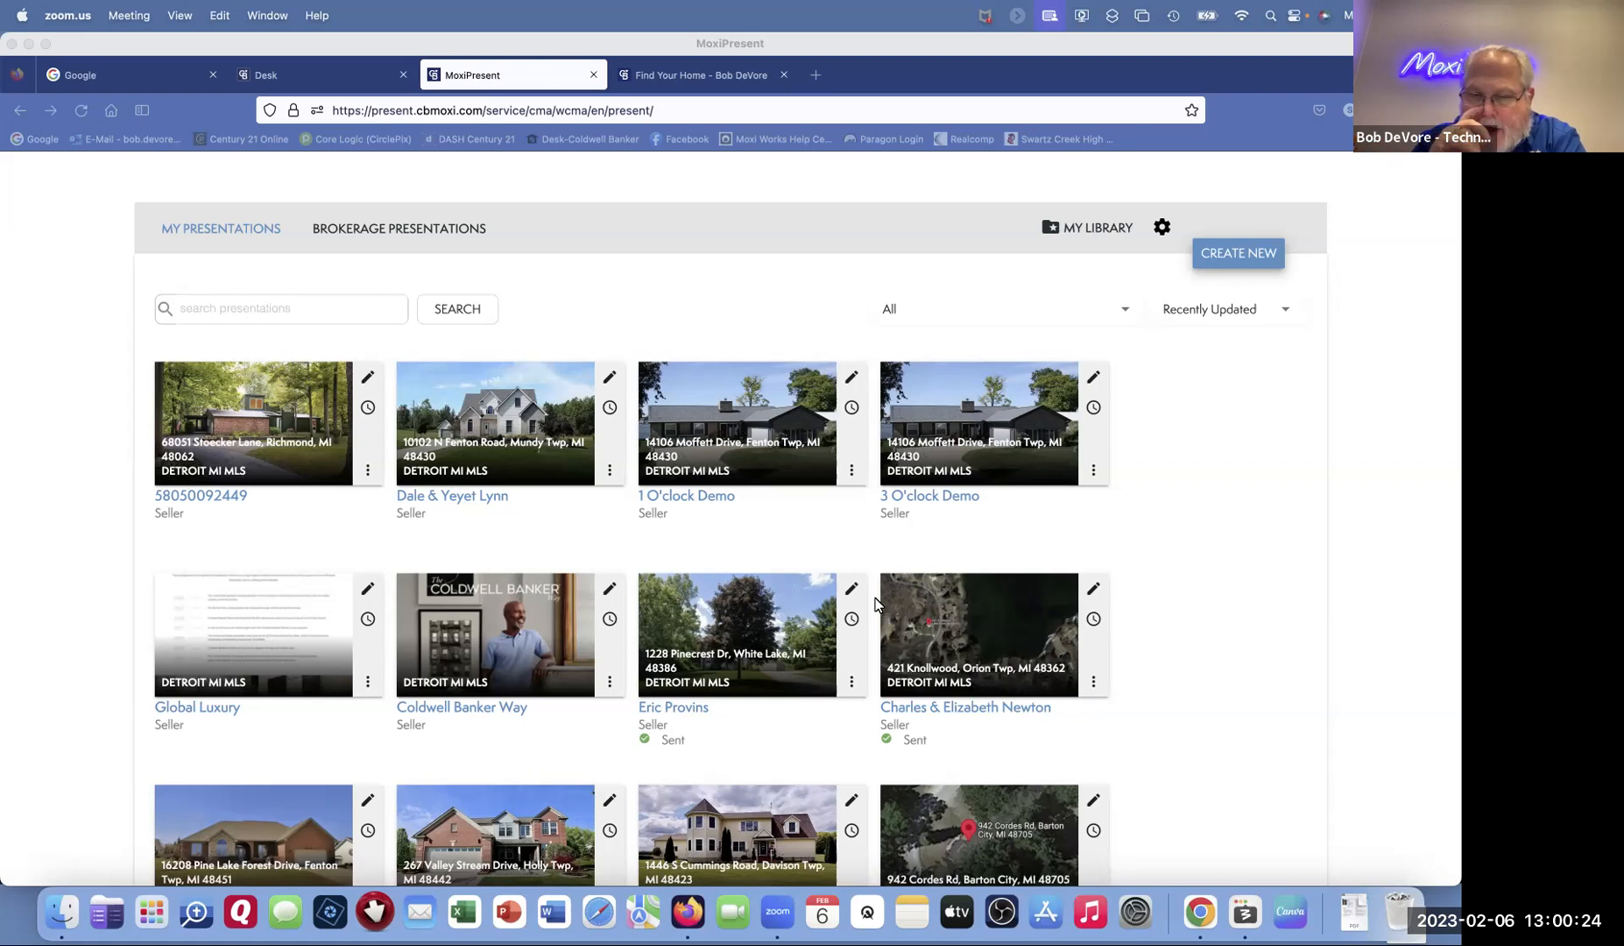
Step: Start the Quick Flyer Creation Tool for the 1 O'clock Demo presentation
{"action": "left_click", "coordinate": [854, 485]}
{"action": "left_click", "coordinate": [852, 474]}
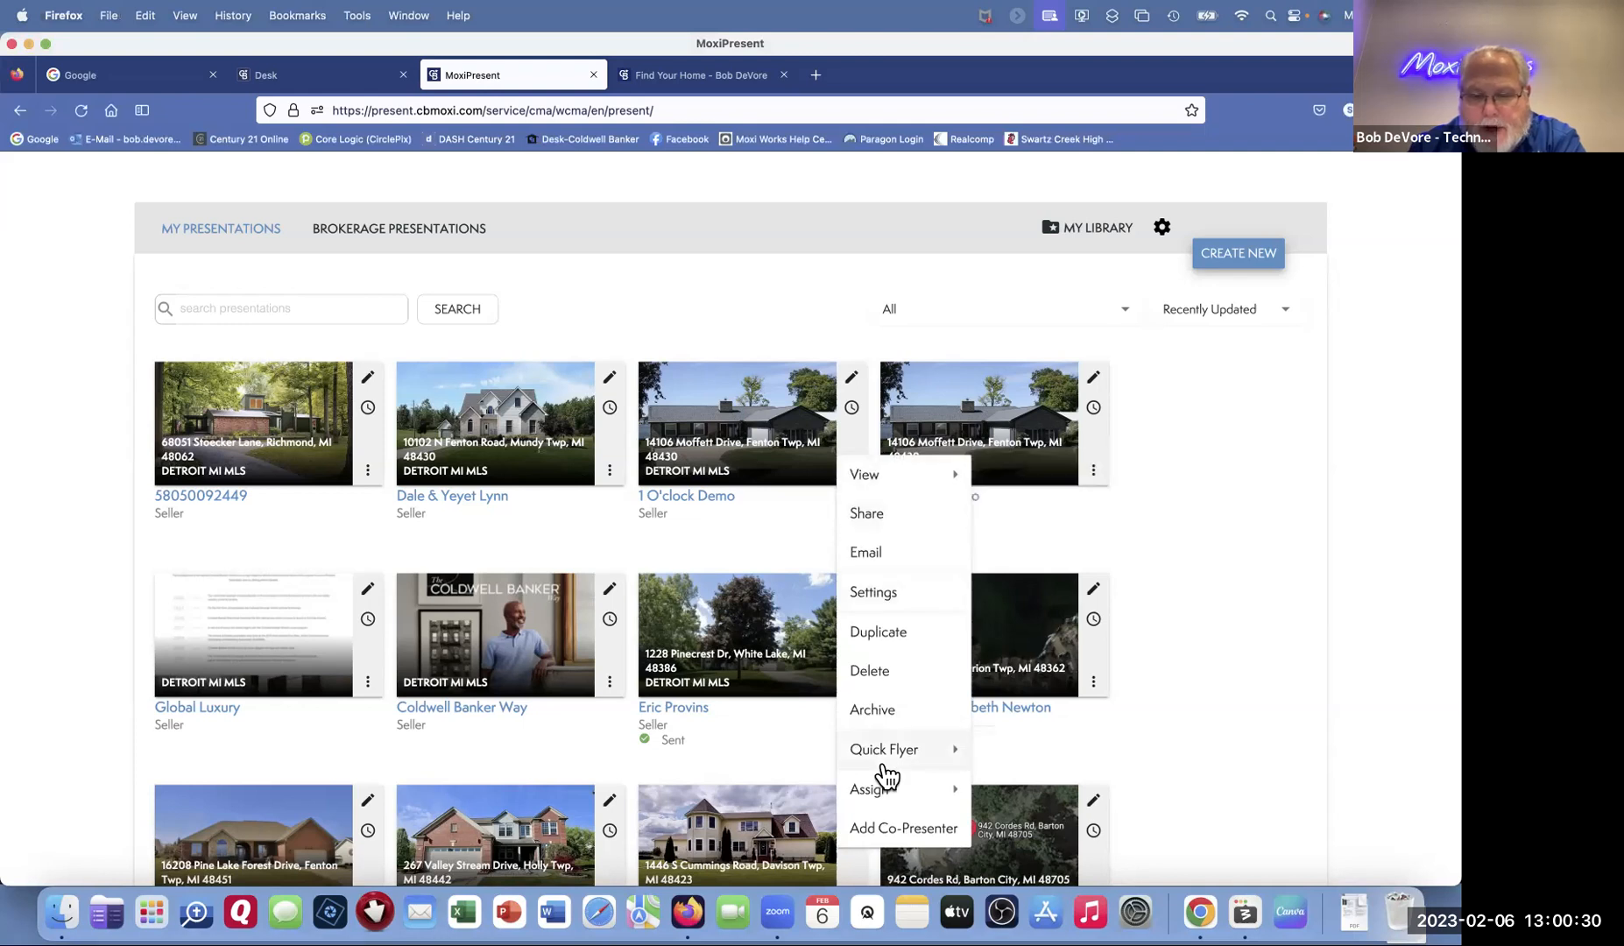
{"action": "mouse_move", "coordinate": [892, 751]}
{"action": "left_click", "coordinate": [1040, 750]}
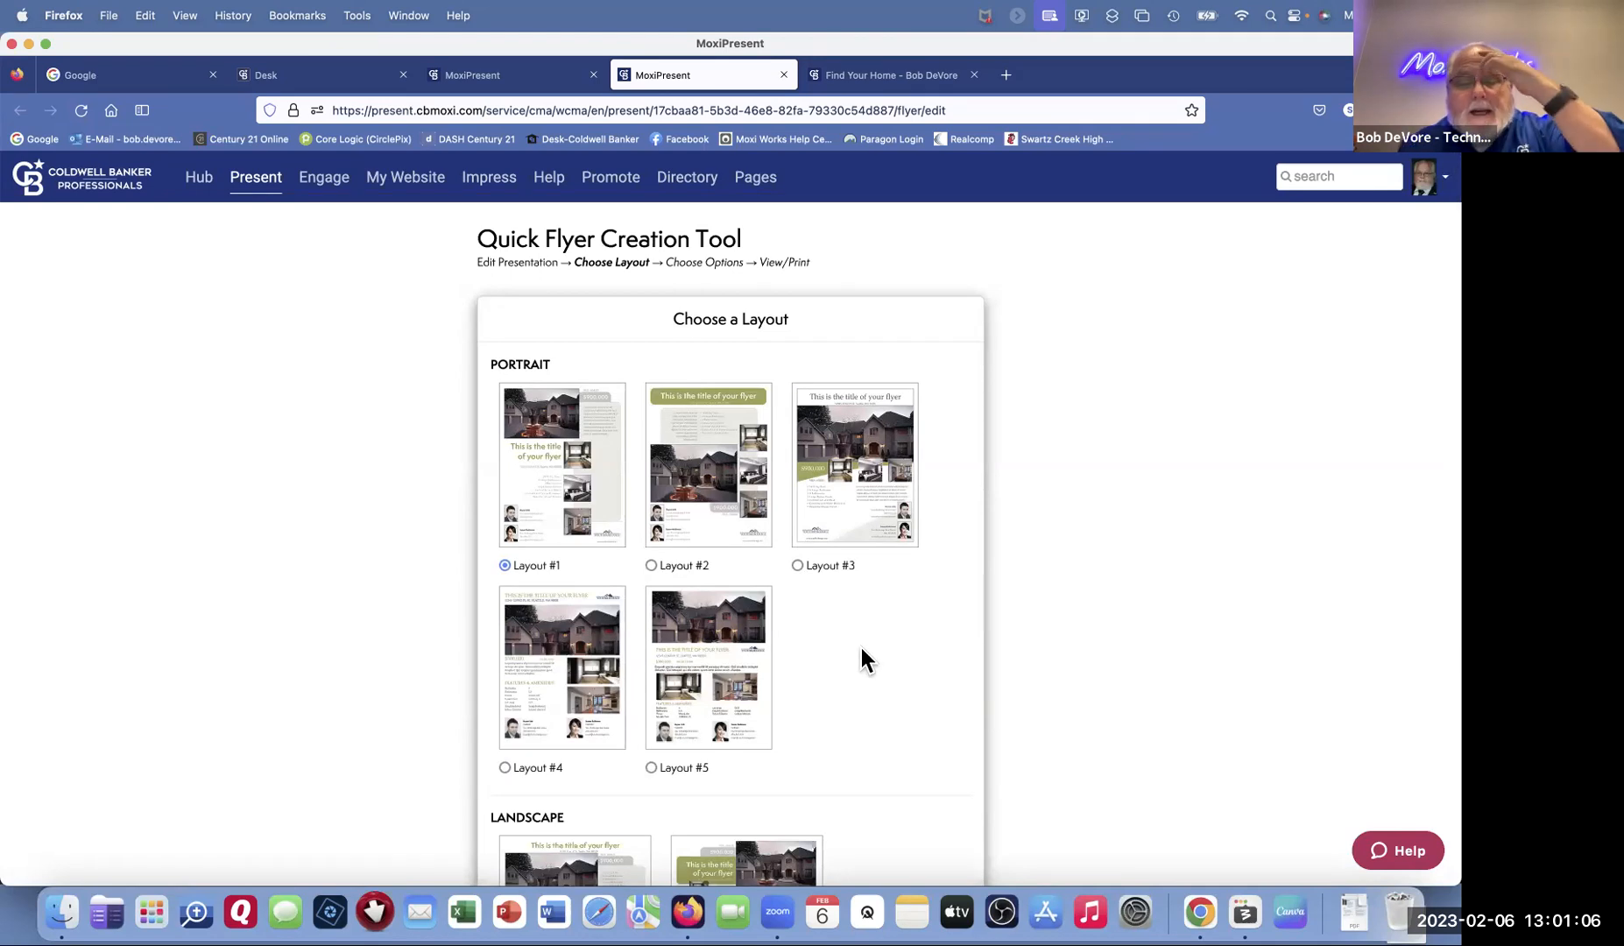
Step: Choose portrait Layout #2 for the flyer and proceed to adding content
{"action": "left_click", "coordinate": [709, 475]}
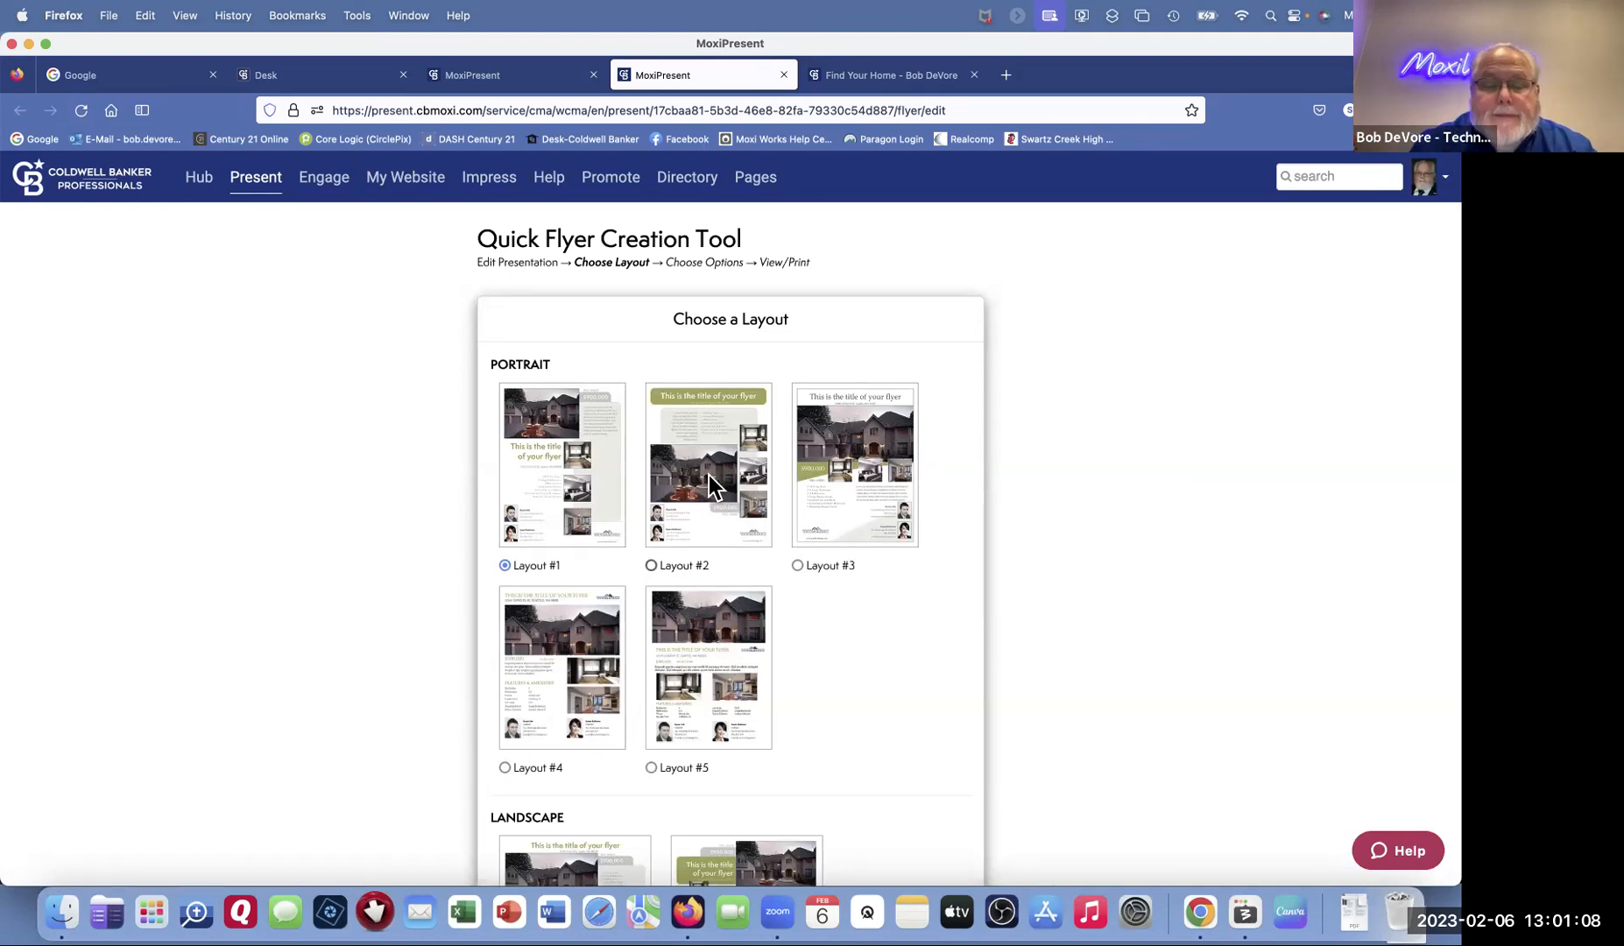
{"action": "scroll", "coordinate": [709, 475], "scroll_direction": "down", "scroll_amount": 5}
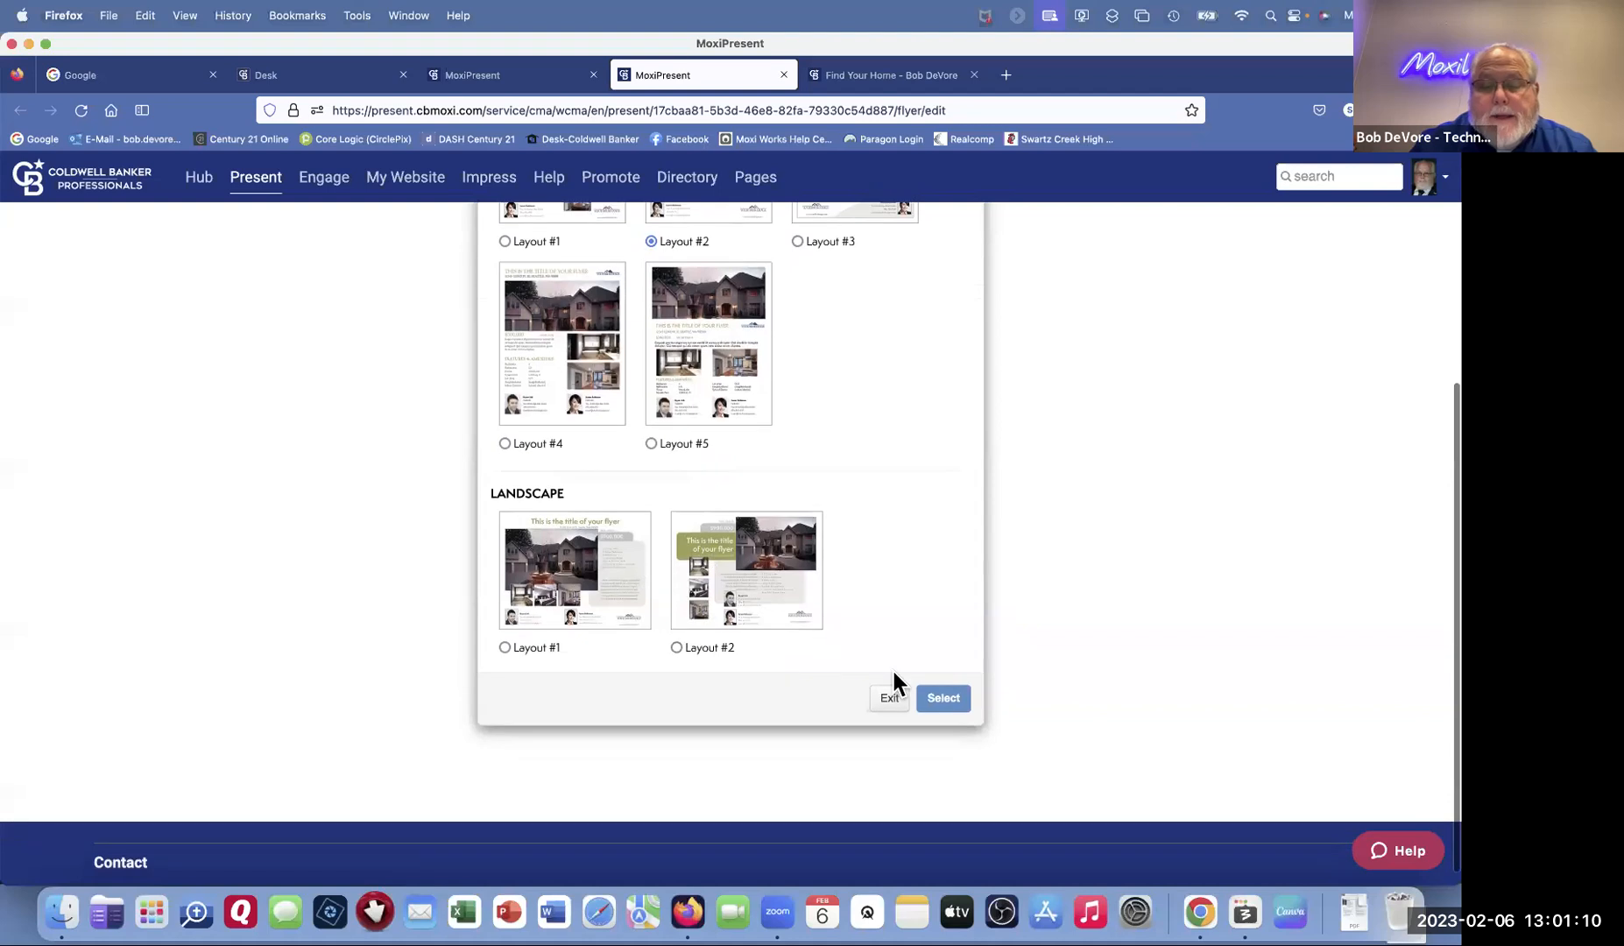
{"action": "left_click", "coordinate": [943, 706]}
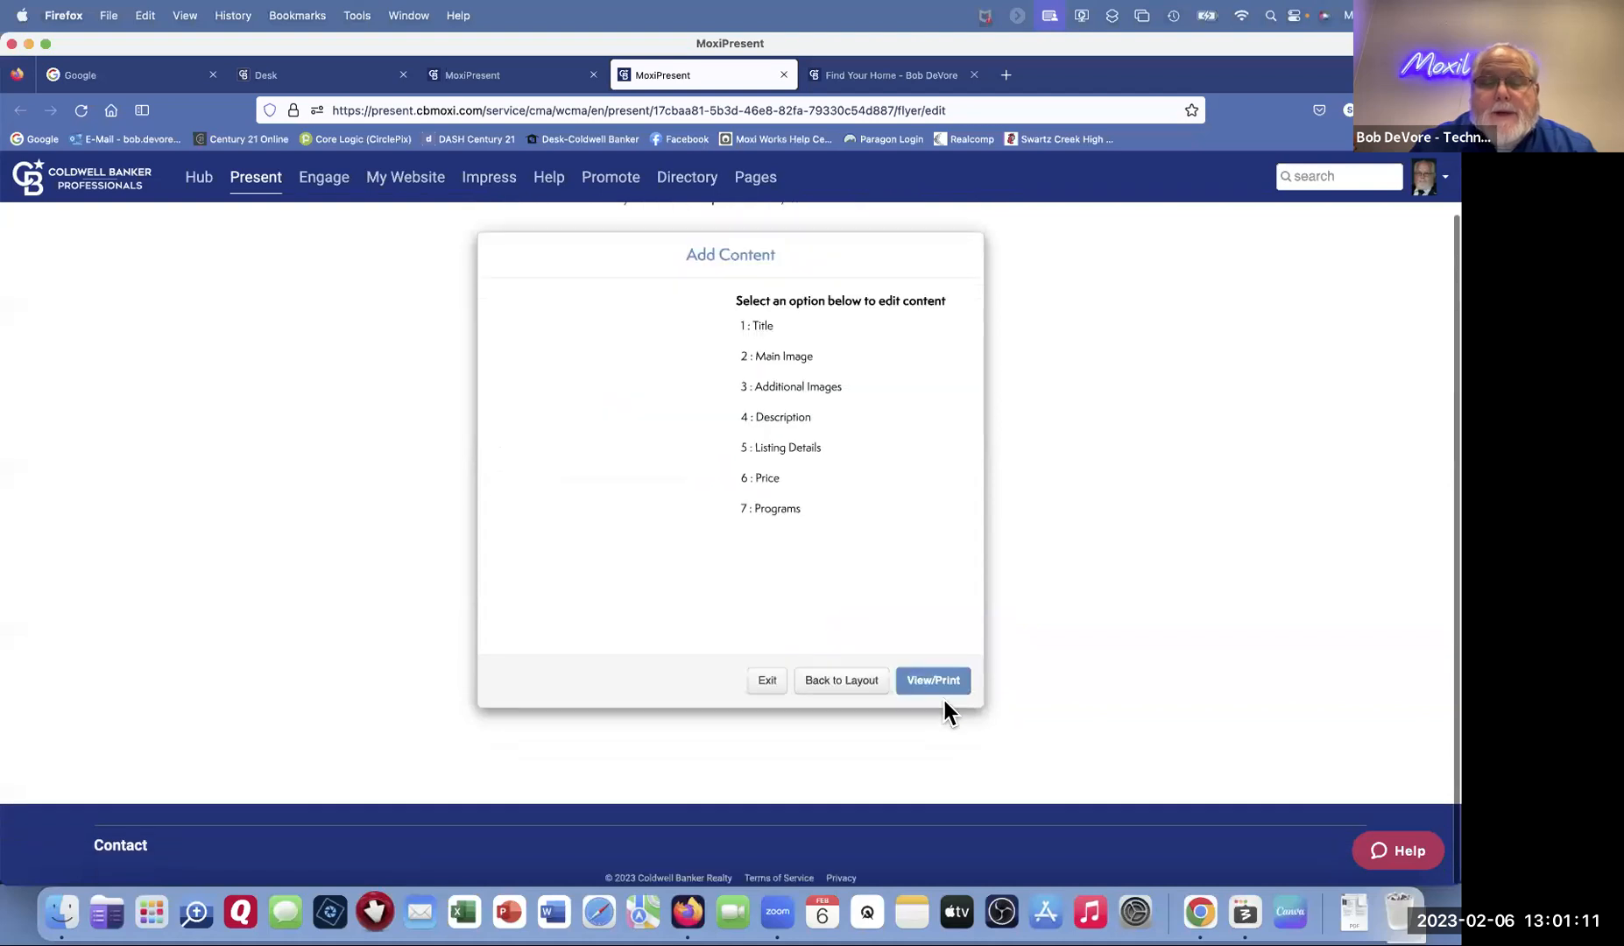
Step: Set the flyer's title to "Welcome Home!" and accept the existing house photo as the main image
{"action": "left_click", "coordinate": [759, 324]}
{"action": "left_click", "coordinate": [779, 333]}
{"action": "type", "text": "Welcome Home!"}
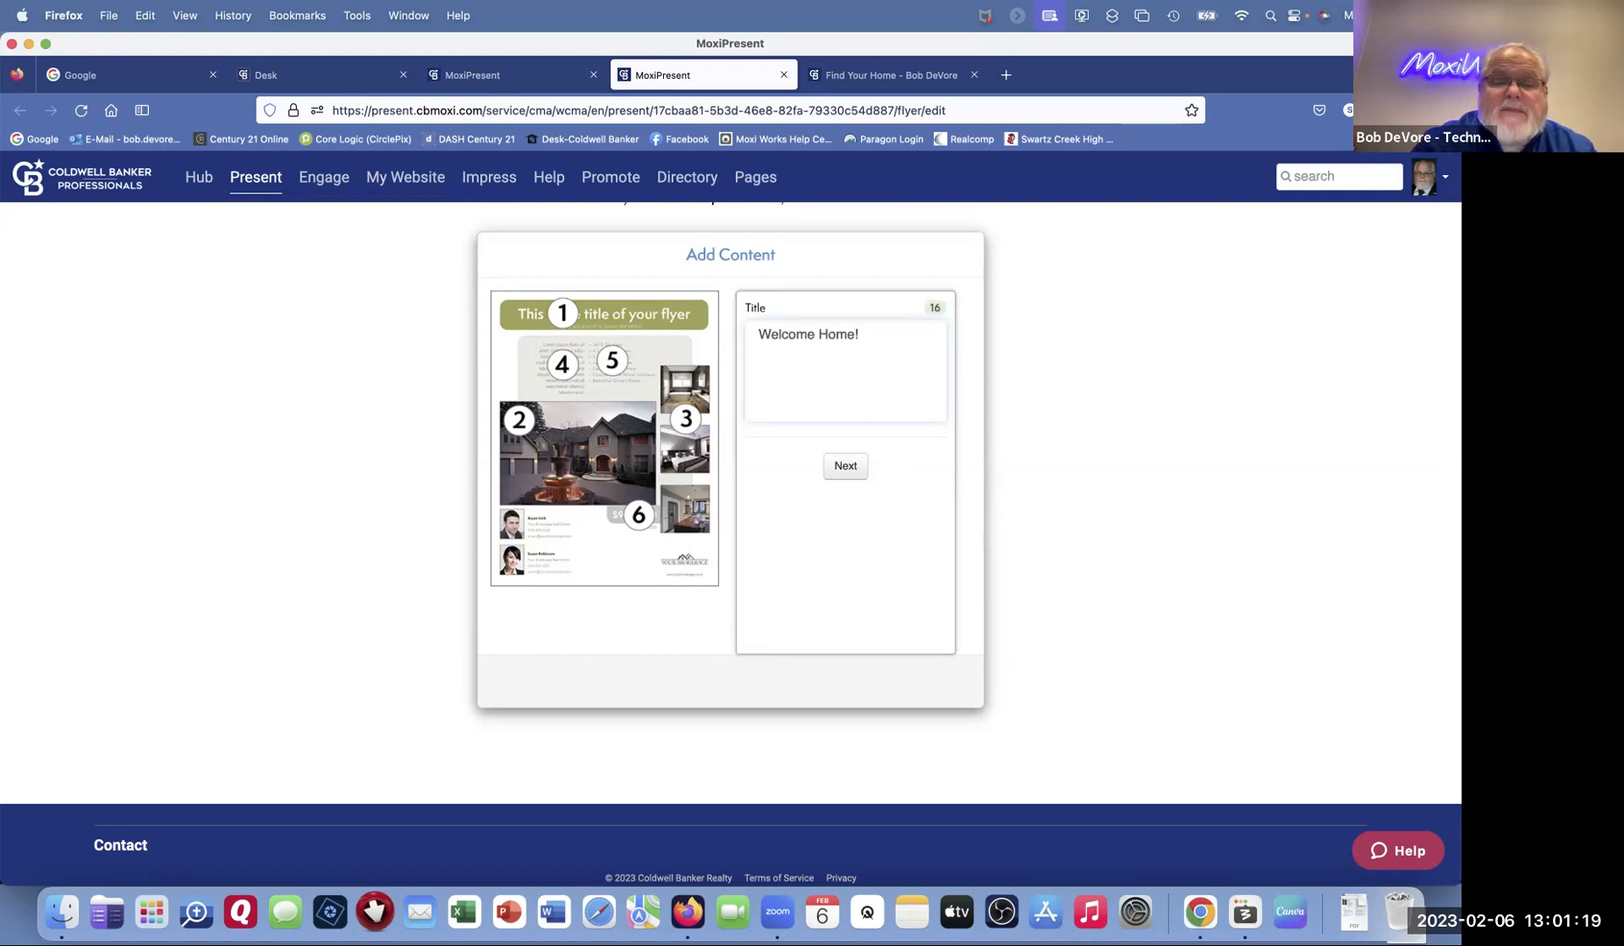
{"action": "left_click", "coordinate": [850, 467]}
{"action": "left_click", "coordinate": [793, 356]}
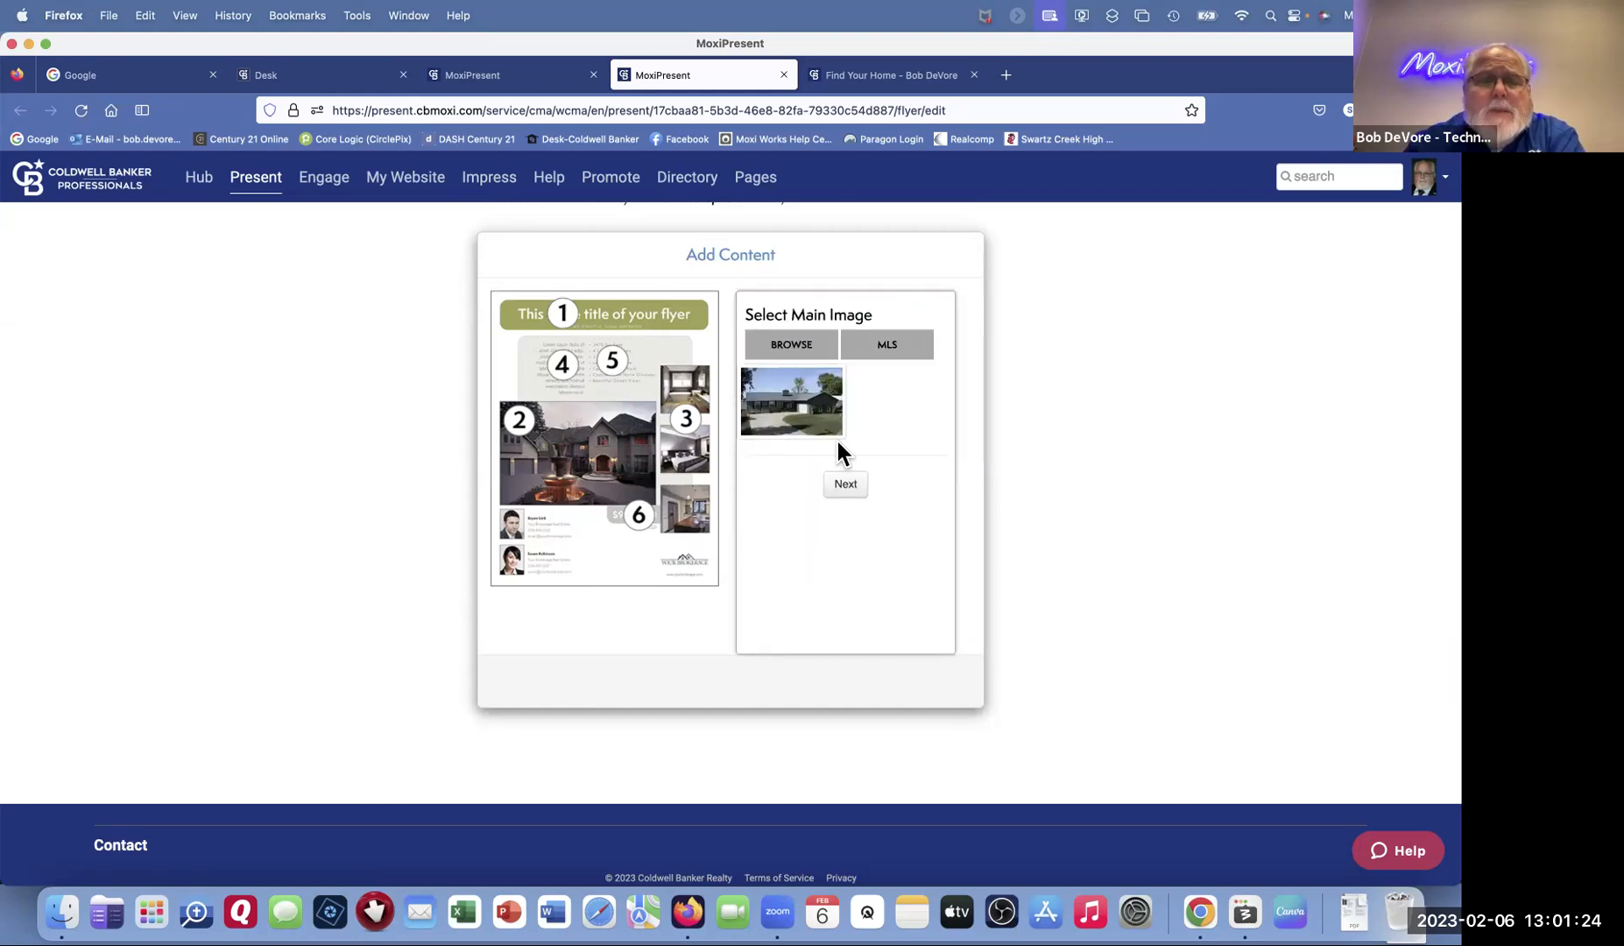
{"action": "left_click", "coordinate": [847, 487]}
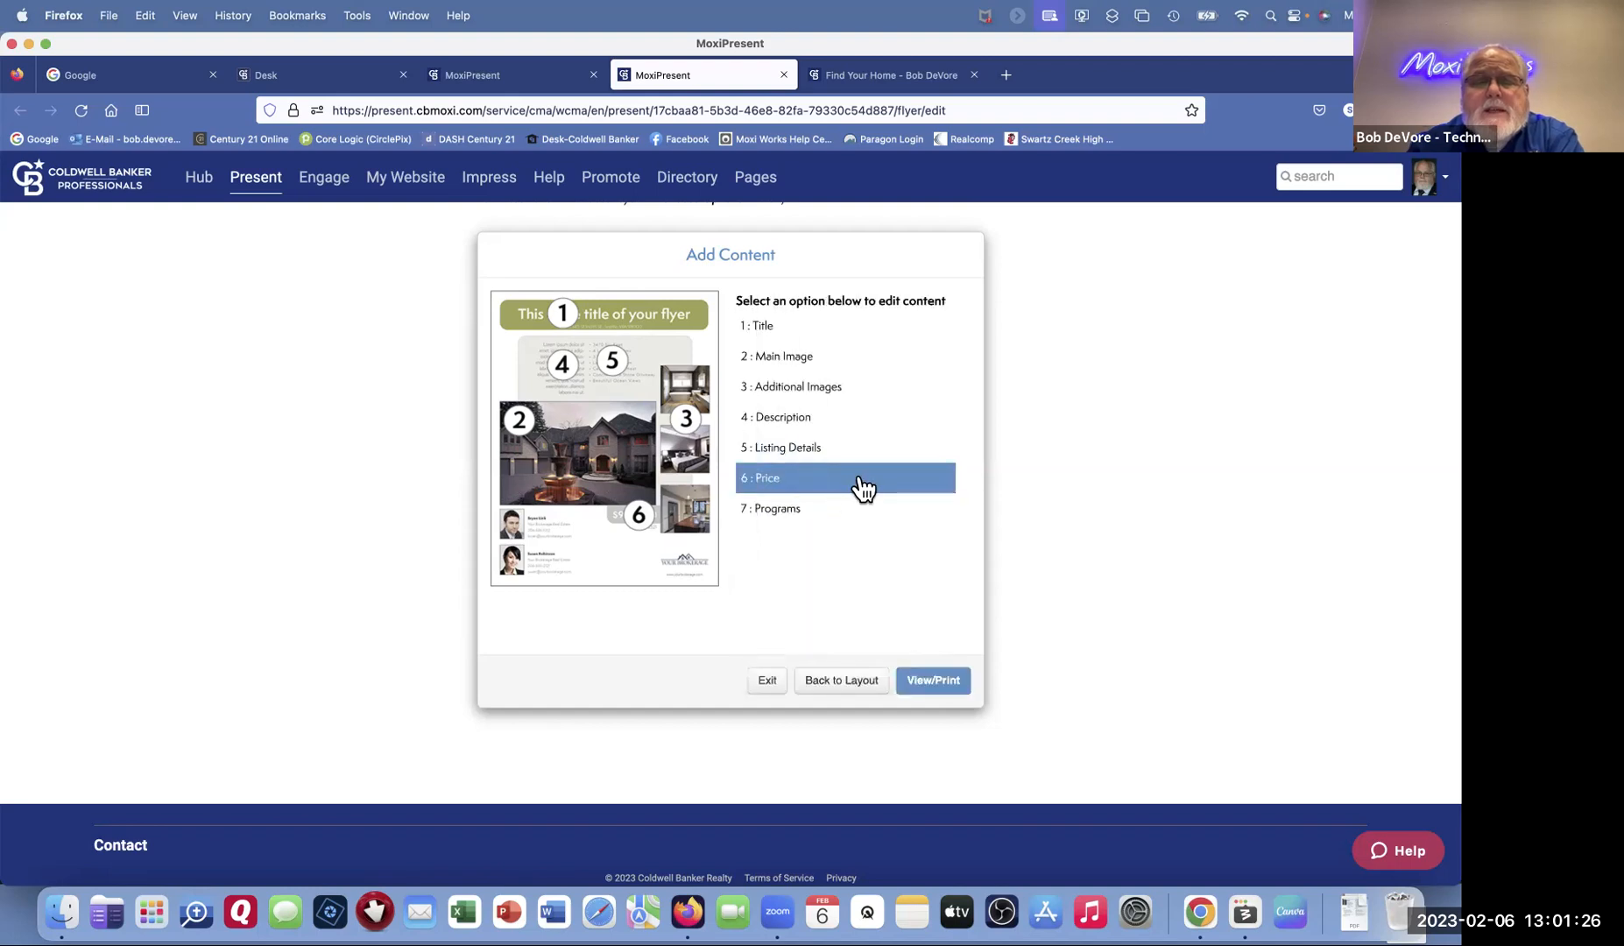
Step: Add the MLS photo of the sunset over the lake with trees as the flyer's first additional image
{"action": "left_click", "coordinate": [807, 393]}
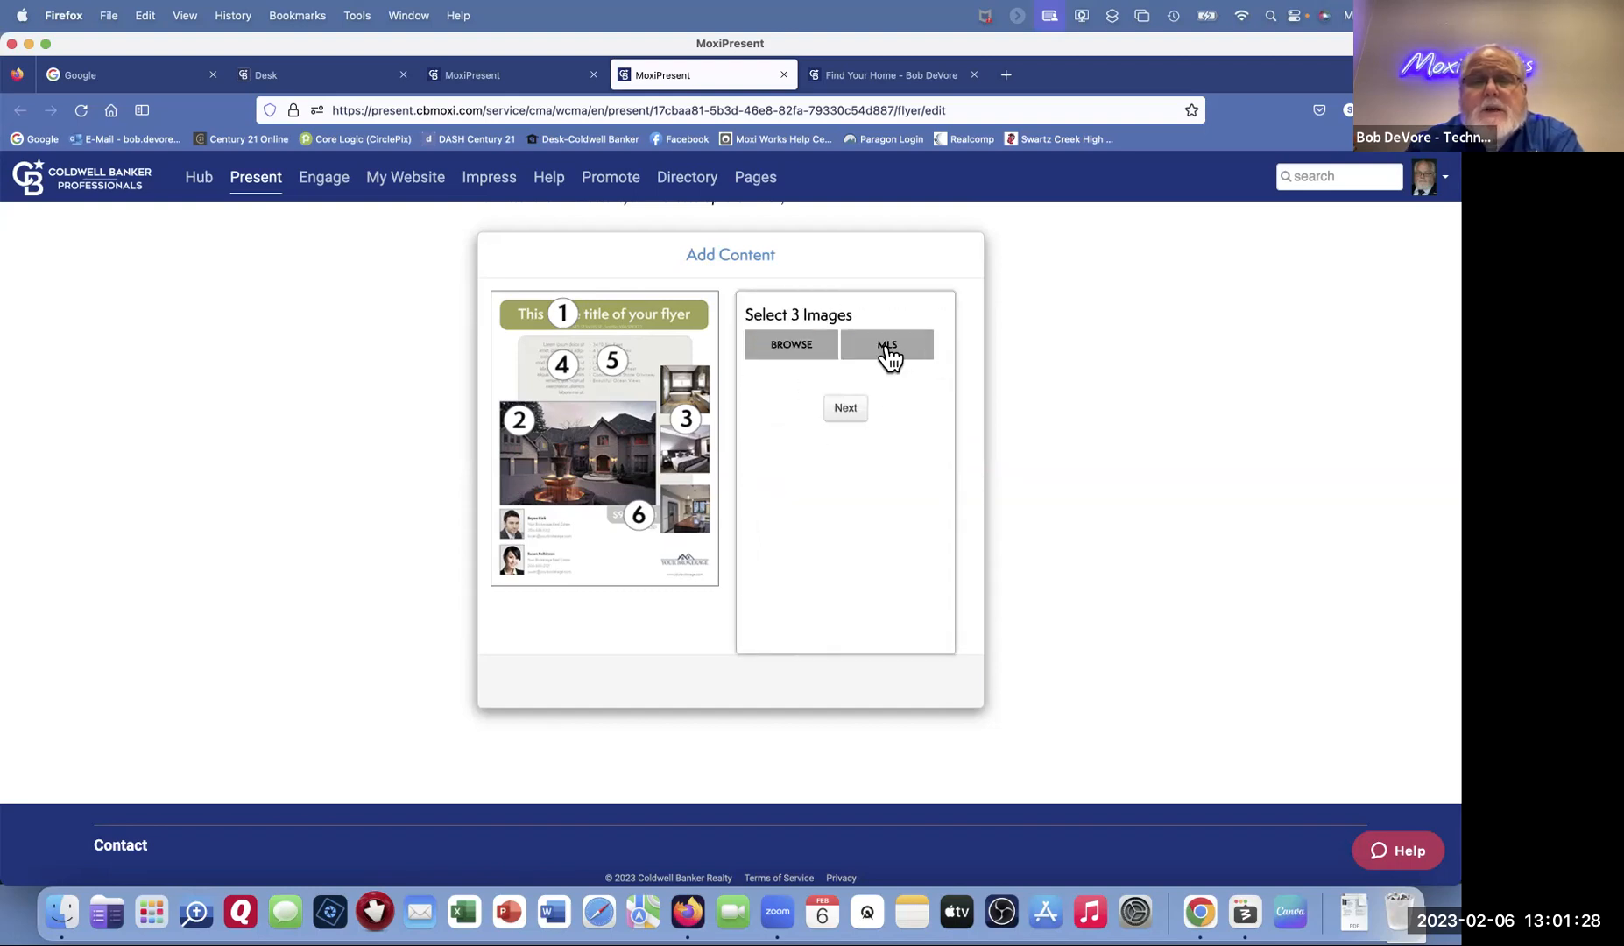
{"action": "left_click", "coordinate": [888, 348]}
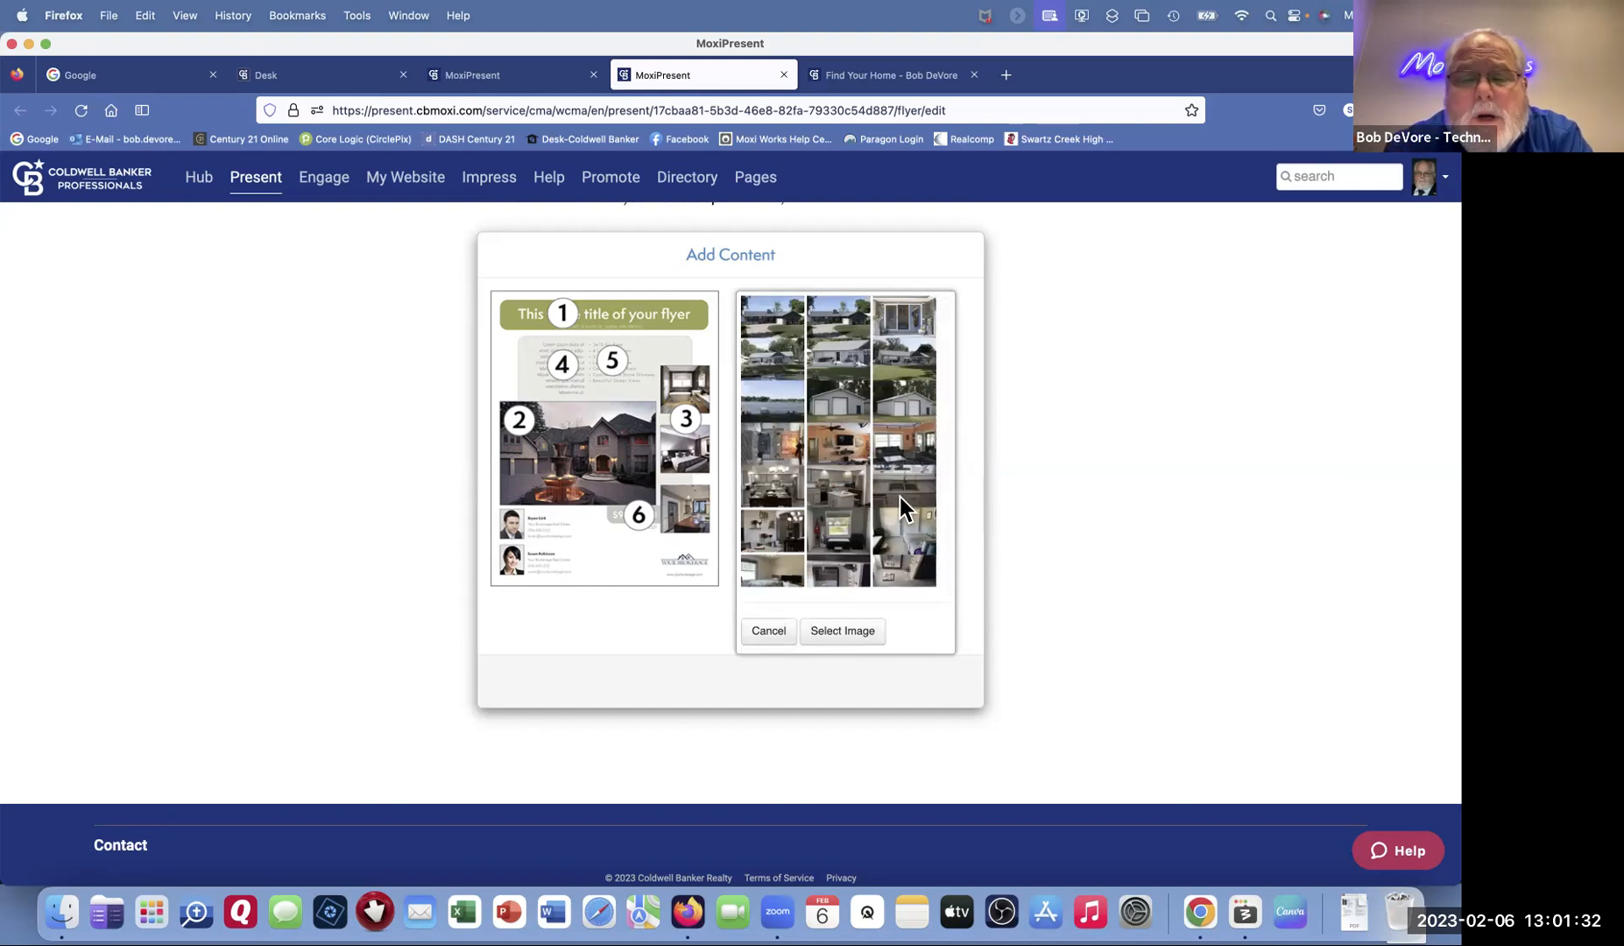
{"action": "scroll", "coordinate": [900, 496], "scroll_direction": "down", "scroll_amount": 5}
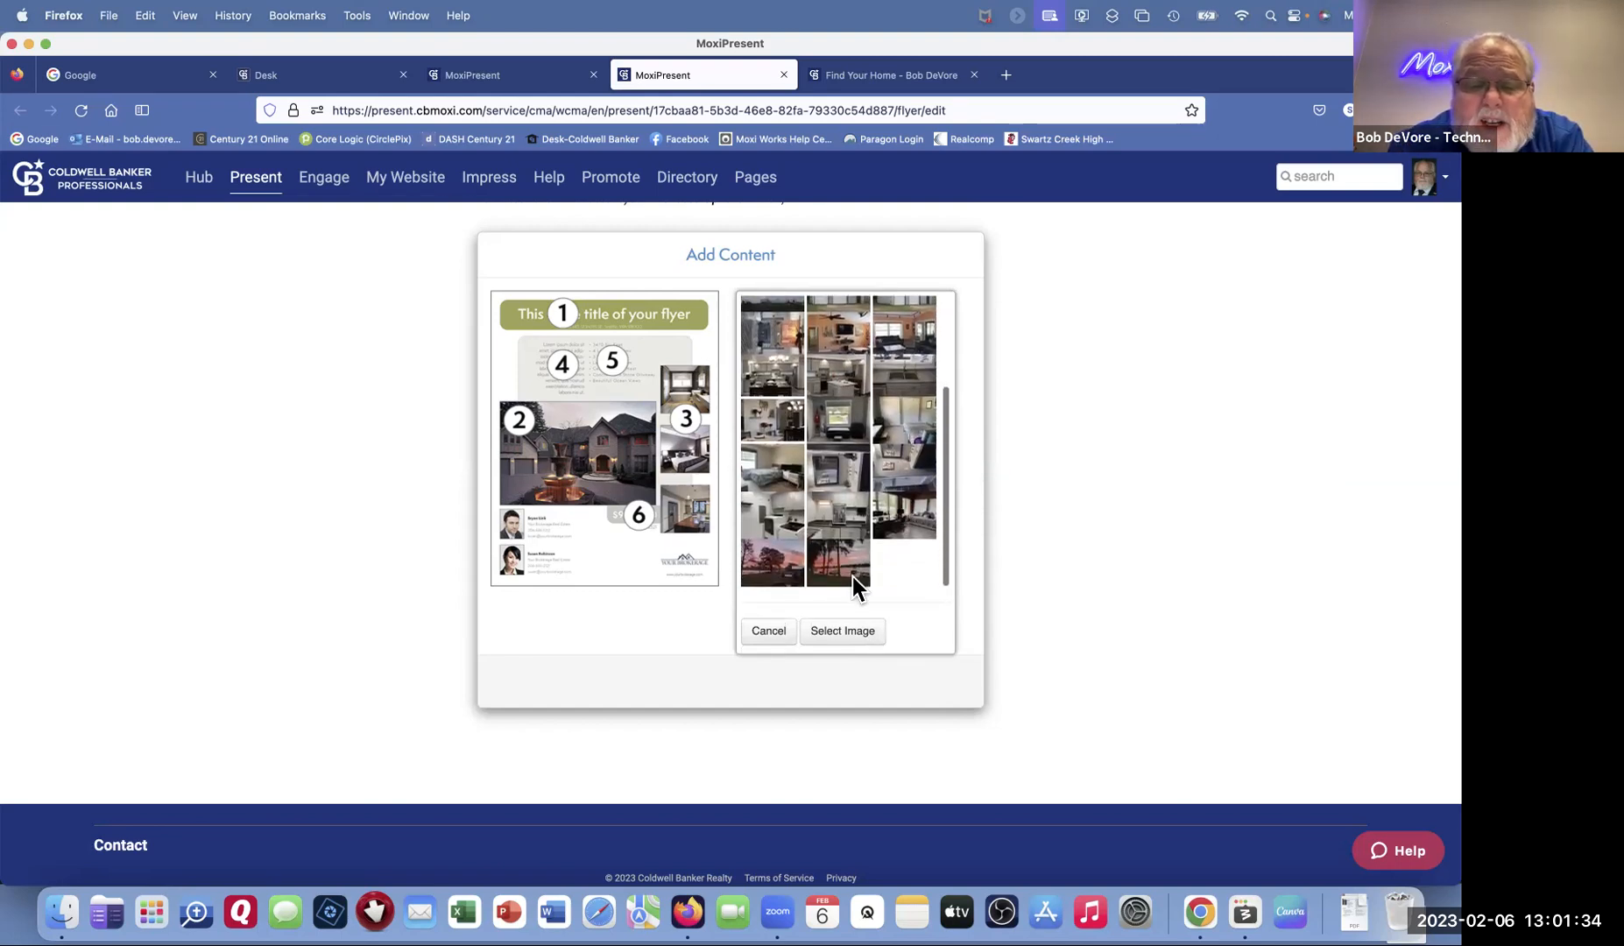
{"action": "left_click", "coordinate": [840, 631]}
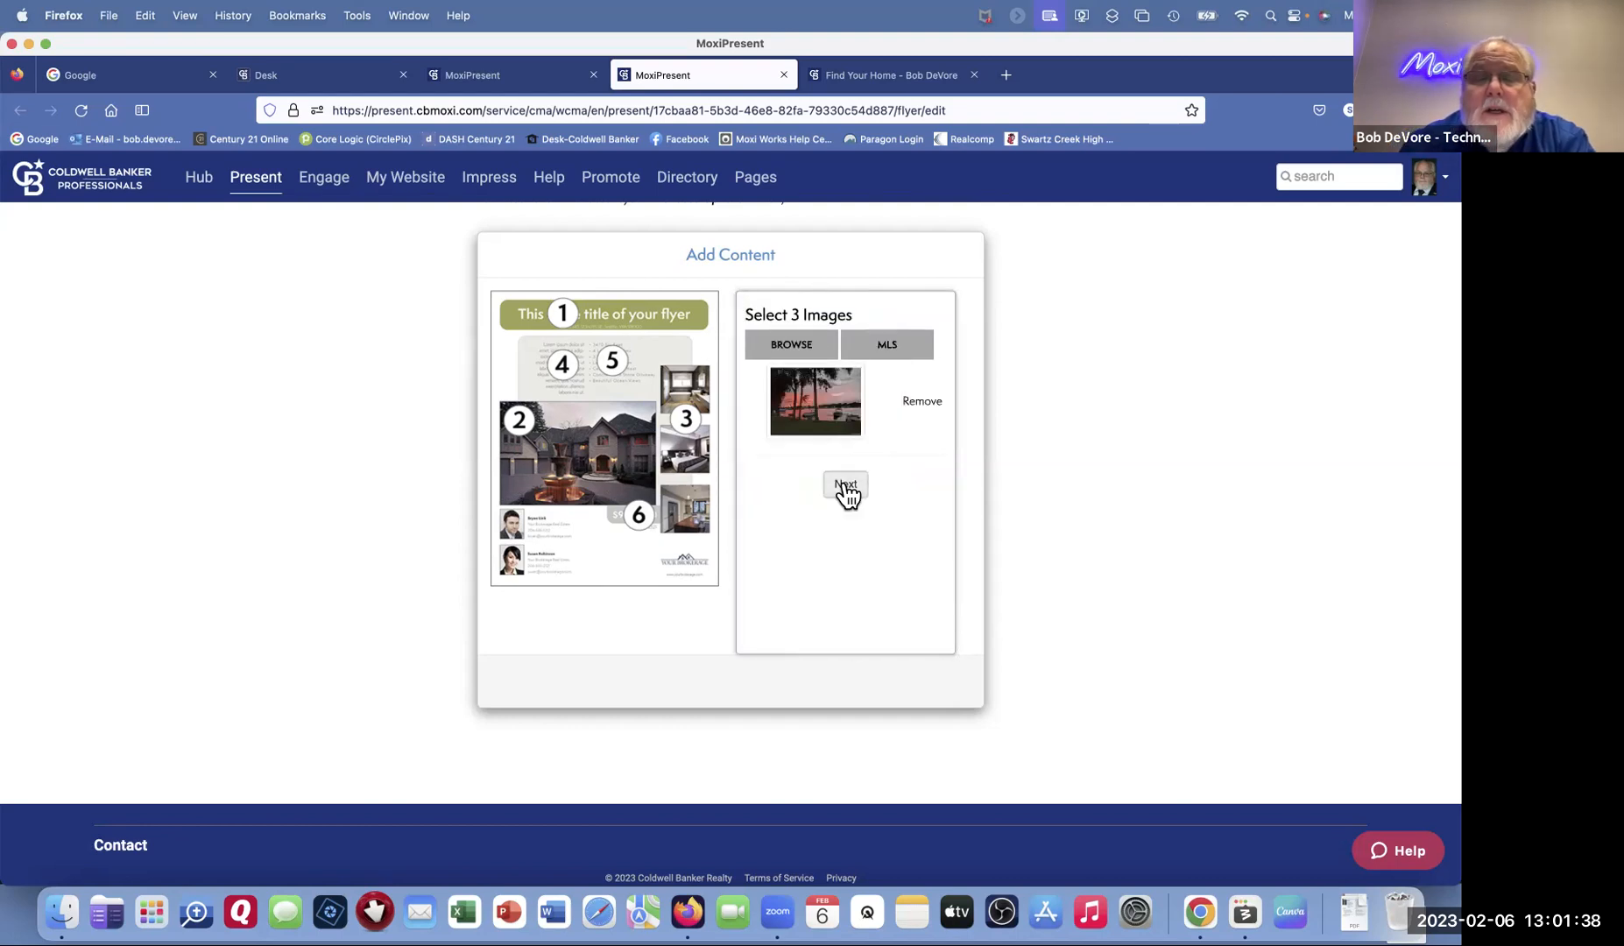
{"action": "left_click", "coordinate": [846, 485]}
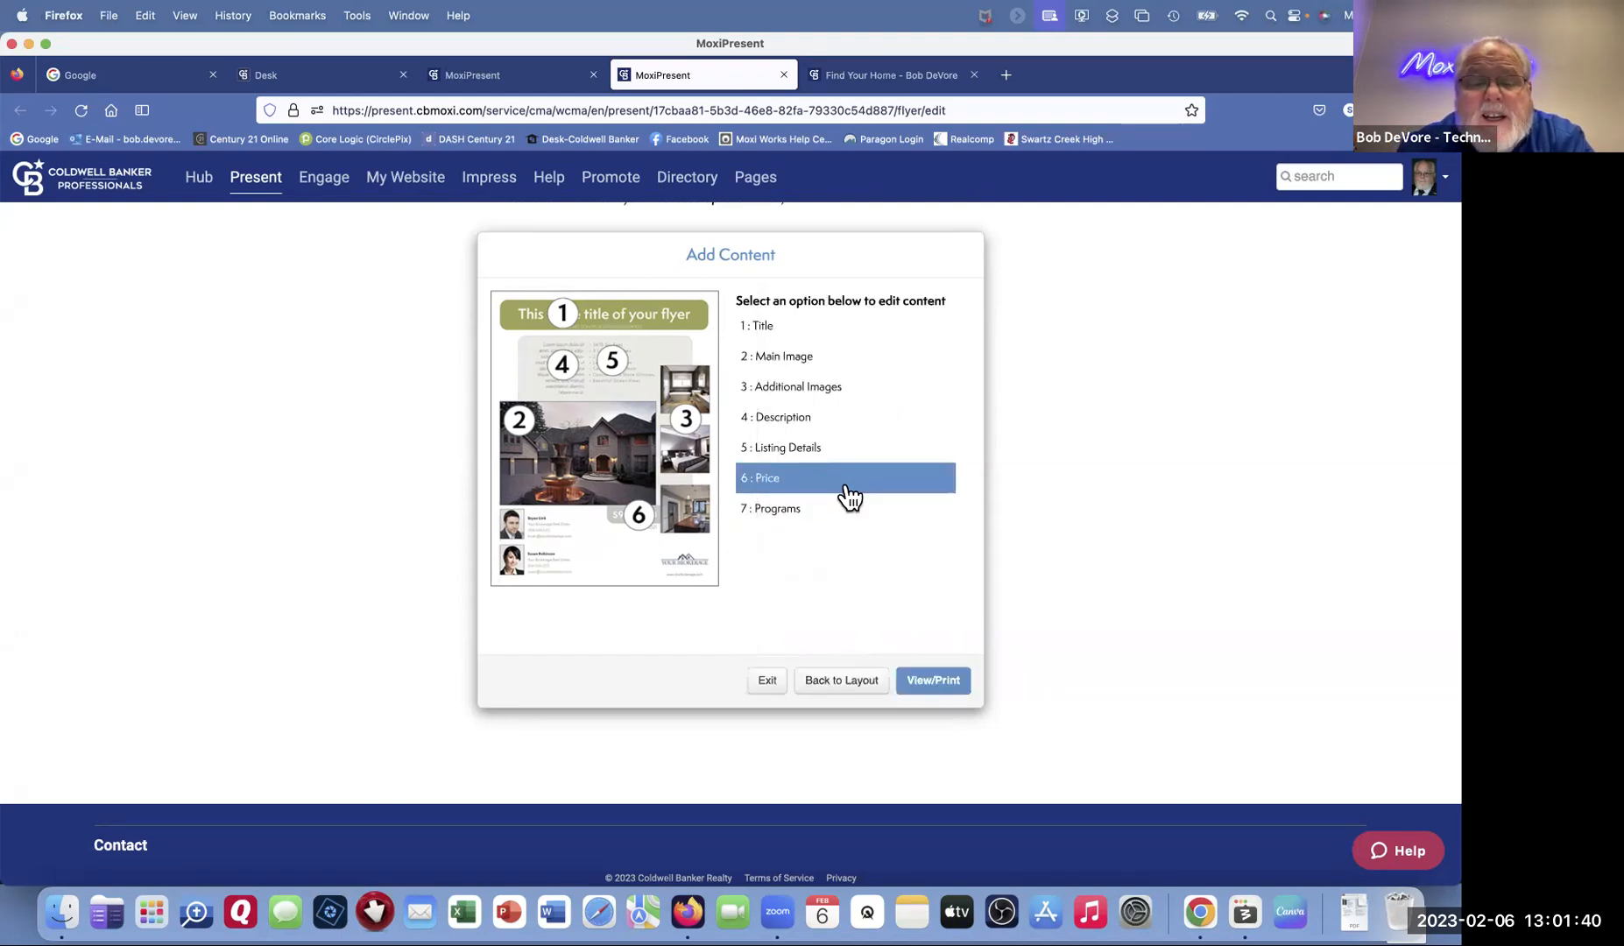
Step: Add two interior MLS photos as the second and third additional images, the last showing the dining area
{"action": "left_click", "coordinate": [808, 388]}
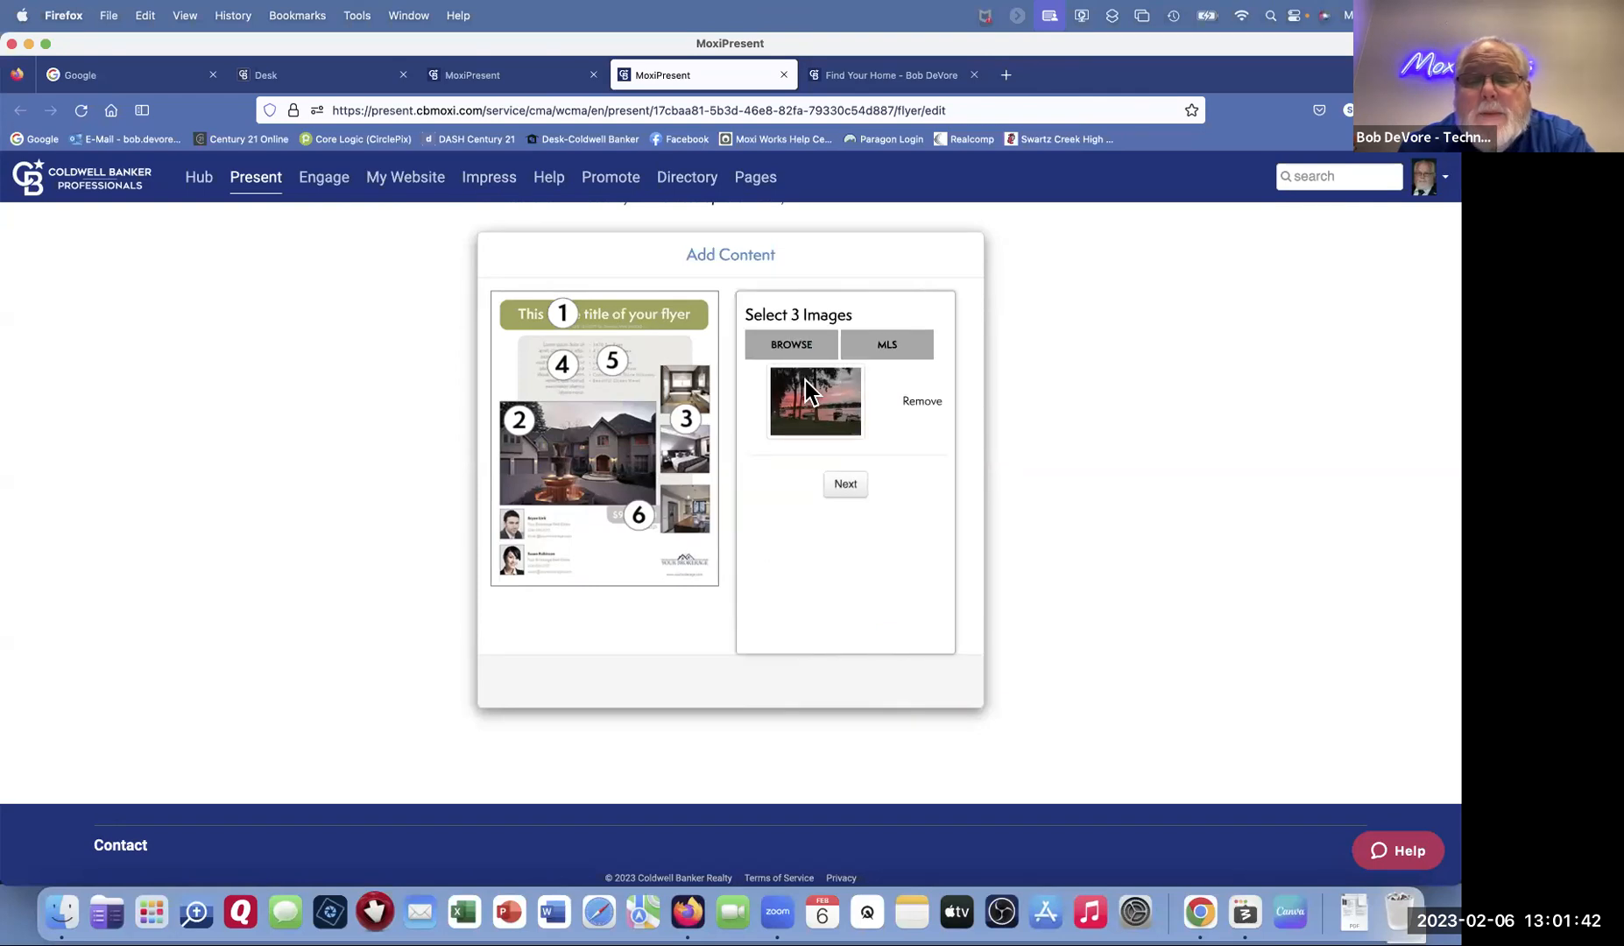
{"action": "left_click", "coordinate": [889, 349]}
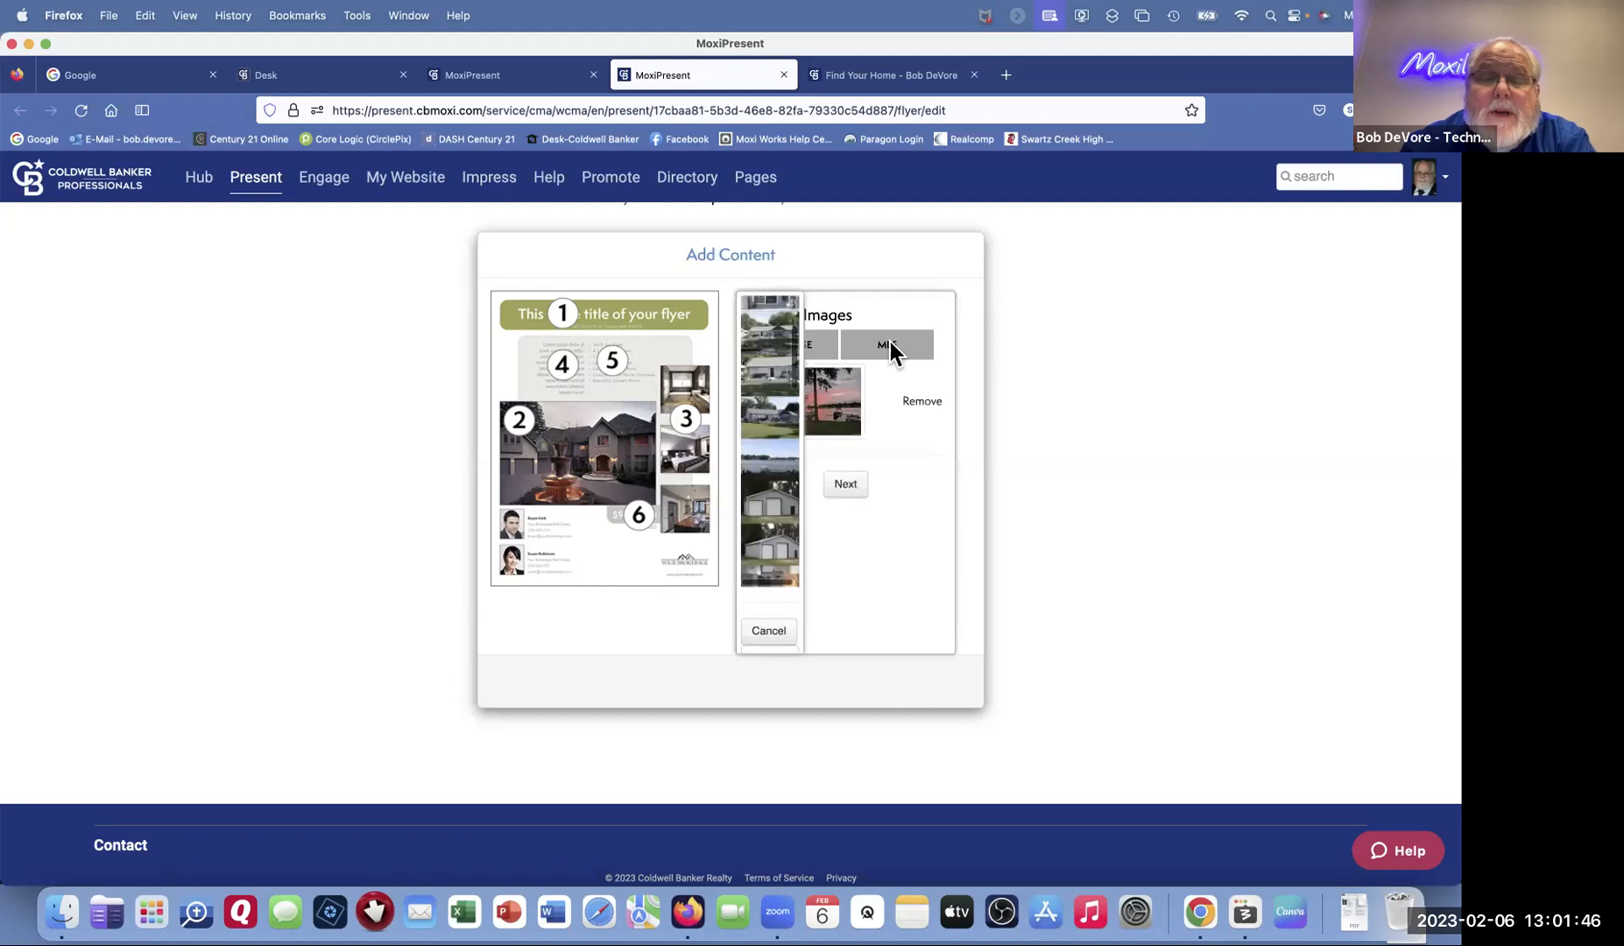
{"action": "scroll", "coordinate": [857, 427], "scroll_direction": "up", "scroll_amount": 3}
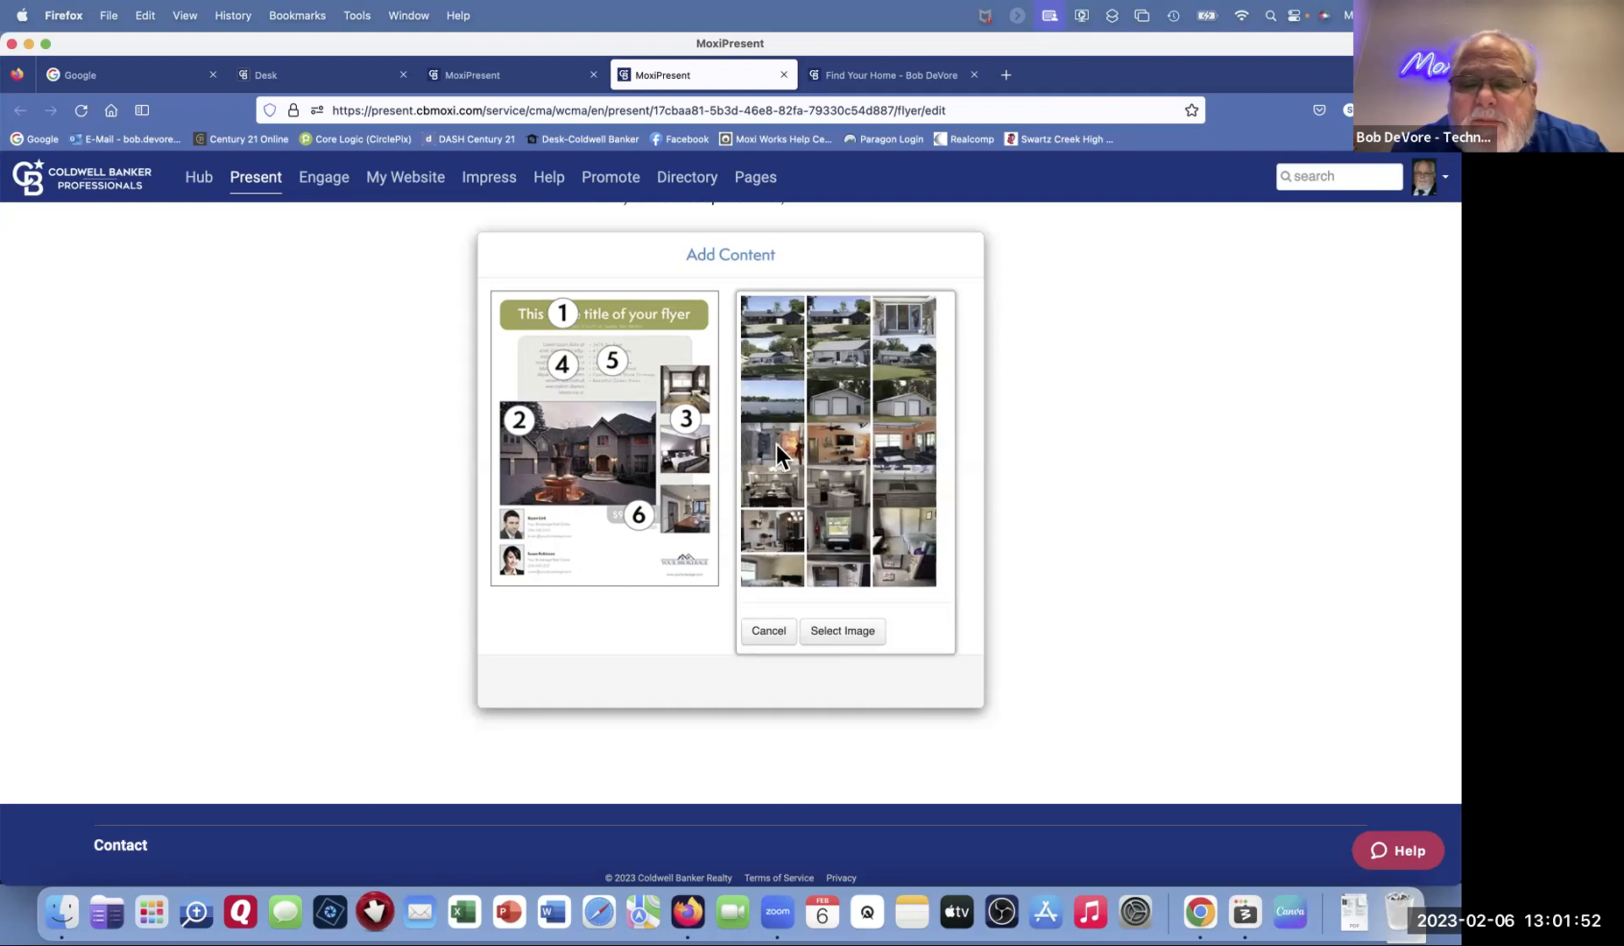
{"action": "left_click", "coordinate": [841, 631]}
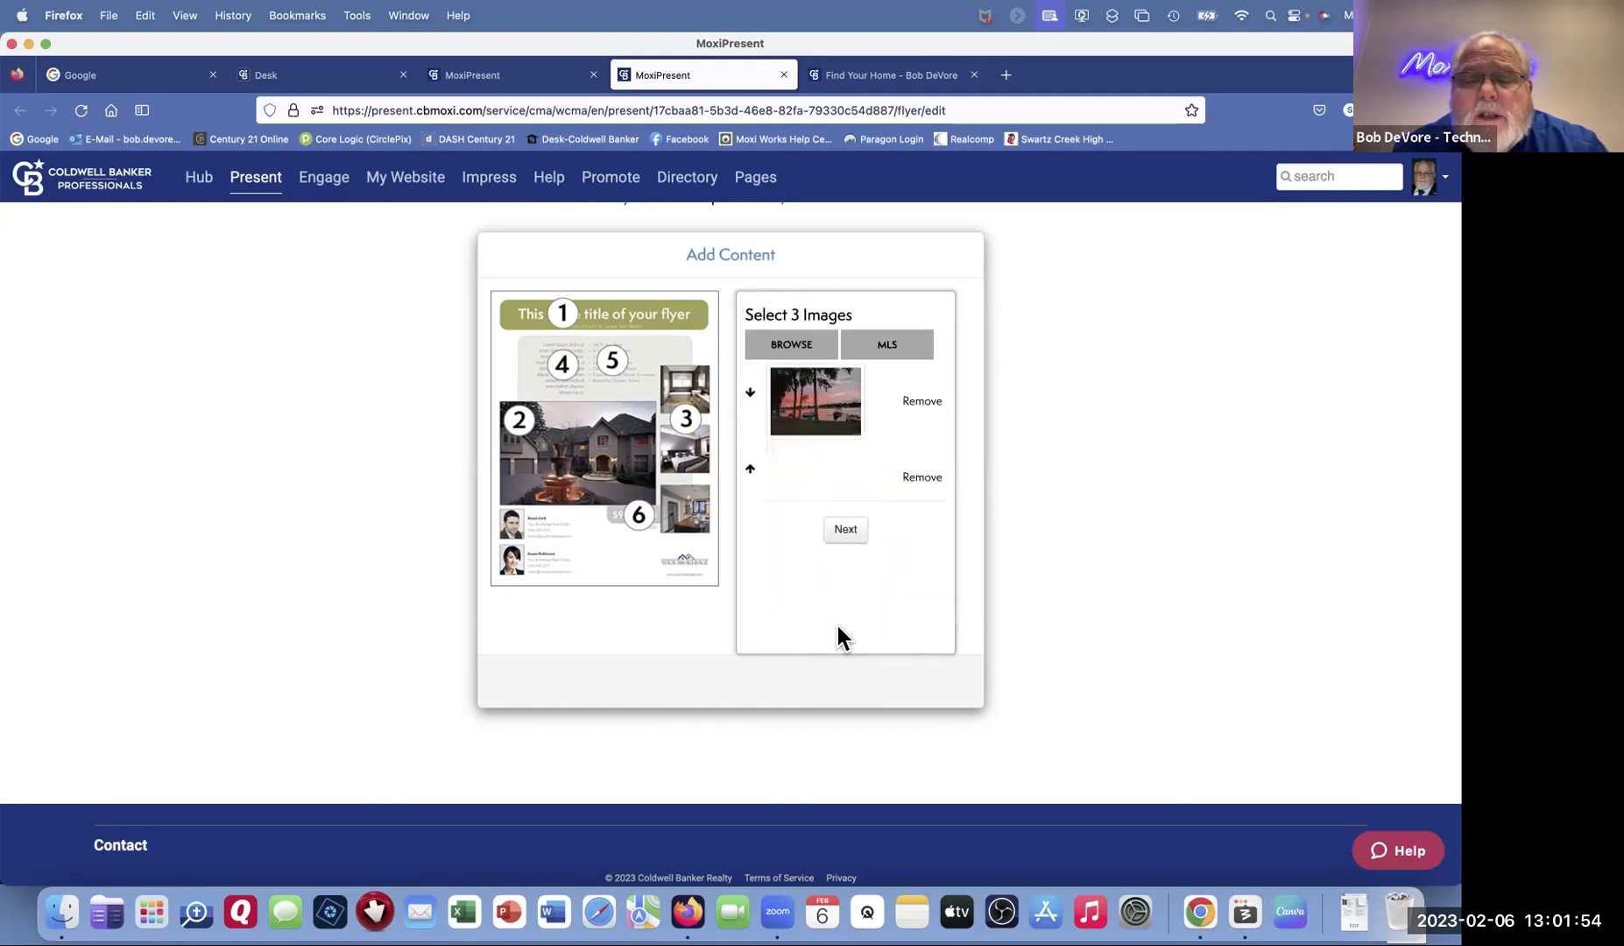
{"action": "left_click", "coordinate": [898, 346]}
{"action": "scroll", "coordinate": [859, 507], "scroll_direction": "down", "scroll_amount": 3}
{"action": "left_click", "coordinate": [778, 489]}
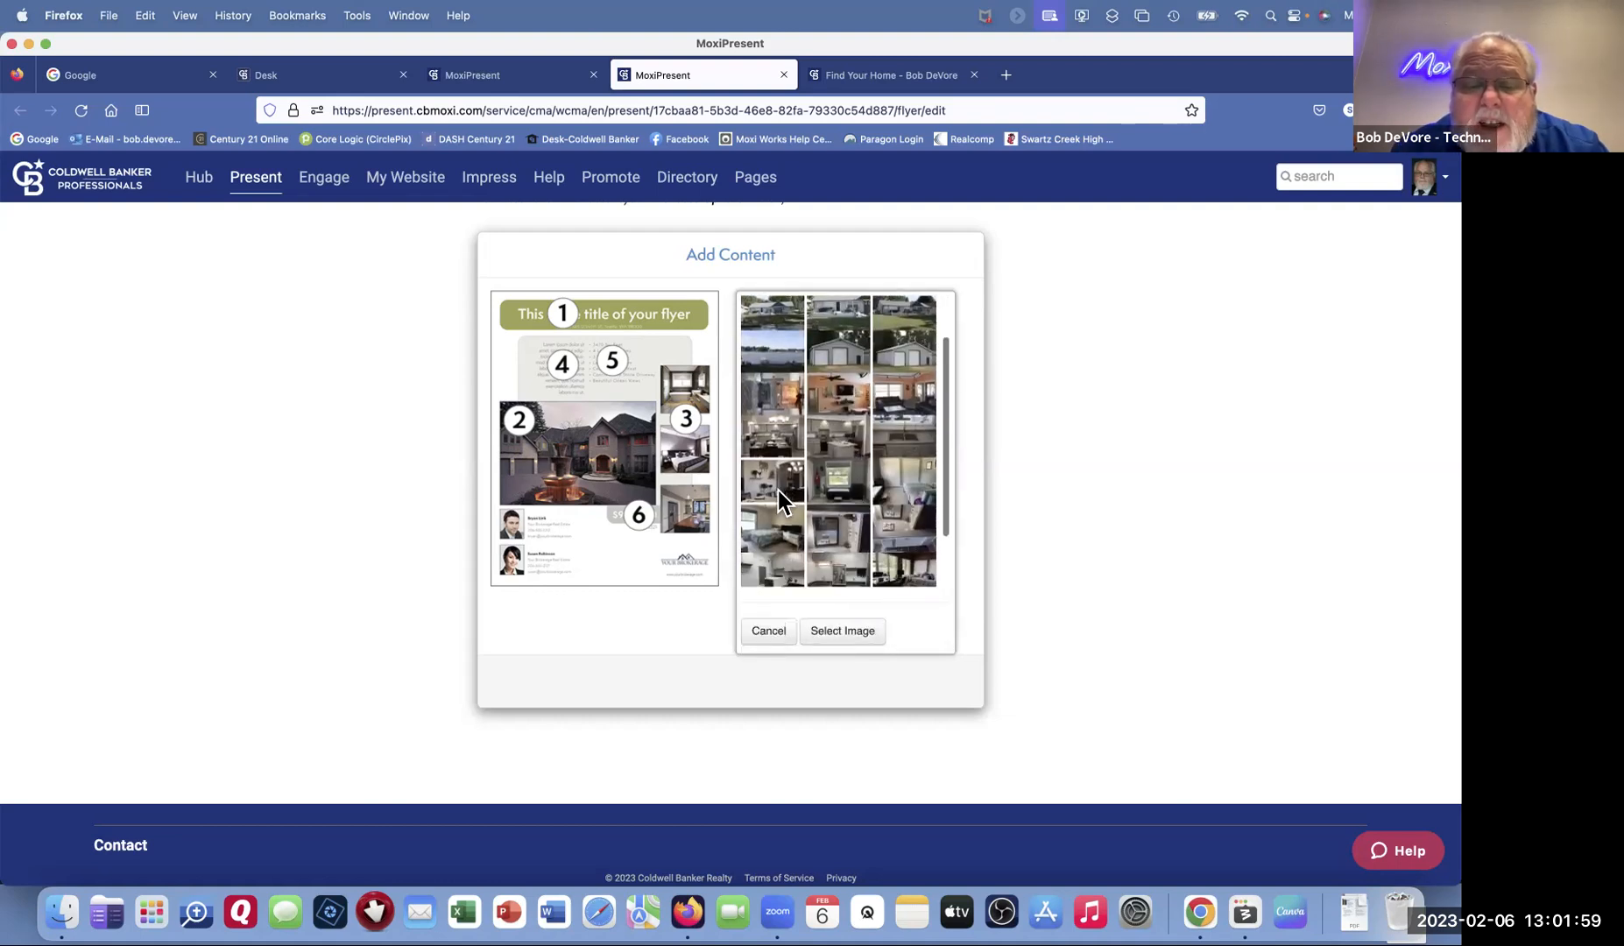
{"action": "left_click", "coordinate": [843, 631]}
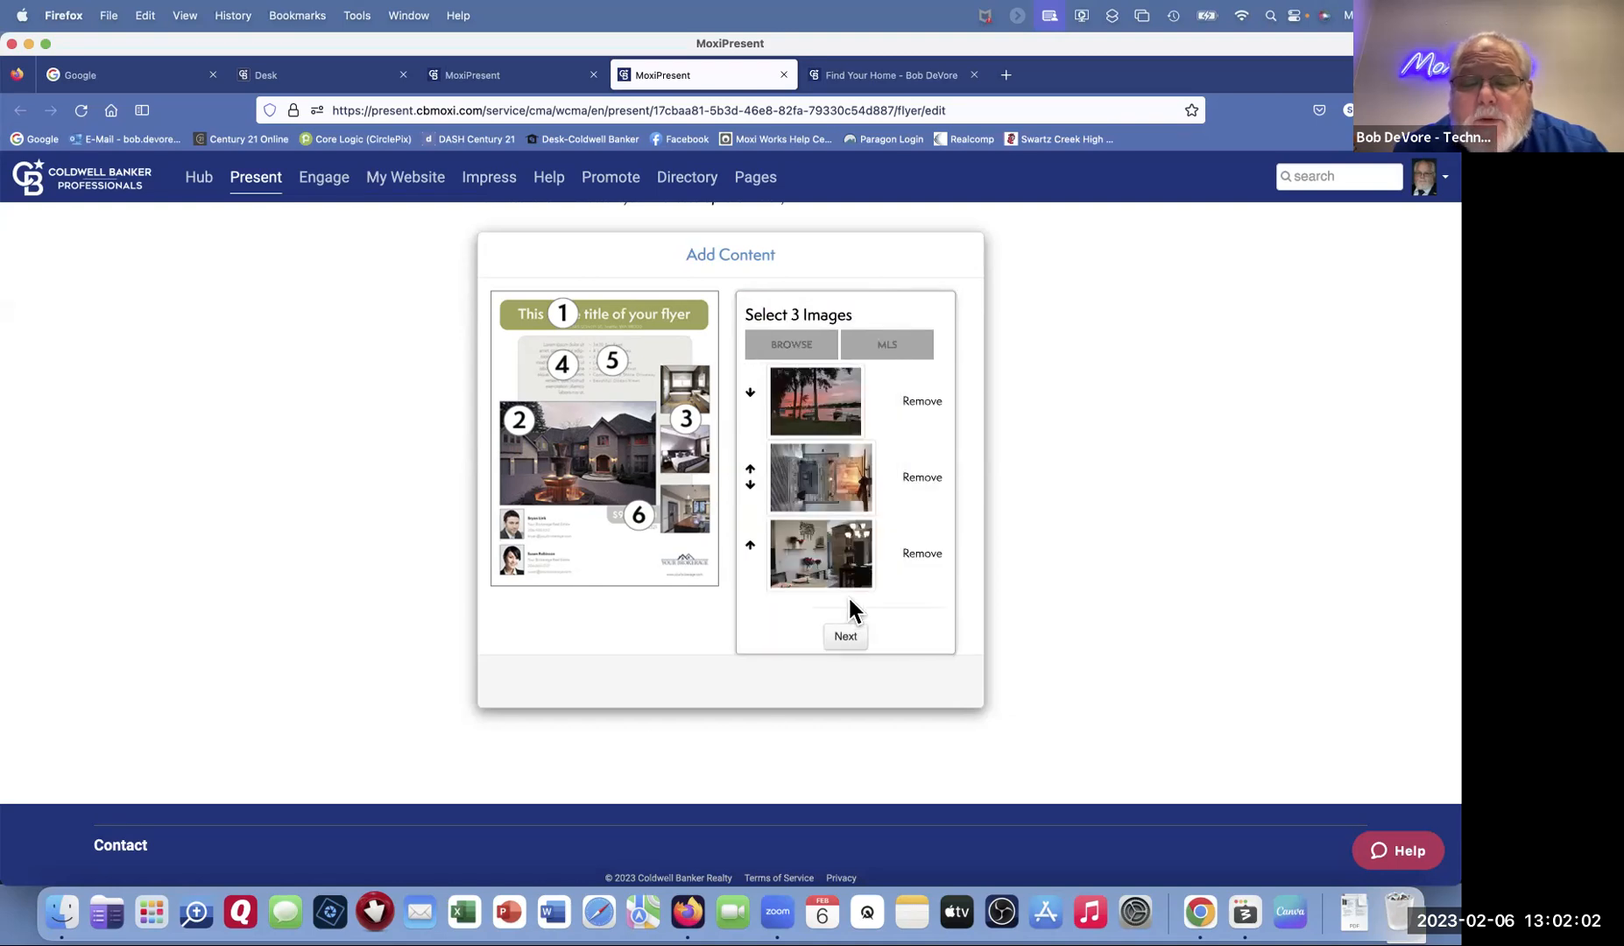
{"action": "left_click", "coordinate": [845, 637]}
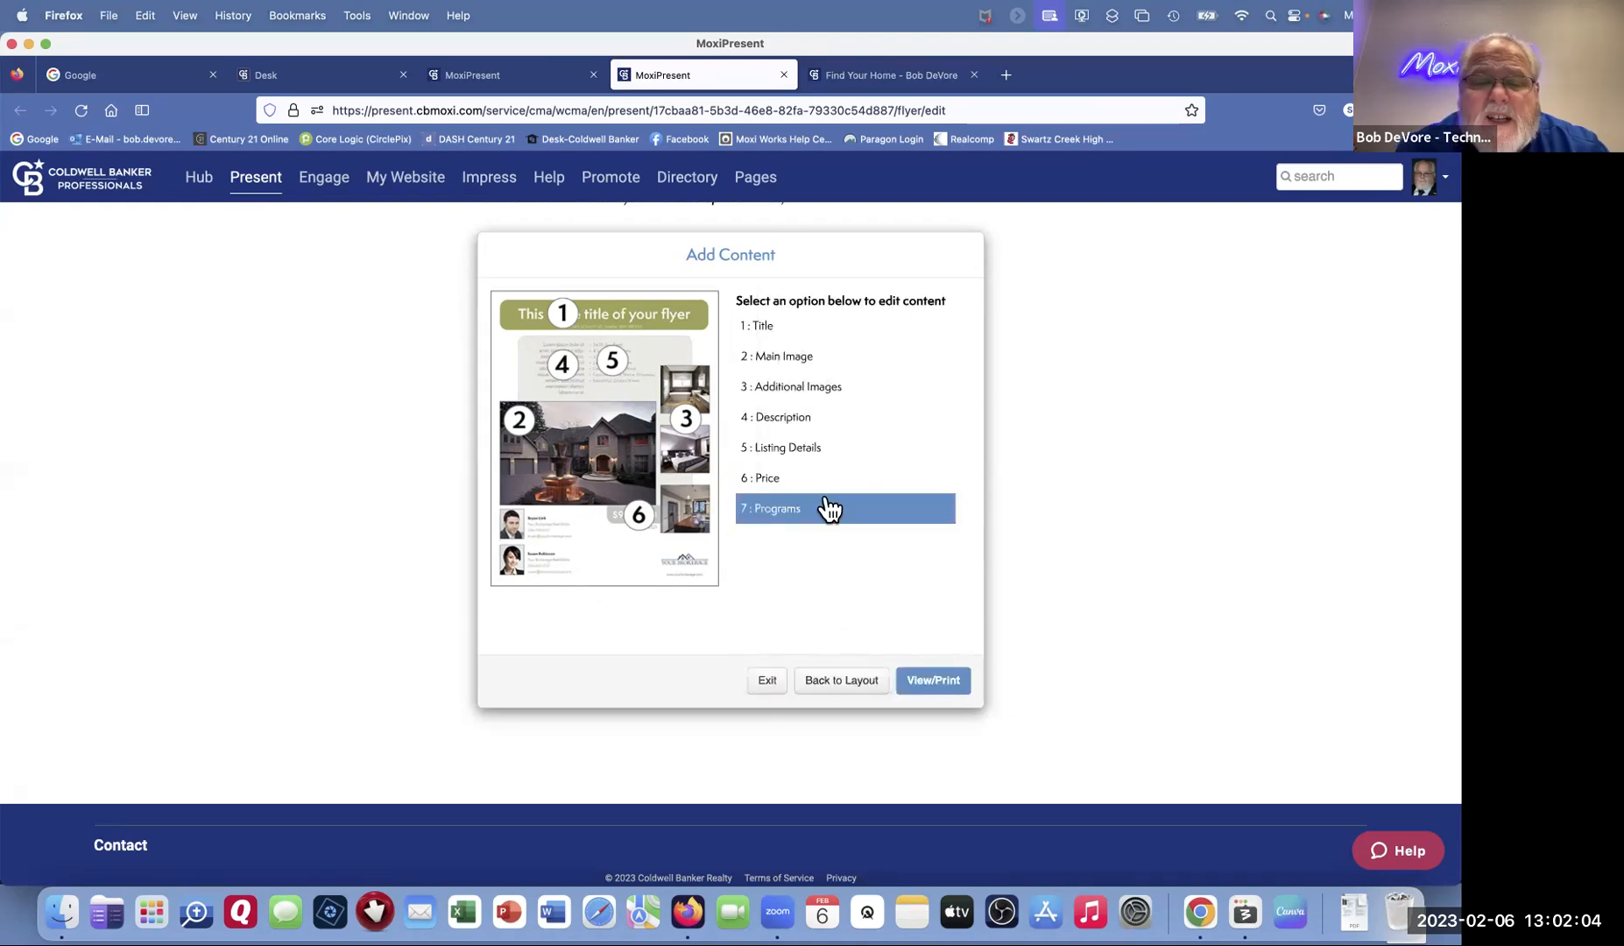
Step: Move Bathrooms below Bedrooms in the order of the flyer's listing details
{"action": "left_click", "coordinate": [783, 456]}
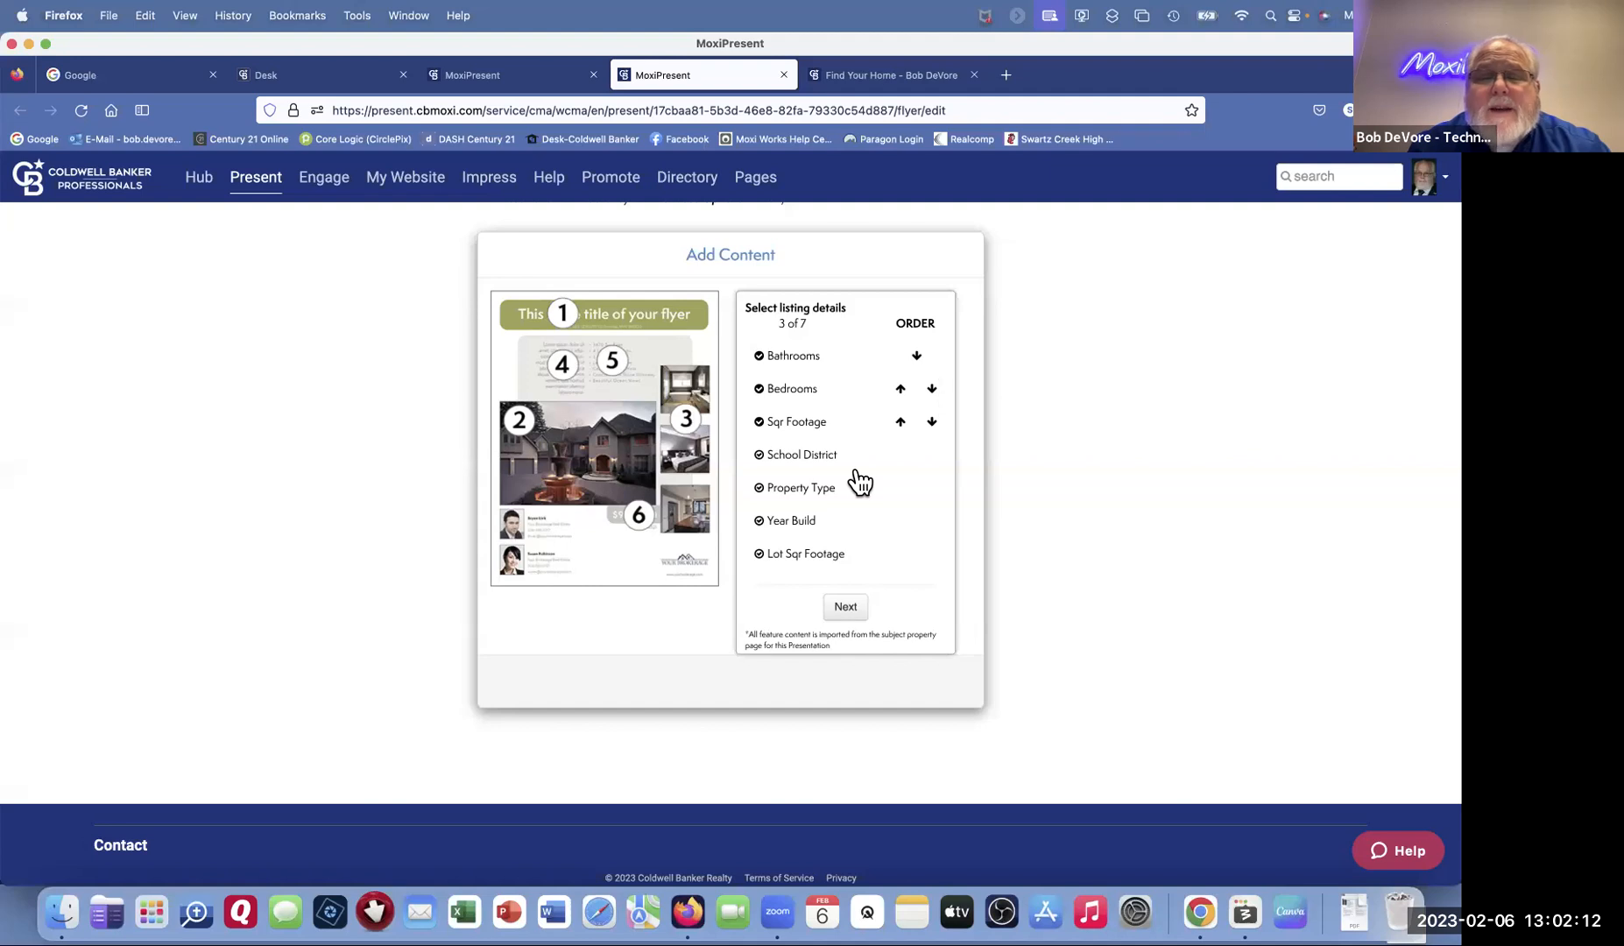
{"action": "left_click", "coordinate": [919, 356]}
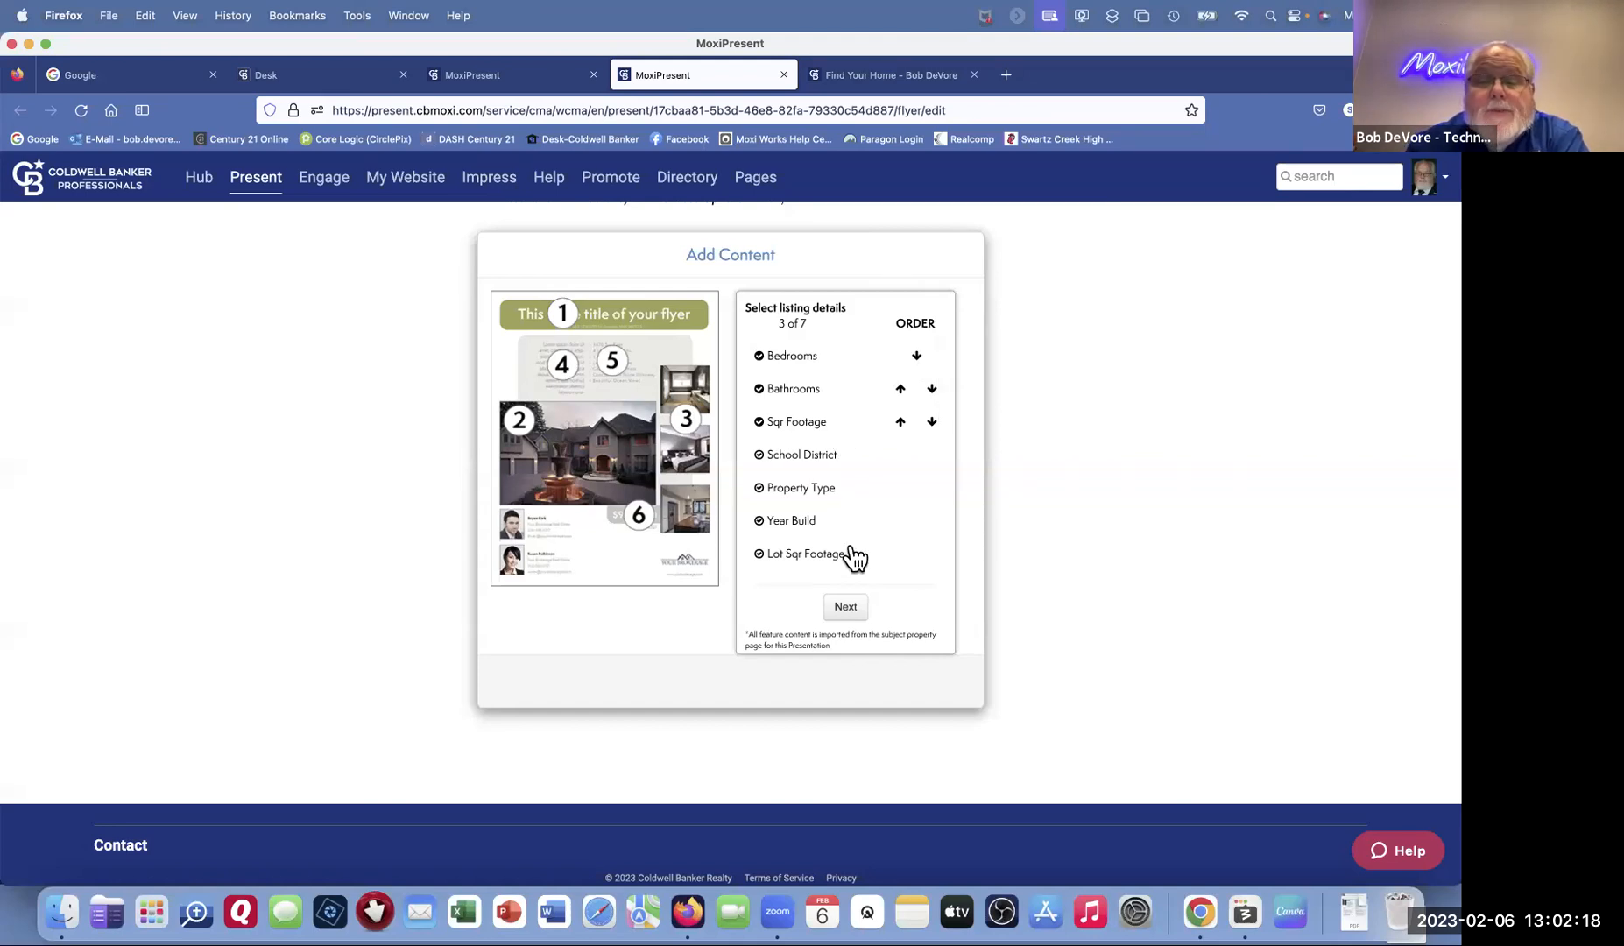
{"action": "left_click", "coordinate": [847, 607]}
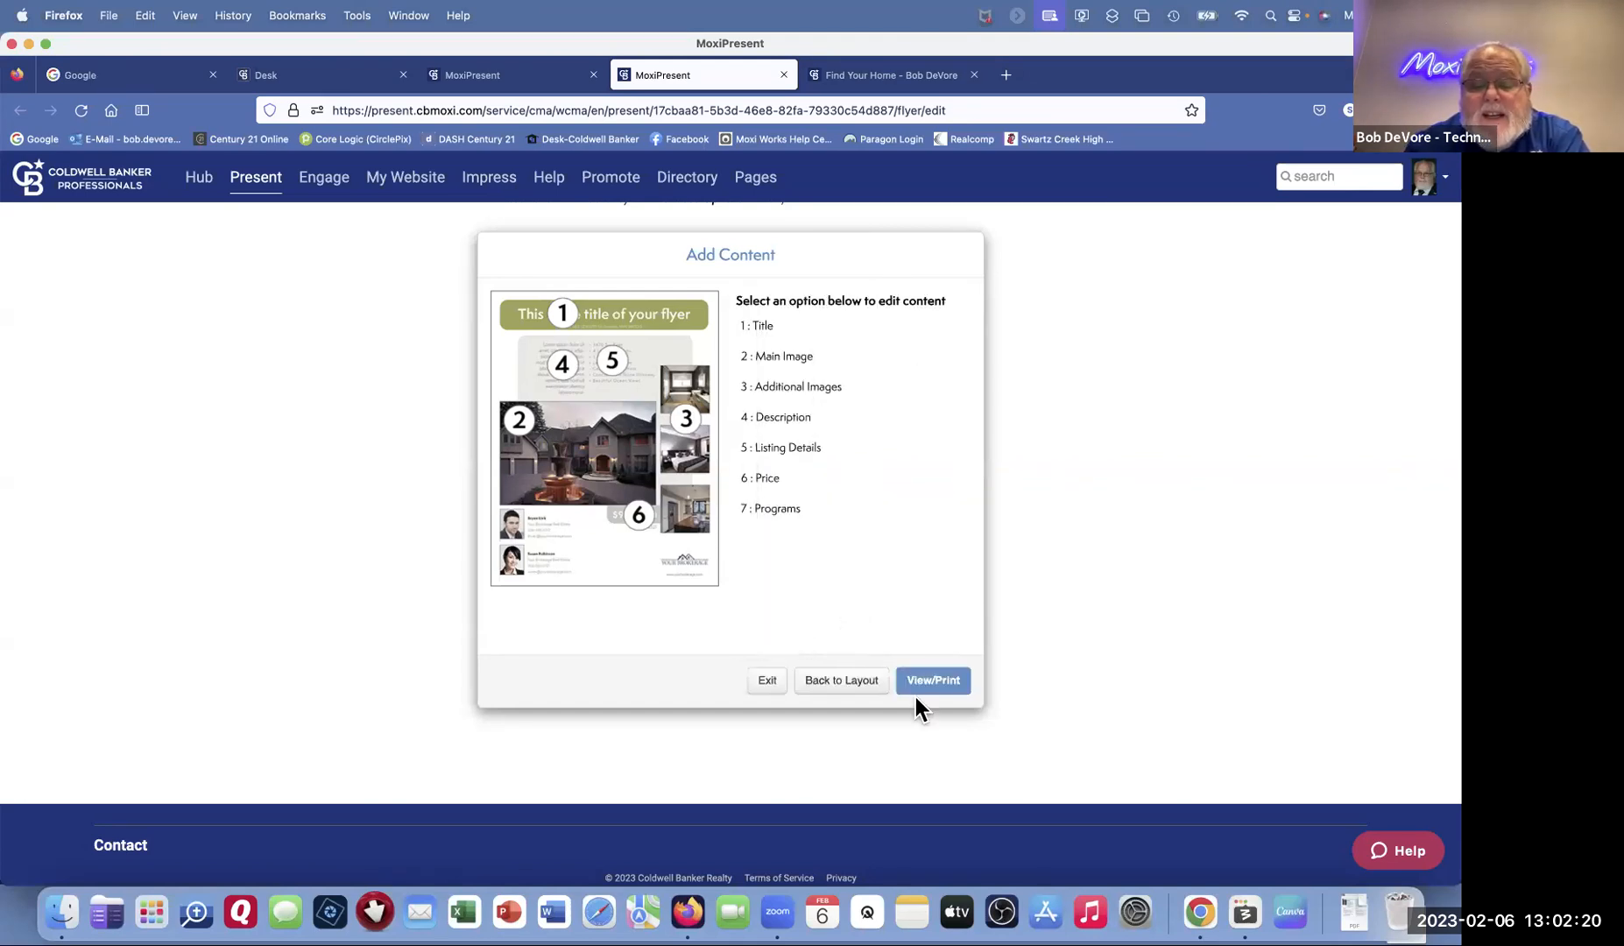
Step: Generate the flyer as a PDF and exit the flyer tool back to the presentations list
{"action": "left_click", "coordinate": [933, 683]}
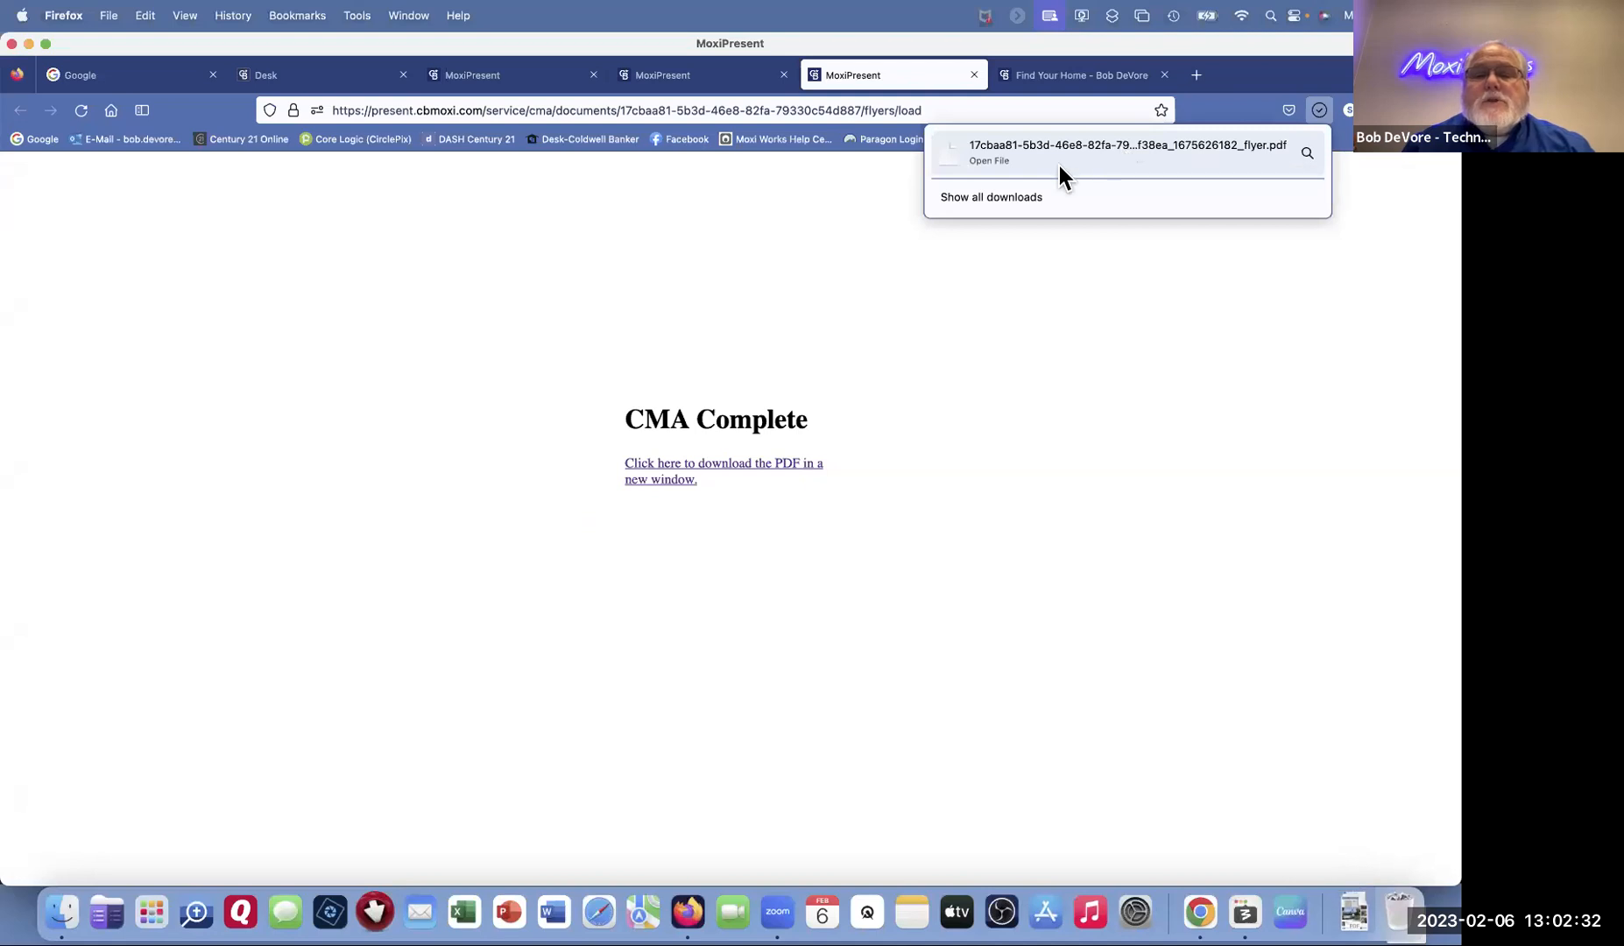
{"action": "left_click", "coordinate": [974, 76]}
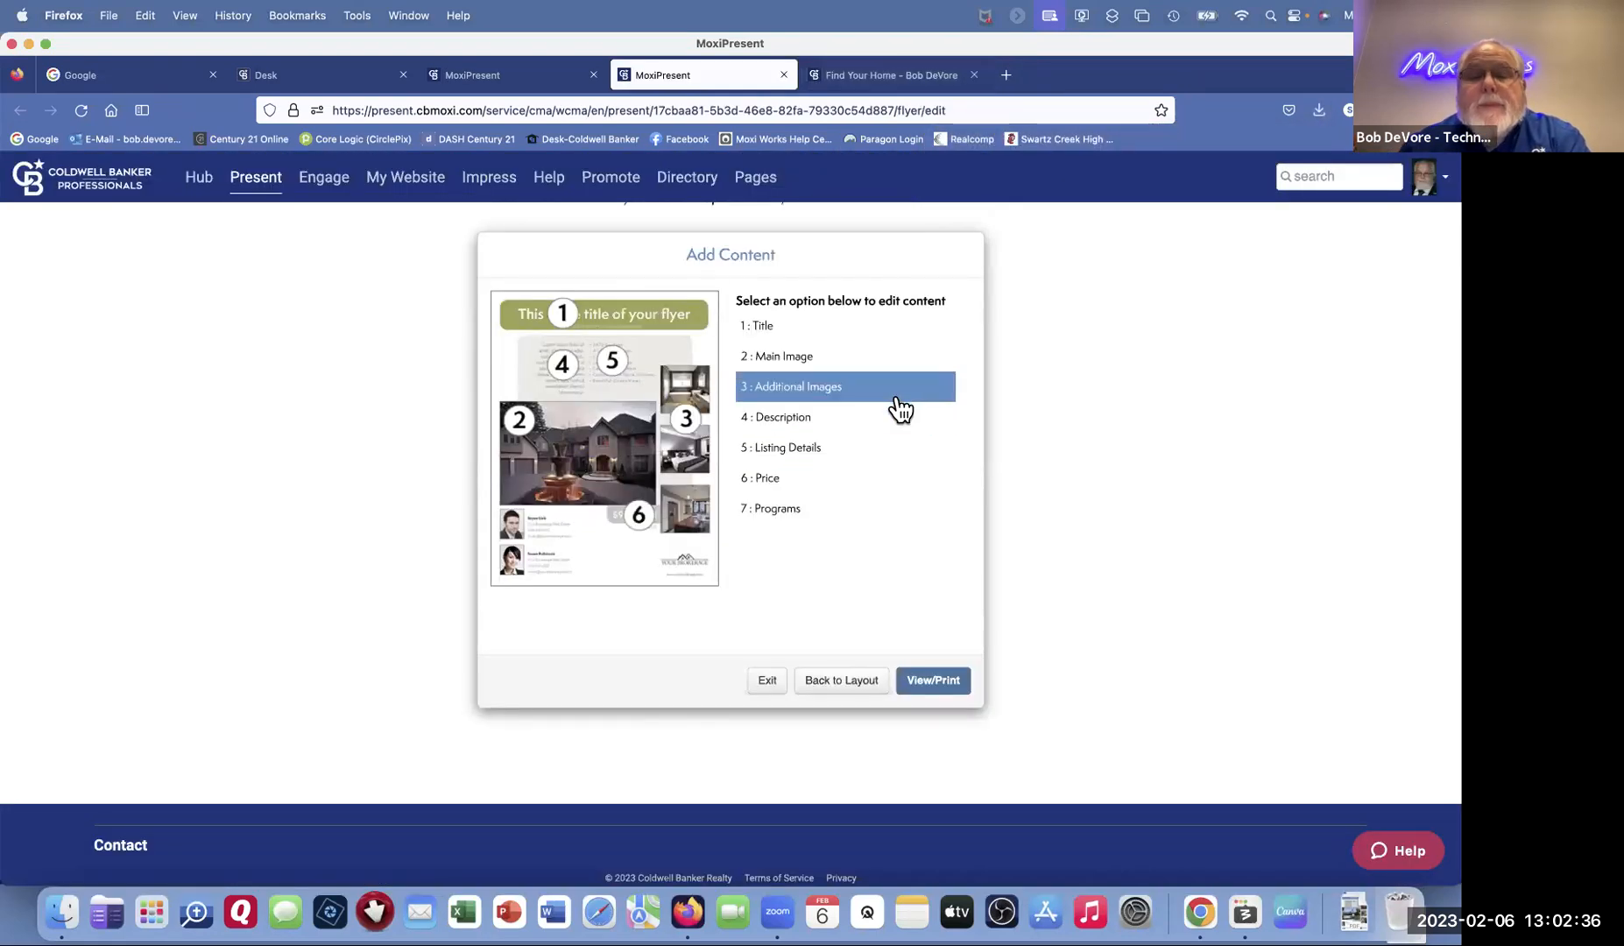
{"action": "left_click", "coordinate": [766, 681]}
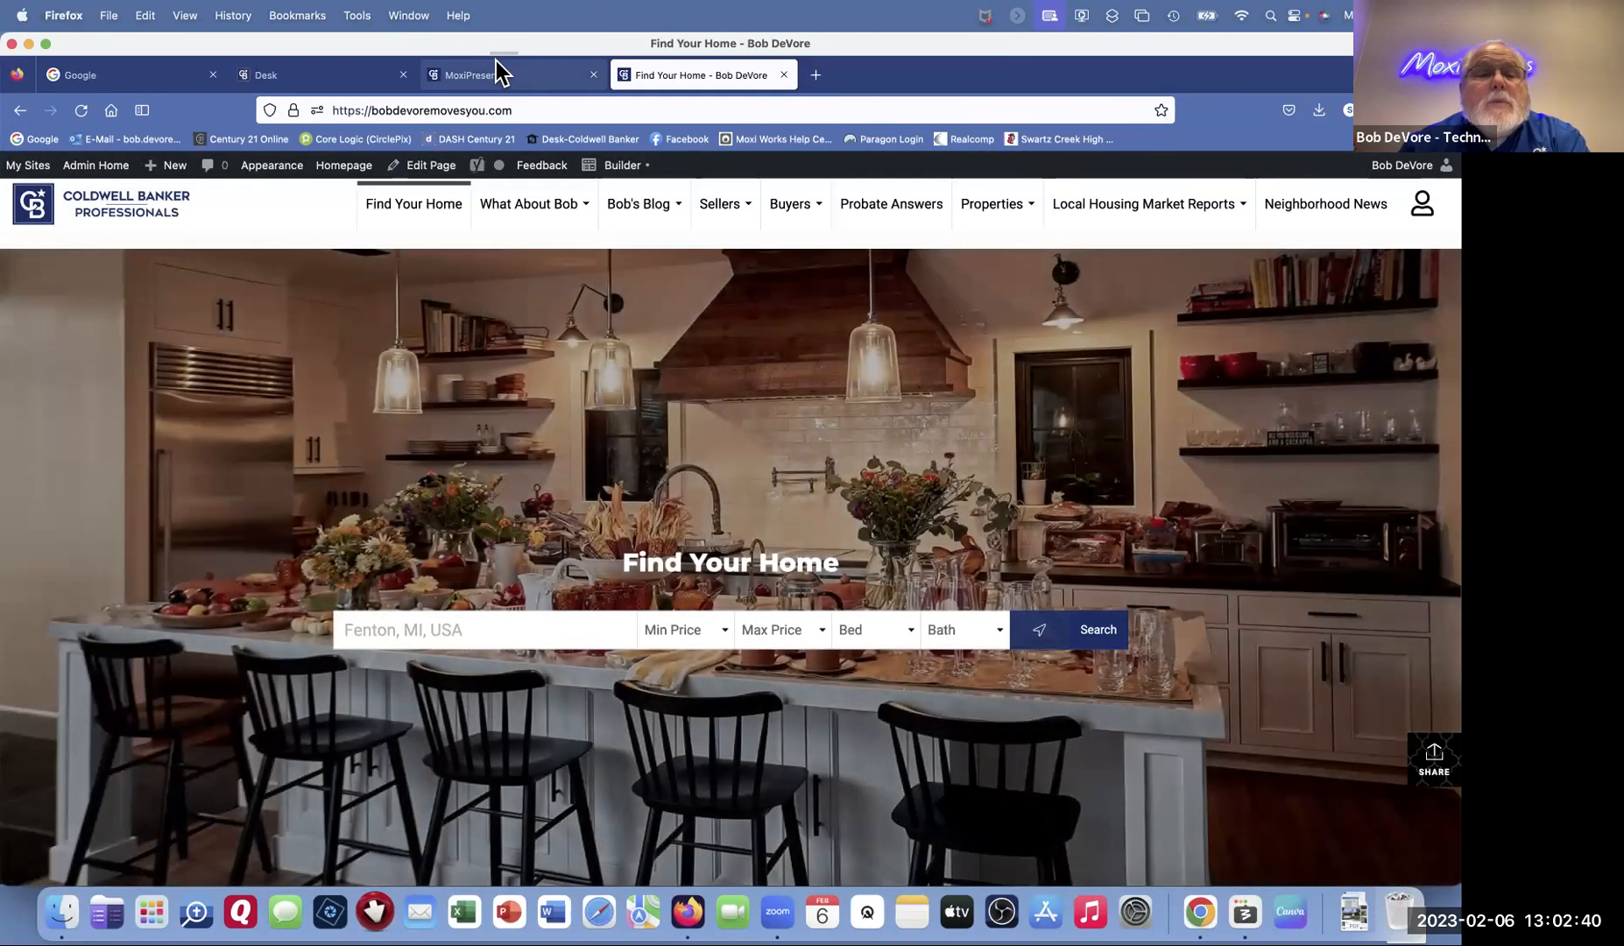
{"action": "left_click", "coordinate": [498, 70]}
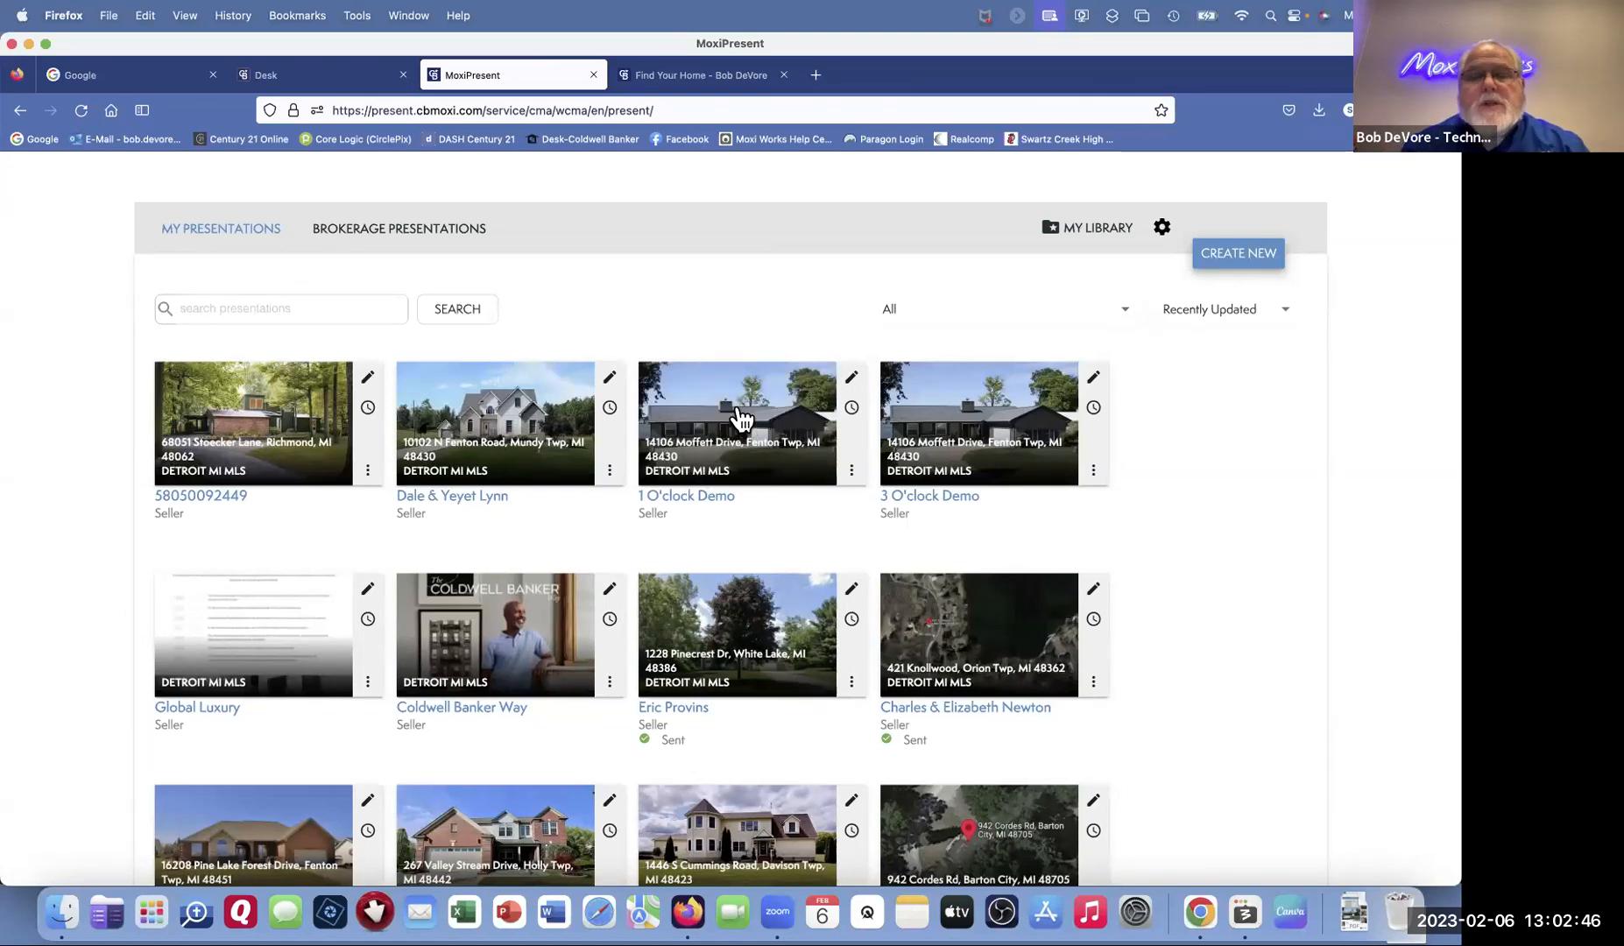
Step: Edit the 1 O'clock Demo presentation and open the page library to add a page to it
{"action": "left_click", "coordinate": [855, 382]}
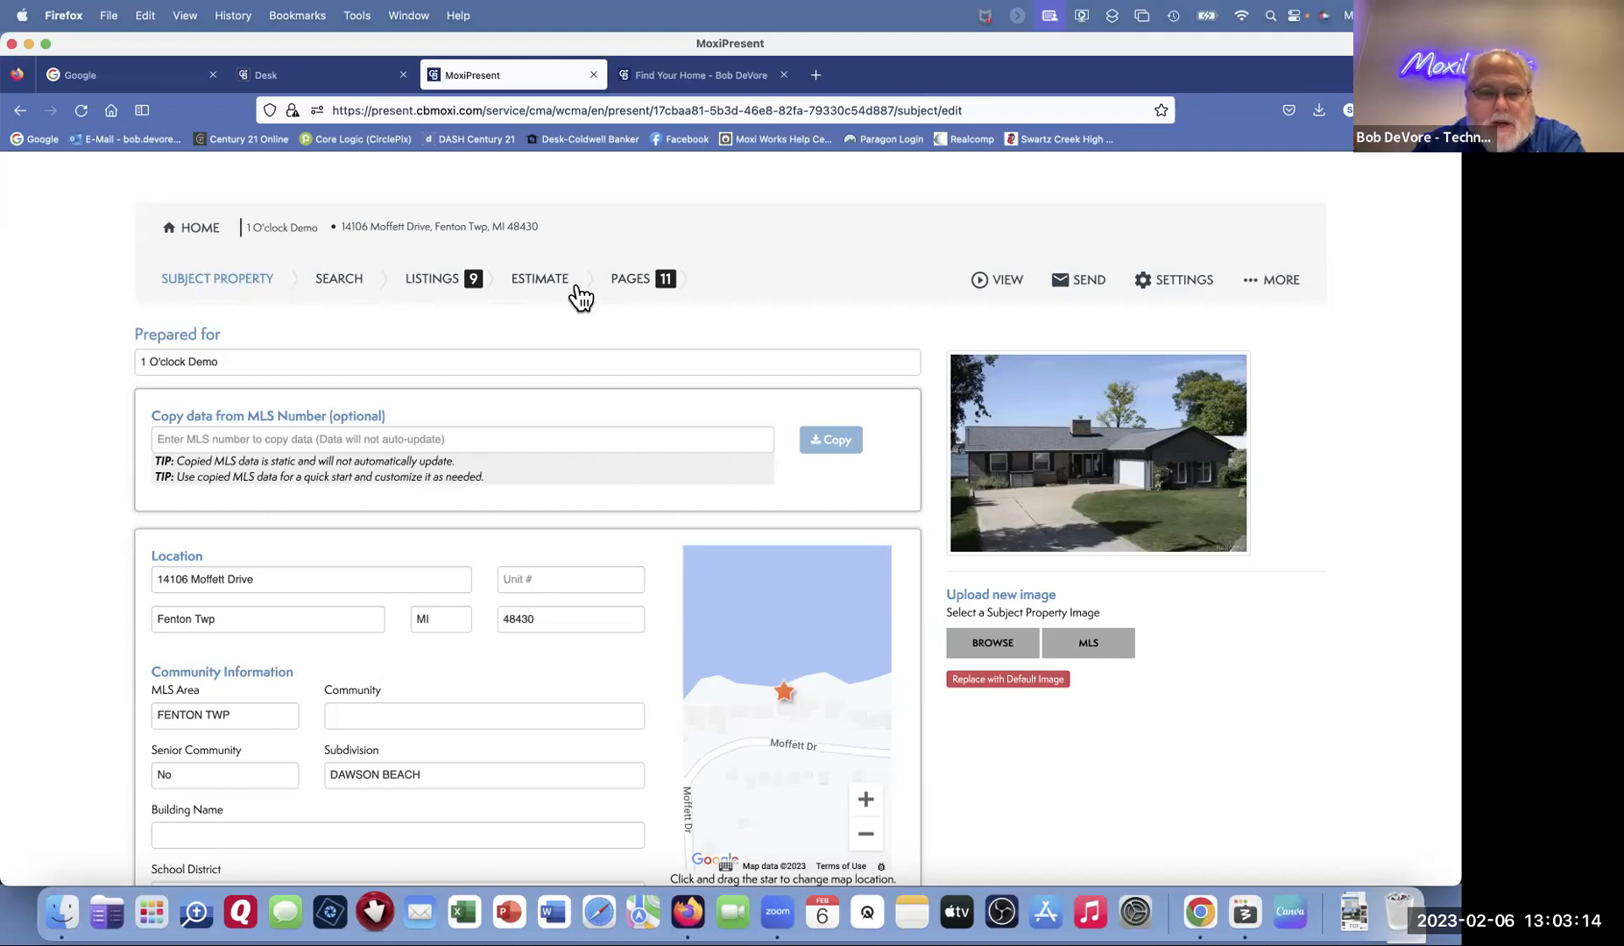
{"action": "left_click", "coordinate": [634, 289]}
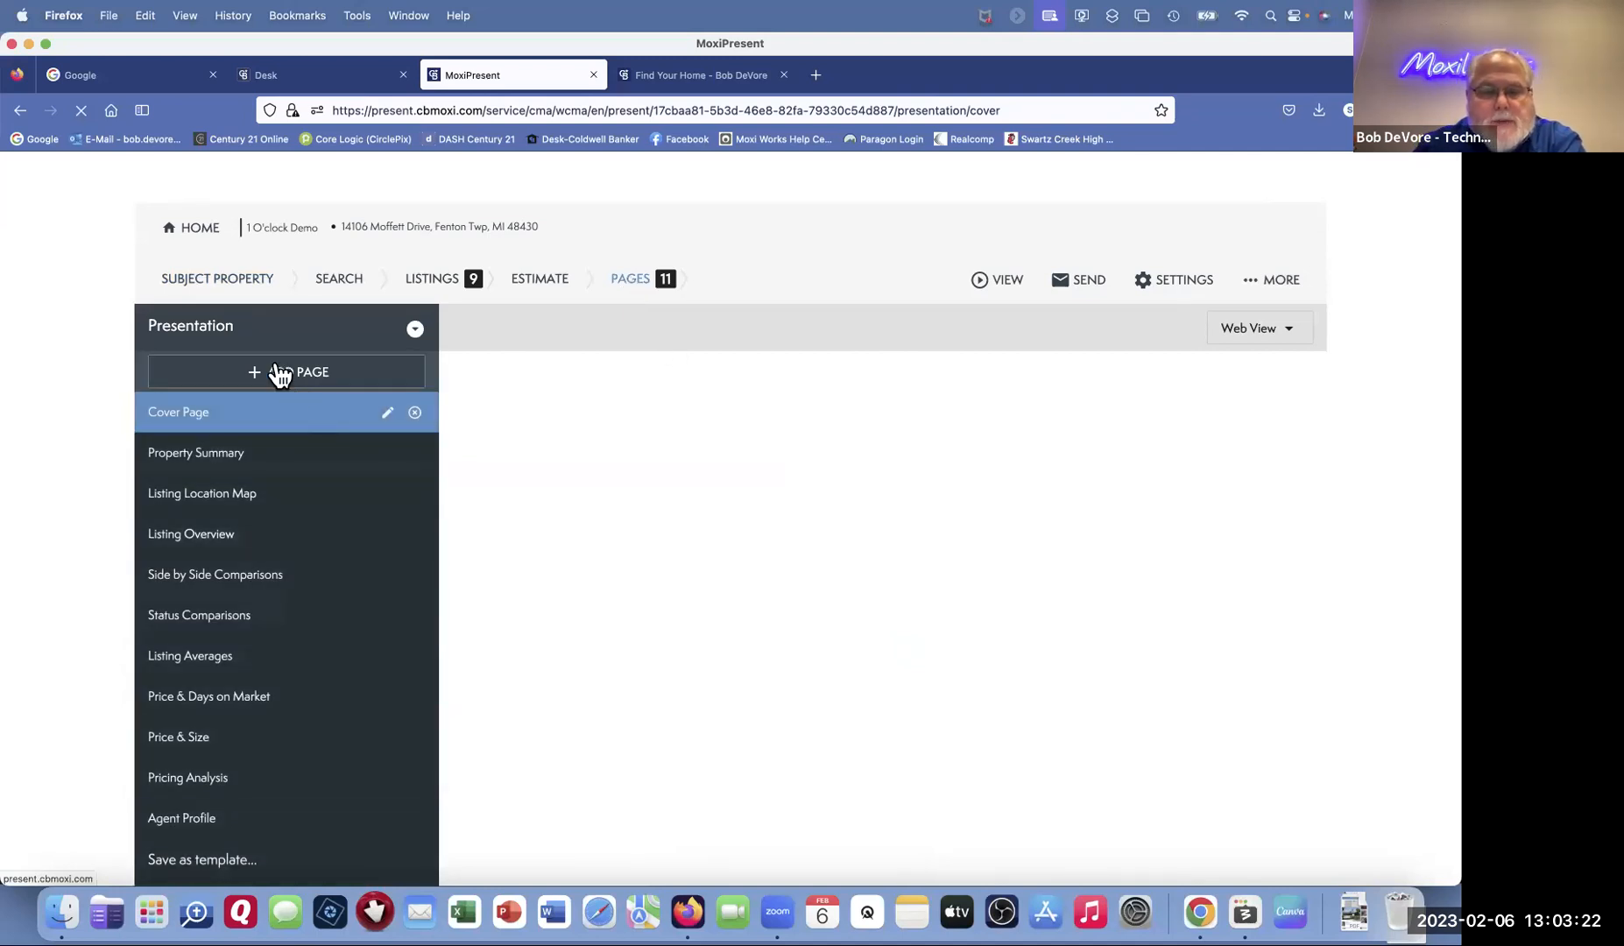
{"action": "left_click", "coordinate": [272, 375]}
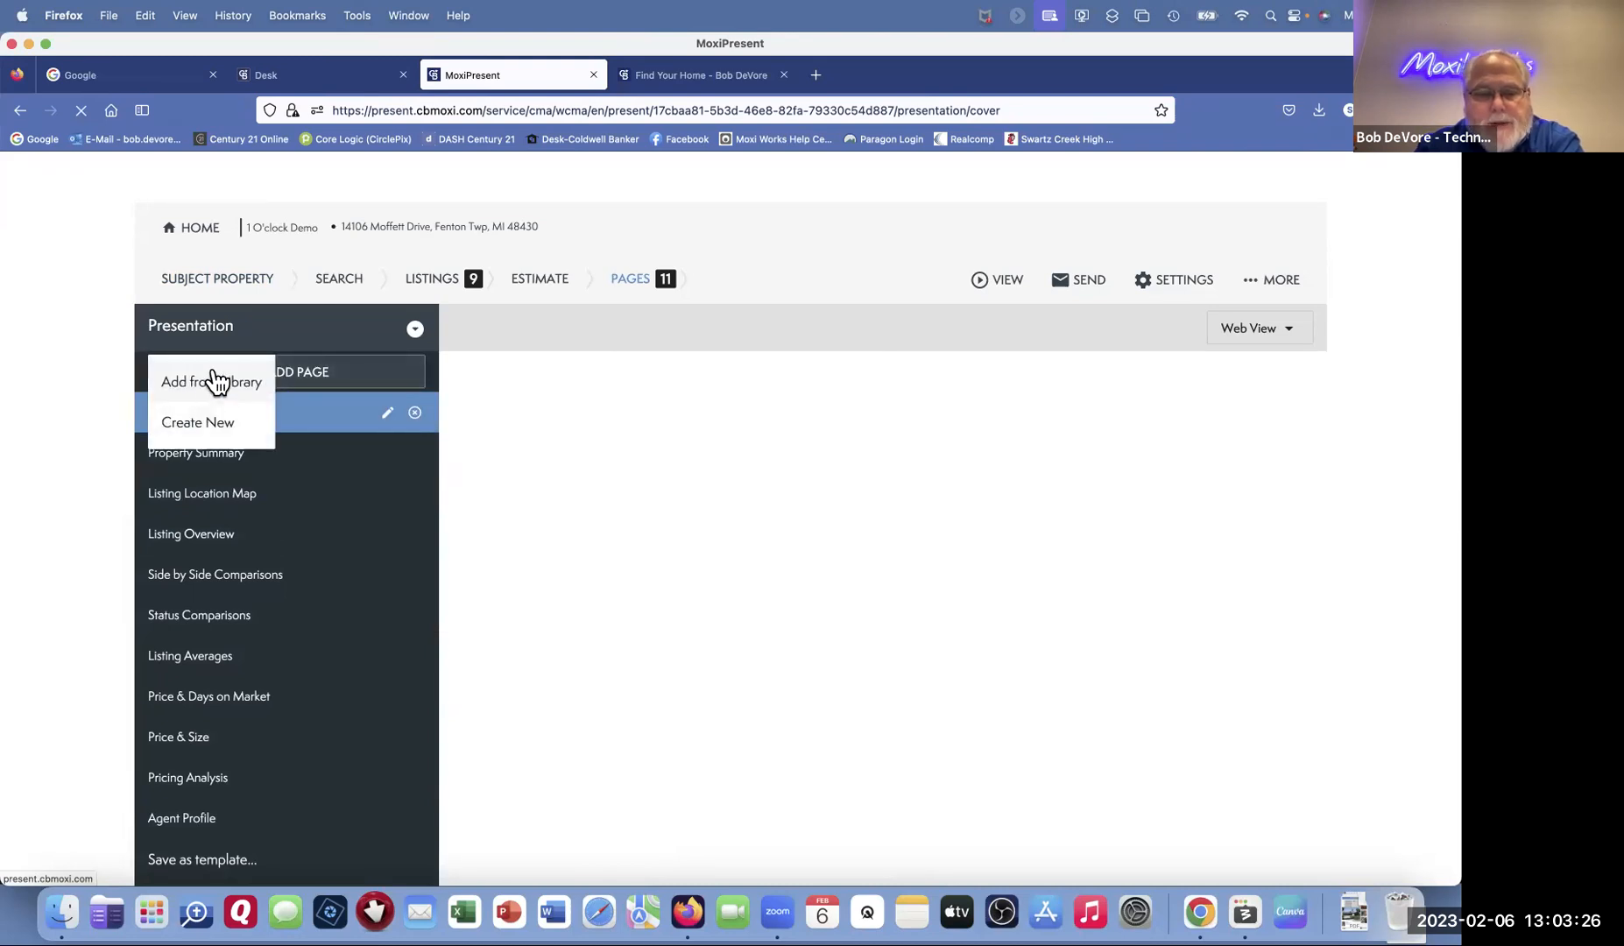
{"action": "left_click", "coordinate": [208, 388]}
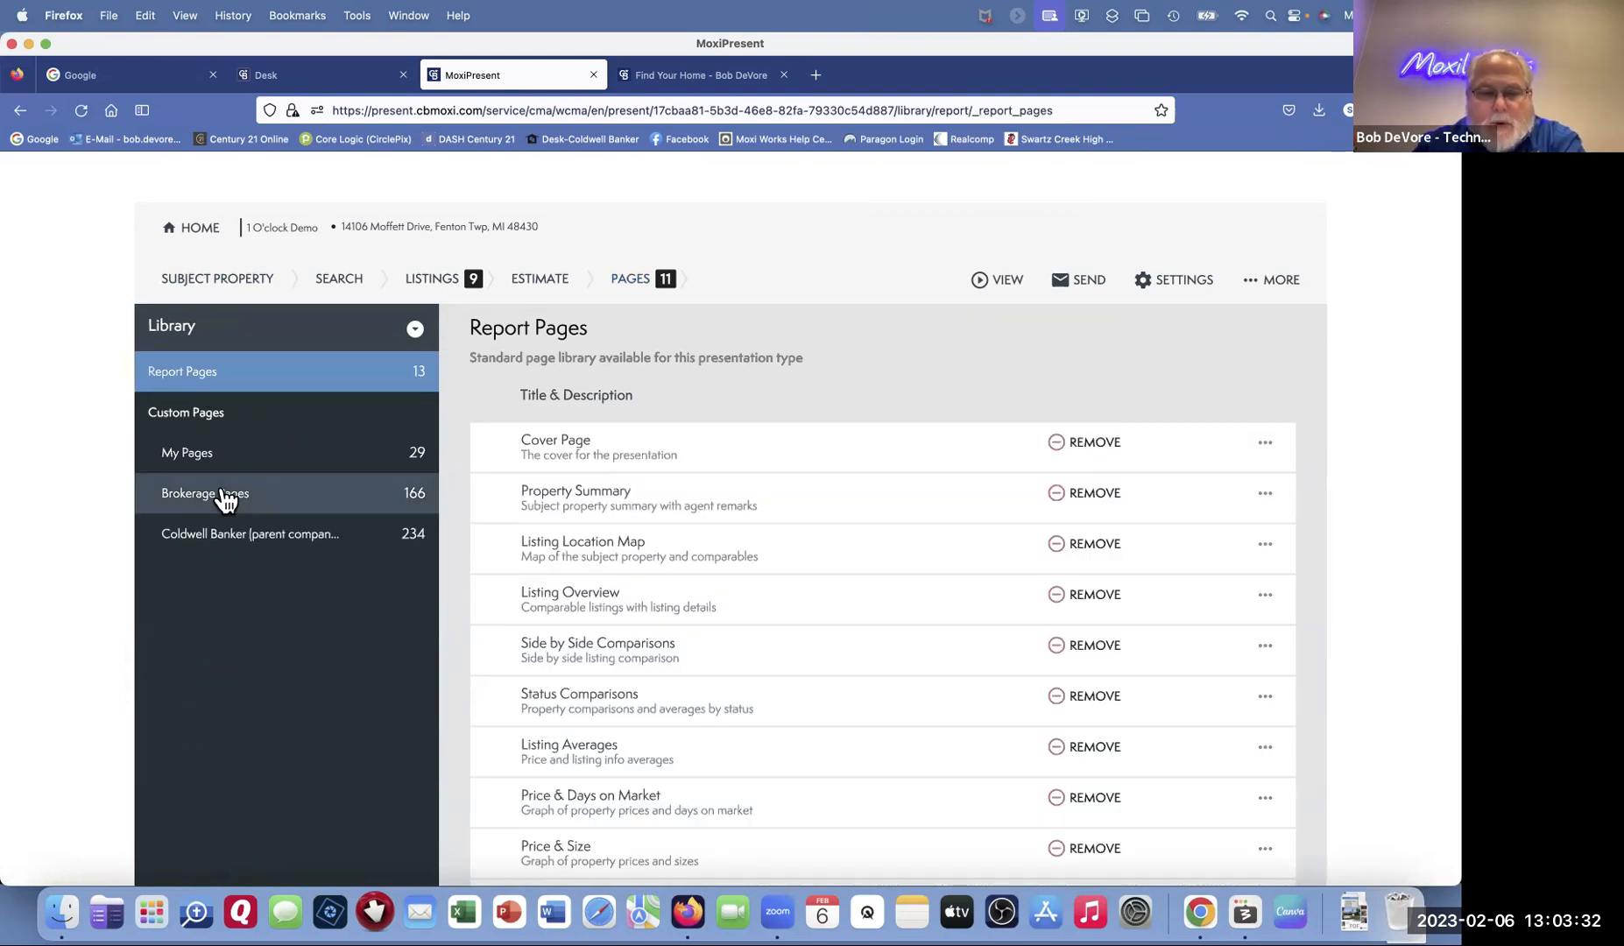
Step: Browse the Brokerage Pages and preview CBP Marketing Plan (29/42), "#1 Rated Real Estate Ad Ten Years In A Row"
{"action": "left_click", "coordinate": [225, 497]}
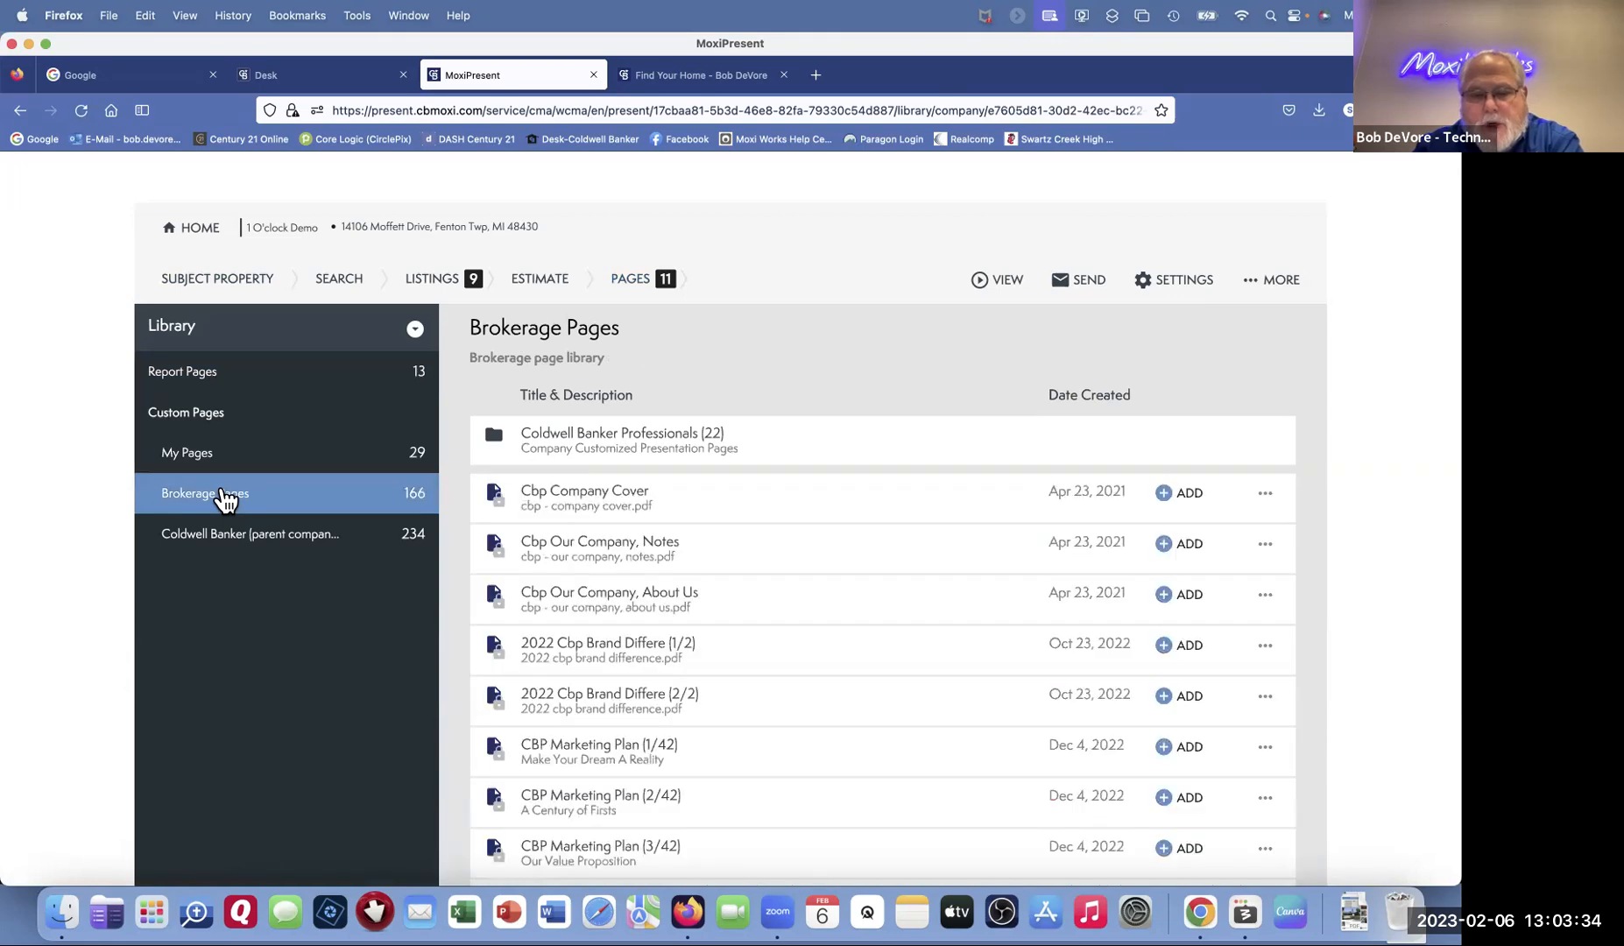
{"action": "scroll", "coordinate": [689, 550], "scroll_direction": "down", "scroll_amount": 10}
{"action": "scroll", "coordinate": [690, 550], "scroll_direction": "down", "scroll_amount": 15}
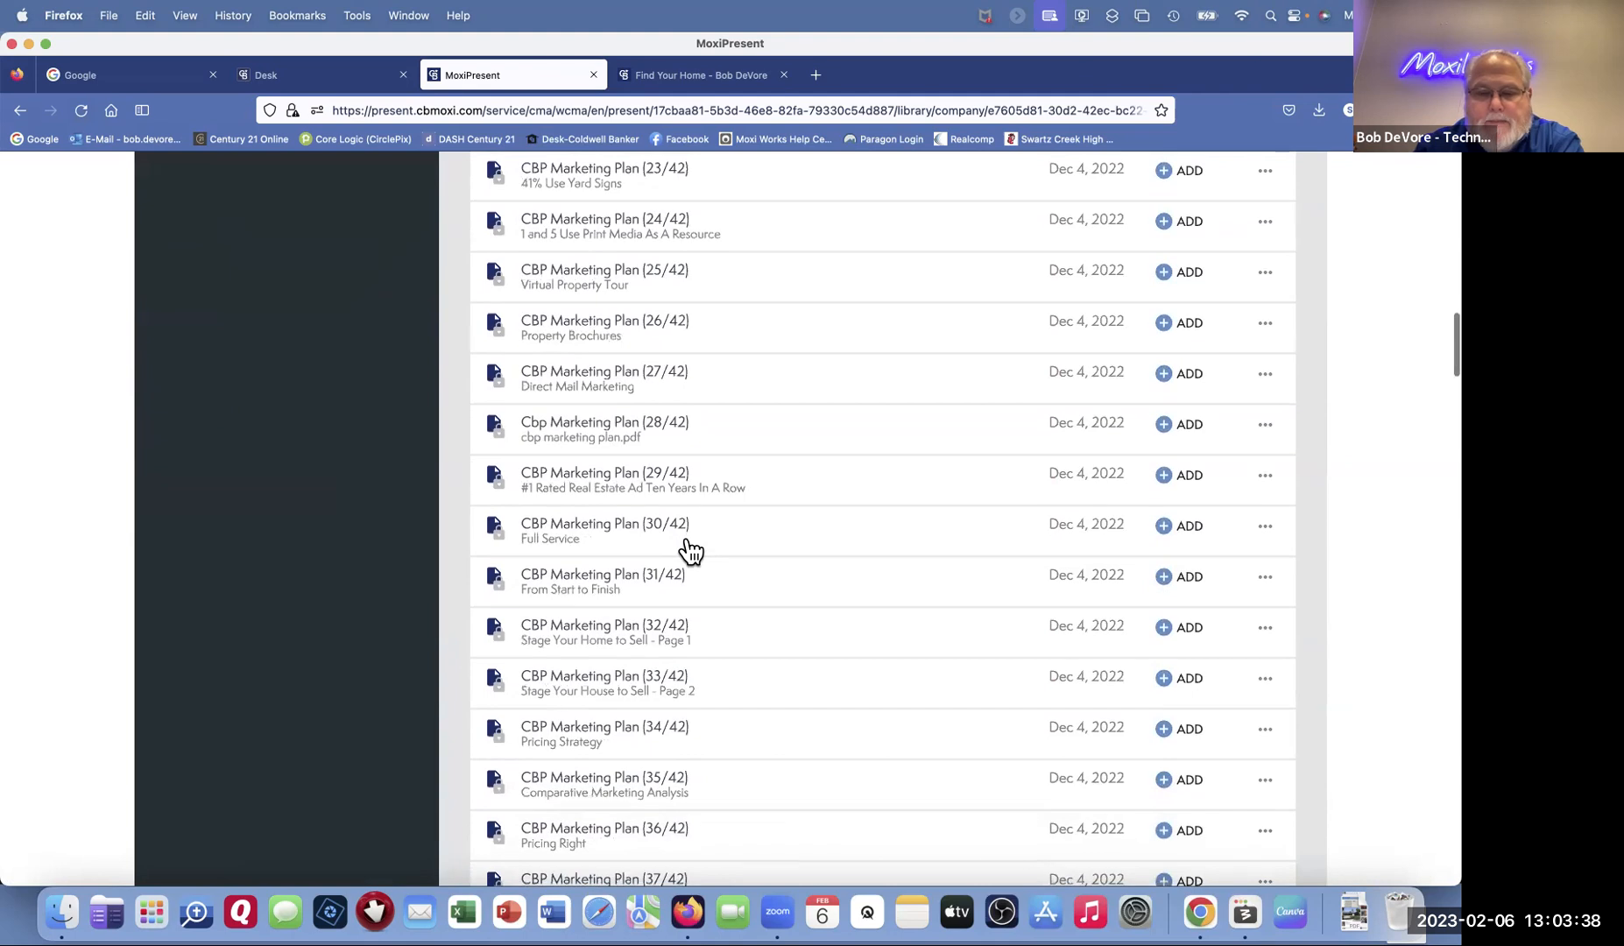
{"action": "left_click", "coordinate": [571, 477]}
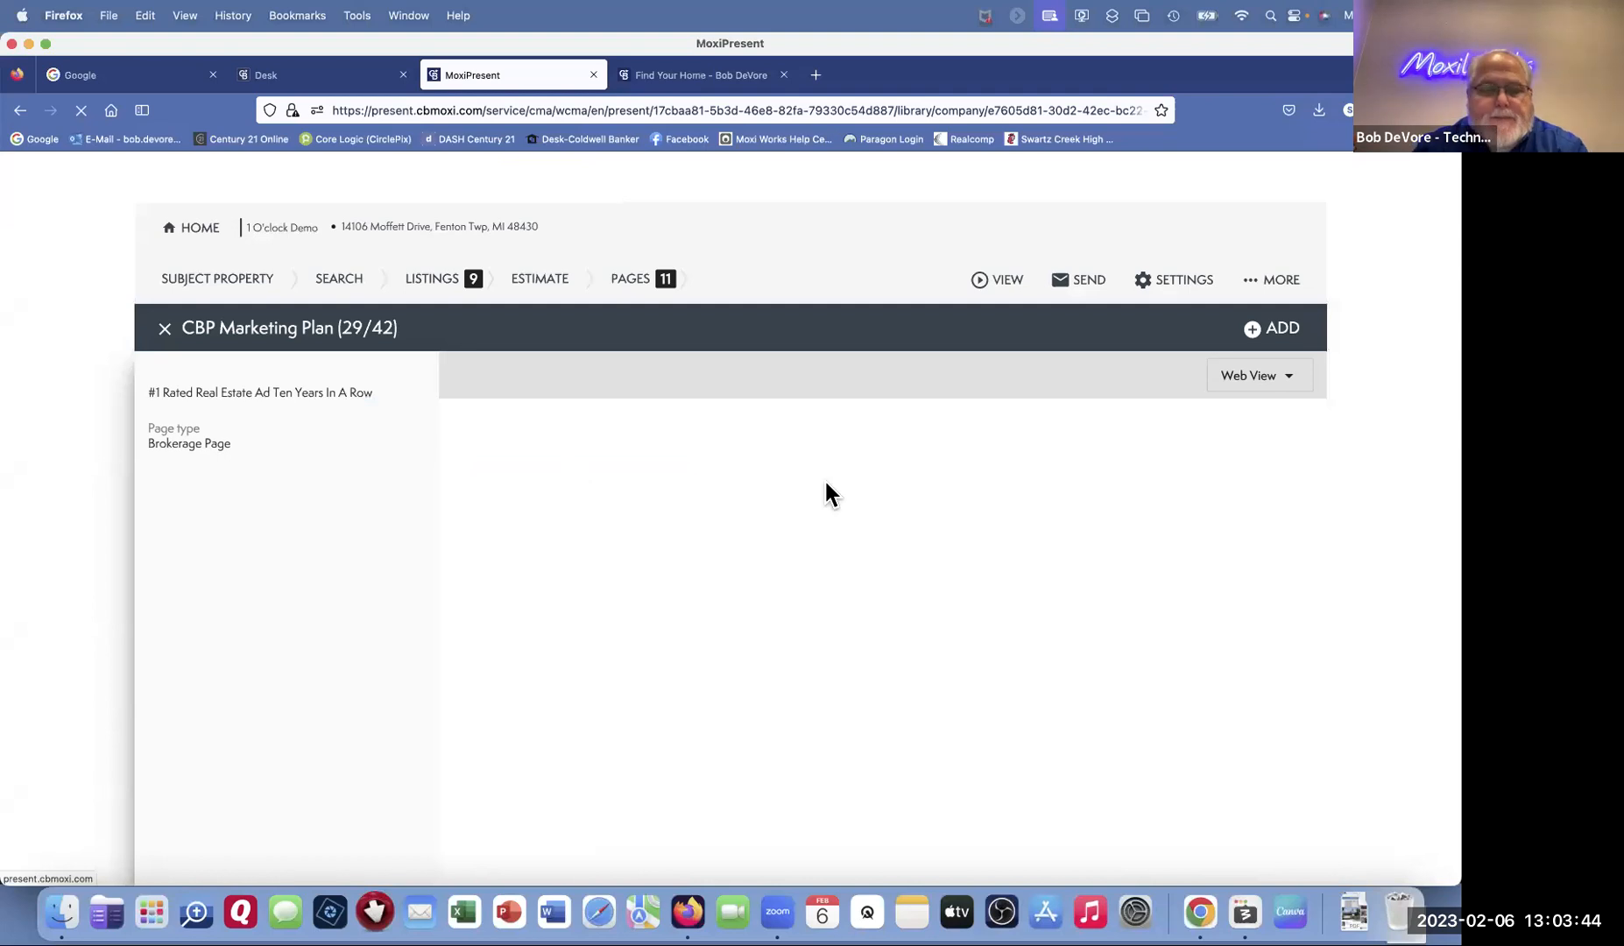
{"action": "scroll", "coordinate": [778, 489], "scroll_direction": "down", "scroll_amount": 2}
{"action": "scroll", "coordinate": [778, 488], "scroll_direction": "up", "scroll_amount": 2}
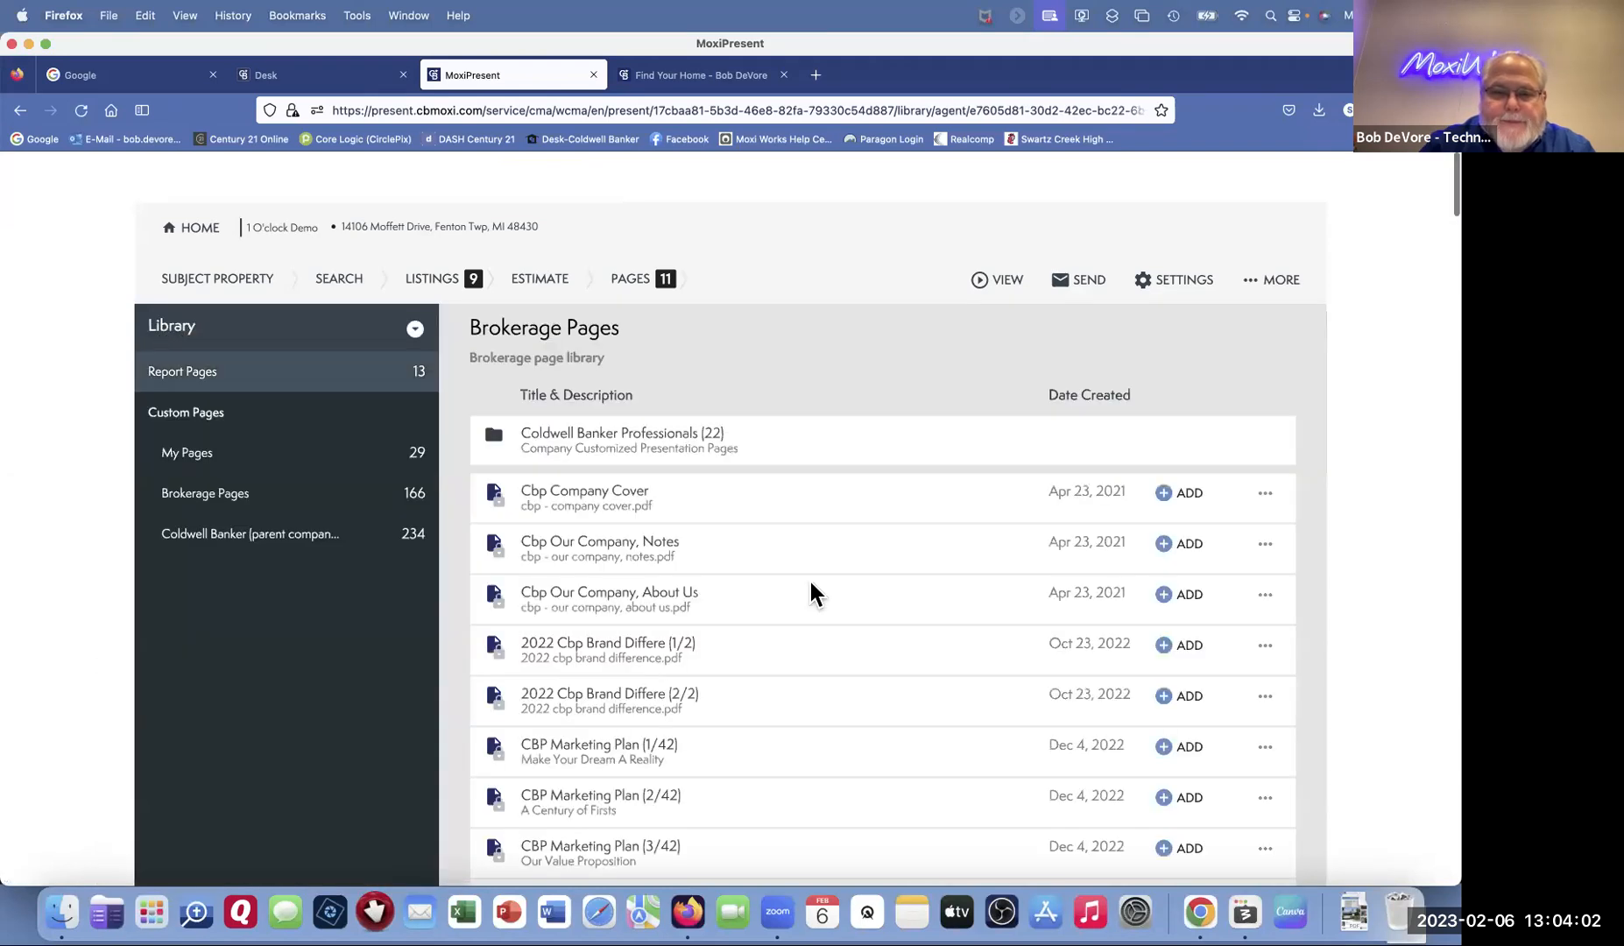
Step: Preview the brokerage page Cbp Our Company, About Us, add it to the presentation and close the preview
{"action": "left_click", "coordinate": [592, 596]}
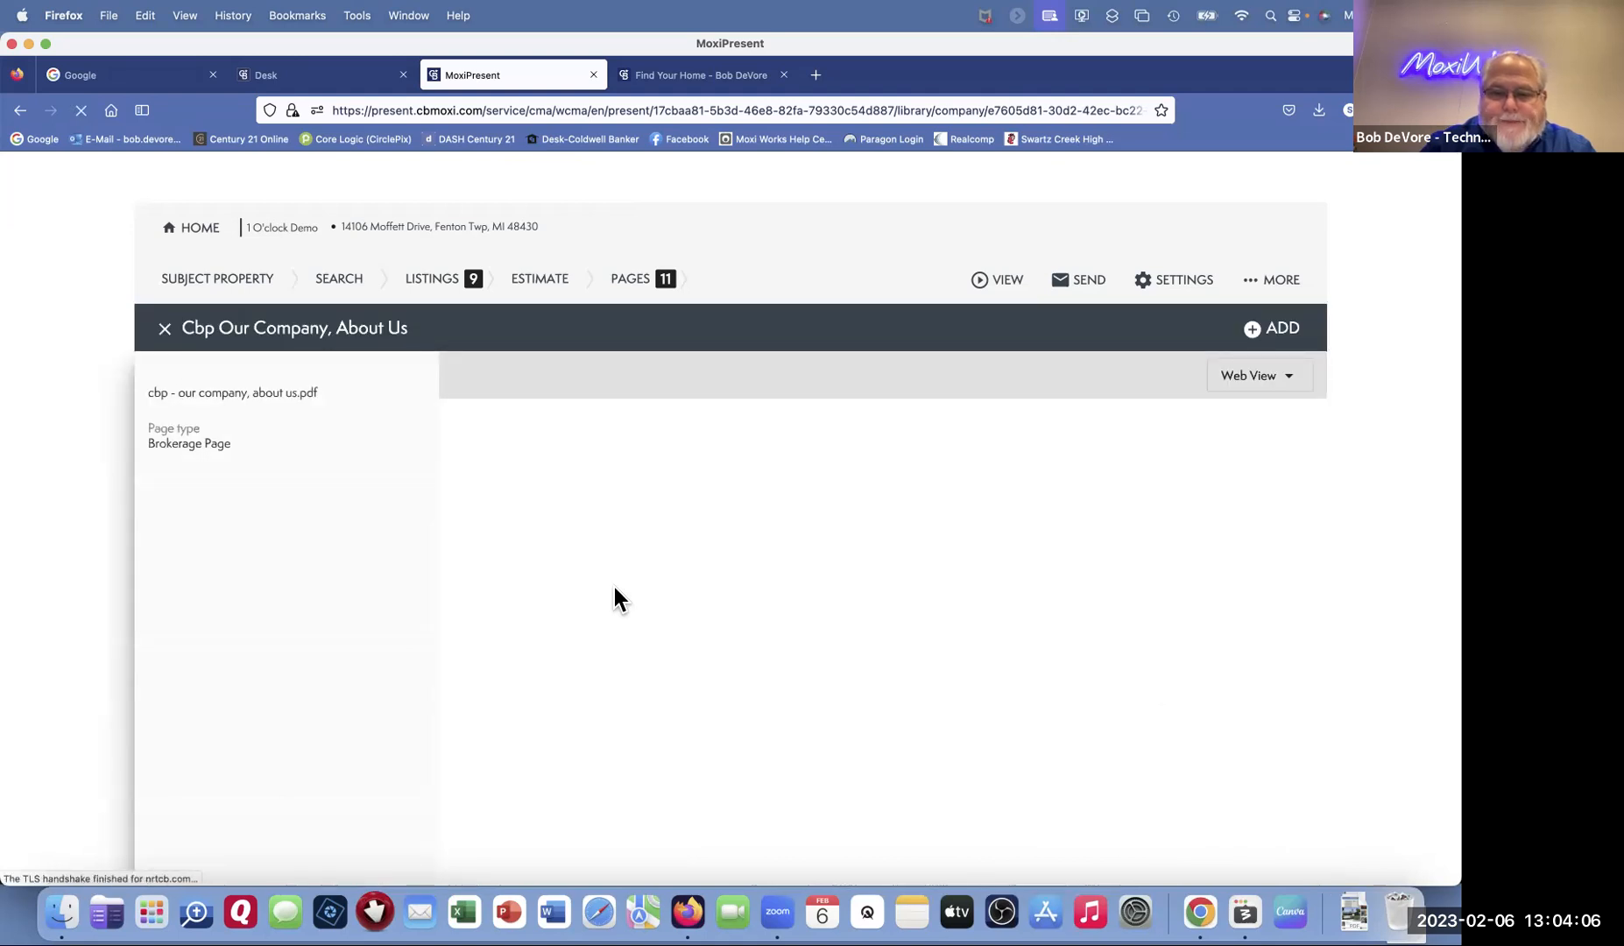
{"action": "scroll", "coordinate": [734, 567], "scroll_direction": "down", "scroll_amount": 5}
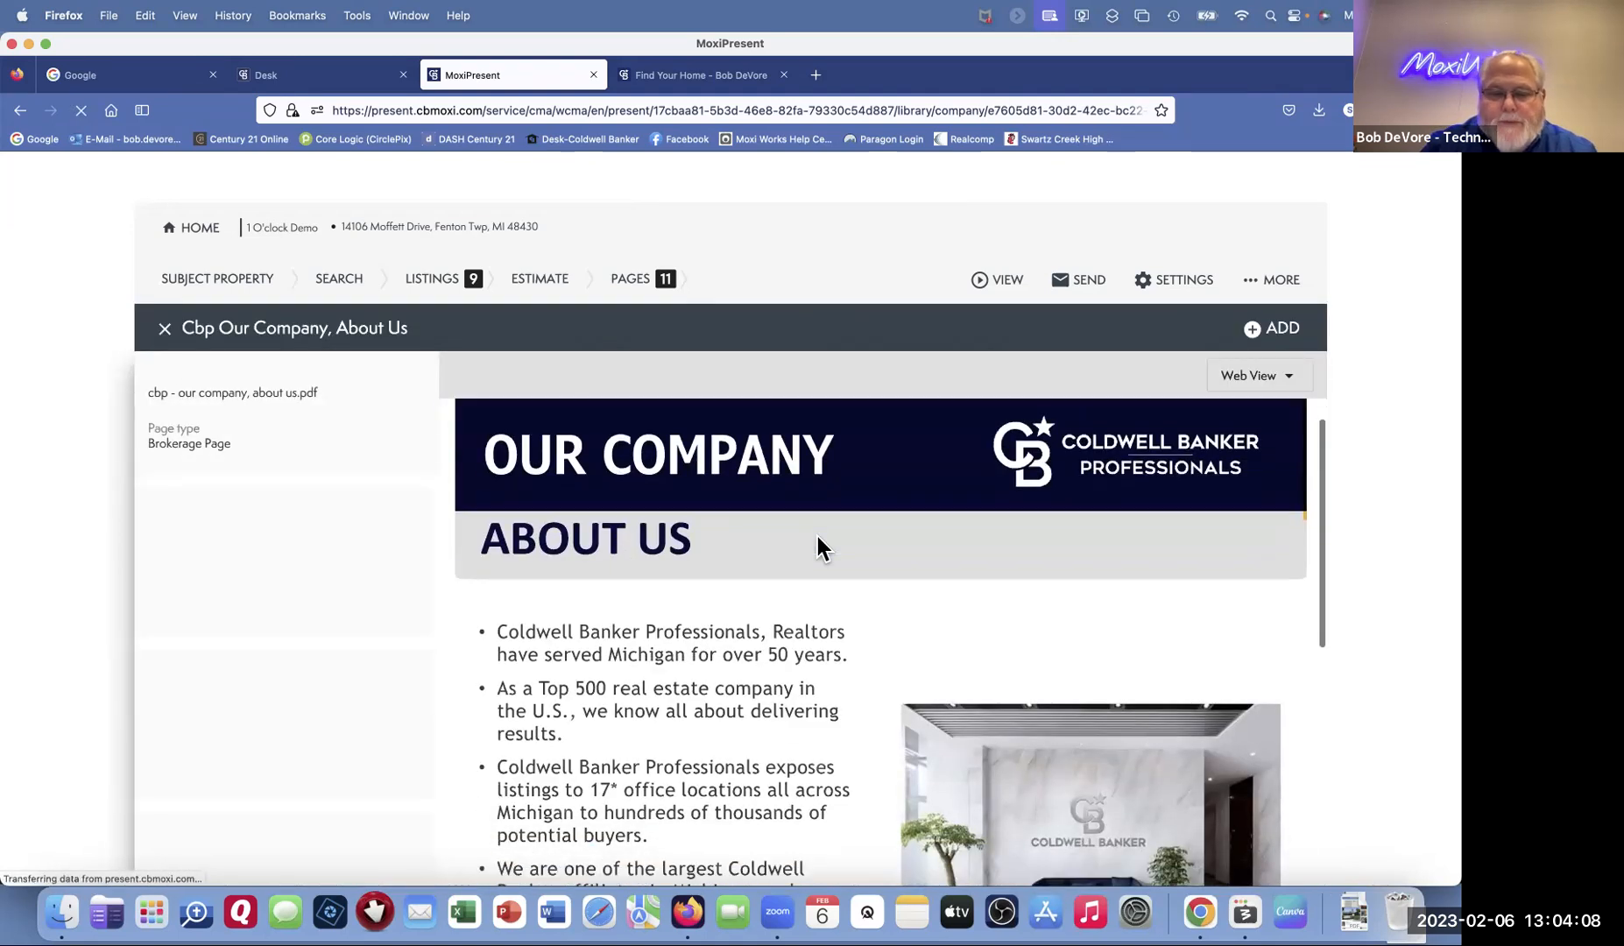
{"action": "scroll", "coordinate": [903, 572], "scroll_direction": "down", "scroll_amount": 5}
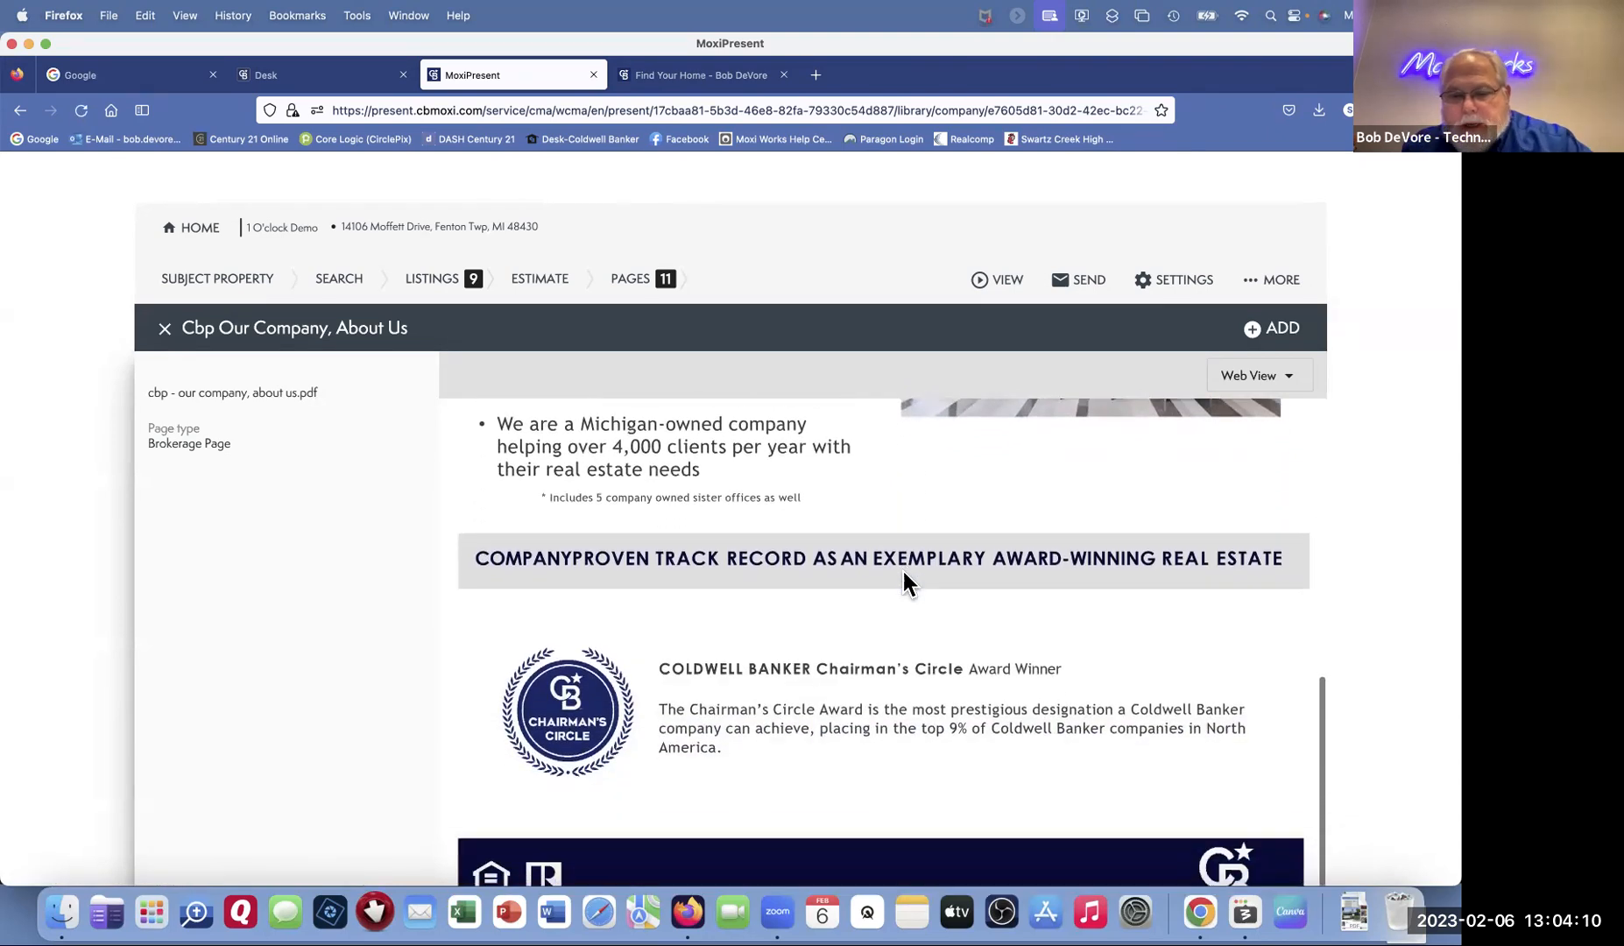
{"action": "scroll", "coordinate": [903, 572], "scroll_direction": "up", "scroll_amount": 10}
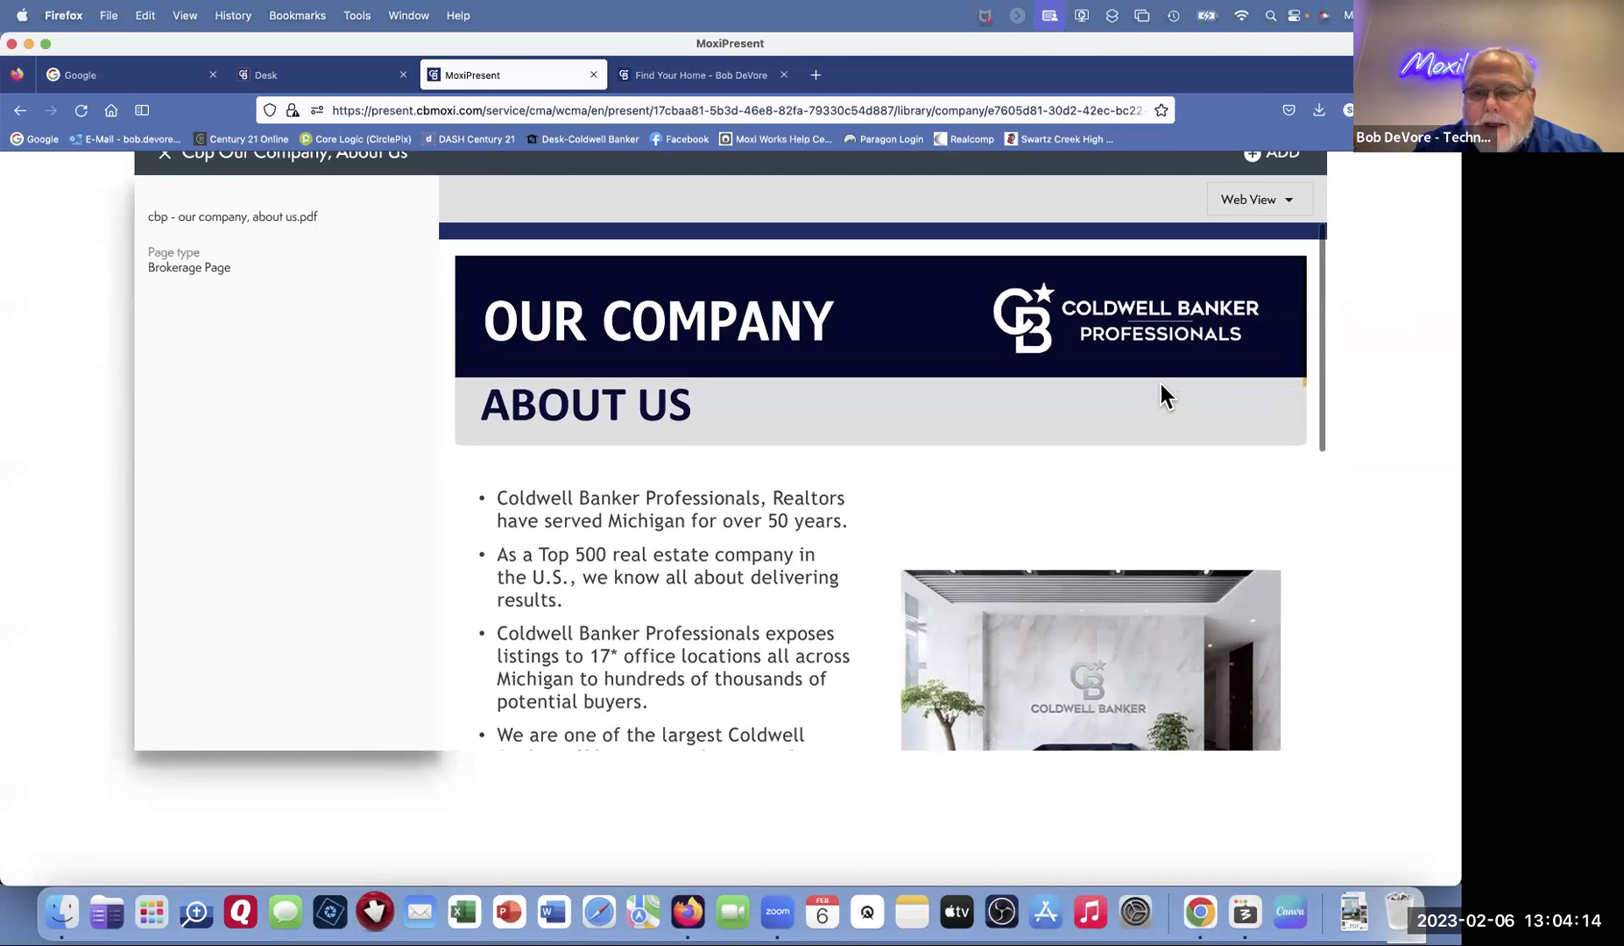
{"action": "scroll", "coordinate": [1161, 385], "scroll_direction": "up", "scroll_amount": 3}
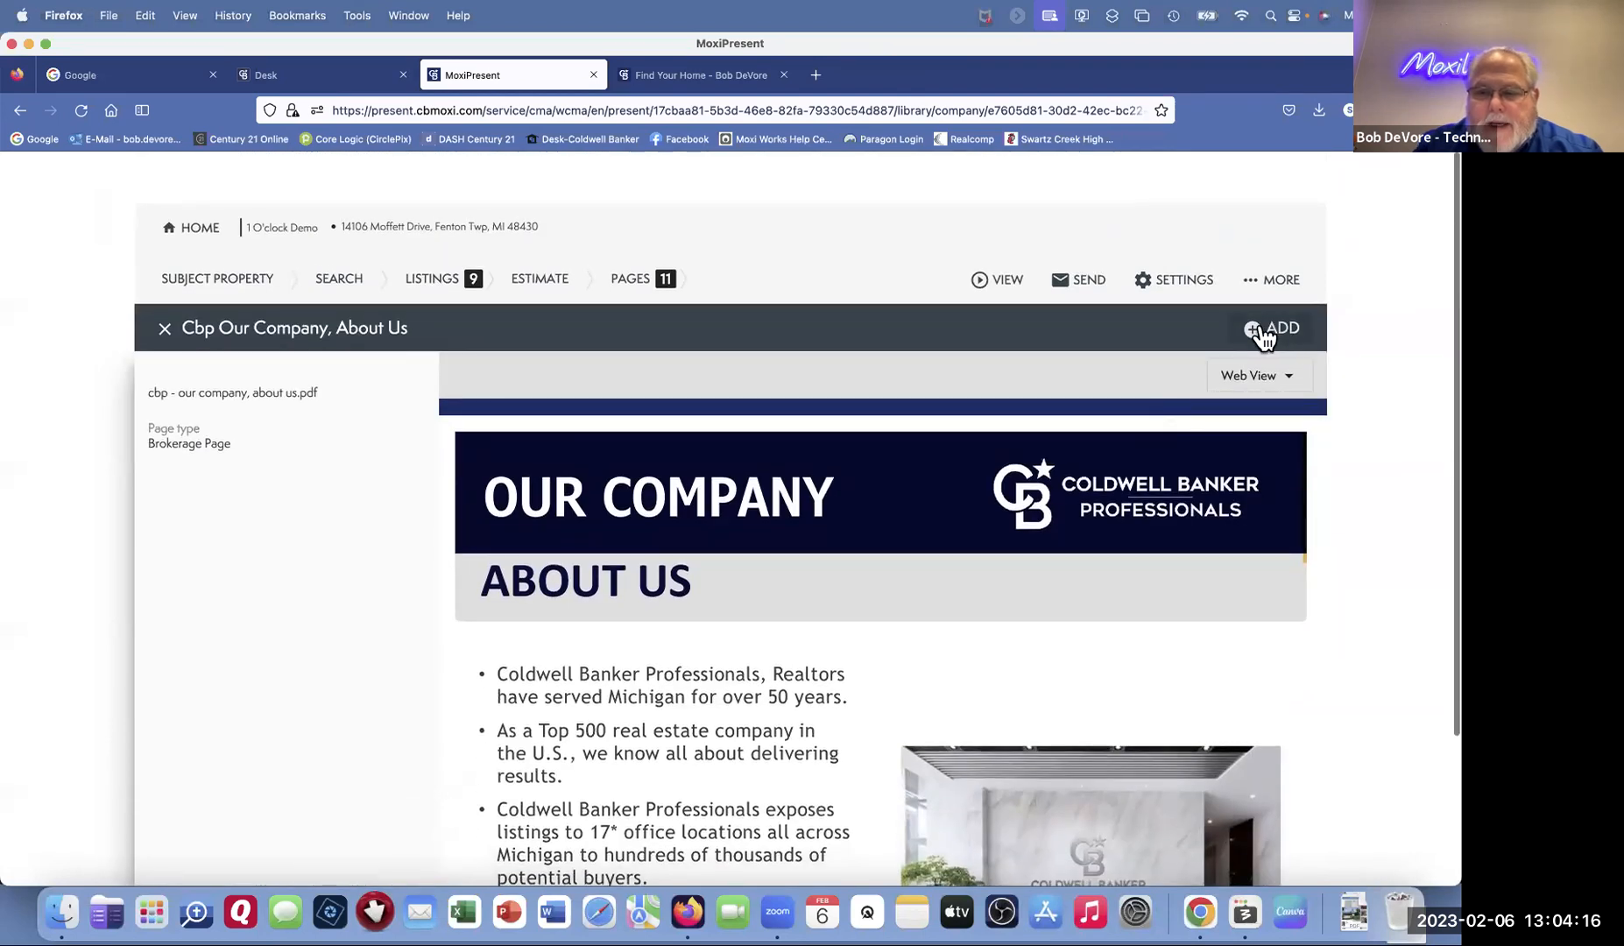
{"action": "left_click", "coordinate": [1263, 331]}
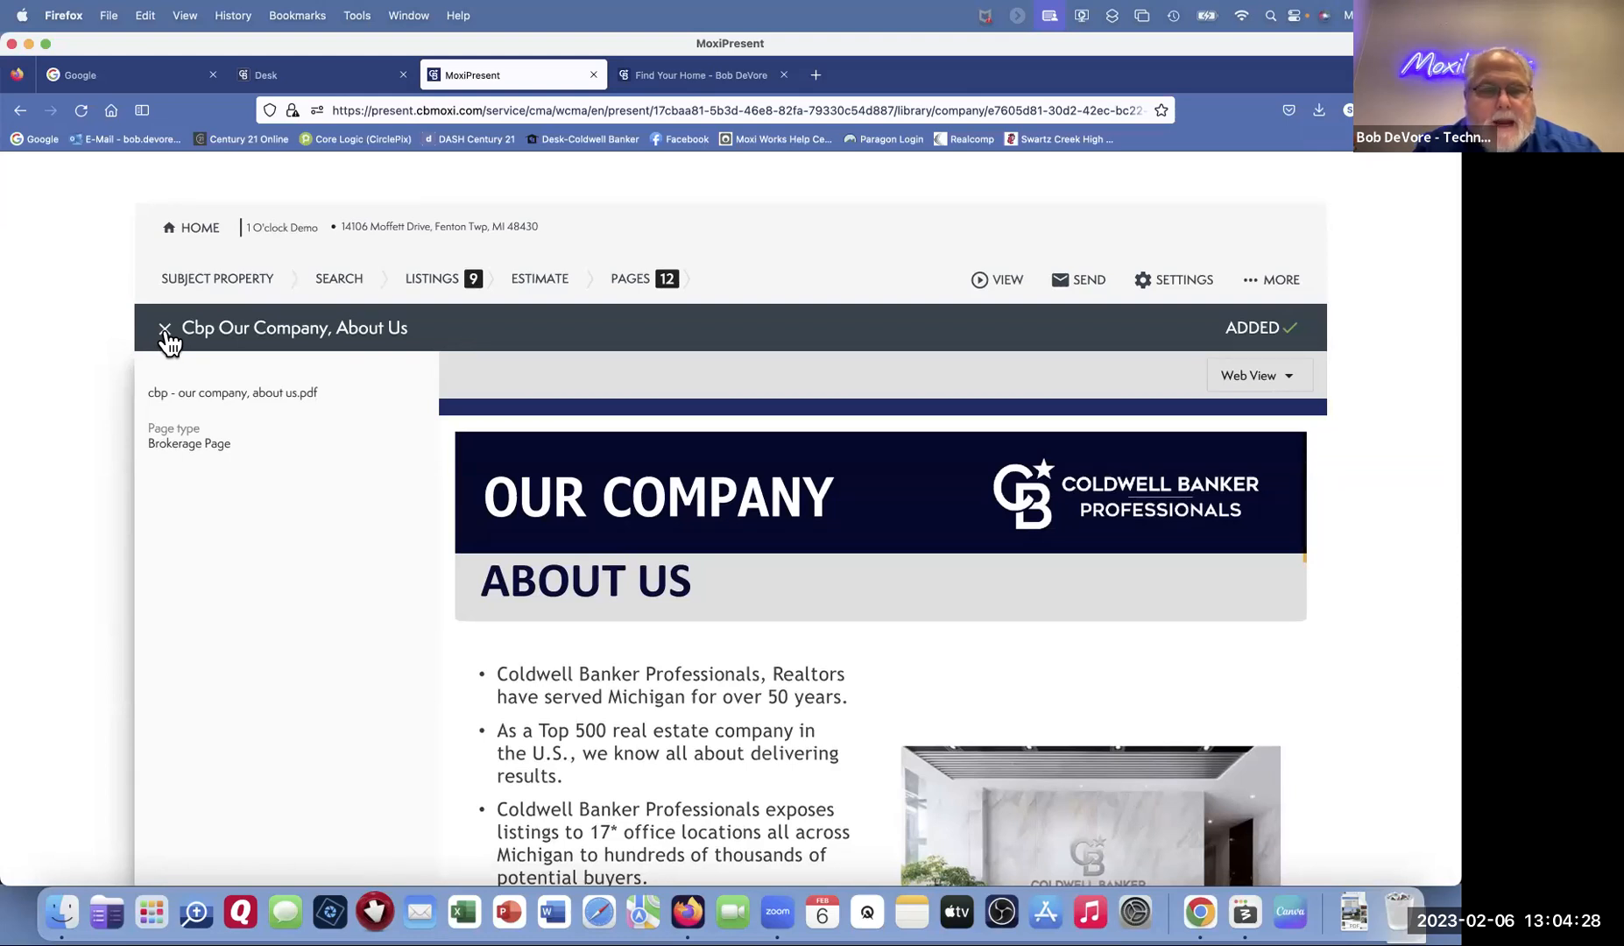
{"action": "scroll", "coordinate": [169, 343], "scroll_direction": "down", "scroll_amount": 1}
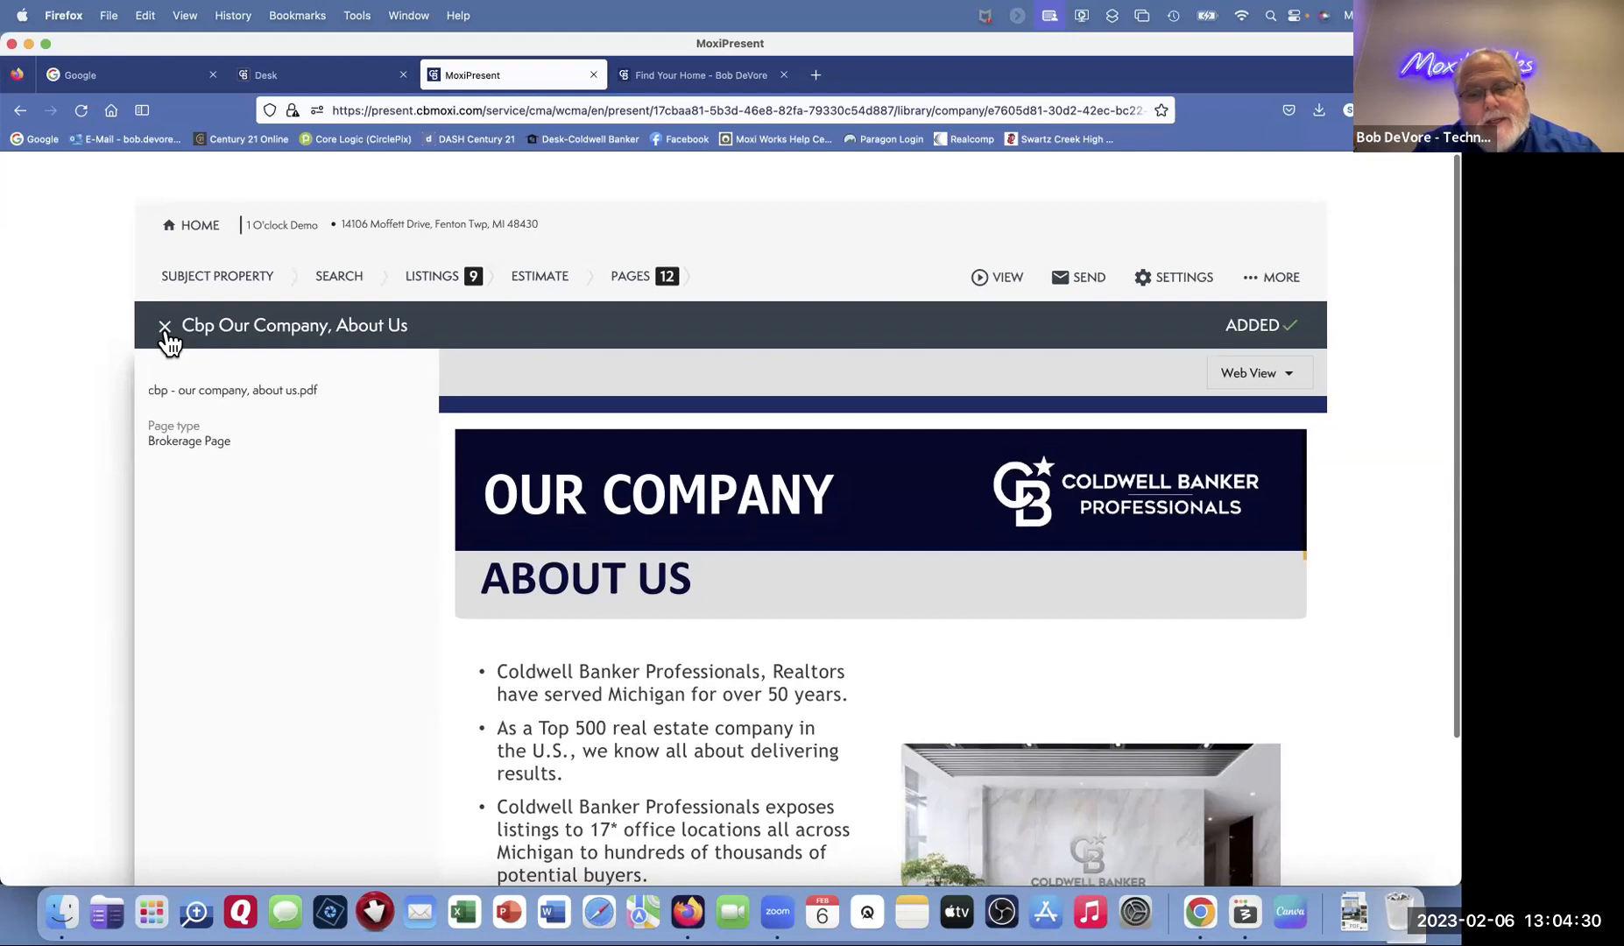
{"action": "left_click", "coordinate": [164, 327]}
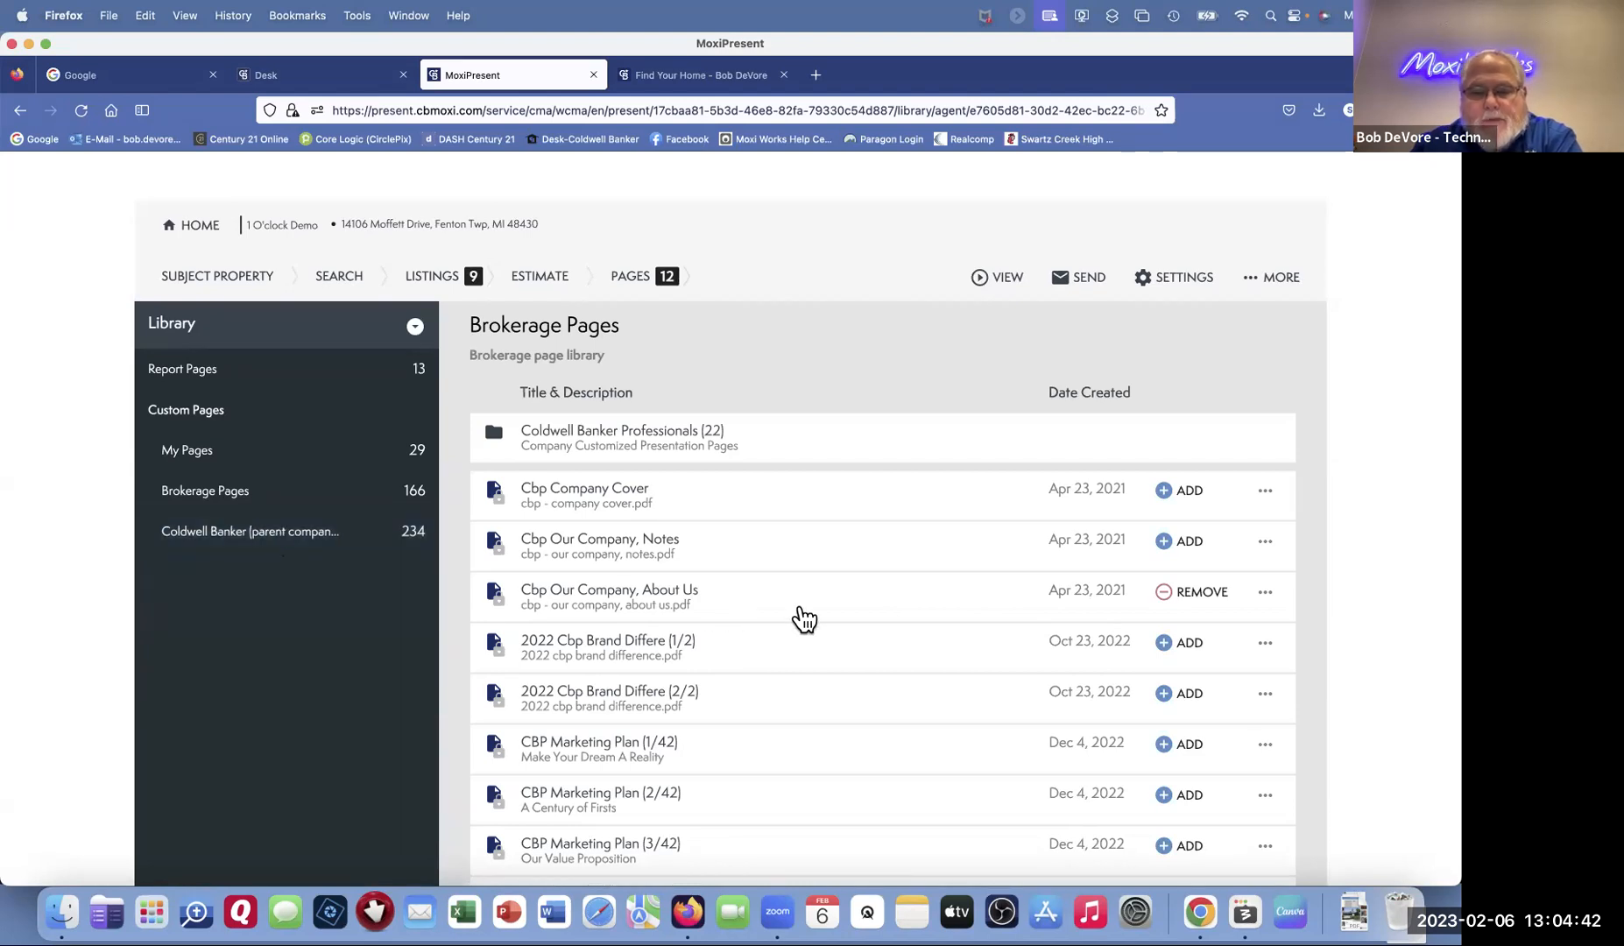
Step: Browse the remaining Brokerage Pages and return to the presentation's pages to view Cbp Our Company, About Us and the Cover Page
{"action": "scroll", "coordinate": [642, 518], "scroll_direction": "down", "scroll_amount": 7}
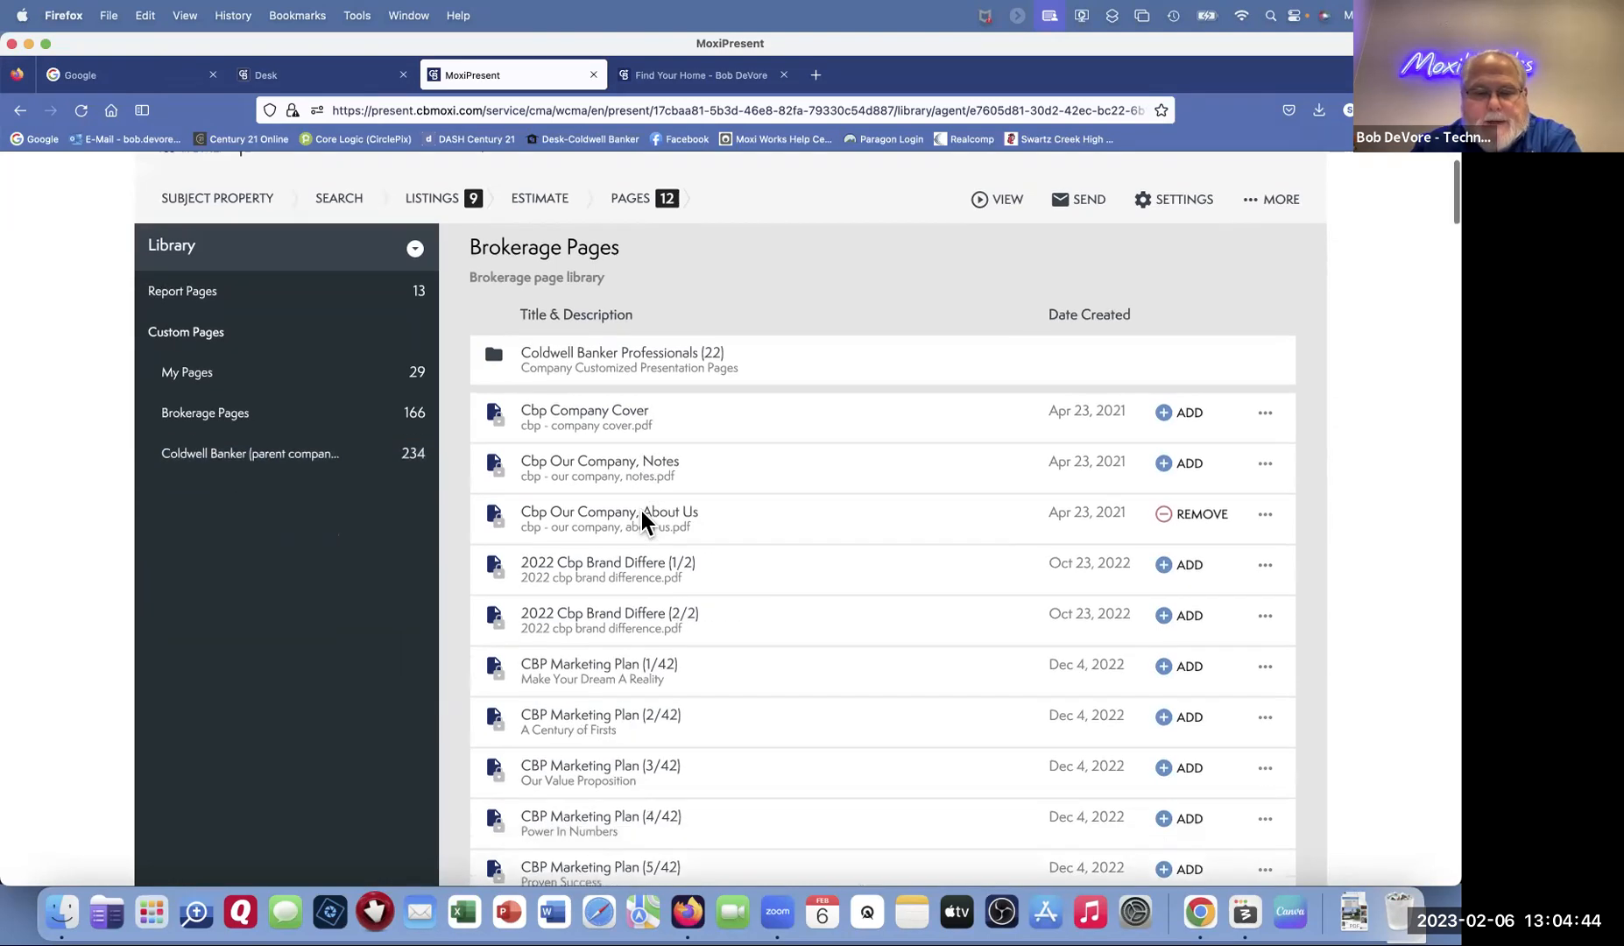
{"action": "scroll", "coordinate": [642, 515], "scroll_direction": "down", "scroll_amount": 3}
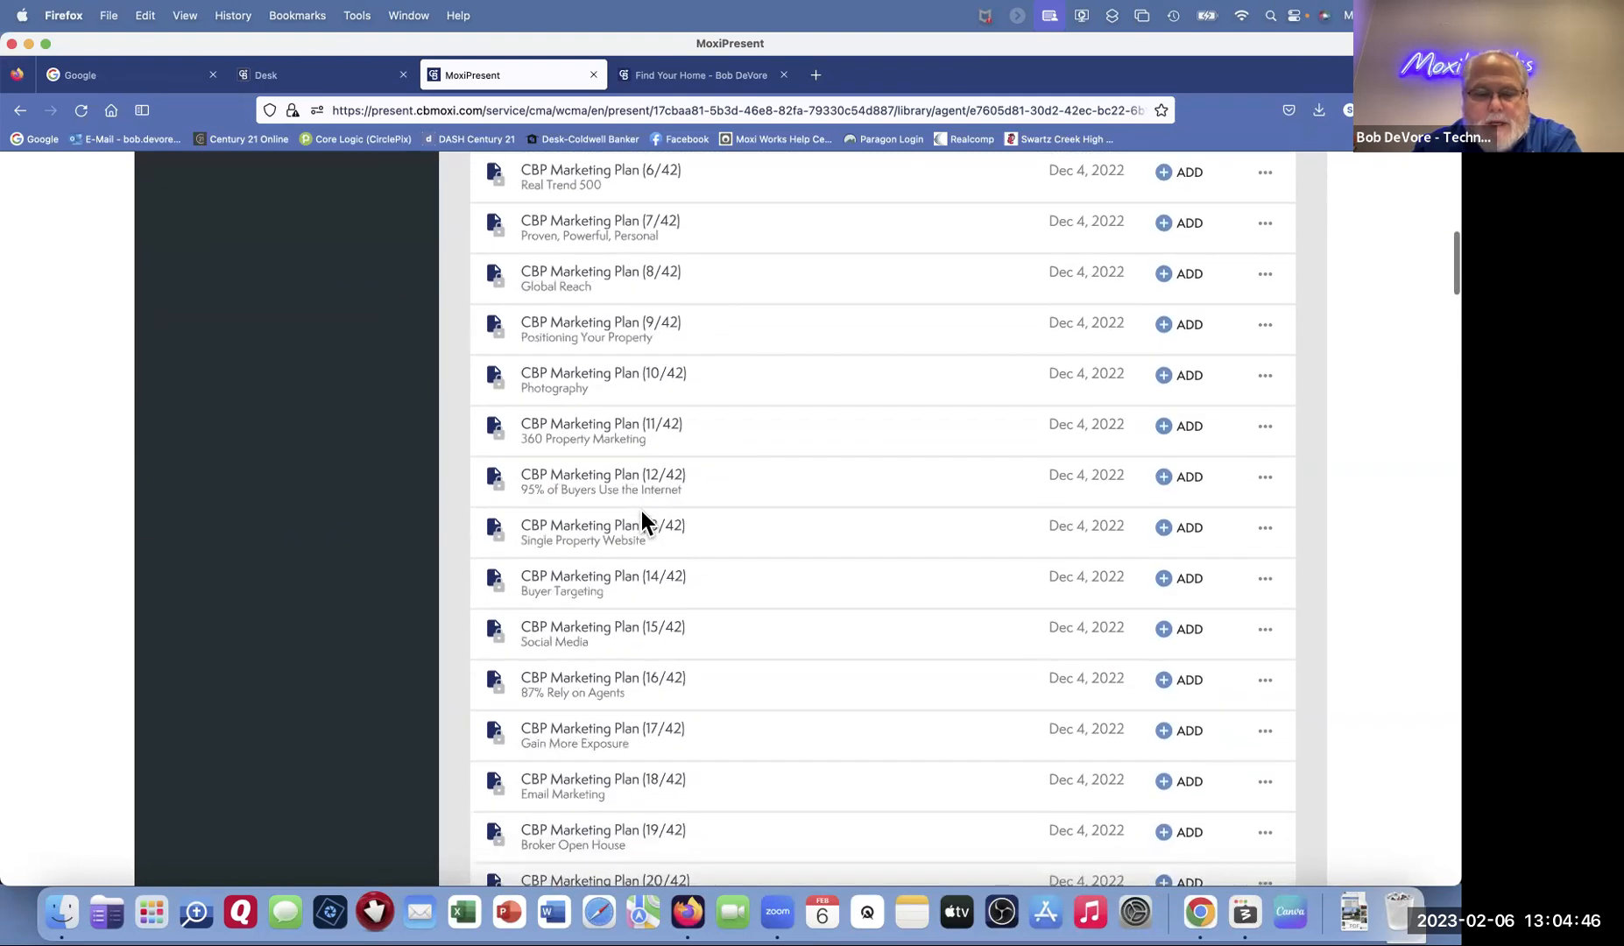
{"action": "scroll", "coordinate": [644, 523], "scroll_direction": "down", "scroll_amount": 3}
{"action": "scroll", "coordinate": [640, 522], "scroll_direction": "up", "scroll_amount": 10}
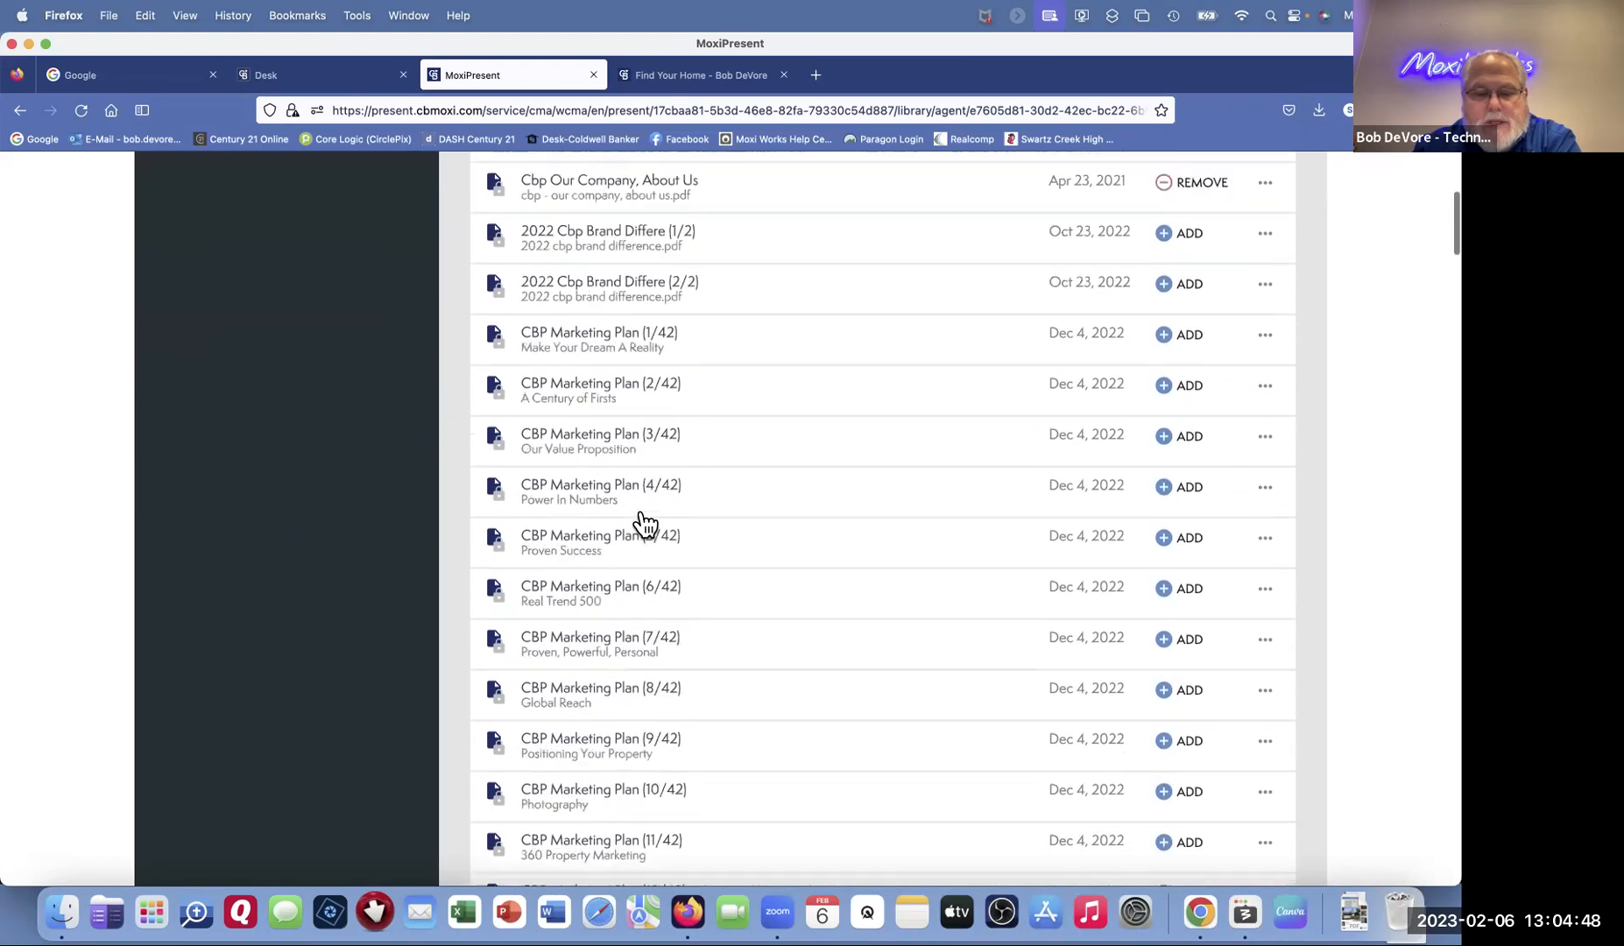
{"action": "scroll", "coordinate": [641, 512], "scroll_direction": "up", "scroll_amount": 2}
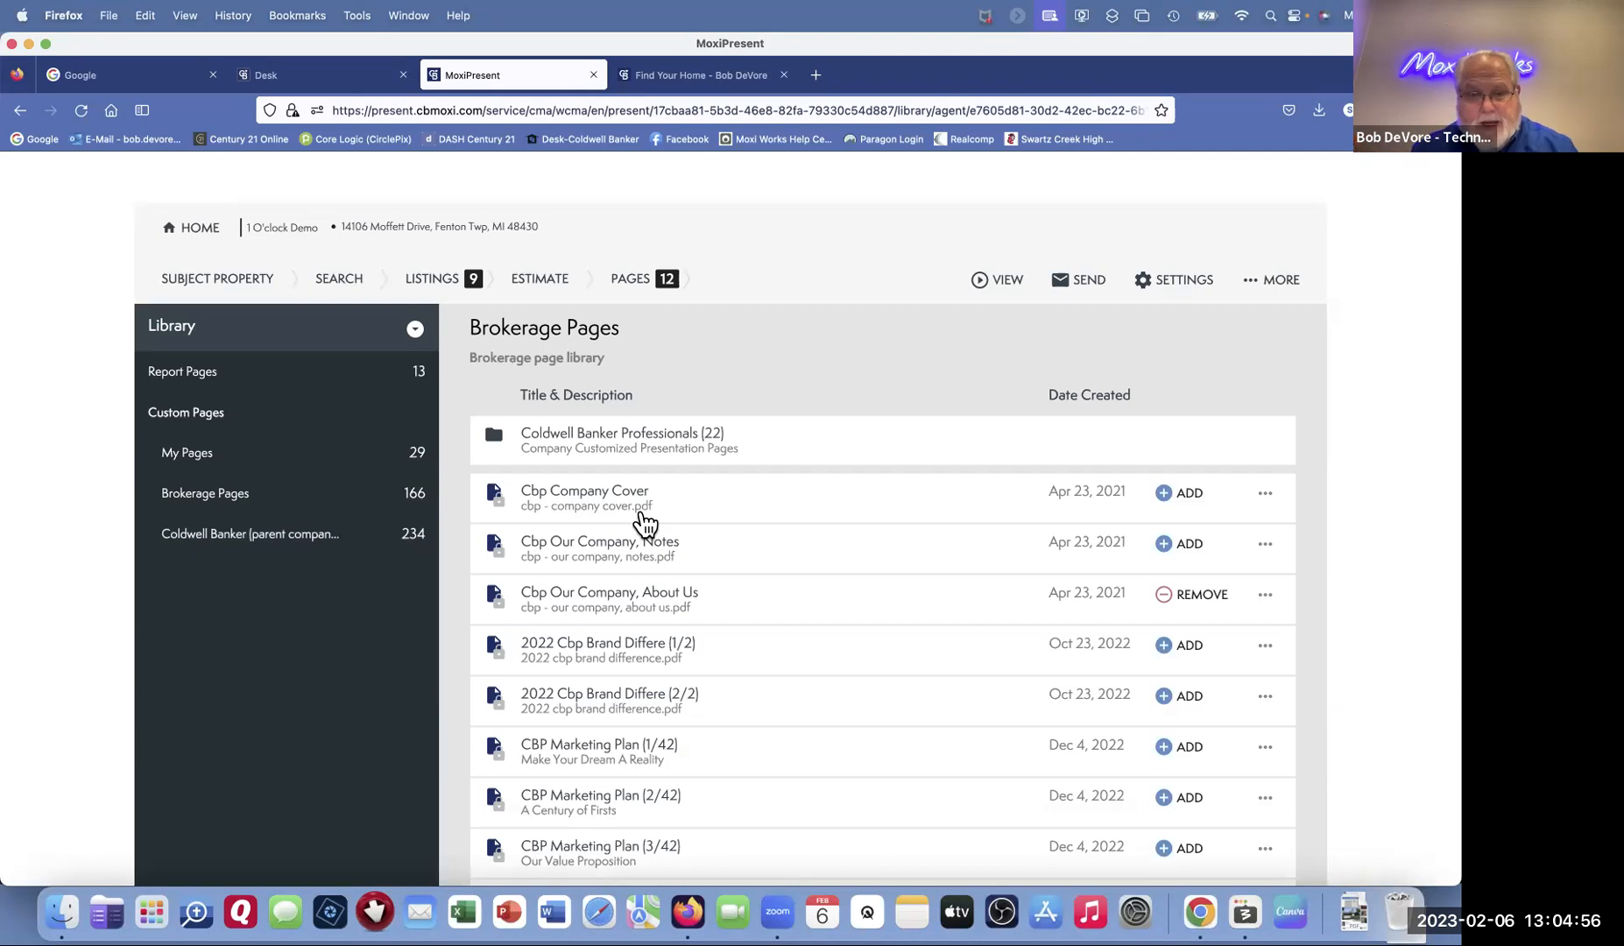
{"action": "left_click", "coordinate": [631, 282]}
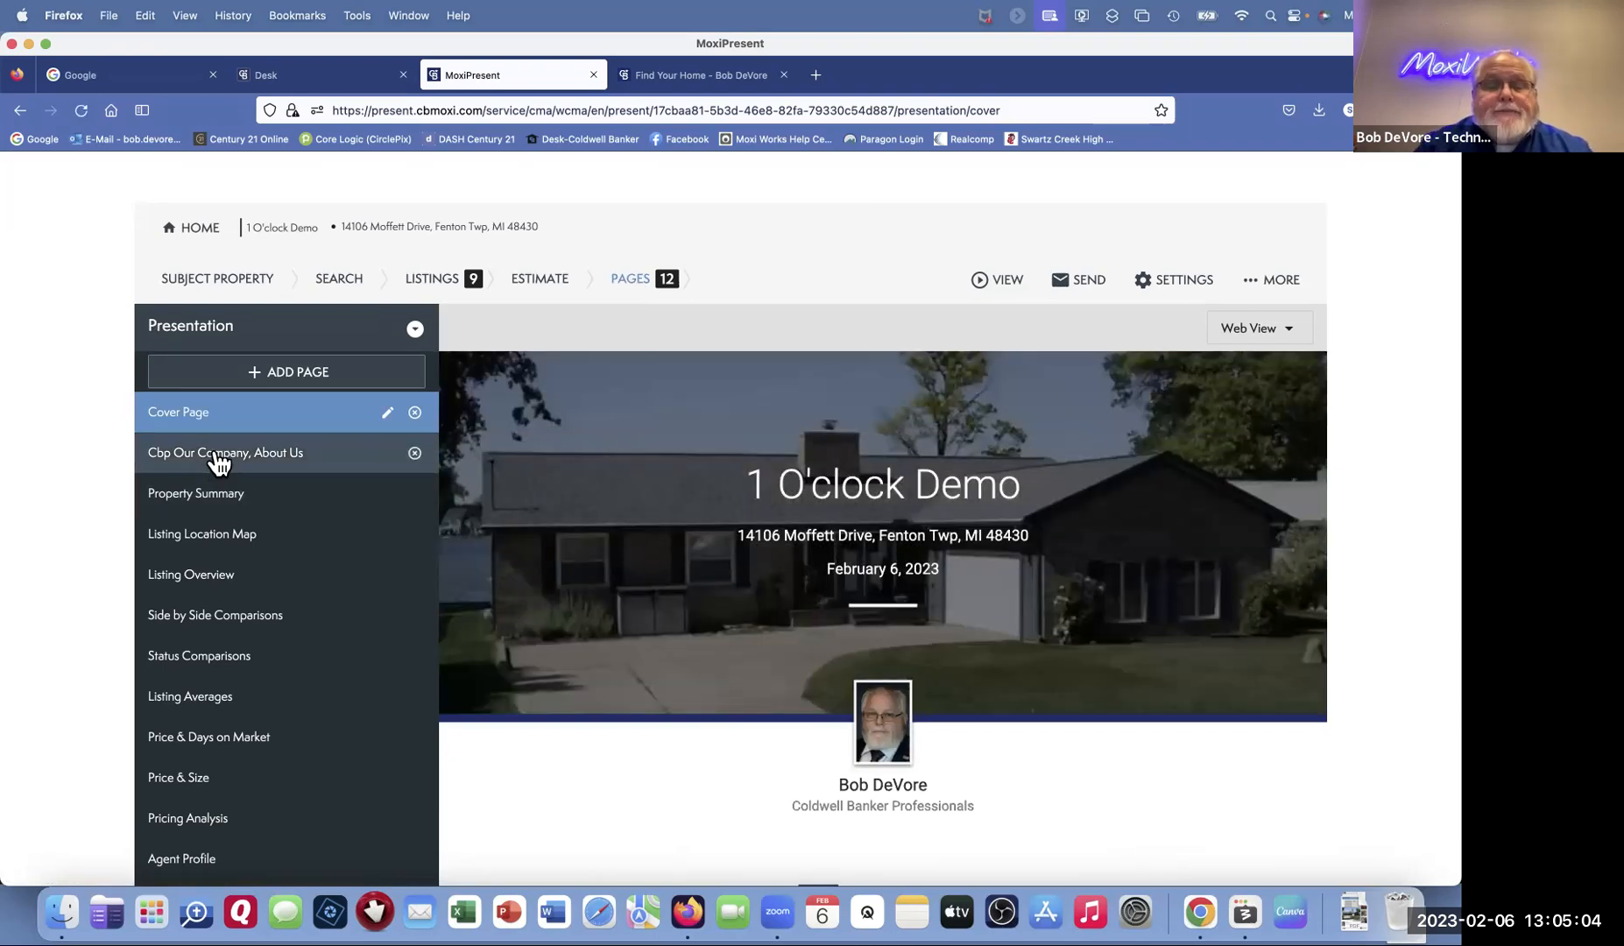
{"action": "left_click", "coordinate": [219, 461]}
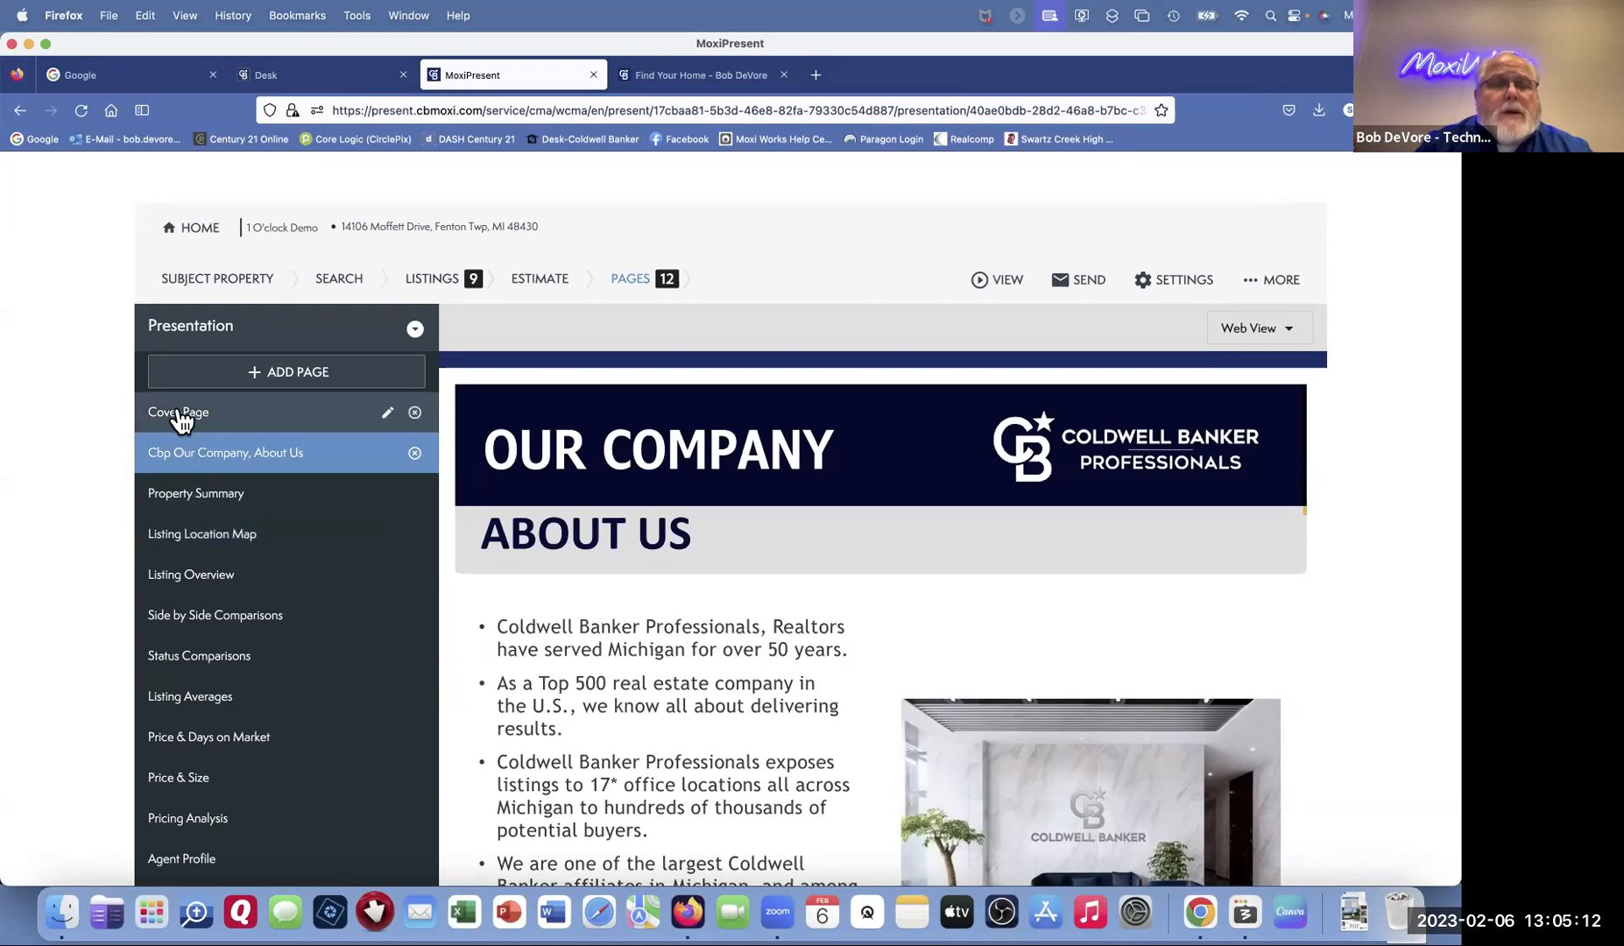
{"action": "left_click", "coordinate": [180, 417]}
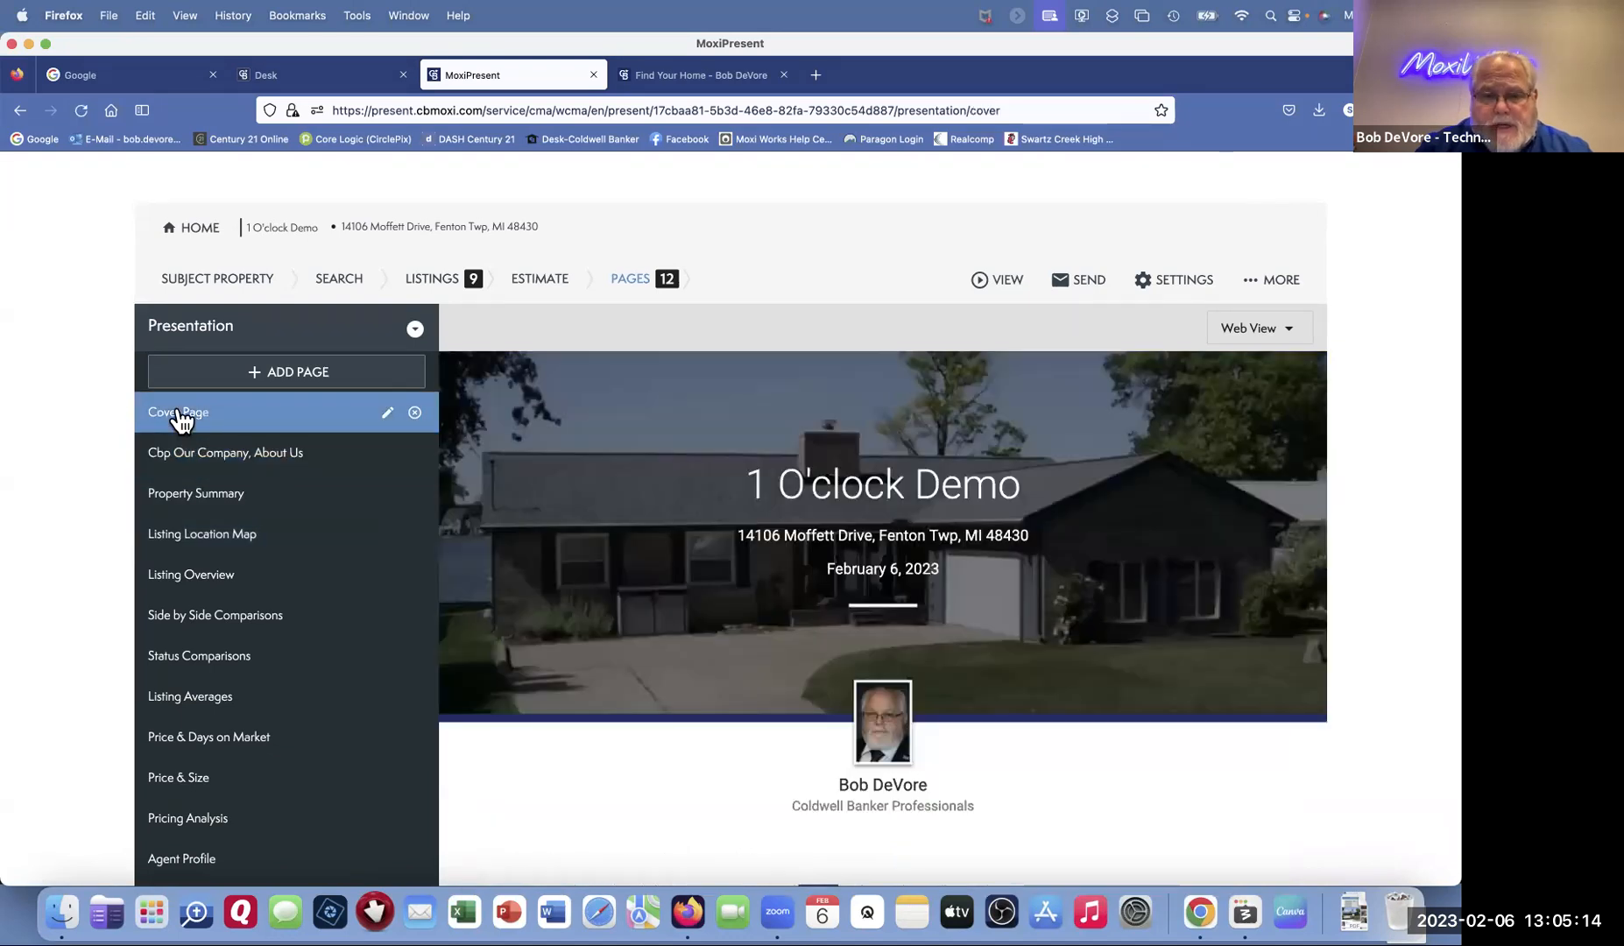
Step: Generate the presentation in the Print - Portrait format and open the downloaded PDF
{"action": "left_click", "coordinate": [983, 281]}
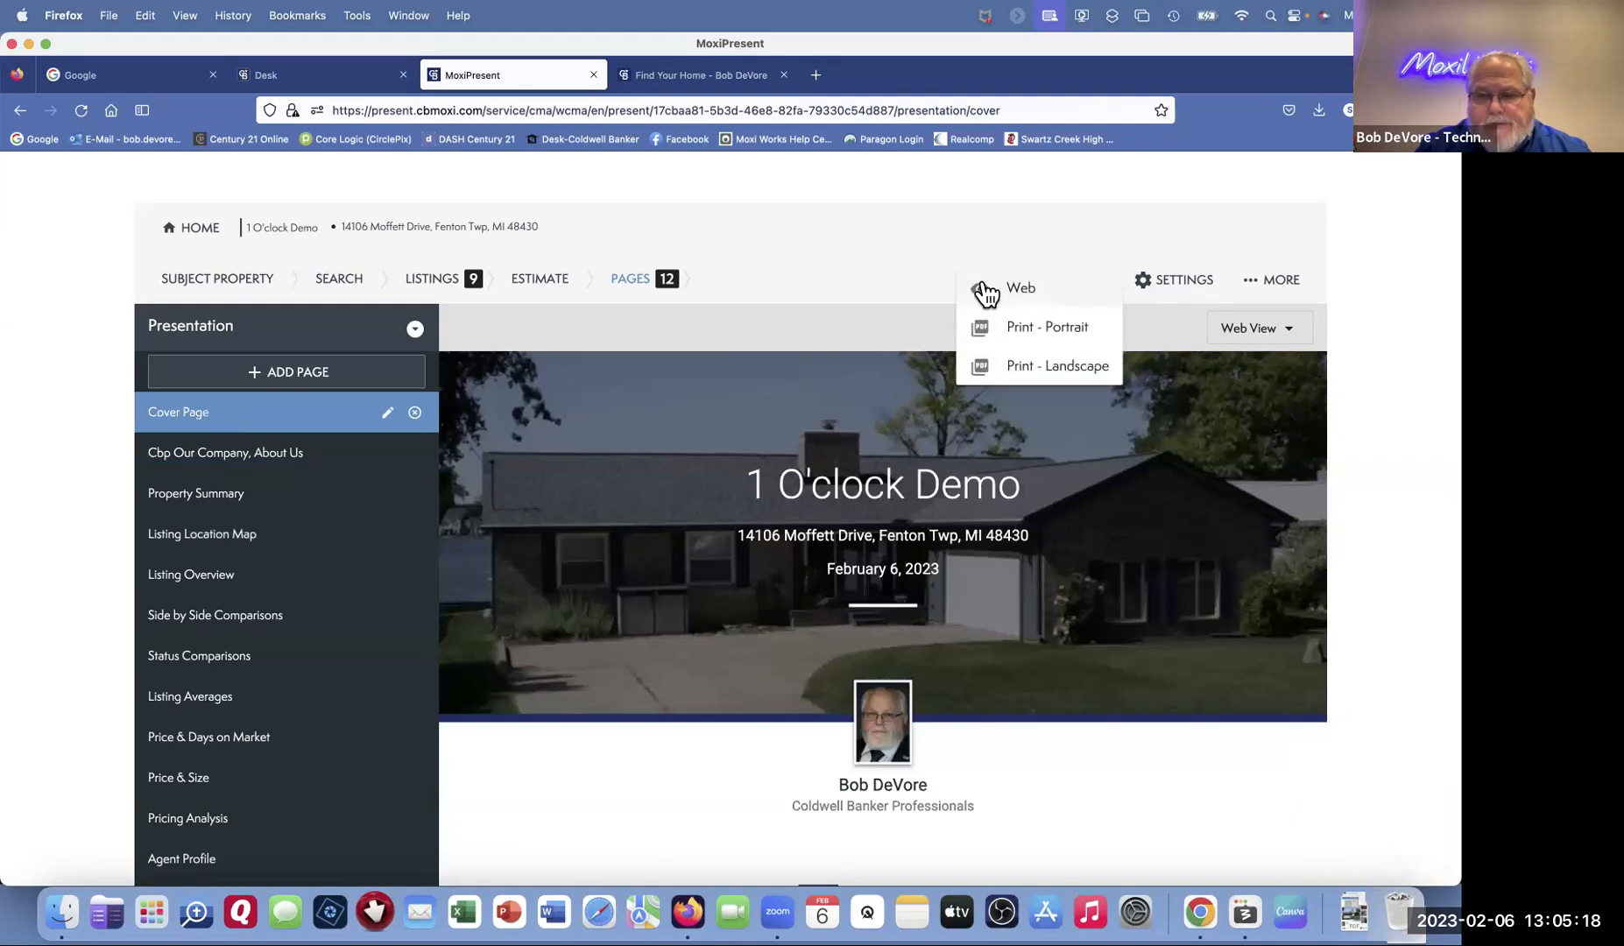
{"action": "left_click", "coordinate": [1030, 328]}
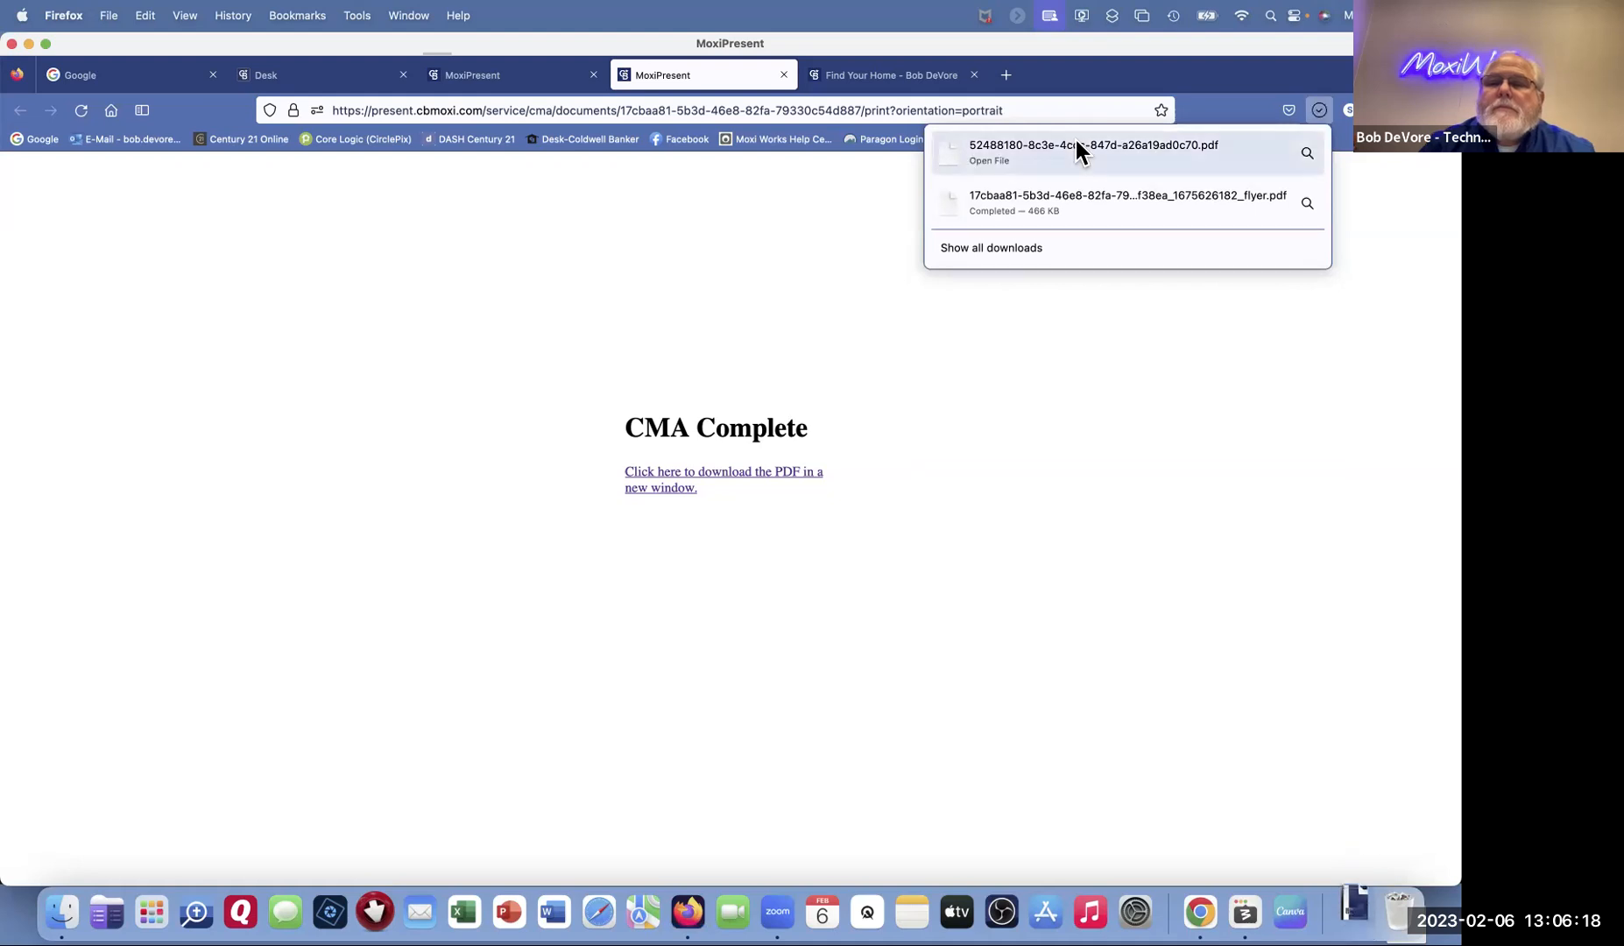
{"action": "left_click", "coordinate": [1075, 141]}
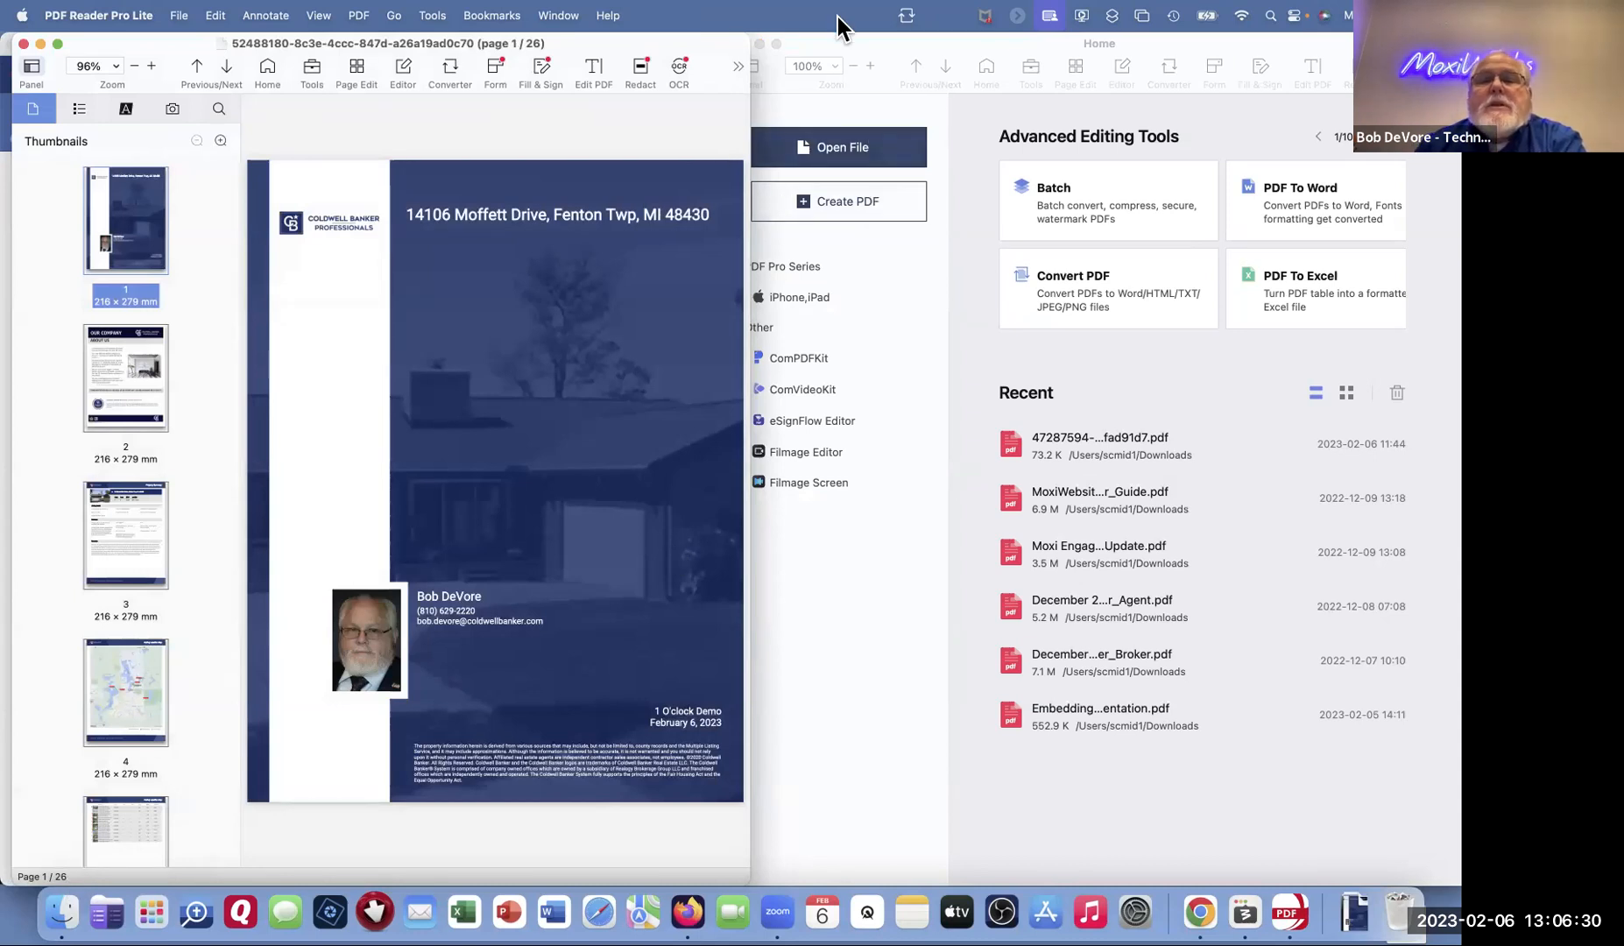
Step: Close the PDF reader's document and Home windows and the CMA Complete browser tab to return to the presentation
{"action": "left_click", "coordinate": [39, 43]}
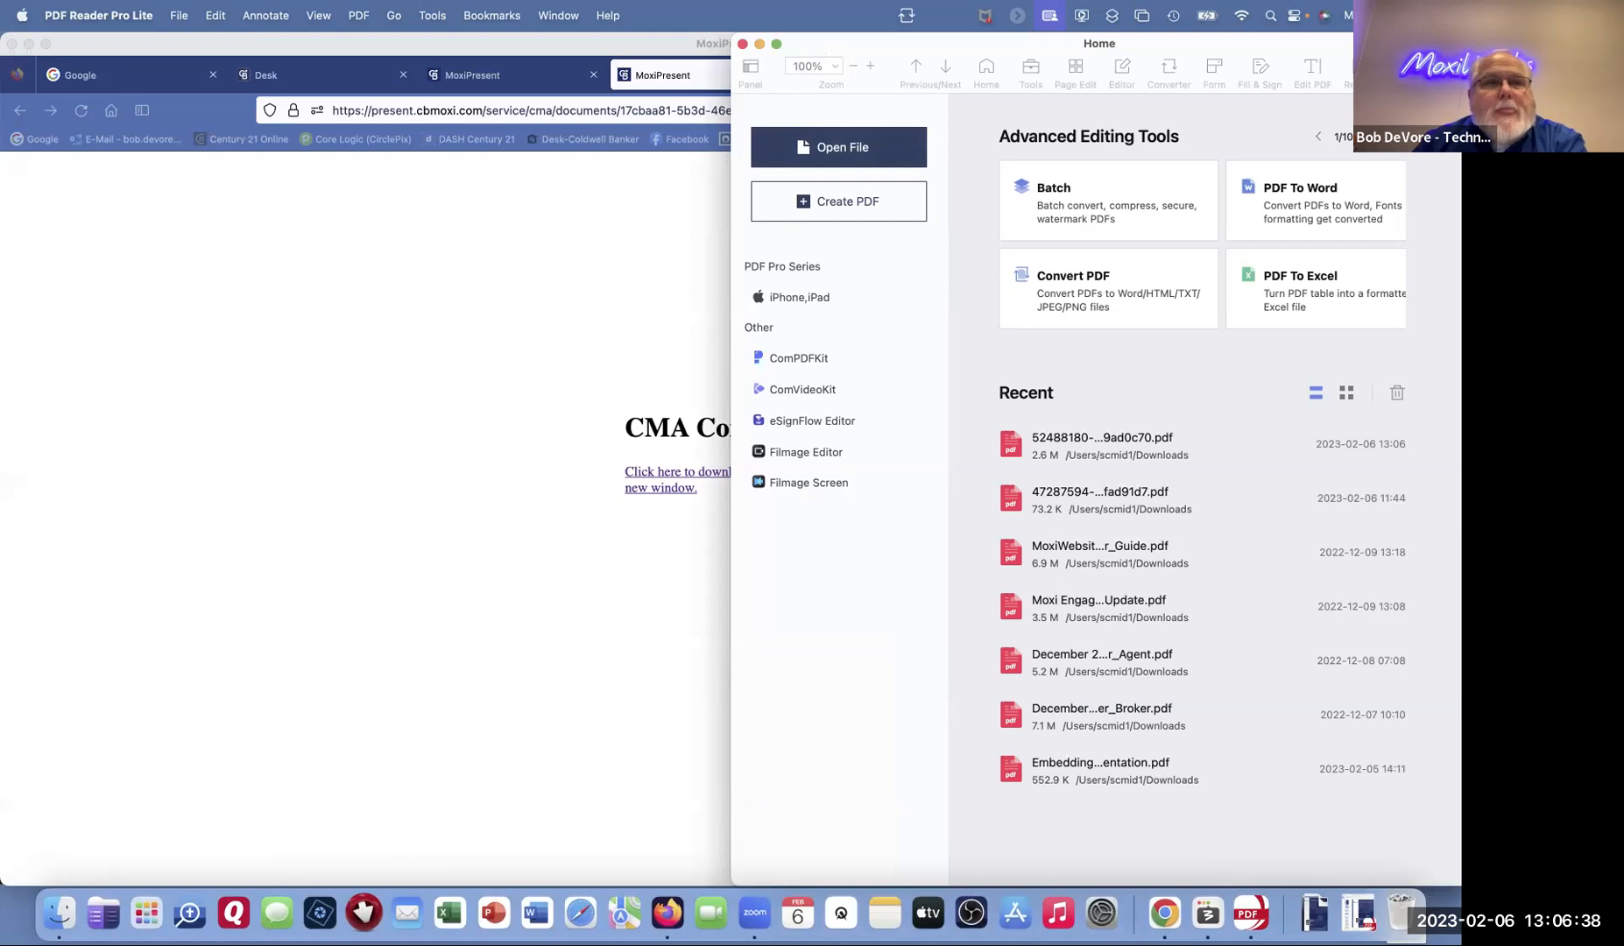
{"action": "left_click", "coordinate": [743, 43]}
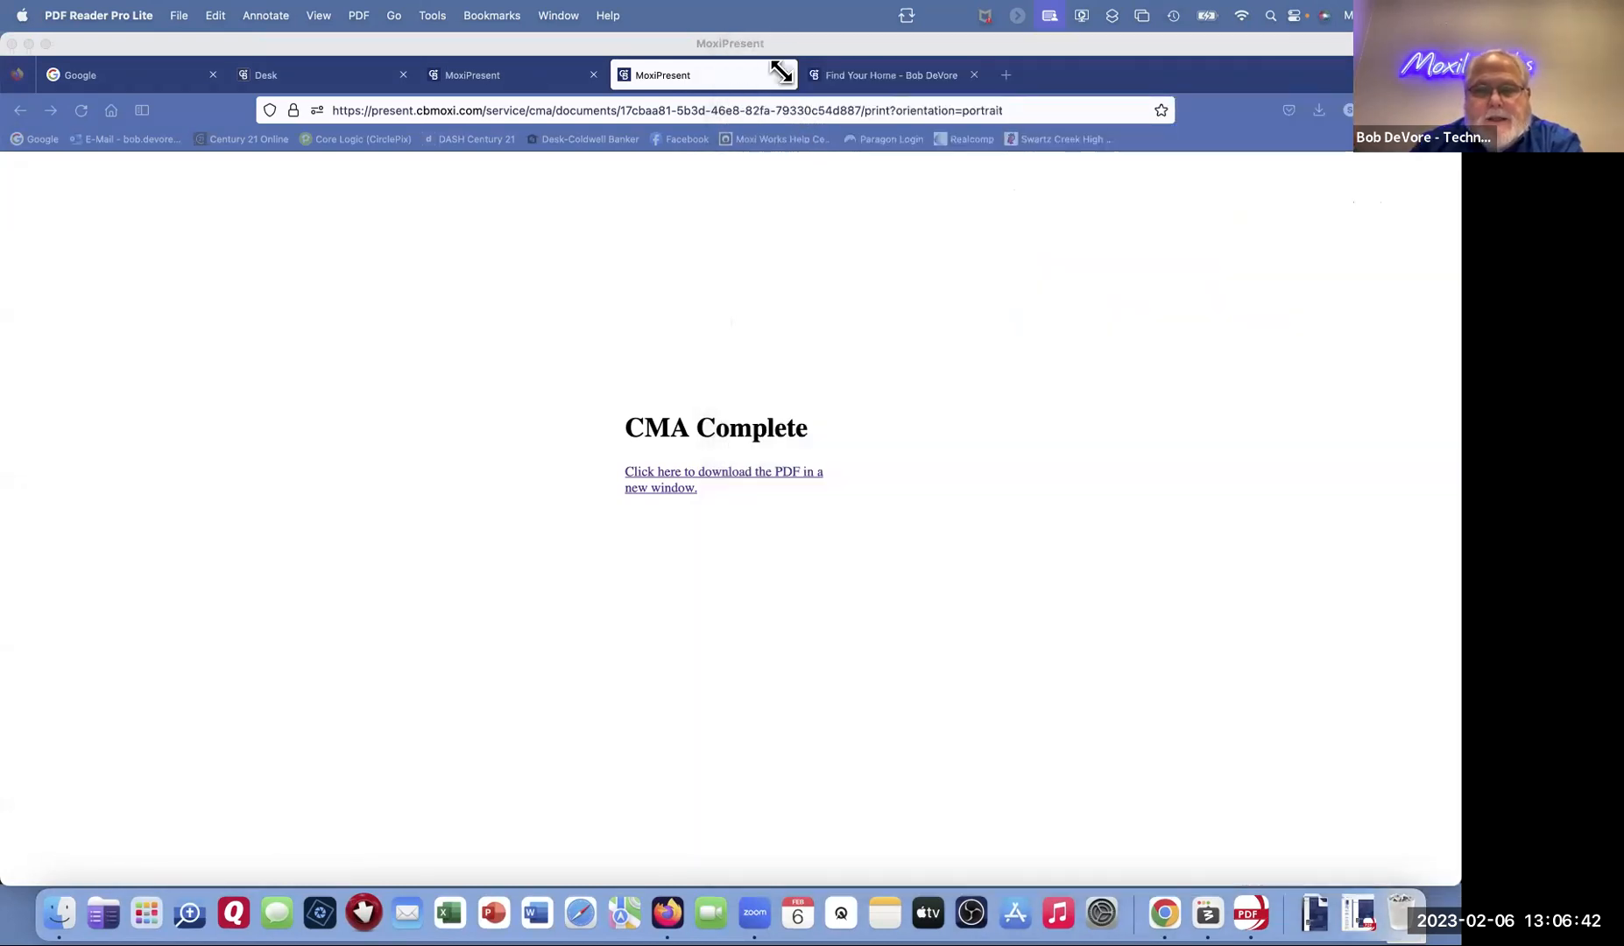
{"action": "left_click", "coordinate": [781, 73]}
{"action": "left_click", "coordinate": [781, 74]}
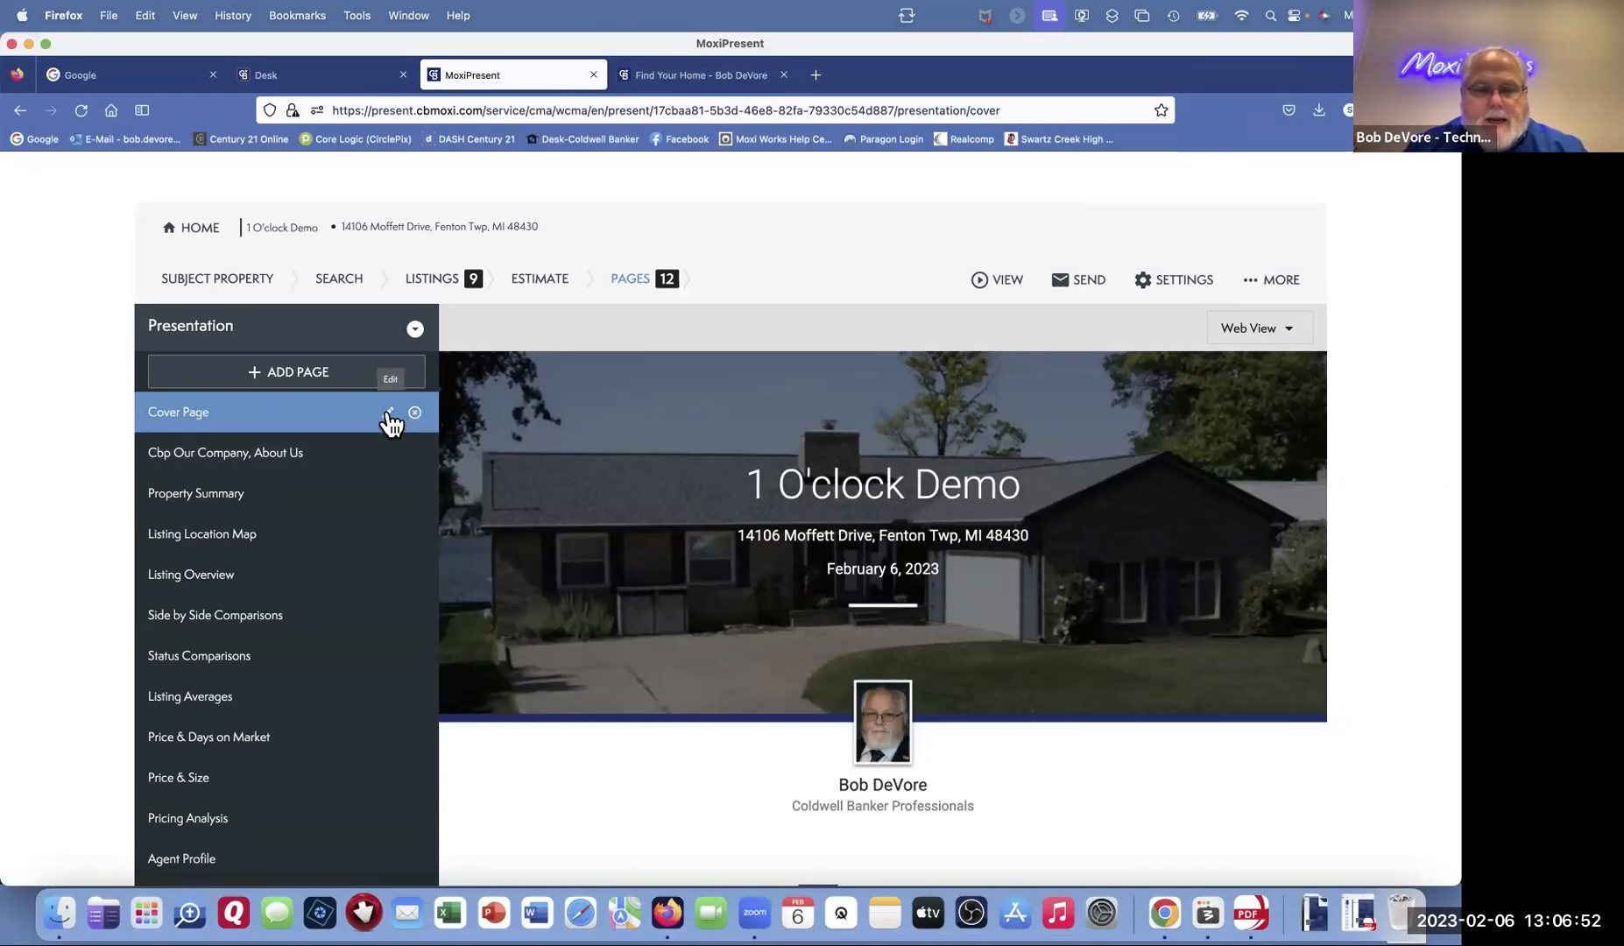
Step: Try the Mirror PDF Cover Page option for the web cover design in the Cover Page settings and close the settings
{"action": "left_click", "coordinate": [390, 414]}
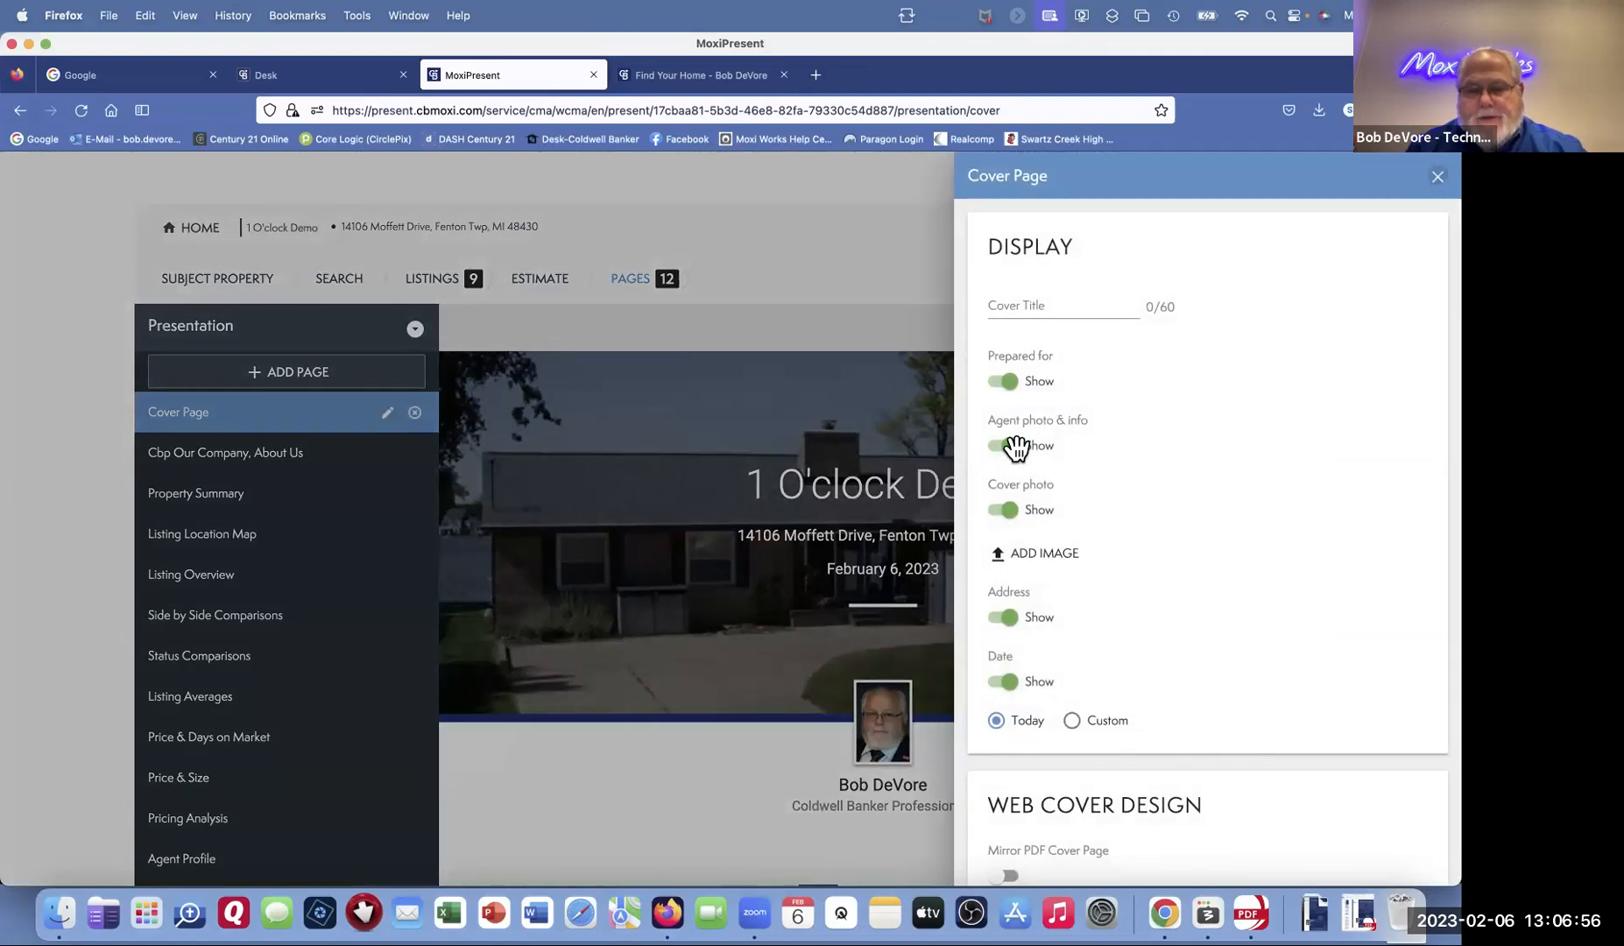
{"action": "scroll", "coordinate": [1099, 452], "scroll_direction": "down", "scroll_amount": 3}
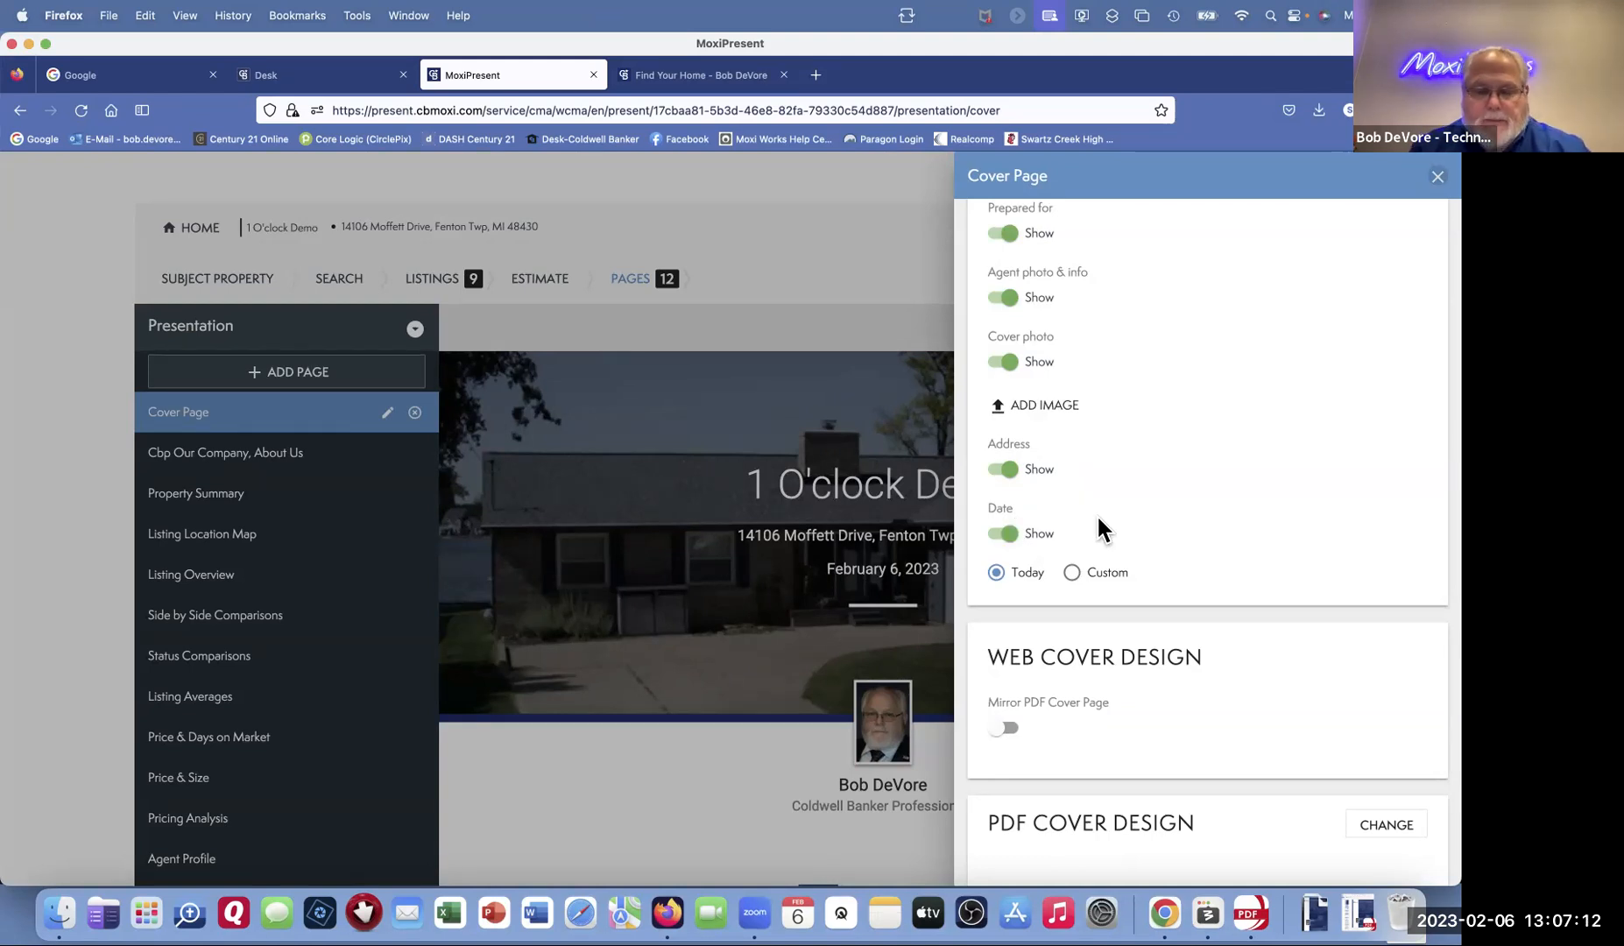
{"action": "scroll", "coordinate": [1098, 525], "scroll_direction": "down", "scroll_amount": 2}
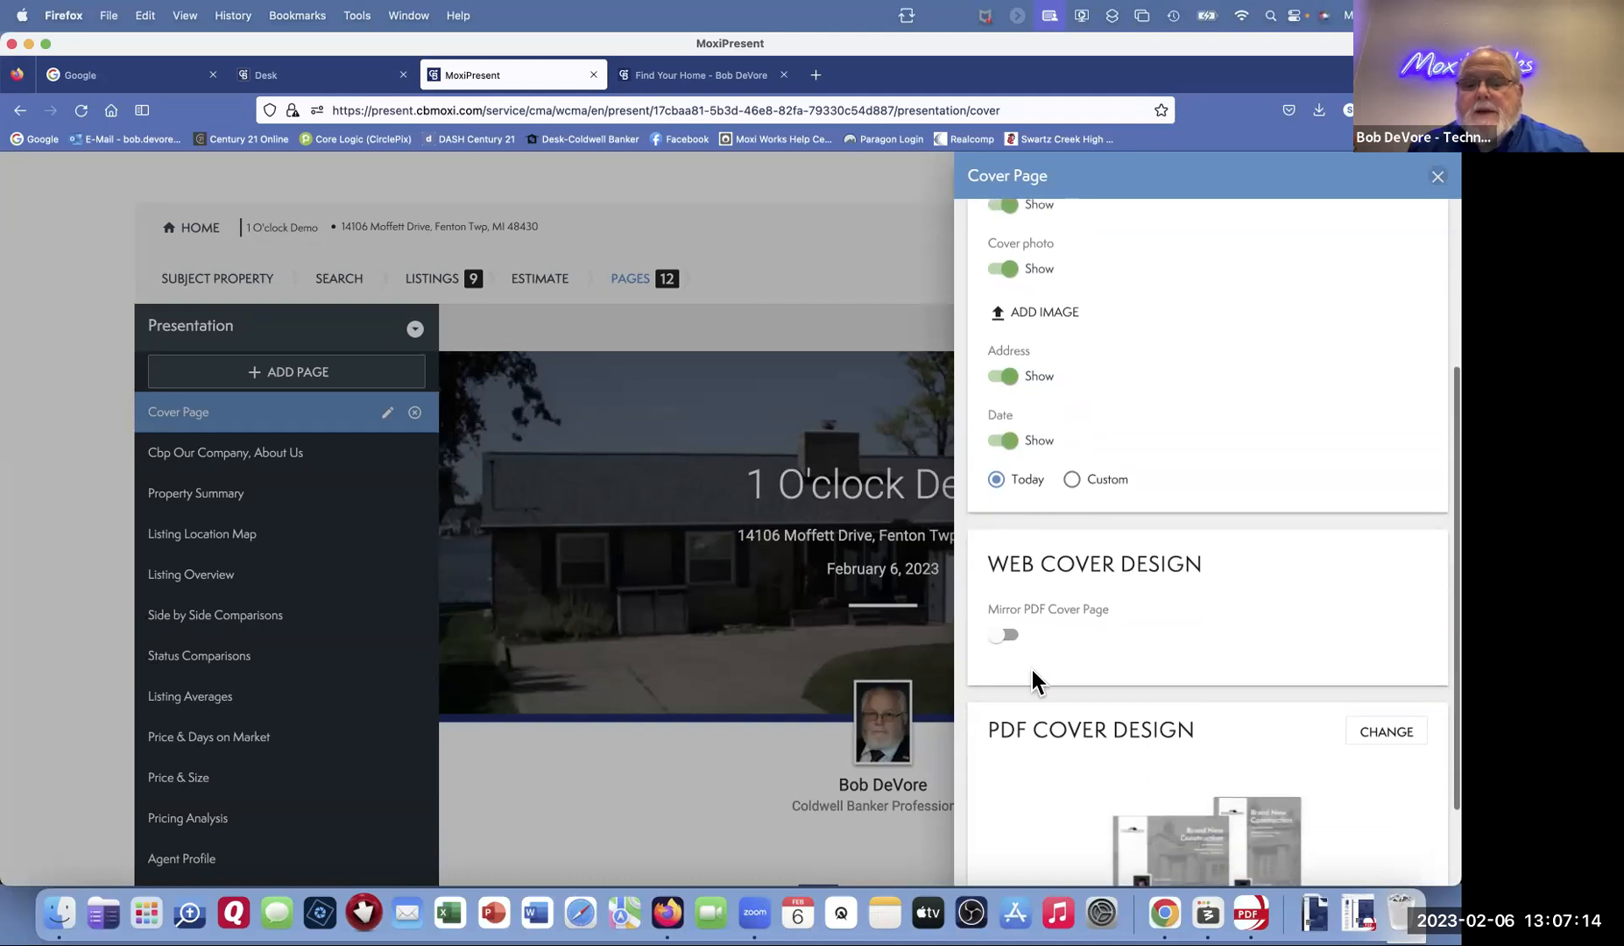
{"action": "left_click", "coordinate": [1001, 635]}
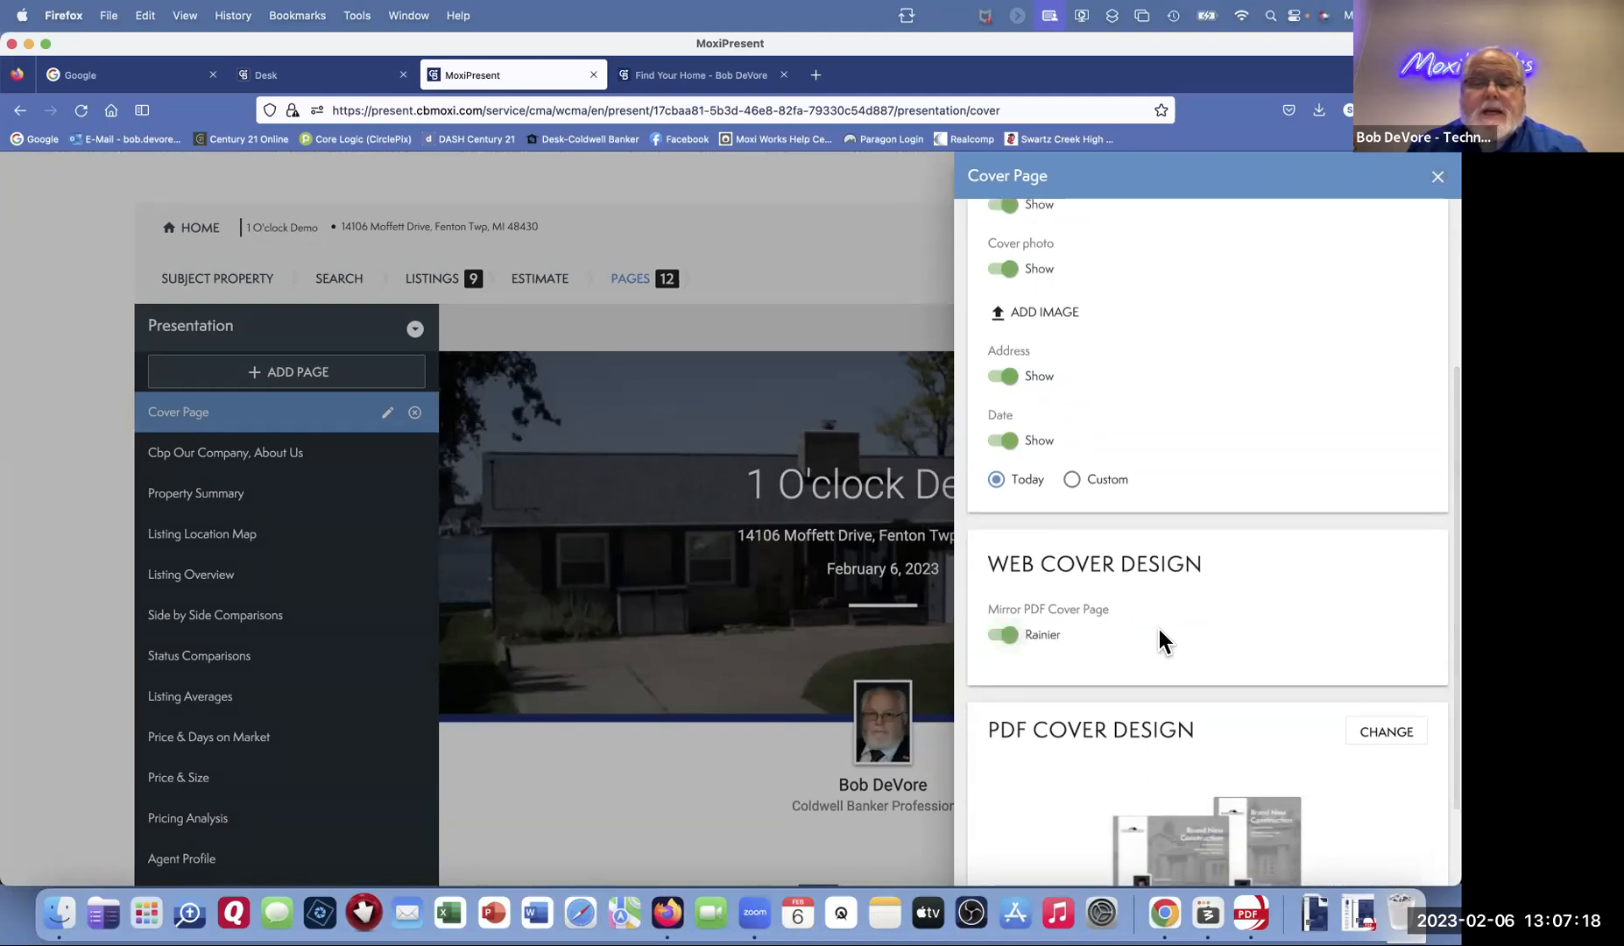
{"action": "scroll", "coordinate": [1158, 629], "scroll_direction": "down", "scroll_amount": 2}
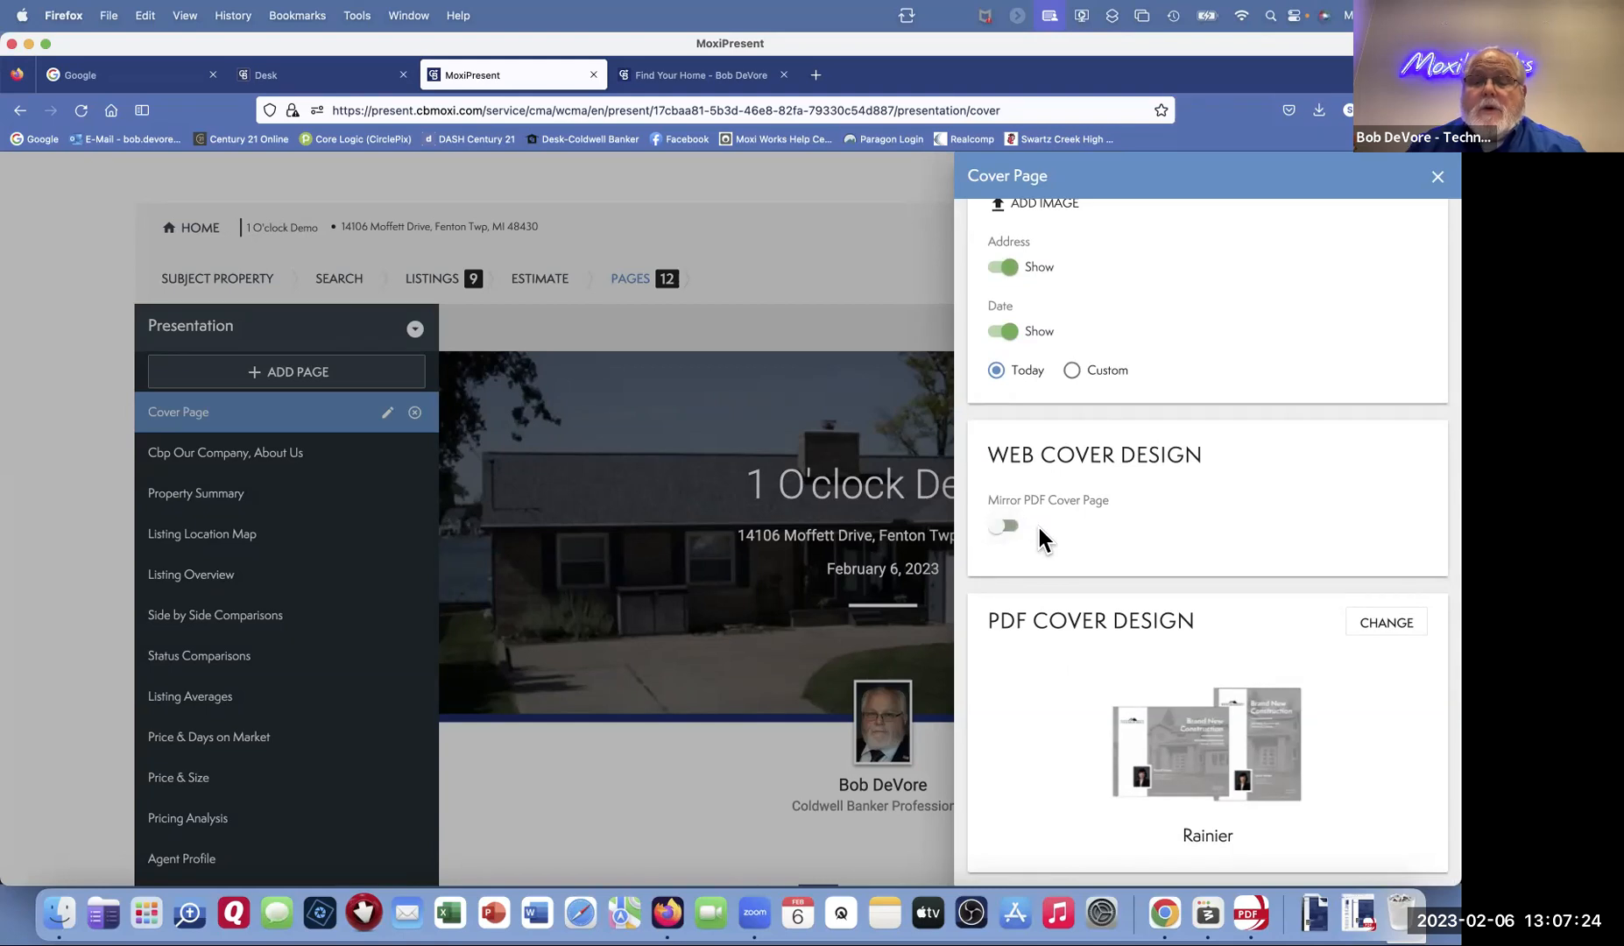
{"action": "scroll", "coordinate": [1039, 528], "scroll_direction": "up", "scroll_amount": 5}
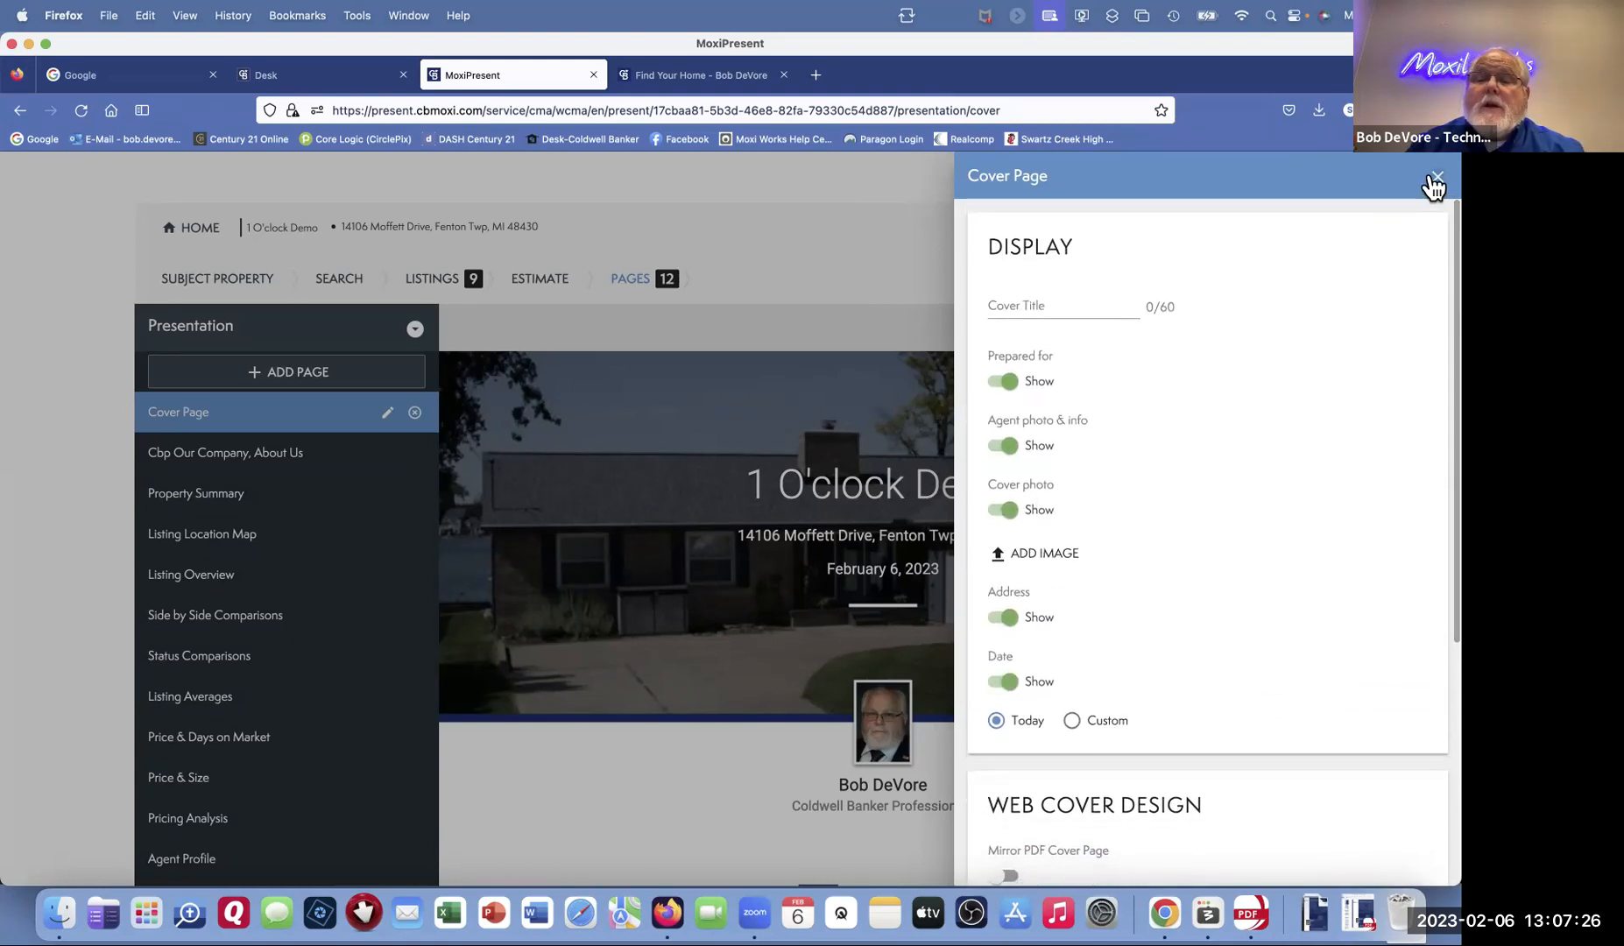
{"action": "left_click", "coordinate": [1436, 181]}
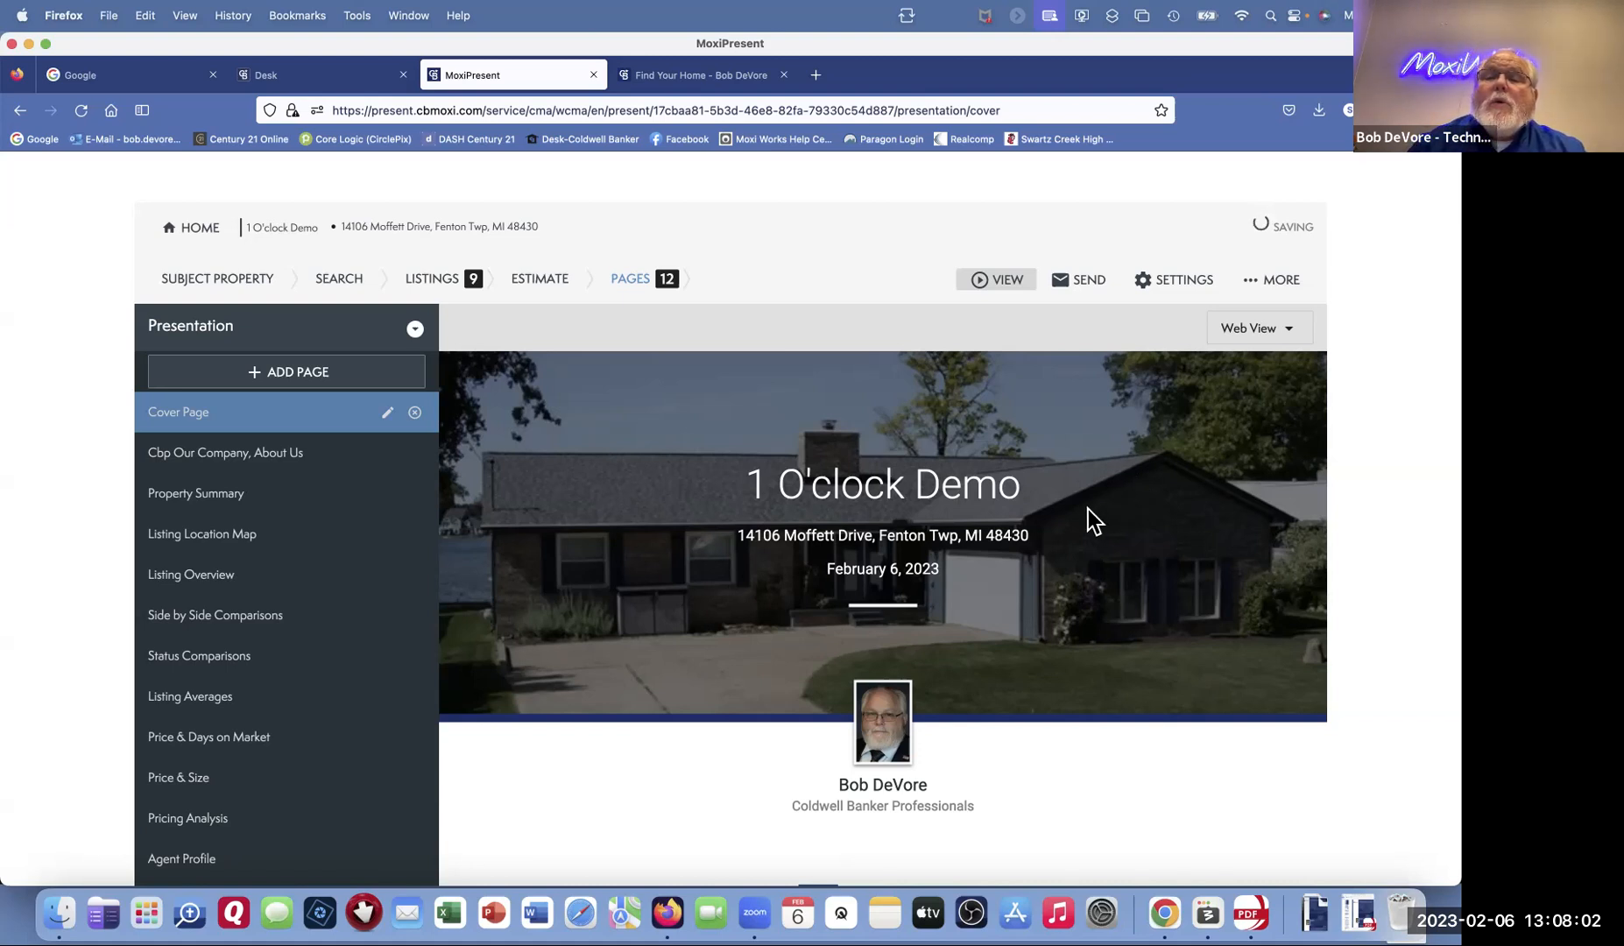
Step: Check the computer's Wi-Fi connection and close the Google and Find Your Home browser tabs
{"action": "scroll", "coordinate": [1087, 509], "scroll_direction": "down", "scroll_amount": 3}
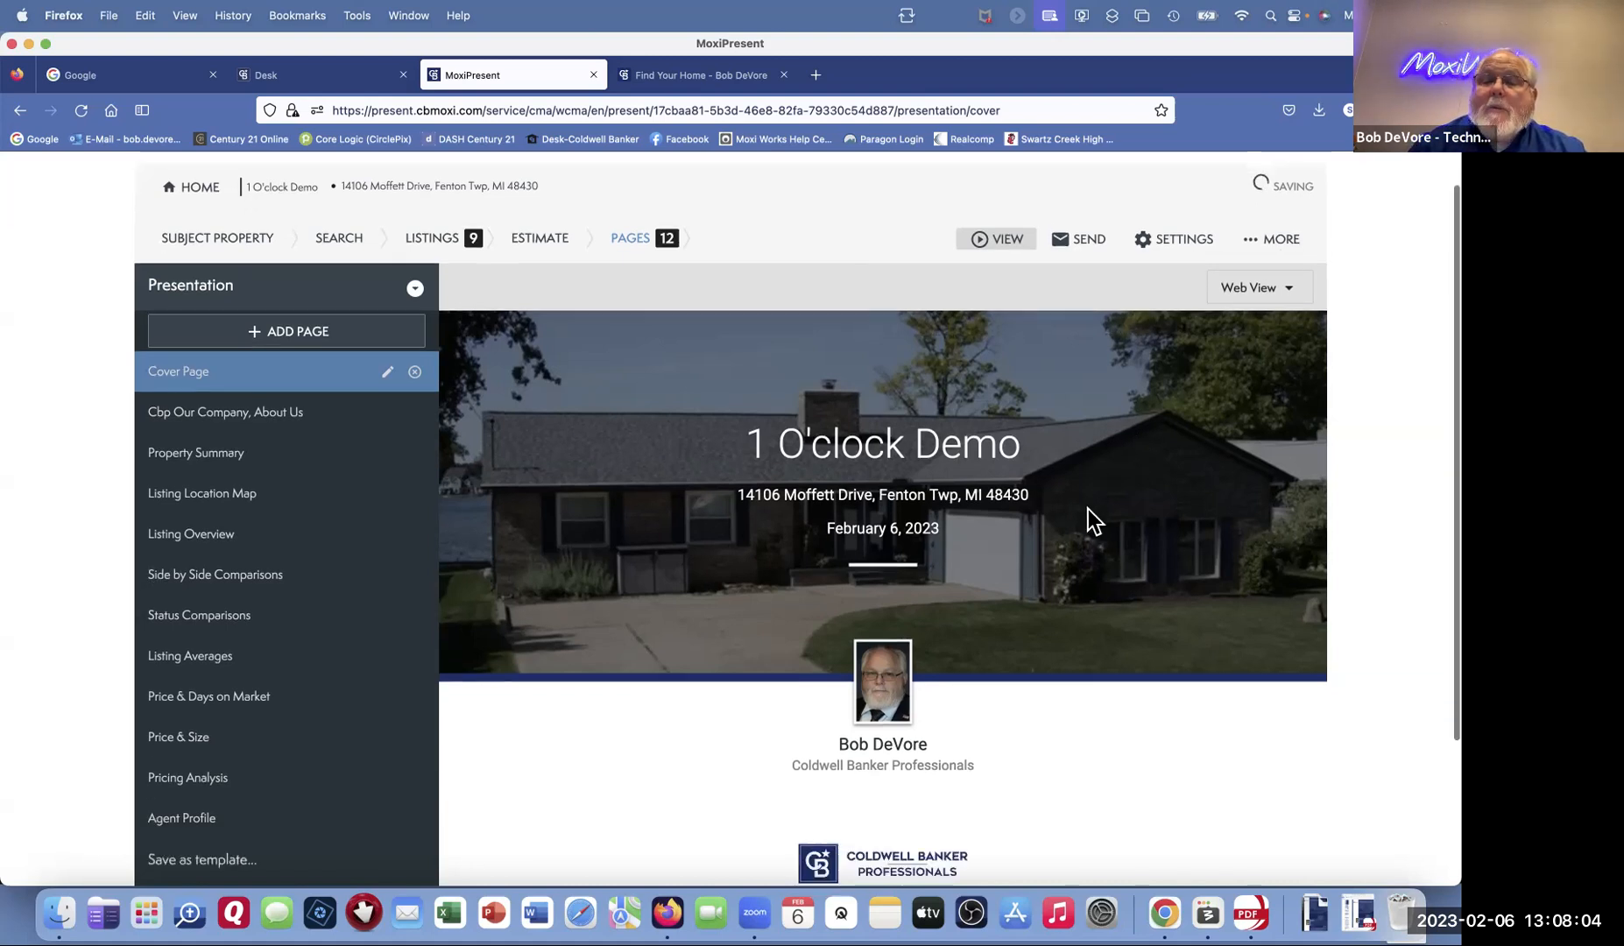
{"action": "scroll", "coordinate": [1087, 509], "scroll_direction": "up", "scroll_amount": 3}
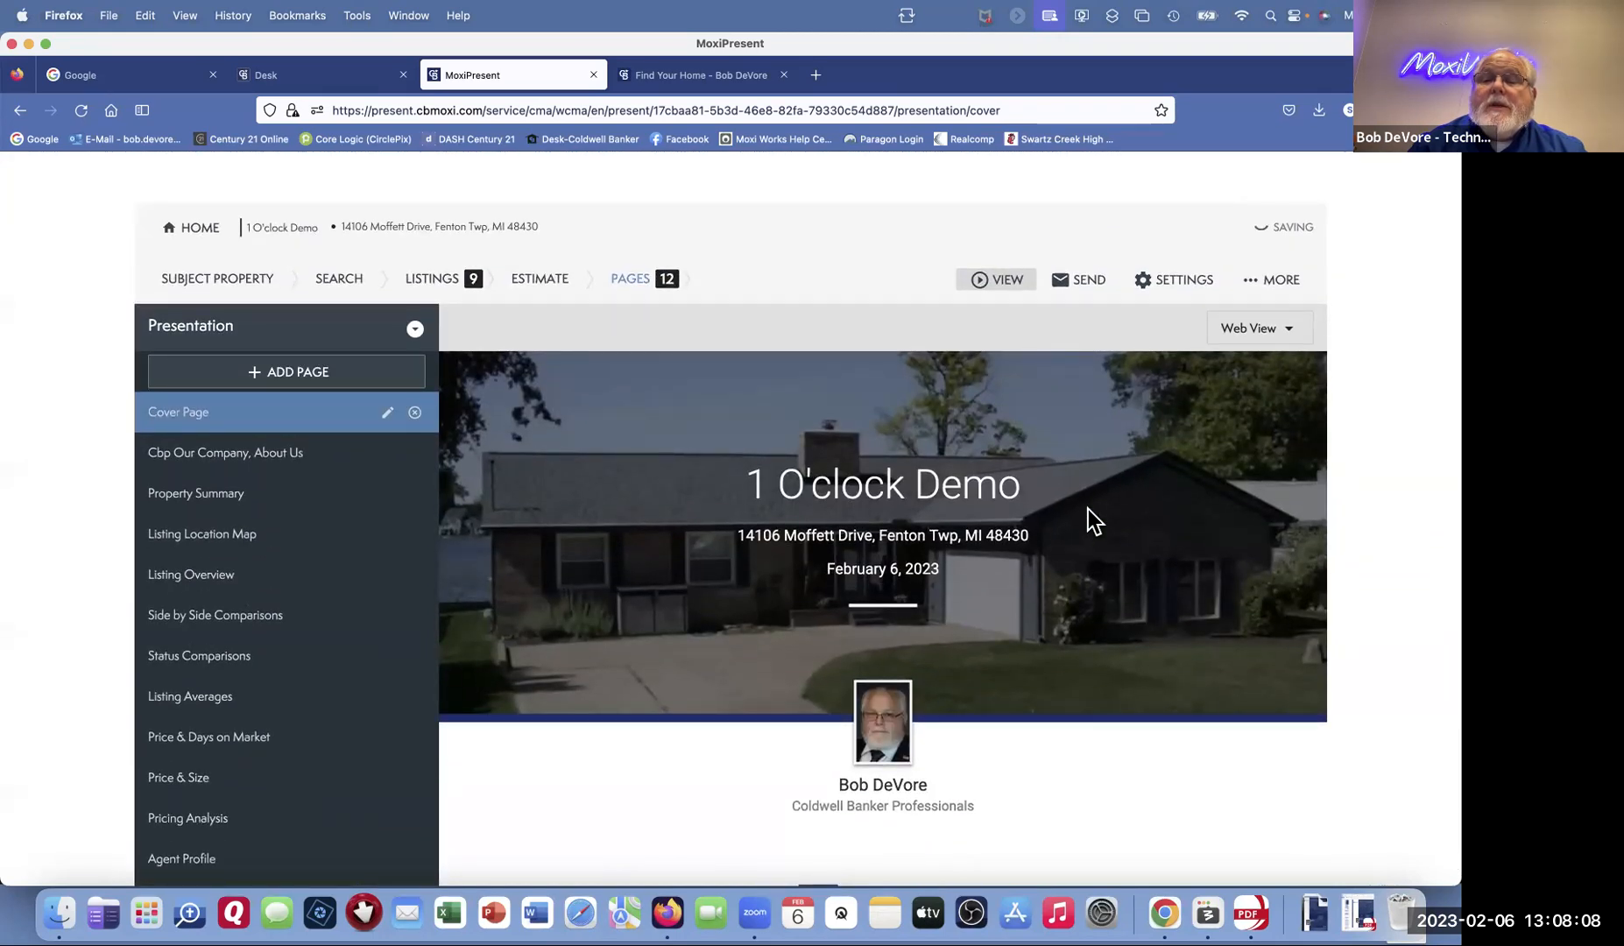
{"action": "left_click", "coordinate": [1242, 17]}
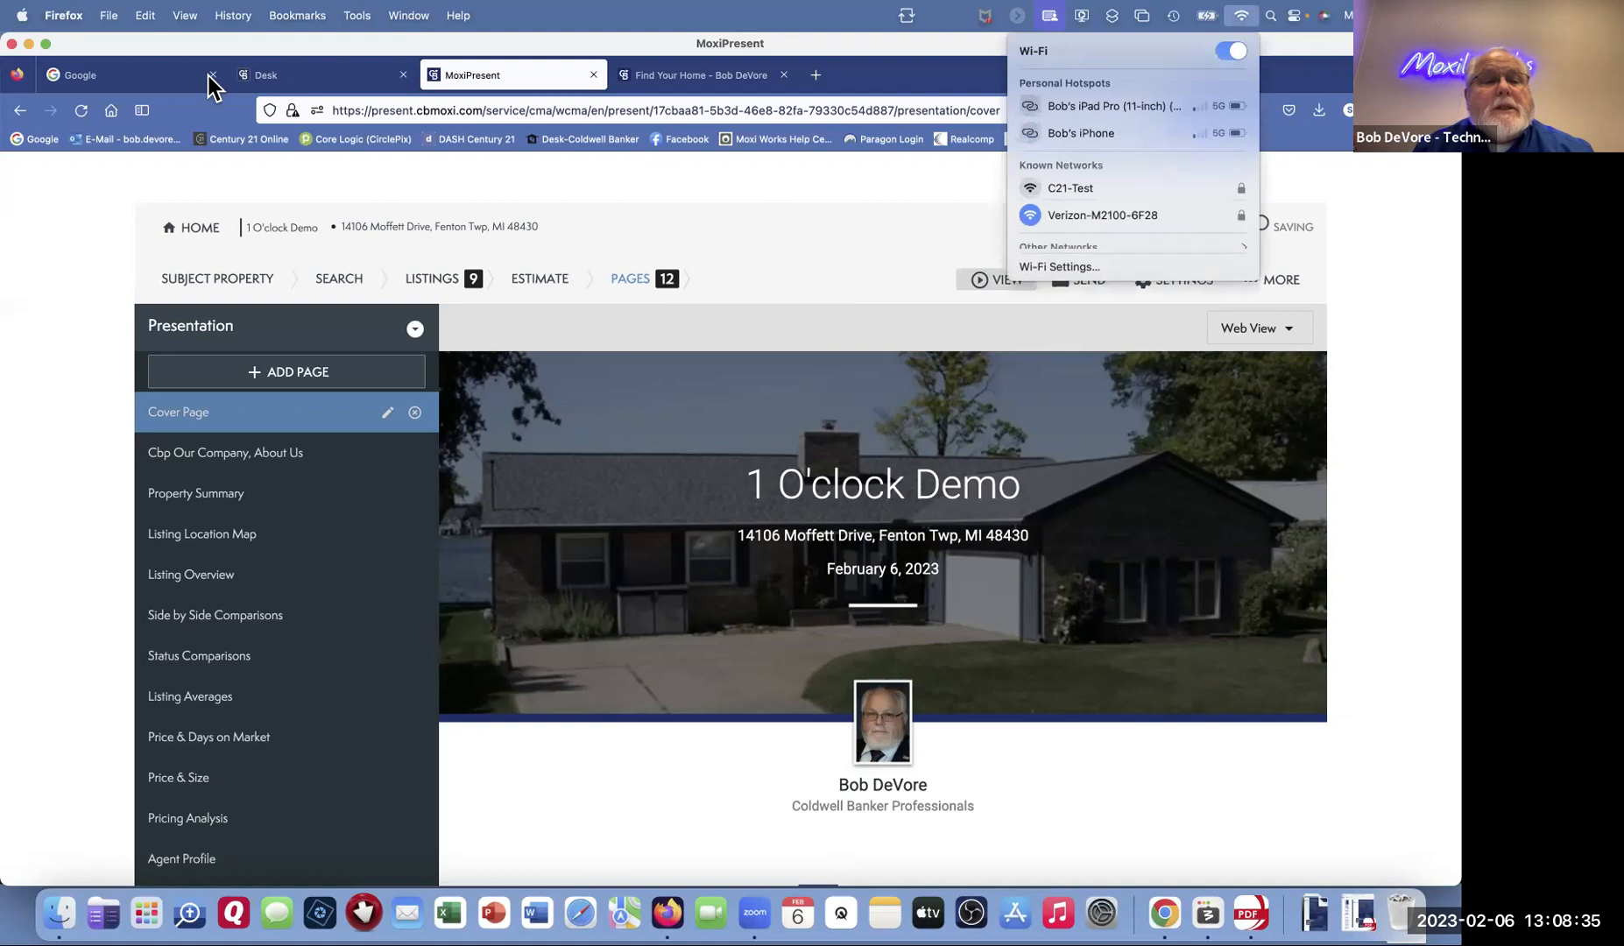
{"action": "left_click", "coordinate": [679, 333]}
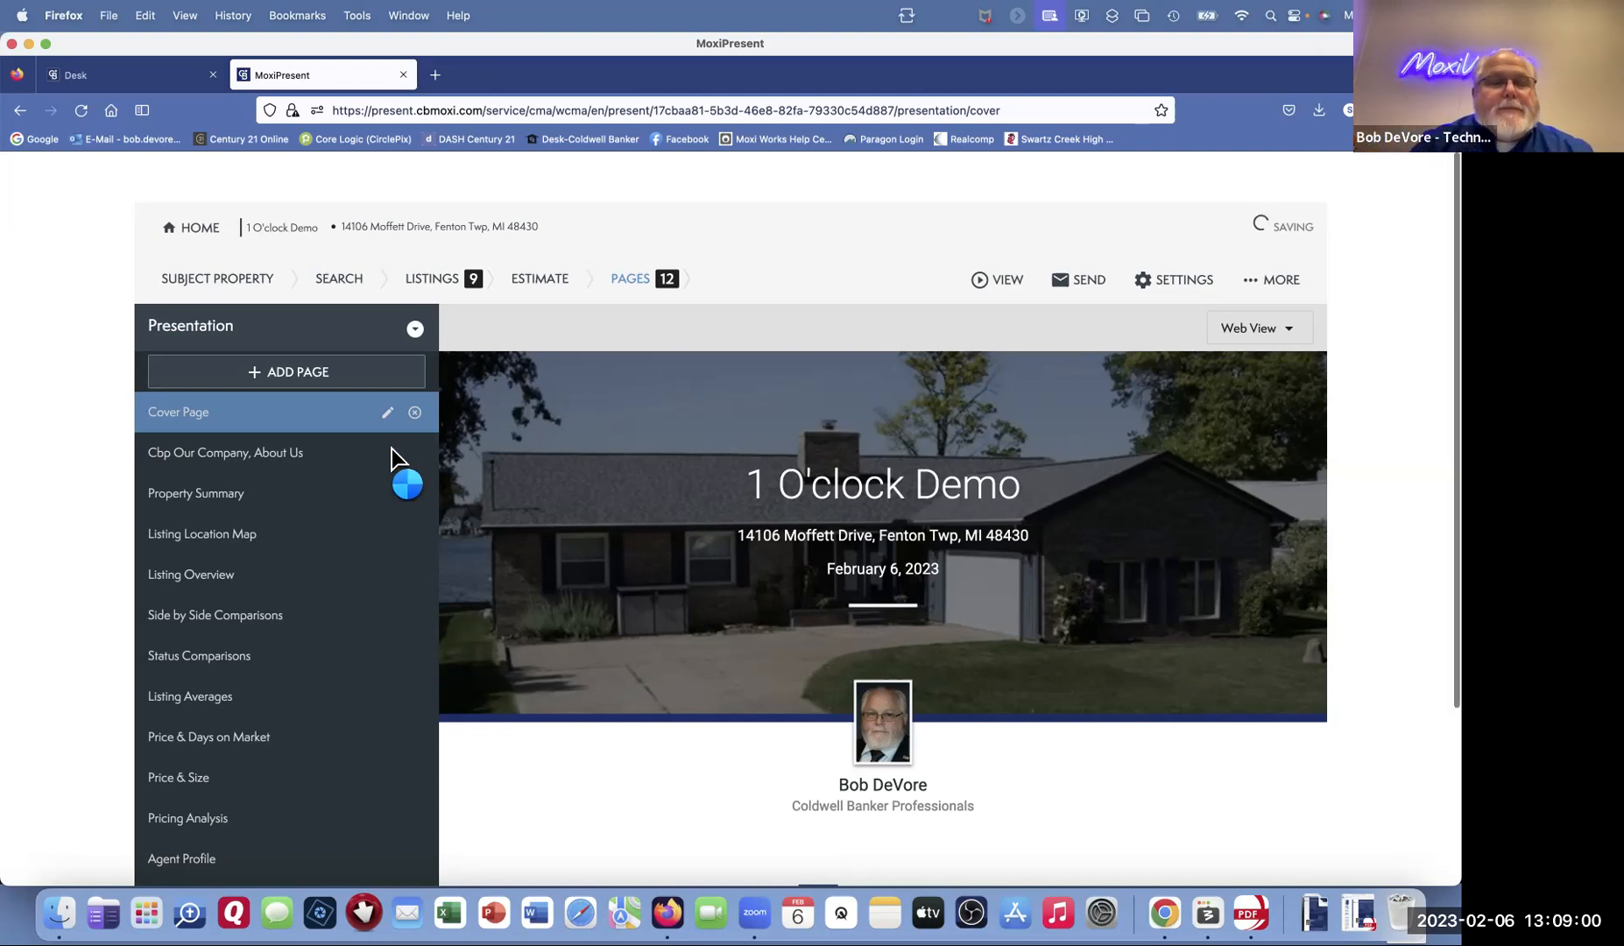
Step: Reload the presentation, close its browser tab and relaunch MoxiWorks from the My Apps section of Desk
{"action": "left_click", "coordinate": [81, 111]}
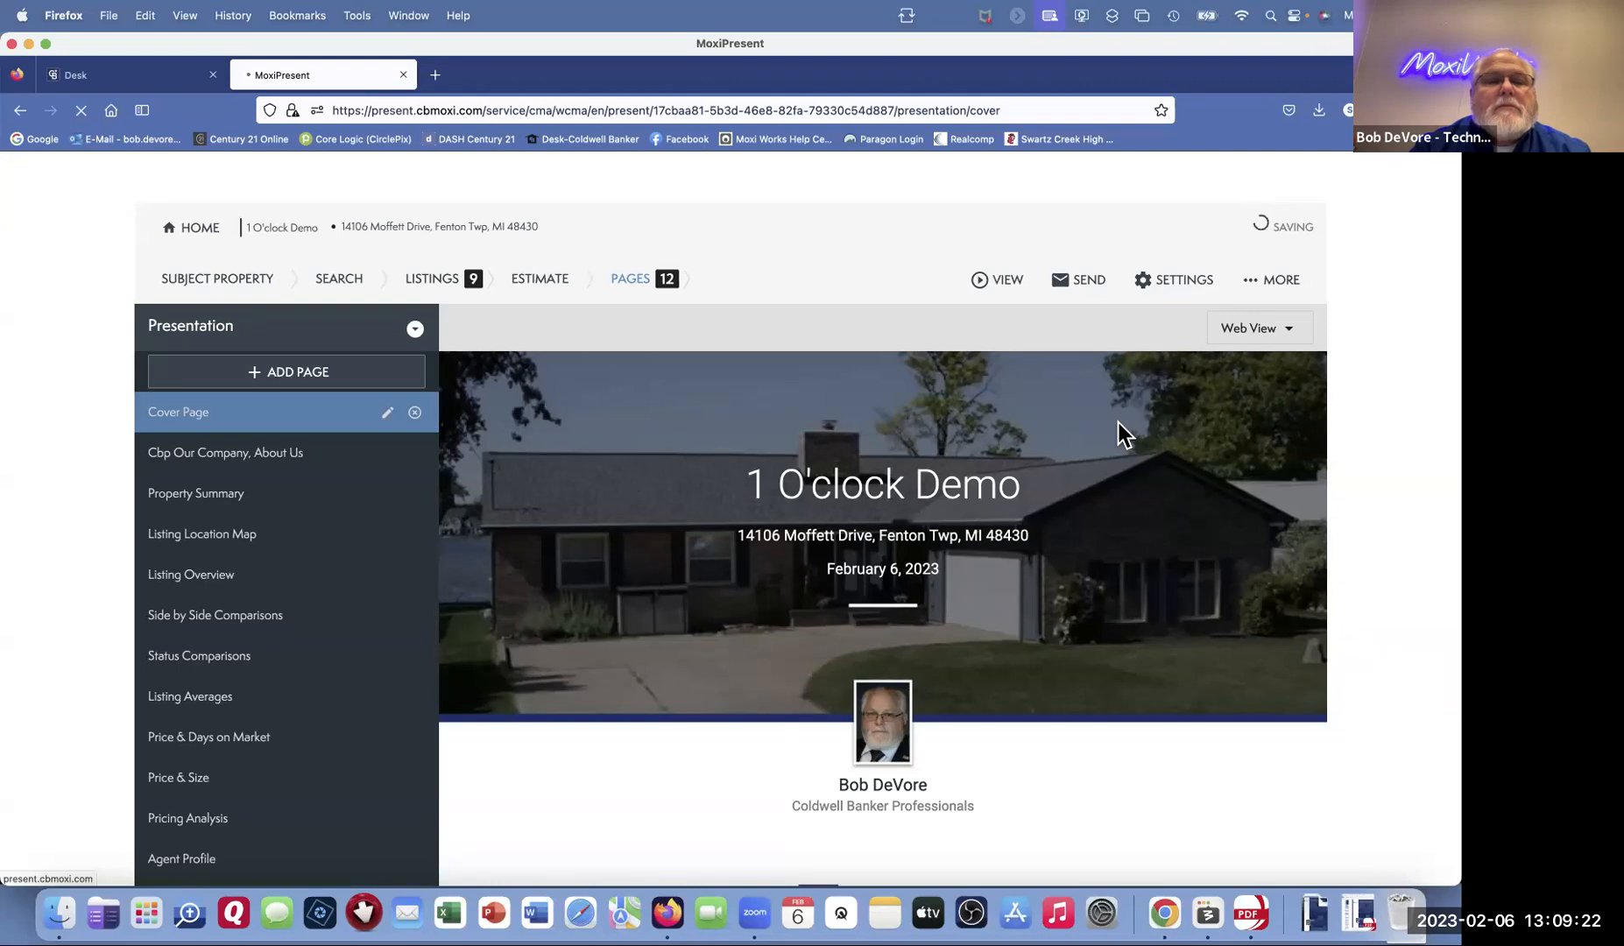
{"action": "left_click", "coordinate": [402, 77]}
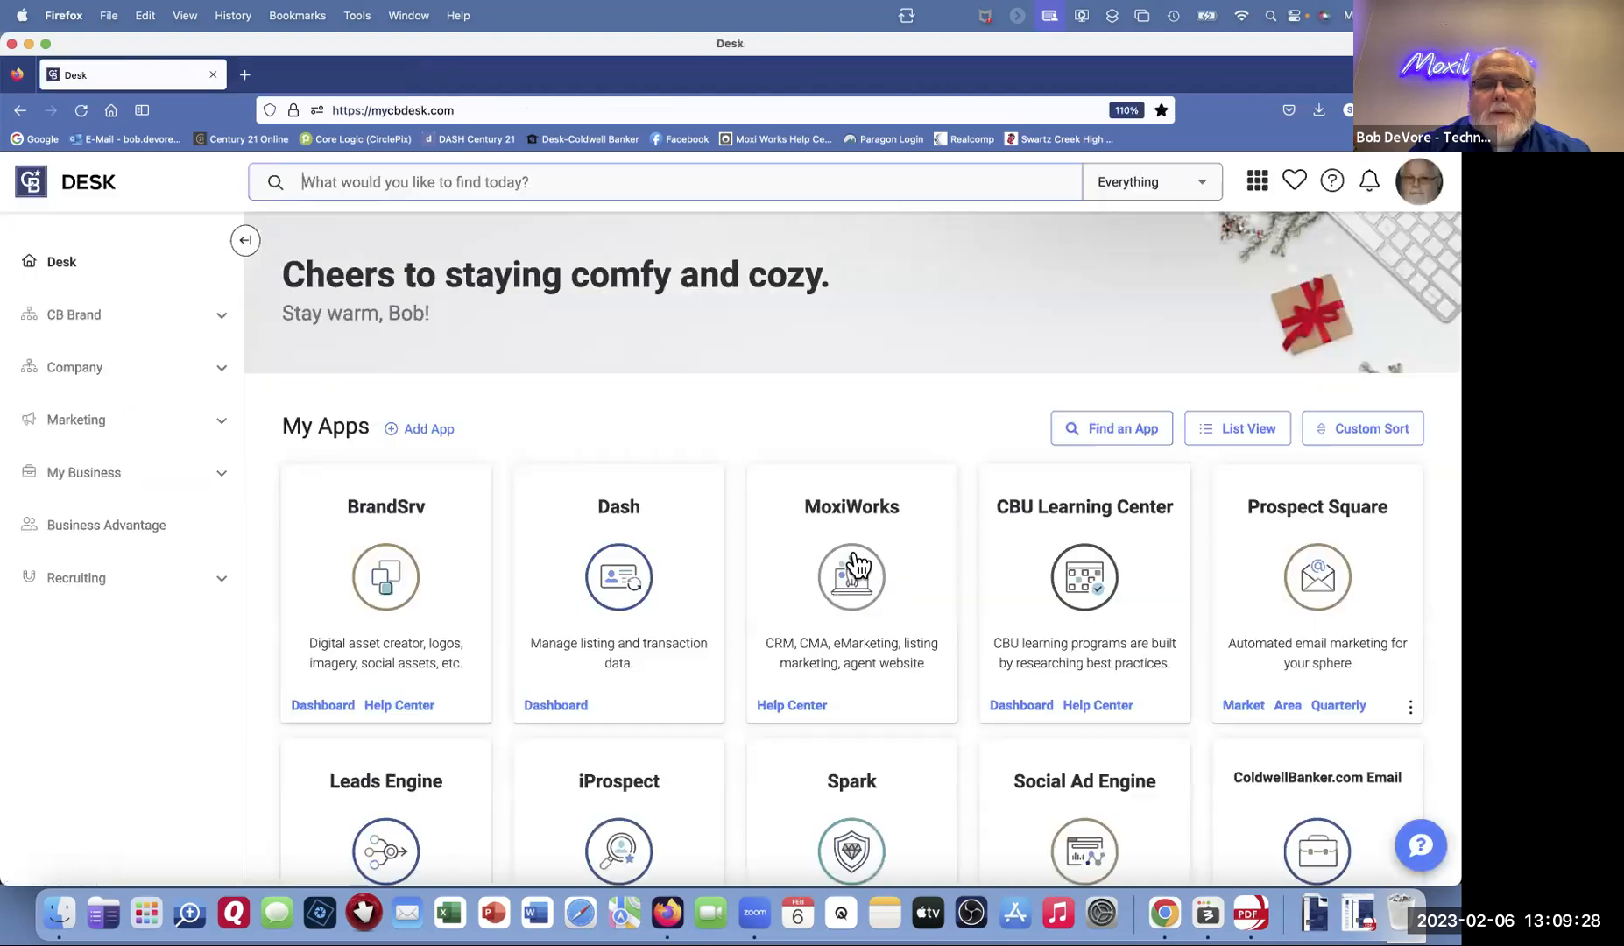
{"action": "left_click", "coordinate": [856, 564]}
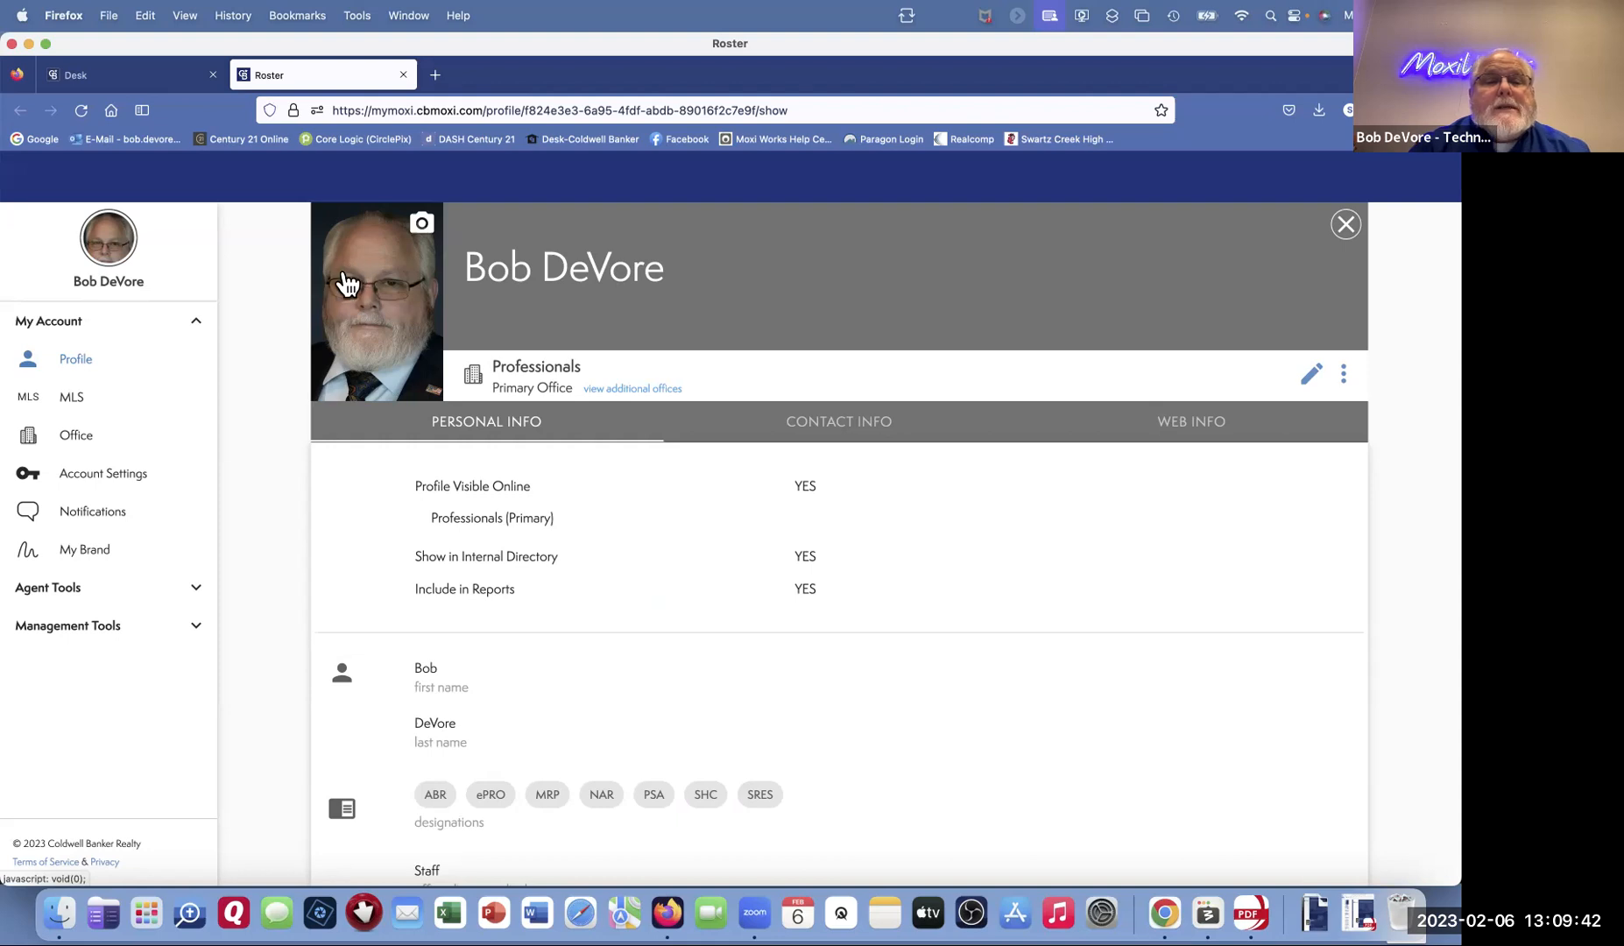
Step: Open the 1 O'clock Demo presentation from the Present section for editing and go to its pages
{"action": "left_click", "coordinate": [251, 179]}
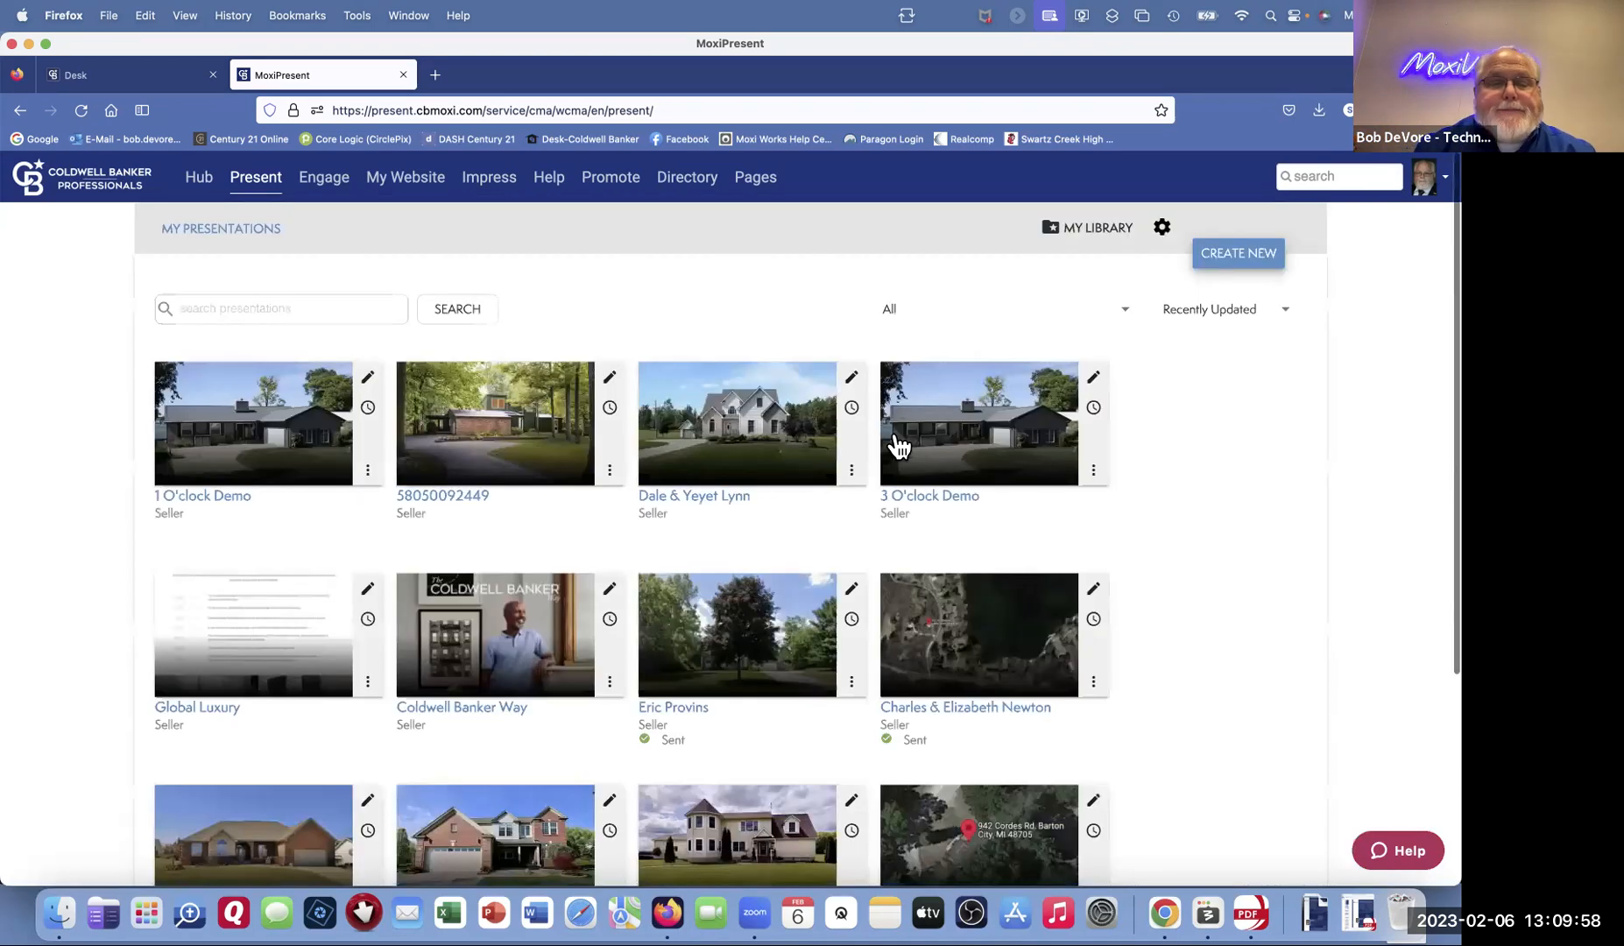
{"action": "left_click", "coordinate": [368, 380]}
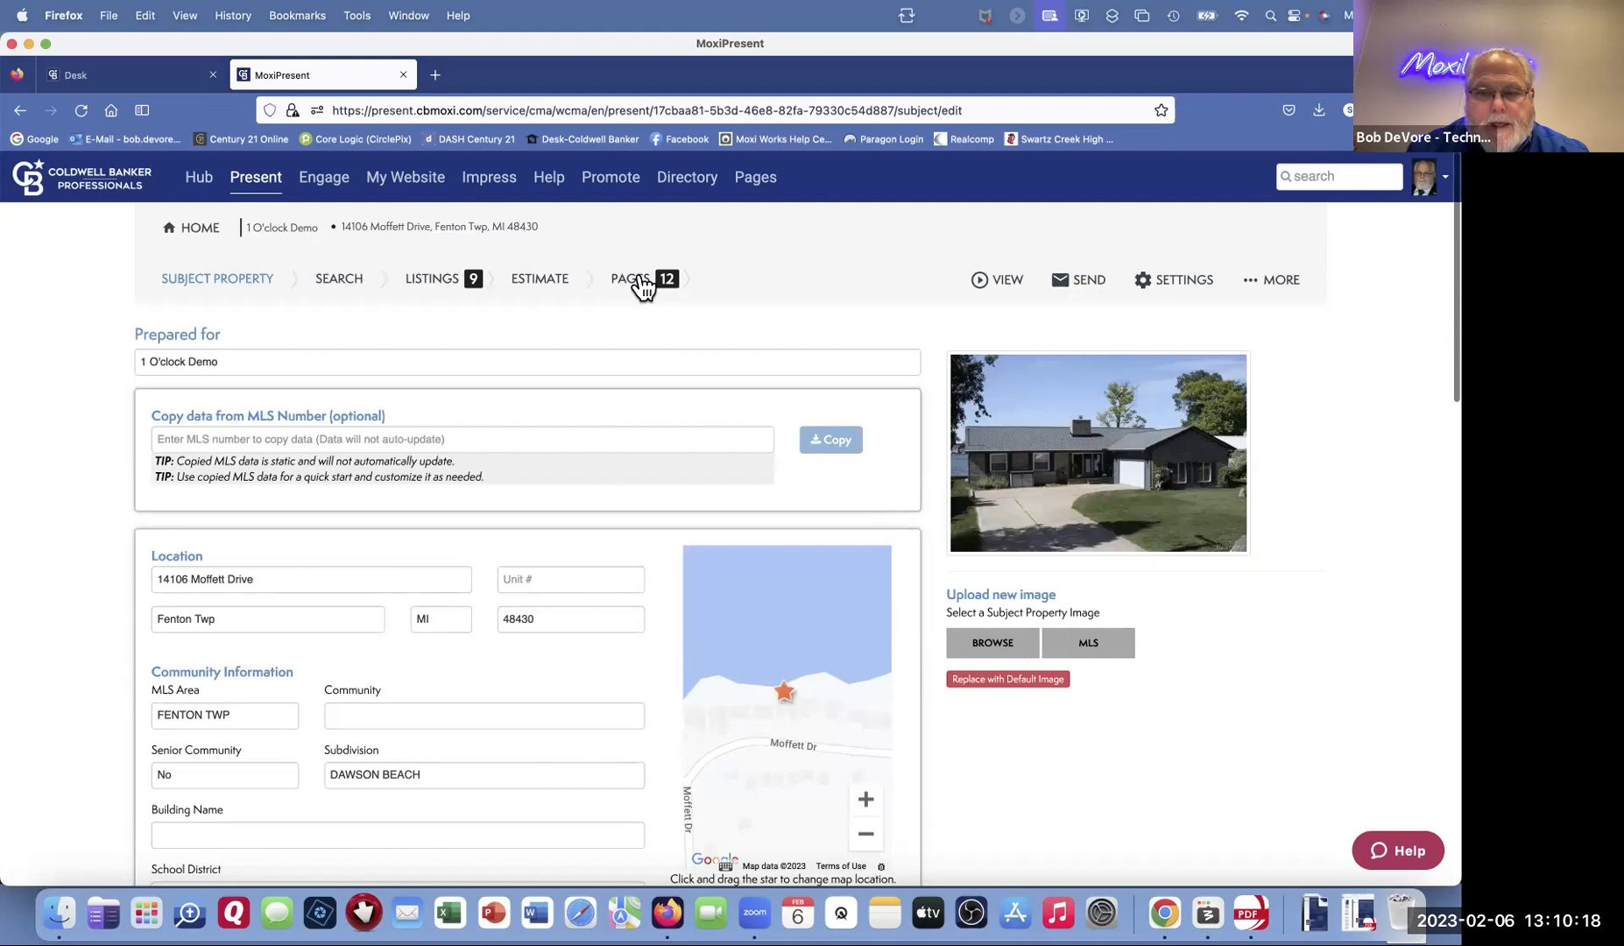
{"action": "left_click", "coordinate": [644, 286]}
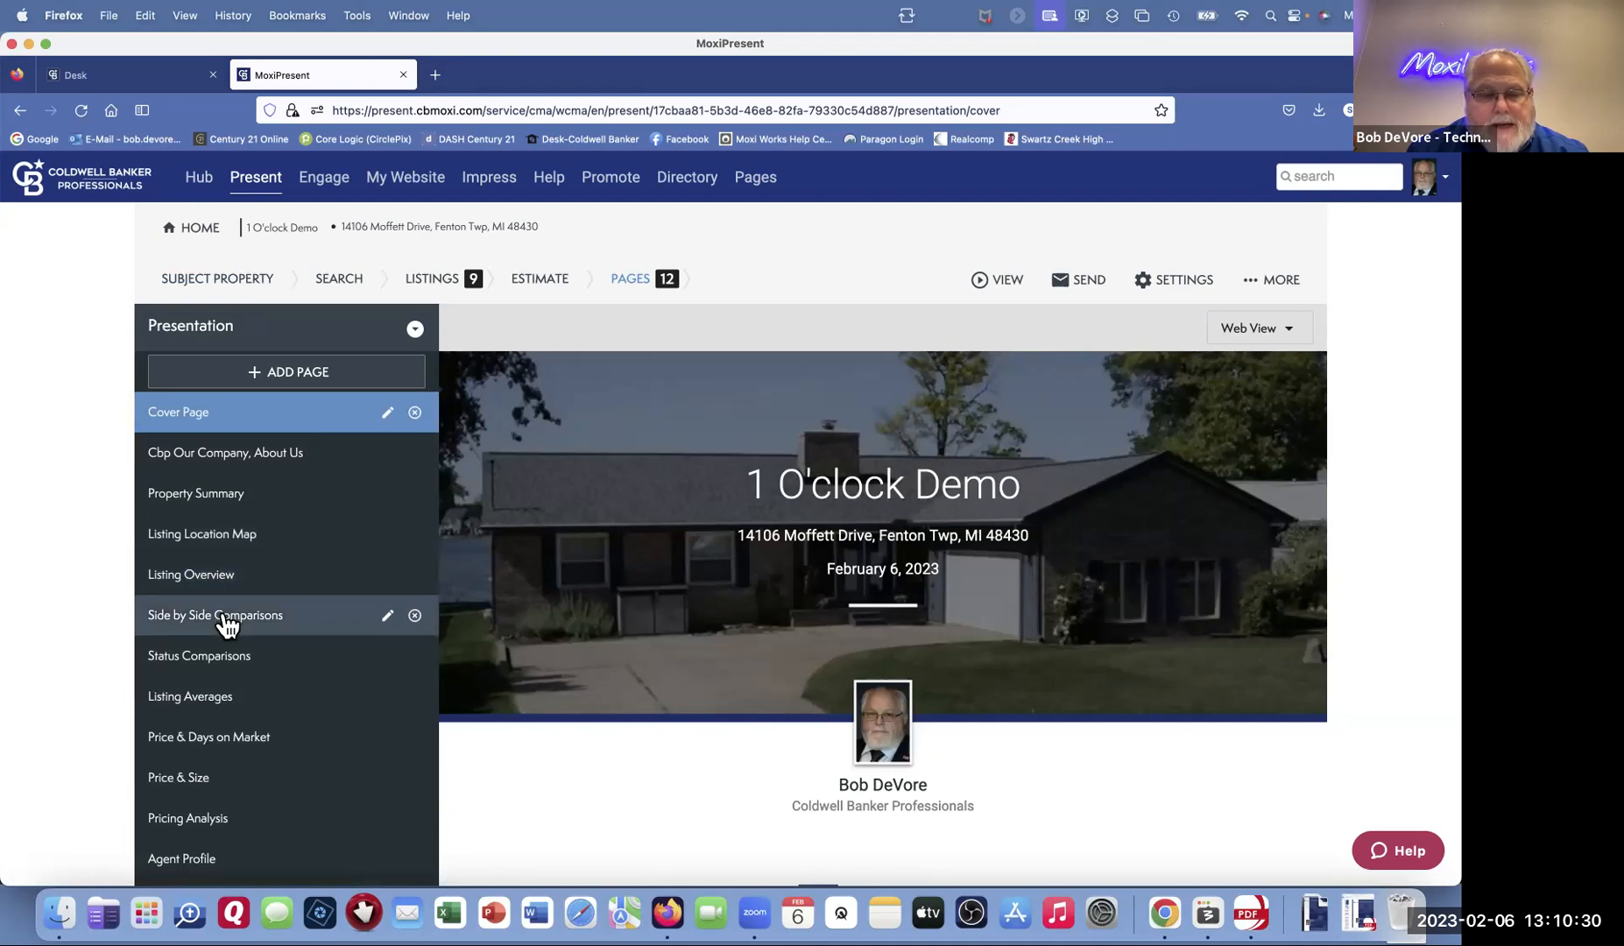
Step: Review the comparables on the Listing Overview page and its PDF photo settings, and close the settings
{"action": "left_click", "coordinate": [208, 577]}
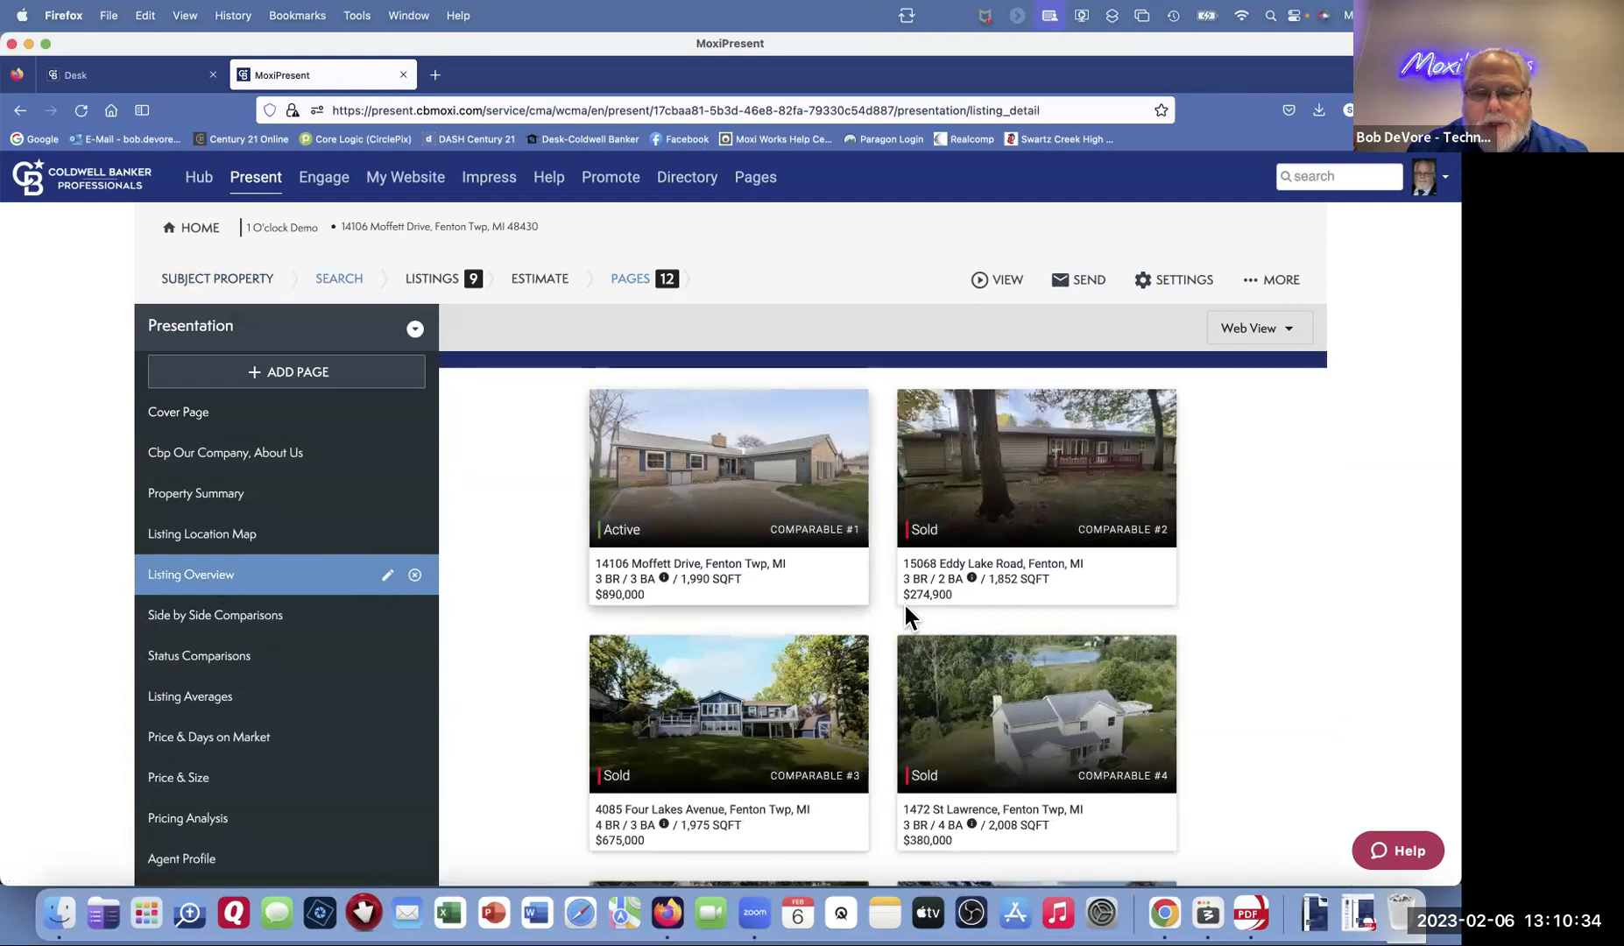
{"action": "scroll", "coordinate": [907, 609], "scroll_direction": "down", "scroll_amount": 8}
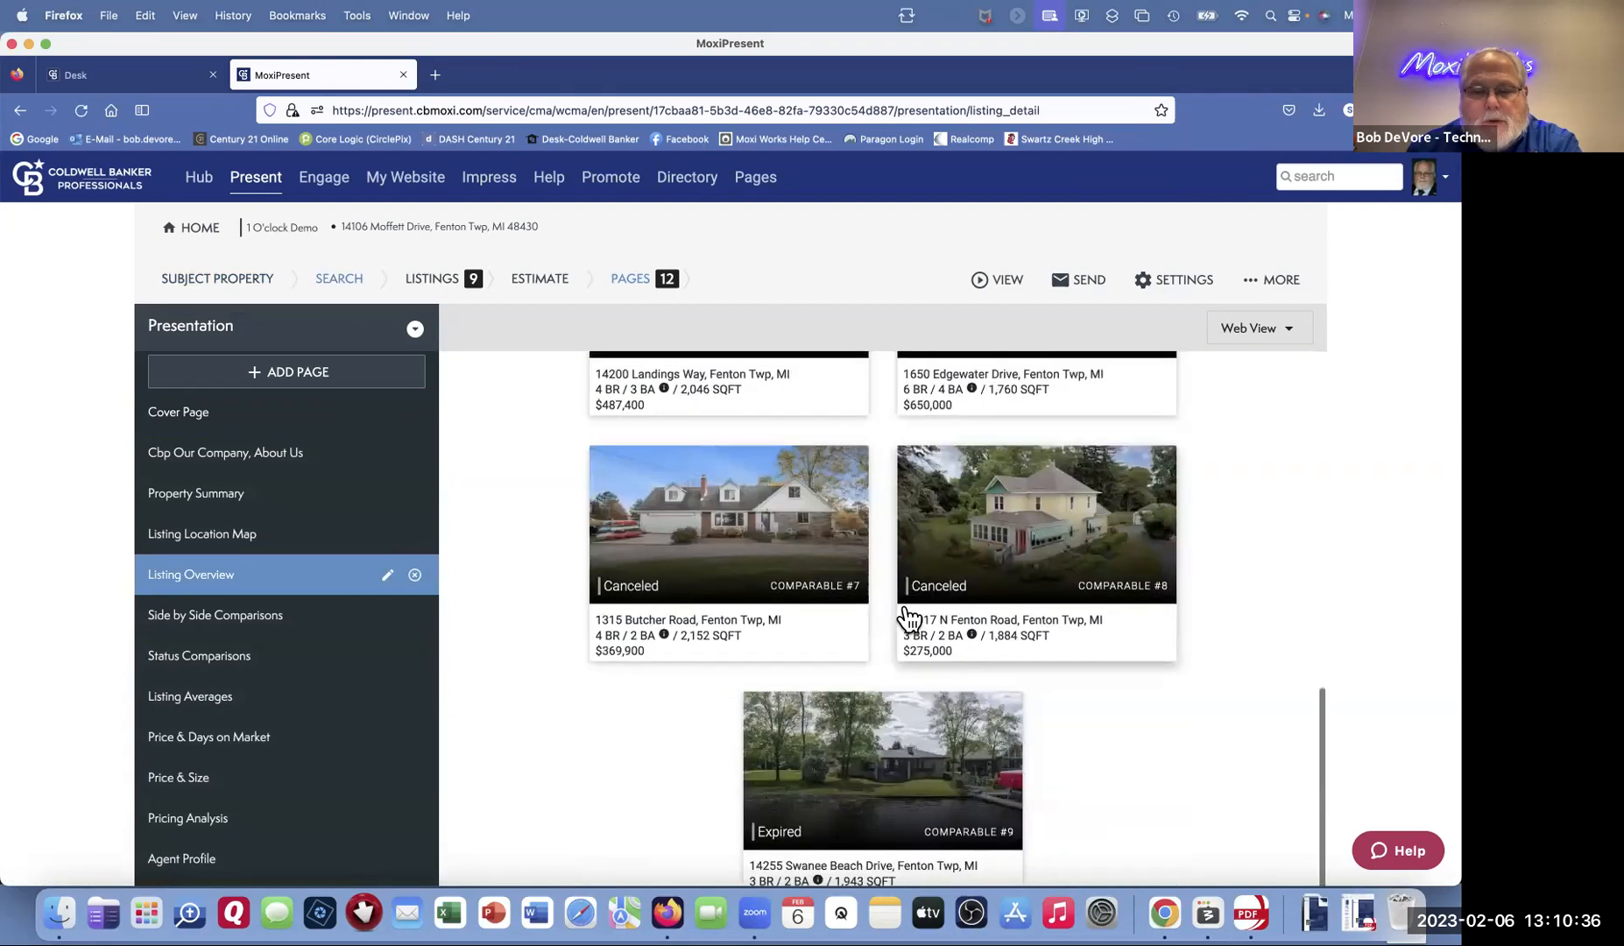
{"action": "scroll", "coordinate": [501, 580], "scroll_direction": "up", "scroll_amount": 8}
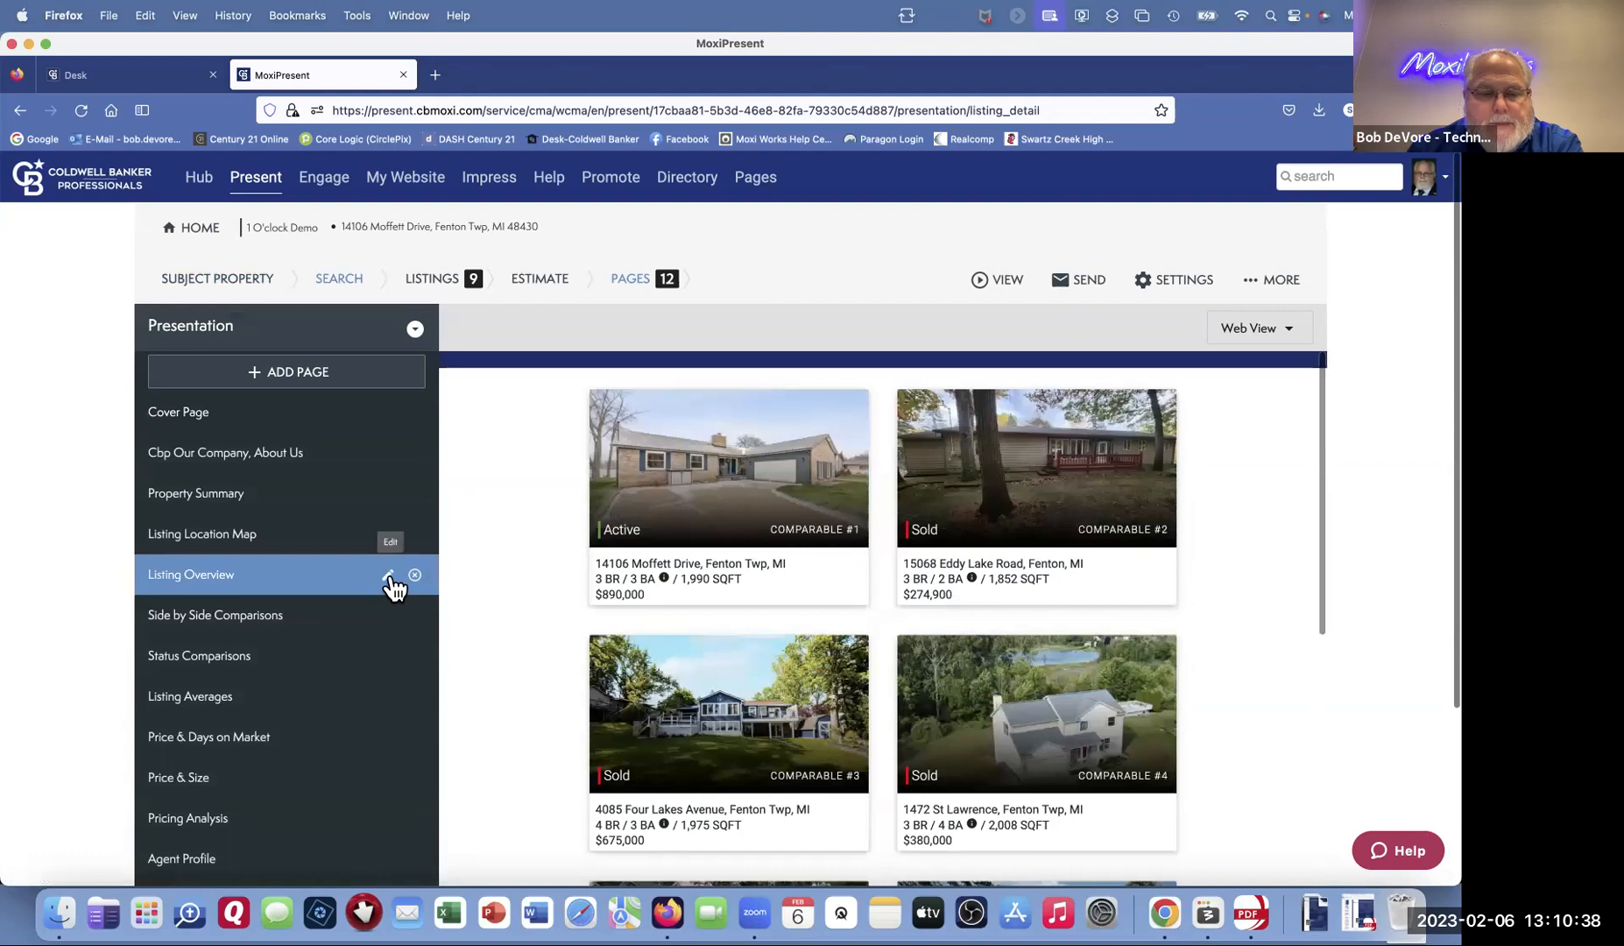
{"action": "left_click", "coordinate": [388, 577]}
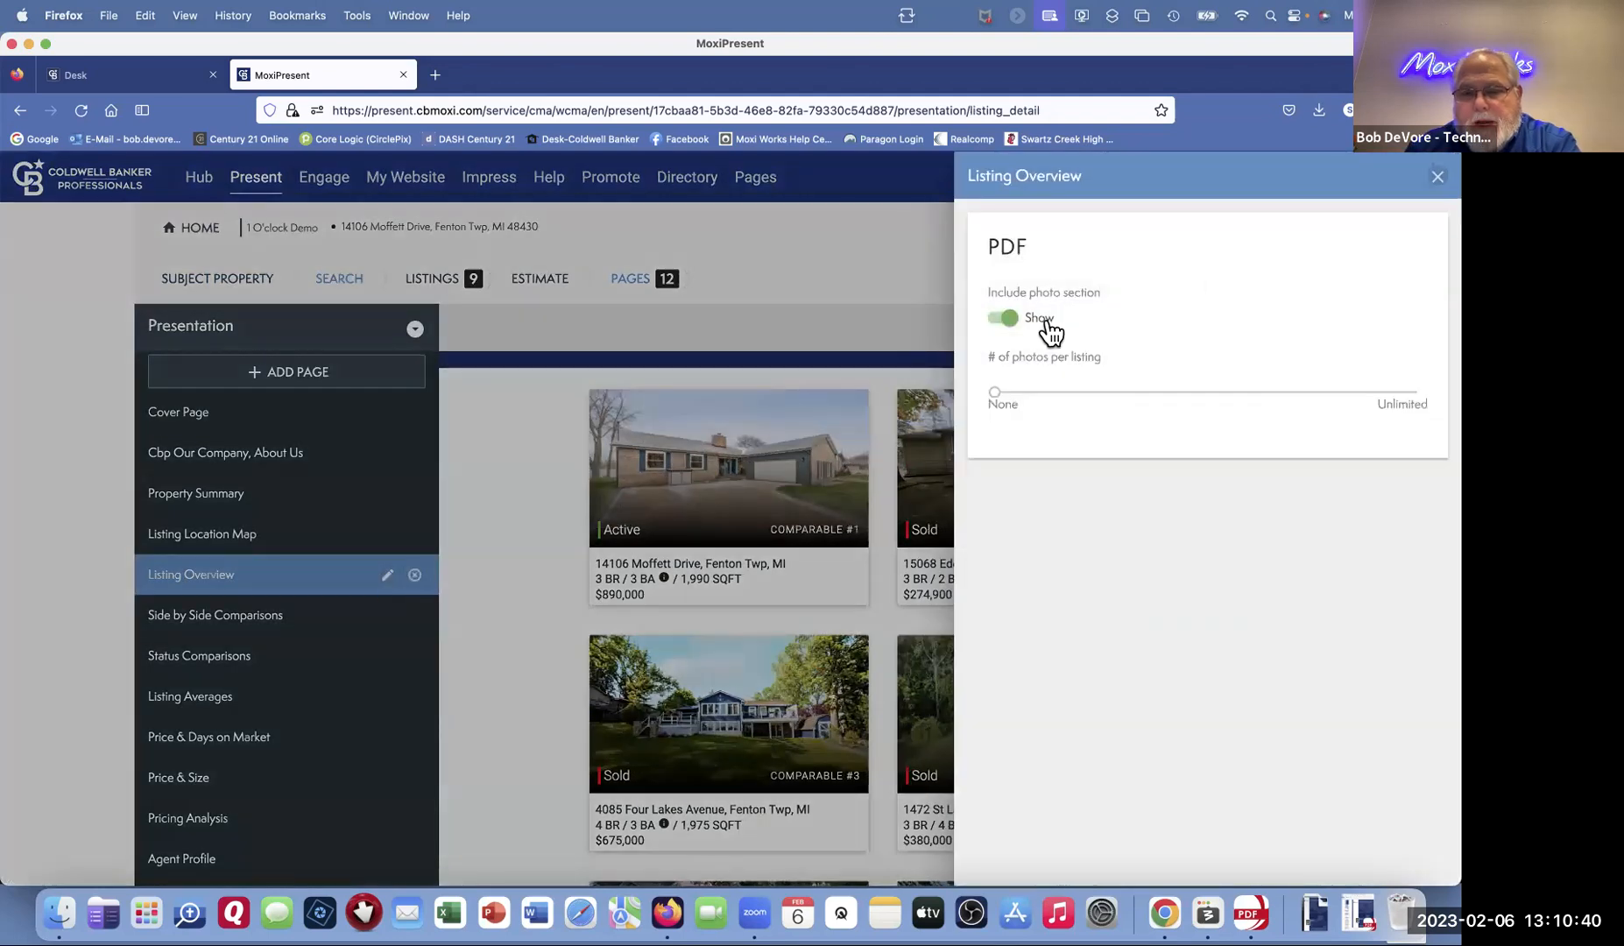
{"action": "left_click", "coordinate": [1045, 332]}
{"action": "left_click", "coordinate": [1041, 327]}
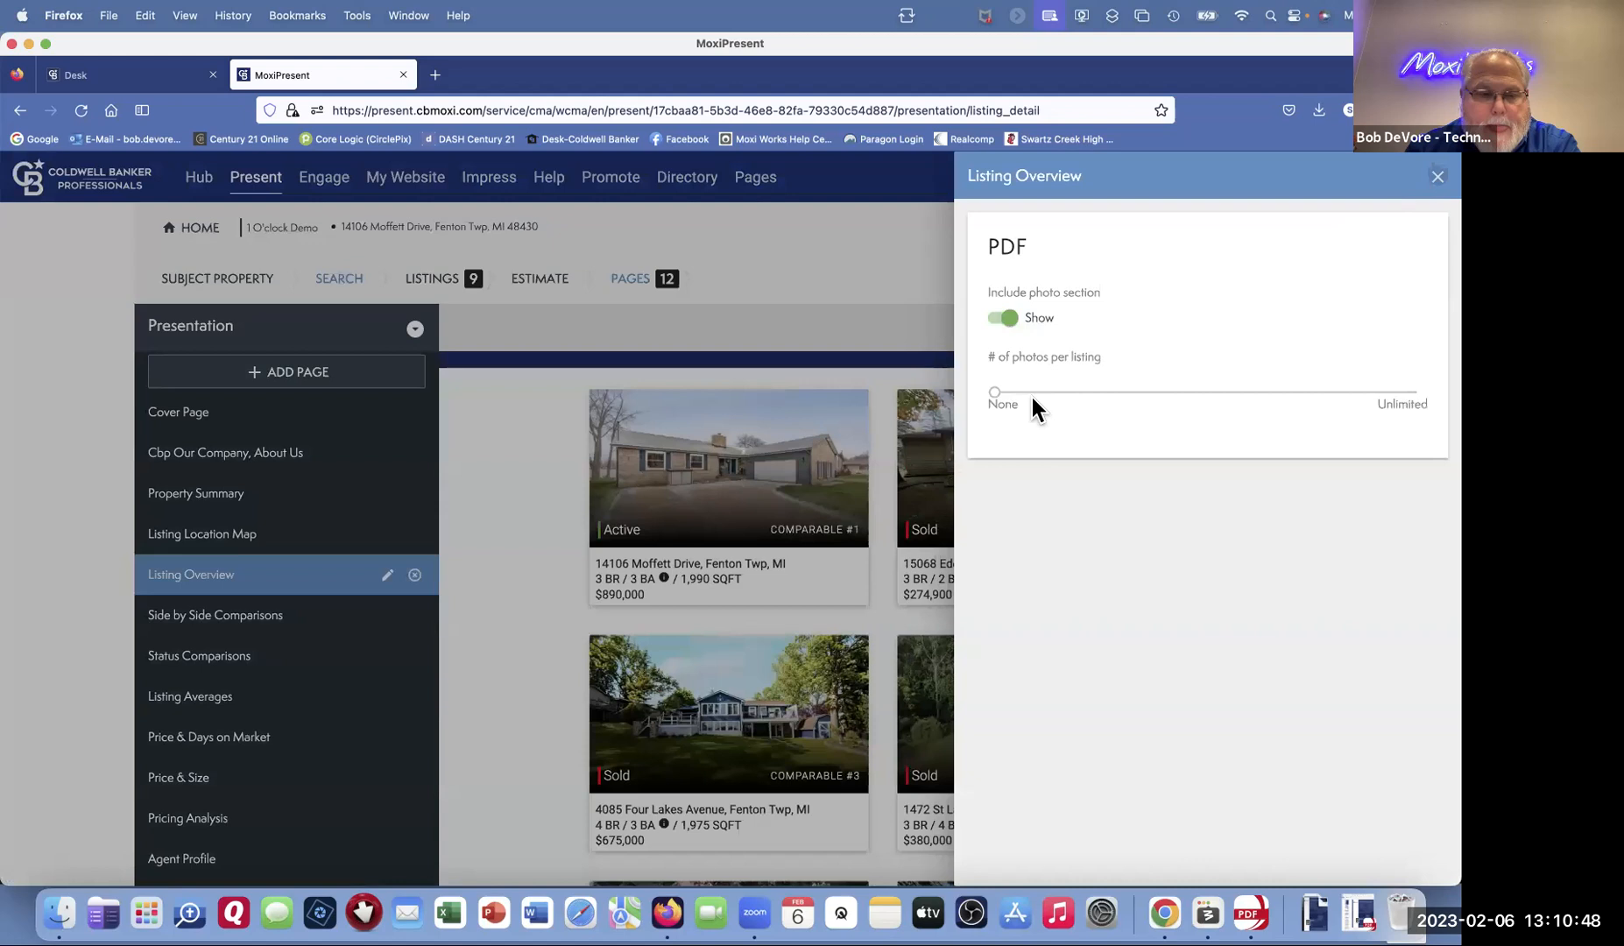
{"action": "left_click", "coordinate": [212, 617]}
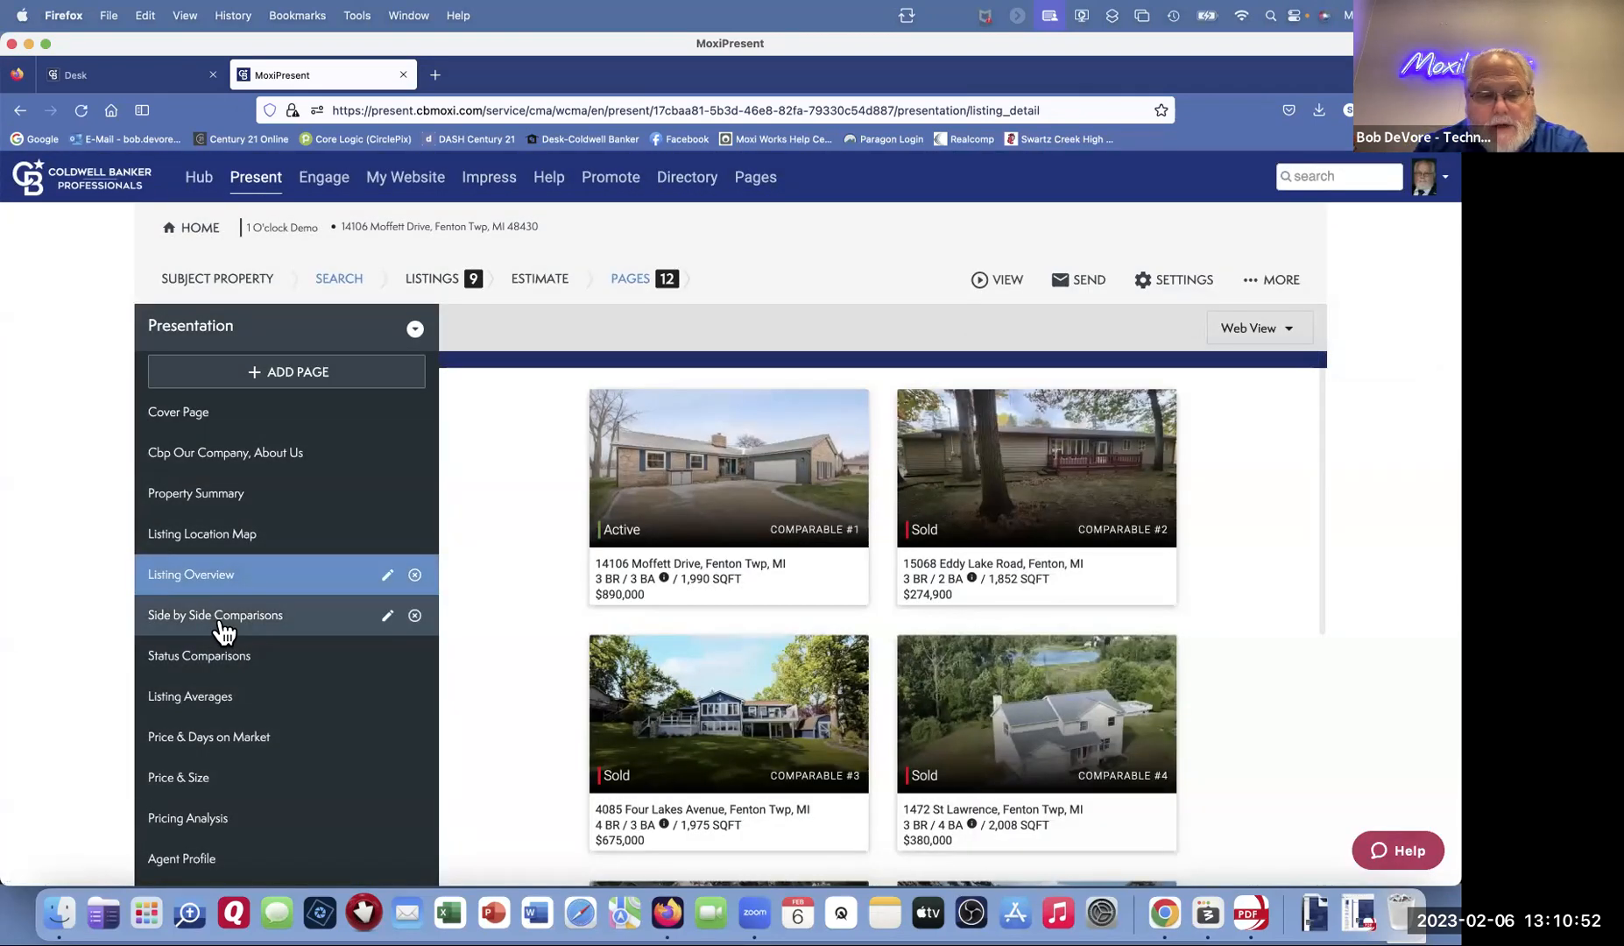
Step: Open the Side by Side Comparisons page's settings and review the features selectable in the Listing Section
{"action": "left_click", "coordinate": [222, 622]}
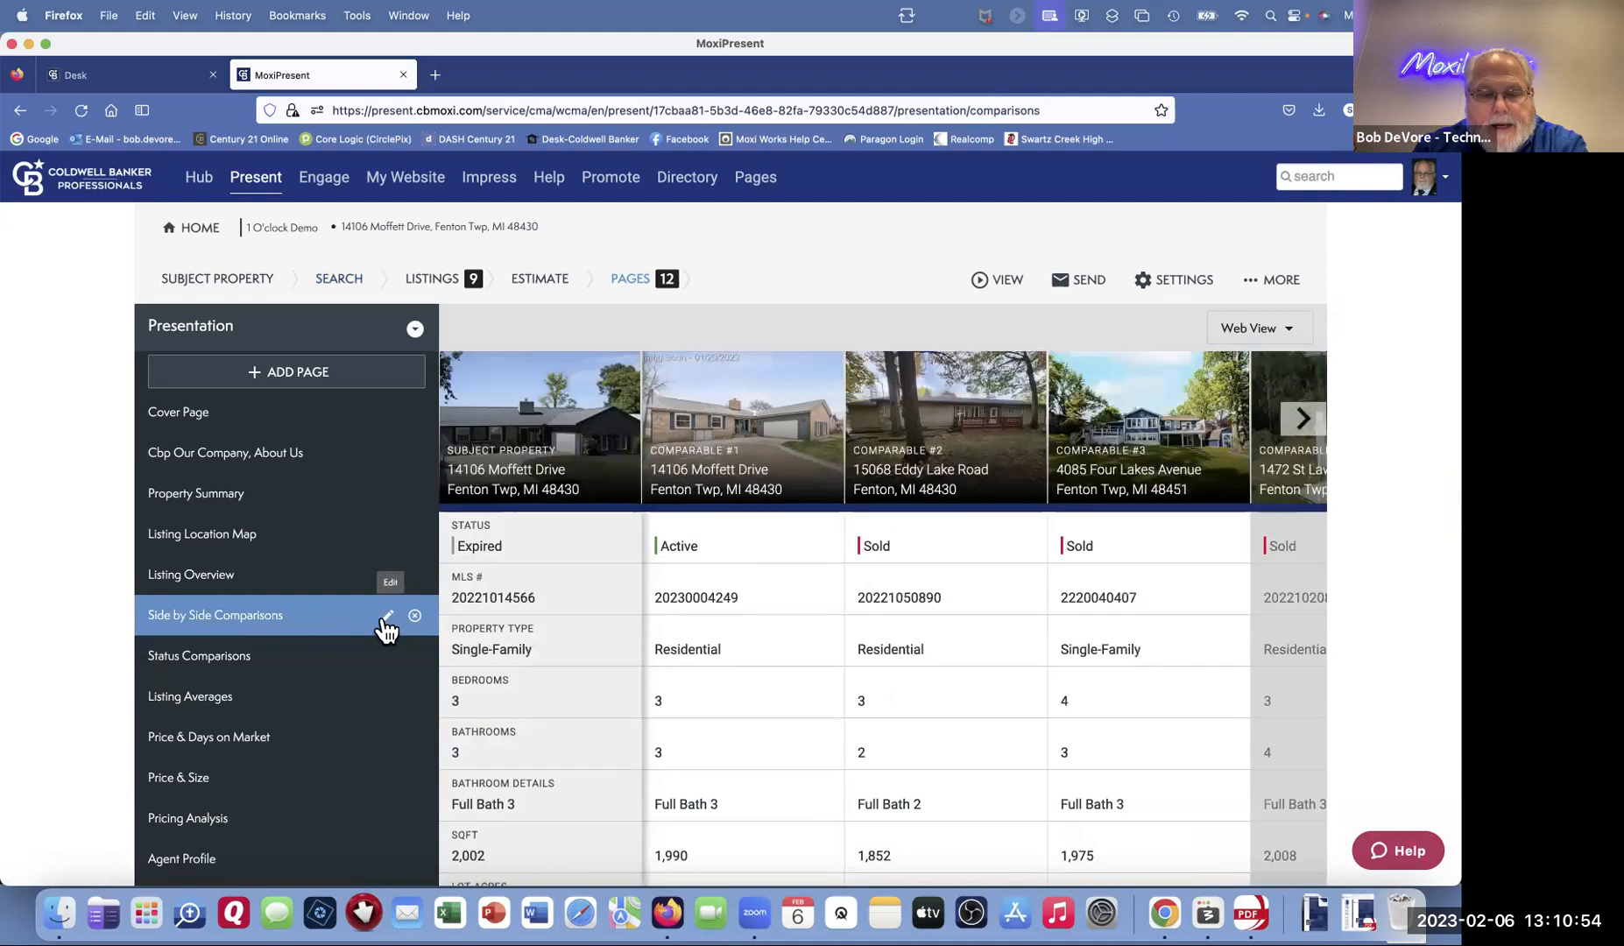
{"action": "left_click", "coordinate": [387, 616]}
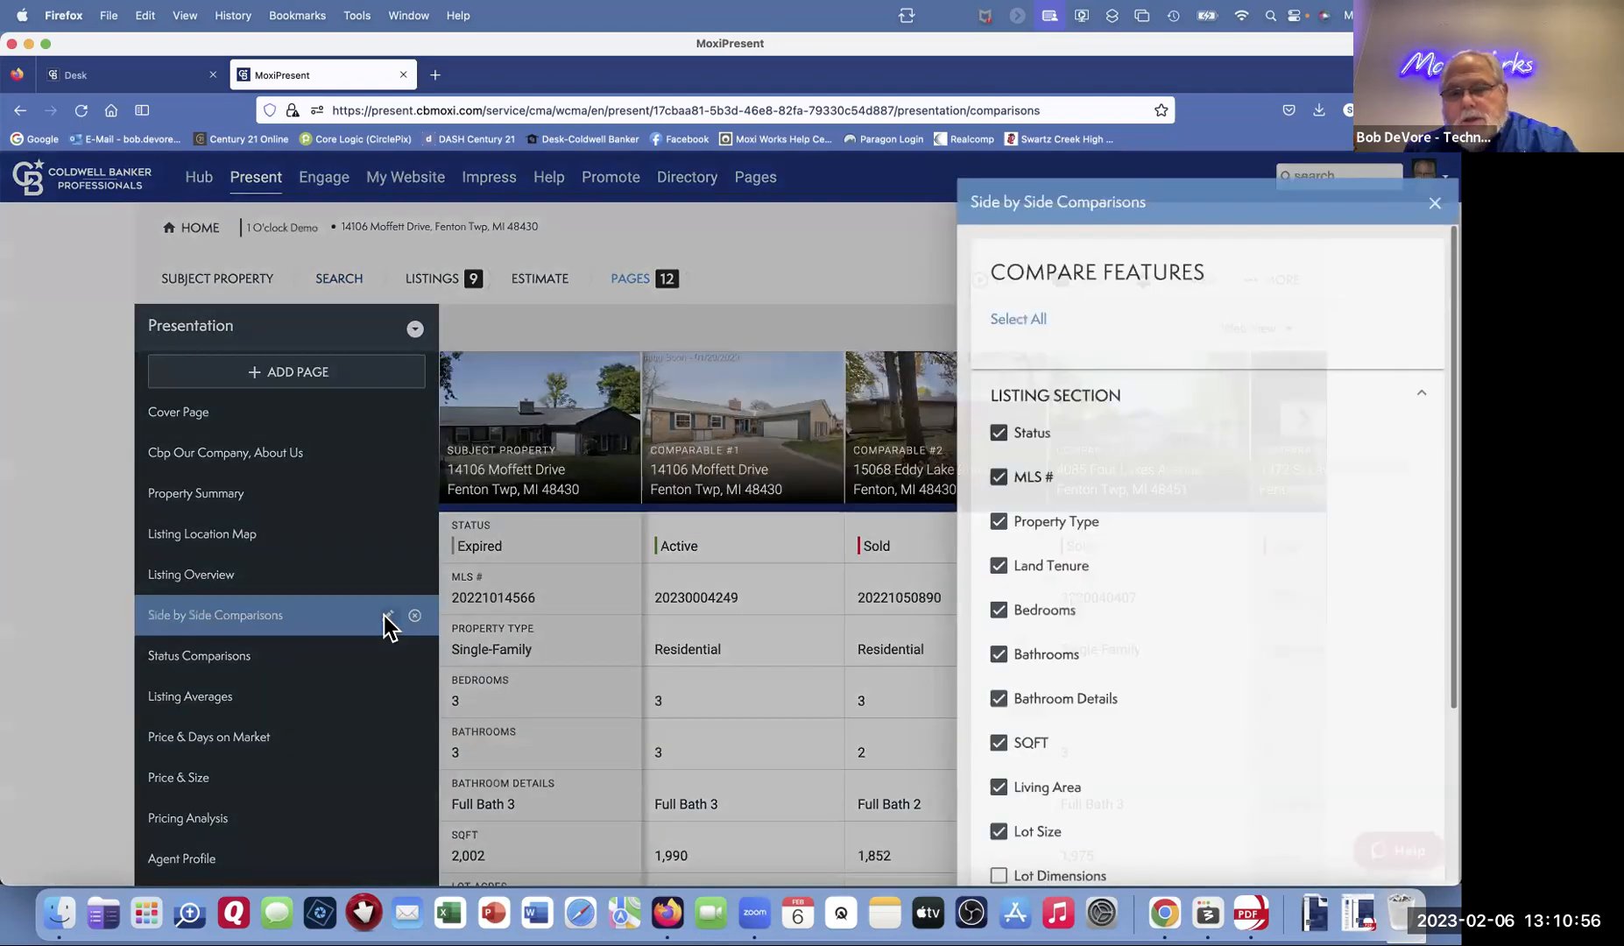
{"action": "scroll", "coordinate": [1295, 639], "scroll_direction": "down", "scroll_amount": 3}
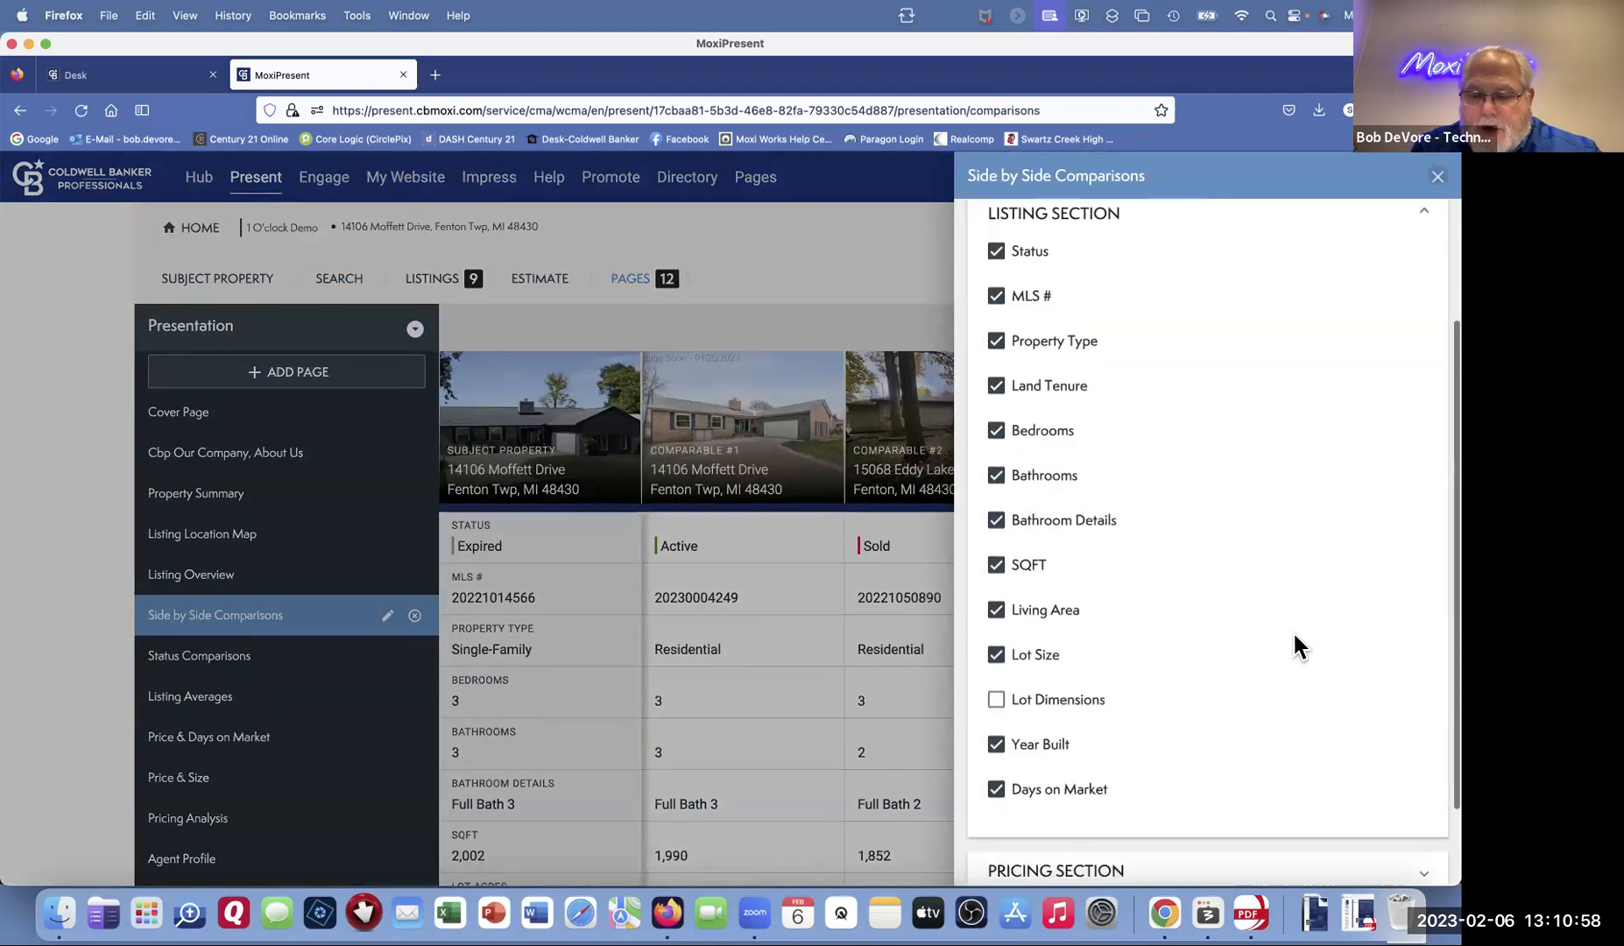
{"action": "scroll", "coordinate": [1292, 629], "scroll_direction": "down", "scroll_amount": 5}
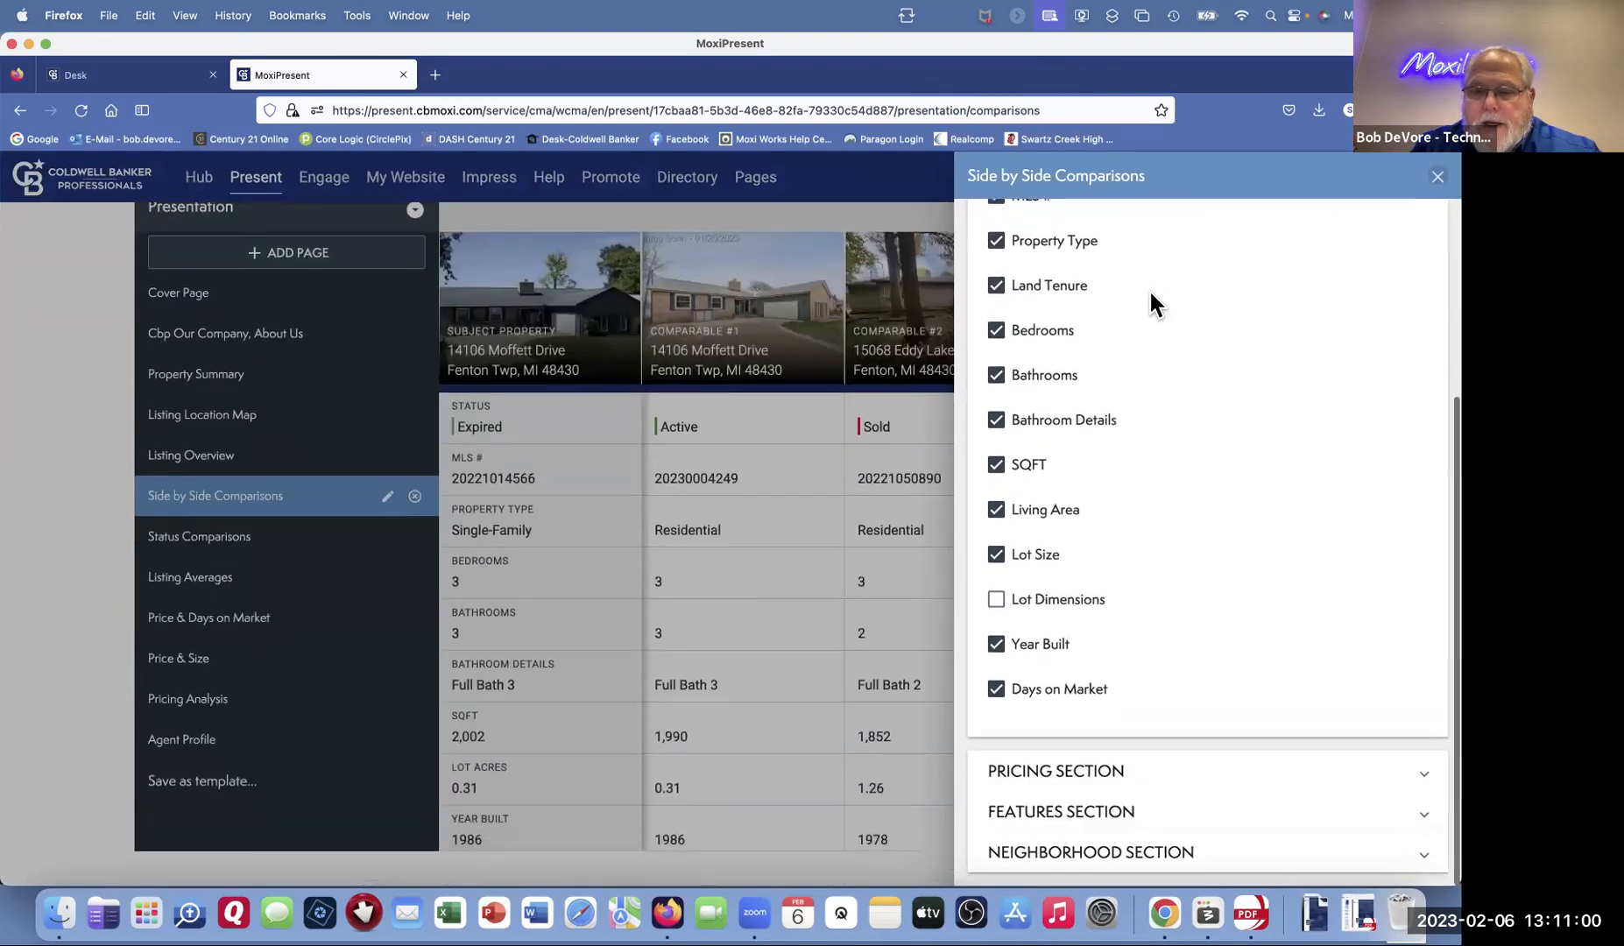
{"action": "scroll", "coordinate": [1130, 316], "scroll_direction": "up", "scroll_amount": 10}
{"action": "scroll", "coordinate": [1106, 490], "scroll_direction": "down", "scroll_amount": 2}
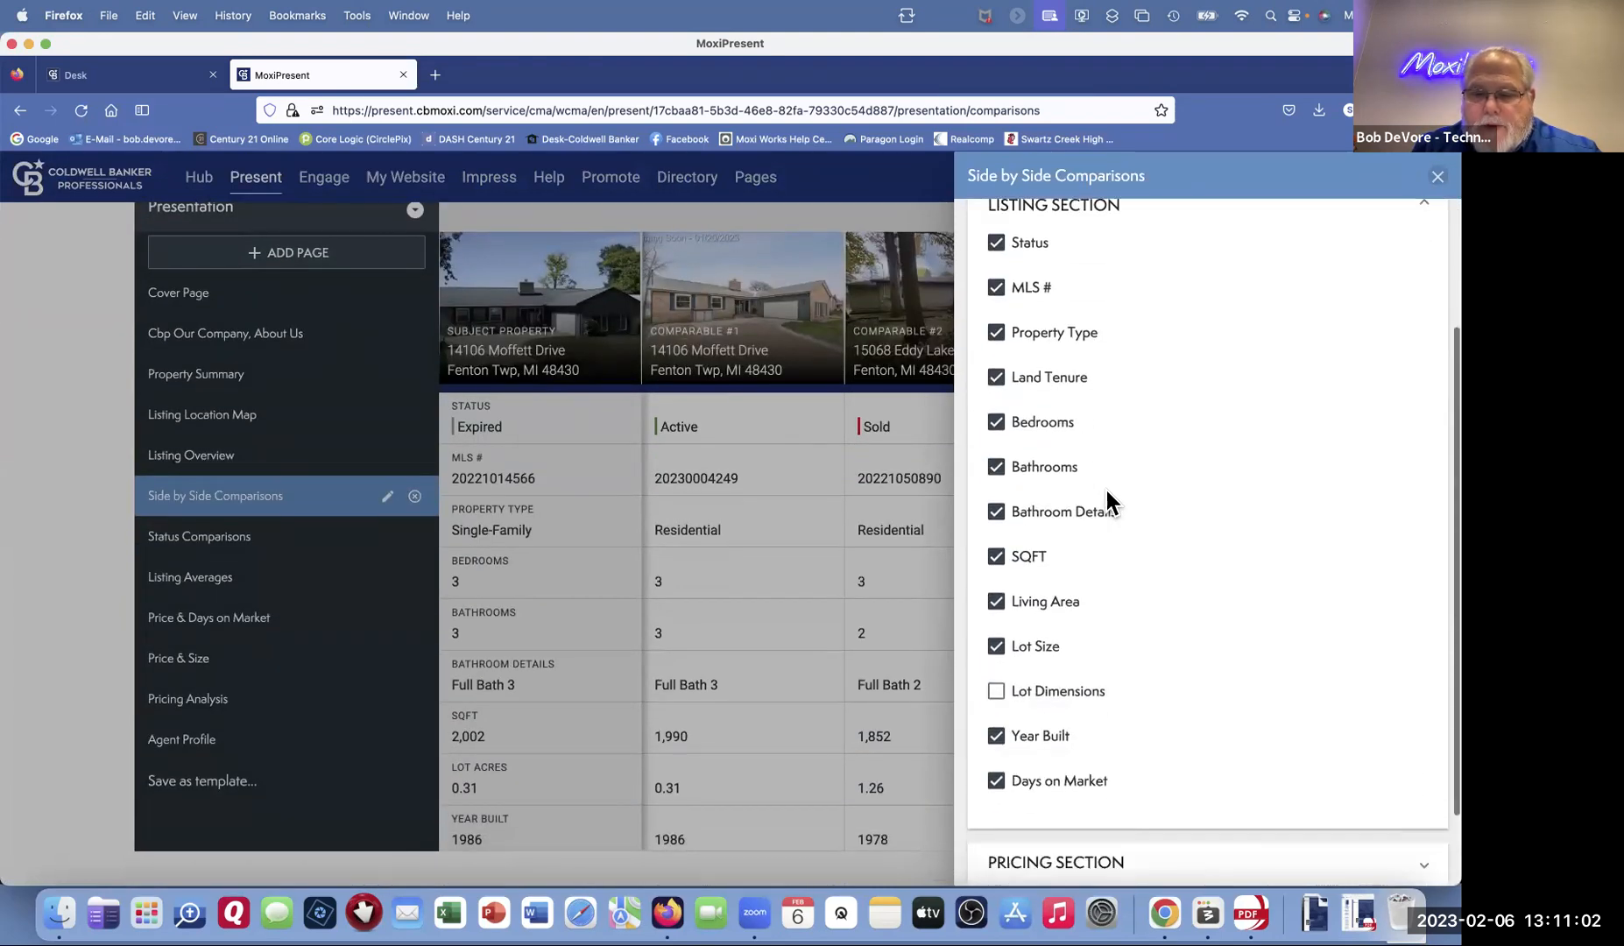
{"action": "scroll", "coordinate": [1107, 493], "scroll_direction": "down", "scroll_amount": 2}
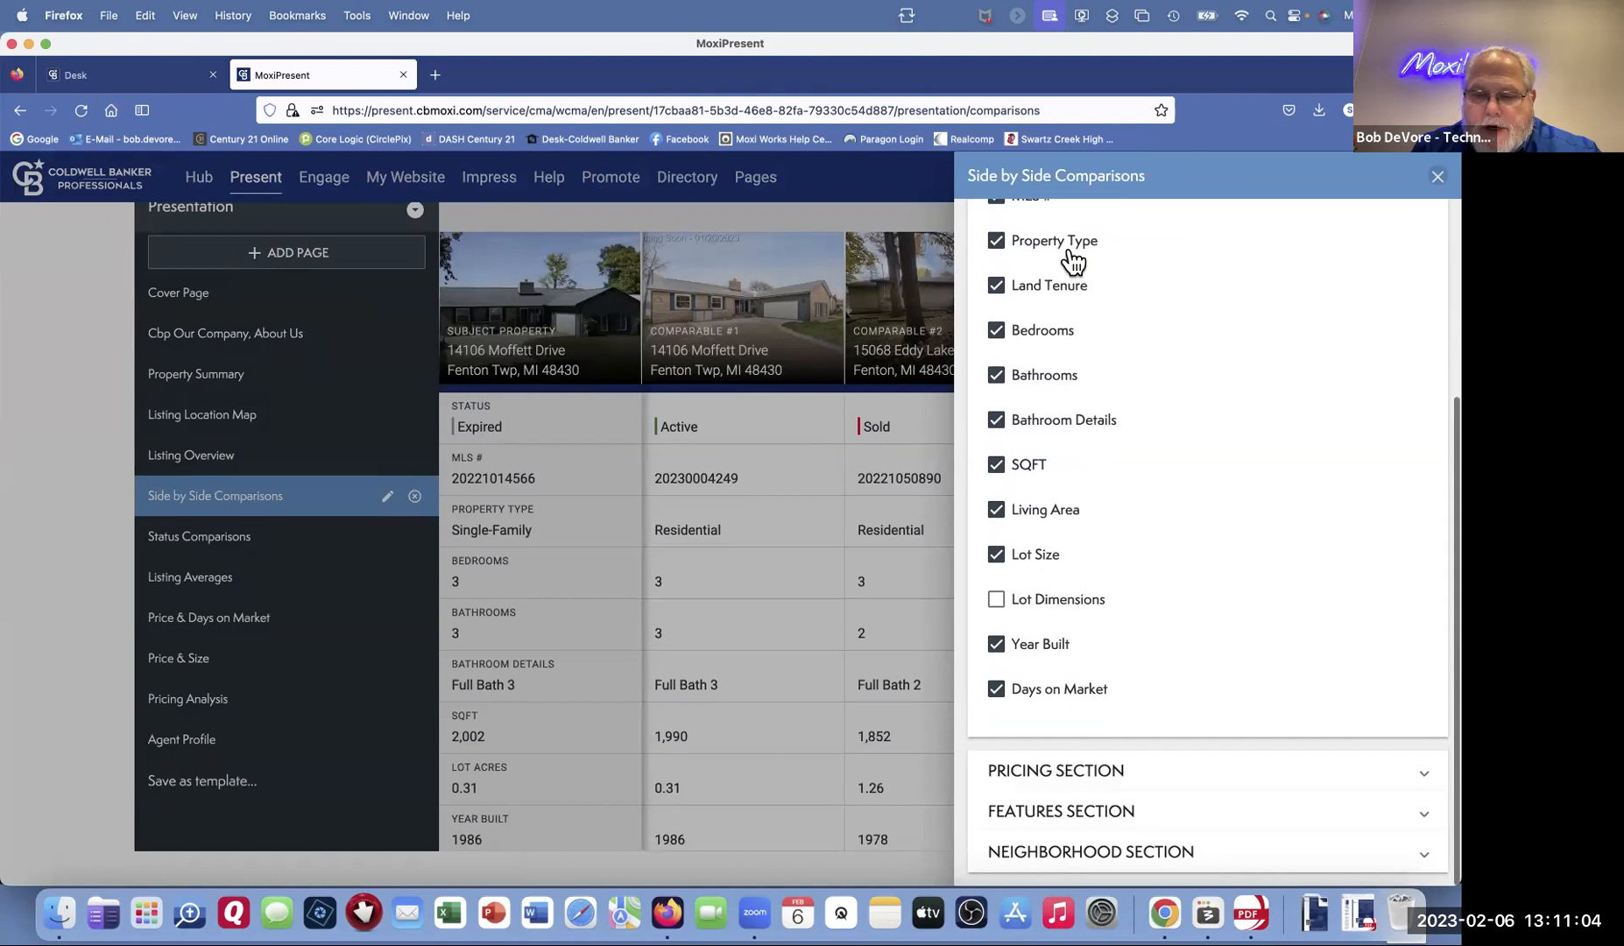
{"action": "scroll", "coordinate": [1200, 447], "scroll_direction": "down", "scroll_amount": 2}
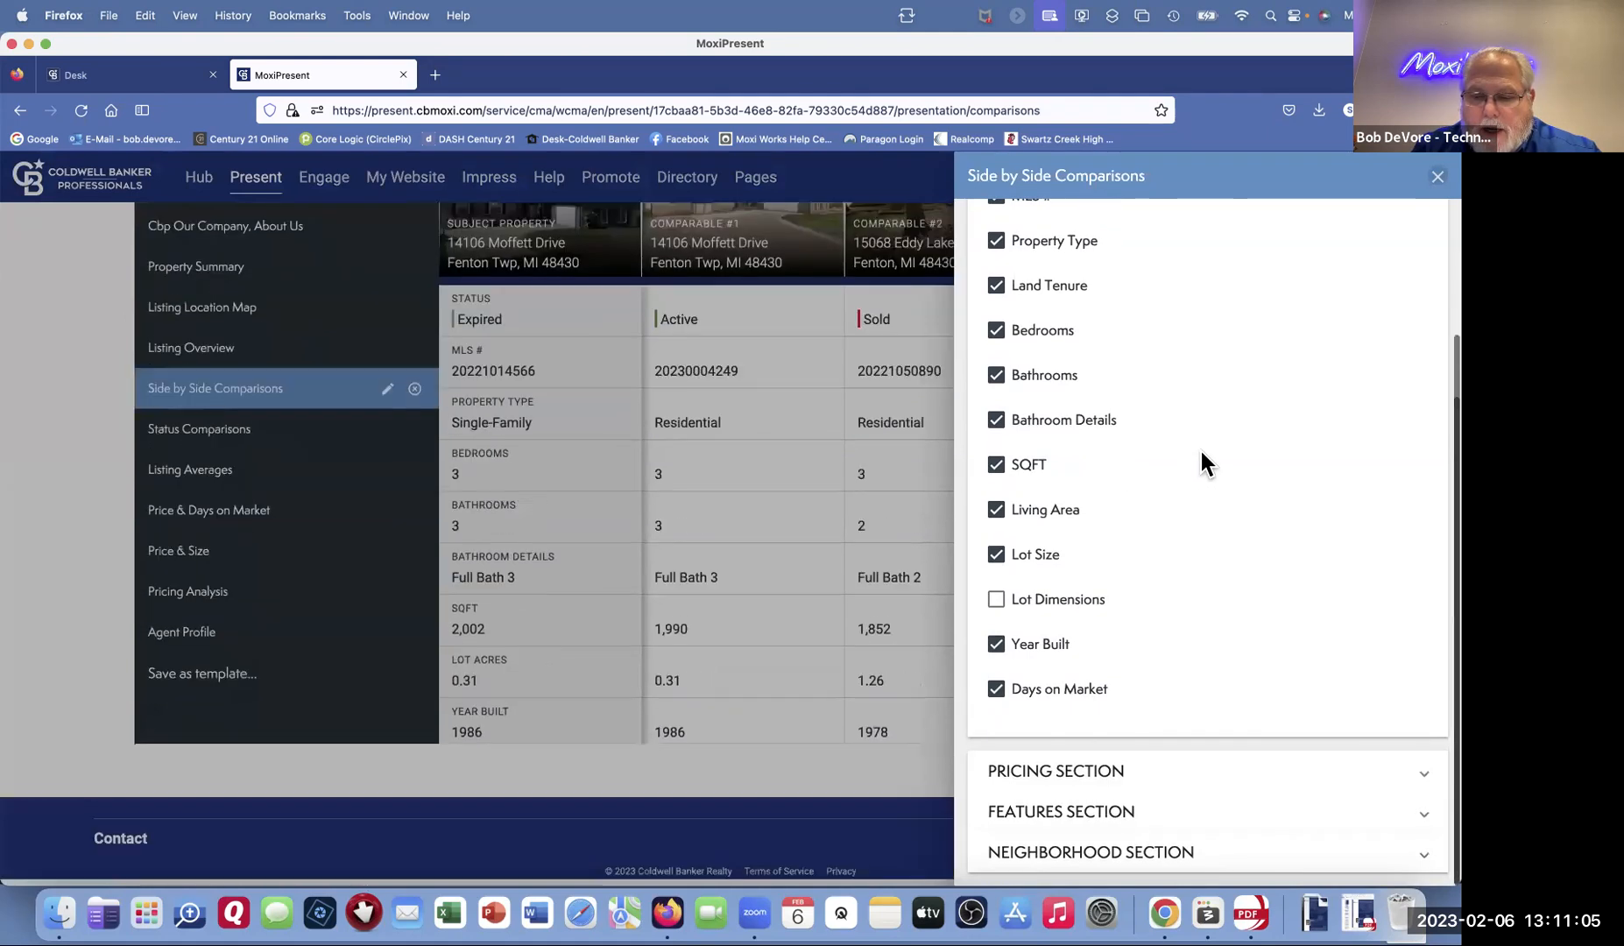
Step: Review the Pricing, Features and Neighborhood sections of the Side by Side Comparisons settings and close them
{"action": "left_click", "coordinate": [1425, 784]}
{"action": "scroll", "coordinate": [1273, 629], "scroll_direction": "down", "scroll_amount": 8}
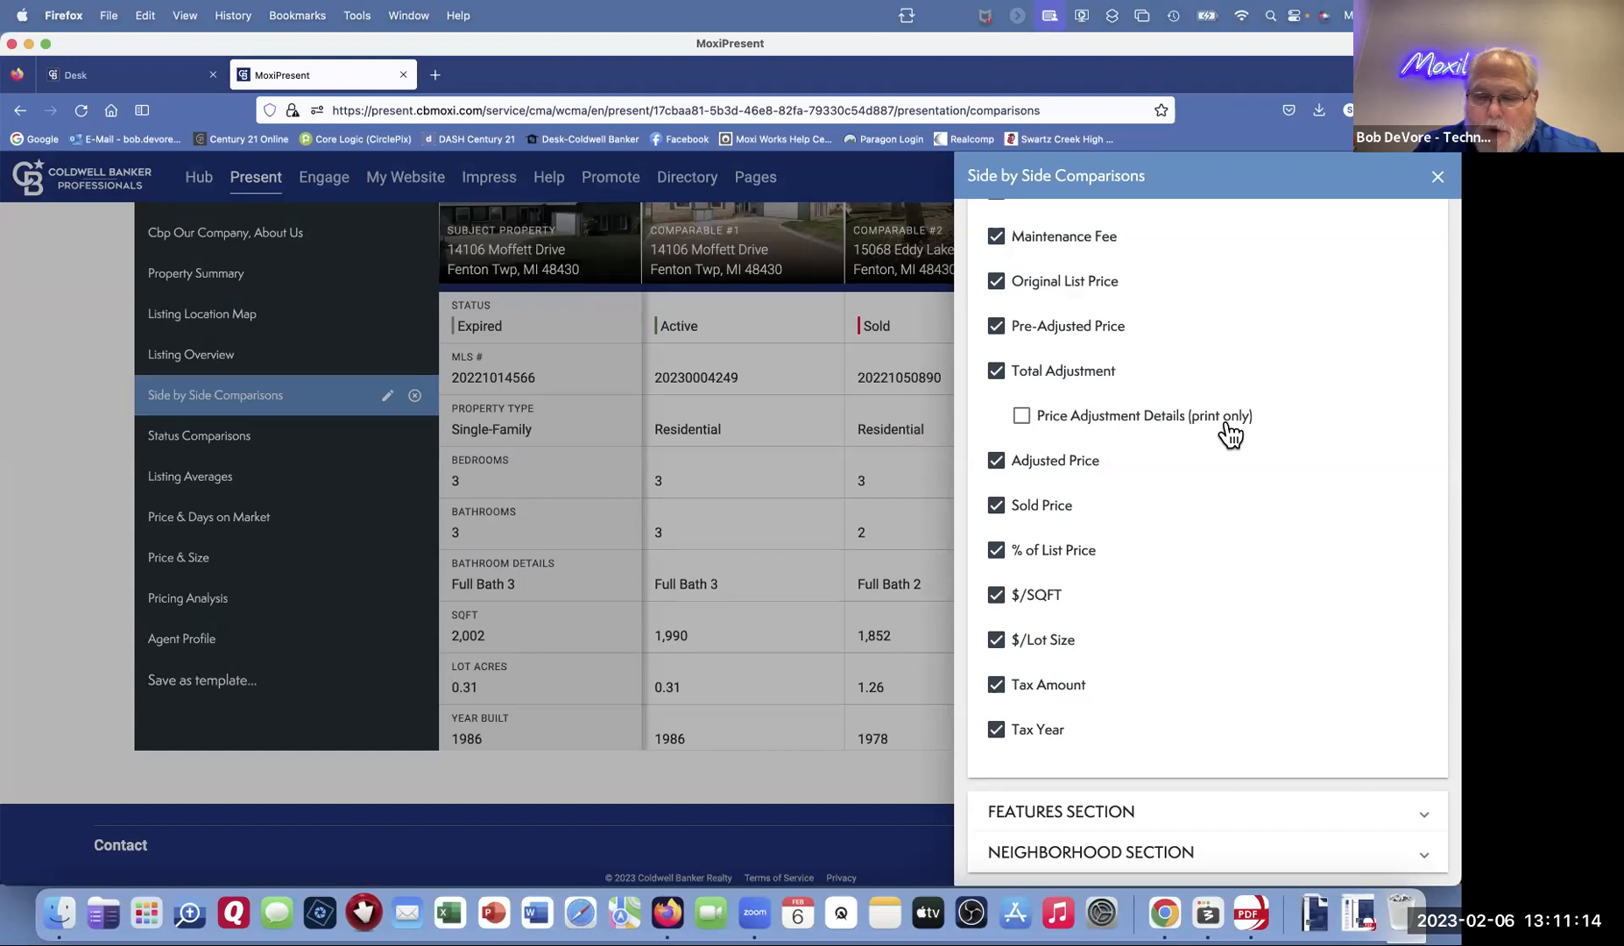
{"action": "left_click", "coordinate": [1420, 815]}
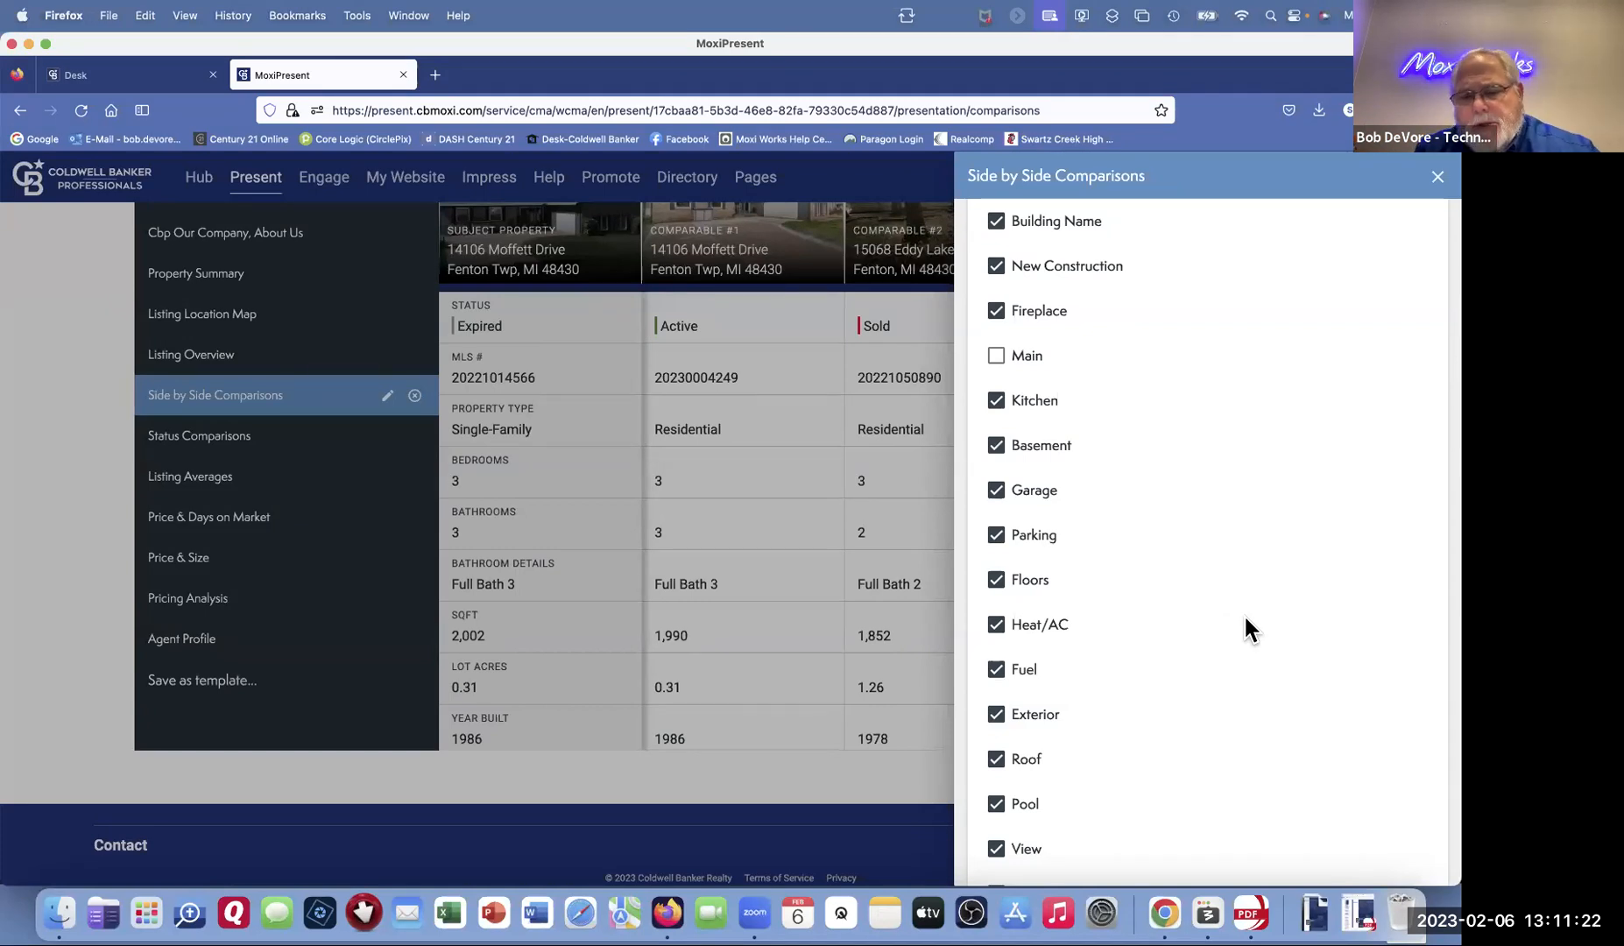
{"action": "scroll", "coordinate": [1247, 627], "scroll_direction": "down", "scroll_amount": 3}
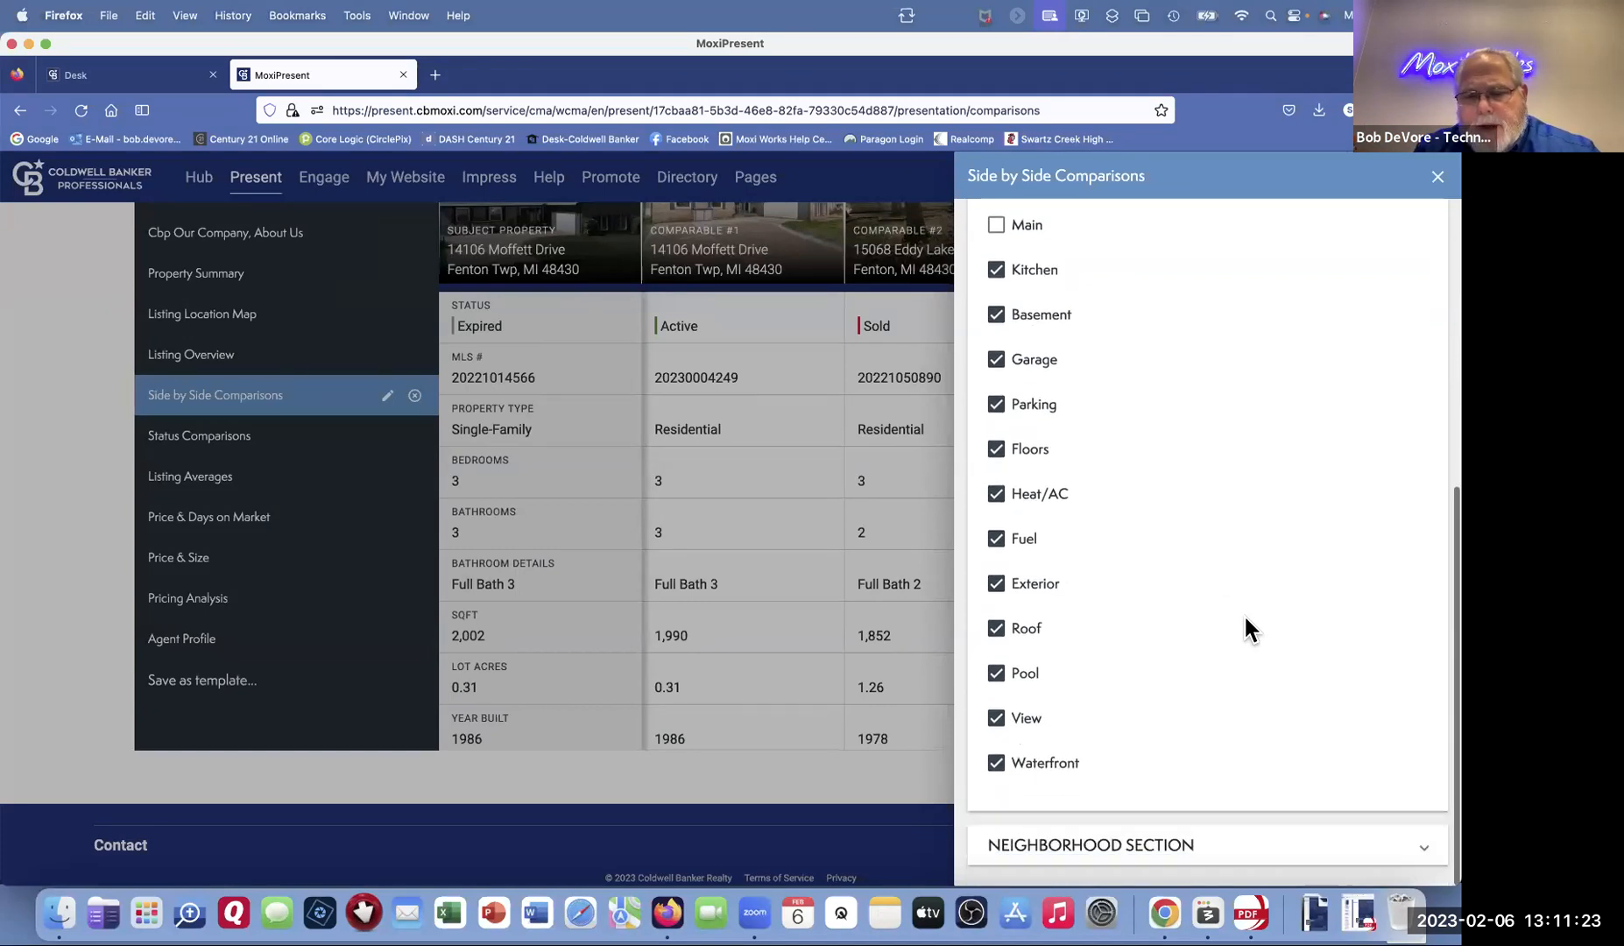
{"action": "left_click", "coordinate": [1416, 864]}
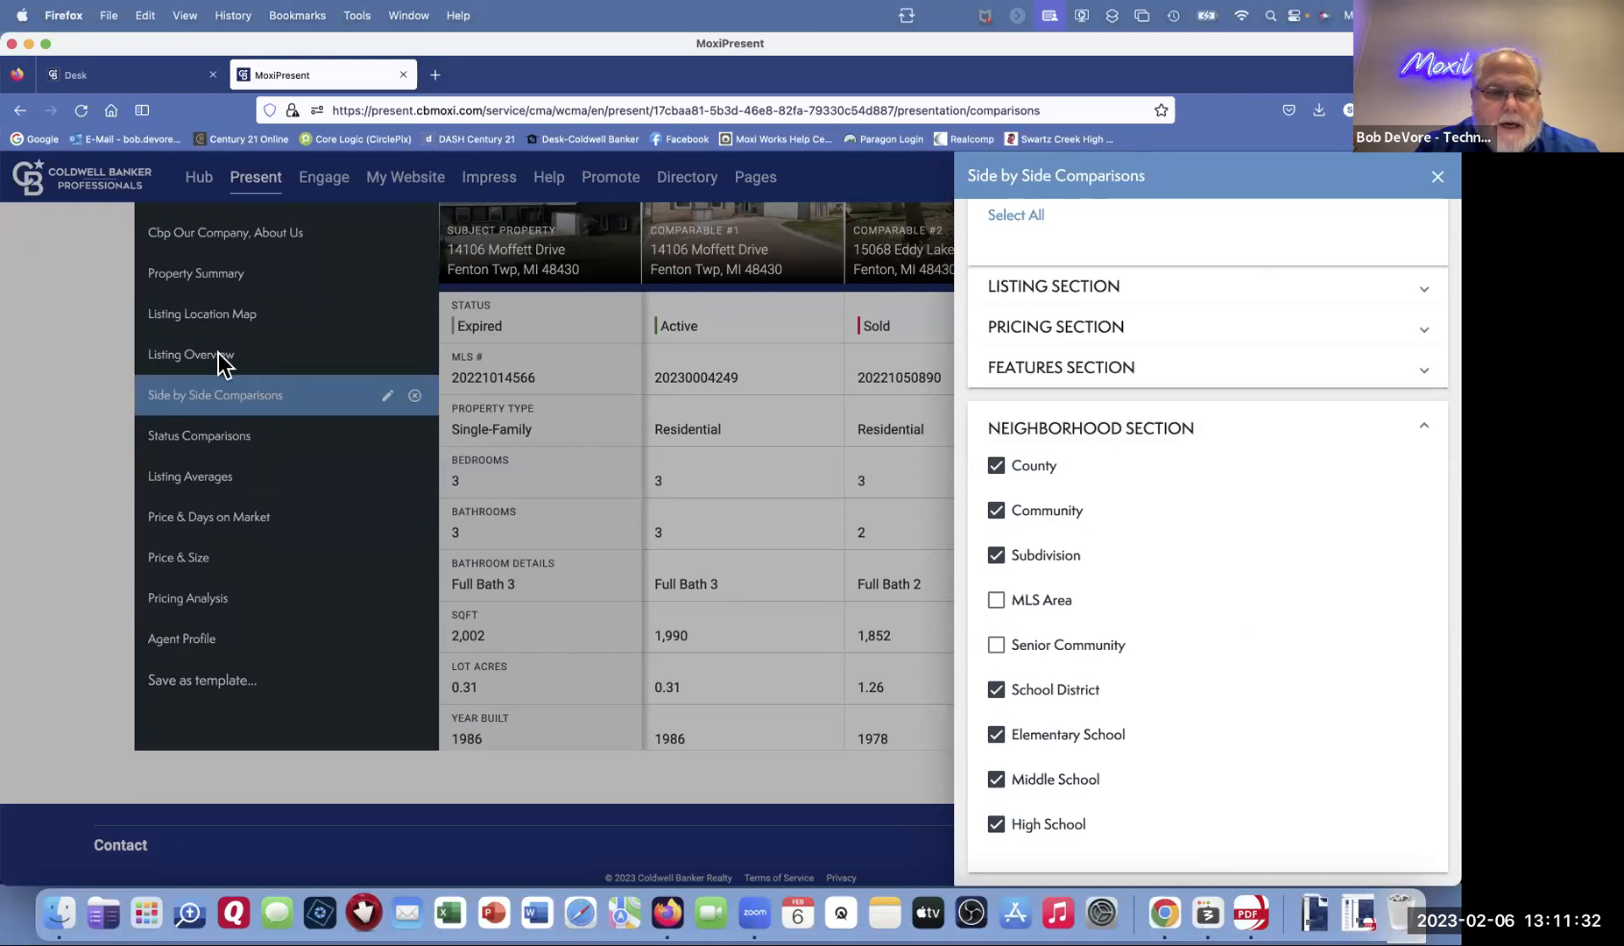
{"action": "left_click", "coordinate": [1437, 178]}
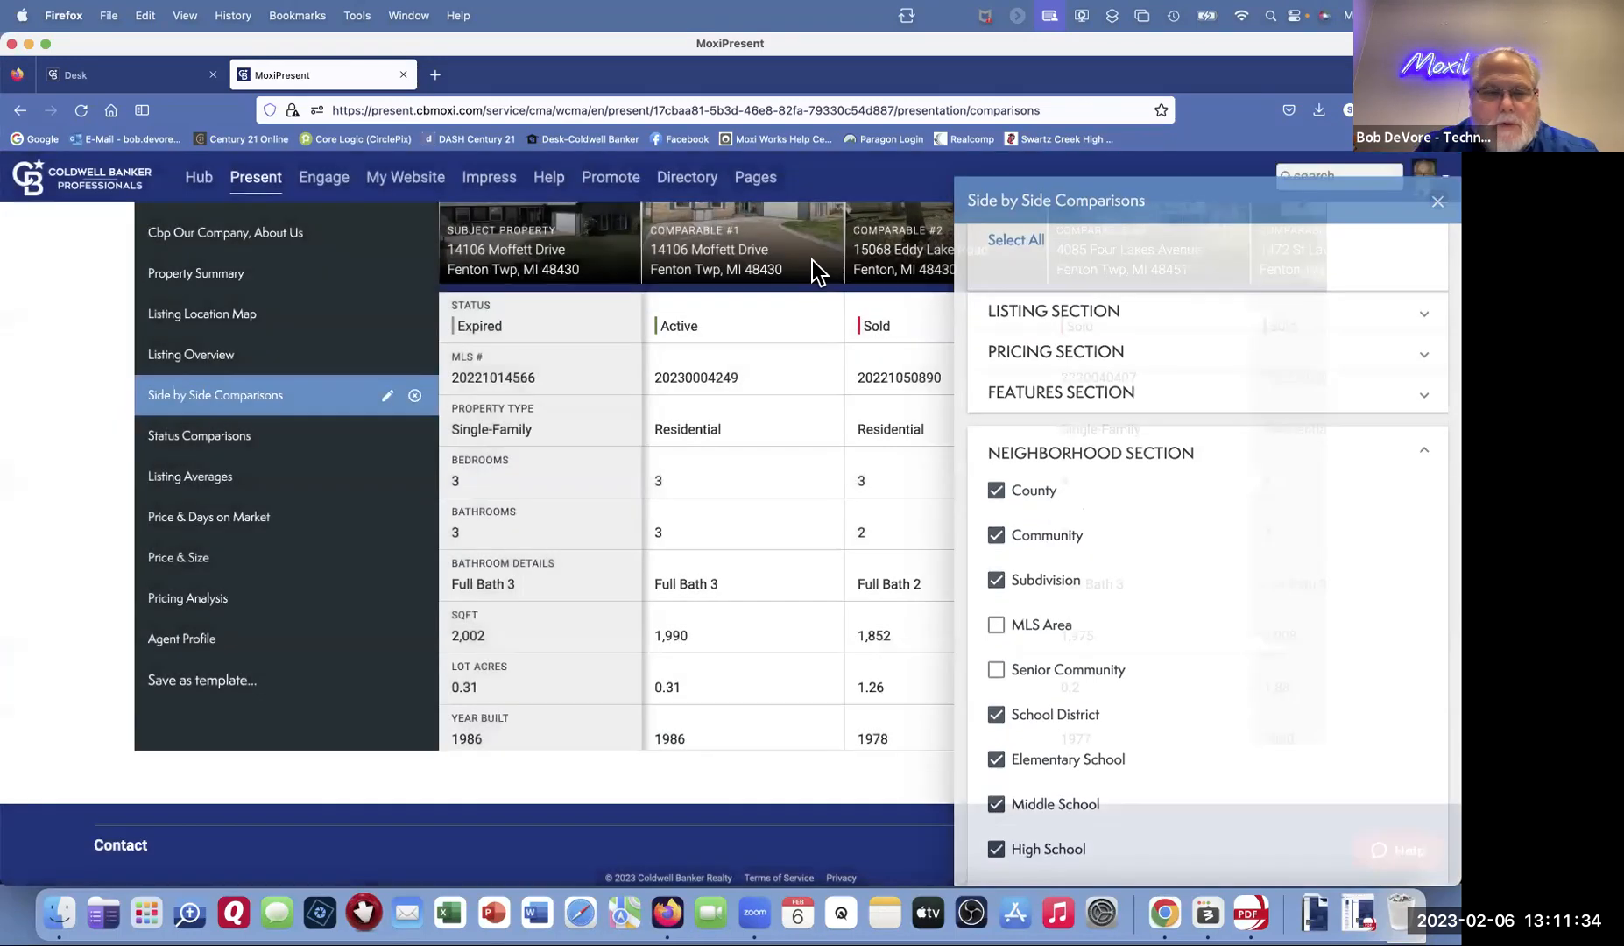
Step: Set the number of photos per listing to 12 in the Listing Overview page's PDF settings and close them
{"action": "left_click", "coordinate": [221, 394]}
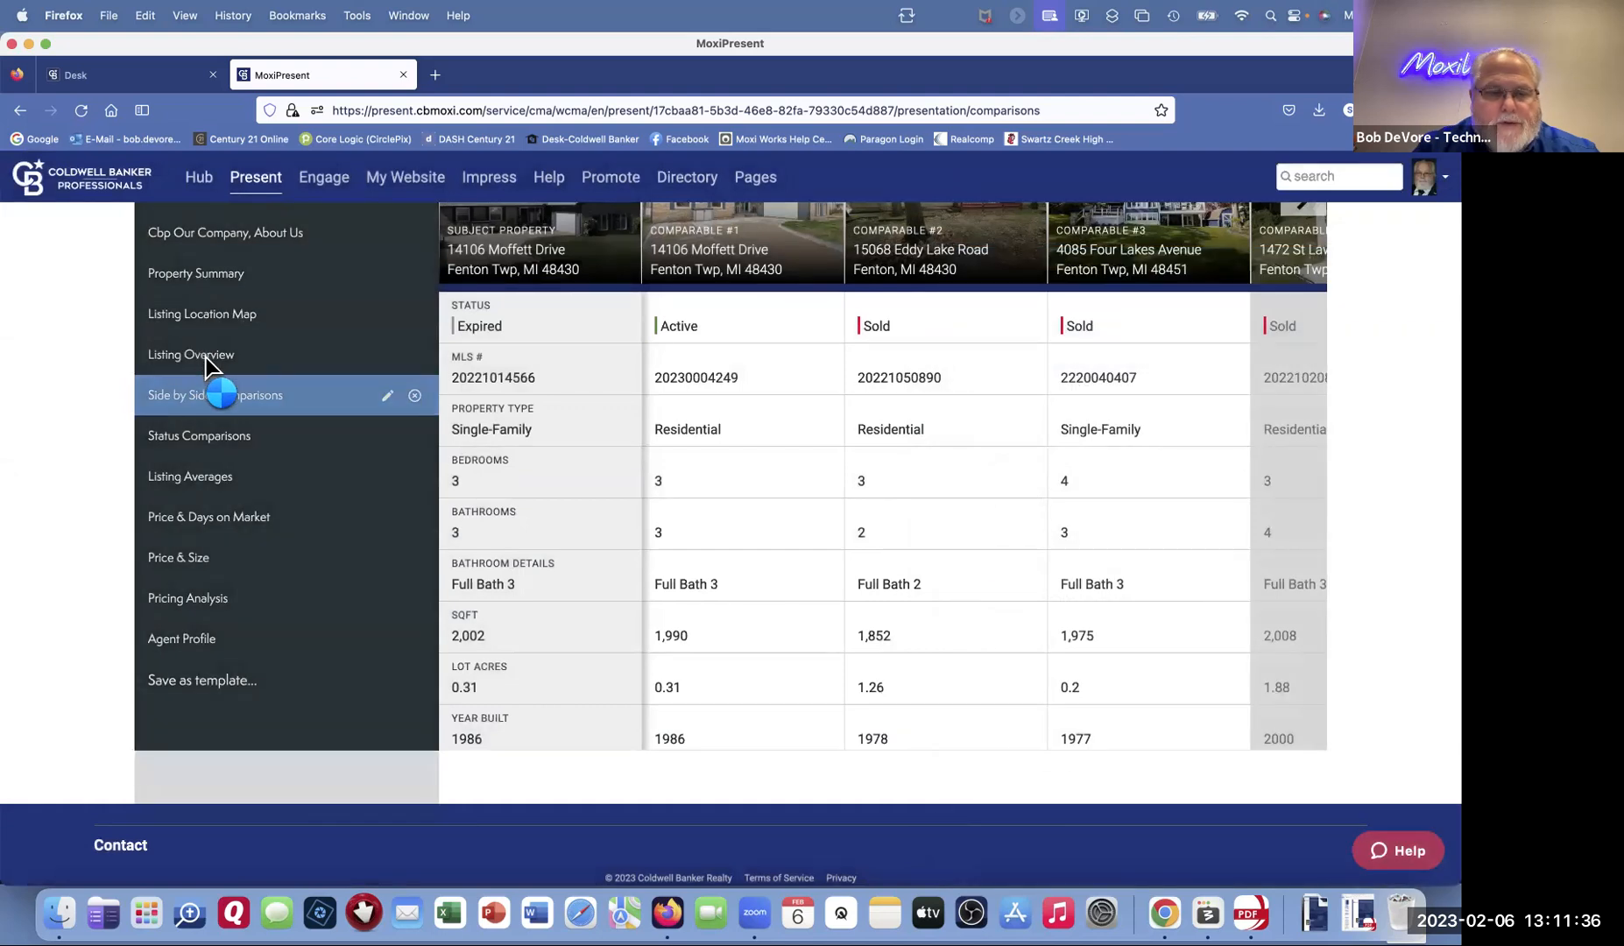
{"action": "mouse_move", "coordinate": [204, 359]}
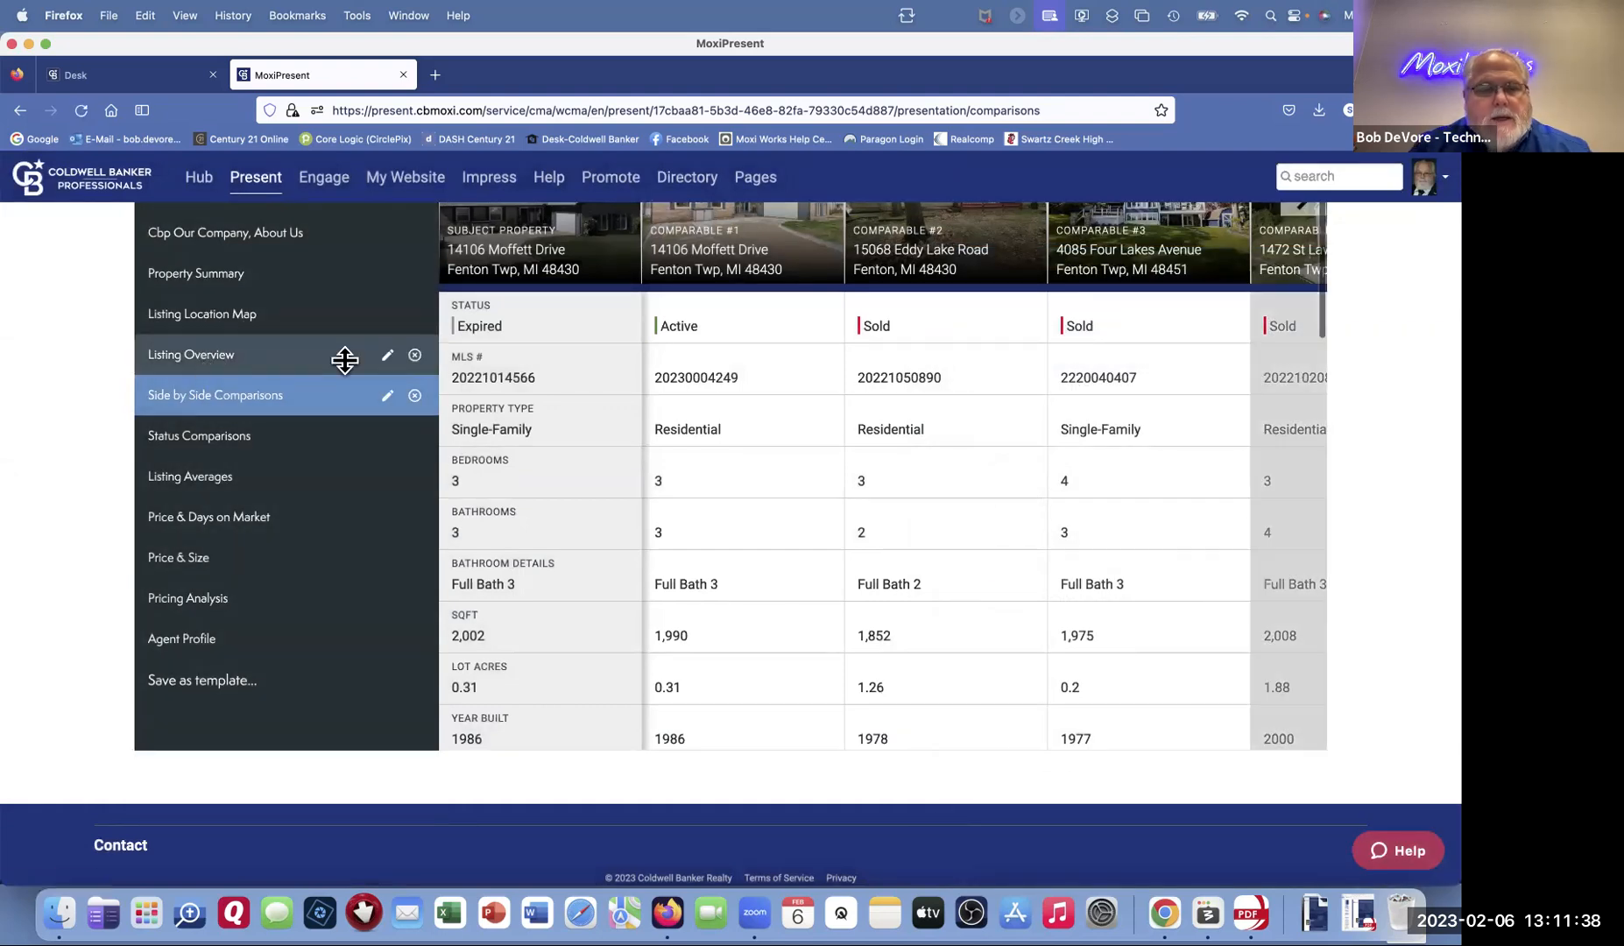
{"action": "left_click", "coordinate": [387, 355]}
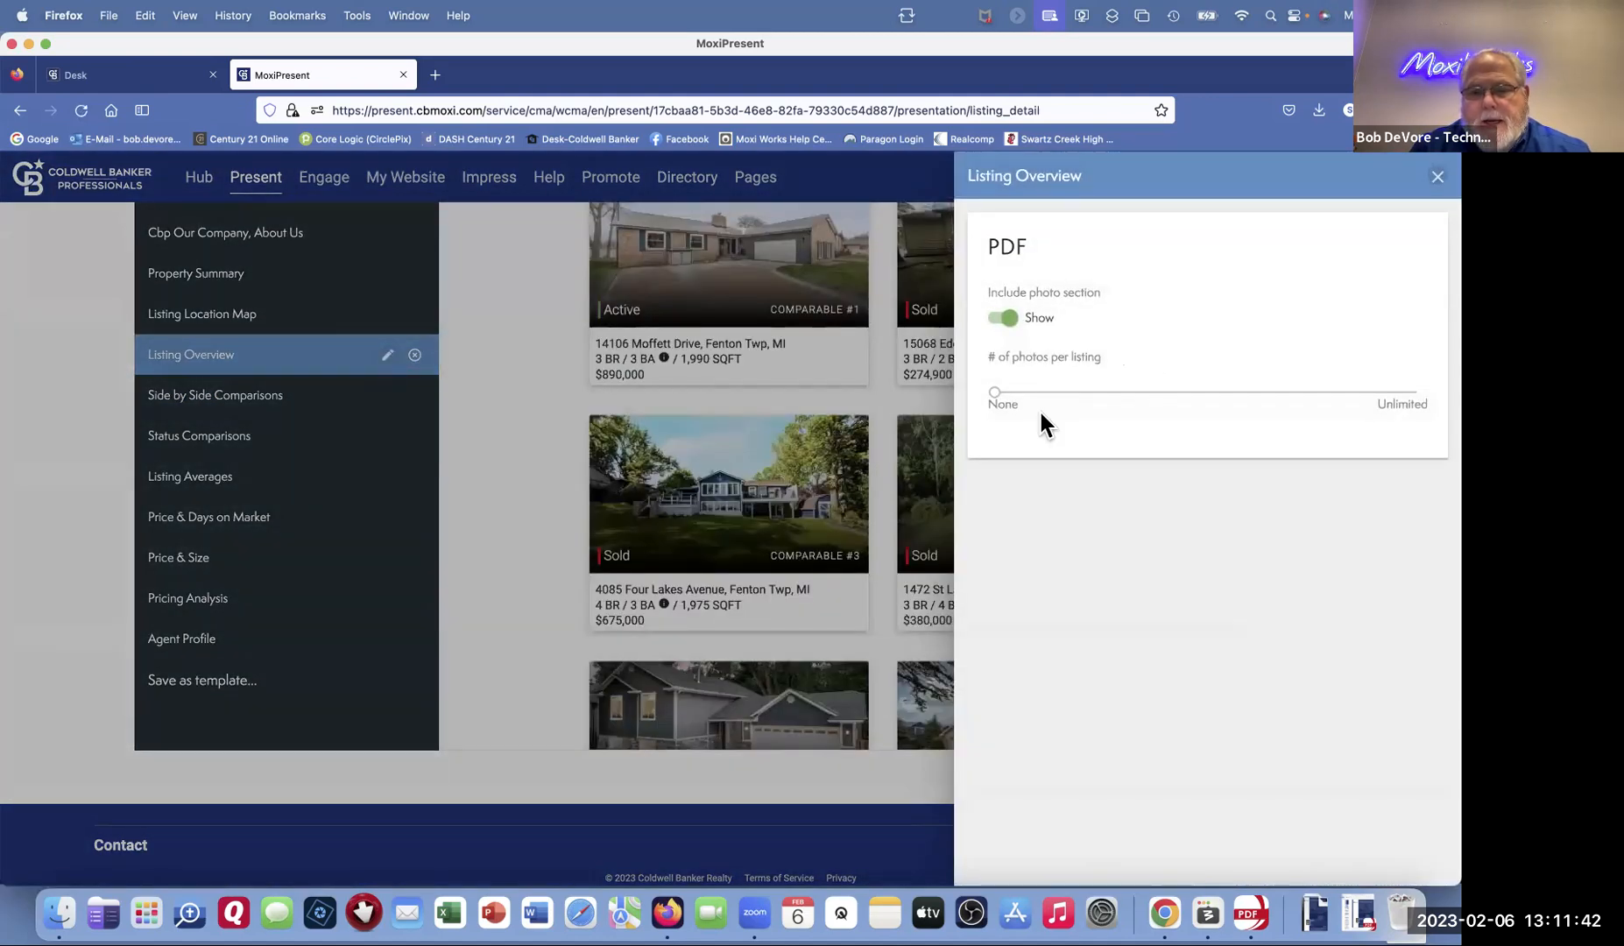
{"action": "left_click_drag", "start_coordinate": [997, 391], "coordinate": [1144, 392]}
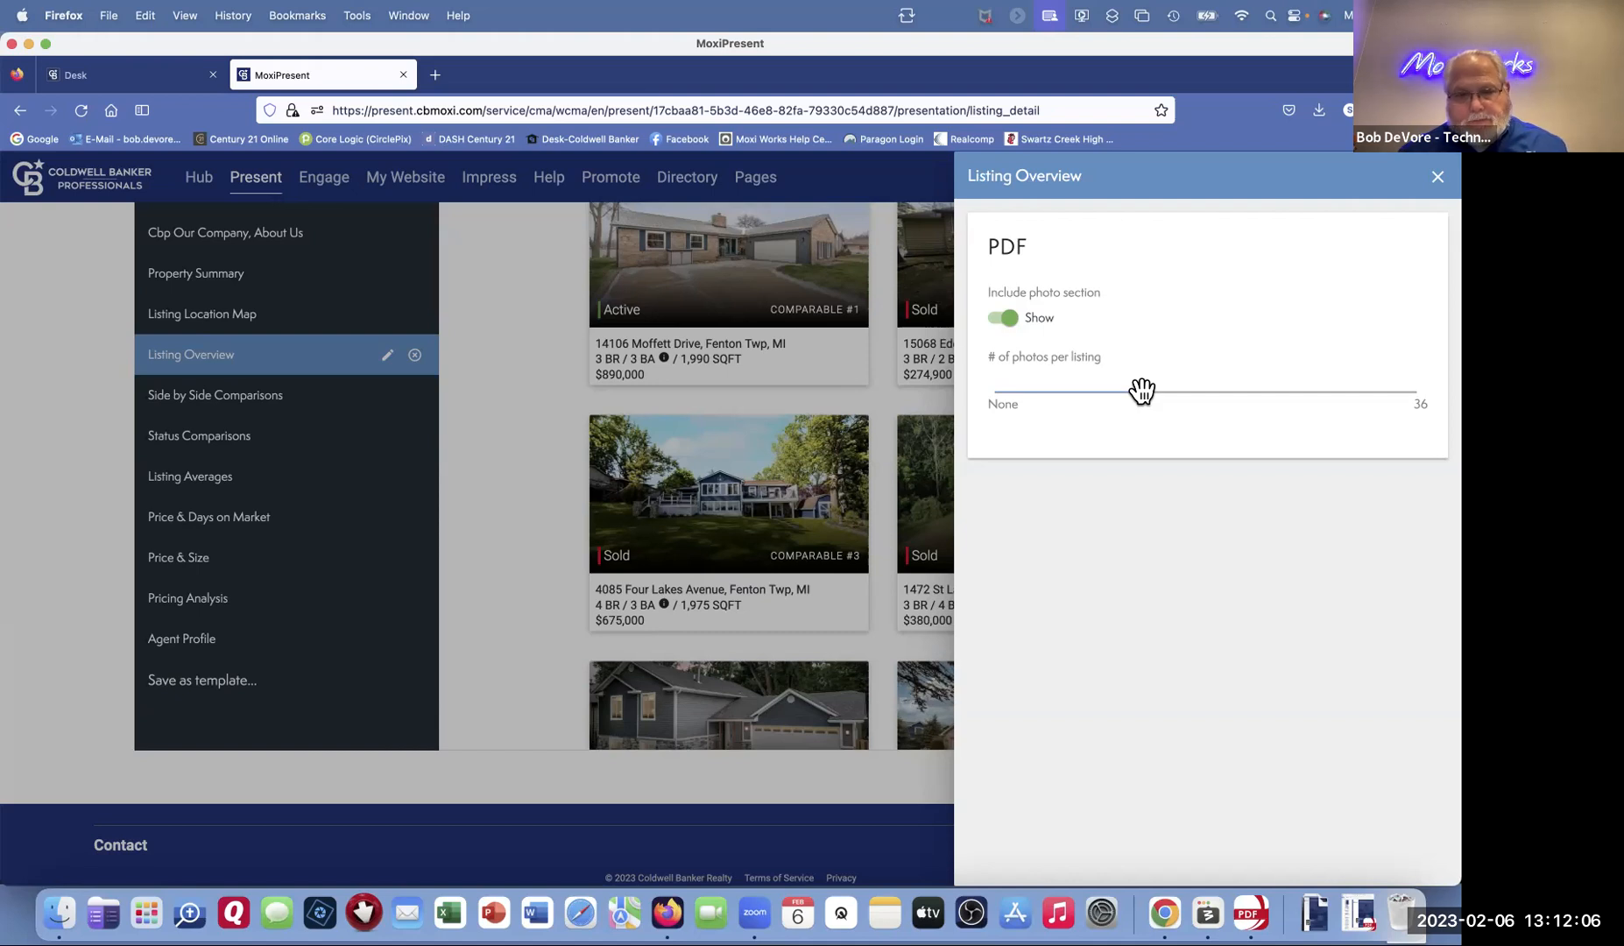
{"action": "left_click_drag", "start_coordinate": [1142, 390], "coordinate": [1048, 391]}
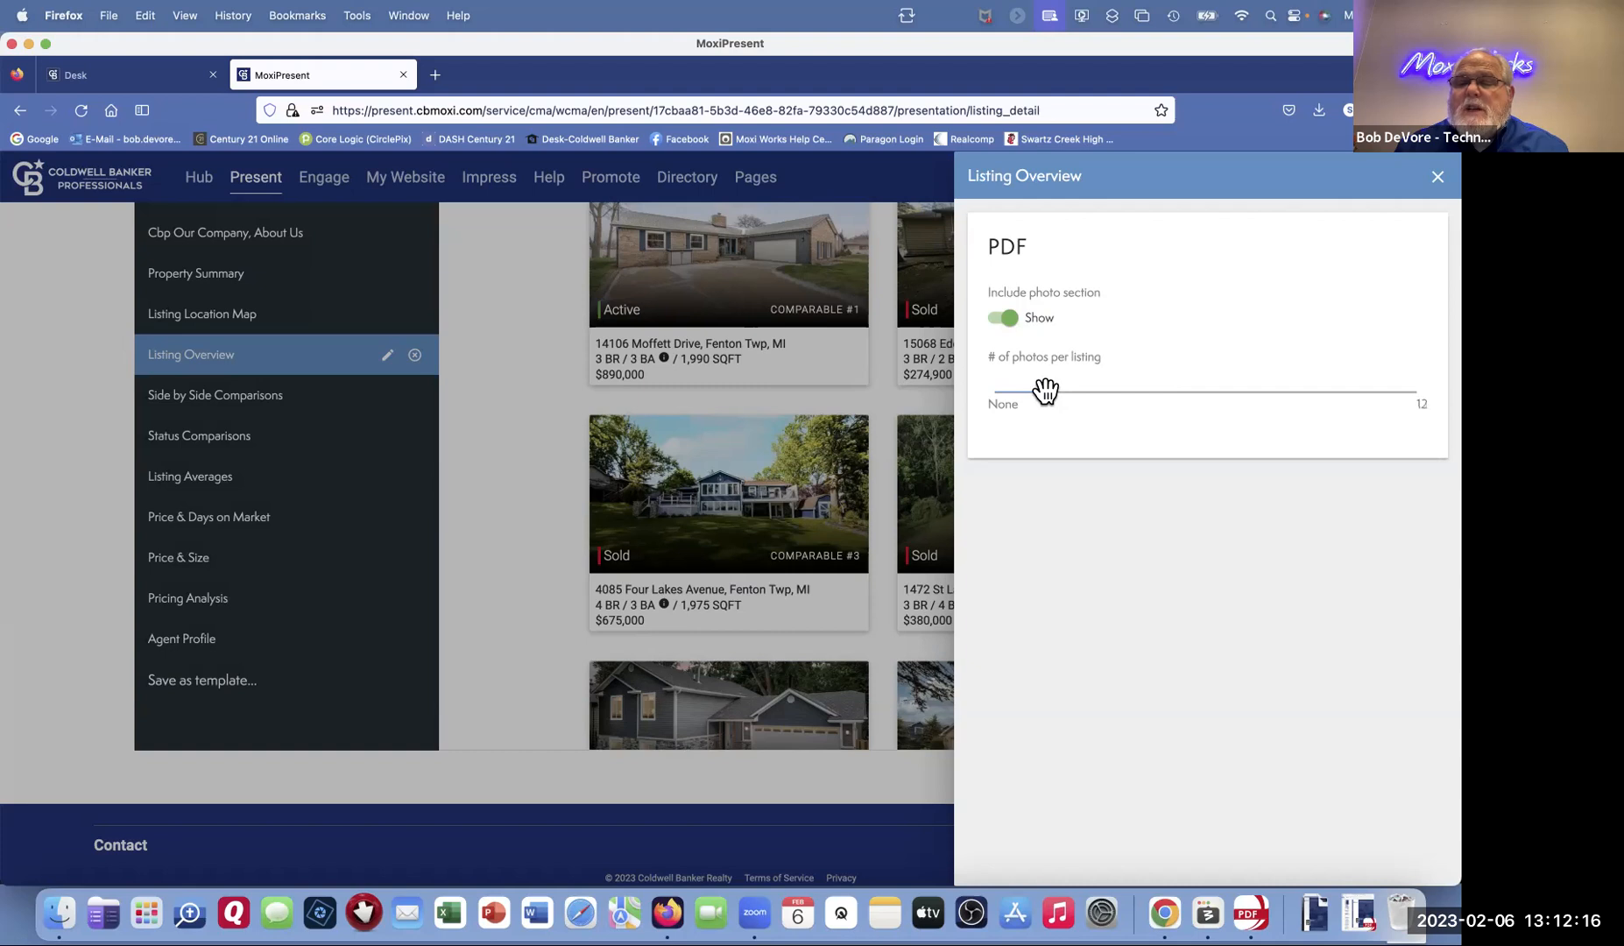
{"action": "left_click_drag", "start_coordinate": [1045, 390], "coordinate": [1045, 390]}
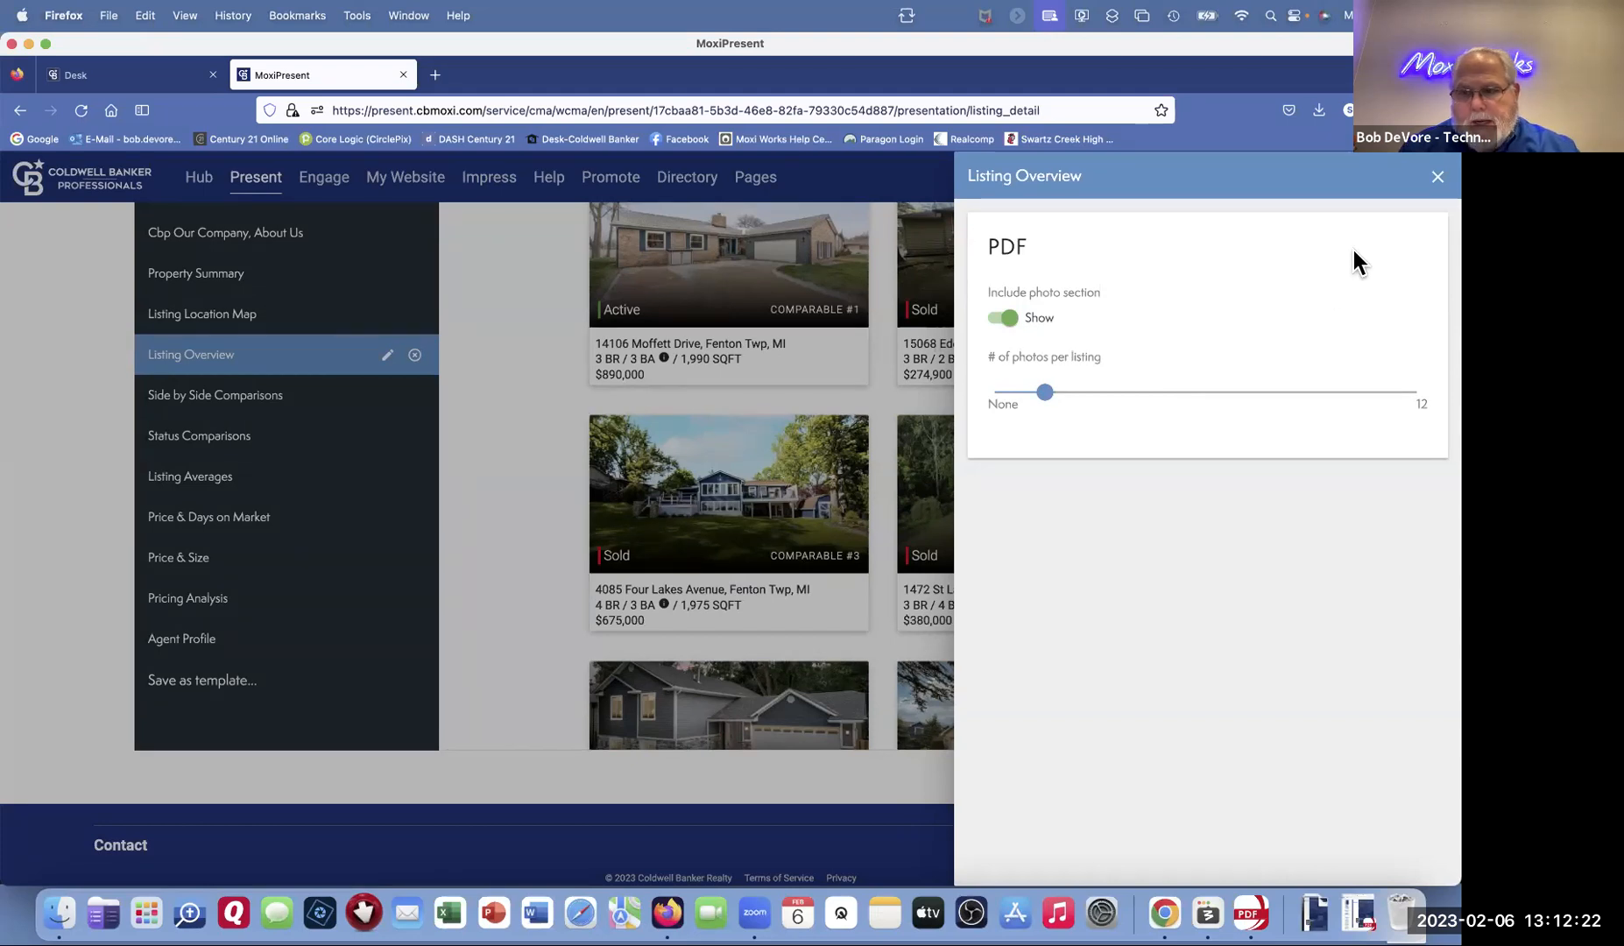
{"action": "left_click", "coordinate": [1437, 178]}
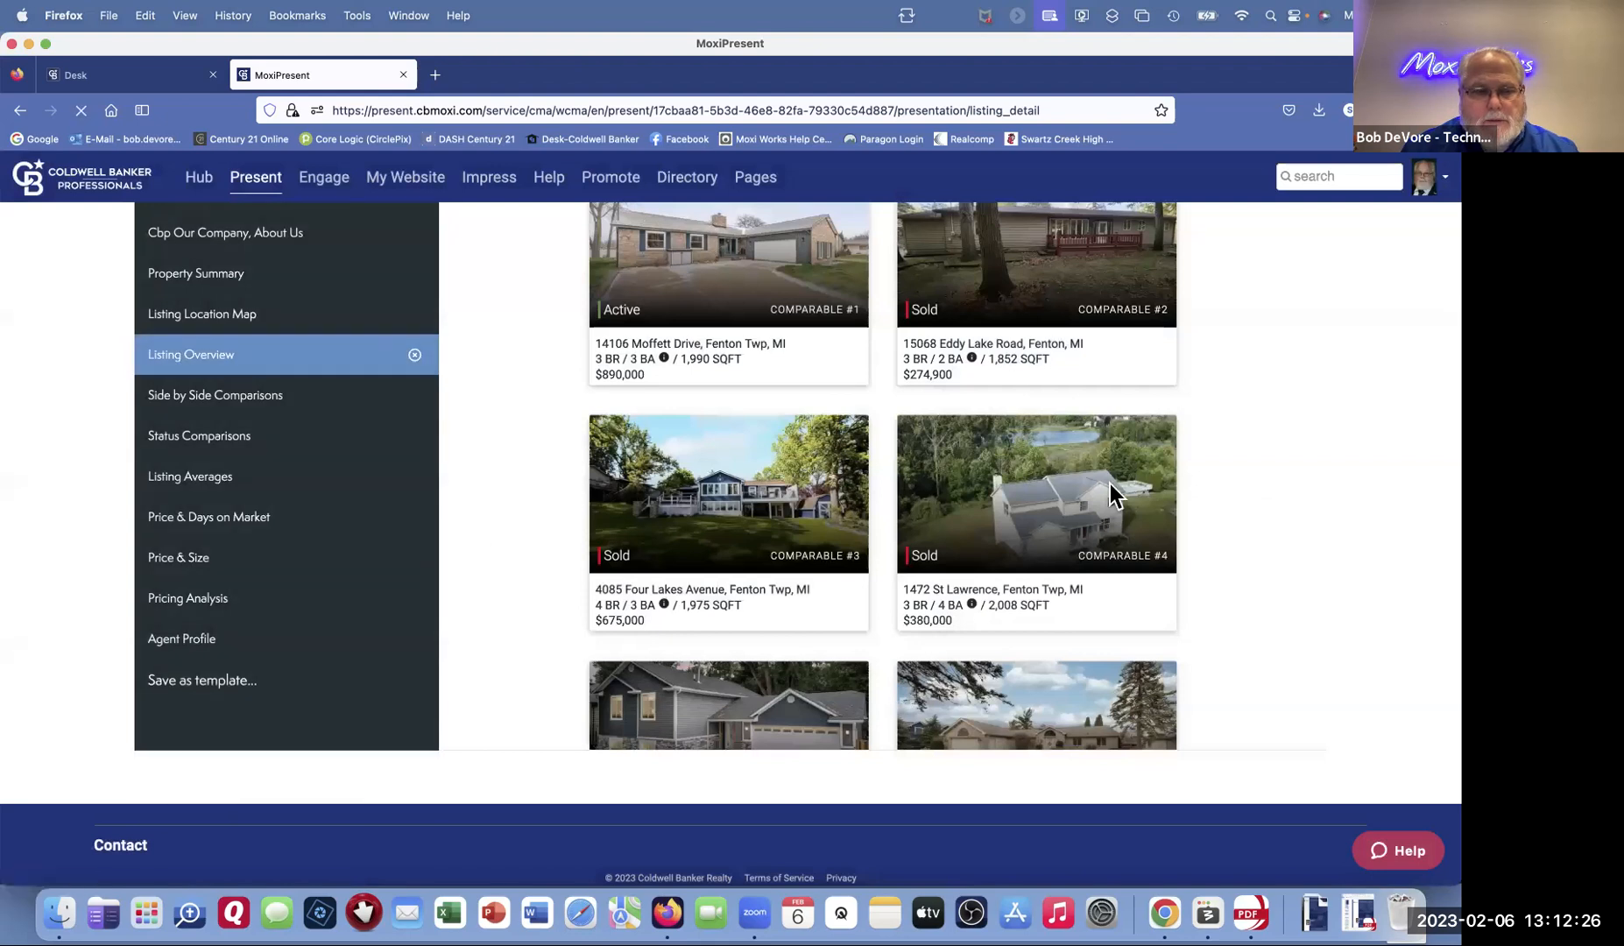
Step: View the Status Comparisons page and examine Comparable #1's details and expanded photos on the Listing Location Map page
{"action": "left_click", "coordinate": [217, 436]}
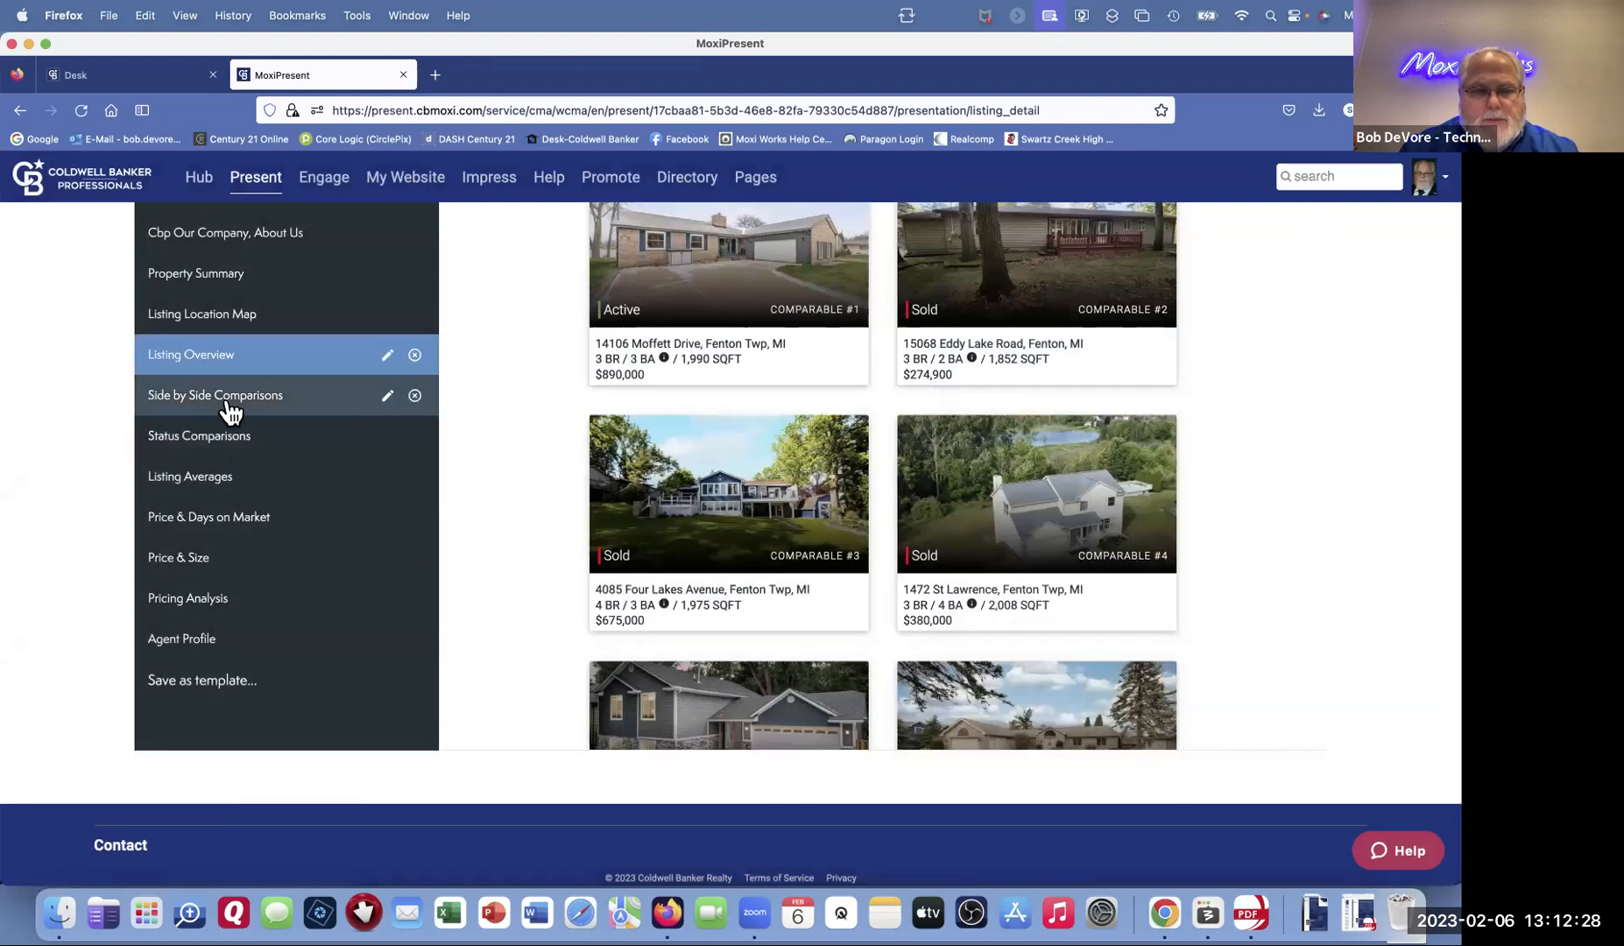
{"action": "left_click", "coordinate": [214, 446]}
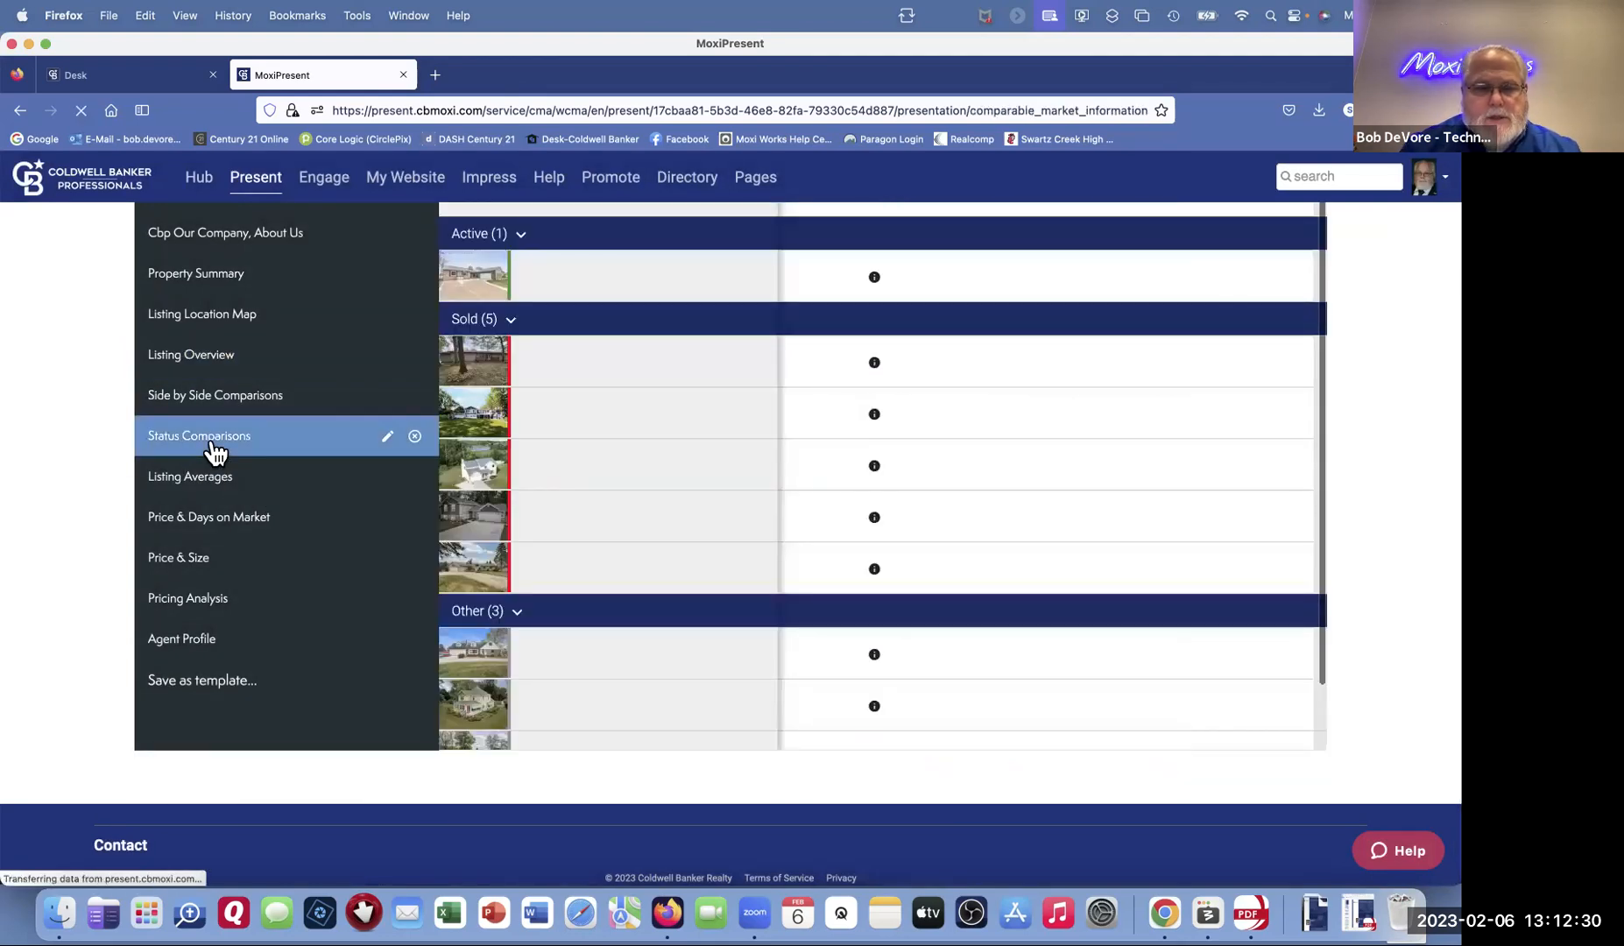
{"action": "left_click", "coordinate": [213, 324]}
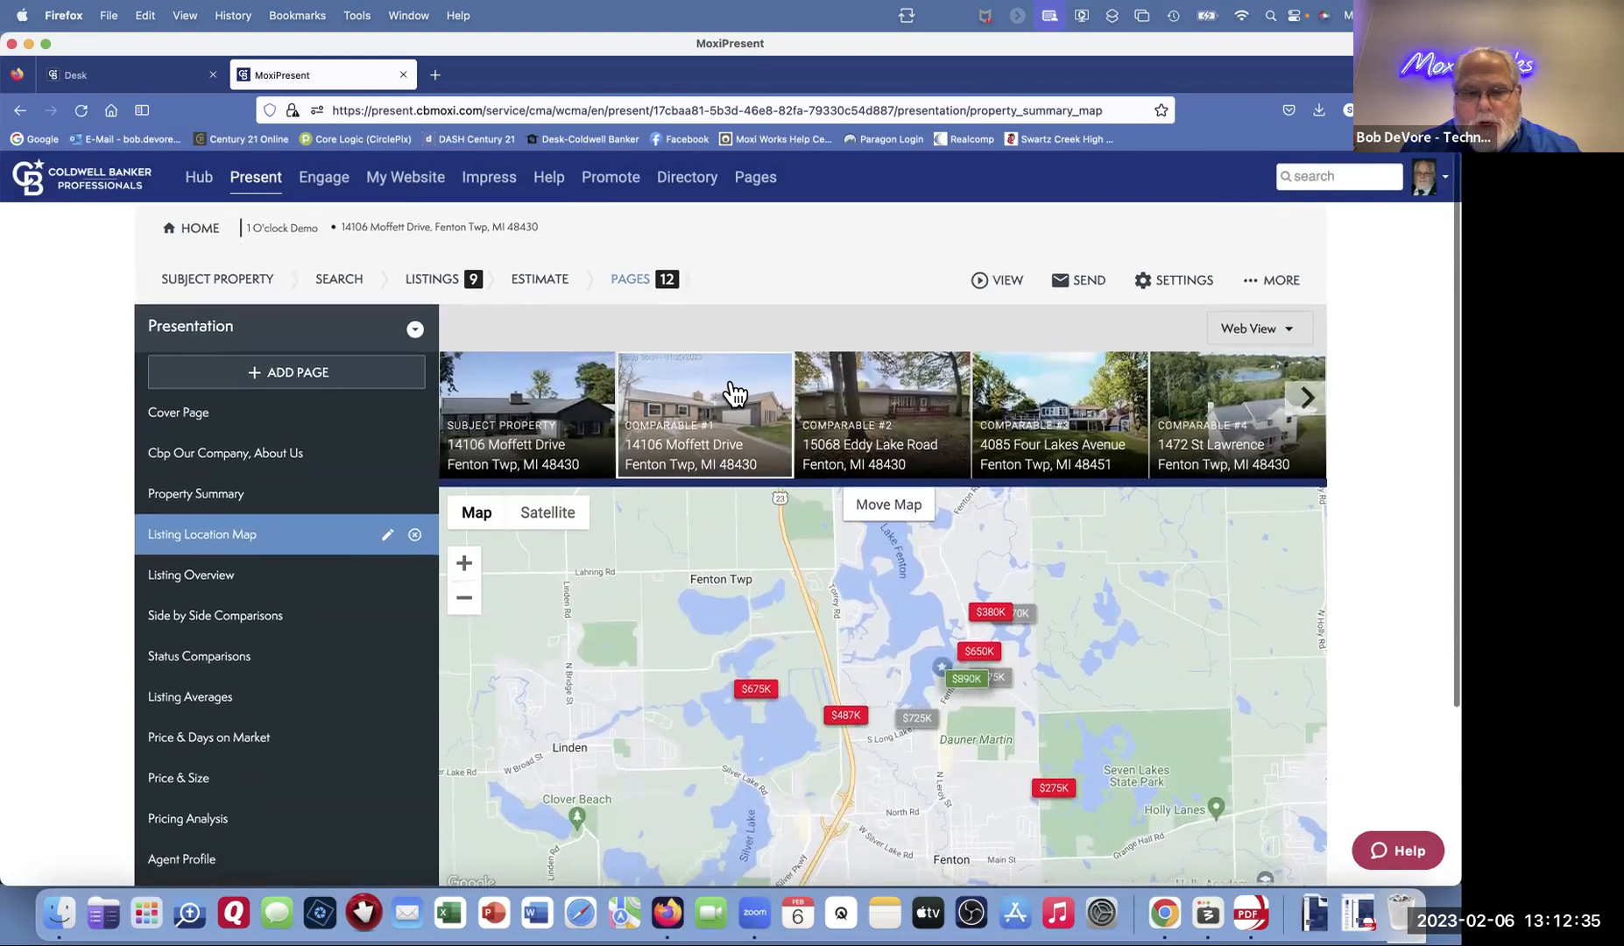
{"action": "left_click", "coordinate": [698, 424]}
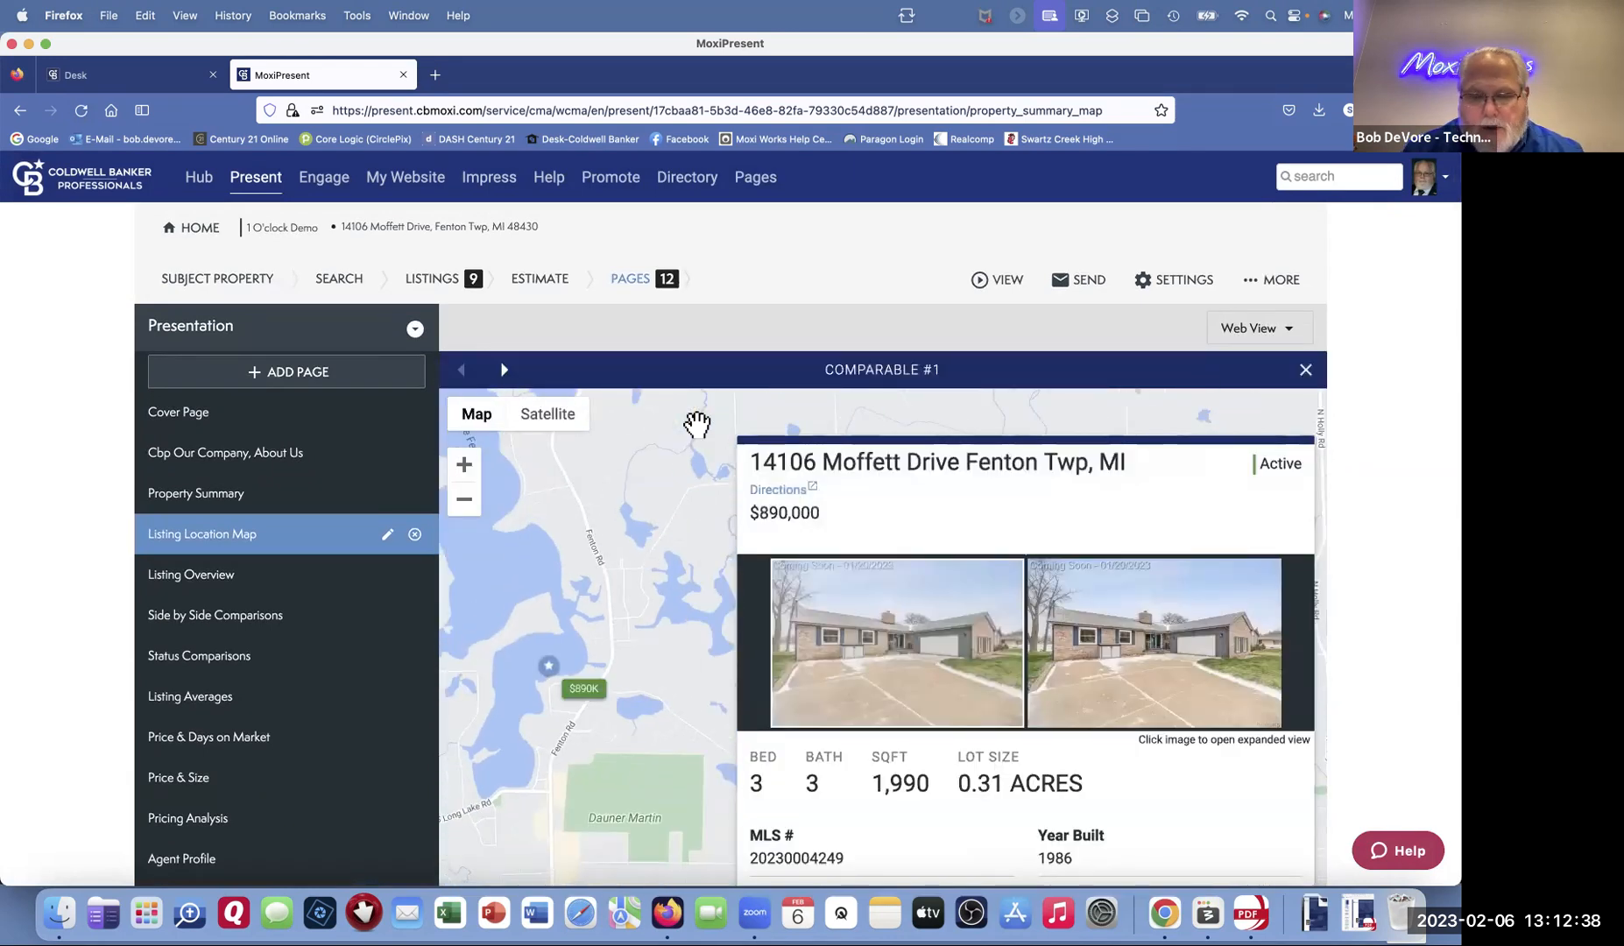
{"action": "left_click", "coordinate": [1268, 648]}
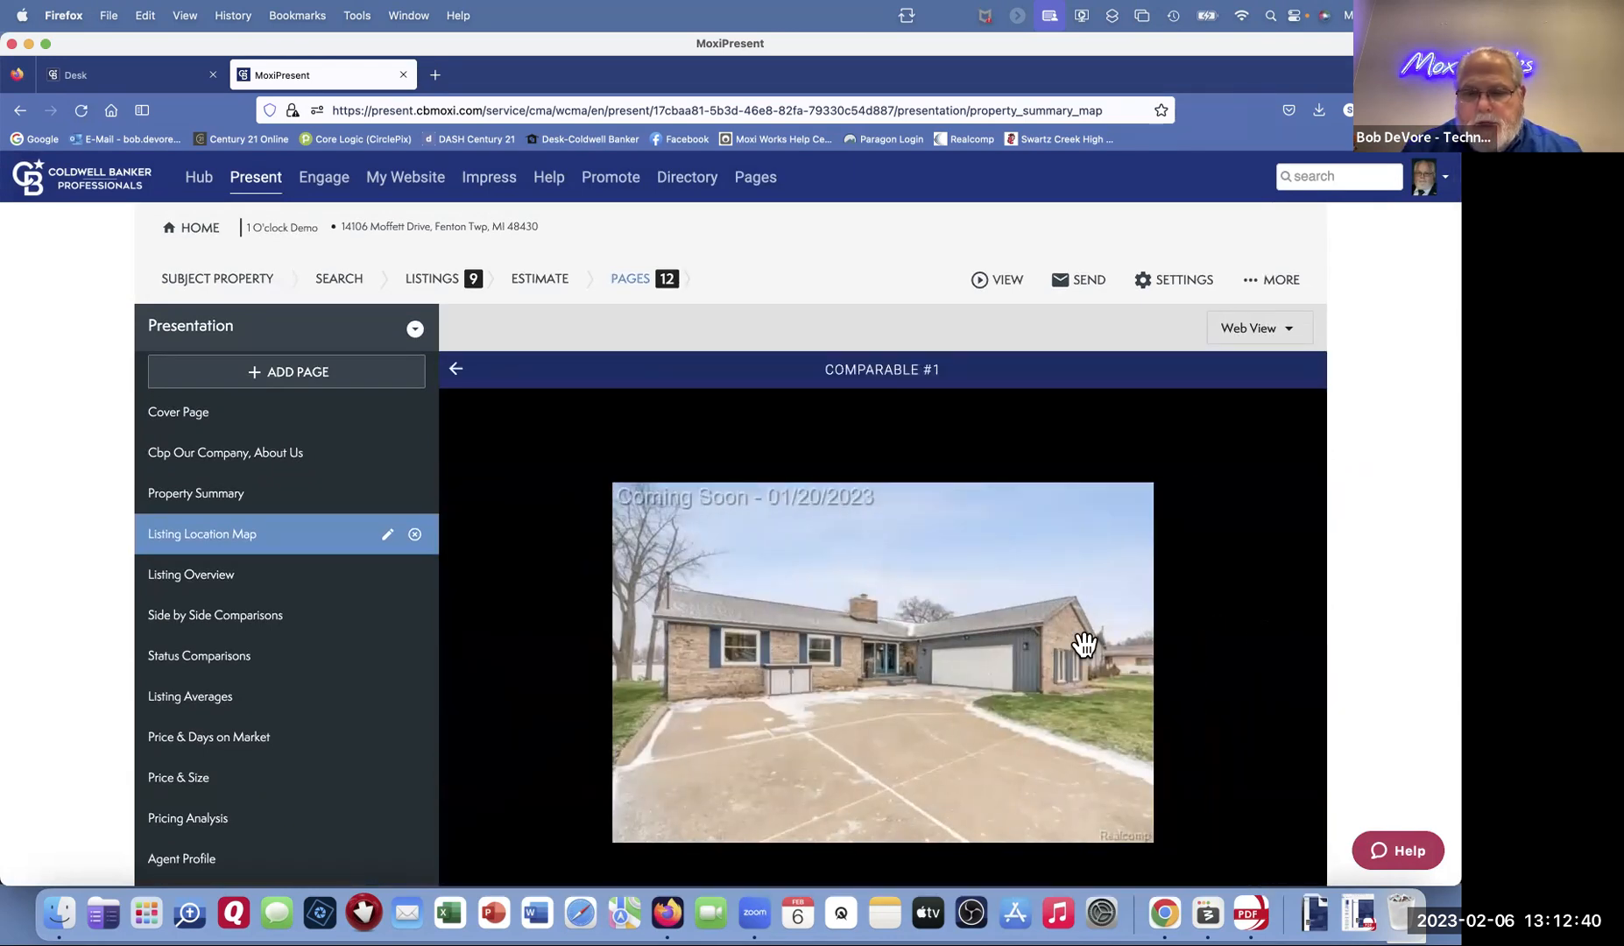
{"action": "scroll", "coordinate": [1214, 629], "scroll_direction": "down", "scroll_amount": 1}
{"action": "scroll", "coordinate": [1200, 504], "scroll_direction": "down", "scroll_amount": 5}
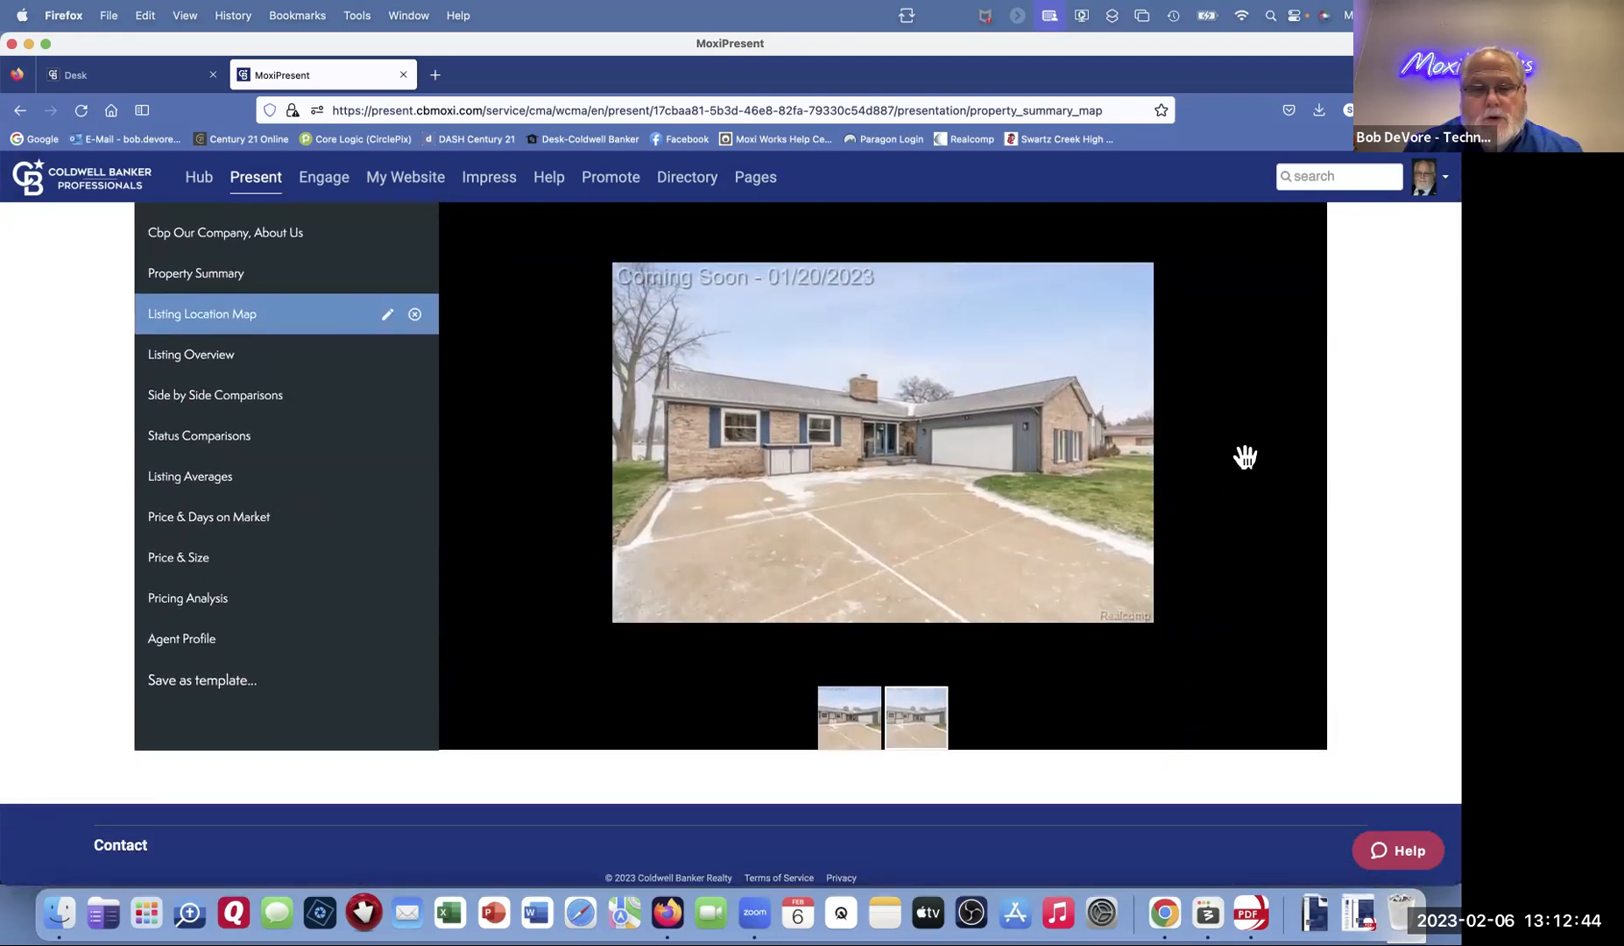
{"action": "scroll", "coordinate": [443, 456], "scroll_direction": "up", "scroll_amount": 6}
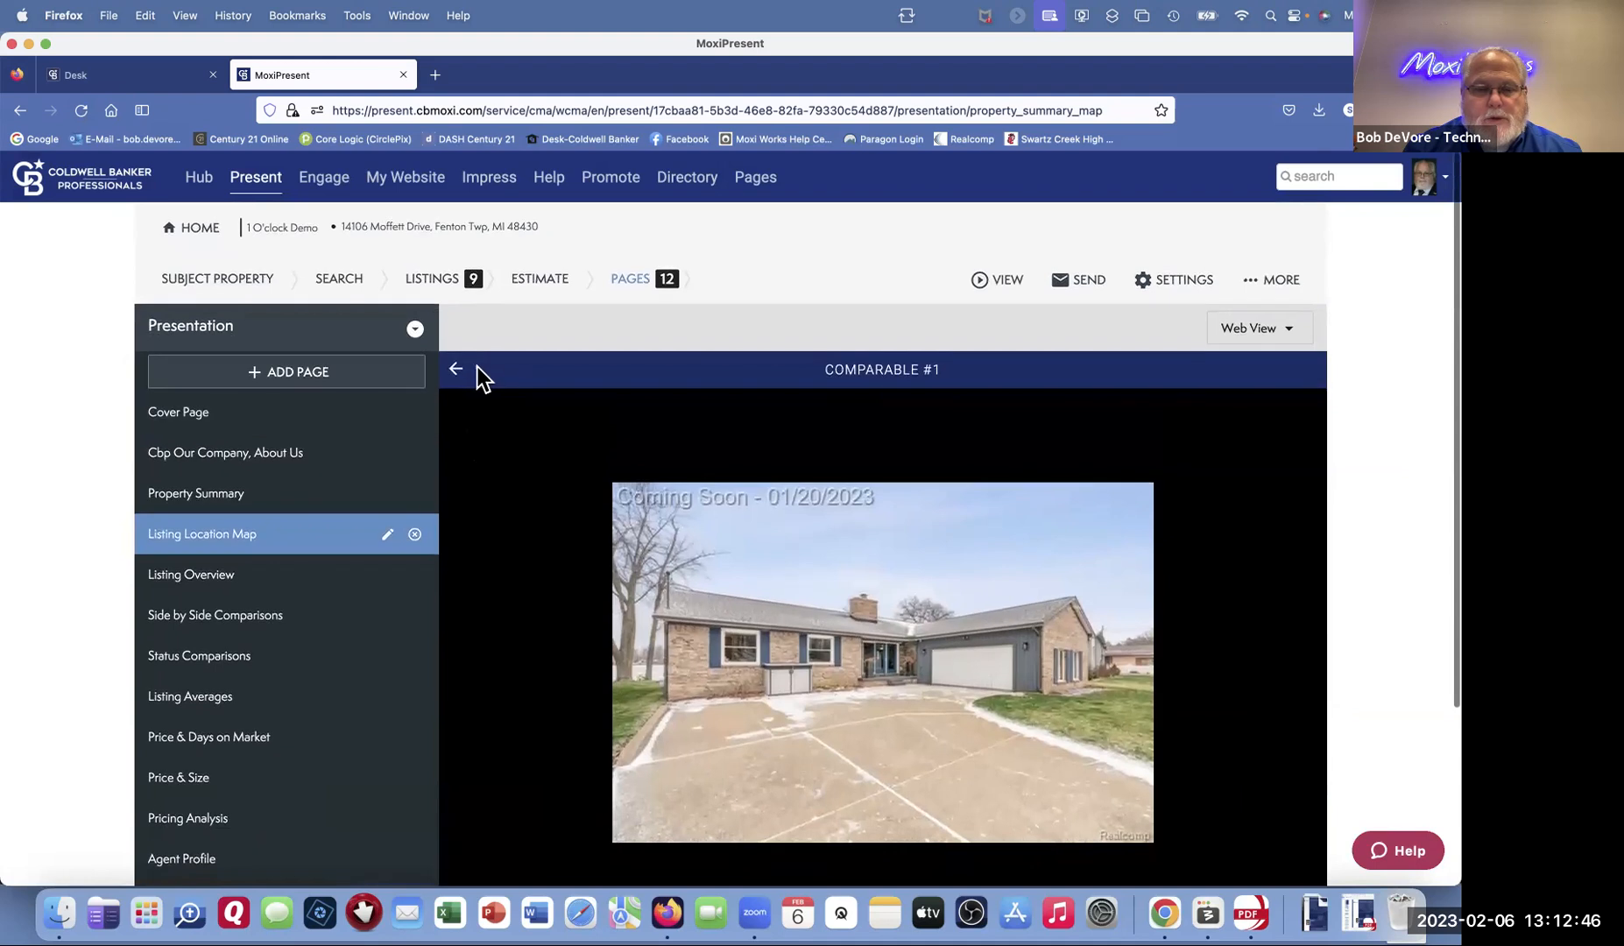
Step: Close Comparable #1's expanded photos and details, browse through Comparable #3's photos, and return to the Listing Location Map
{"action": "left_click", "coordinate": [453, 368]}
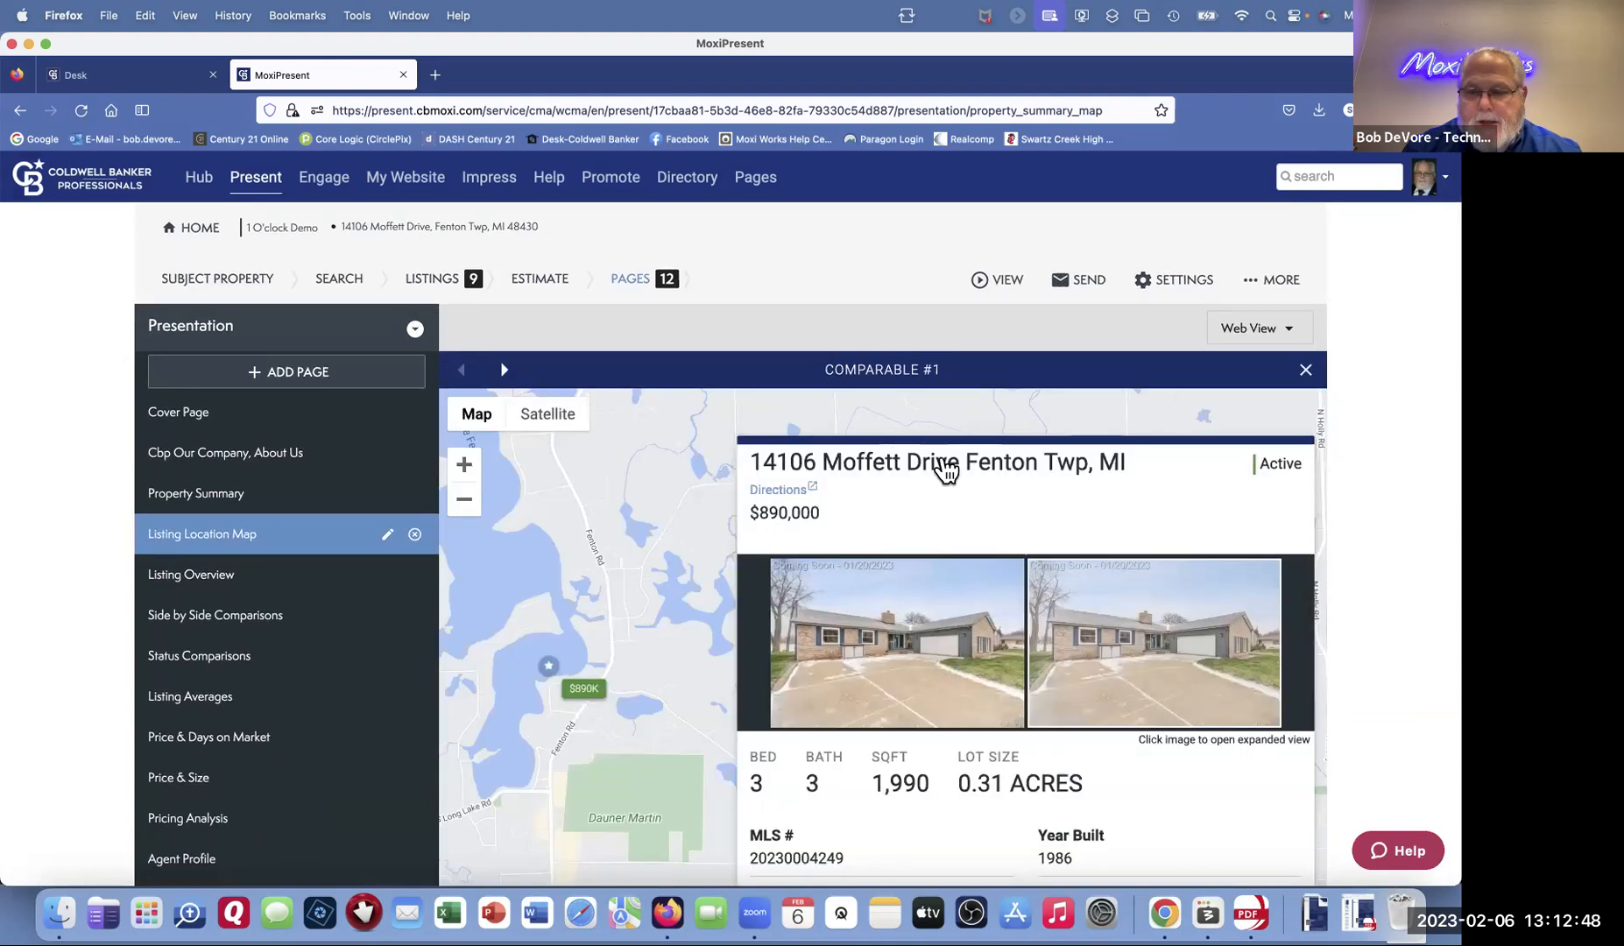
{"action": "left_click", "coordinate": [1307, 370]}
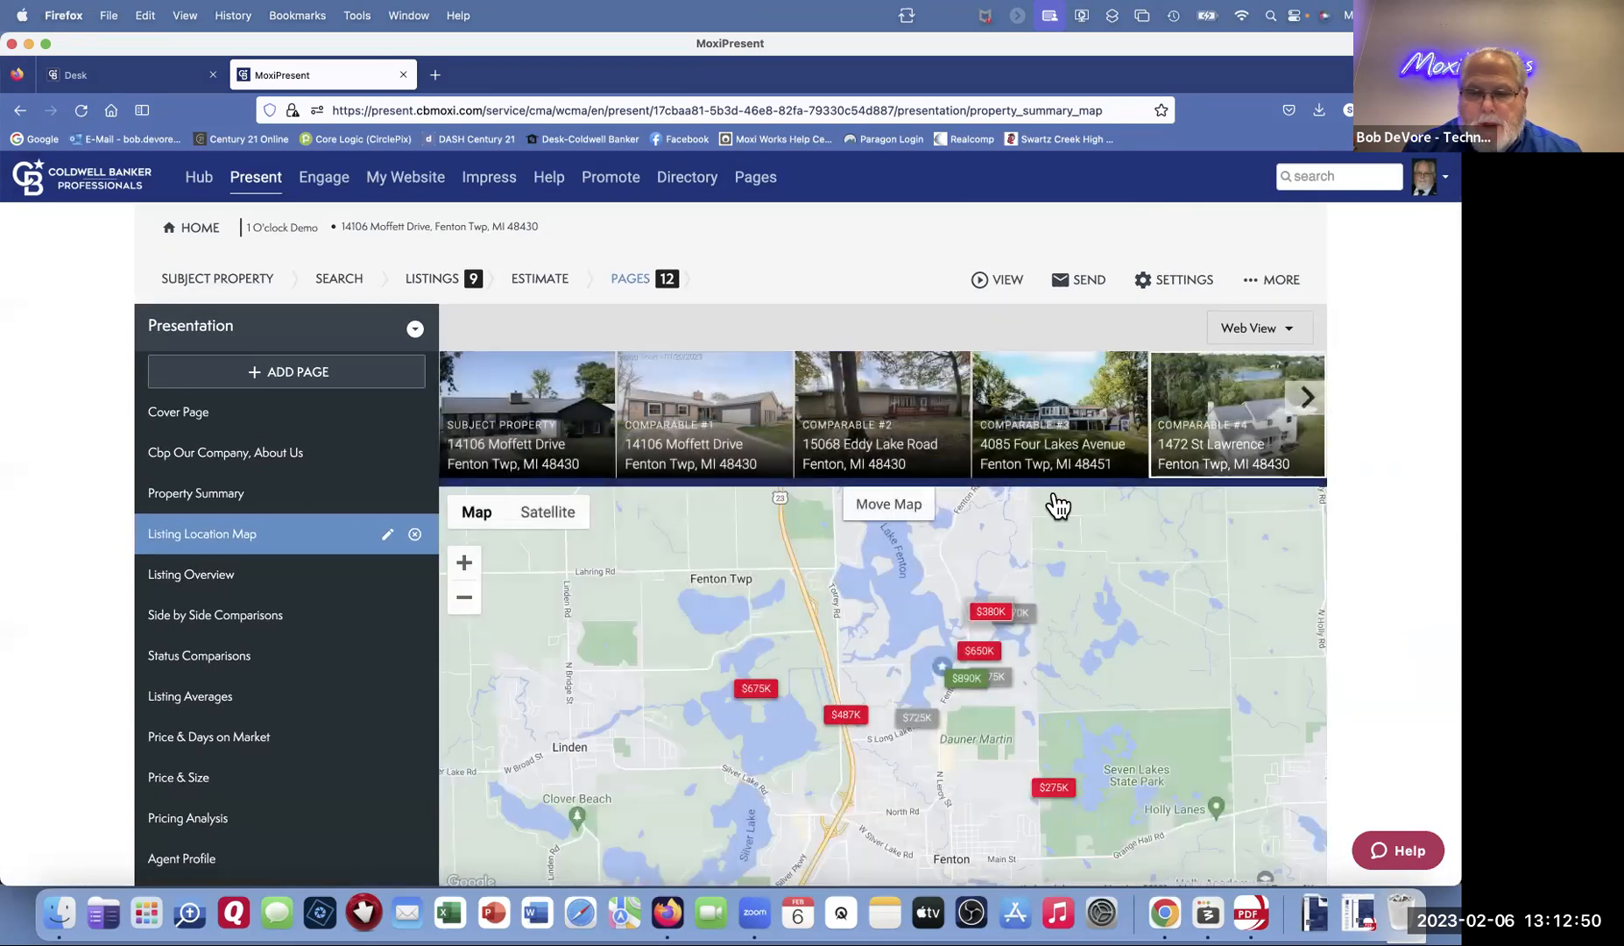
{"action": "left_click", "coordinate": [1069, 443]}
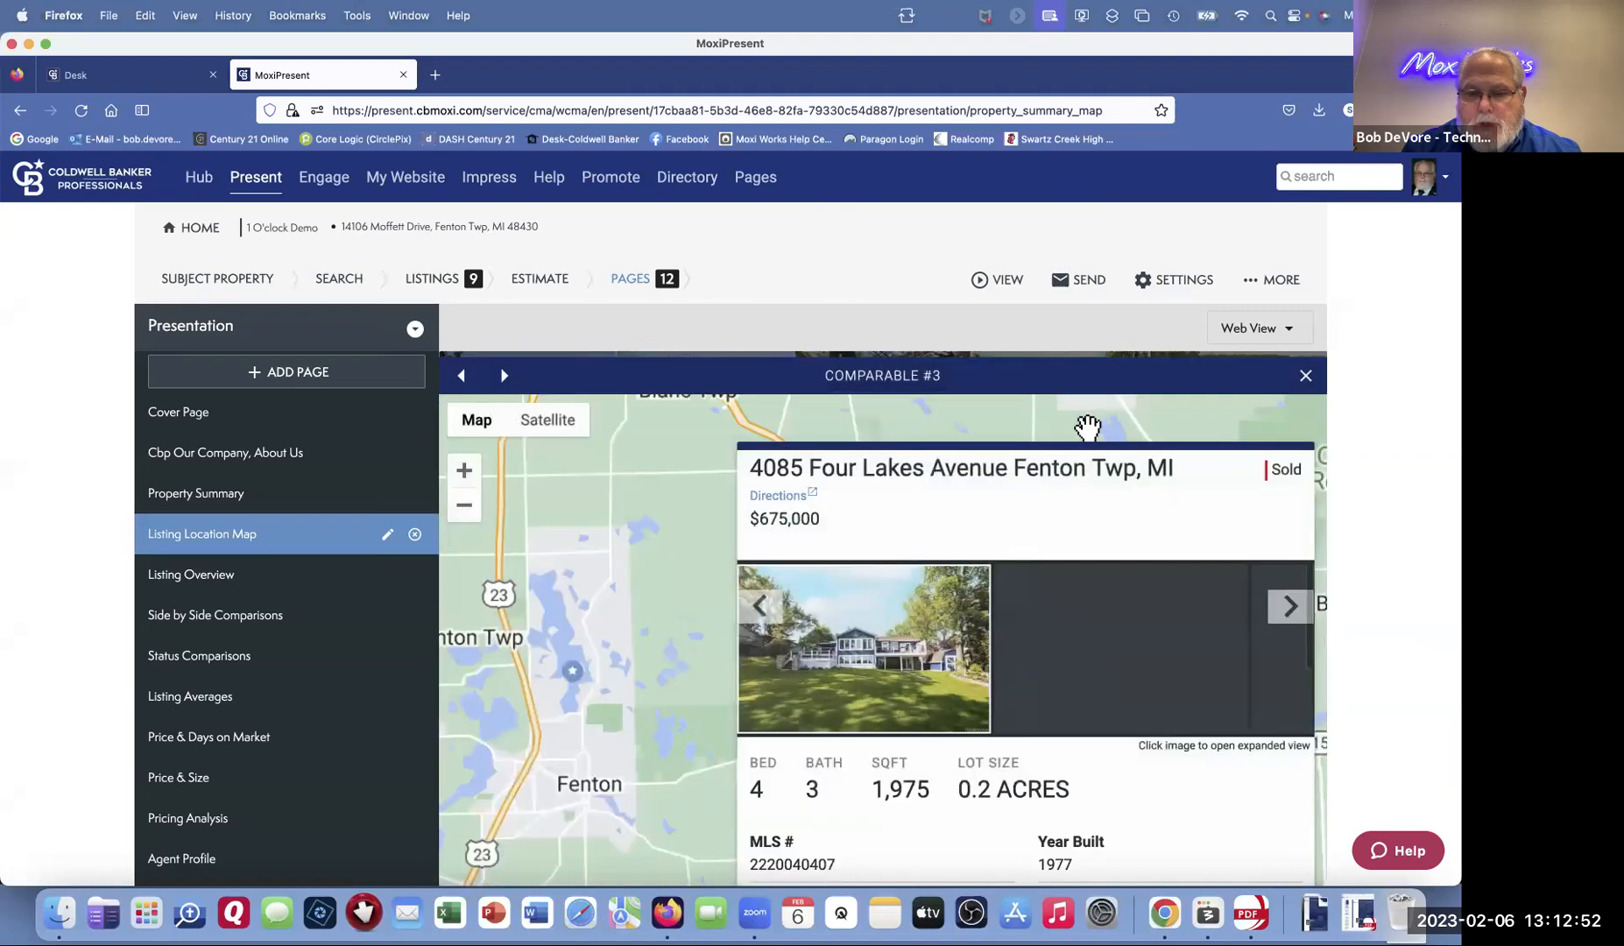
{"action": "left_click", "coordinate": [1288, 601]}
{"action": "left_click", "coordinate": [1290, 603]}
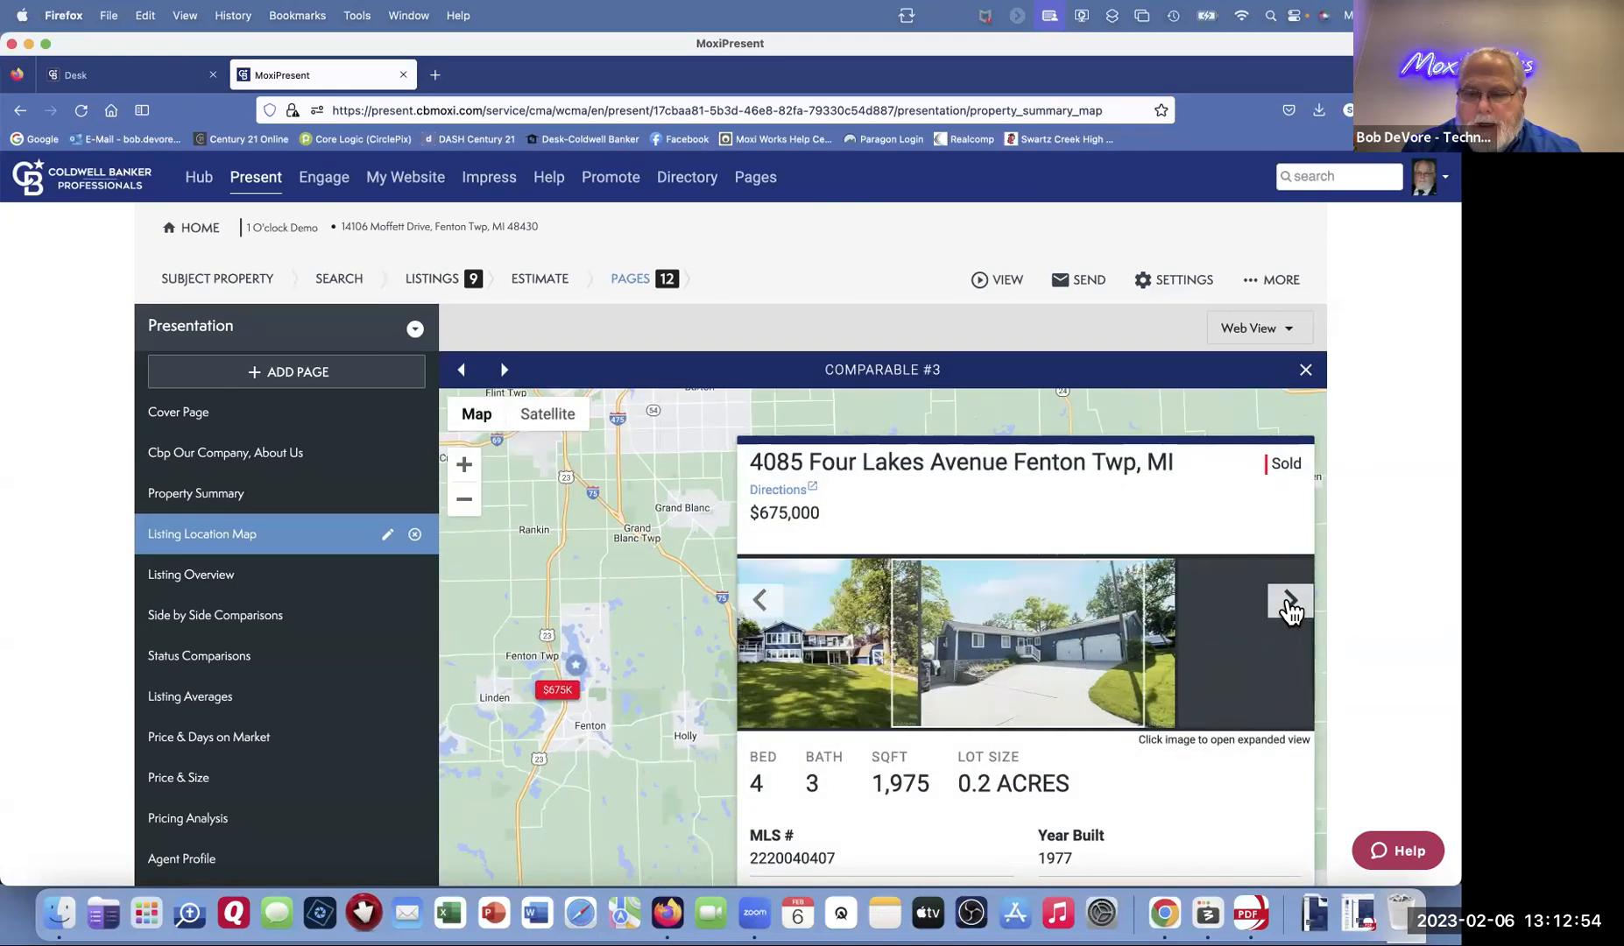
{"action": "left_click", "coordinate": [1291, 604]}
{"action": "left_click", "coordinate": [1291, 604]}
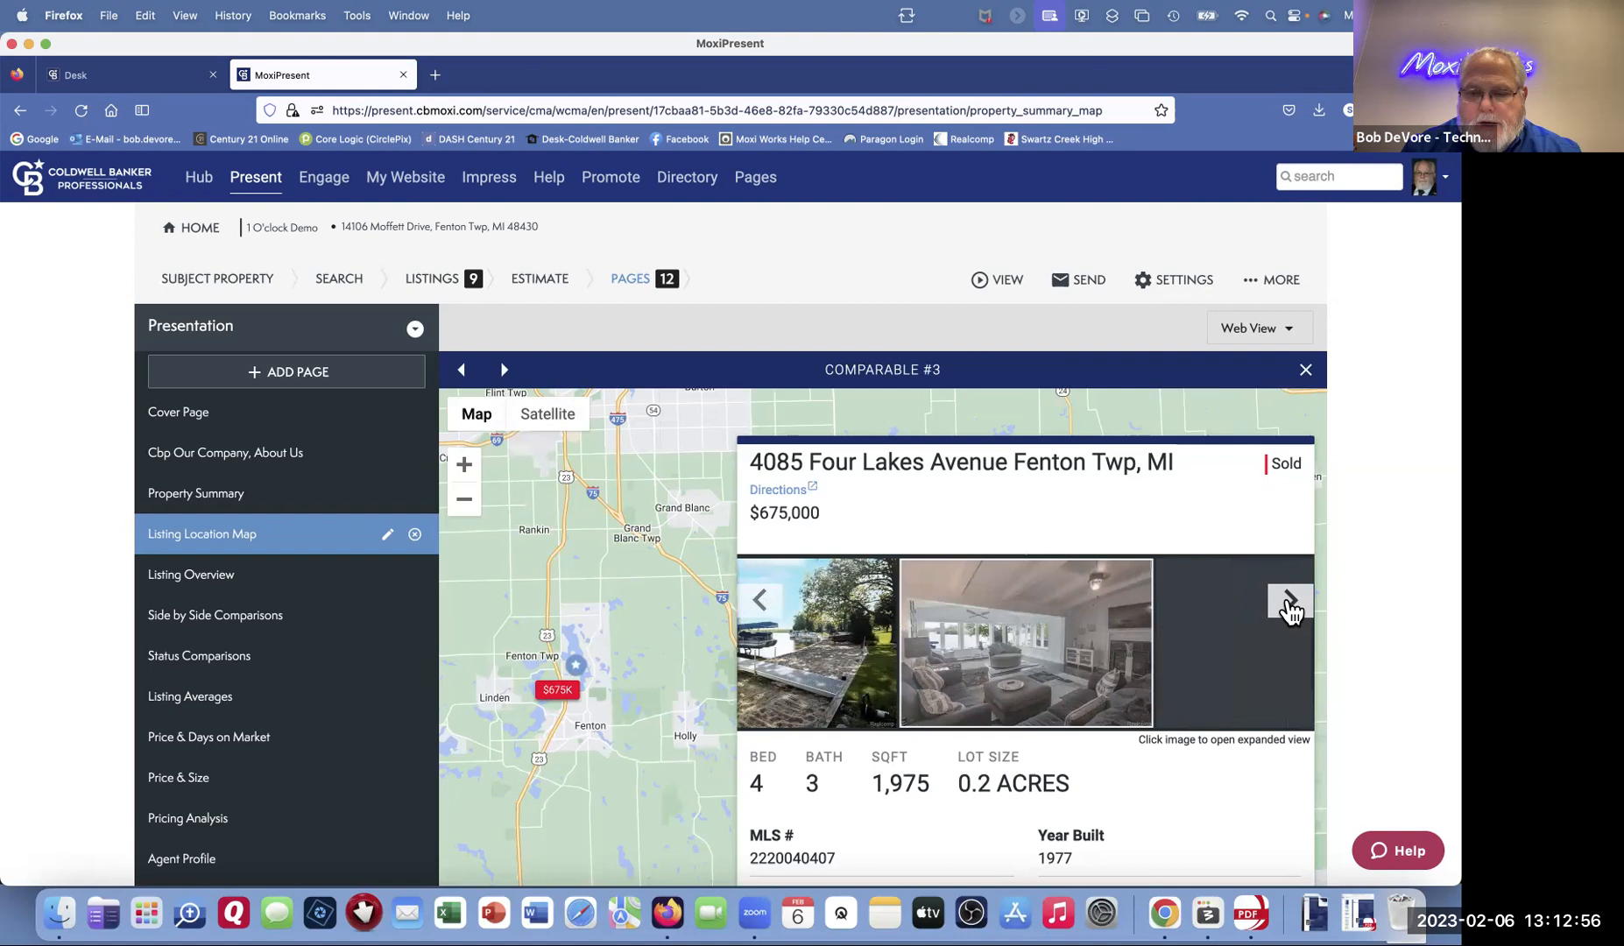
{"action": "left_click", "coordinate": [1292, 605]}
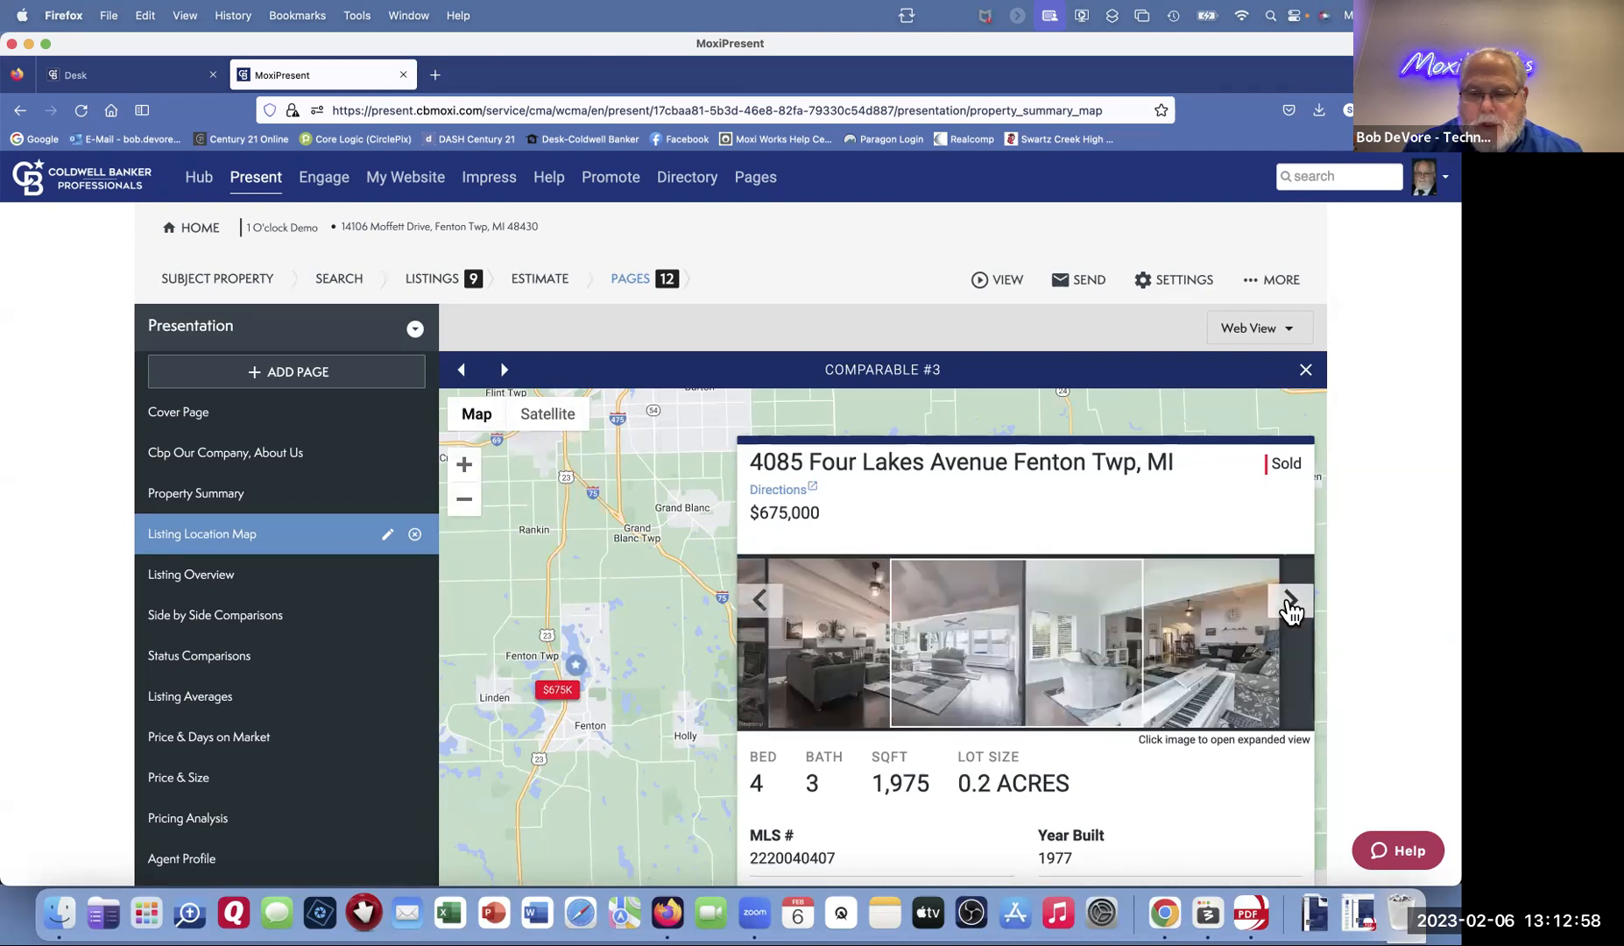
{"action": "left_click", "coordinate": [1292, 605]}
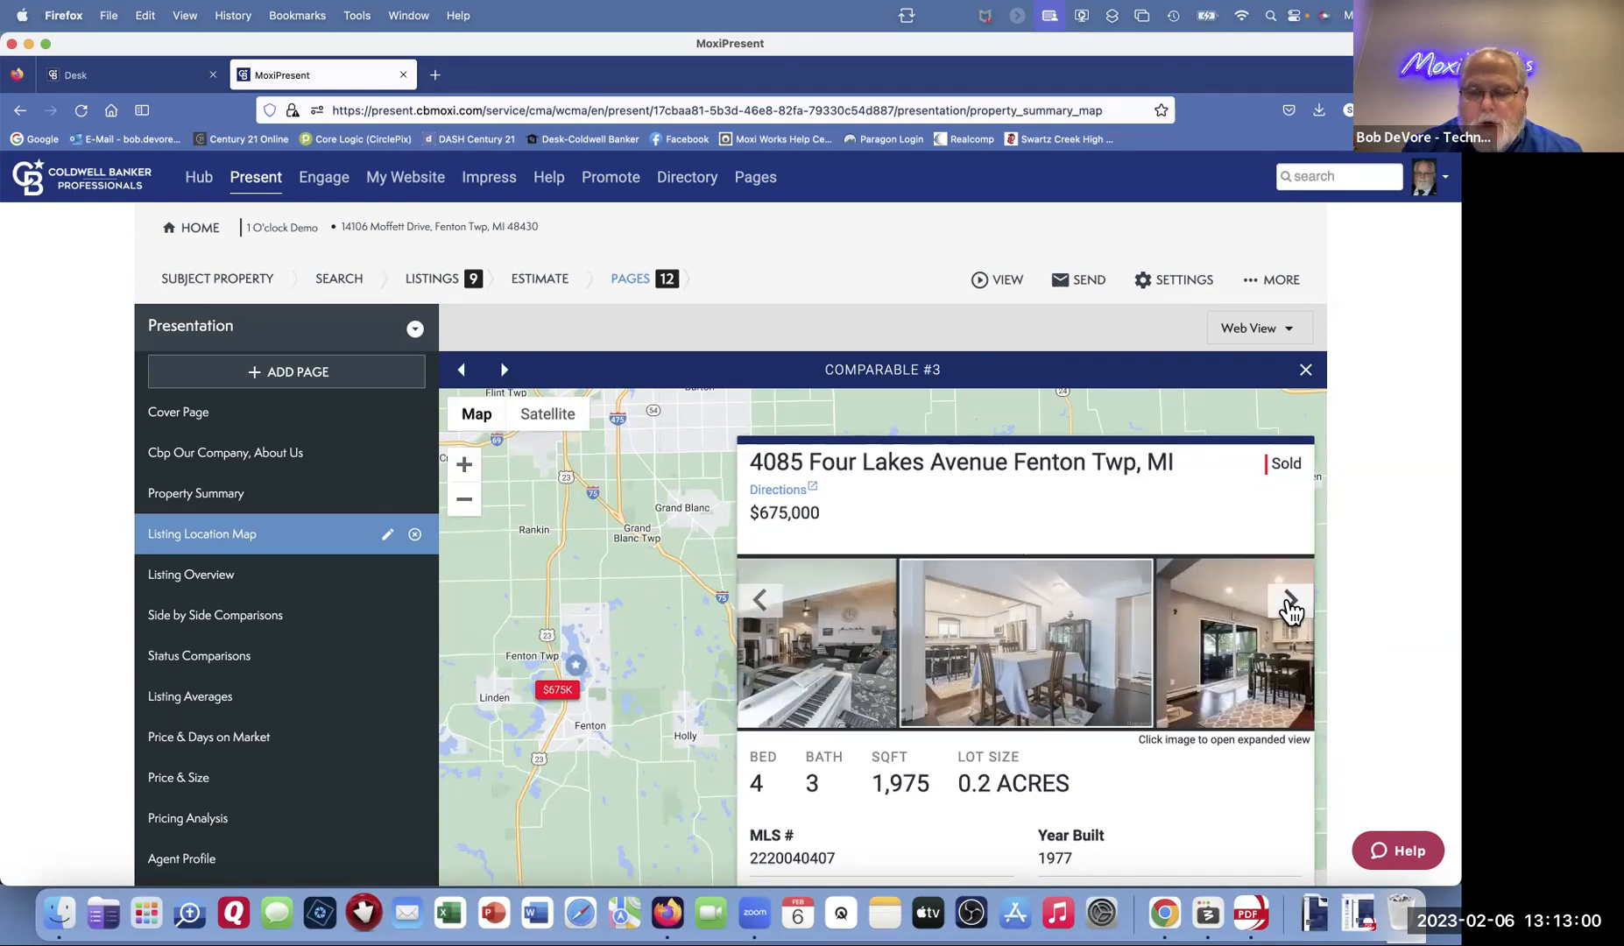
{"action": "left_click", "coordinate": [1291, 605]}
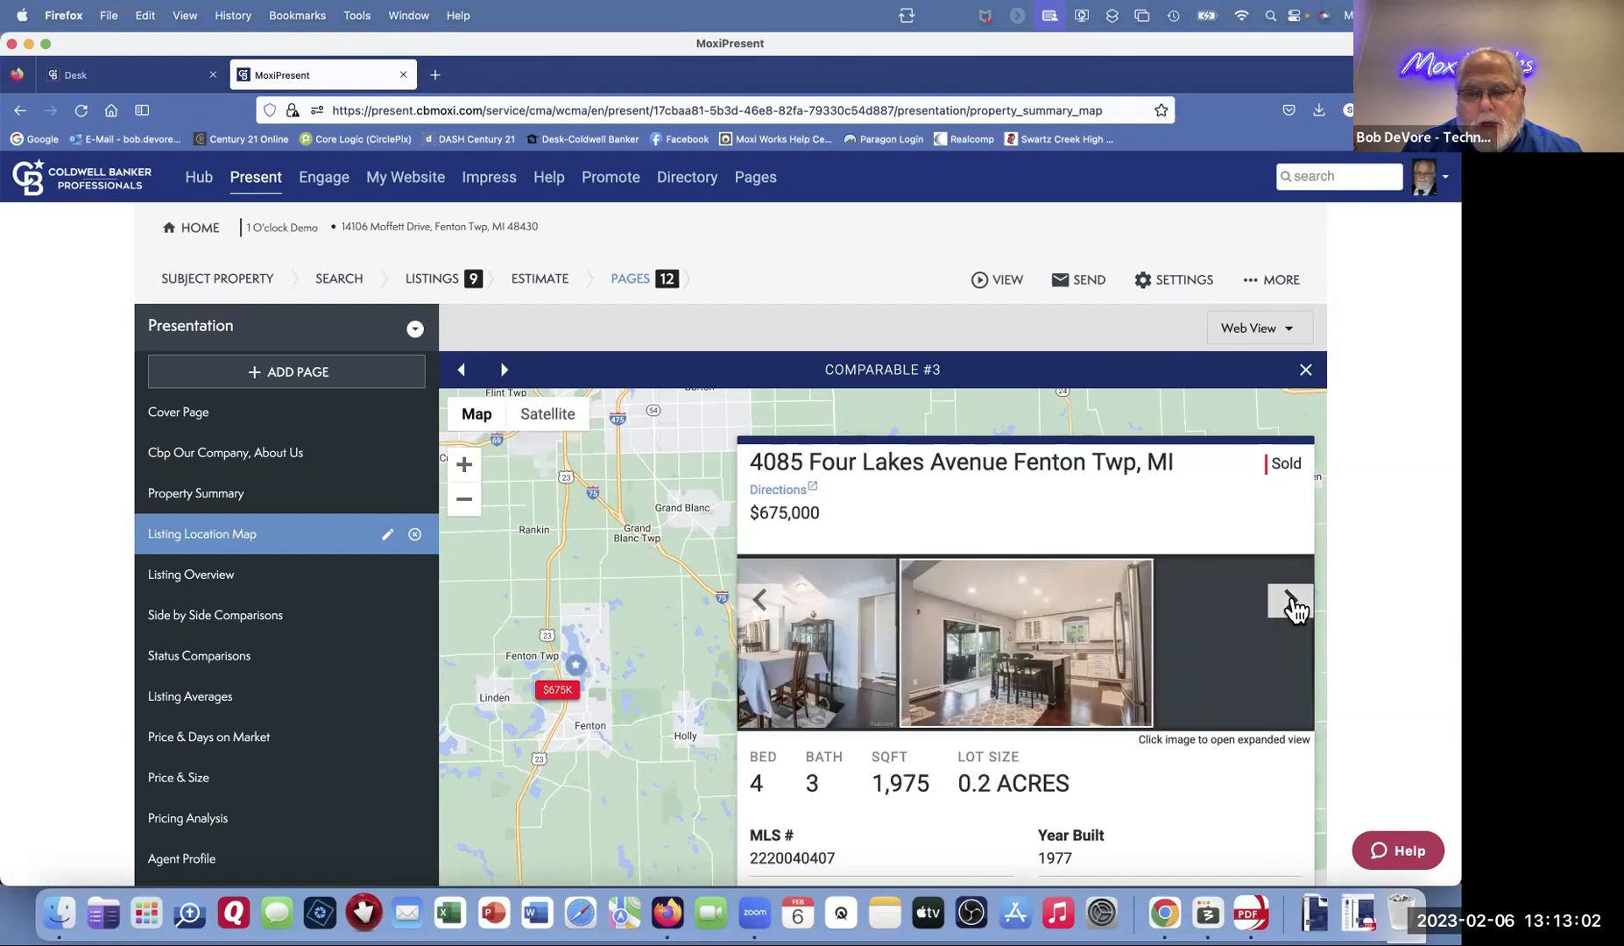
{"action": "left_click", "coordinate": [1291, 605]}
{"action": "left_click", "coordinate": [1292, 604]}
{"action": "left_click", "coordinate": [1291, 605]}
{"action": "left_click", "coordinate": [1291, 605]}
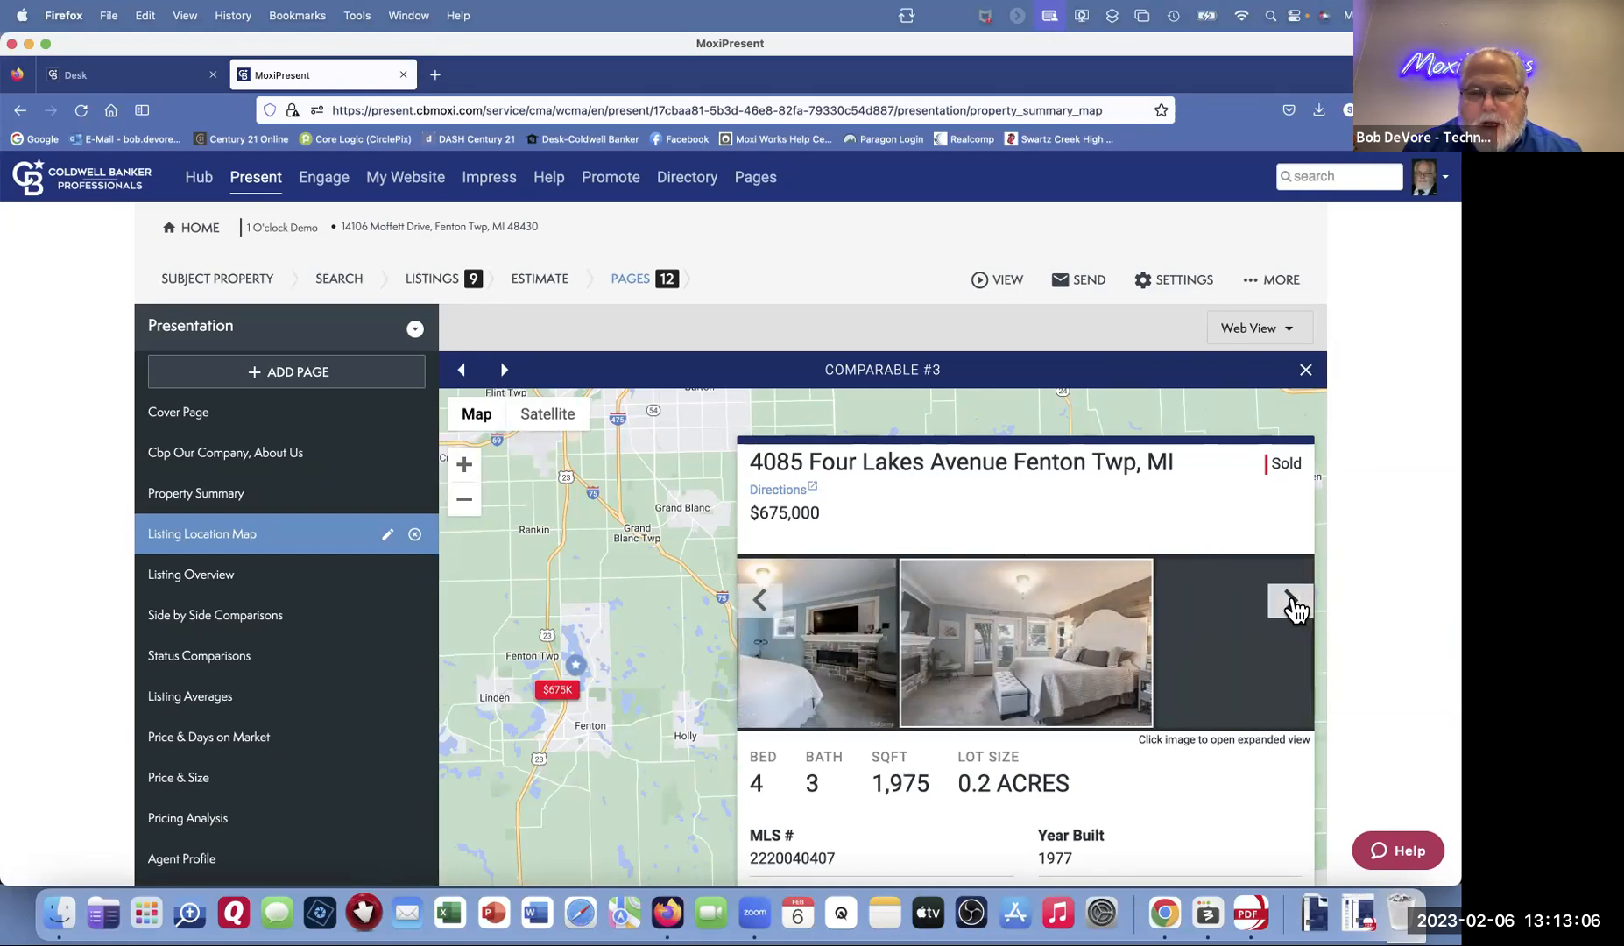
{"action": "left_click", "coordinate": [1292, 603]}
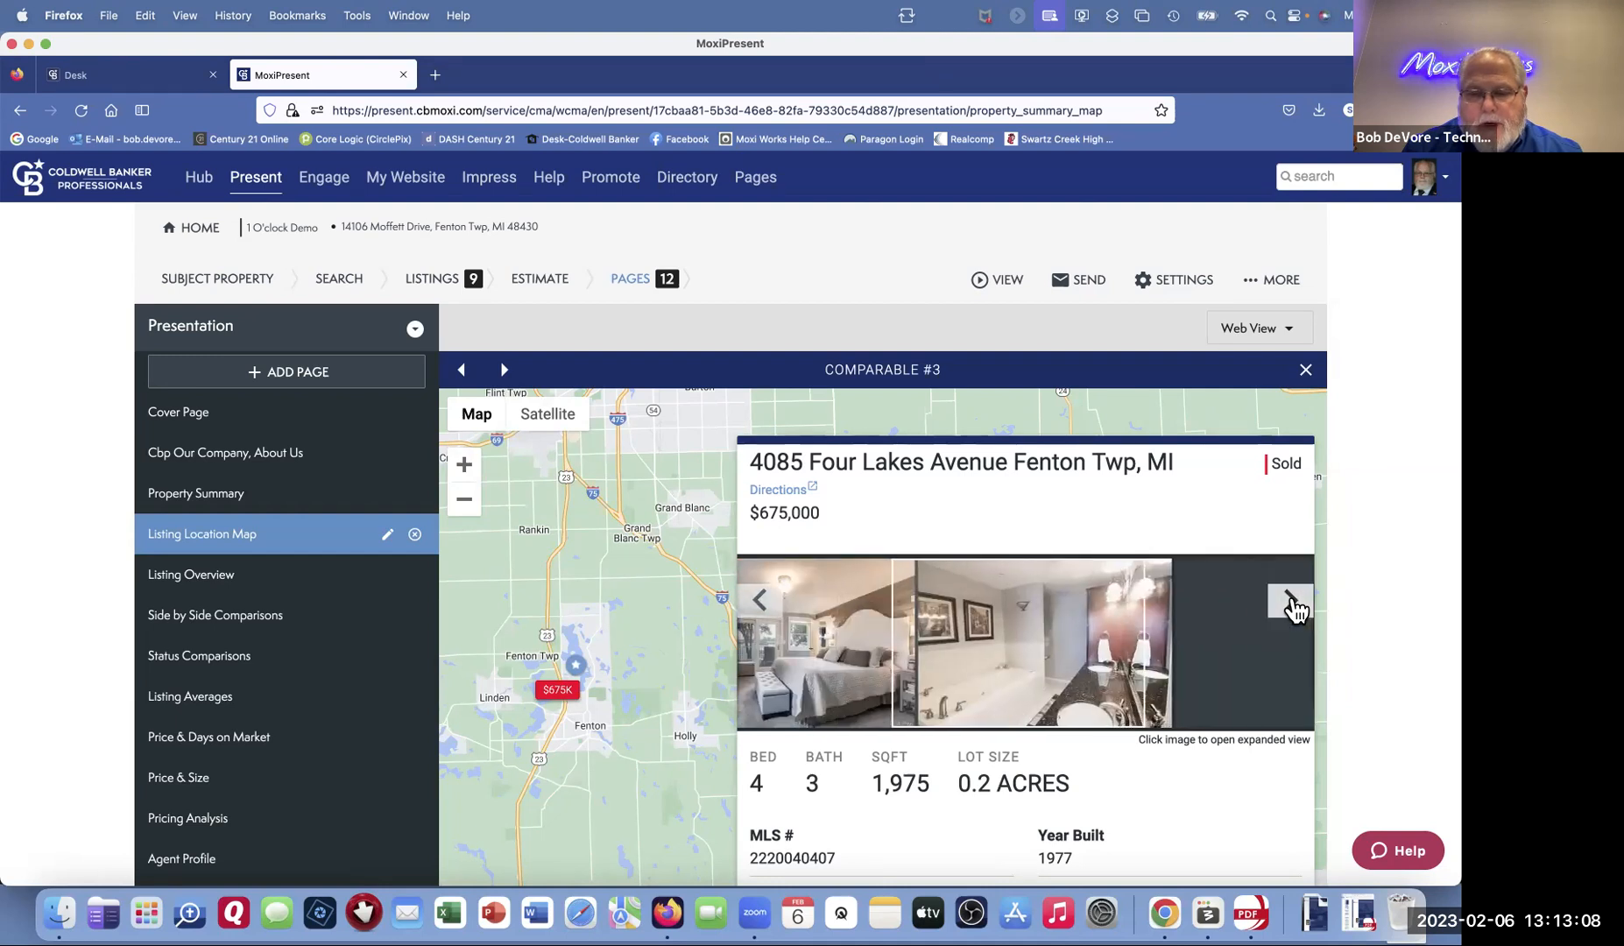
{"action": "left_click", "coordinate": [1292, 602]}
{"action": "left_click", "coordinate": [1292, 603]}
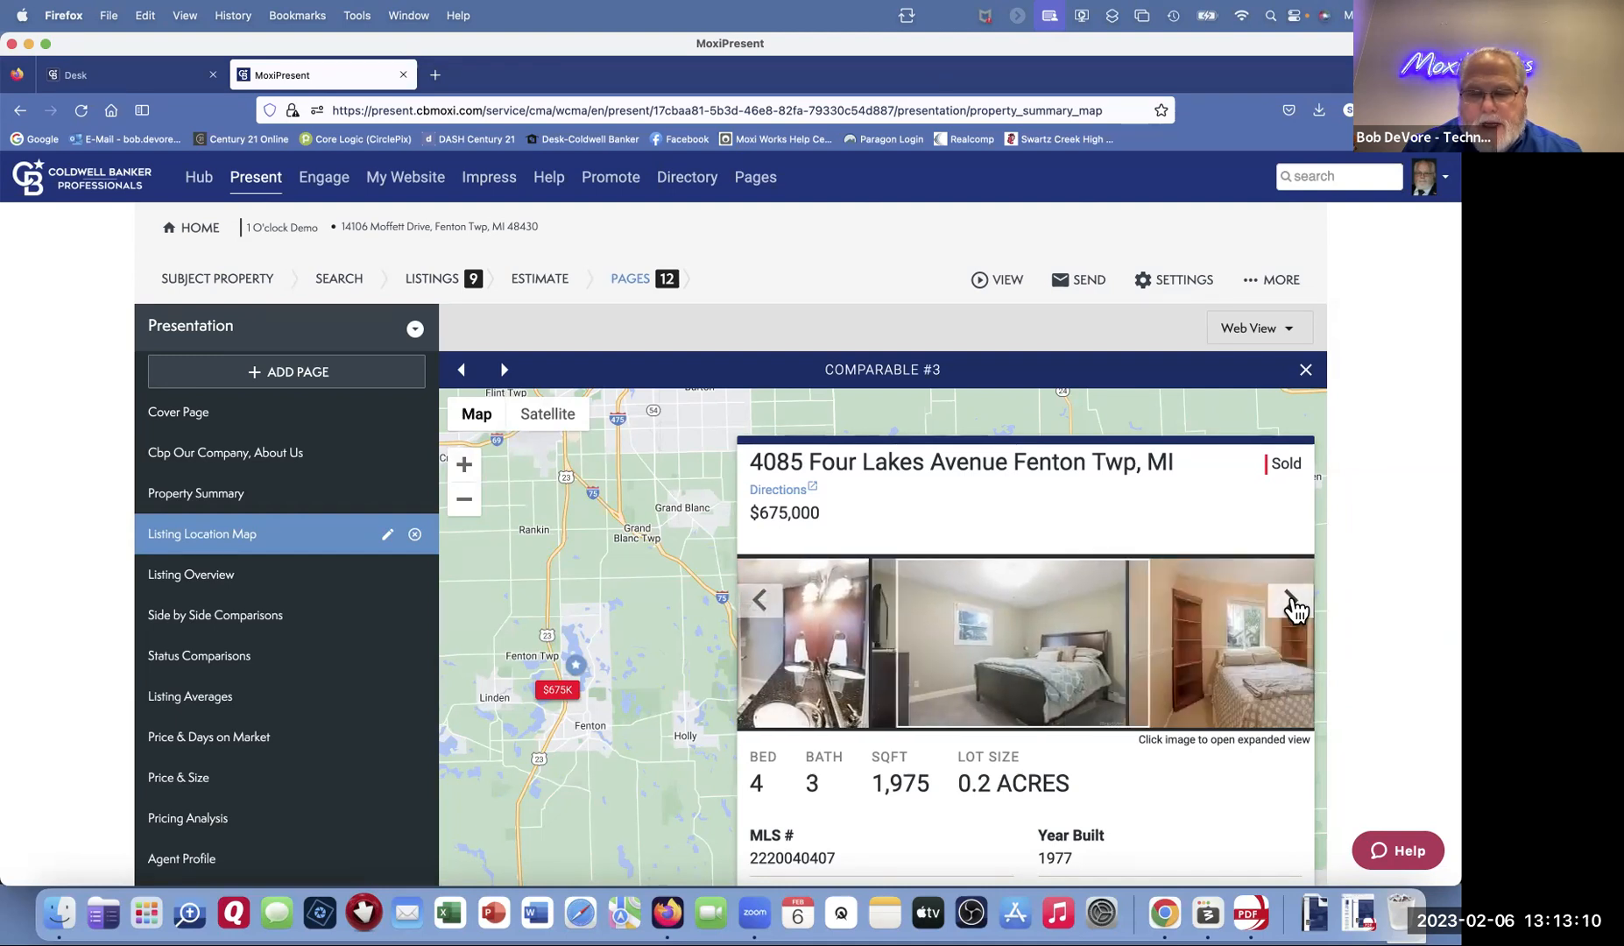
{"action": "left_click", "coordinate": [1292, 603]}
{"action": "left_click", "coordinate": [1292, 603]}
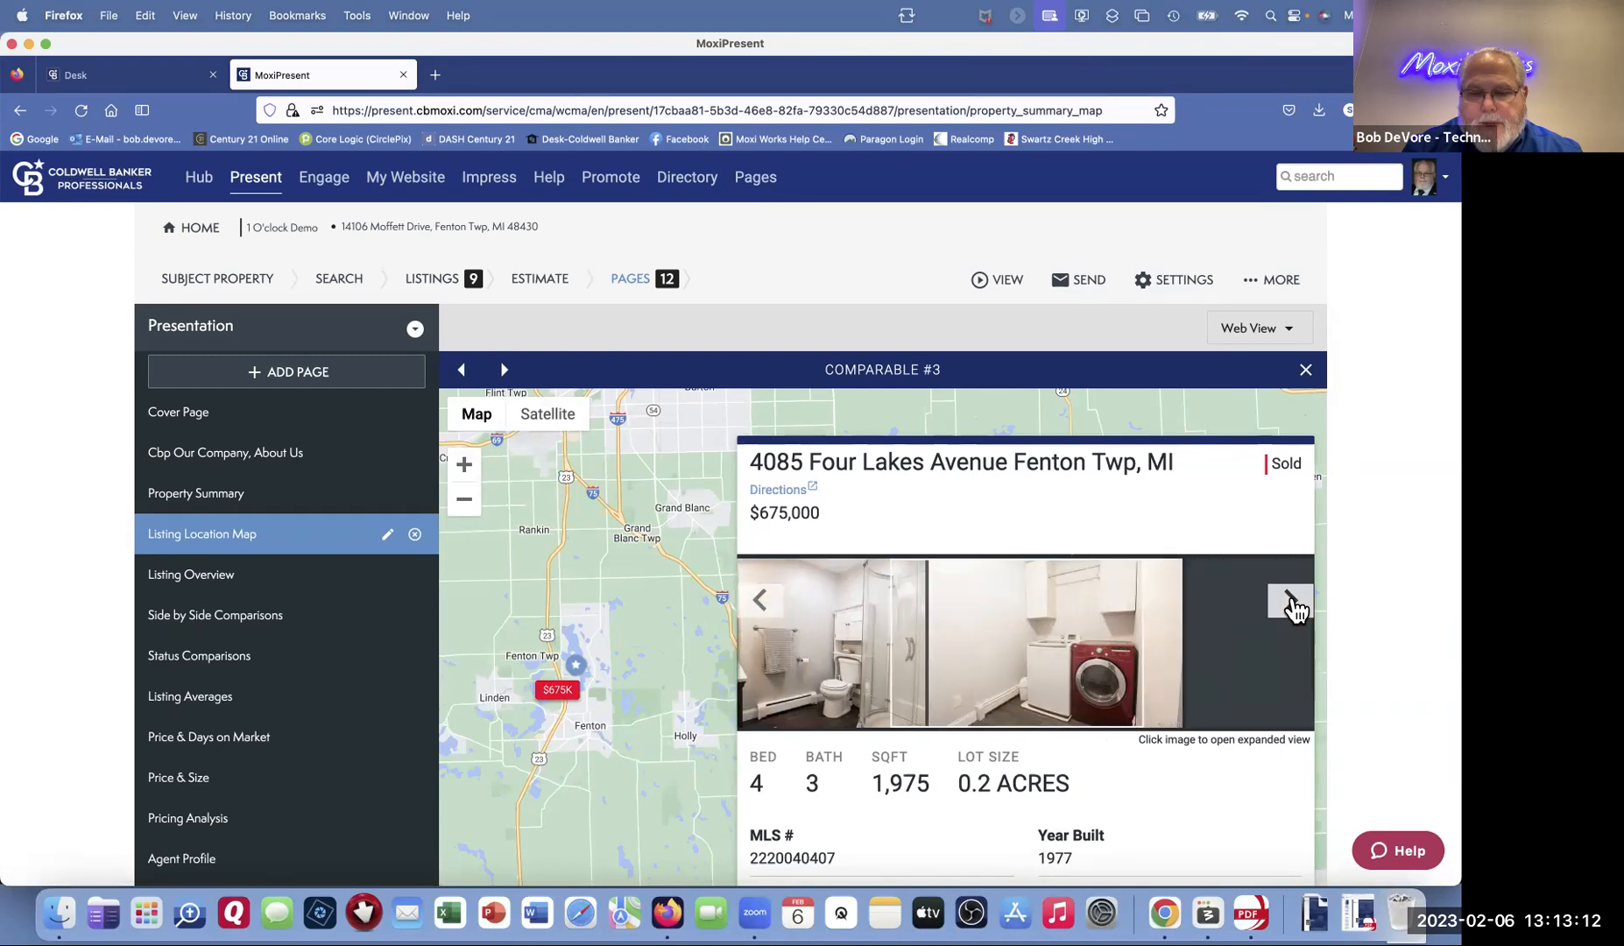
{"action": "left_click", "coordinate": [1292, 602]}
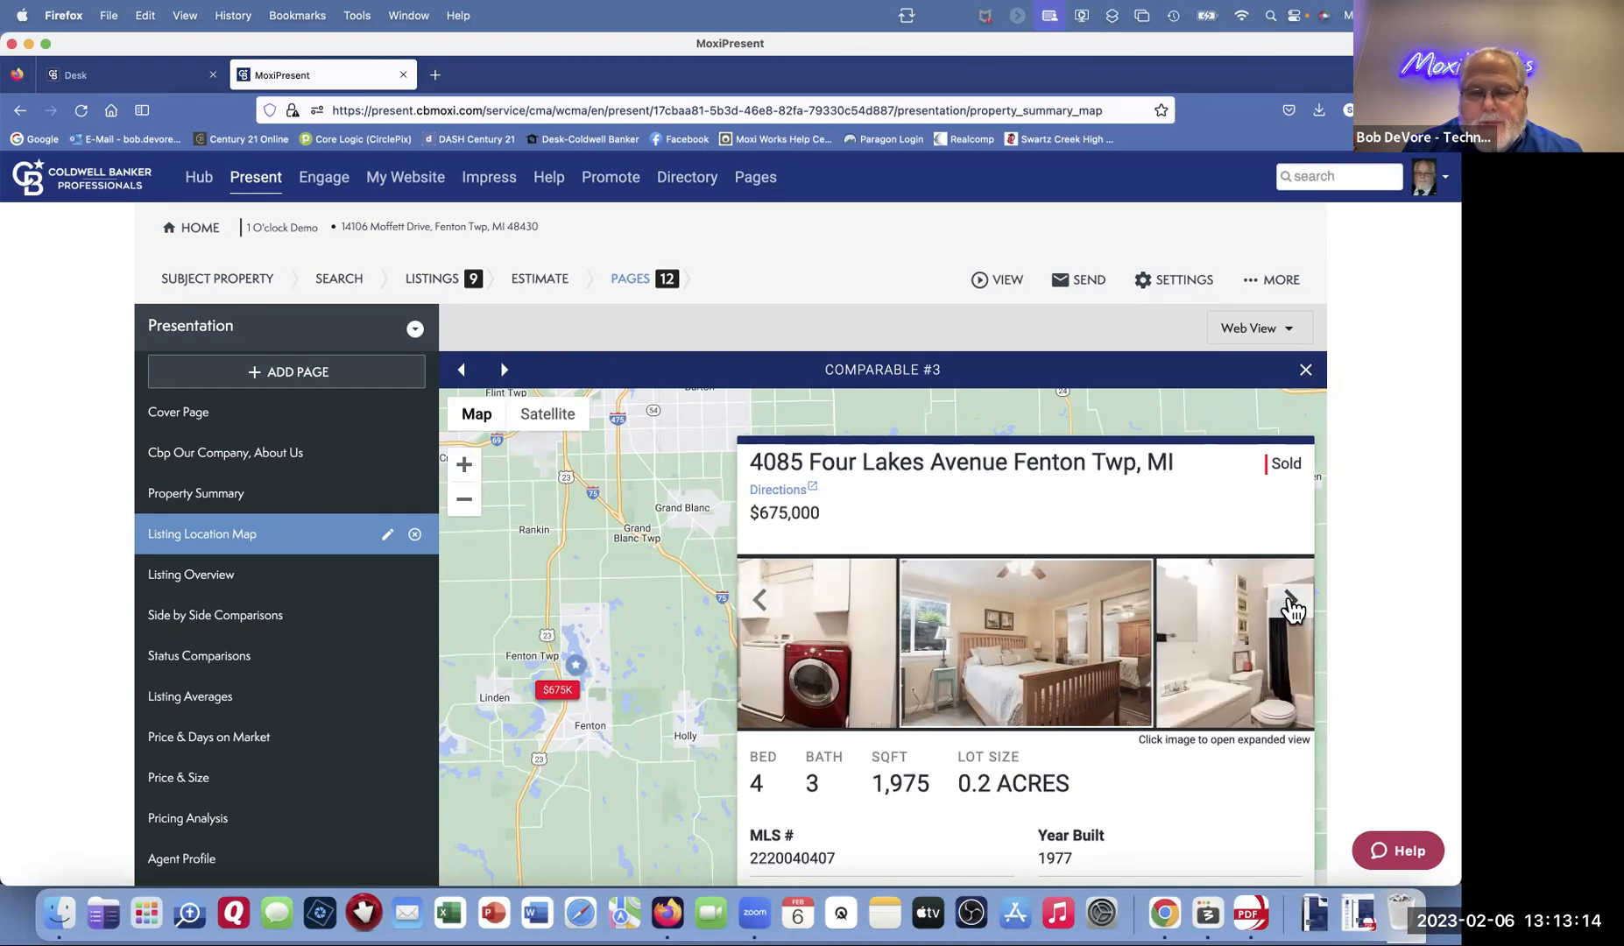
{"action": "left_click", "coordinate": [1292, 603]}
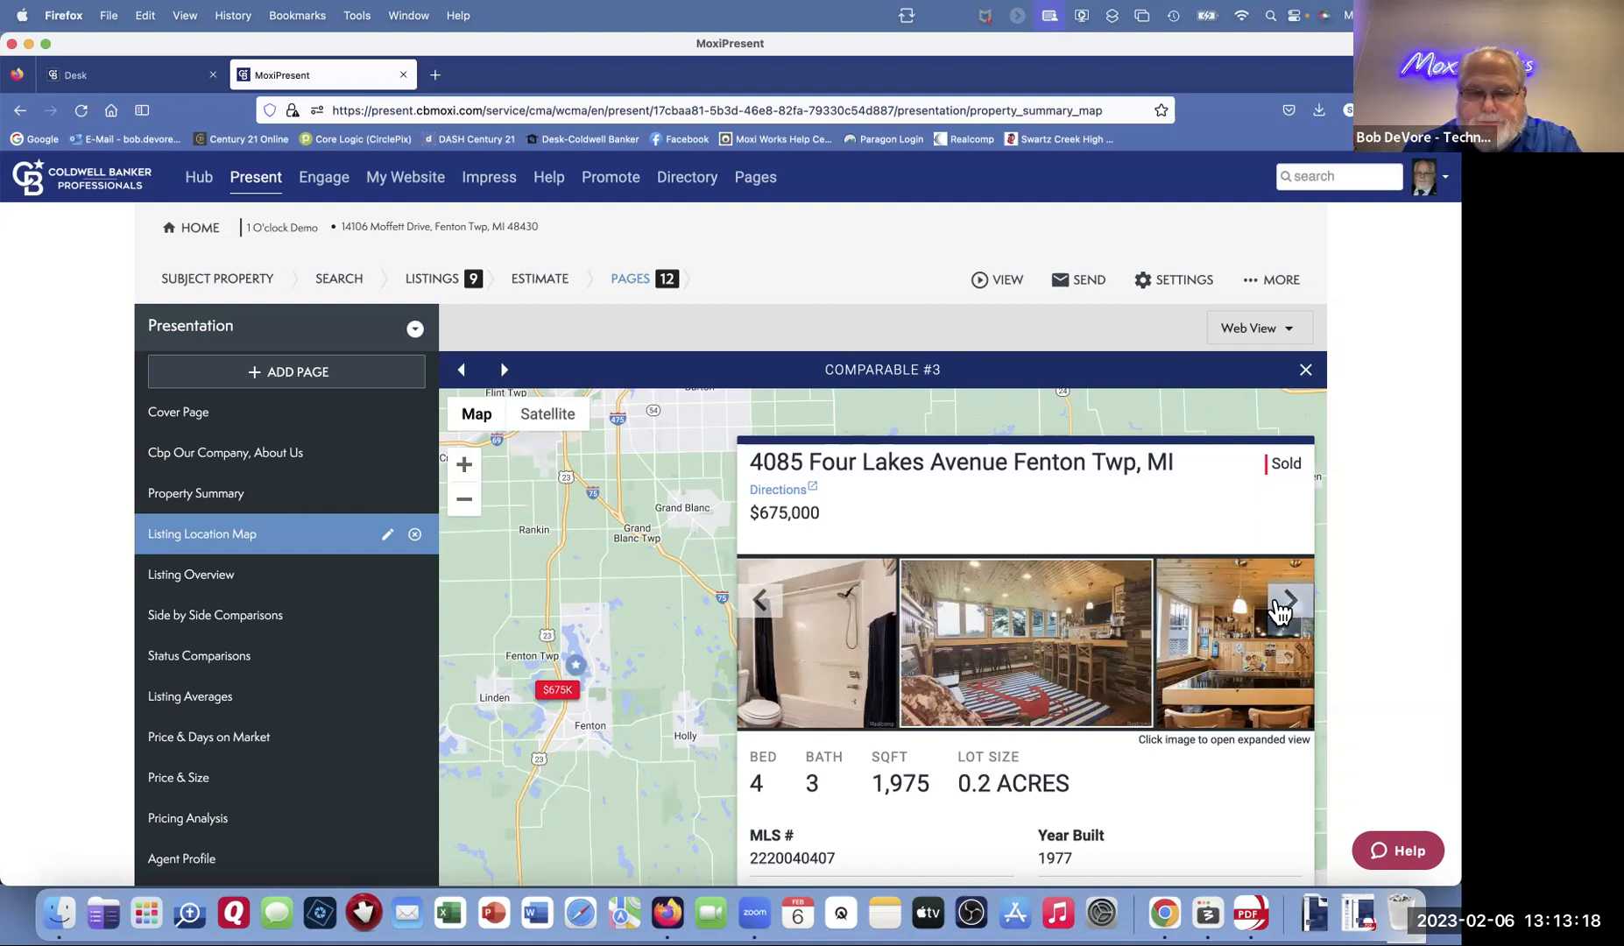
{"action": "left_click", "coordinate": [1305, 370]}
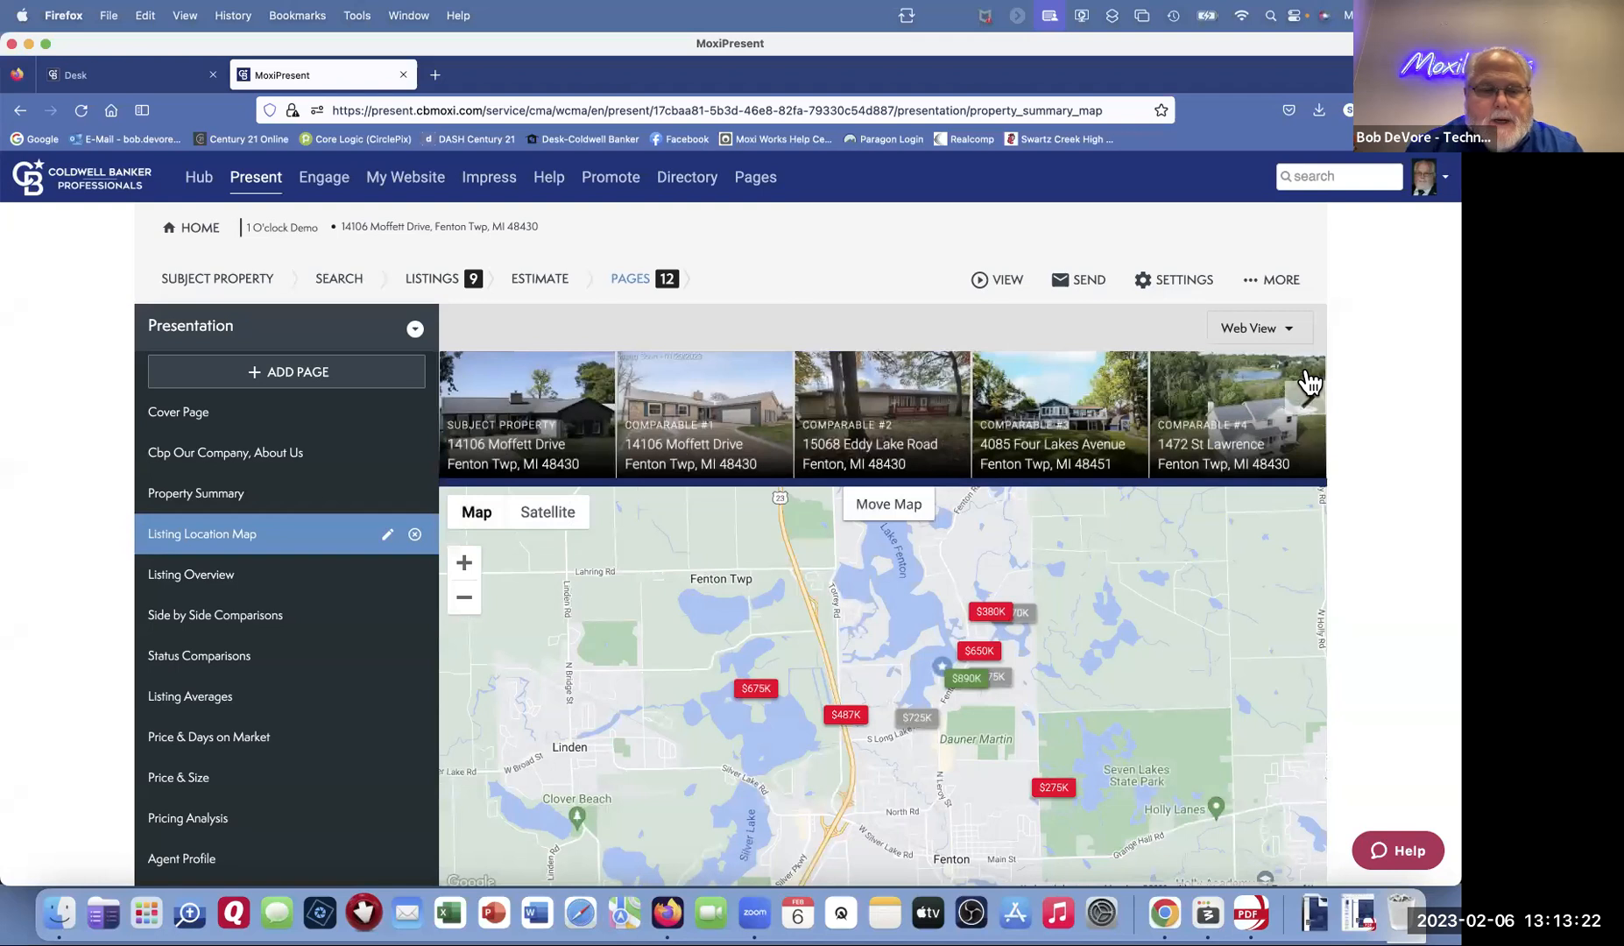
Step: Review the listing reference page display option in the Listing Location Map page's settings and close them
{"action": "left_click", "coordinate": [387, 533]}
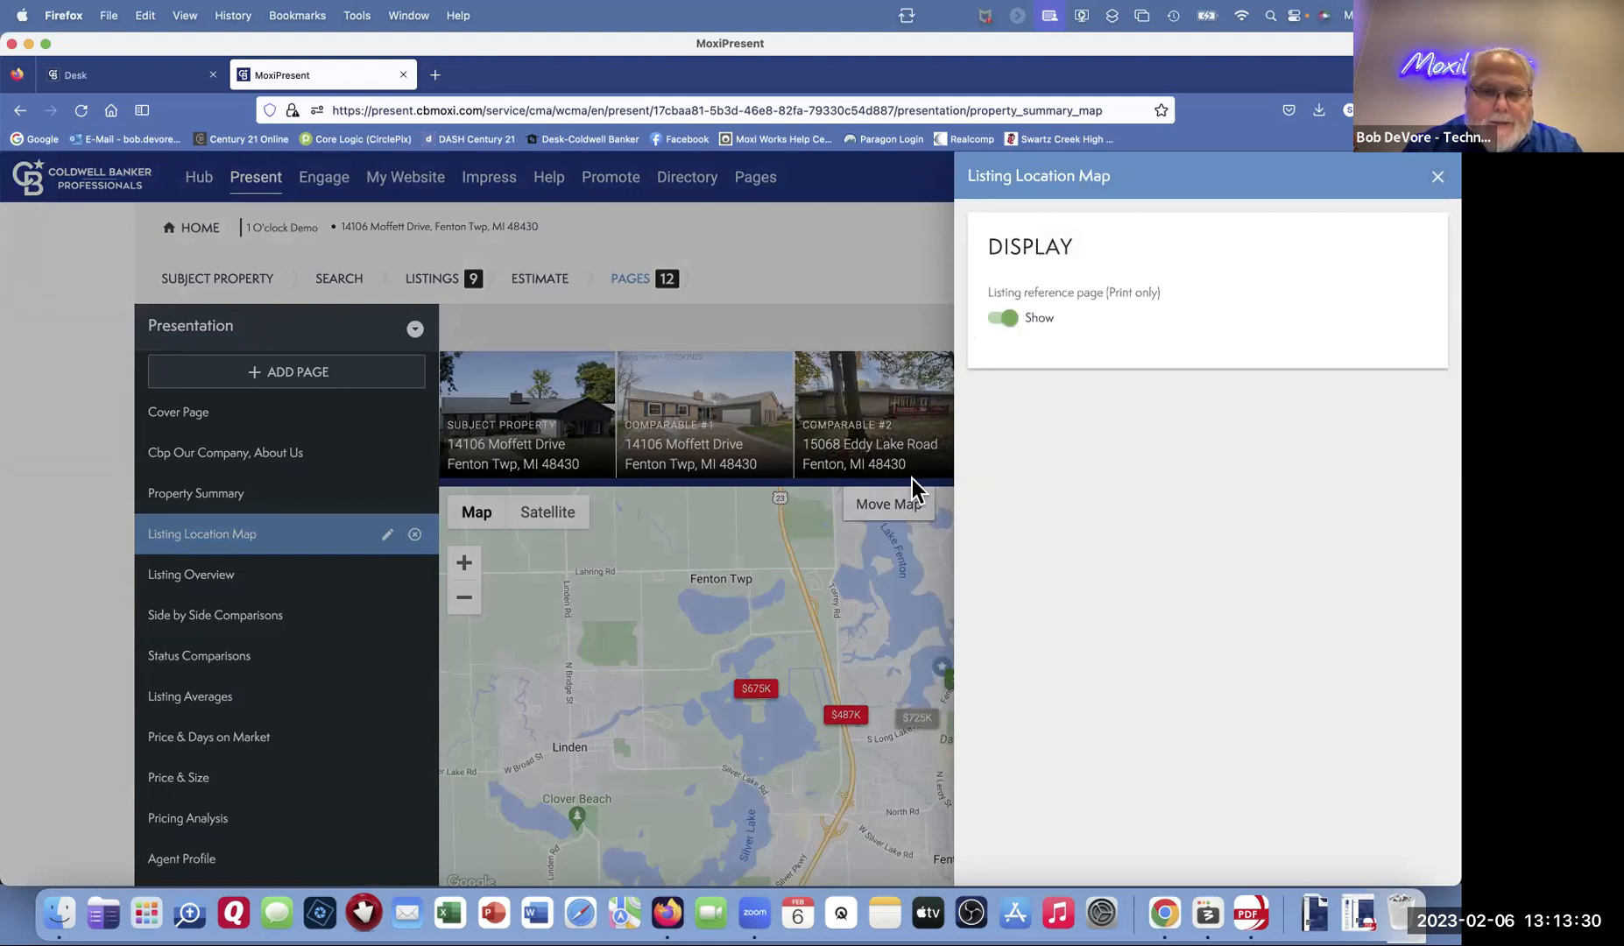
{"action": "left_click", "coordinate": [1438, 177]}
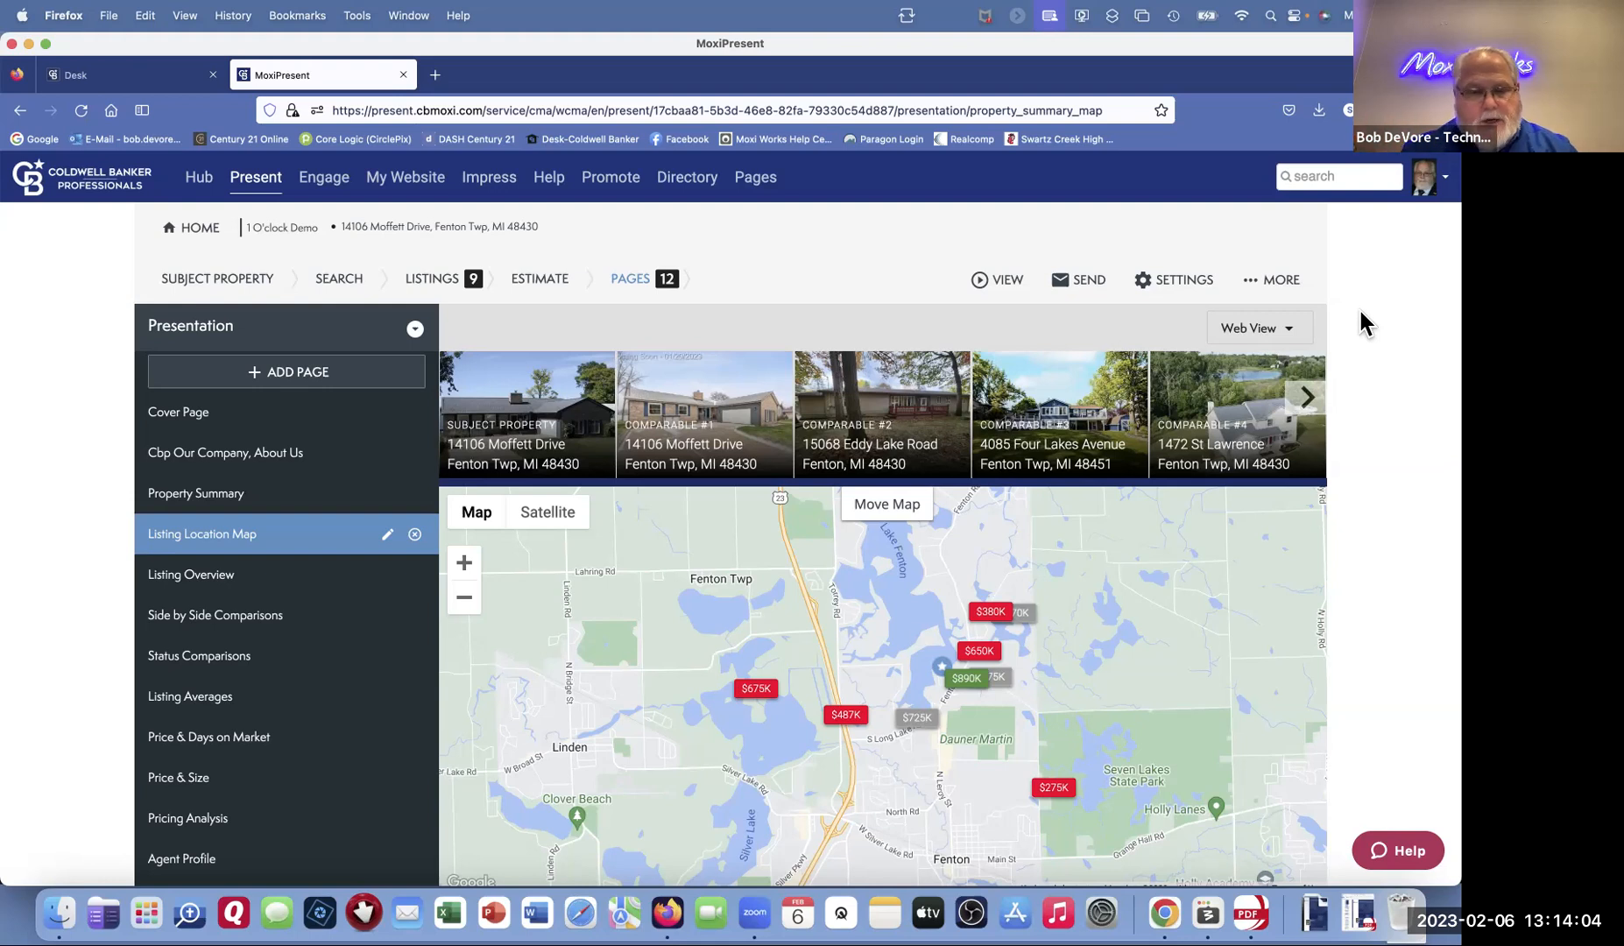
Step: Create a new presentation page by uploading the flyer PDF beginning with 17cbaa81 from Downloads, saved to My Pages
{"action": "left_click", "coordinate": [283, 373]}
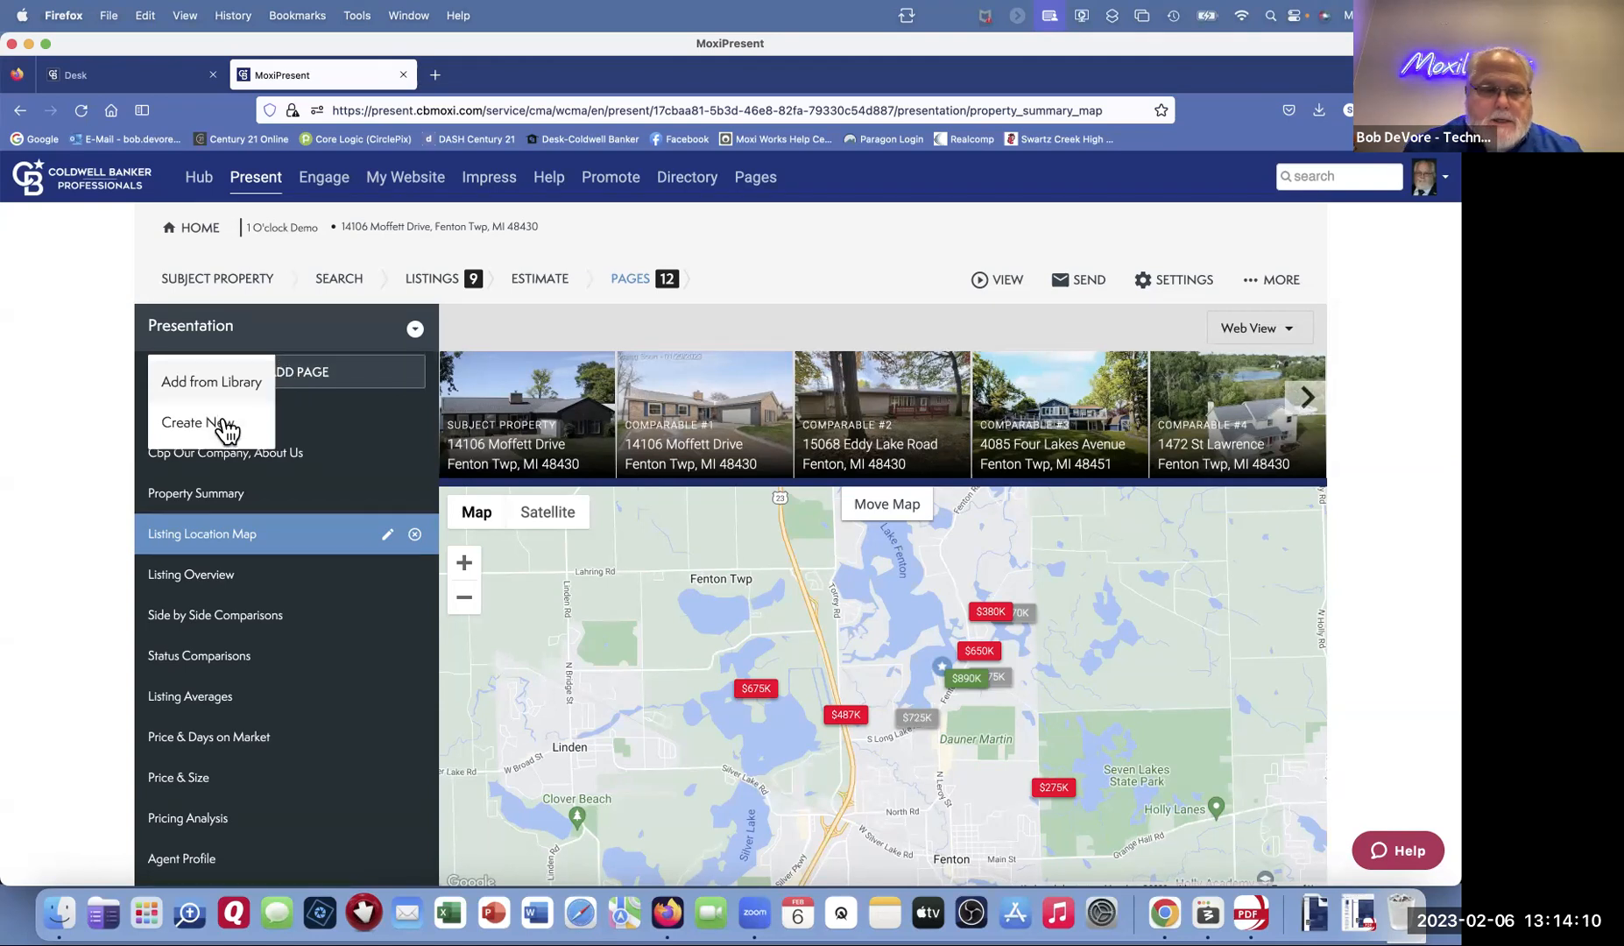
{"action": "left_click", "coordinate": [201, 424]}
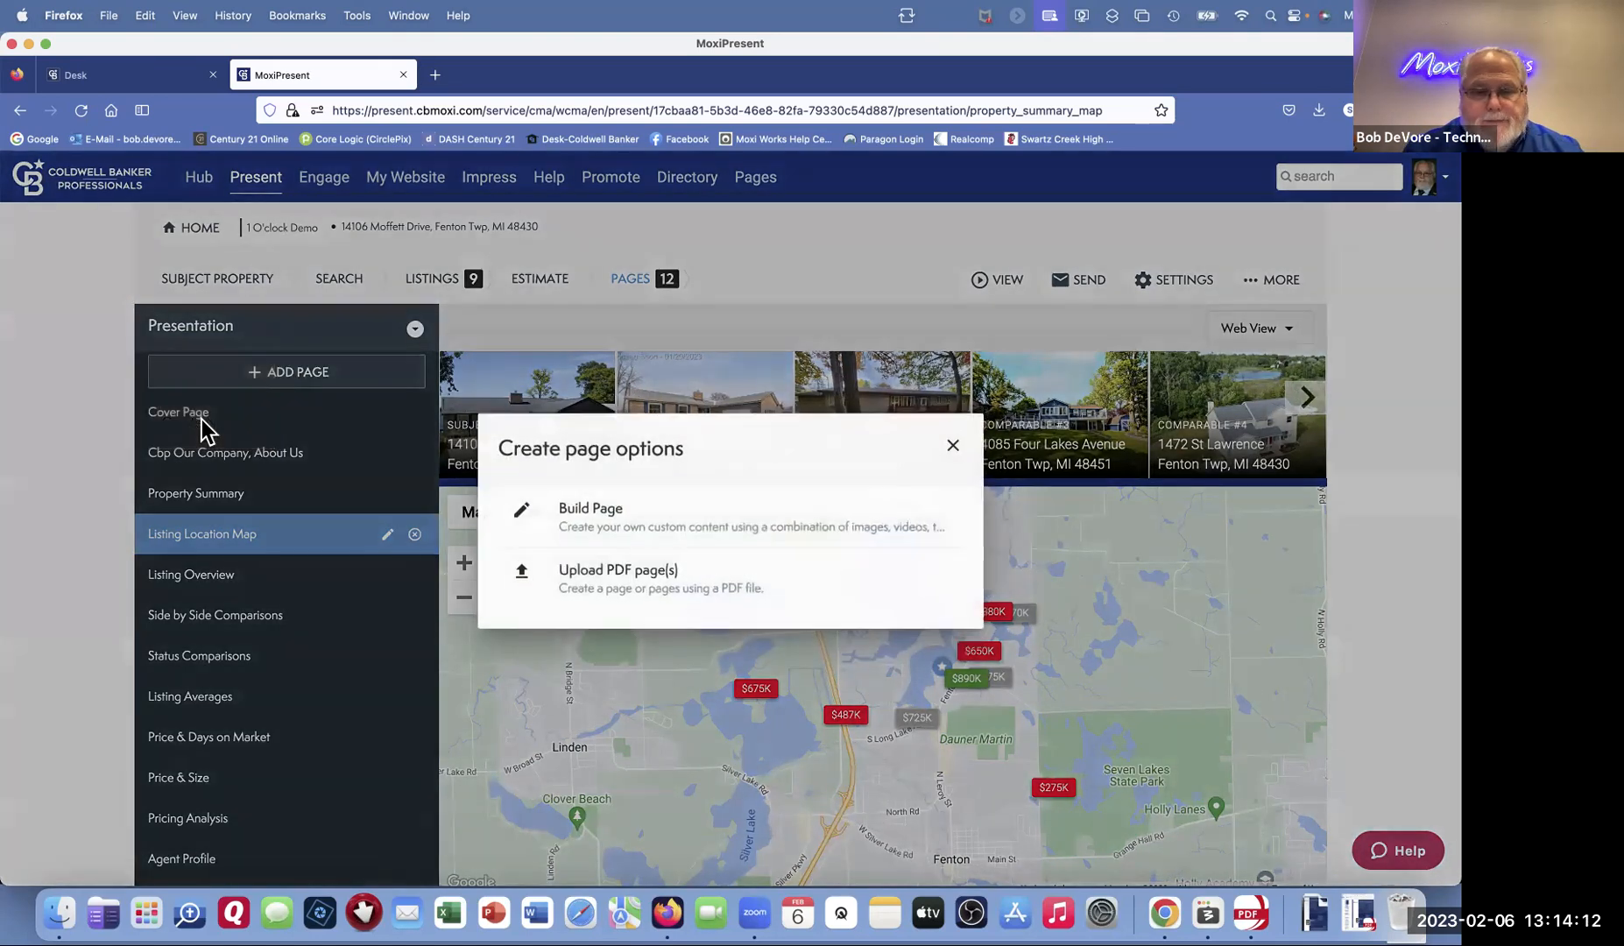
{"action": "left_click", "coordinate": [627, 576]}
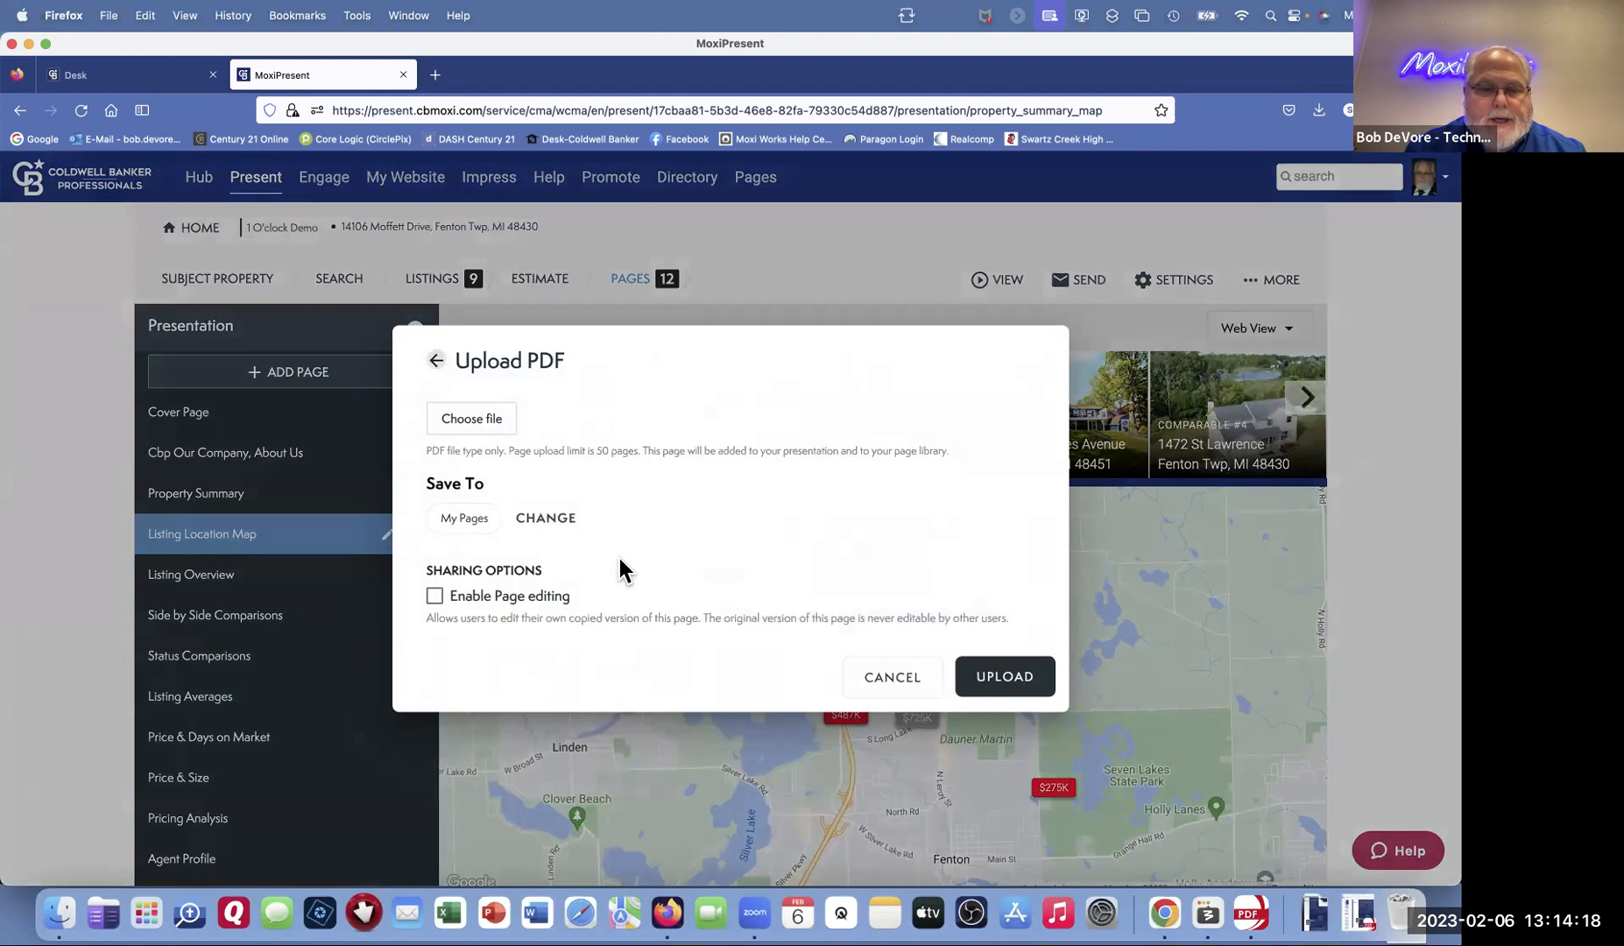
{"action": "left_click", "coordinate": [480, 420]}
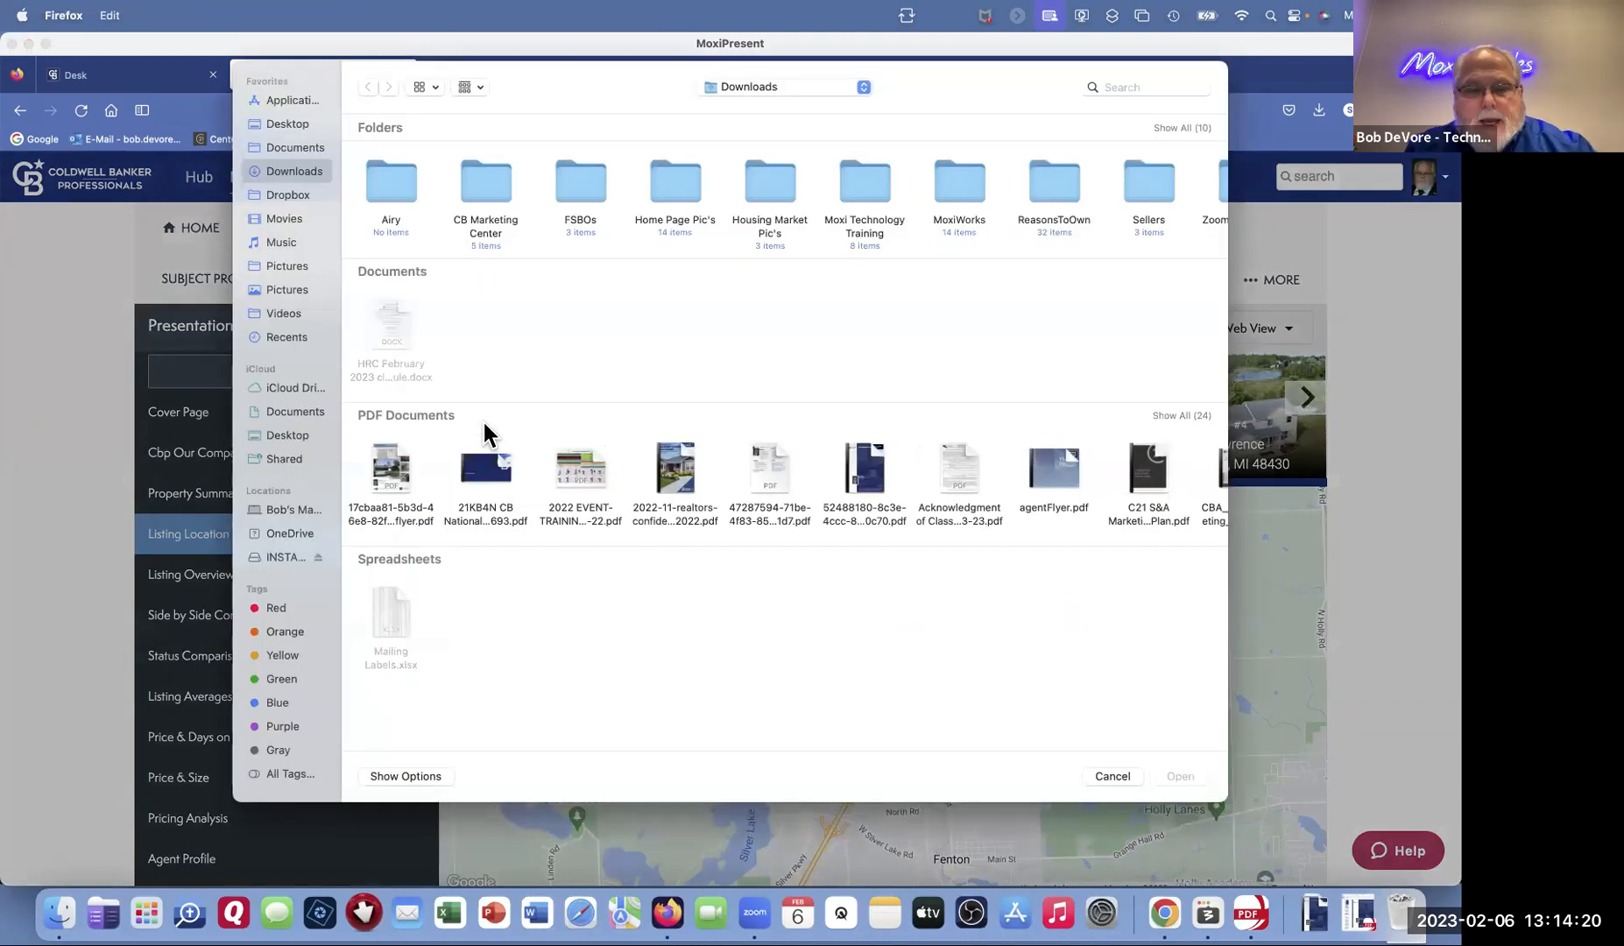
{"action": "left_click", "coordinate": [376, 481]}
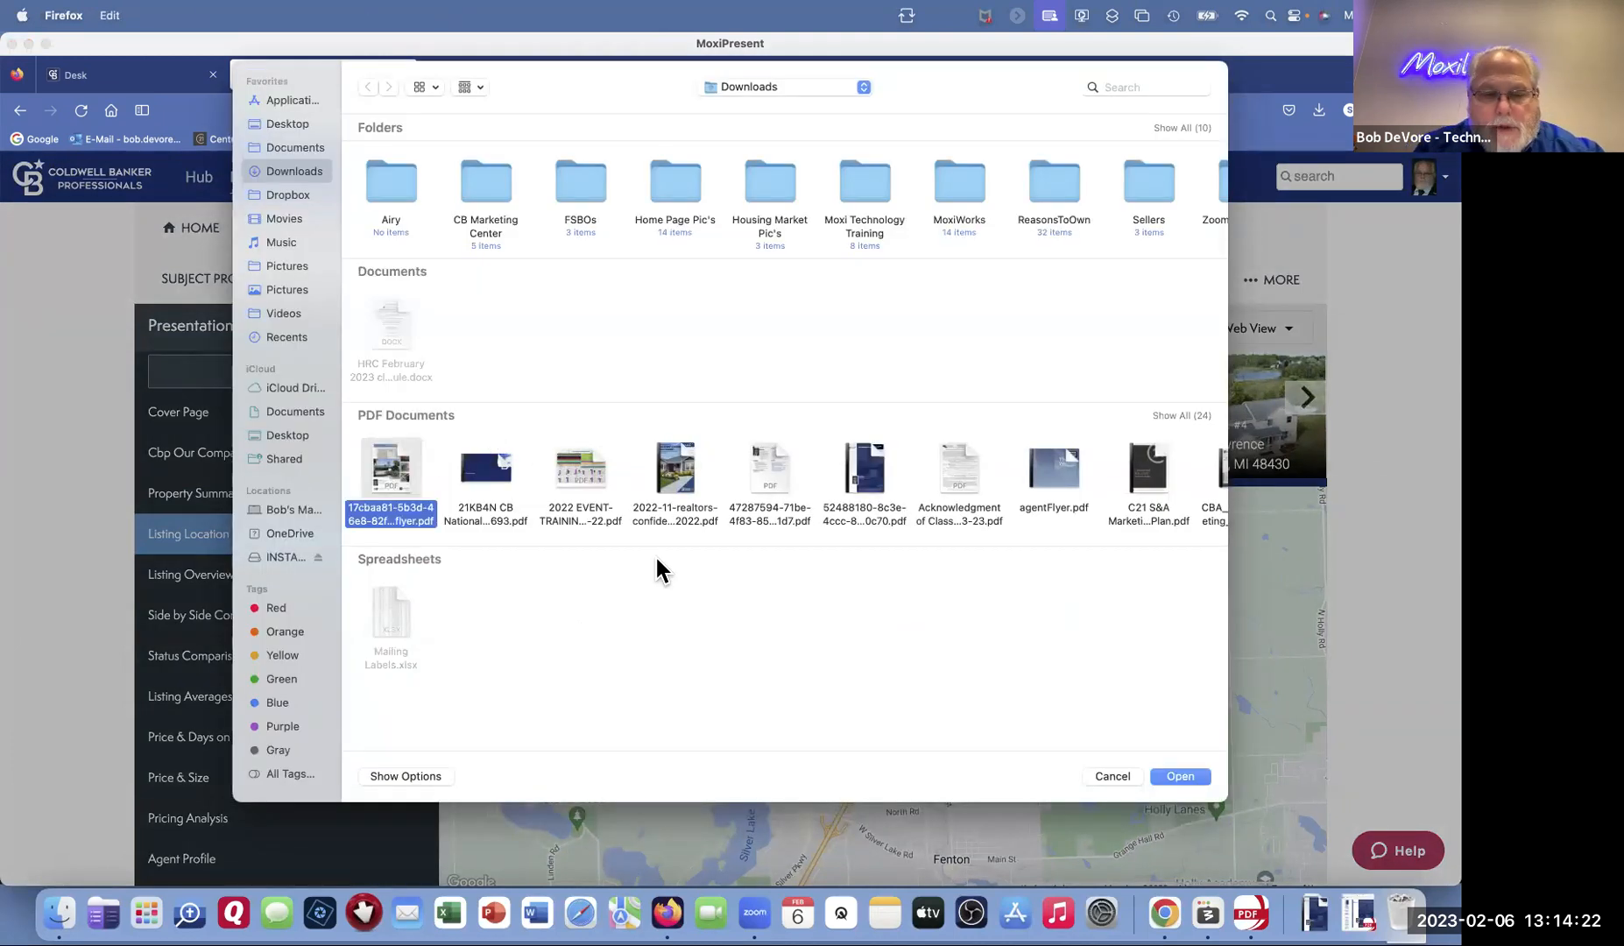
{"action": "left_click", "coordinate": [1179, 776]}
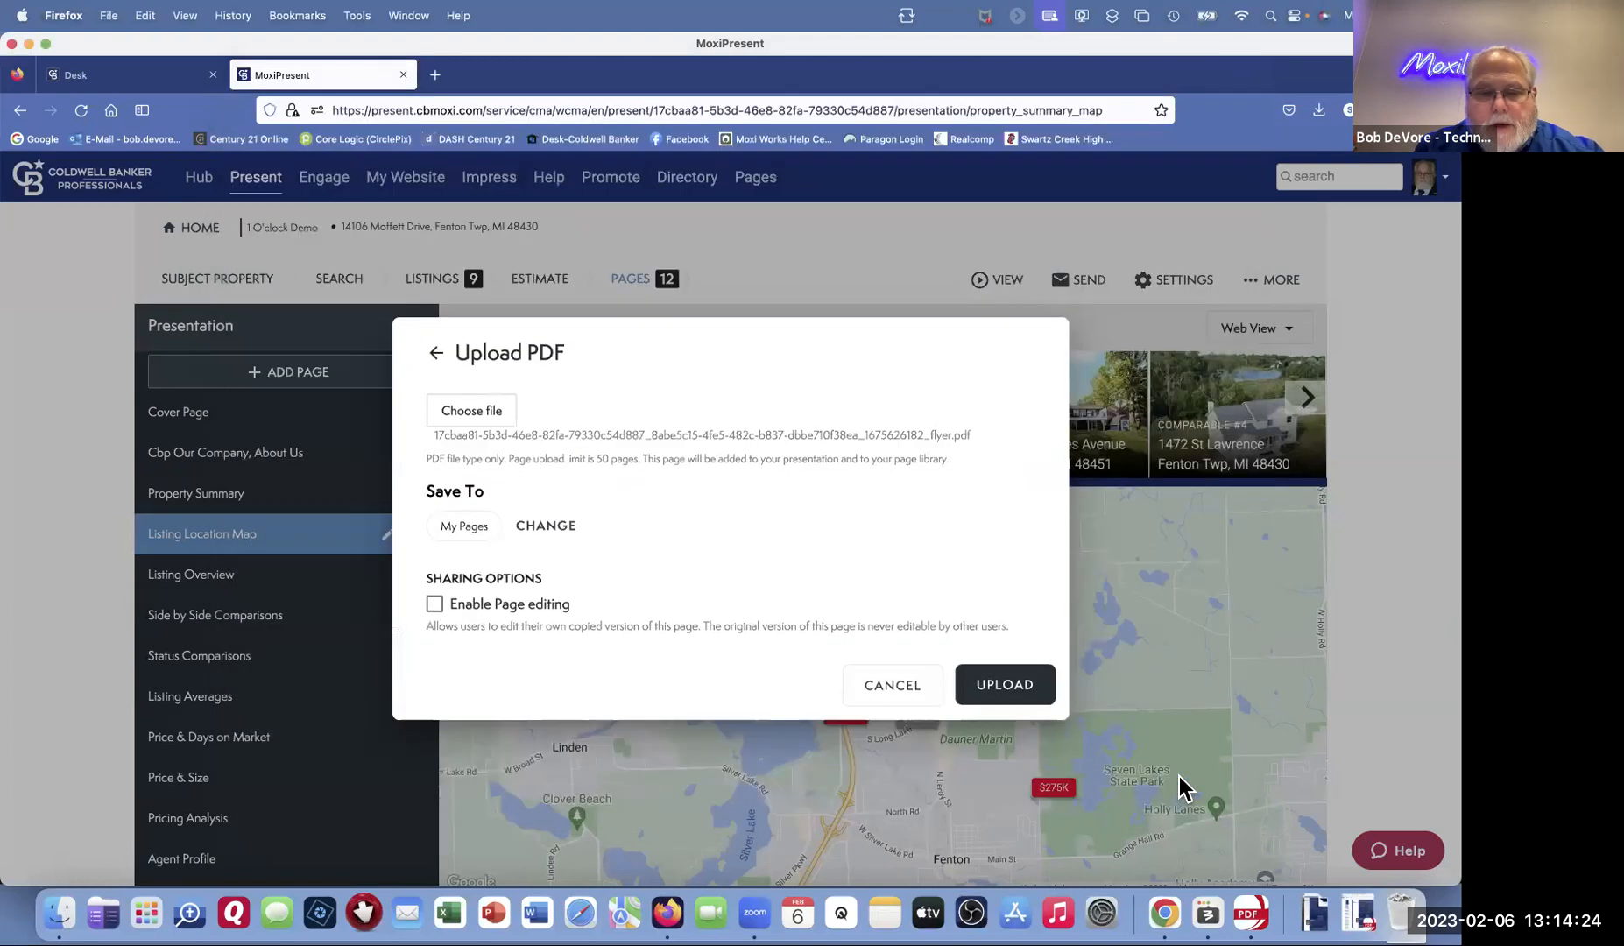
{"action": "left_click", "coordinate": [1005, 685]}
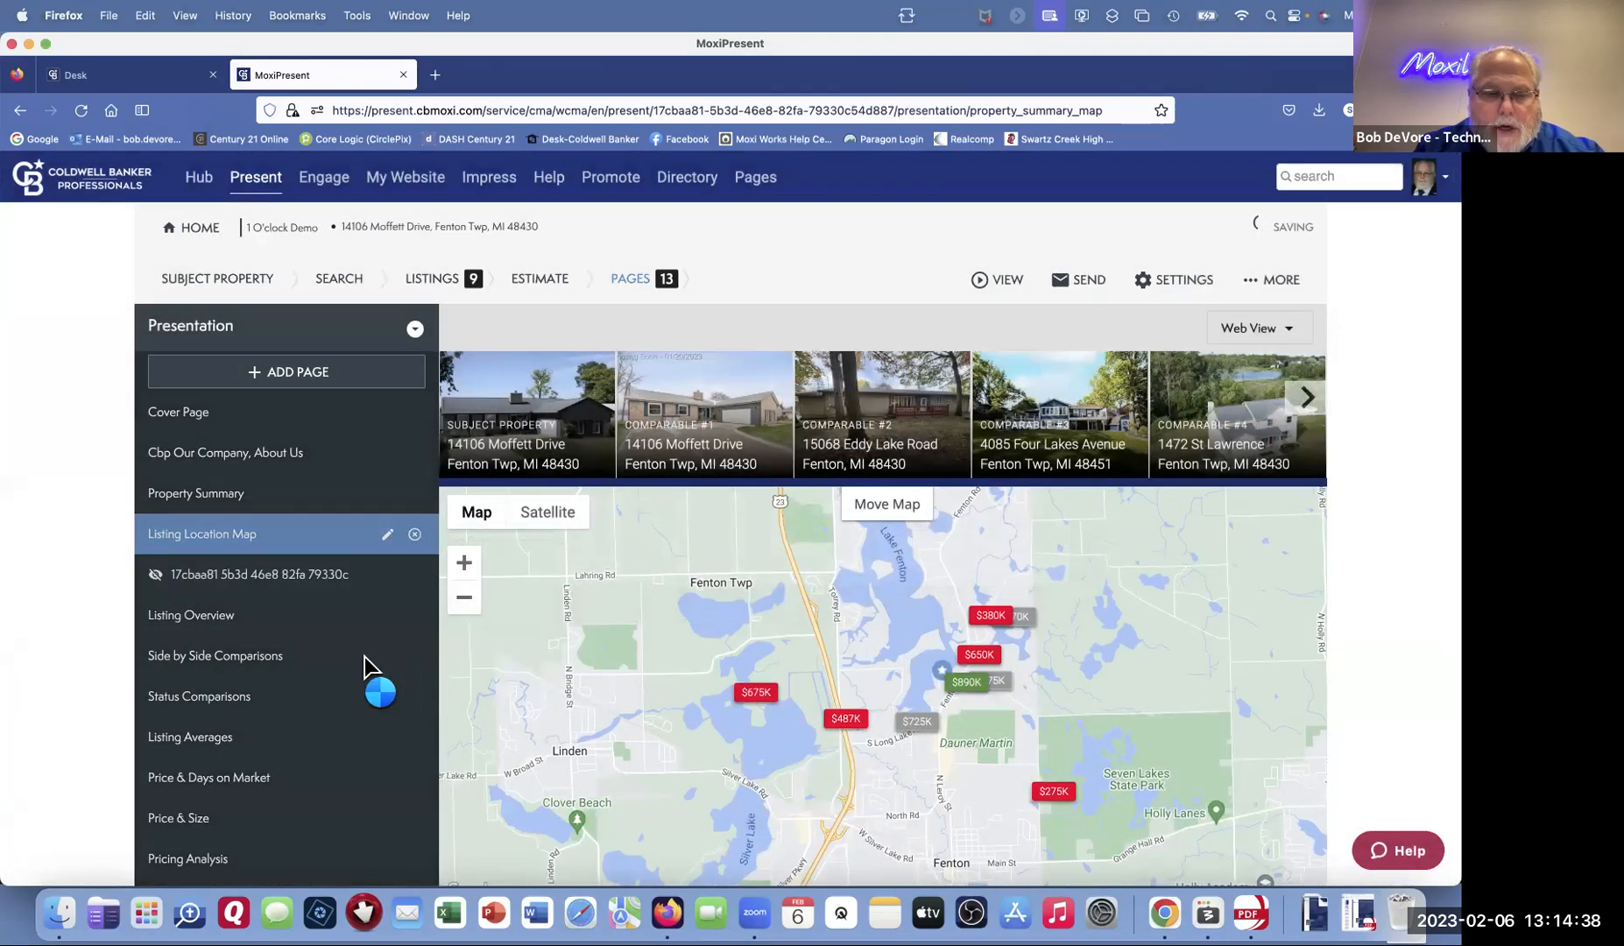
Step: Select the uploaded flyer page and move it to the end of the presentation, below Agent Profile
{"action": "left_click", "coordinate": [229, 577]}
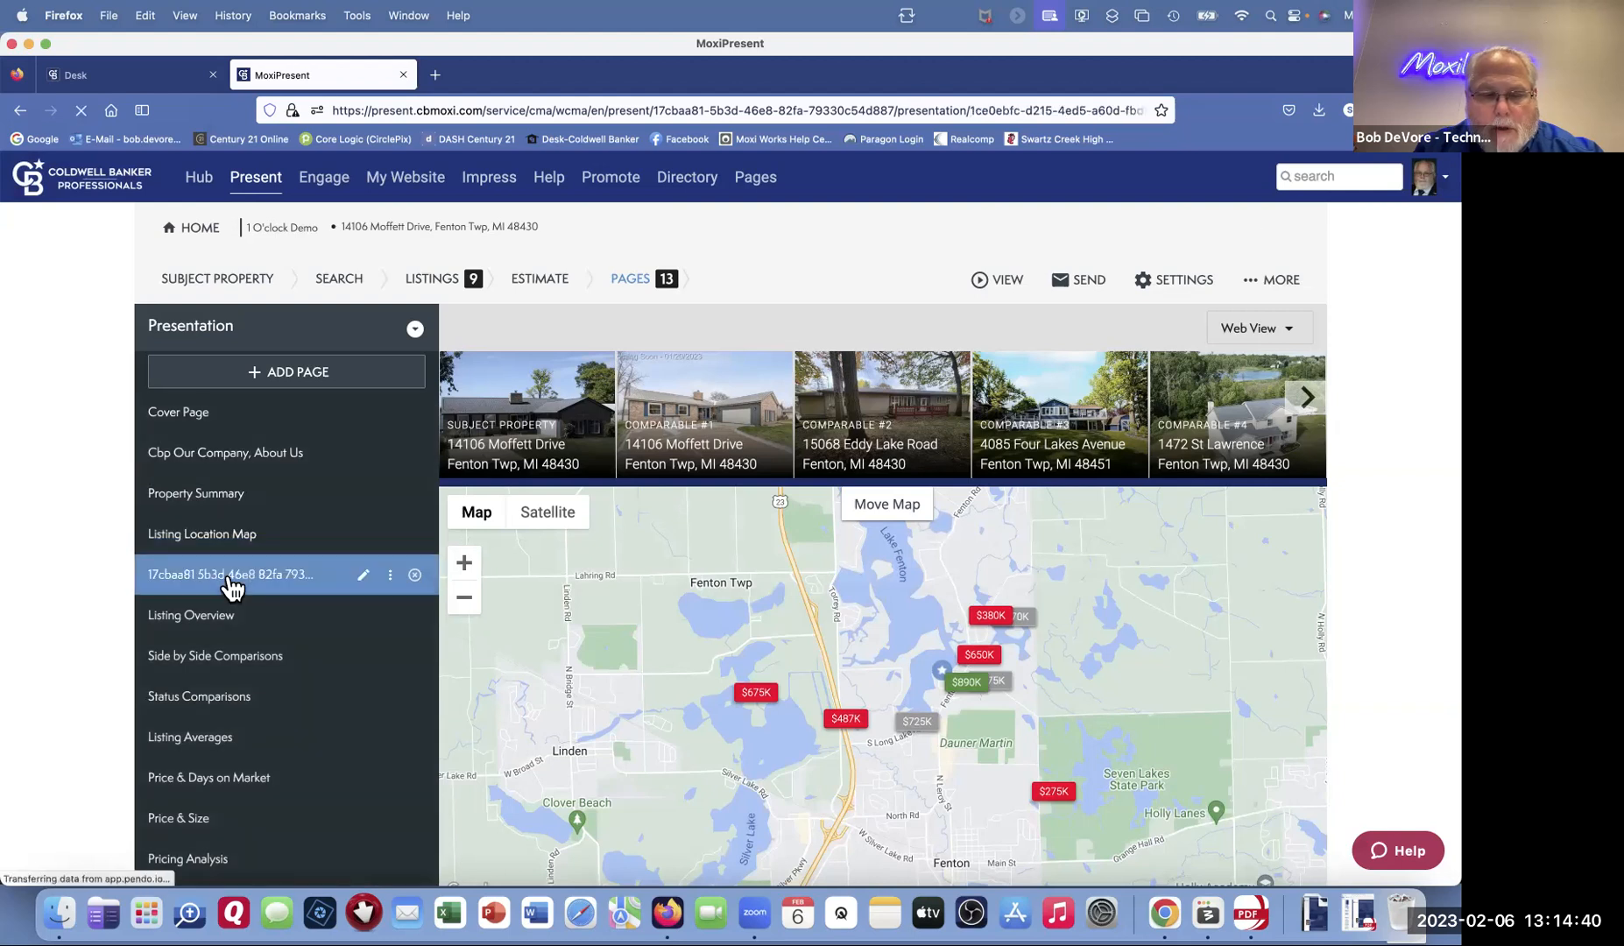
{"action": "left_click_drag", "start_coordinate": [232, 587], "coordinate": [237, 881]}
{"action": "scroll", "coordinate": [271, 685], "scroll_direction": "down", "scroll_amount": 3}
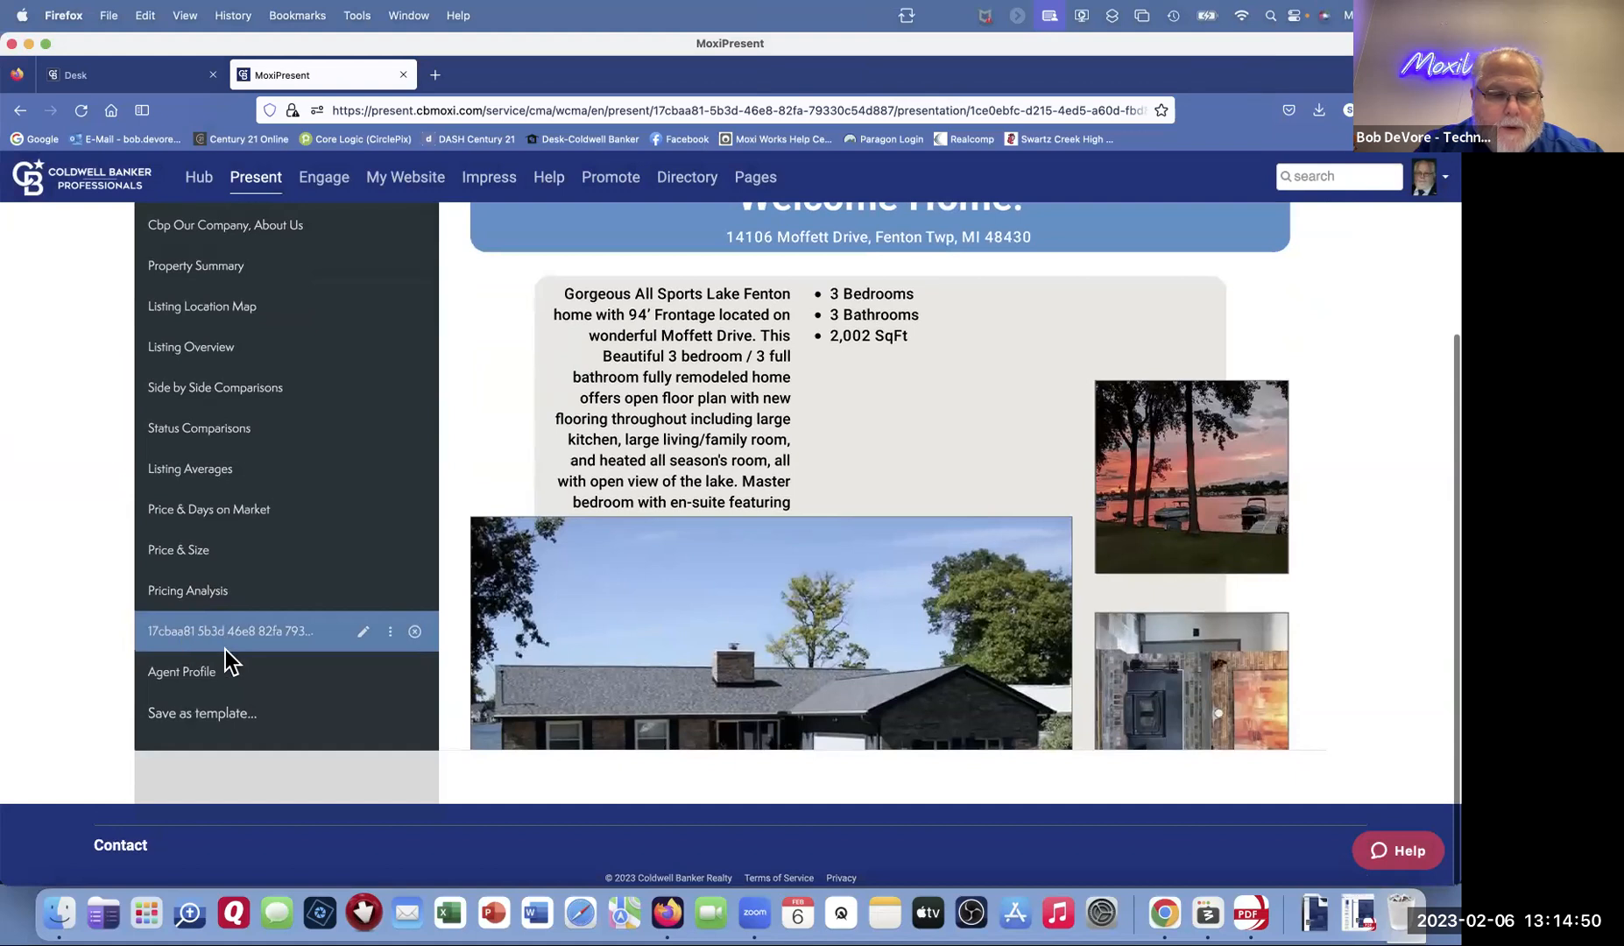
{"action": "left_click_drag", "start_coordinate": [169, 643], "coordinate": [169, 688]}
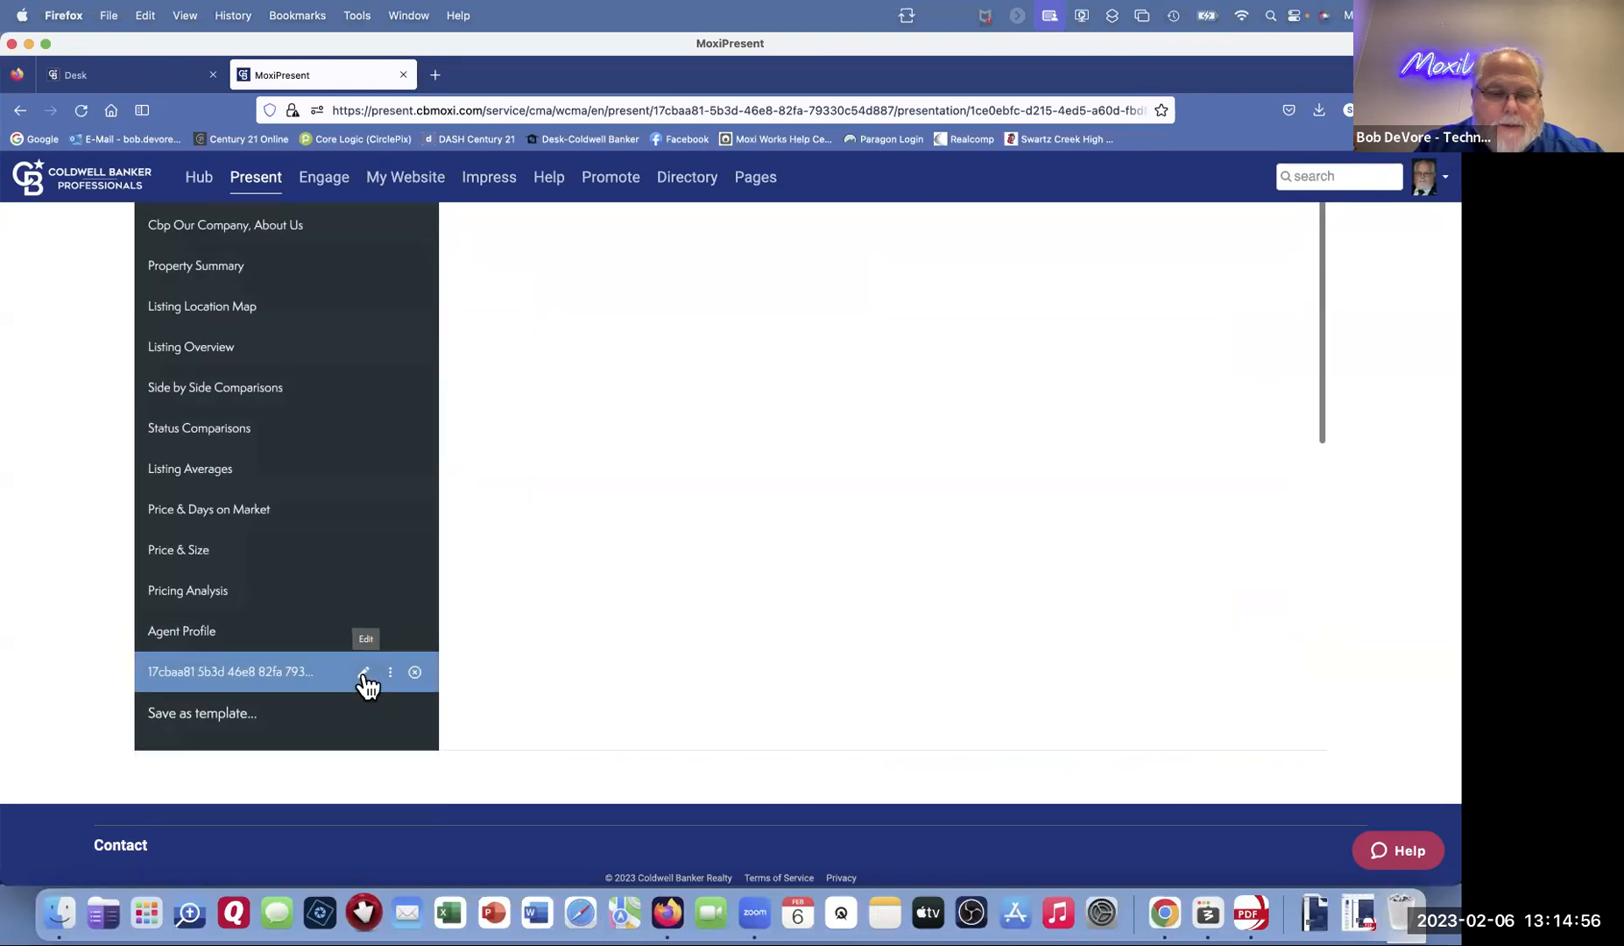
Step: Open the uploaded flyer page for editing, review the web sizes in its Layout Options, and close the options without saving
{"action": "scroll", "coordinate": [366, 686], "scroll_direction": "up", "scroll_amount": 10}
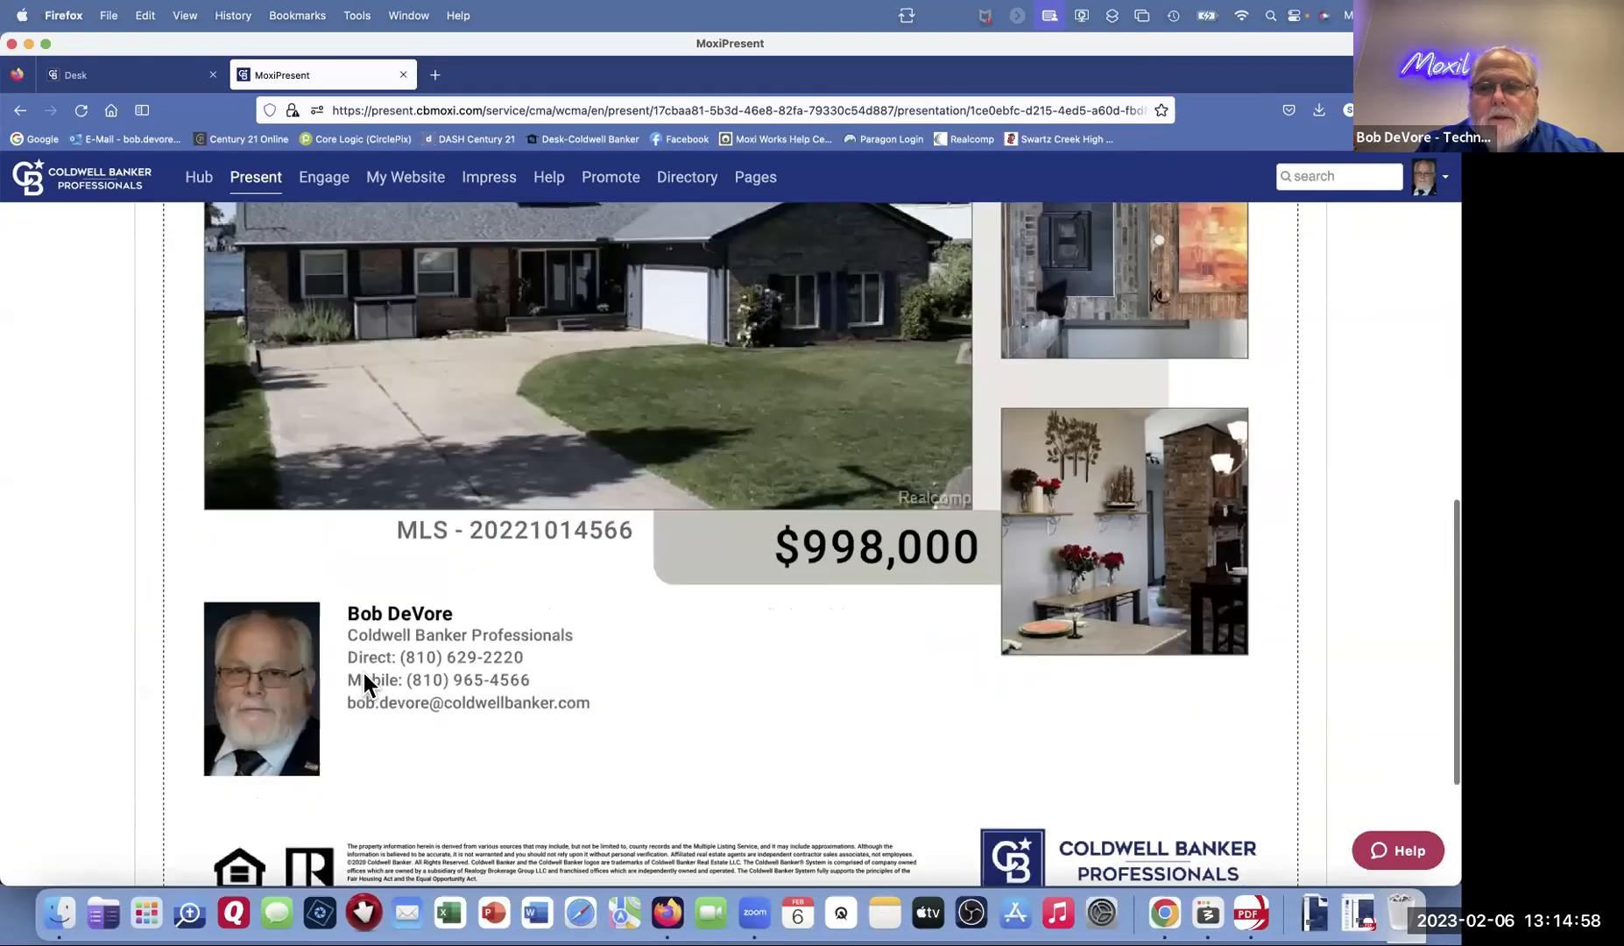
{"action": "scroll", "coordinate": [367, 686], "scroll_direction": "up", "scroll_amount": 5}
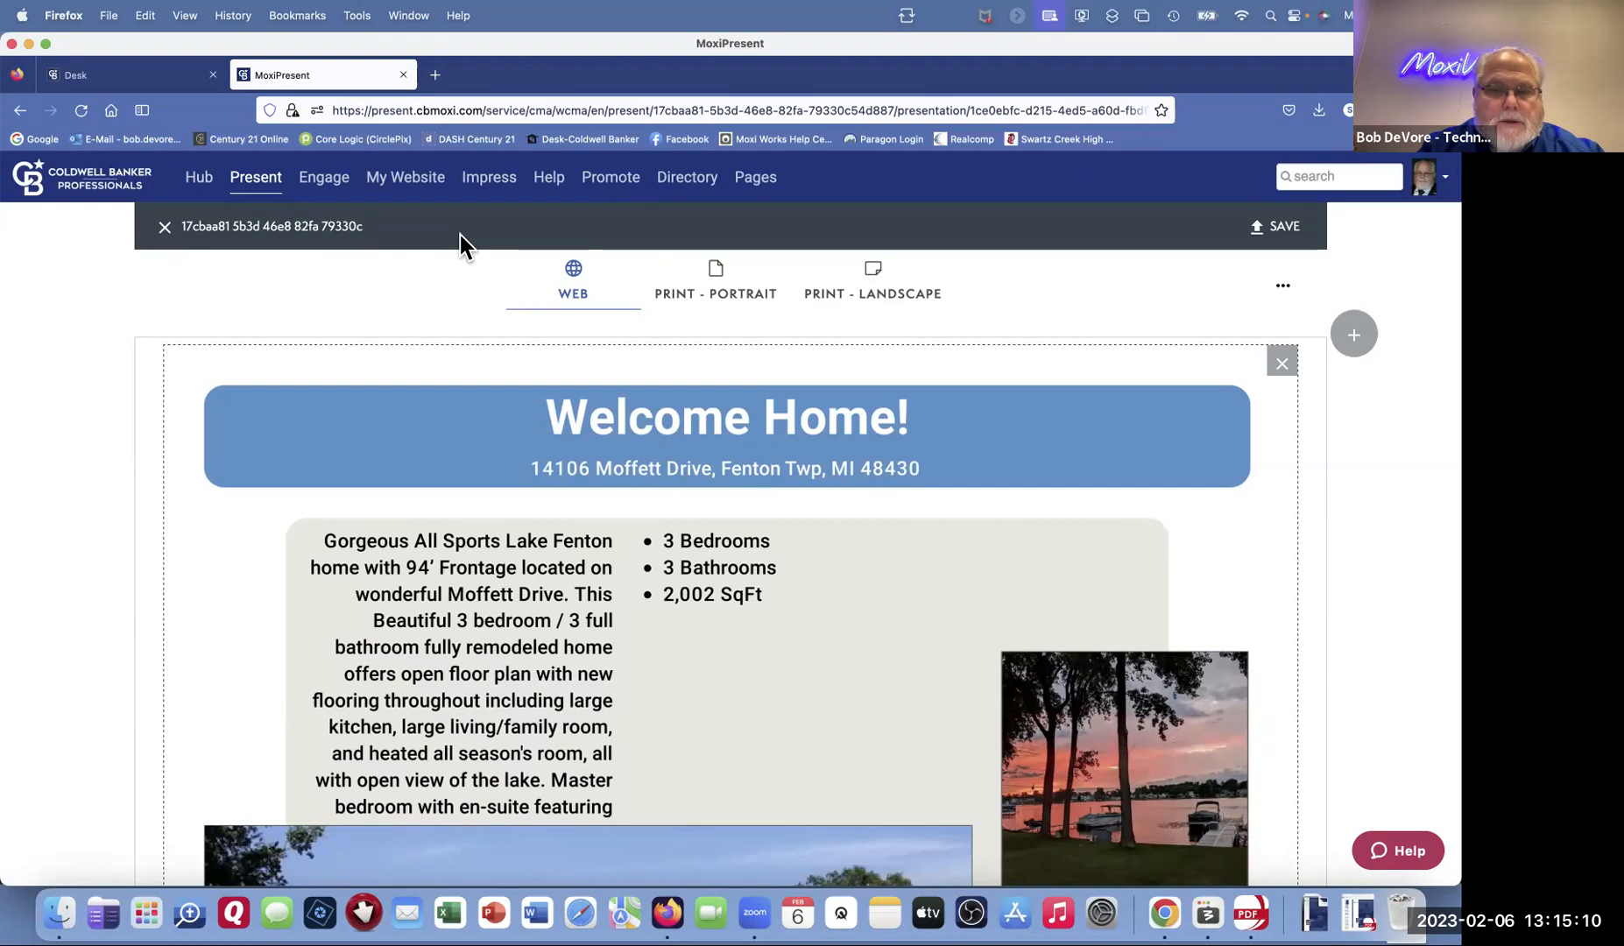
{"action": "left_click", "coordinate": [1283, 285]}
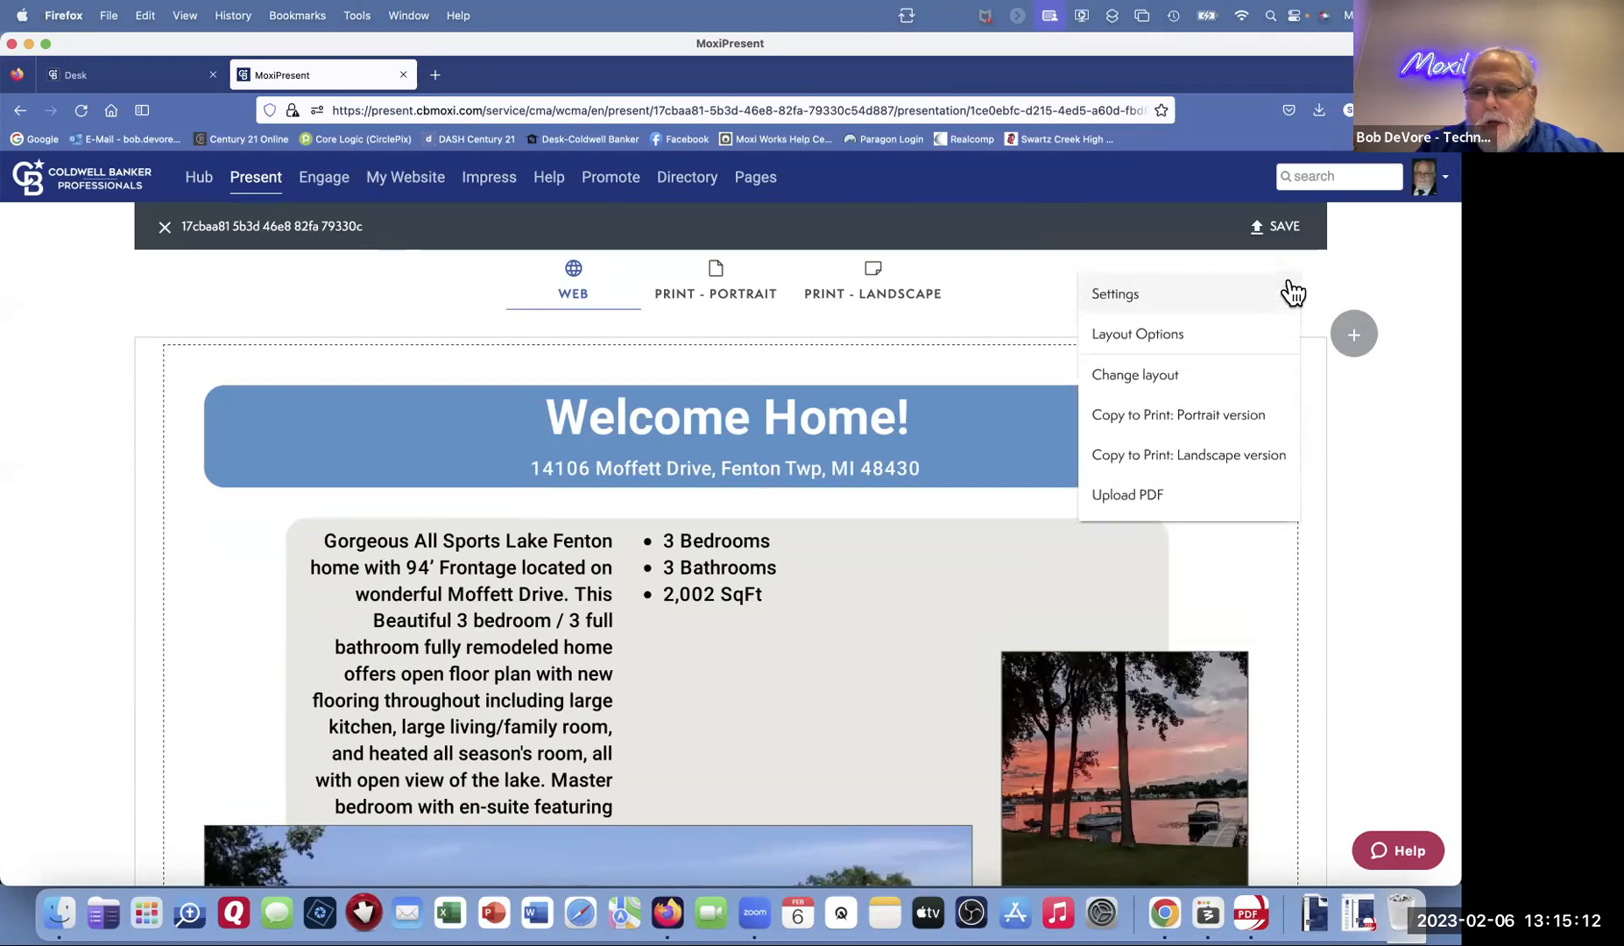
{"action": "left_click", "coordinate": [1157, 336]}
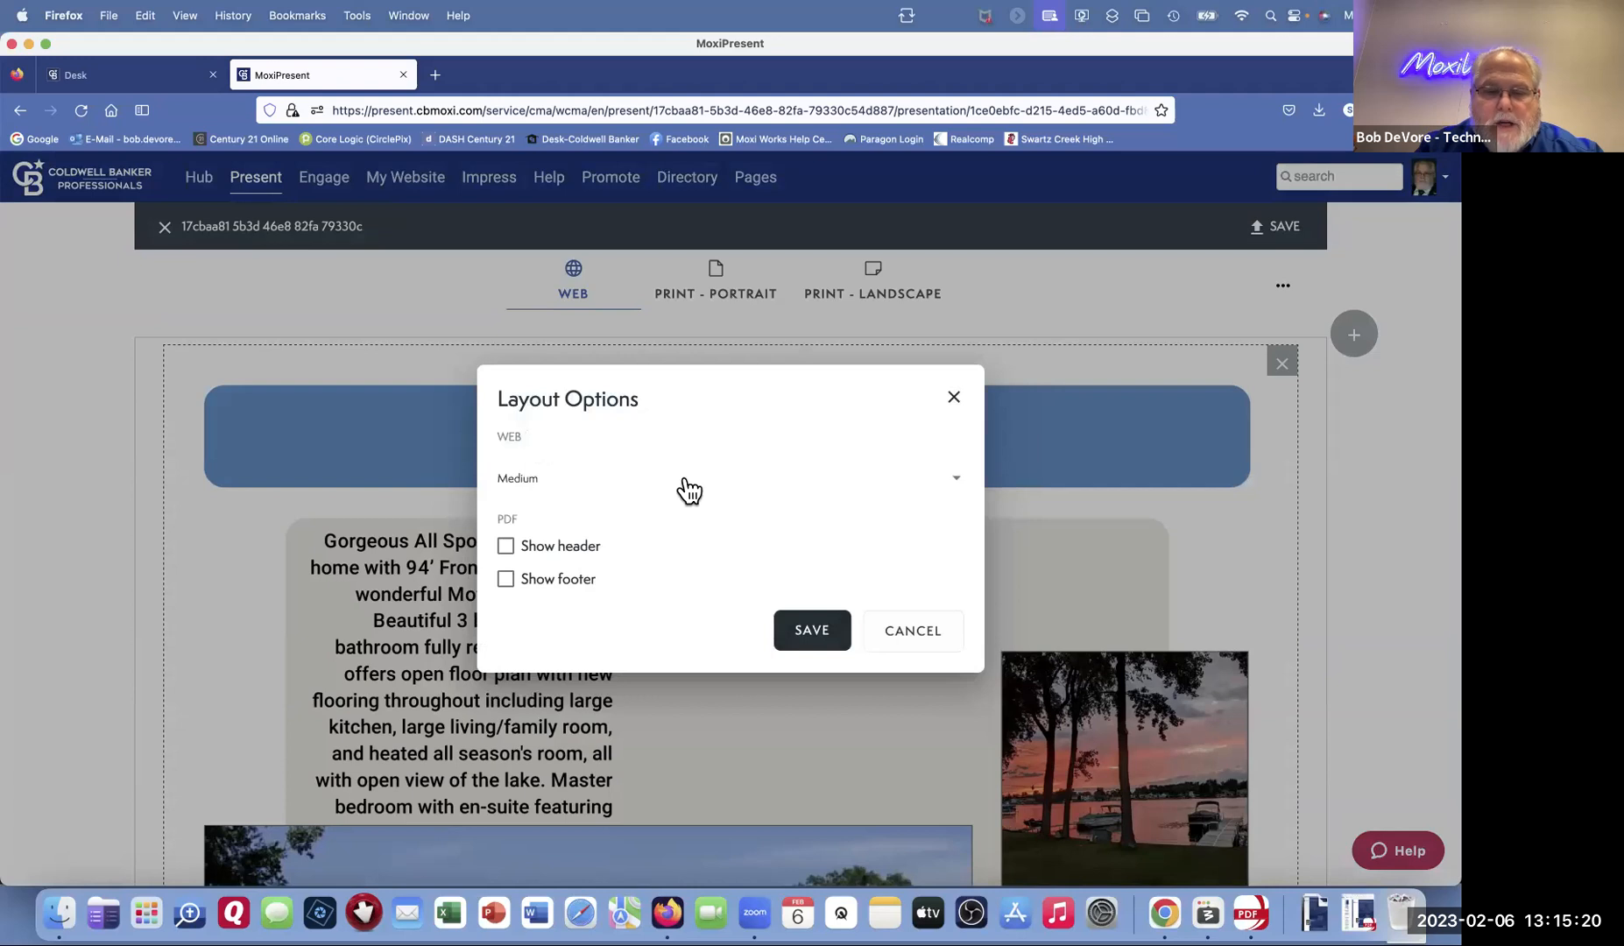
{"action": "left_click", "coordinate": [957, 485]}
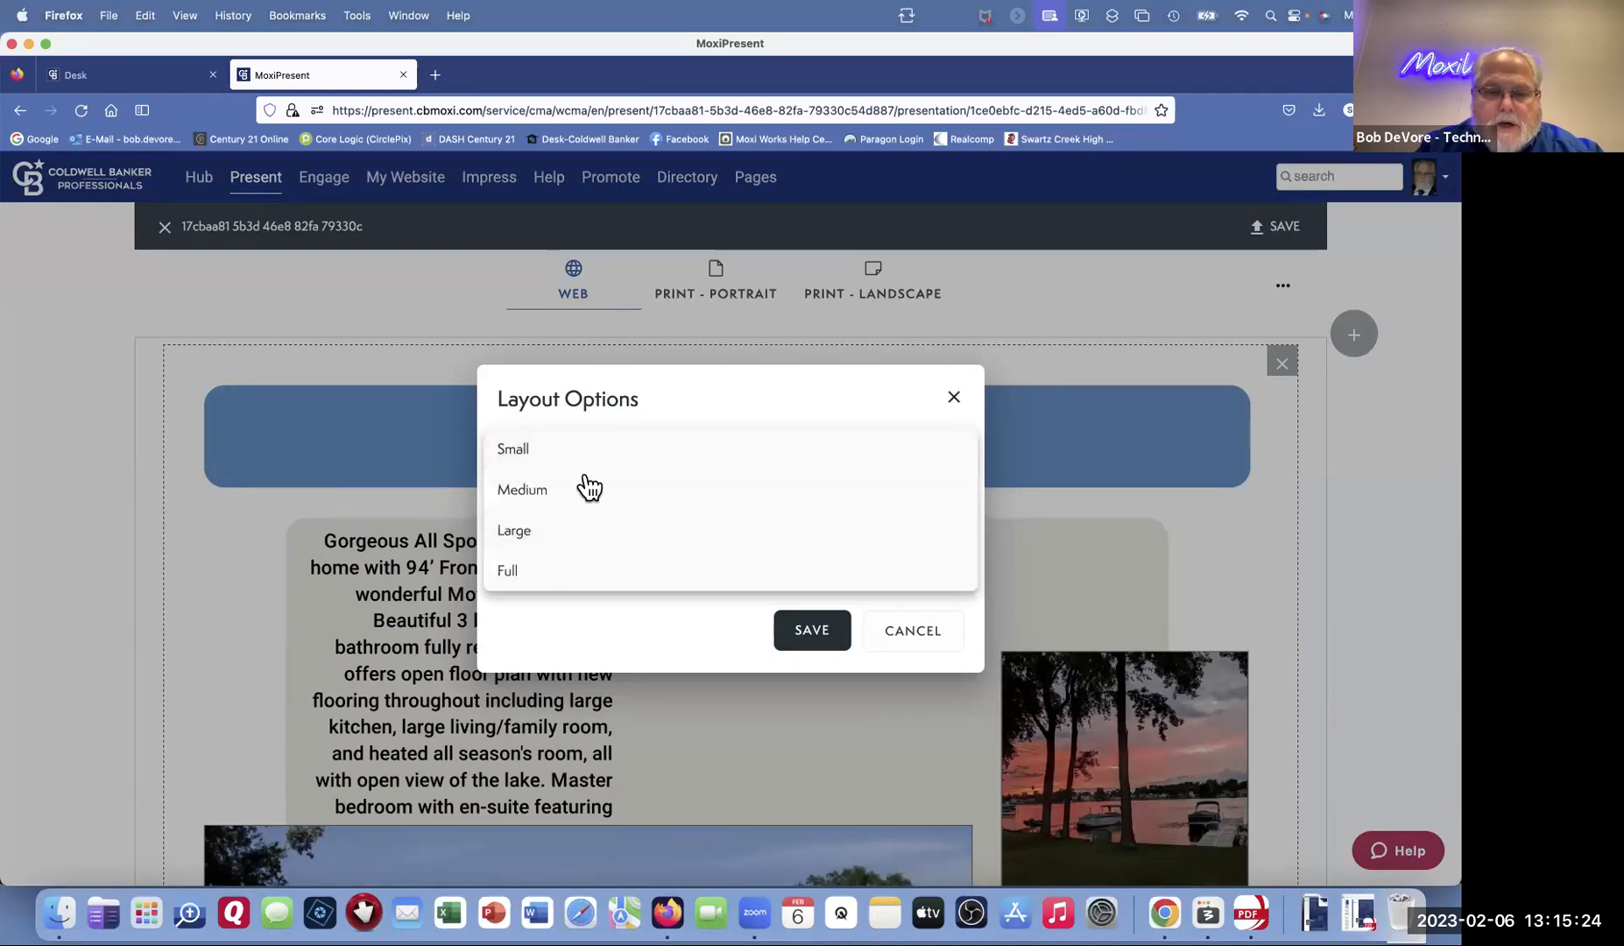
{"action": "left_click", "coordinate": [953, 394]}
{"action": "left_click", "coordinate": [952, 394]}
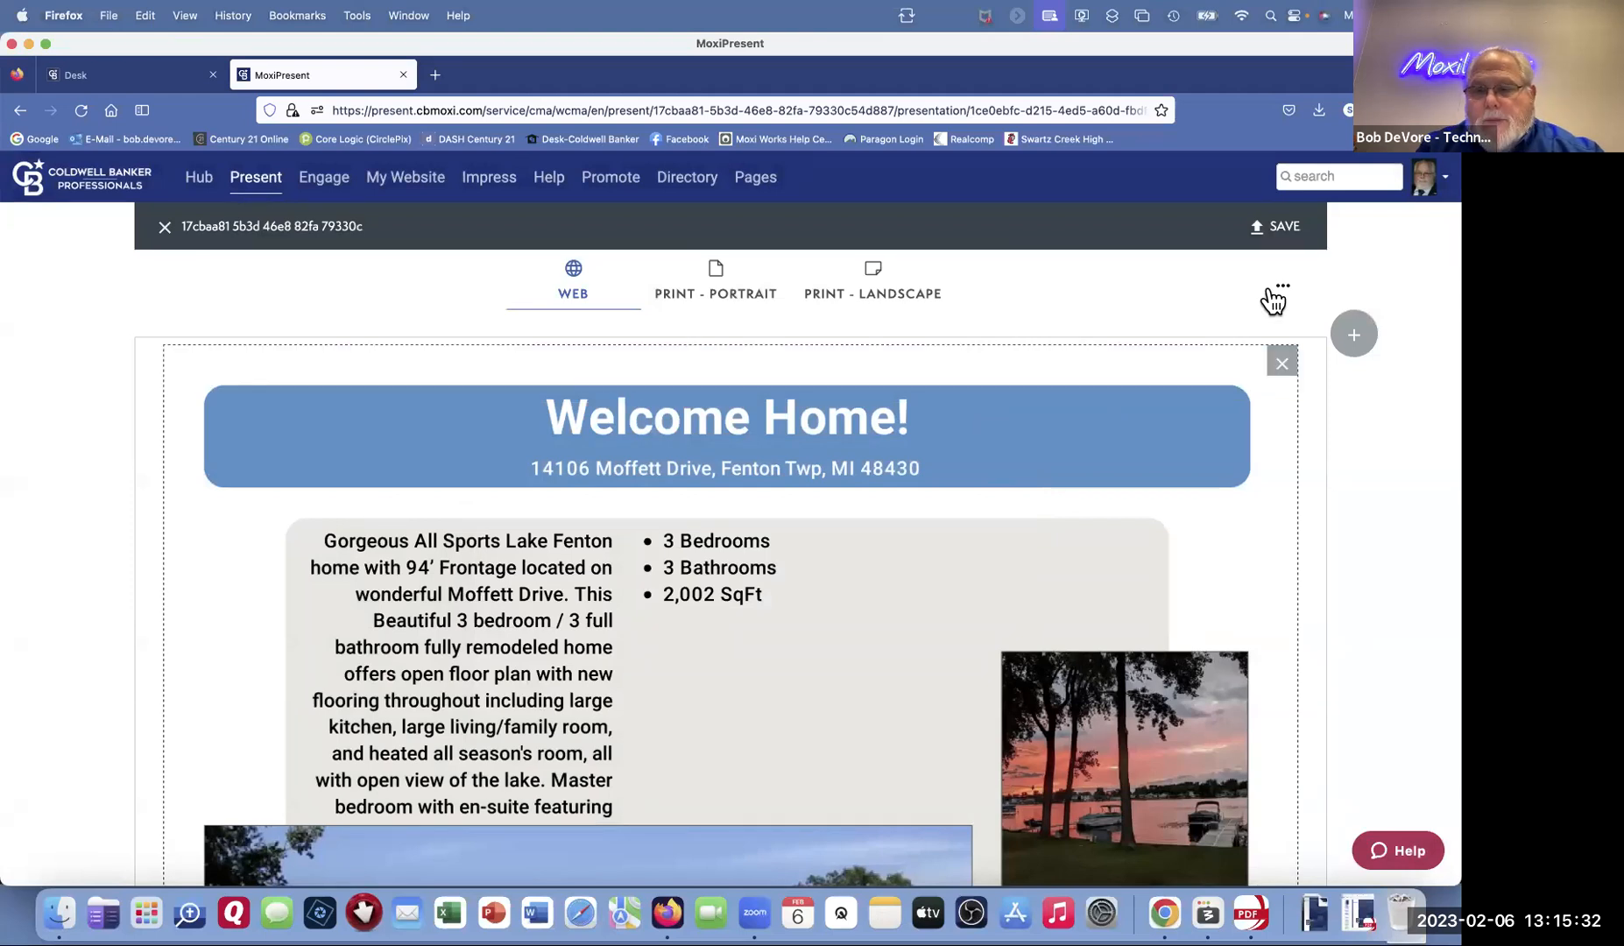
Step: Exit the flyer page editor and look over the full flyer in the presentation's Web View
{"action": "left_click", "coordinate": [164, 228]}
{"action": "scroll", "coordinate": [893, 591], "scroll_direction": "down", "scroll_amount": 10}
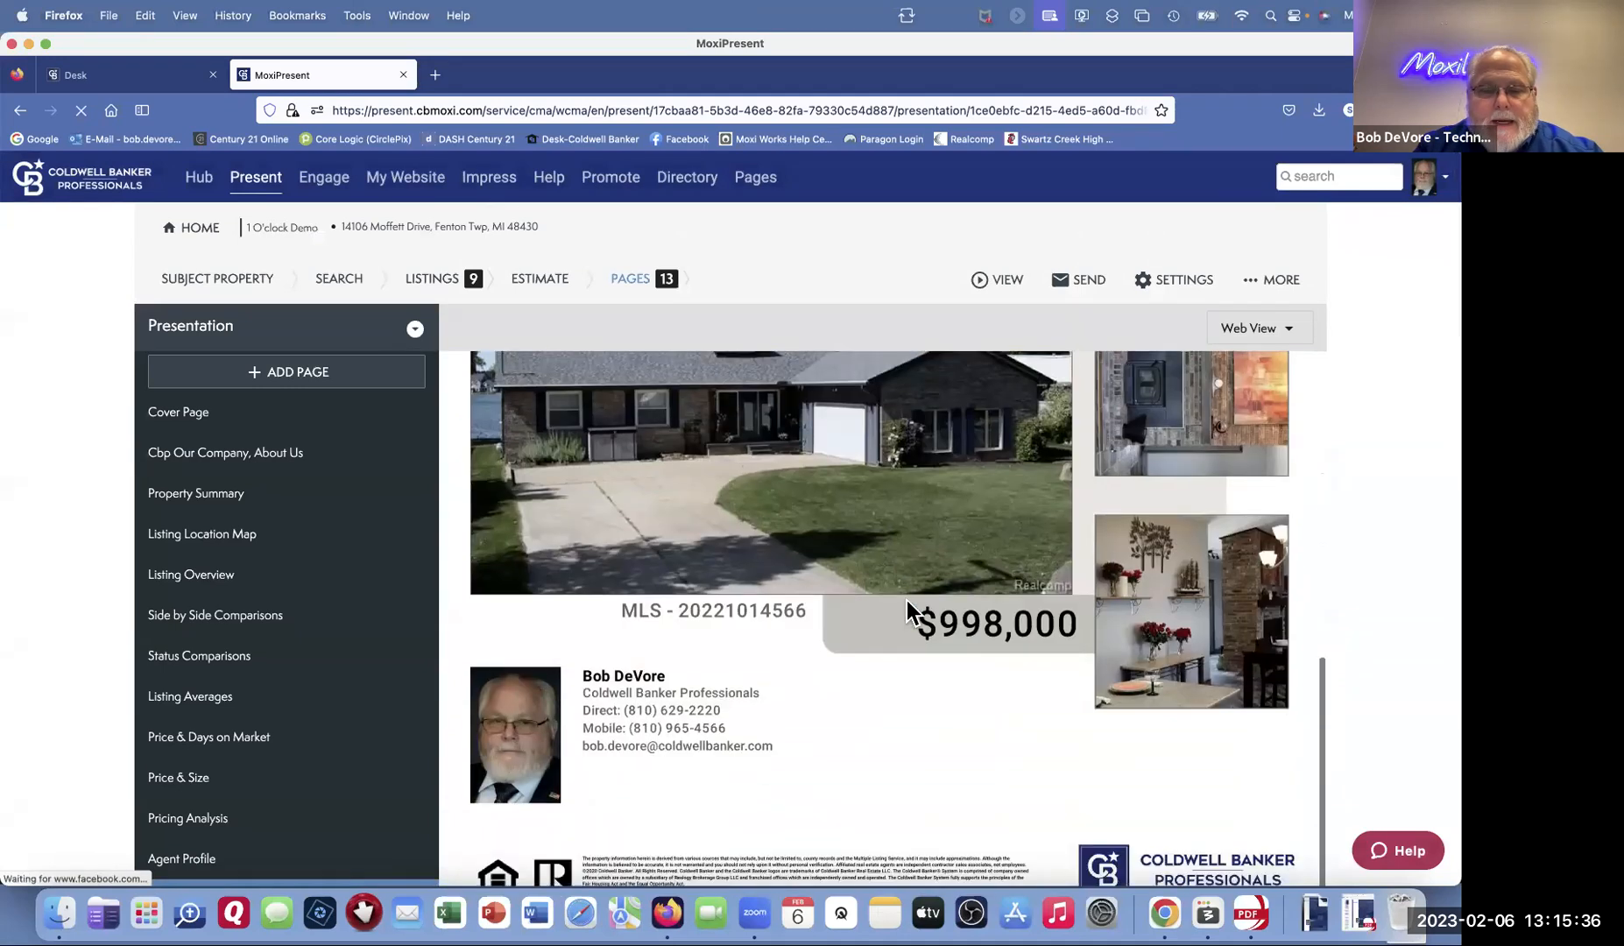
{"action": "scroll", "coordinate": [908, 600], "scroll_direction": "up", "scroll_amount": 10}
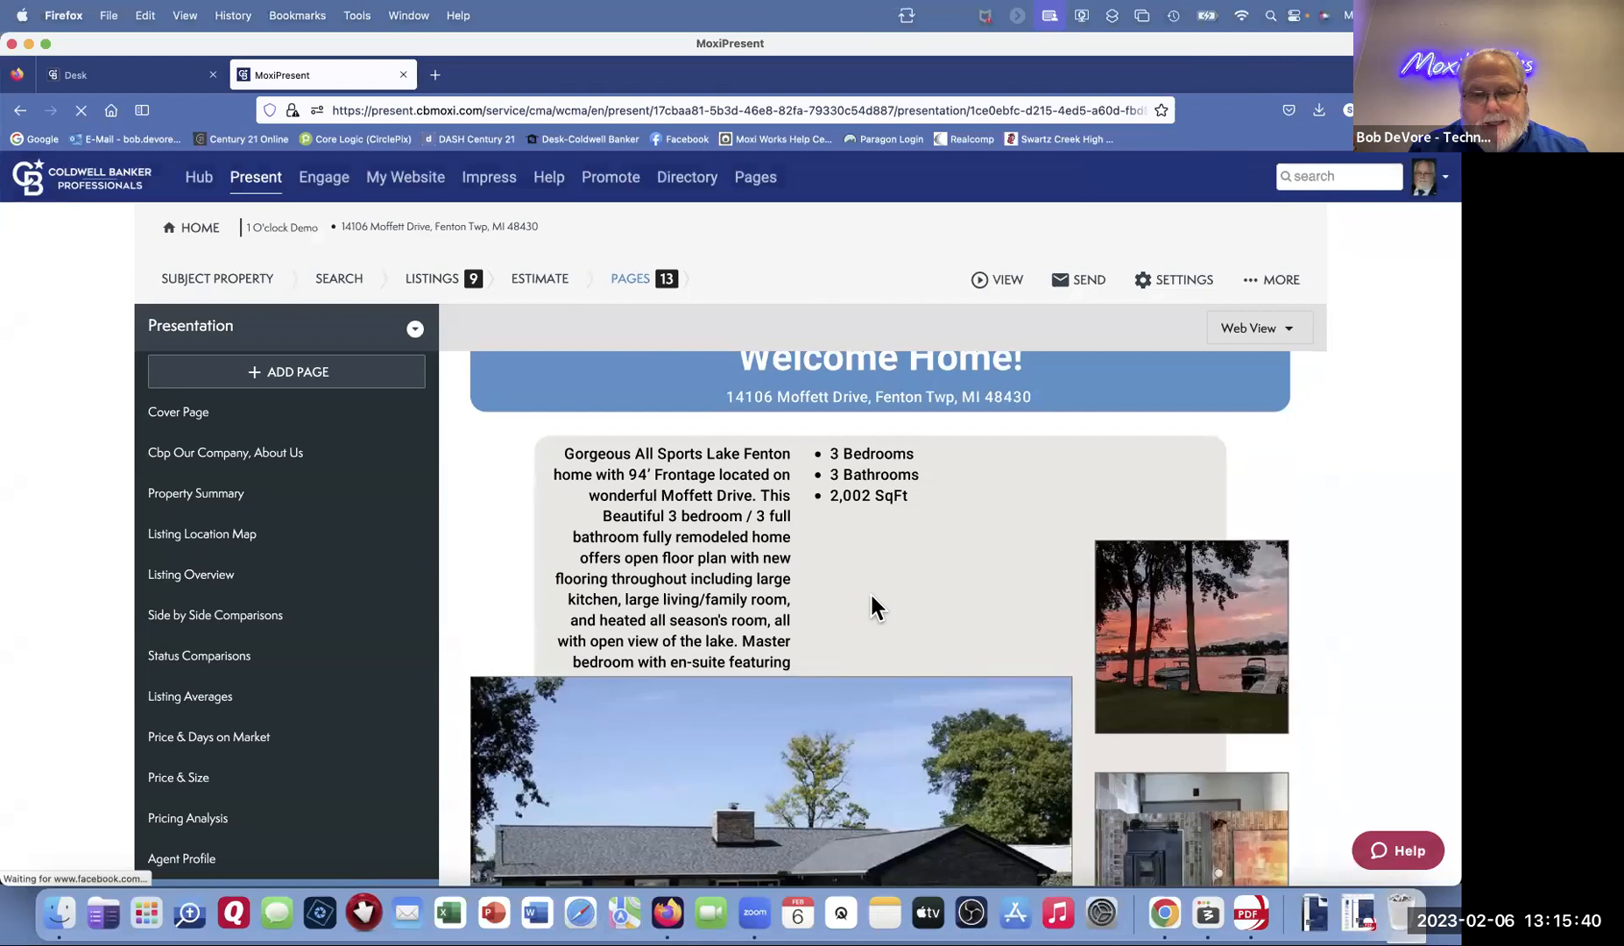
Step: Look over the rest of the flyer and open its page from My Pages in the page library
{"action": "scroll", "coordinate": [872, 596], "scroll_direction": "down", "scroll_amount": 5}
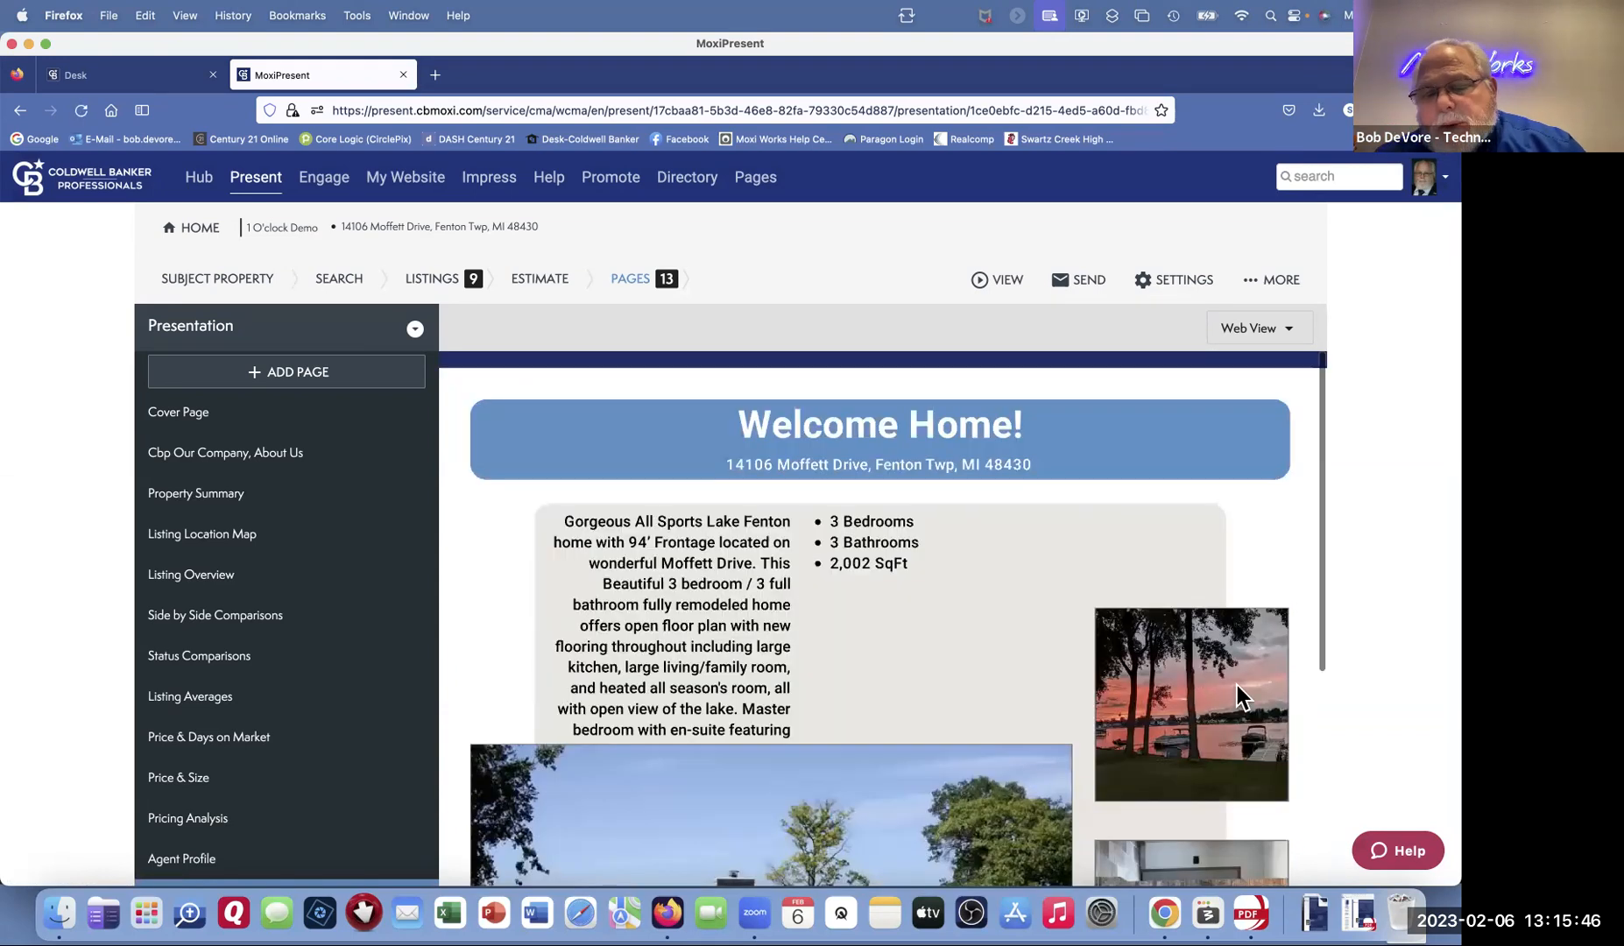
{"action": "scroll", "coordinate": [1237, 685], "scroll_direction": "down", "scroll_amount": 10}
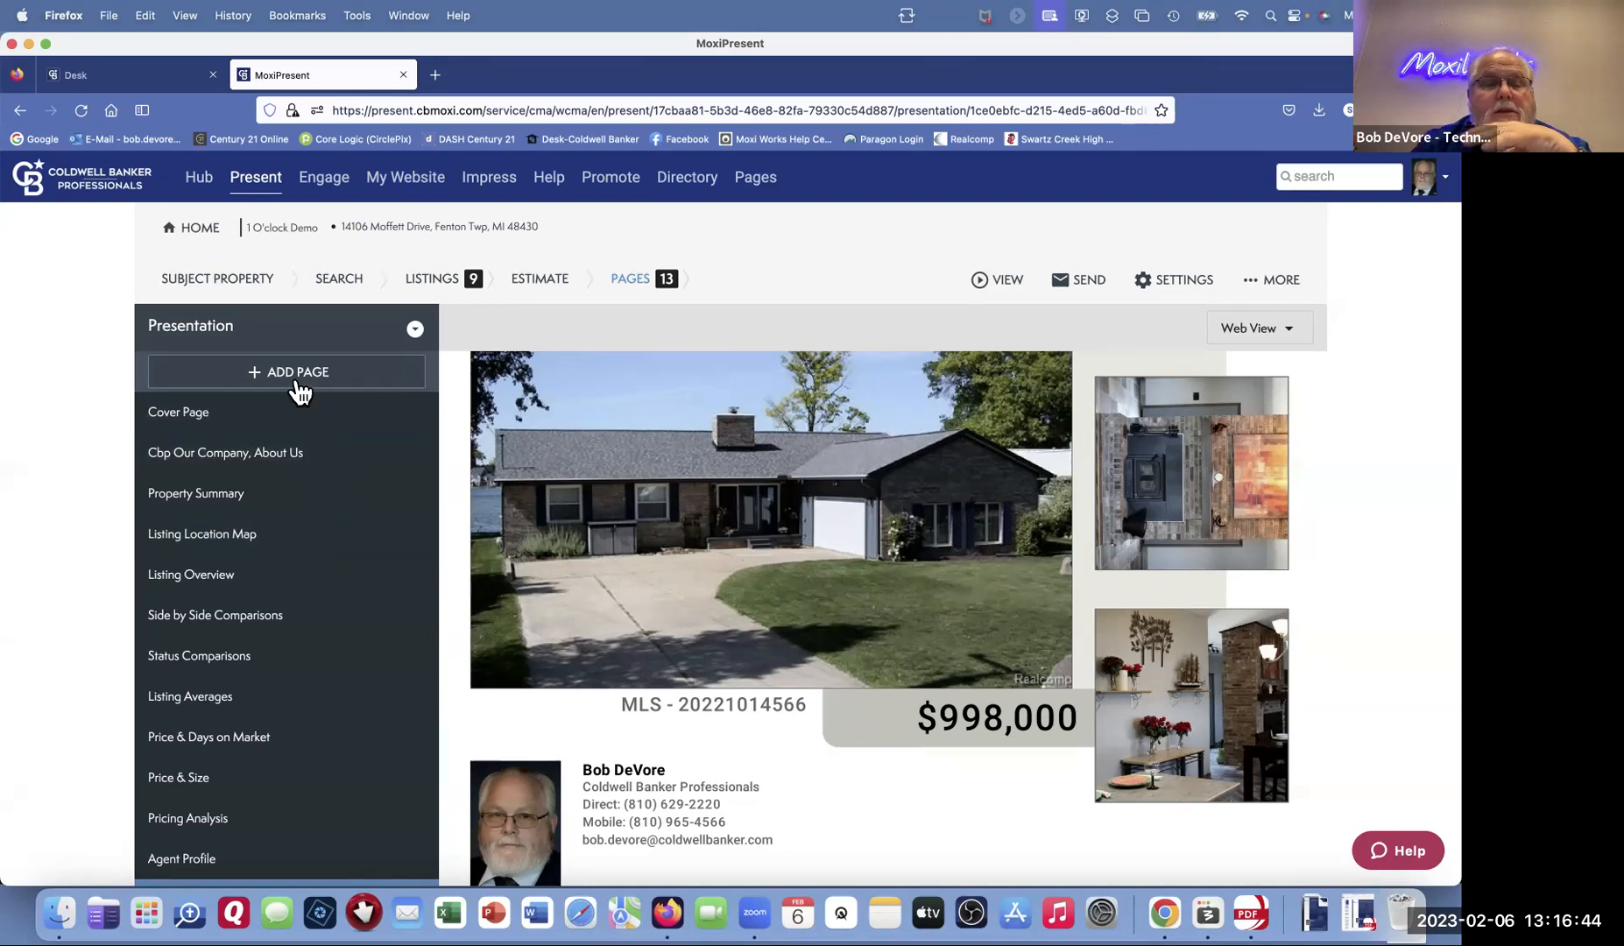
{"action": "left_click", "coordinate": [284, 373]}
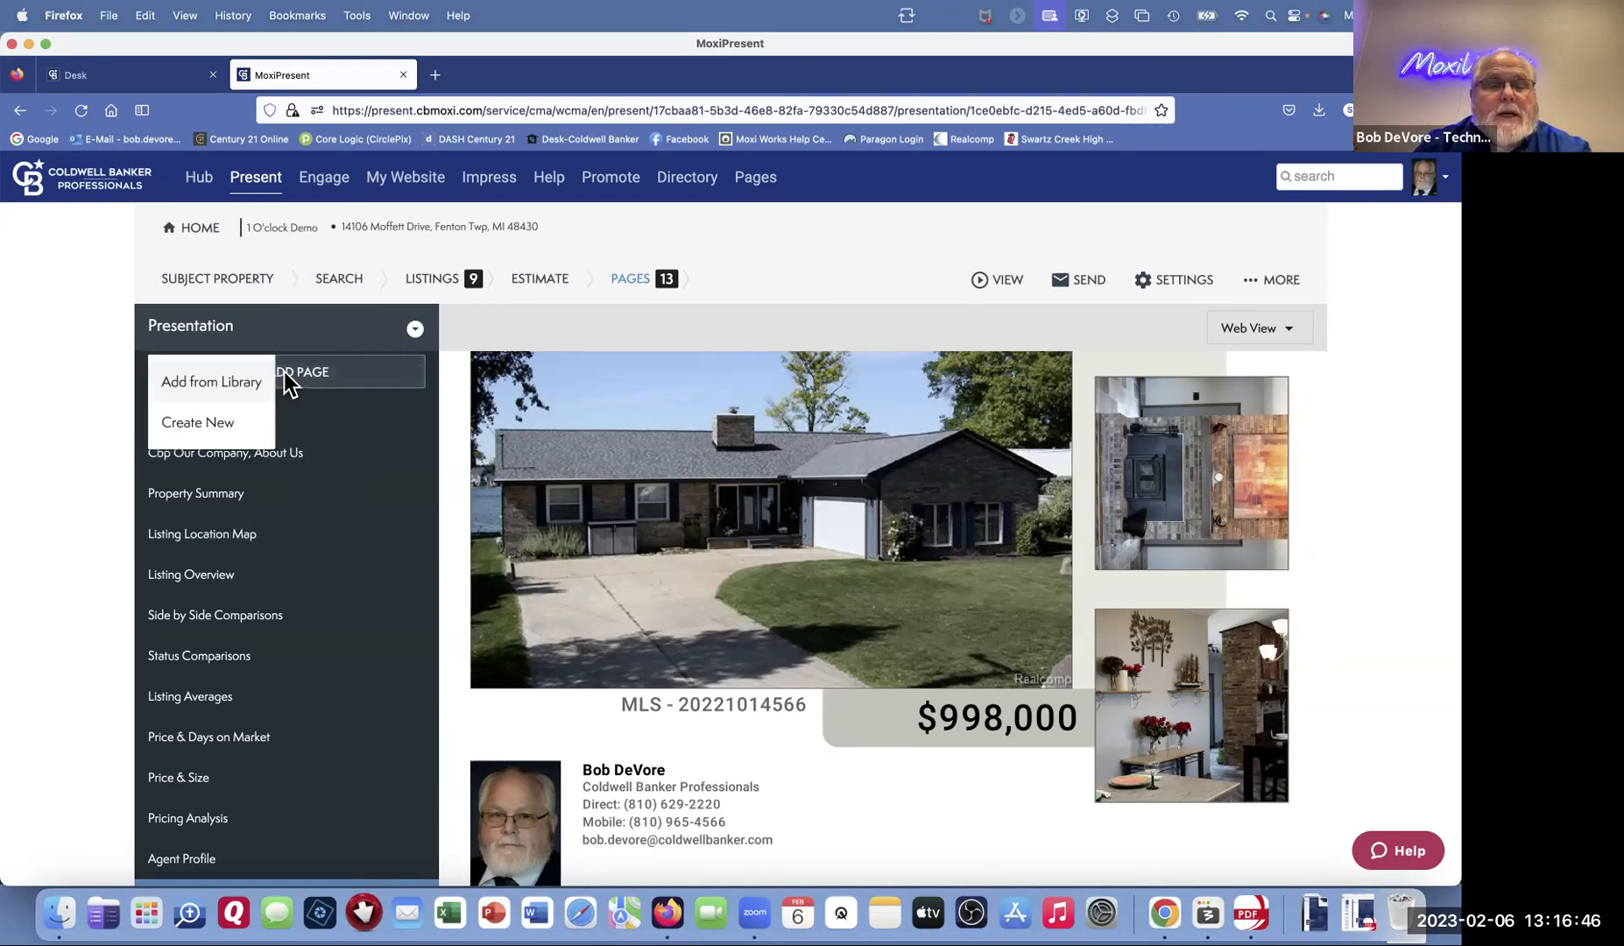
{"action": "left_click", "coordinate": [289, 382]}
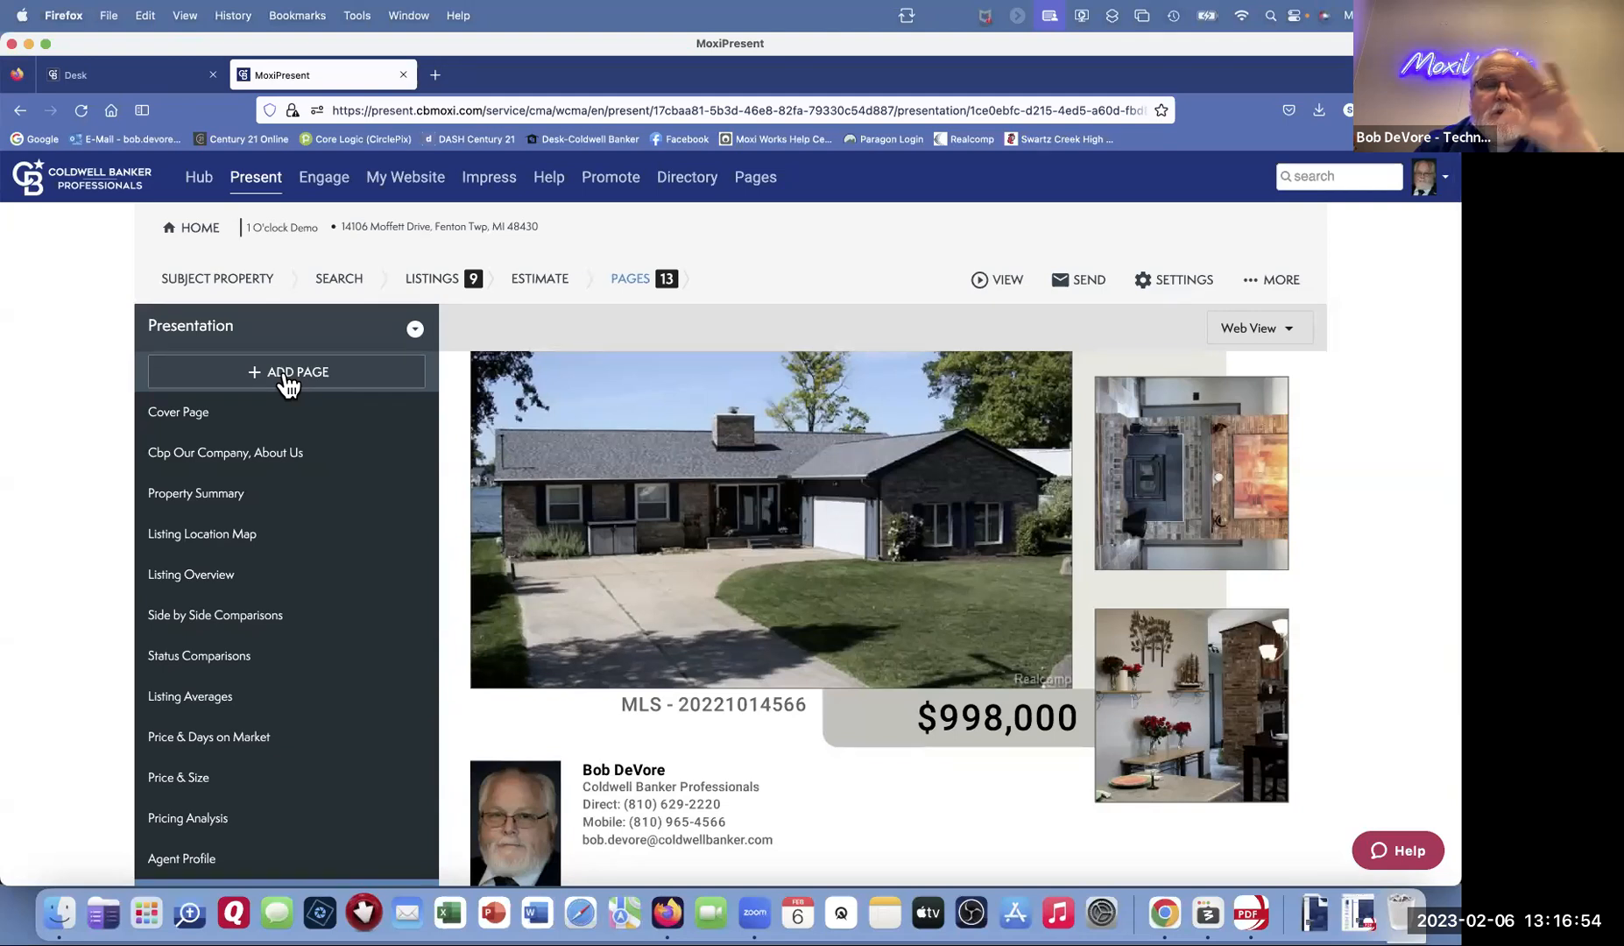
{"action": "left_click", "coordinate": [289, 384]}
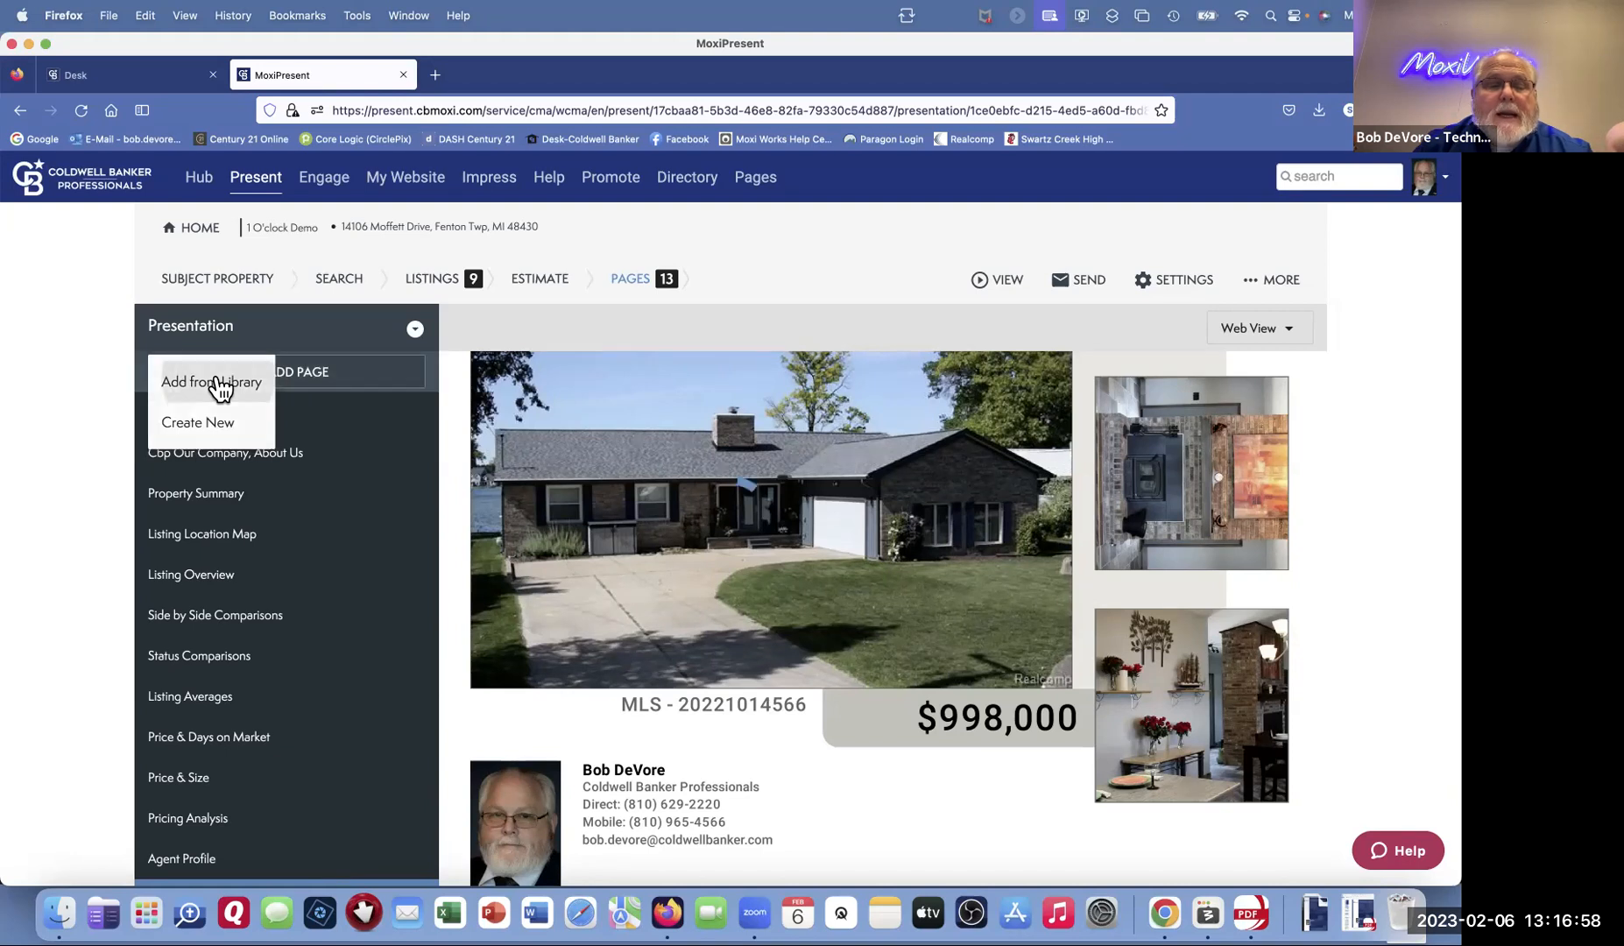
{"action": "left_click", "coordinate": [219, 385]}
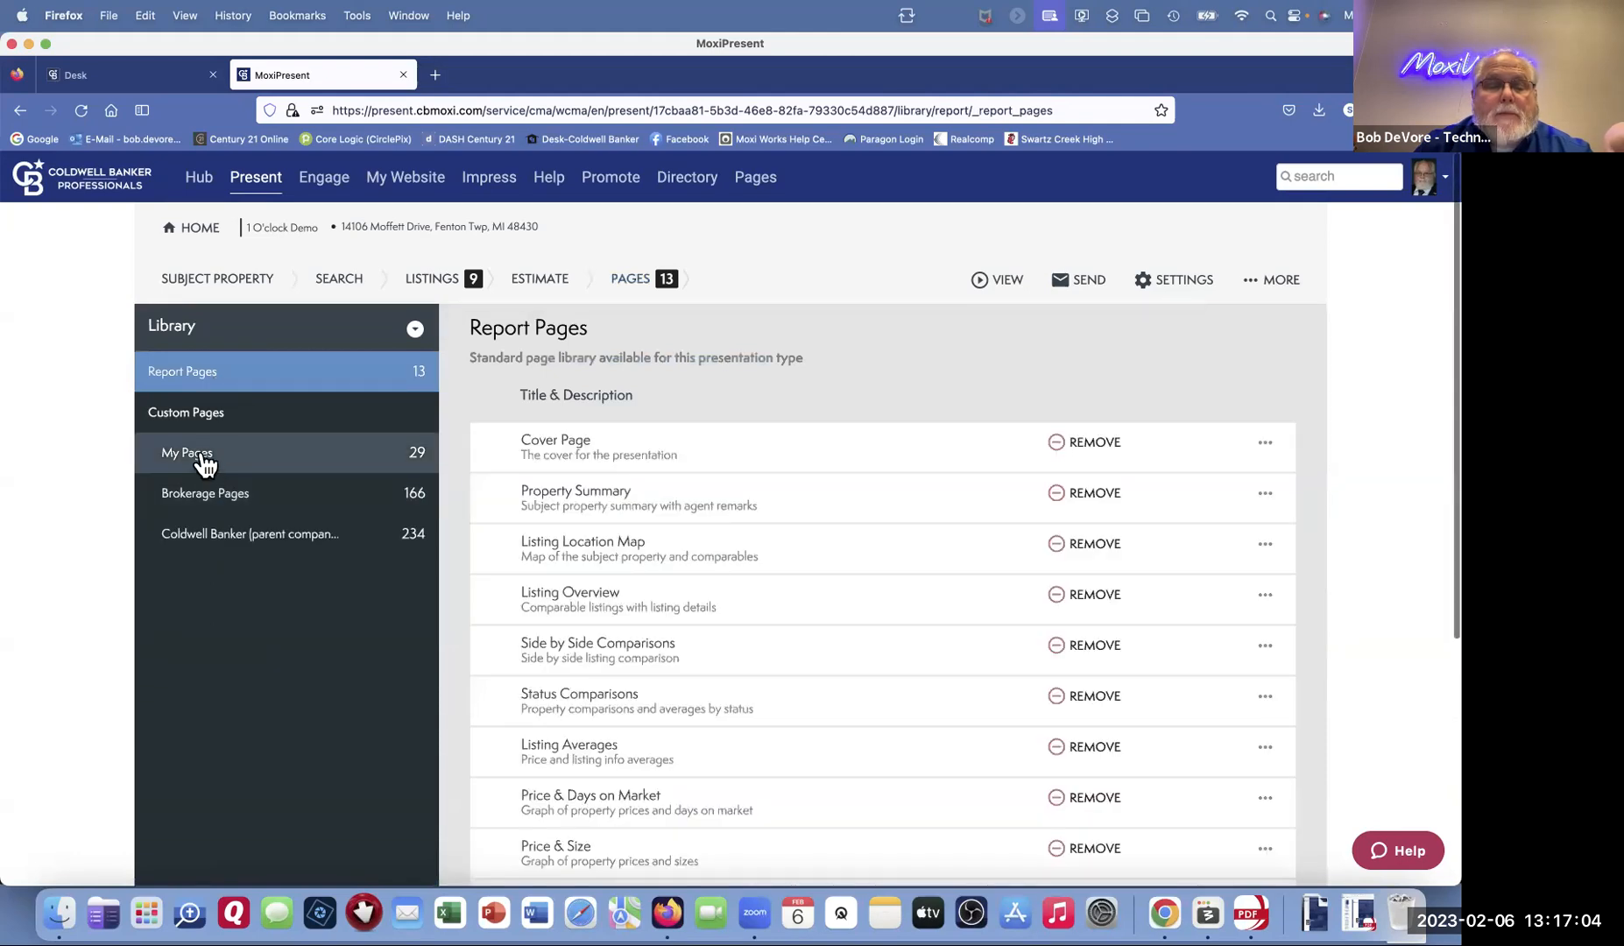
{"action": "left_click", "coordinate": [212, 472]}
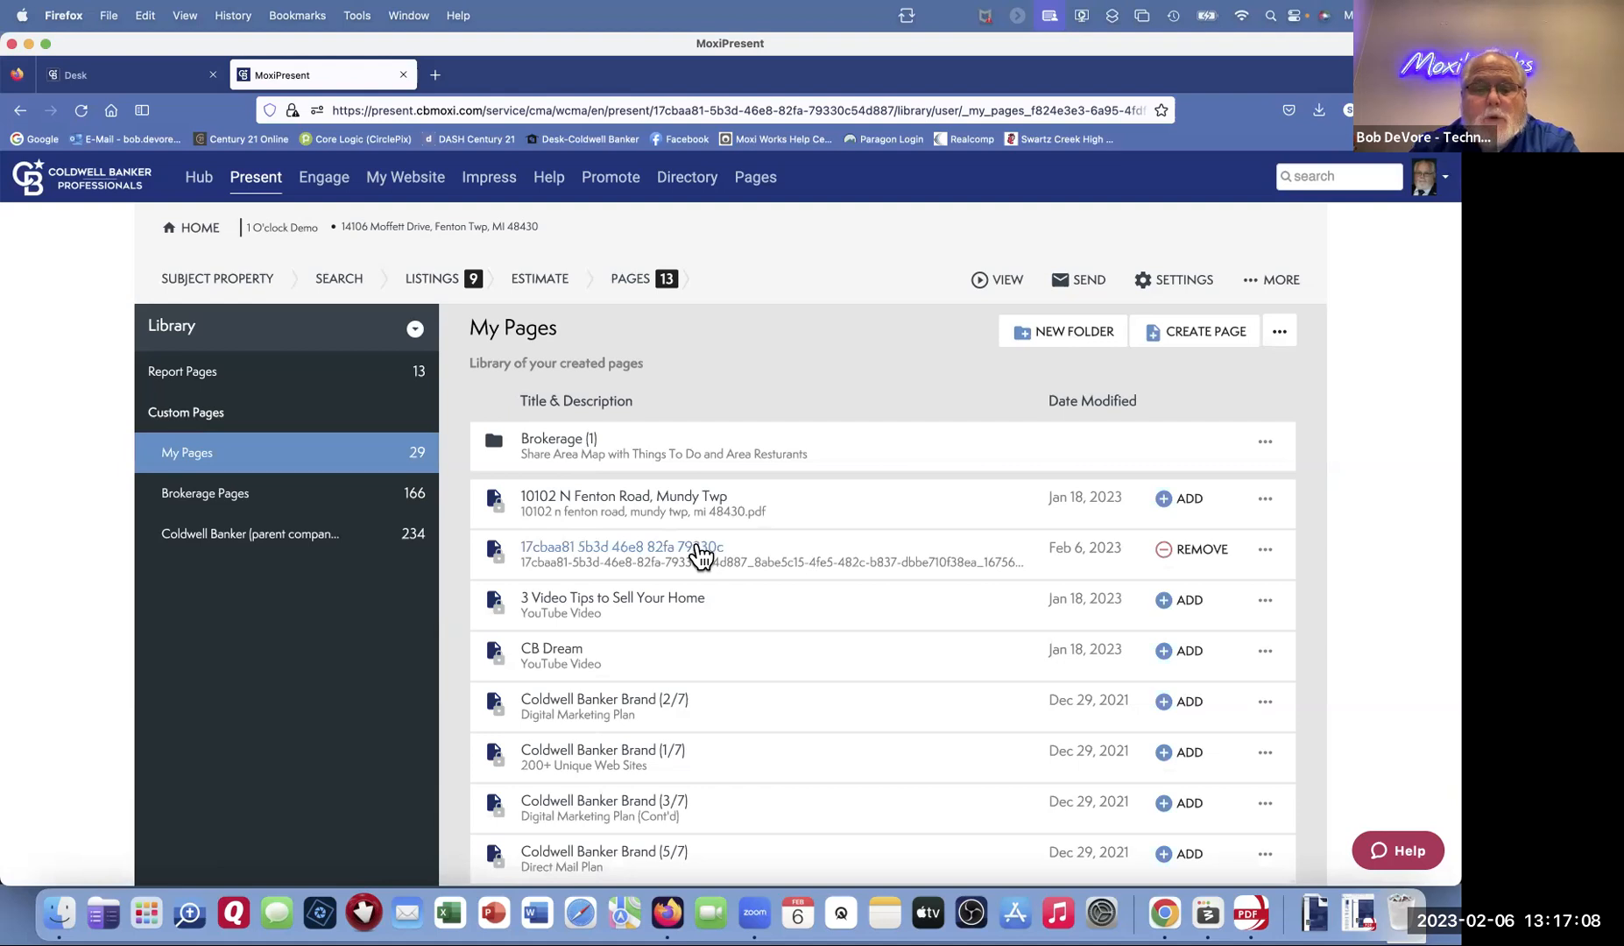
{"action": "left_click", "coordinate": [699, 552]}
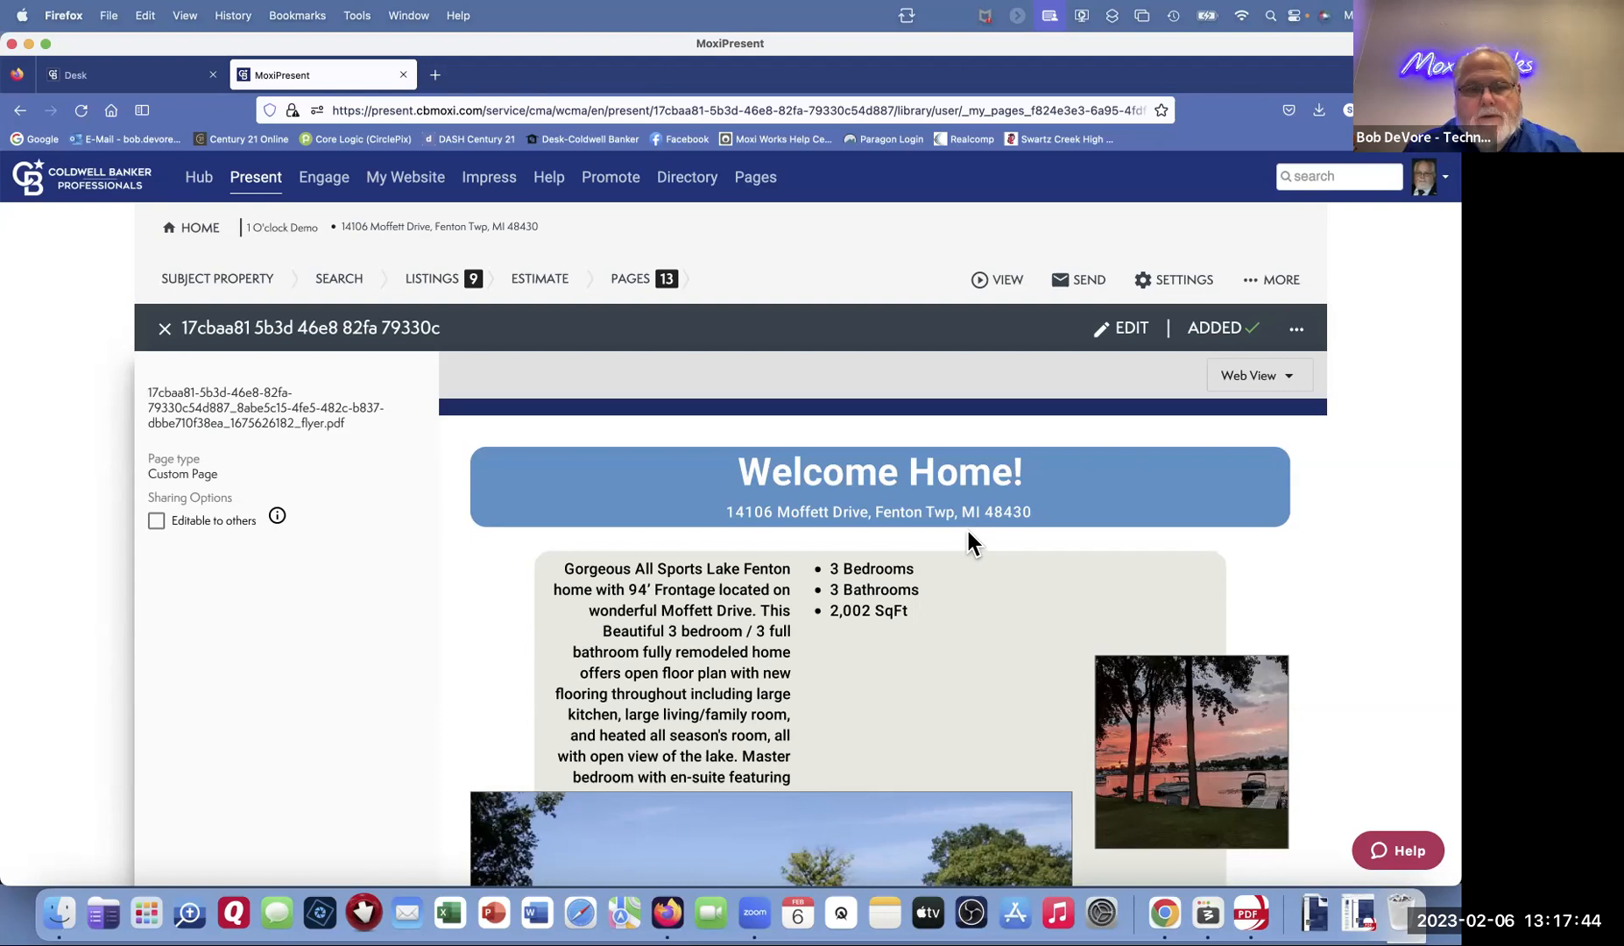
Step: Open the library's flyer page for editing to view its web layout, and exit back to My Pages without saving
{"action": "left_click", "coordinate": [1106, 331]}
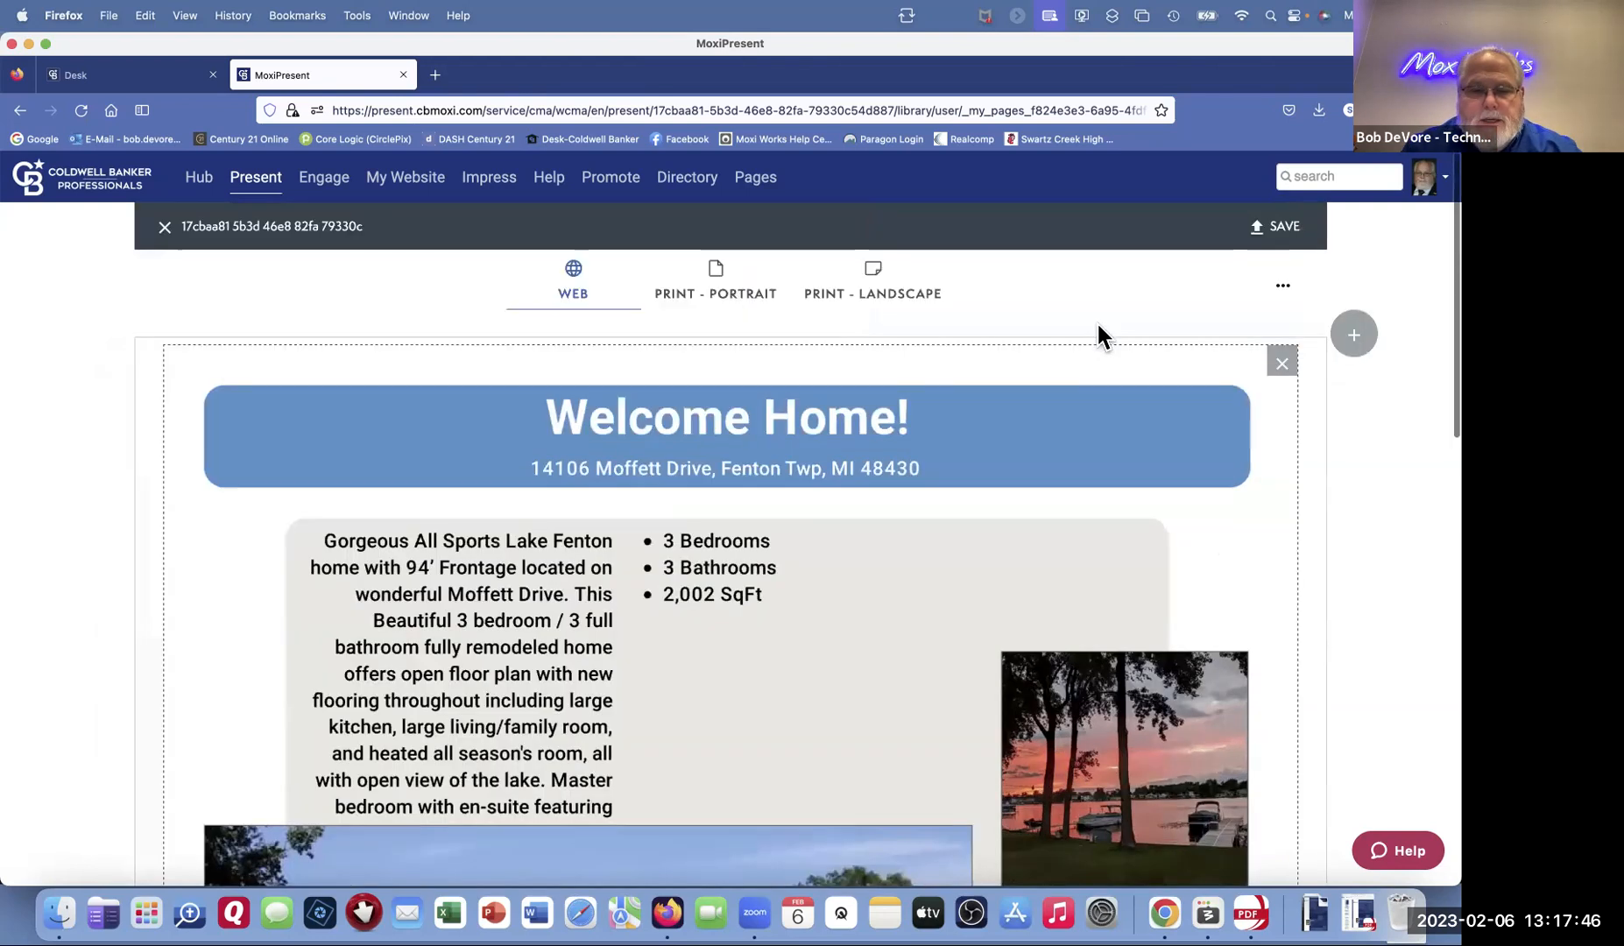
{"action": "mouse_move", "coordinate": [772, 466]}
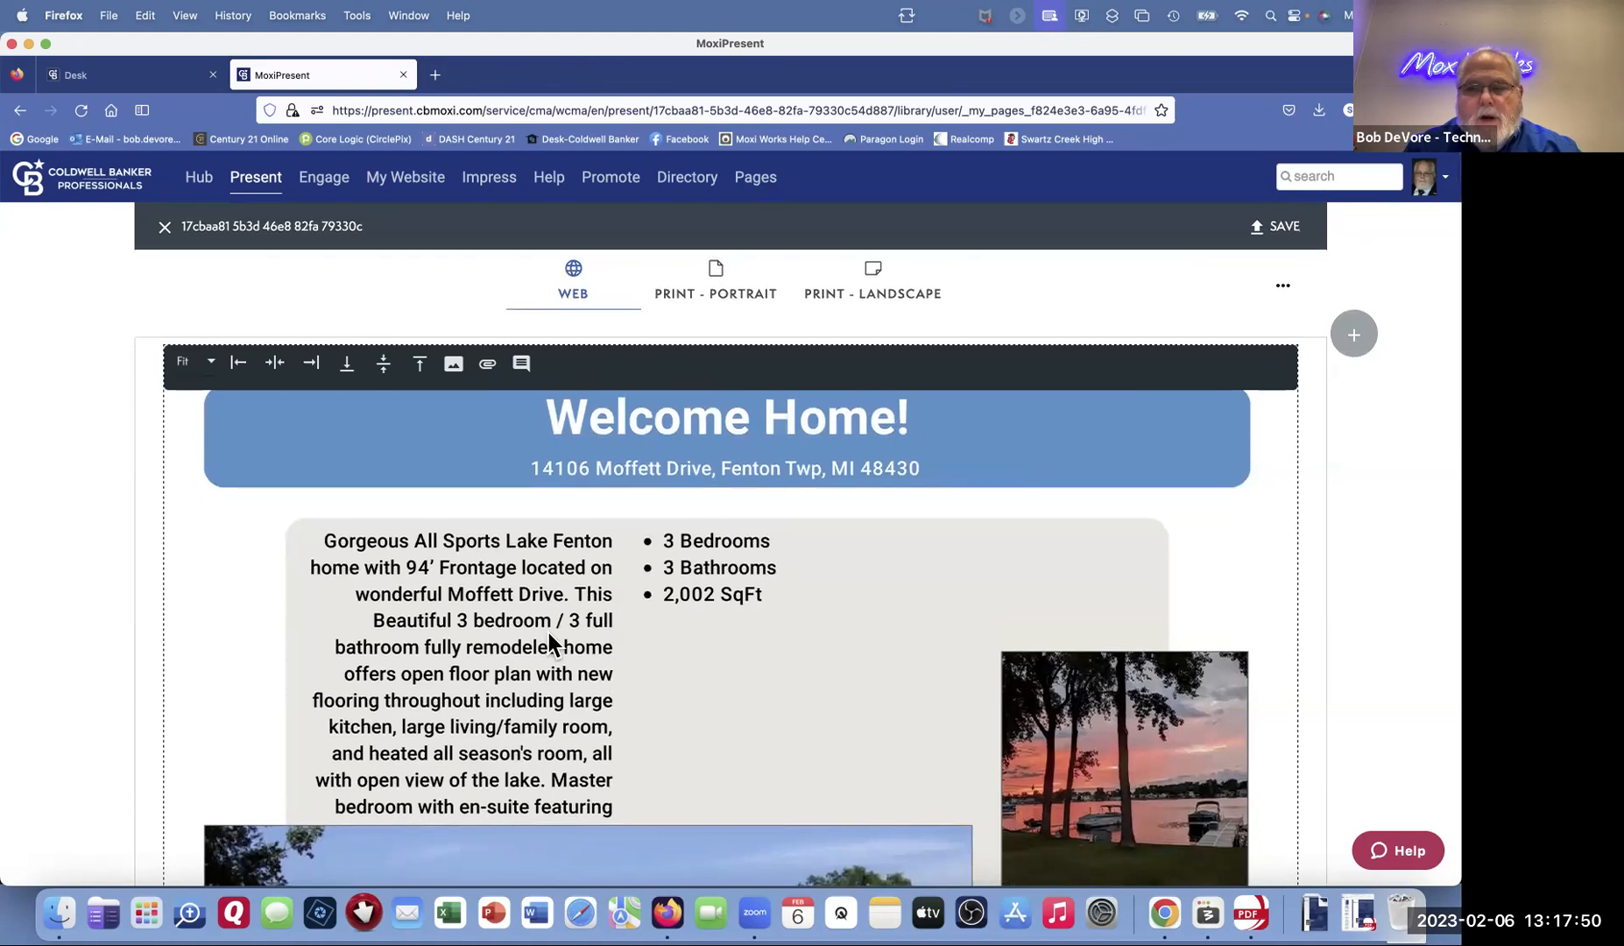
{"action": "left_click", "coordinate": [166, 228]}
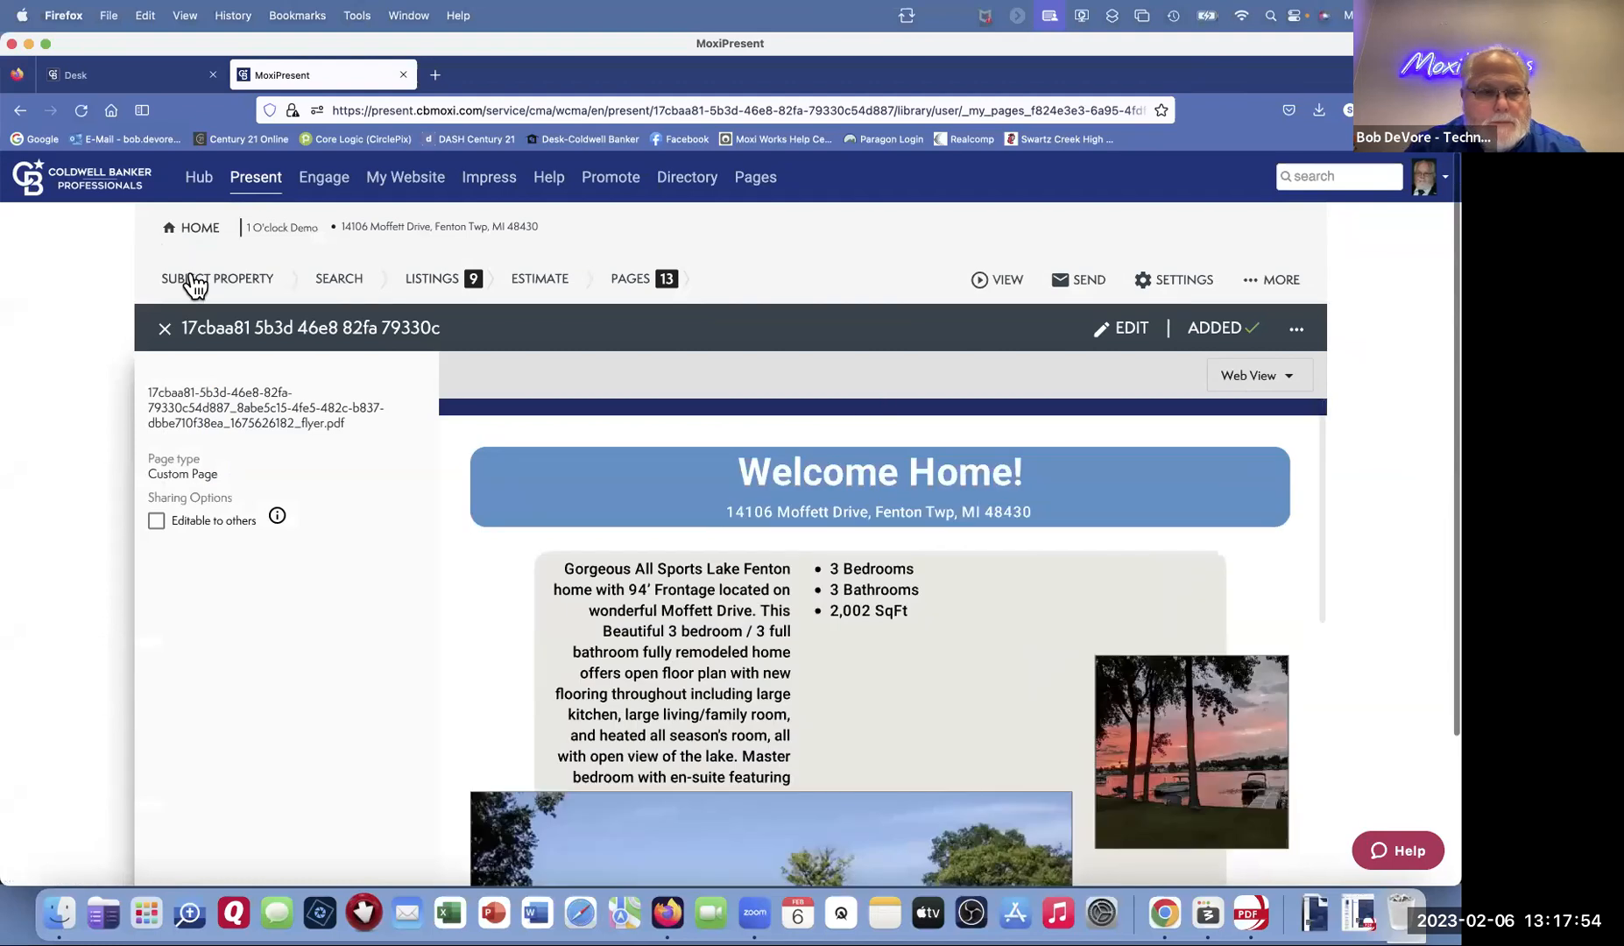
{"action": "left_click", "coordinate": [165, 330]}
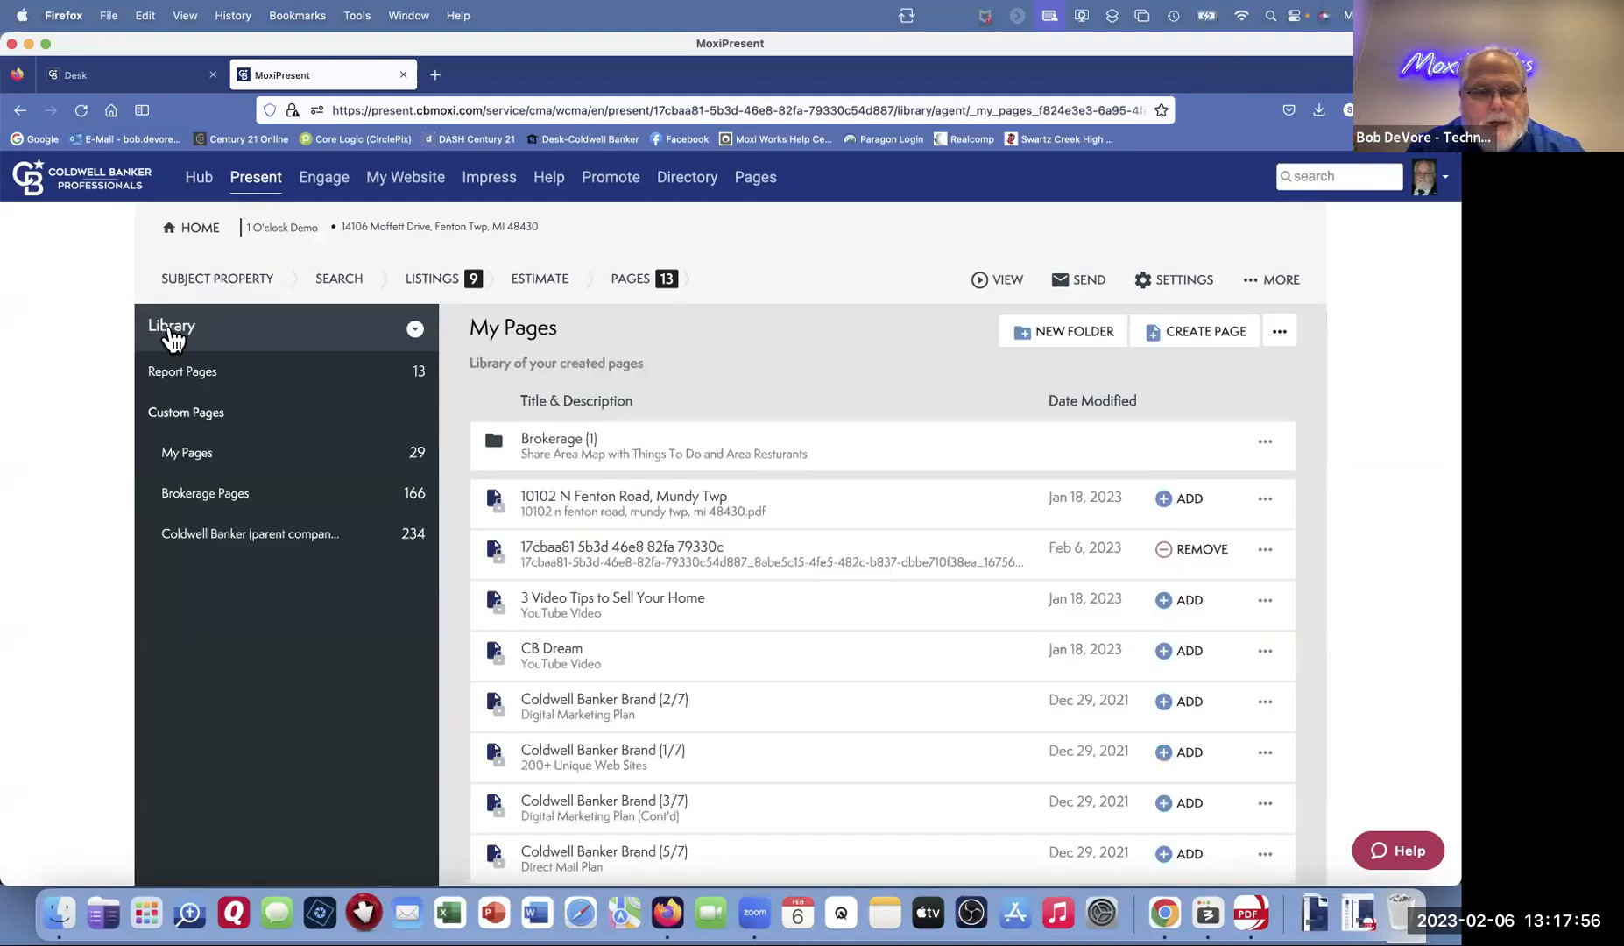
Step: Return to the presentation's pages and create a new Web View page with the single-block layout
{"action": "left_click", "coordinate": [630, 282]}
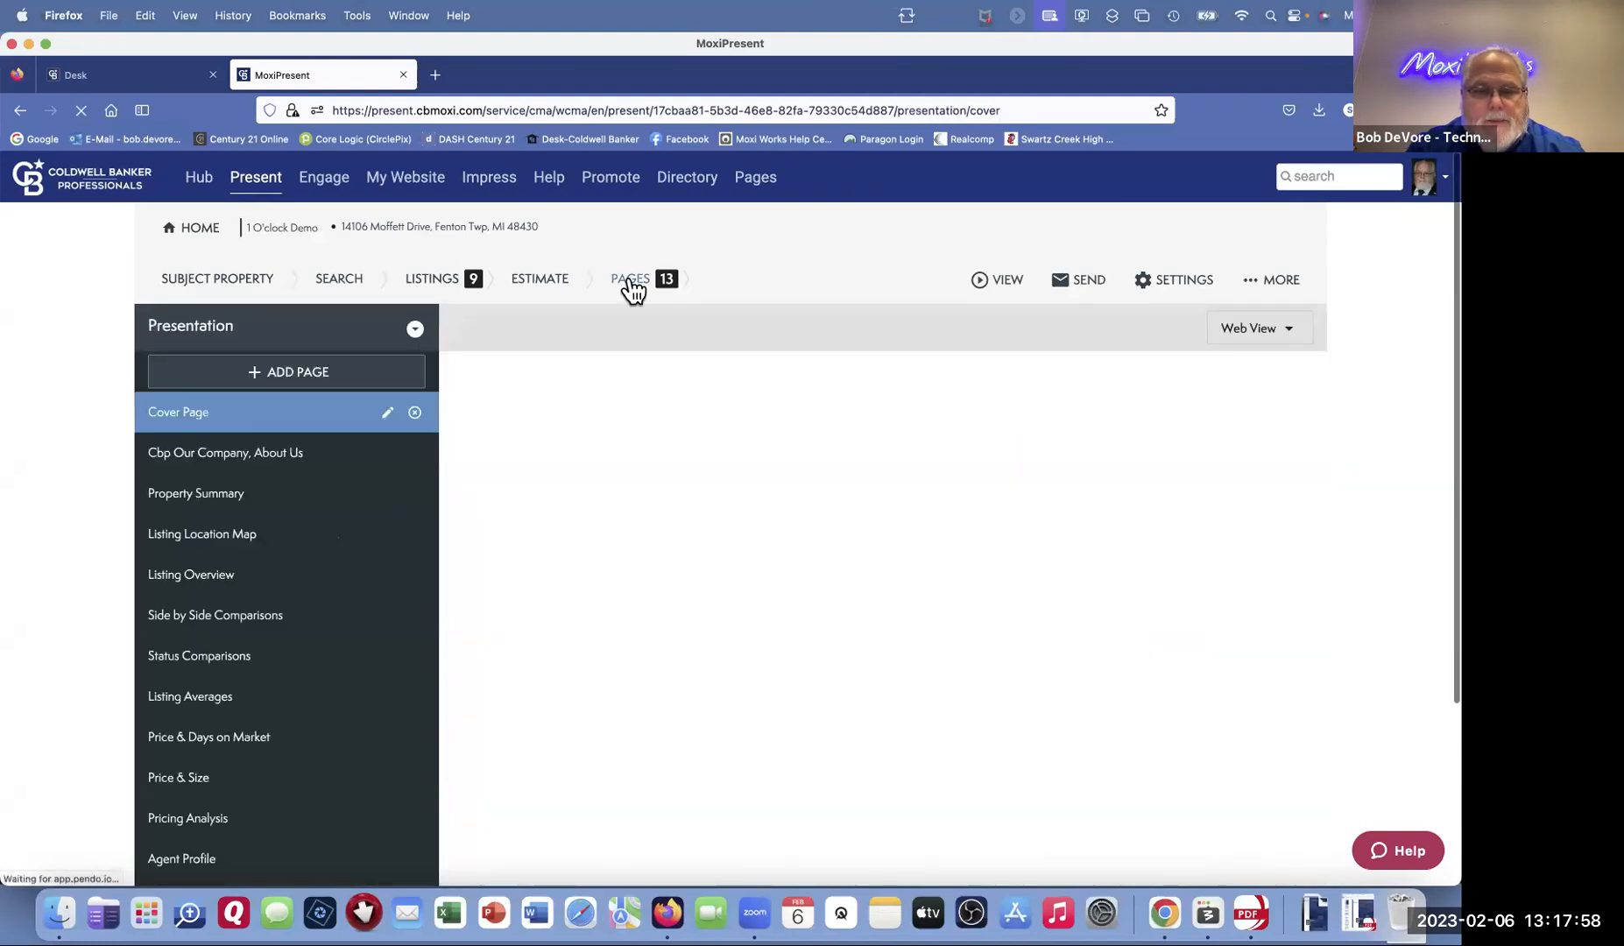
{"action": "left_click", "coordinate": [283, 373]}
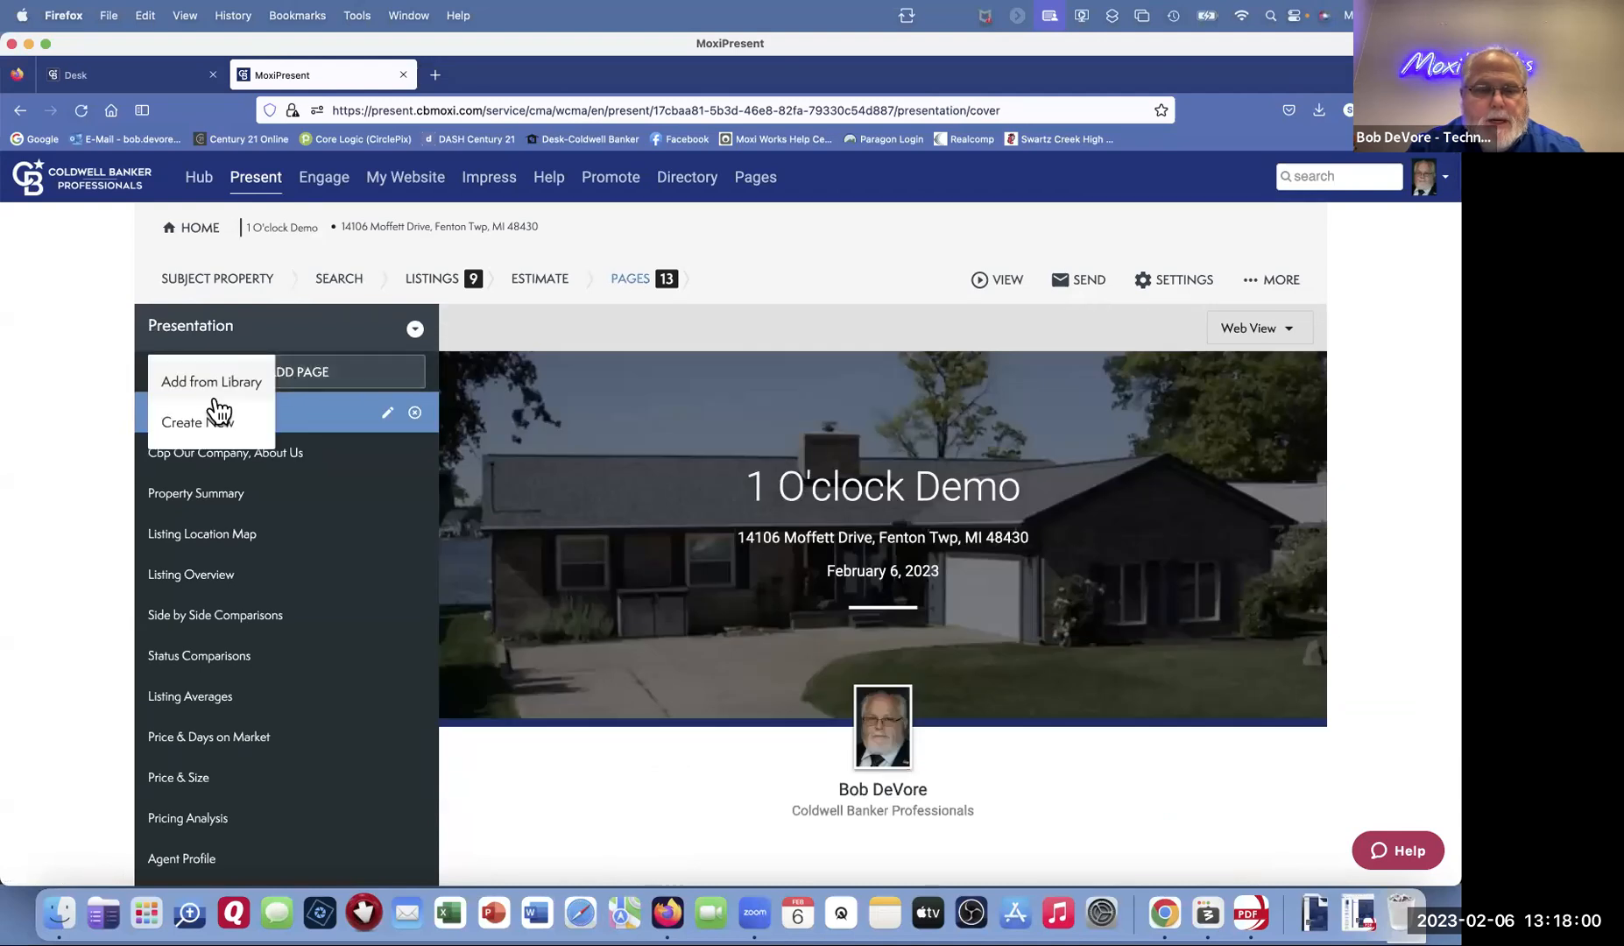
{"action": "left_click", "coordinate": [210, 424]}
{"action": "left_click", "coordinate": [628, 508]}
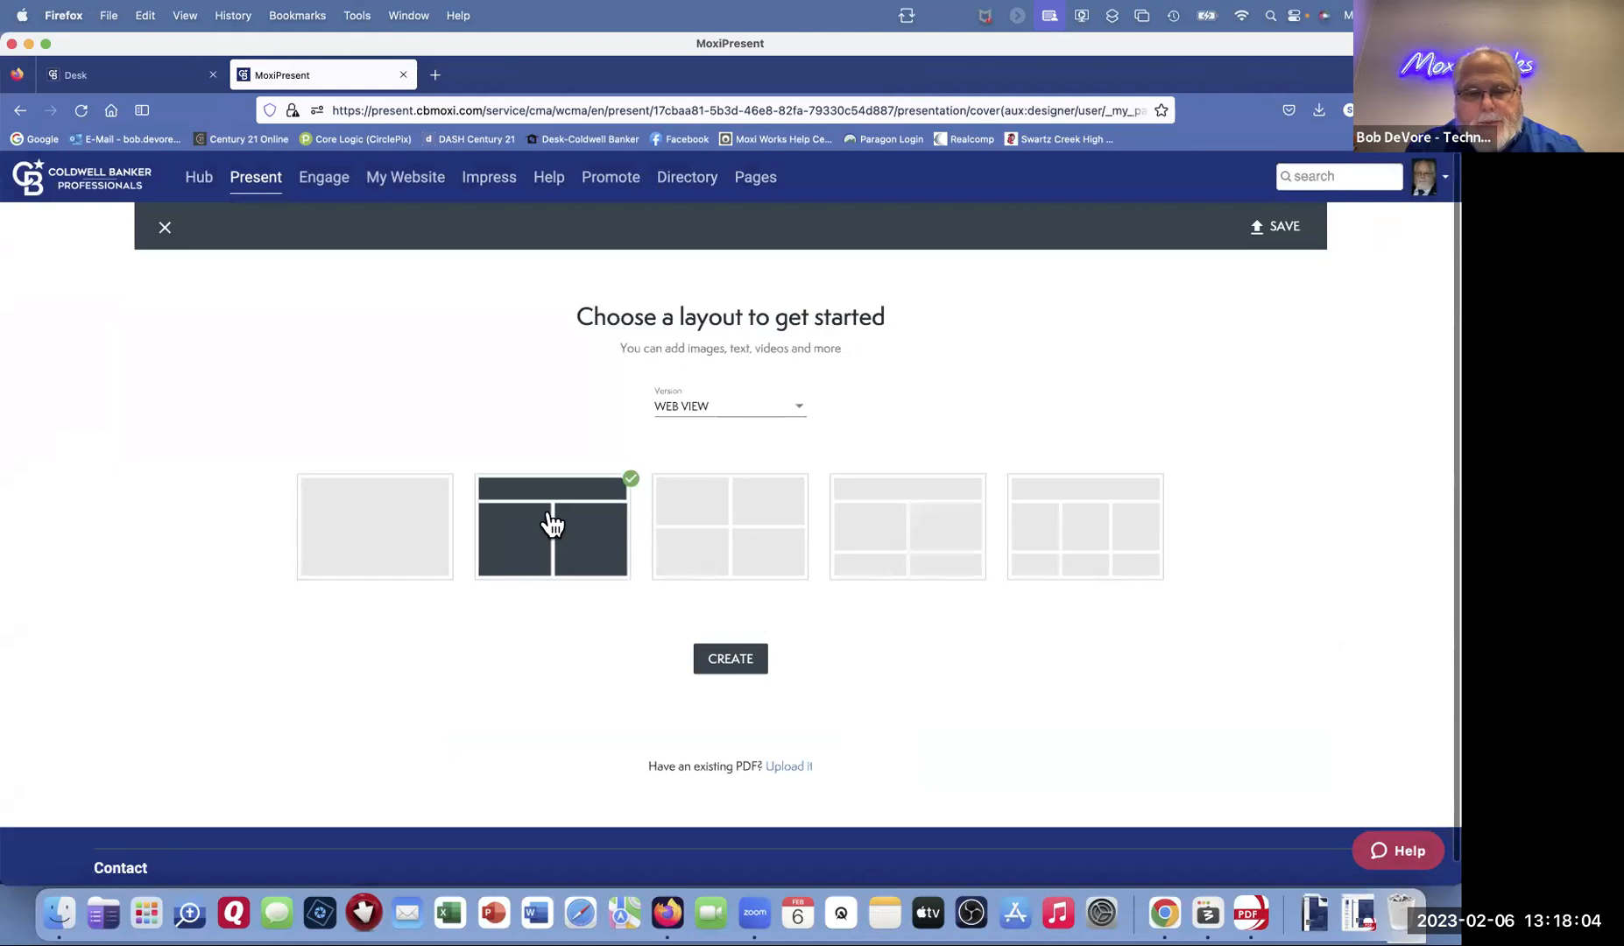
{"action": "left_click", "coordinate": [388, 528]}
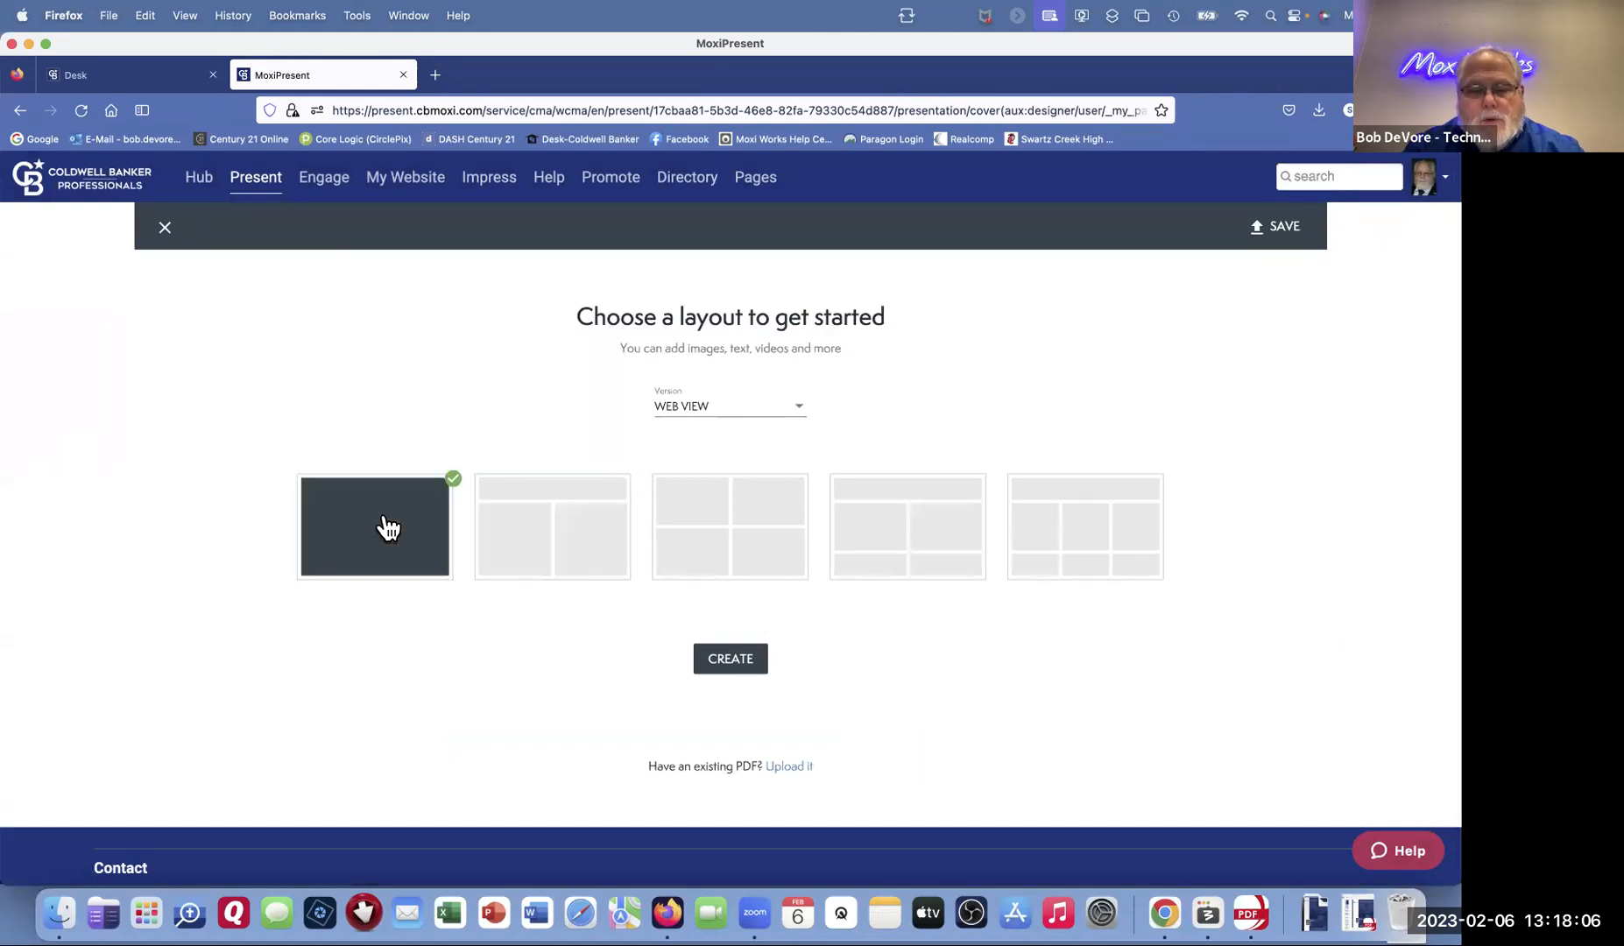
{"action": "left_click", "coordinate": [715, 663]}
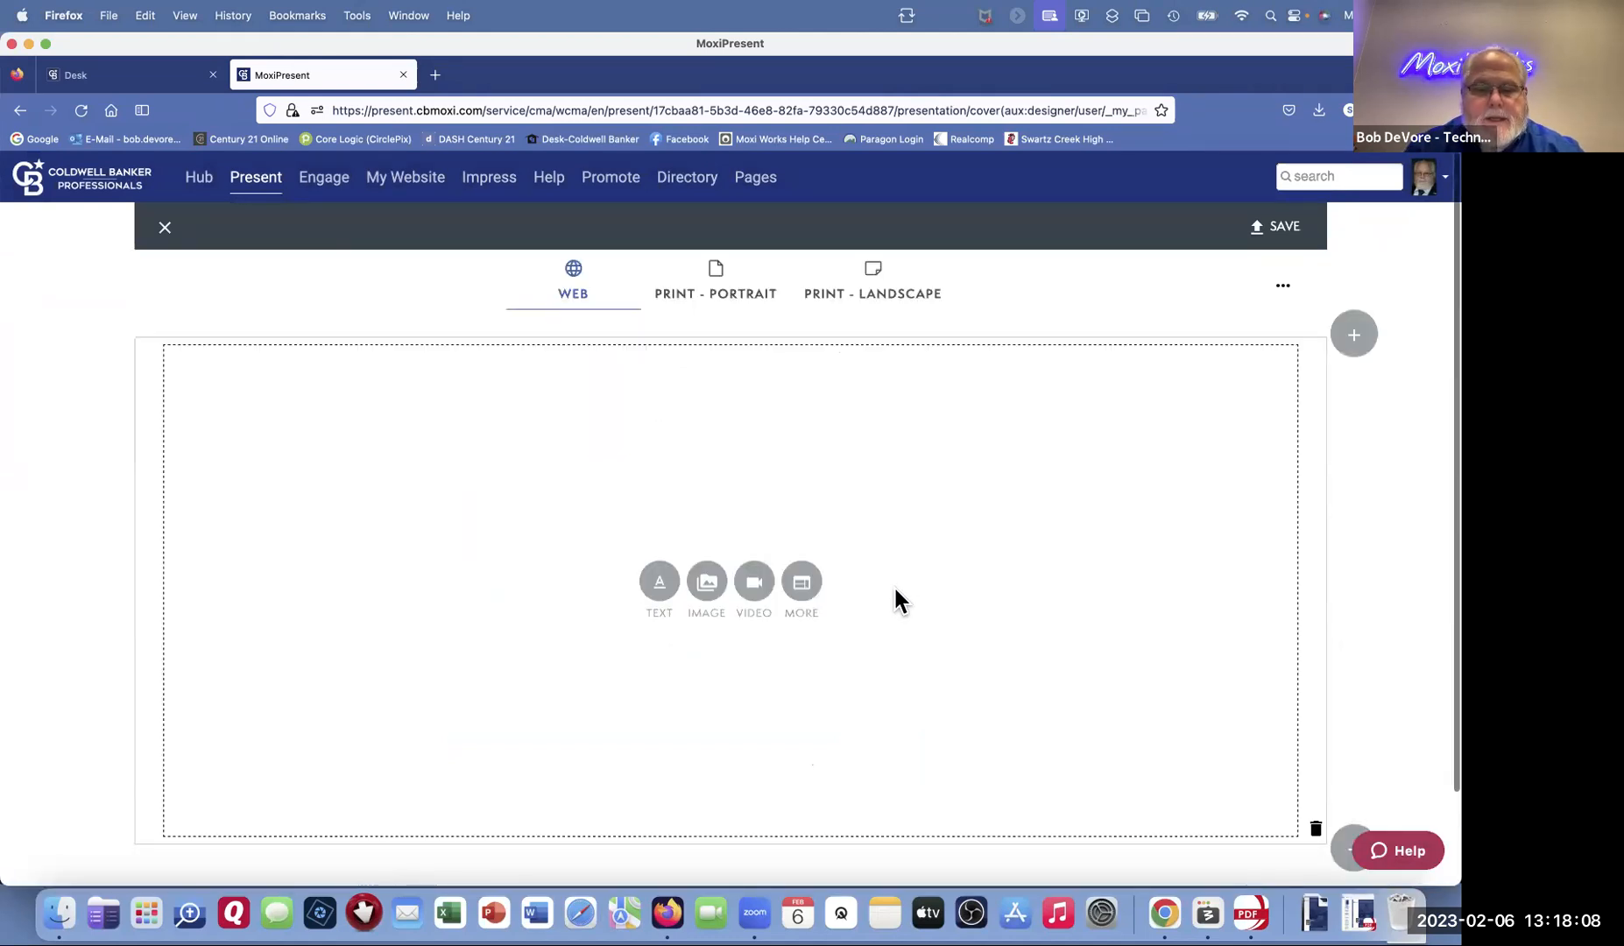
Step: Open YouTube in a new browser tab and copy the share link of the video "I GOT BANNED FROM A HARLEY DAVIDSON DEALERSHIP!!!"
{"action": "left_click", "coordinate": [431, 74]}
{"action": "left_click", "coordinate": [785, 458]}
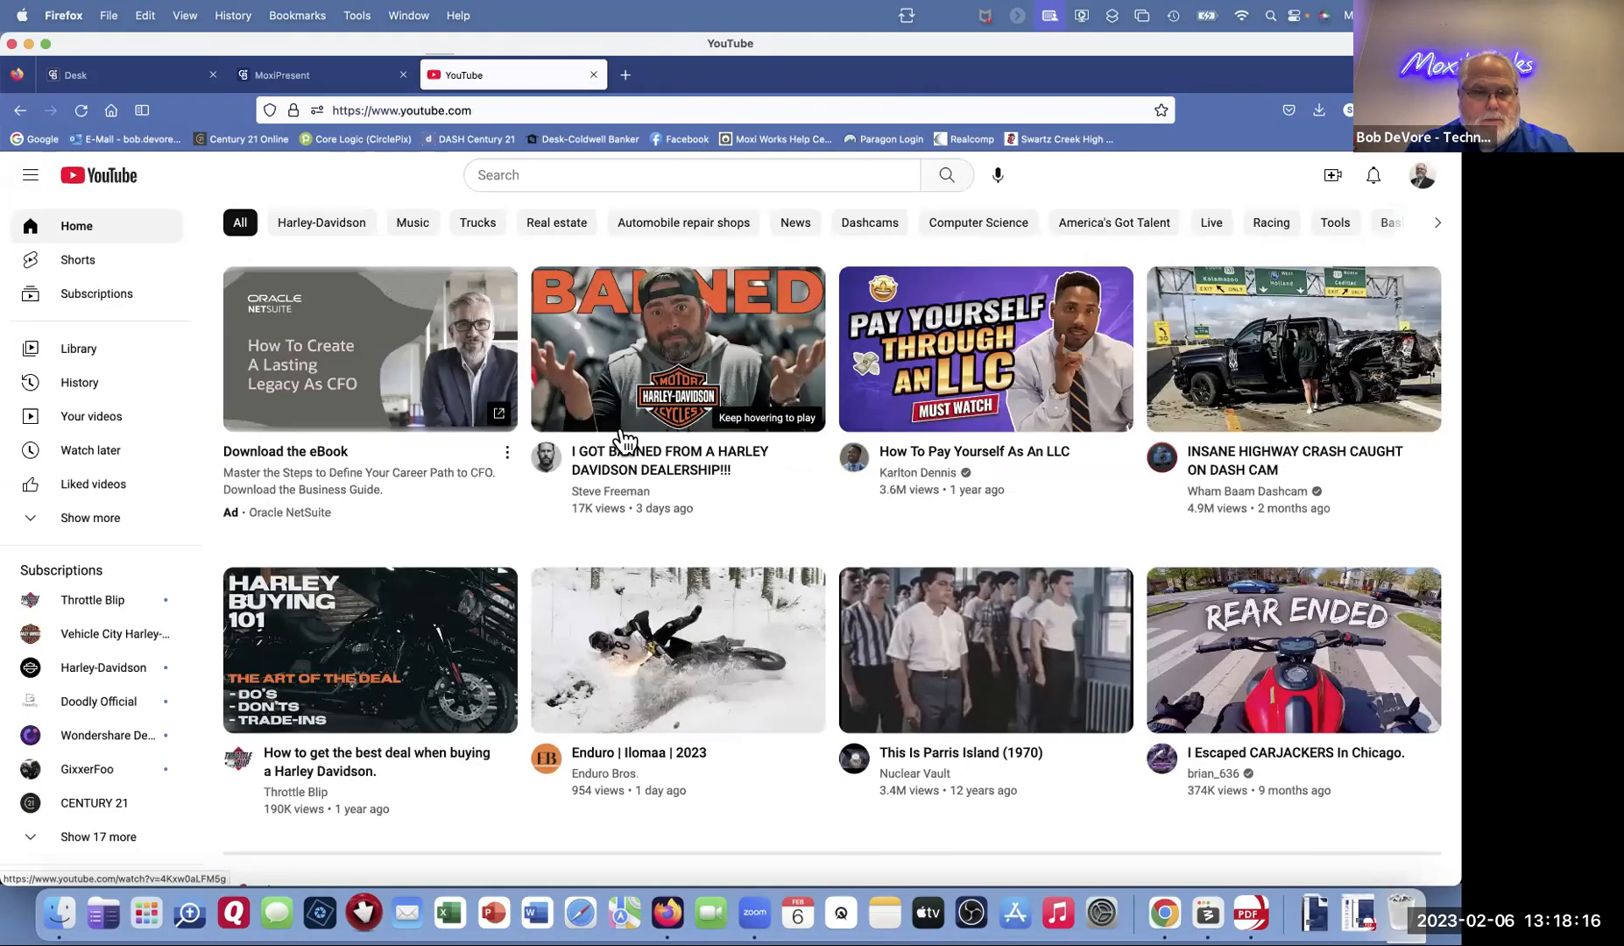
{"action": "left_click", "coordinate": [645, 354]}
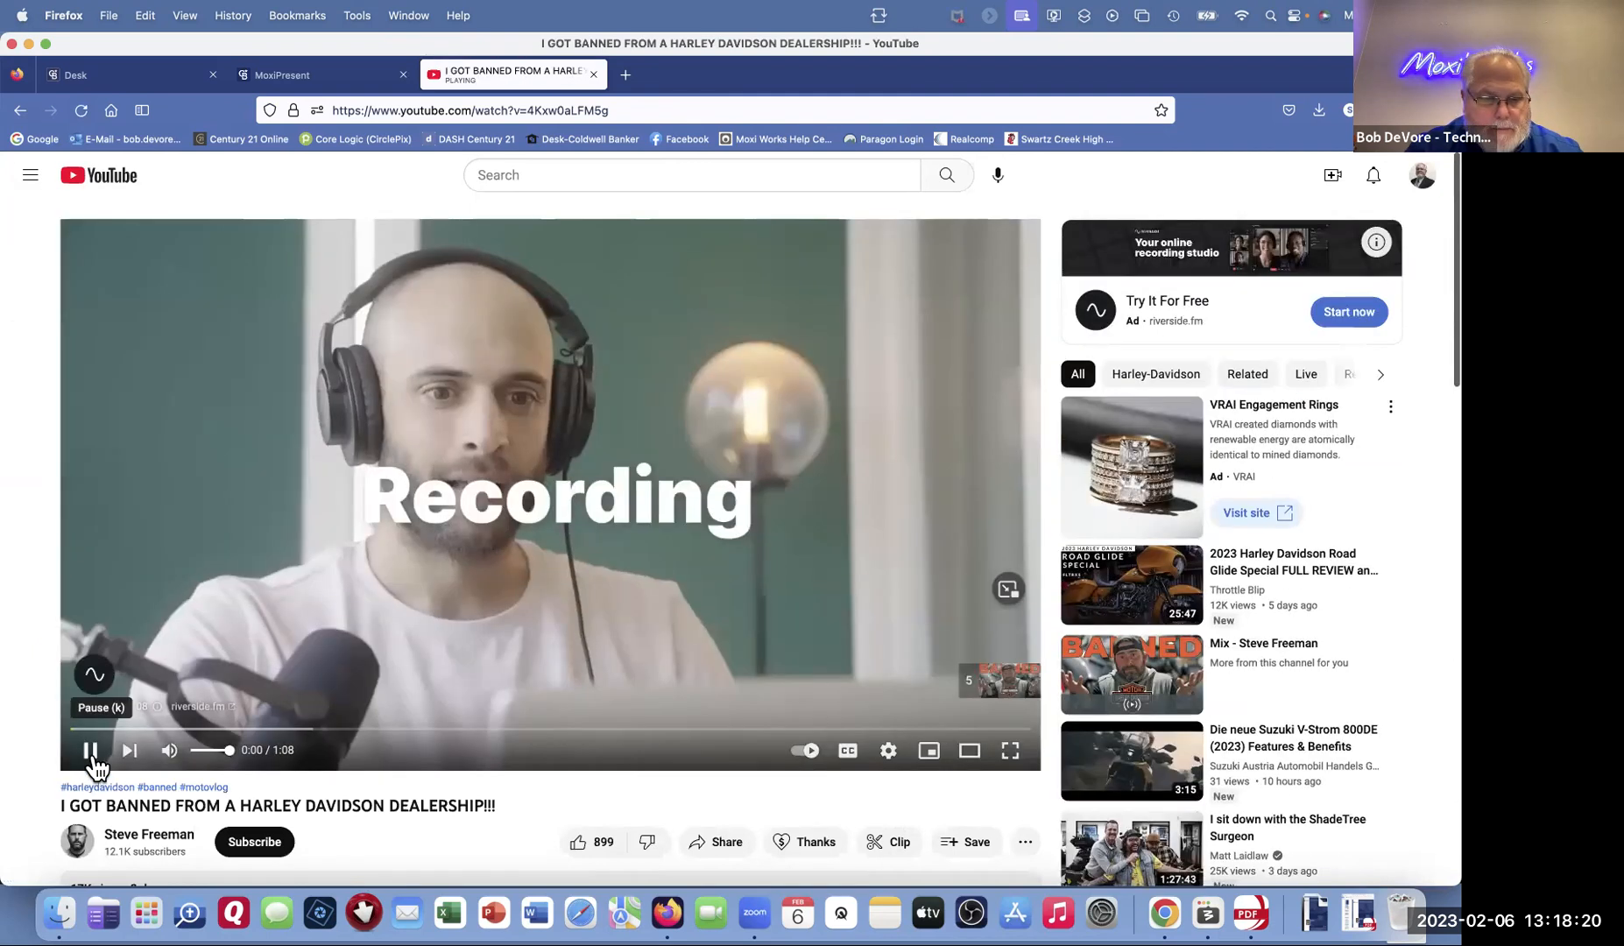
{"action": "left_click", "coordinate": [91, 755]}
{"action": "left_click", "coordinate": [701, 844]}
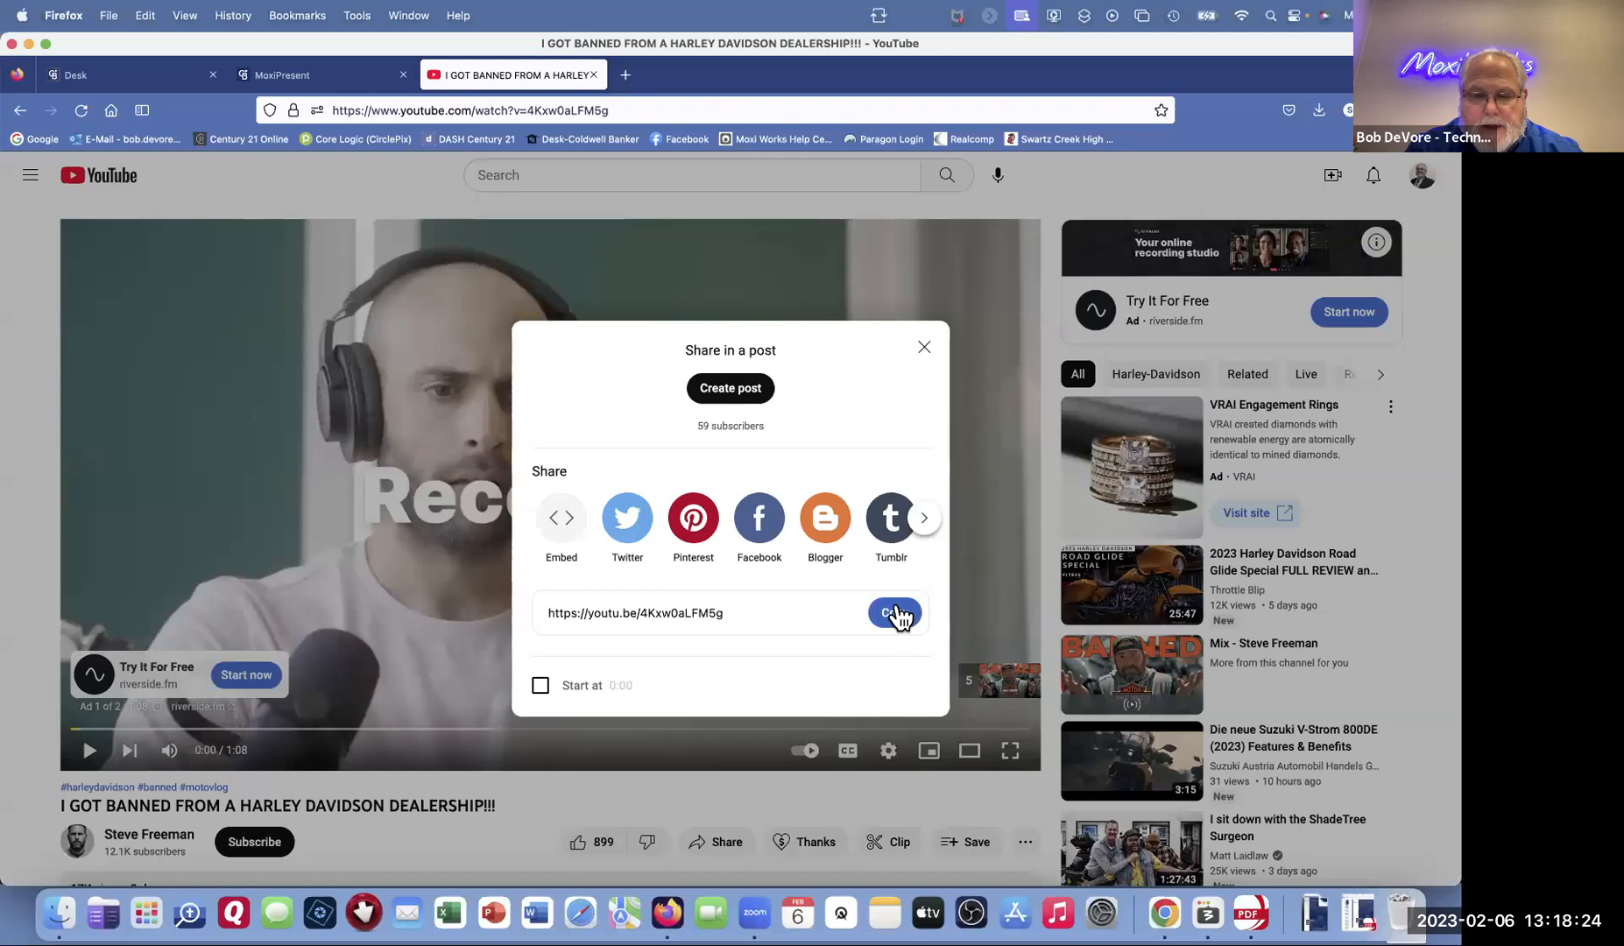
{"action": "left_click", "coordinate": [898, 615]}
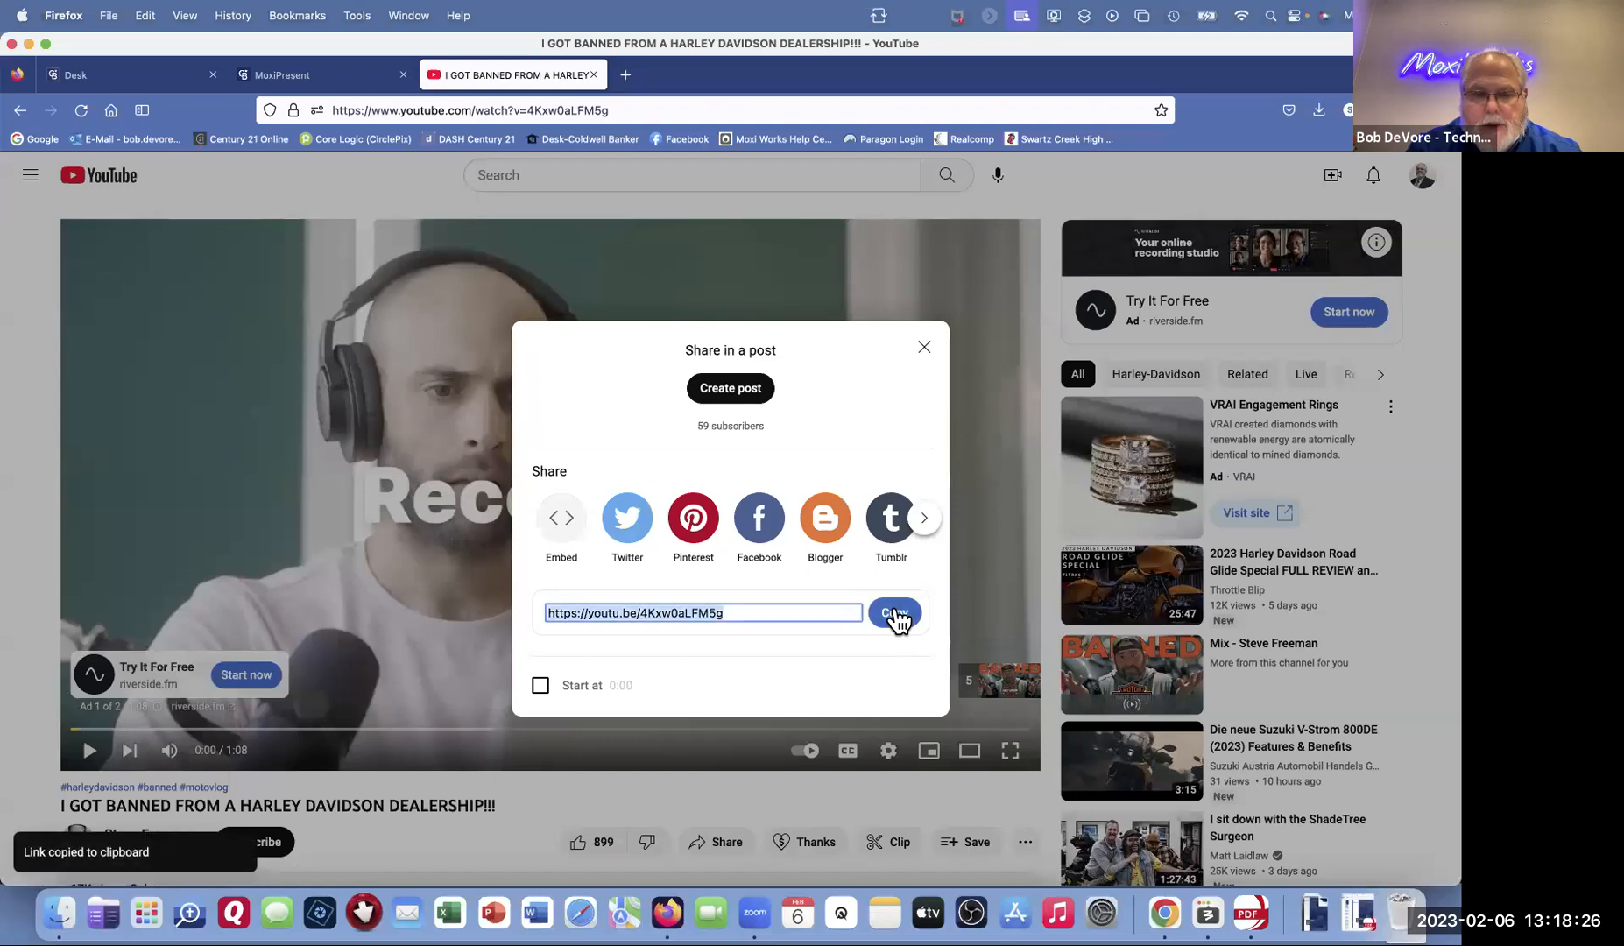
{"action": "left_click", "coordinate": [924, 347]}
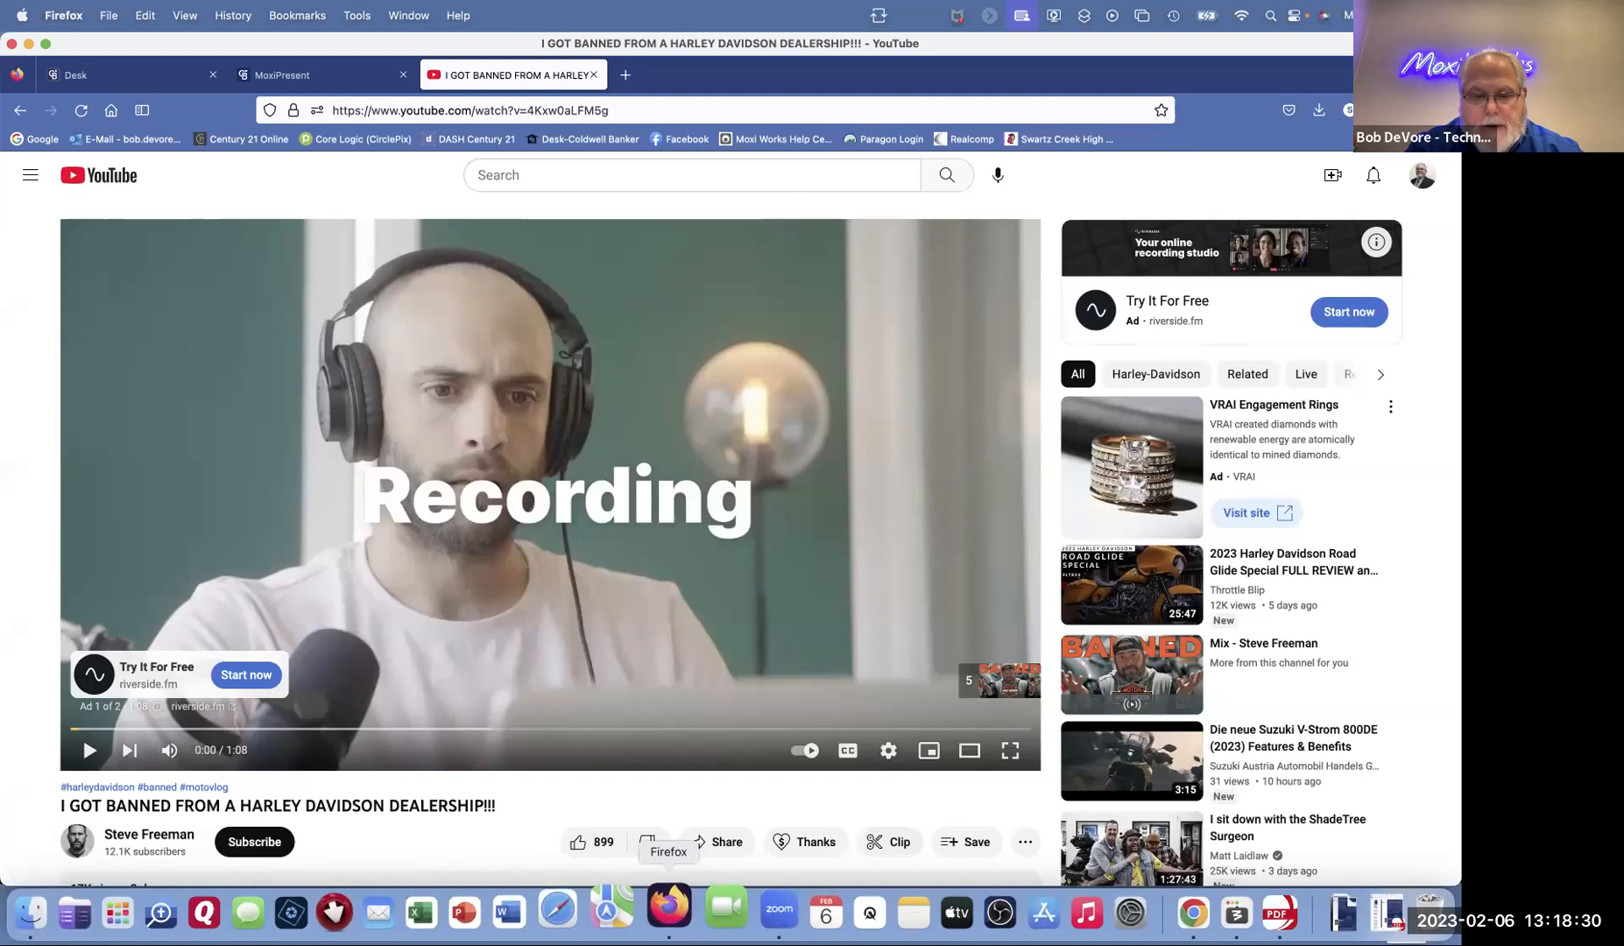
{"action": "left_click", "coordinate": [285, 74]}
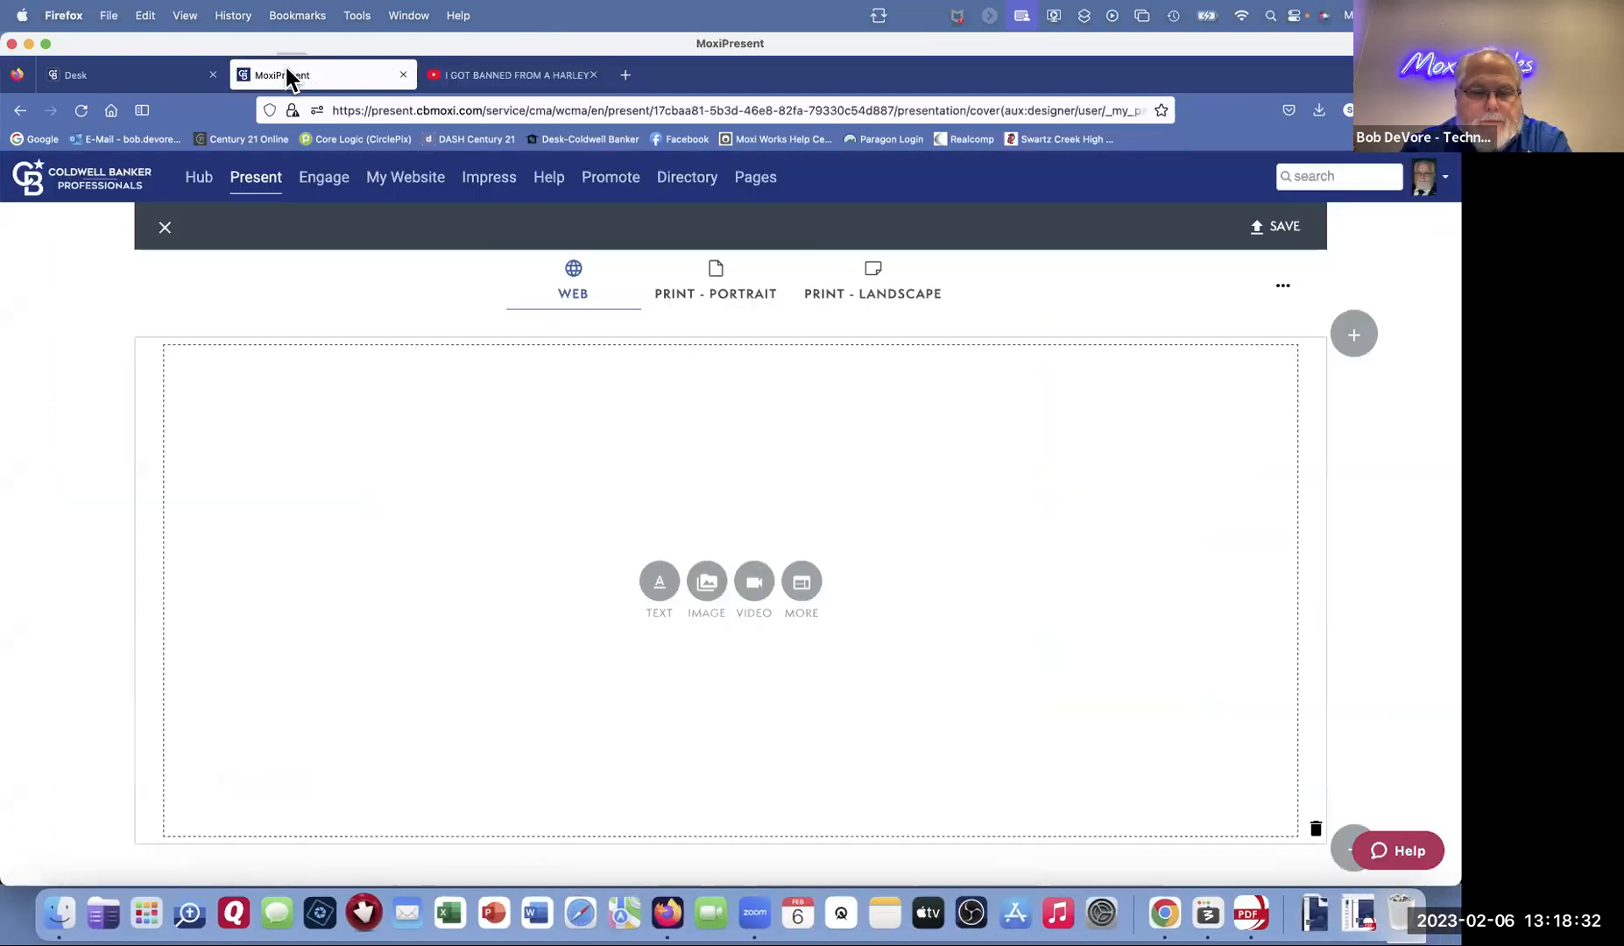
{"action": "left_click", "coordinate": [751, 582]}
{"action": "left_click", "coordinate": [1061, 257]}
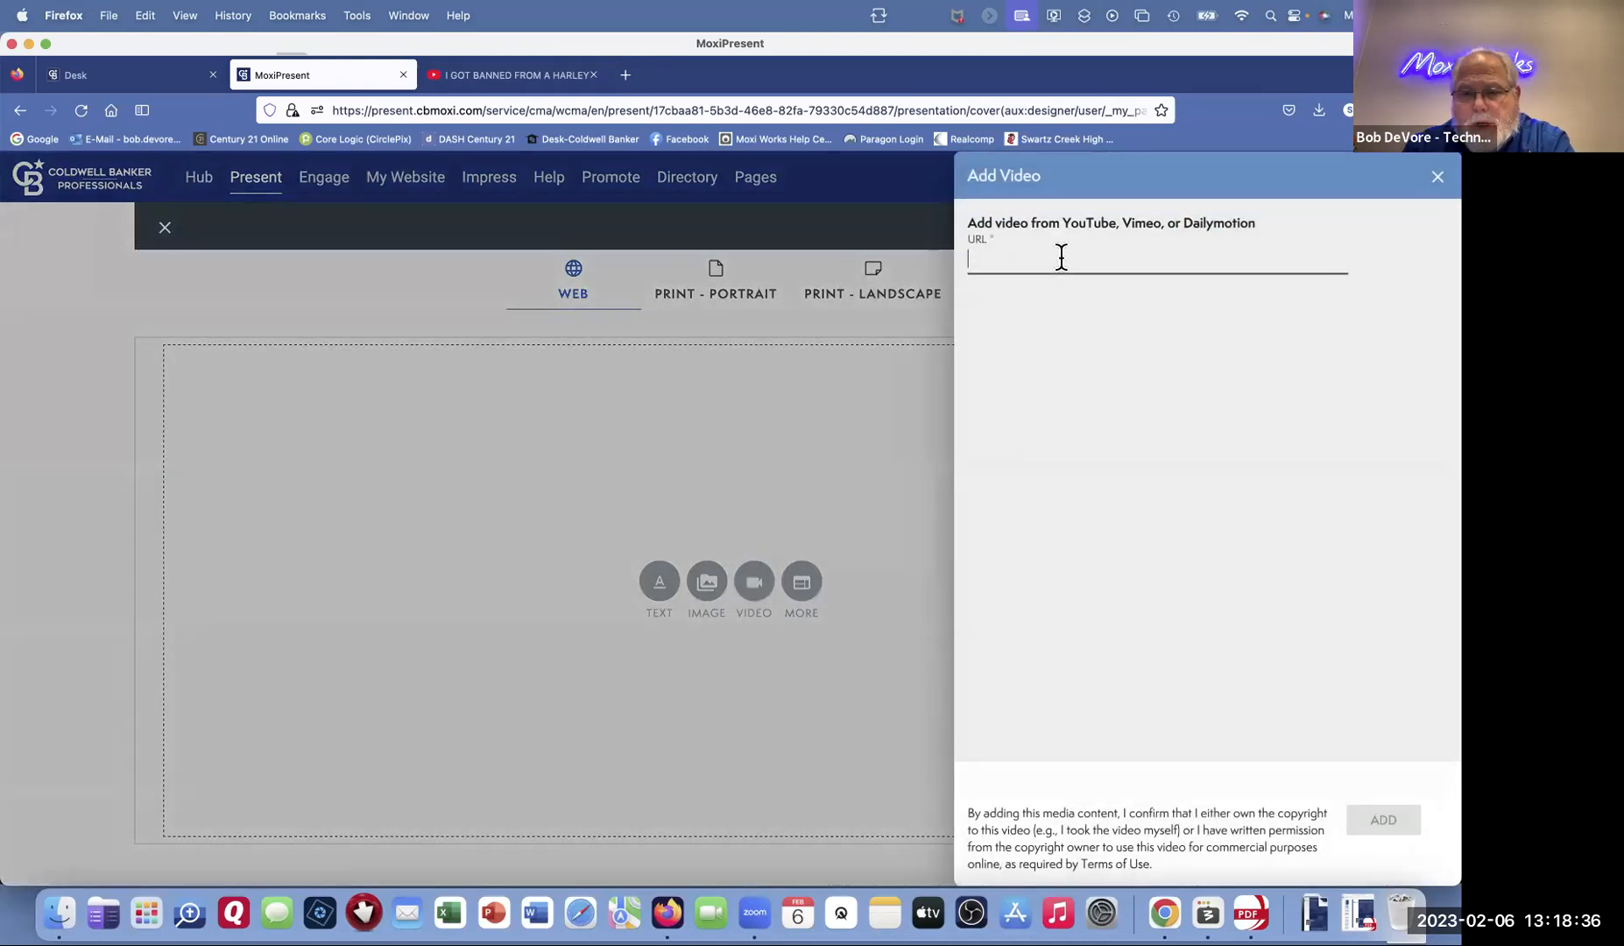
{"action": "right_click", "coordinate": [1061, 256]}
{"action": "left_click", "coordinate": [1099, 346]}
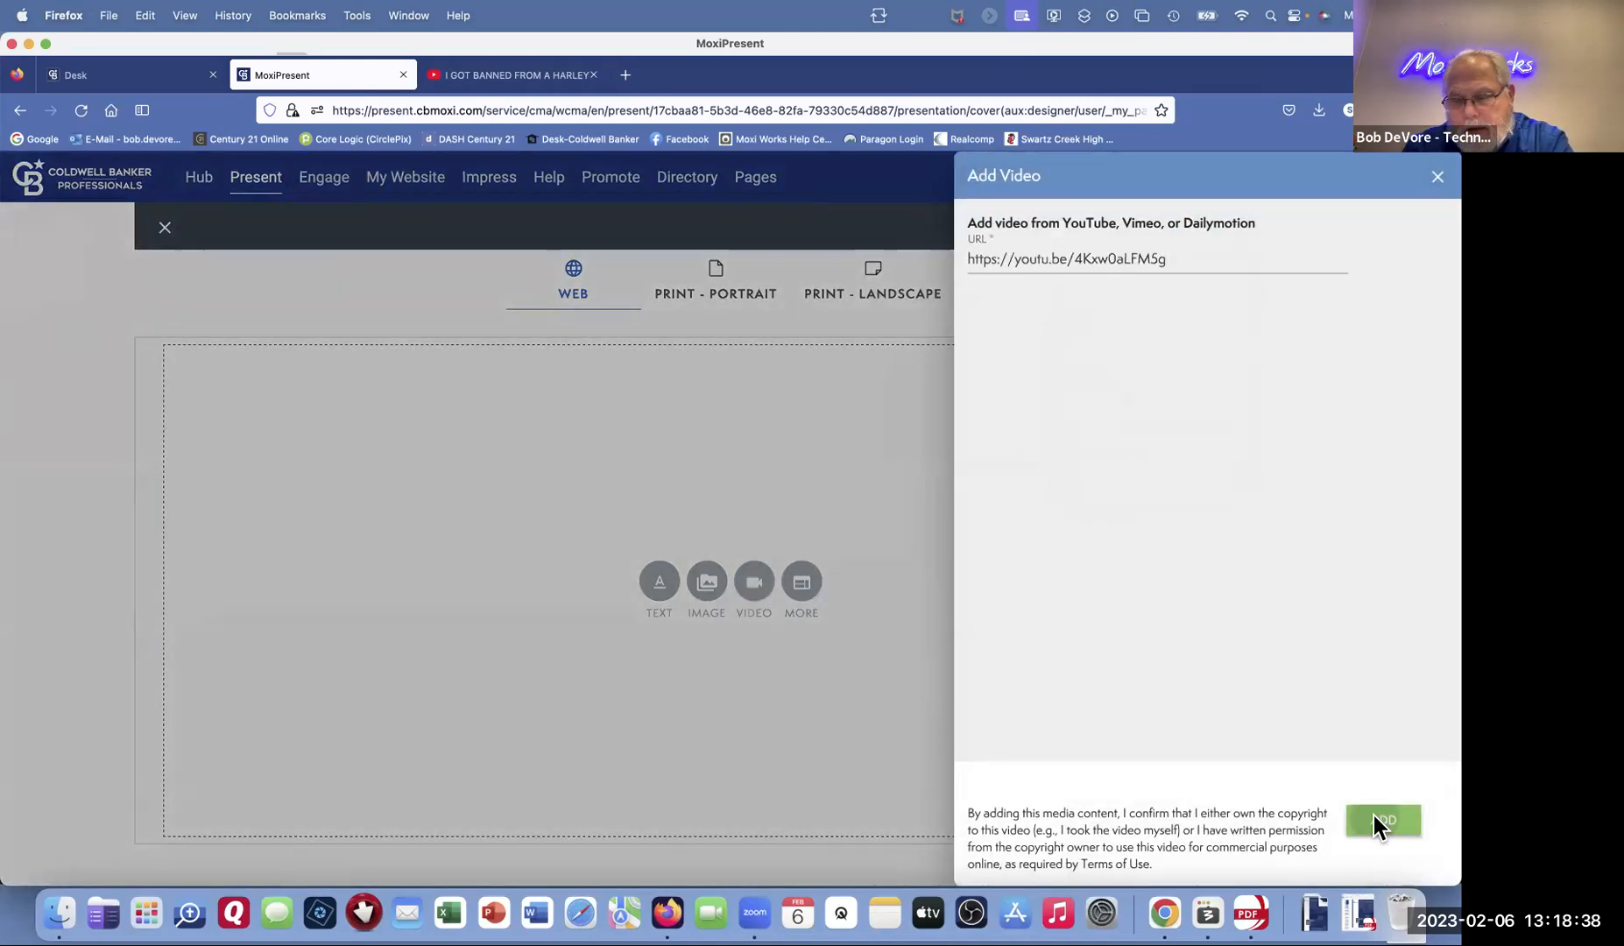
{"action": "left_click", "coordinate": [1376, 816]}
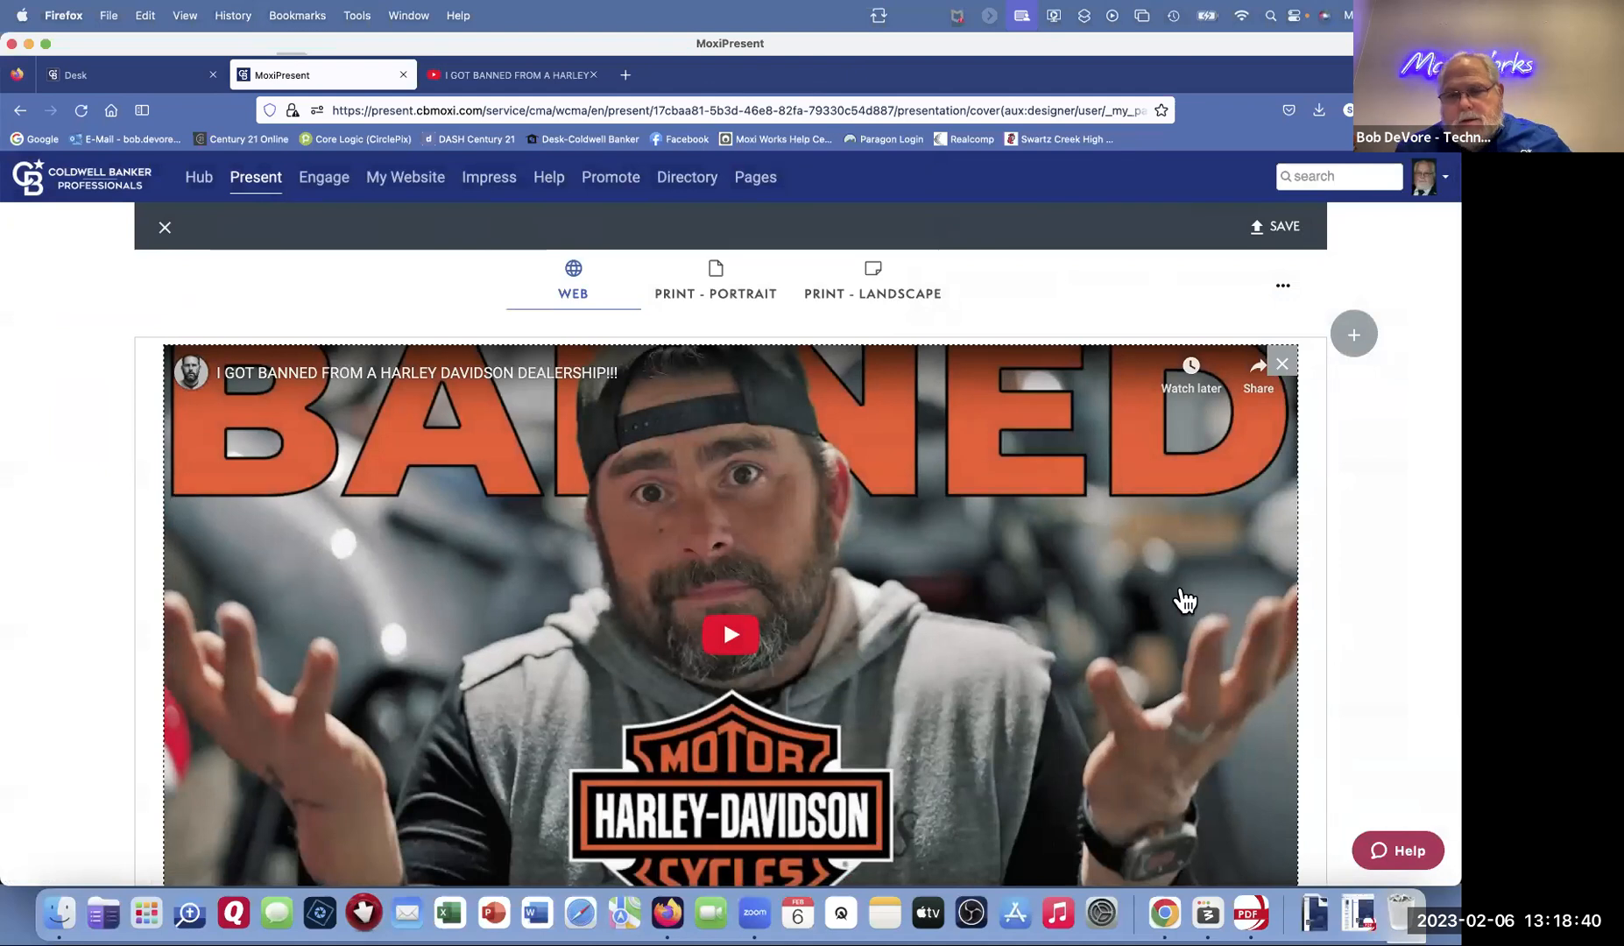
{"action": "scroll", "coordinate": [1182, 598], "scroll_direction": "down", "scroll_amount": 2}
{"action": "scroll", "coordinate": [1185, 603], "scroll_direction": "up", "scroll_amount": 2}
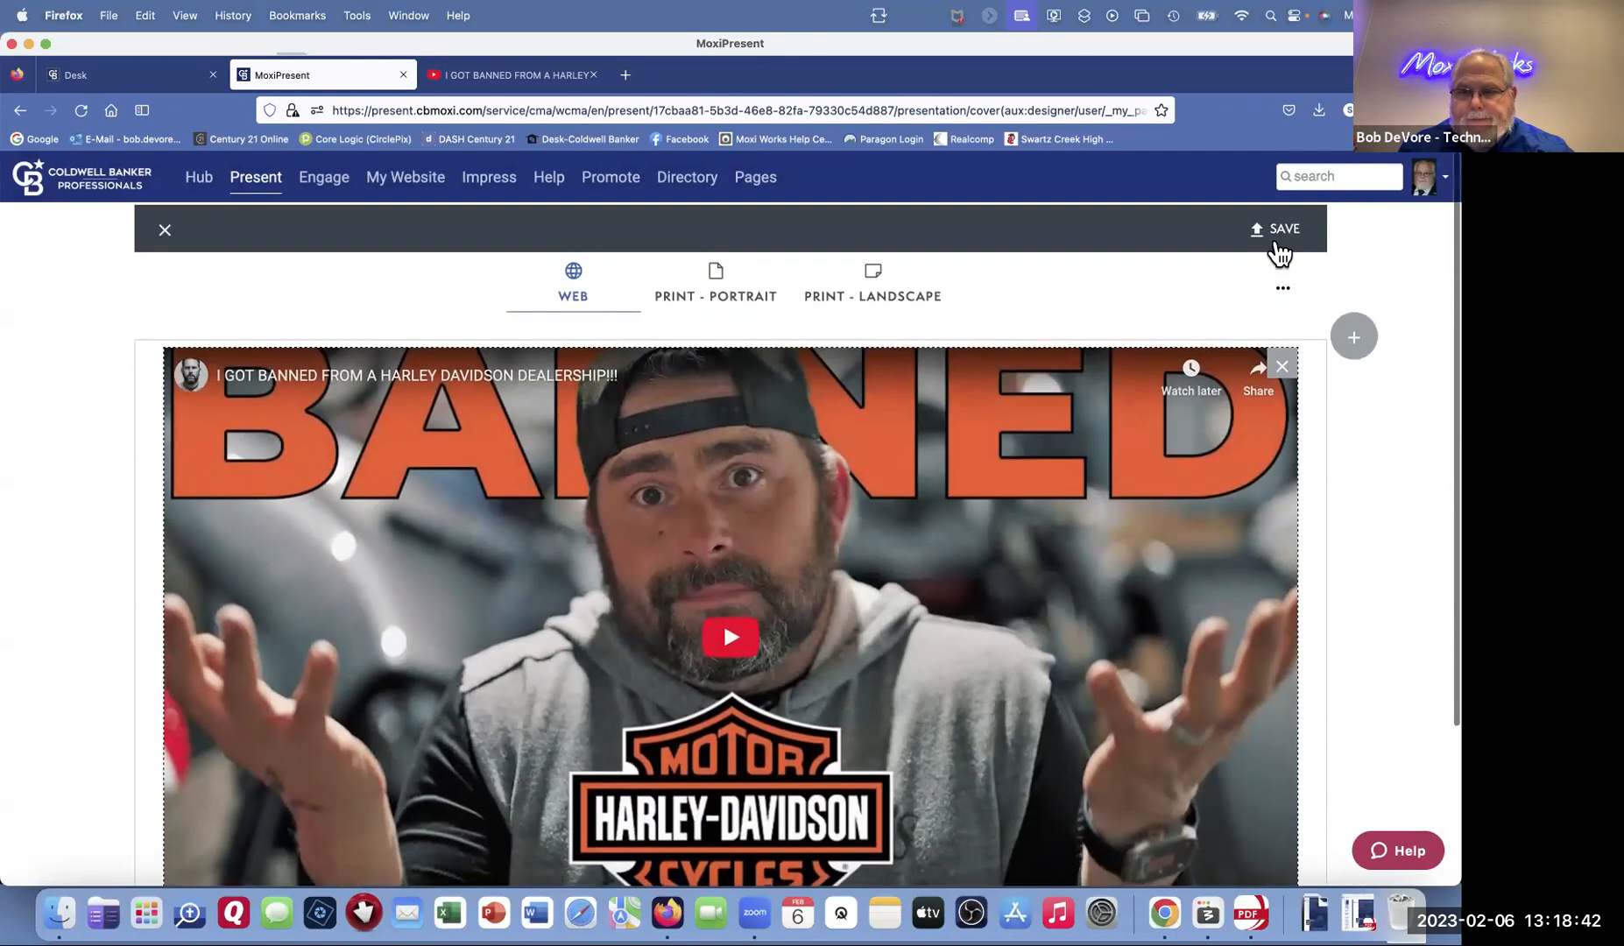
Step: Save the video page to My Pages with the name "name" and description "desc", and exit the page editor
{"action": "left_click", "coordinate": [1277, 227]}
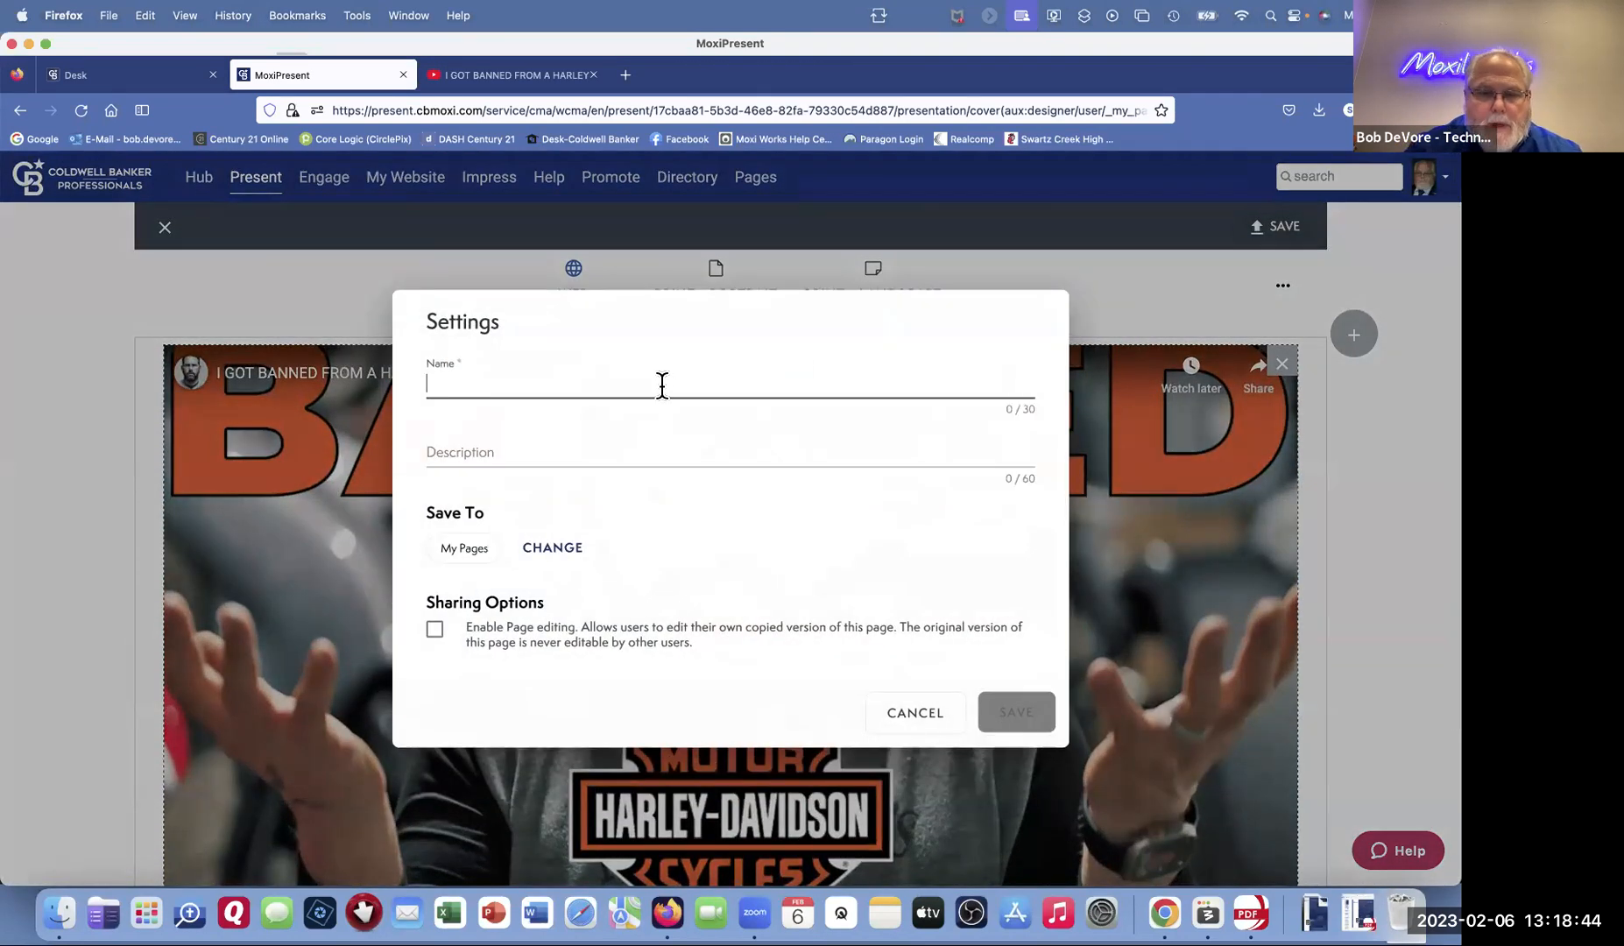
{"action": "type", "text": "name"}
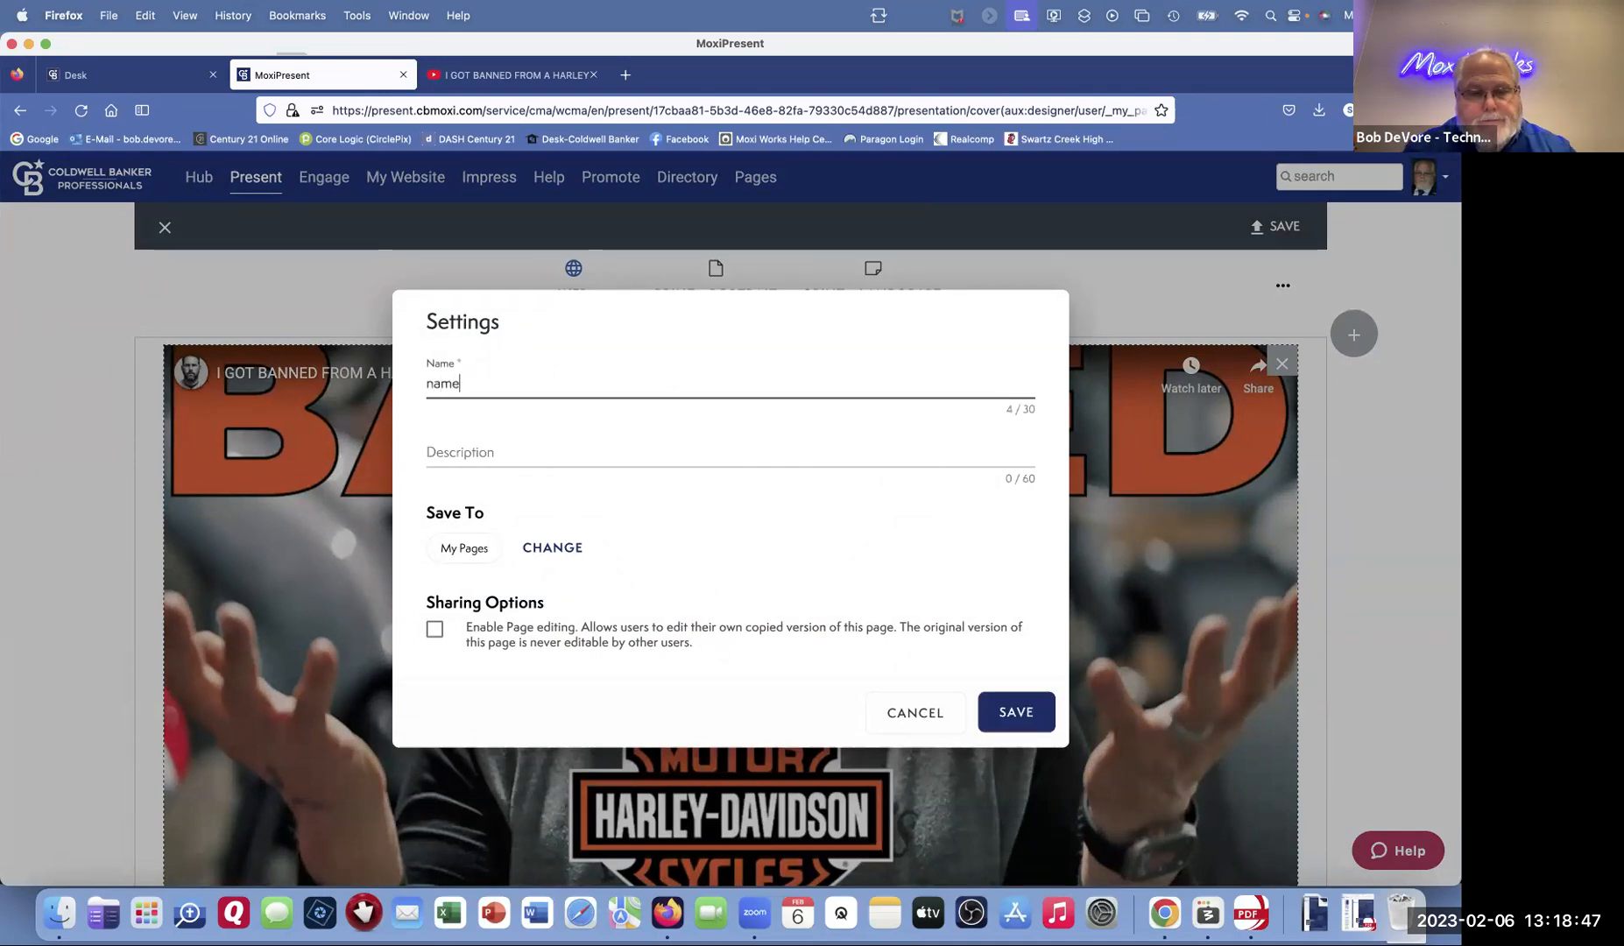
{"action": "left_click", "coordinate": [629, 448]}
{"action": "type", "text": "desc"}
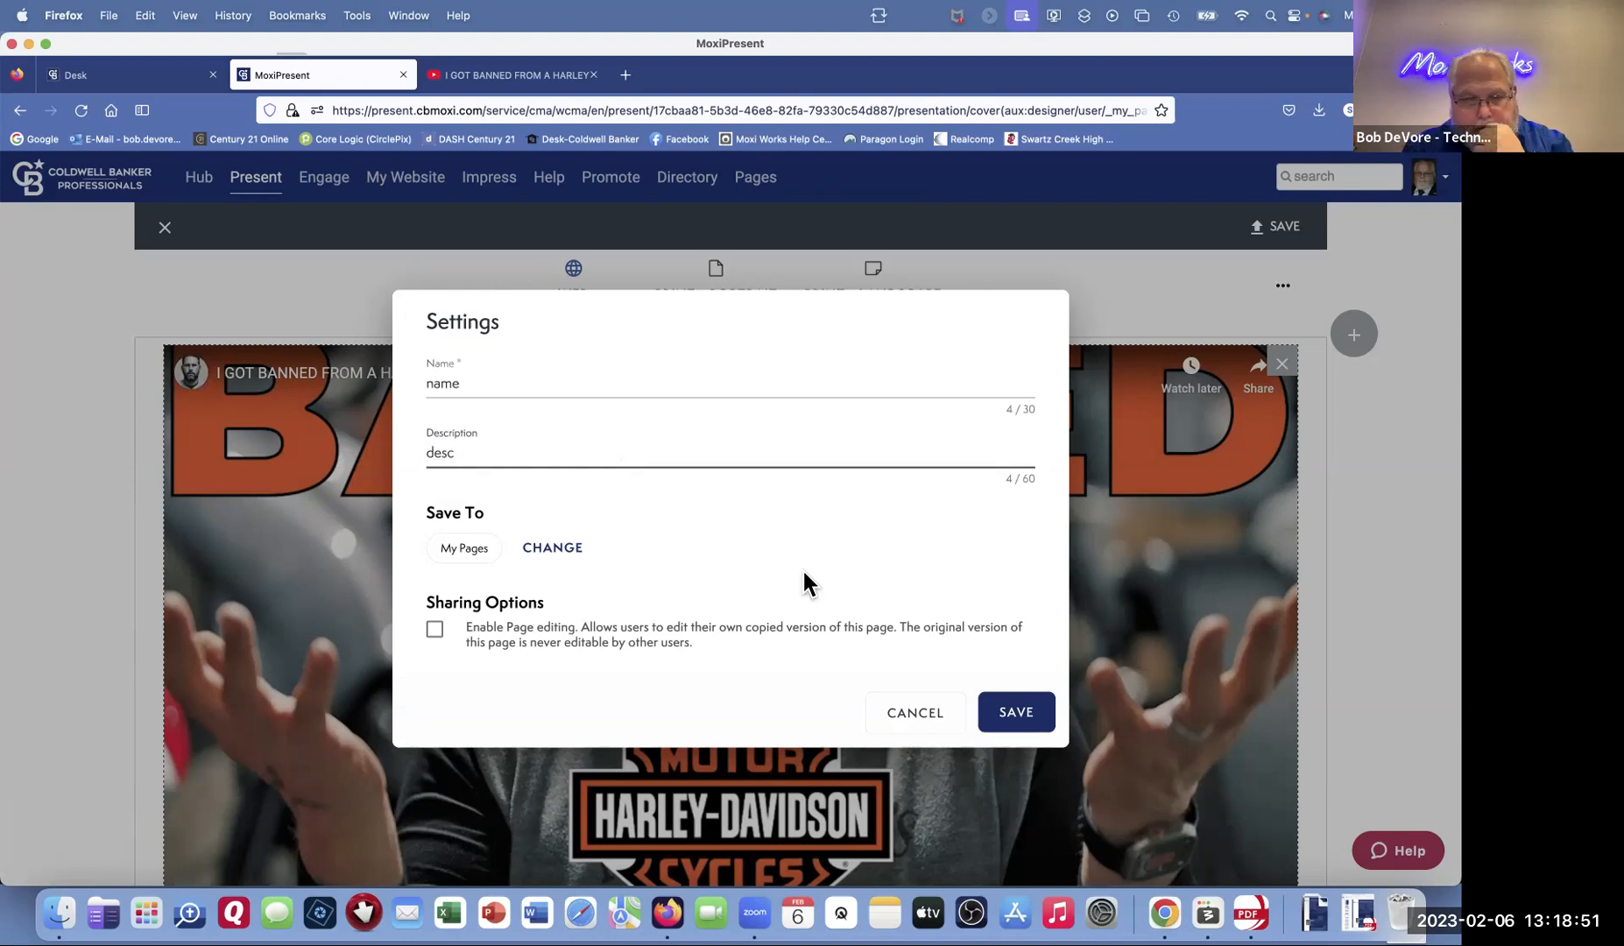
{"action": "left_click", "coordinate": [1004, 711]}
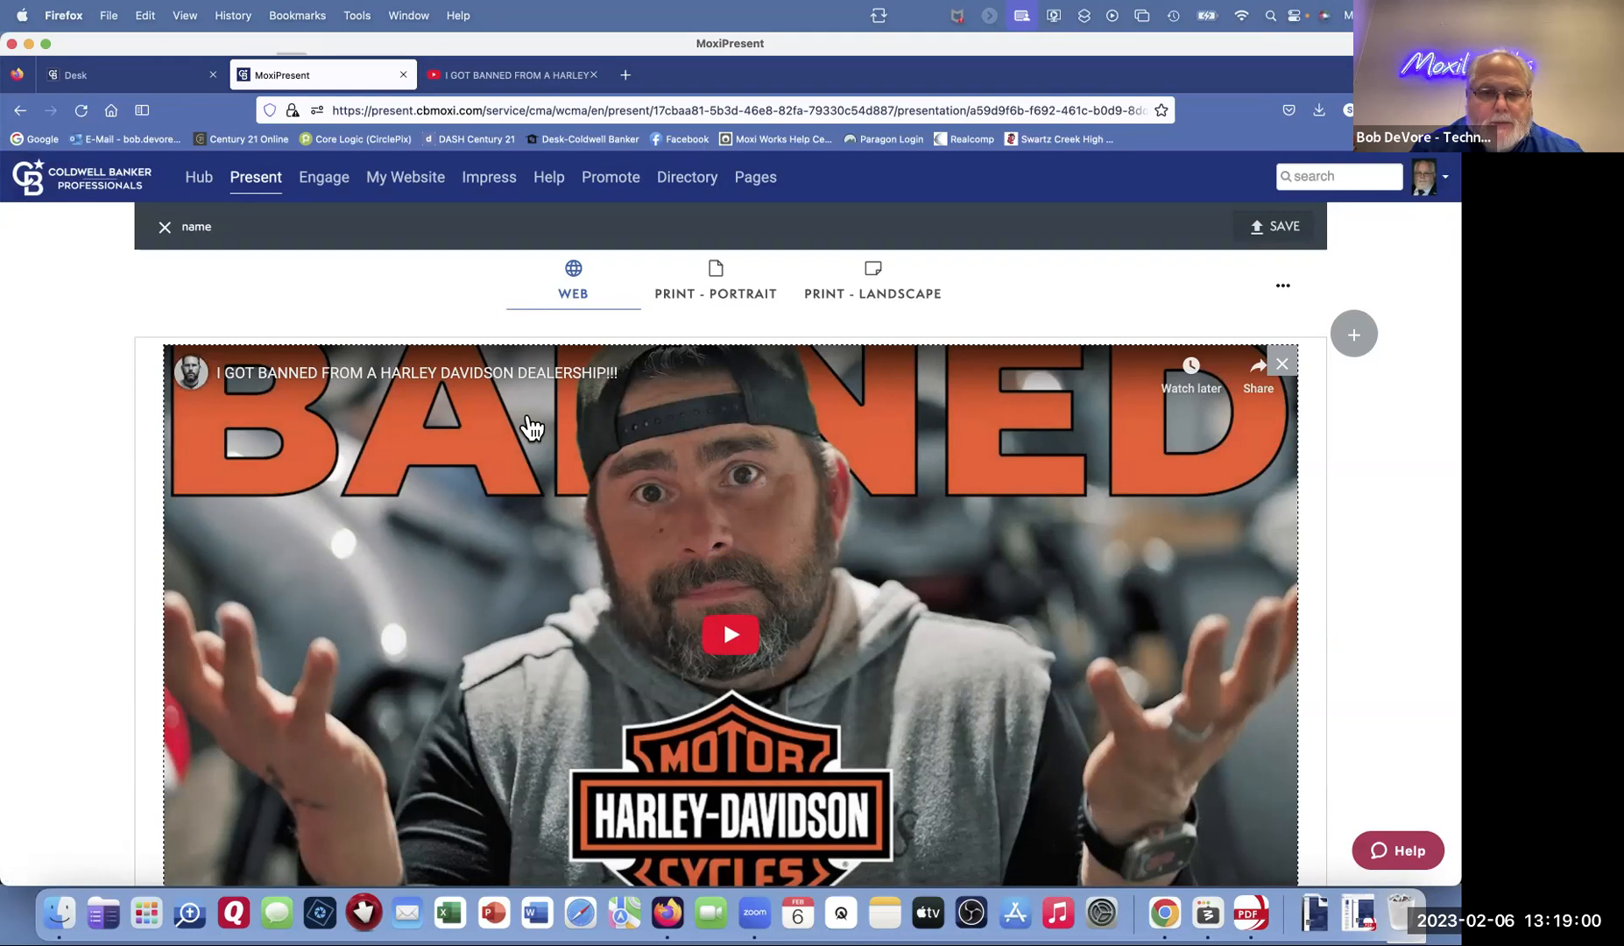
{"action": "left_click", "coordinate": [165, 227]}
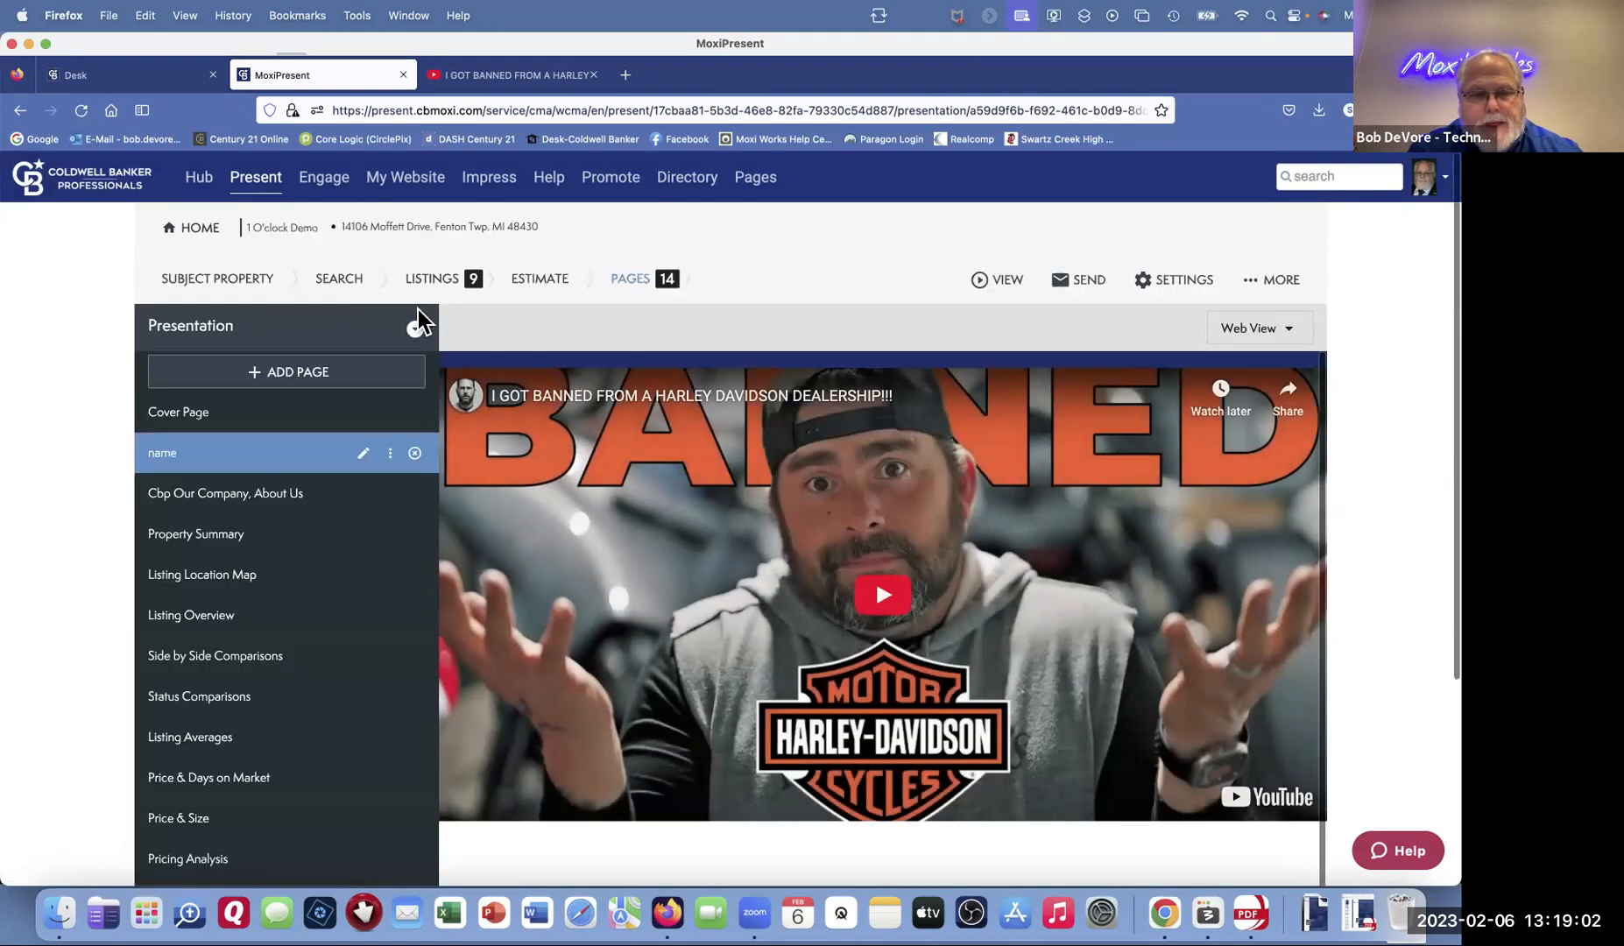
Step: Create another new Web View page using the layout with a full-width header above two columns
{"action": "left_click", "coordinate": [285, 375]}
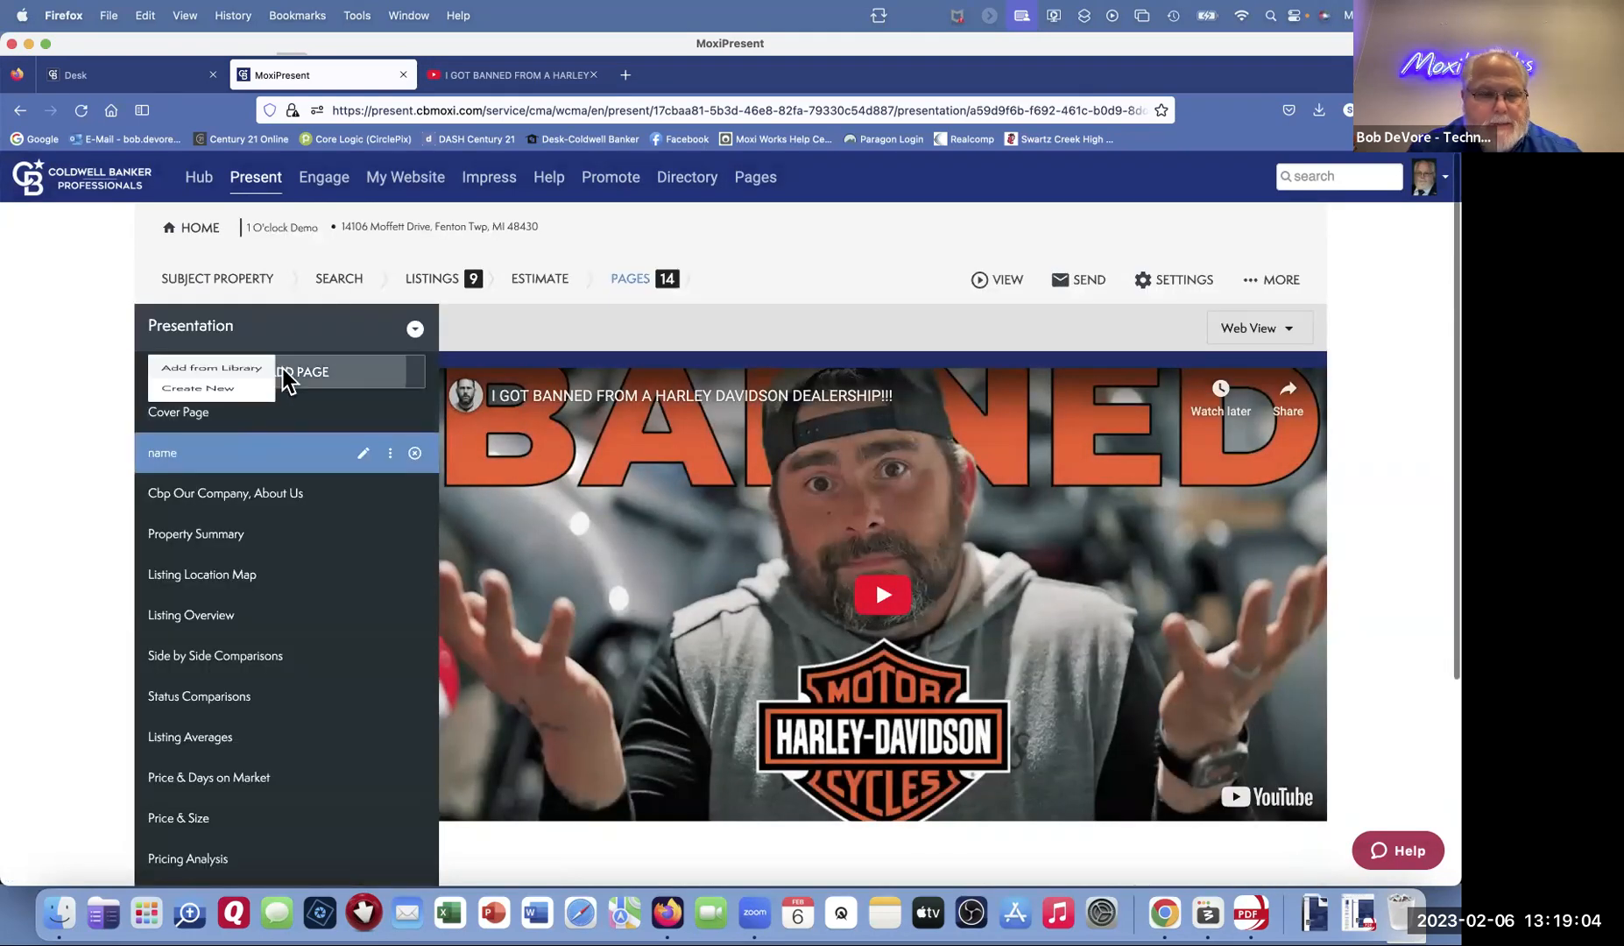
{"action": "left_click", "coordinate": [201, 423]}
{"action": "left_click", "coordinate": [635, 519]}
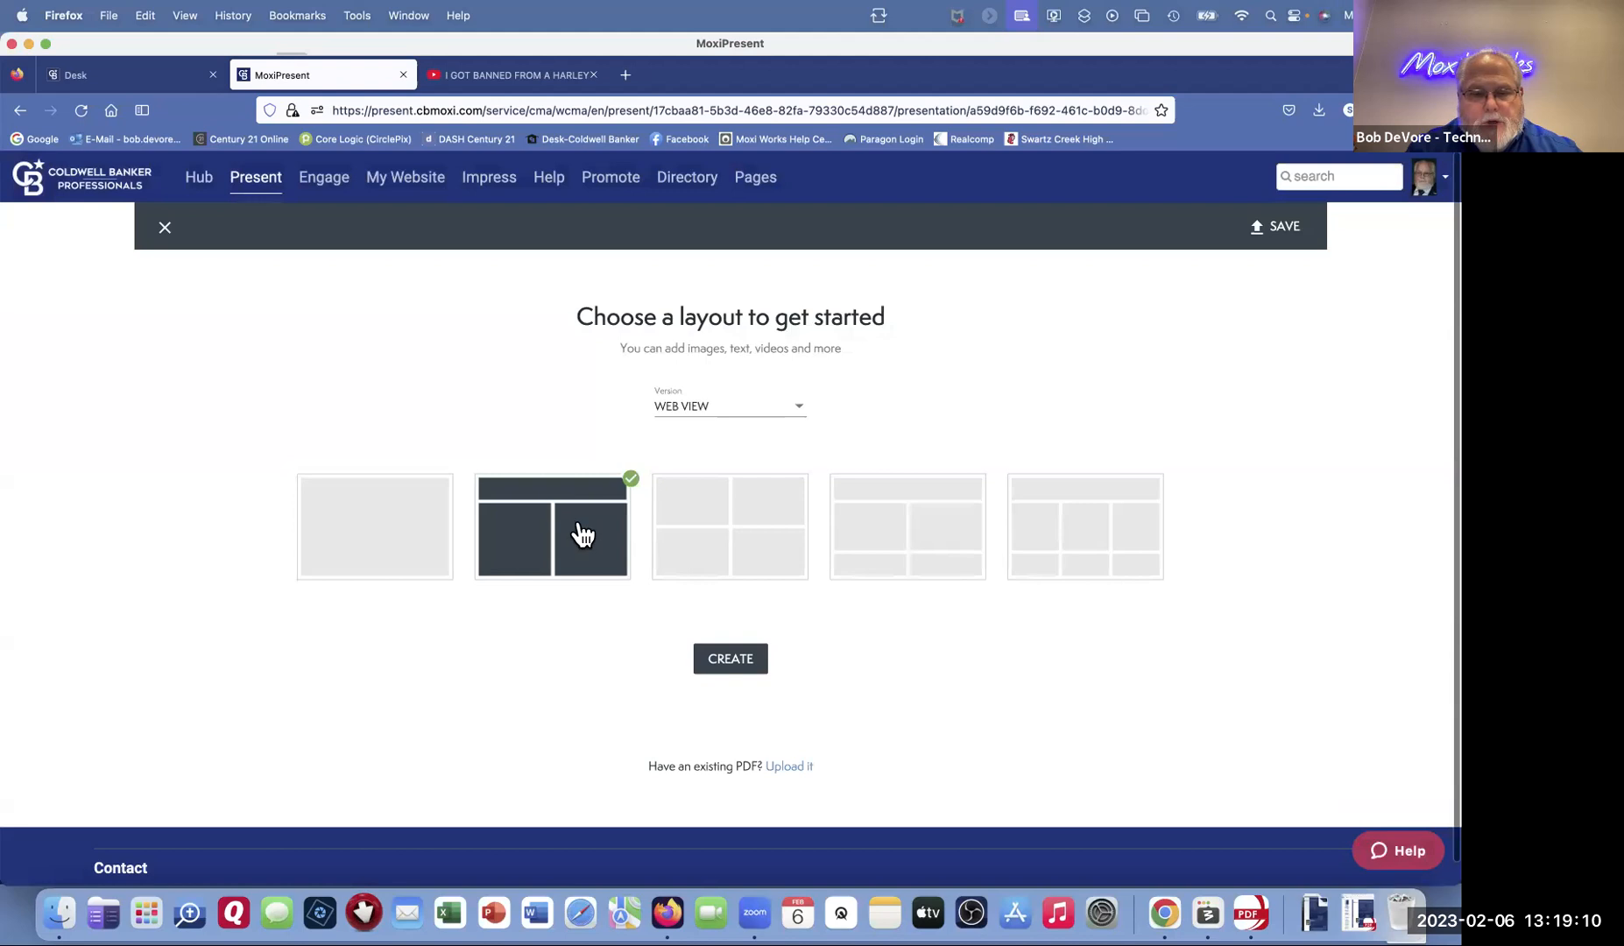
{"action": "left_click", "coordinate": [752, 667]}
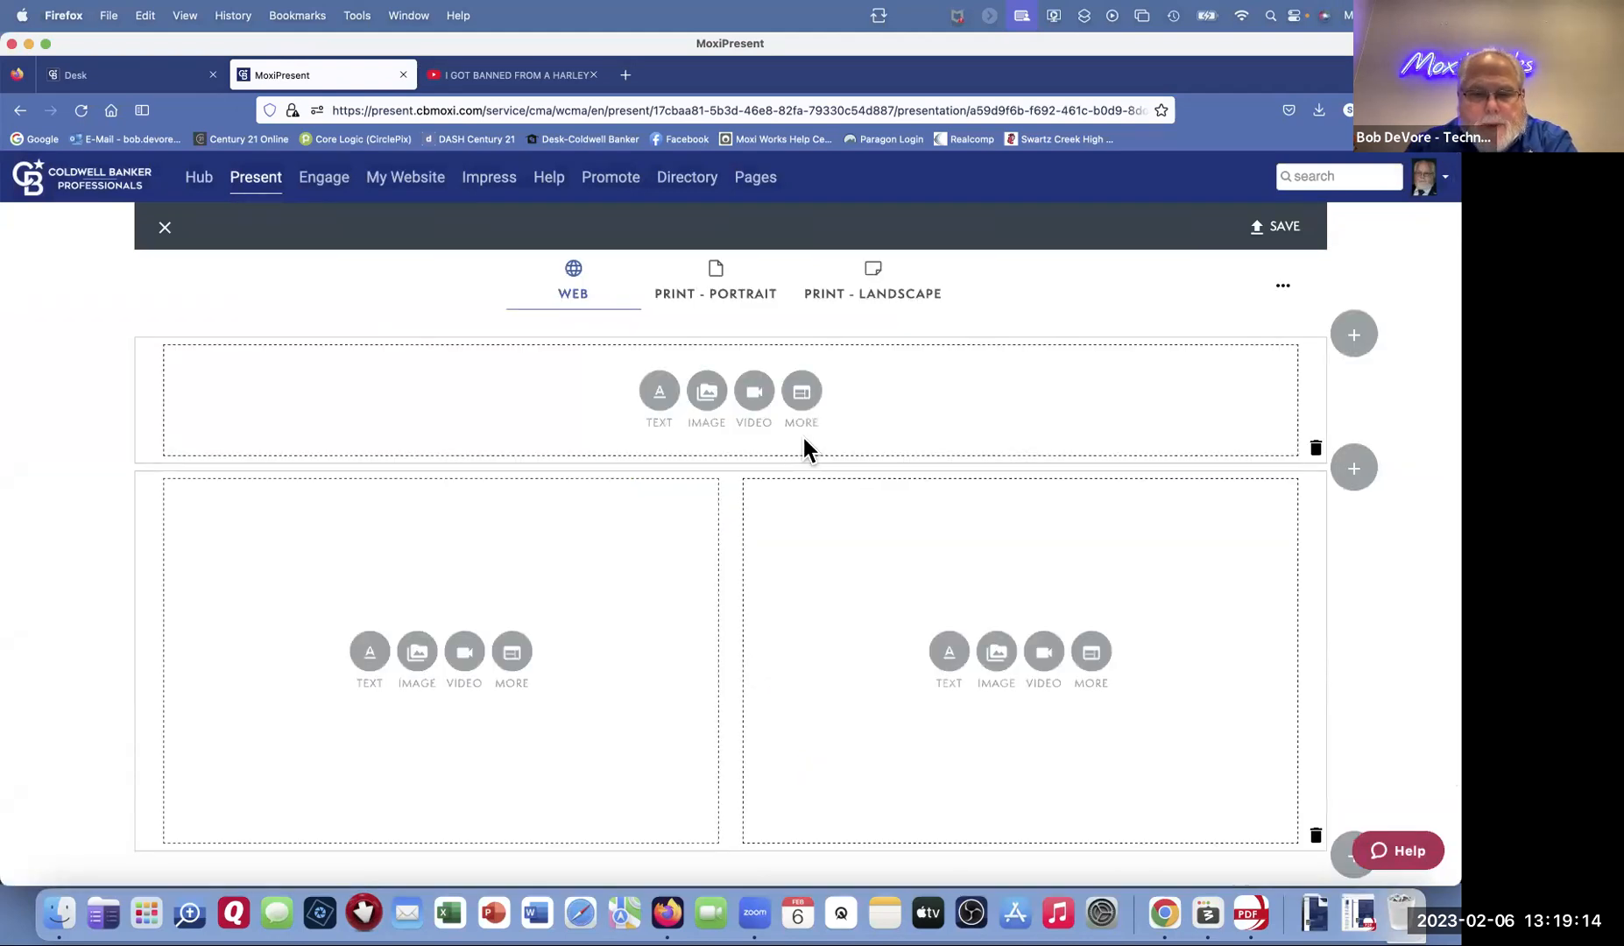
Step: Add the Coldwell Banker Professionals logo from the image library to the full-width header block
{"action": "left_click", "coordinate": [710, 390]}
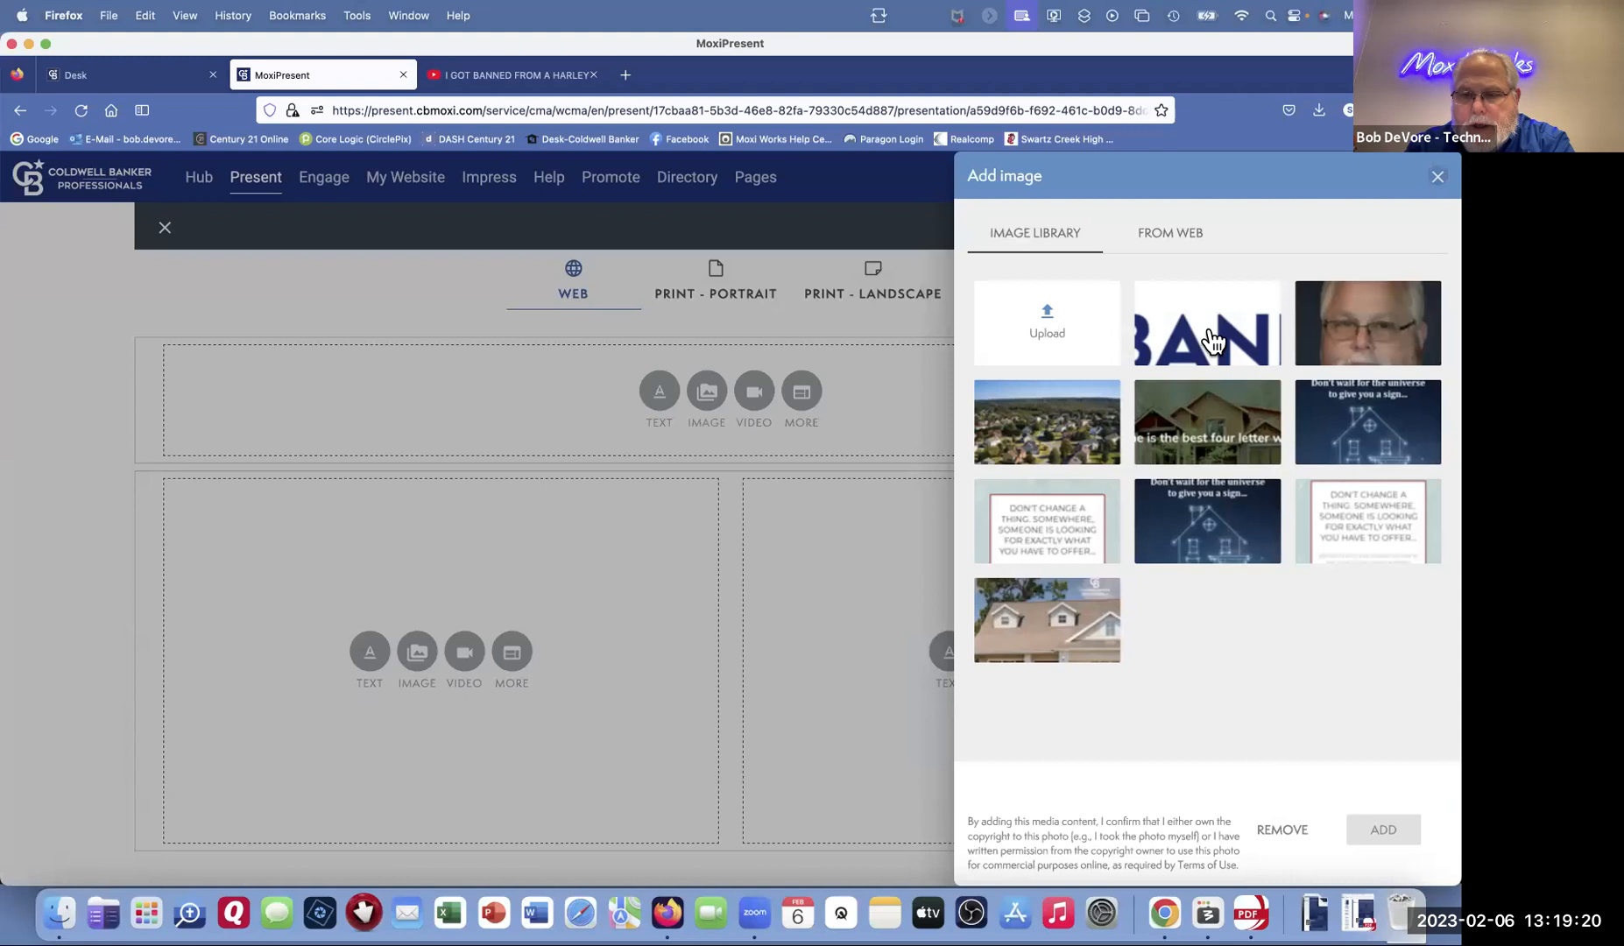
{"action": "left_click", "coordinate": [1214, 340]}
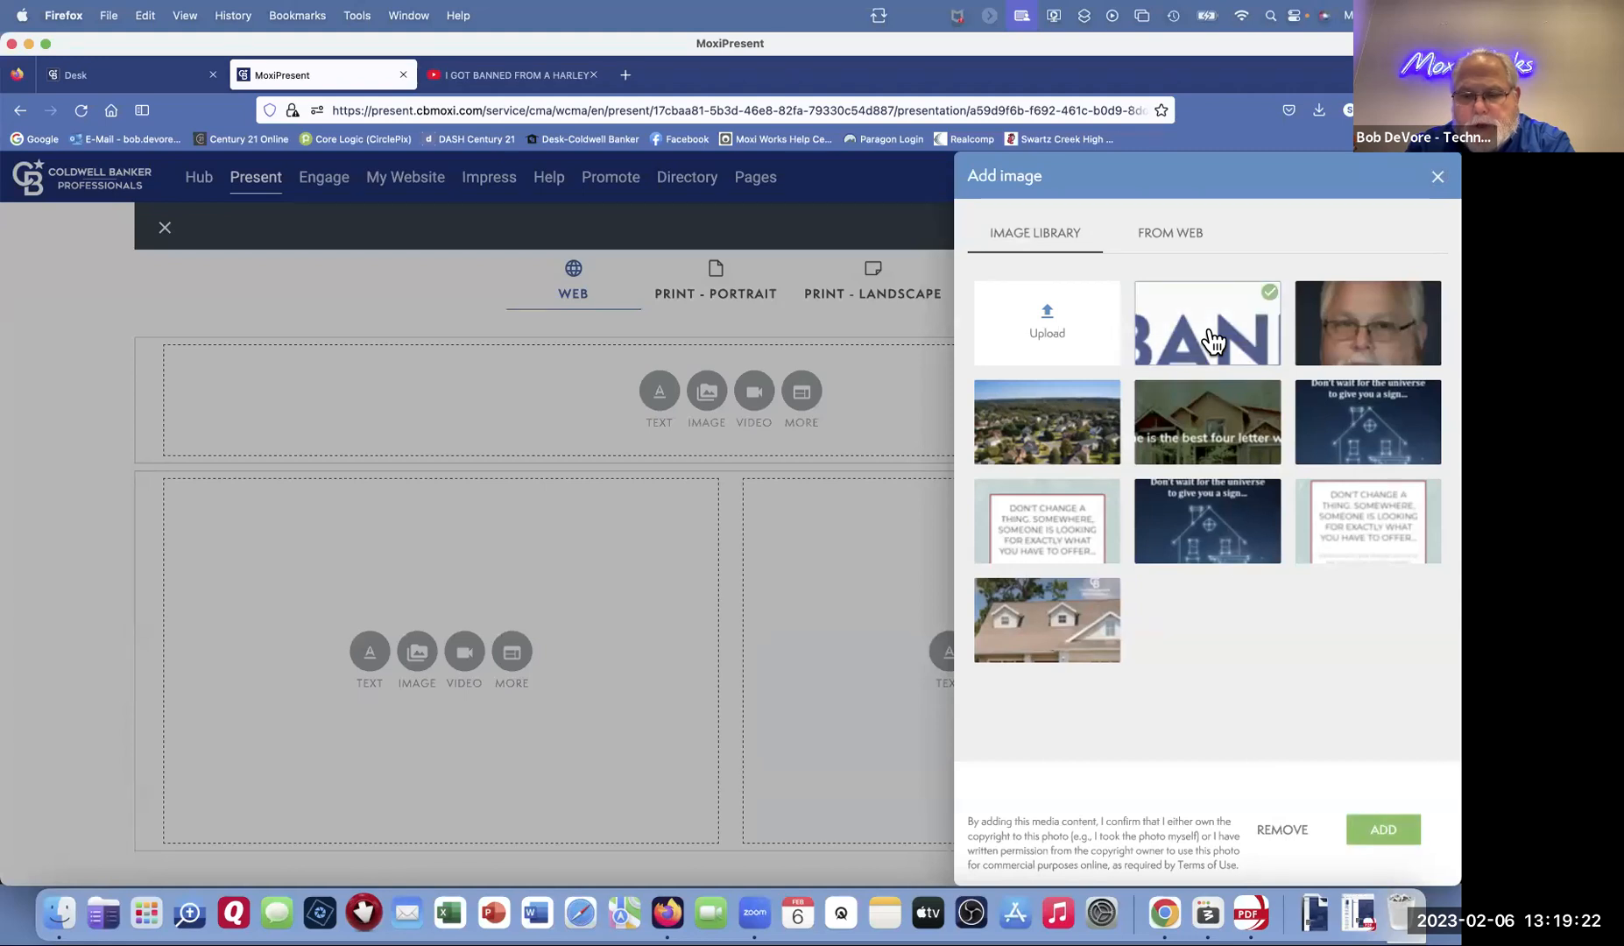
{"action": "left_click", "coordinate": [1382, 832]}
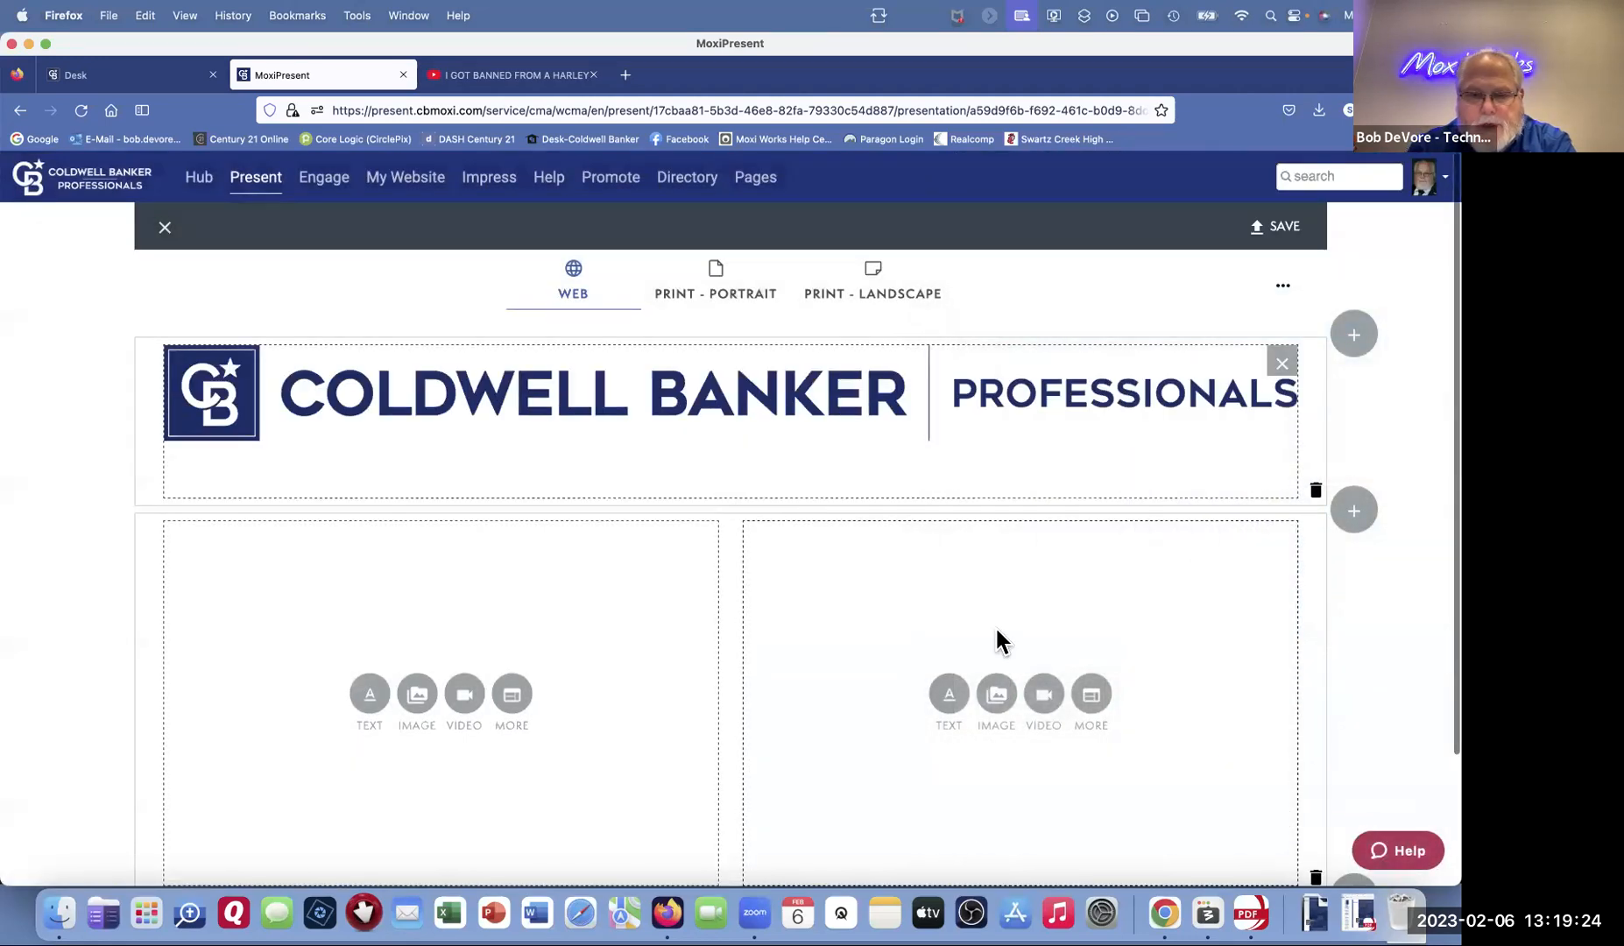
{"action": "mouse_move", "coordinate": [1190, 406]}
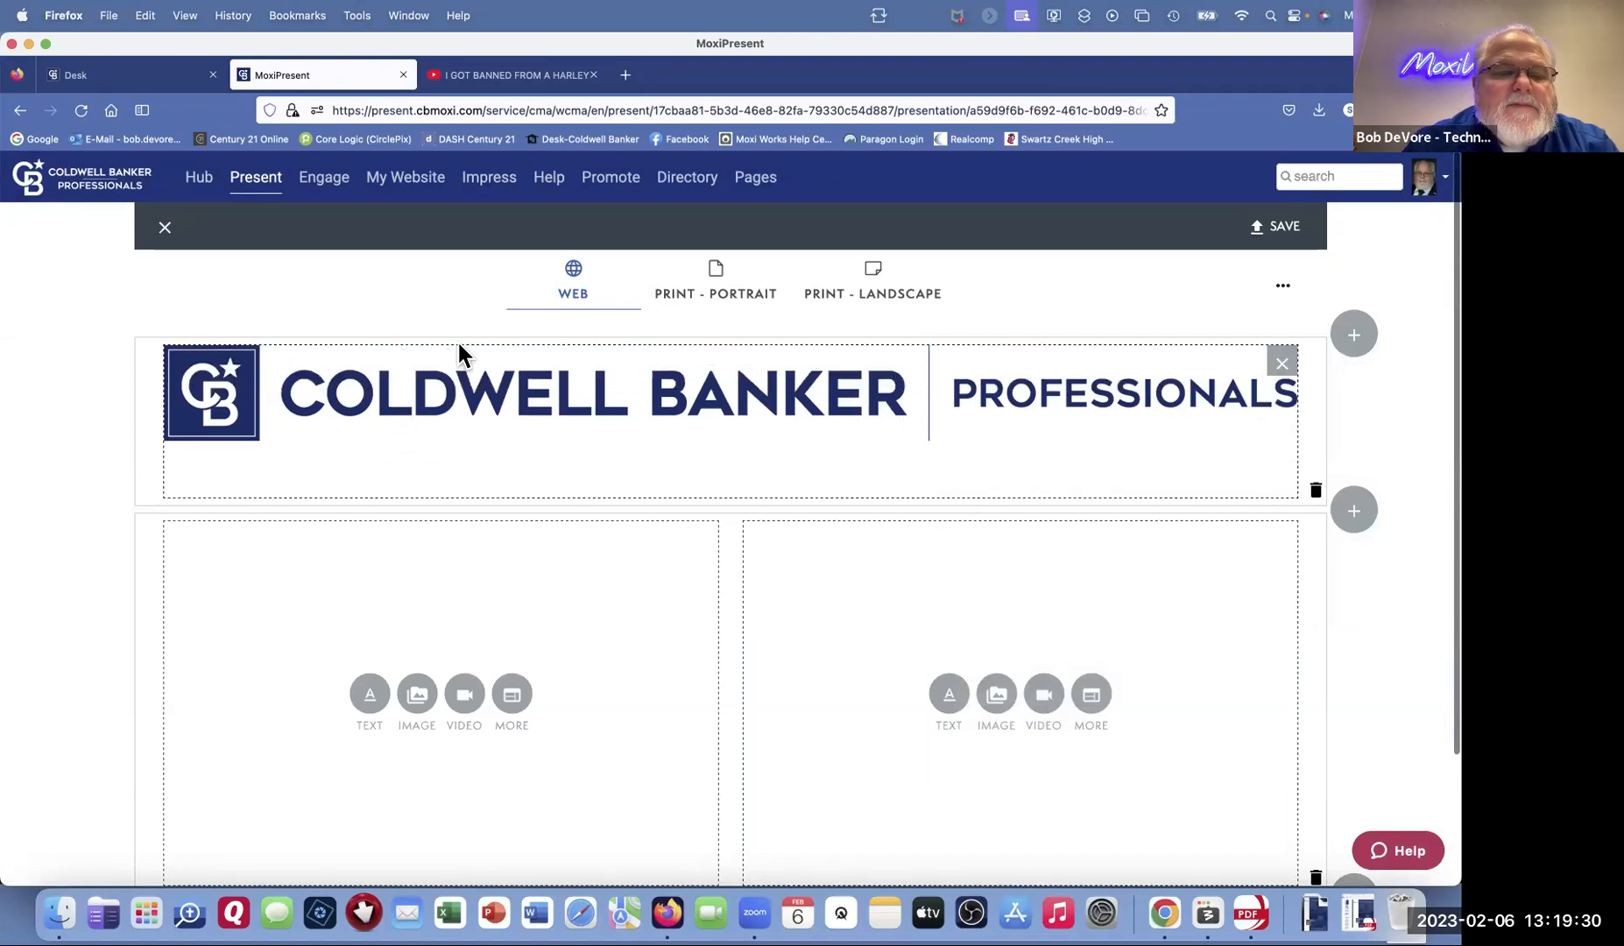
Step: Explore the header logo's replacement and Fit/Fill sizing options, and clear the logo from the block
{"action": "right_click", "coordinate": [436, 408]}
{"action": "left_click", "coordinate": [423, 404]}
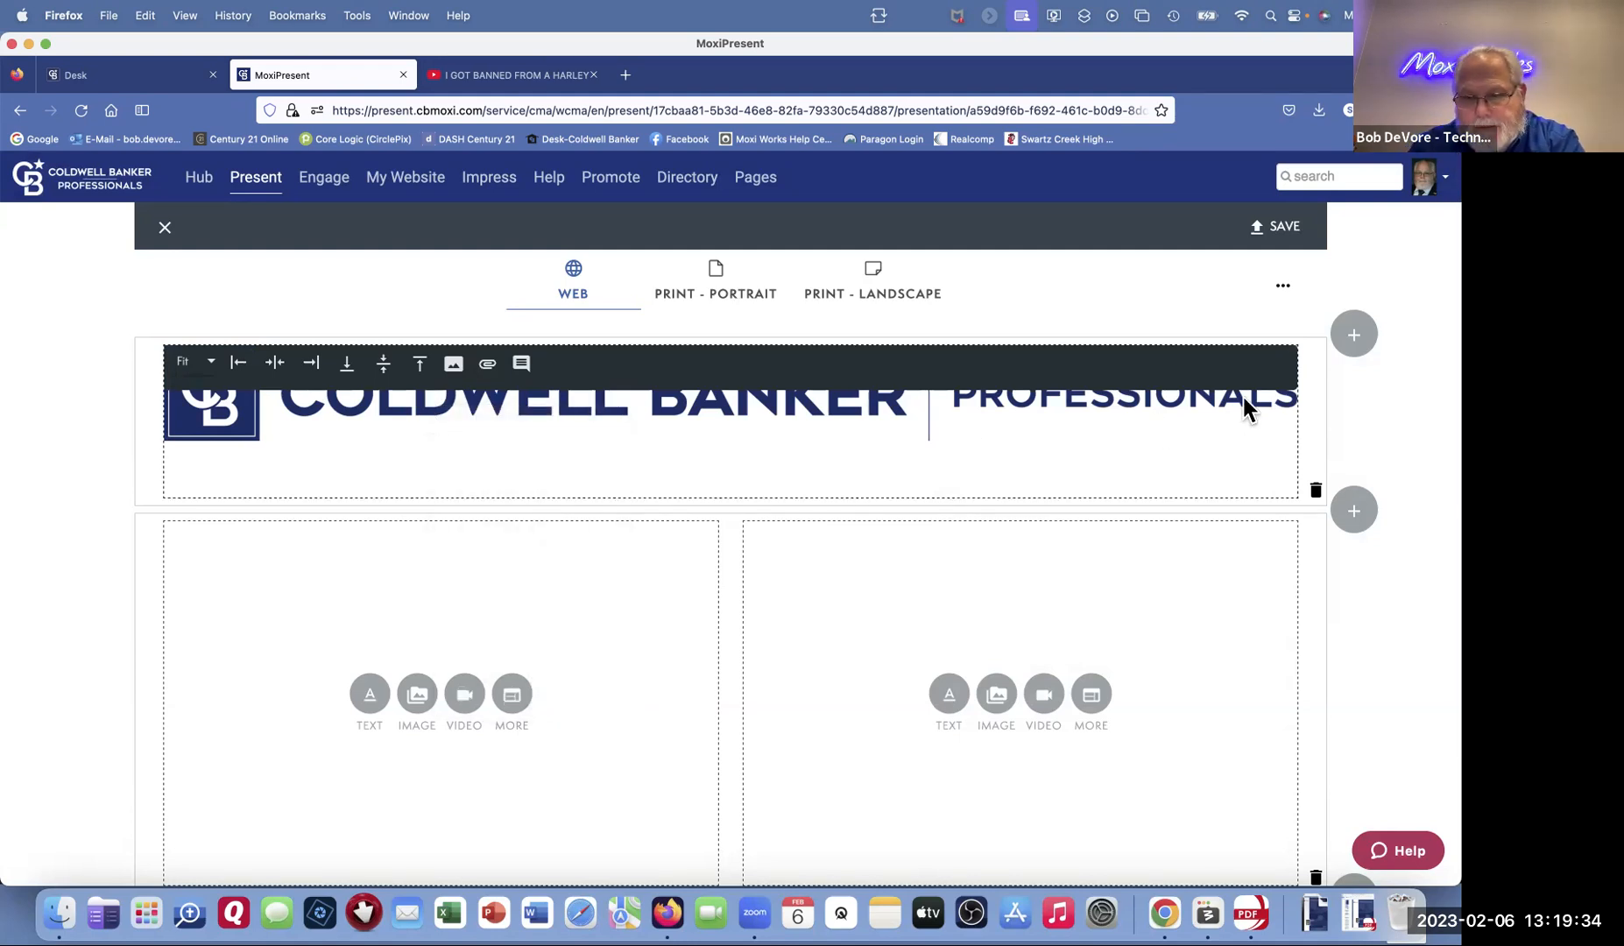
{"action": "left_click", "coordinate": [453, 365]}
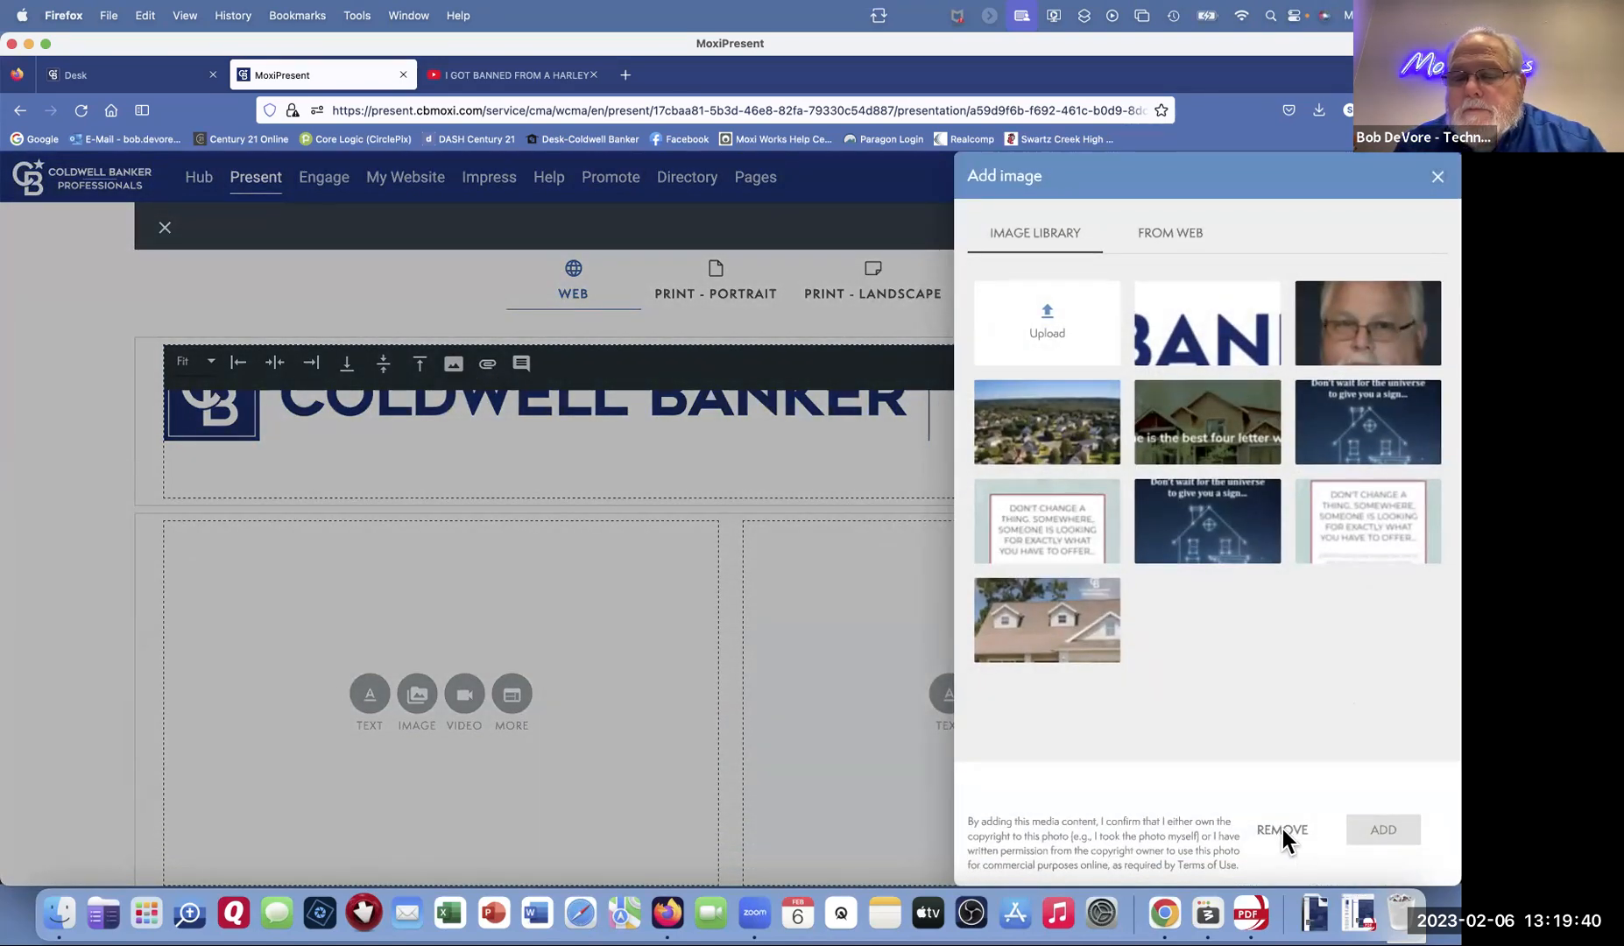
{"action": "left_click", "coordinate": [1436, 177]}
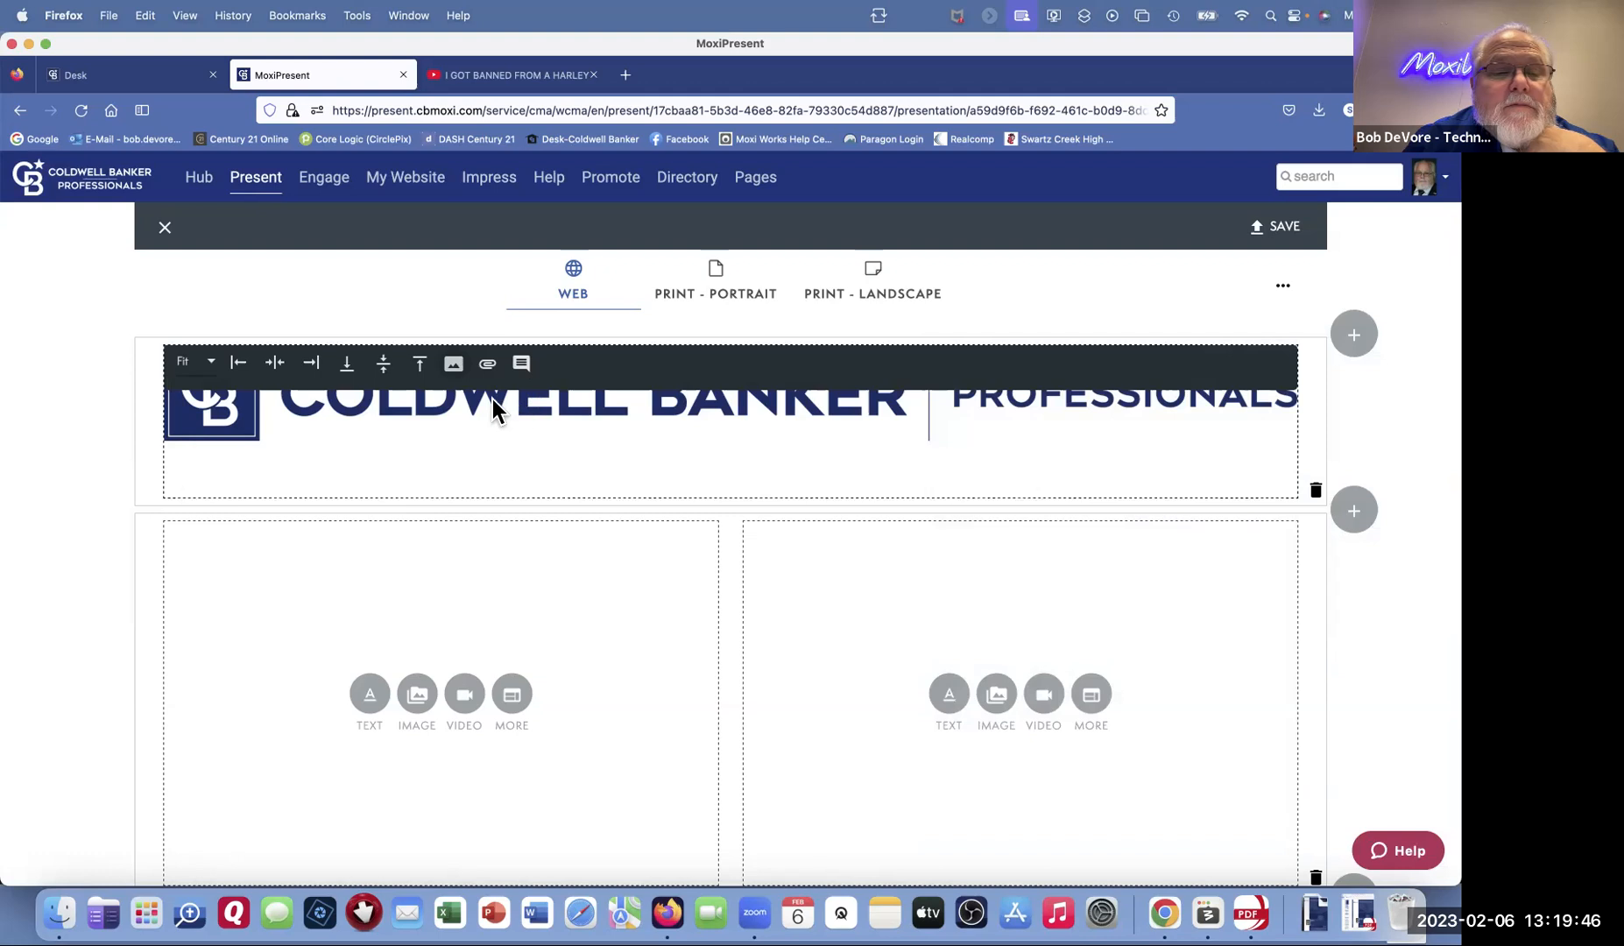
{"action": "left_click", "coordinate": [213, 375]}
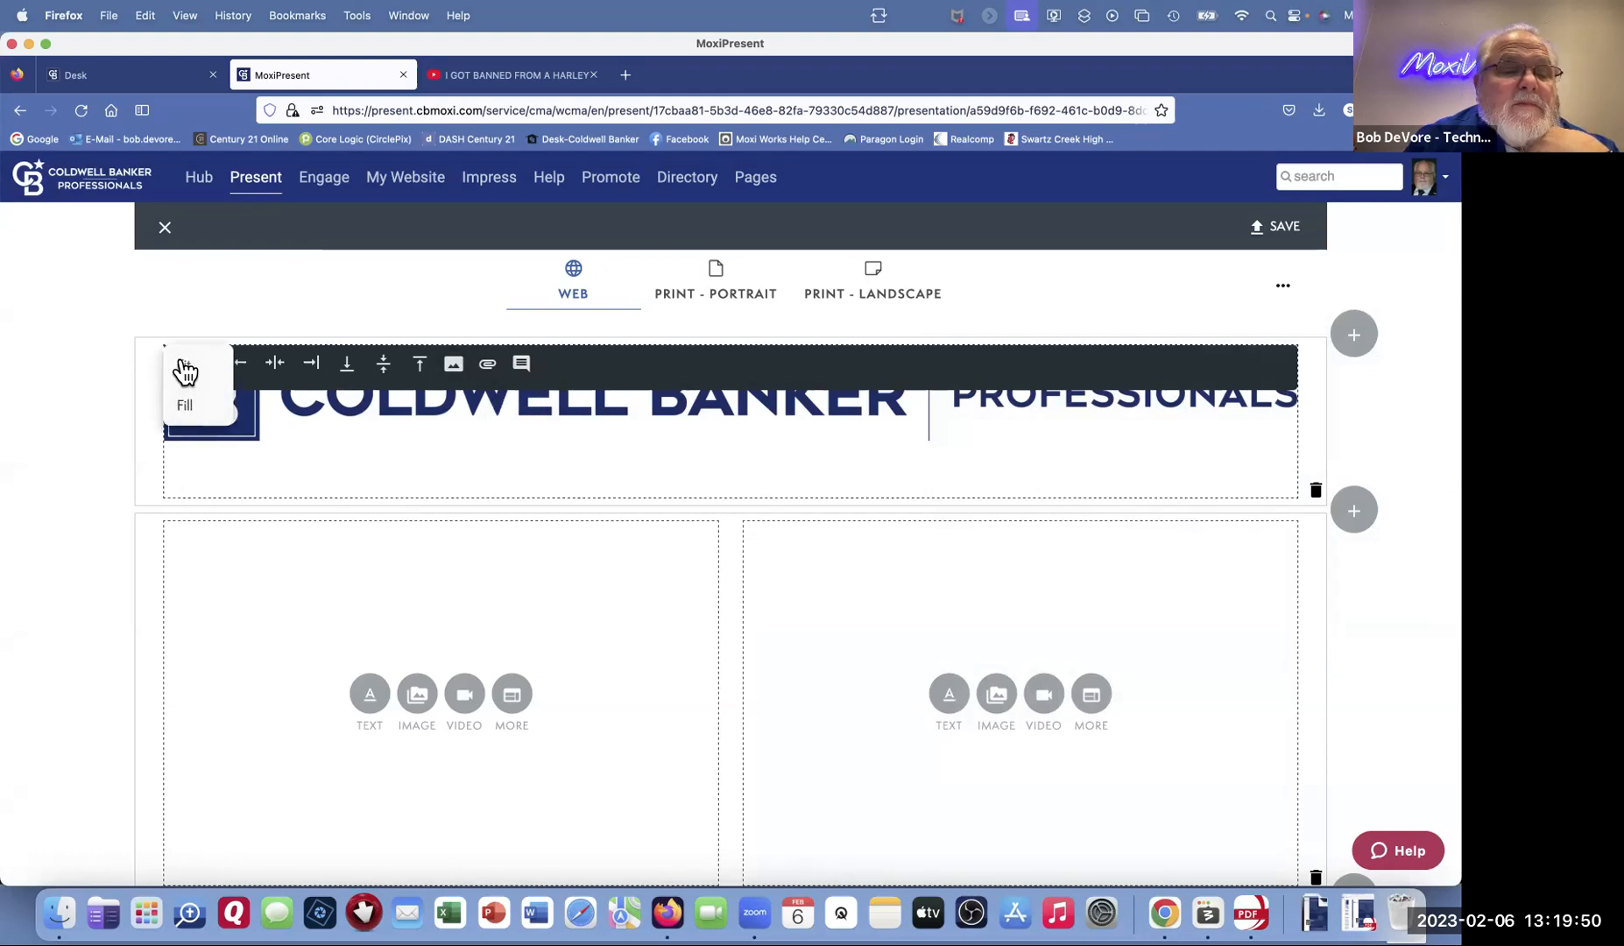
{"action": "left_click", "coordinate": [182, 366]}
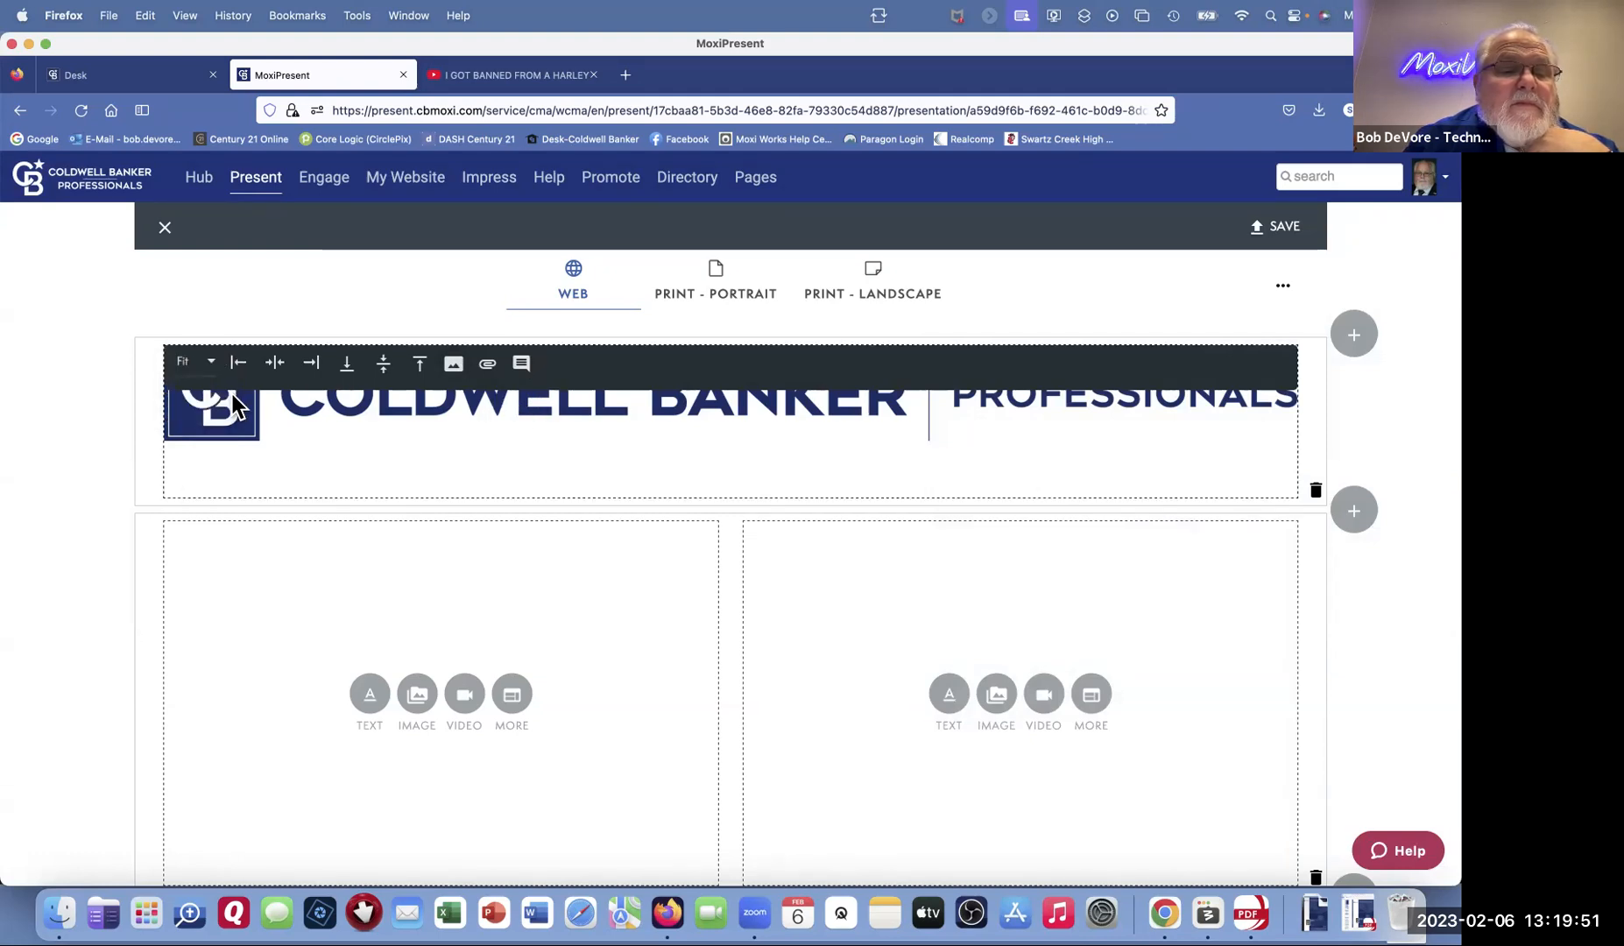
{"action": "right_click", "coordinate": [306, 399]}
{"action": "left_click", "coordinate": [290, 398]}
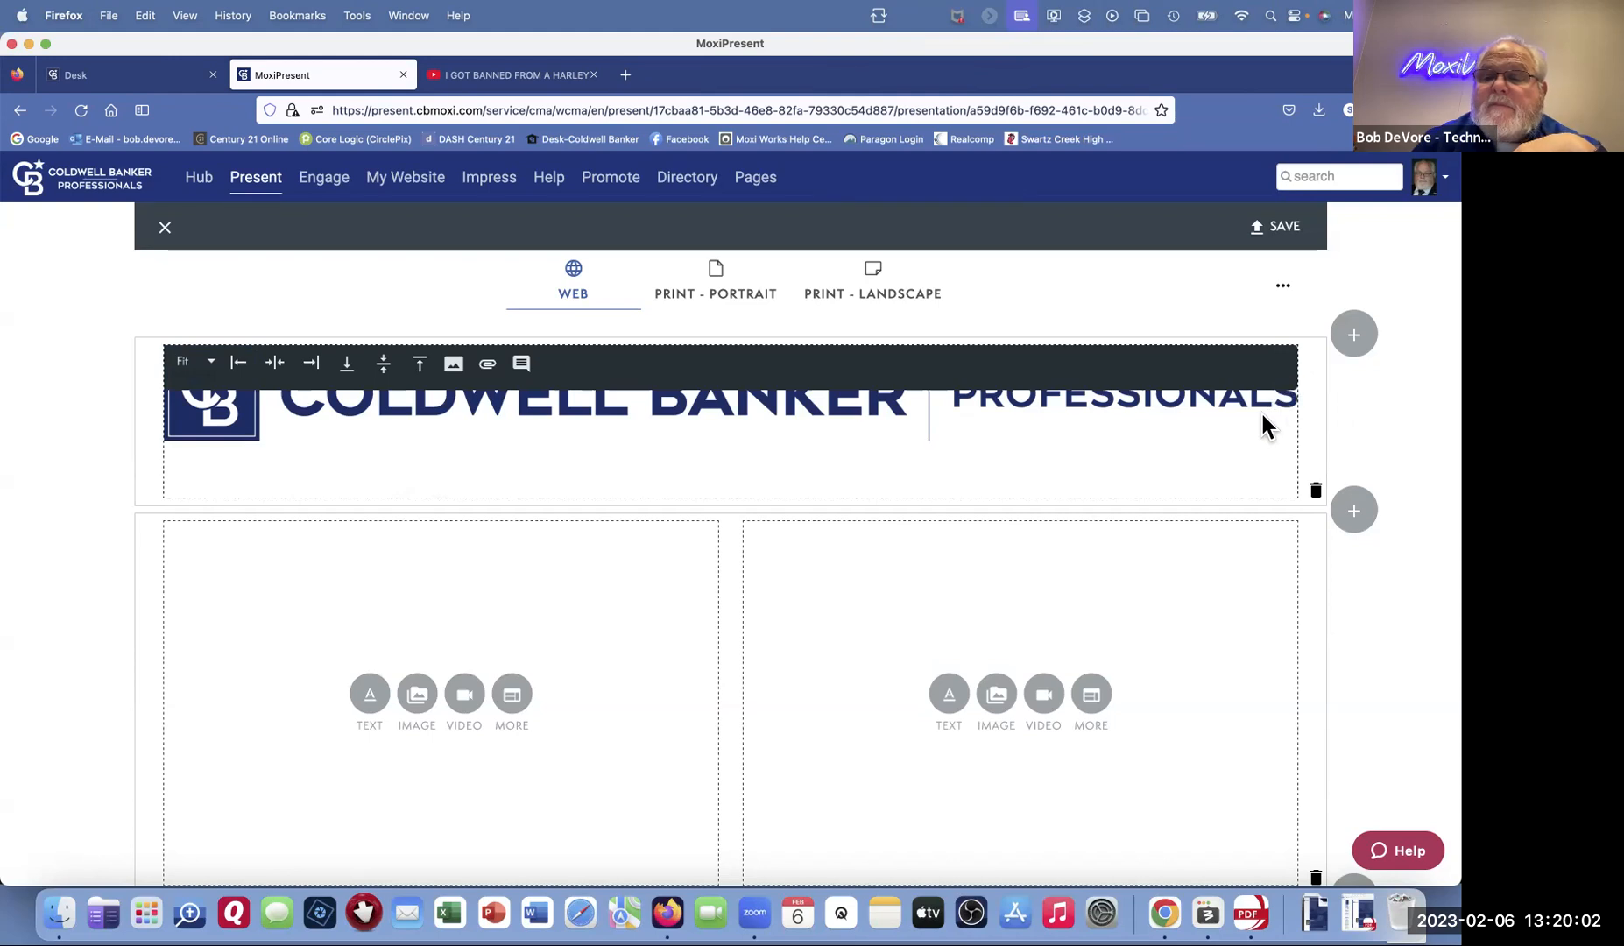
{"action": "scroll", "coordinate": [1265, 404], "scroll_direction": "down", "scroll_amount": 1}
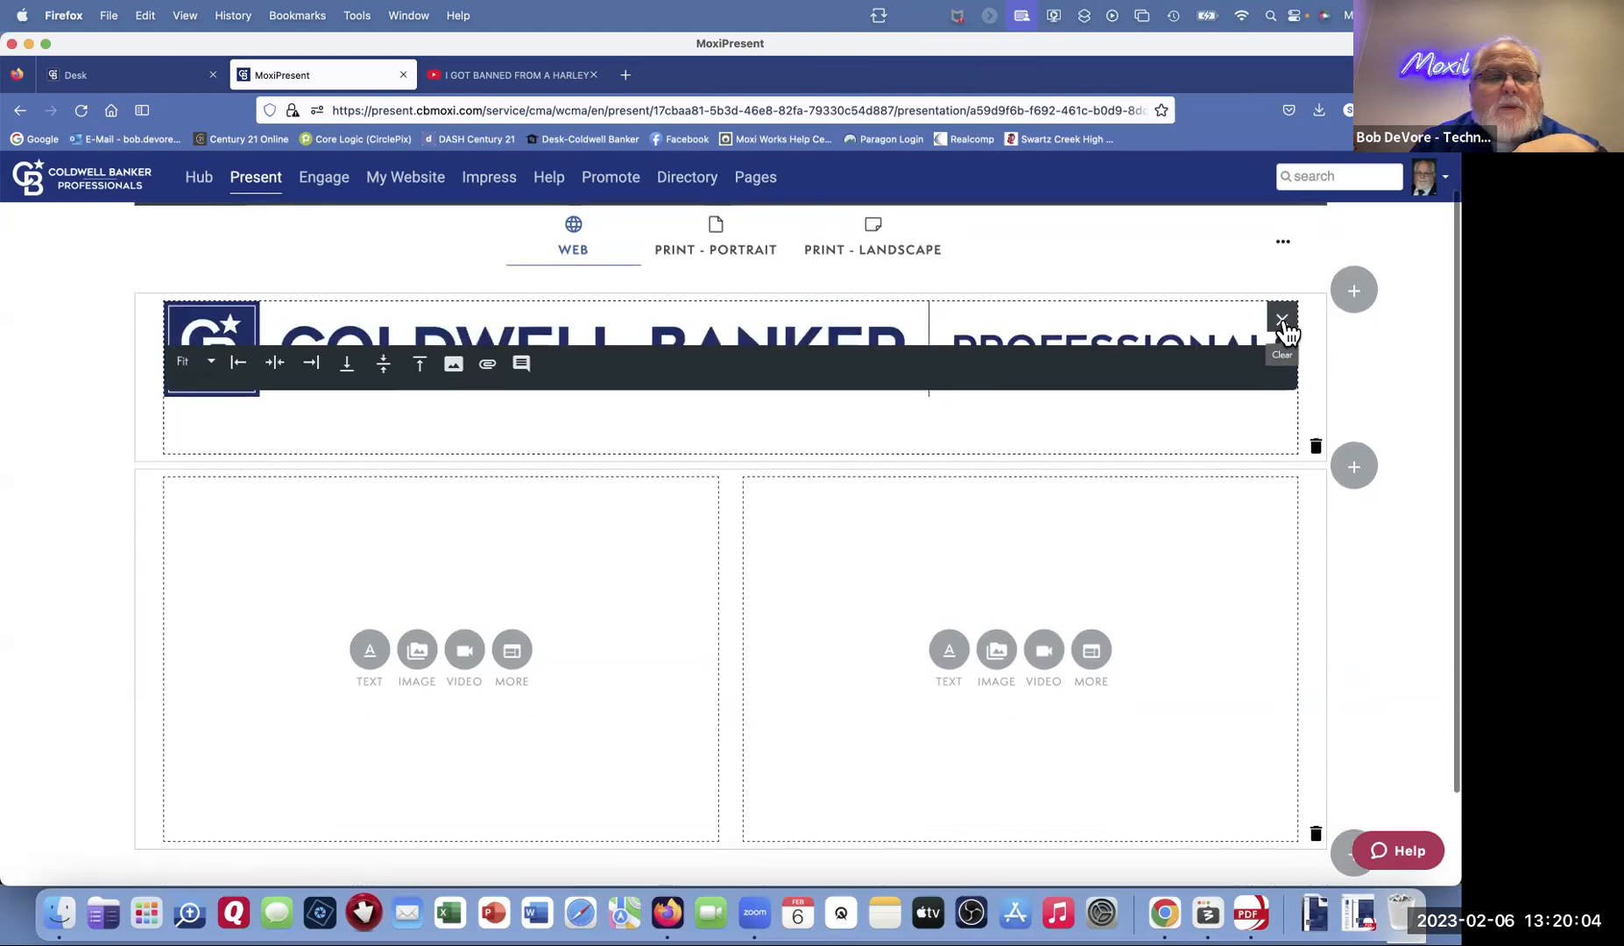
{"action": "left_click", "coordinate": [1282, 324]}
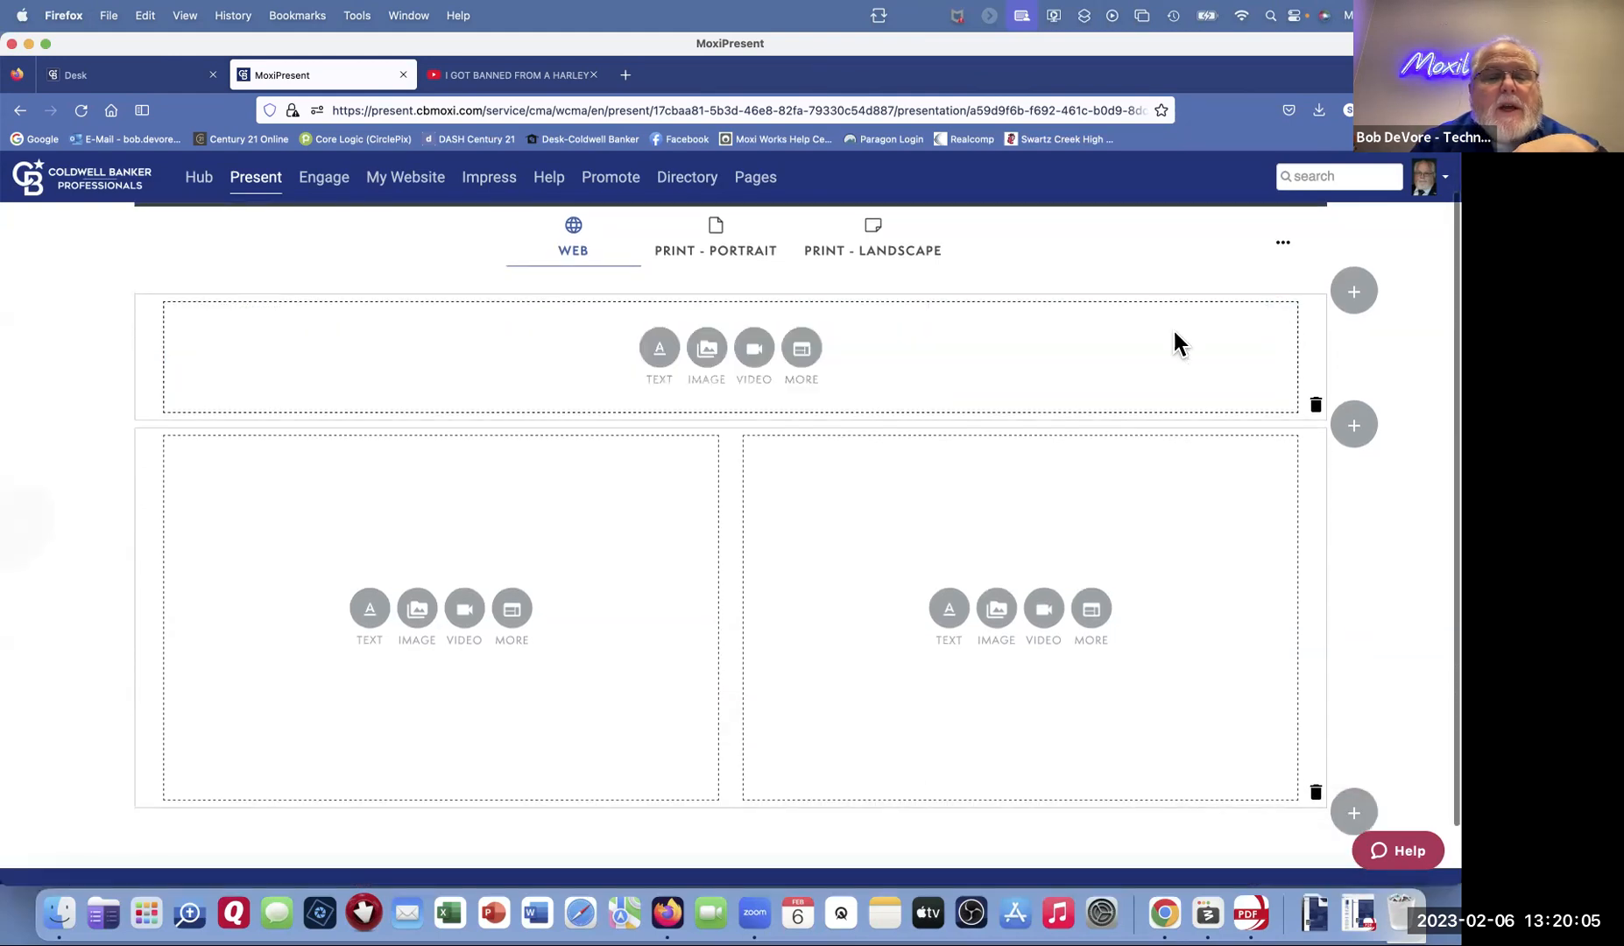
Step: Add the text "Your Trusted Advisor" to the empty header block and make it bold
{"action": "left_click", "coordinate": [660, 348]}
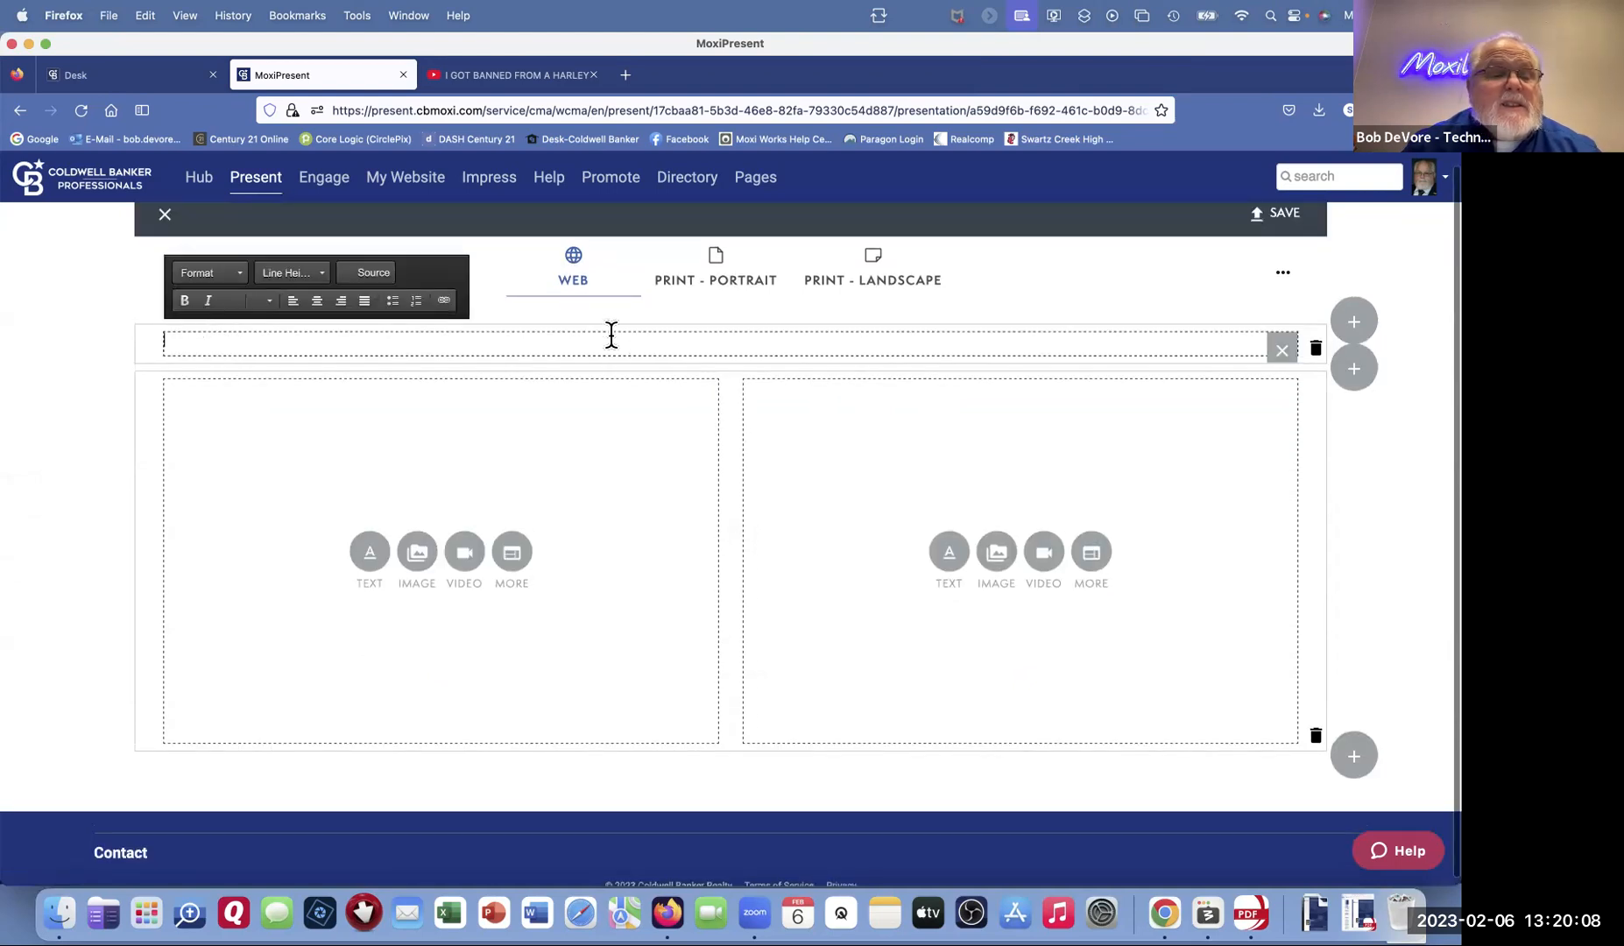
{"action": "type", "text": "Y"}
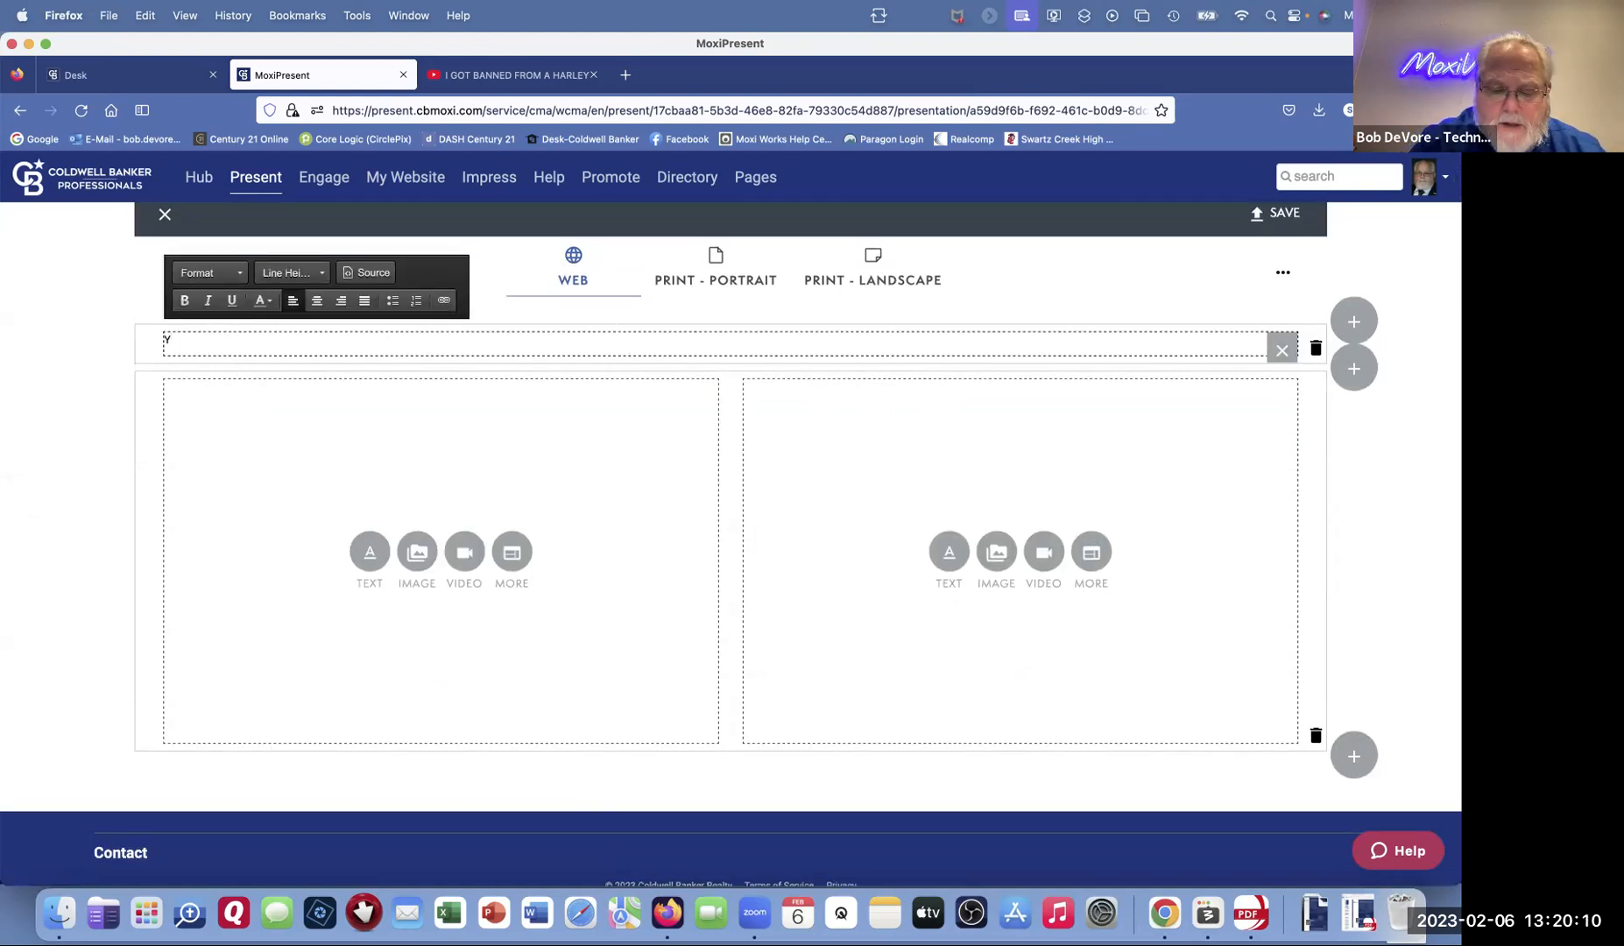
{"action": "type", "text": "our Trusted Advisor"}
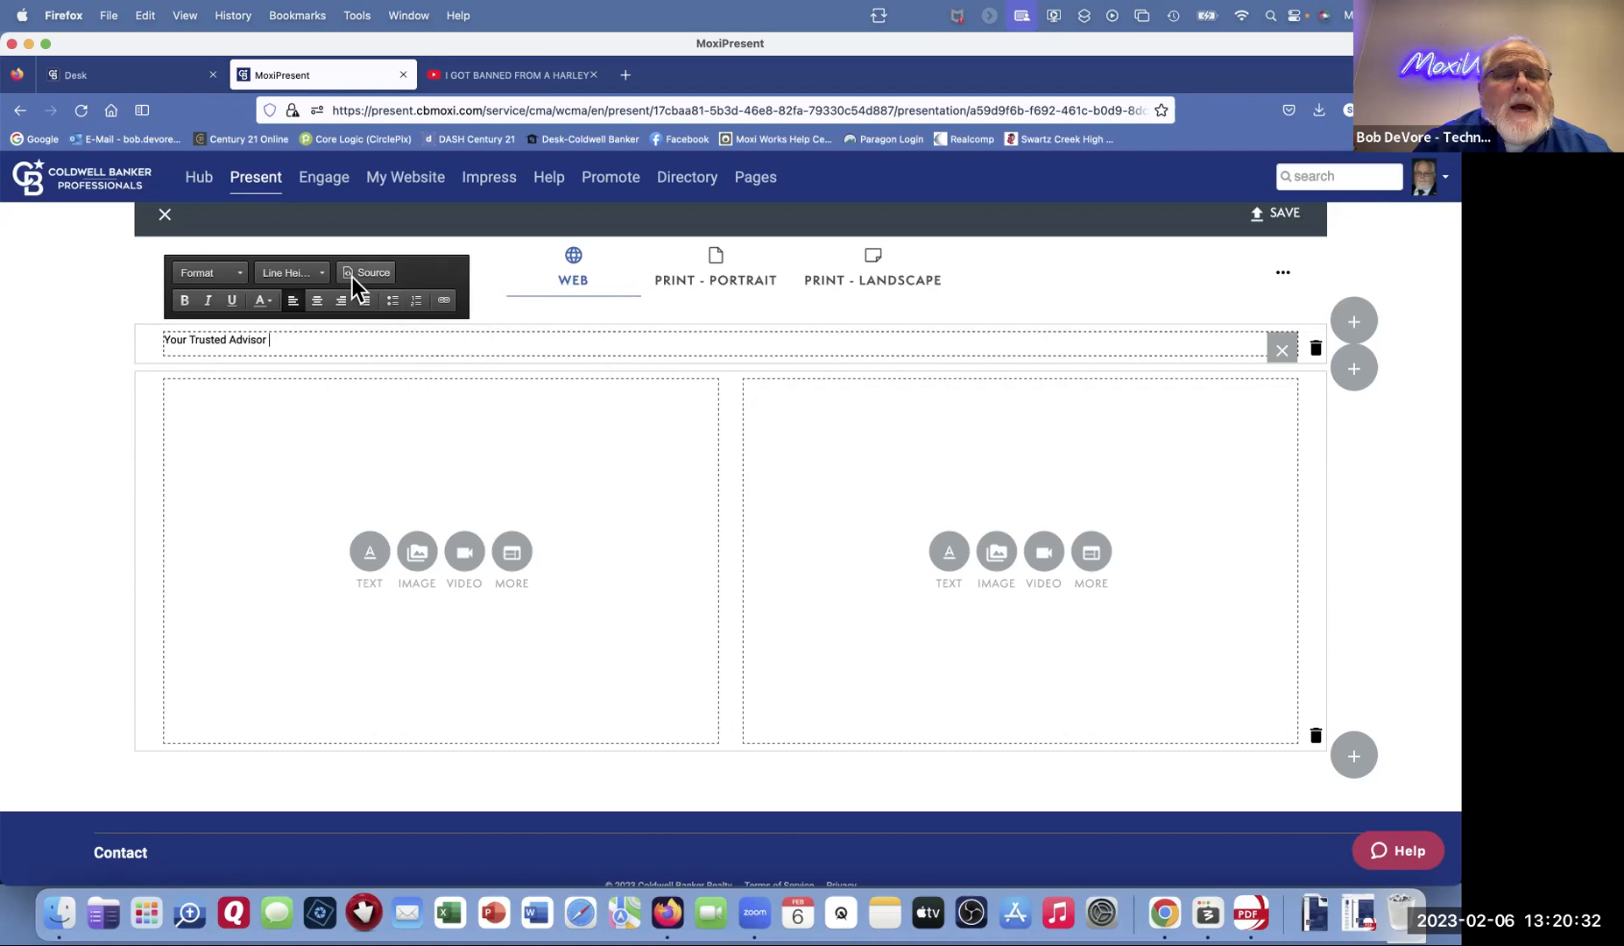
{"action": "left_click_drag", "start_coordinate": [336, 347], "coordinate": [181, 319]}
{"action": "left_click", "coordinate": [184, 300]}
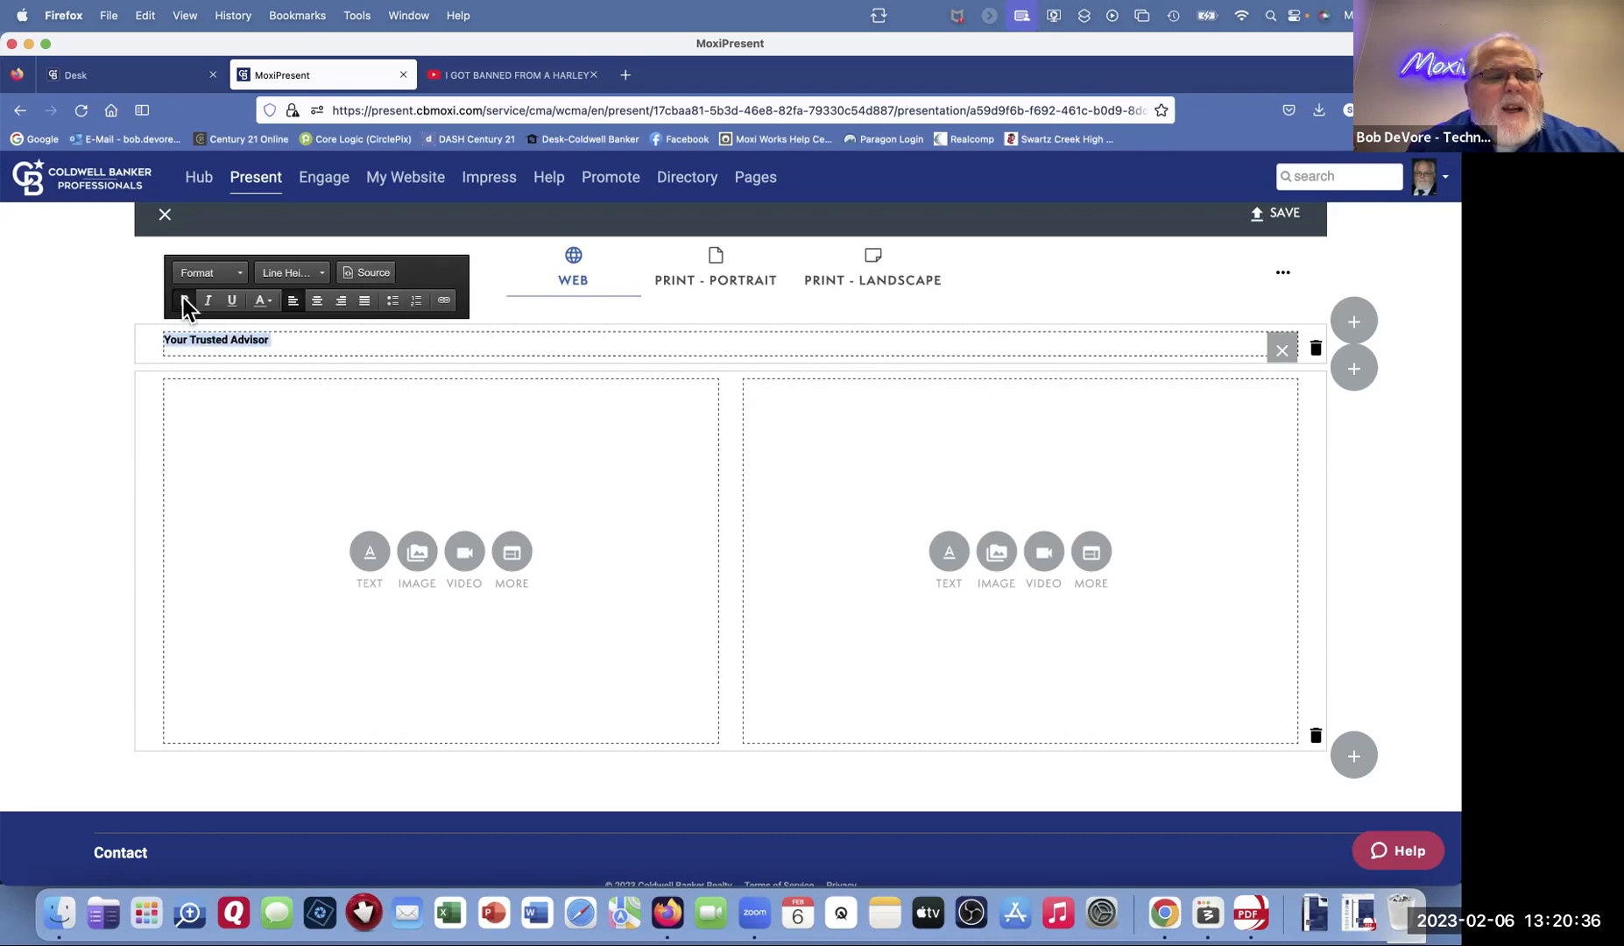
Step: Try to set the header text's color to the custom hex value ##012169
{"action": "left_click", "coordinate": [269, 303]}
{"action": "left_click", "coordinate": [307, 400]}
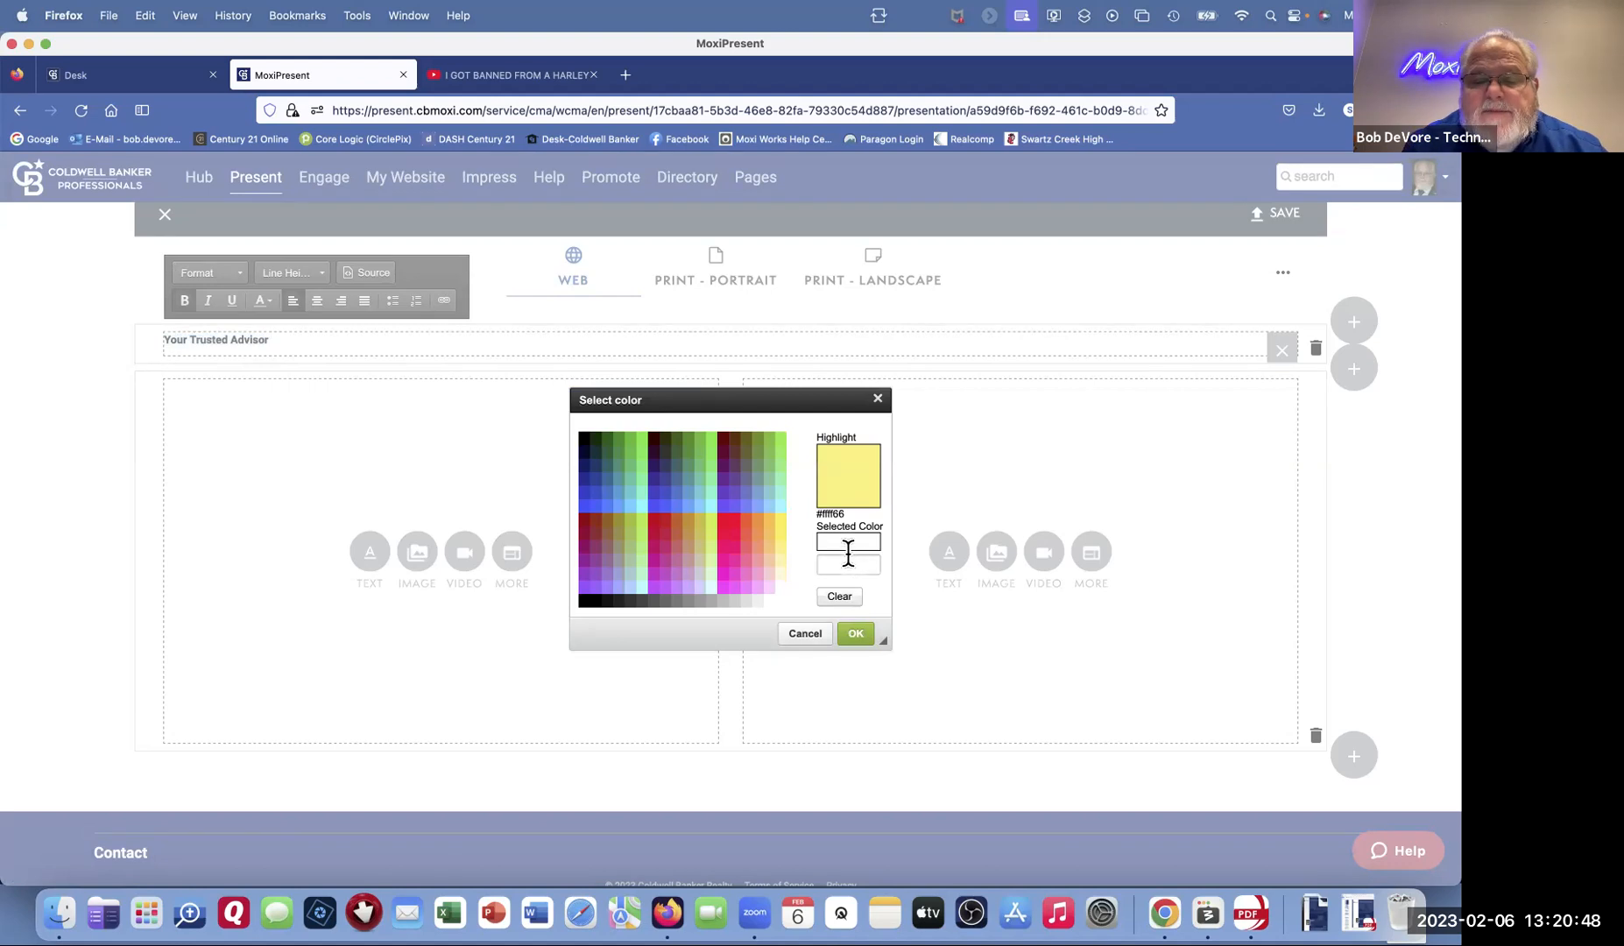
{"action": "left_click", "coordinate": [848, 566]}
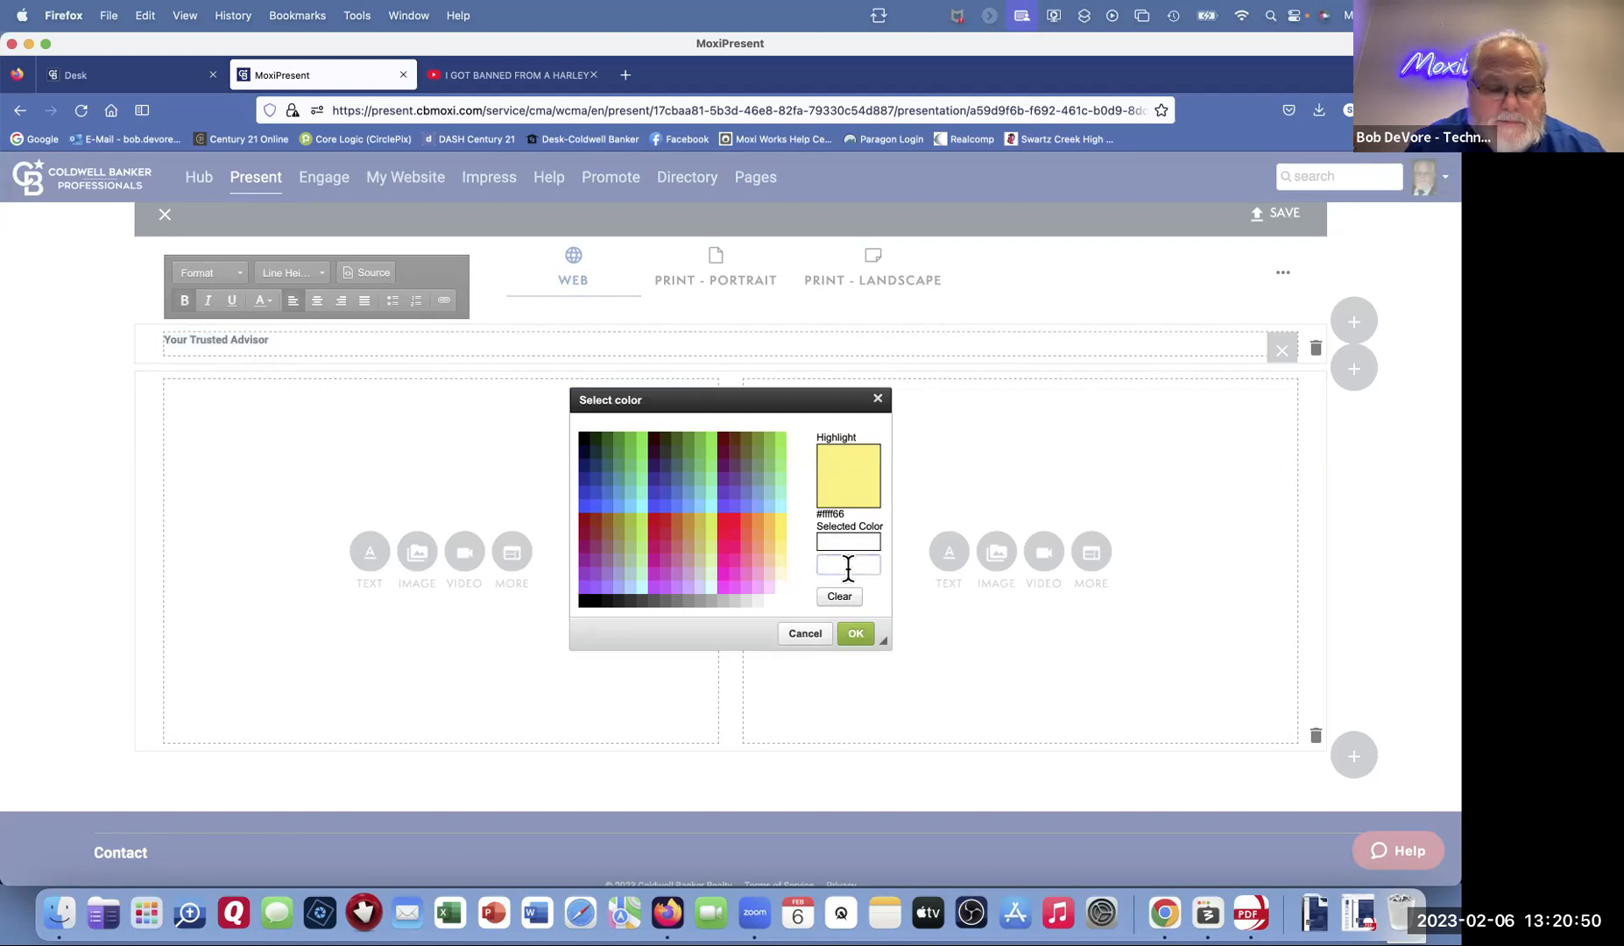
{"action": "type", "text": "#"}
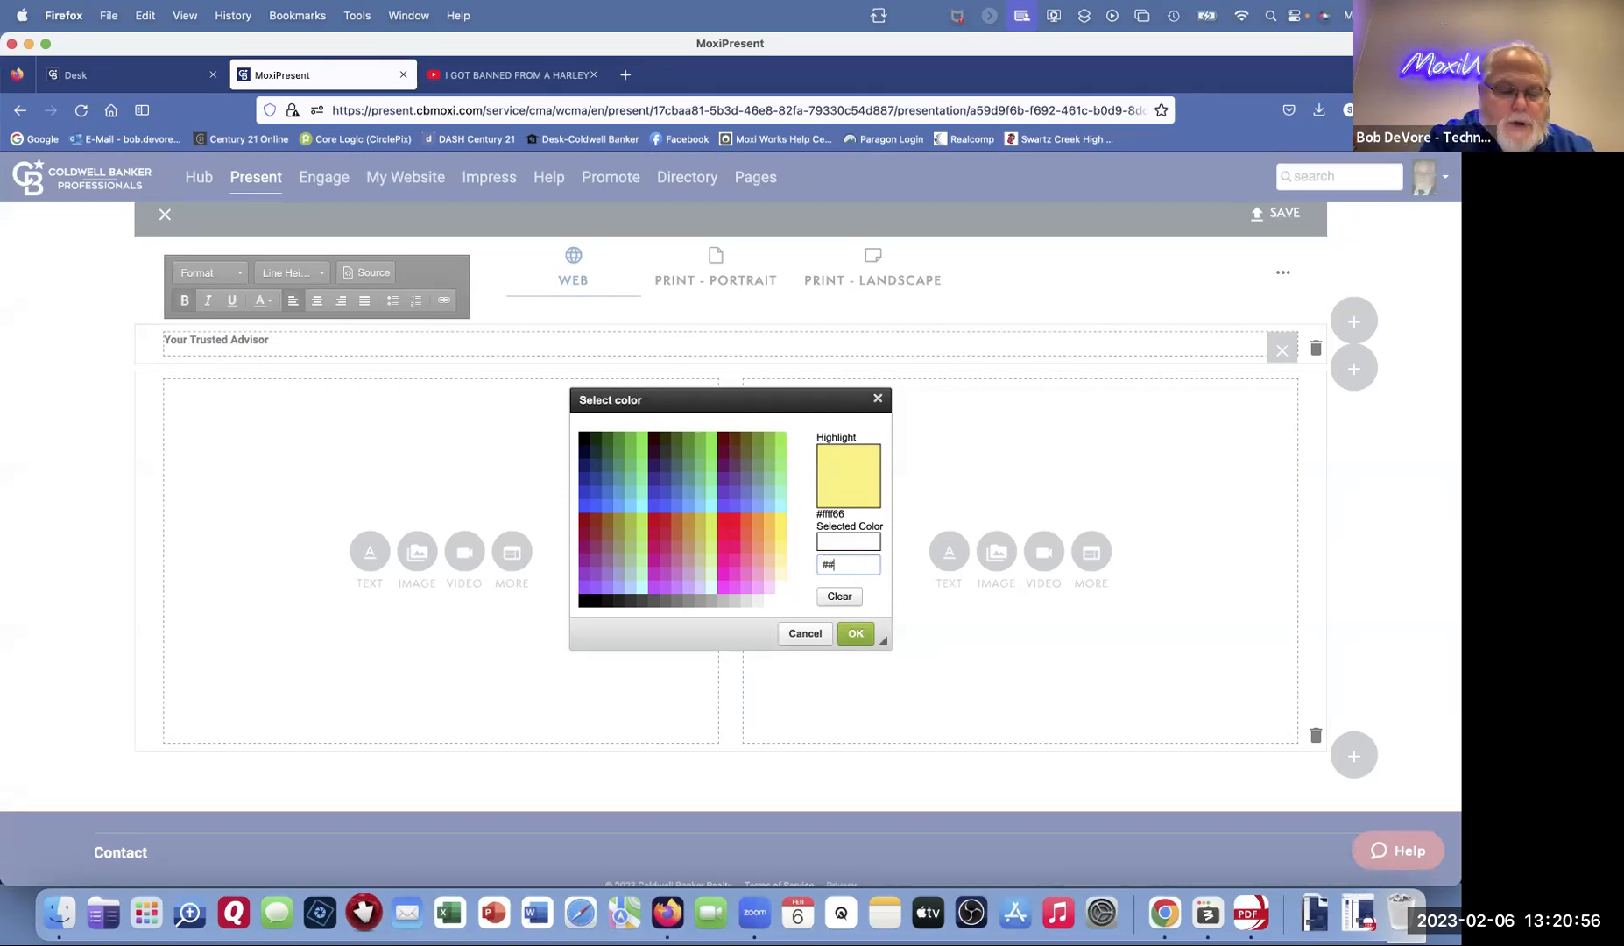
{"action": "type", "text": "#012169"}
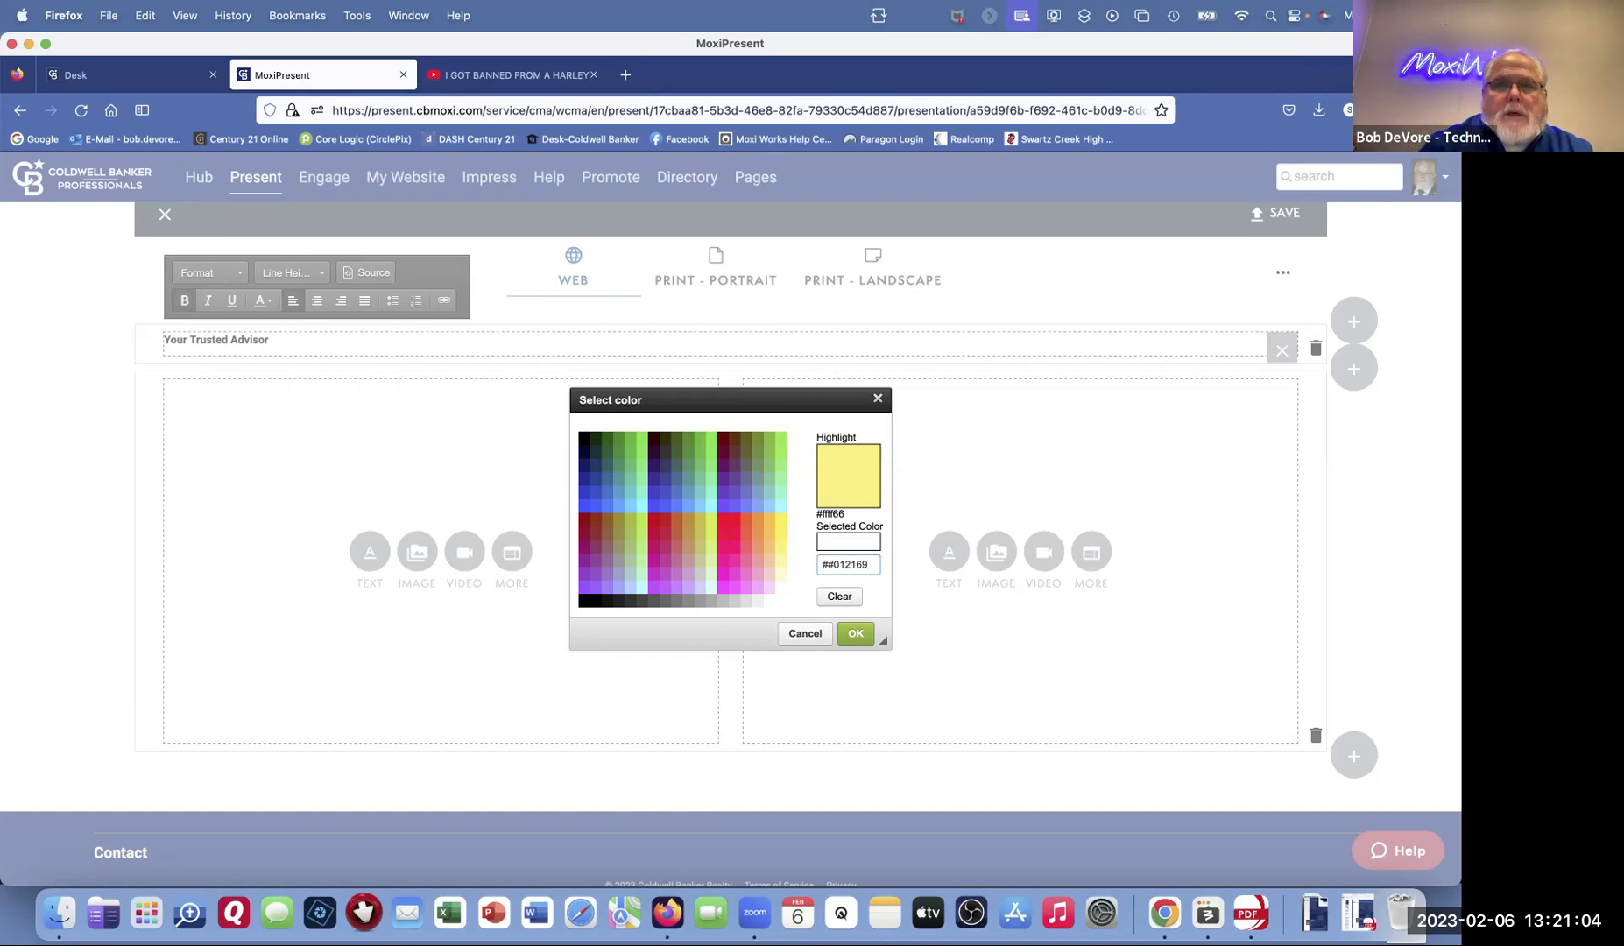
{"action": "left_click", "coordinate": [856, 634]}
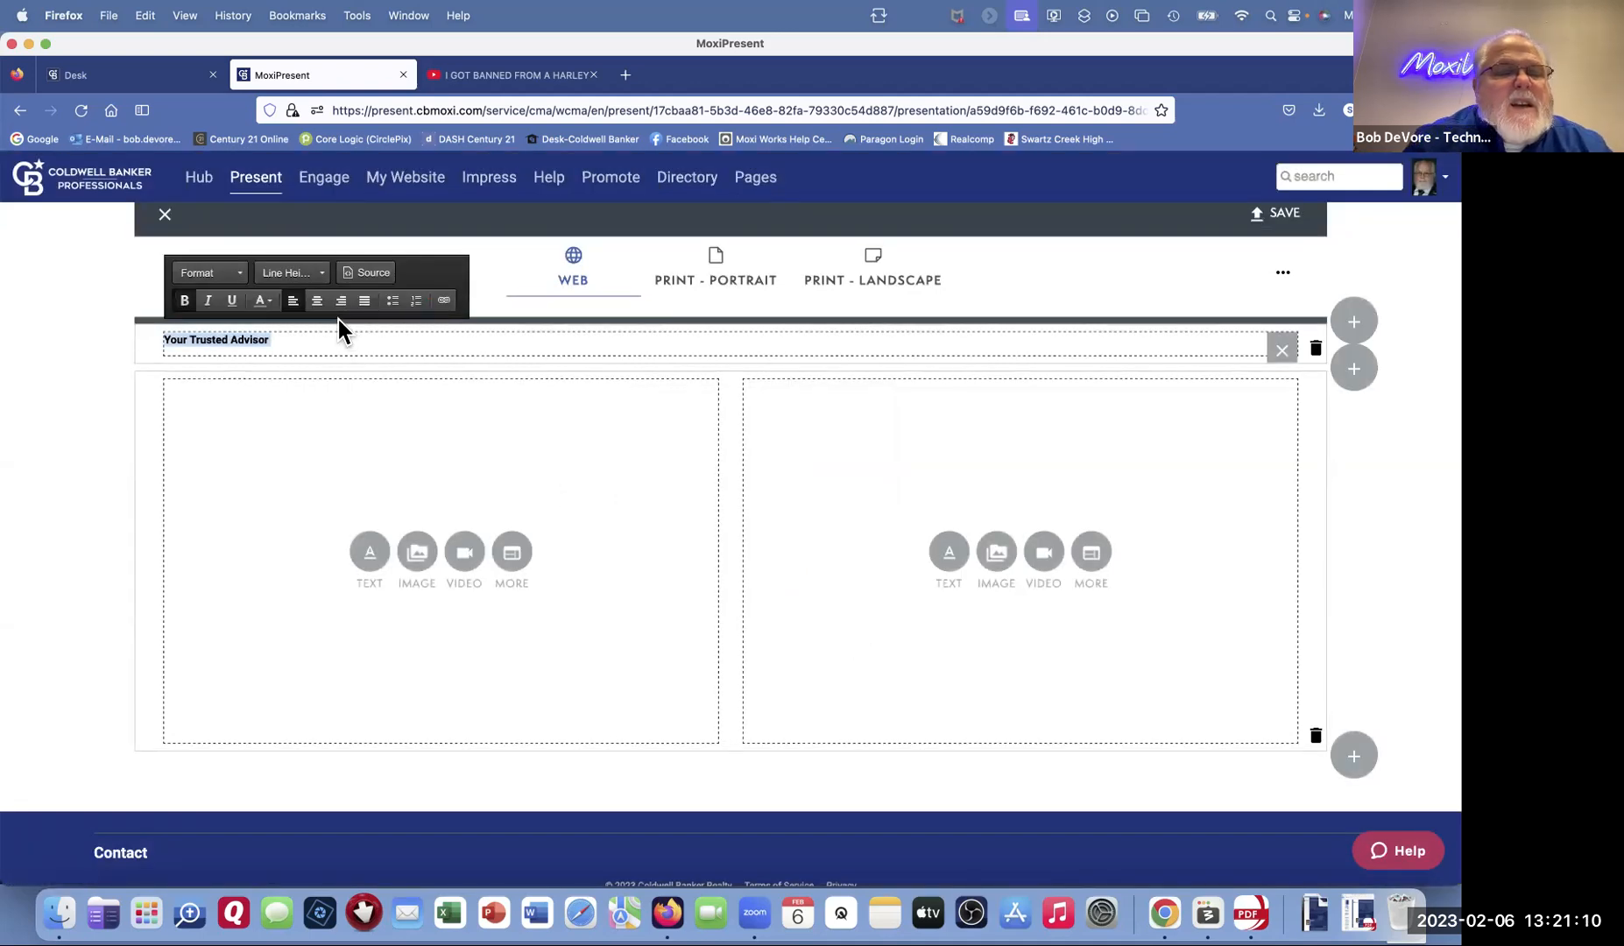
Step: Format the "Your Trusted Advisor" header as Large Text and finish editing the block
{"action": "left_click", "coordinate": [238, 273]}
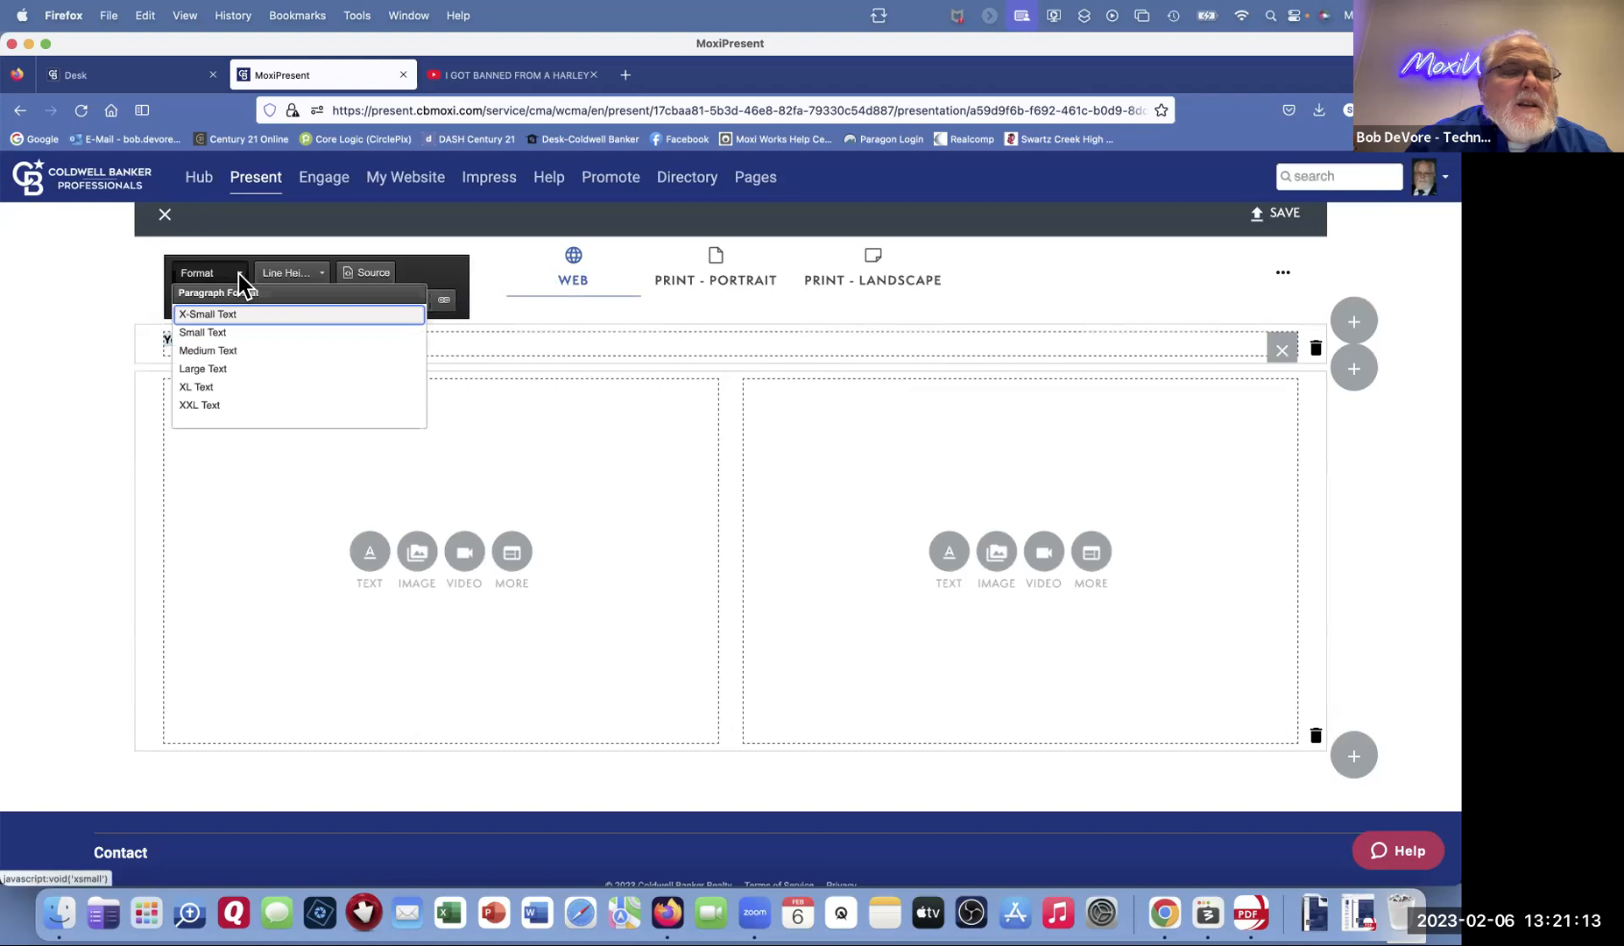
{"action": "left_click", "coordinate": [208, 369]}
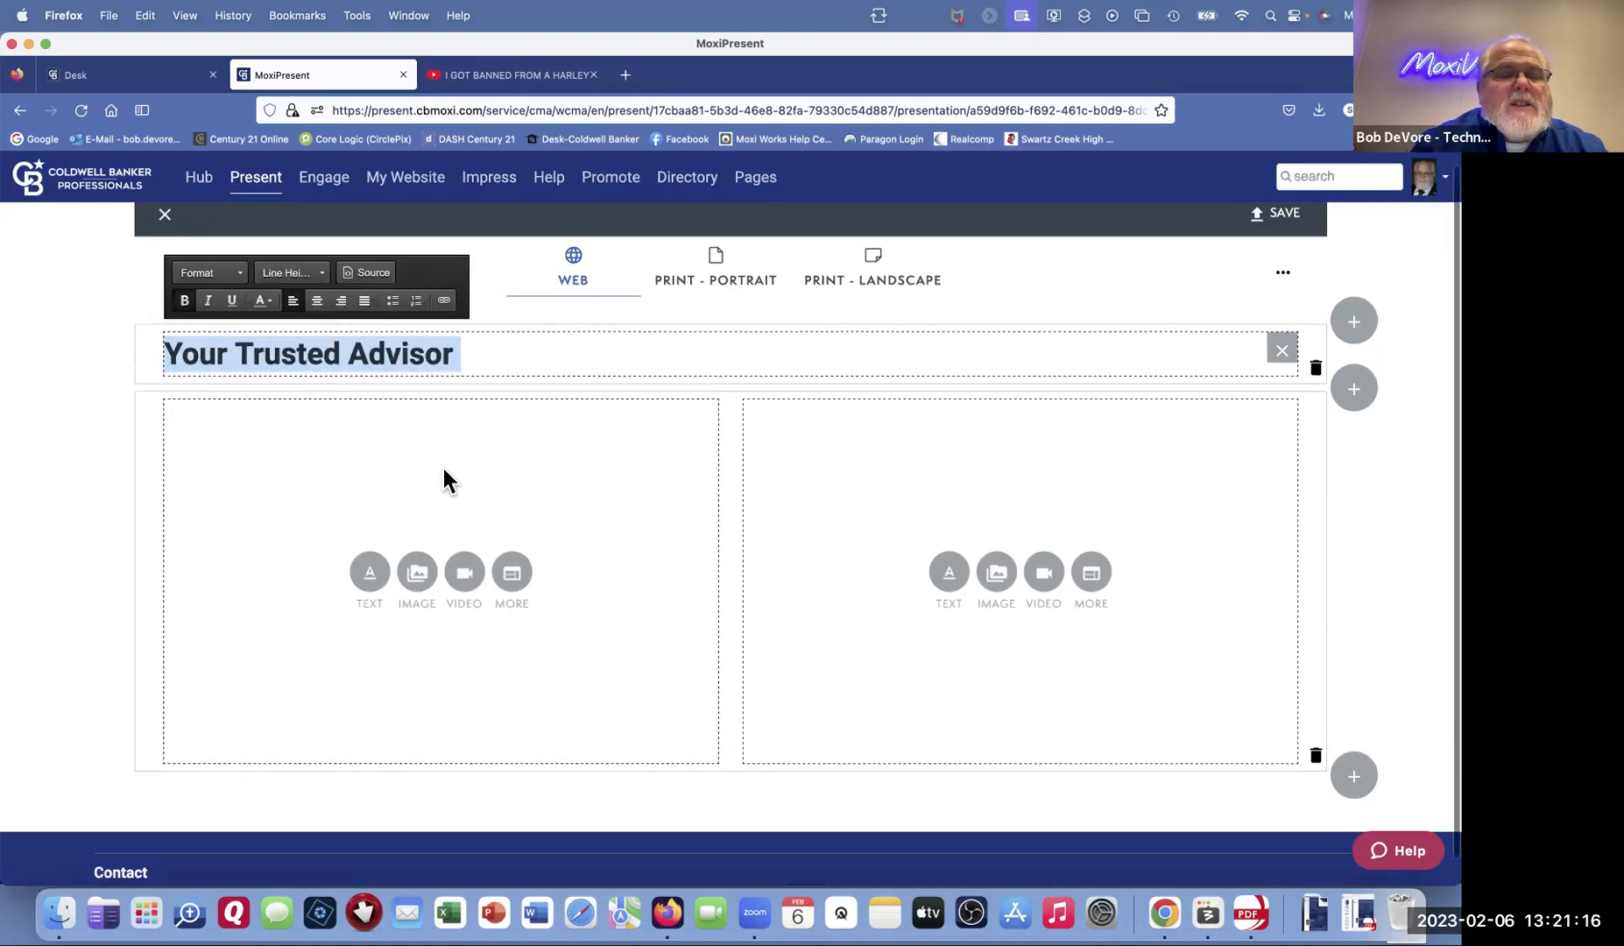
{"action": "left_click", "coordinate": [570, 351]}
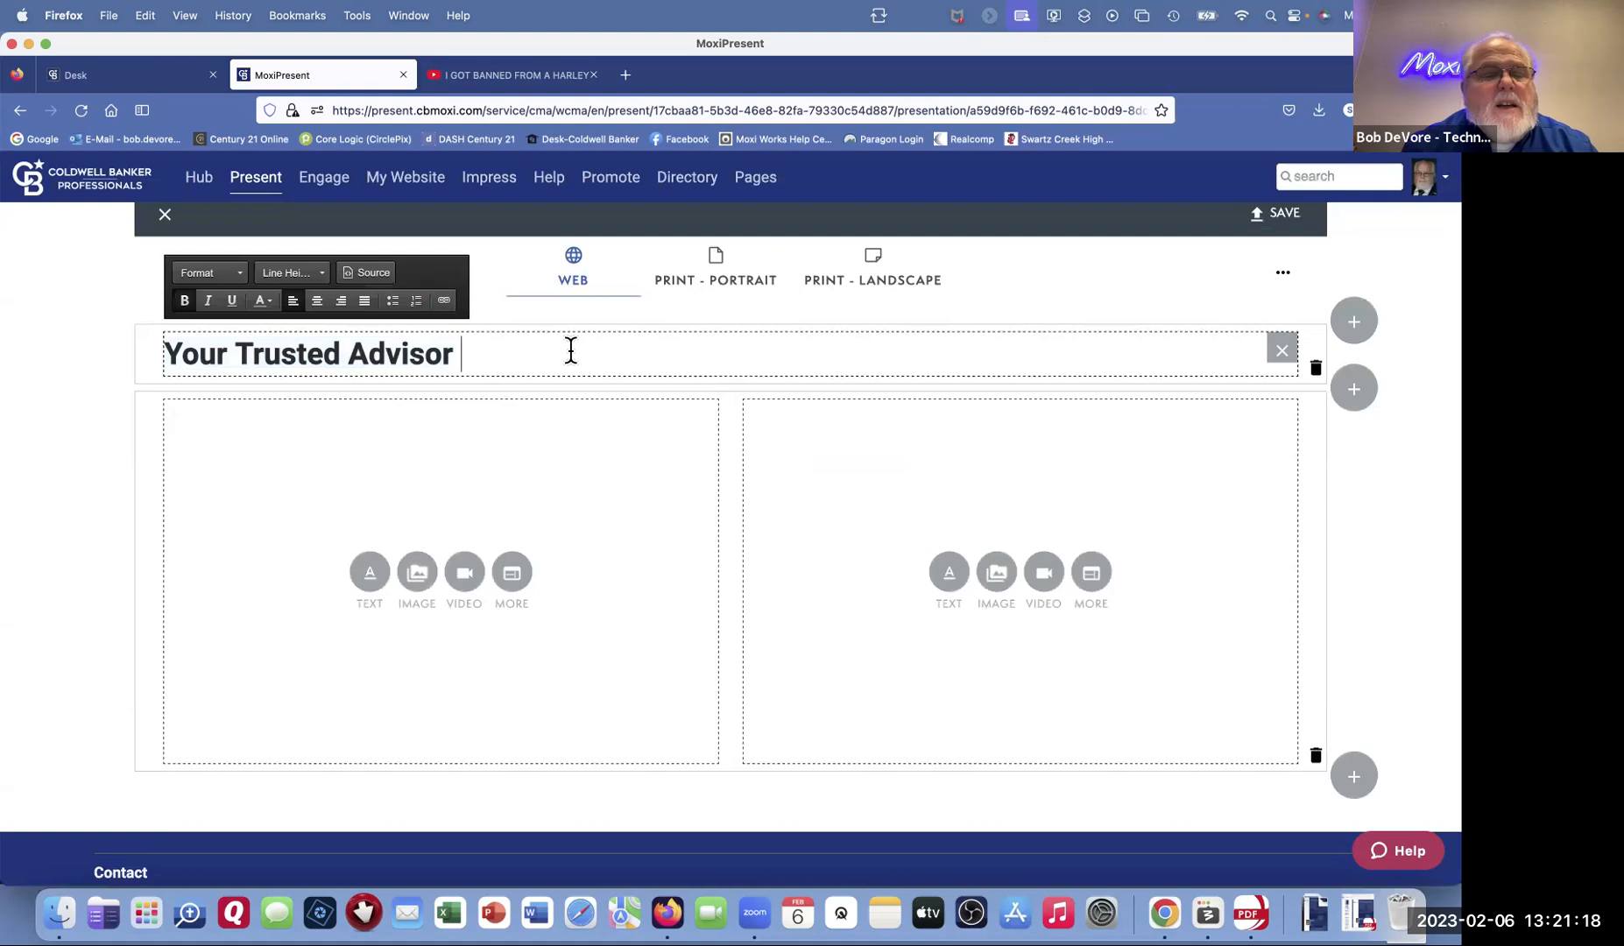
{"action": "left_click_drag", "start_coordinate": [505, 349], "coordinate": [555, 341]}
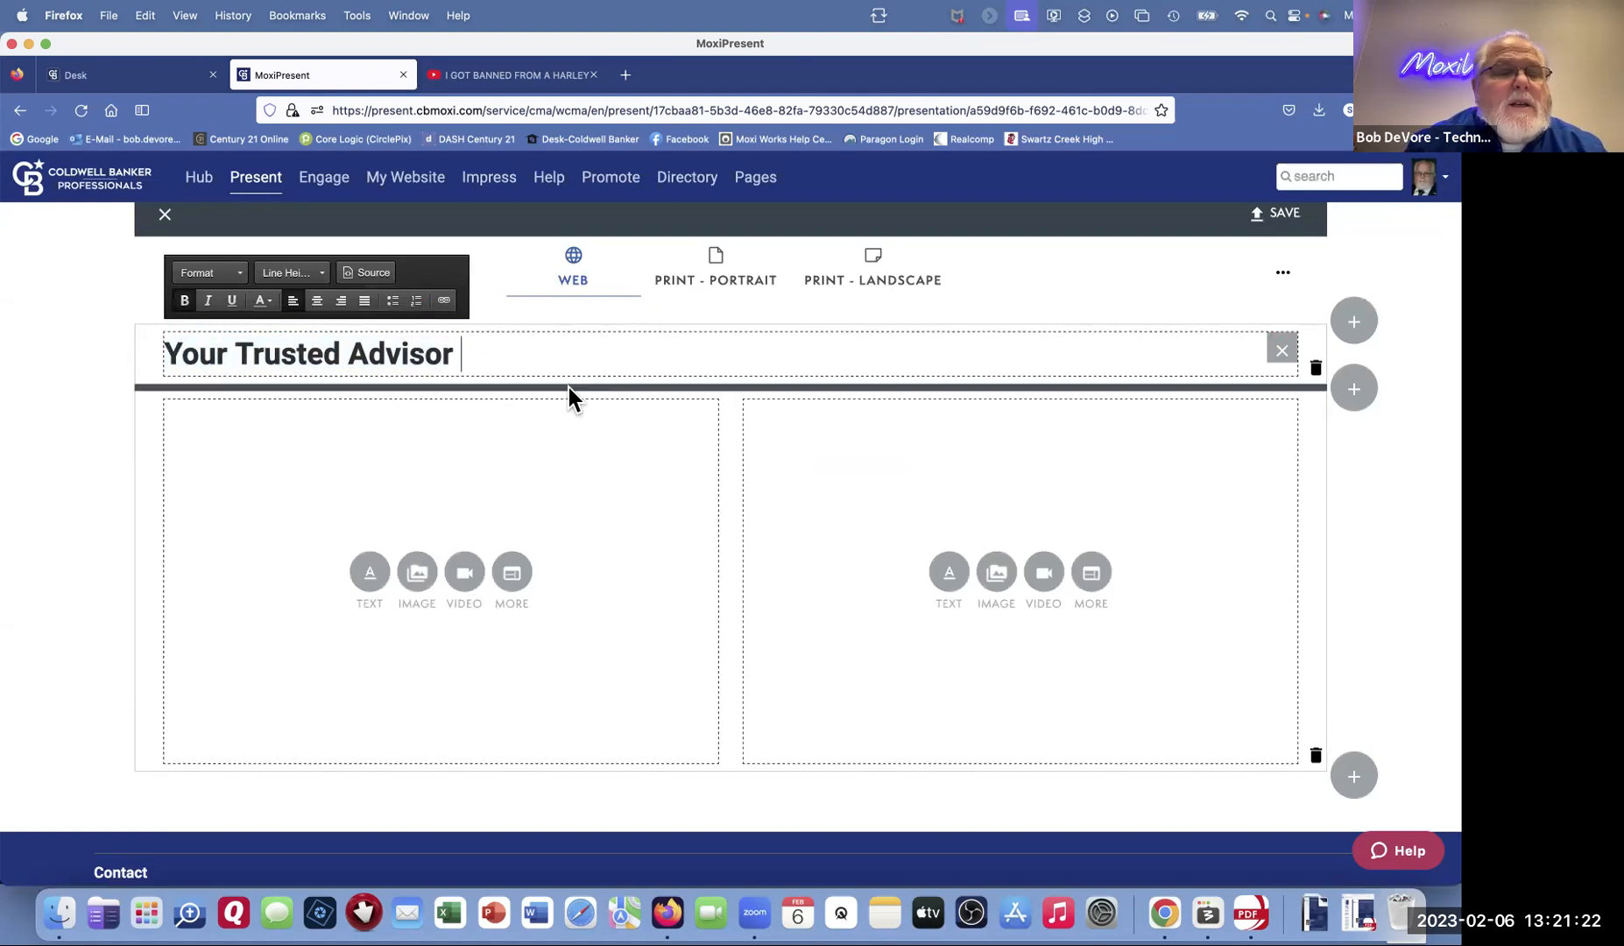
{"action": "left_click", "coordinate": [568, 414]}
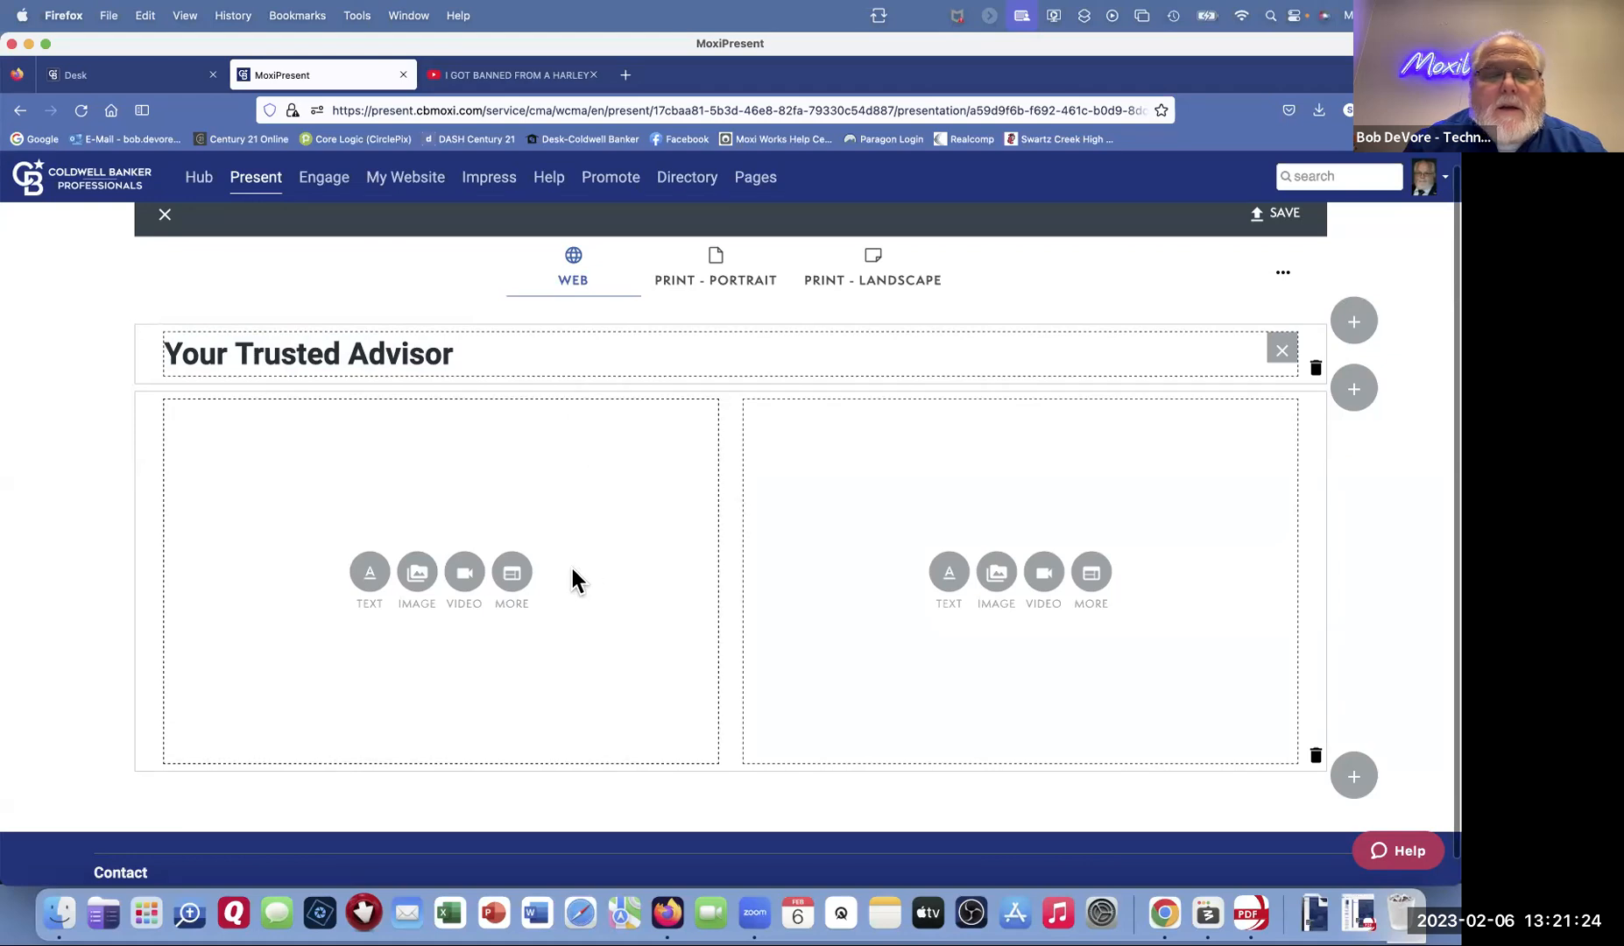
Step: Look at the image library for the left column, and check the header text's paste option and source view
{"action": "left_click", "coordinate": [416, 574]}
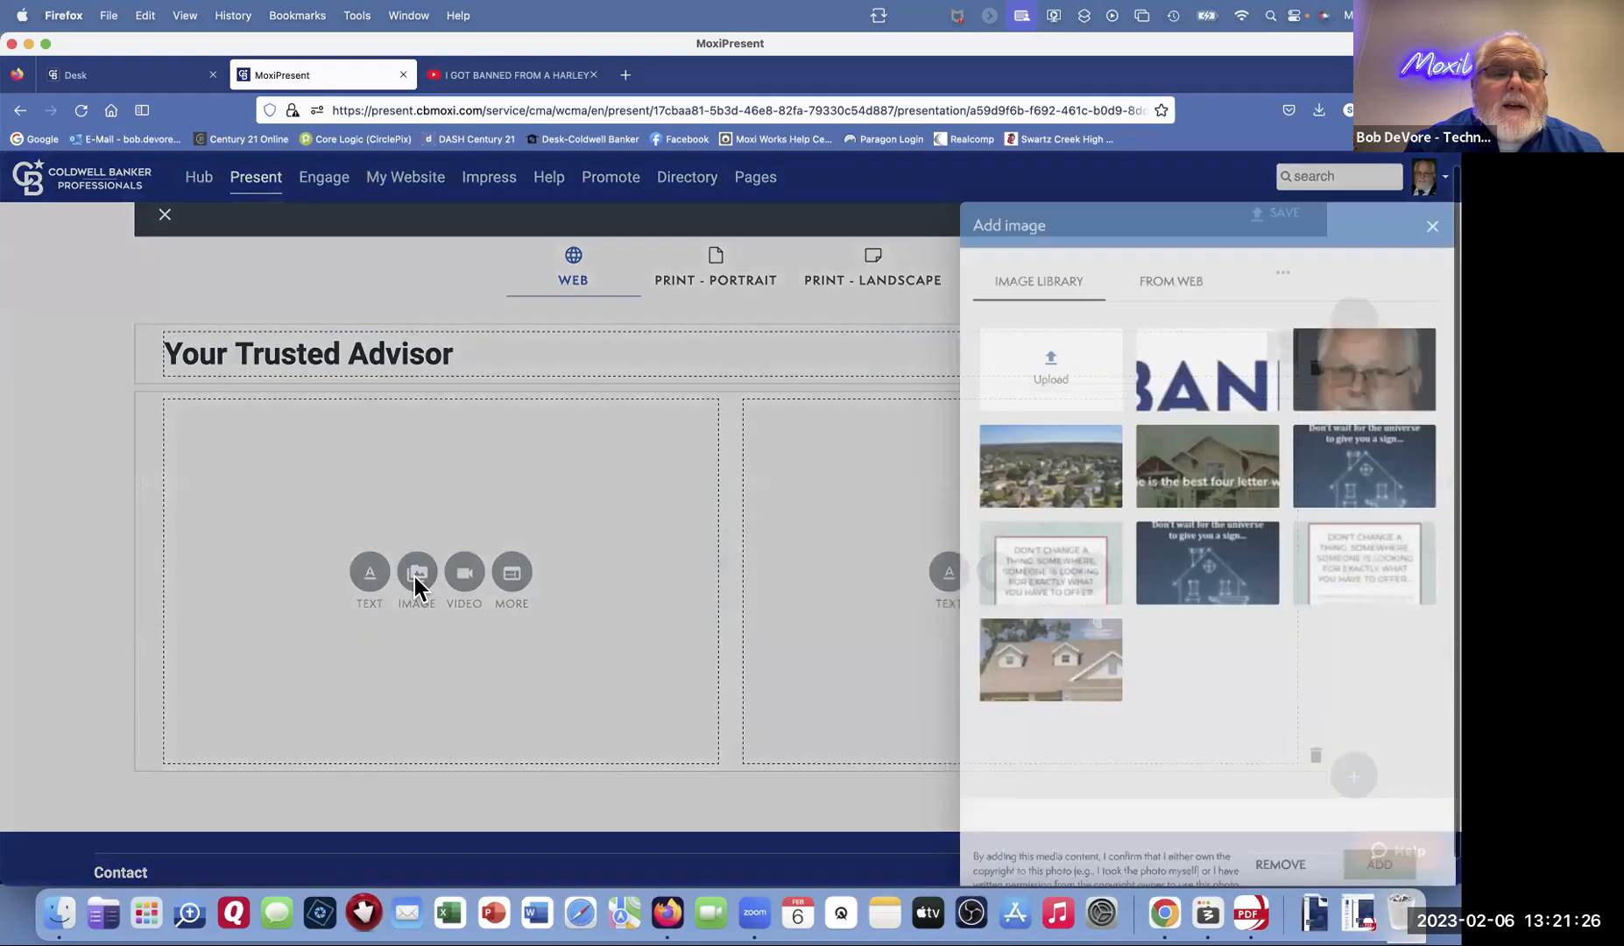
{"action": "left_click", "coordinate": [1437, 174]}
{"action": "left_click", "coordinate": [558, 352]}
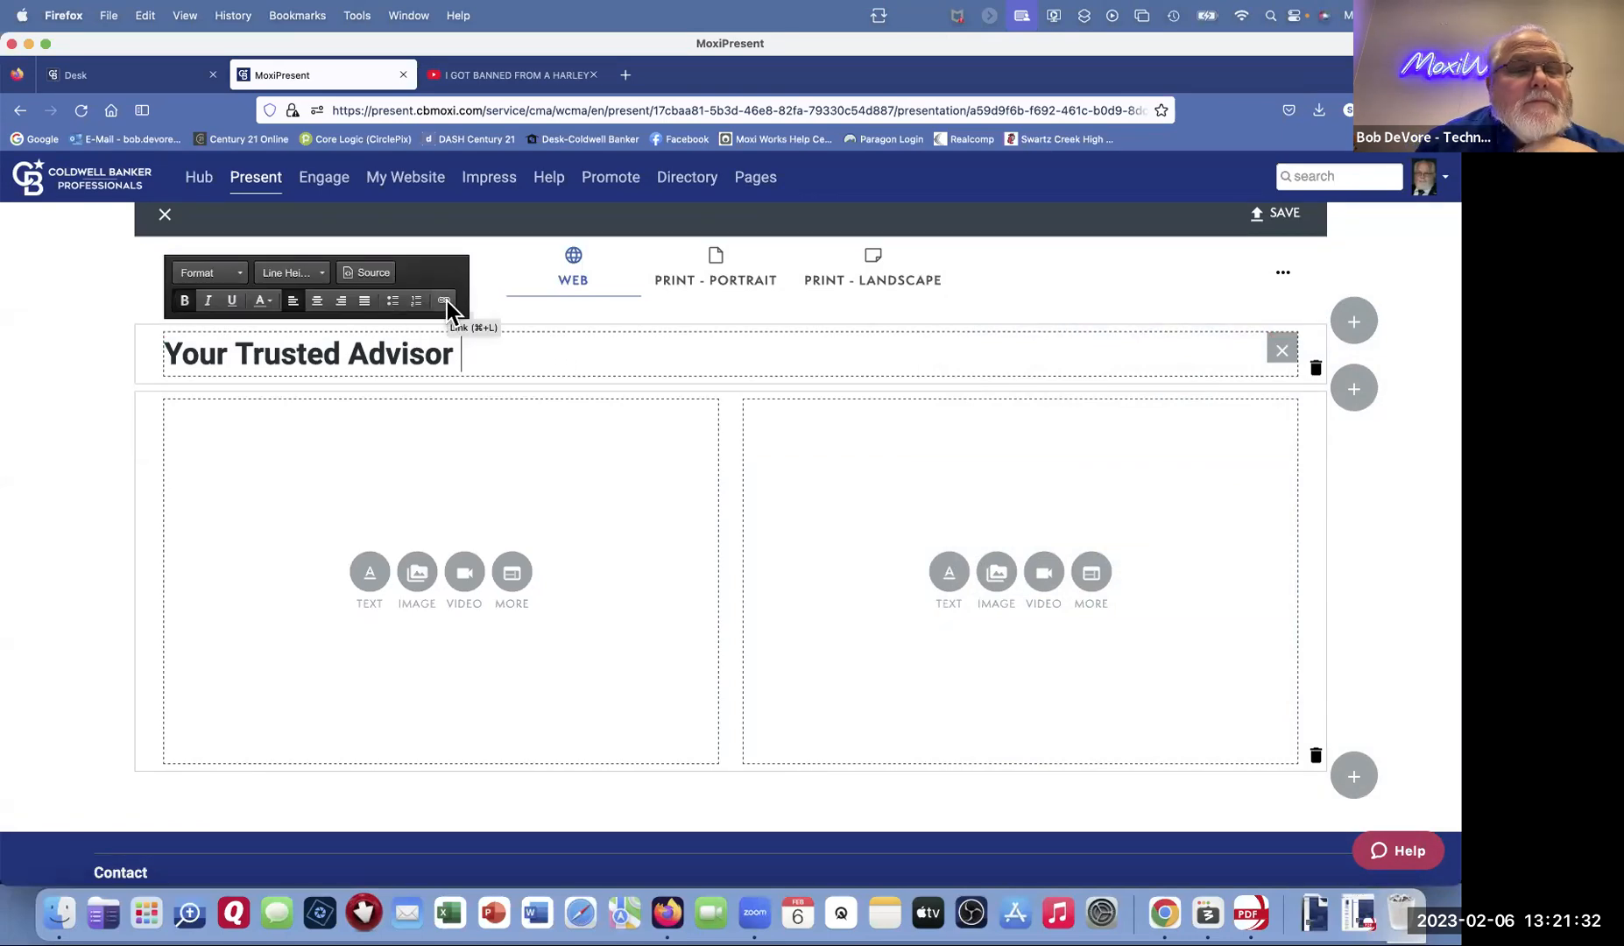
{"action": "right_click", "coordinate": [513, 351]}
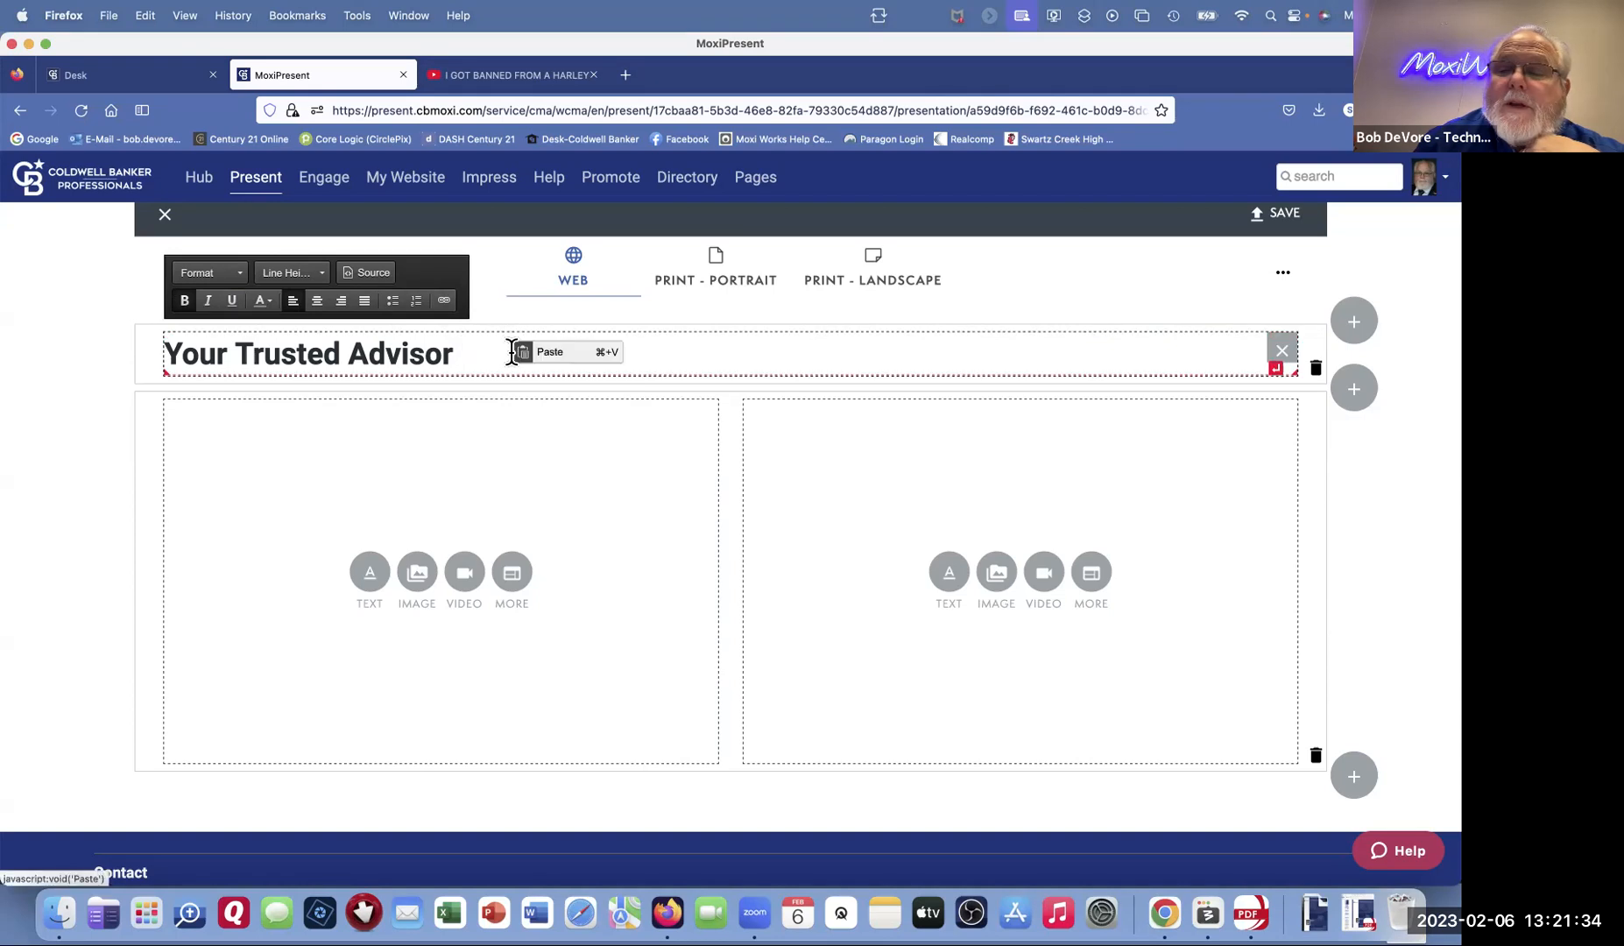
{"action": "left_click", "coordinate": [490, 362]}
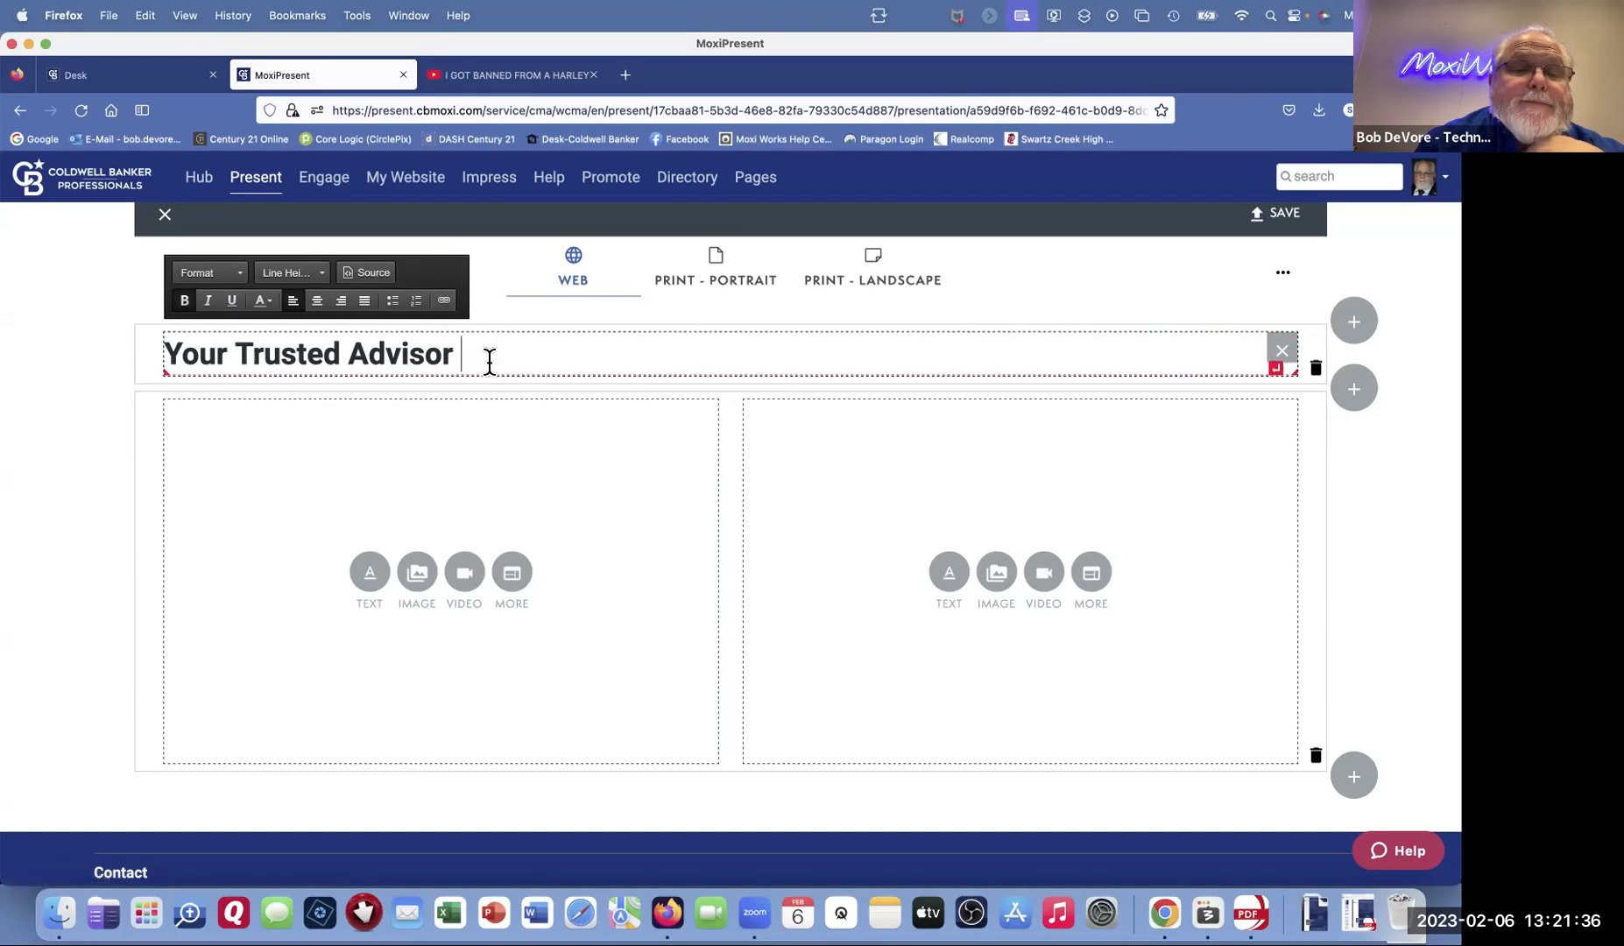
{"action": "left_click", "coordinate": [351, 275]}
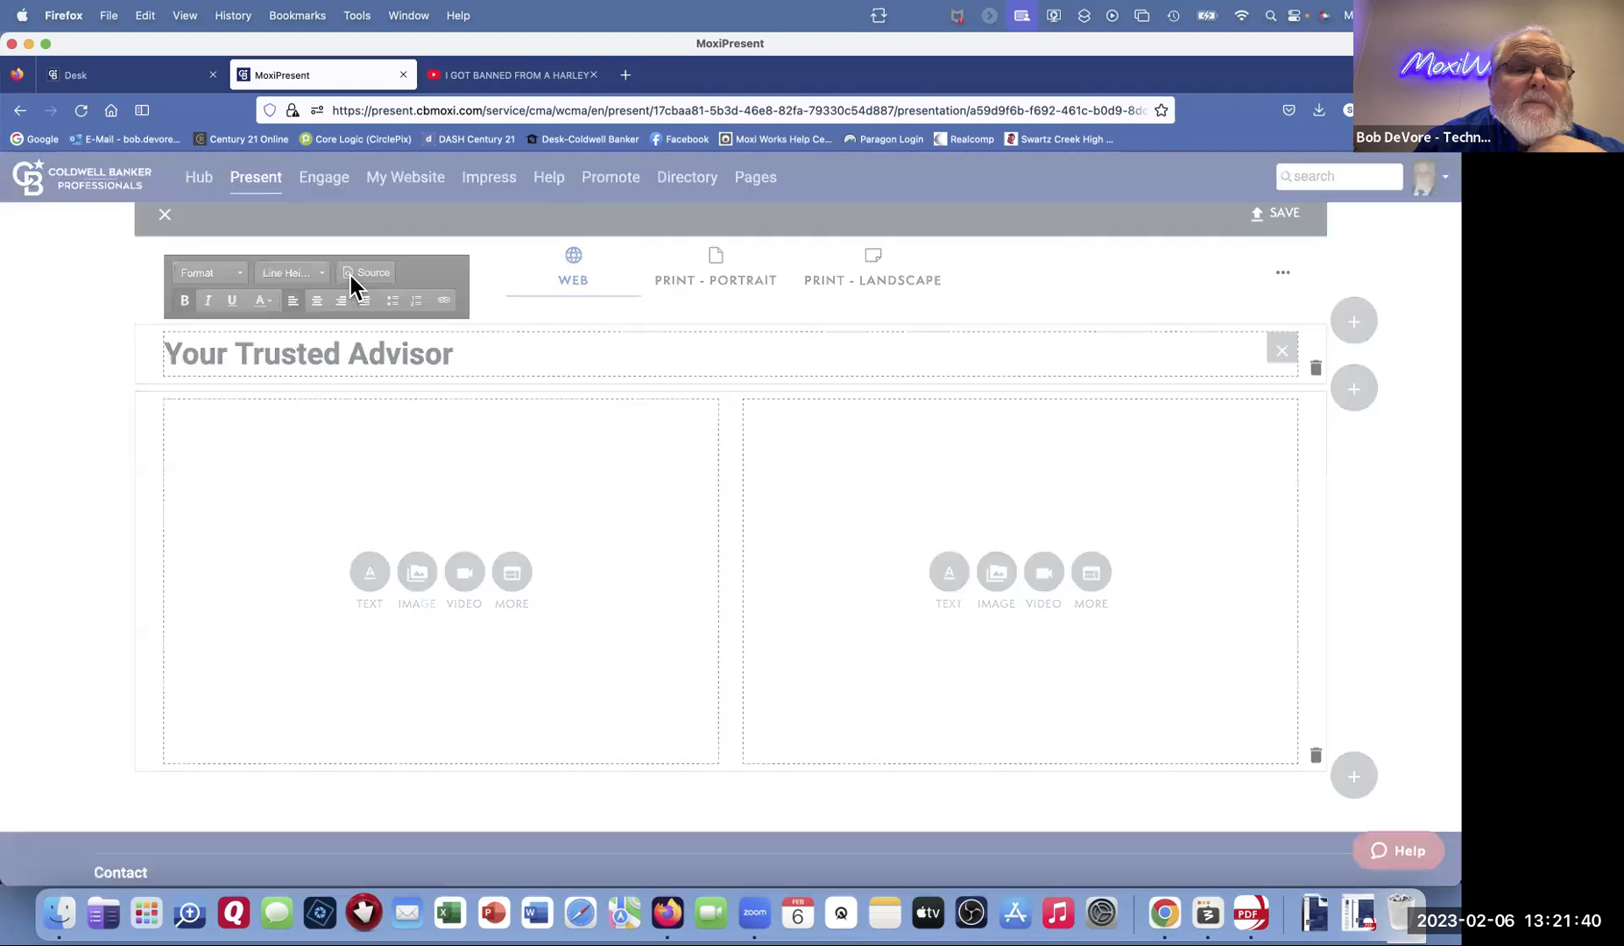
{"action": "left_click", "coordinate": [983, 789]}
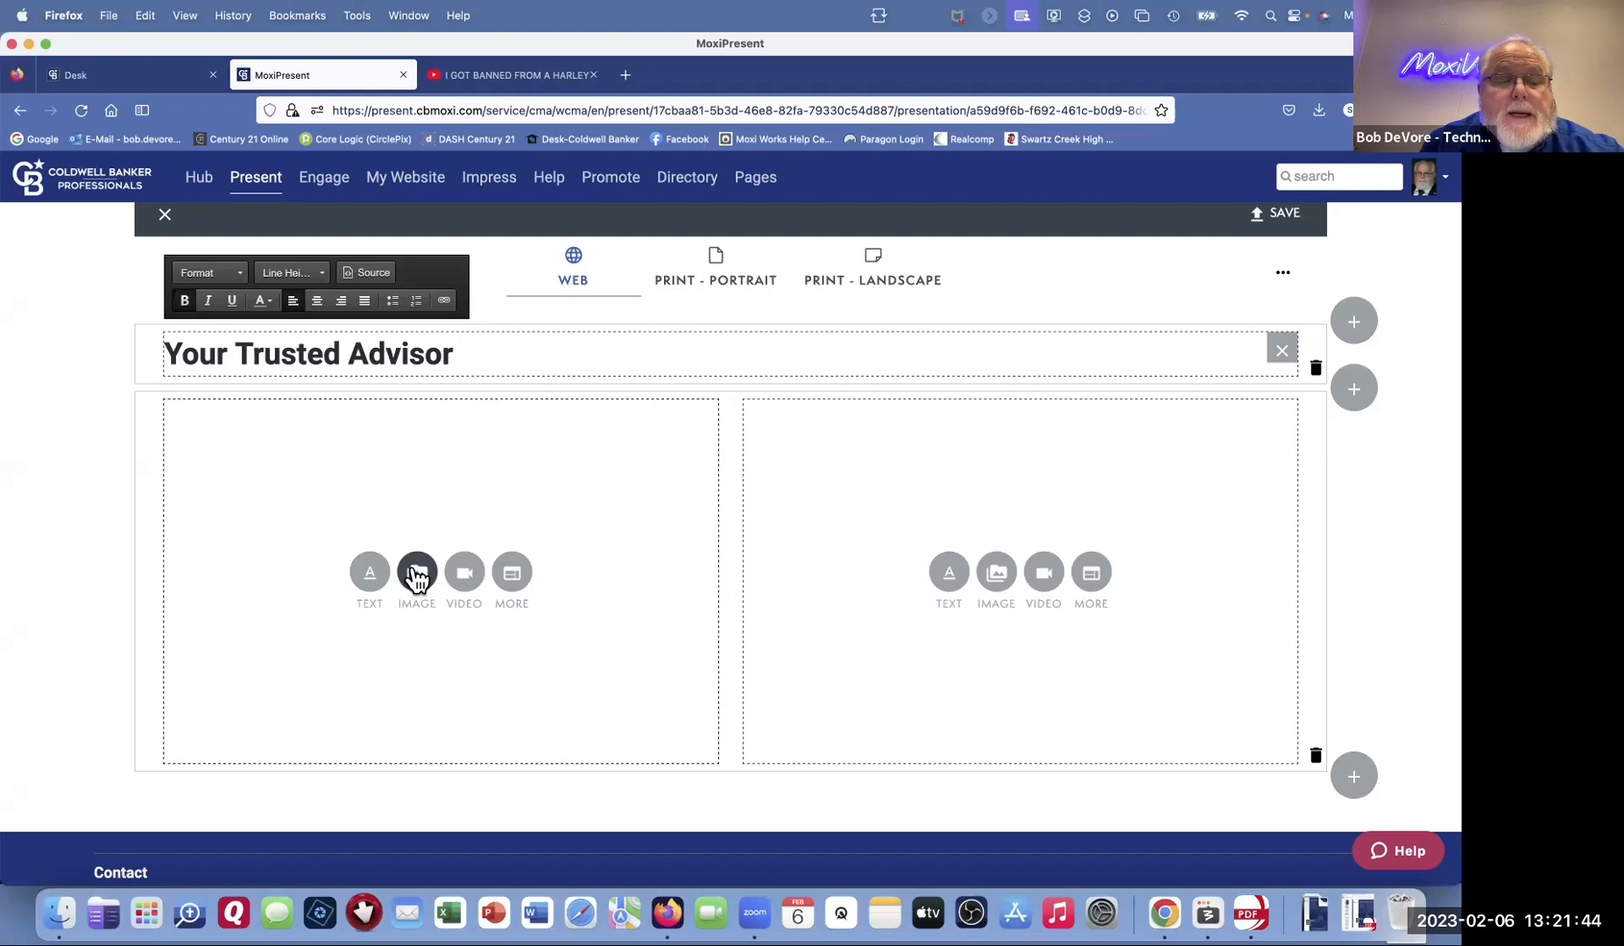
Step: Try a plain text block in the left column, clear it, and insert a More block with the full editor instead
{"action": "left_click", "coordinate": [371, 573]}
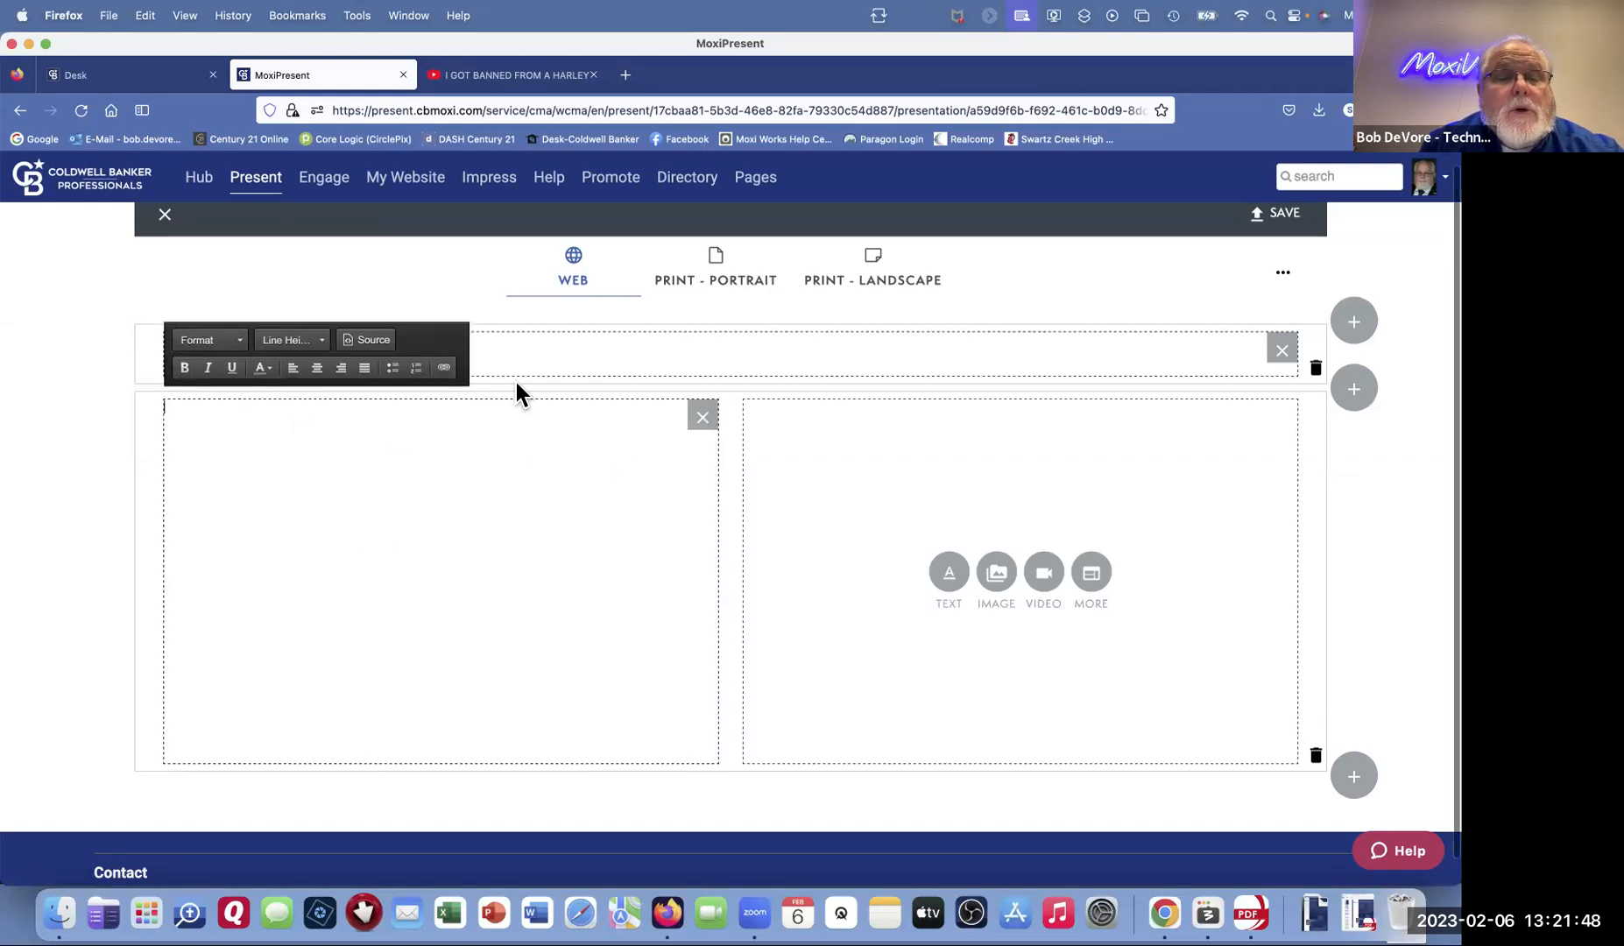
{"action": "left_click", "coordinate": [701, 418]}
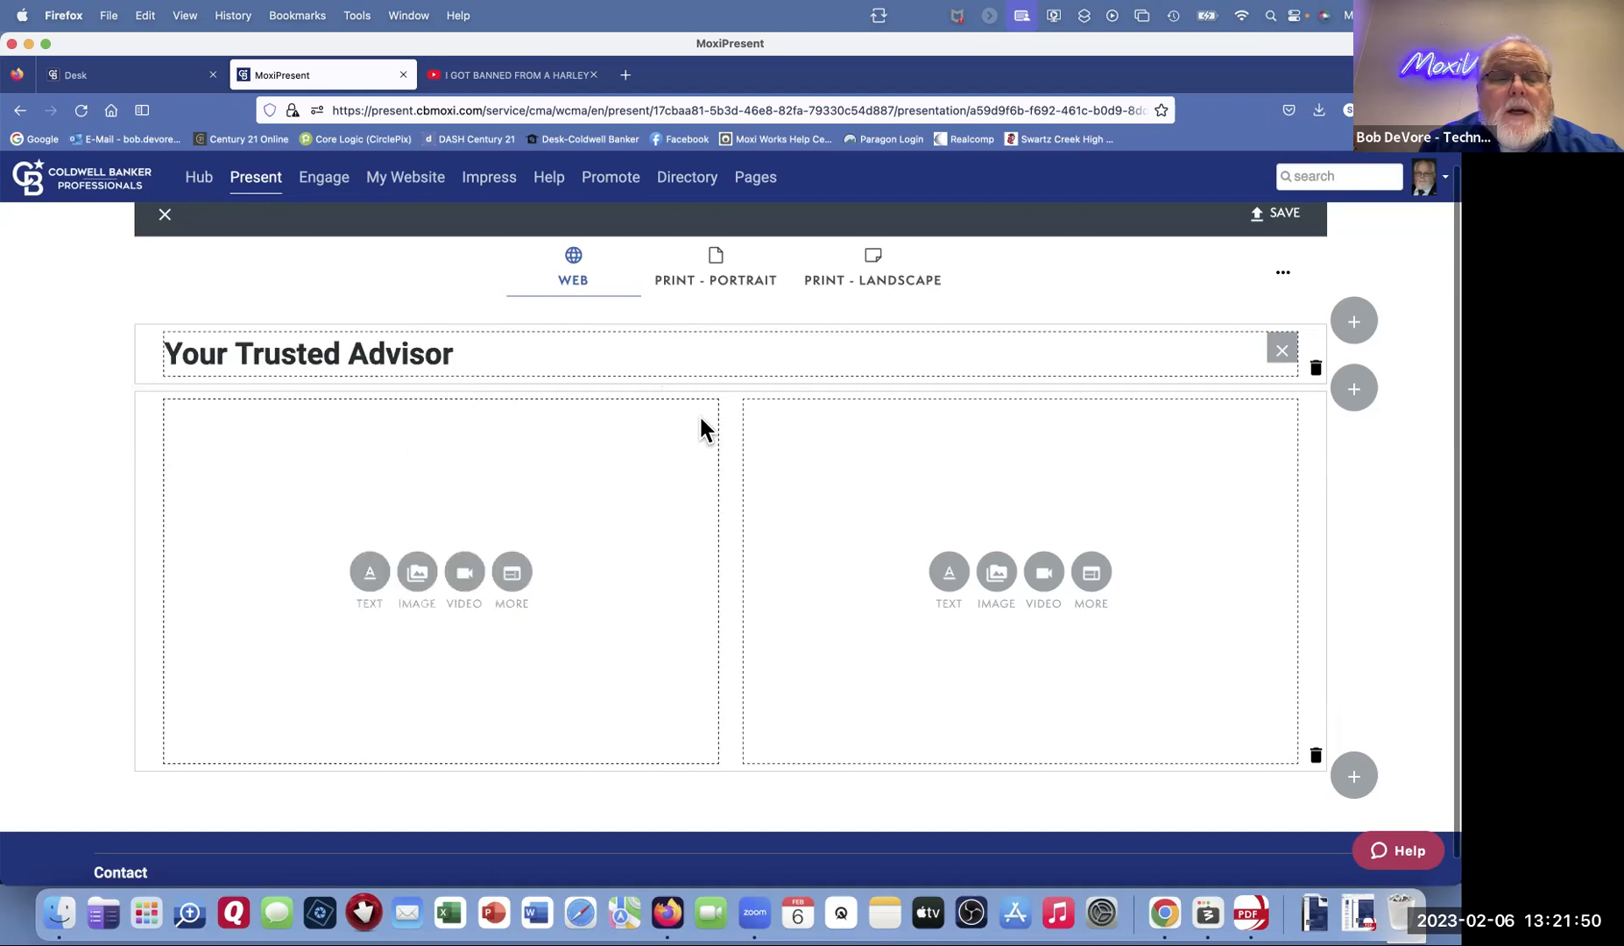
{"action": "left_click", "coordinate": [511, 572]}
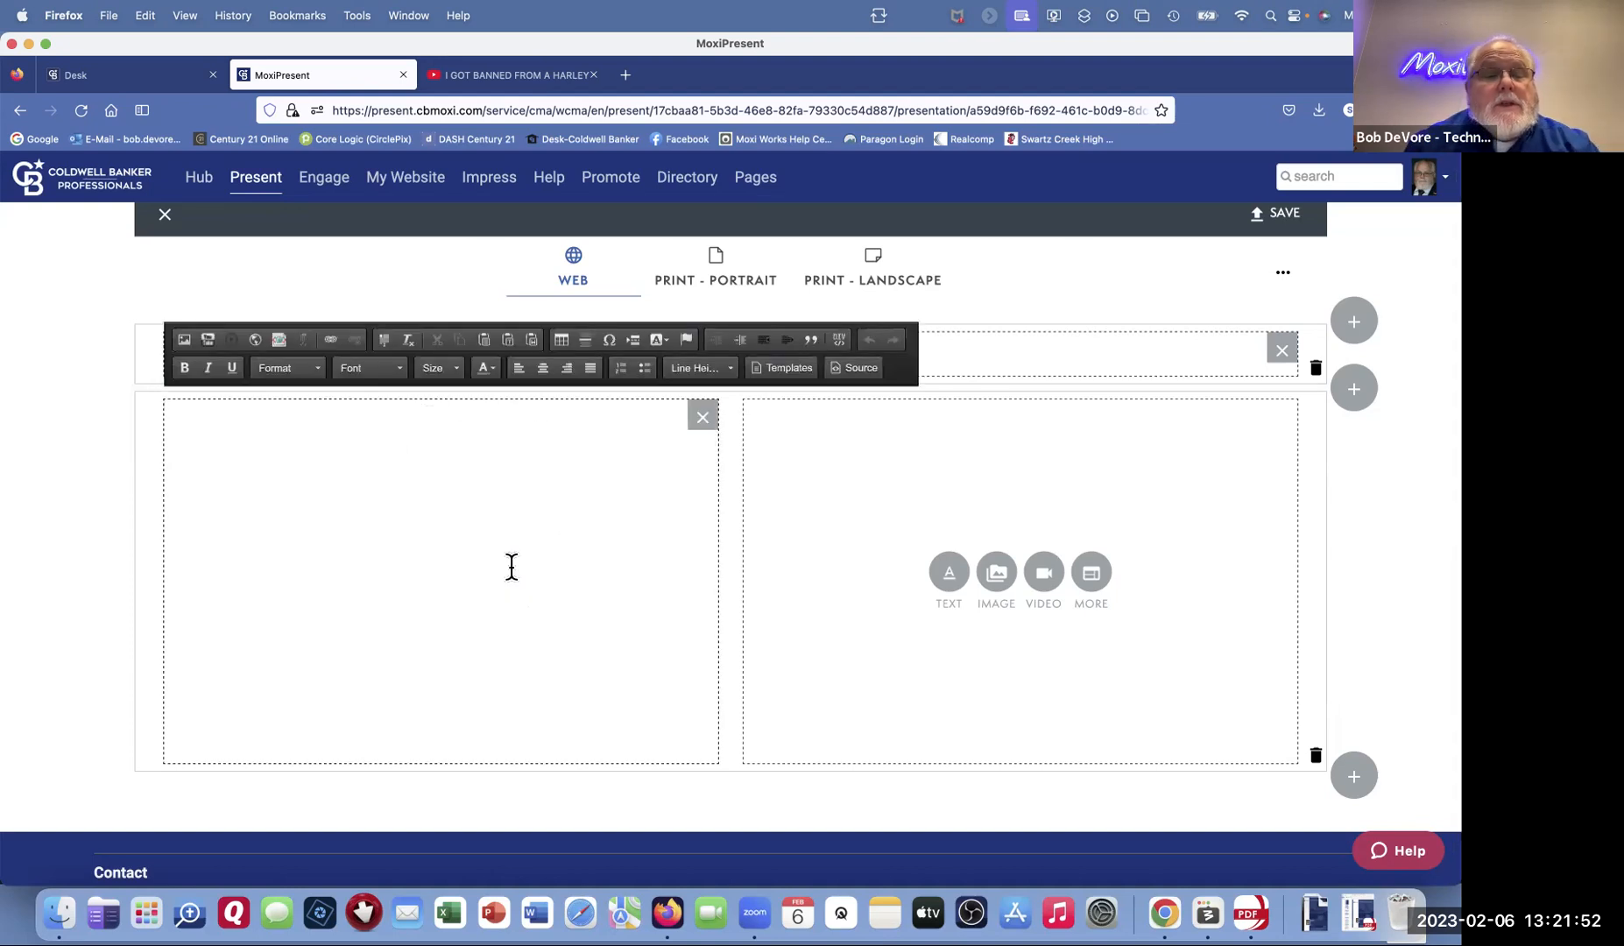
Step: Clear the left column, insert a fresh More block, and fill it with the Page Section - Media Object template
{"action": "left_click", "coordinate": [709, 421]}
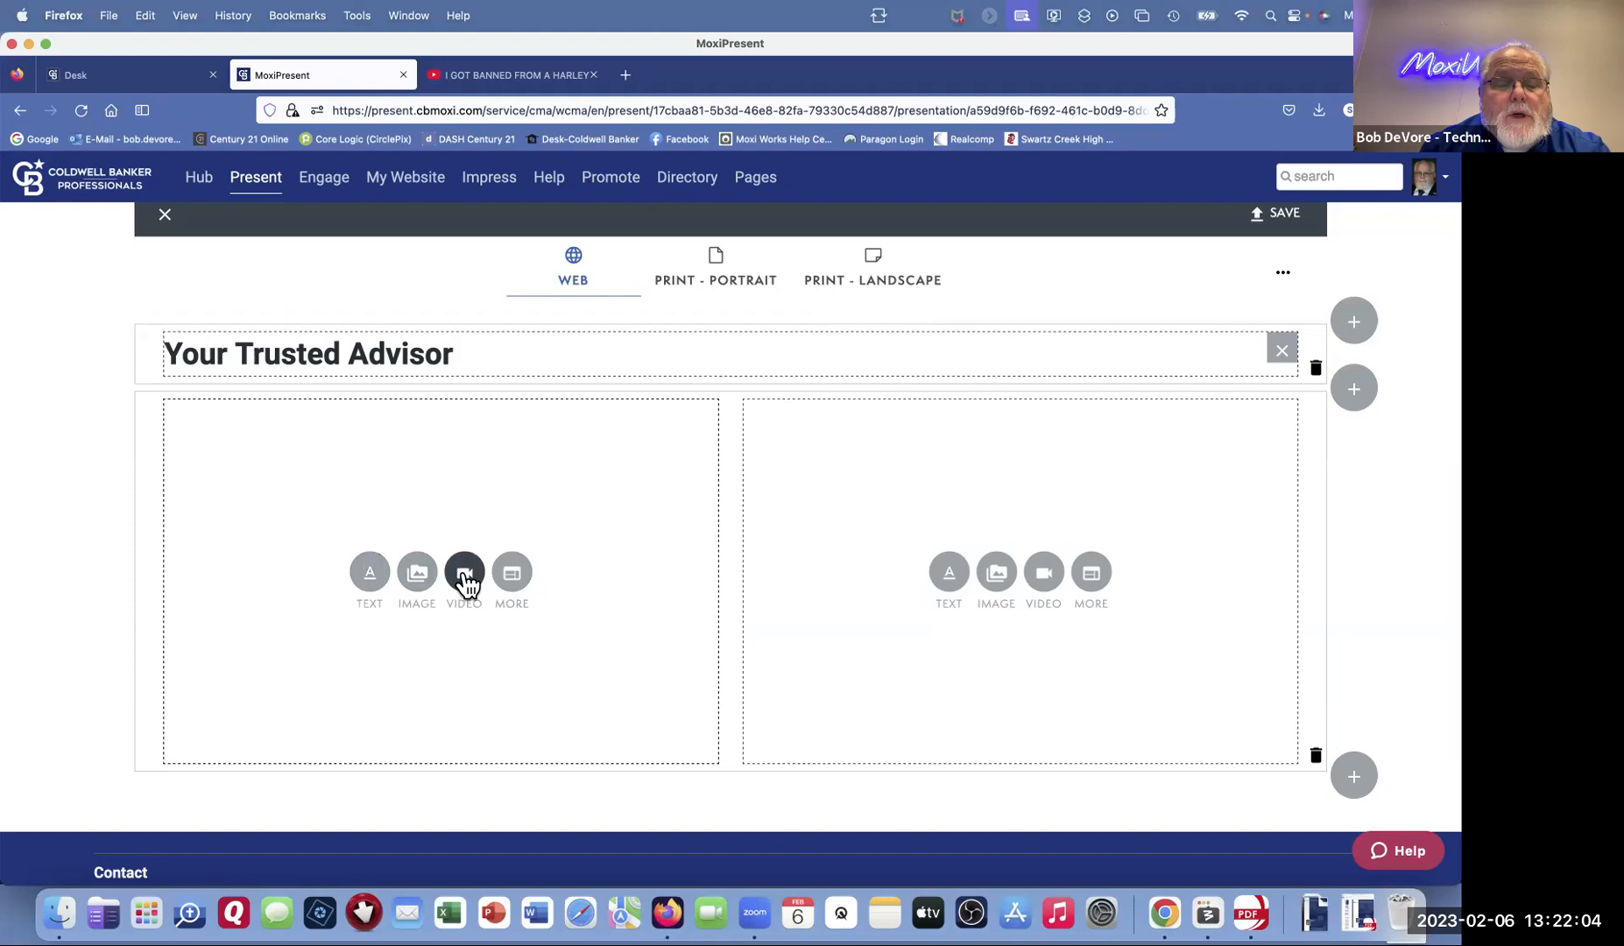
{"action": "left_click", "coordinate": [513, 574]}
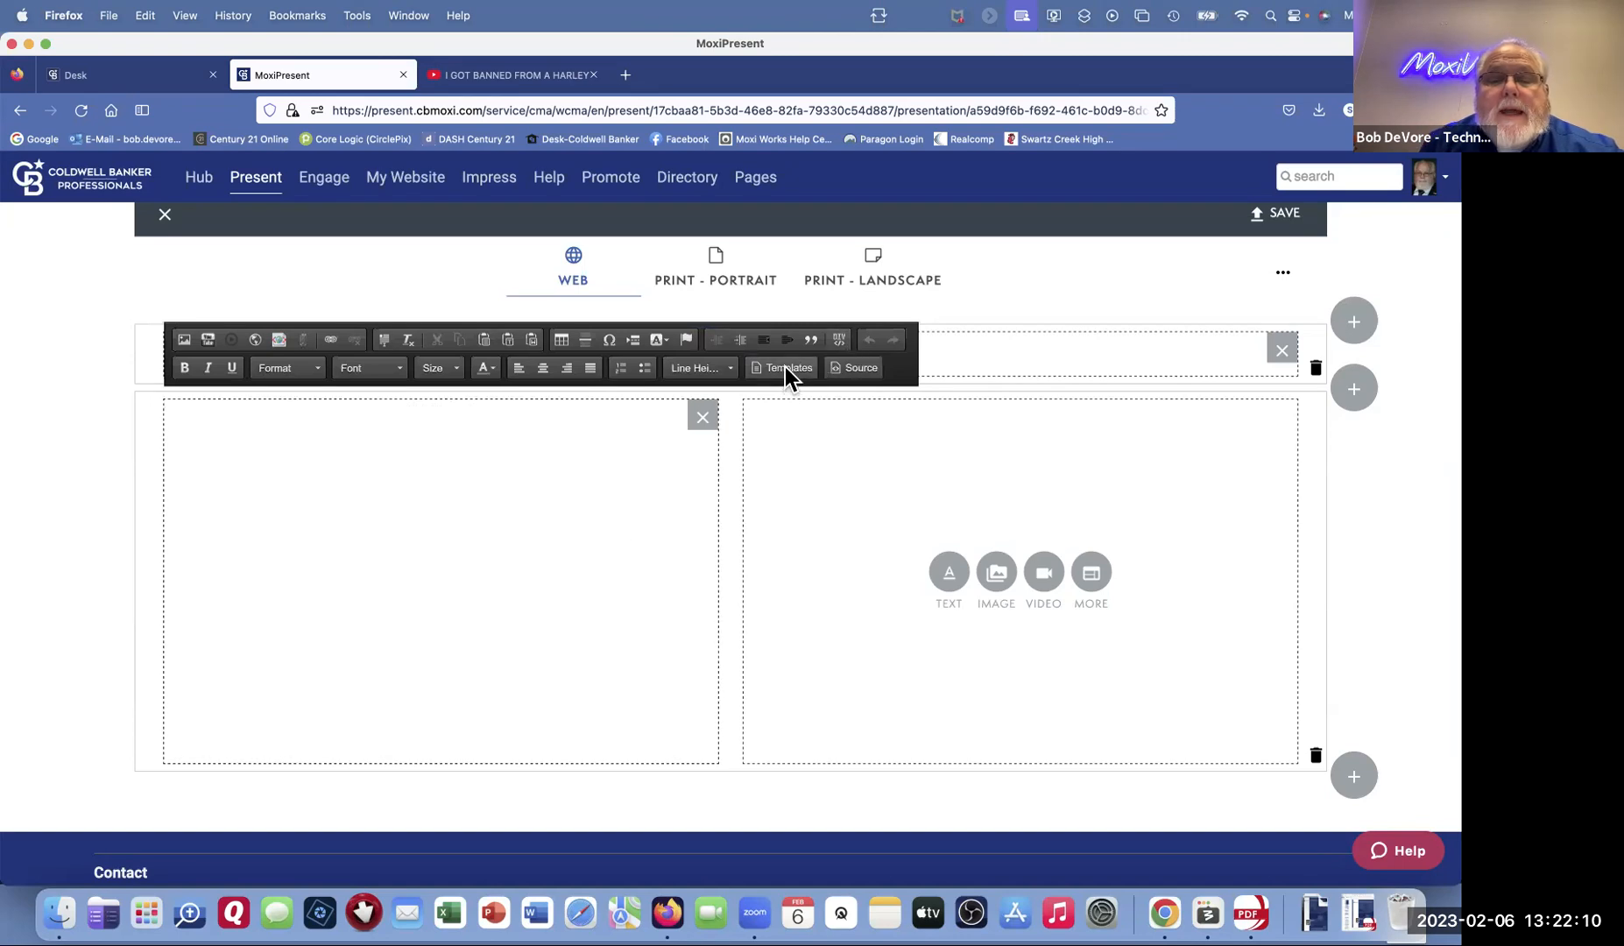
{"action": "left_click", "coordinate": [785, 368]}
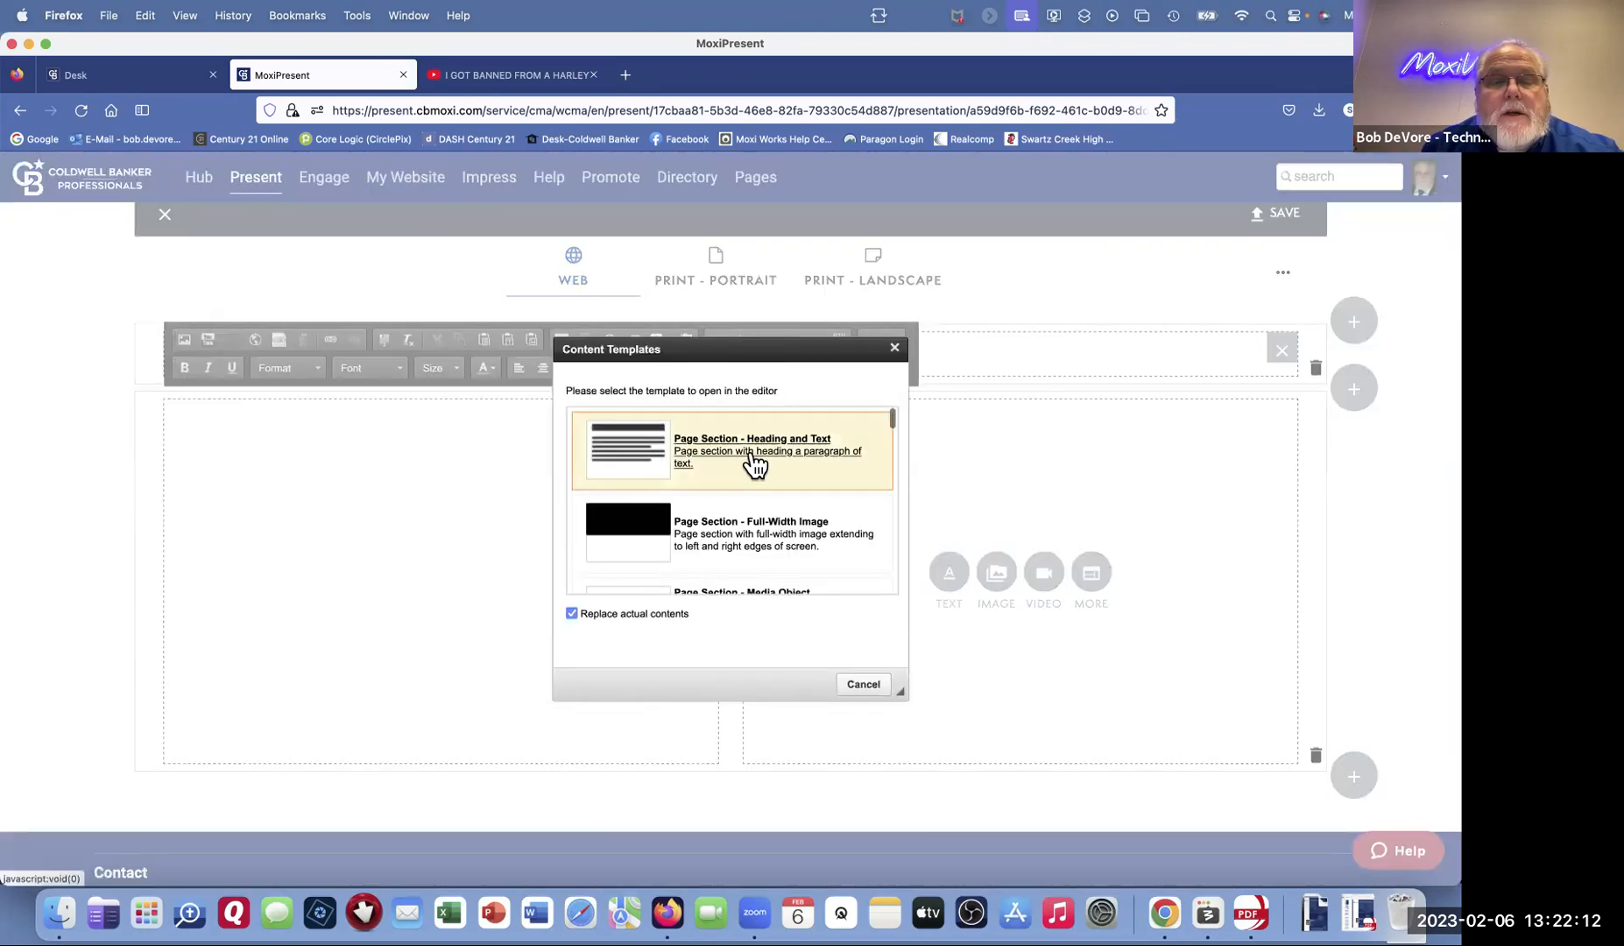
{"action": "scroll", "coordinate": [749, 459], "scroll_direction": "down", "scroll_amount": 2}
{"action": "scroll", "coordinate": [749, 455], "scroll_direction": "down", "scroll_amount": 4}
{"action": "scroll", "coordinate": [749, 457], "scroll_direction": "down", "scroll_amount": 8}
{"action": "scroll", "coordinate": [749, 457], "scroll_direction": "down", "scroll_amount": 6}
{"action": "scroll", "coordinate": [749, 456], "scroll_direction": "down", "scroll_amount": 6}
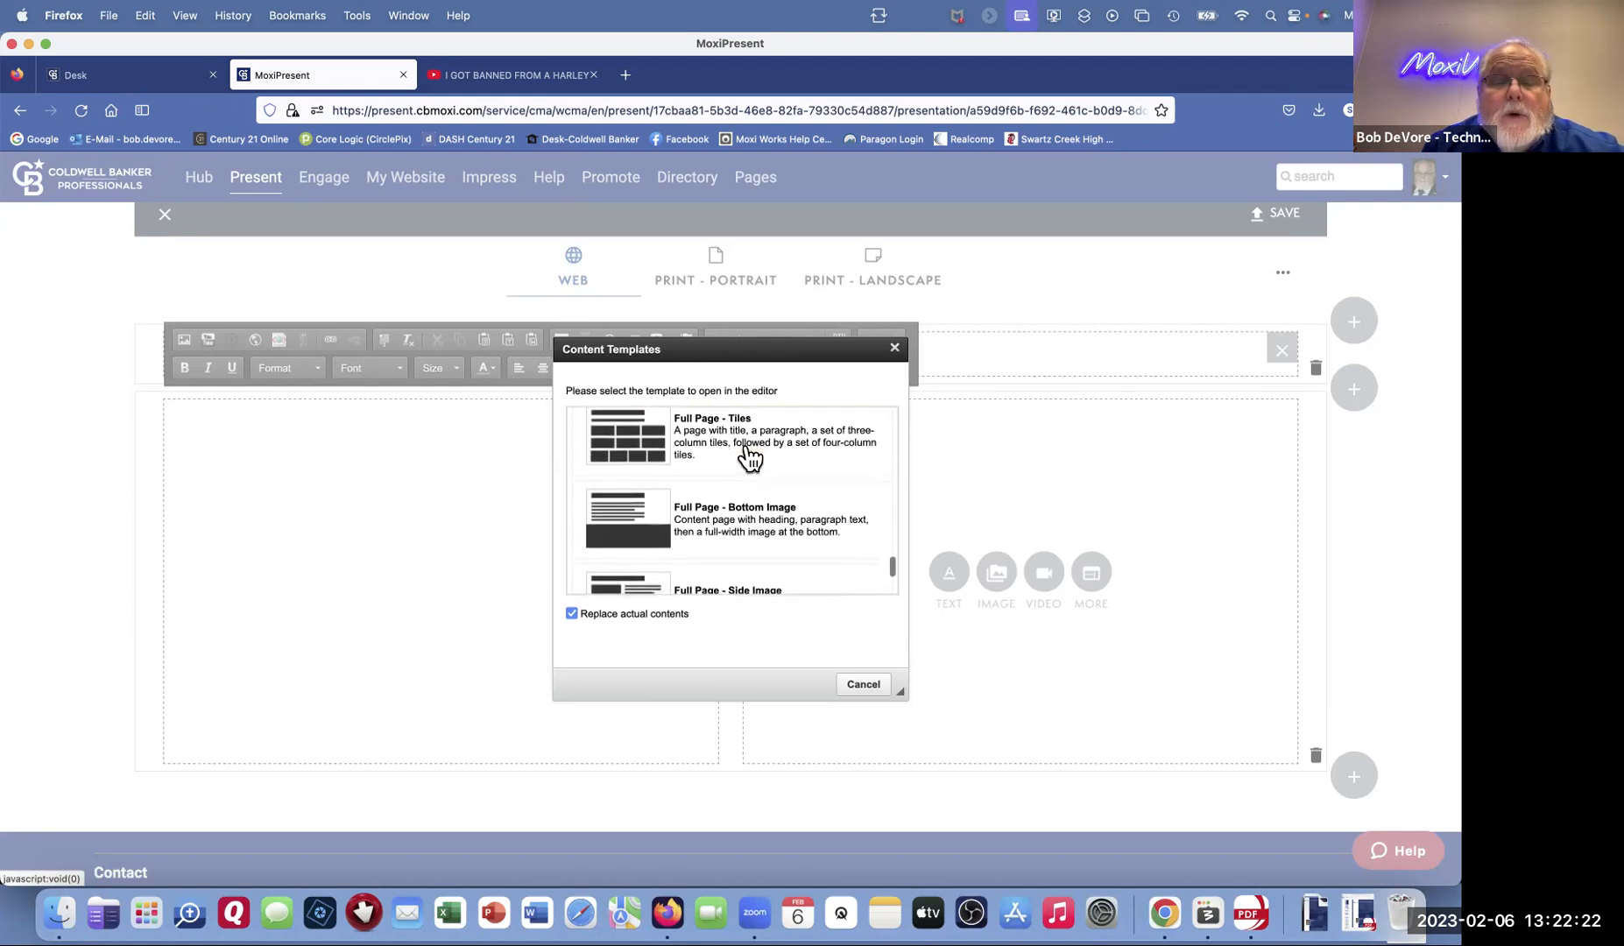
{"action": "scroll", "coordinate": [749, 456], "scroll_direction": "up", "scroll_amount": 20}
{"action": "scroll", "coordinate": [749, 457], "scroll_direction": "down", "scroll_amount": 4}
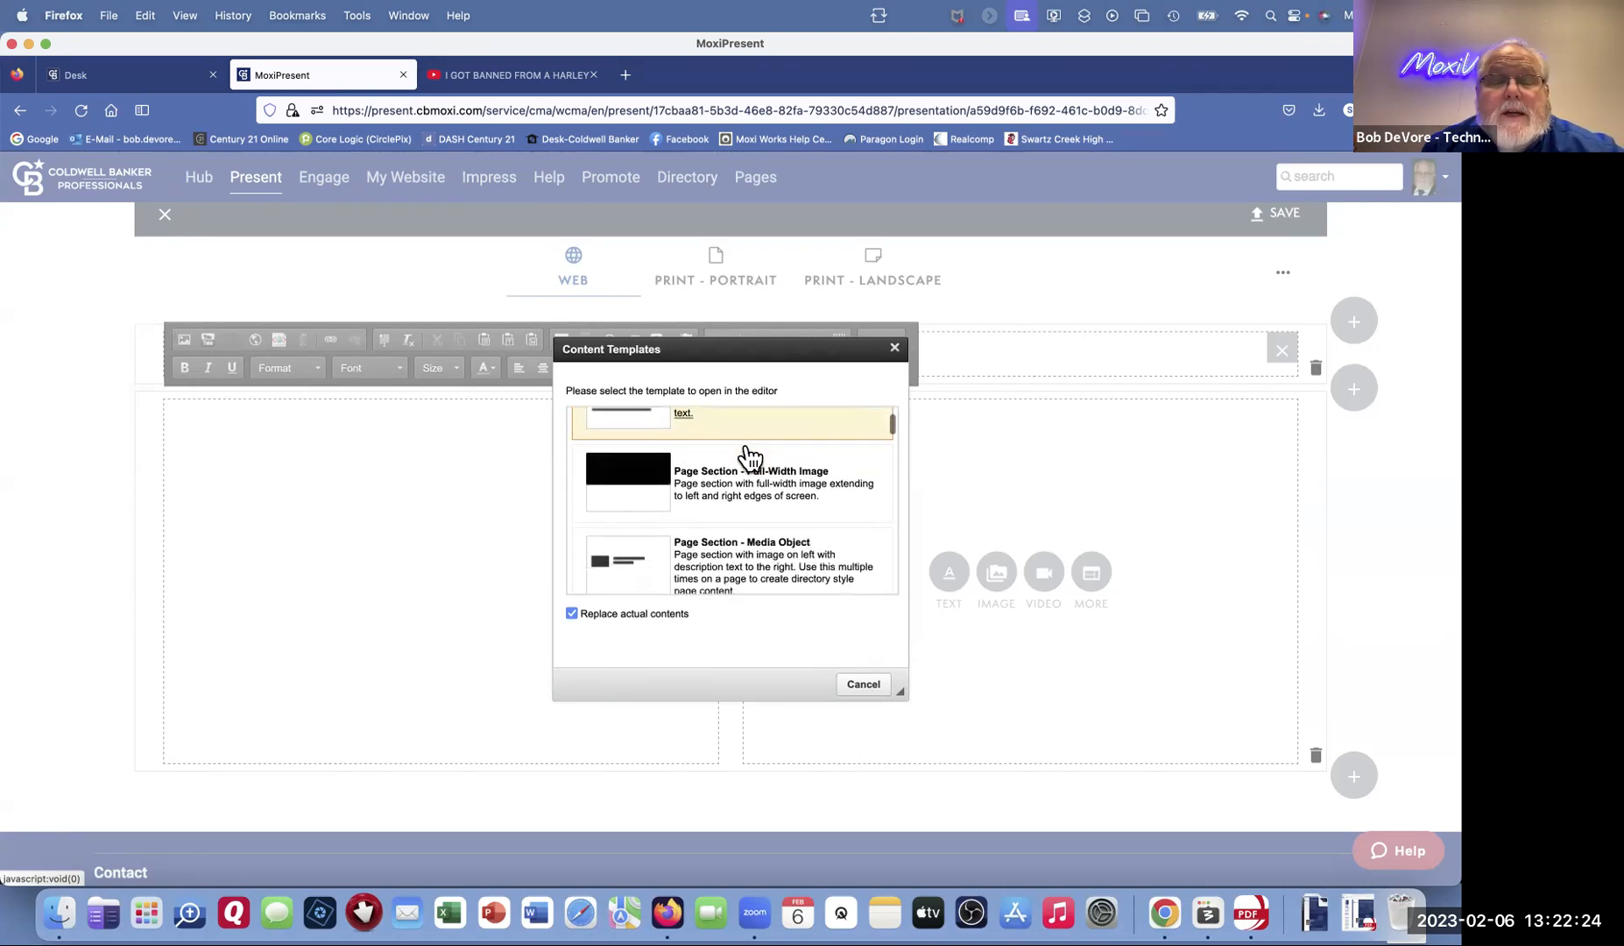
{"action": "scroll", "coordinate": [749, 456], "scroll_direction": "down", "scroll_amount": 1}
{"action": "left_click", "coordinate": [618, 520]}
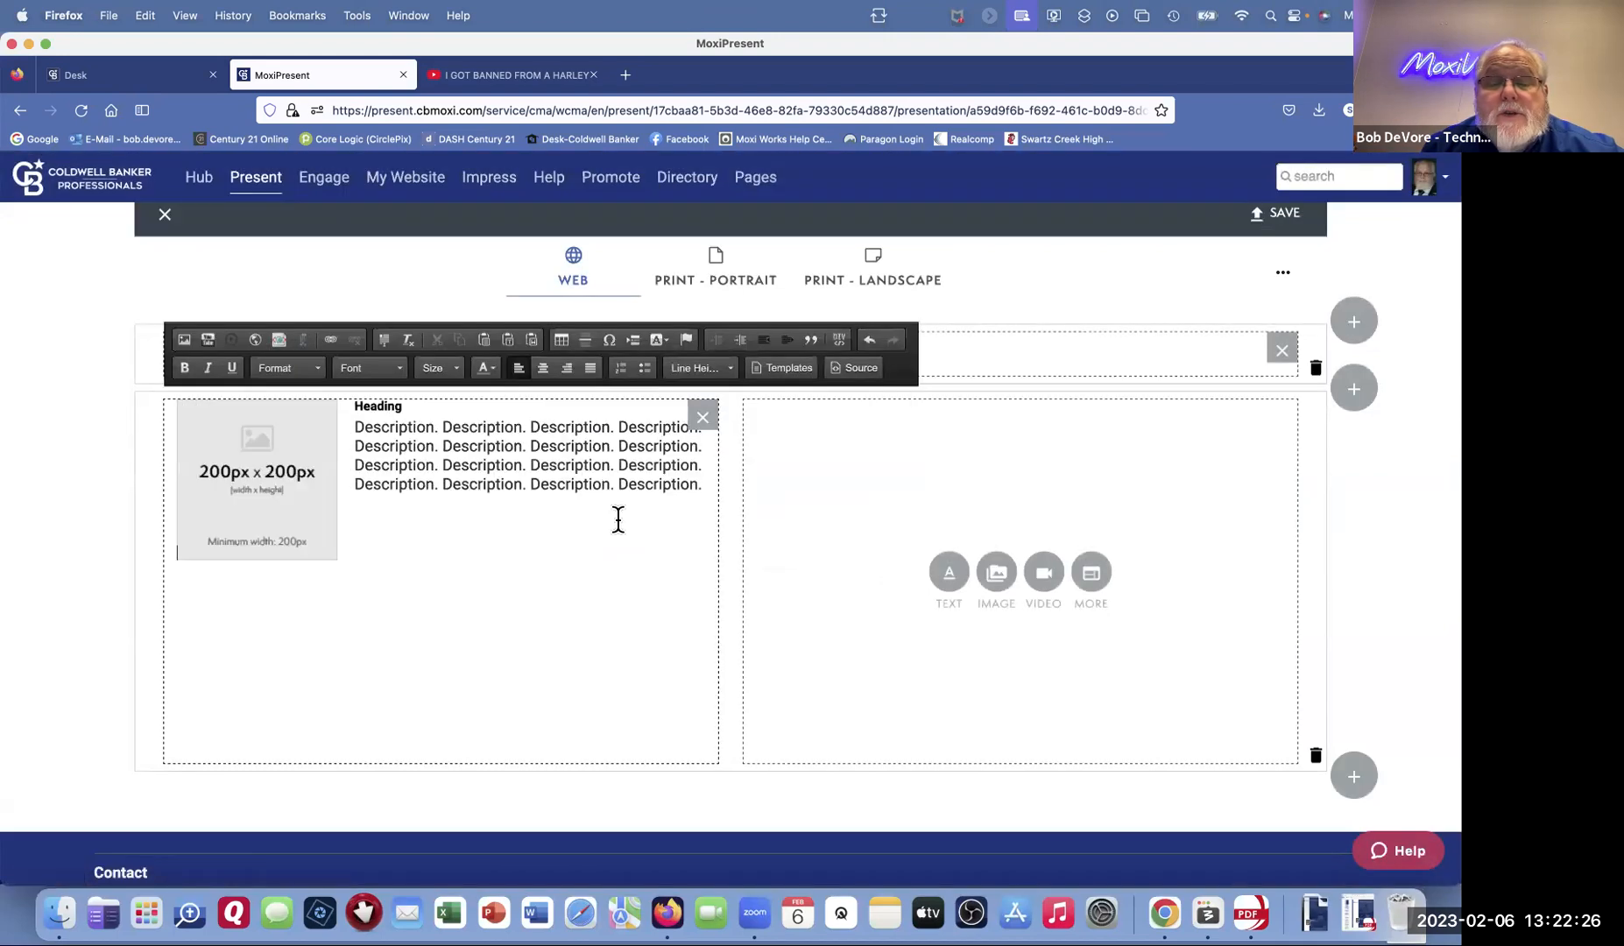
Step: Examine the placeholder image's properties, including the image info and advanced settings
{"action": "left_click", "coordinate": [258, 489]}
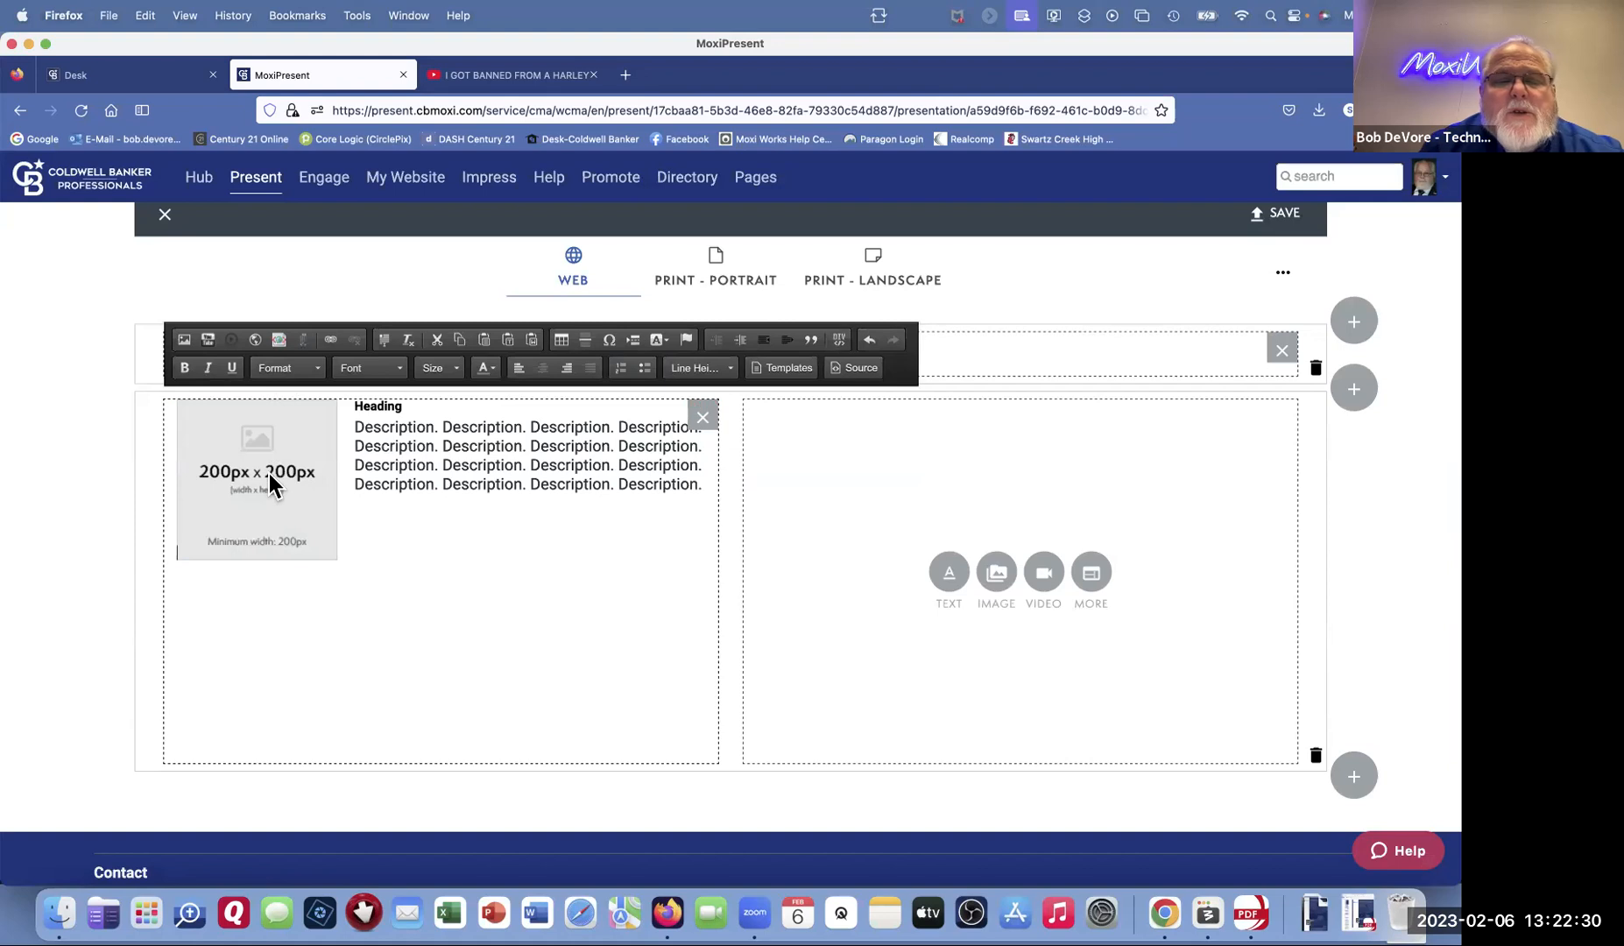
{"action": "double_click", "coordinate": [270, 484]}
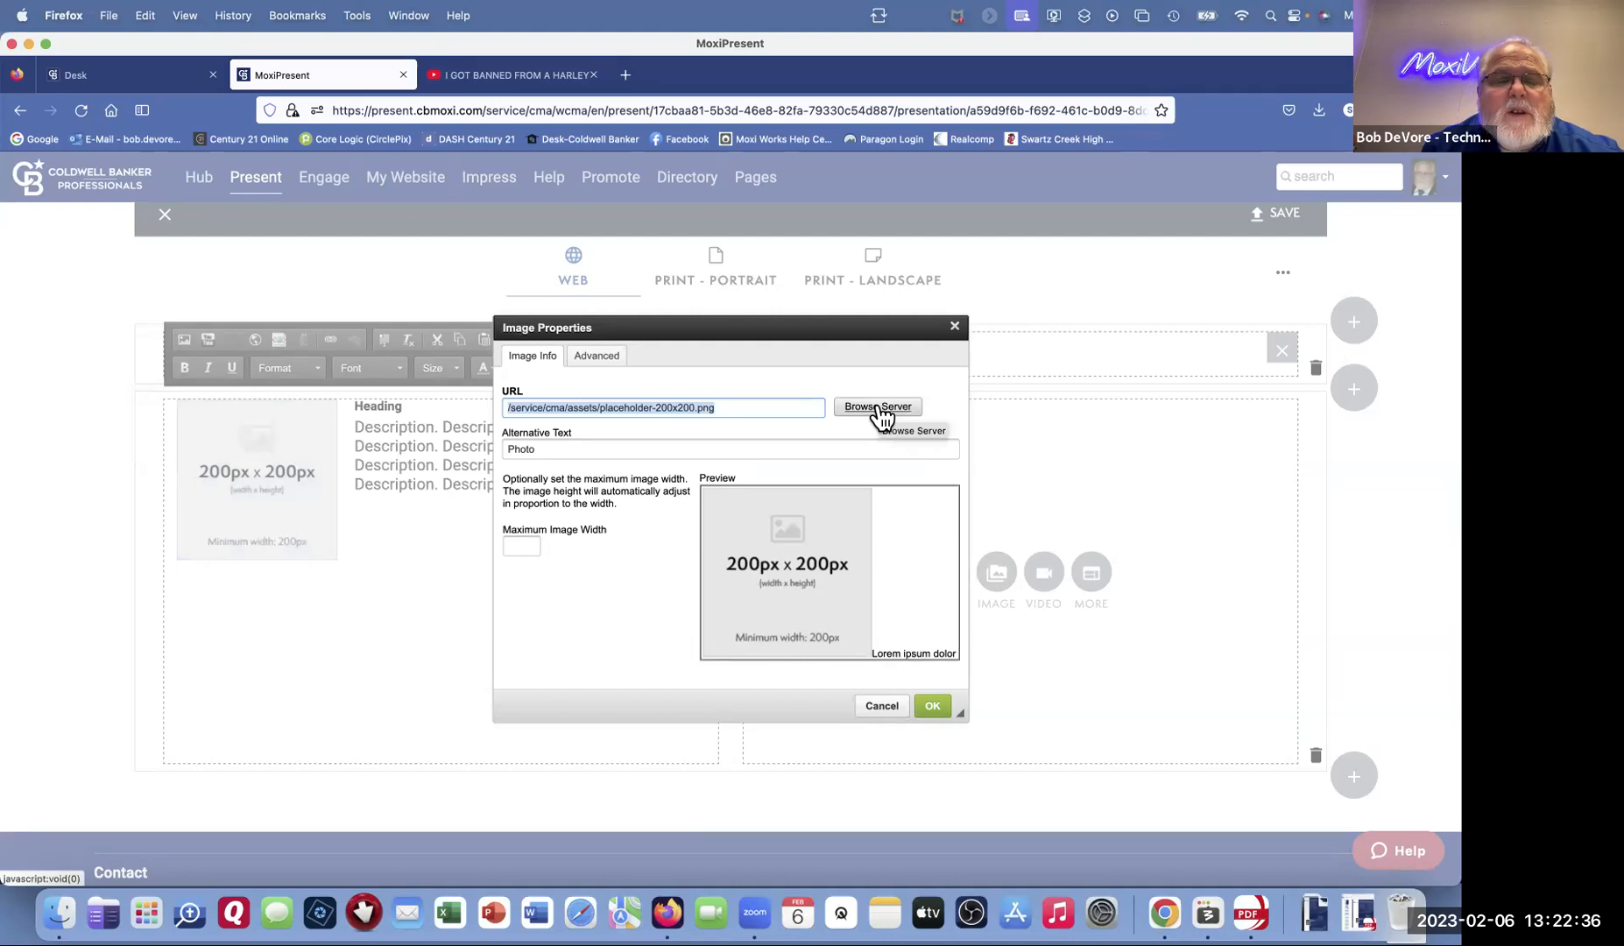
{"action": "left_click", "coordinate": [591, 357]}
{"action": "left_click", "coordinate": [538, 358]}
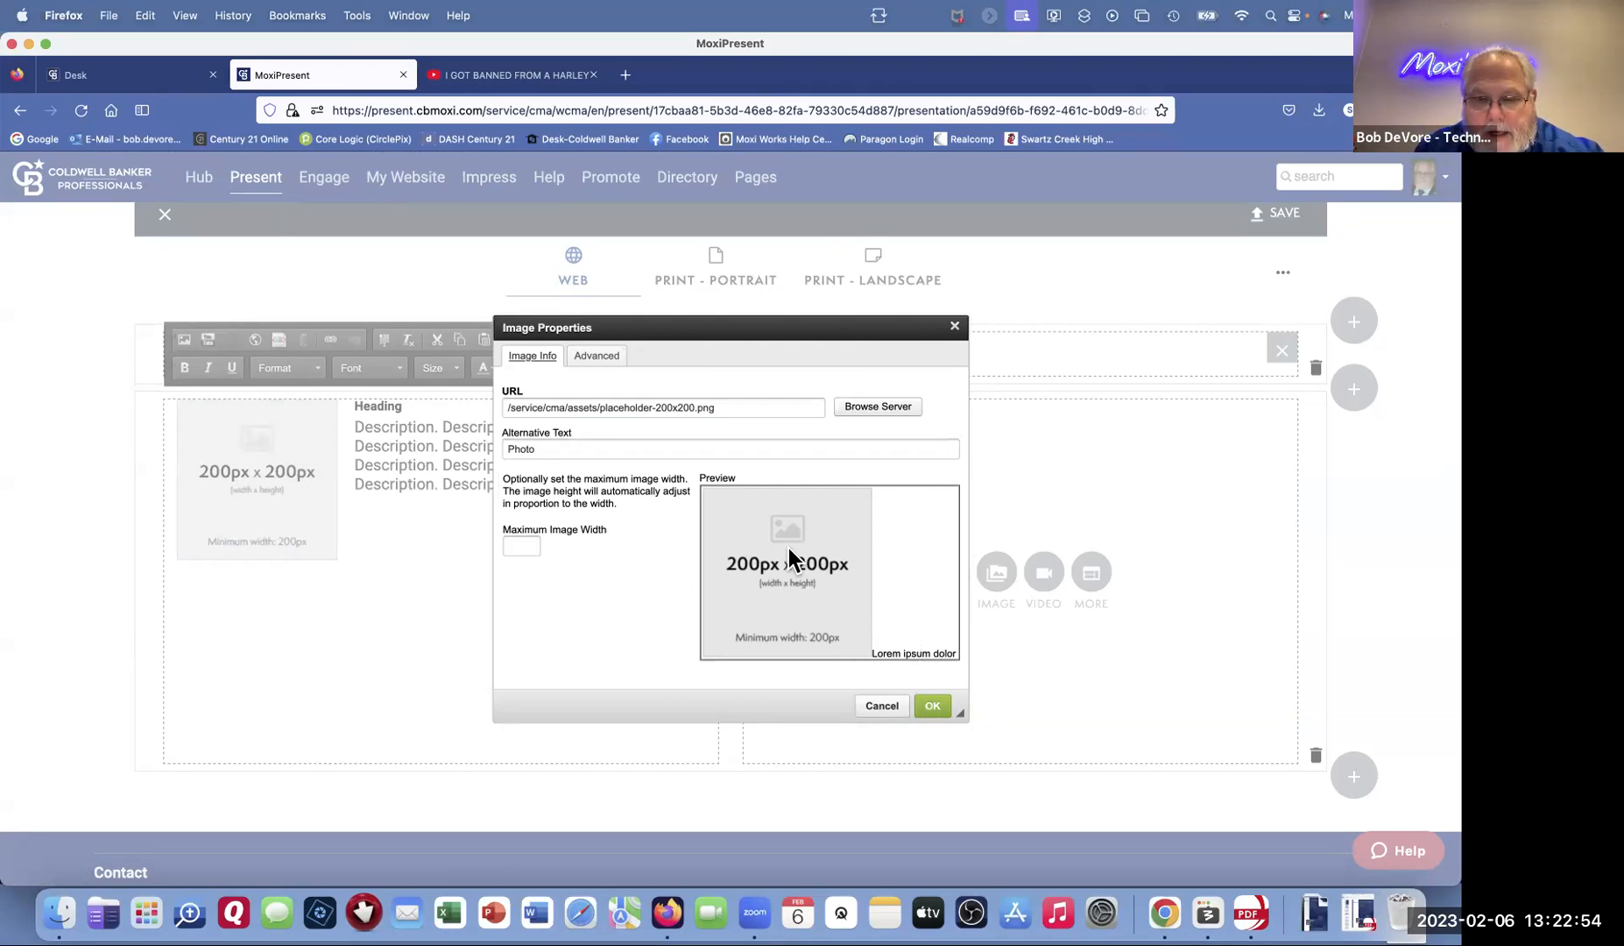
{"action": "left_click", "coordinate": [933, 707]}
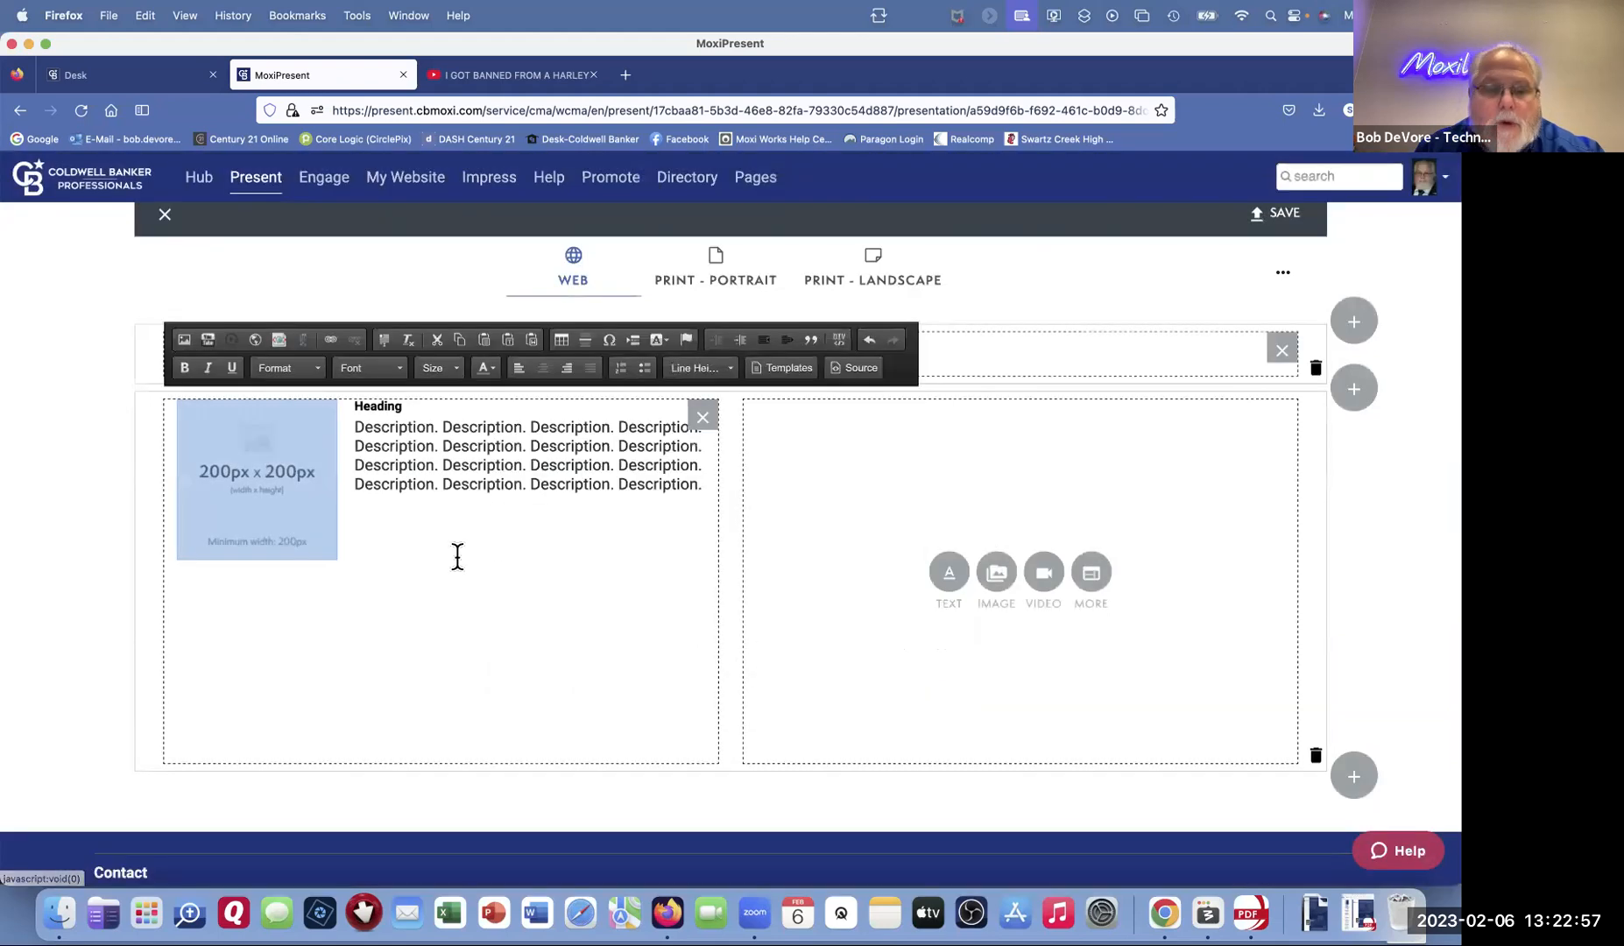
{"action": "left_click", "coordinate": [256, 491]}
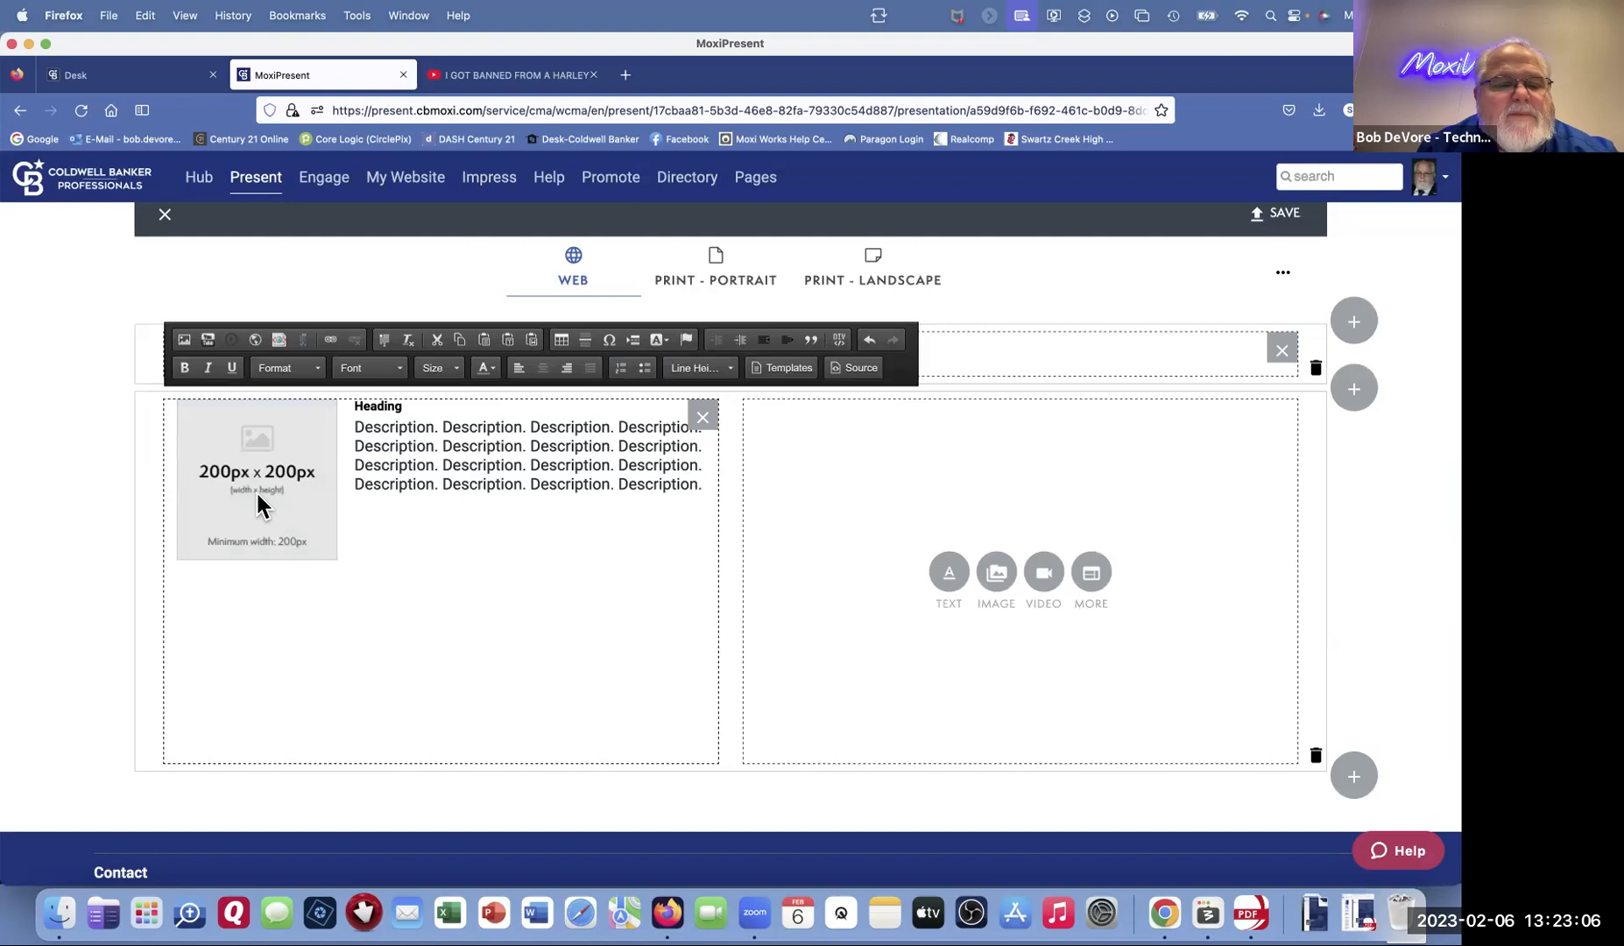
{"action": "left_click", "coordinate": [253, 495]}
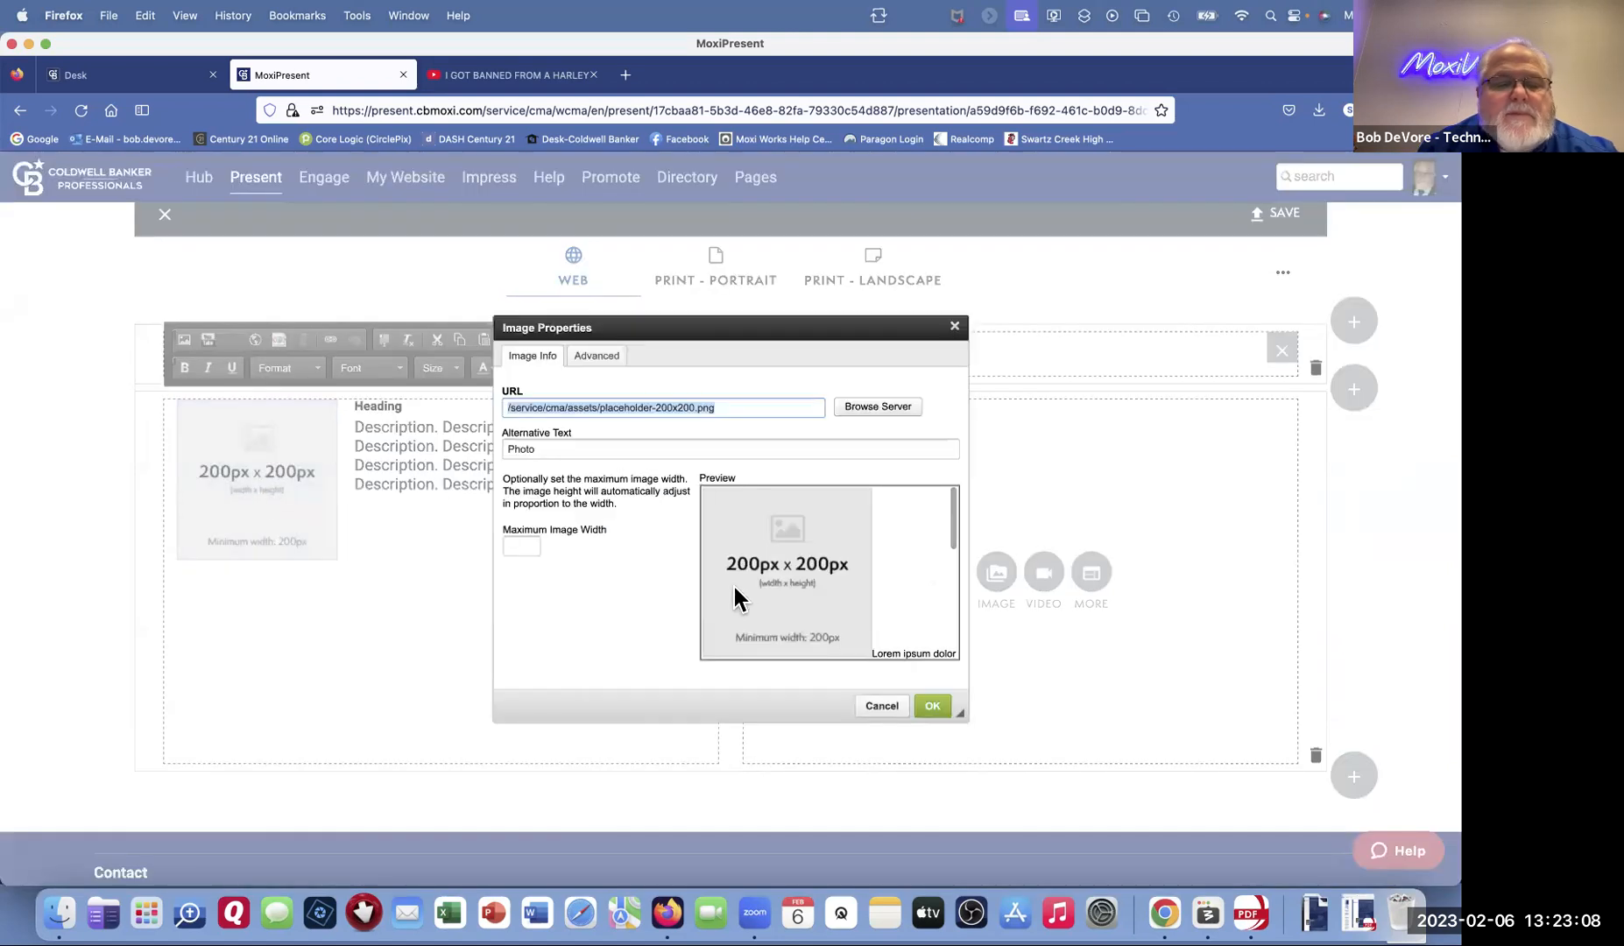
{"action": "left_click", "coordinate": [932, 706]}
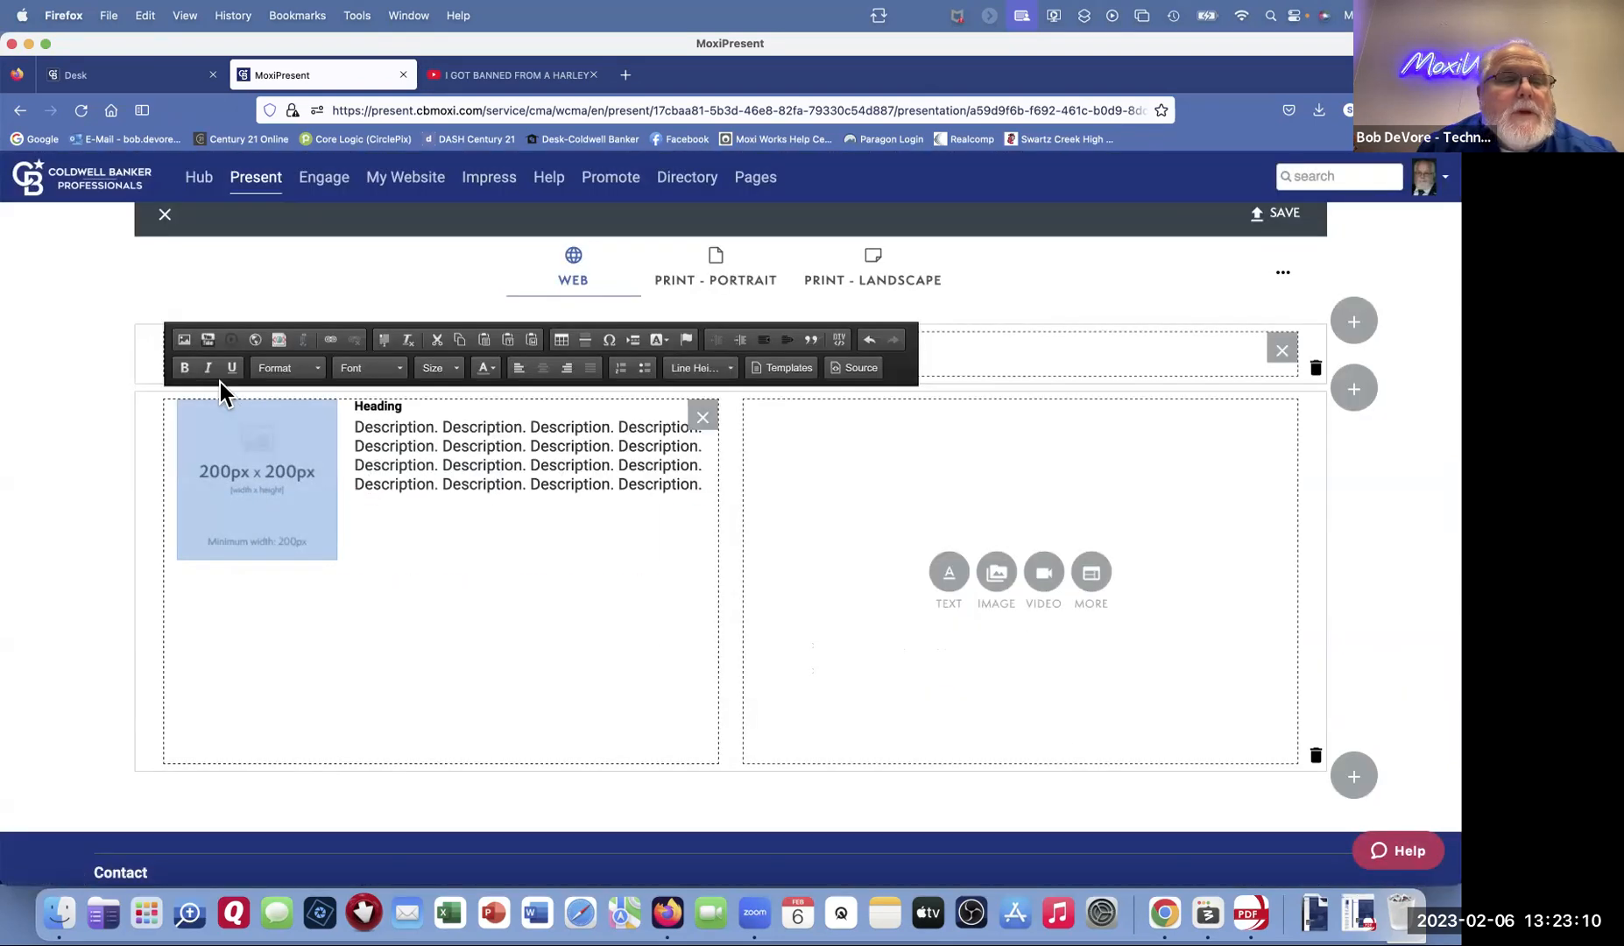
Step: Replace the placeholder image in the left column with MoxiPresent.png from the server files
{"action": "left_click", "coordinate": [184, 340]}
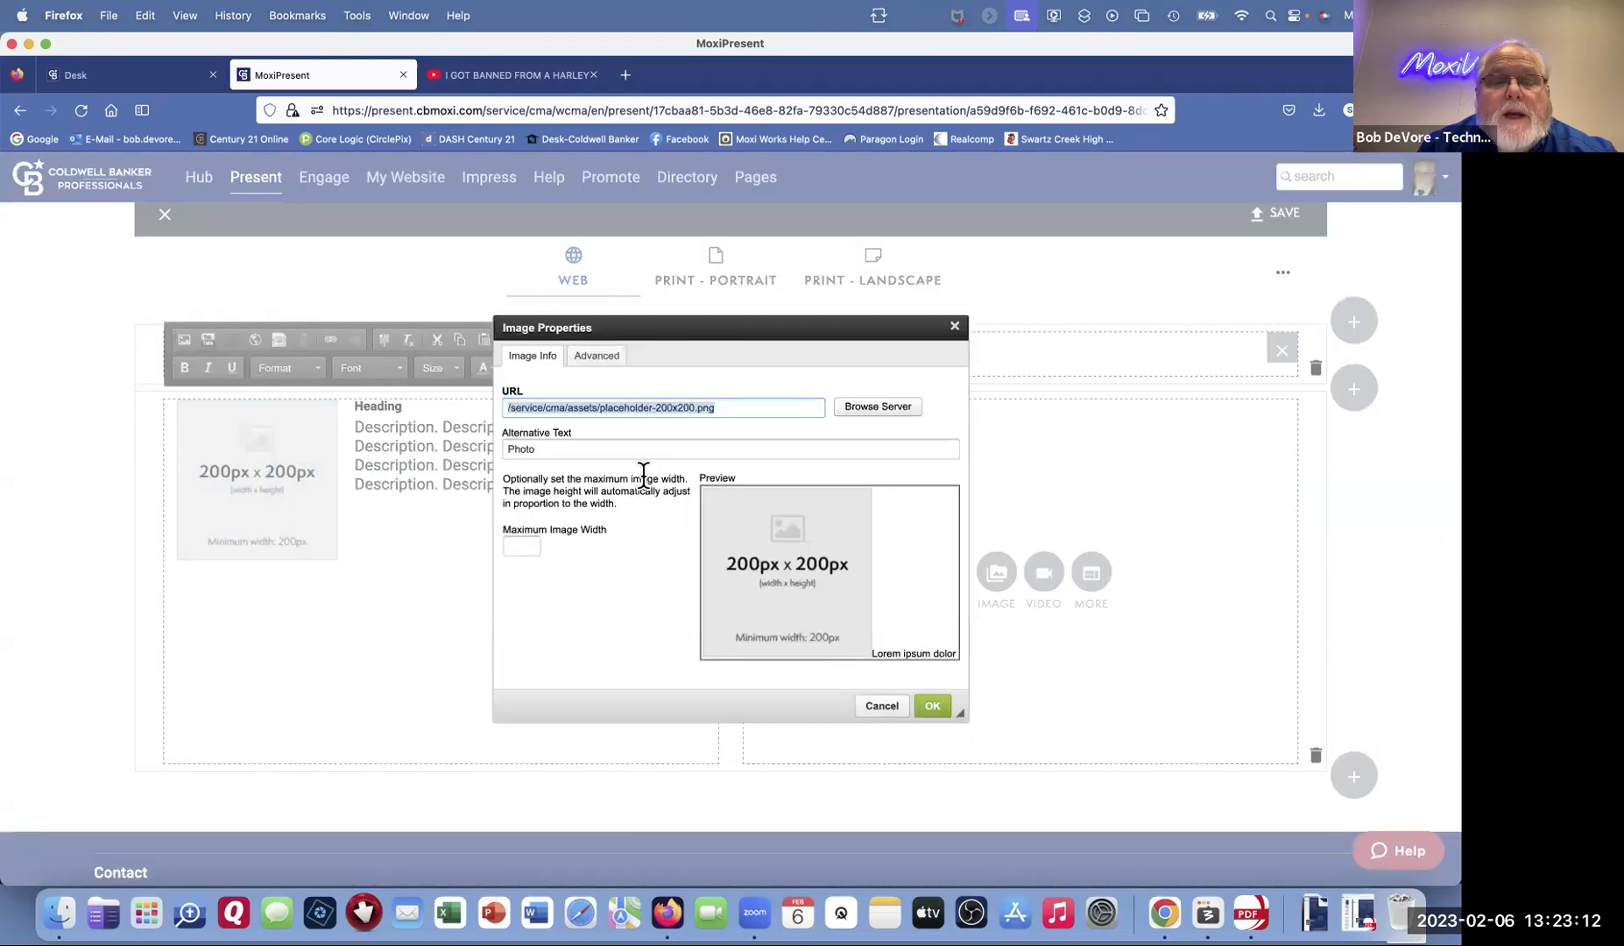
{"action": "left_click", "coordinate": [879, 408]}
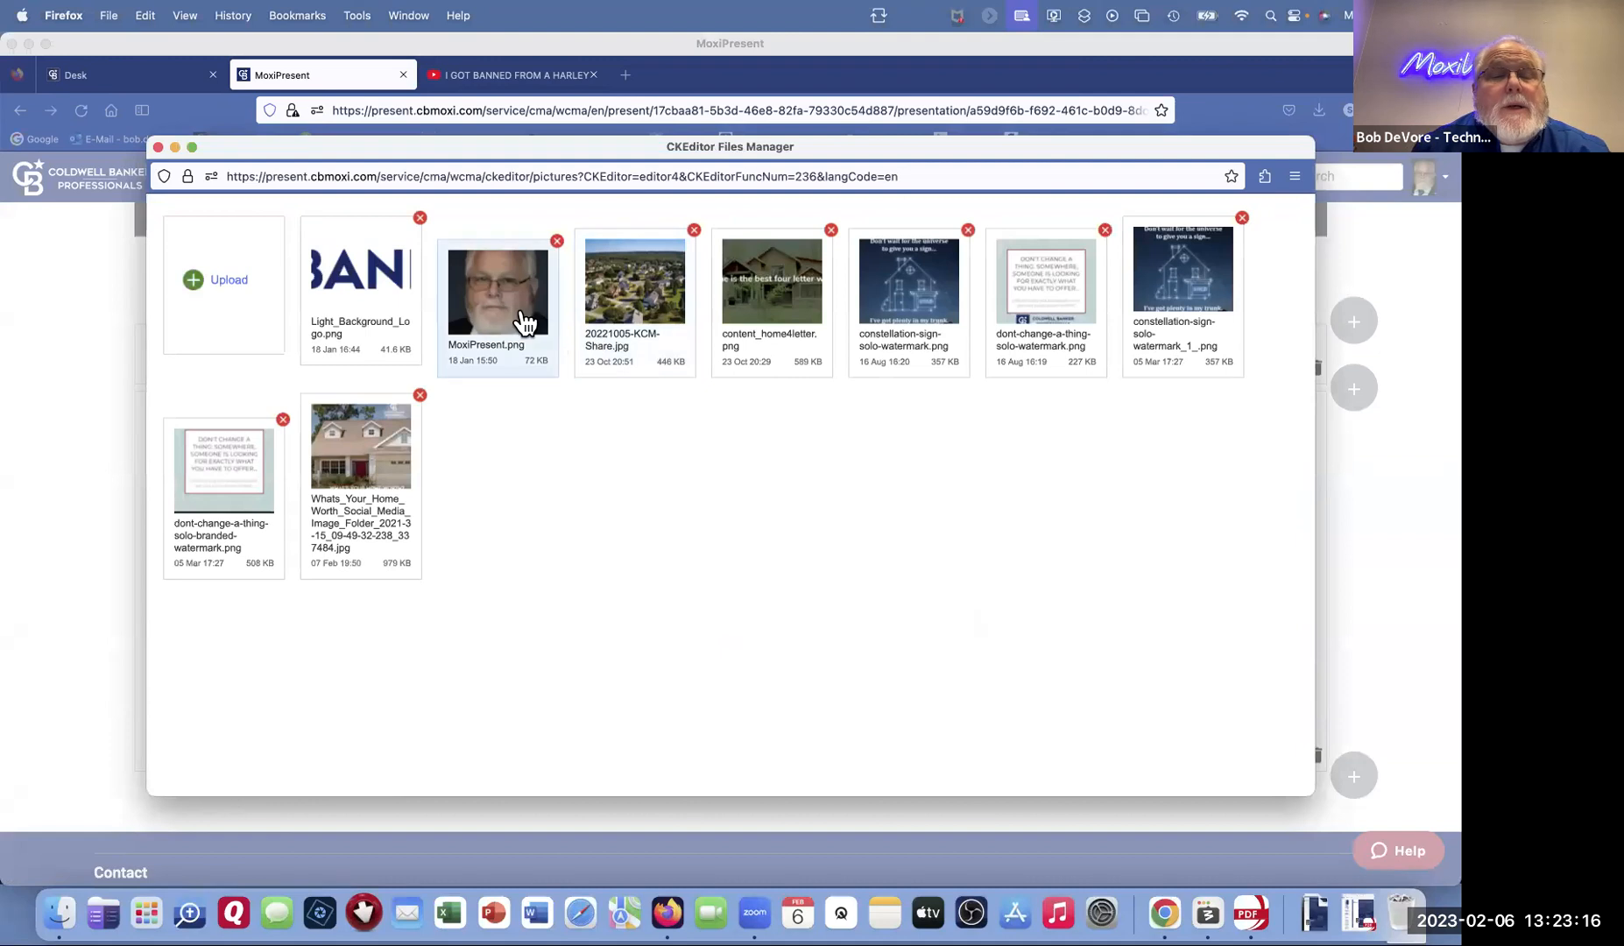
{"action": "left_click", "coordinate": [517, 317]}
{"action": "left_click", "coordinate": [932, 706]}
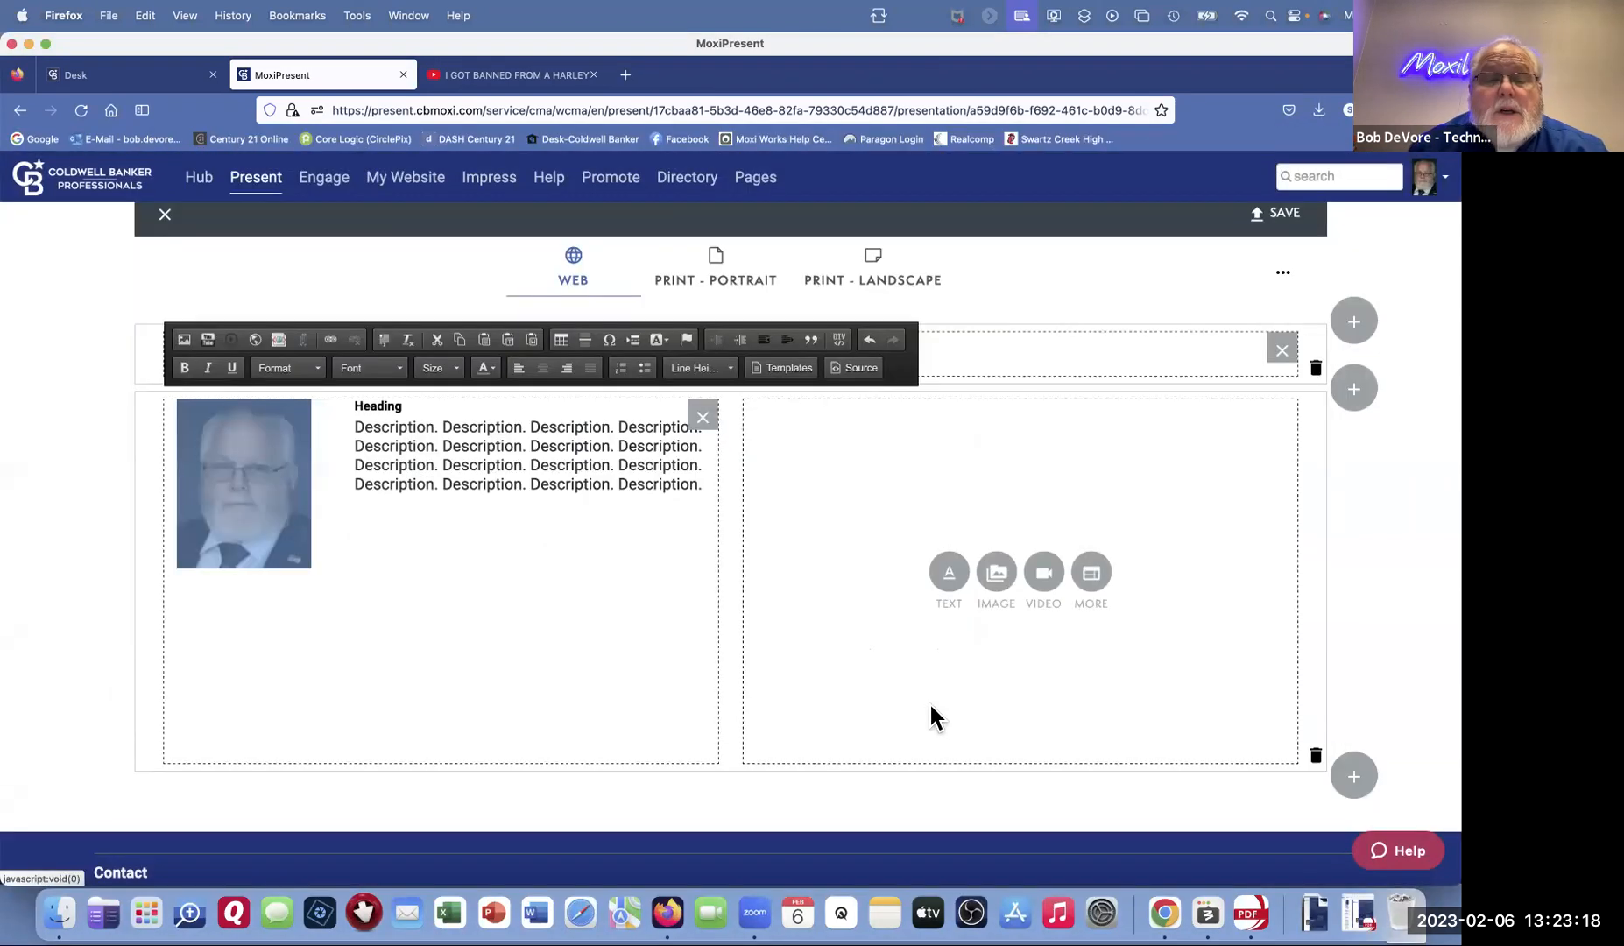
Step: Replace the template's heading text beside the photo with CREDENTIALS
{"action": "left_click_drag", "start_coordinate": [352, 407], "coordinate": [417, 403]}
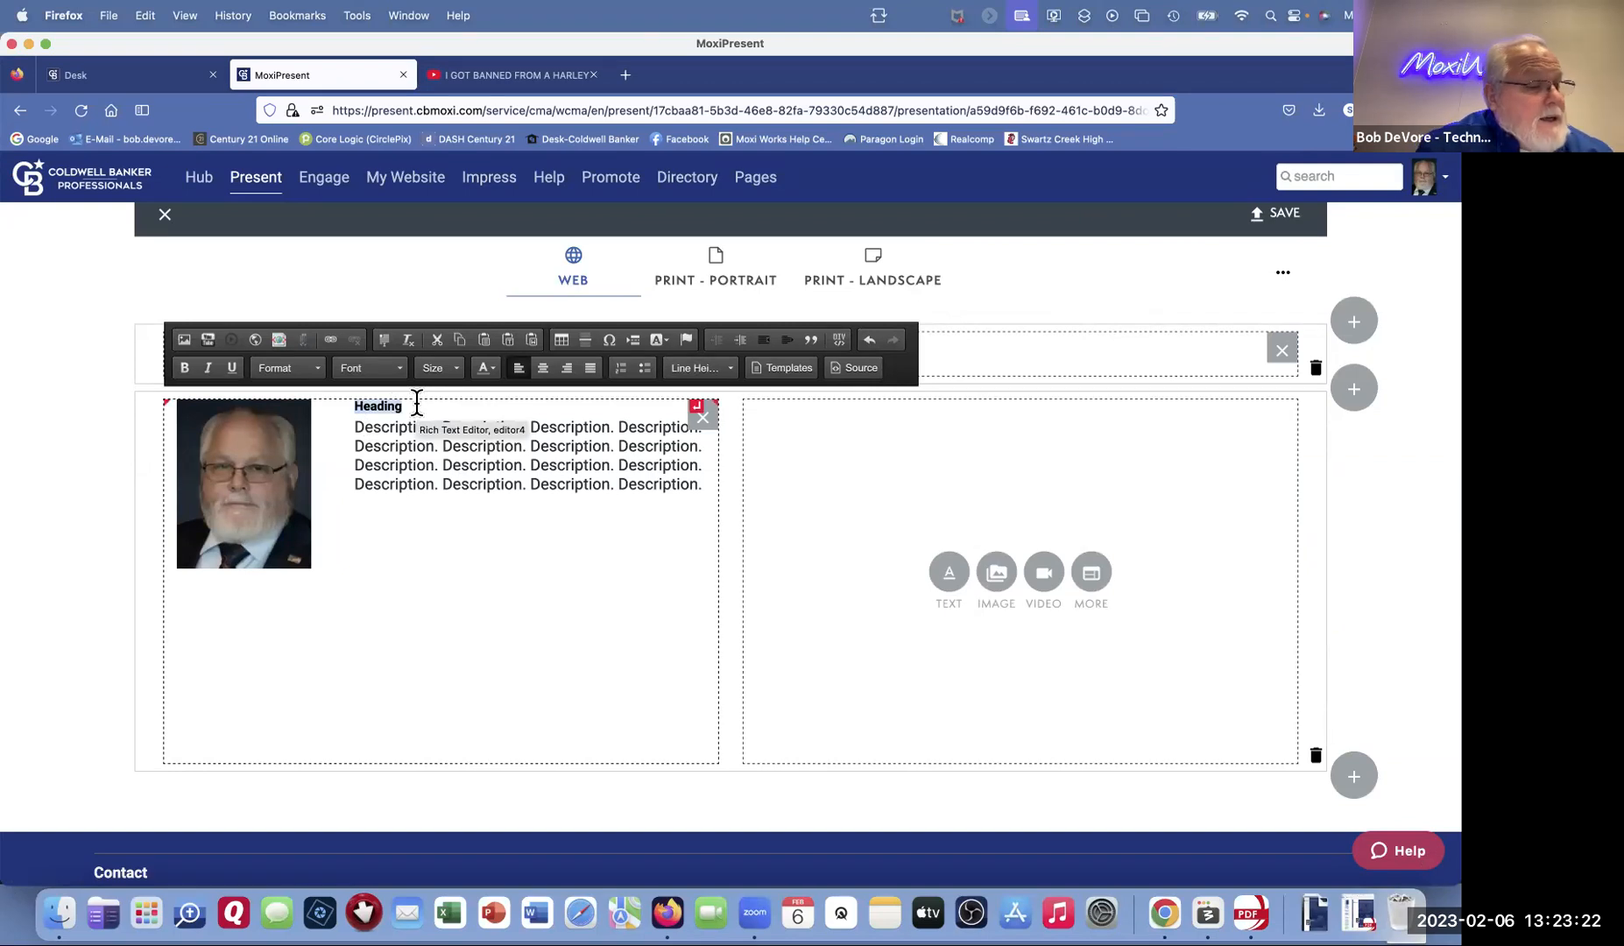
{"action": "type", "text": "CRED"}
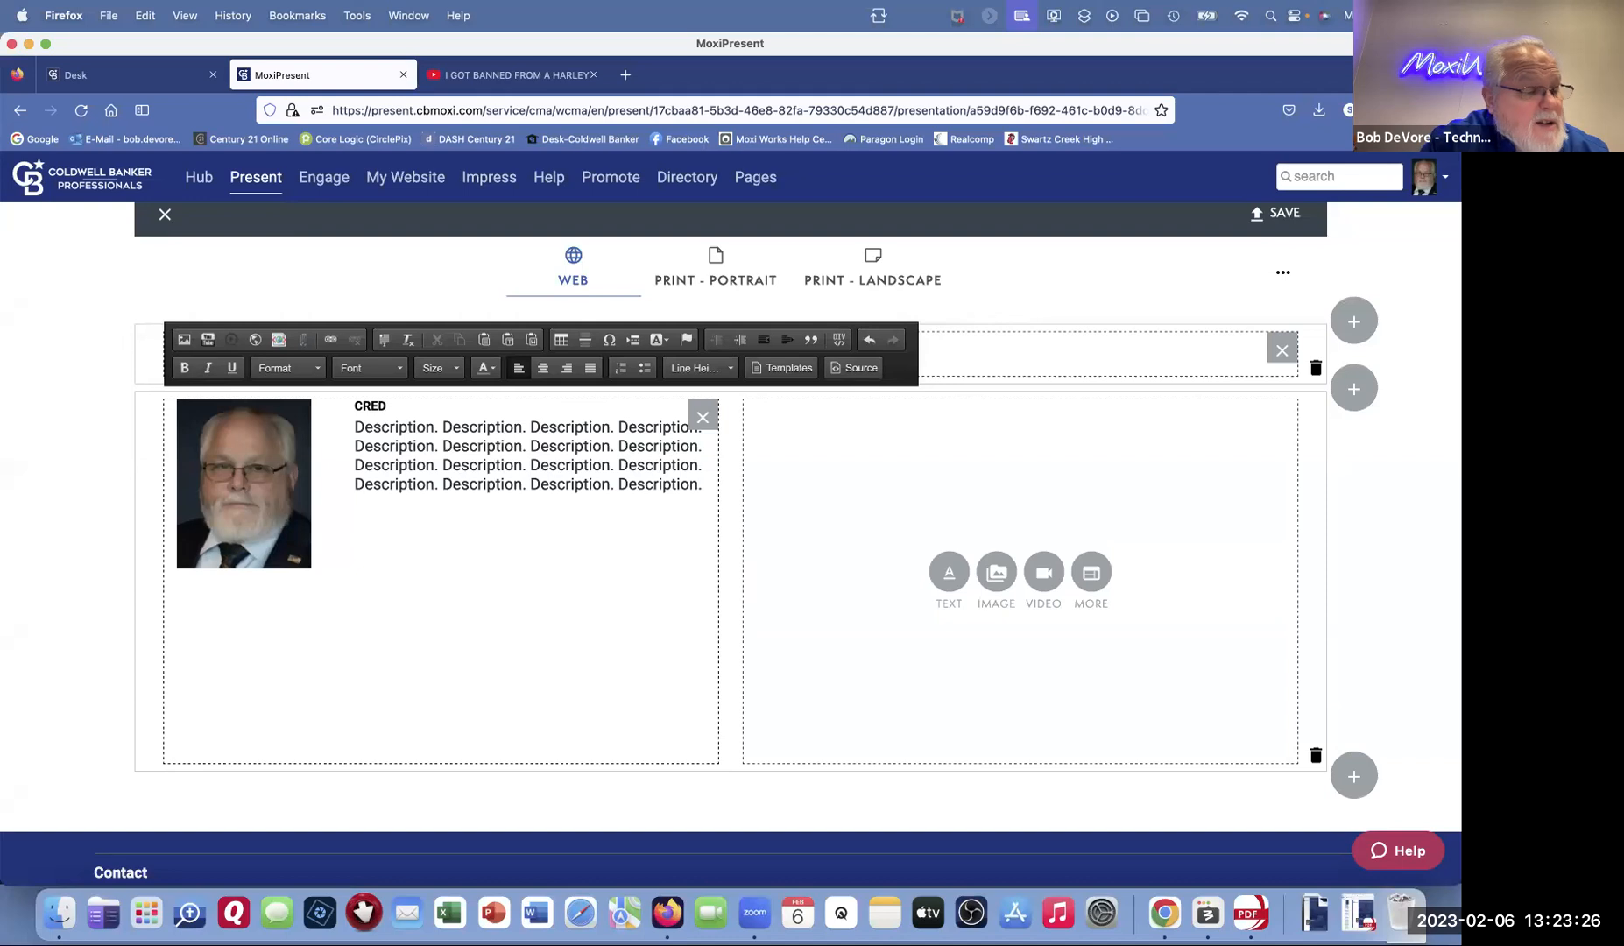
{"action": "type", "text": "ENT"}
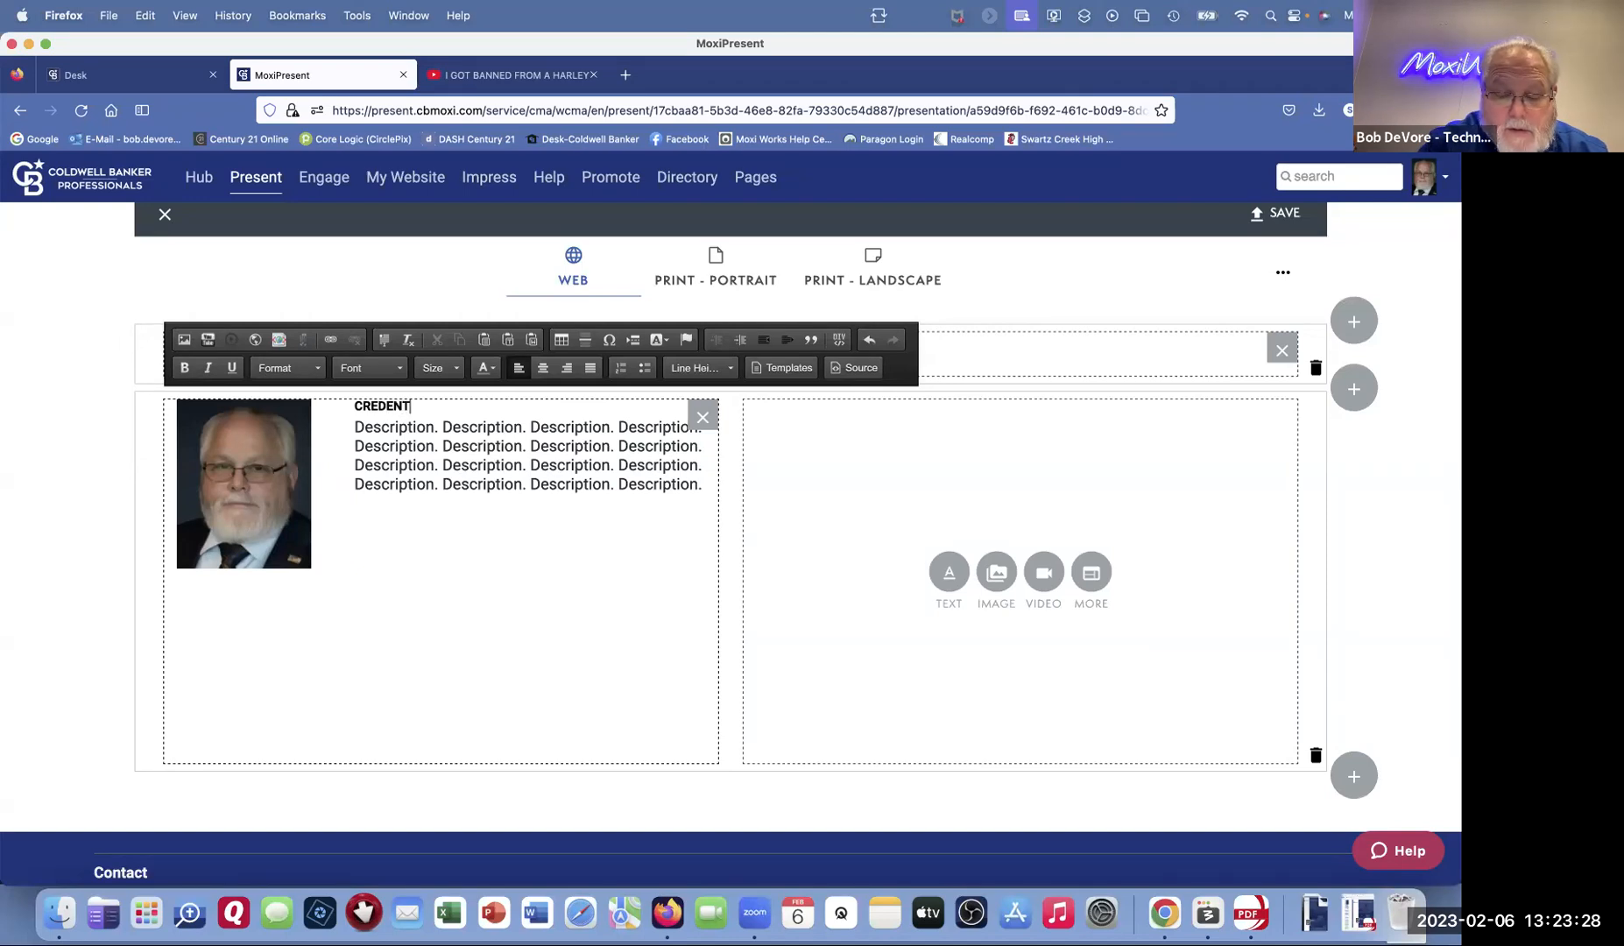
{"action": "type", "text": "IALS"}
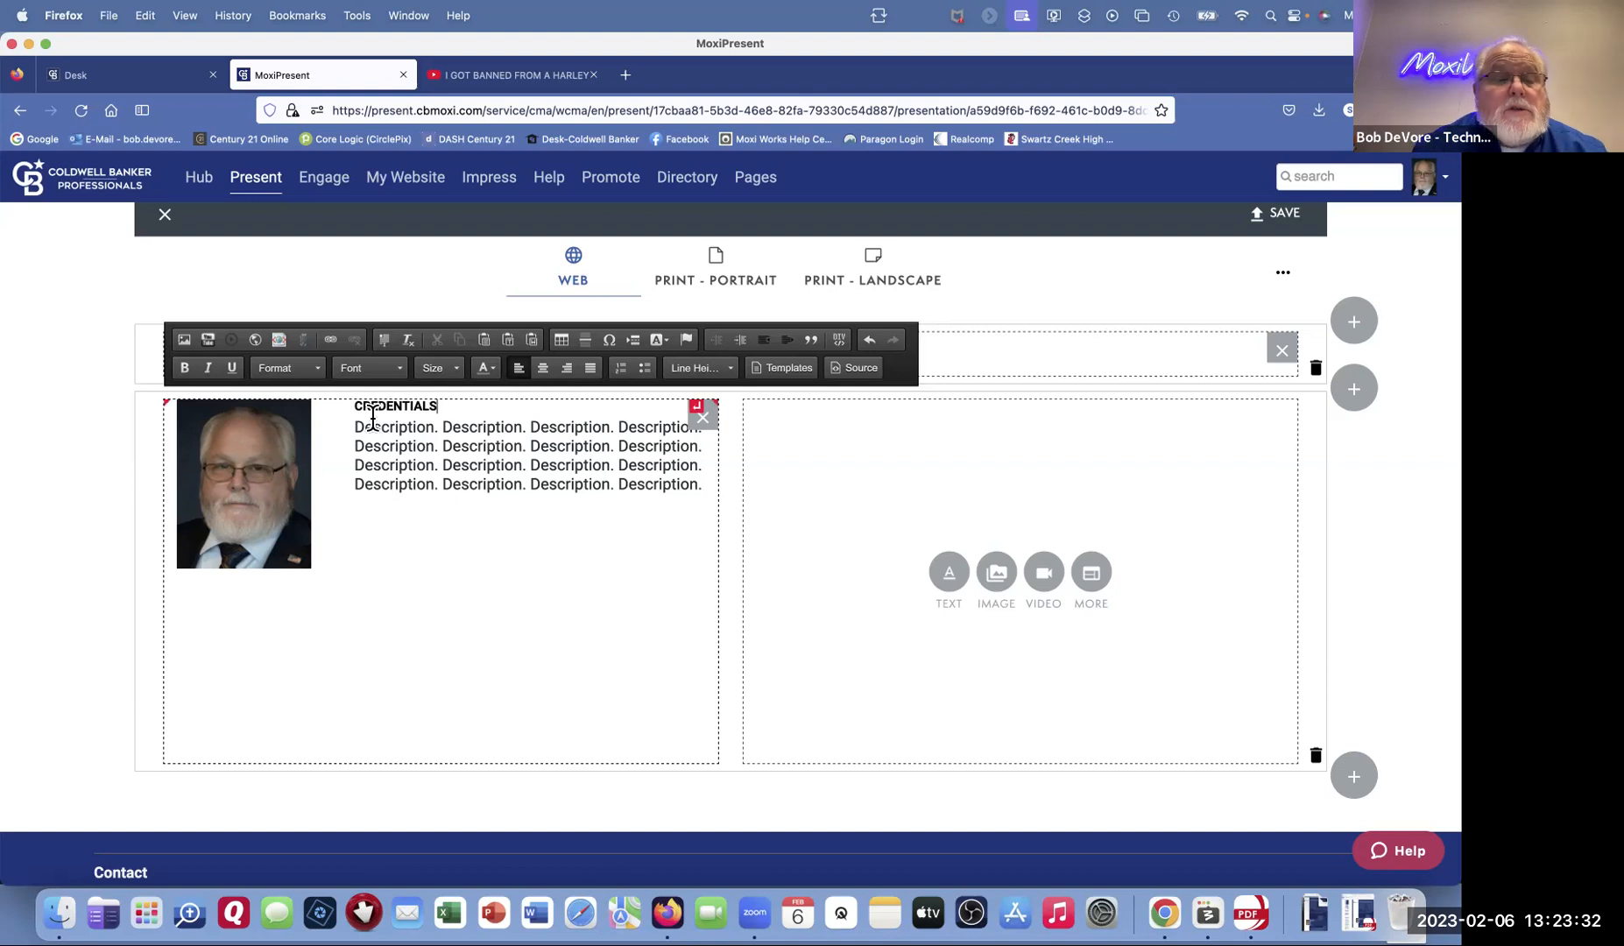
Step: Replace the description text with two separate lines reading "ABR- nnnnnnn" and "CPRES kkkkkkk"
{"action": "left_click_drag", "start_coordinate": [354, 426], "coordinate": [704, 485]}
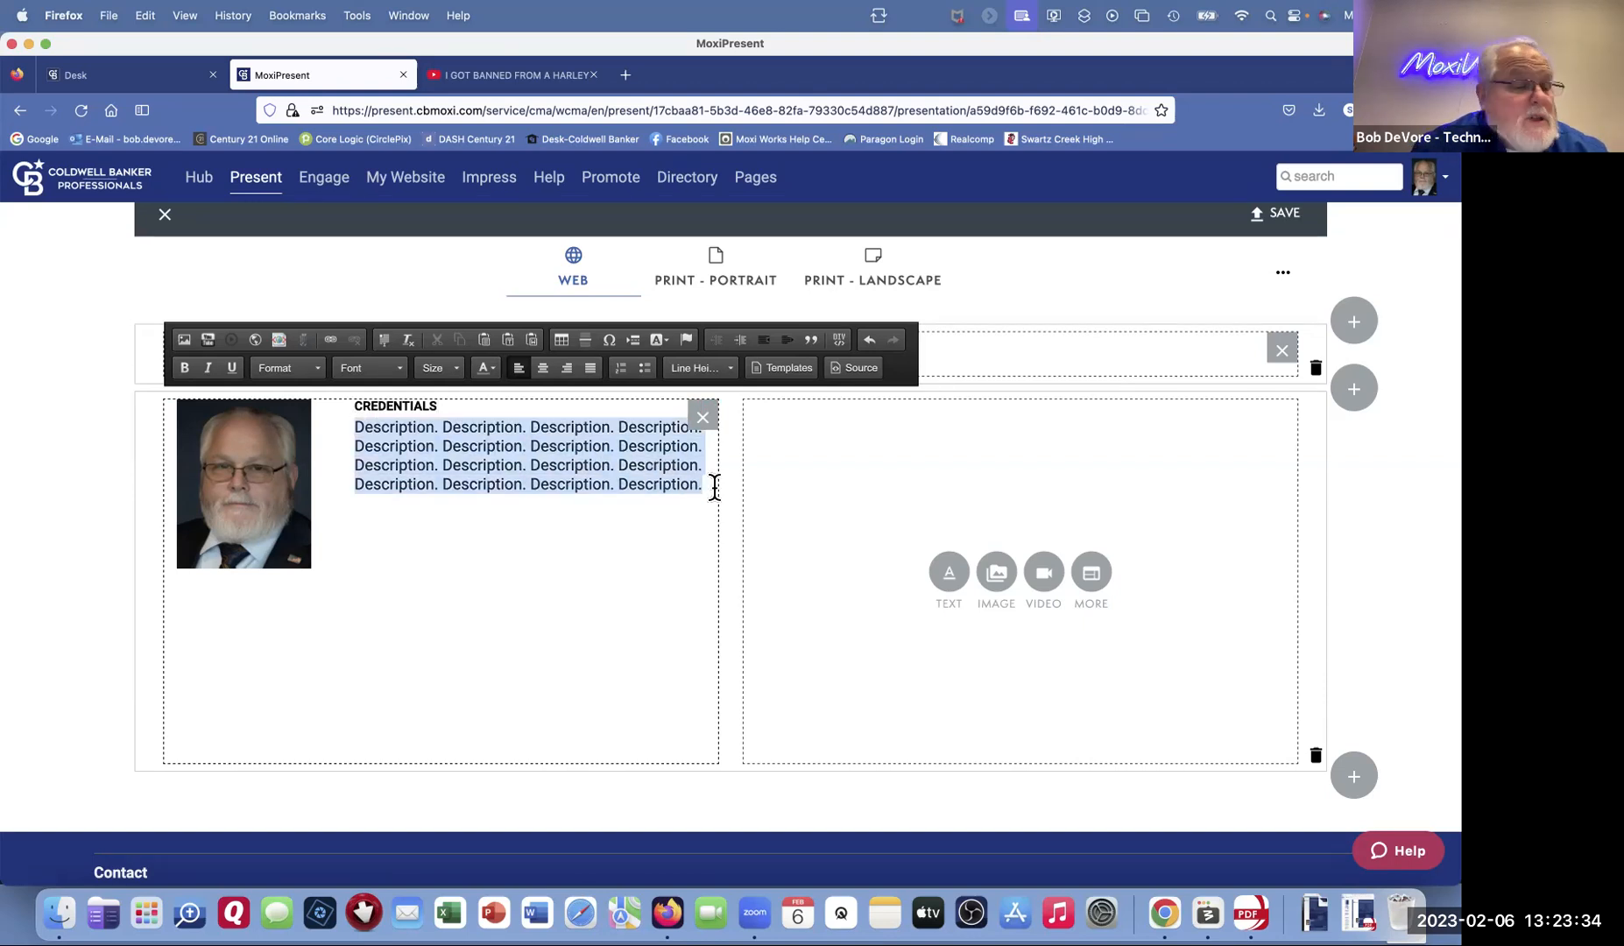
{"action": "type", "text": "A"}
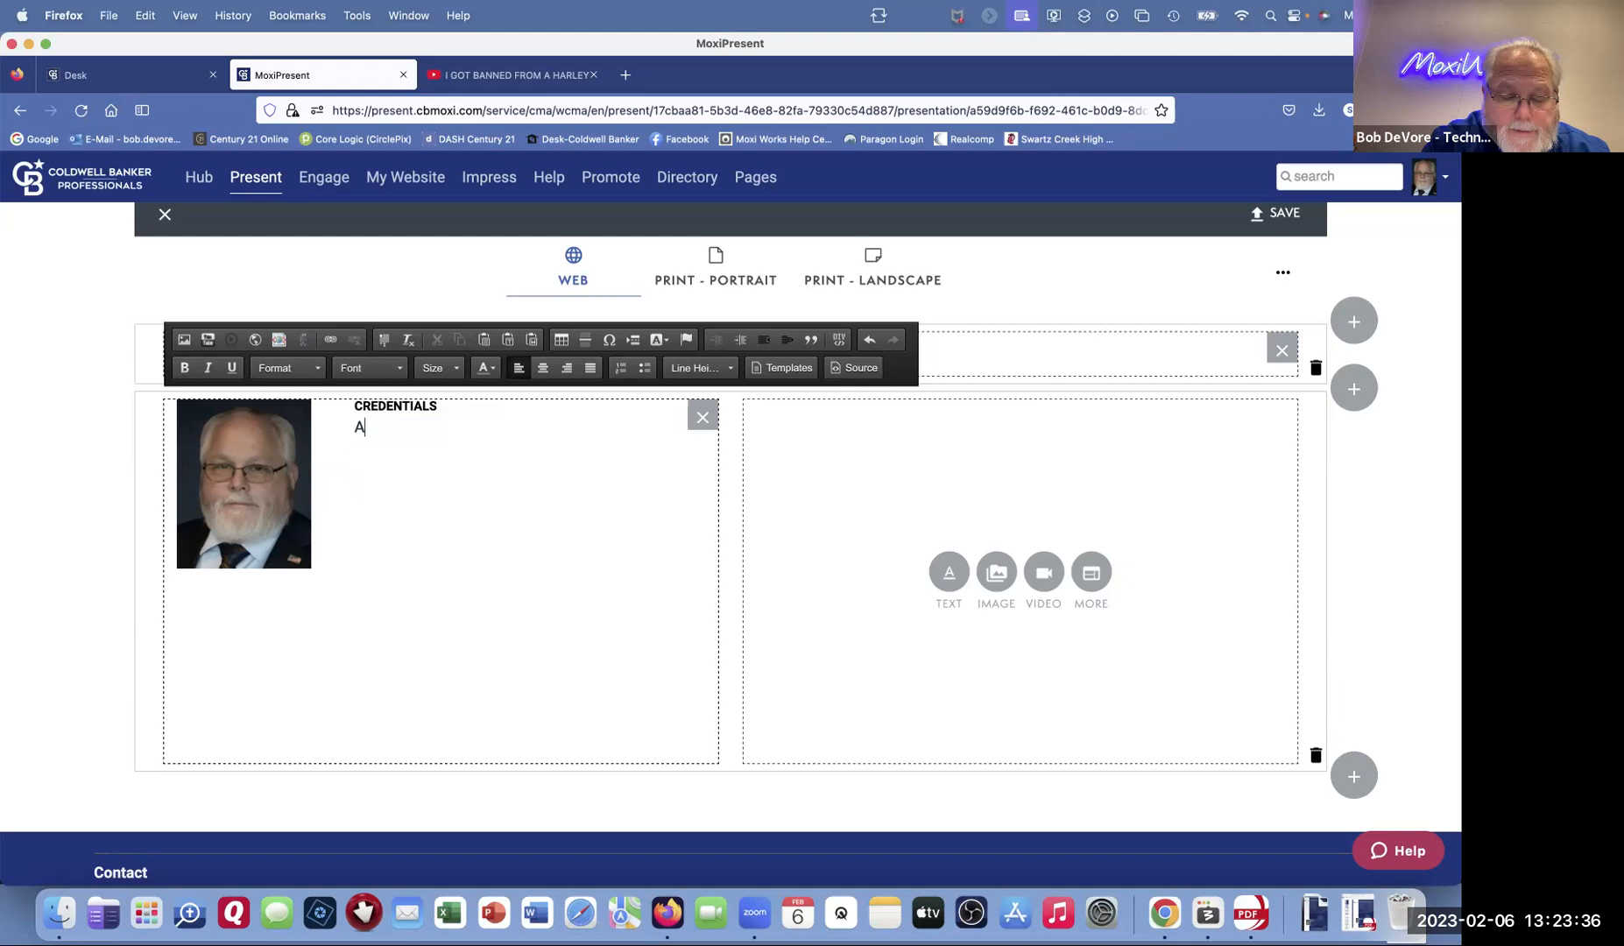
{"action": "type", "text": "BR"}
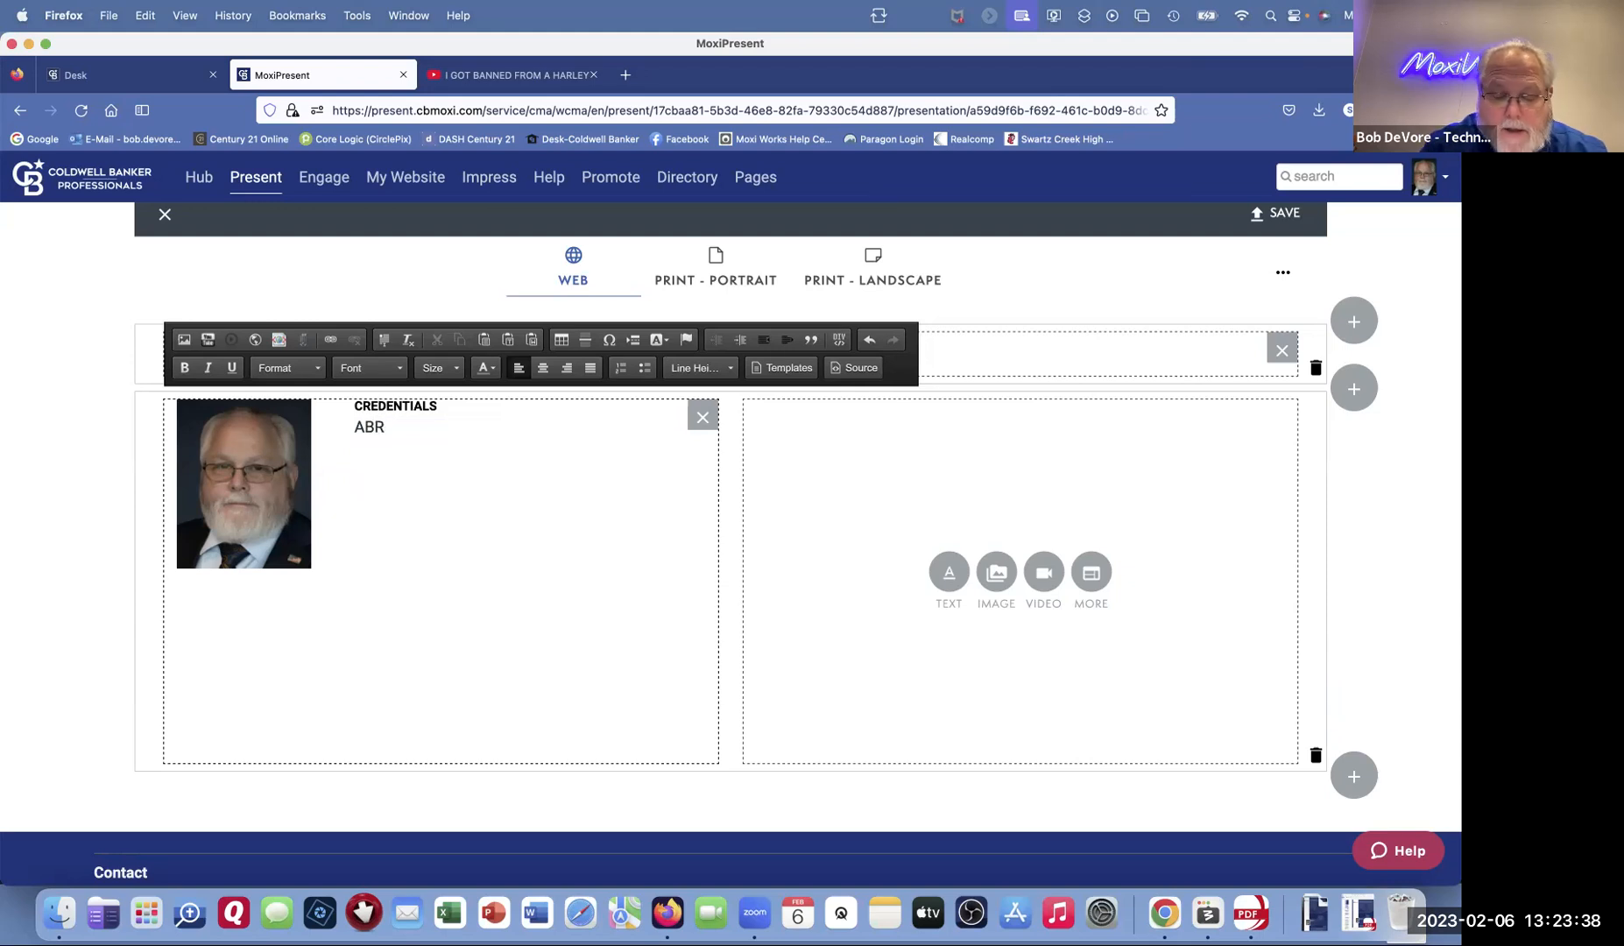
{"action": "type", "text": "- nnnnnnn"}
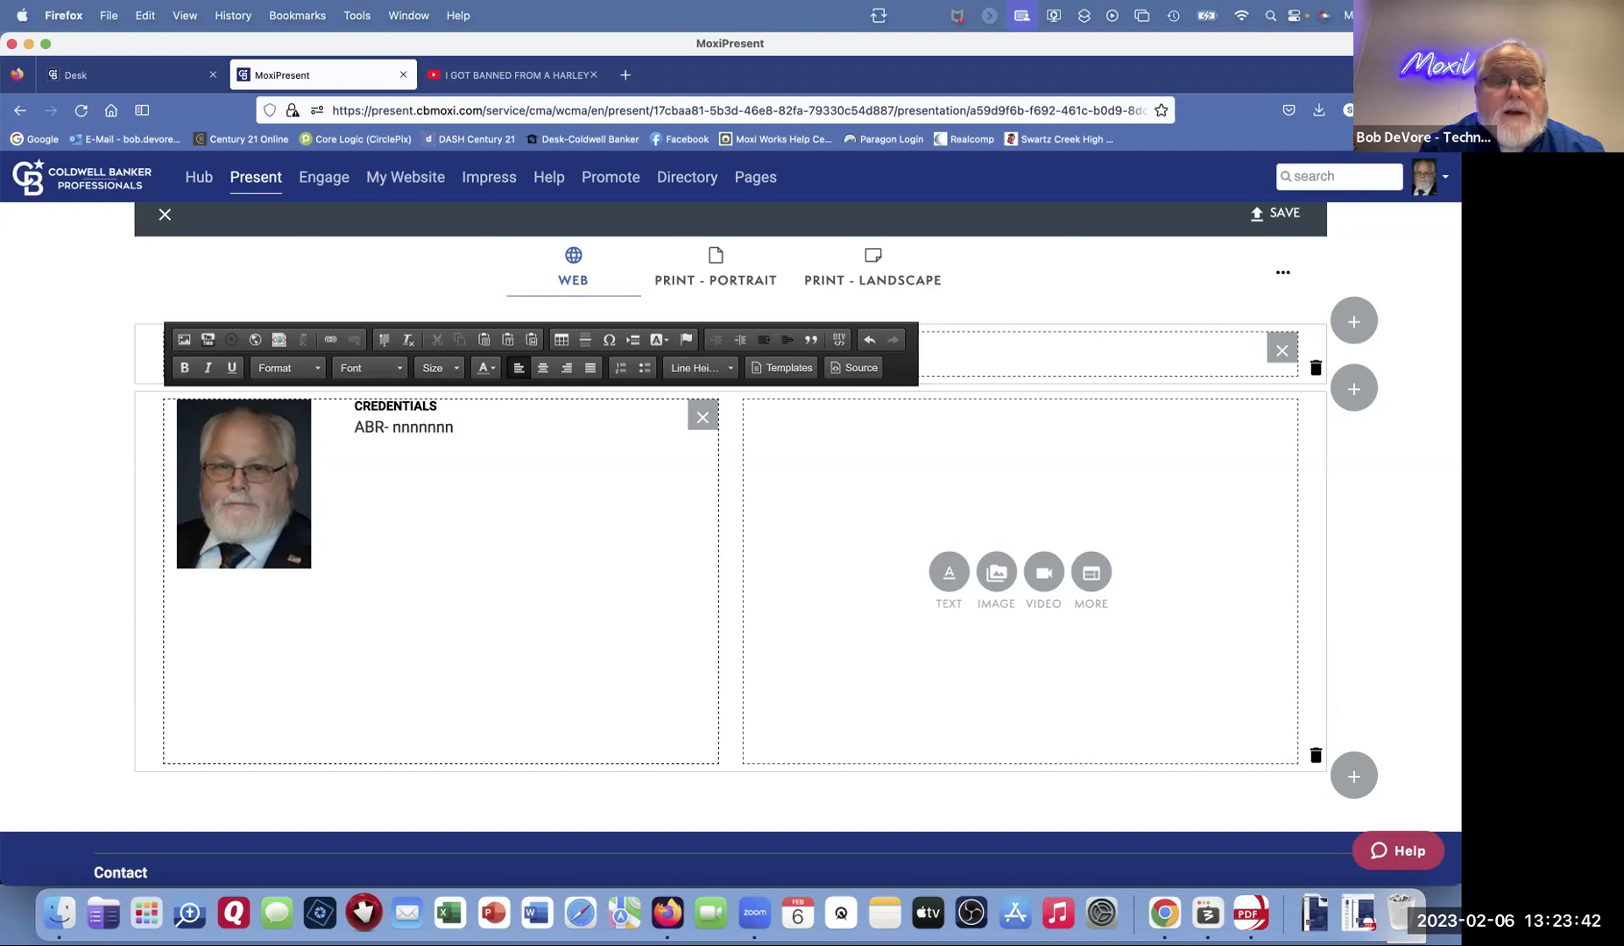
{"action": "key", "text": "Return"}
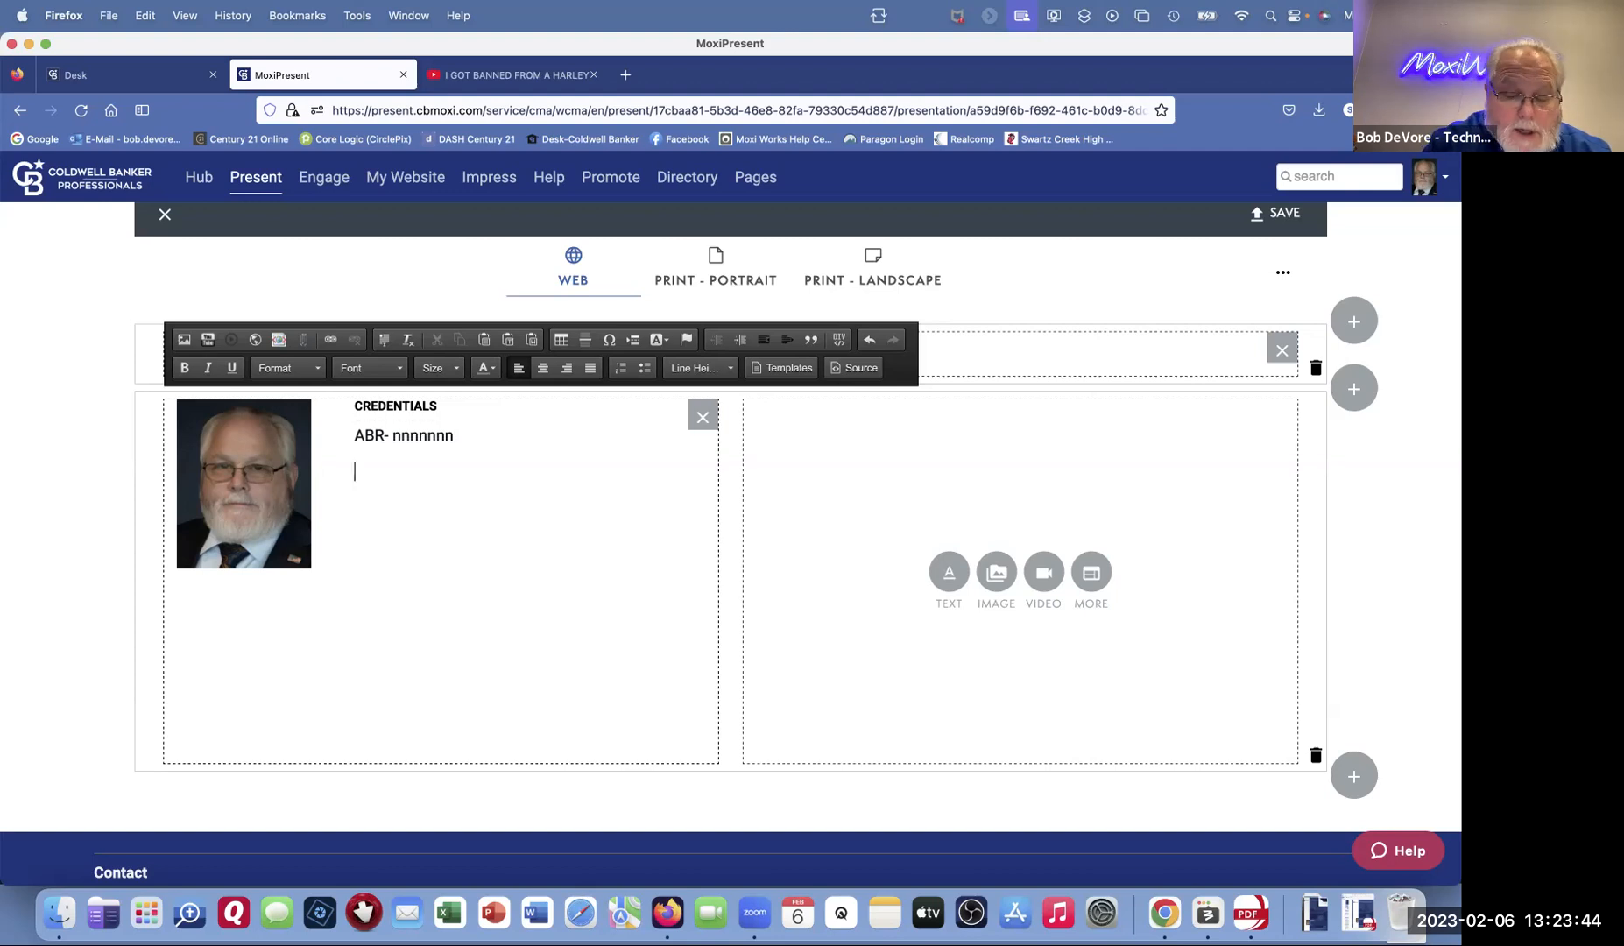
{"action": "type", "text": "C"}
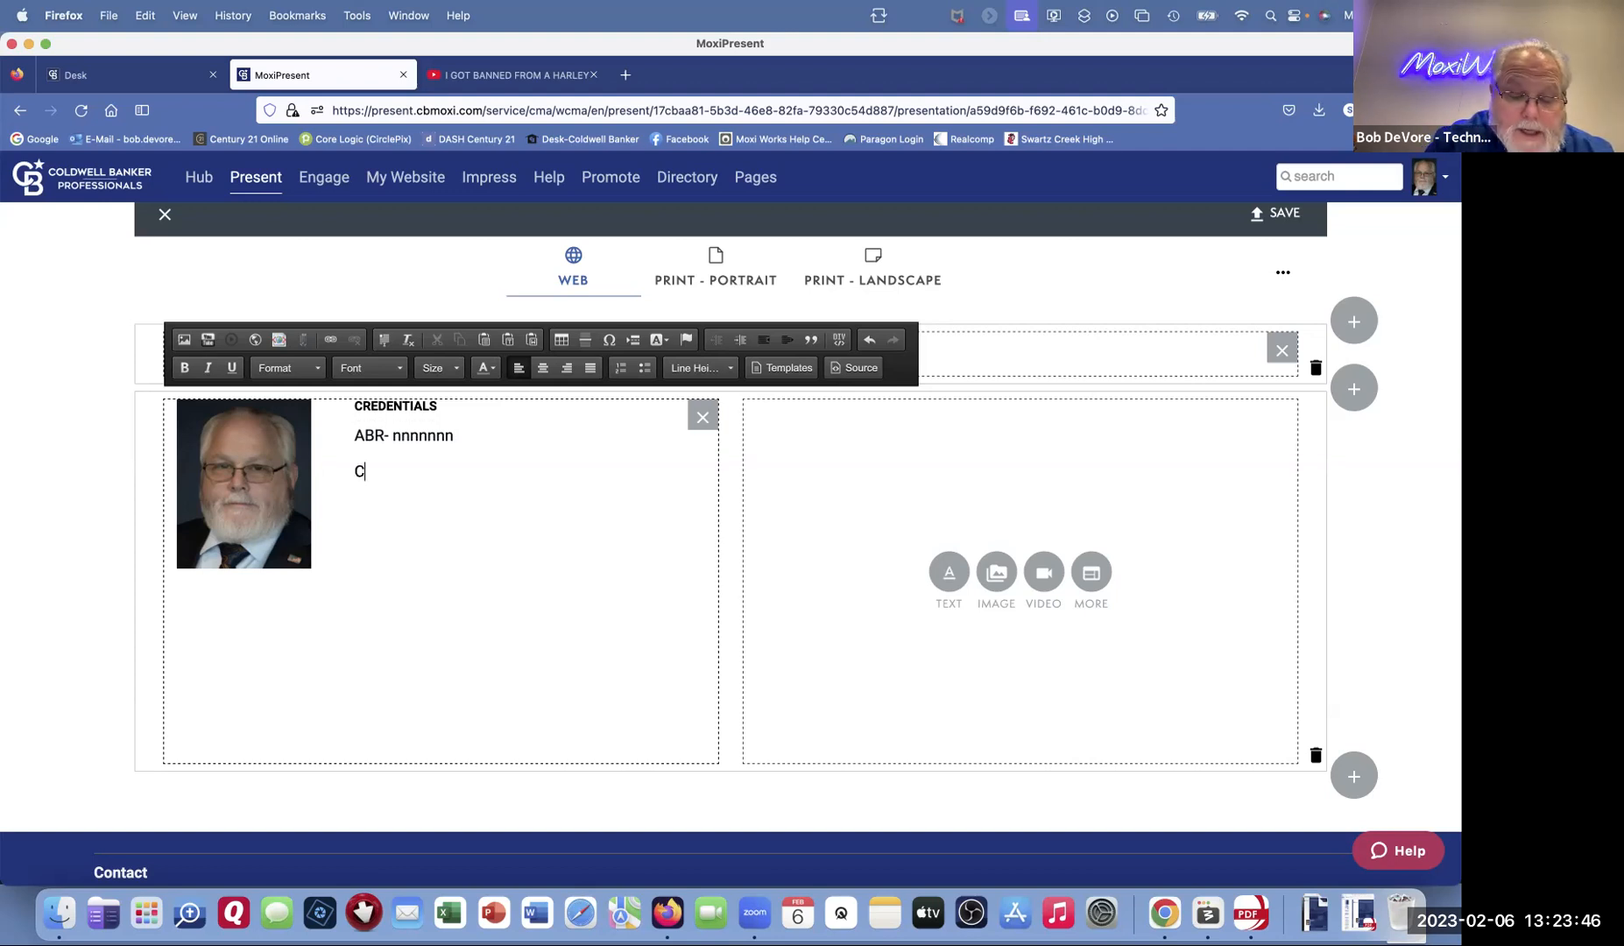
{"action": "type", "text": "PRES"}
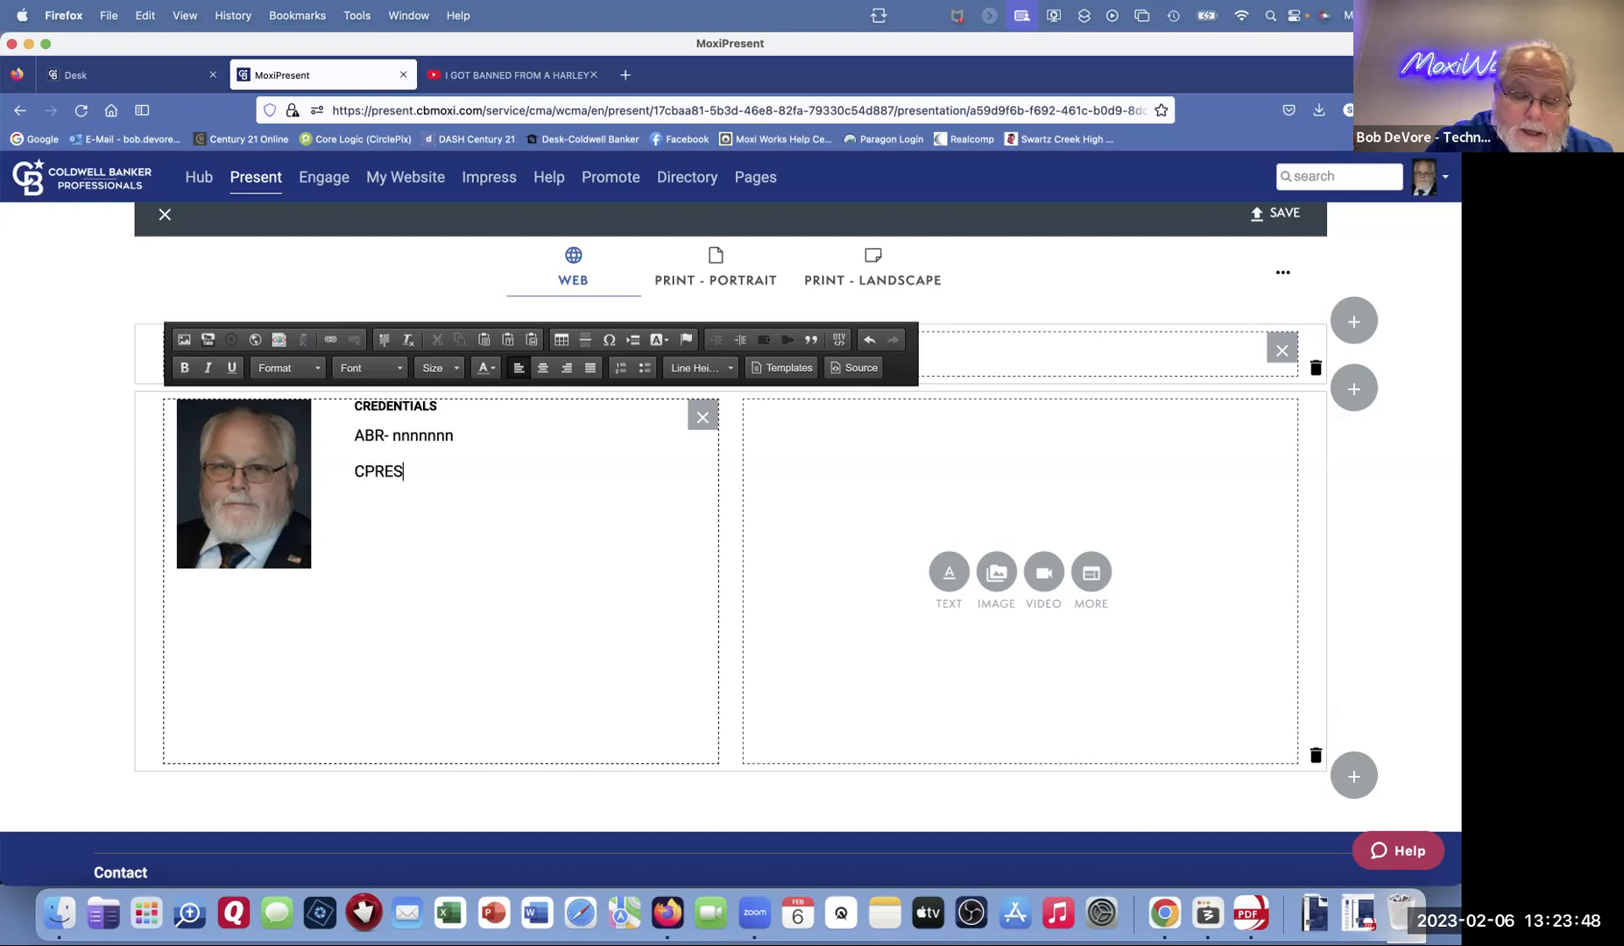
{"action": "type", "text": " kkkkkkk"}
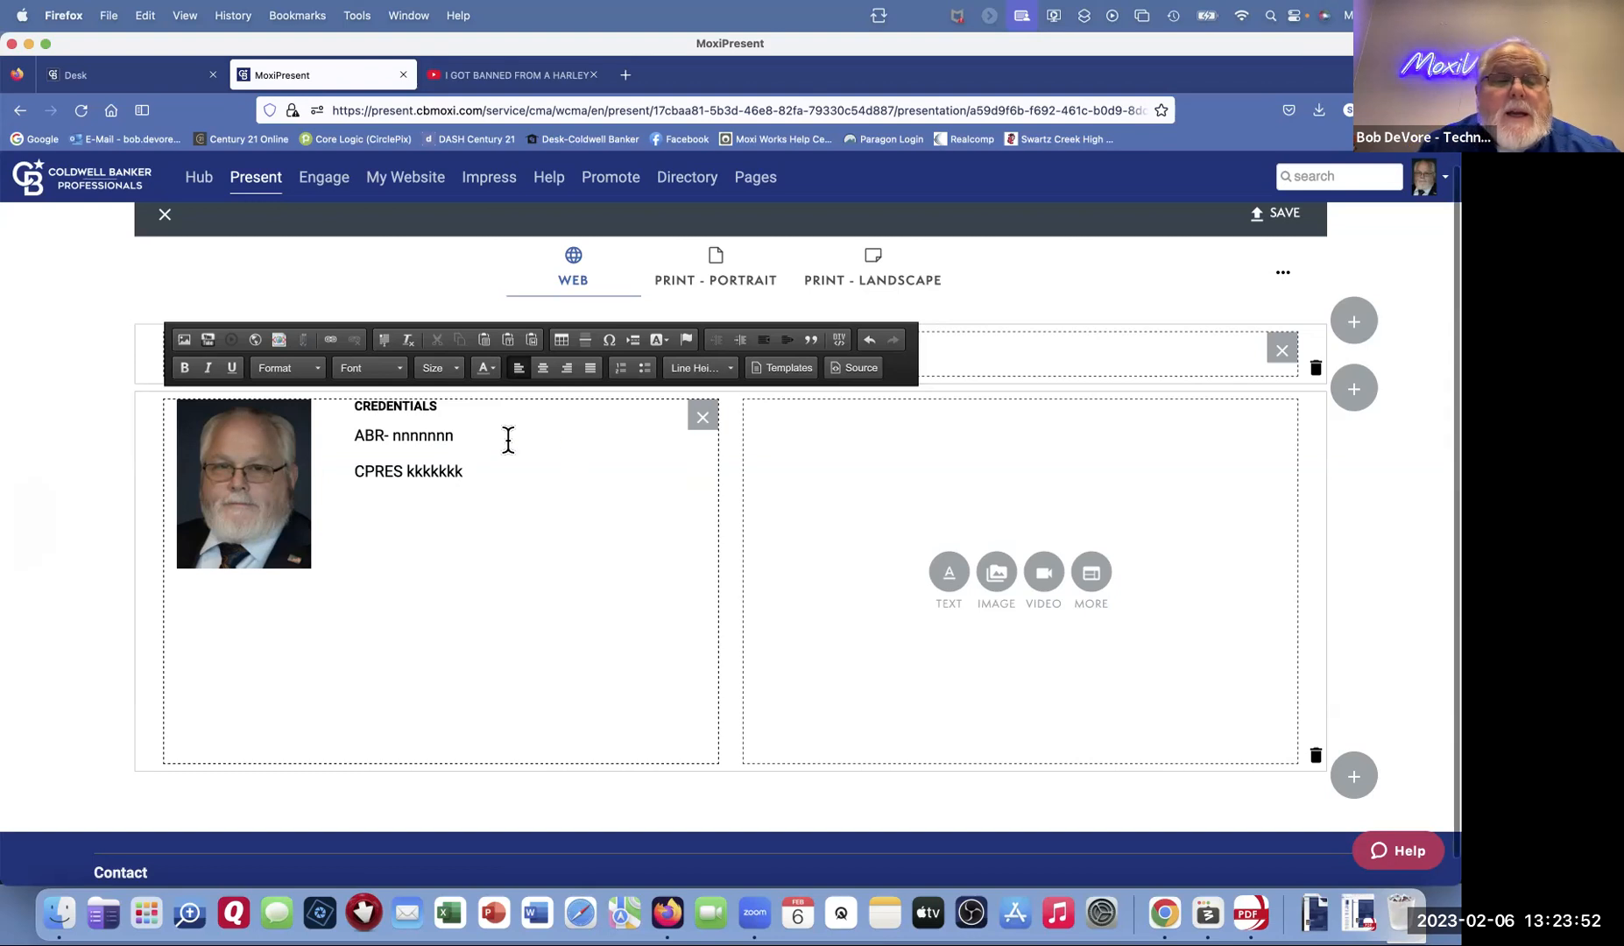
Step: Set the CREDENTIALS heading and the two lines below it to size 18 in Comic Sans MS
{"action": "left_click_drag", "start_coordinate": [511, 467], "coordinate": [324, 404]}
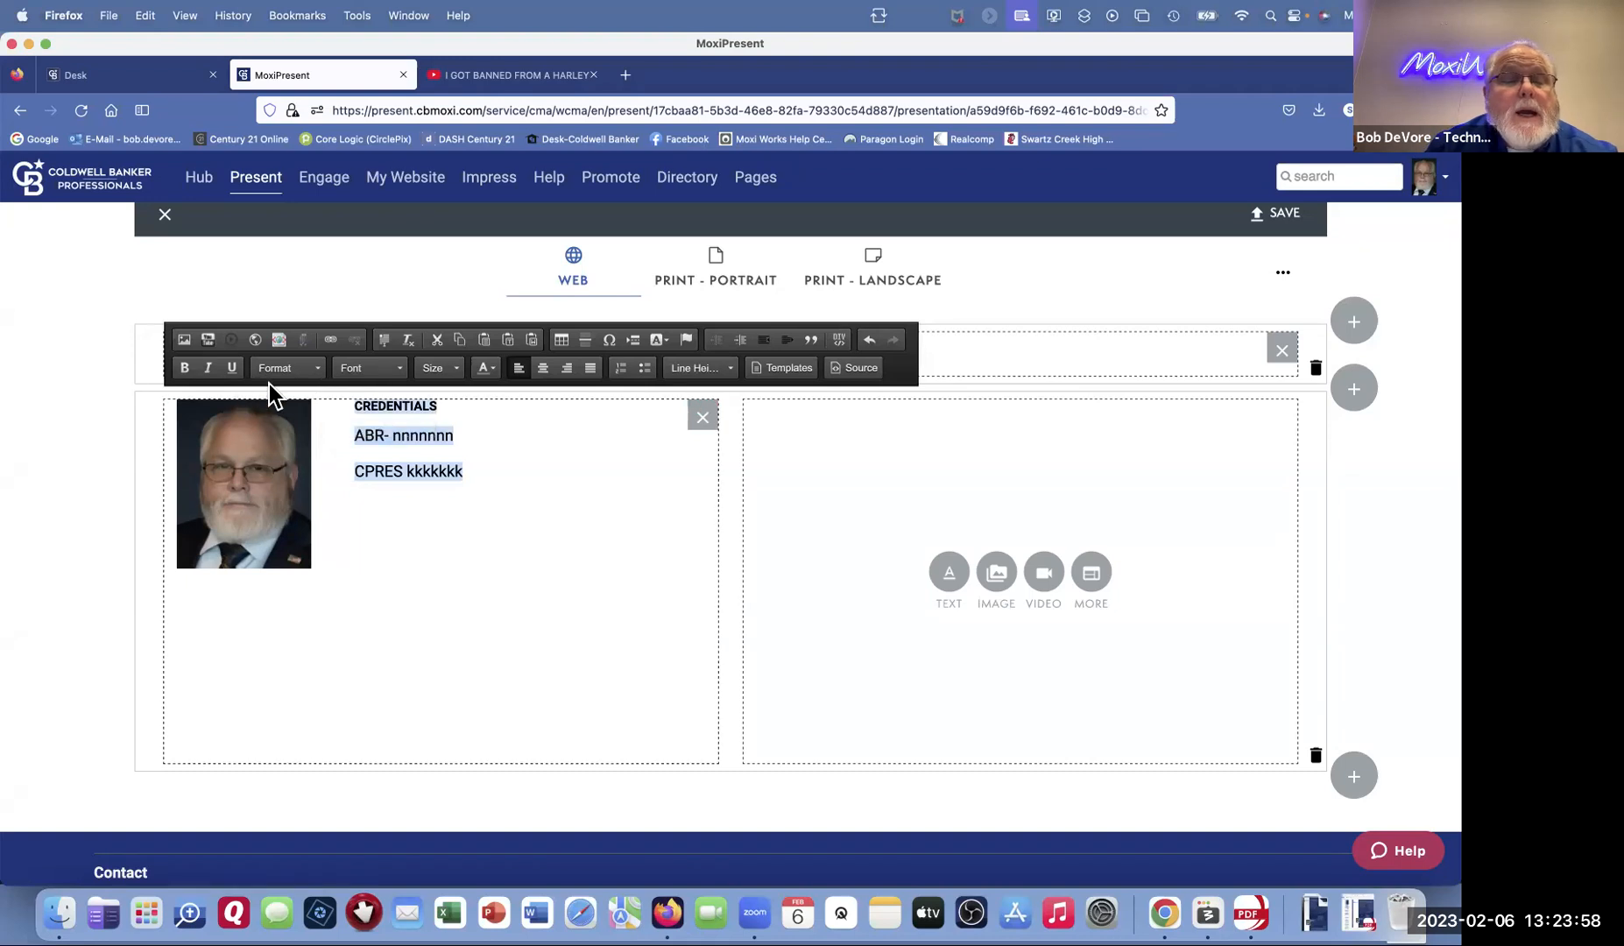
{"action": "left_click", "coordinate": [455, 369]}
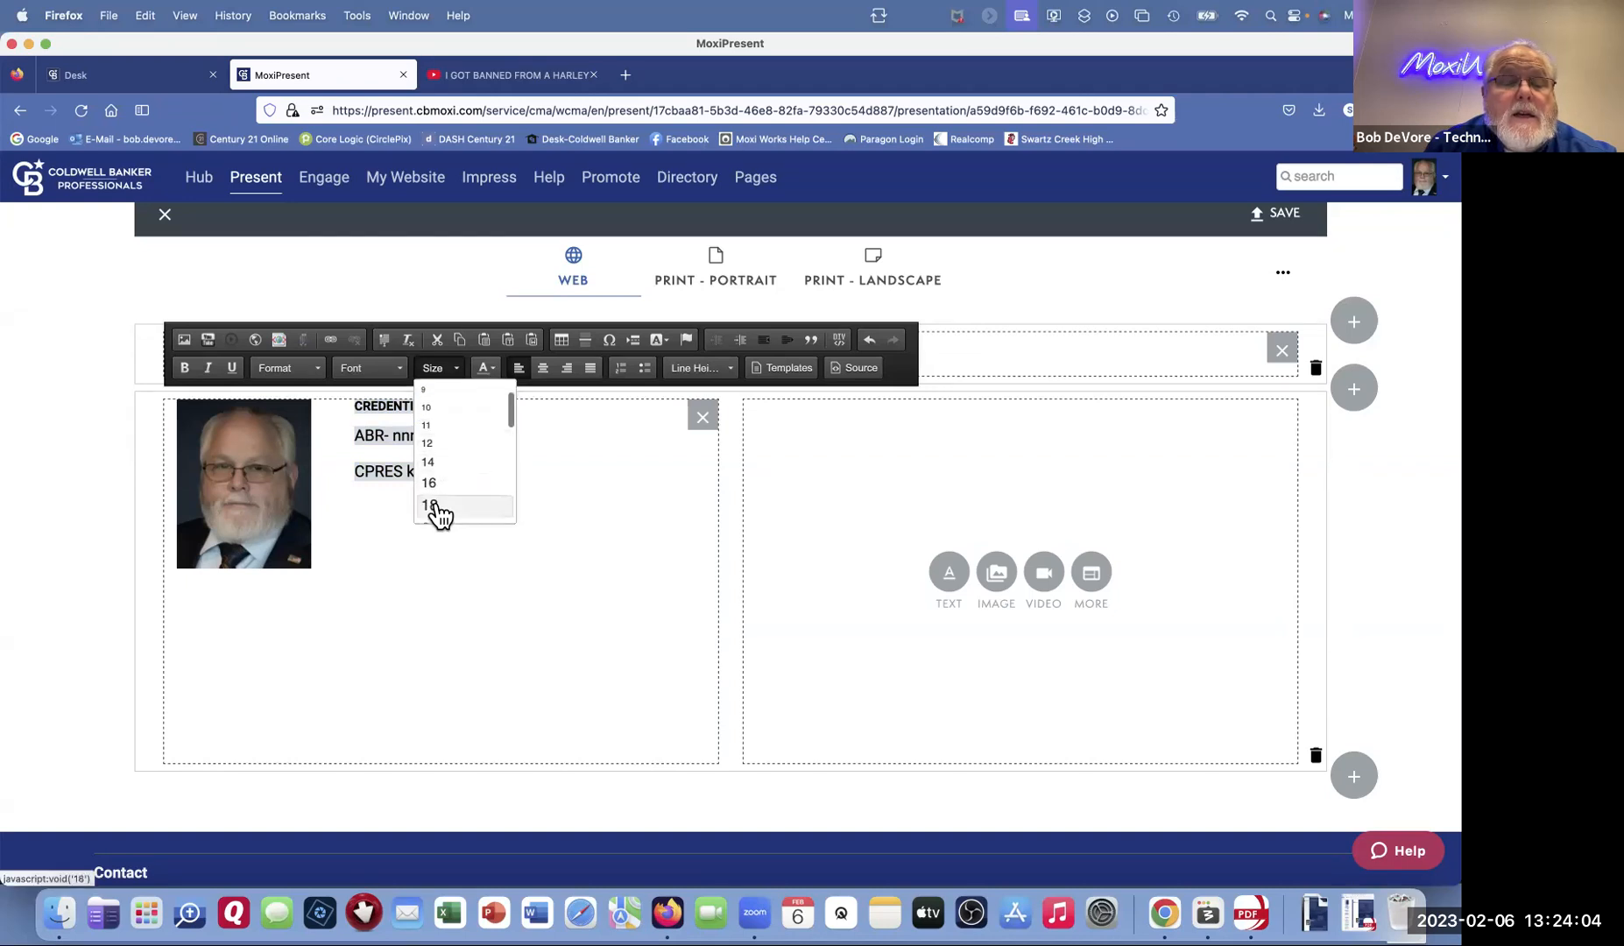
{"action": "left_click", "coordinate": [438, 511]}
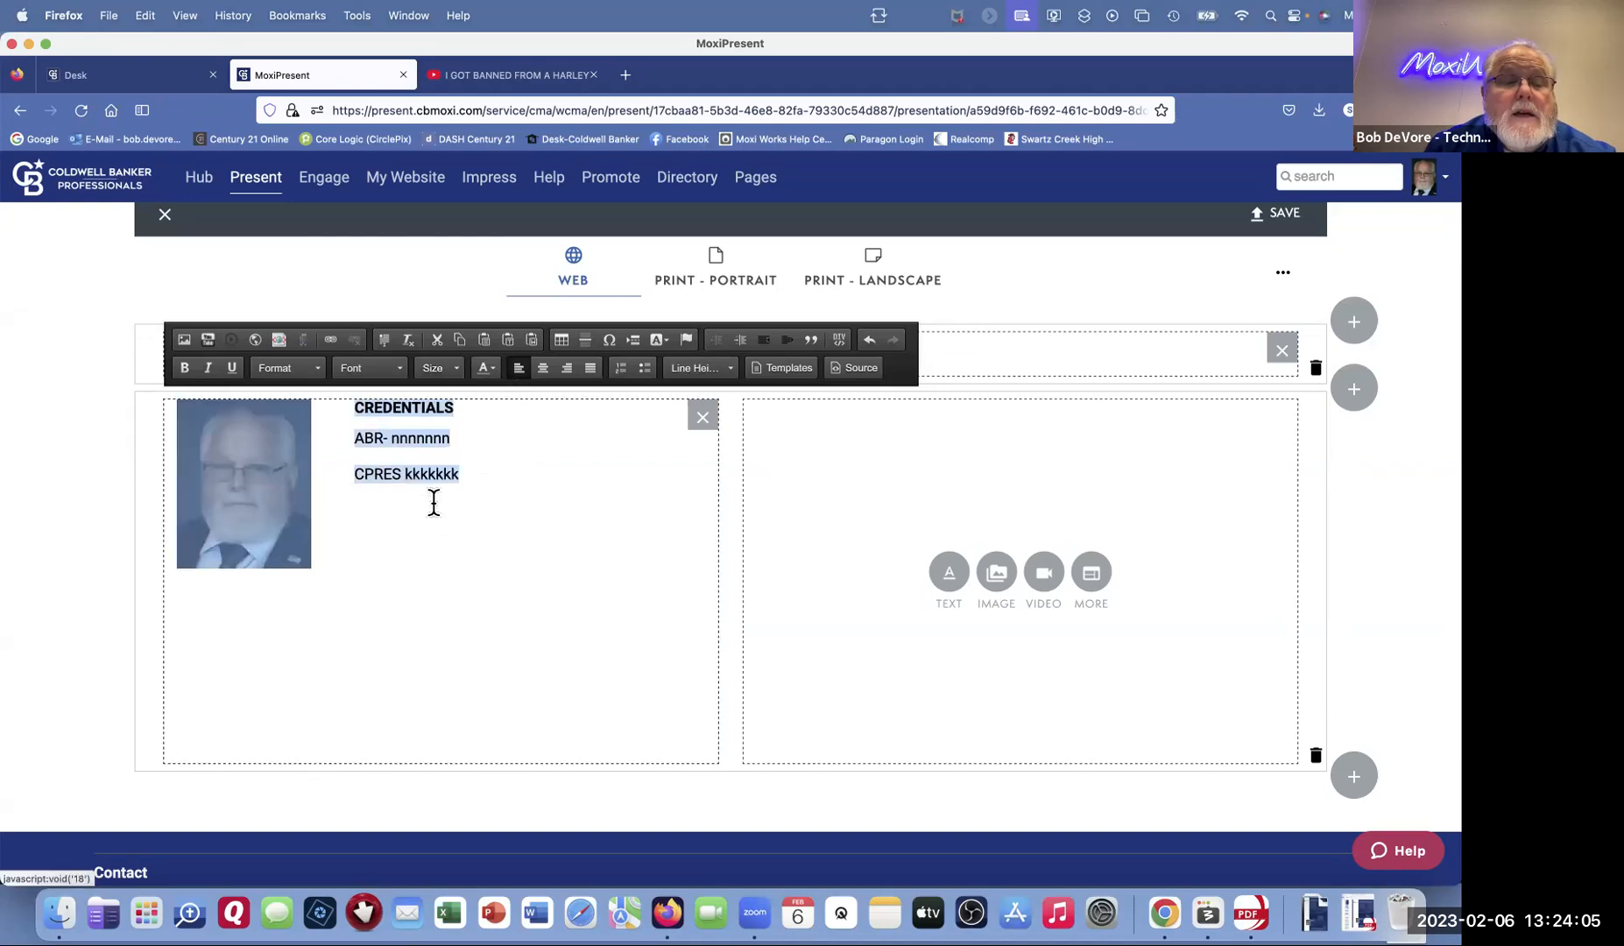
{"action": "left_click", "coordinate": [396, 369]}
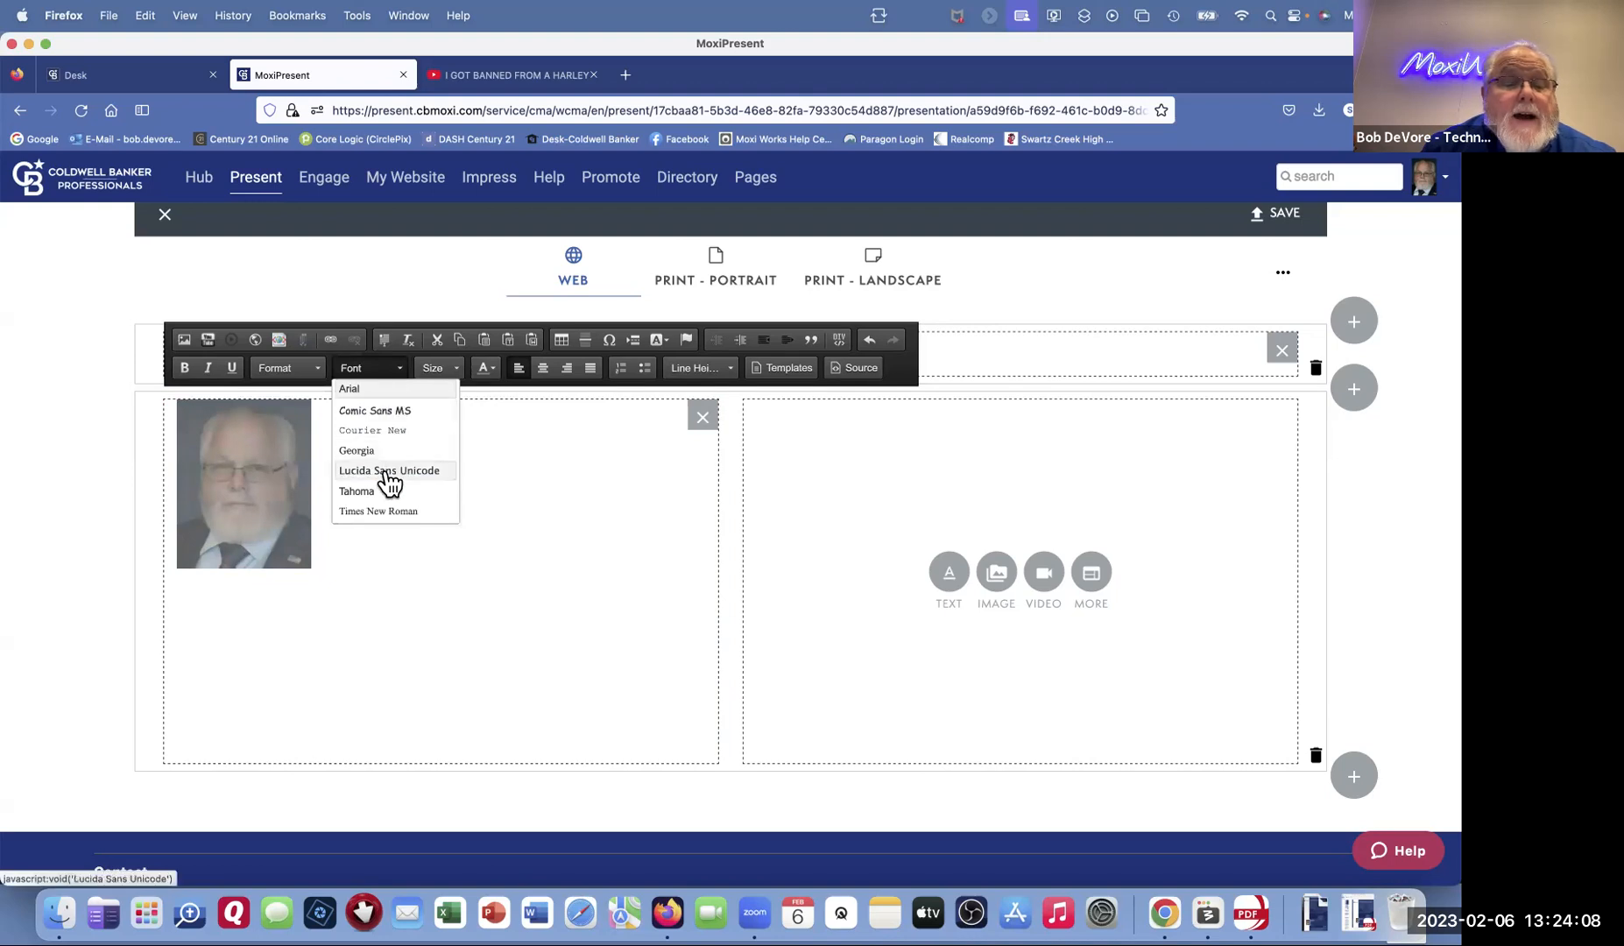
{"action": "left_click", "coordinate": [372, 411]}
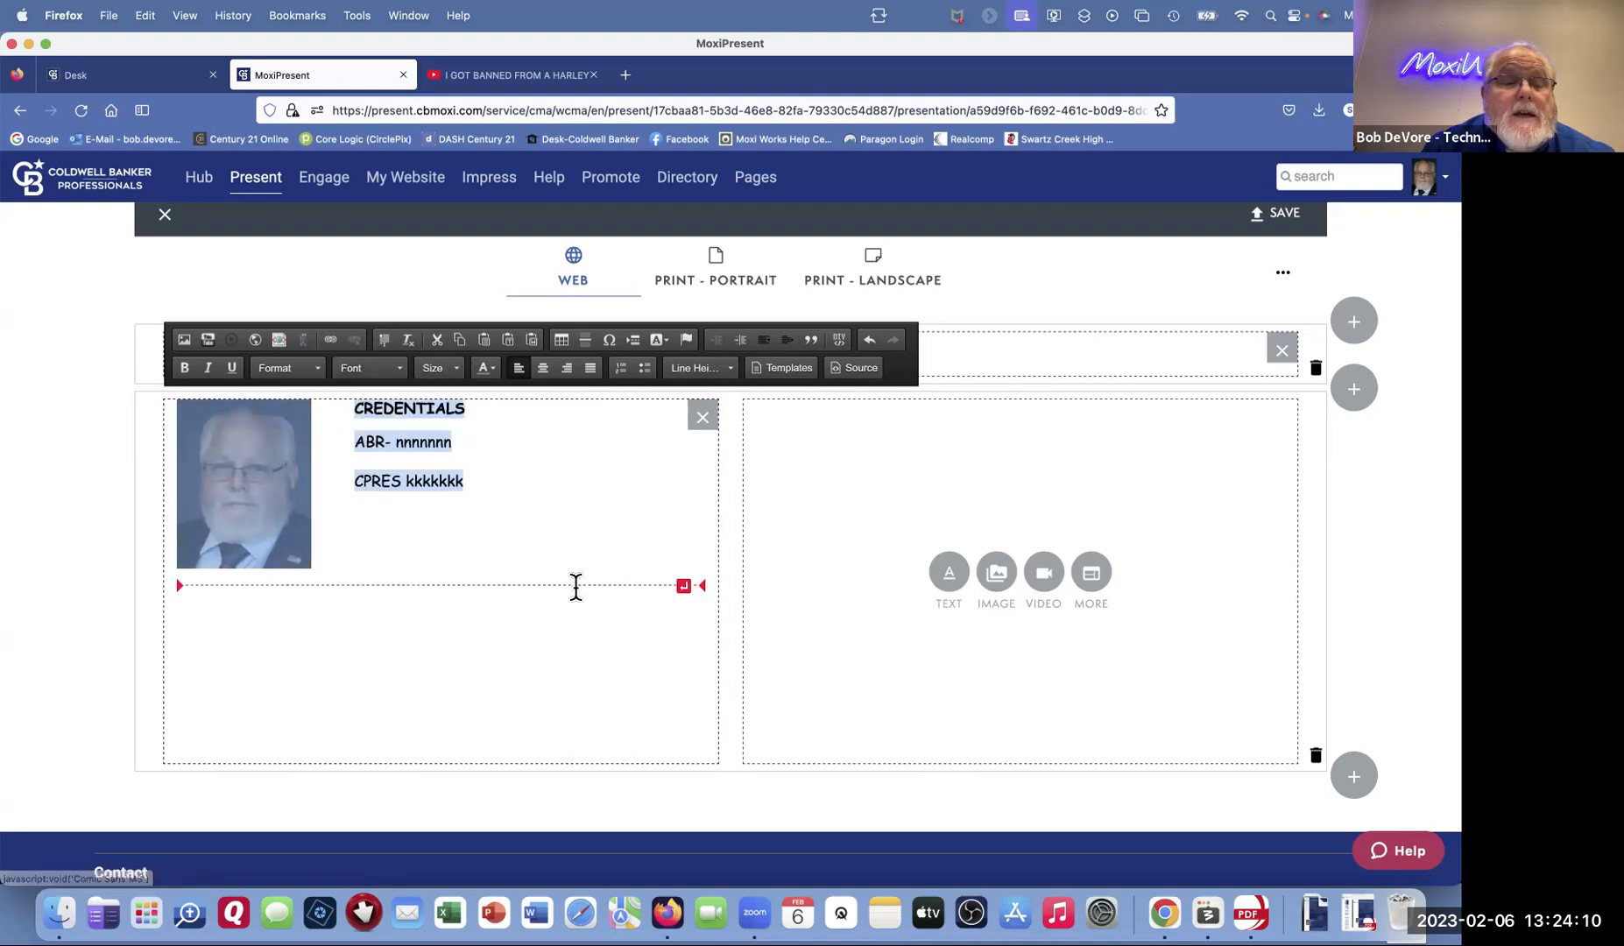
Step: Try the XXL Text format on the selected credentials text, and undo it
{"action": "left_click", "coordinate": [317, 368]}
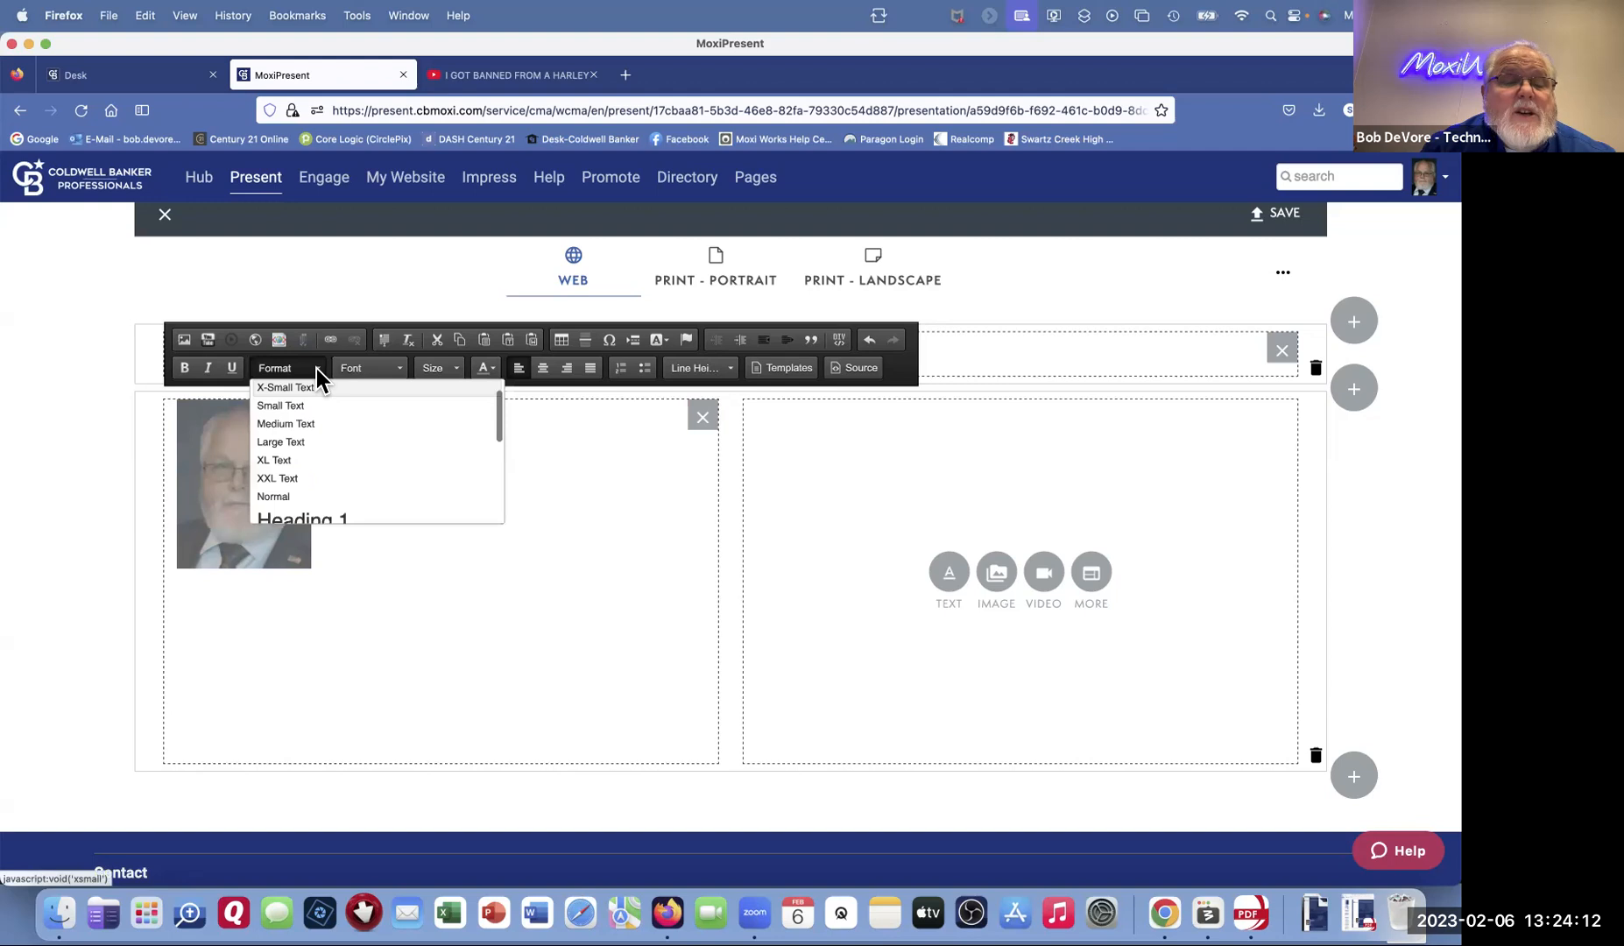
{"action": "left_click", "coordinate": [282, 479]}
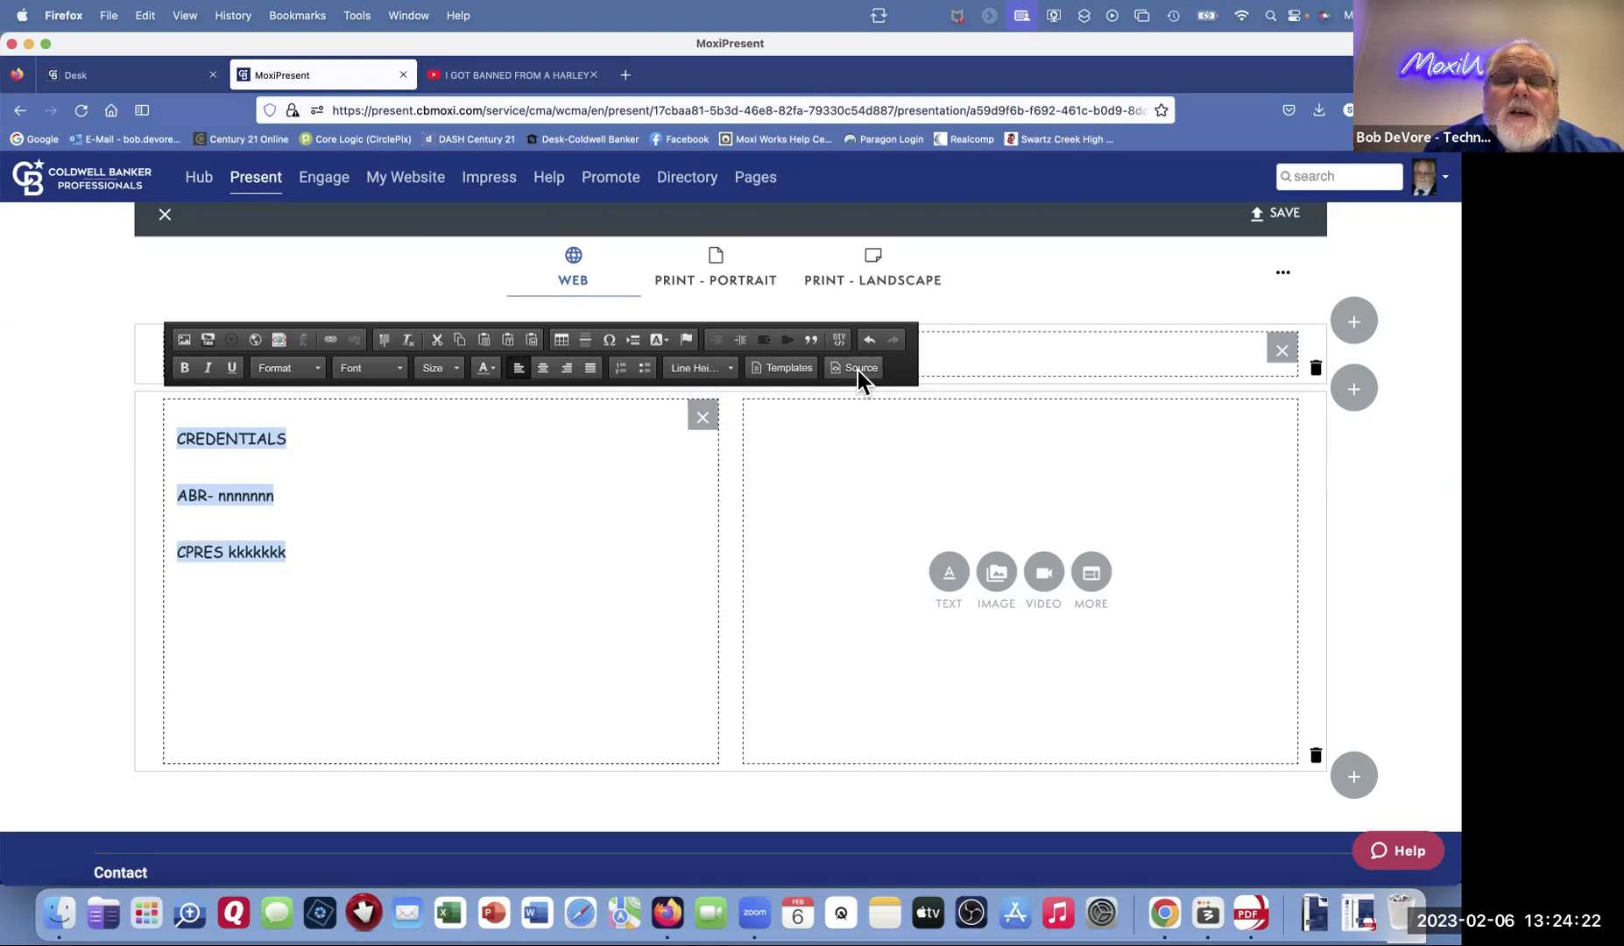
{"action": "left_click", "coordinate": [868, 340]}
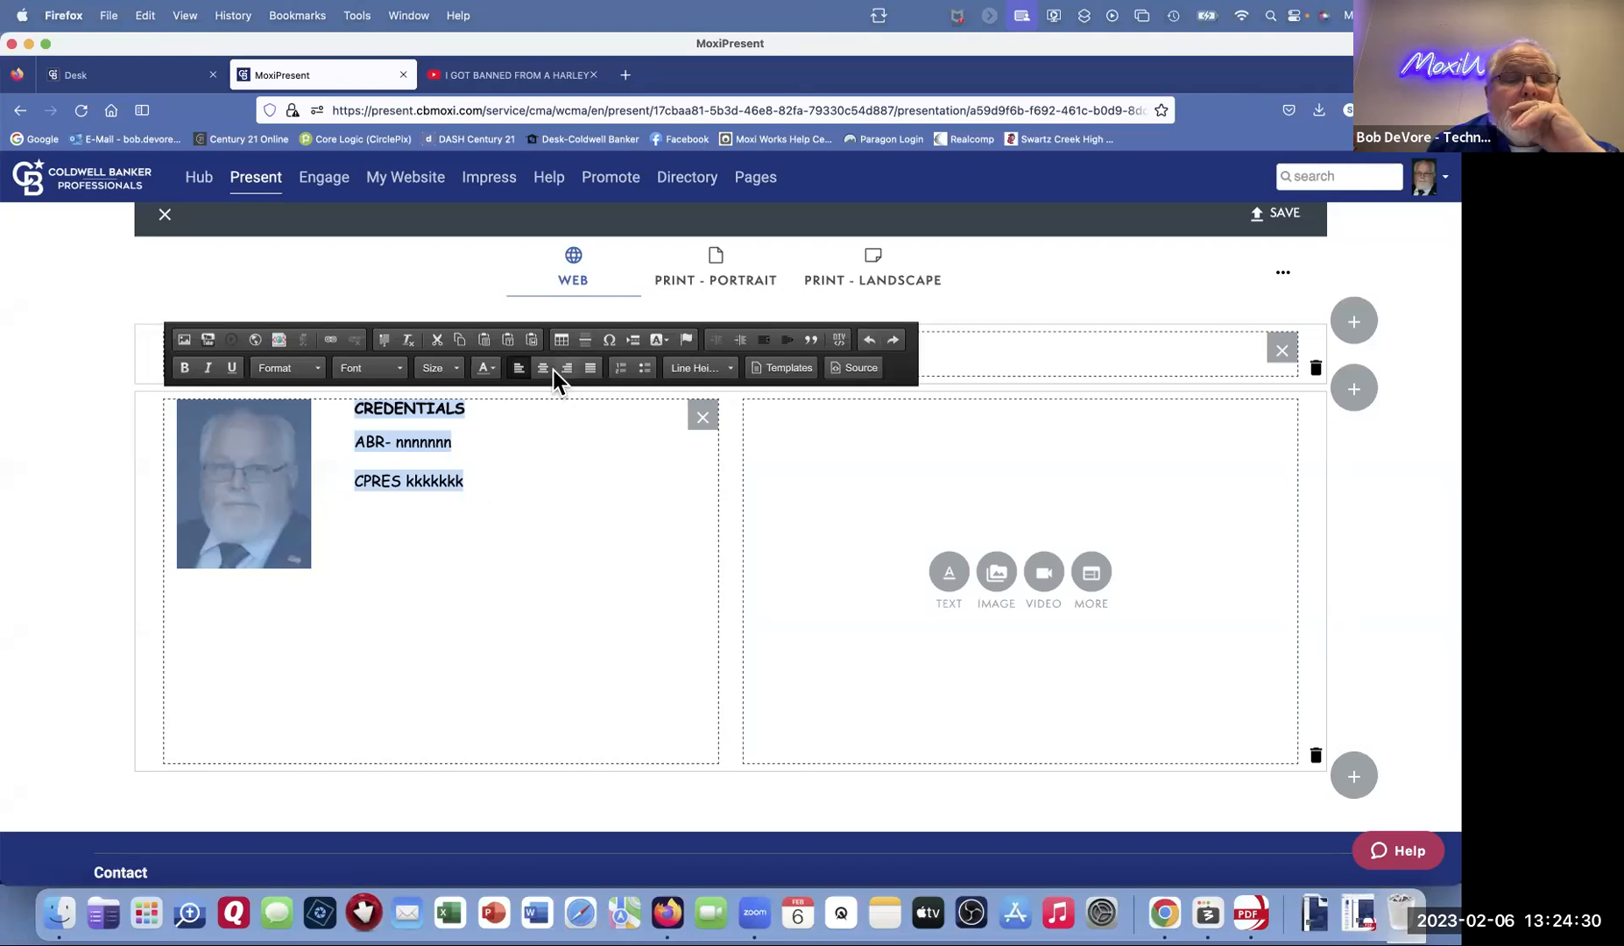
Step: Open the text color choices for the selected credentials text
{"action": "left_click", "coordinate": [492, 369]}
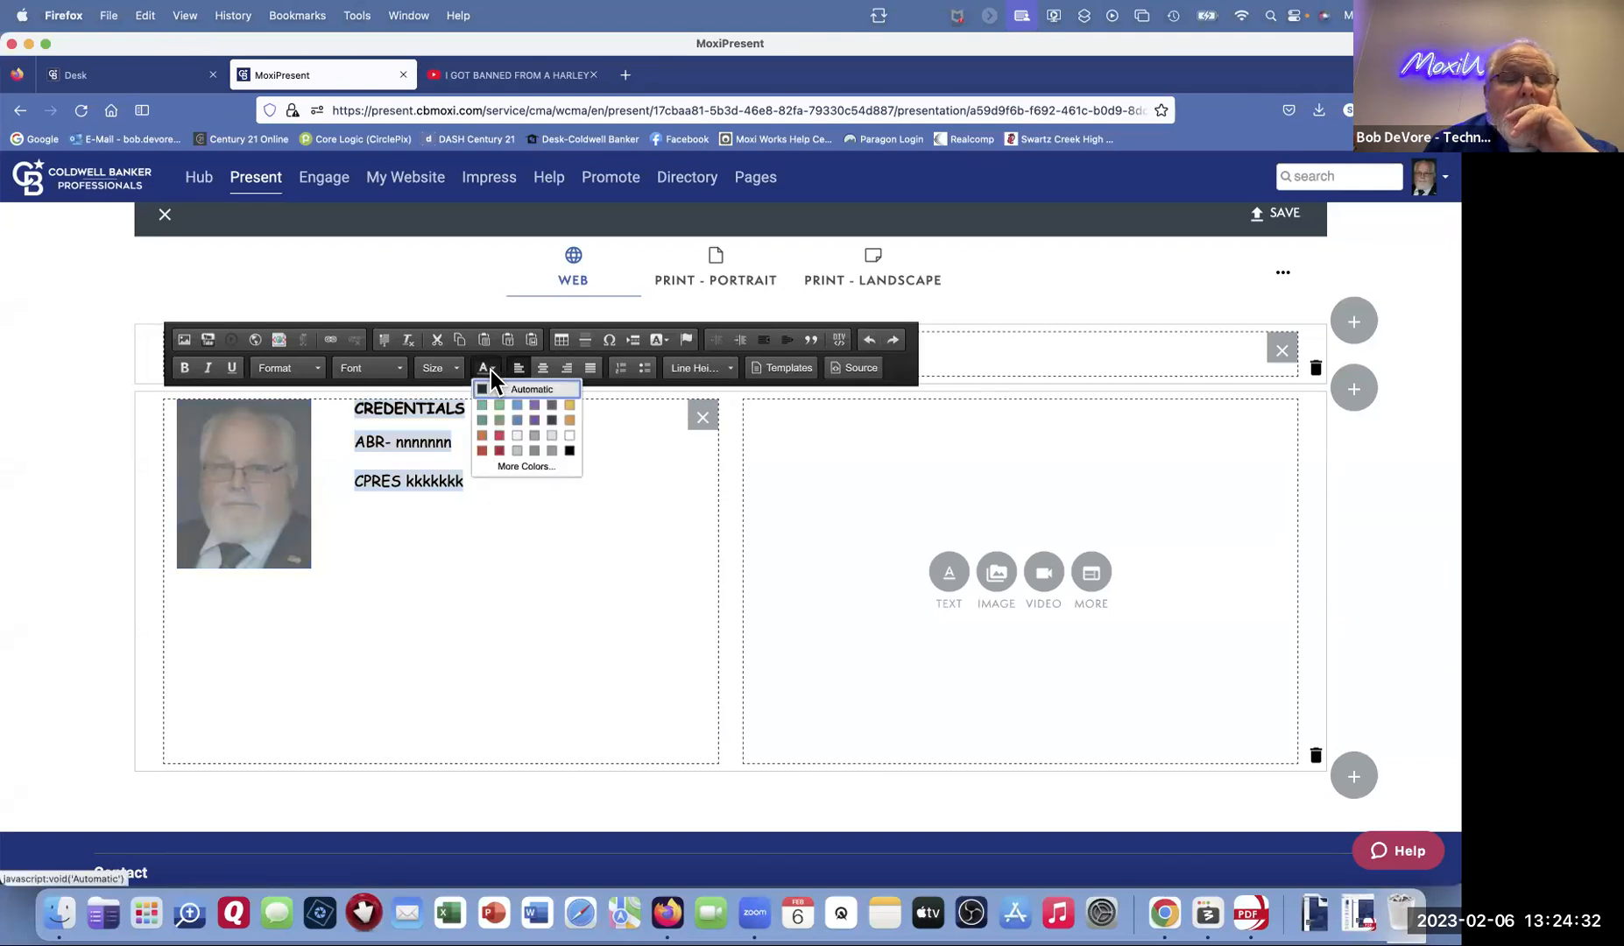
Step: Set the colour of the selected credentials text to the custom hex value #beb087
{"action": "left_click", "coordinate": [528, 466]}
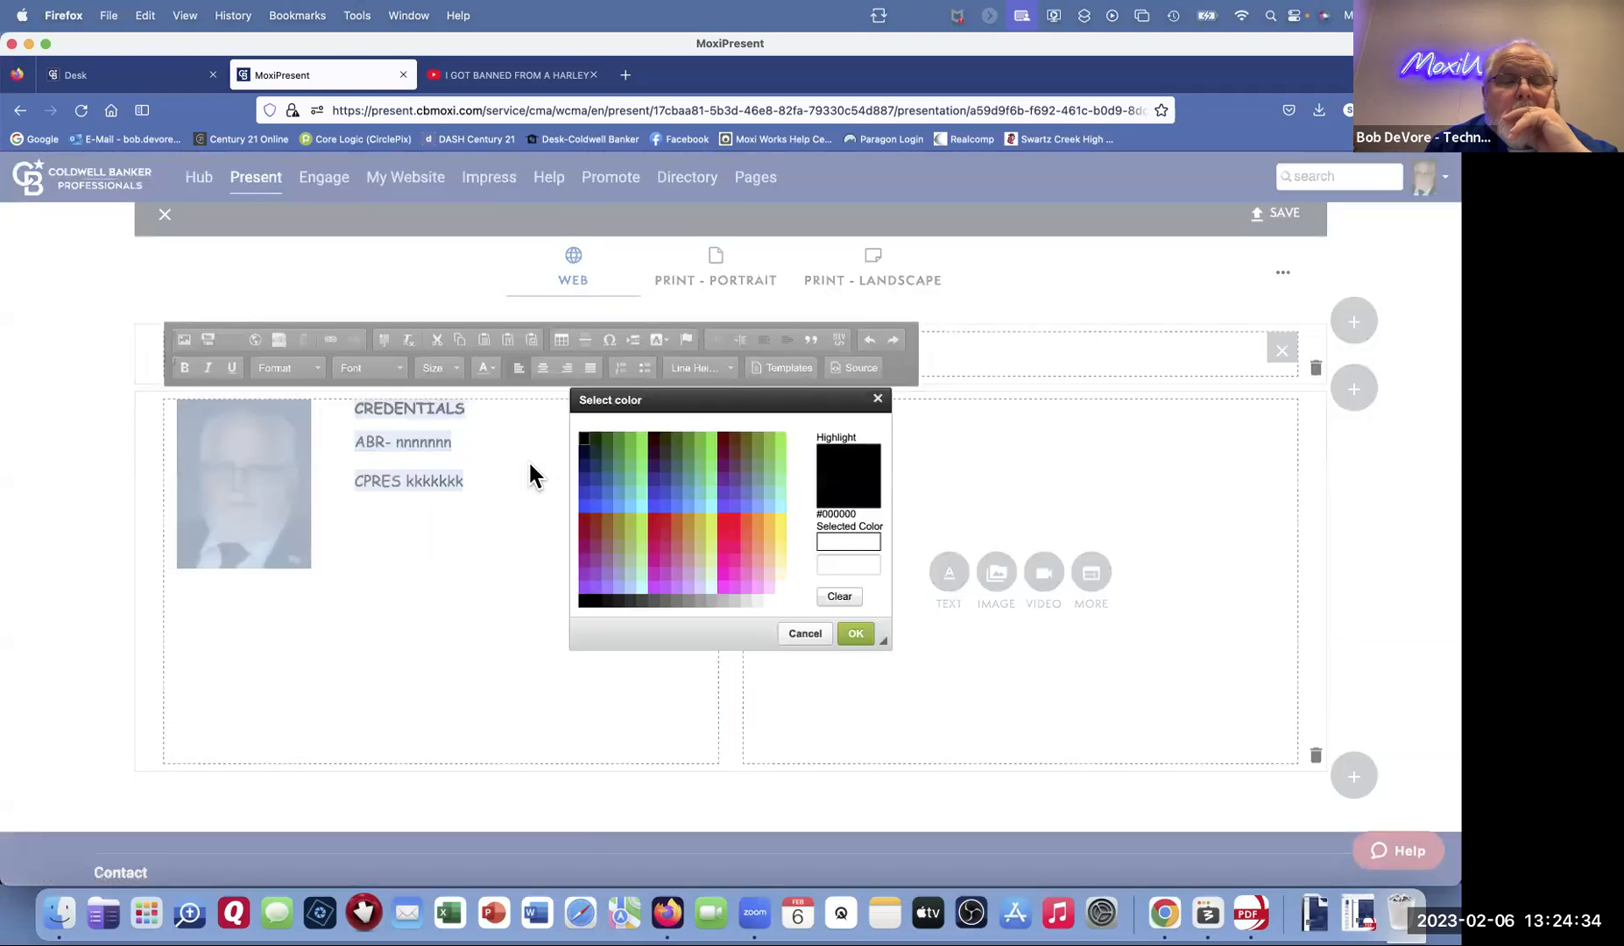
{"action": "left_click", "coordinate": [862, 563]}
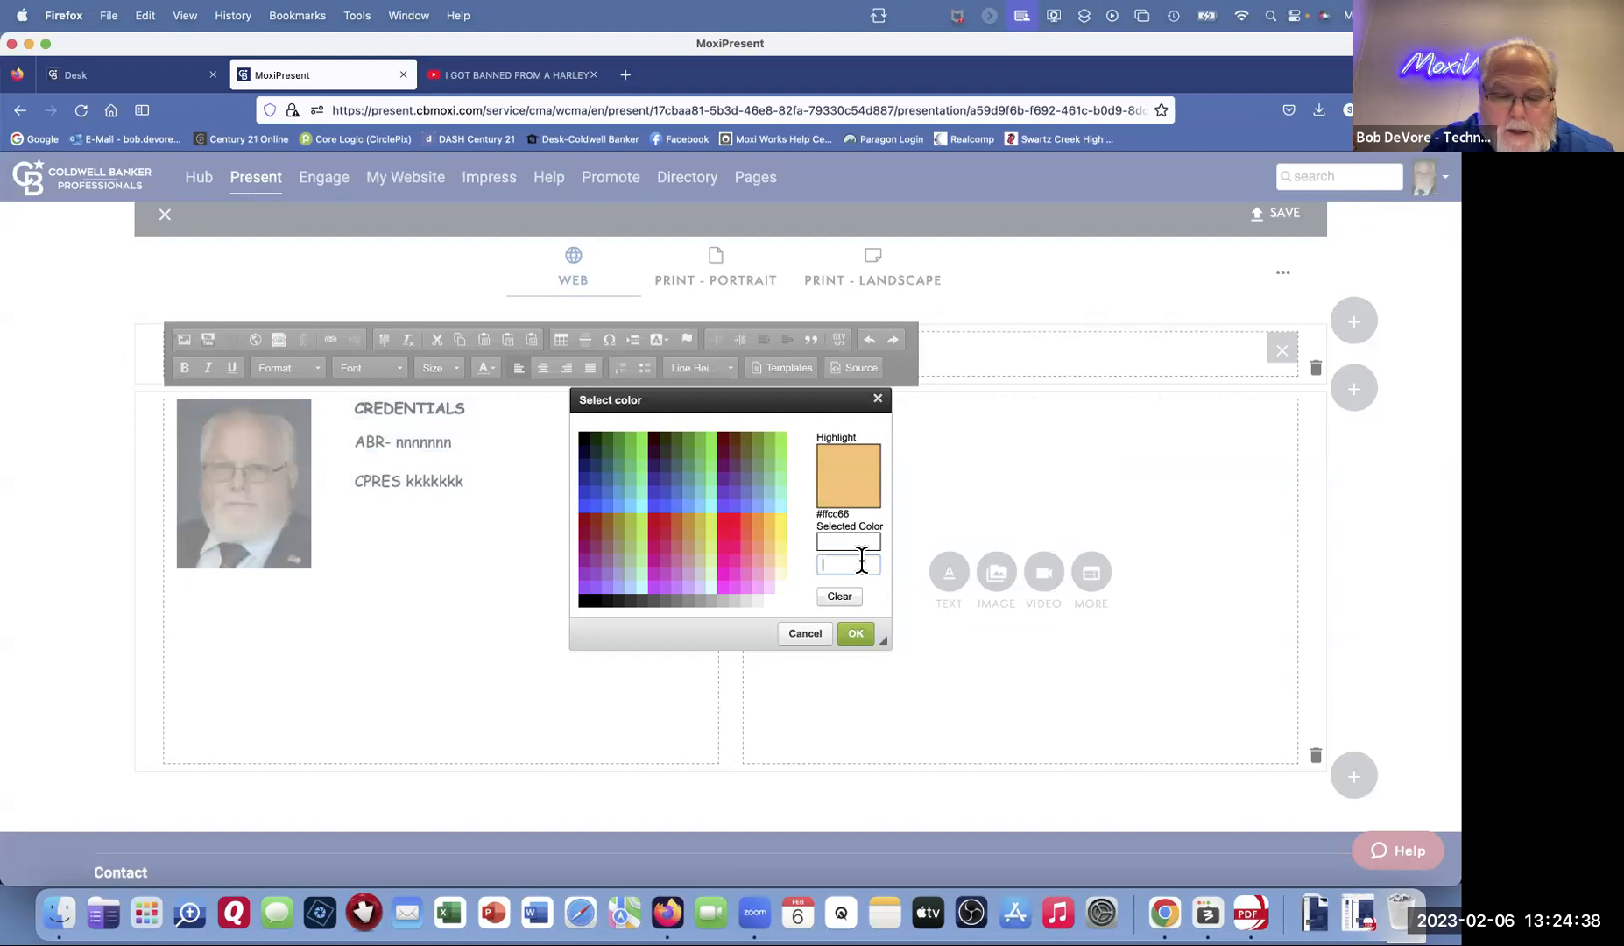
{"action": "type", "text": "#beb0"}
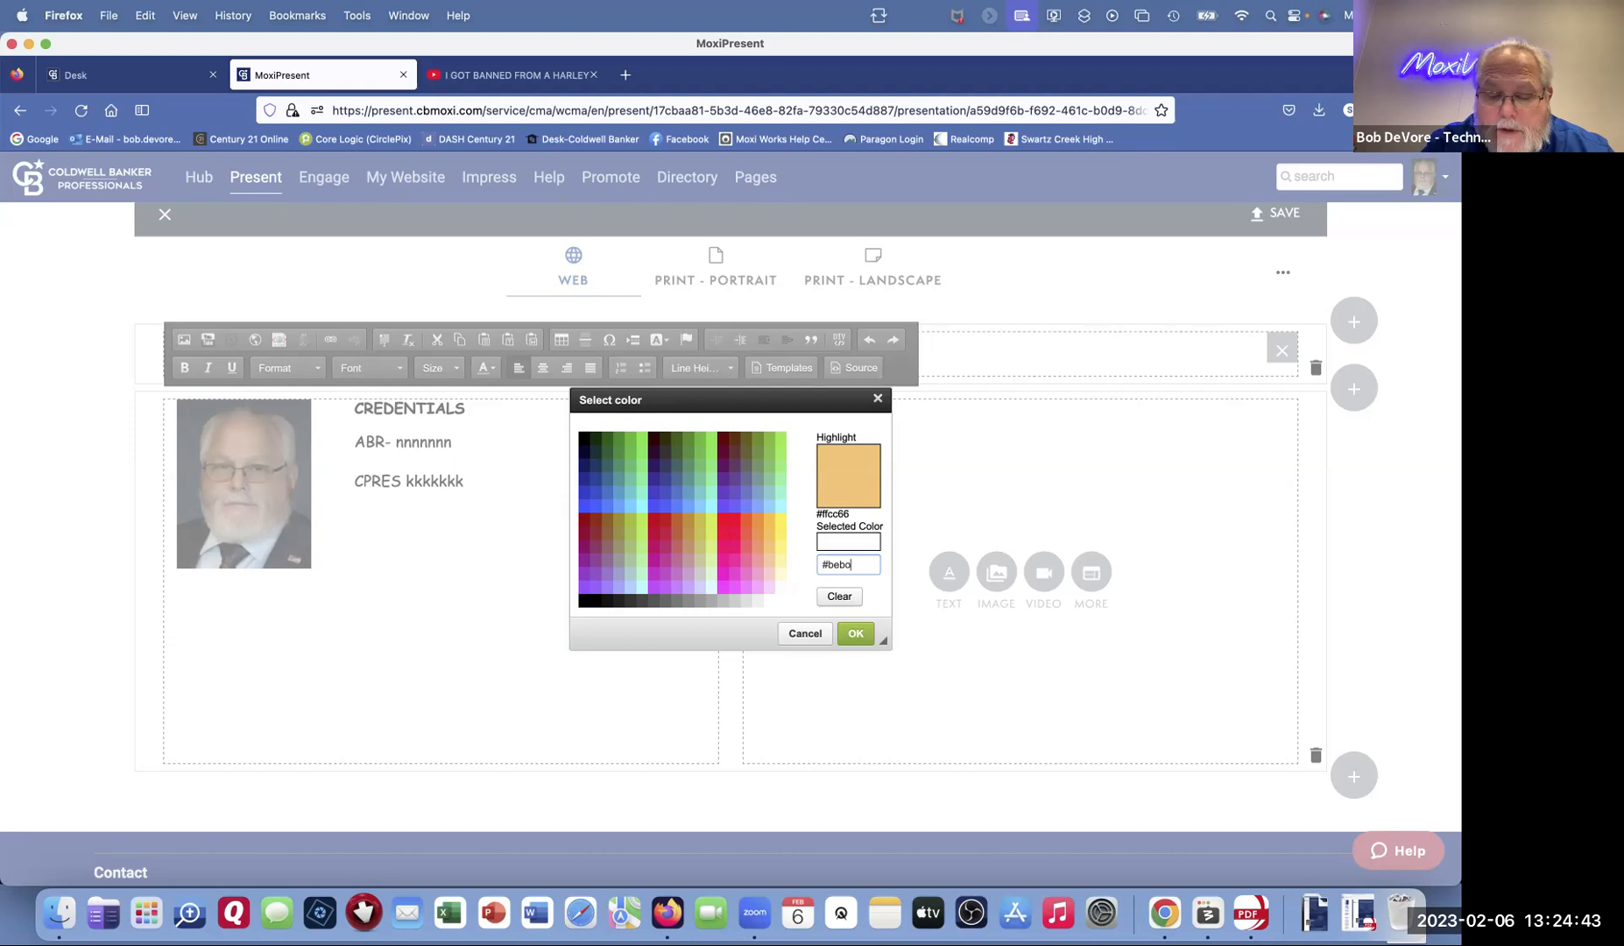
{"action": "key", "text": "BackSpace"}
{"action": "type", "text": "087"}
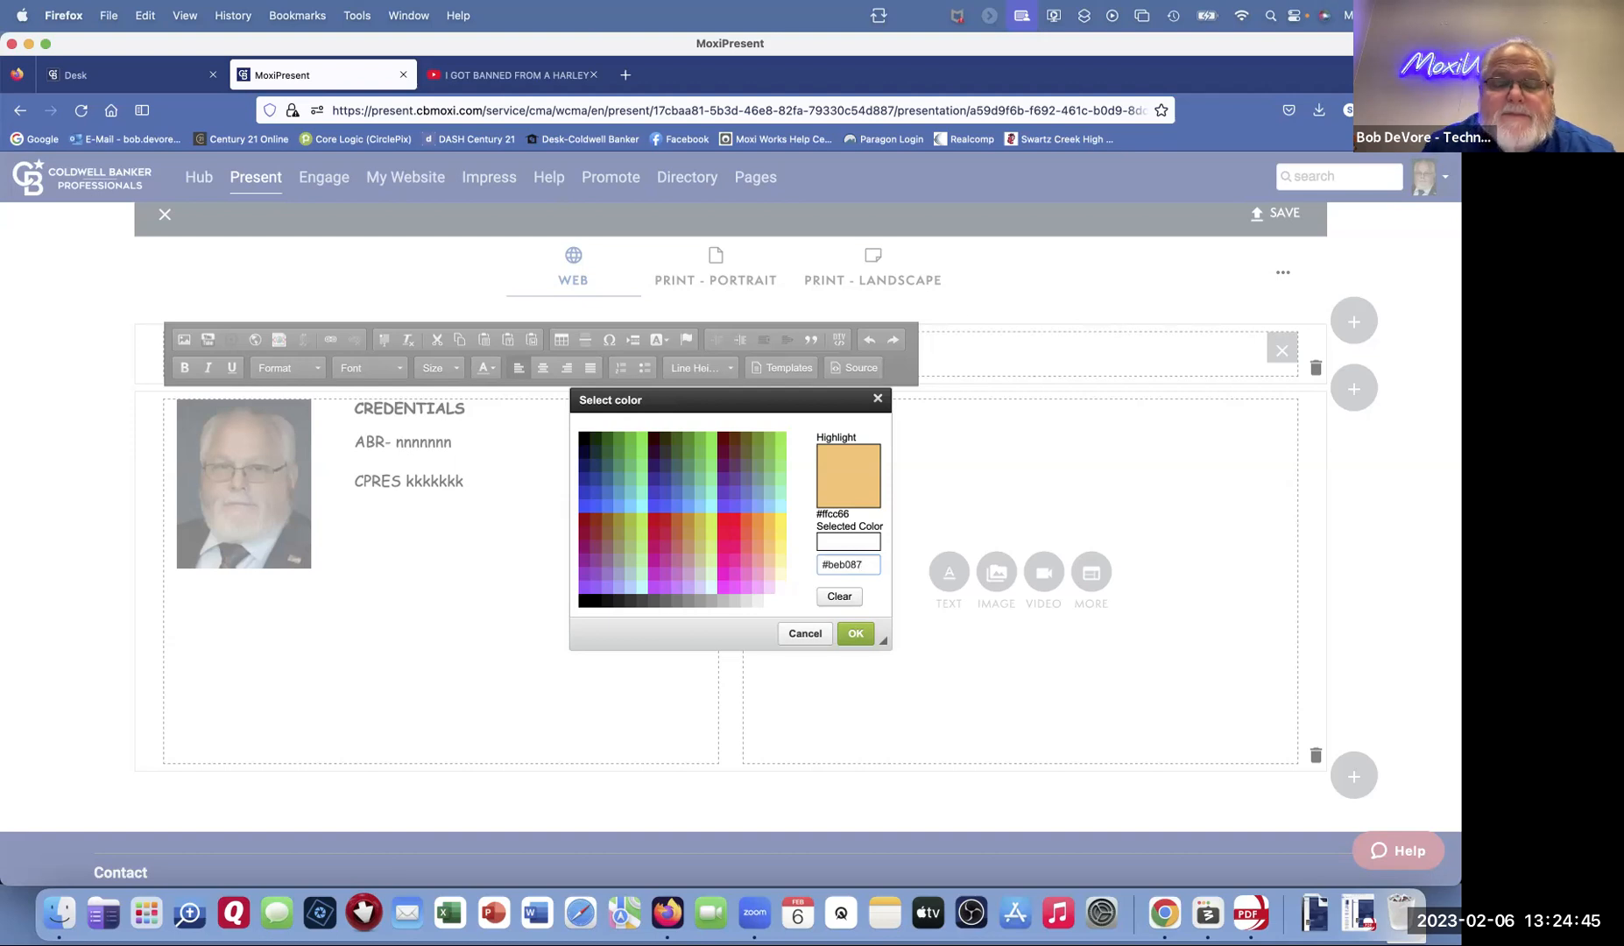
{"action": "left_click", "coordinate": [857, 633]}
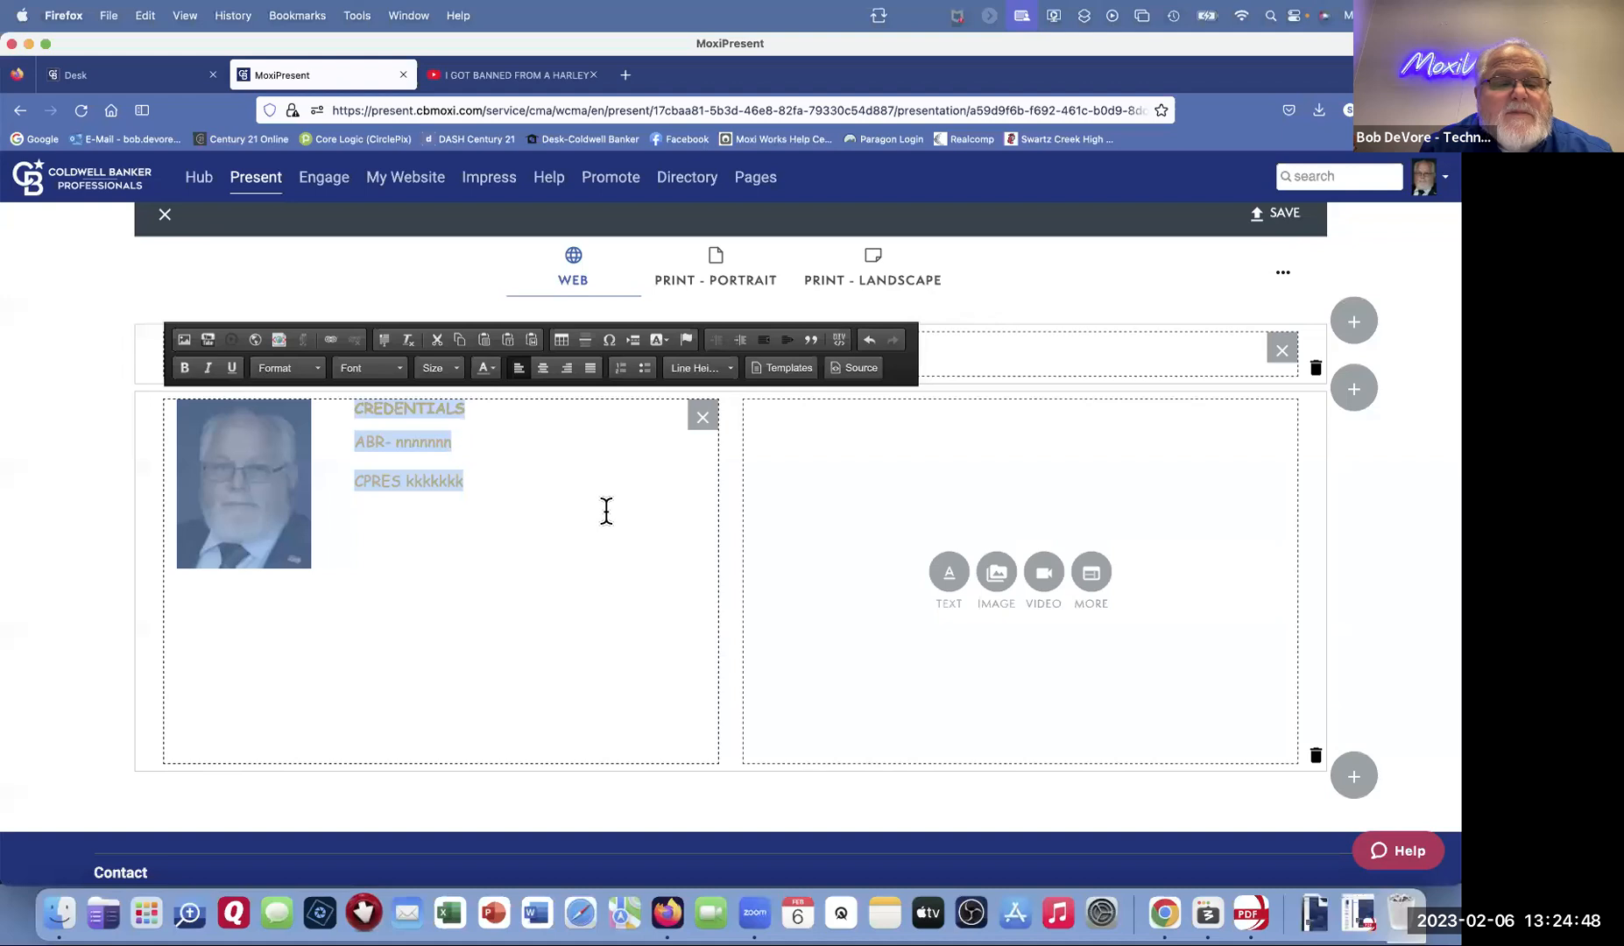
{"action": "left_click", "coordinate": [606, 512]}
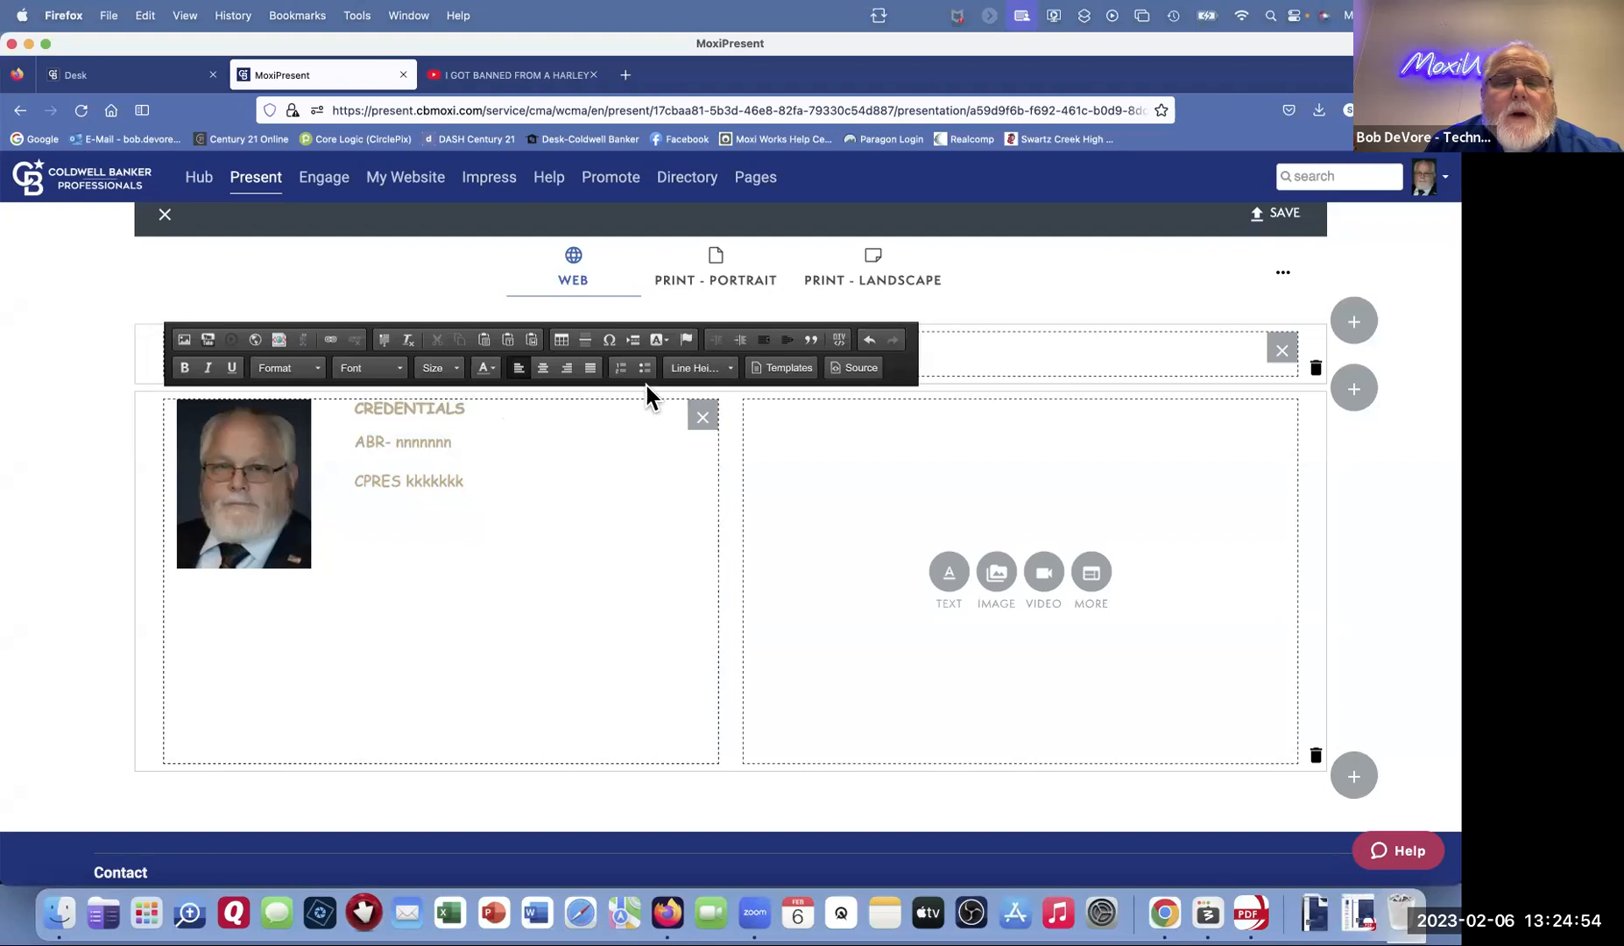
Step: Turn the ABR and CPRES lines into a bulleted list and add the items "ggggg" and "jjjjj"
{"action": "left_click_drag", "start_coordinate": [478, 487], "coordinate": [352, 440]}
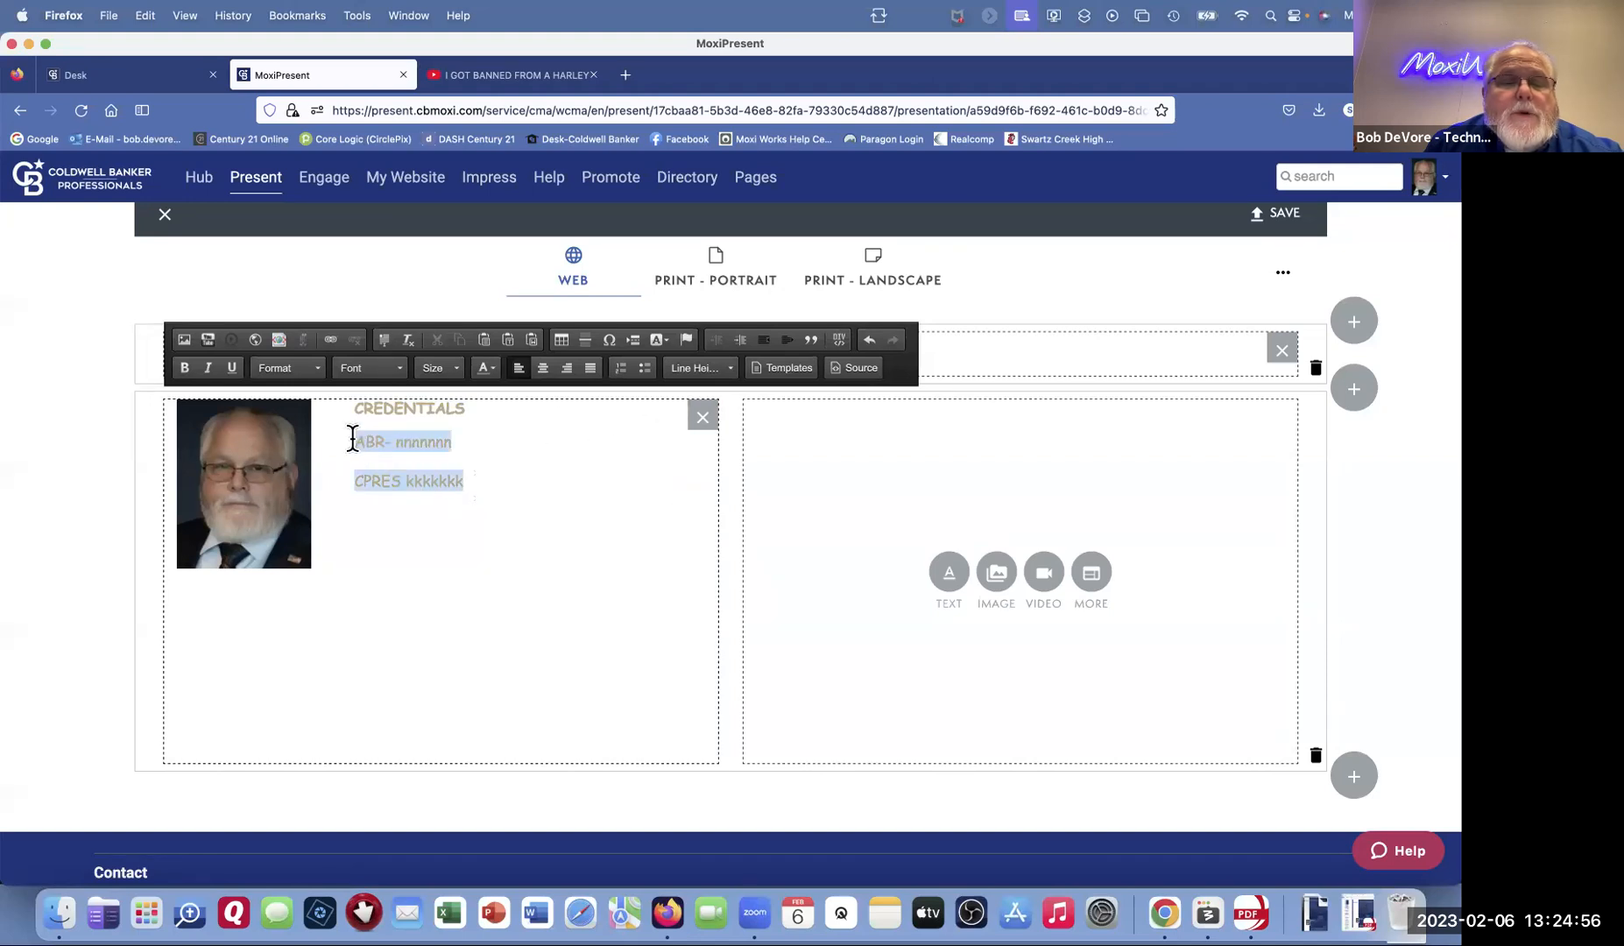
{"action": "left_click", "coordinate": [645, 369]}
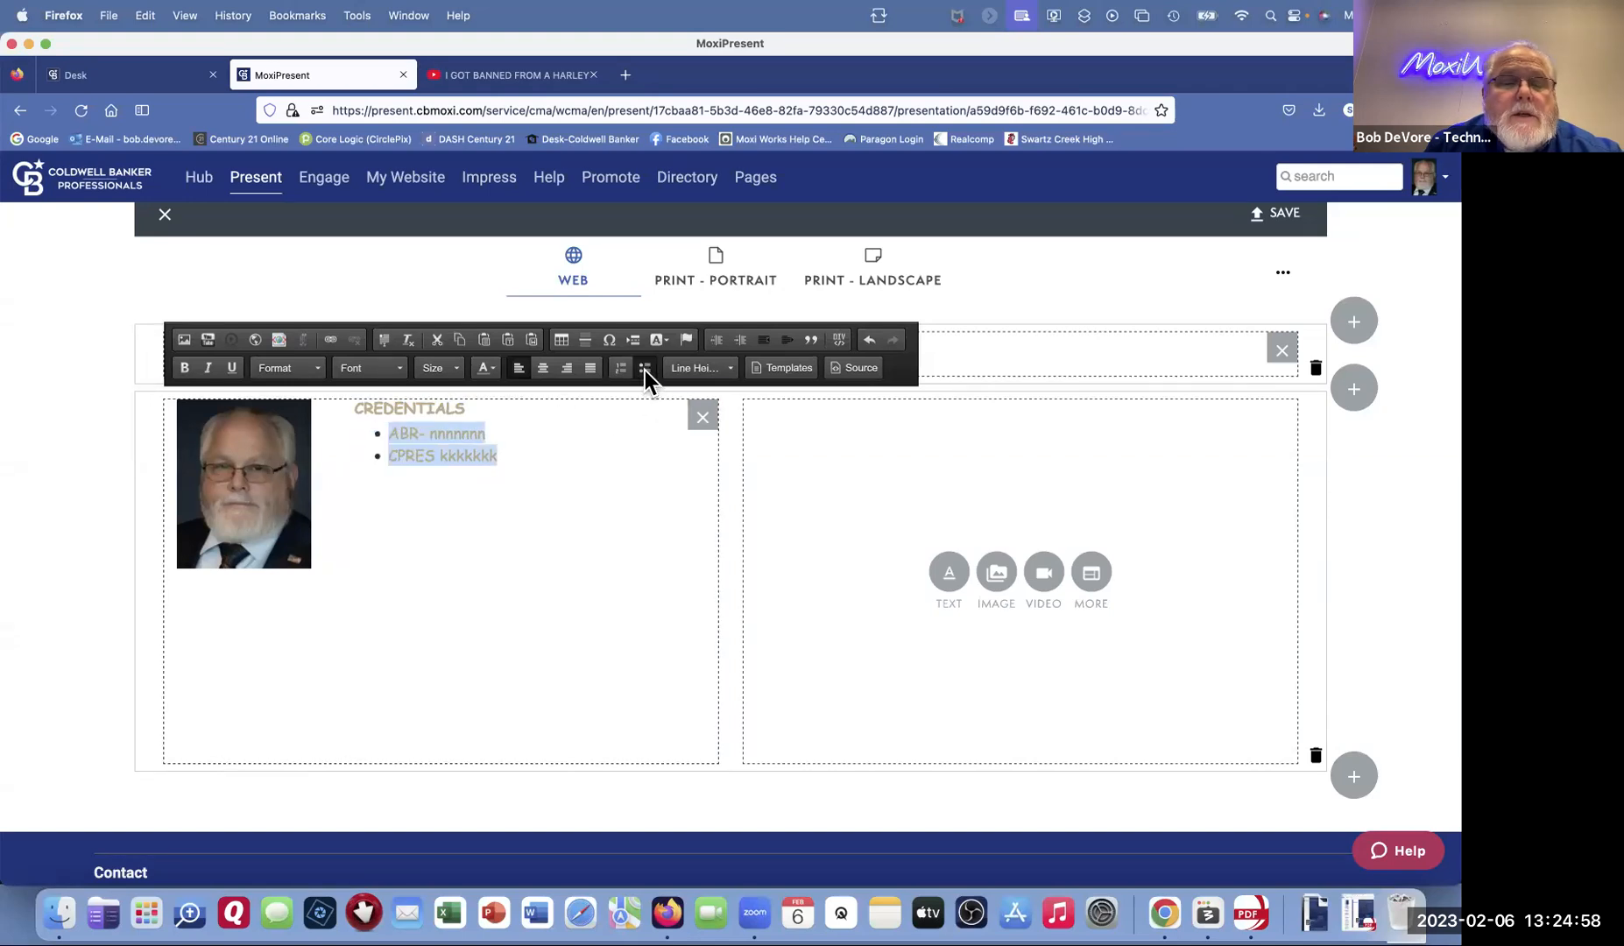
{"action": "left_click", "coordinate": [575, 448]}
{"action": "key", "text": "Return"}
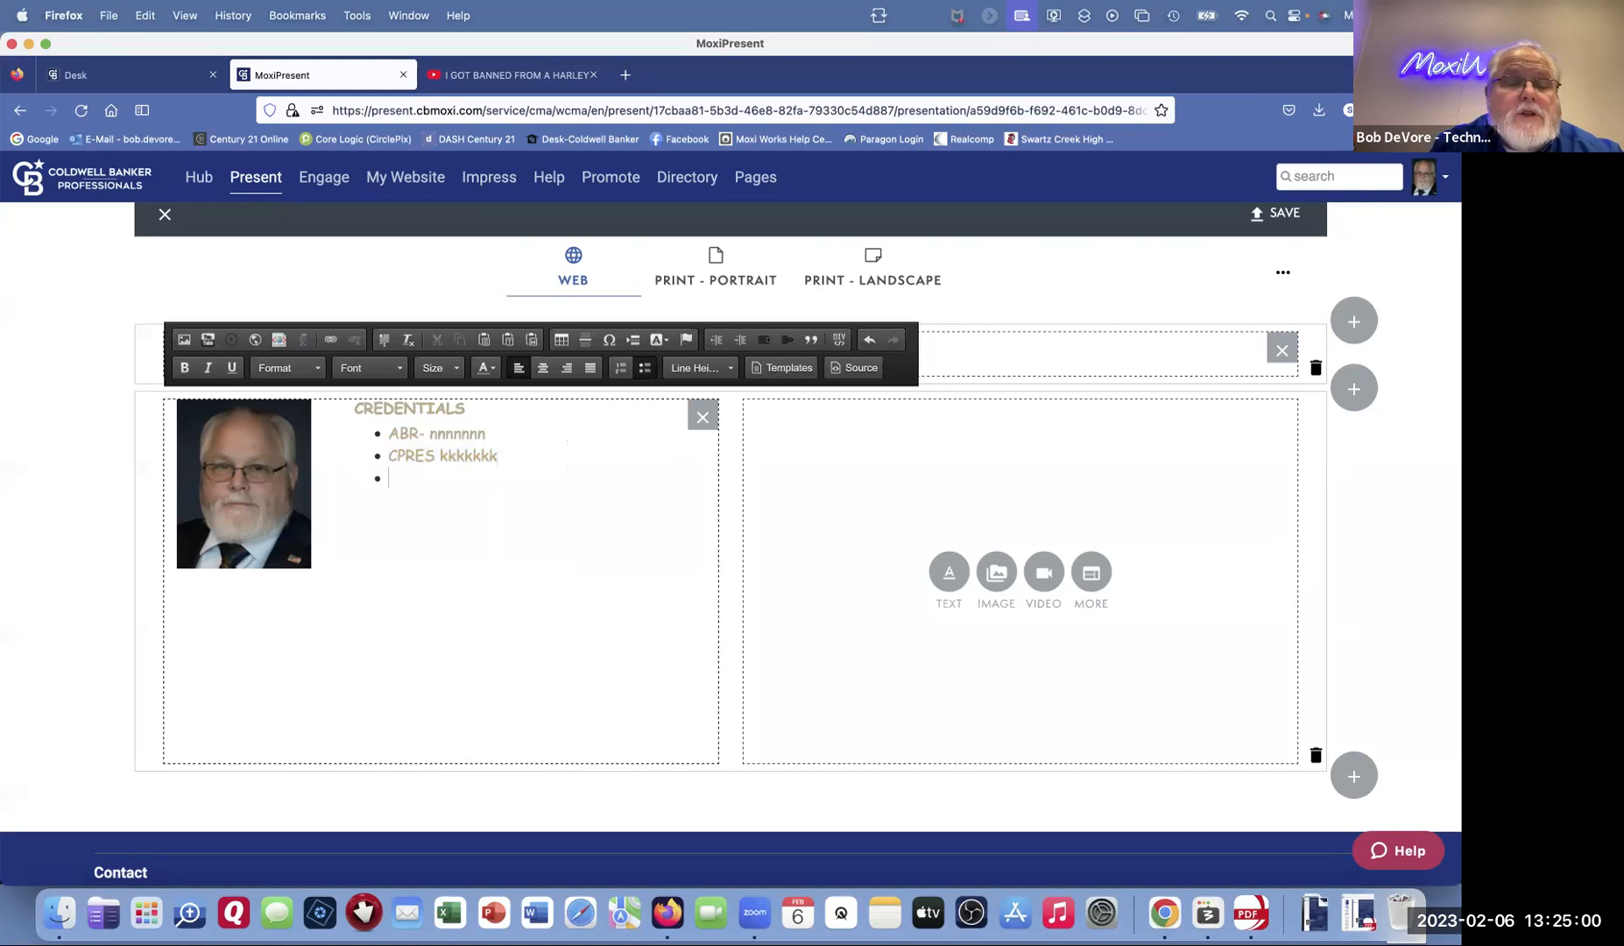
{"action": "type", "text": "ggggg "}
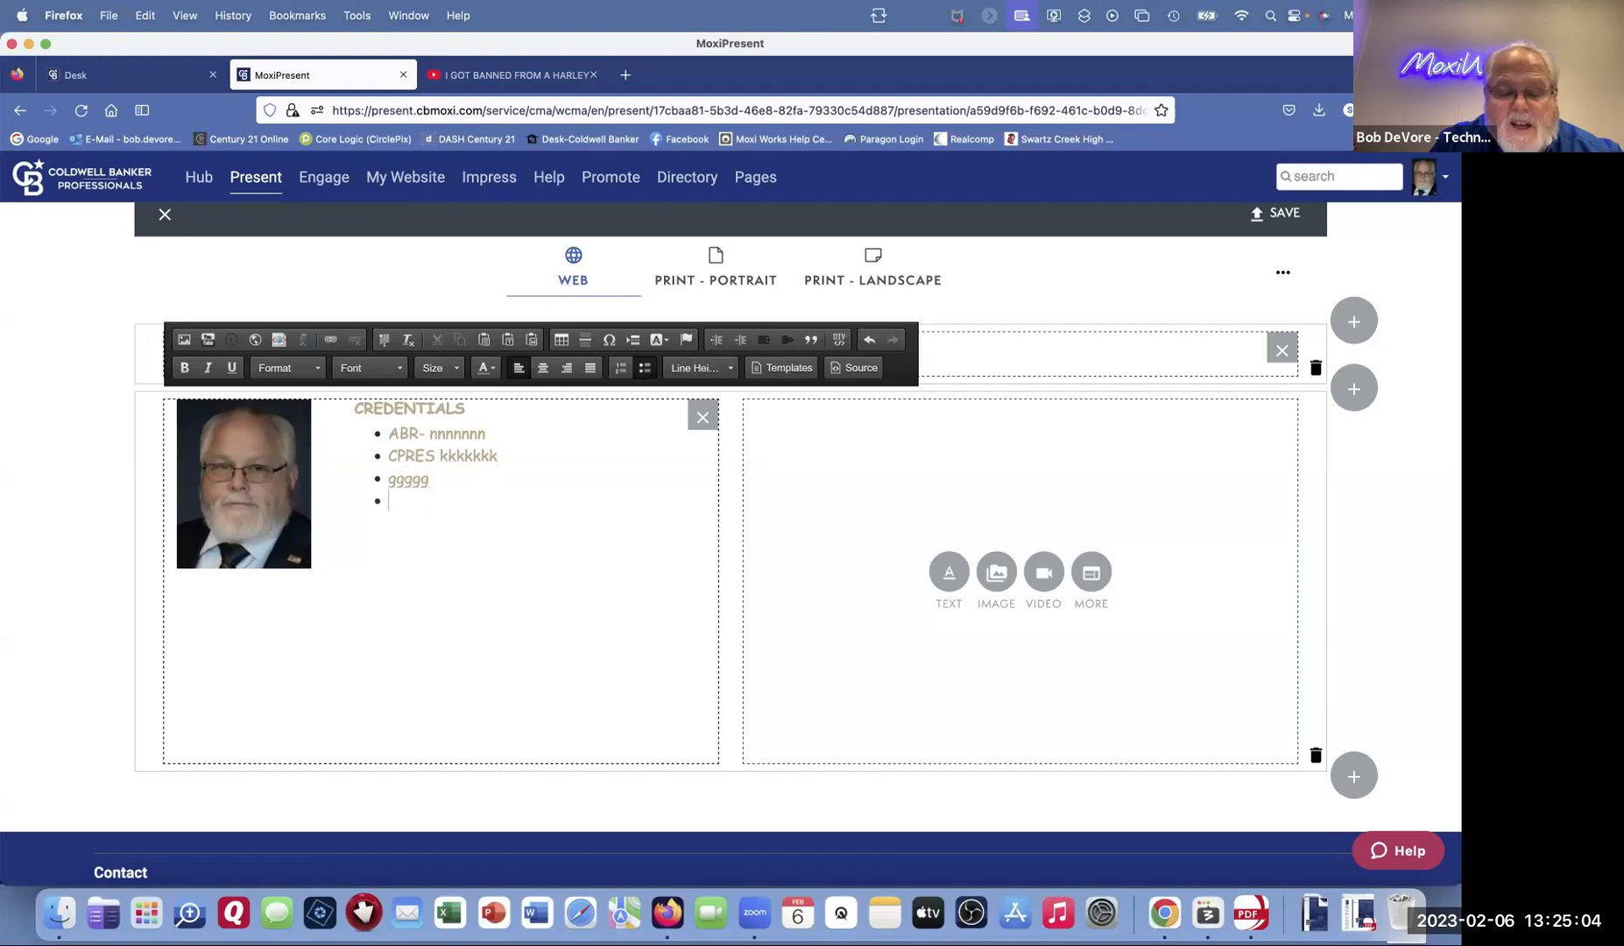
{"action": "type", "text": "jjjjj"}
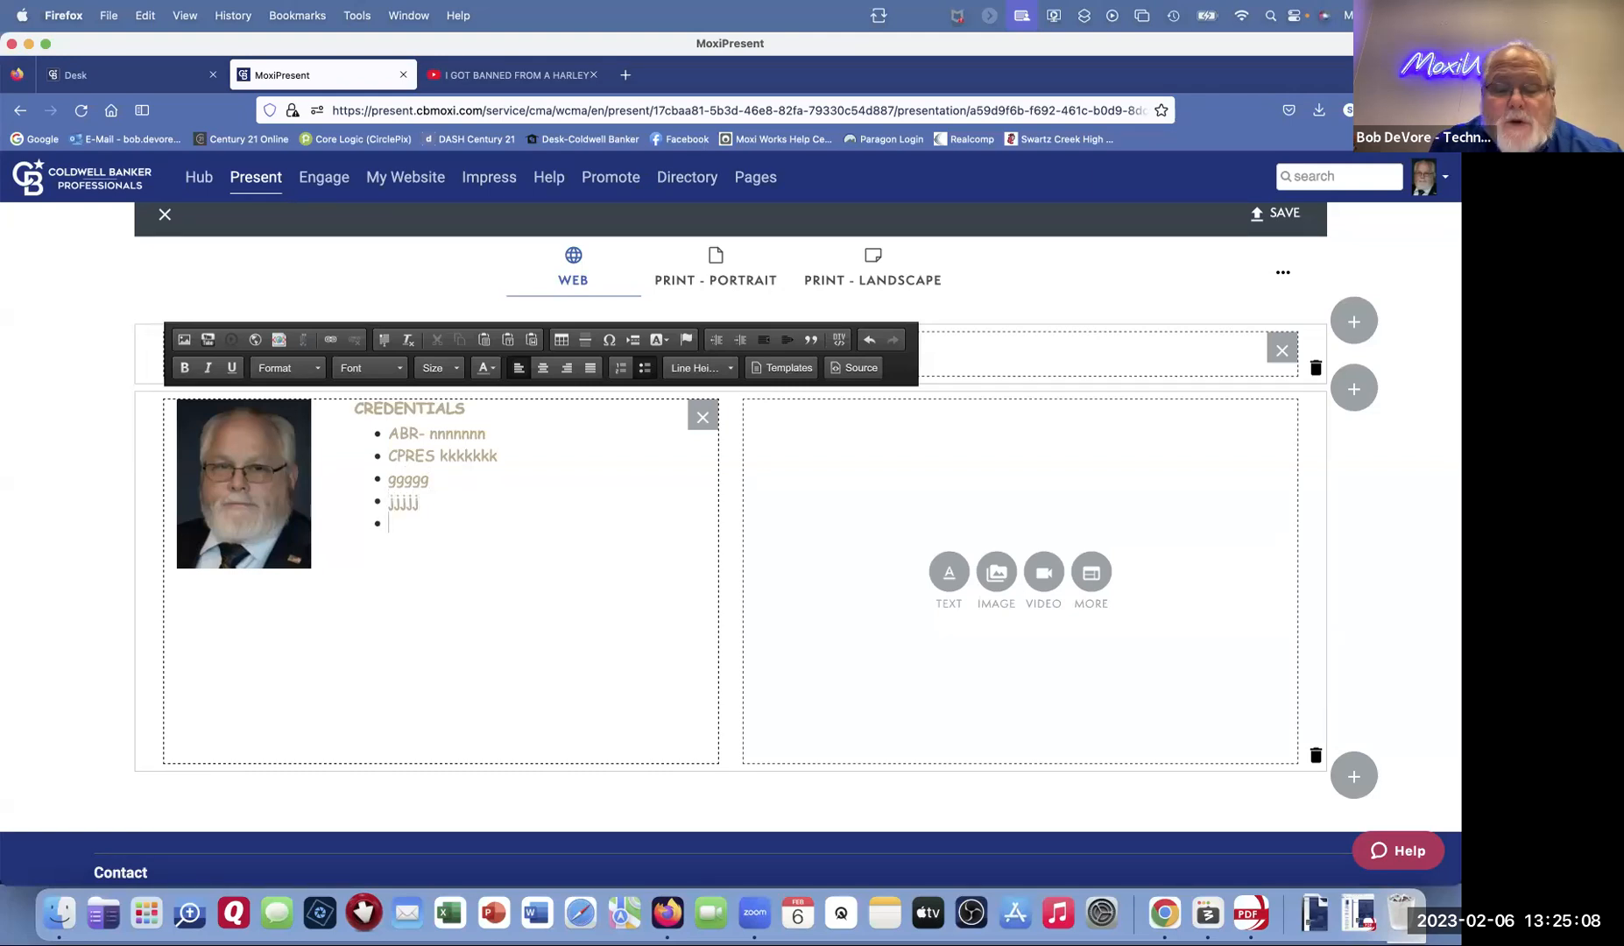
Step: End the bulleted list and add the line "AFfiliations" below it as plain text
{"action": "key", "text": "Return"}
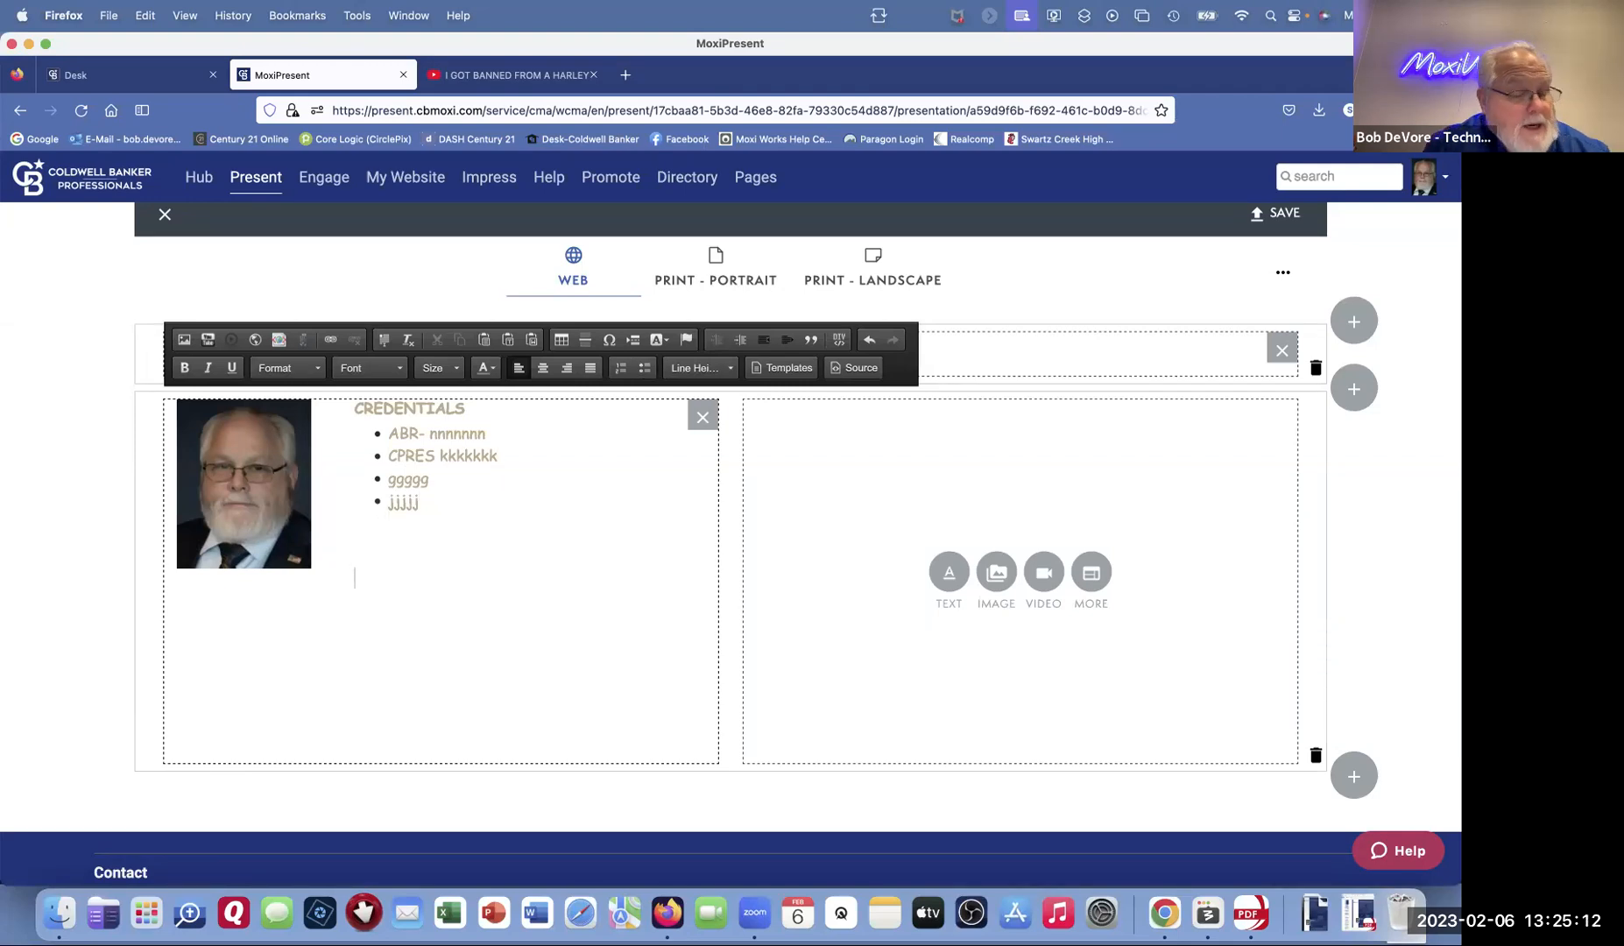
{"action": "type", "text": "A"}
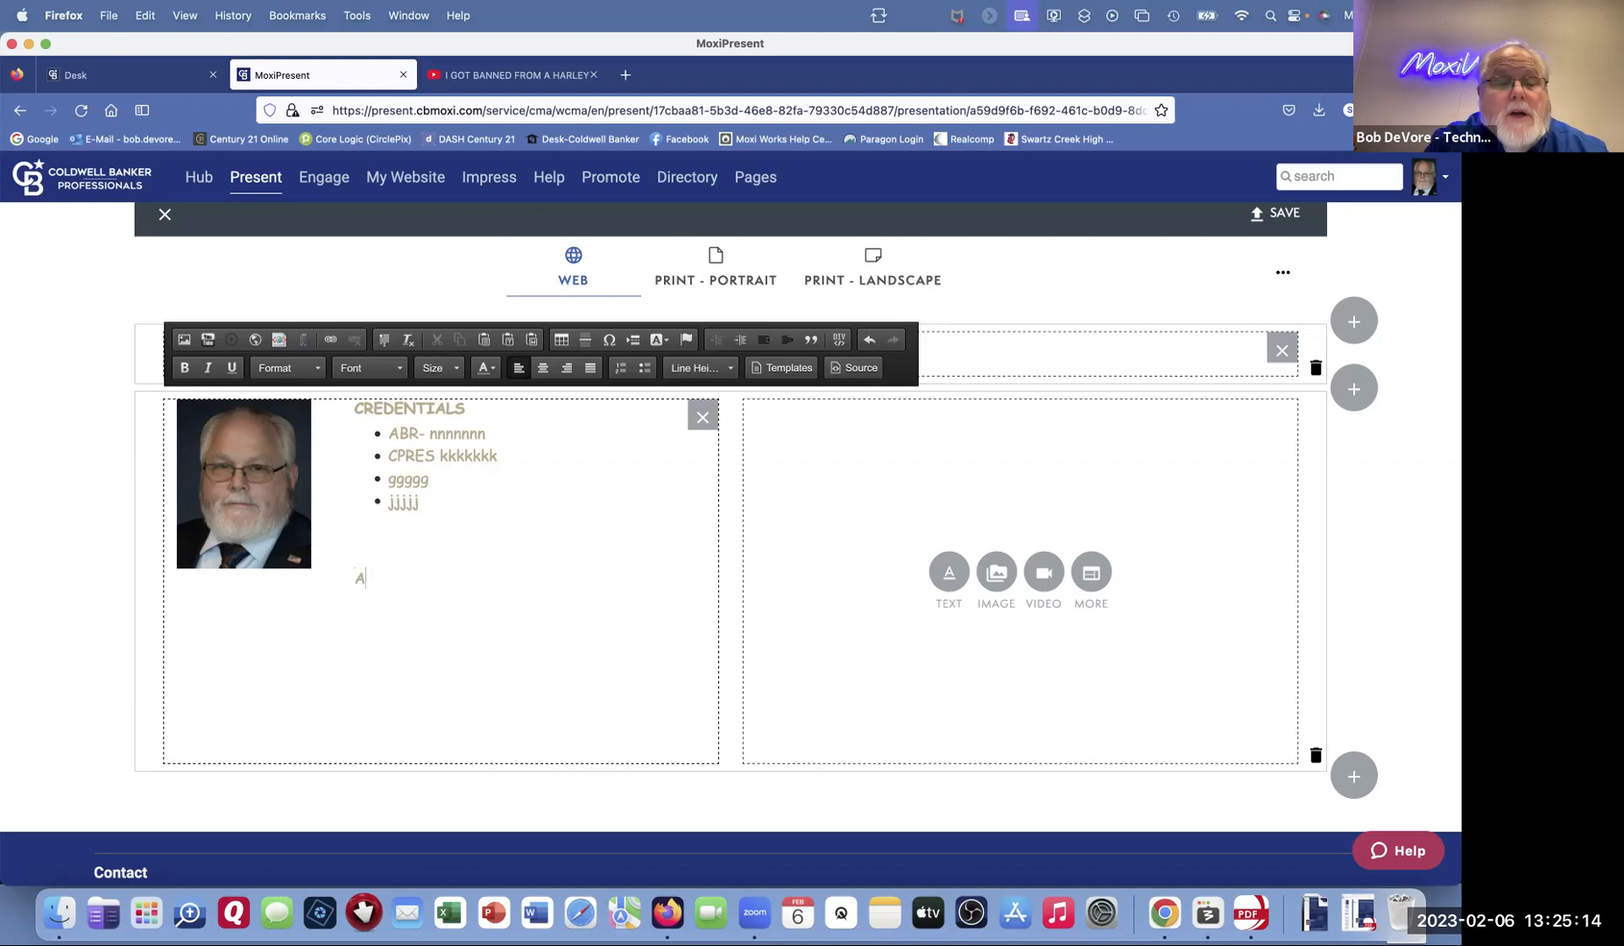
{"action": "type", "text": "Ffiliations"}
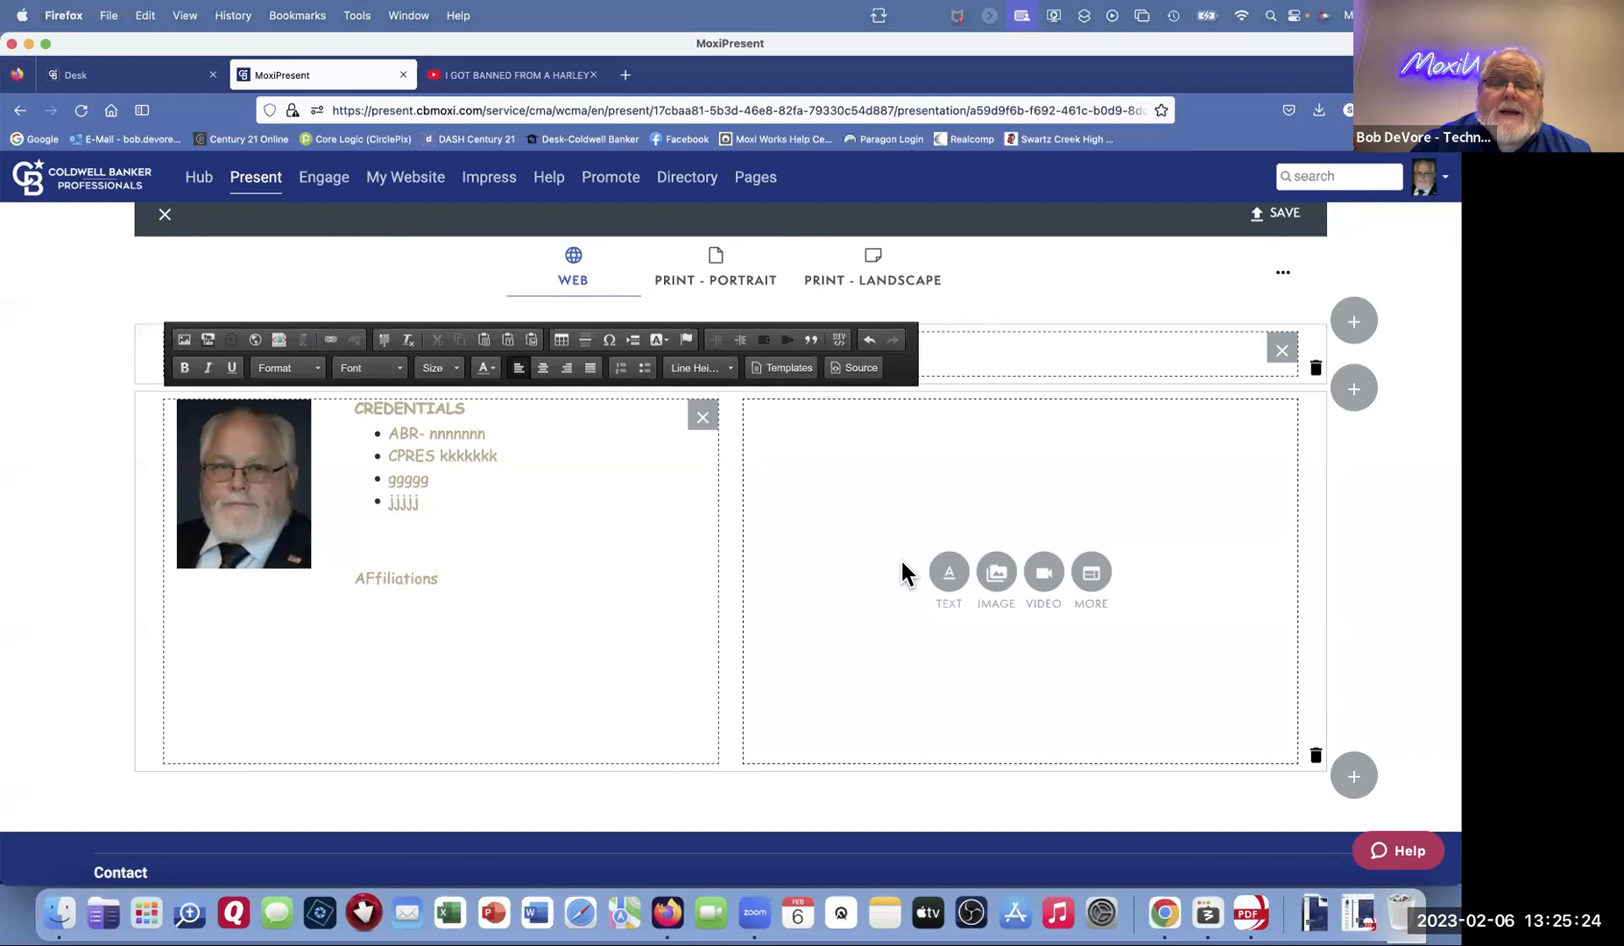
{"action": "left_click", "coordinate": [551, 565]}
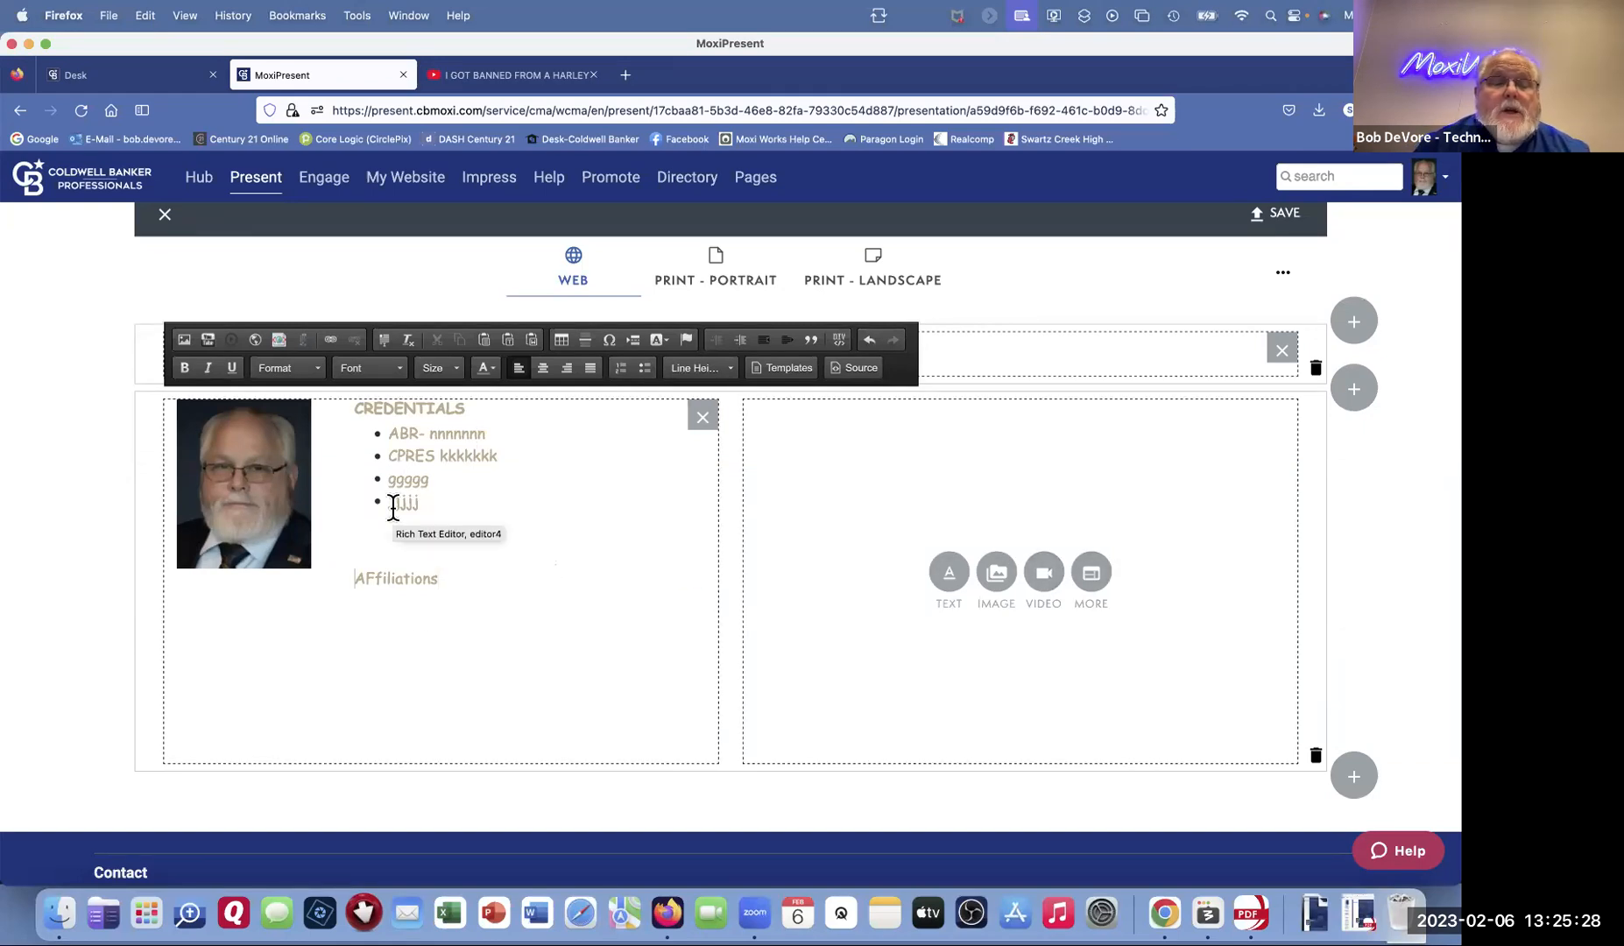
Step: Fill the empty column beside the credentials with the "Page Section - Heading and Text" content template
{"action": "left_click", "coordinate": [1090, 571]}
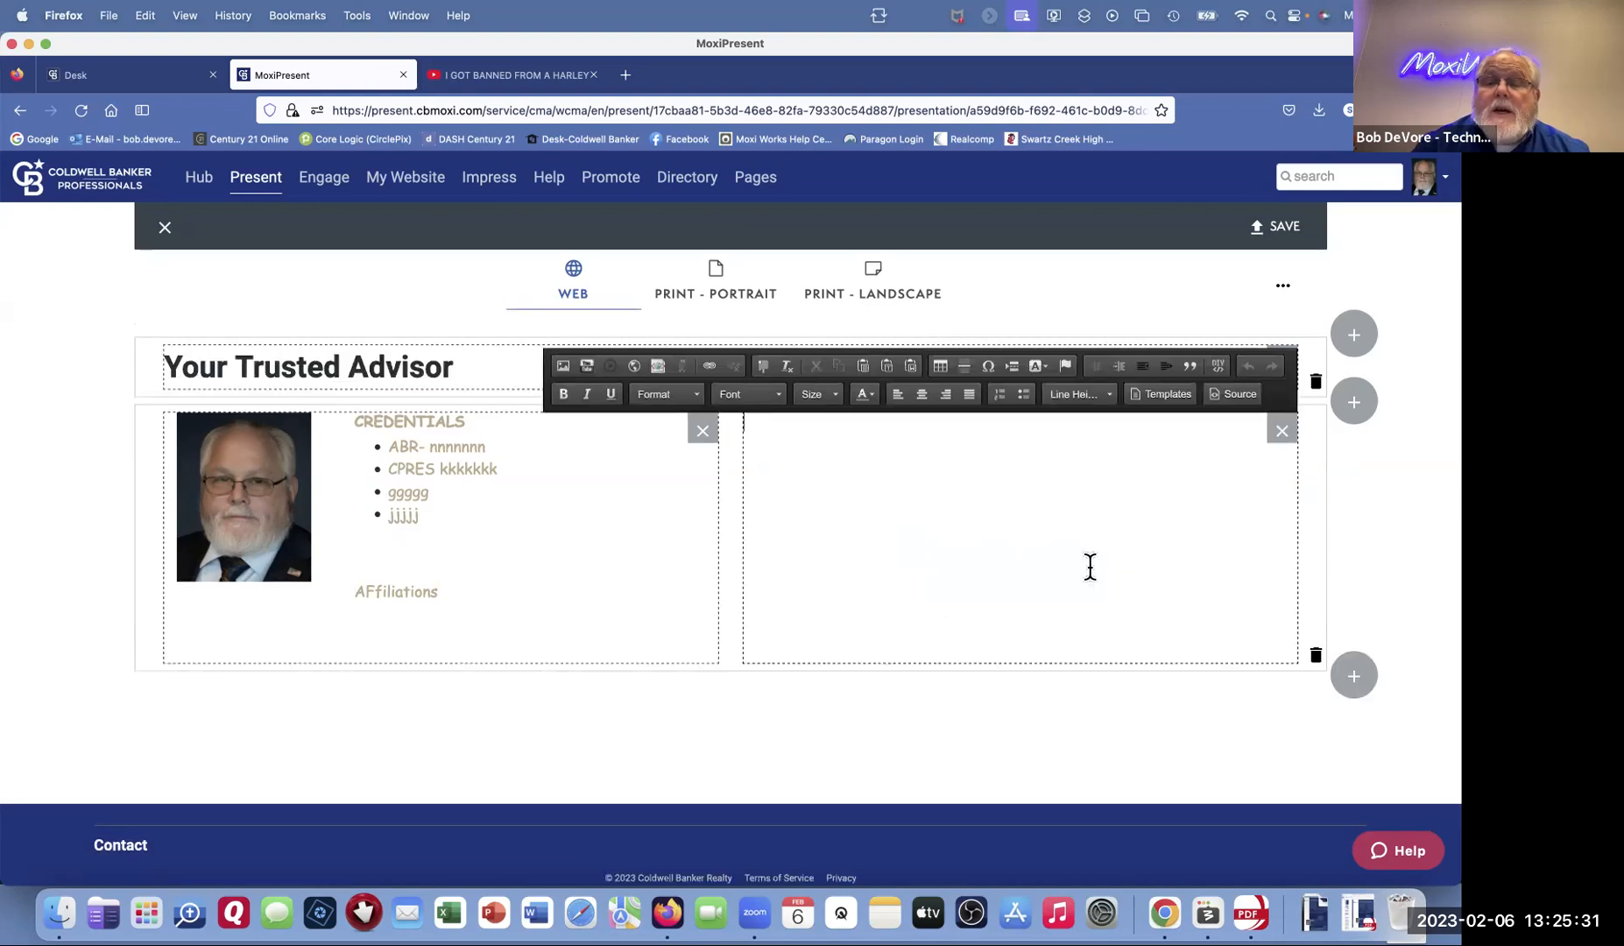
{"action": "left_click", "coordinate": [1159, 394]}
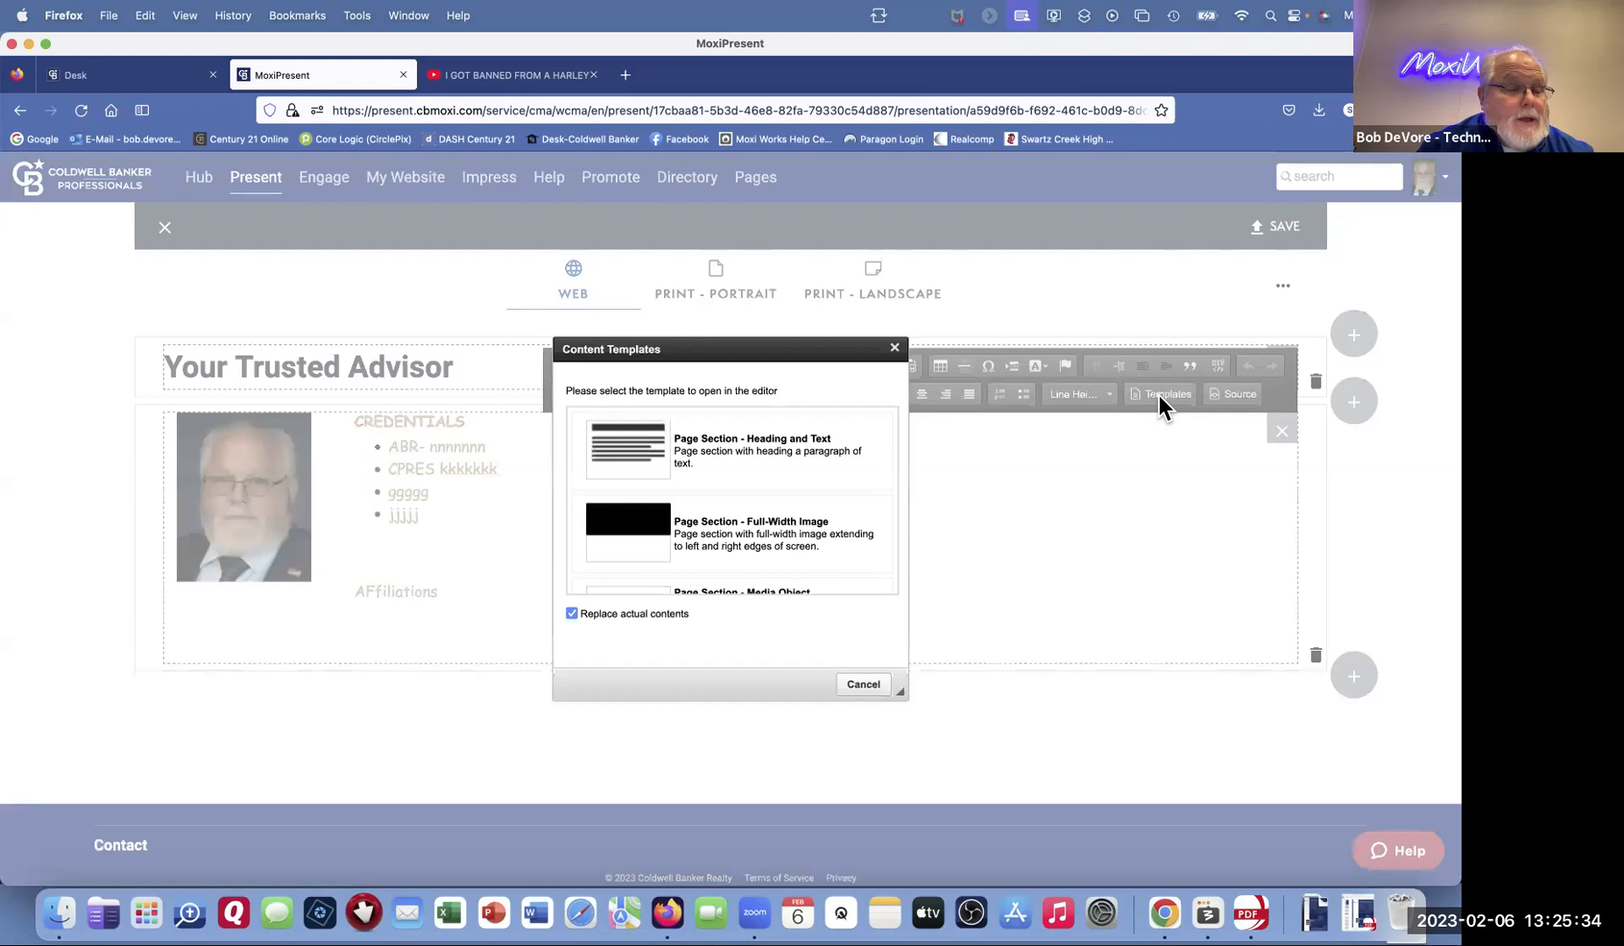
{"action": "left_click", "coordinate": [632, 446]}
{"action": "left_click", "coordinate": [912, 429]}
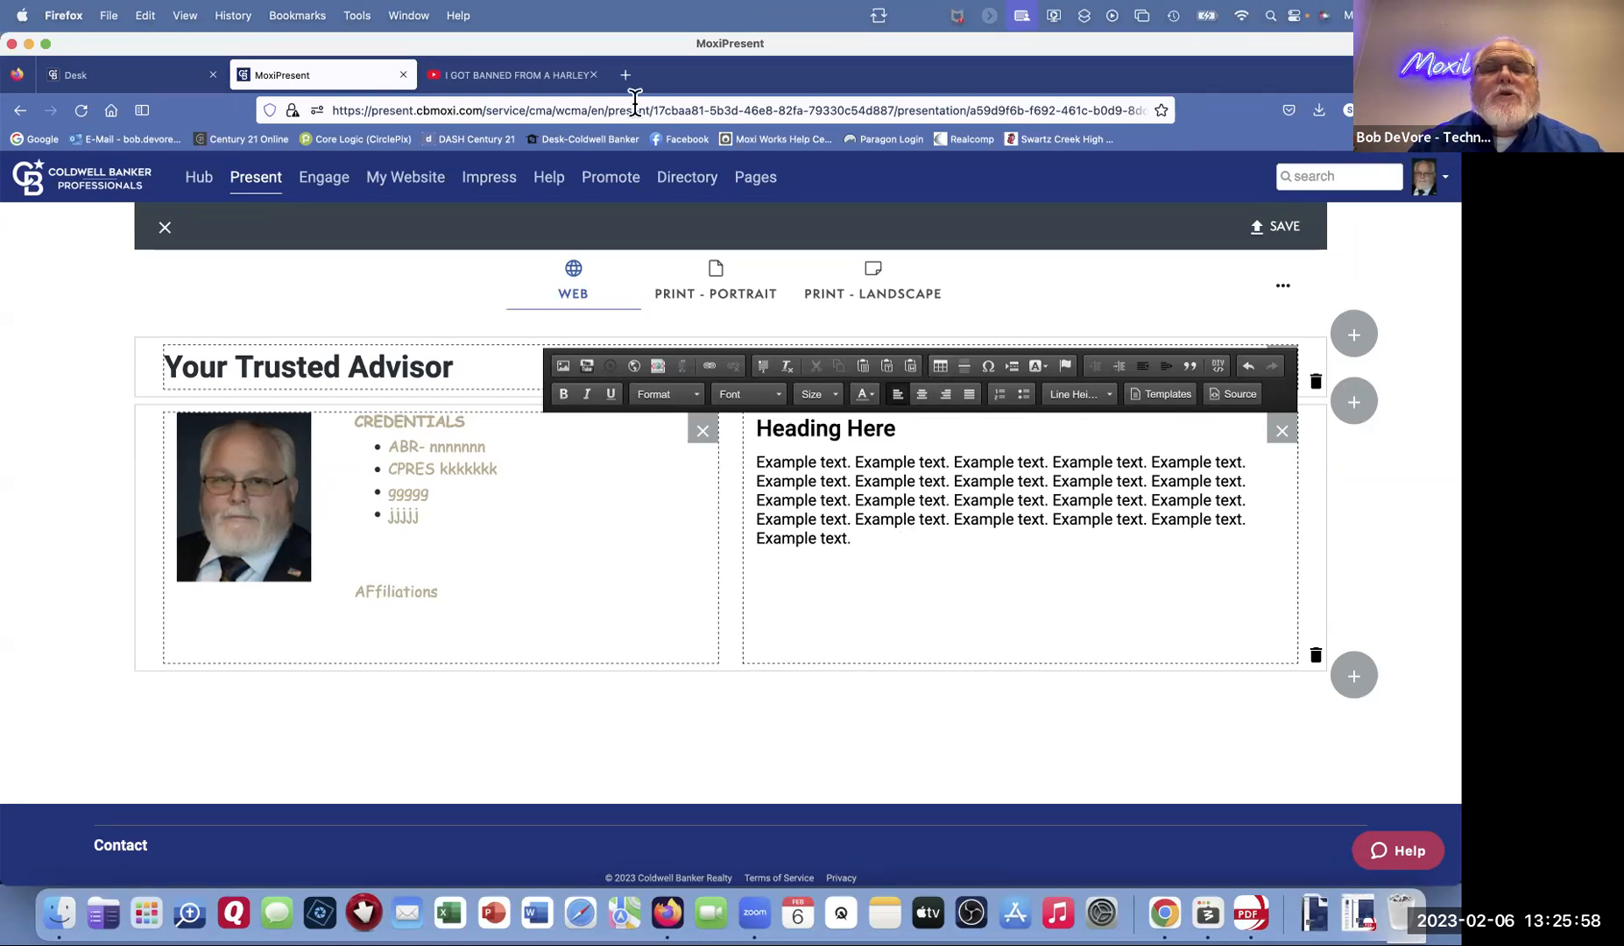
Step: Close the YouTube tab and open the agent's personal website in a new browser tab
{"action": "left_click", "coordinate": [595, 75]}
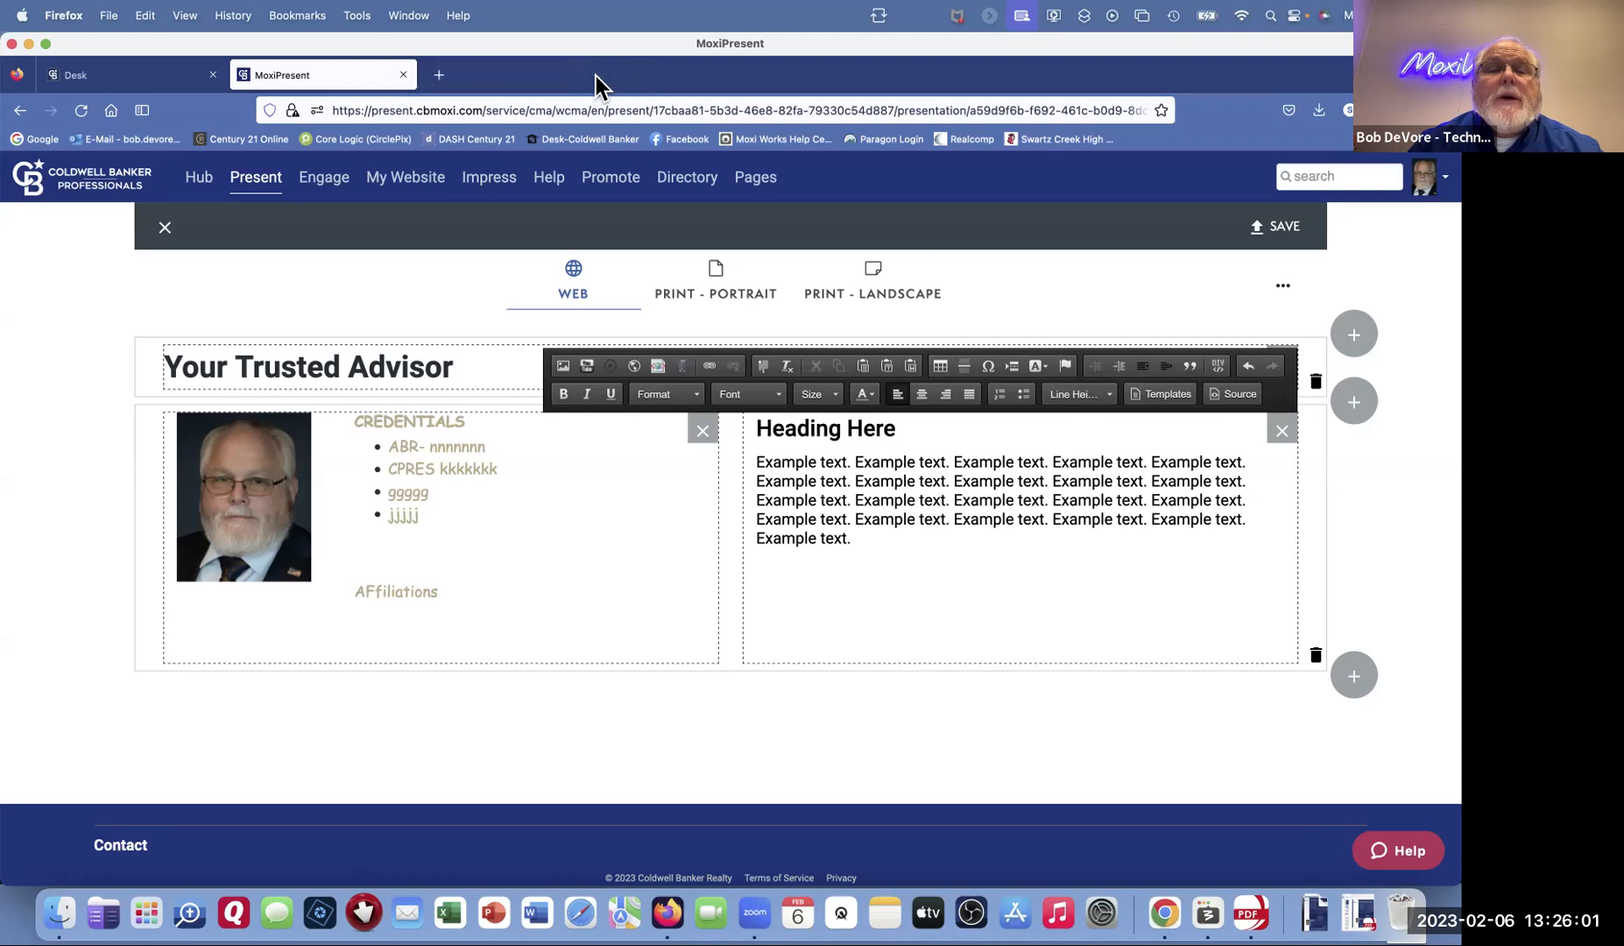
{"action": "left_click", "coordinate": [437, 77]}
{"action": "left_click", "coordinate": [484, 109]}
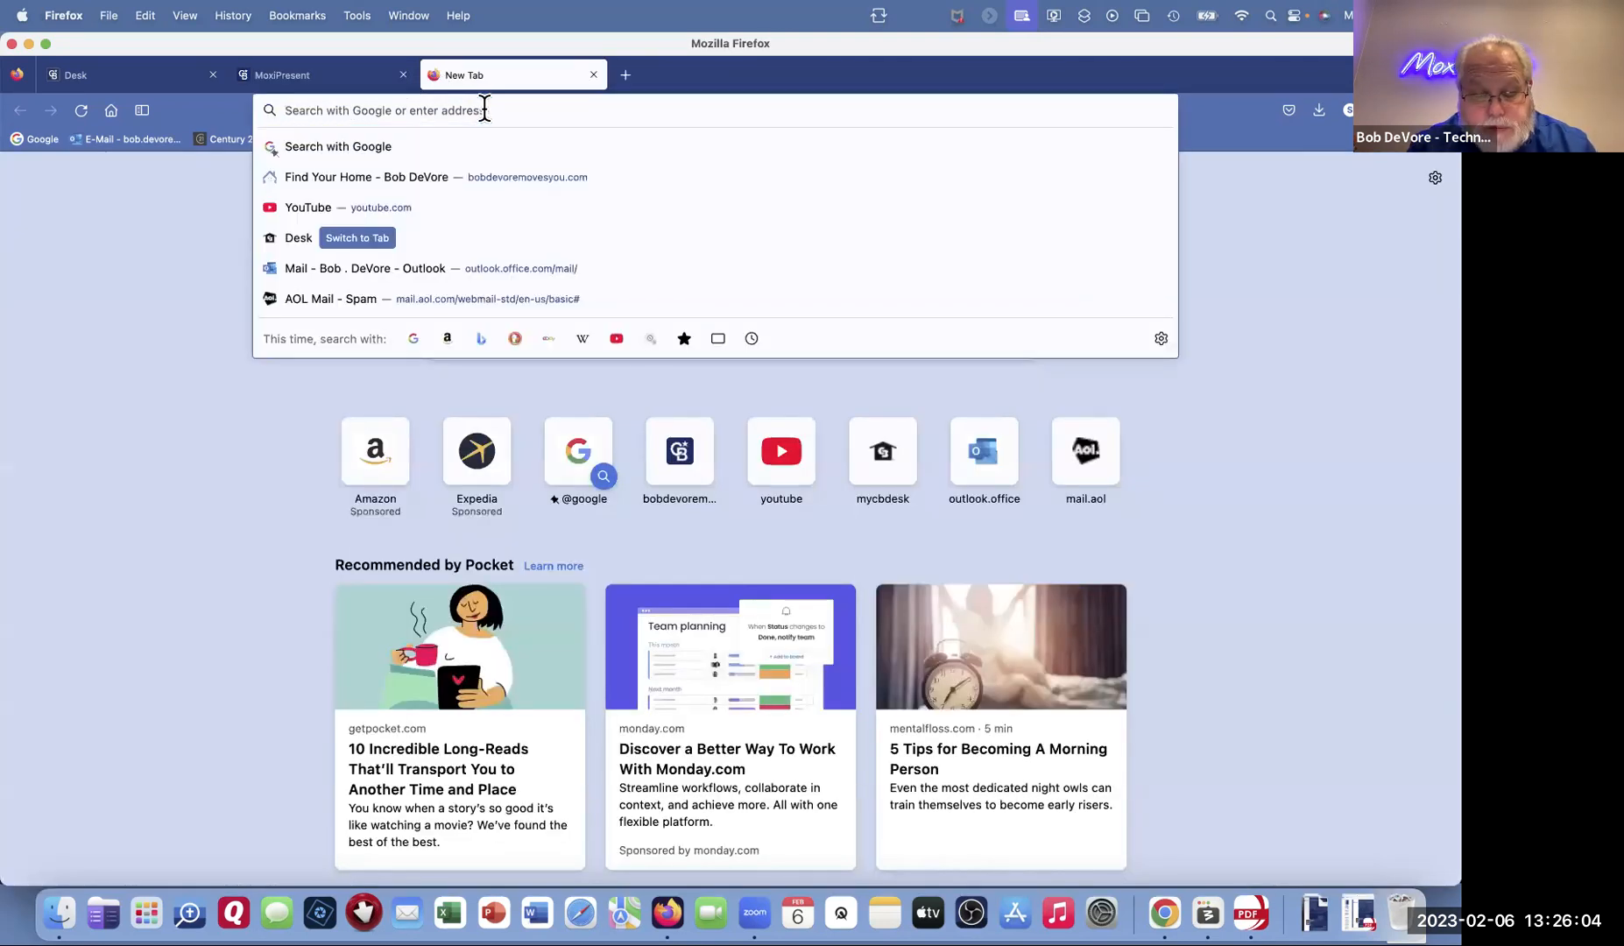
{"action": "type", "text": "bobdevoremovesyou.com/"}
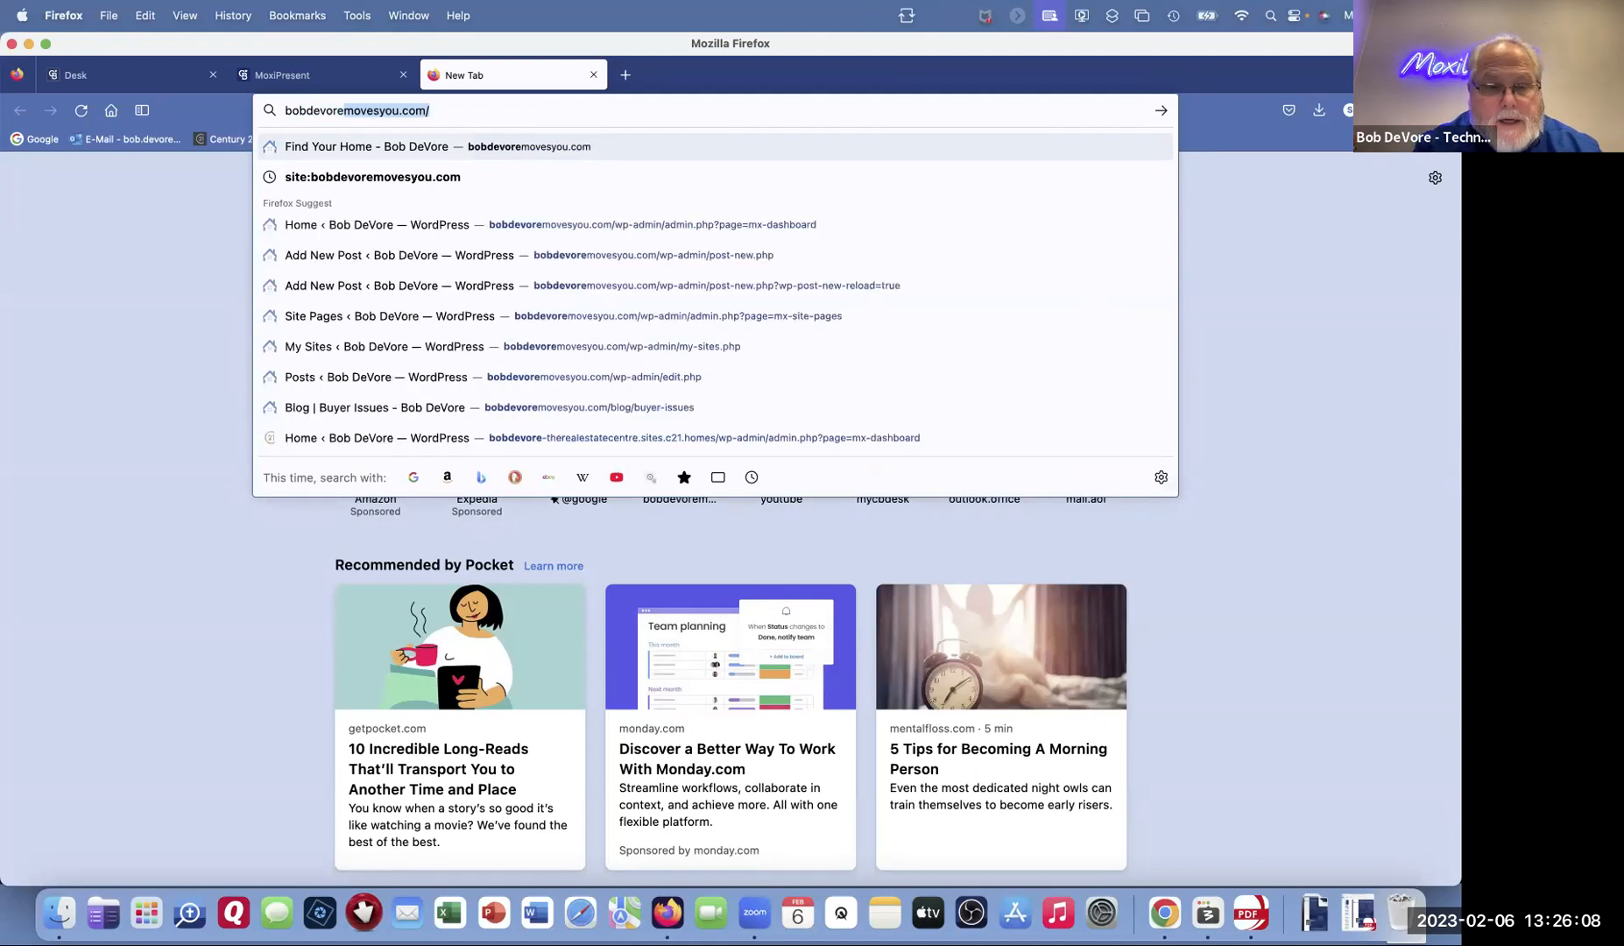
{"action": "key", "text": "Return"}
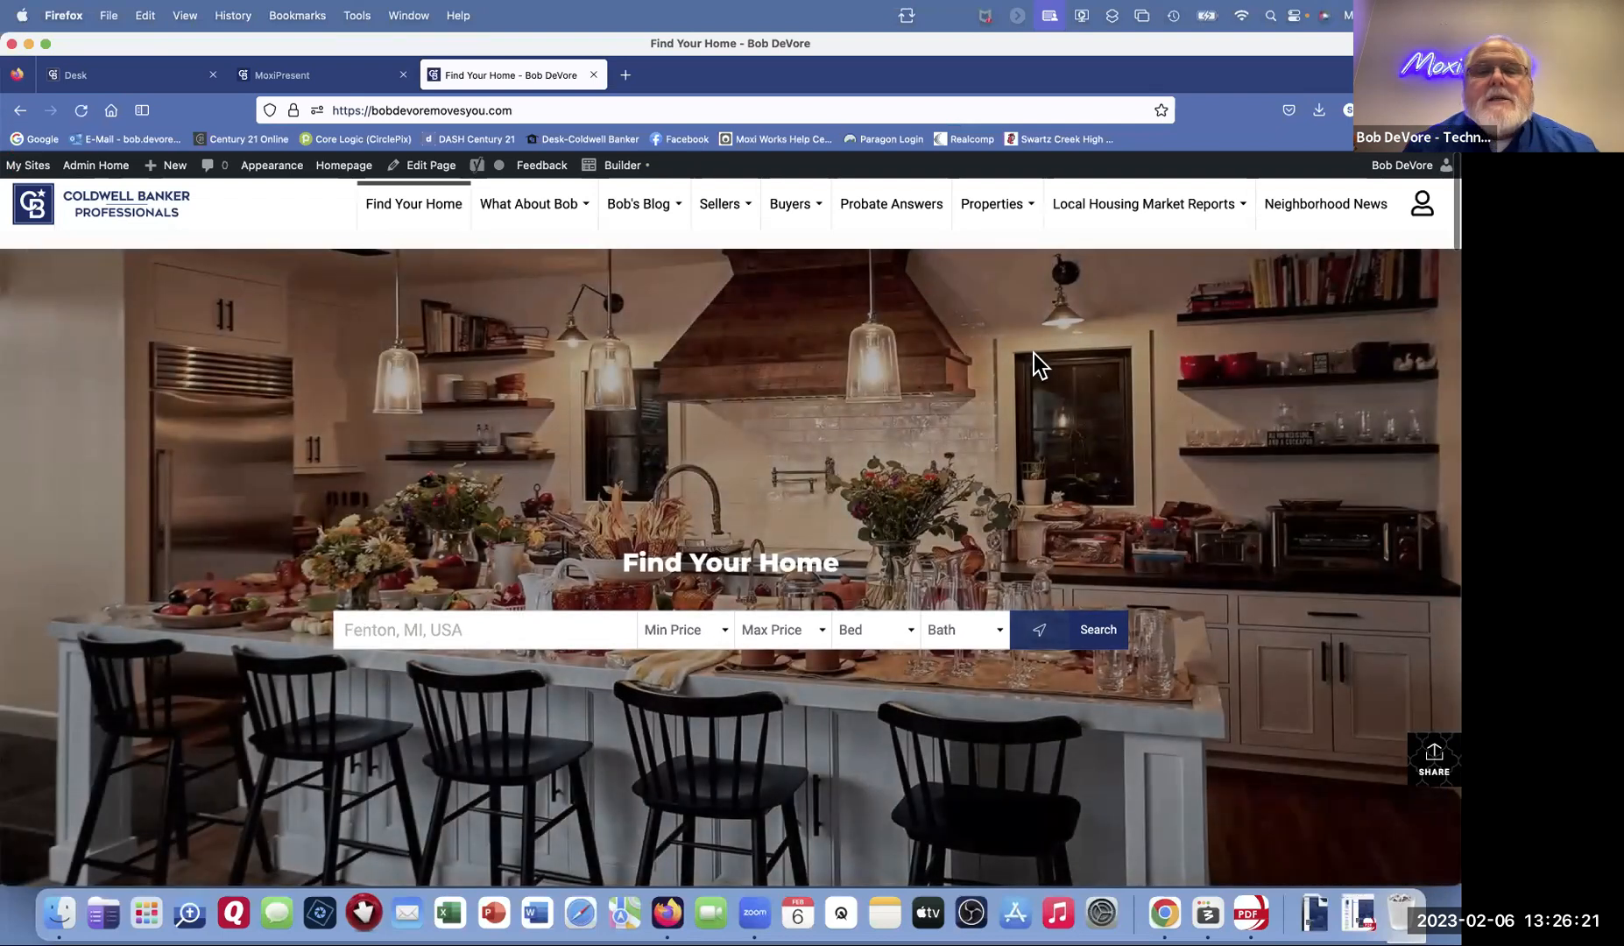
Step: Open the My Marketing Strategy page from the website's Sellers section and copy its web address
{"action": "mouse_move", "coordinate": [725, 210]}
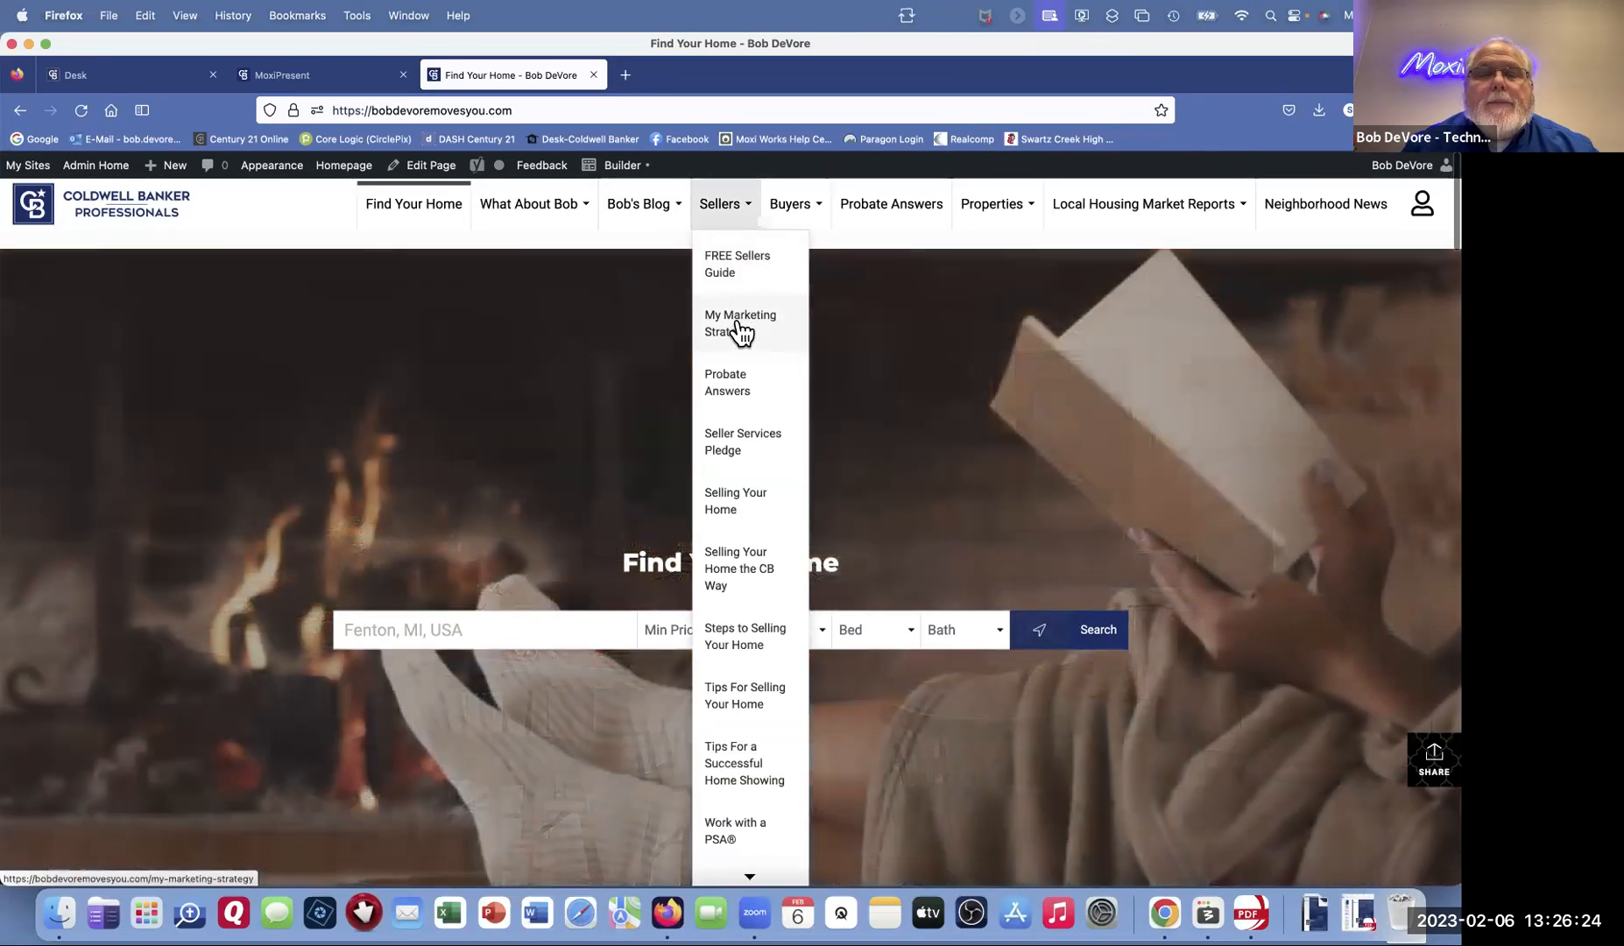
{"action": "left_click", "coordinate": [738, 321]}
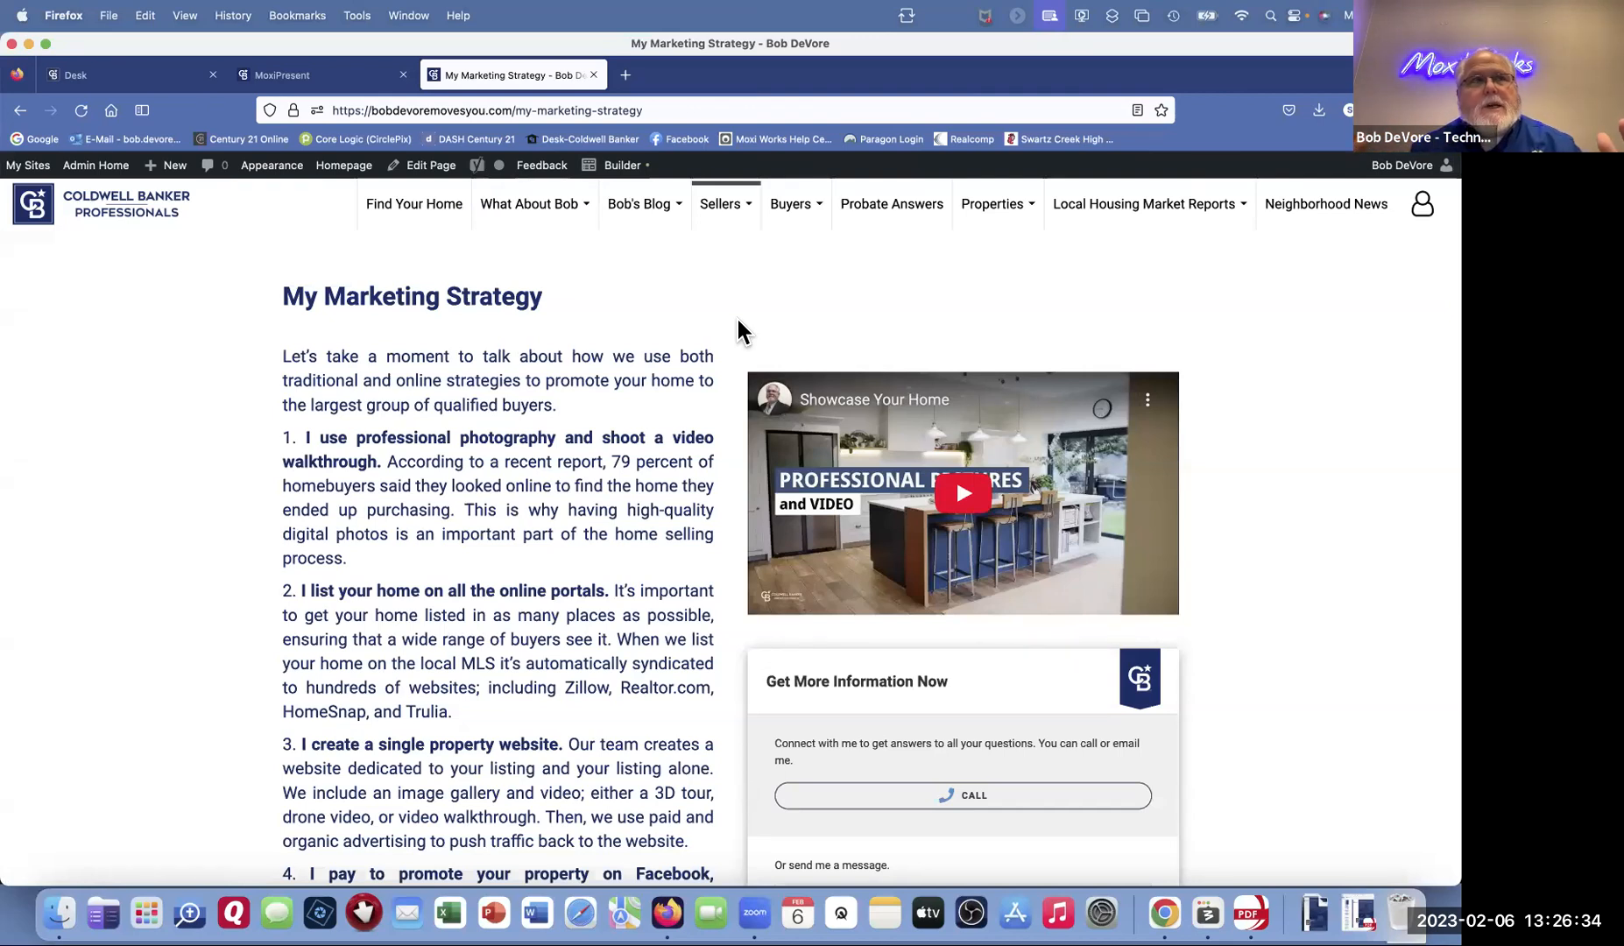
{"action": "scroll", "coordinate": [736, 317], "scroll_direction": "down", "scroll_amount": 2}
{"action": "left_click", "coordinate": [565, 111]}
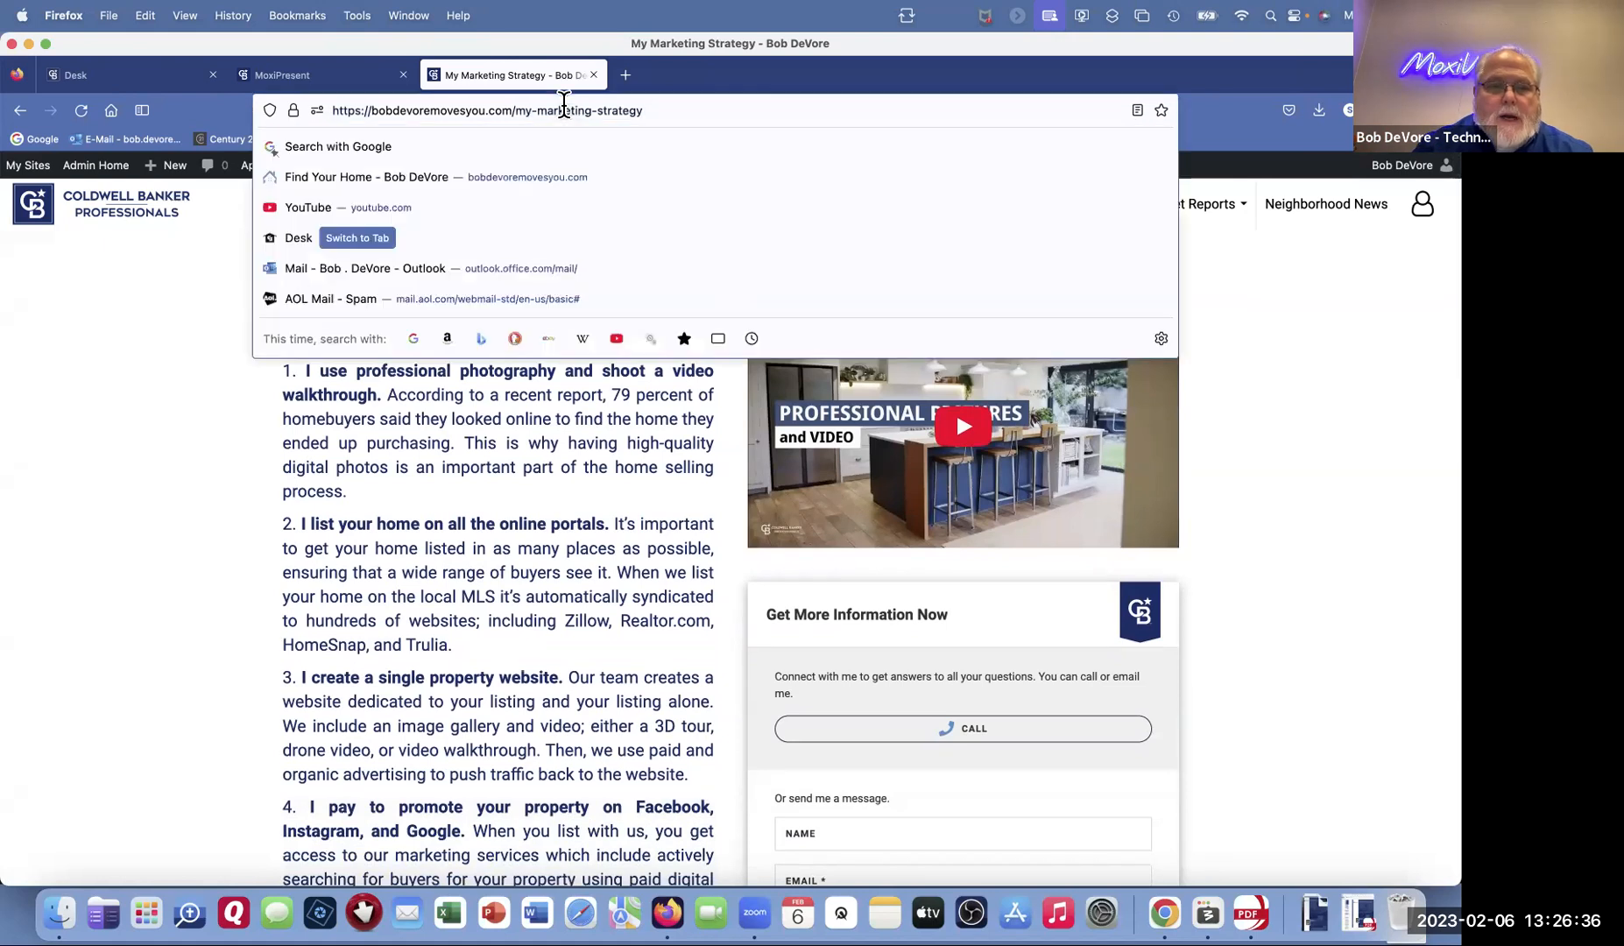
{"action": "right_click", "coordinate": [565, 108]}
{"action": "left_click", "coordinate": [590, 180]}
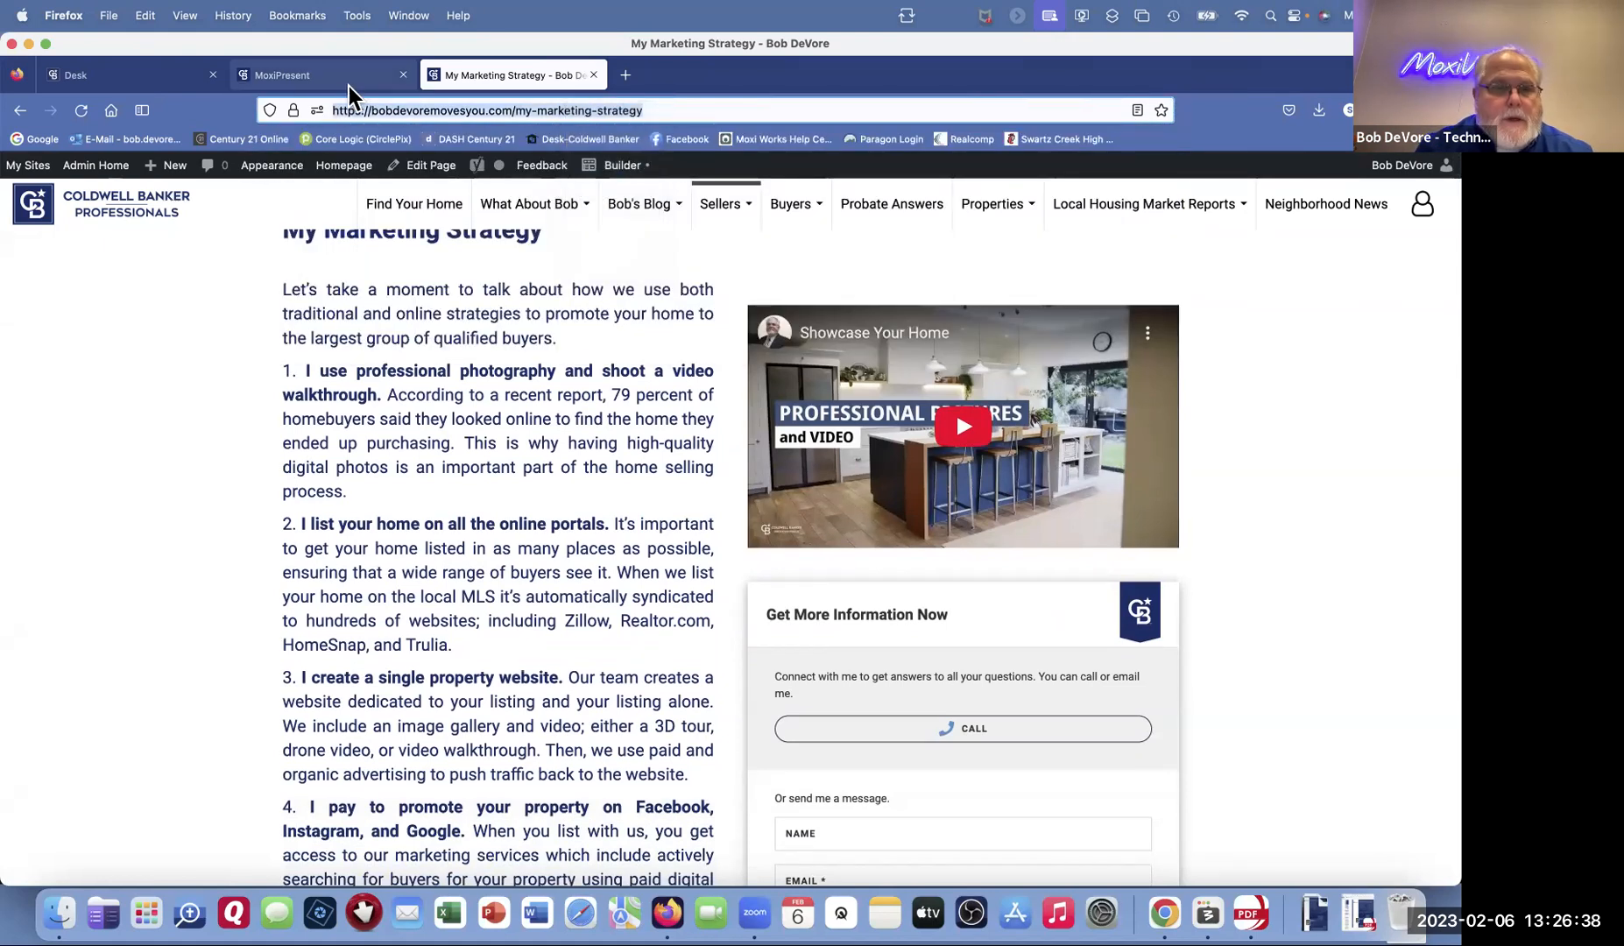
Step: Back in MoxiPresent, enter "My Marketing Strategy Click Here" as a separate paragraph above the example text under Heading Here
{"action": "left_click", "coordinate": [289, 84]}
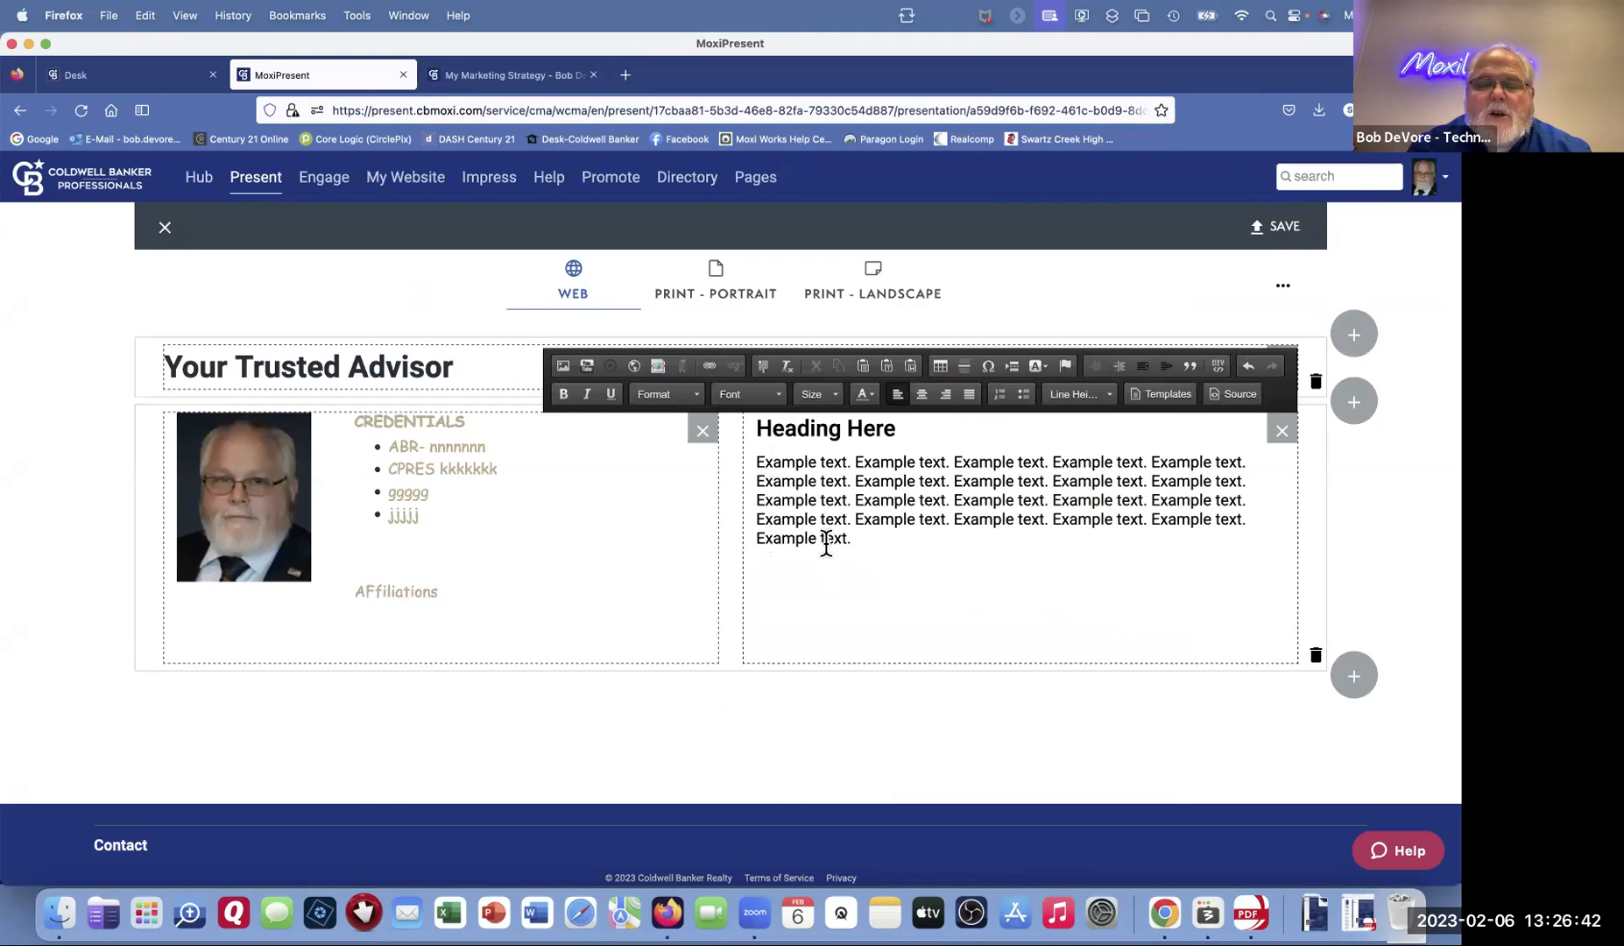
{"action": "left_click_drag", "start_coordinate": [757, 456], "coordinate": [897, 462]}
{"action": "type", "text": "M"}
{"action": "key", "text": "Left"}
{"action": "type", "text": "My"}
{"action": "key", "text": "Right"}
{"action": "type", "text": "arketi"}
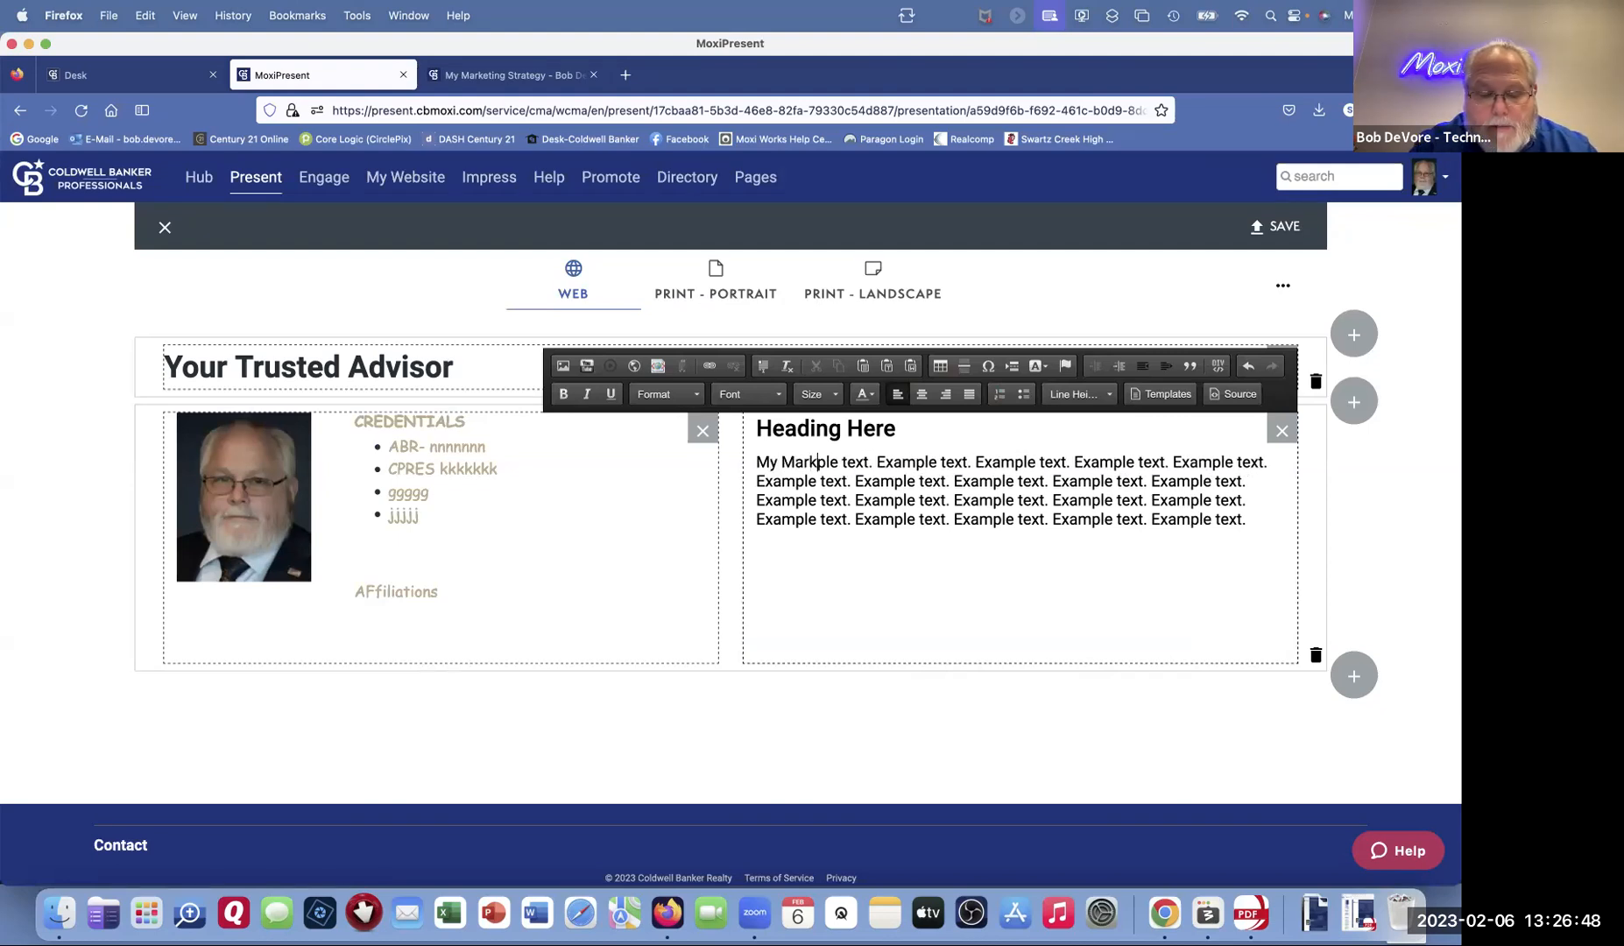
{"action": "type", "text": "ng Stra"}
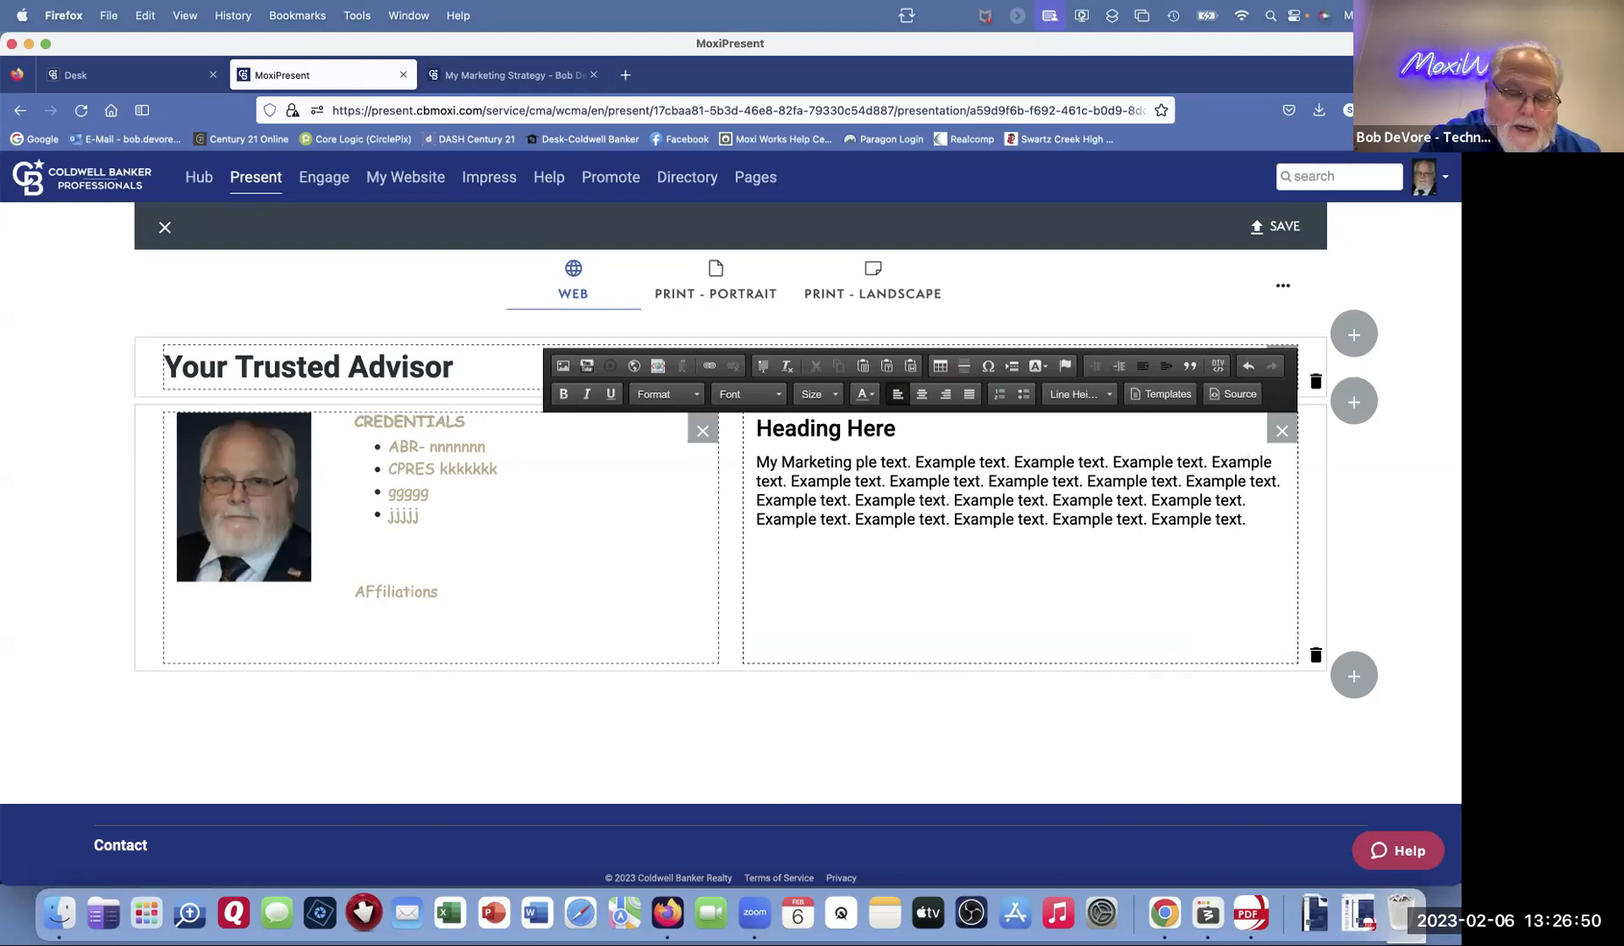
{"action": "type", "text": "tegy C"}
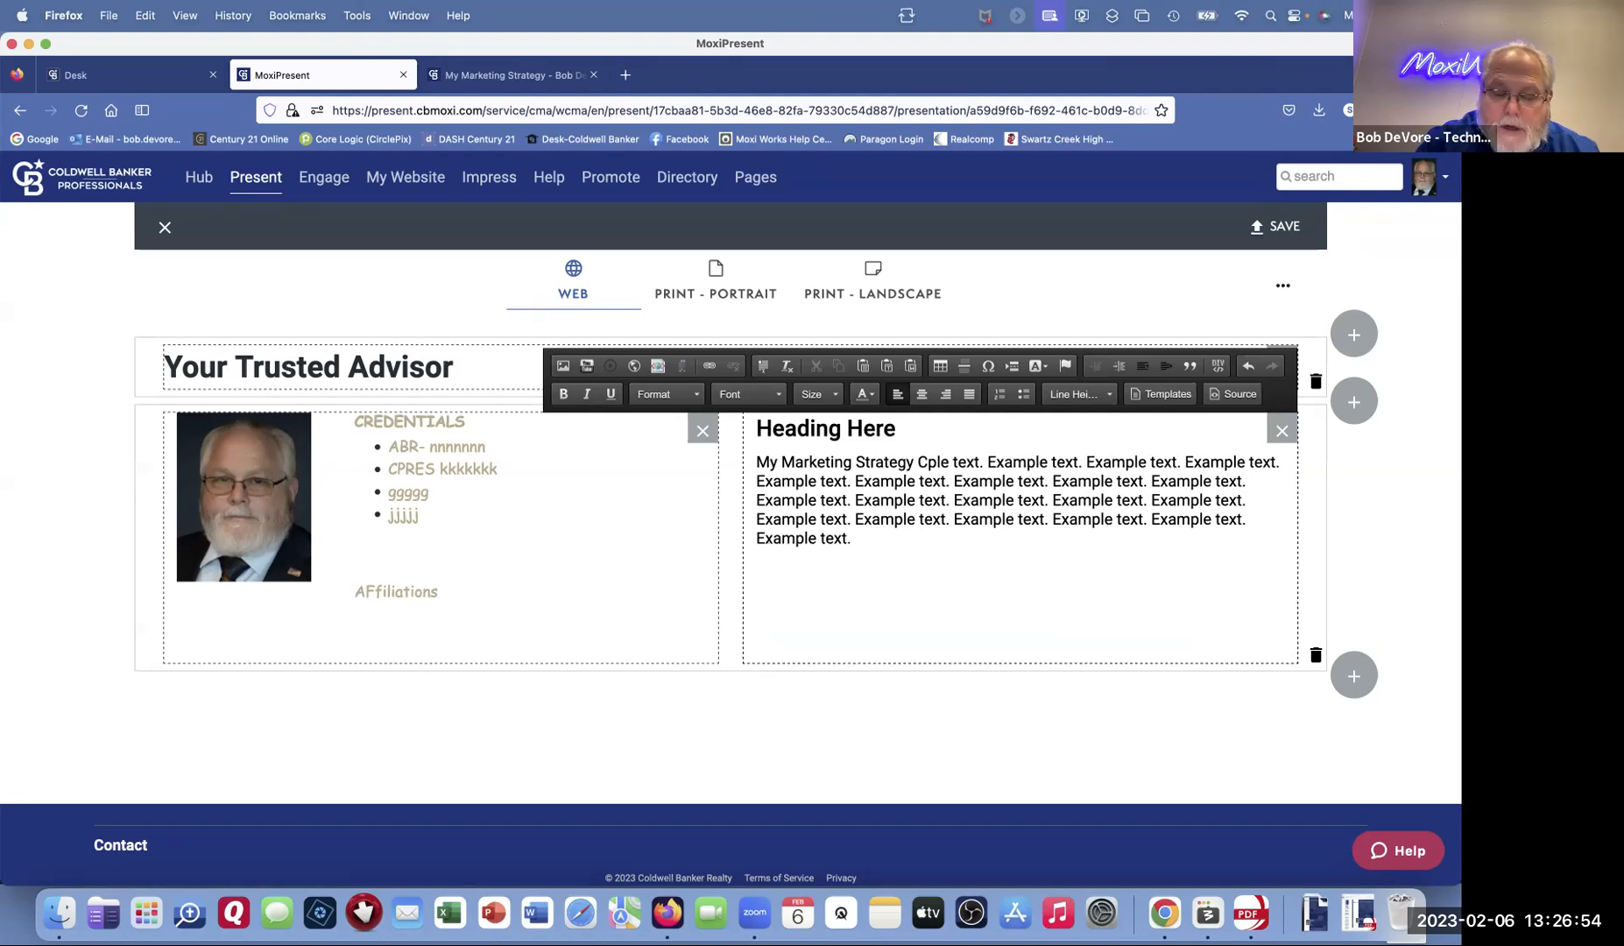
{"action": "type", "text": "lick "}
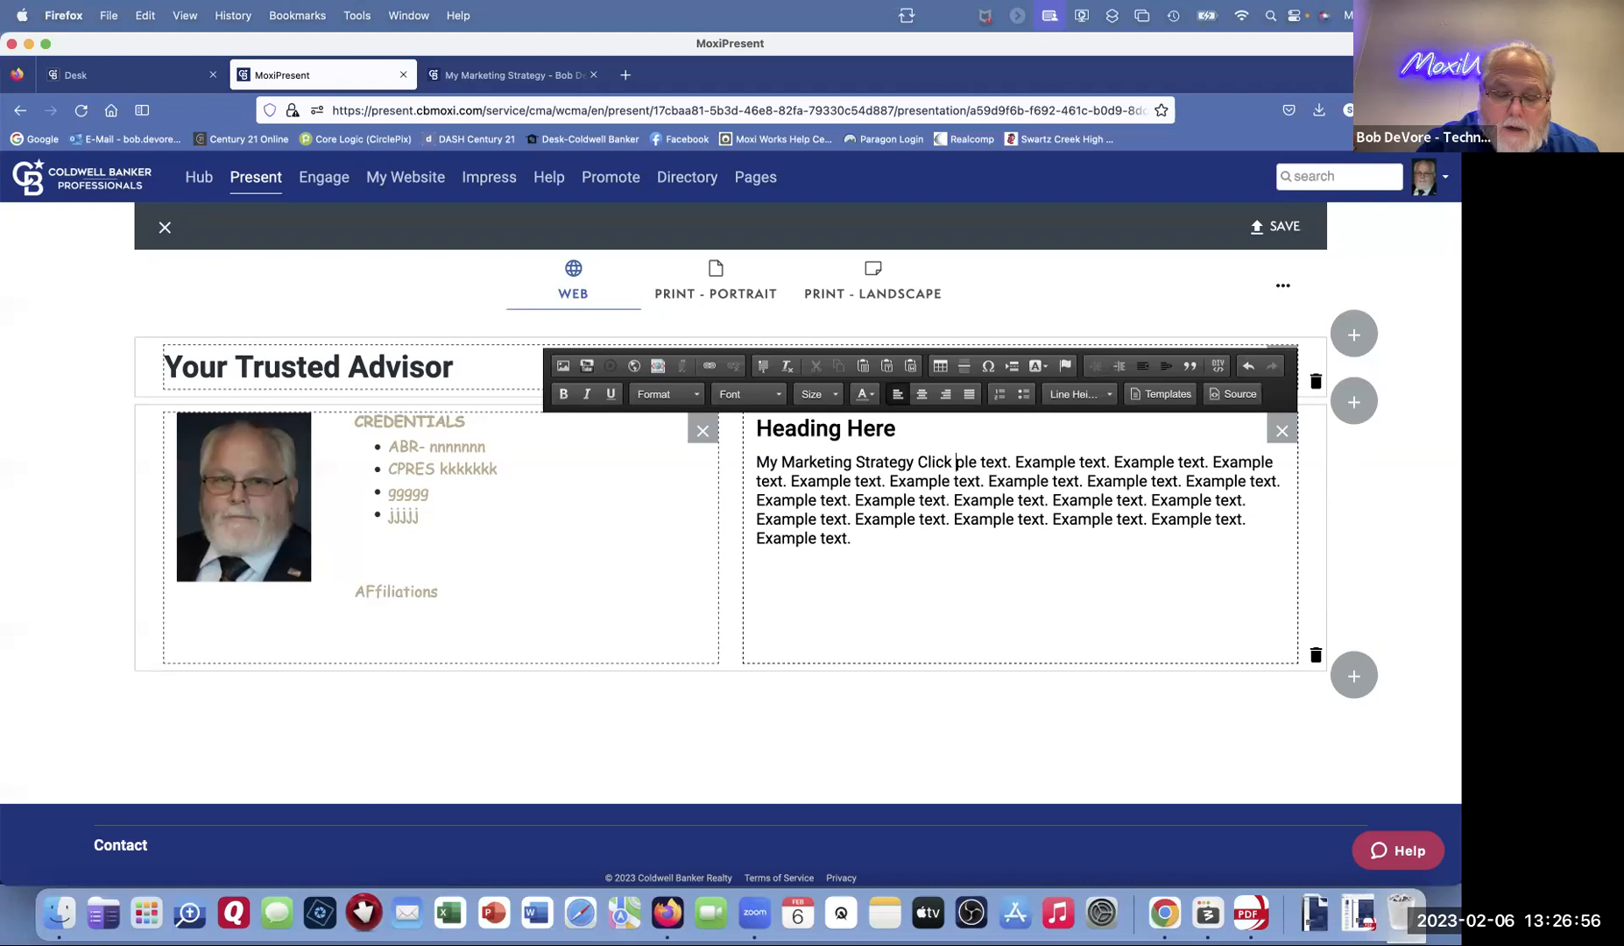
{"action": "type", "text": "Here"}
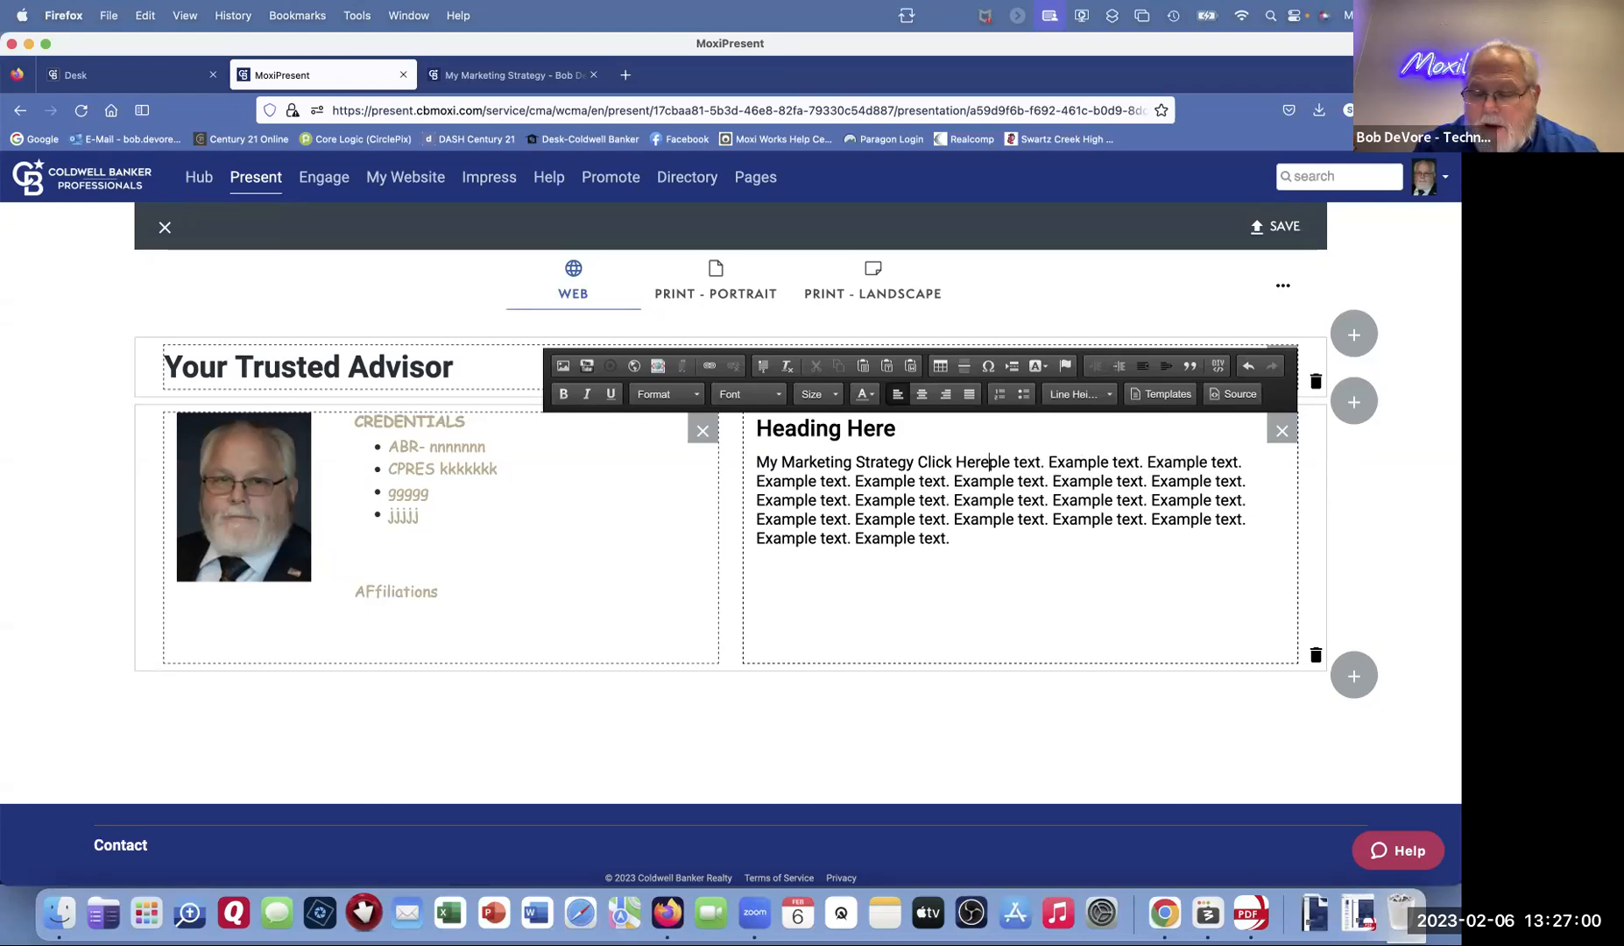
{"action": "key", "text": "Return"}
Step: Select the words "Click Here" in the marketing strategy line and view the text block's HTML source
{"action": "left_click_drag", "start_coordinate": [917, 461], "coordinate": [990, 463]}
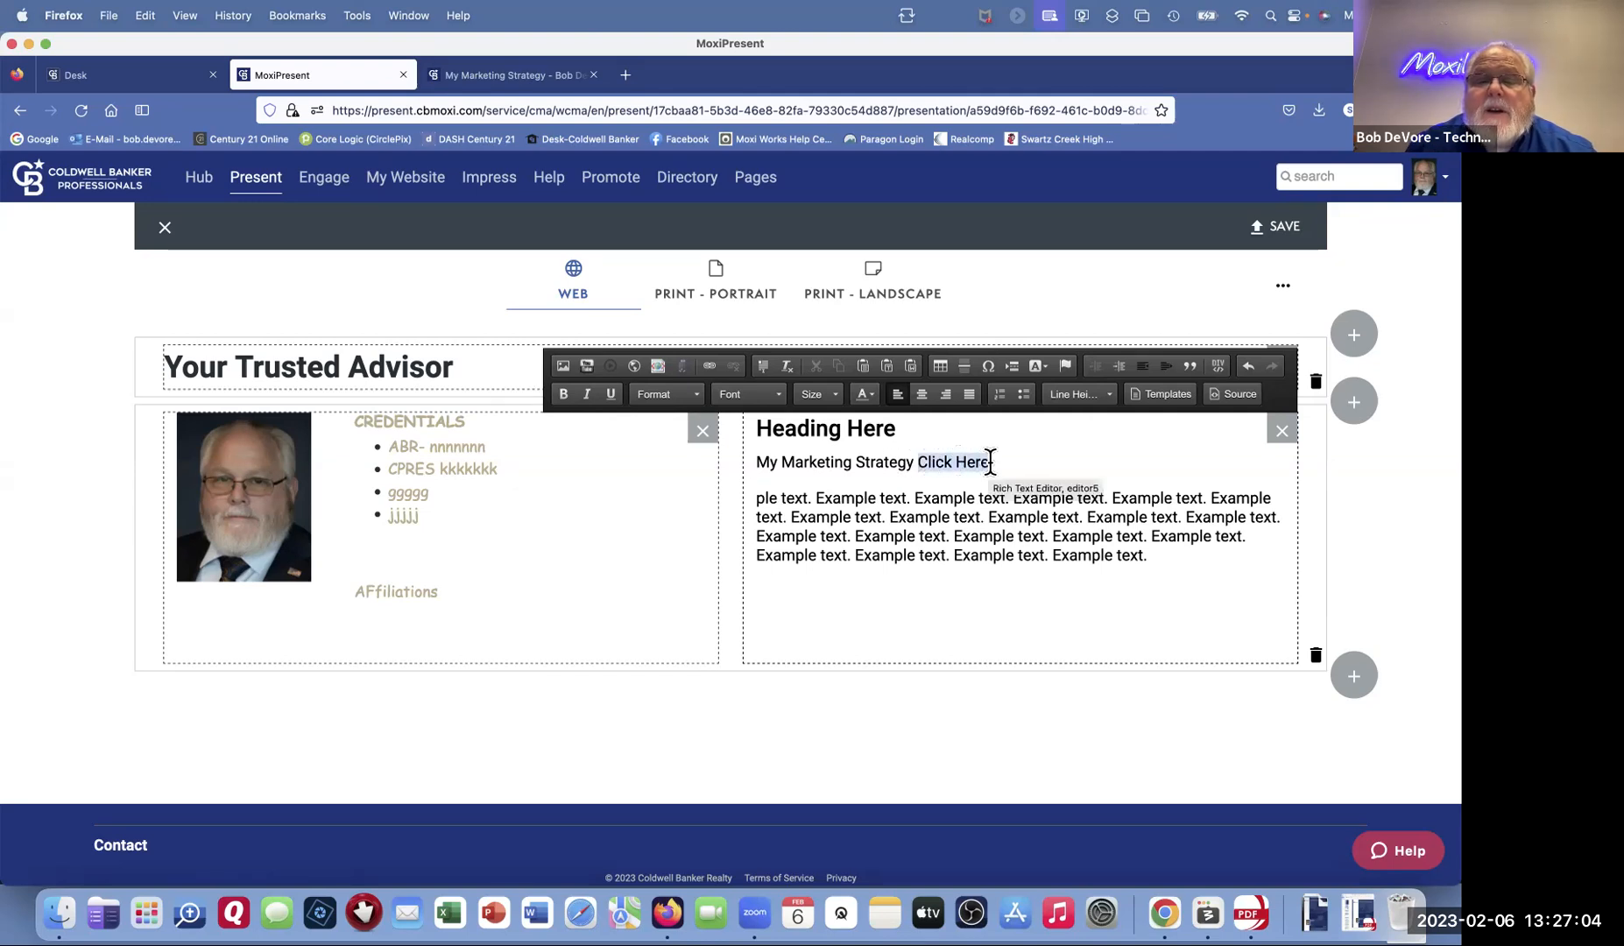
{"action": "left_click", "coordinate": [1228, 394]}
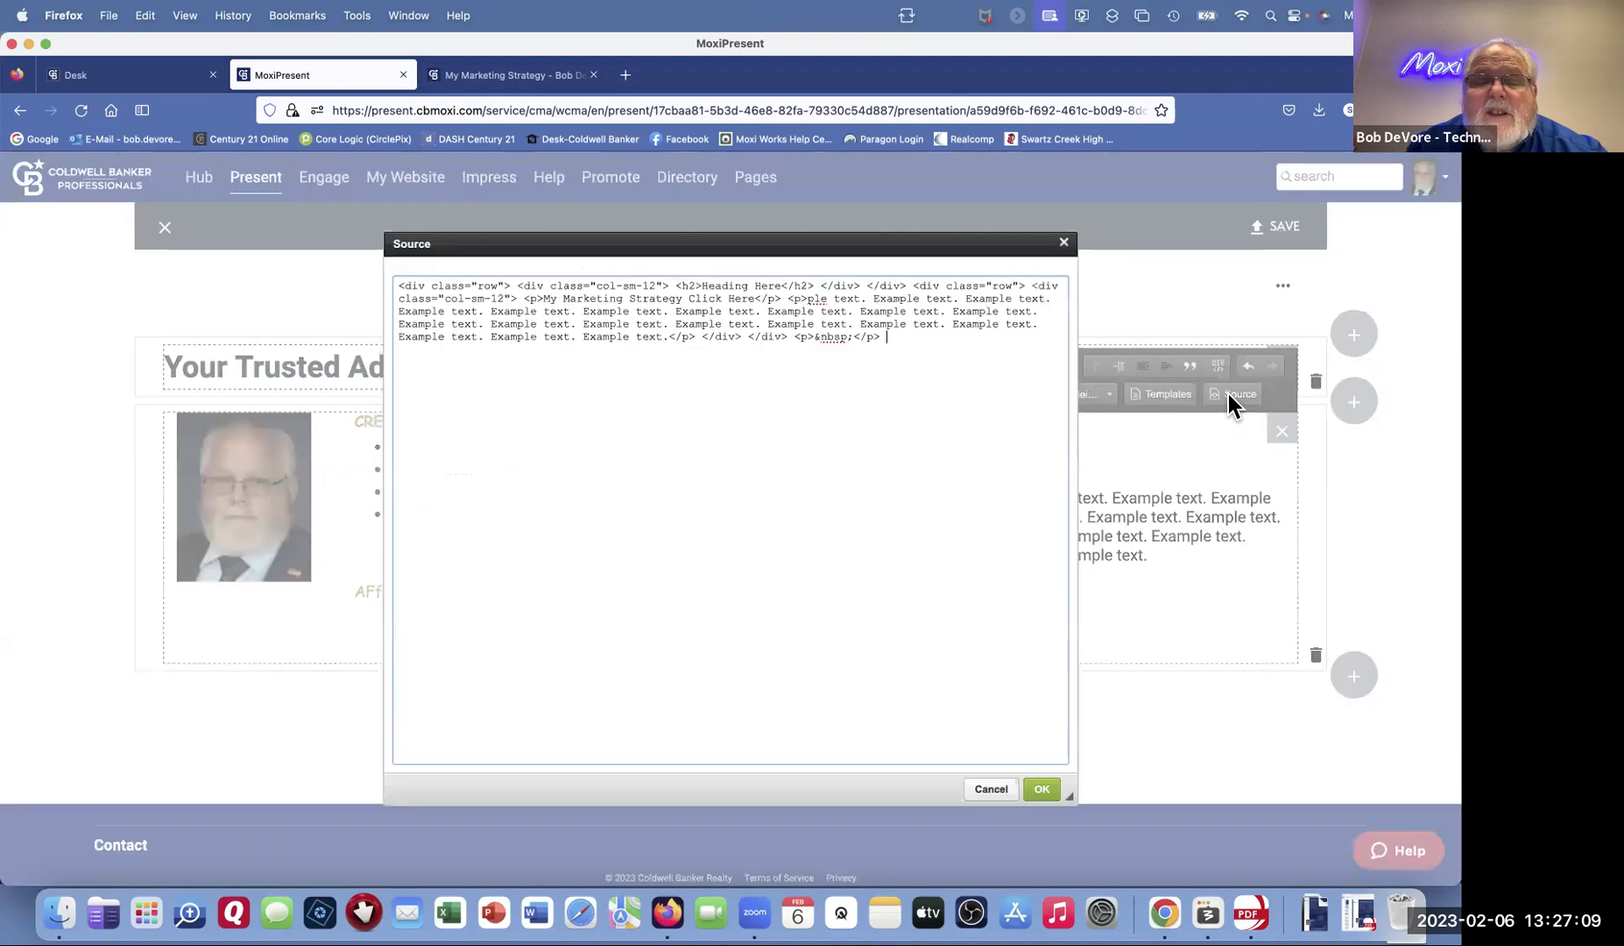
{"action": "left_click", "coordinate": [991, 789]}
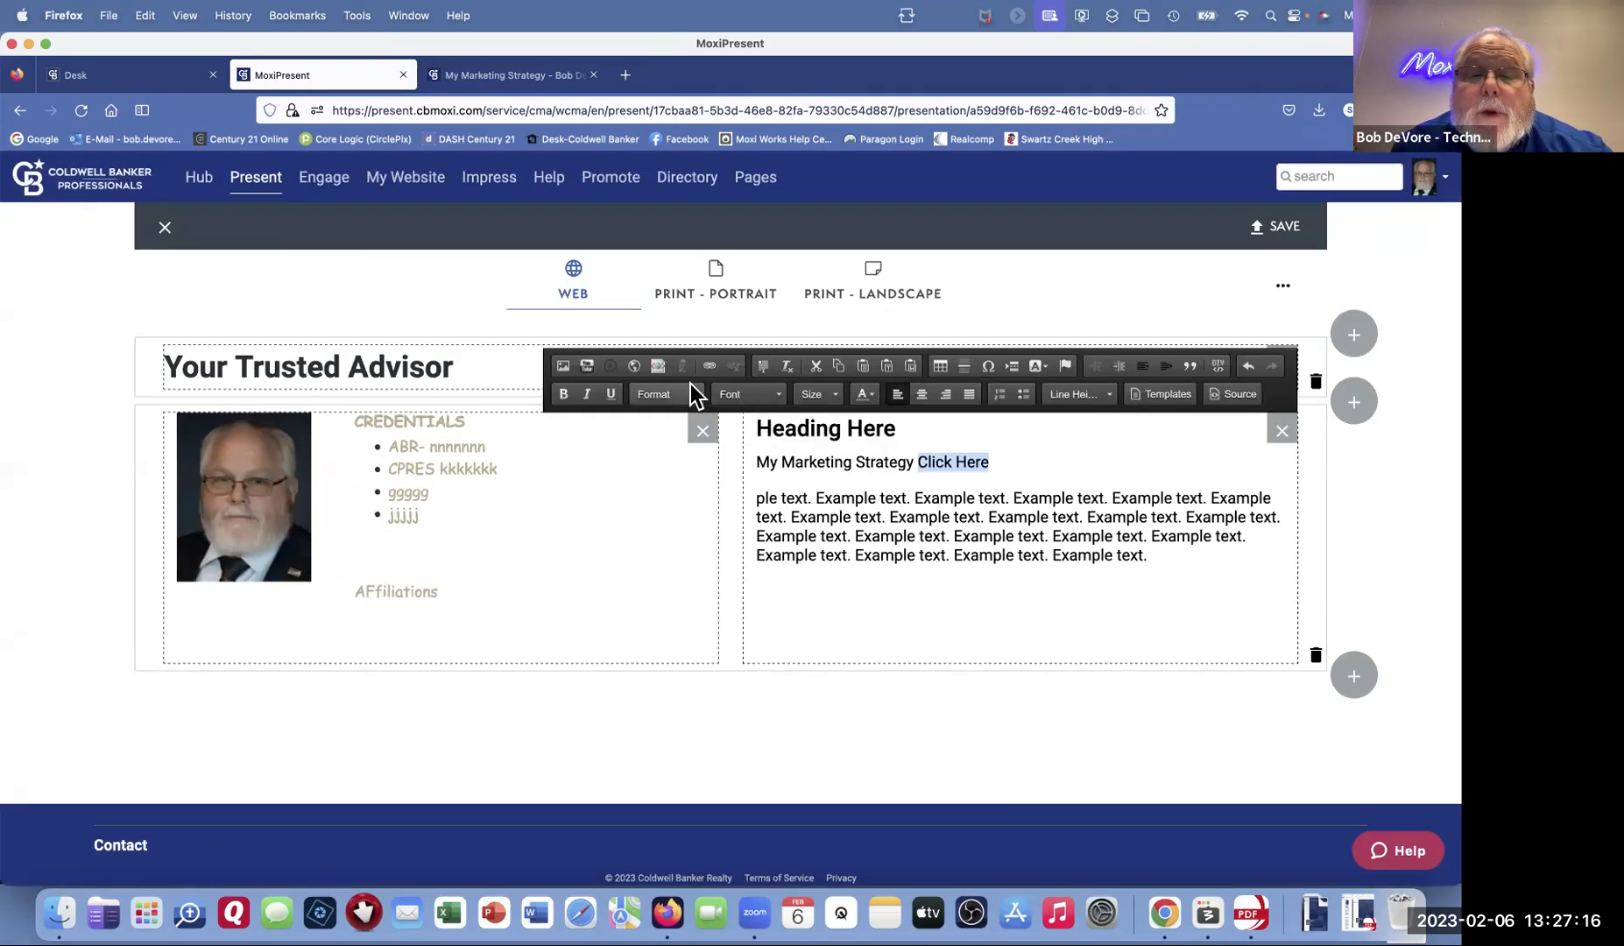
Step: Link the selected words "Click Here" to the copied web address of the My Marketing Strategy page
{"action": "left_click", "coordinate": [710, 367]}
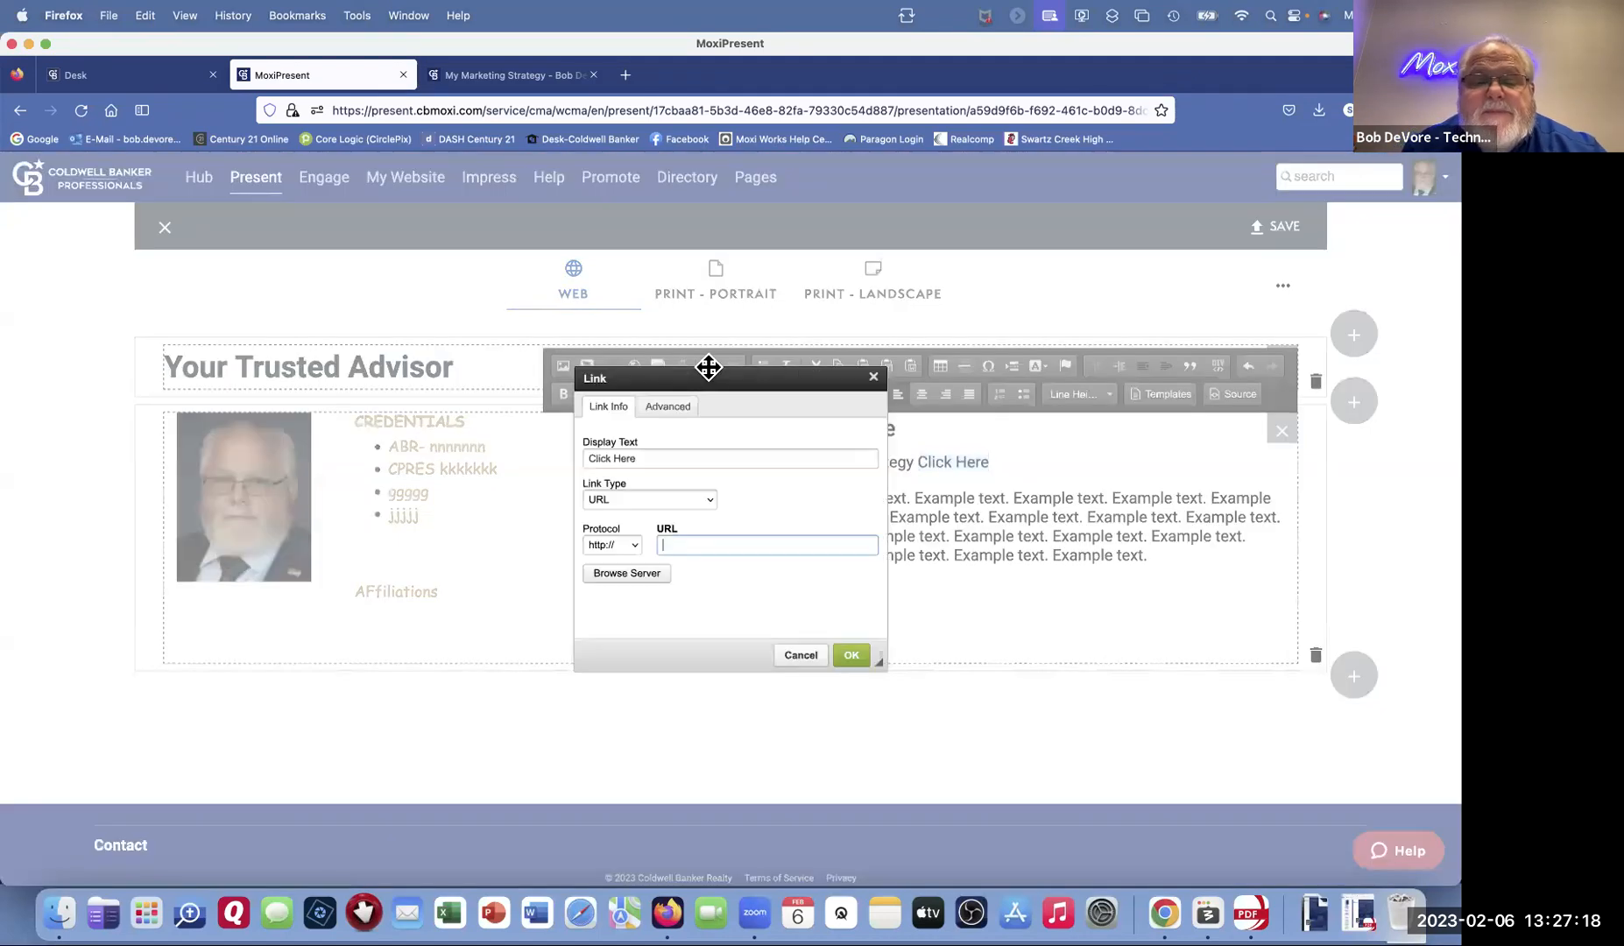
{"action": "right_click", "coordinate": [731, 541]}
{"action": "left_click", "coordinate": [765, 641]}
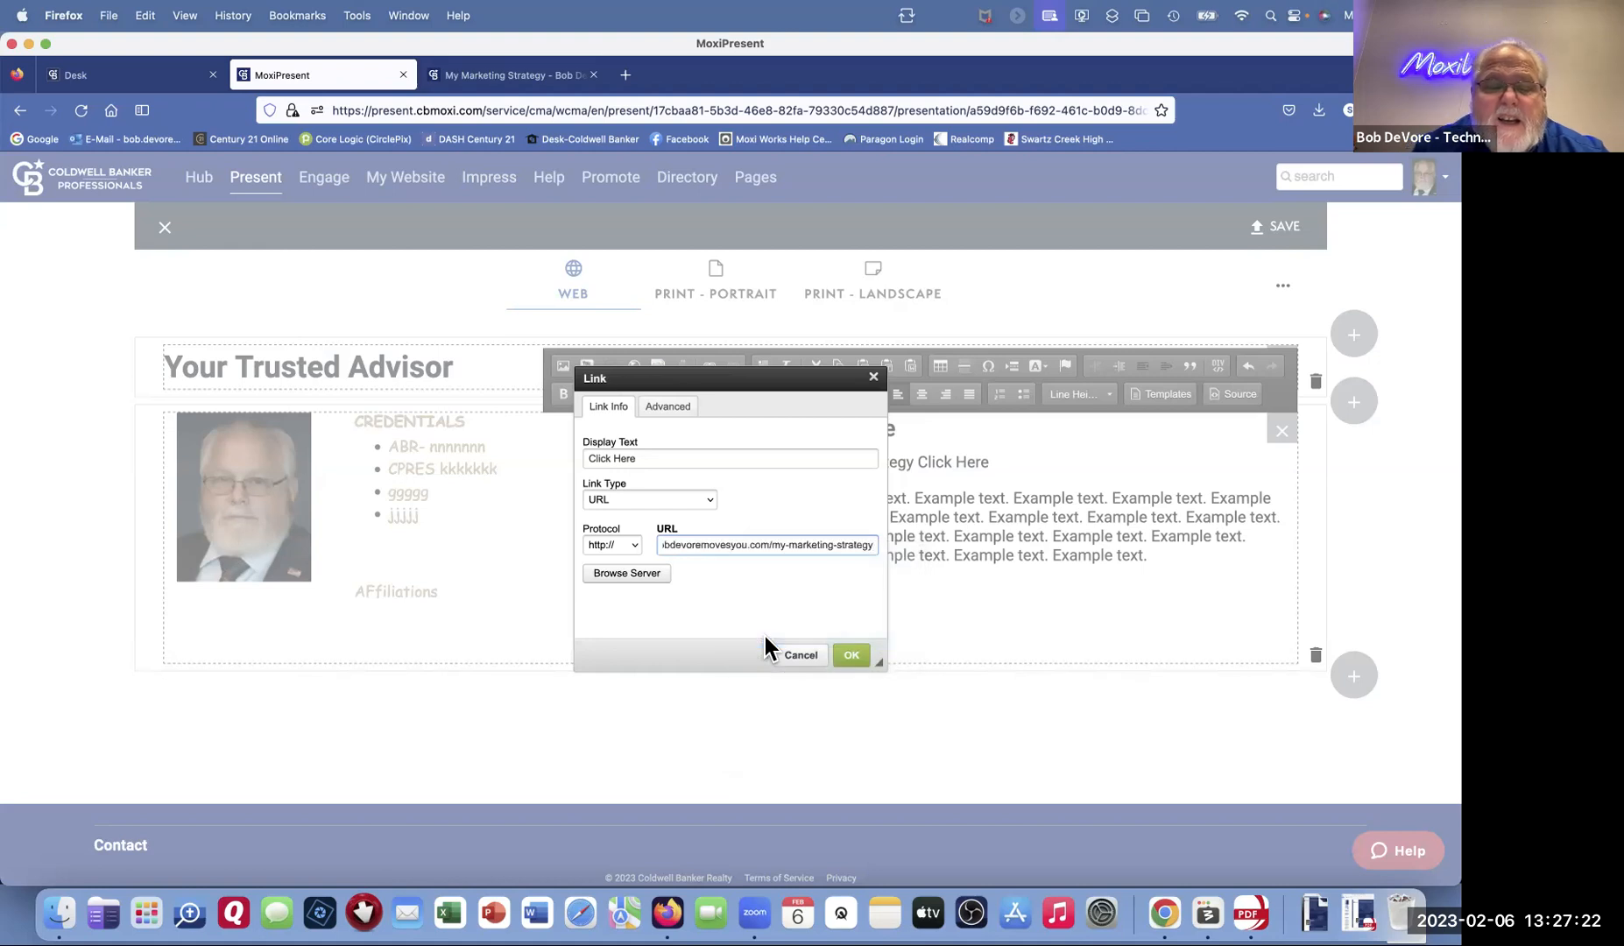
{"action": "left_click", "coordinate": [852, 655]}
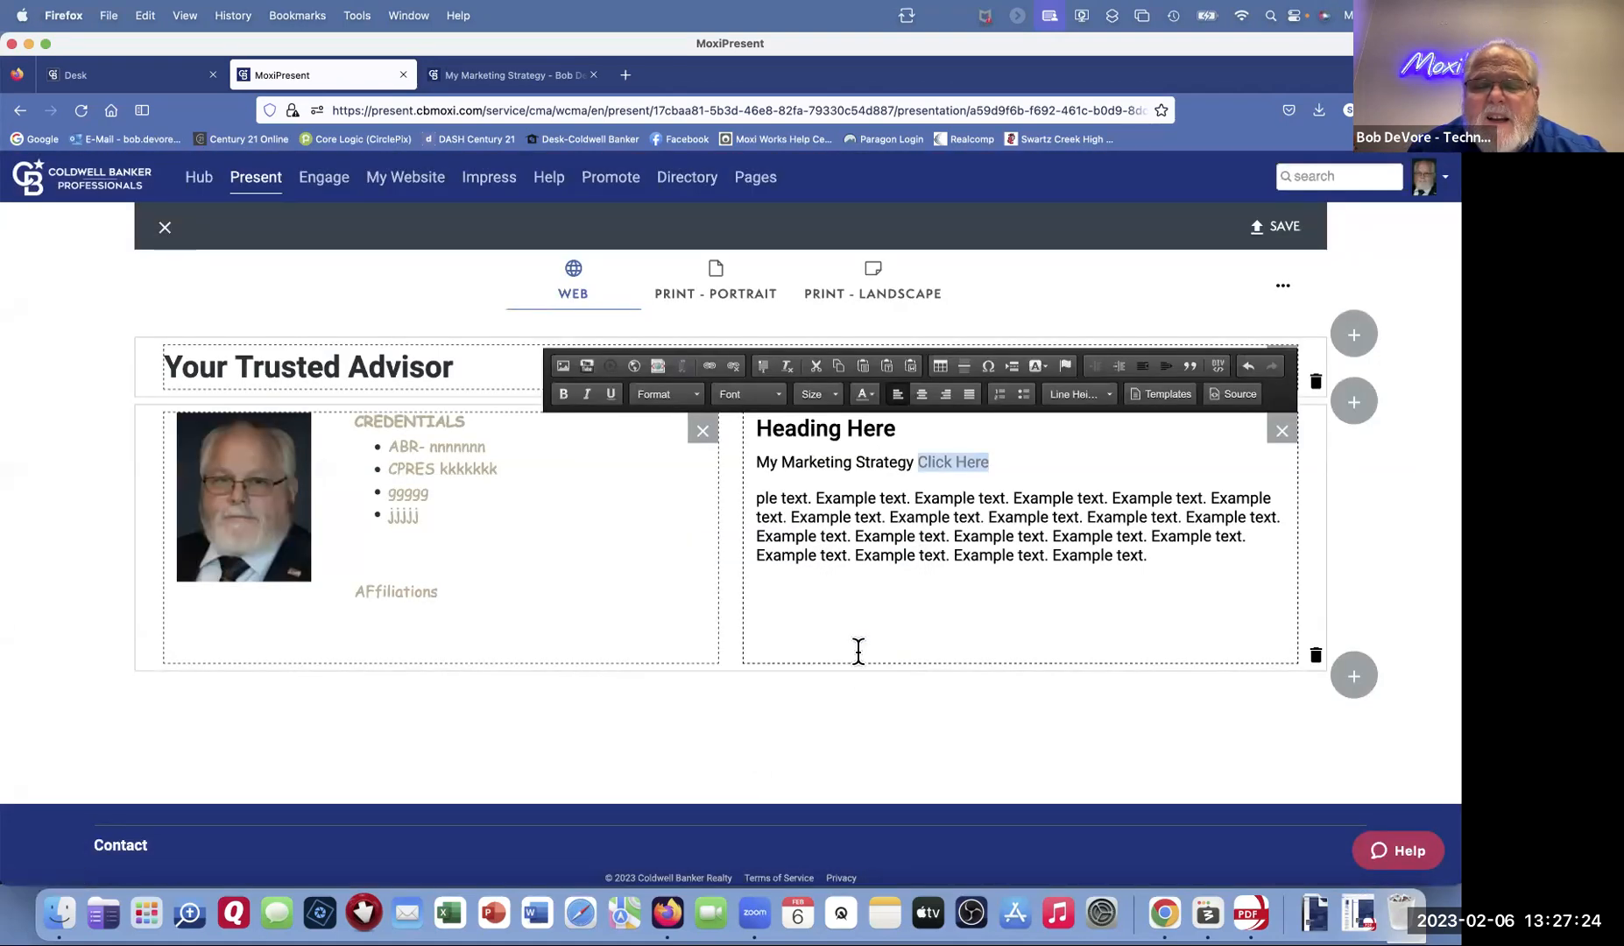
{"action": "left_click", "coordinate": [1005, 589]}
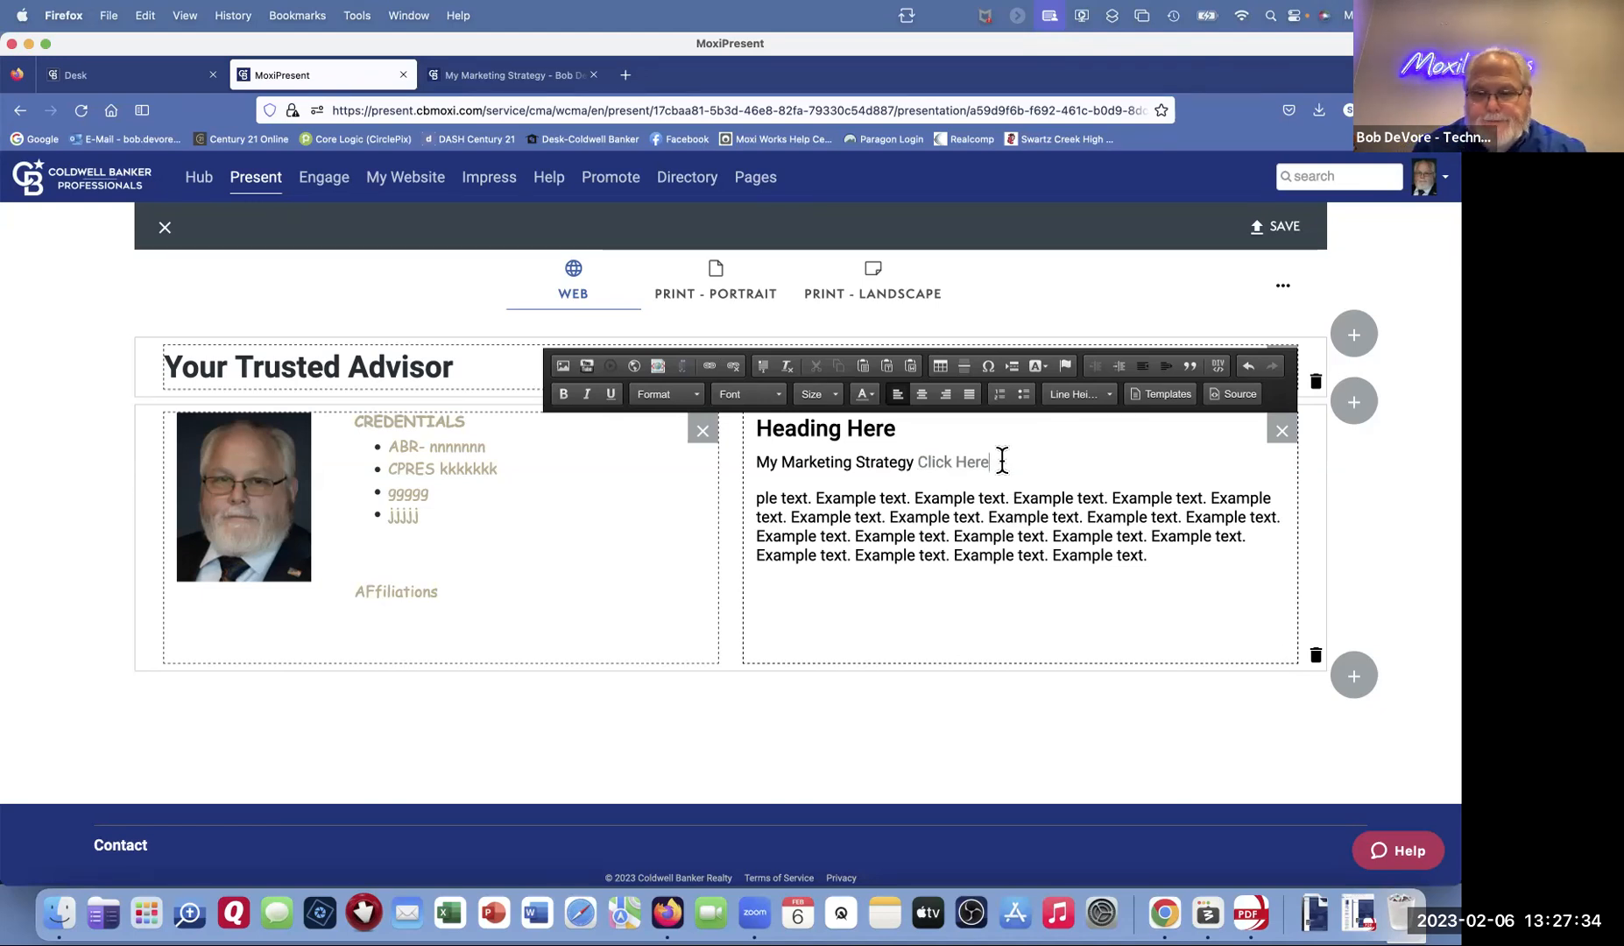
Step: Save the page to My Pages under the name "Demo" and close the page editor
{"action": "left_click", "coordinate": [1279, 228]}
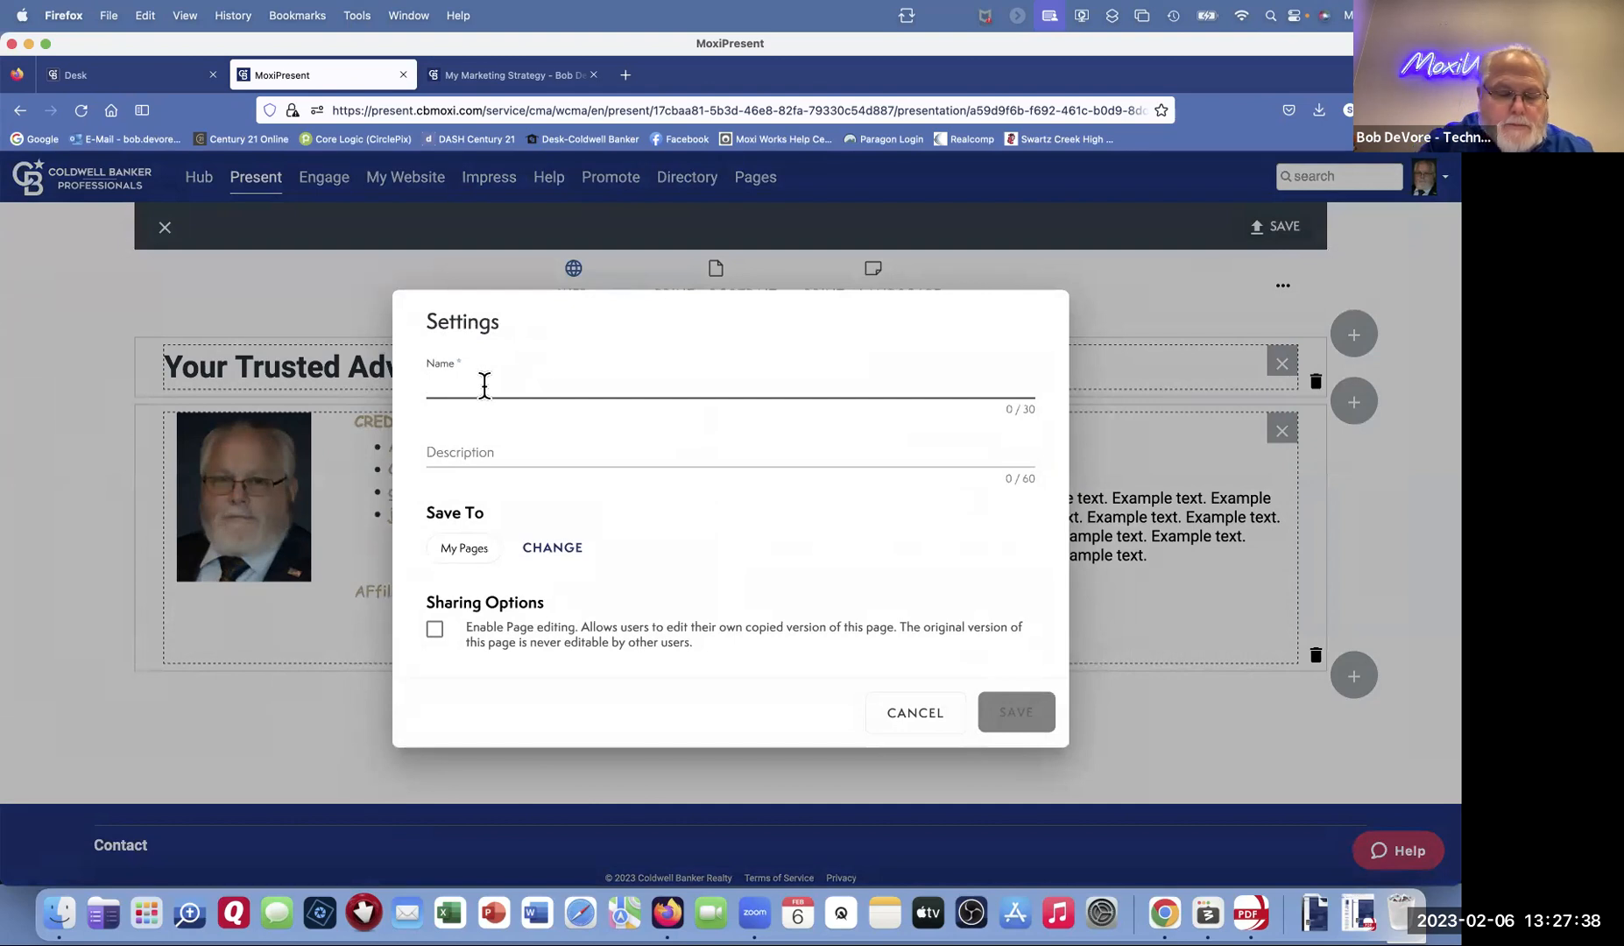
{"action": "type", "text": "Demo"}
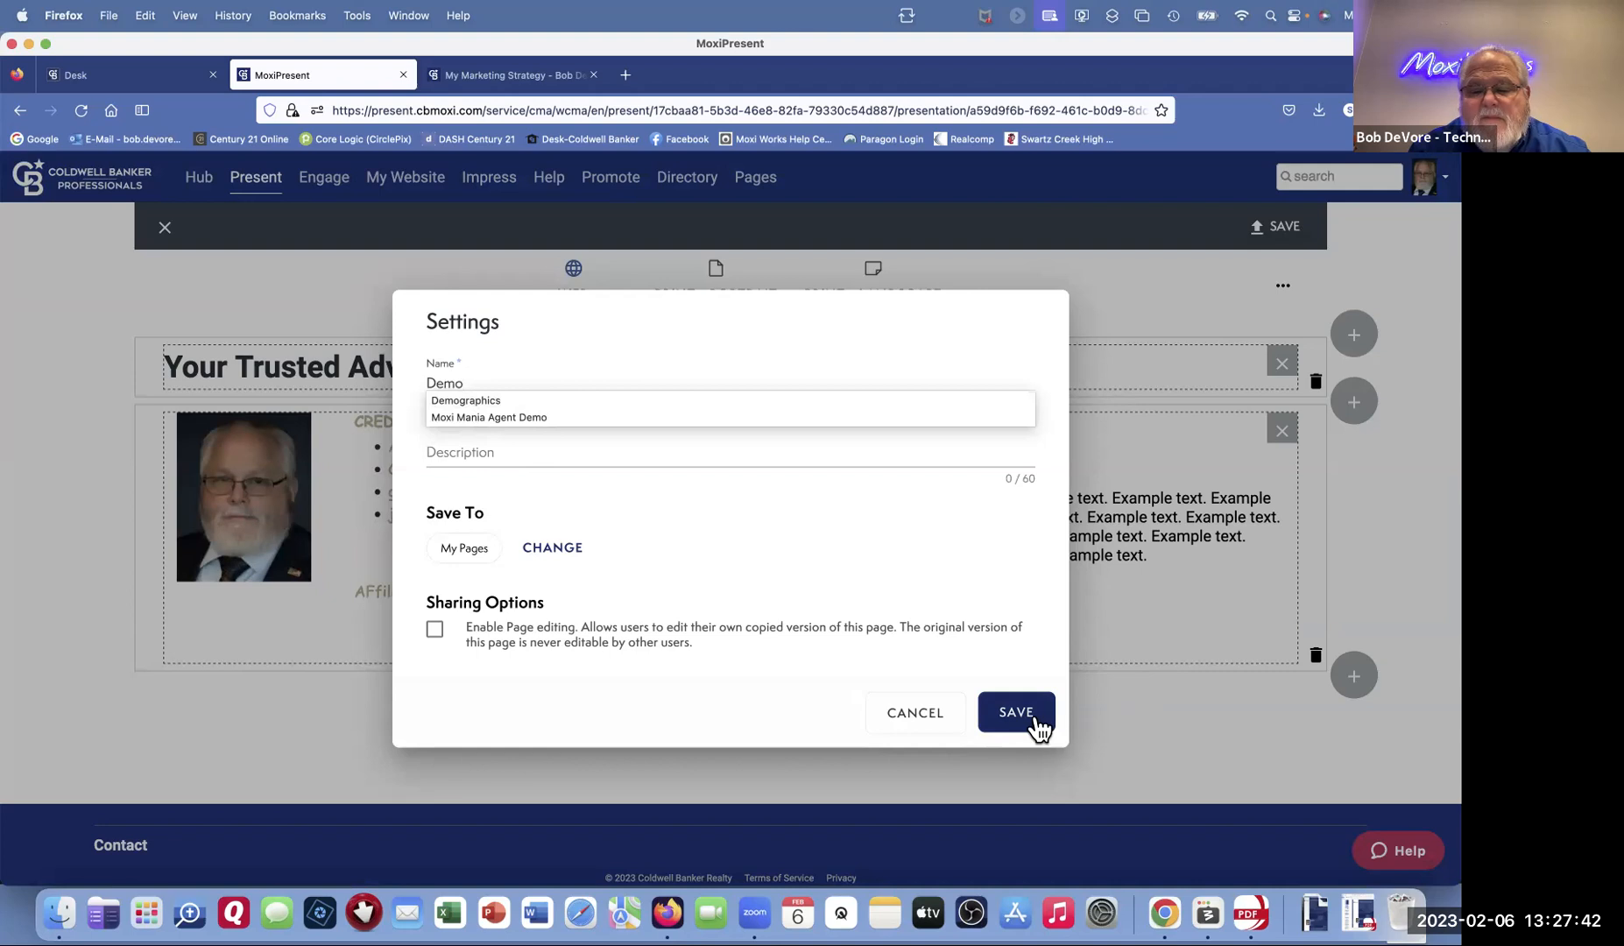
{"action": "left_click", "coordinate": [1025, 718]}
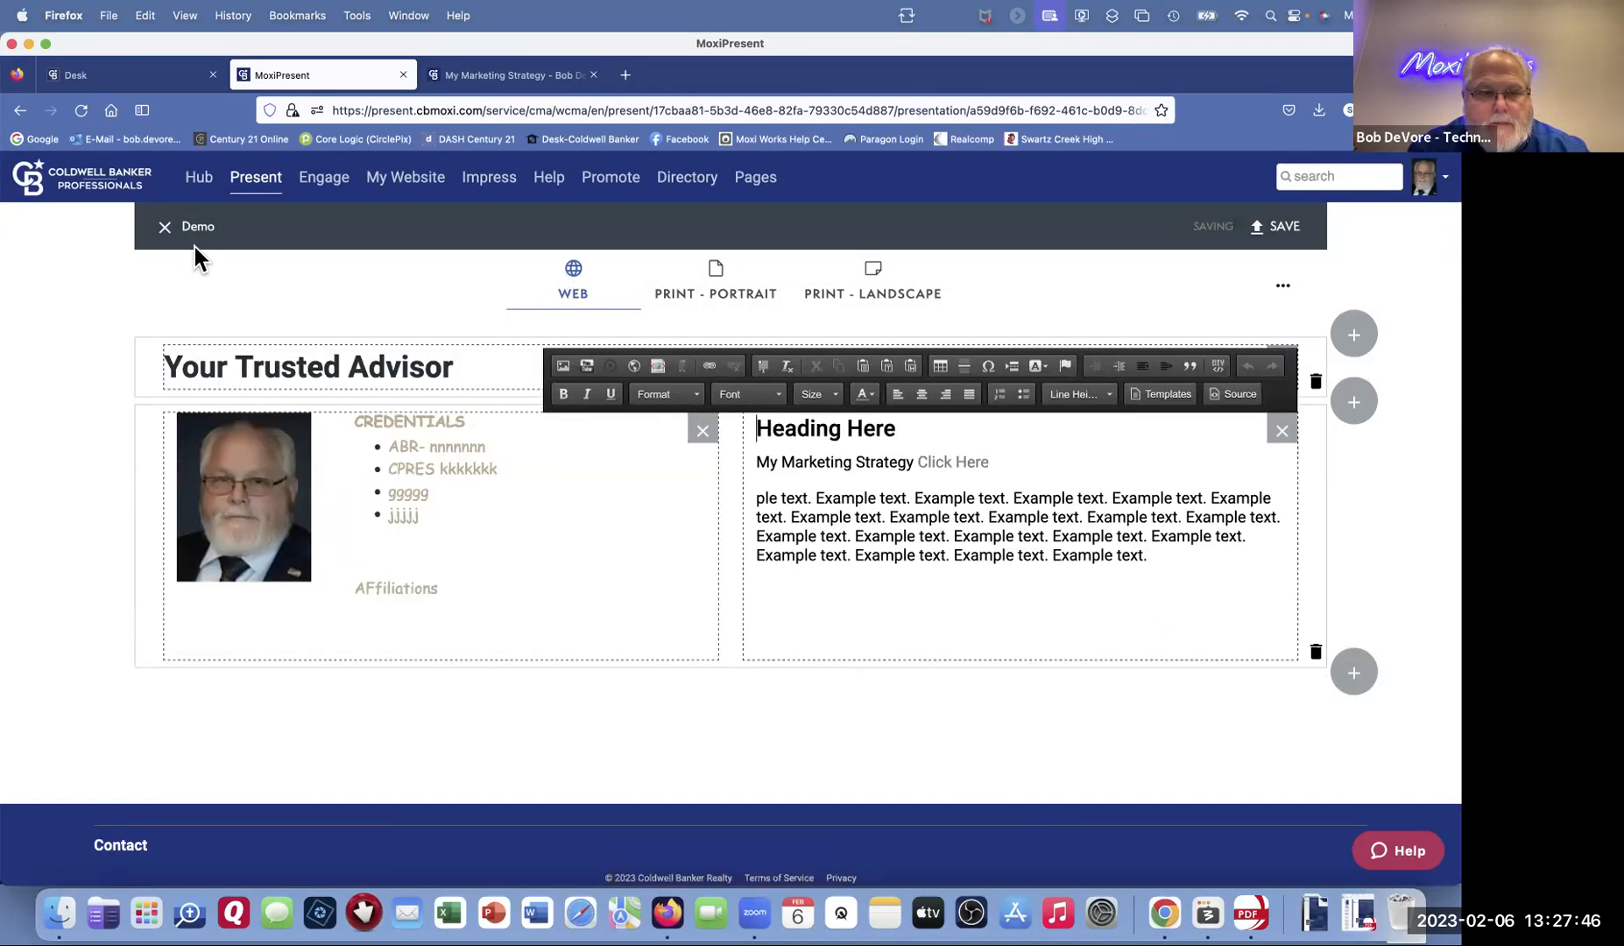
{"action": "left_click", "coordinate": [166, 230]}
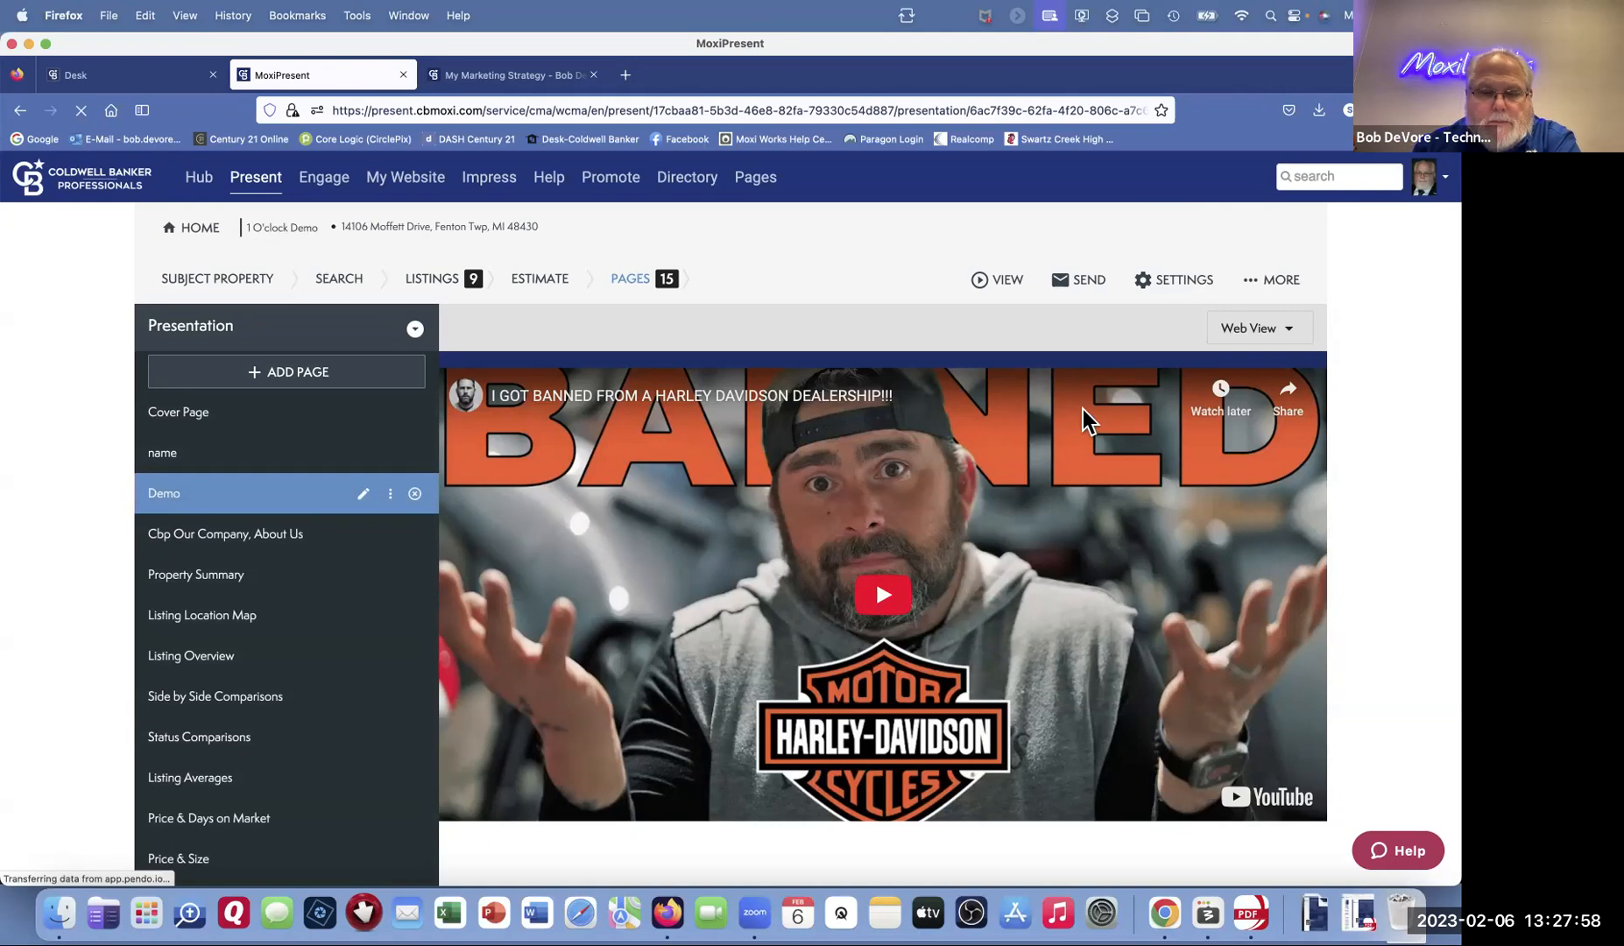
Step: Open the presentation's Web preview and close the old My Marketing Strategy browser tab
{"action": "left_click", "coordinate": [1007, 281]}
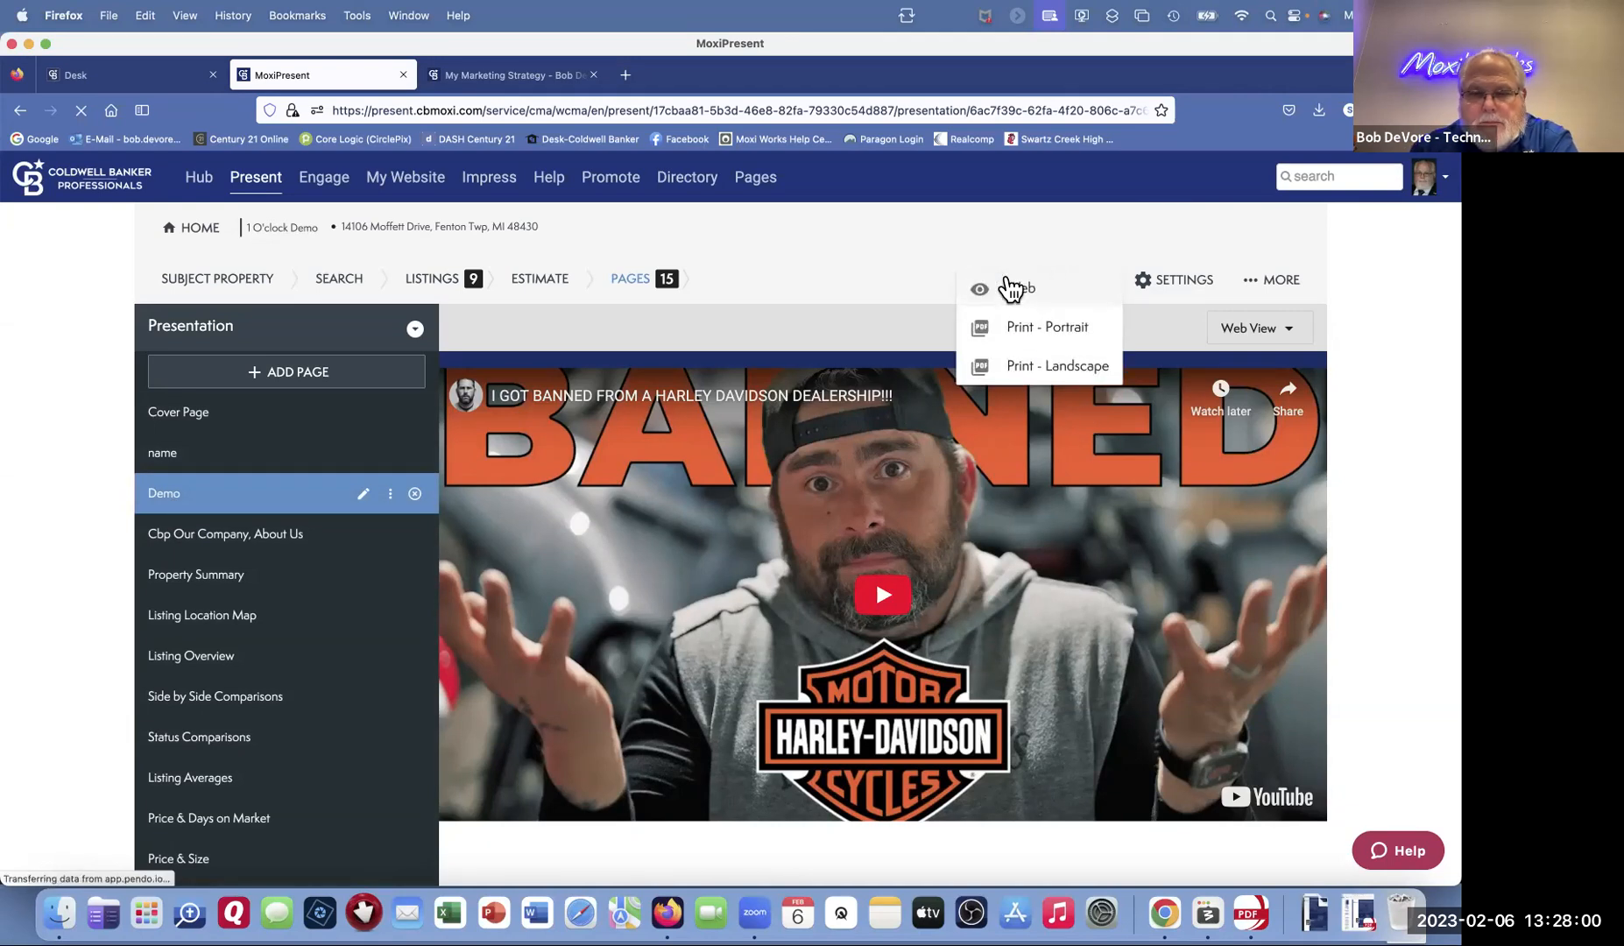
{"action": "left_click", "coordinate": [1026, 291]}
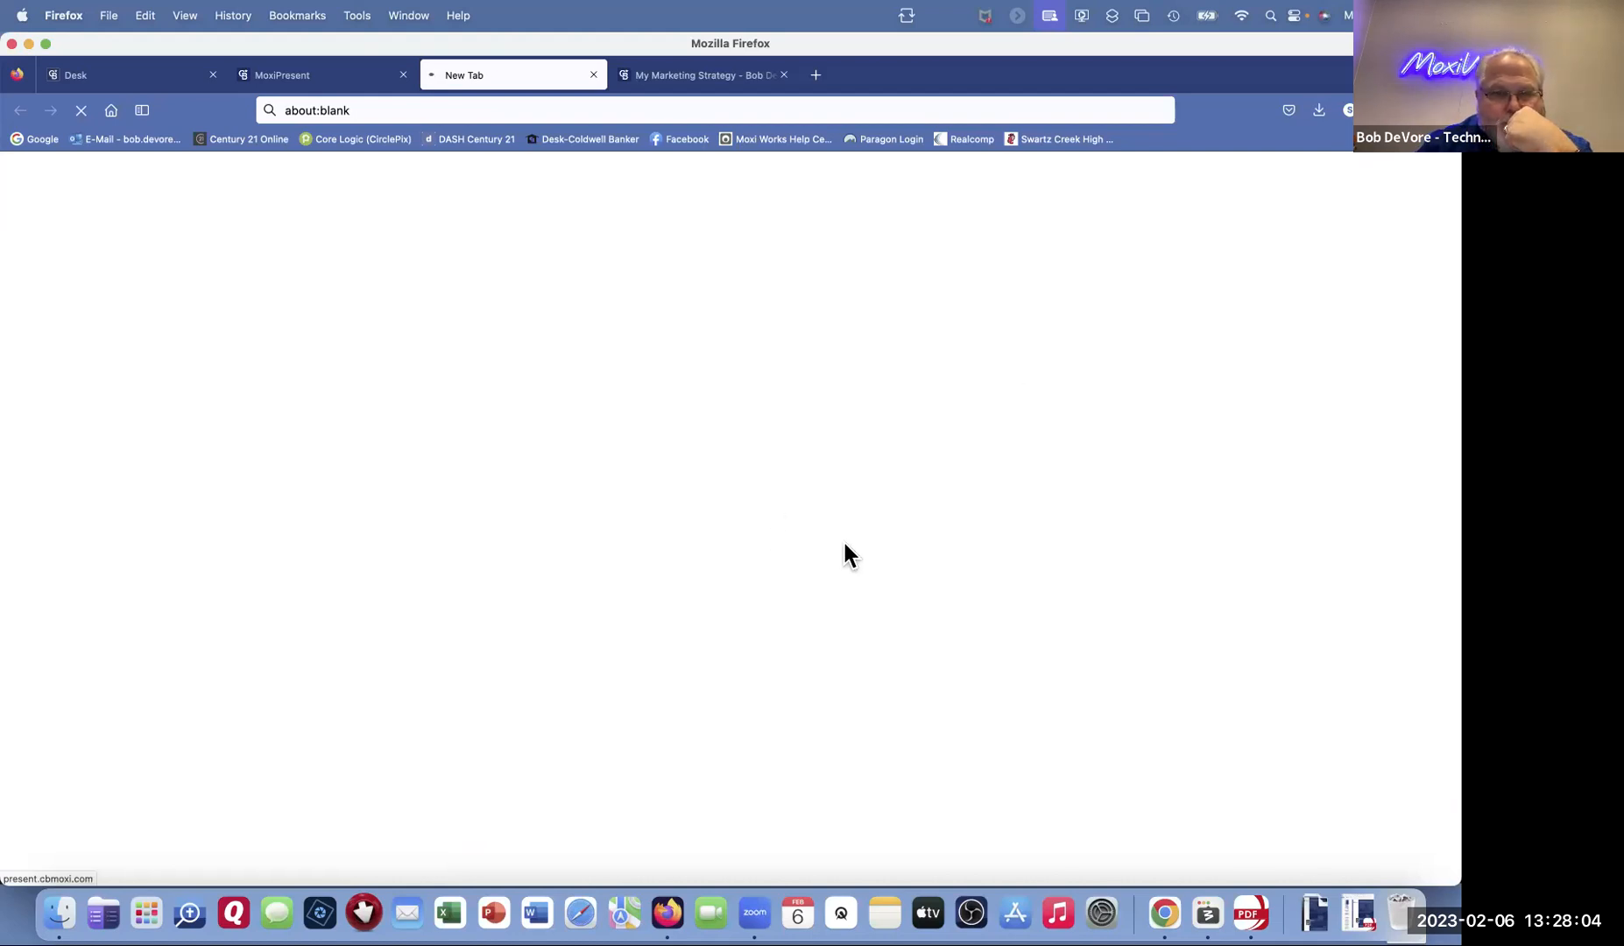
{"action": "left_click", "coordinate": [784, 75]}
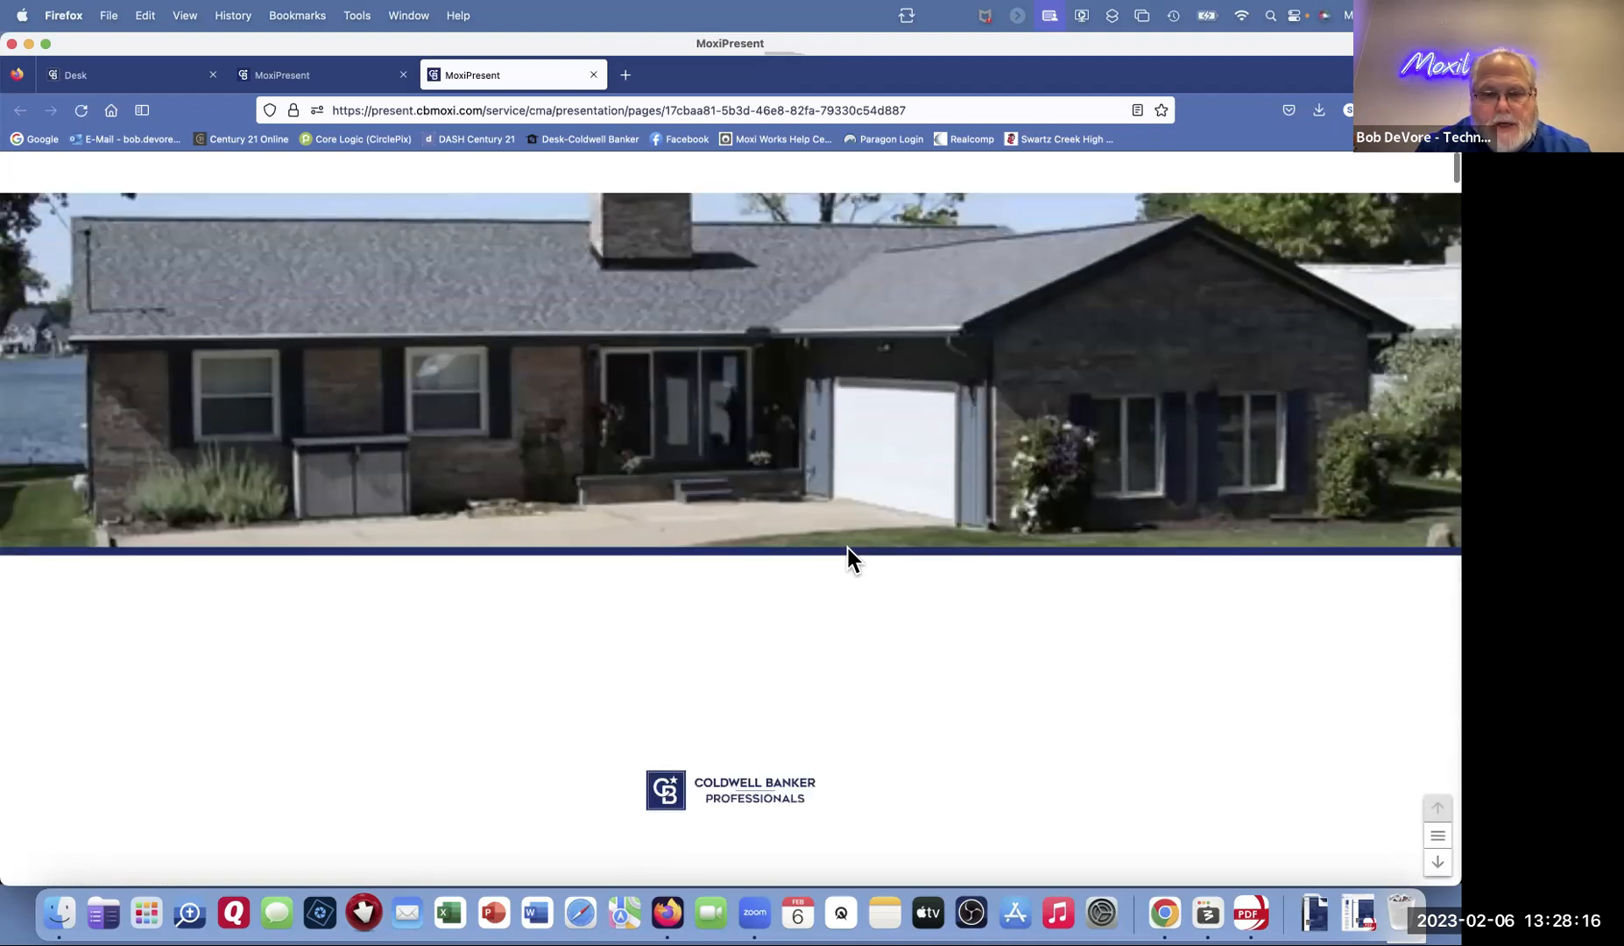
Step: Go to the Demo page in the web preview and test its Click Here link
{"action": "scroll", "coordinate": [848, 547], "scroll_direction": "down", "scroll_amount": 8}
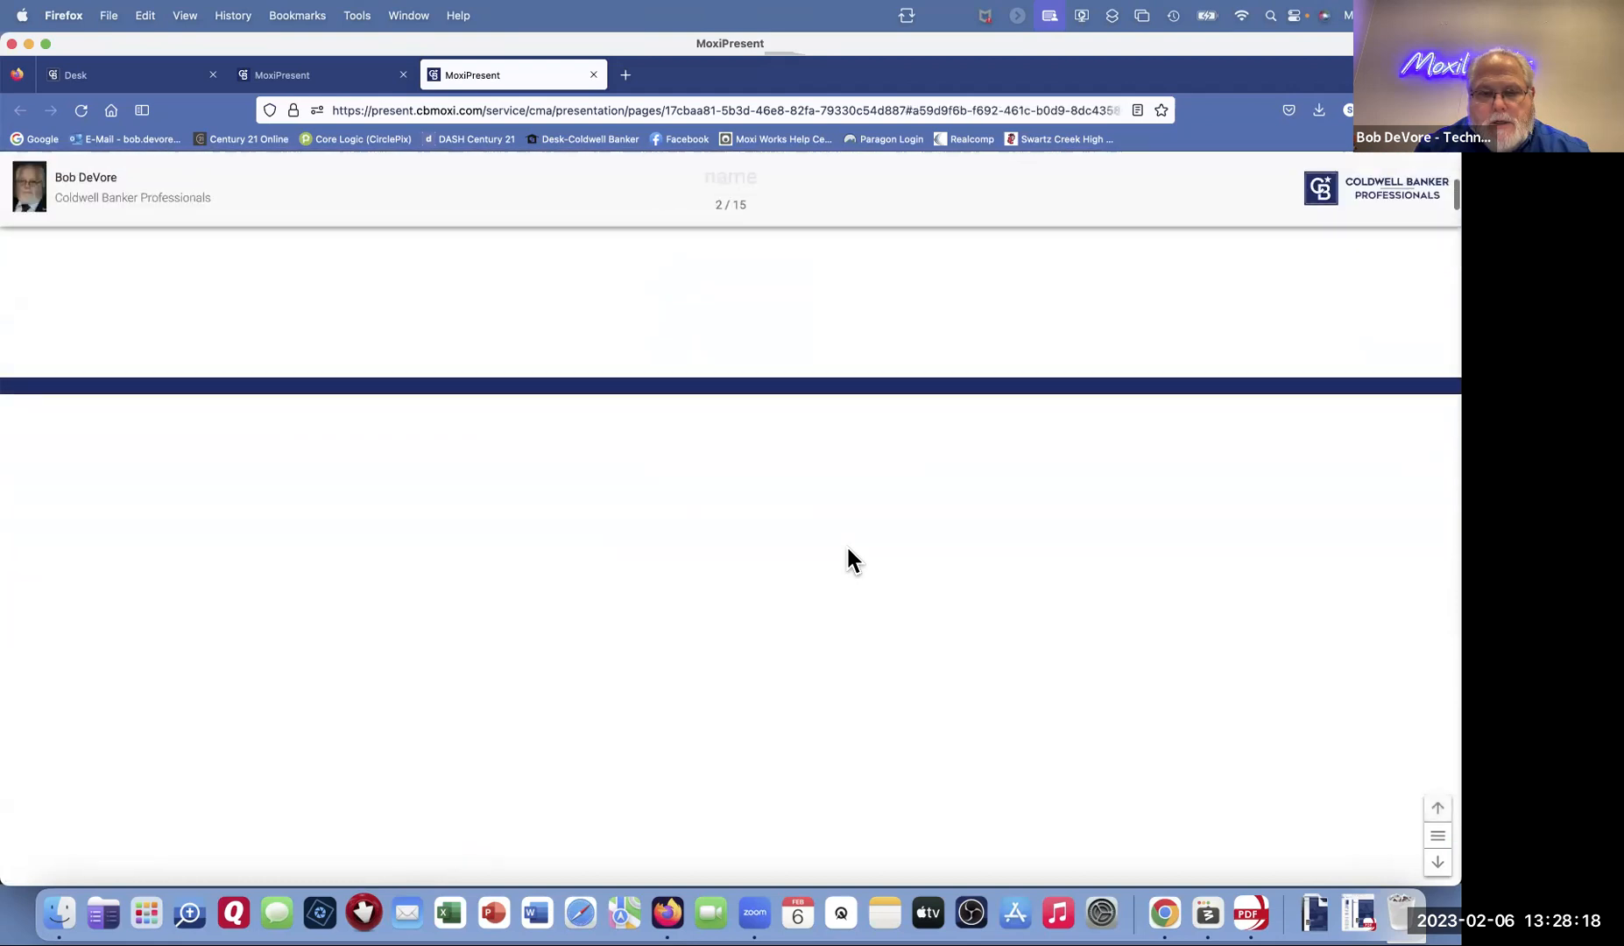
{"action": "scroll", "coordinate": [848, 547], "scroll_direction": "down", "scroll_amount": 8}
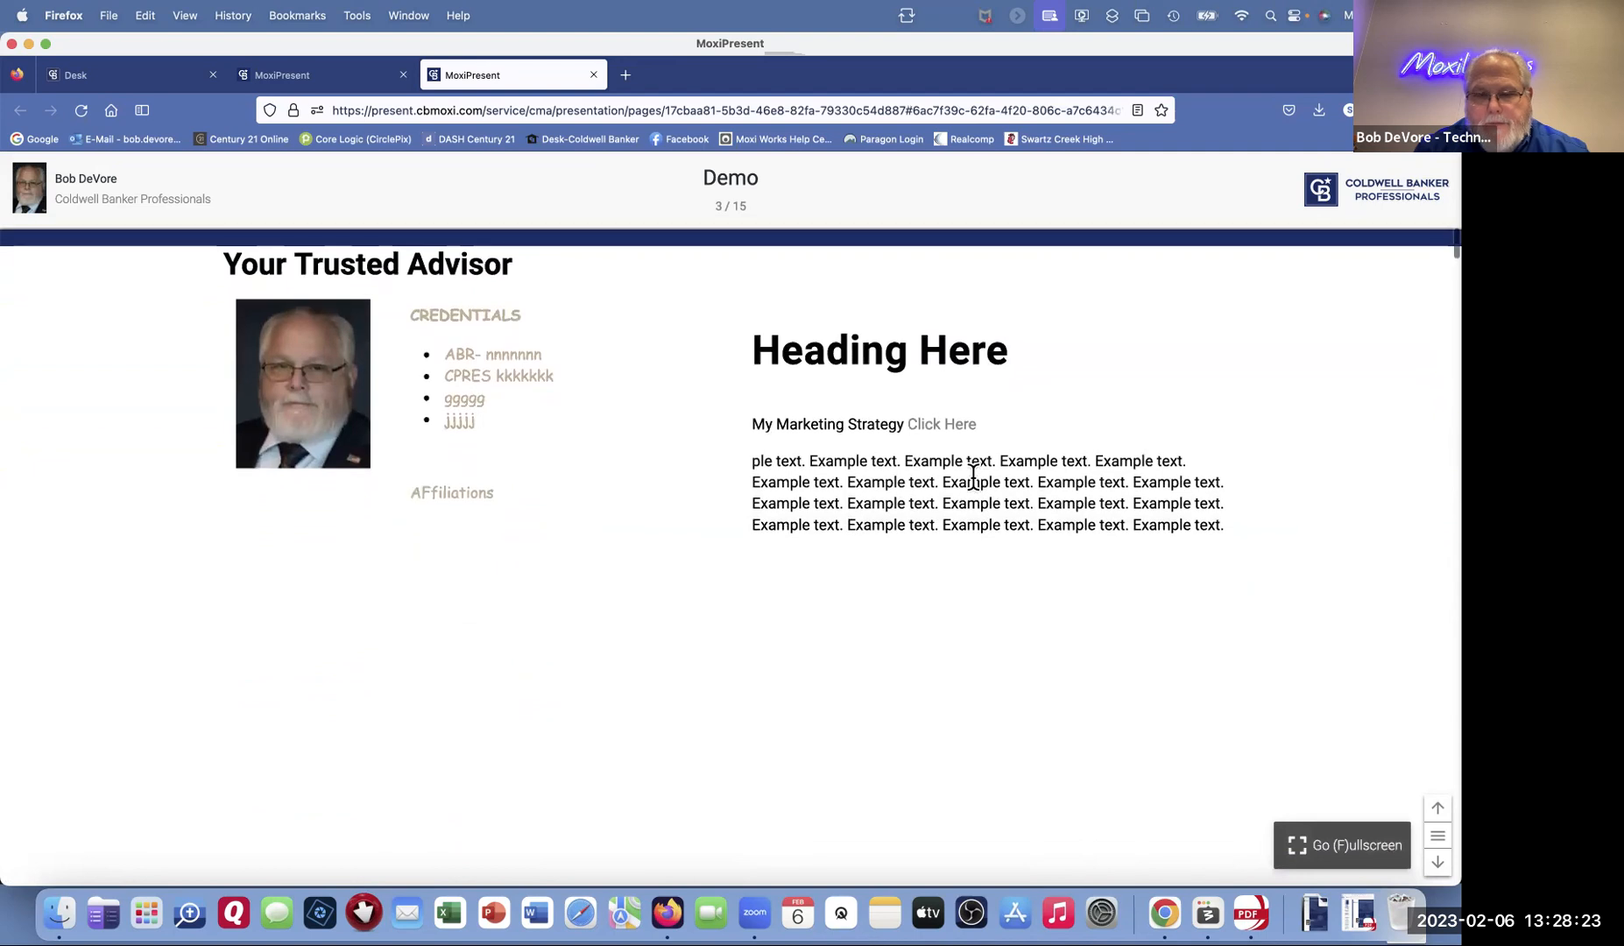
{"action": "left_click", "coordinate": [944, 425]}
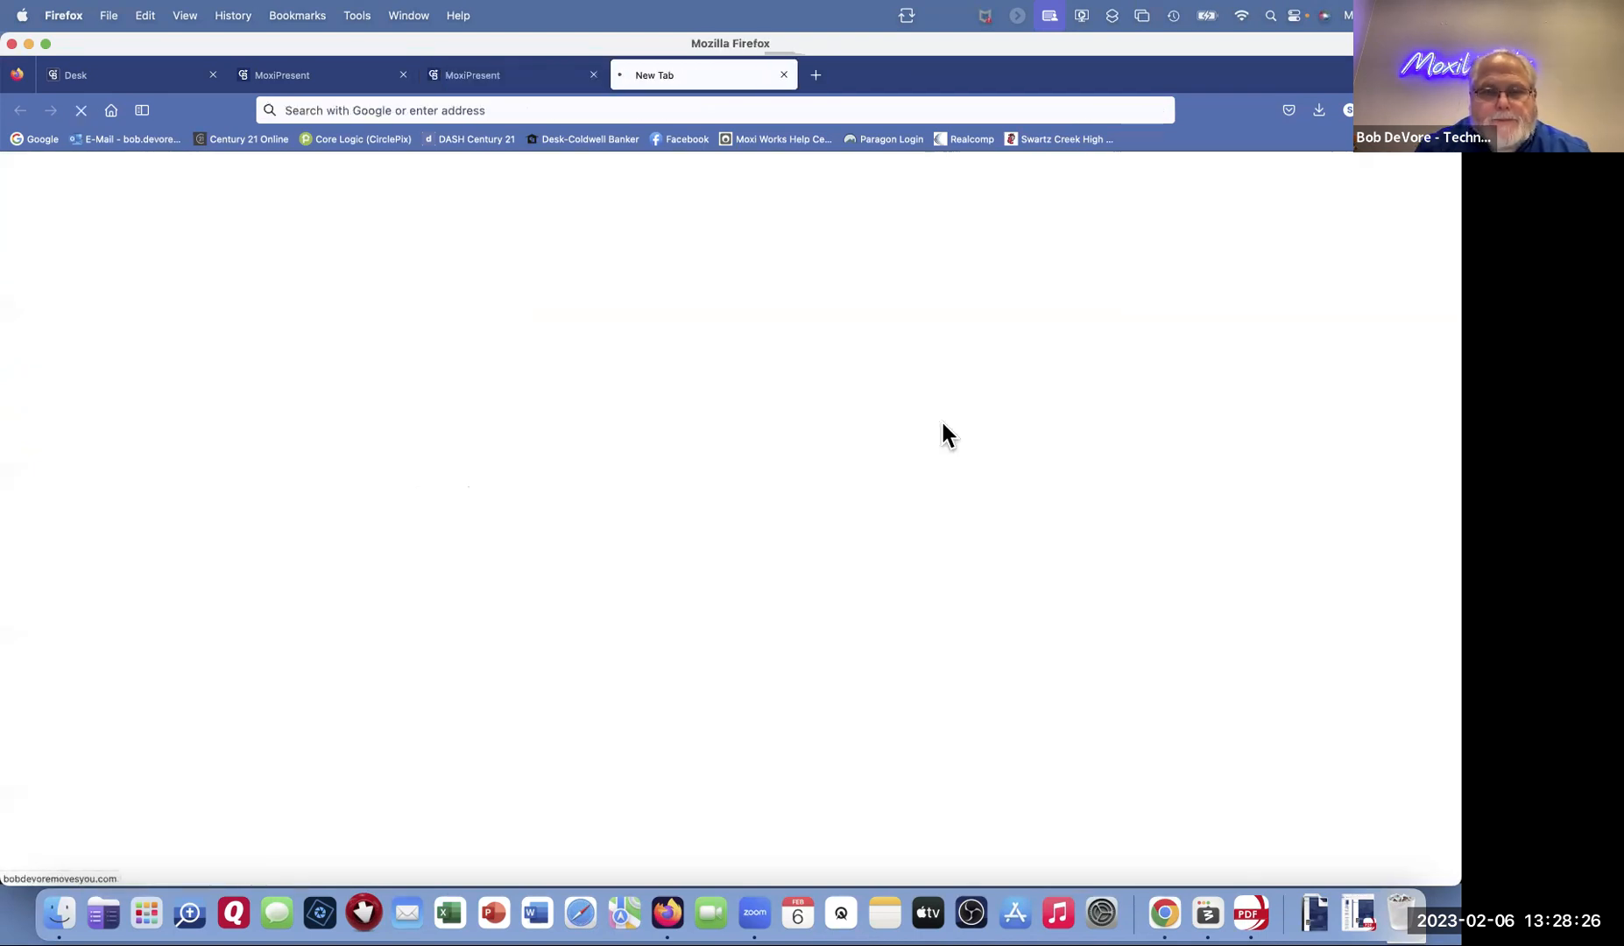
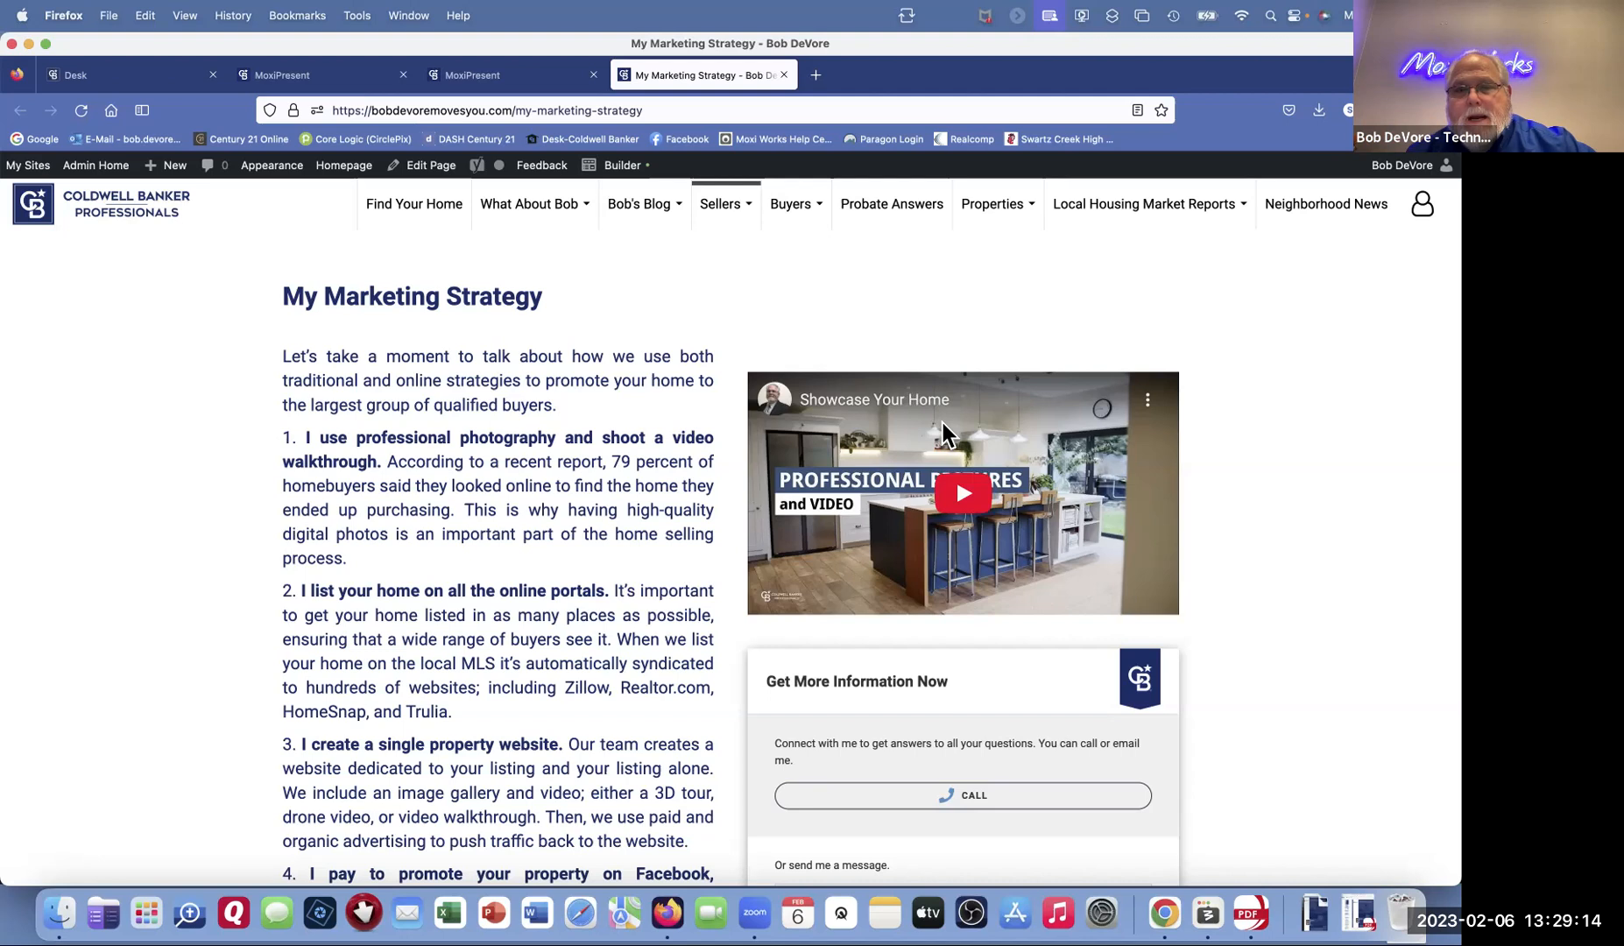
Step: Return to the web preview, then close both the preview tab and the My Marketing Strategy tab
{"action": "left_click", "coordinate": [489, 77]}
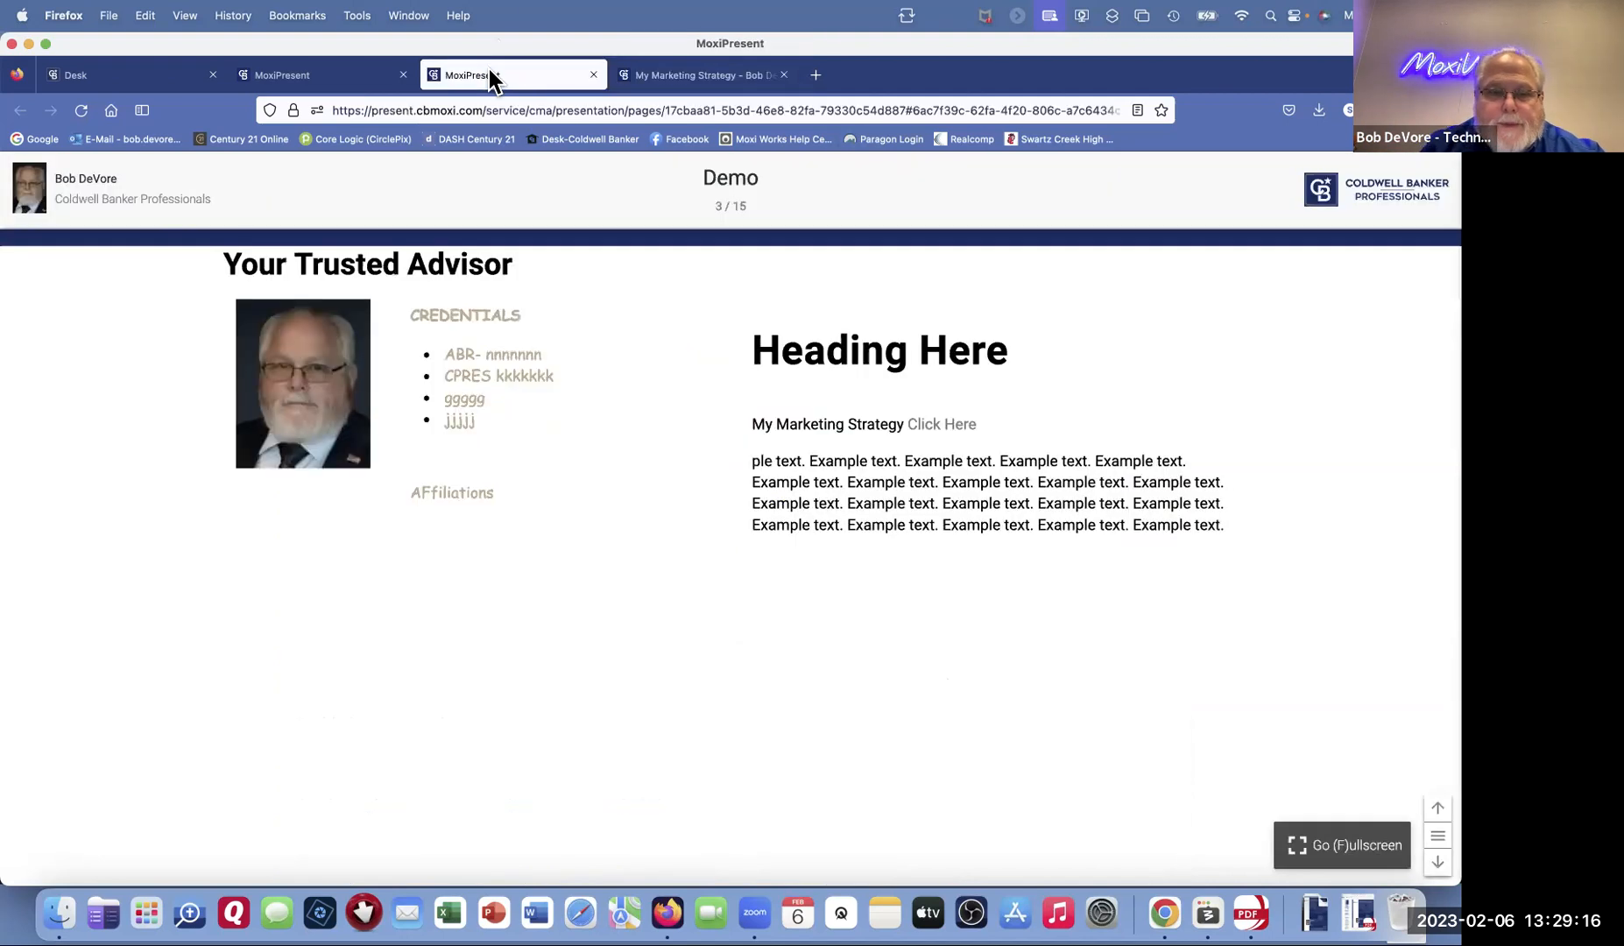
{"action": "scroll", "coordinate": [523, 285], "scroll_direction": "up", "scroll_amount": 3}
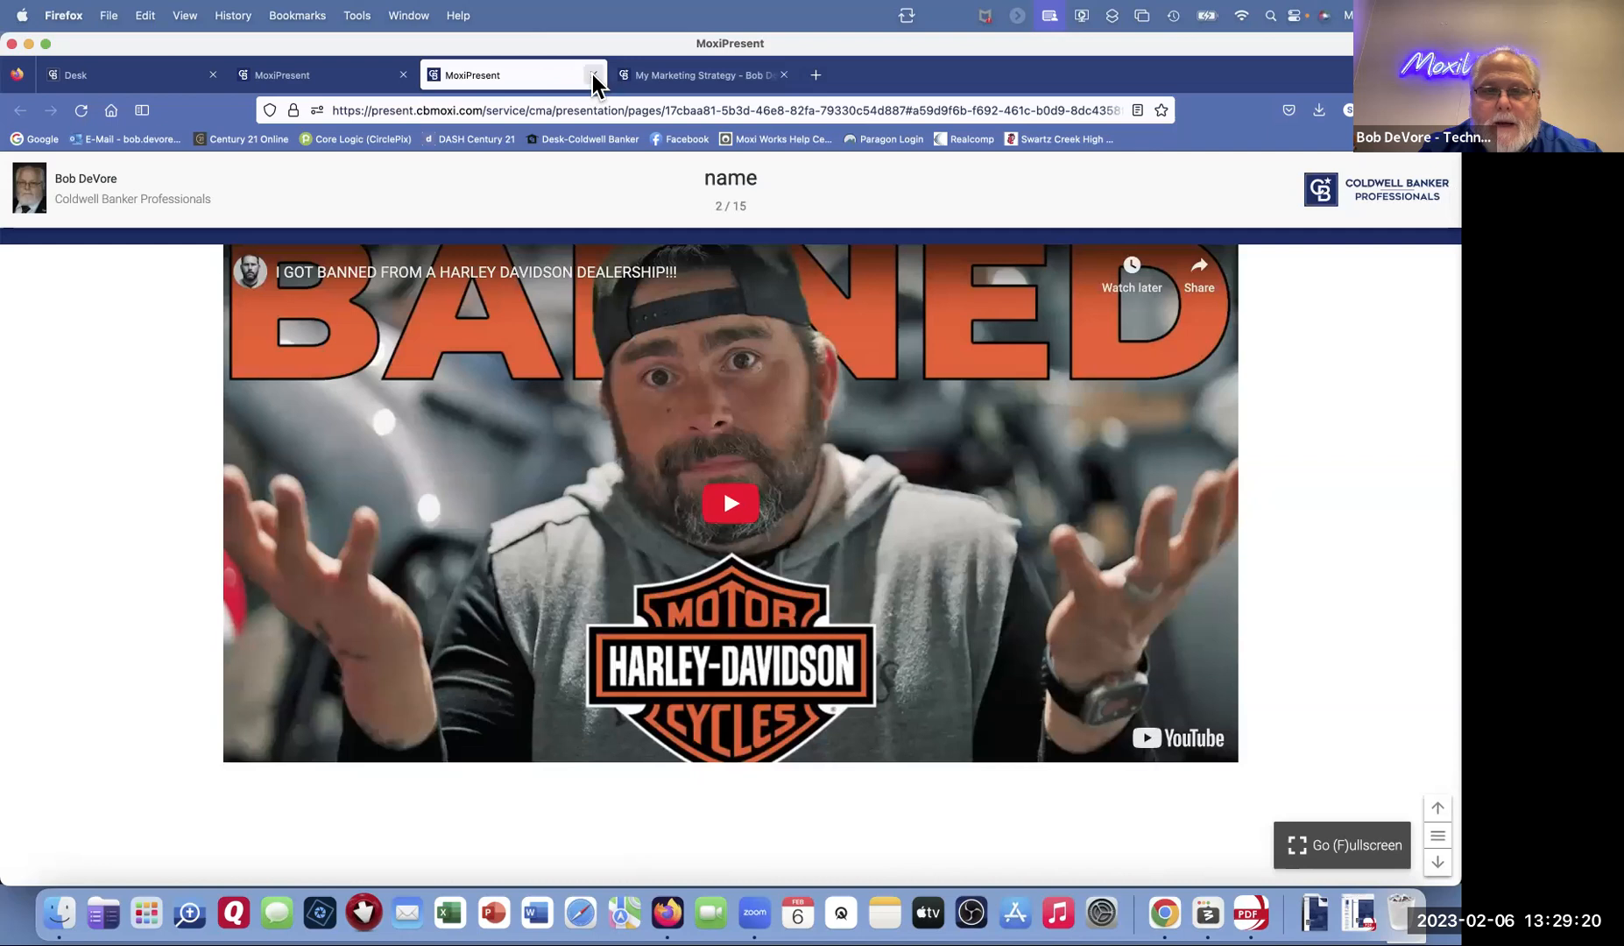
{"action": "left_click", "coordinate": [593, 76]}
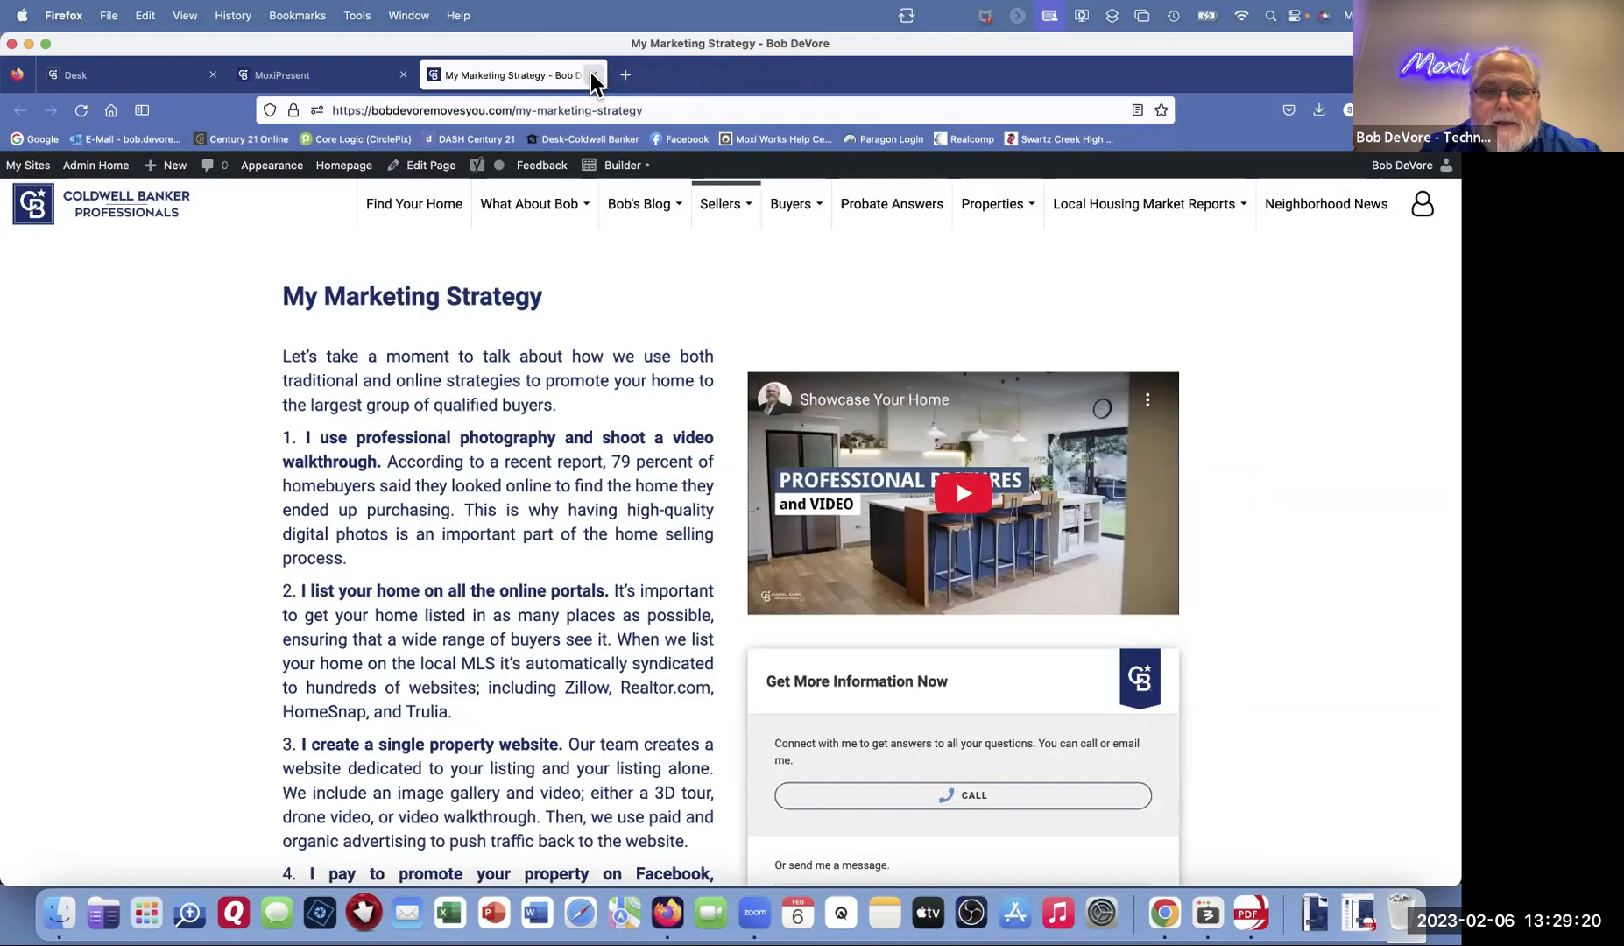
{"action": "left_click", "coordinate": [594, 76]}
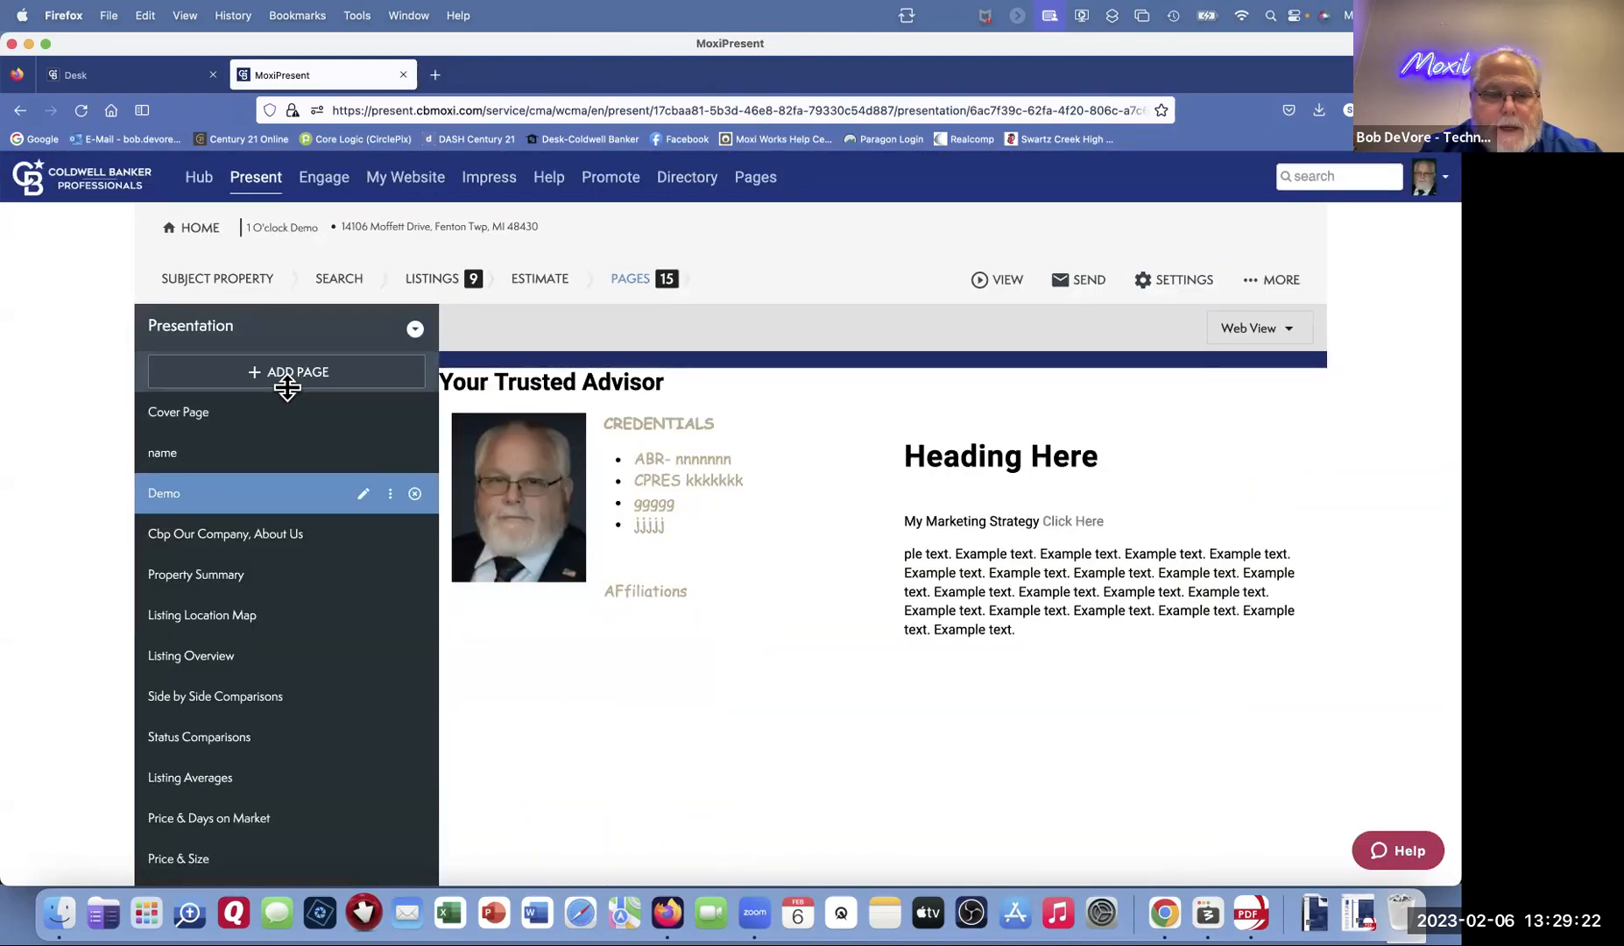
Step: Build a new presentation page for Web View using the layout with a header row above two columns
{"action": "left_click", "coordinate": [635, 278]}
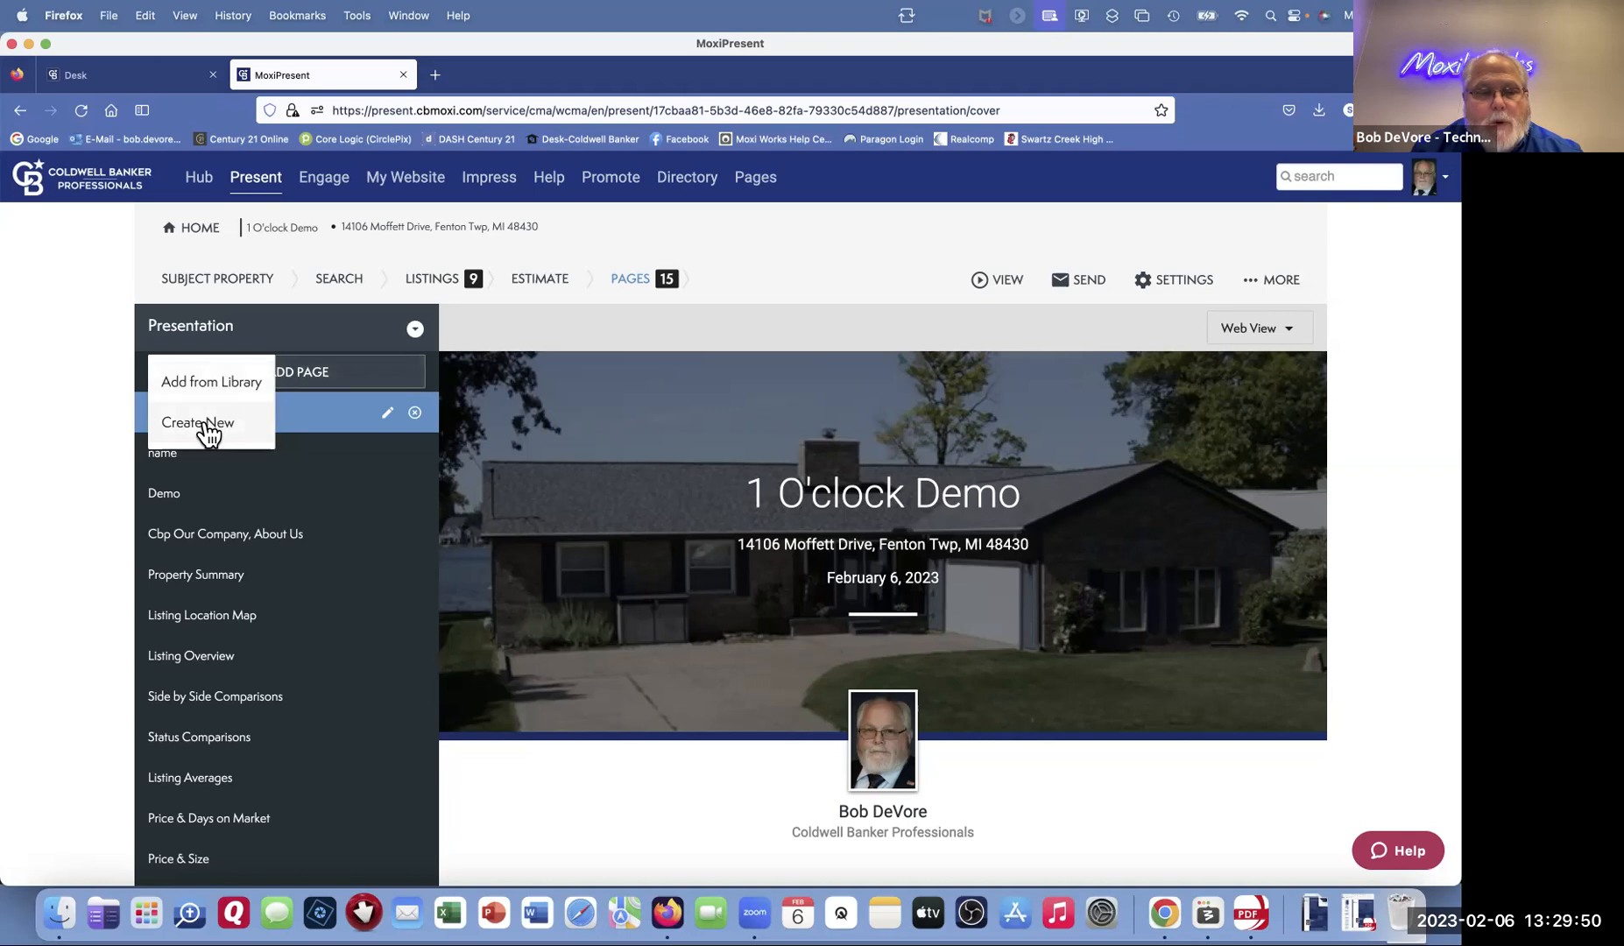
{"action": "left_click", "coordinate": [205, 424]}
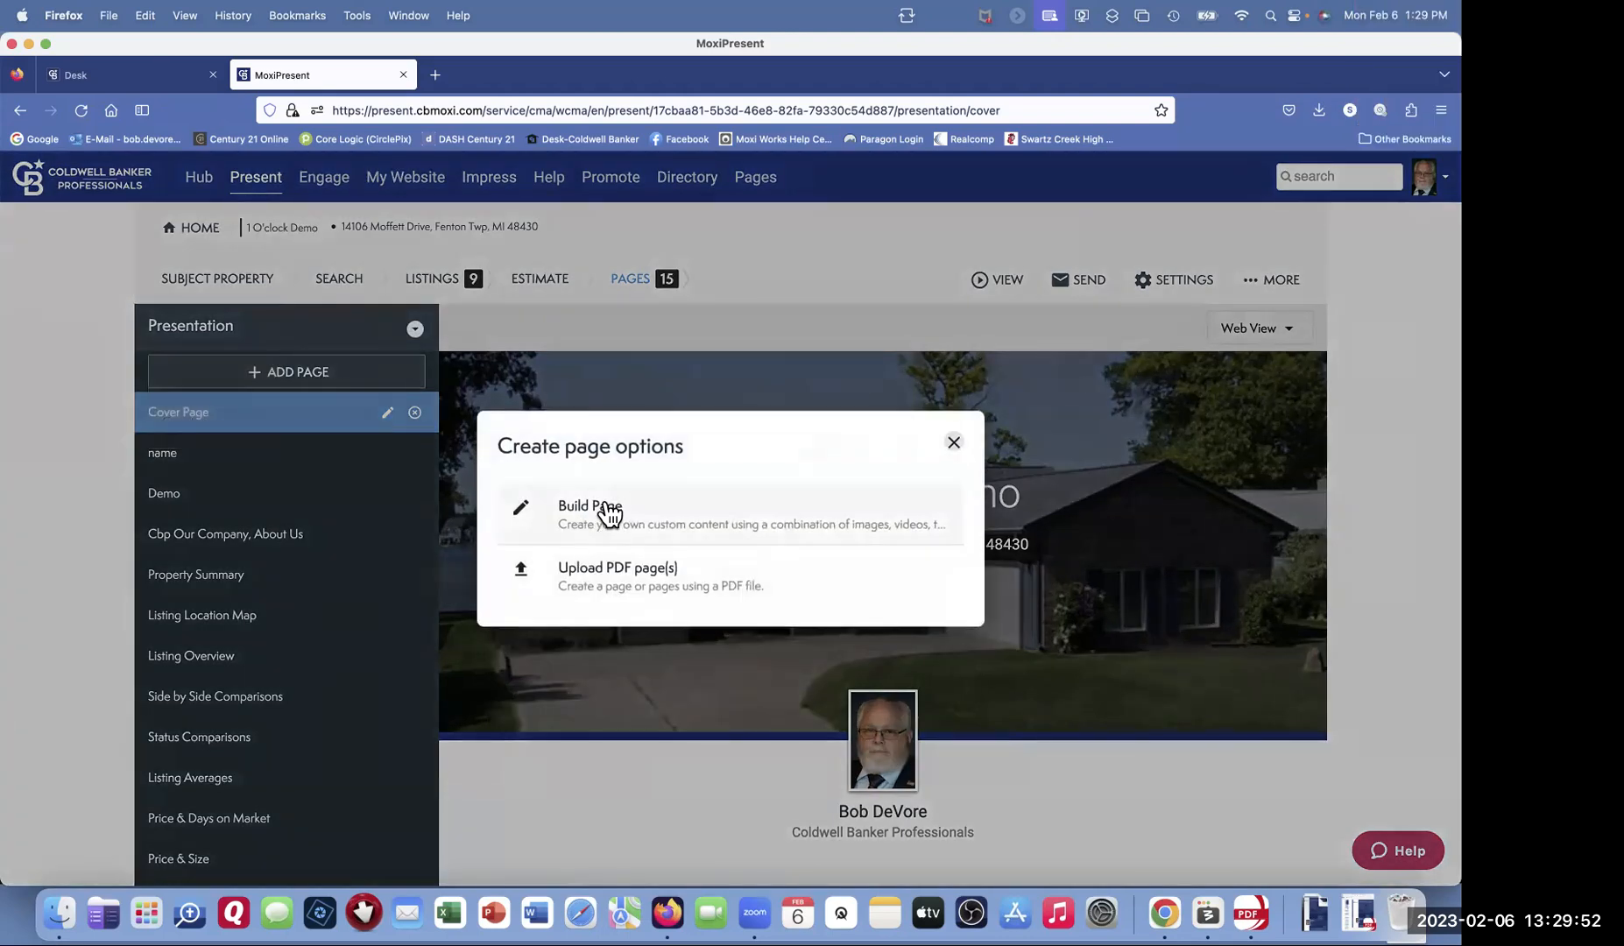
{"action": "left_click", "coordinate": [610, 516]}
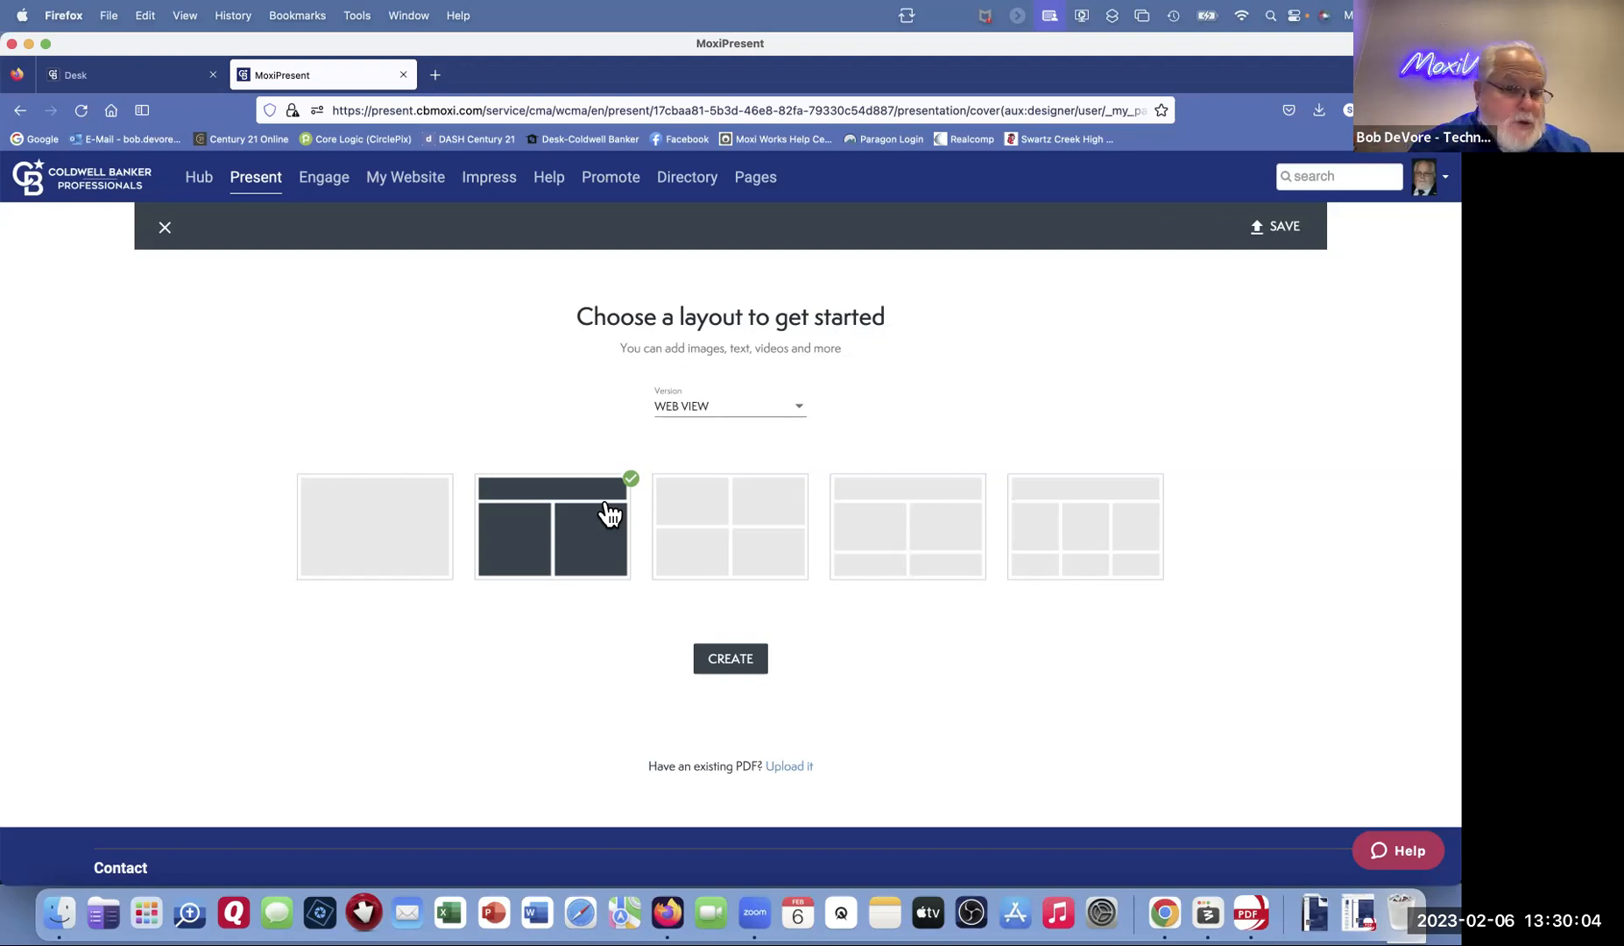
{"action": "left_click", "coordinate": [726, 663]}
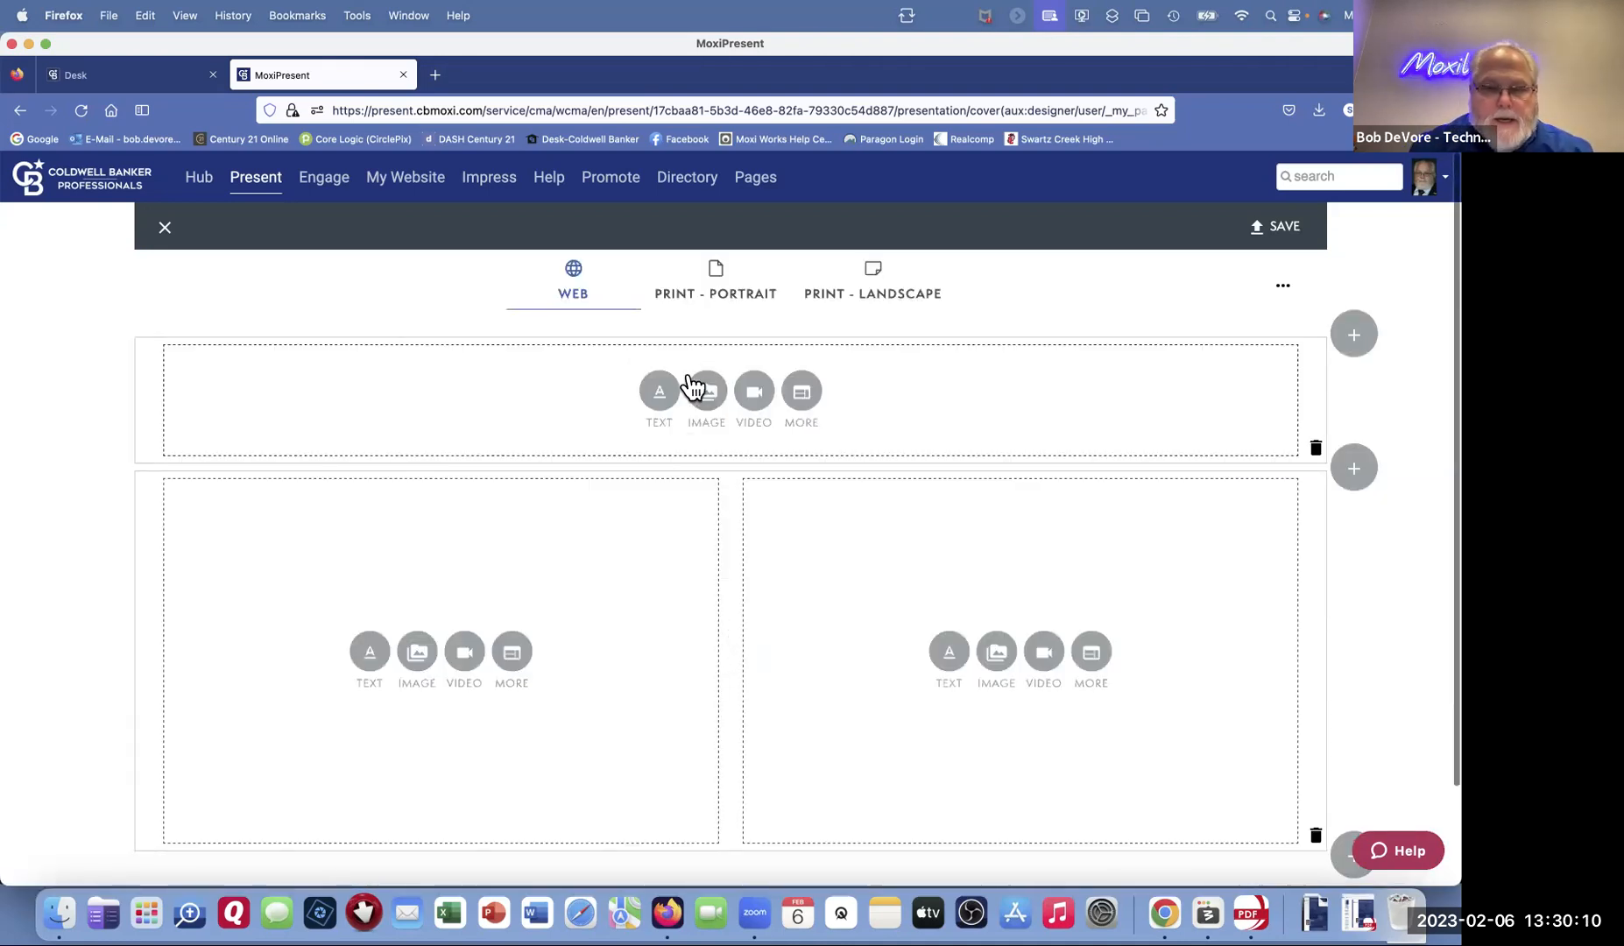
Step: Add a text block in the header row reading "Fenton, Michigan Resturants and Things To Do"
{"action": "left_click", "coordinate": [660, 392]}
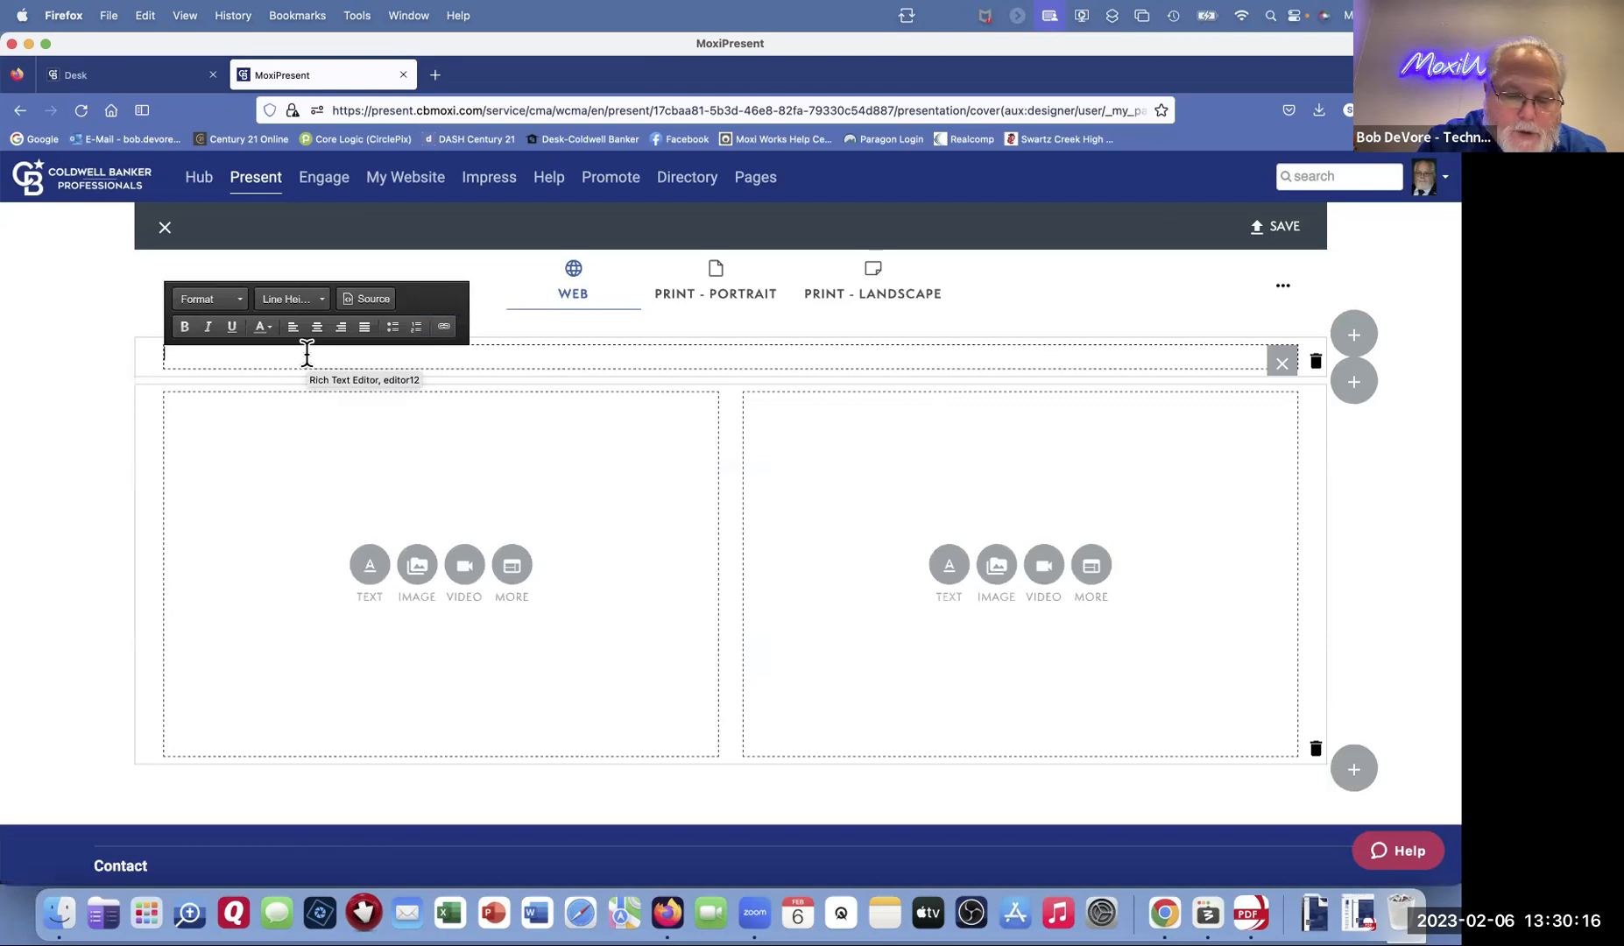
{"action": "type", "text": "Fenton, Michigan"}
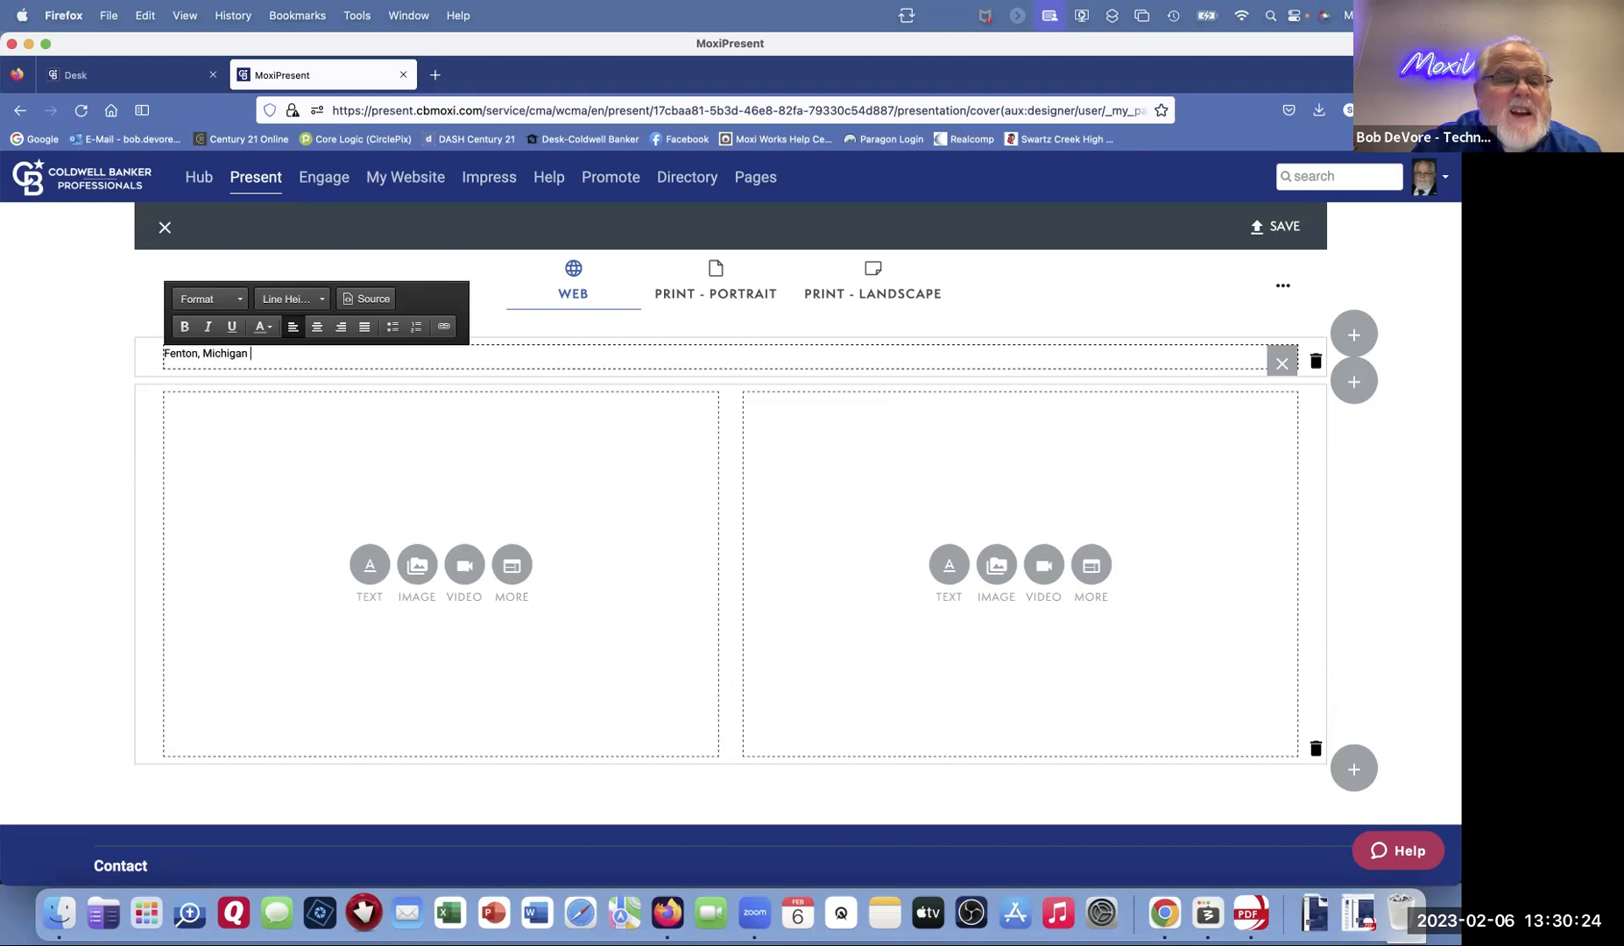
{"action": "type", "text": " Restu"}
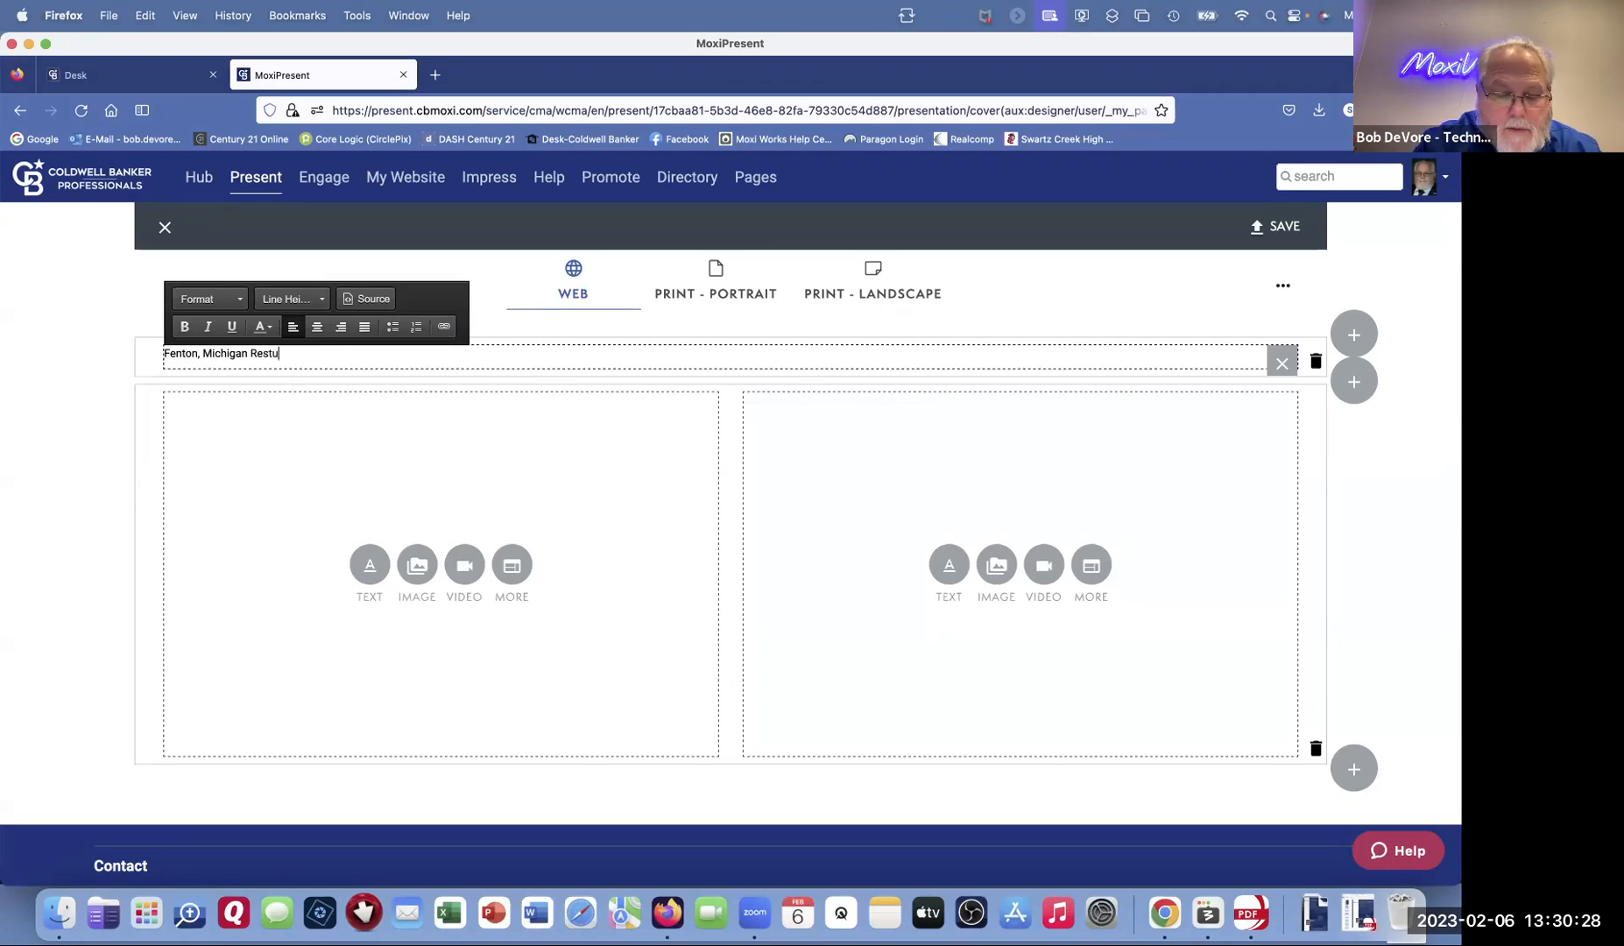
{"action": "type", "text": "rants and Things To Do"}
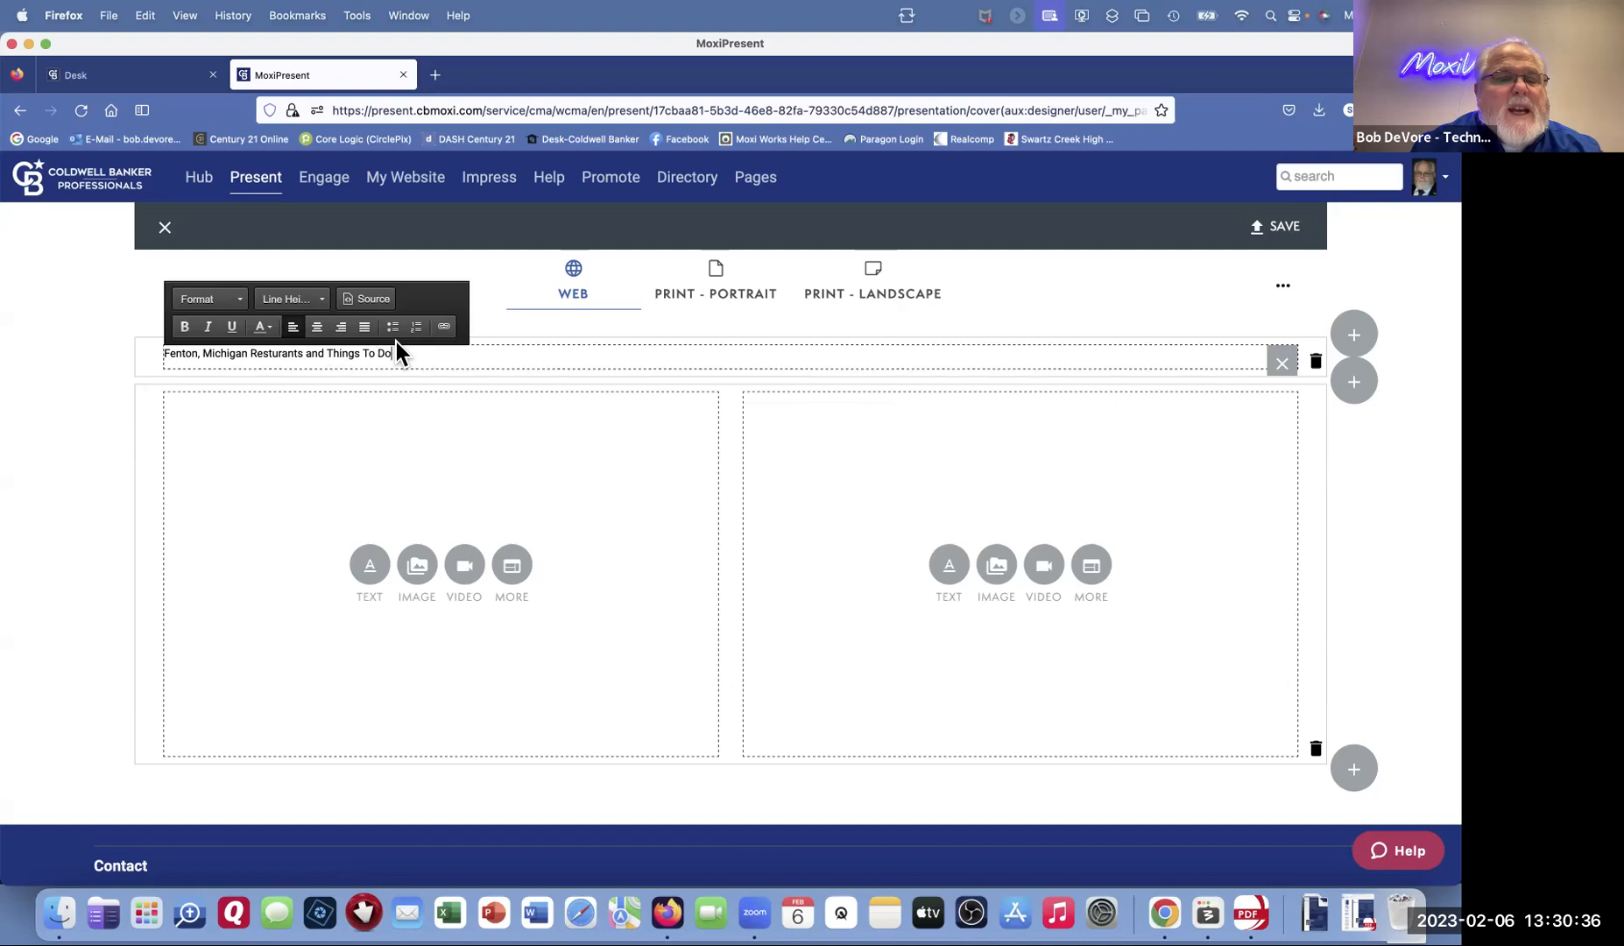
Step: Make the whole header line bold and center it
{"action": "left_click_drag", "start_coordinate": [415, 355], "coordinate": [159, 359]}
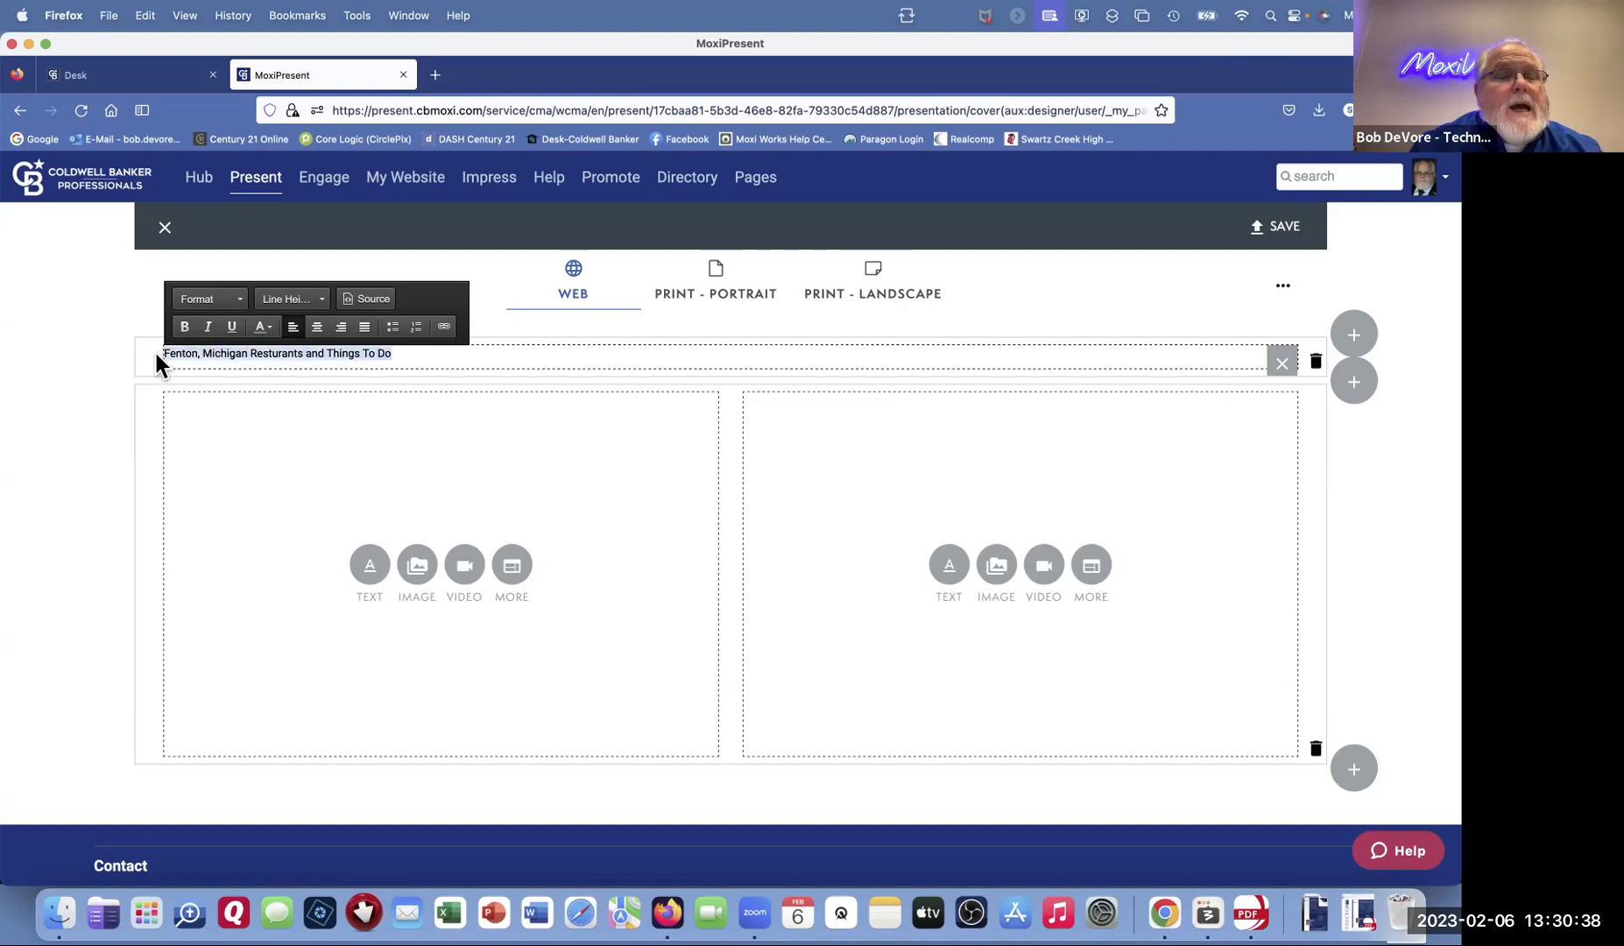
{"action": "left_click", "coordinate": [184, 327]}
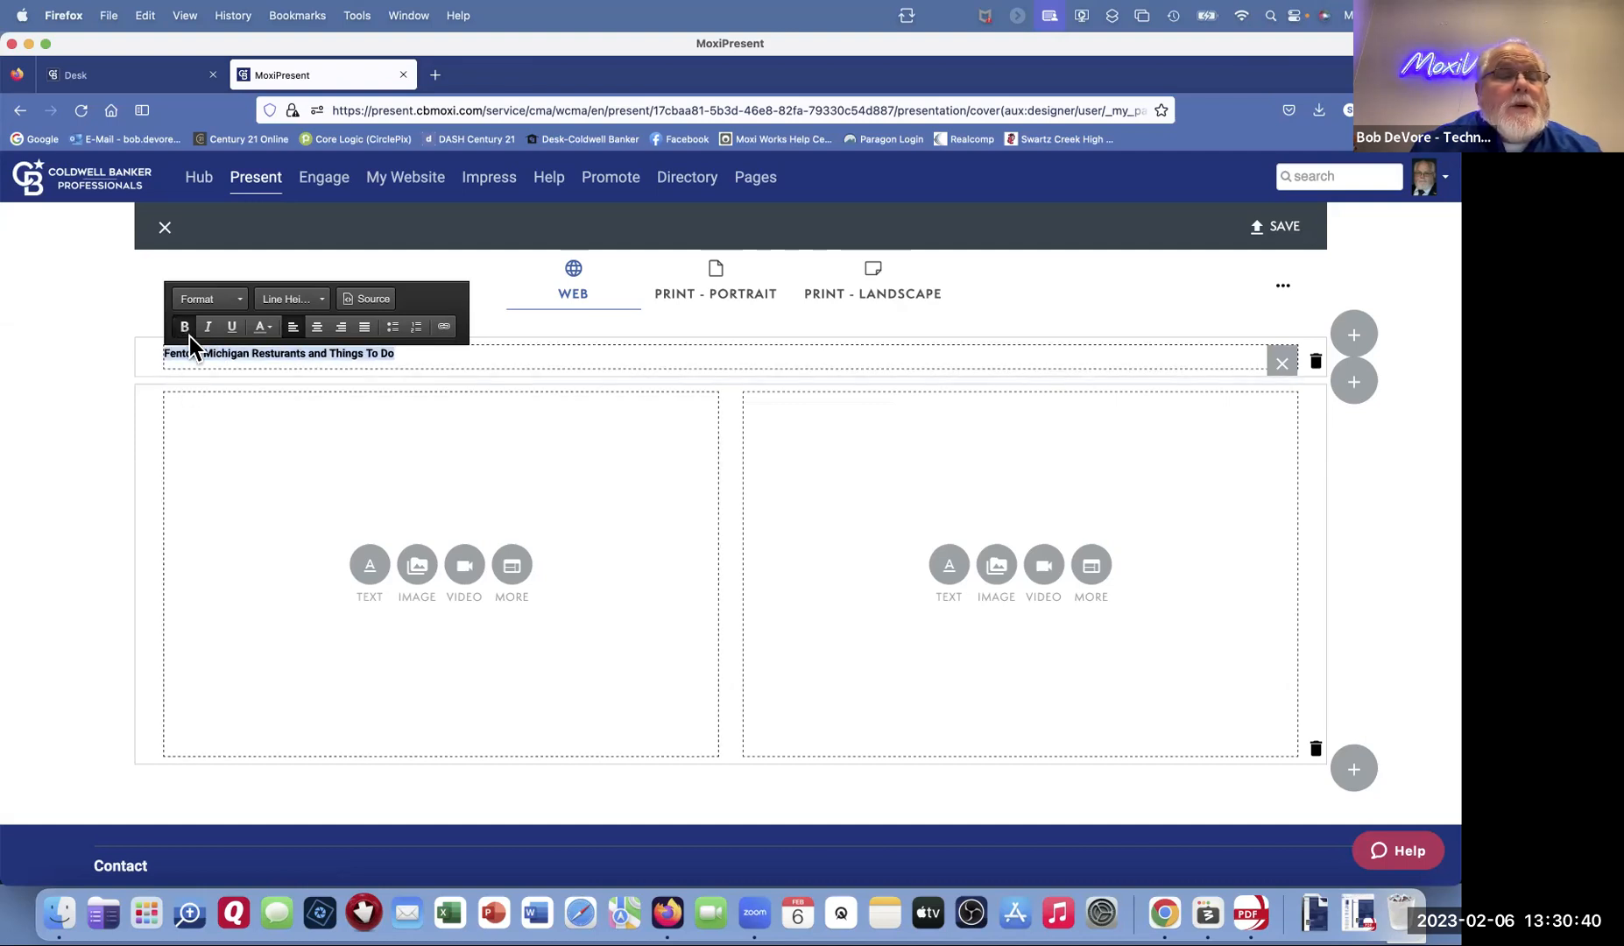
{"action": "left_click", "coordinate": [317, 327]}
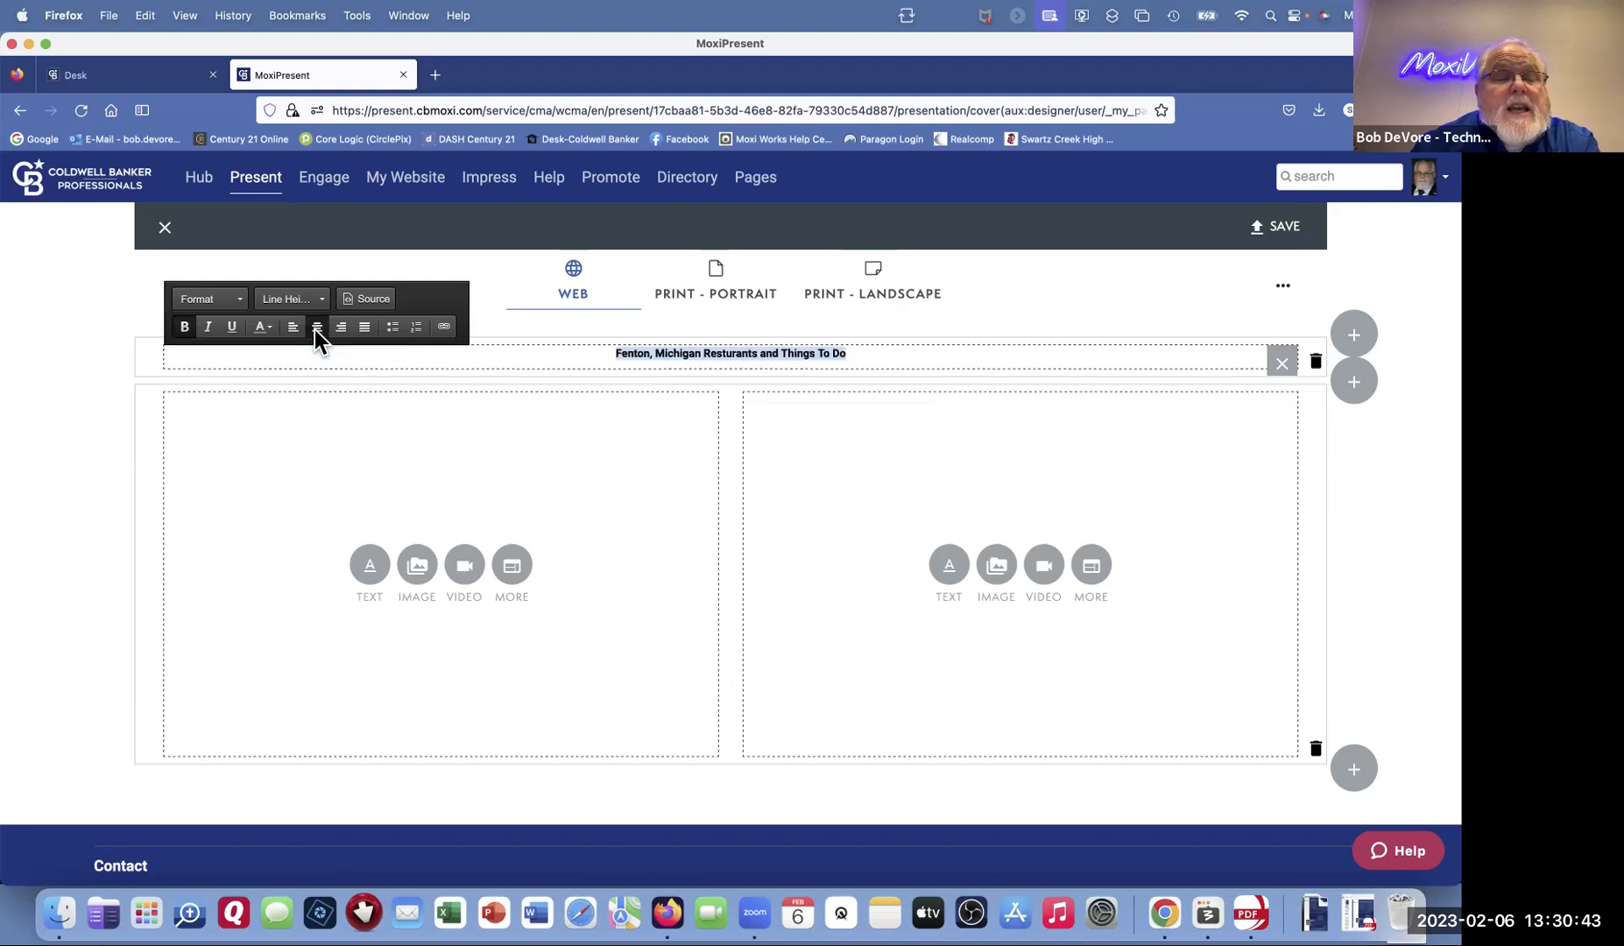
Step: Set the header line's text color to the custom value #012169
{"action": "left_click", "coordinate": [268, 331]}
{"action": "left_click", "coordinate": [268, 331]}
{"action": "left_click", "coordinate": [268, 331]}
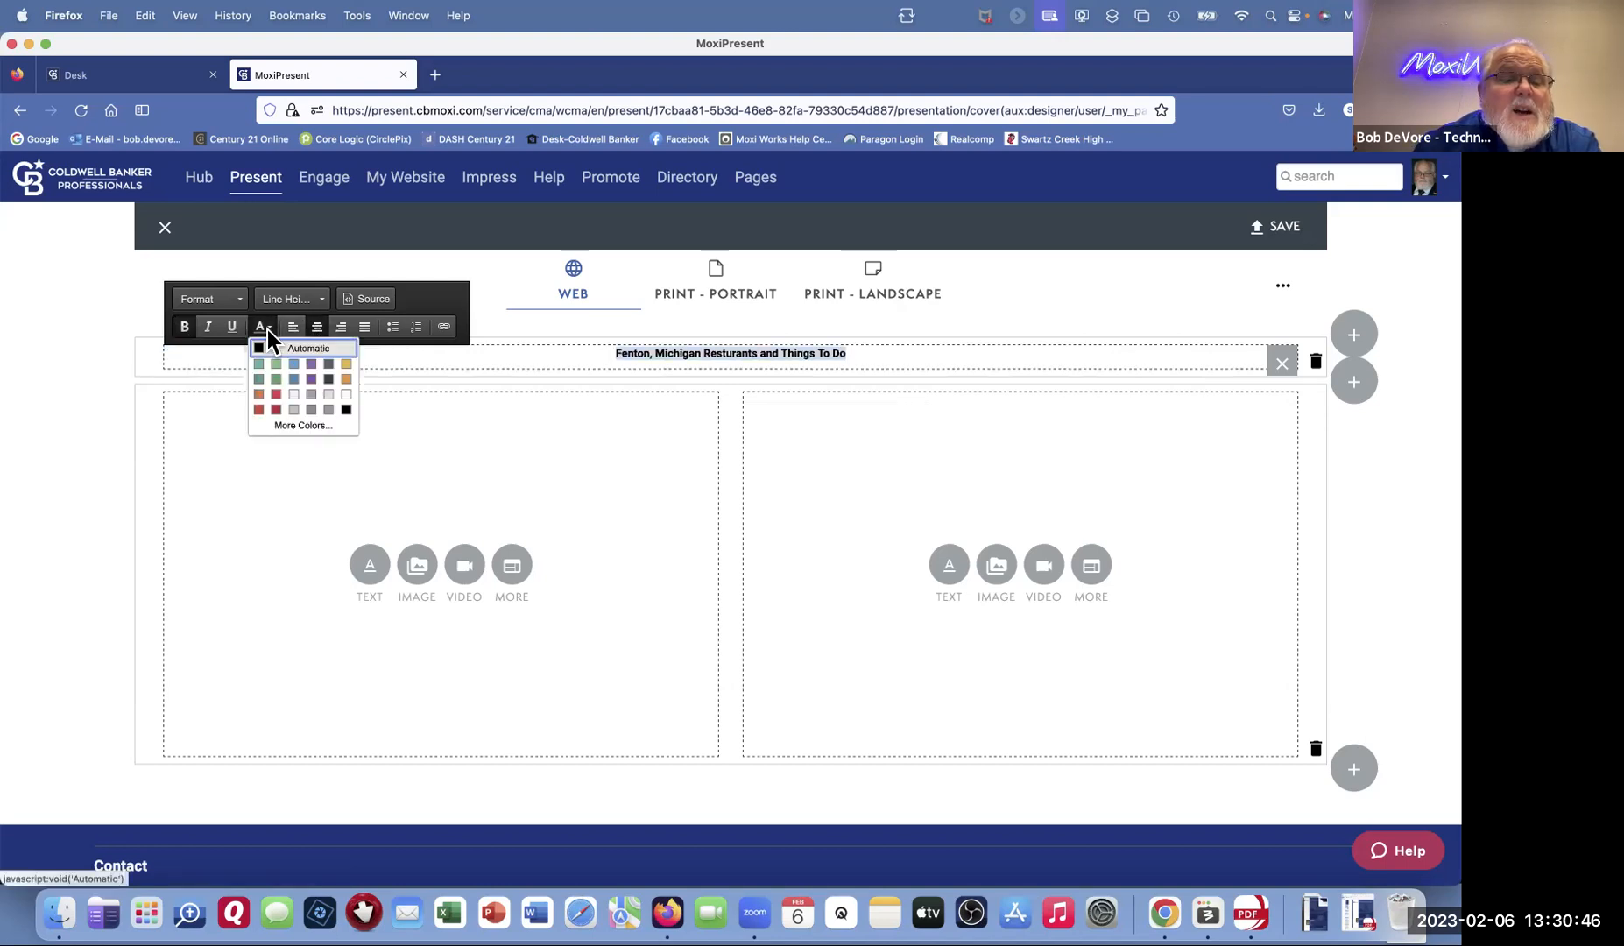
{"action": "left_click", "coordinate": [303, 426]}
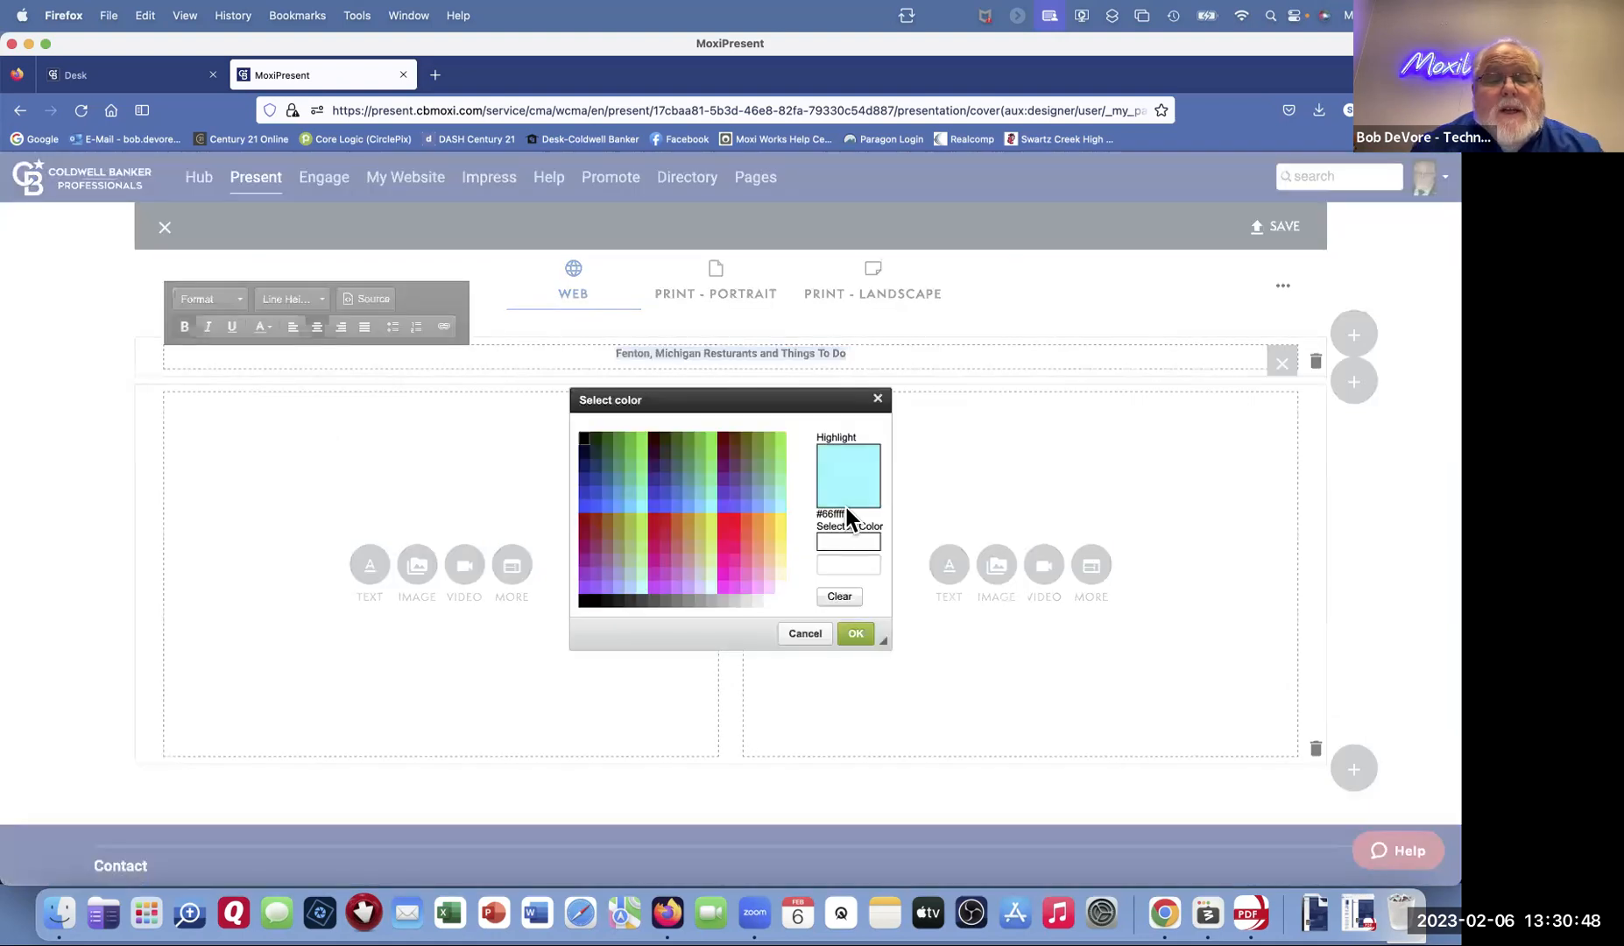
{"action": "left_click", "coordinate": [859, 565]}
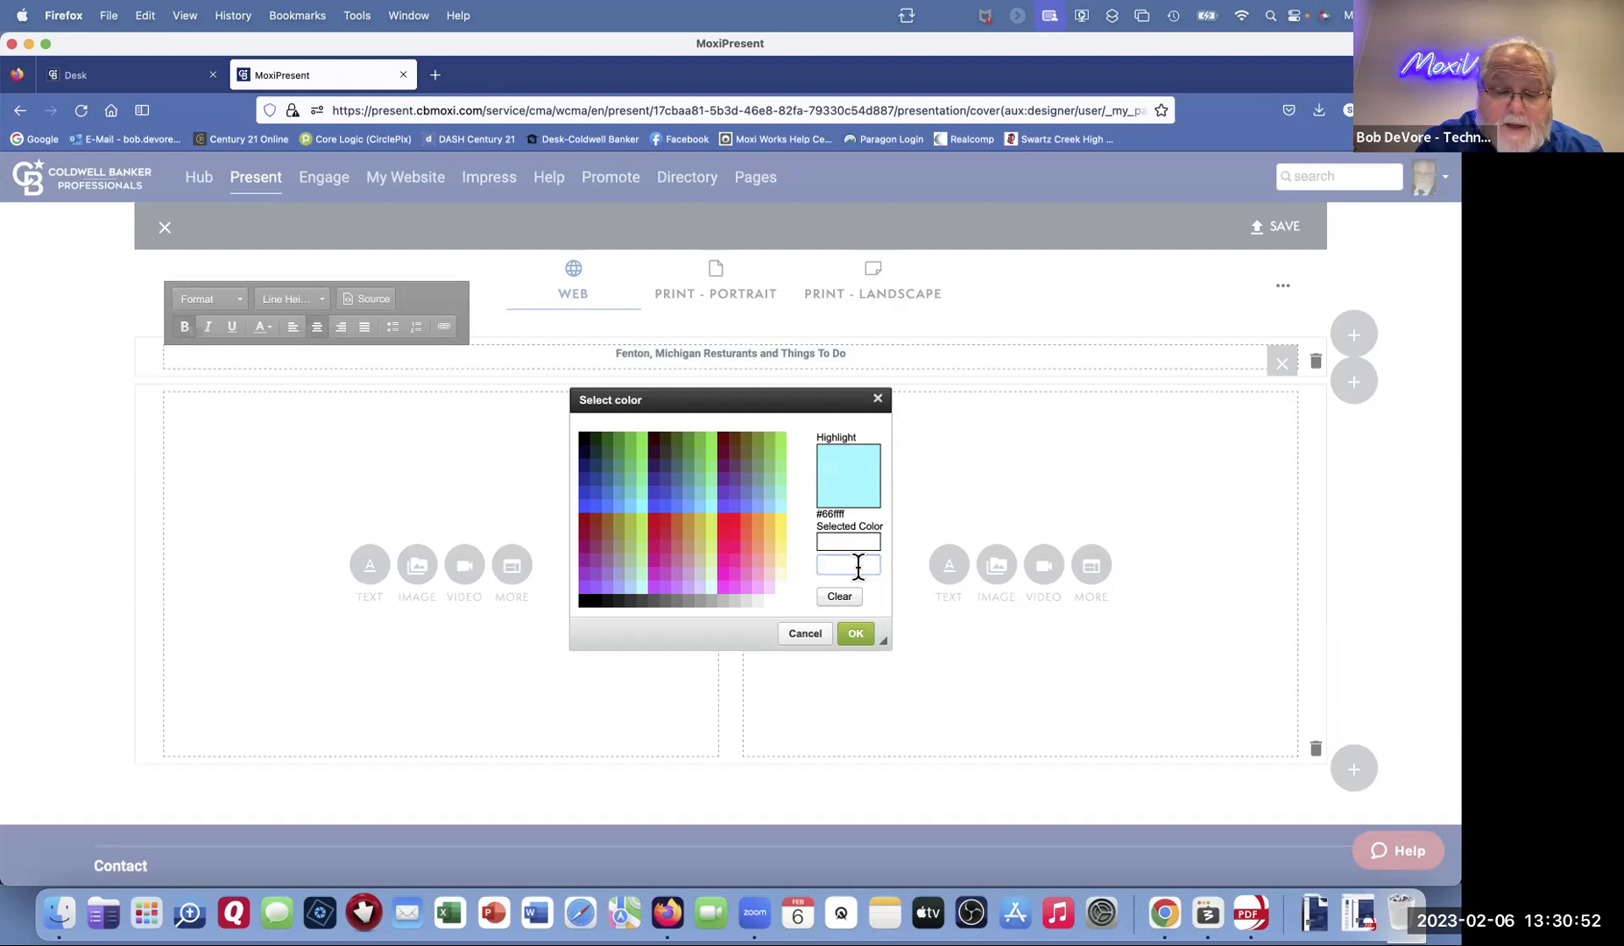
{"action": "type", "text": "#01216"}
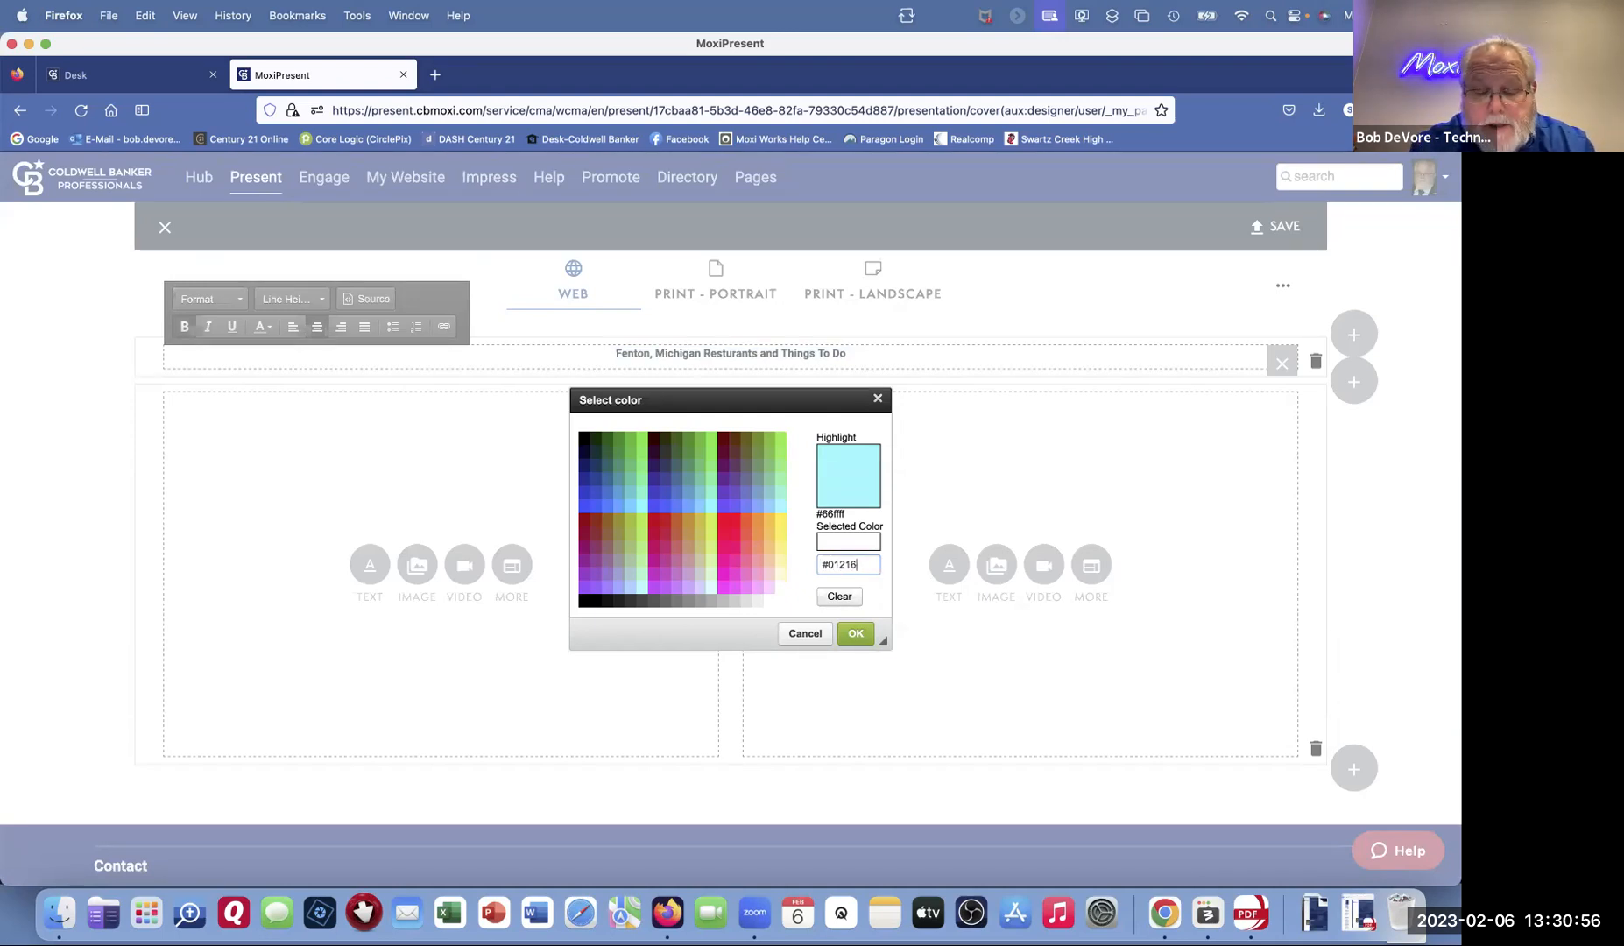
{"action": "type", "text": "9"}
{"action": "left_click", "coordinate": [861, 636]}
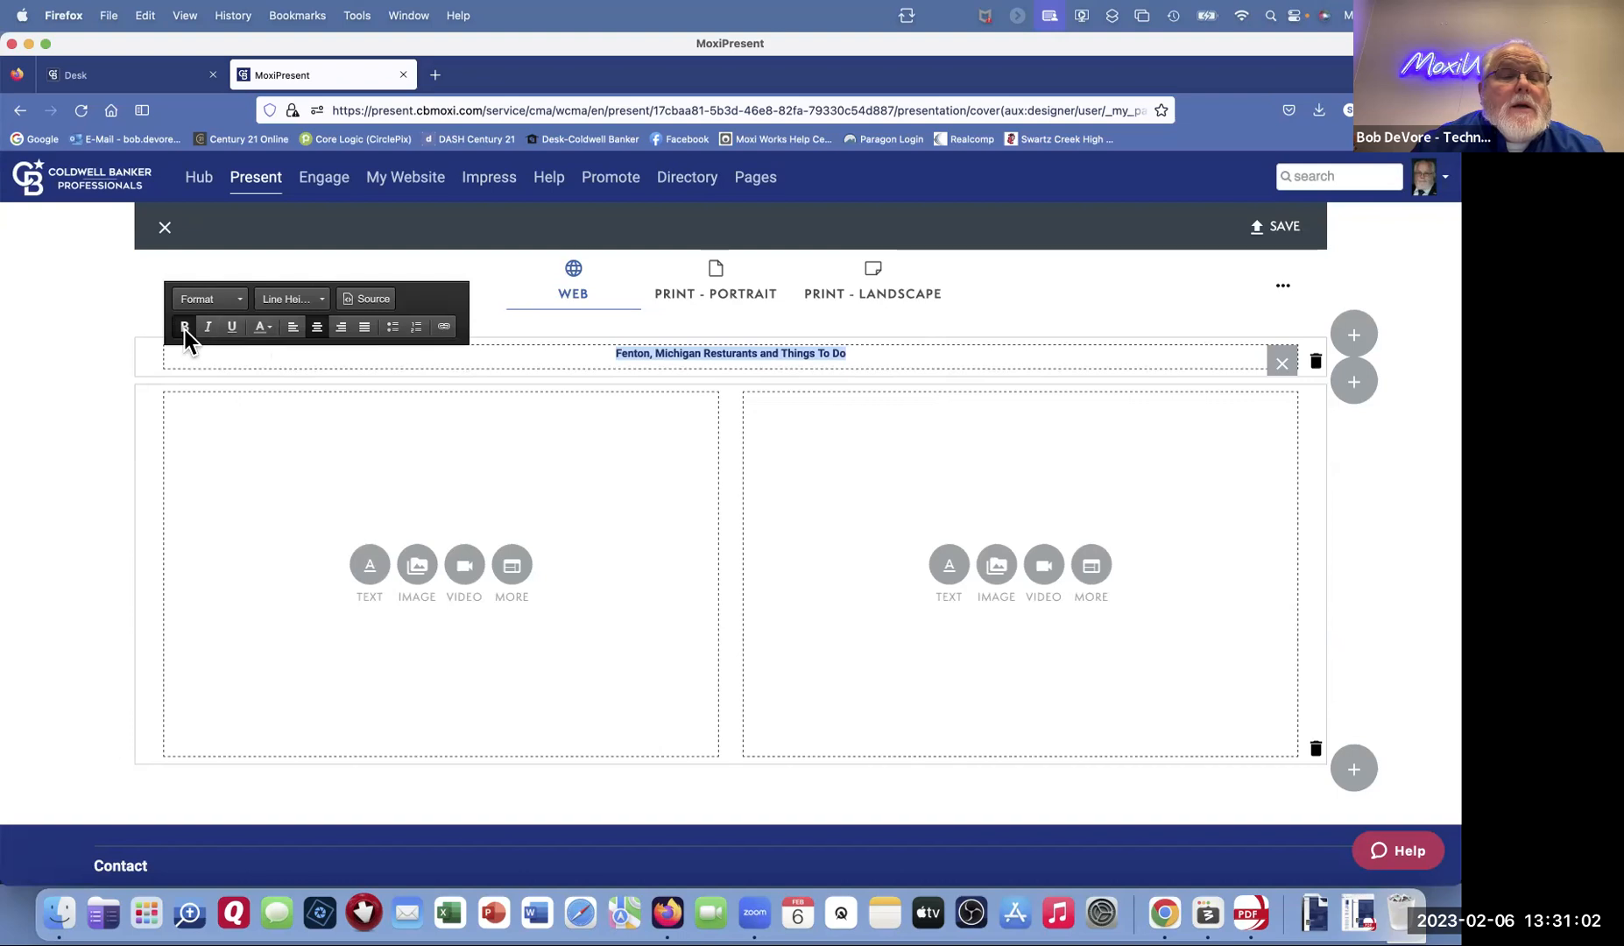
Step: Set the header line's paragraph format to Large Text
{"action": "left_click", "coordinate": [240, 300]}
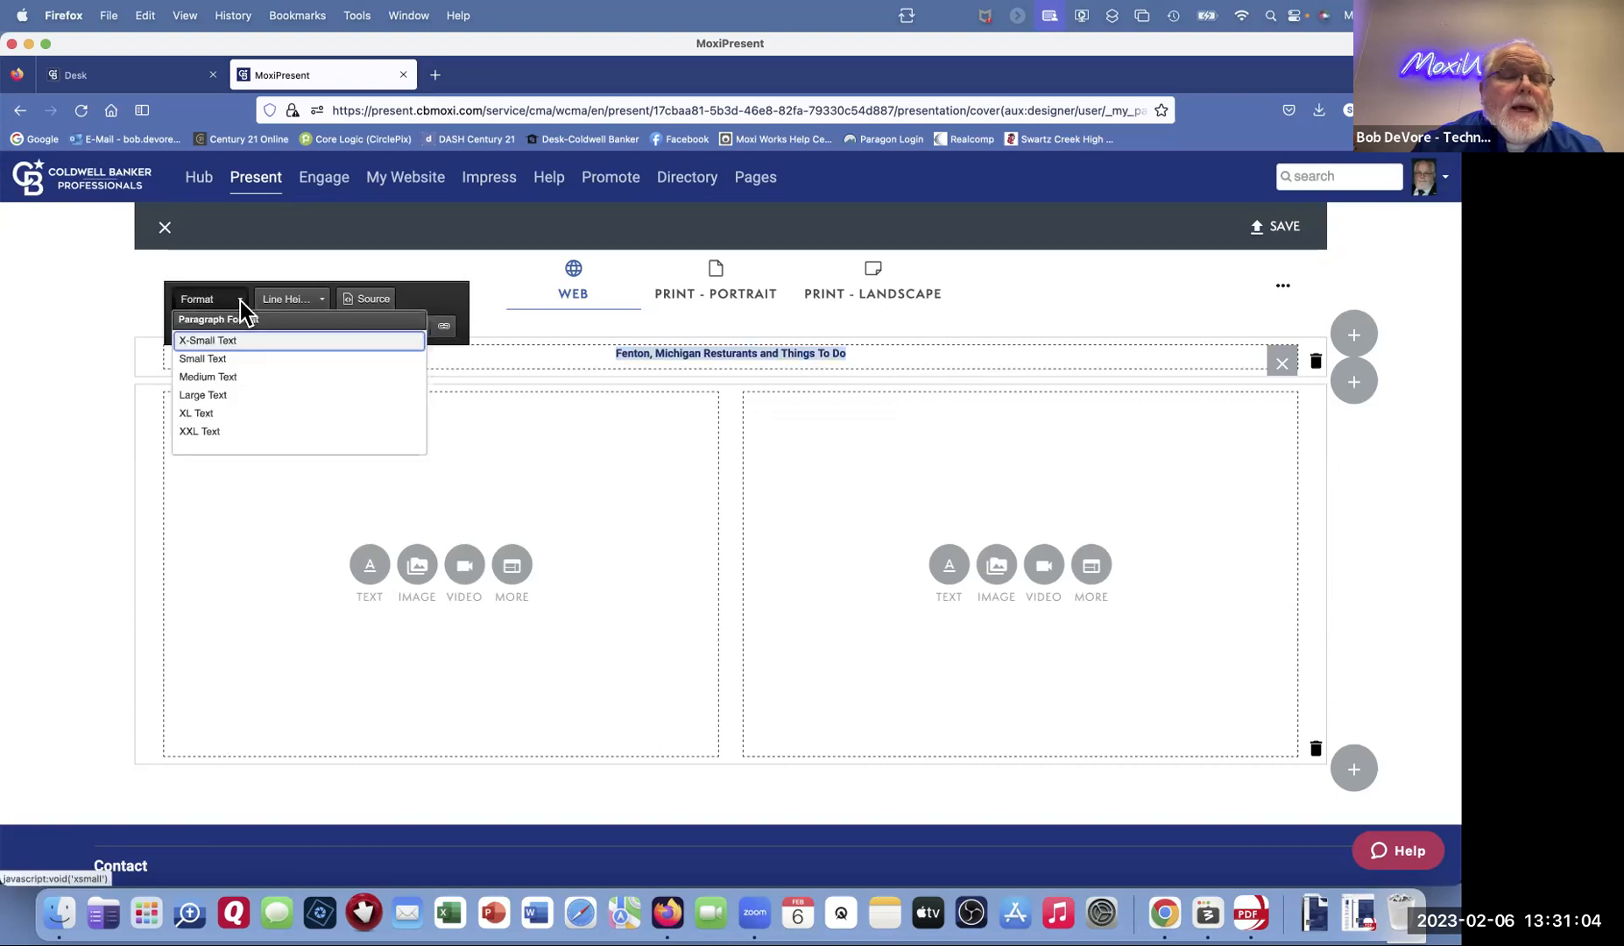
{"action": "left_click", "coordinate": [214, 396]}
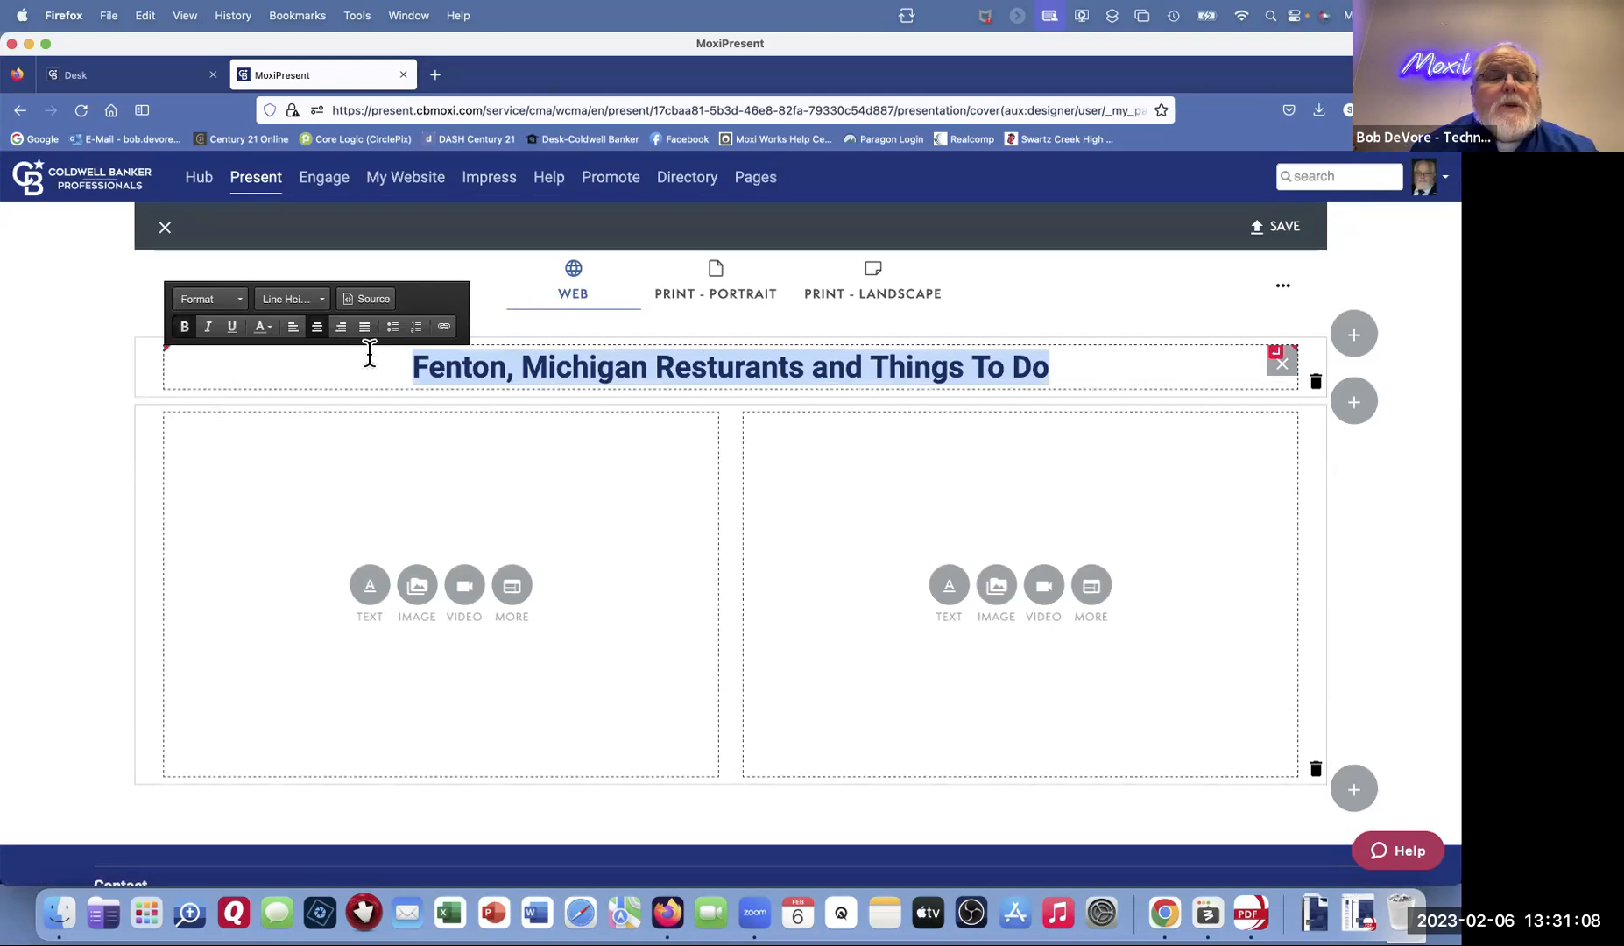
{"action": "left_click", "coordinate": [543, 482]}
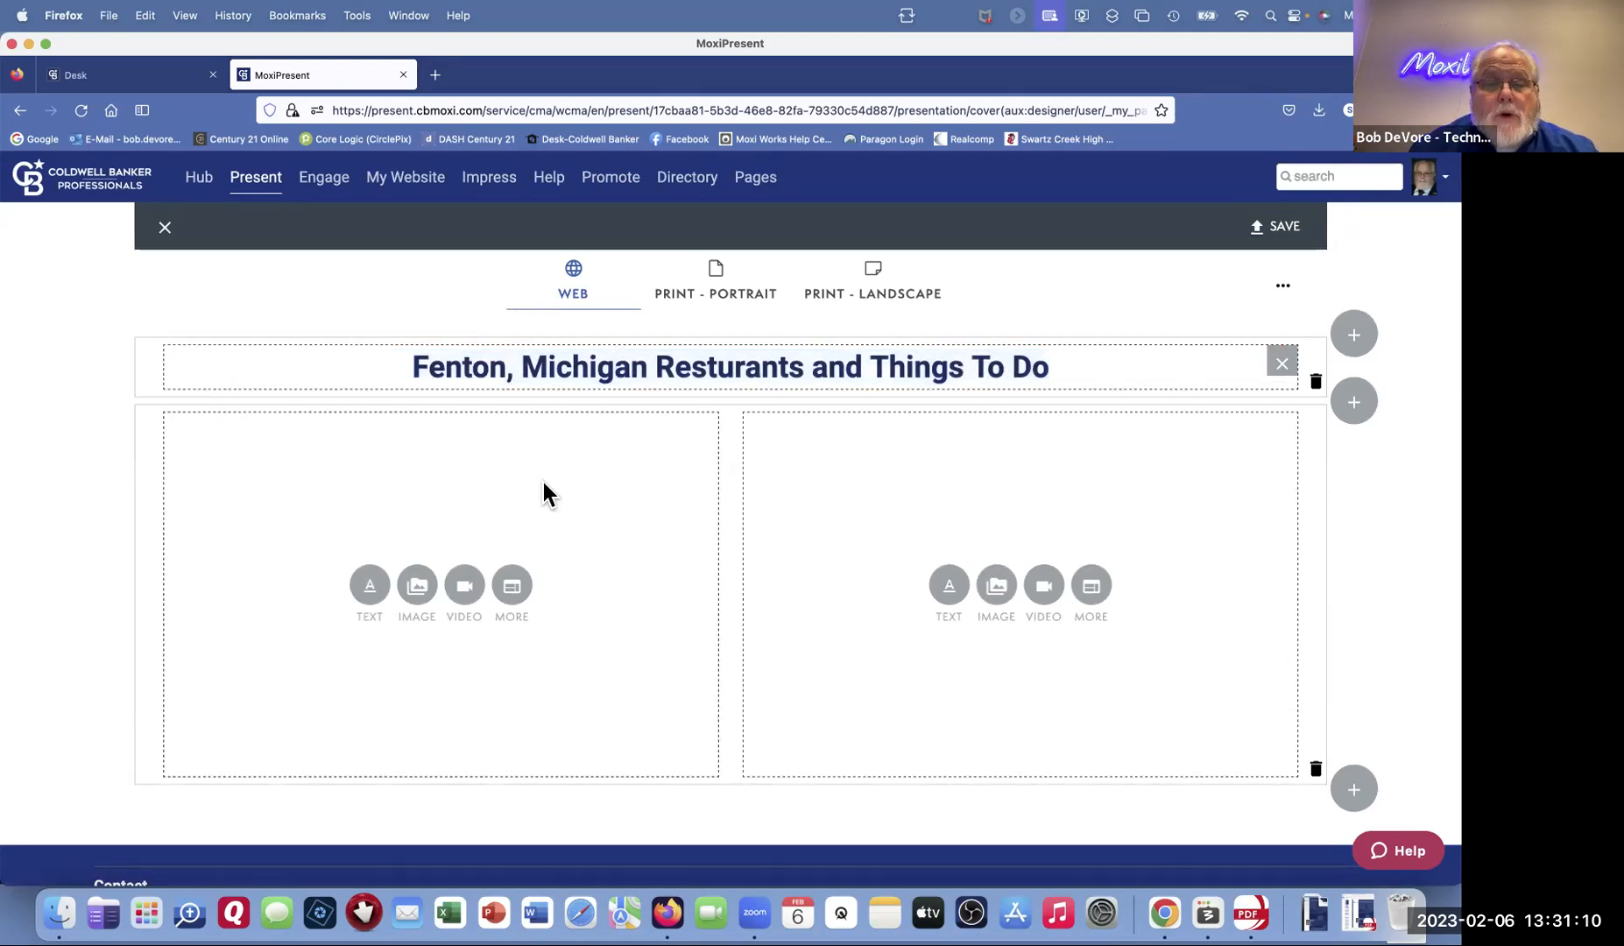
Step: Search Google for "fenton mi" in a new browser tab and open the city in Google Maps
{"action": "left_click", "coordinate": [434, 76]}
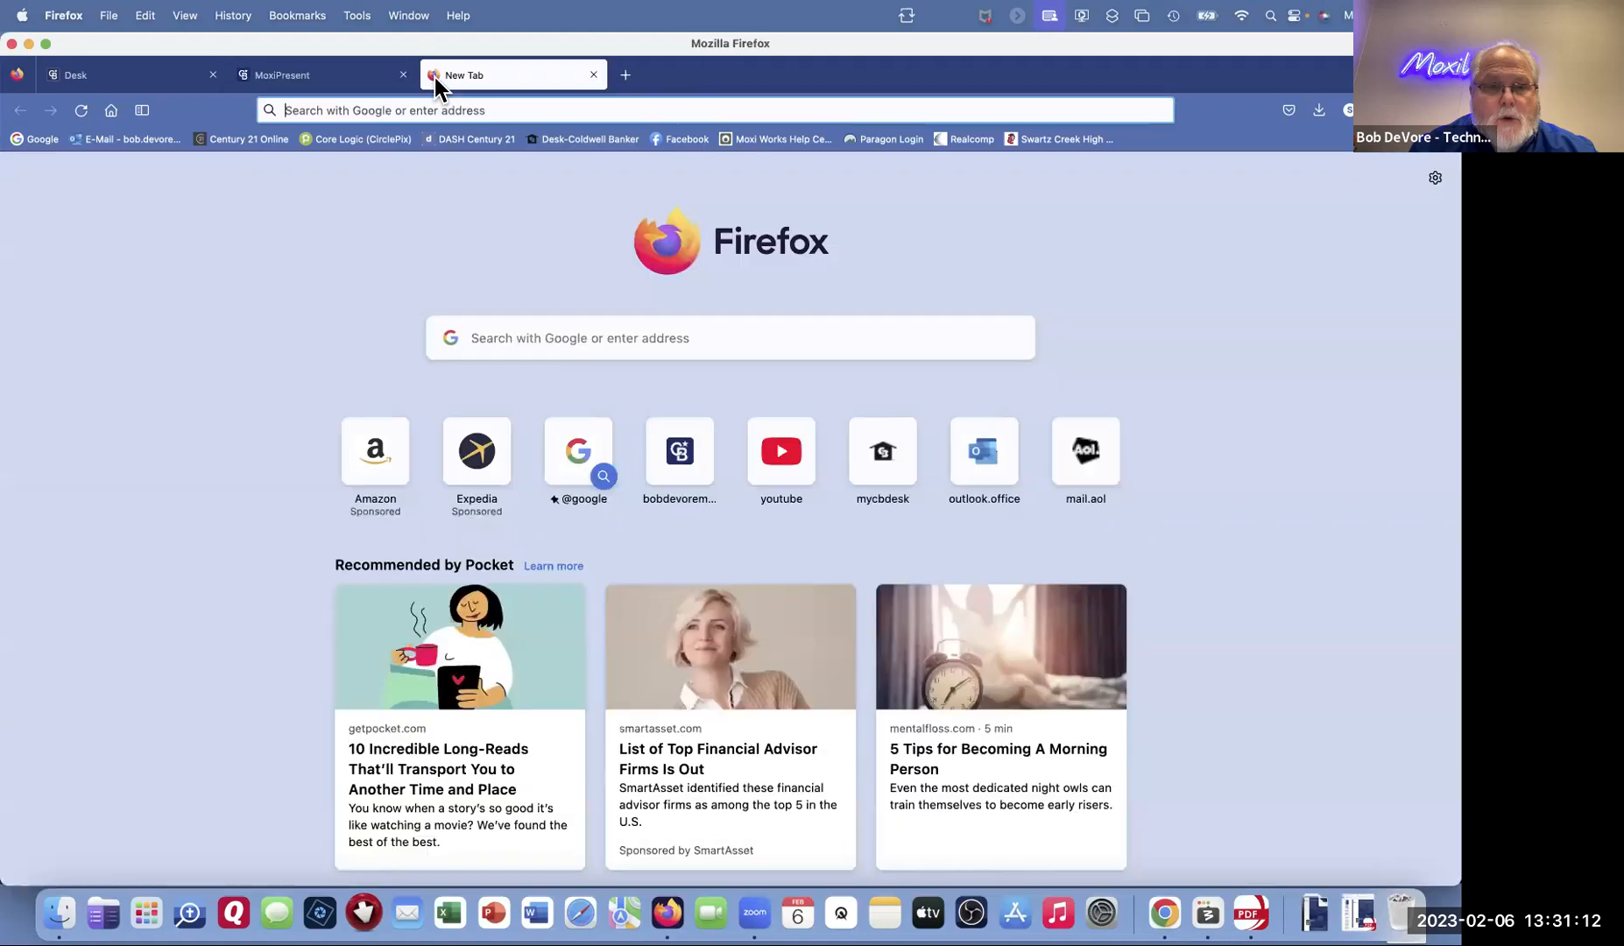
{"action": "left_click", "coordinate": [437, 109]}
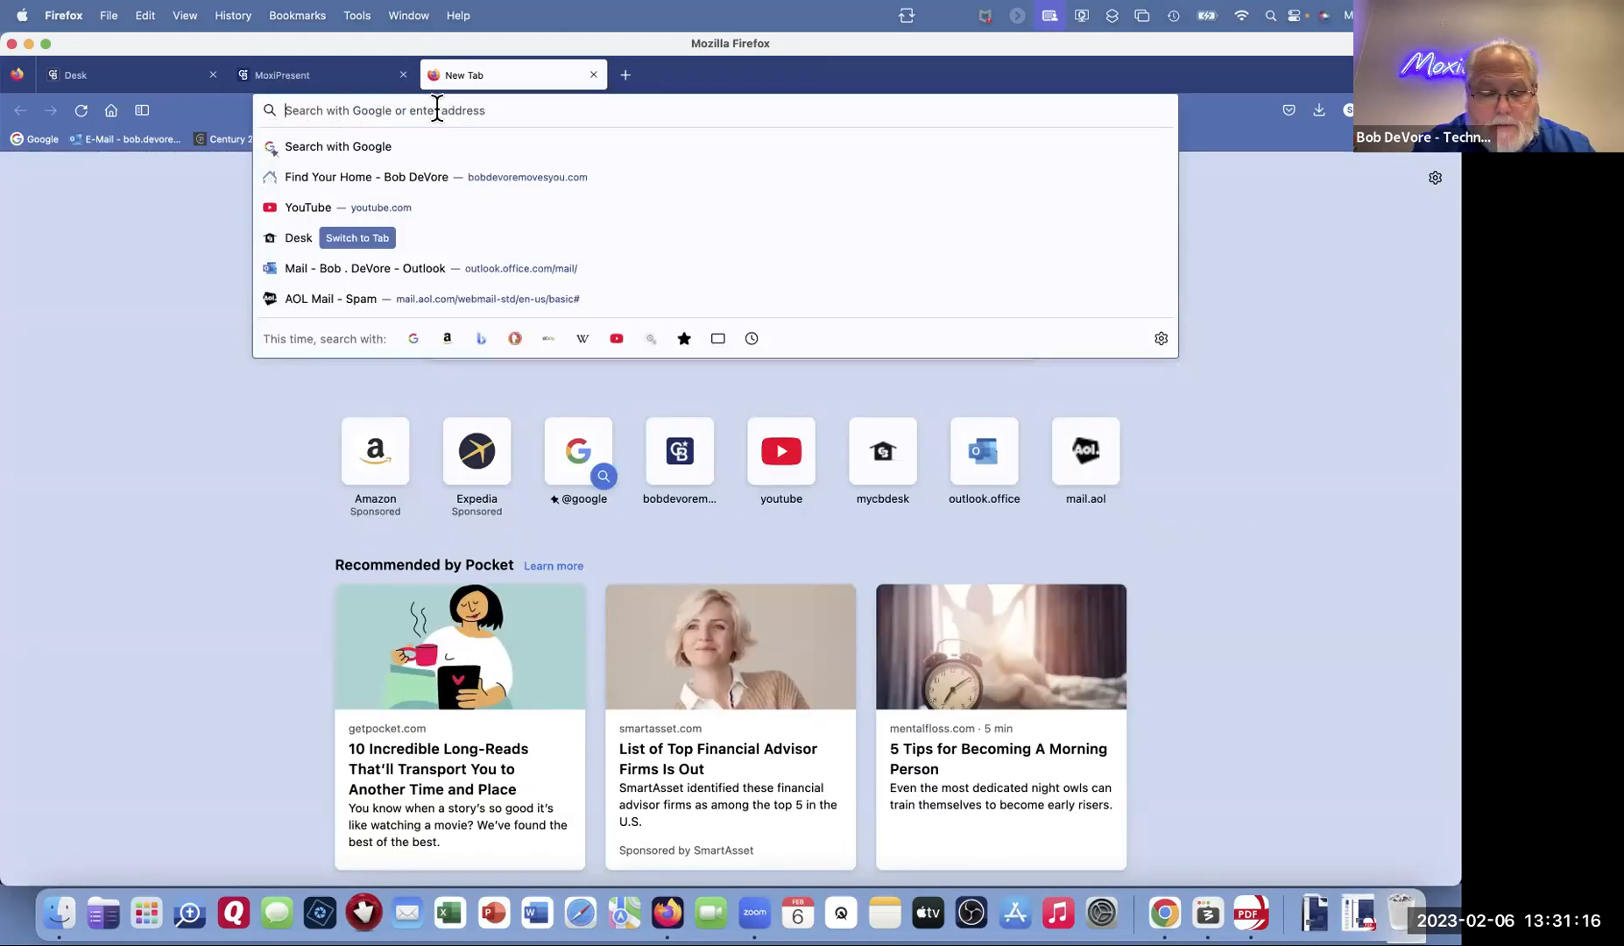
{"action": "left_click", "coordinate": [111, 110]}
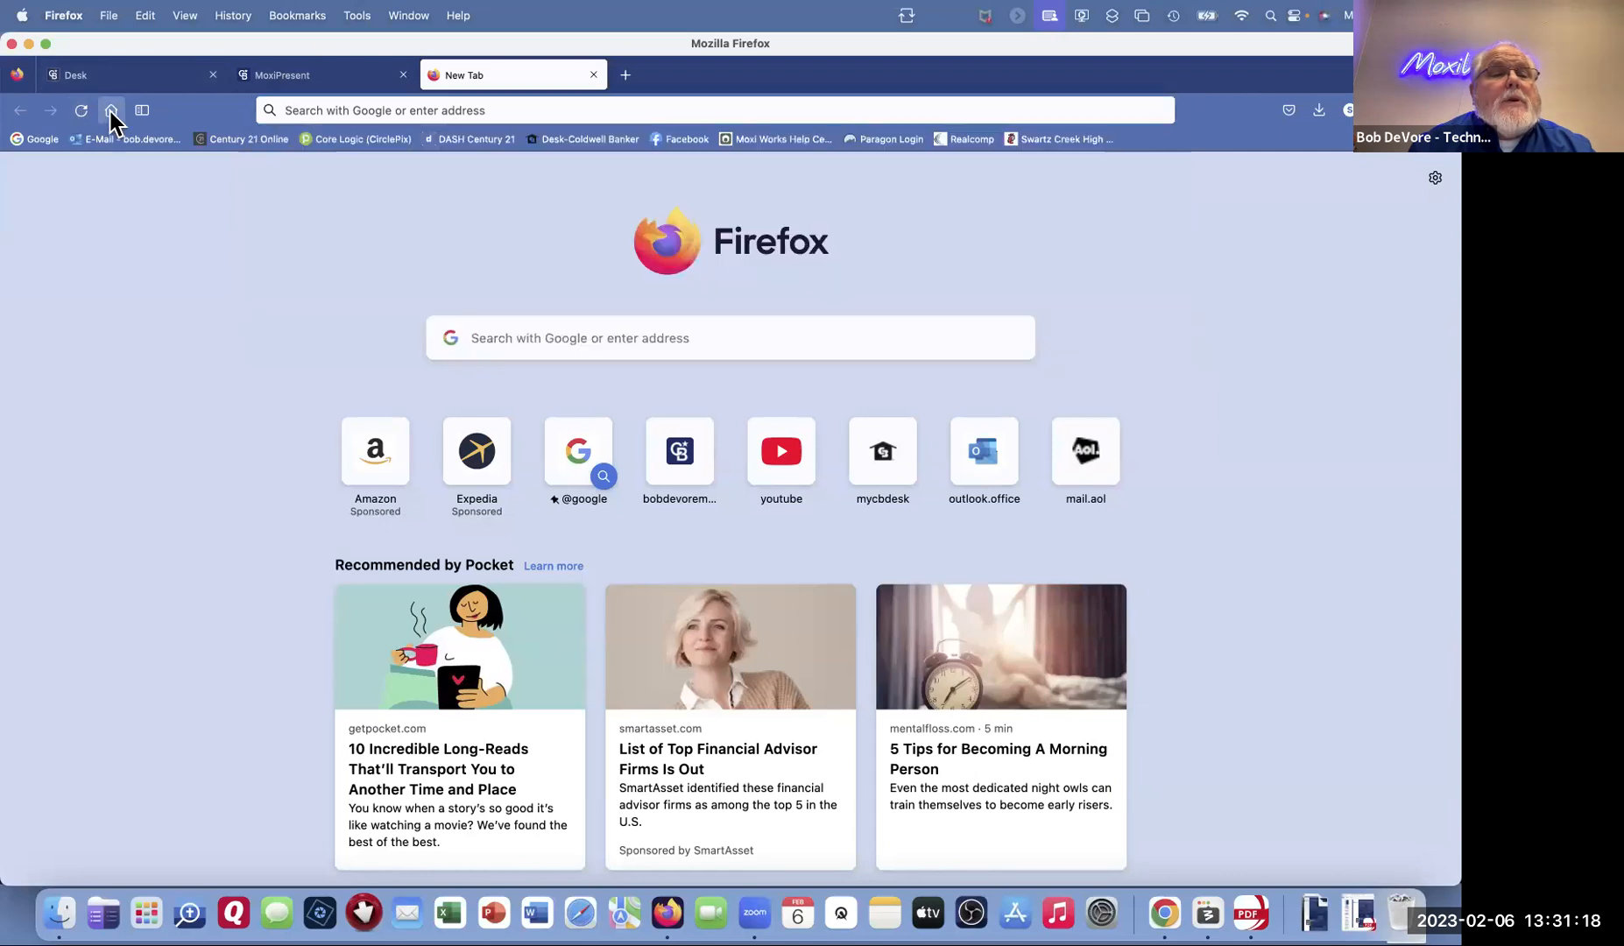
{"action": "left_click", "coordinate": [686, 491]}
{"action": "type", "text": "fenton"}
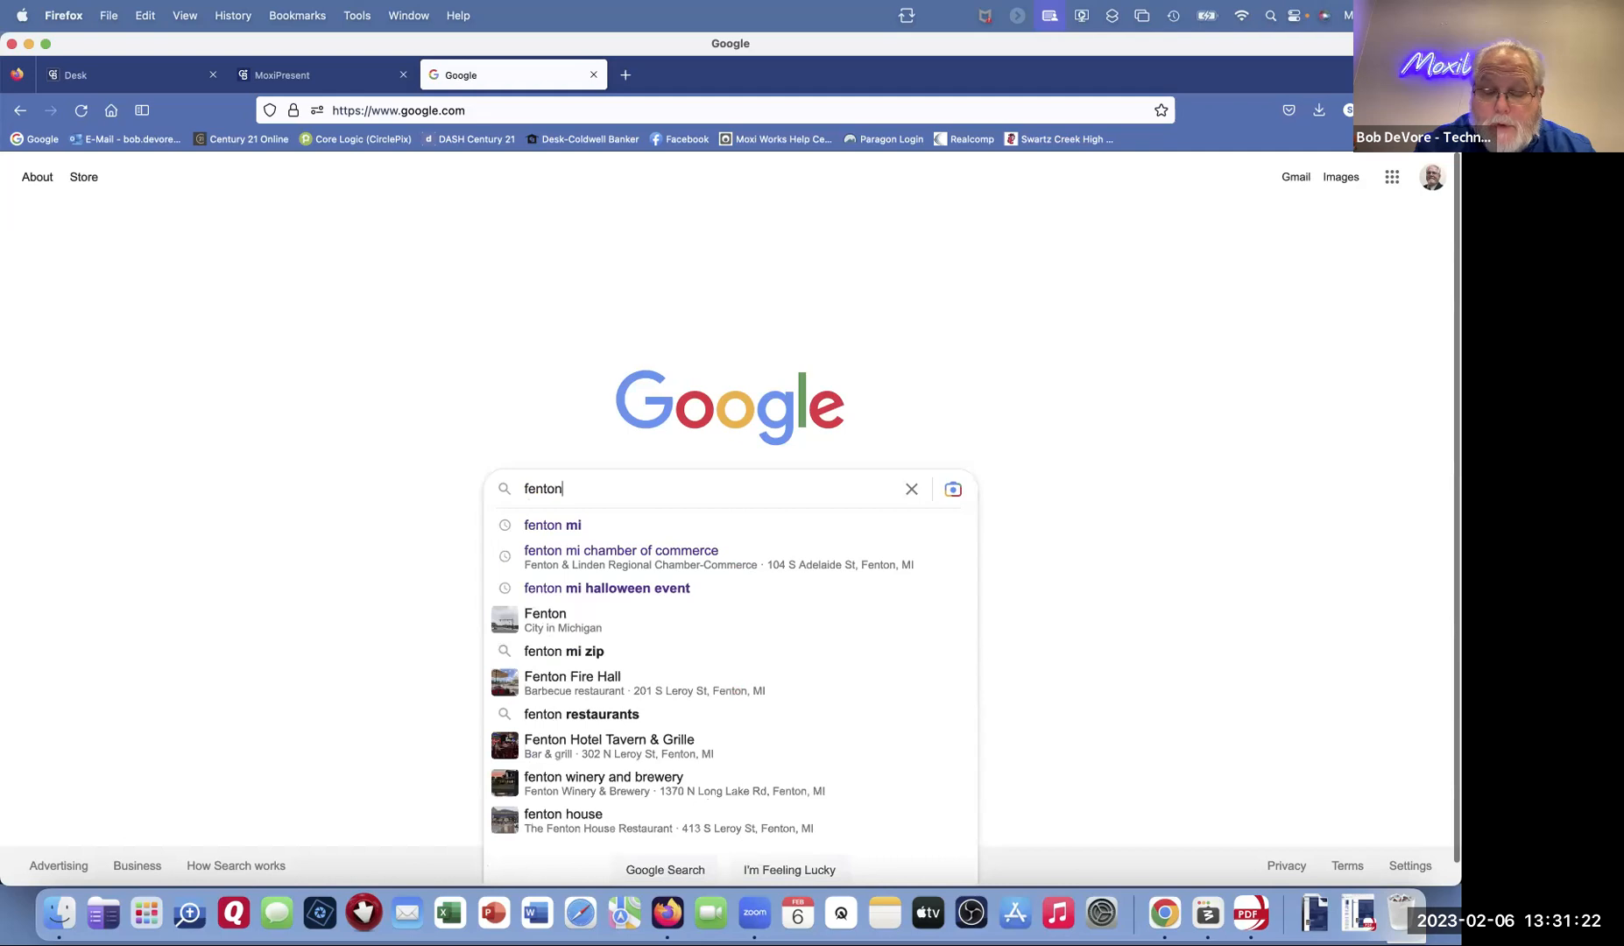
{"action": "left_click", "coordinate": [560, 523]}
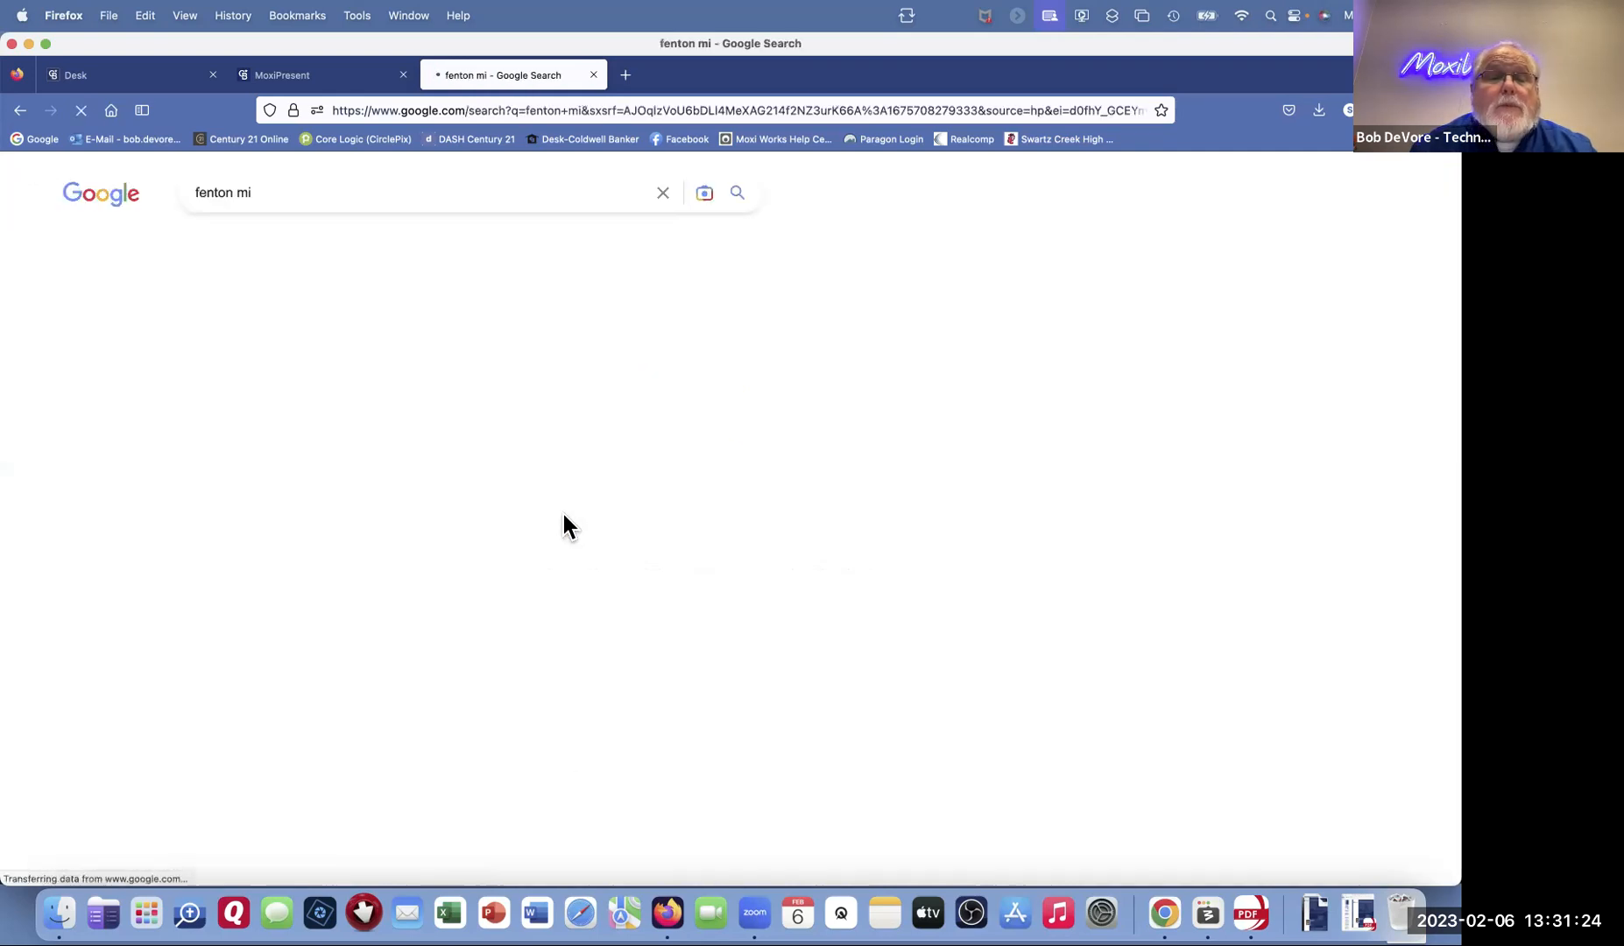
{"action": "left_click", "coordinate": [1076, 350]}
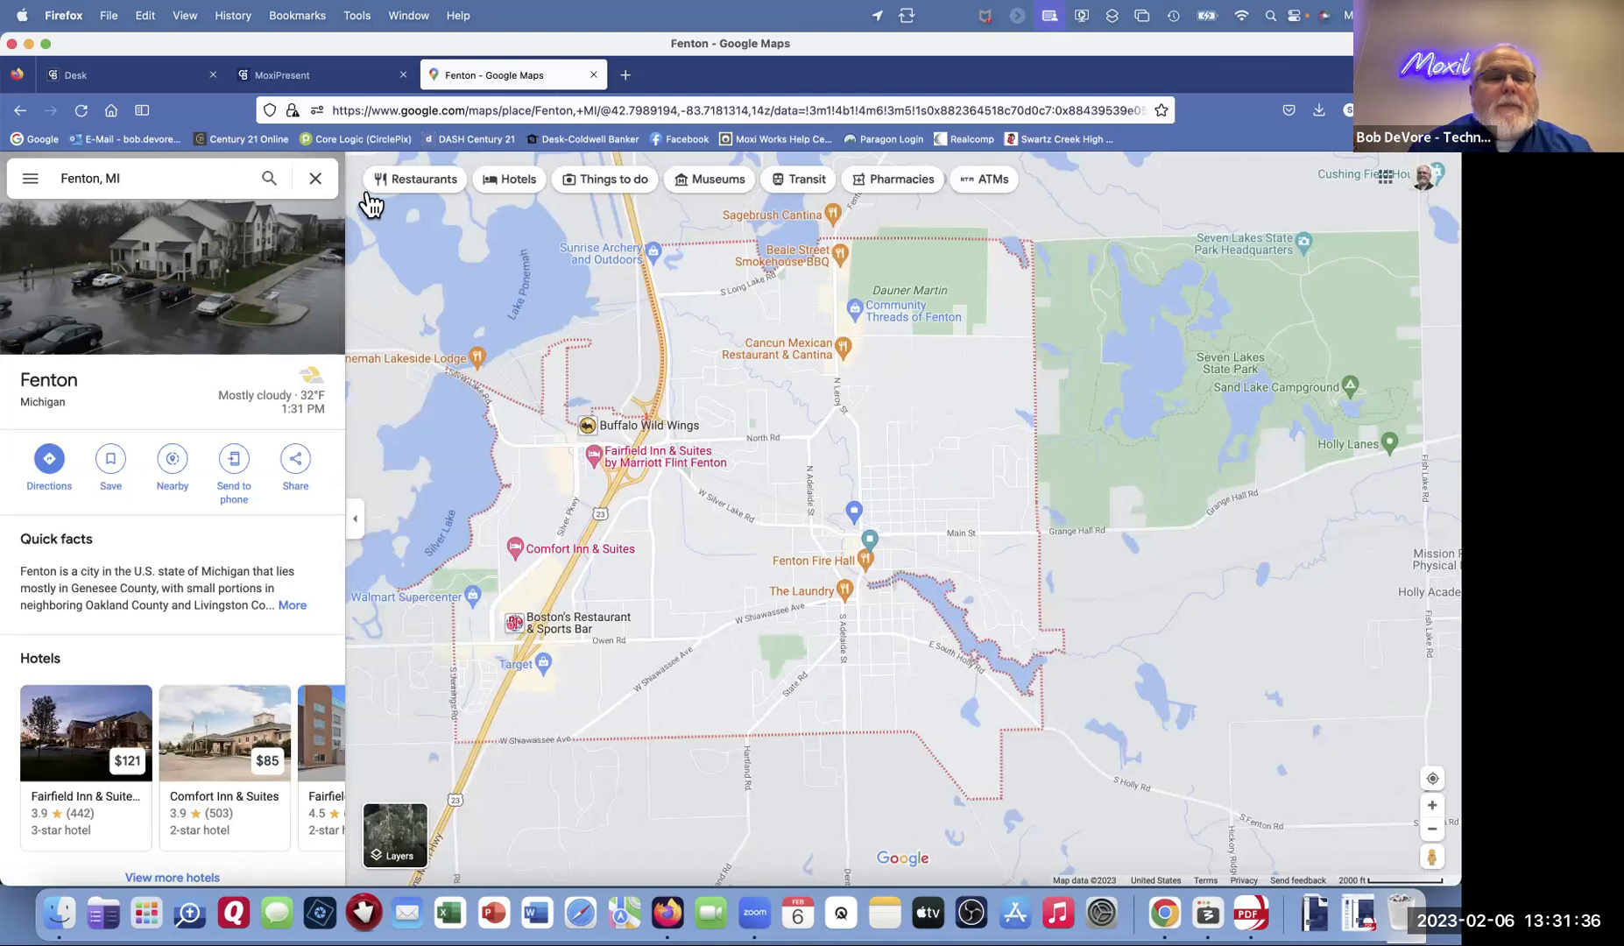
Step: Show the Restaurants around Fenton on the map and open a copy of that map in another browser tab
{"action": "left_click", "coordinate": [420, 187]}
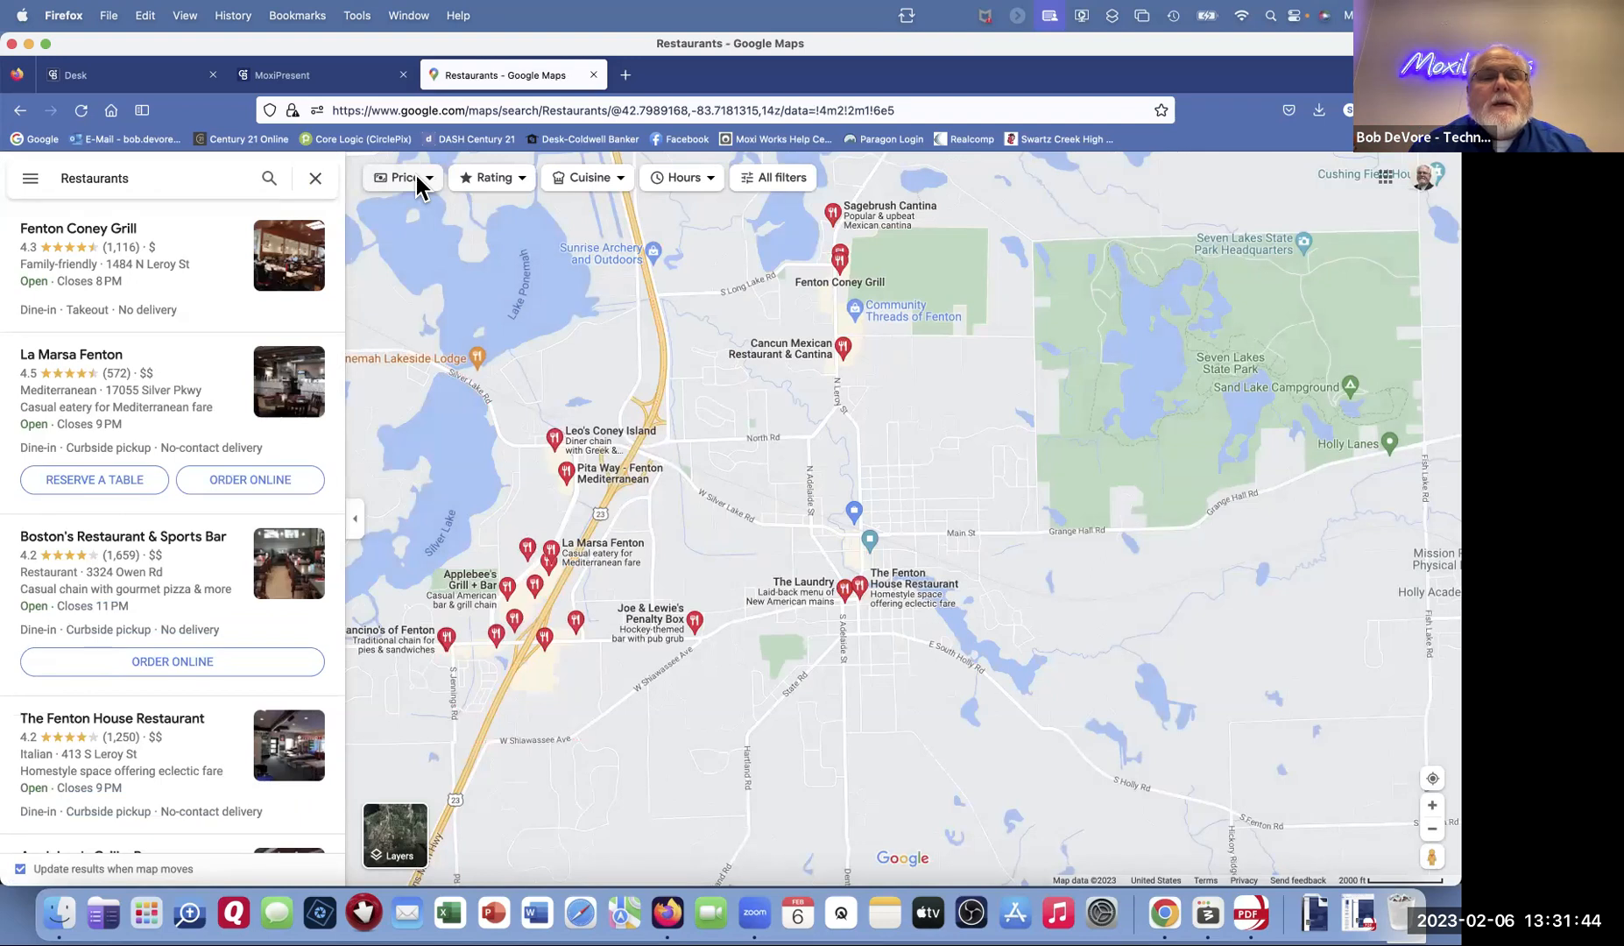
{"action": "left_click", "coordinate": [623, 110]}
{"action": "key", "text": "super+c"}
{"action": "right_click", "coordinate": [623, 112]}
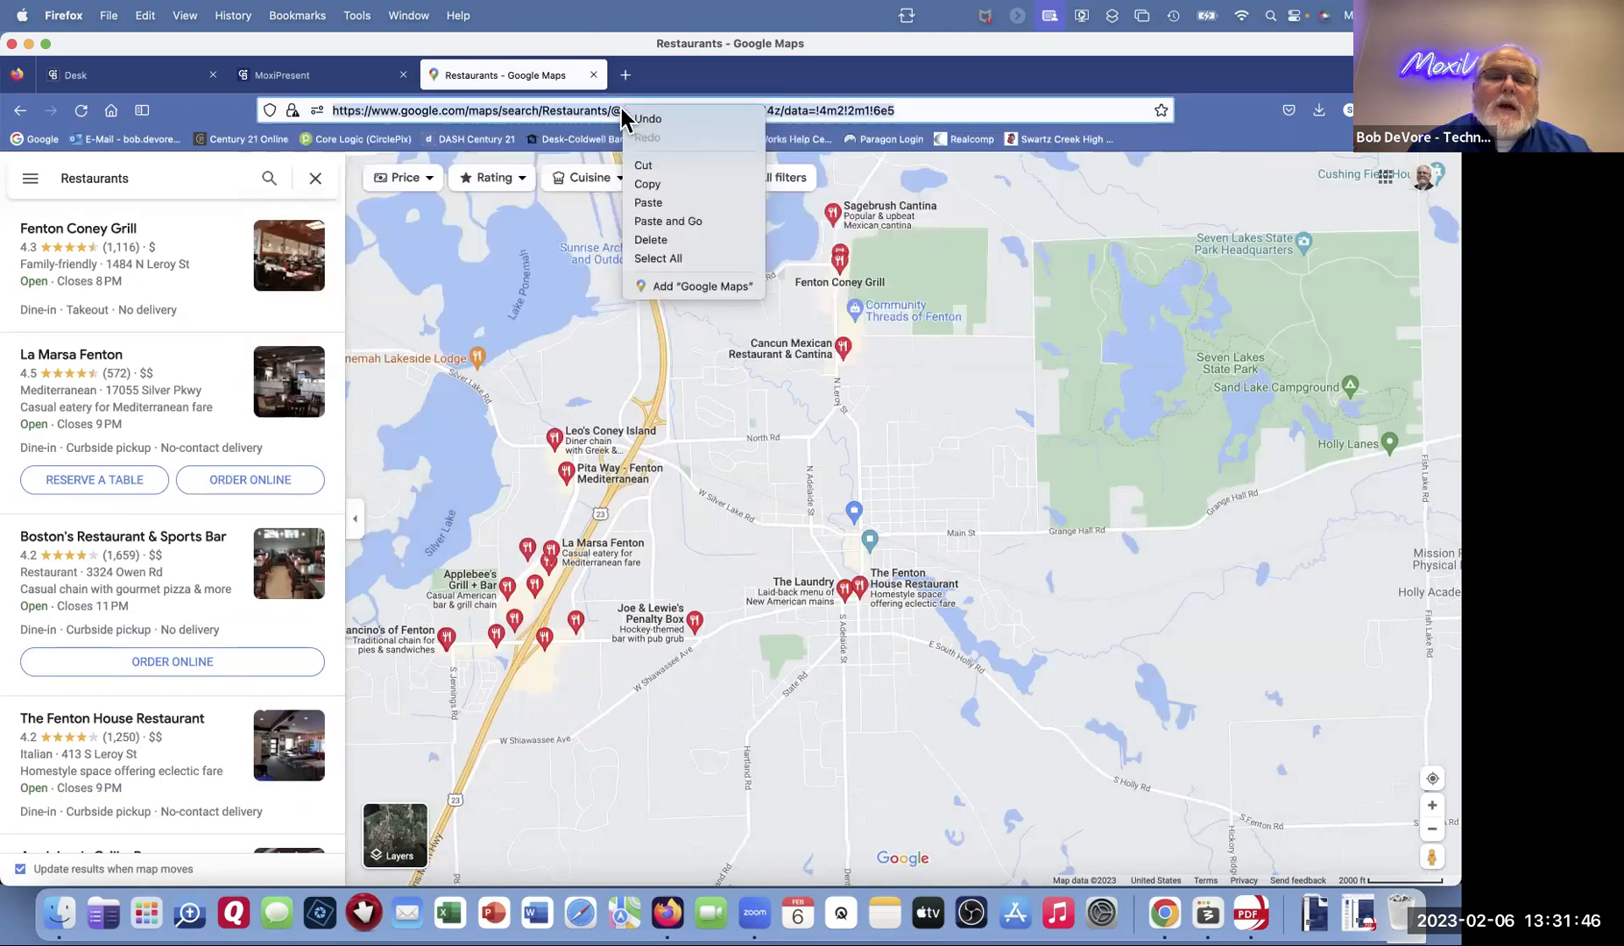
{"action": "left_click", "coordinate": [648, 184]}
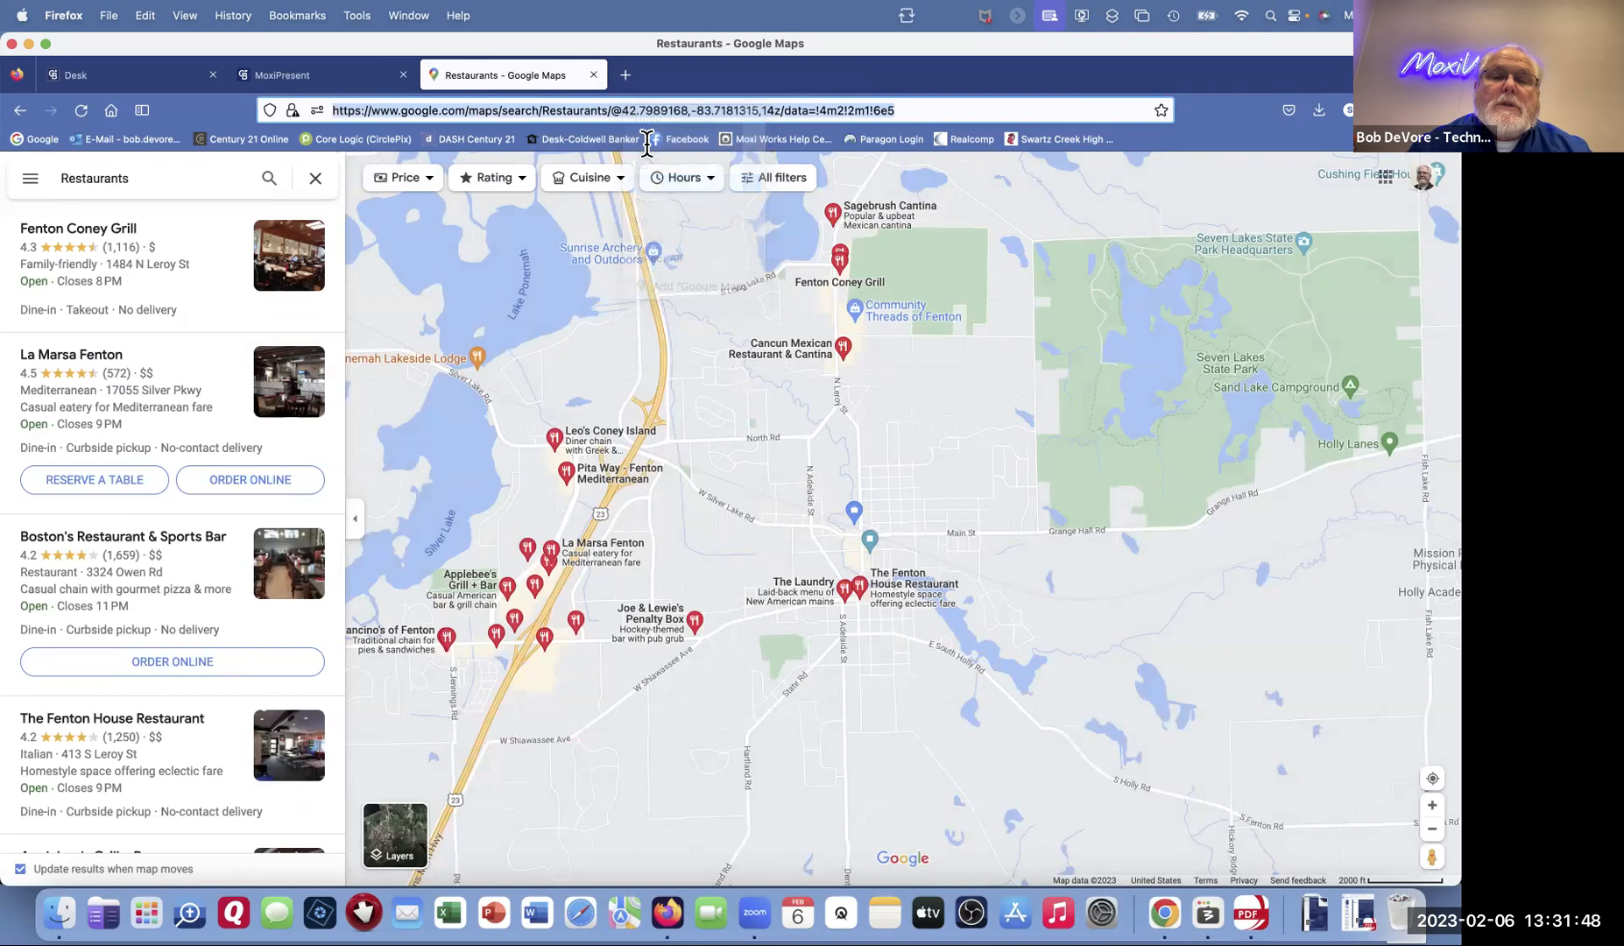
{"action": "left_click", "coordinate": [626, 79]}
{"action": "right_click", "coordinate": [611, 108]}
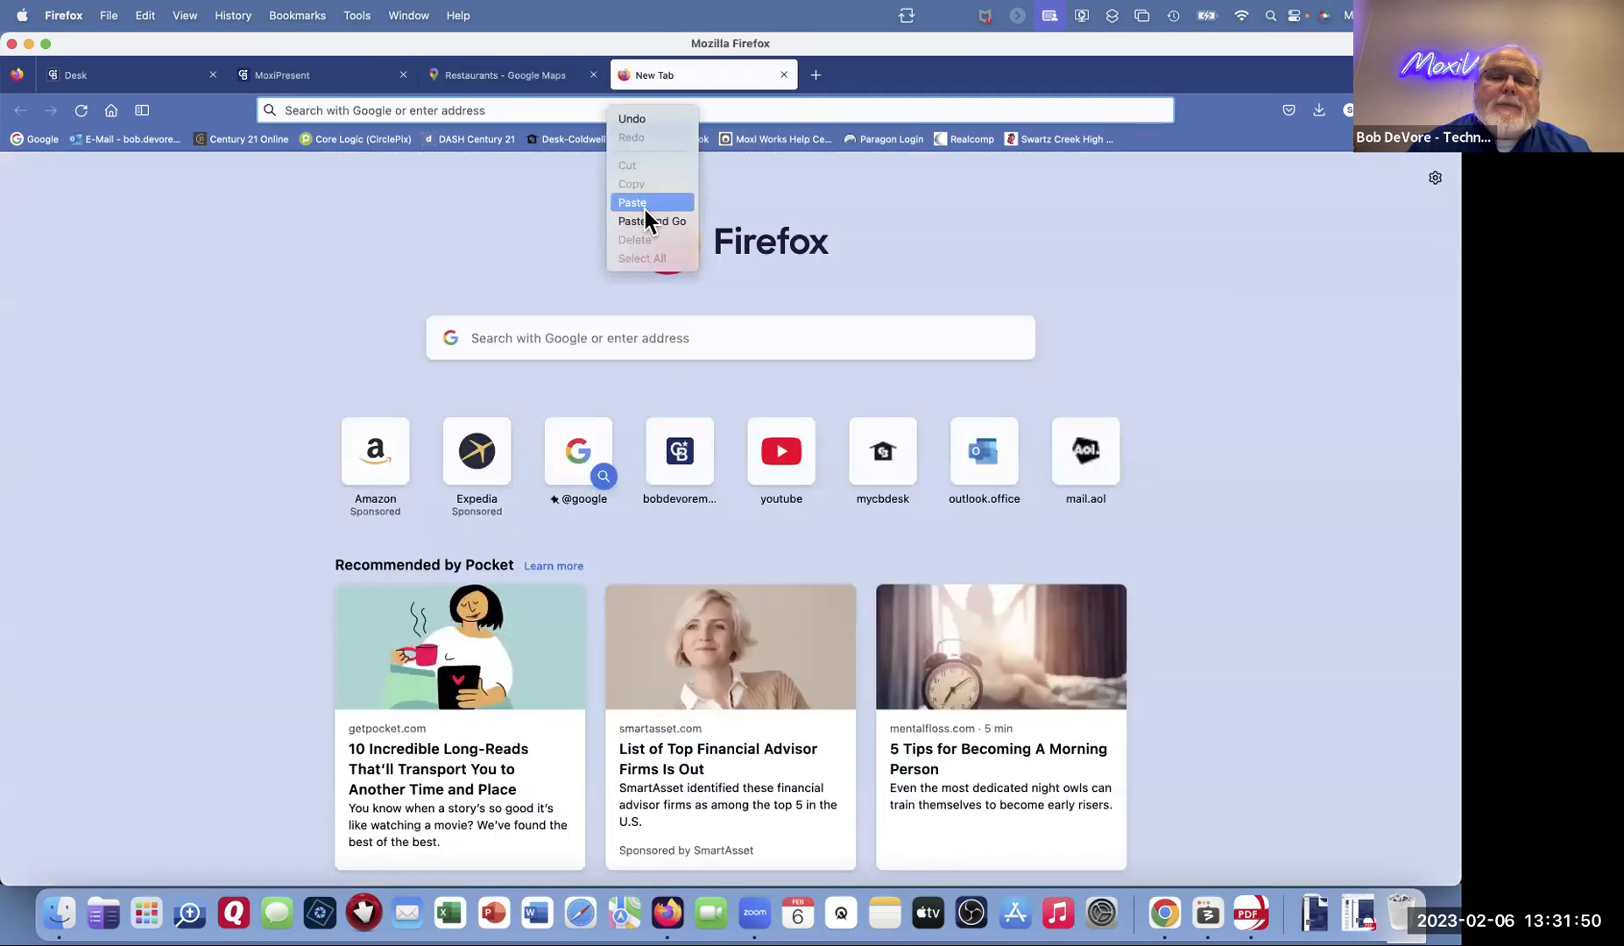
{"action": "left_click", "coordinate": [644, 221]}
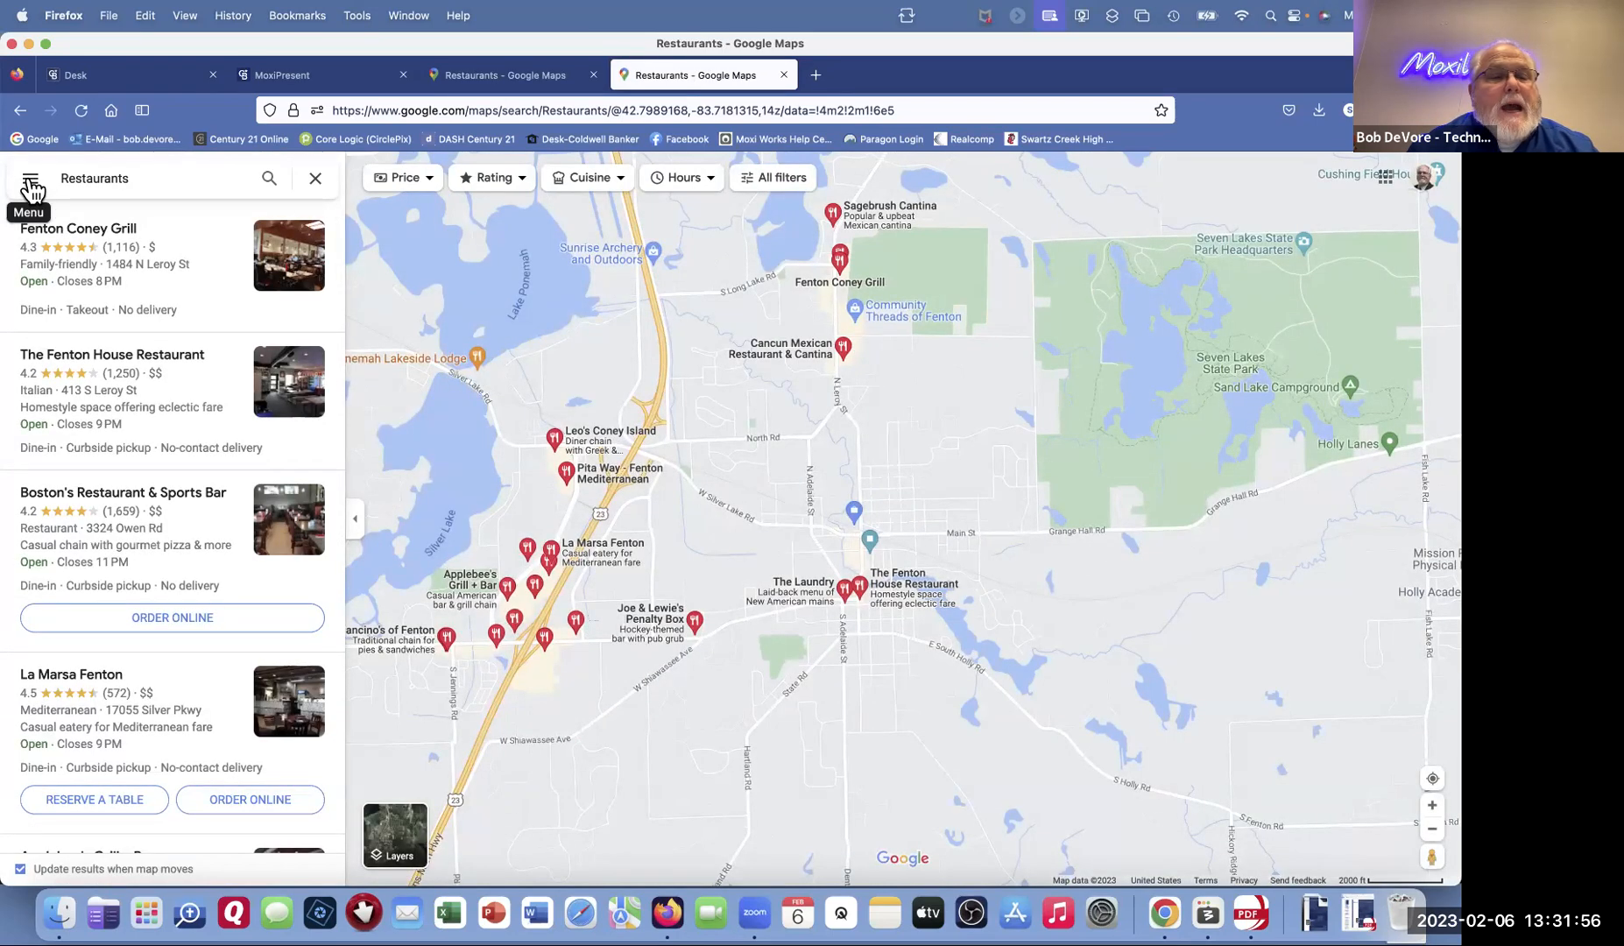
Step: Copy the medium-size embed HTML code of the Fenton restaurants map
{"action": "left_click", "coordinate": [31, 182]}
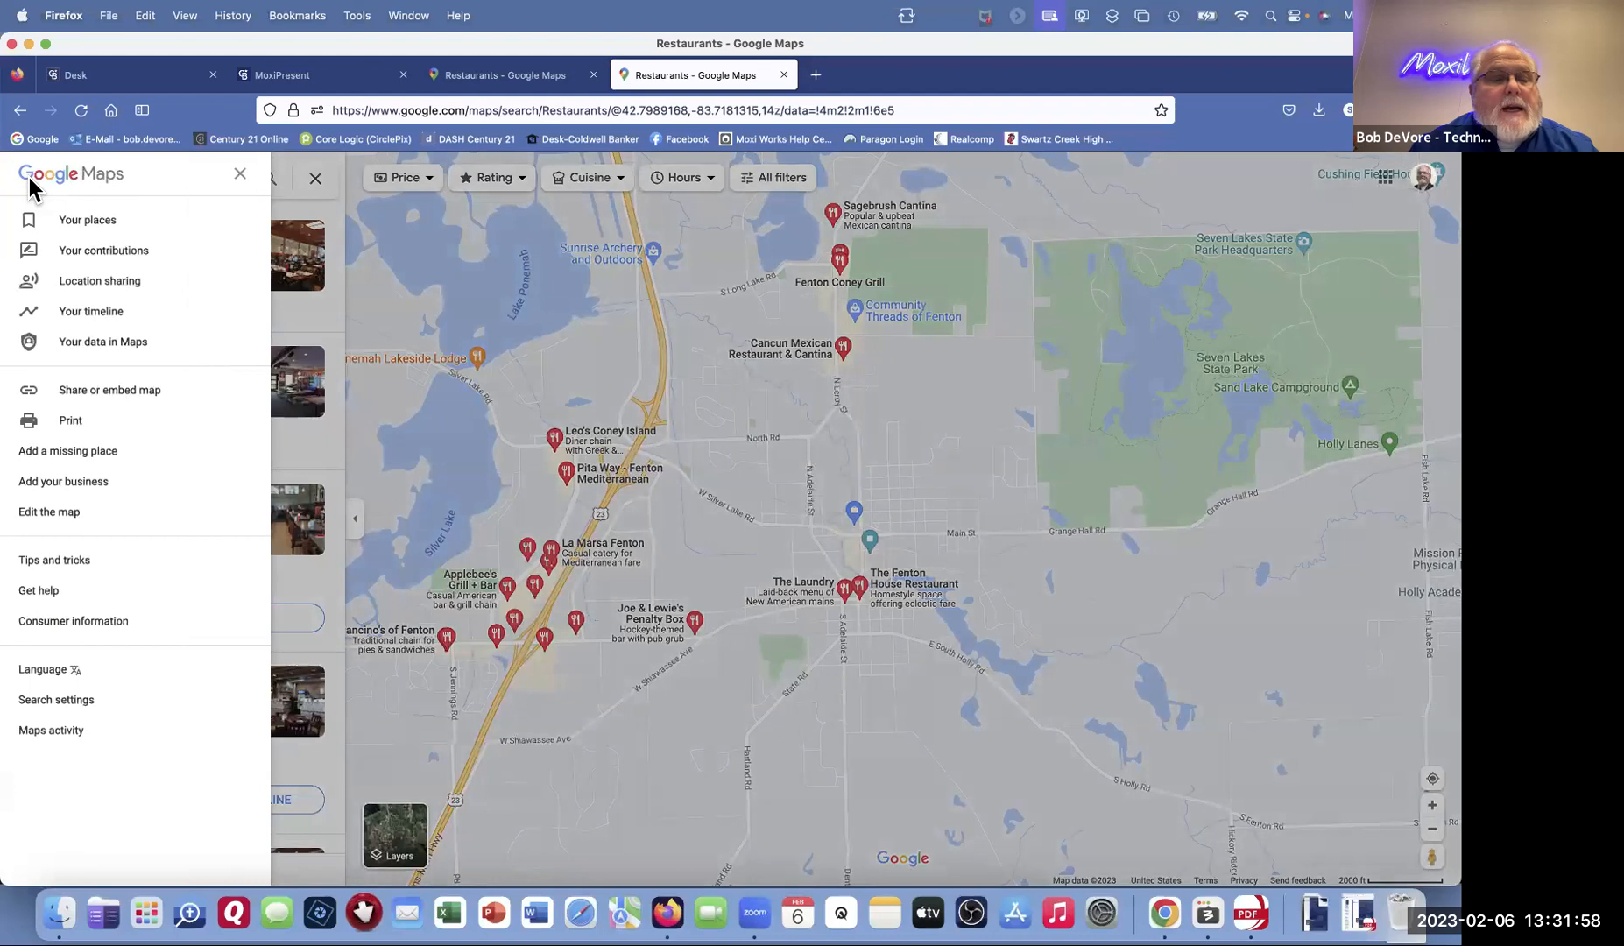
{"action": "left_click", "coordinate": [120, 390]}
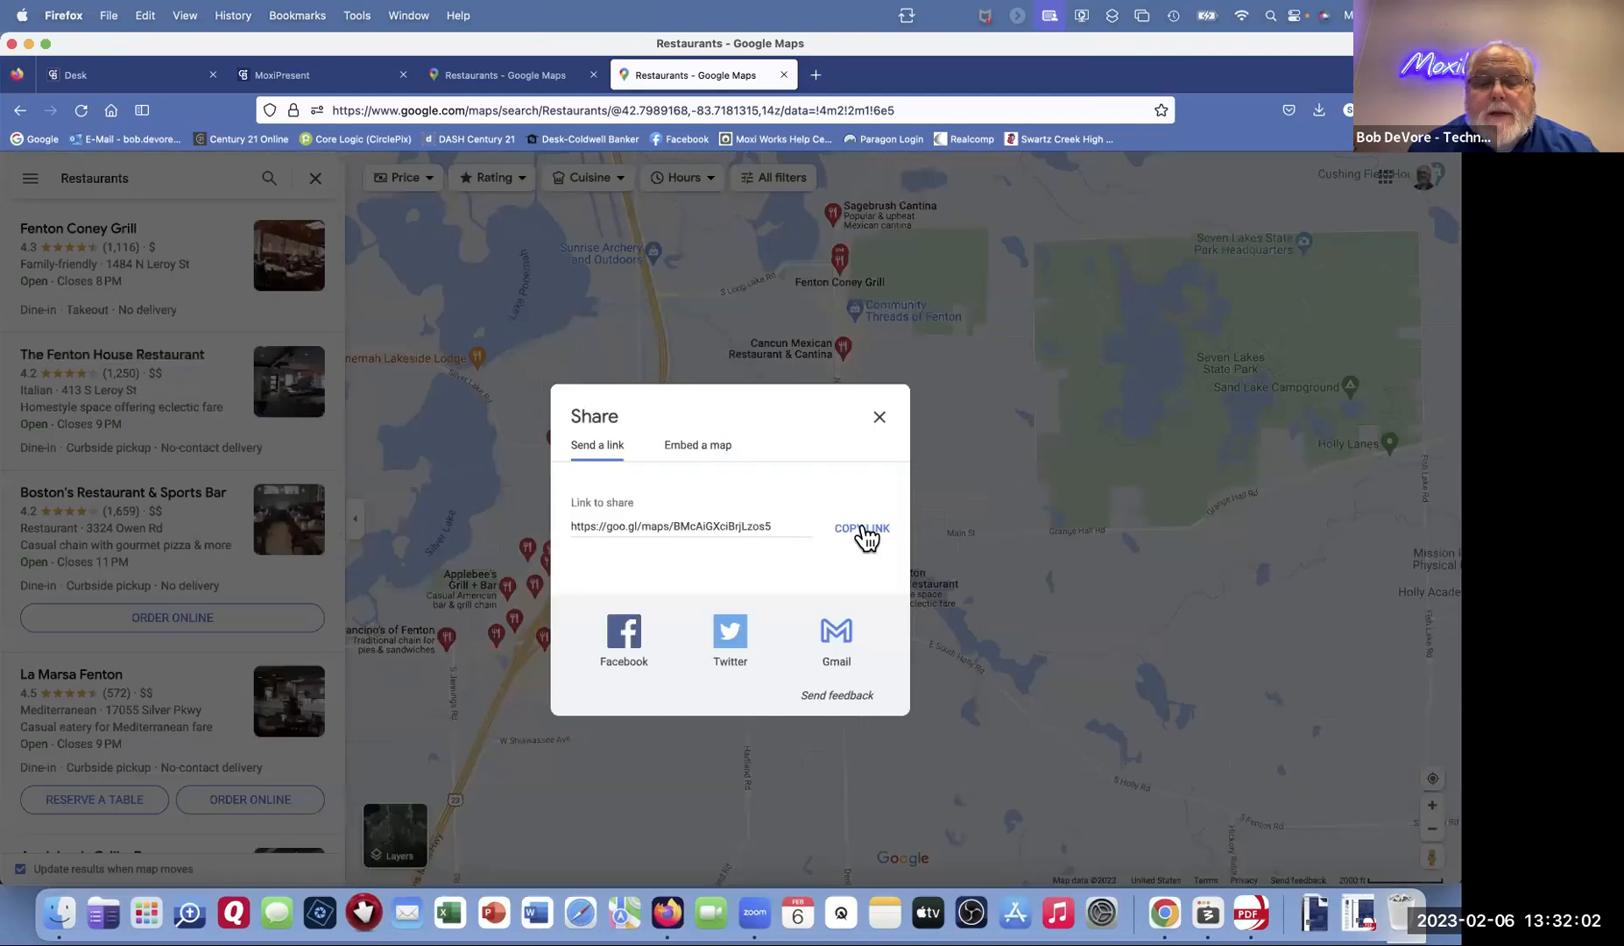
{"action": "left_click", "coordinate": [701, 448]}
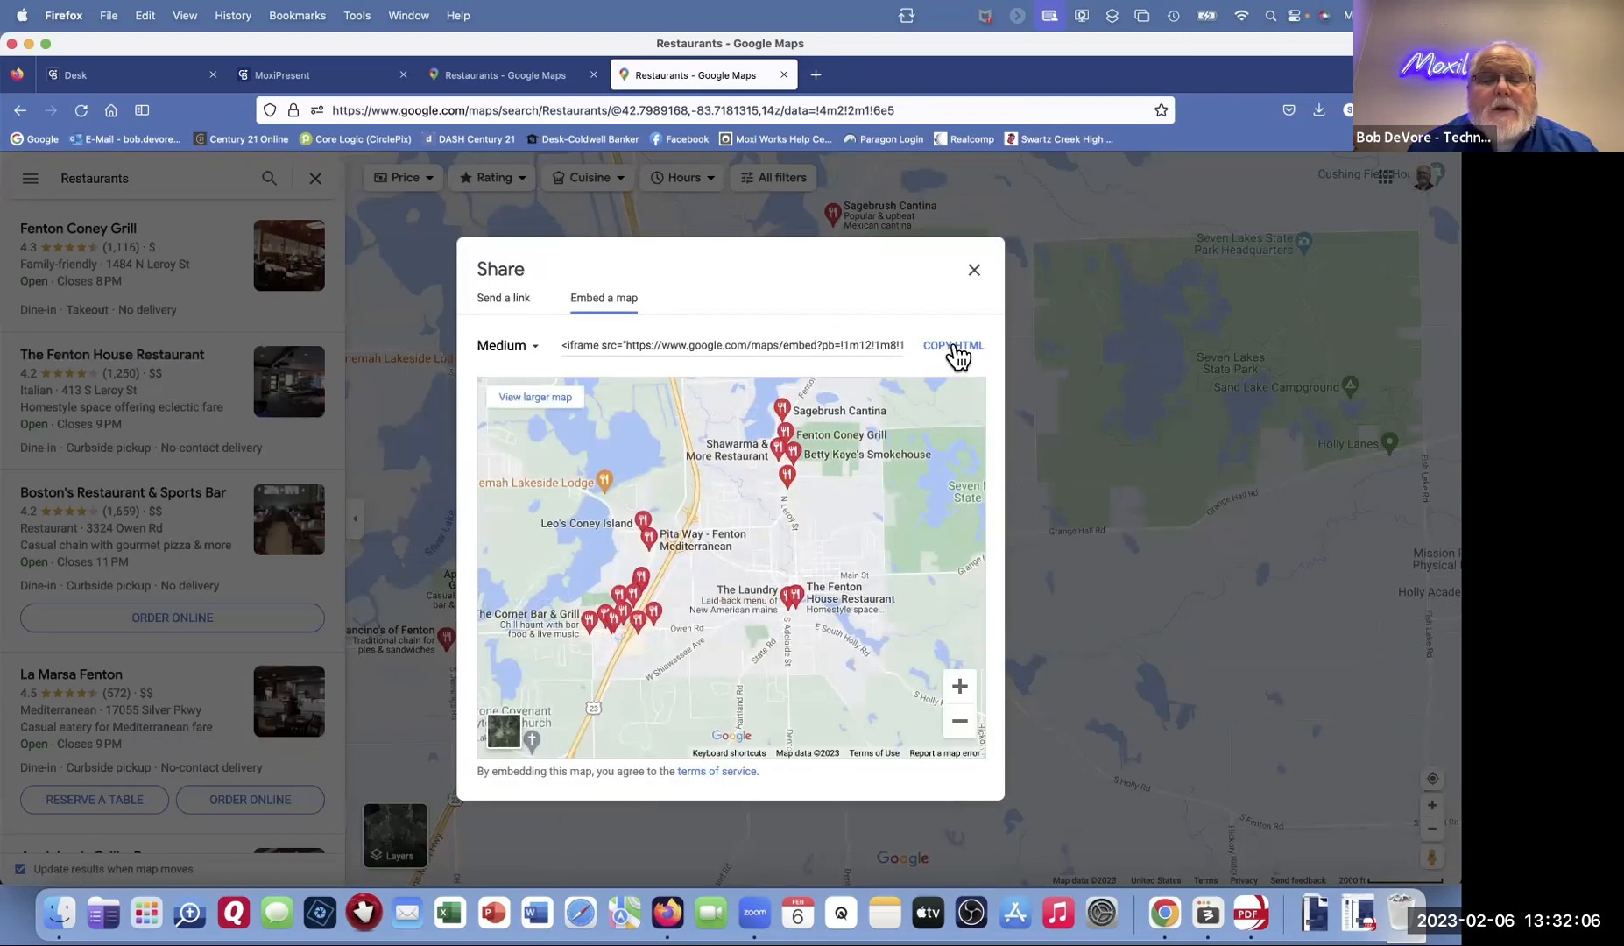
{"action": "left_click", "coordinate": [957, 347]}
{"action": "left_click", "coordinate": [973, 270]}
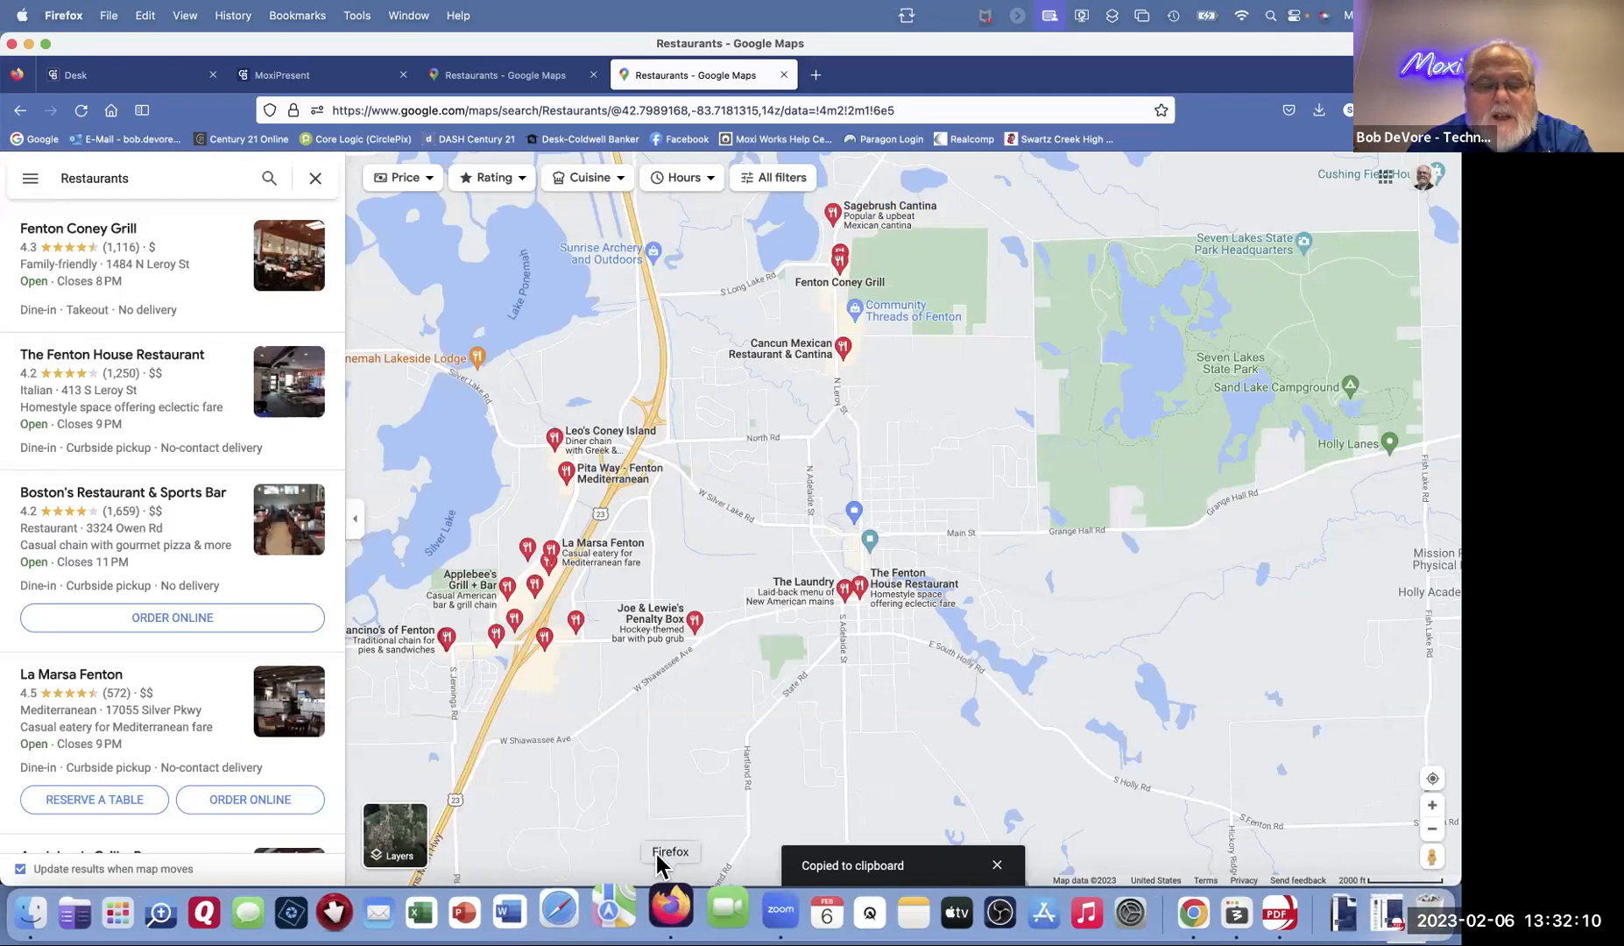
Step: Switch to the MoxiPresent page and embed the restaurants map in the left column by pasting its iframe code as source
{"action": "left_click", "coordinate": [320, 77]}
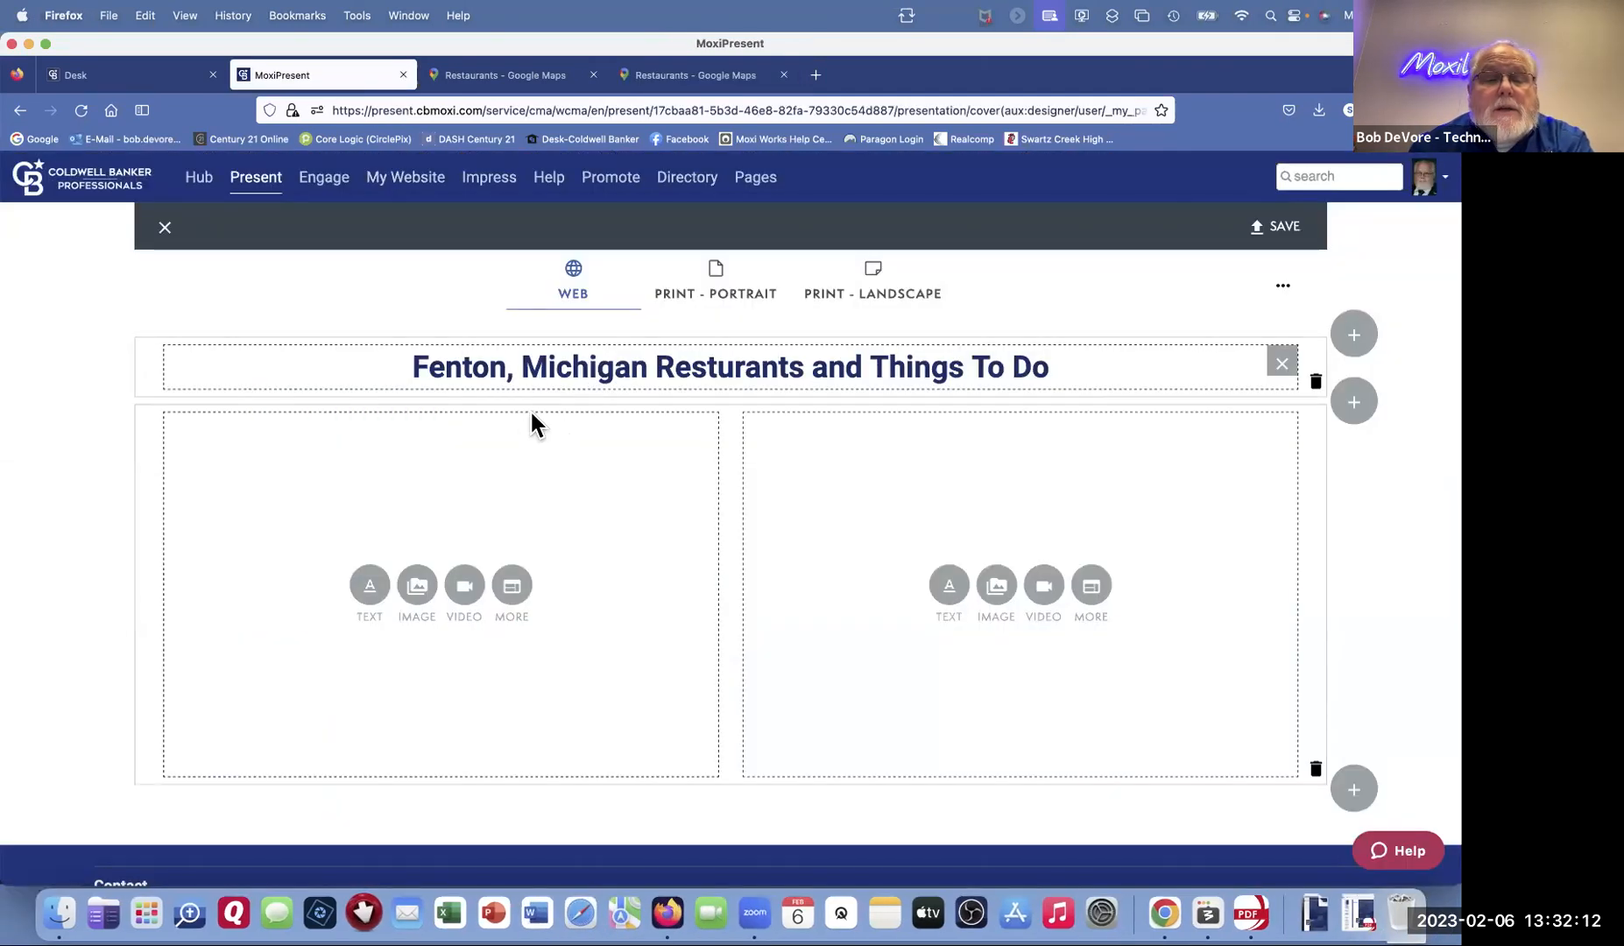
{"action": "left_click", "coordinate": [515, 589]}
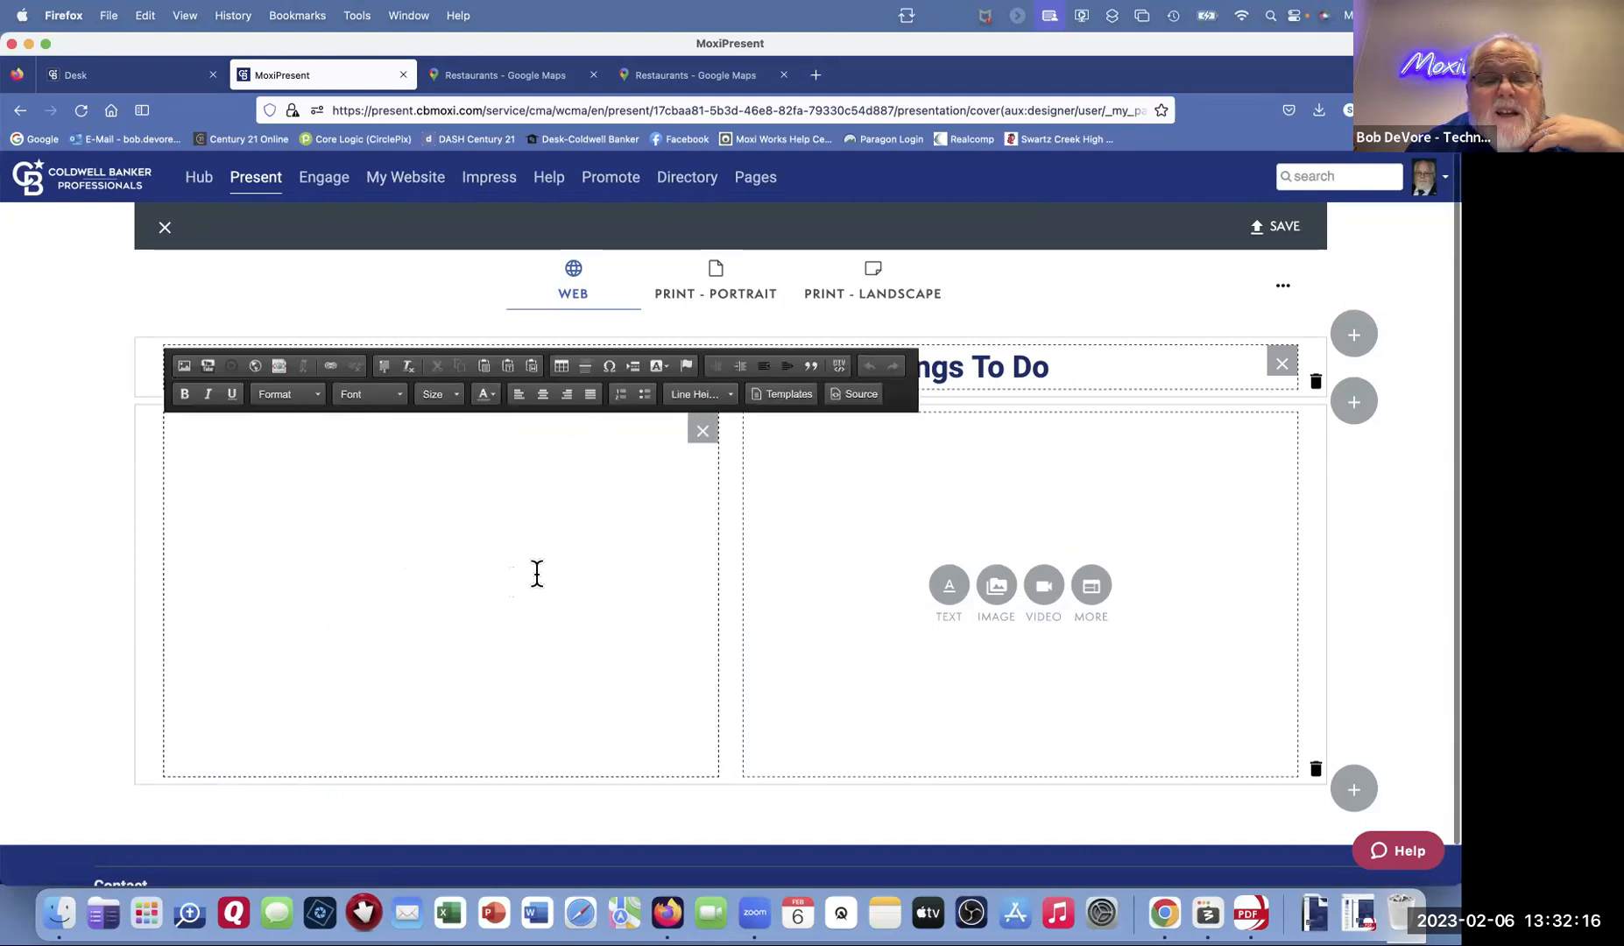
{"action": "left_click", "coordinate": [846, 394]}
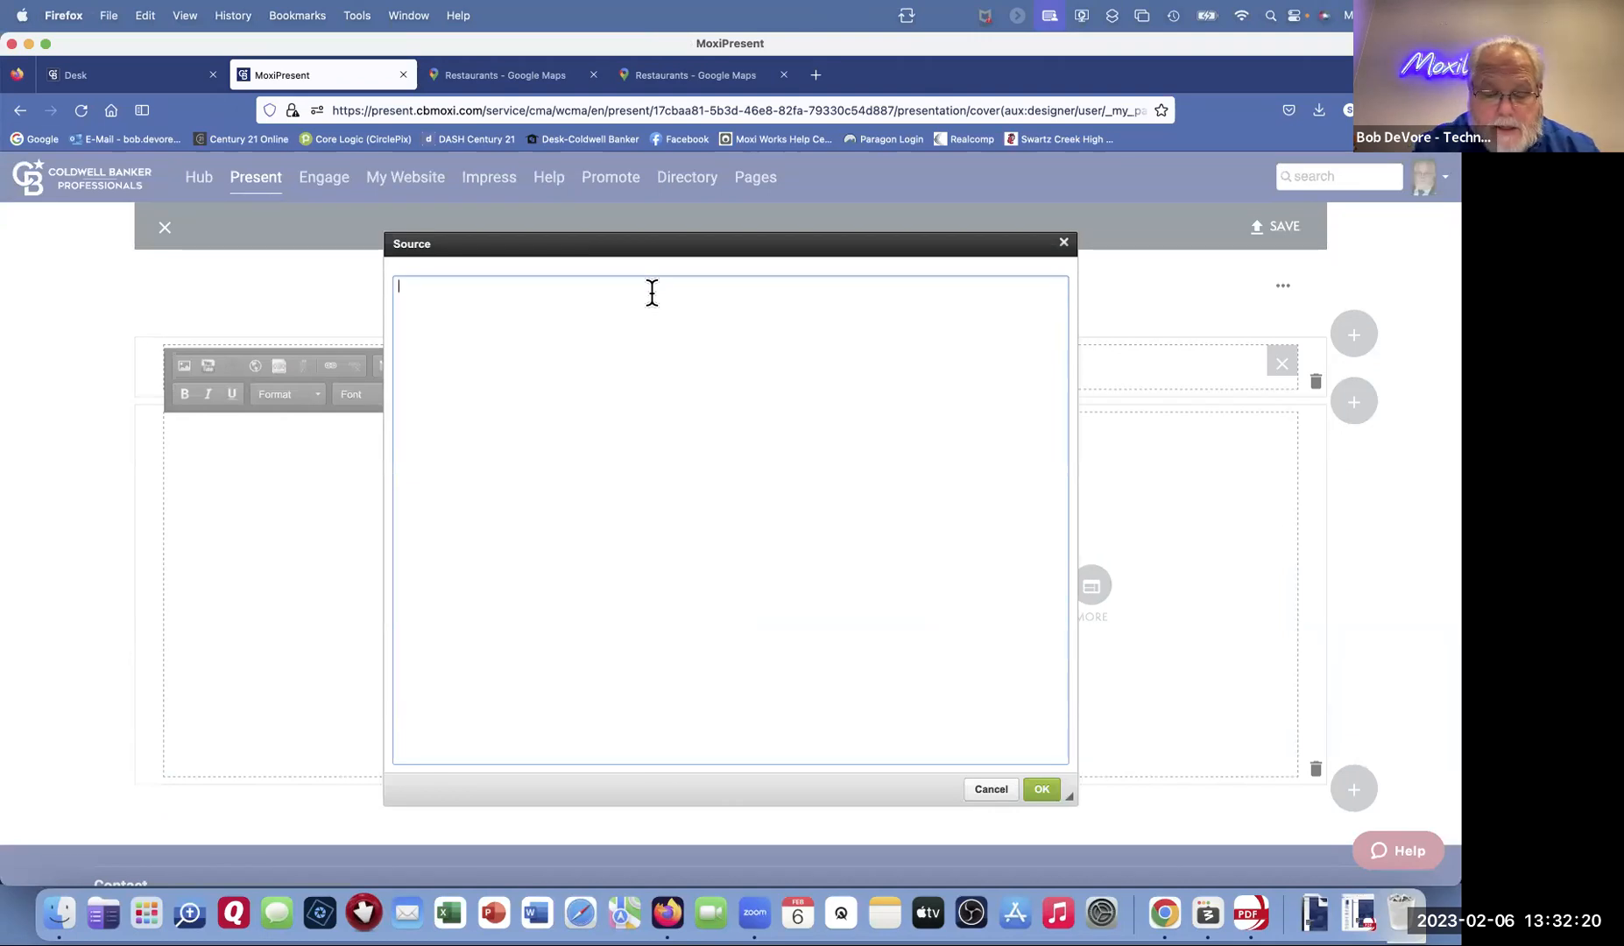
{"action": "key", "text": "super+v"}
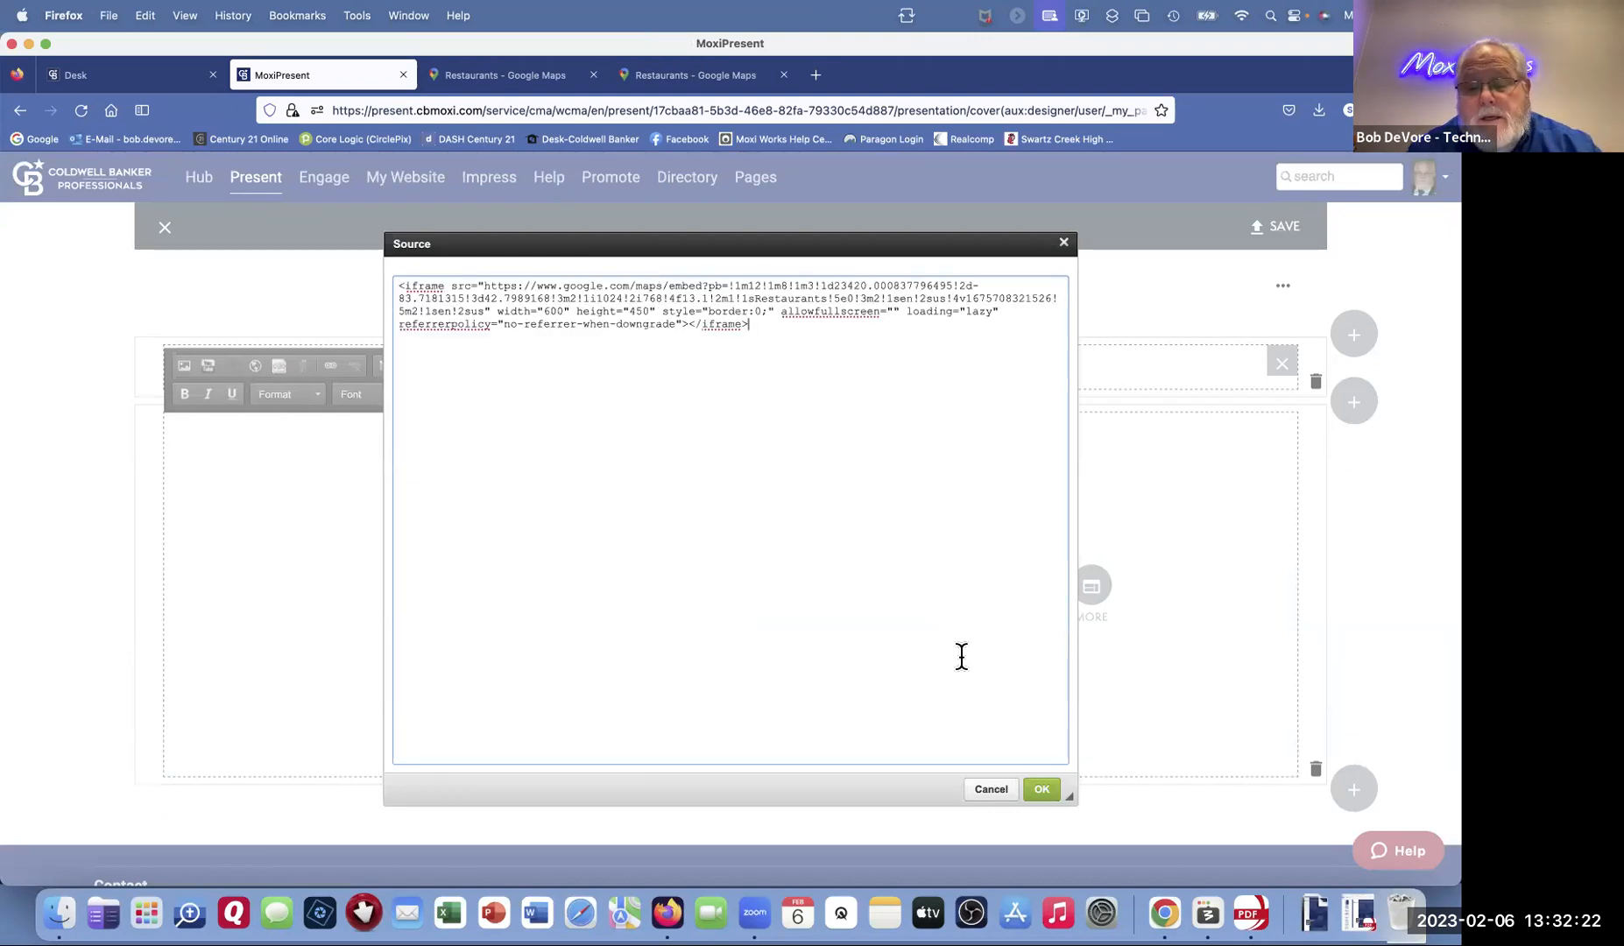
{"action": "left_click", "coordinate": [1042, 789]}
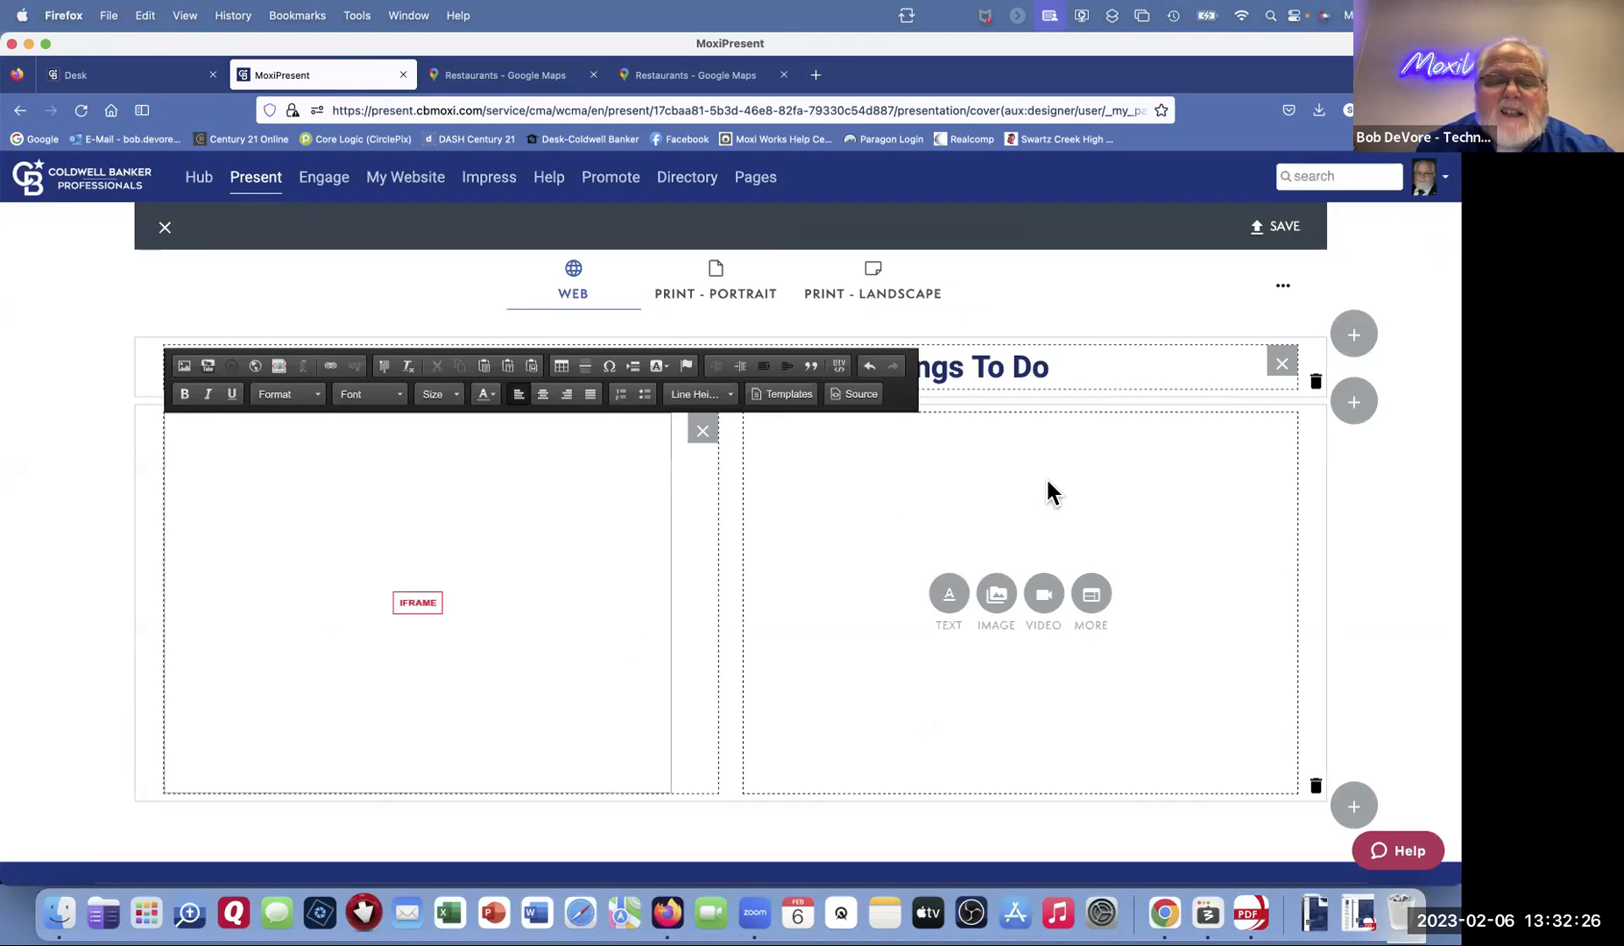
Step: Return to the Fenton map in Google Maps, show its Things to do, and dismiss the notice about square pins
{"action": "left_click", "coordinate": [537, 74]}
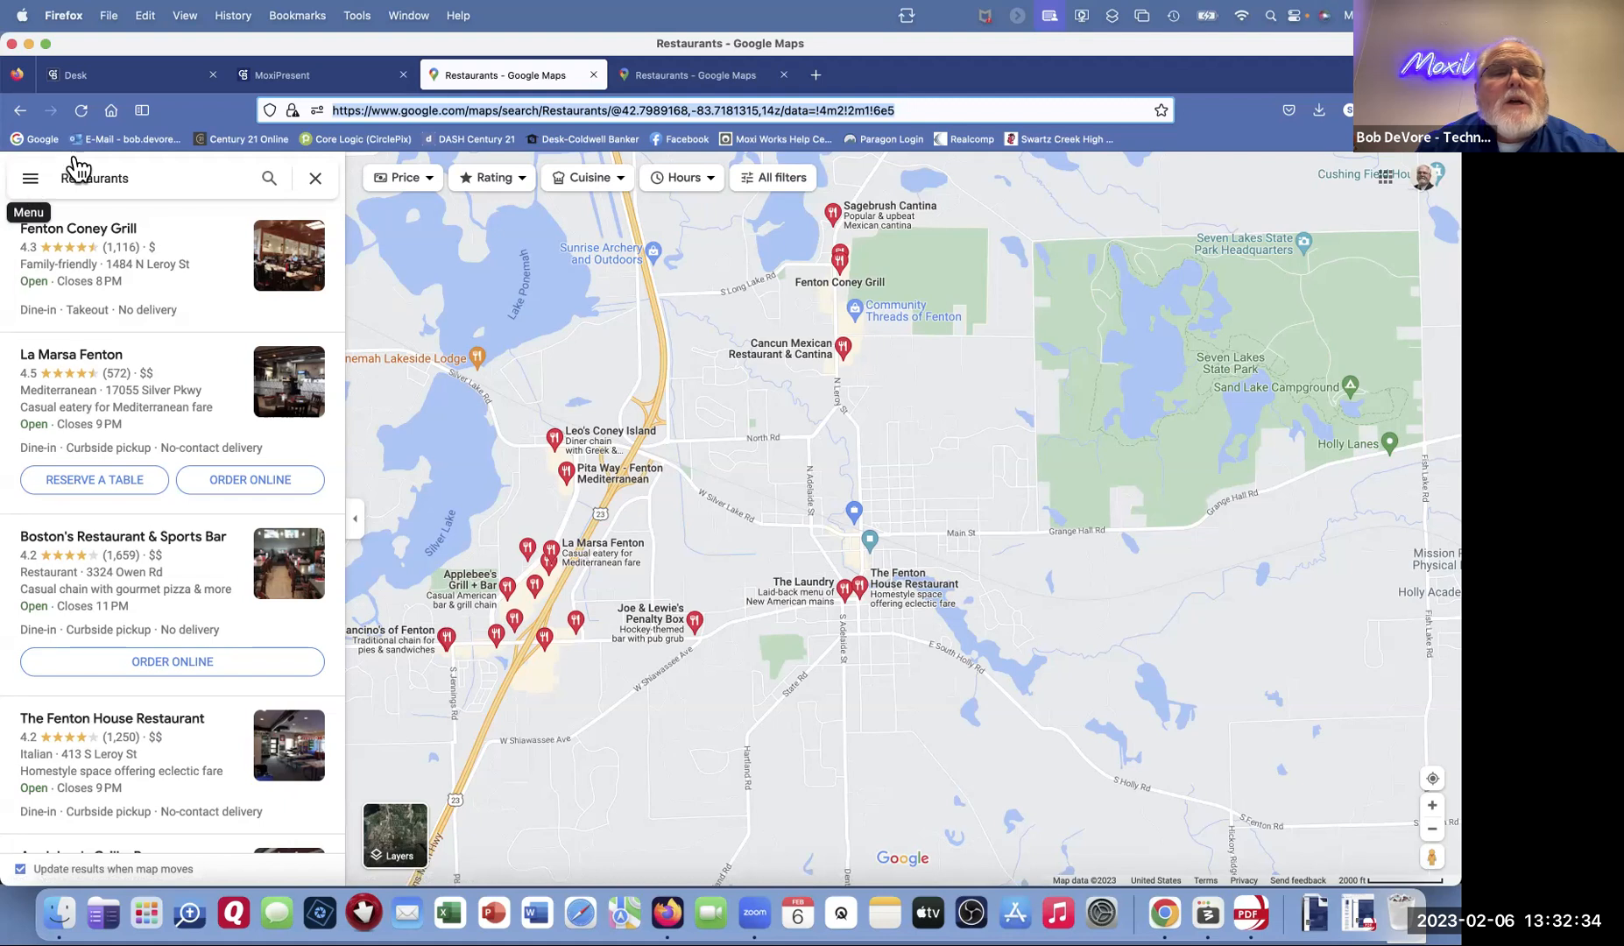
{"action": "left_click", "coordinate": [701, 76]}
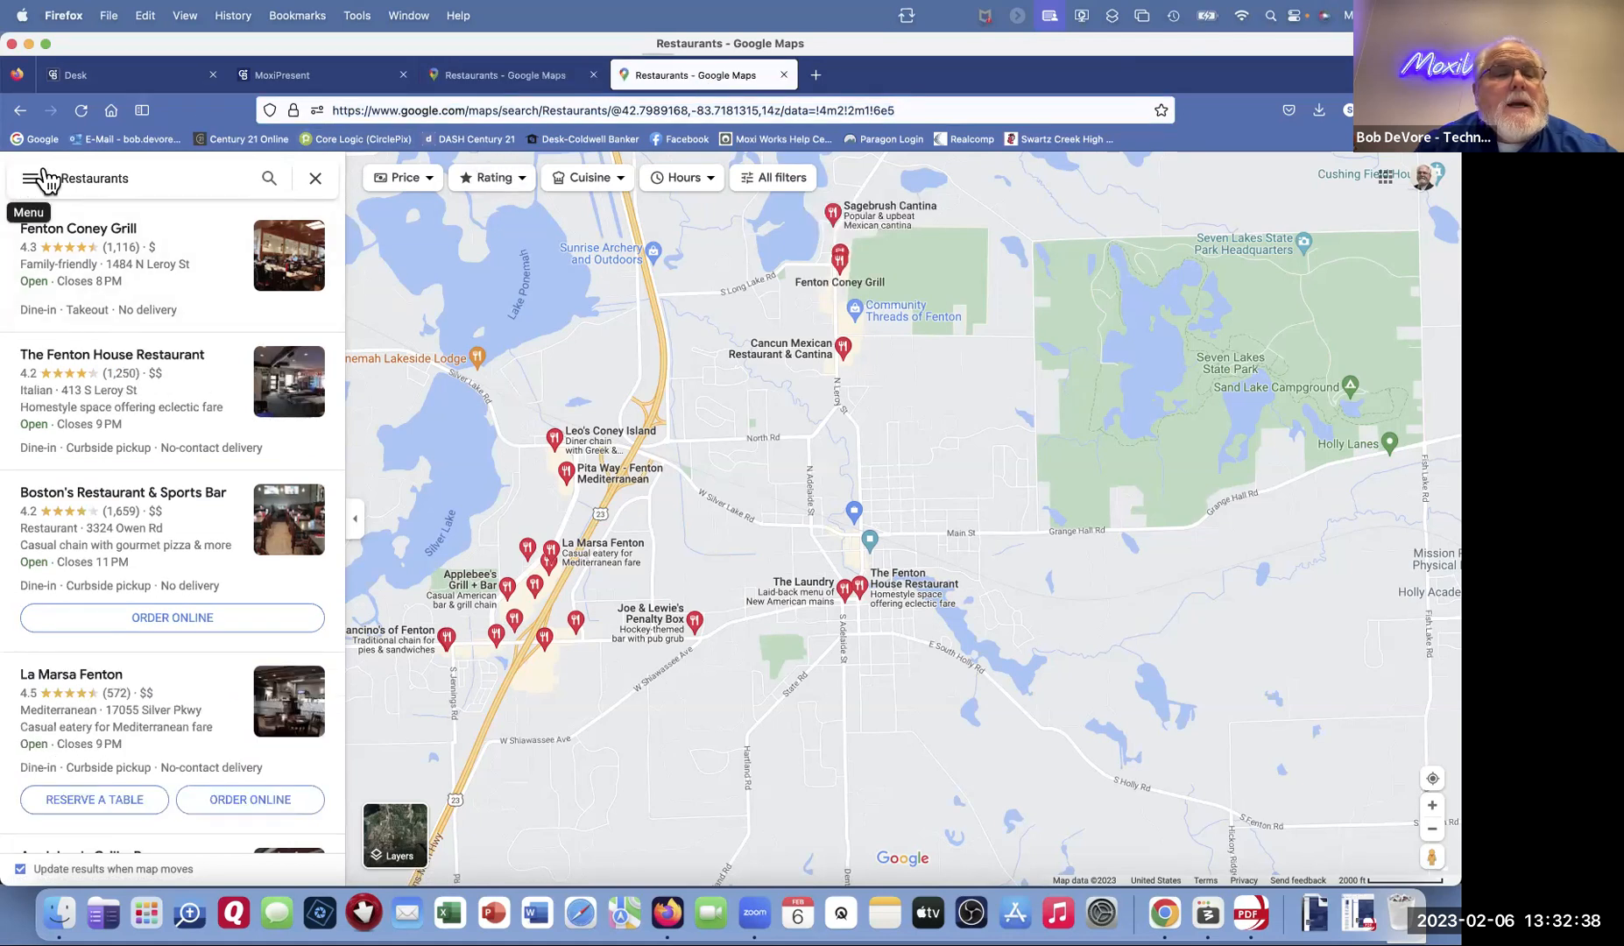
{"action": "left_click", "coordinate": [17, 114]}
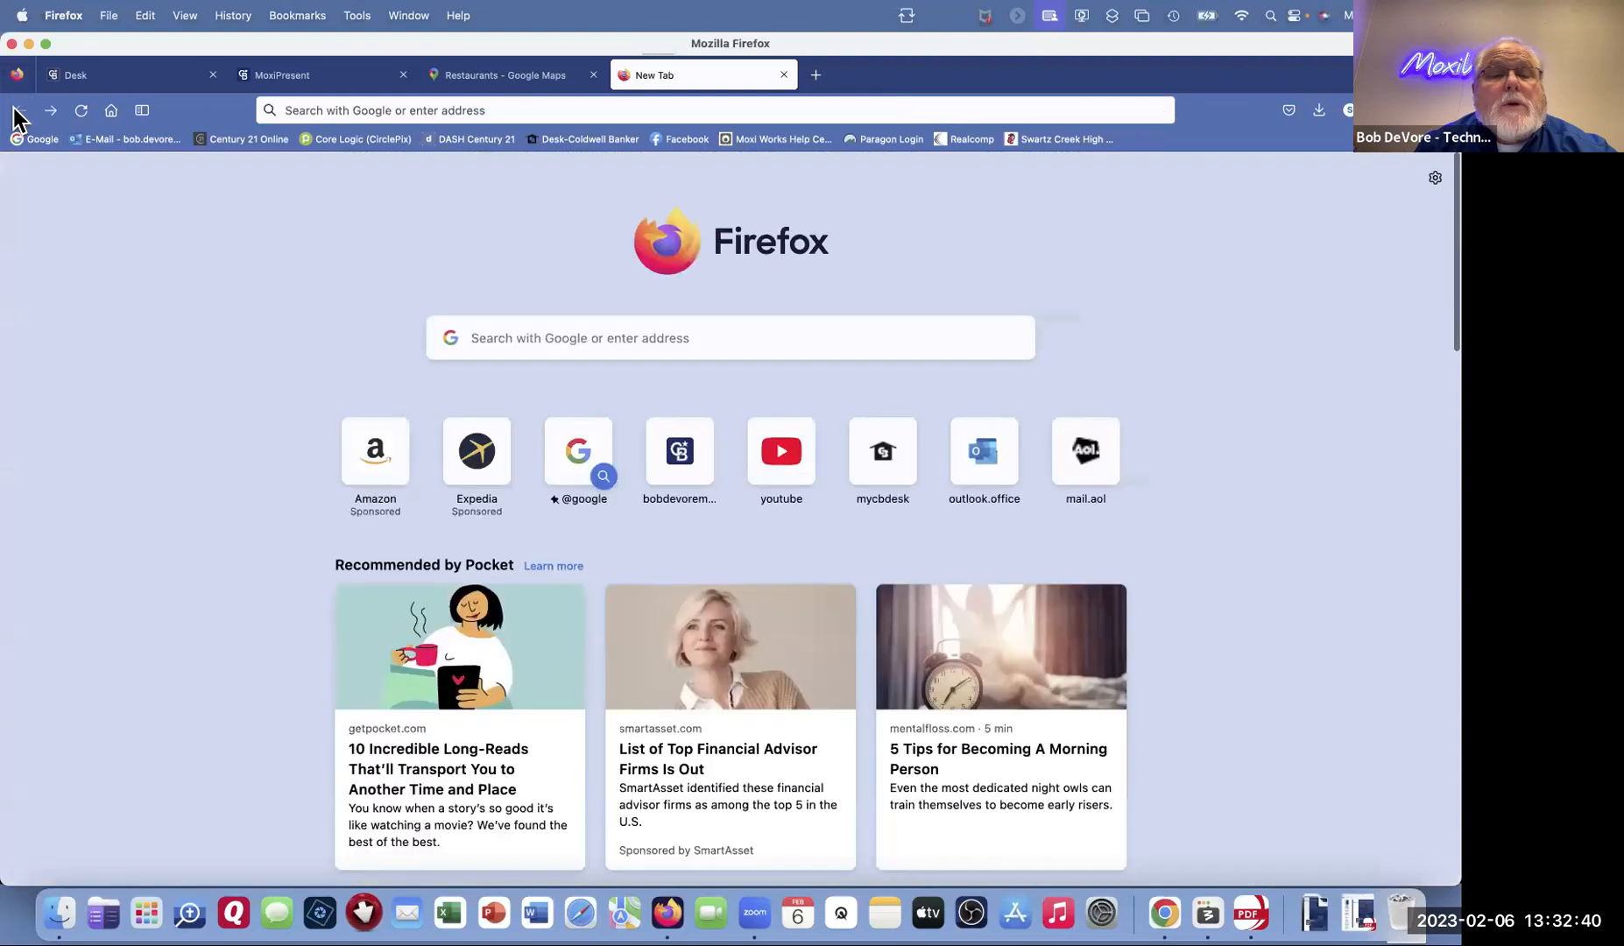
{"action": "left_click", "coordinate": [536, 71]}
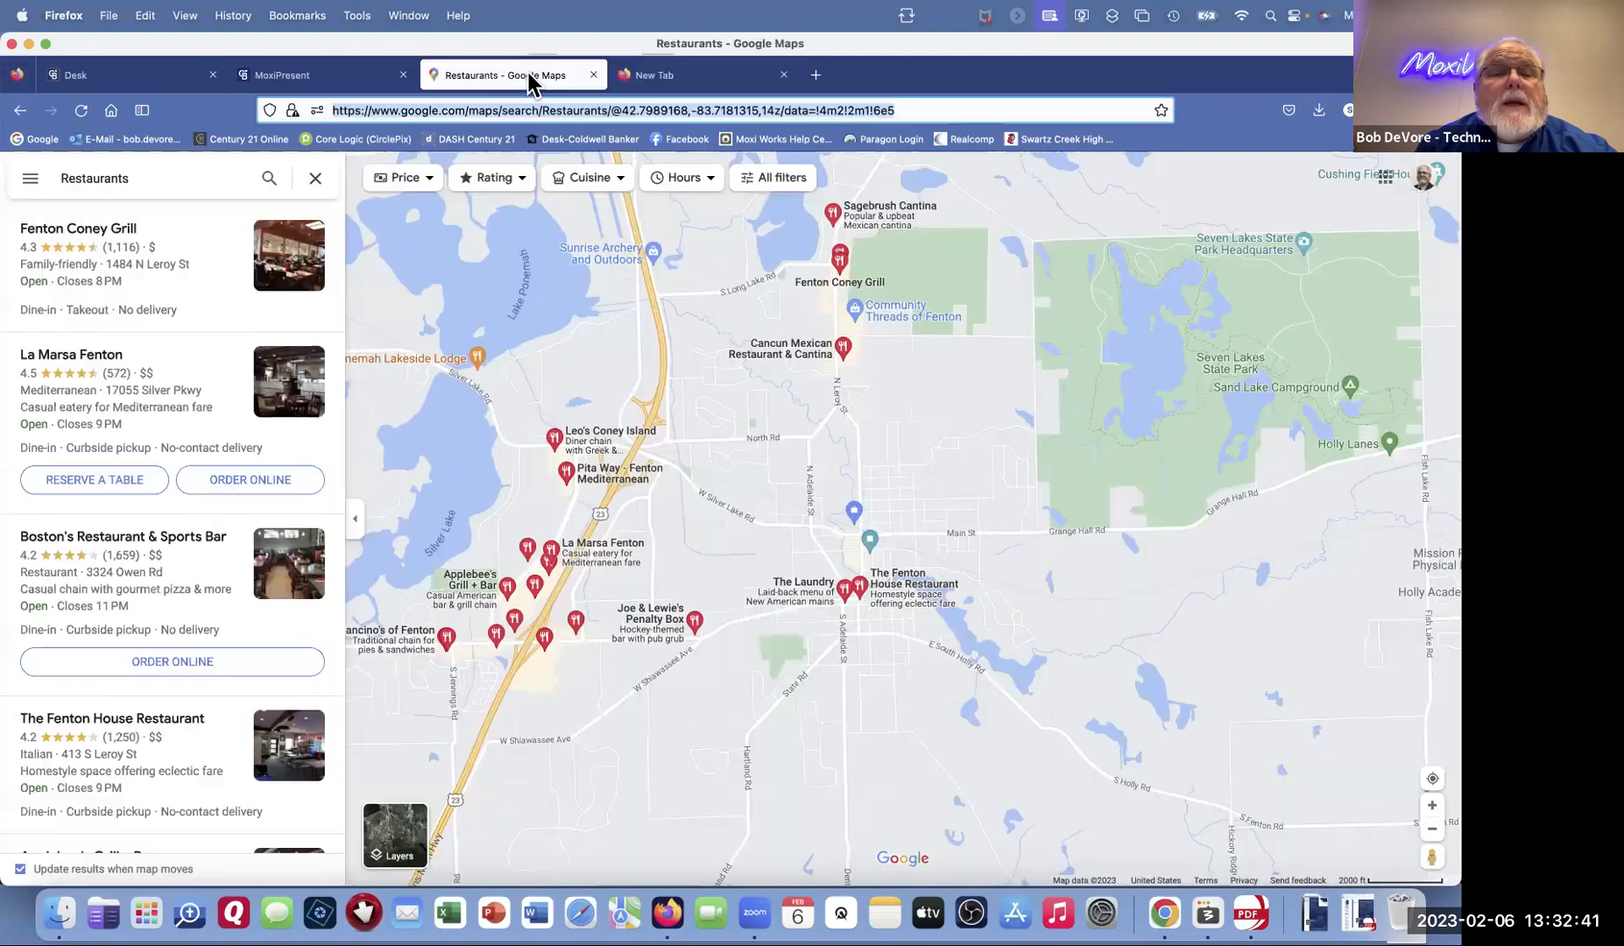
{"action": "left_click", "coordinate": [19, 112]}
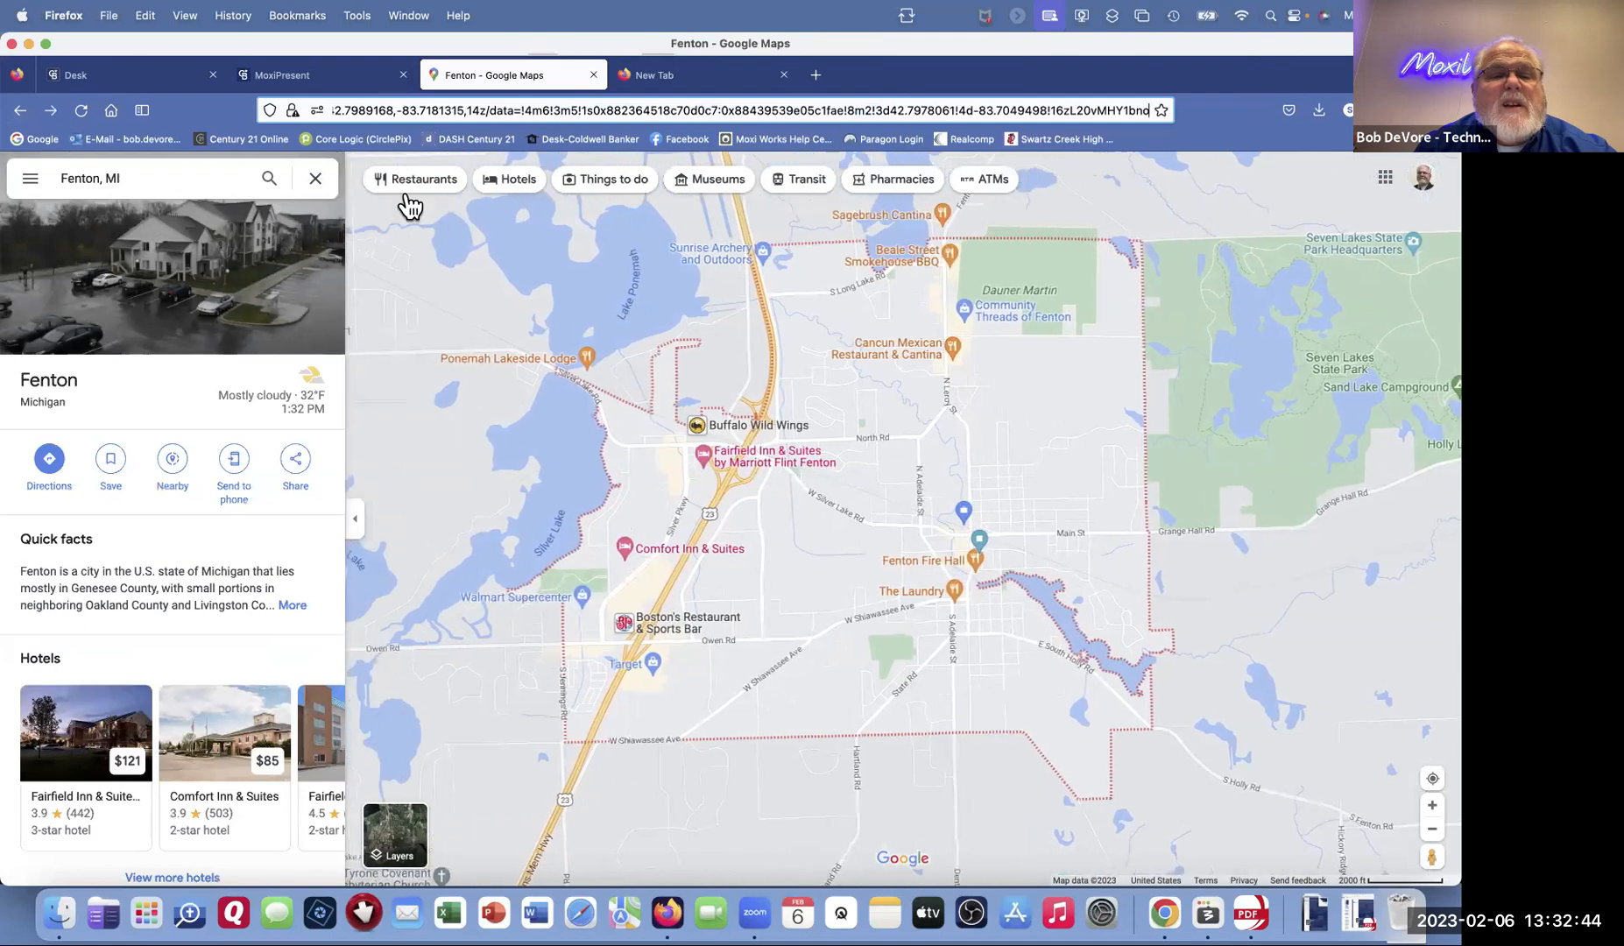
{"action": "left_click", "coordinate": [624, 179]}
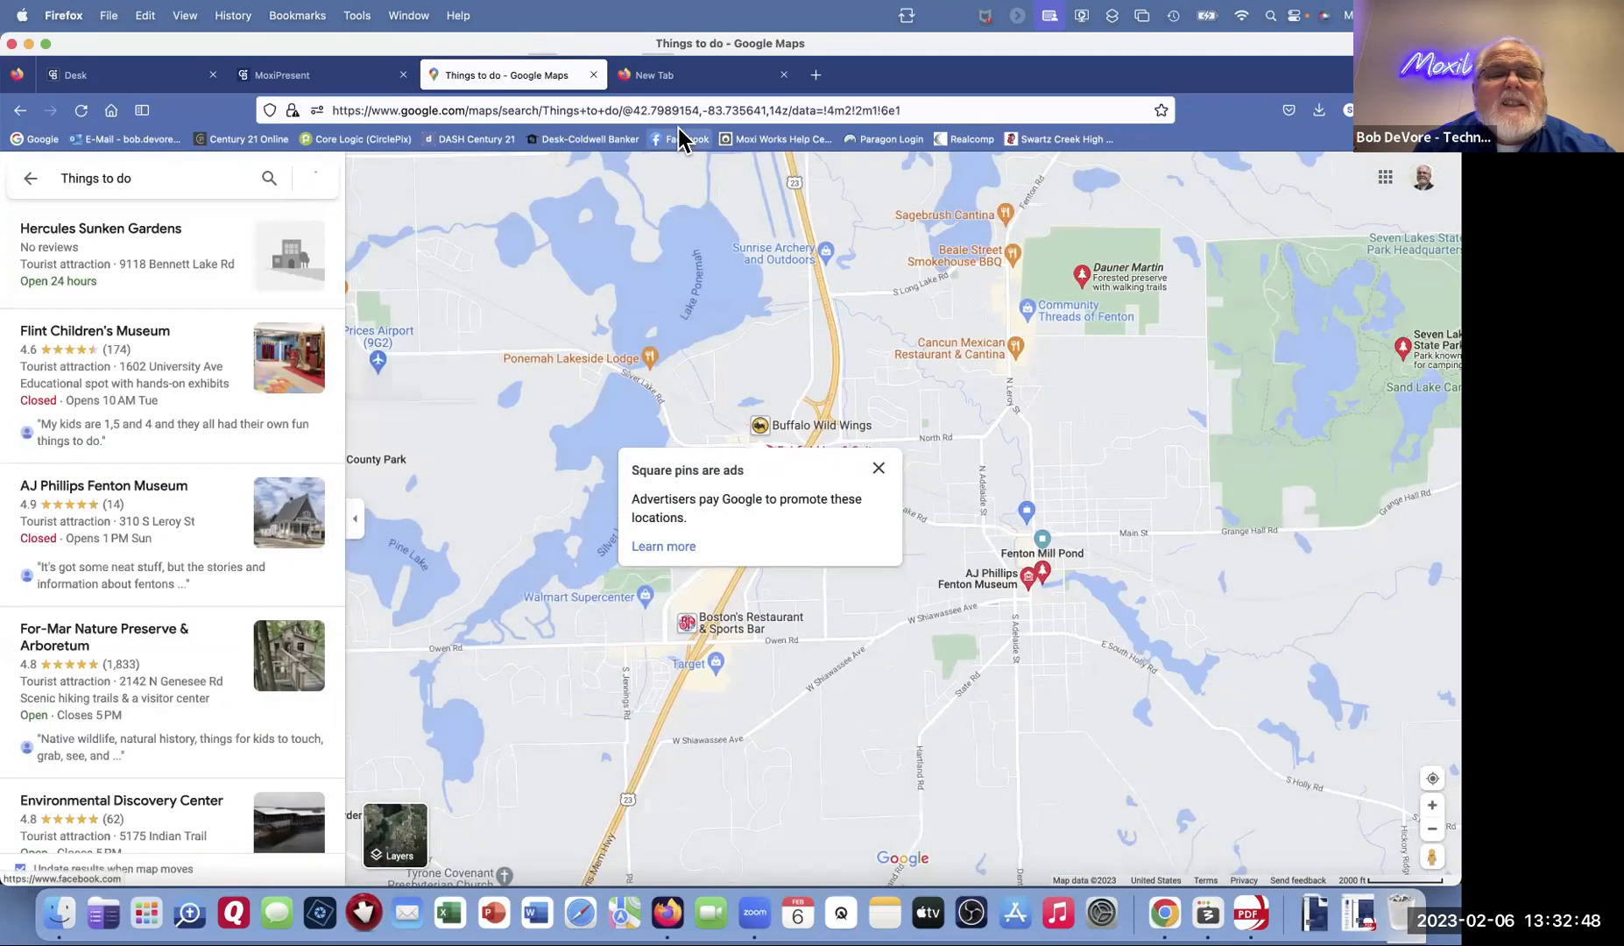
{"action": "left_click", "coordinate": [877, 469]}
Step: Copy the share link of the Things to do map and switch back to the MoxiPresent page
{"action": "left_click", "coordinate": [710, 105]}
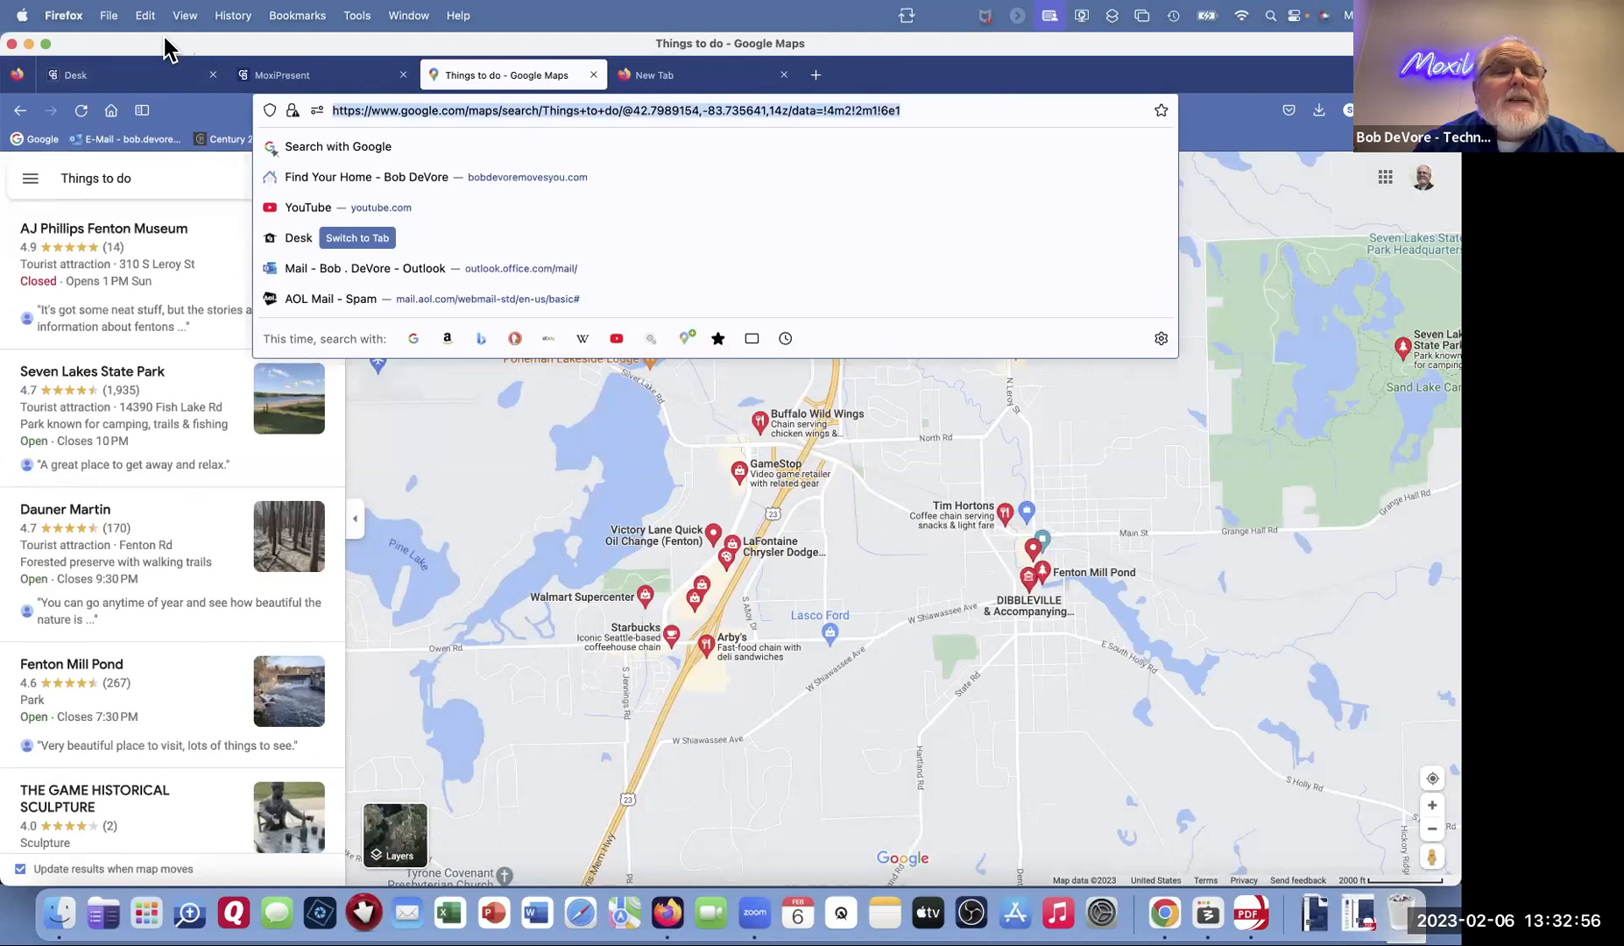
{"action": "left_click", "coordinate": [176, 178]}
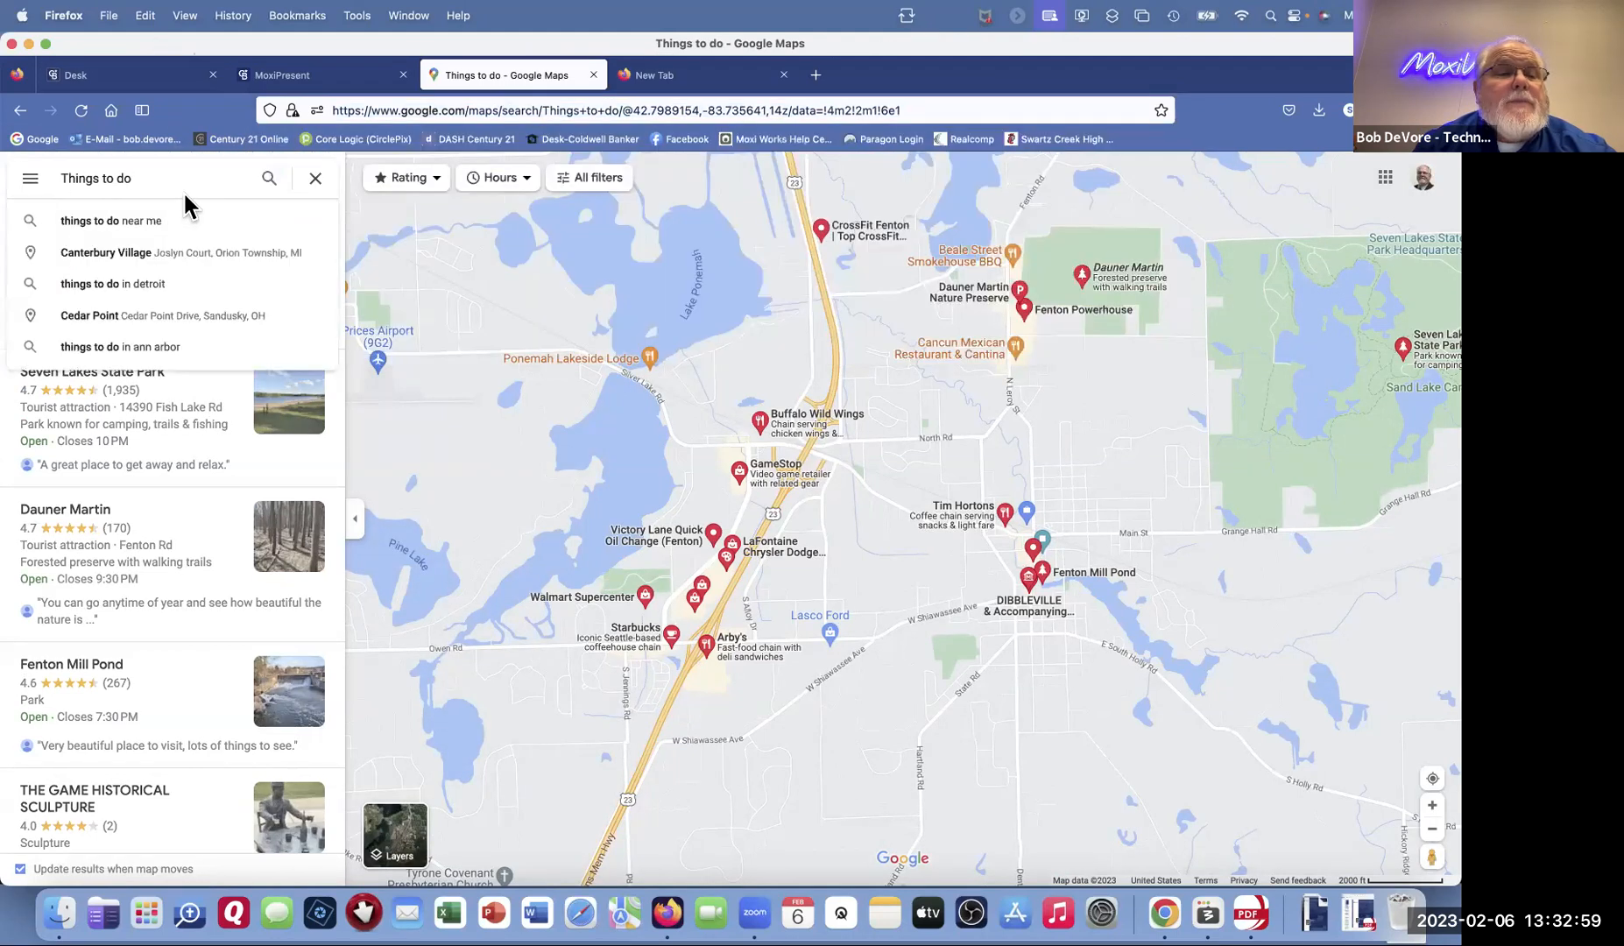
{"action": "left_click", "coordinate": [28, 179]}
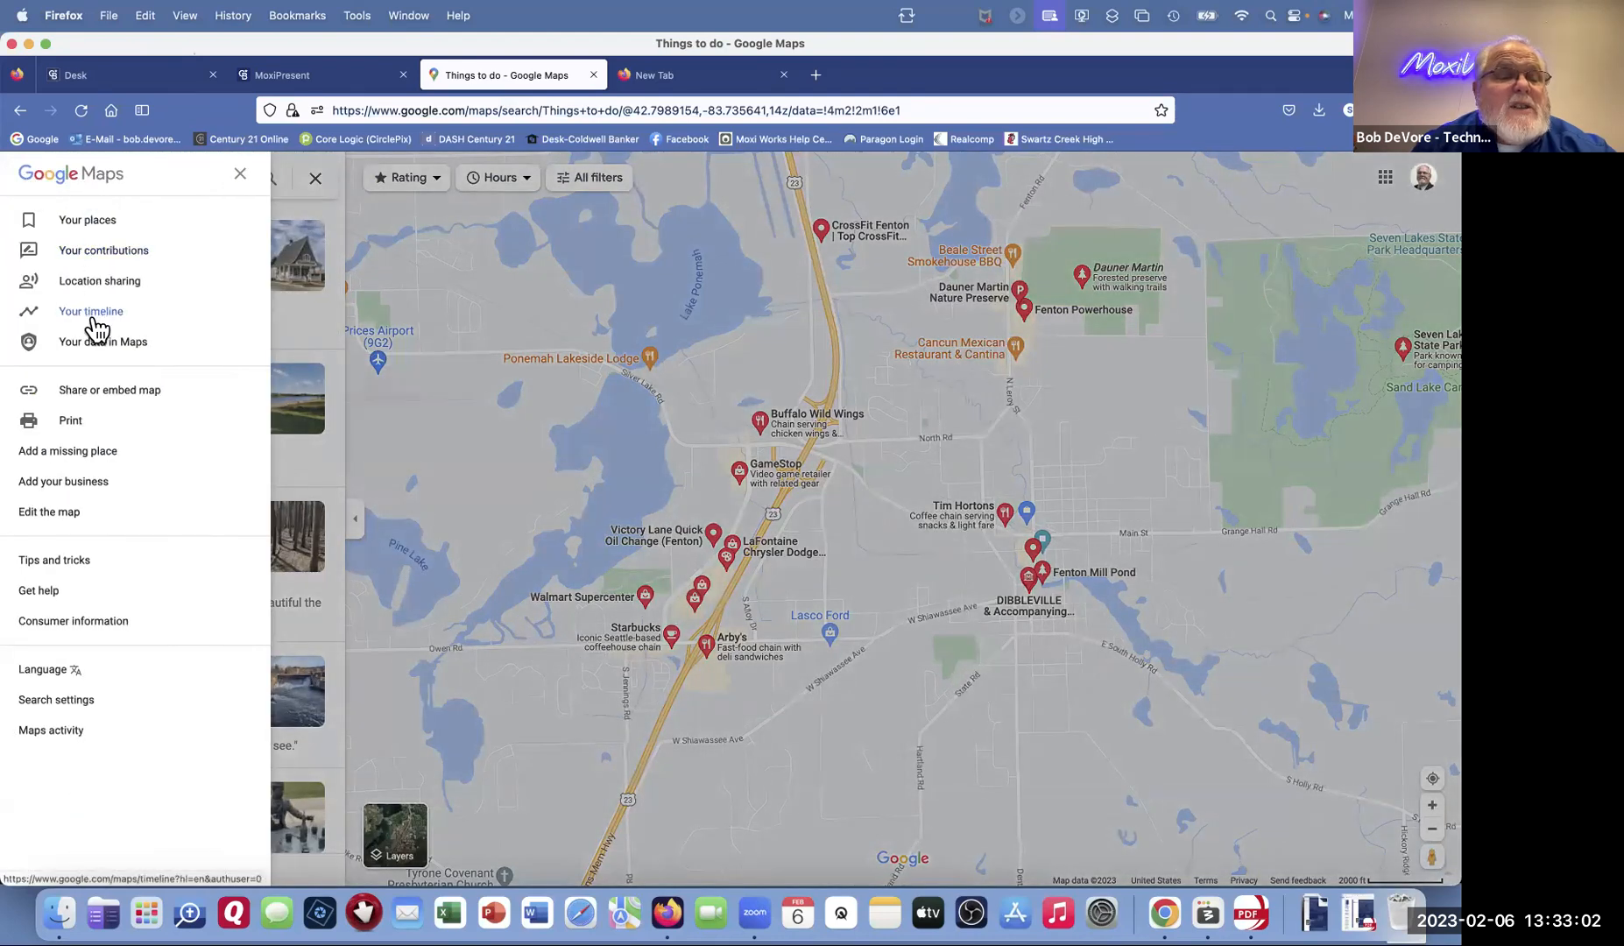
{"action": "left_click", "coordinate": [94, 394]}
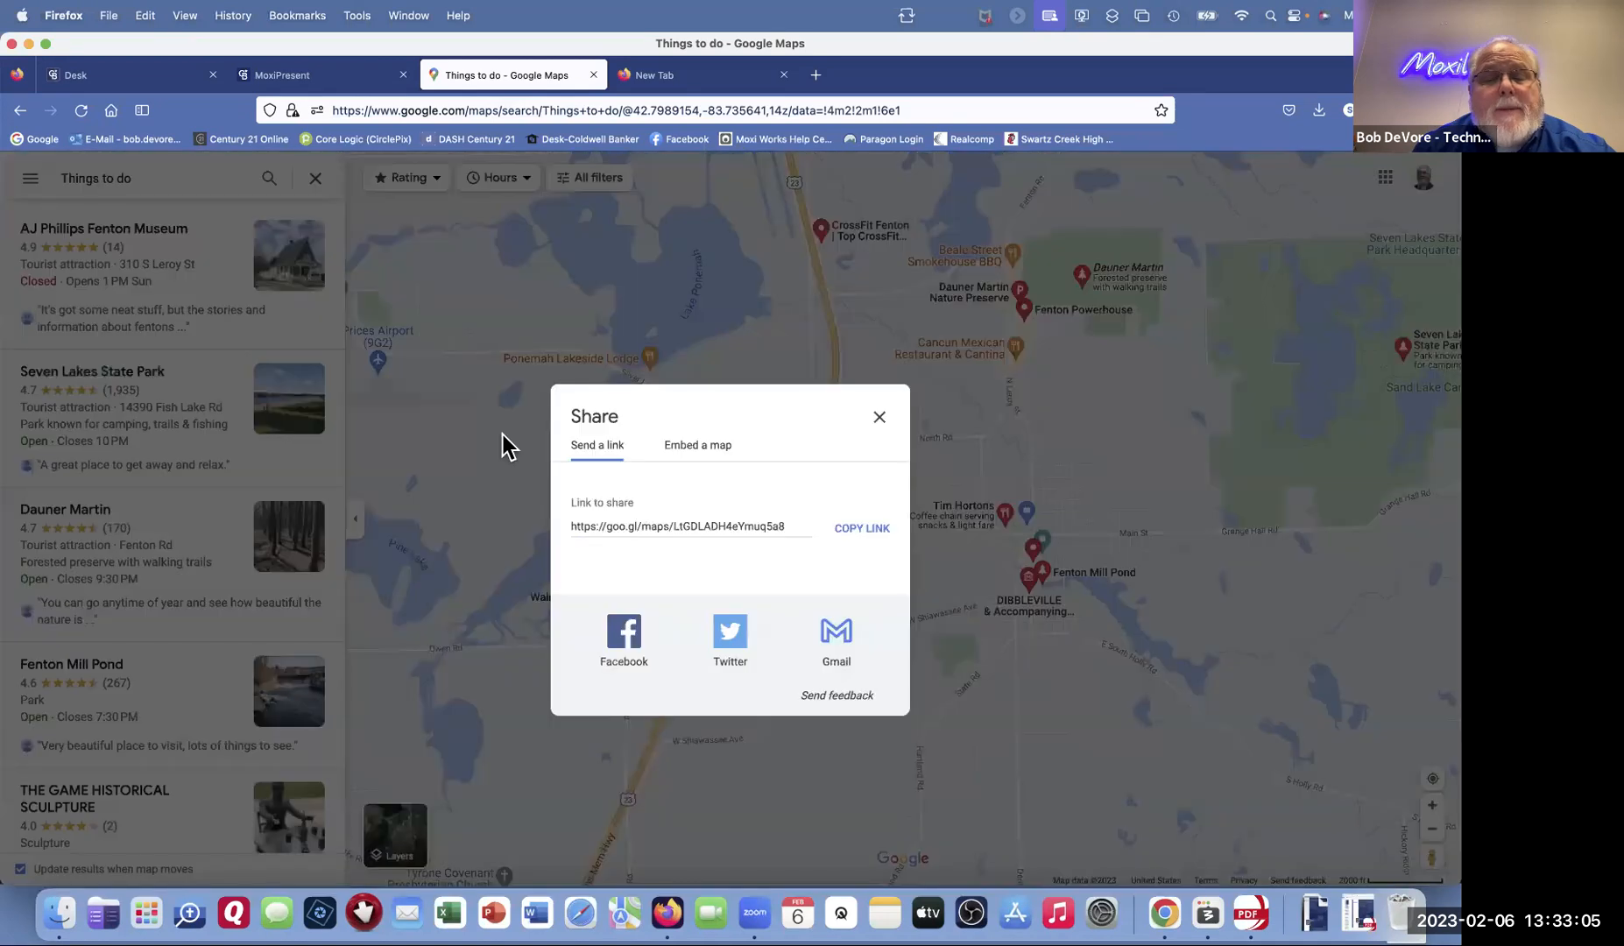
{"action": "left_click", "coordinate": [864, 531]}
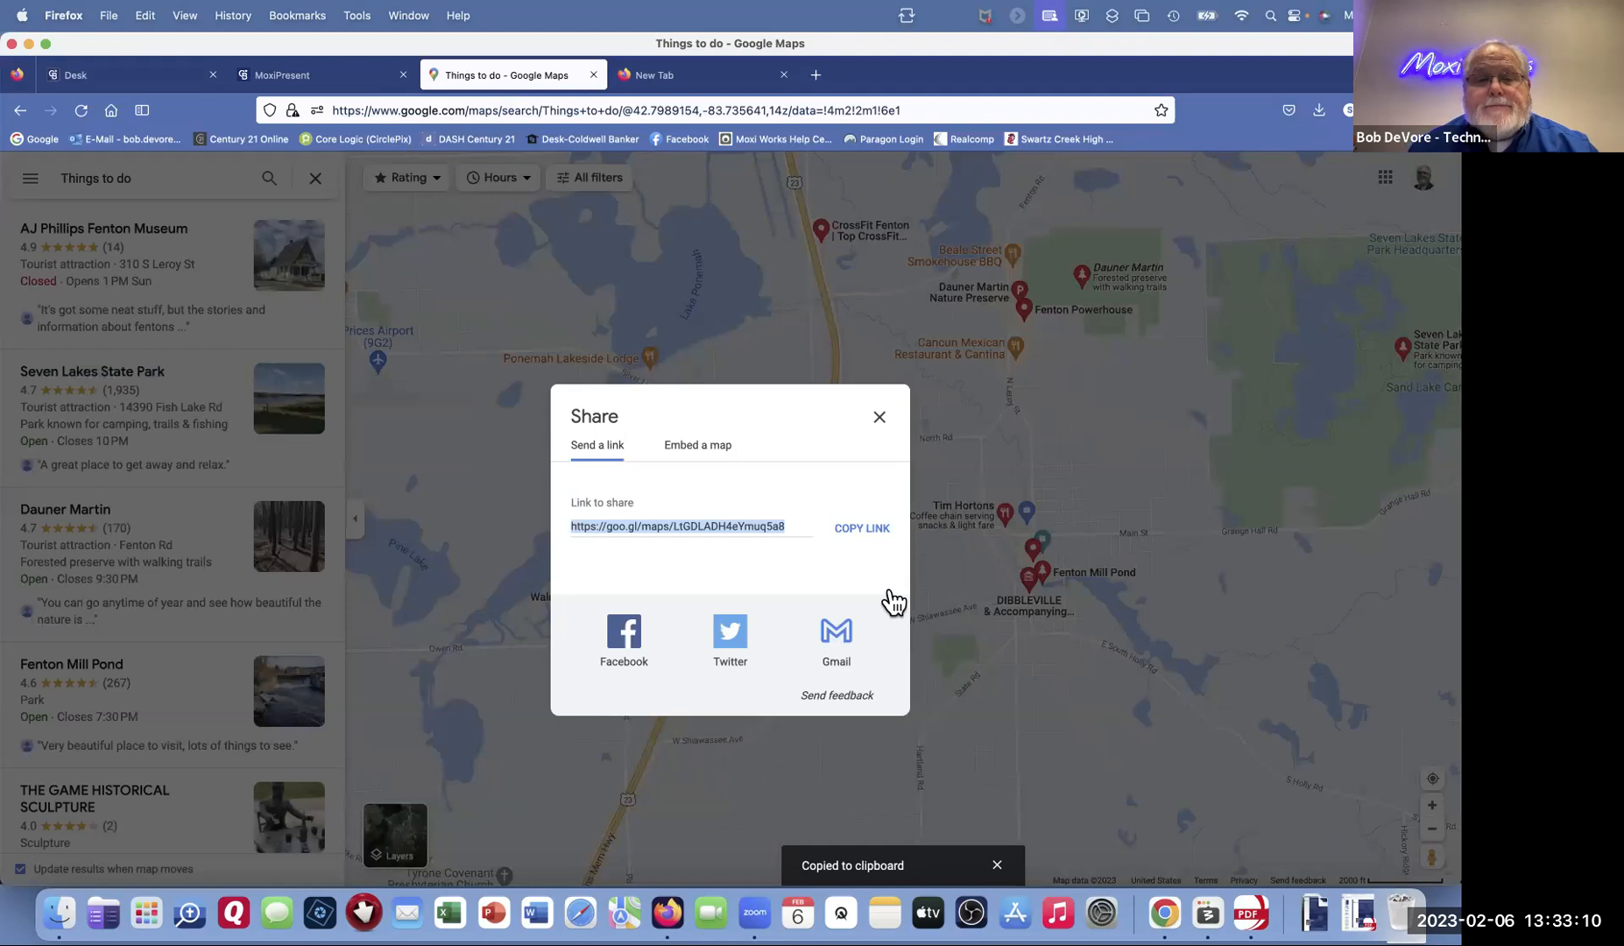
{"action": "left_click", "coordinate": [294, 75]}
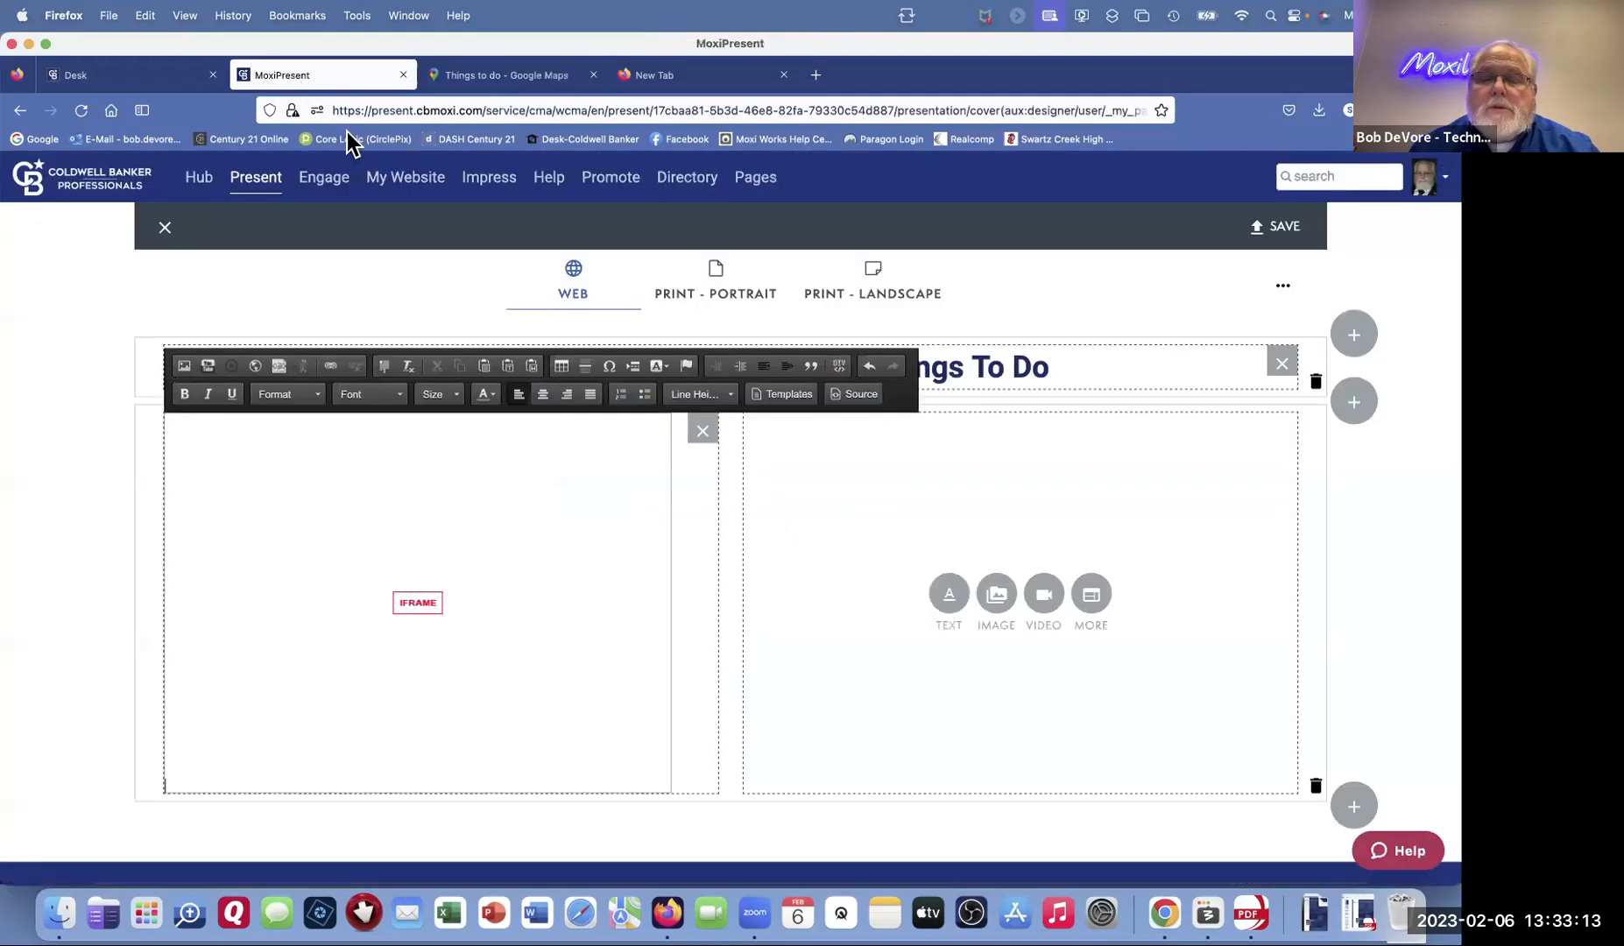
Step: Add an HTML-capable block to the page's empty right column and paste the map's share link as its source
{"action": "left_click", "coordinate": [1092, 603]}
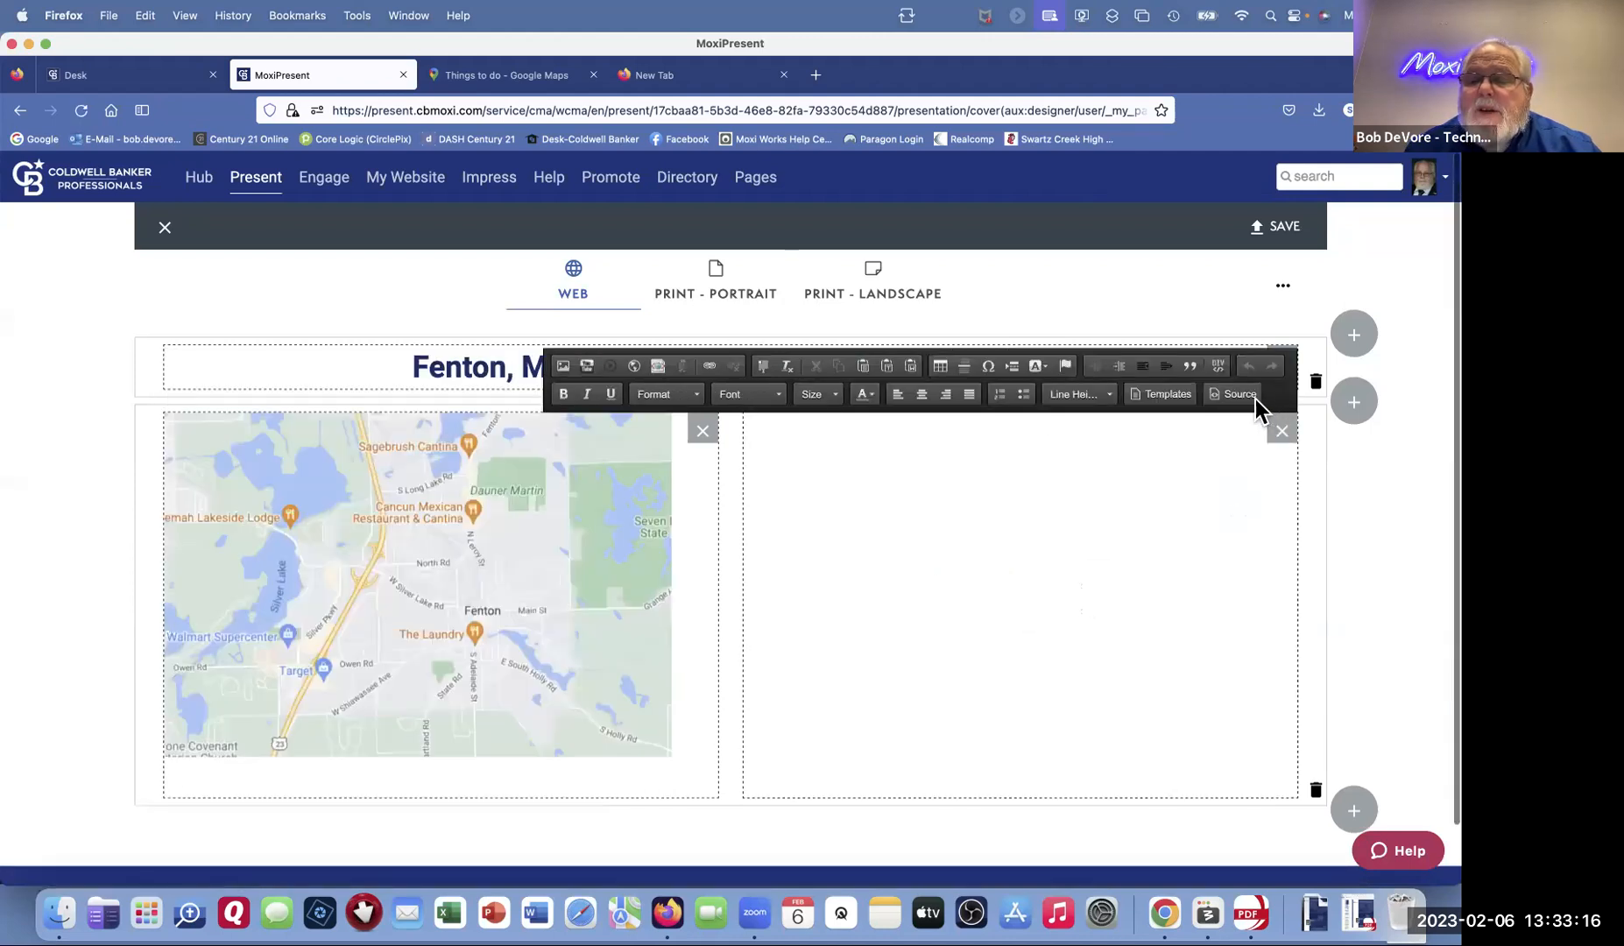
{"action": "left_click", "coordinate": [1239, 395]}
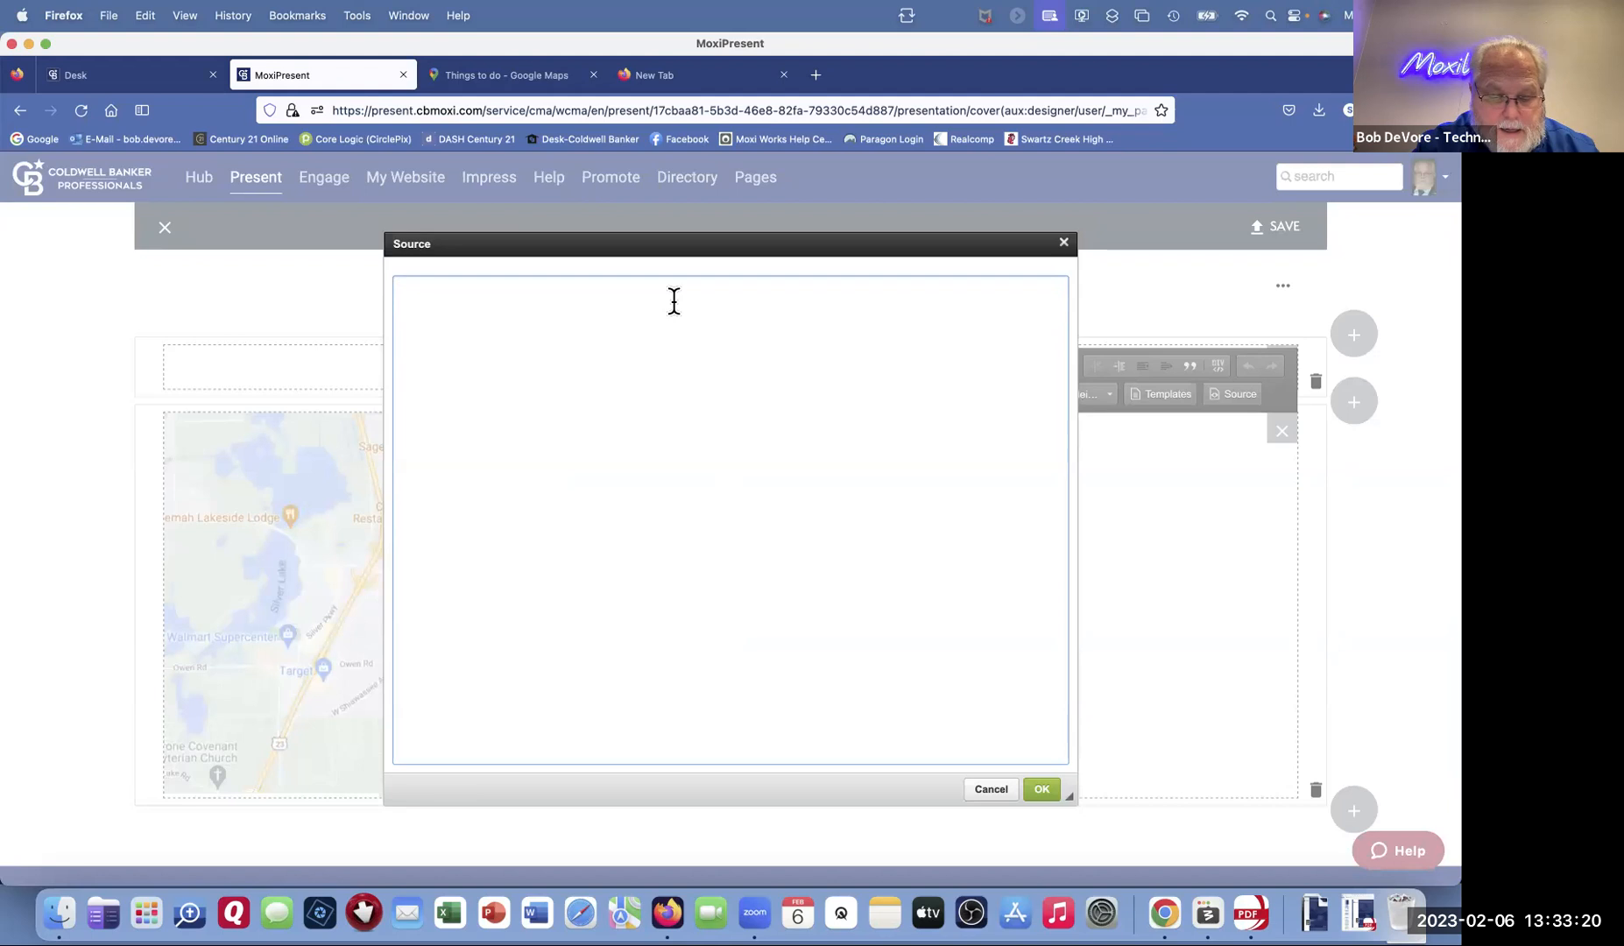
{"action": "key", "text": "super+v"}
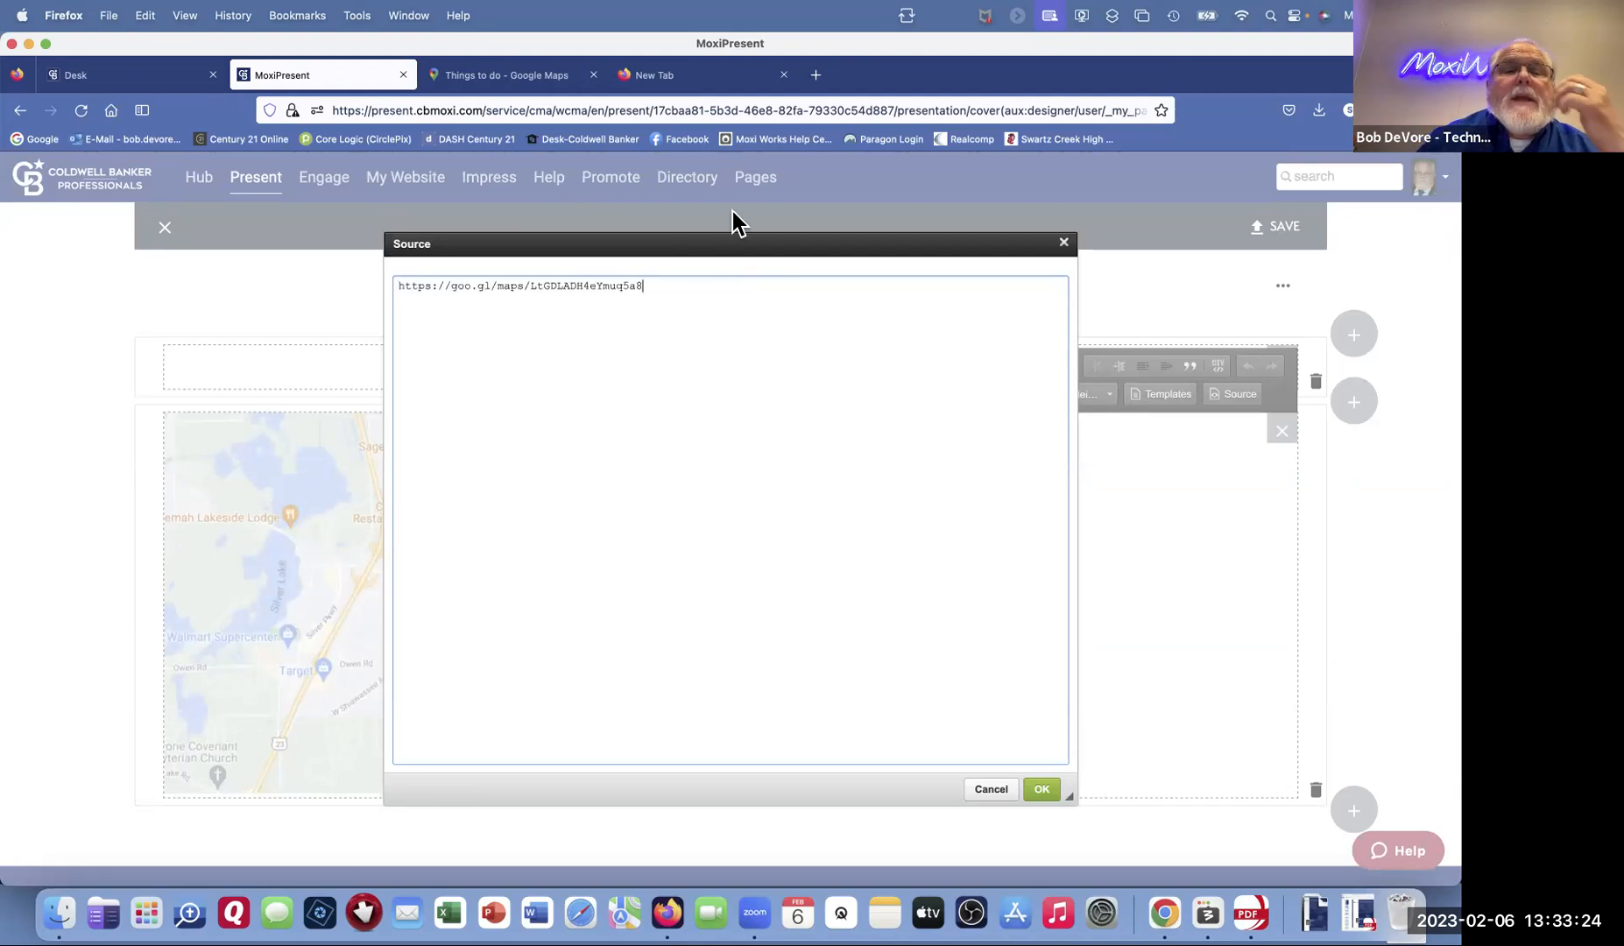
Step: Switch to the Things to do map in Google Maps and copy its medium-size embed HTML code
{"action": "left_click", "coordinate": [514, 77]}
{"action": "left_click", "coordinate": [700, 444]}
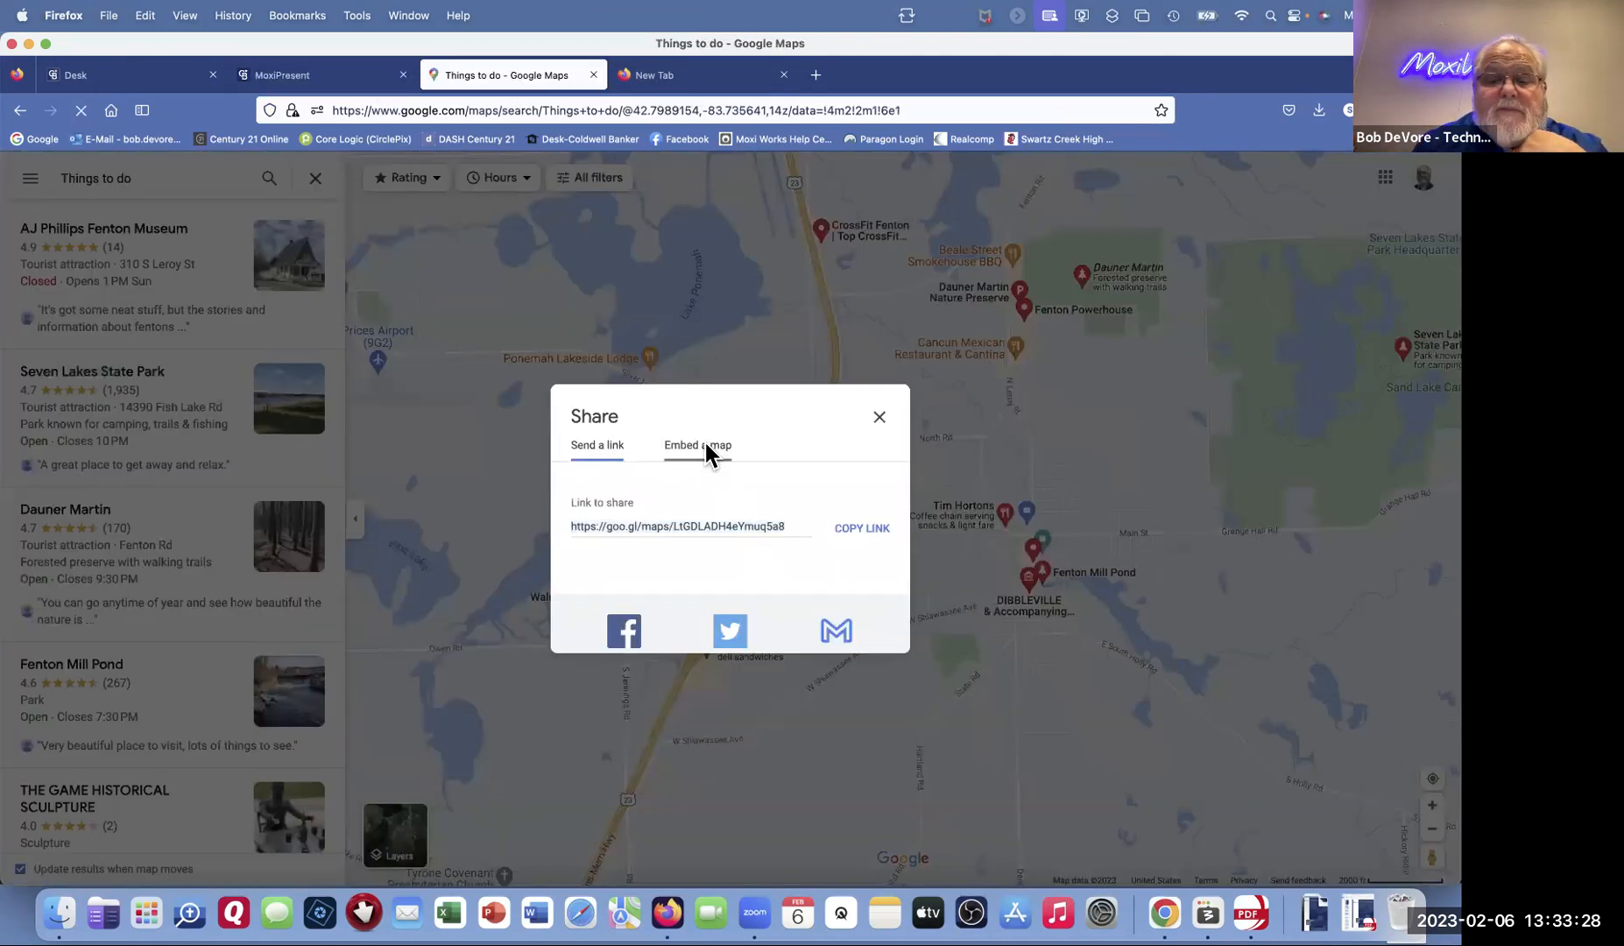
{"action": "left_click", "coordinate": [953, 350]}
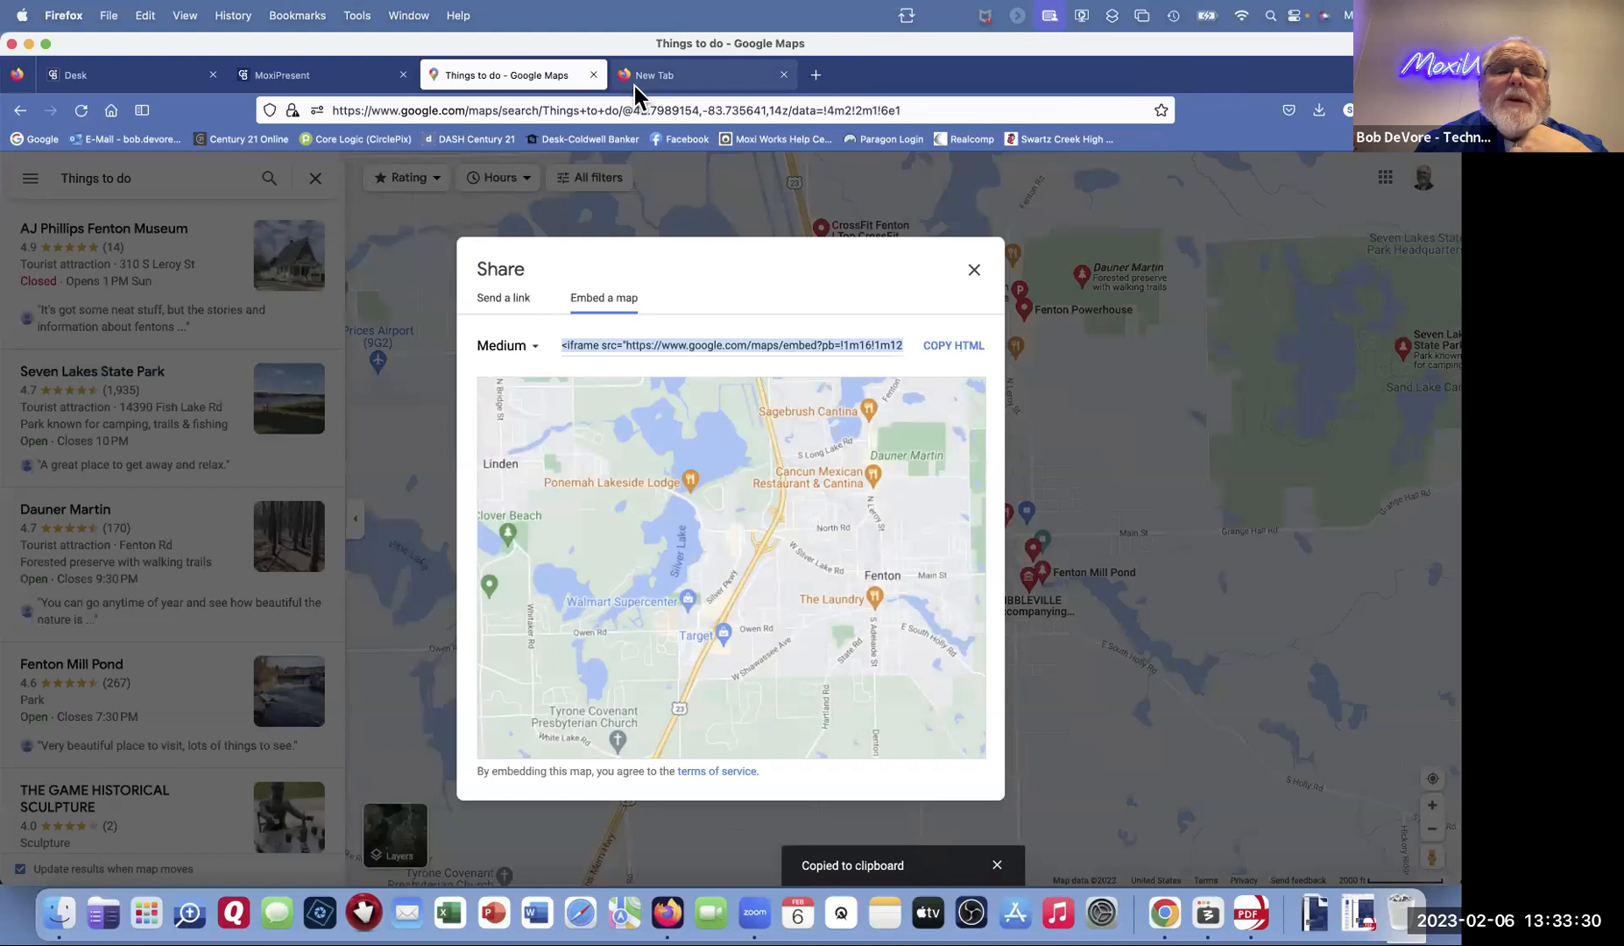
Step: Back in MoxiPresent, replace the link in the right column's source with the copied iframe code and apply it
{"action": "left_click", "coordinate": [340, 77]}
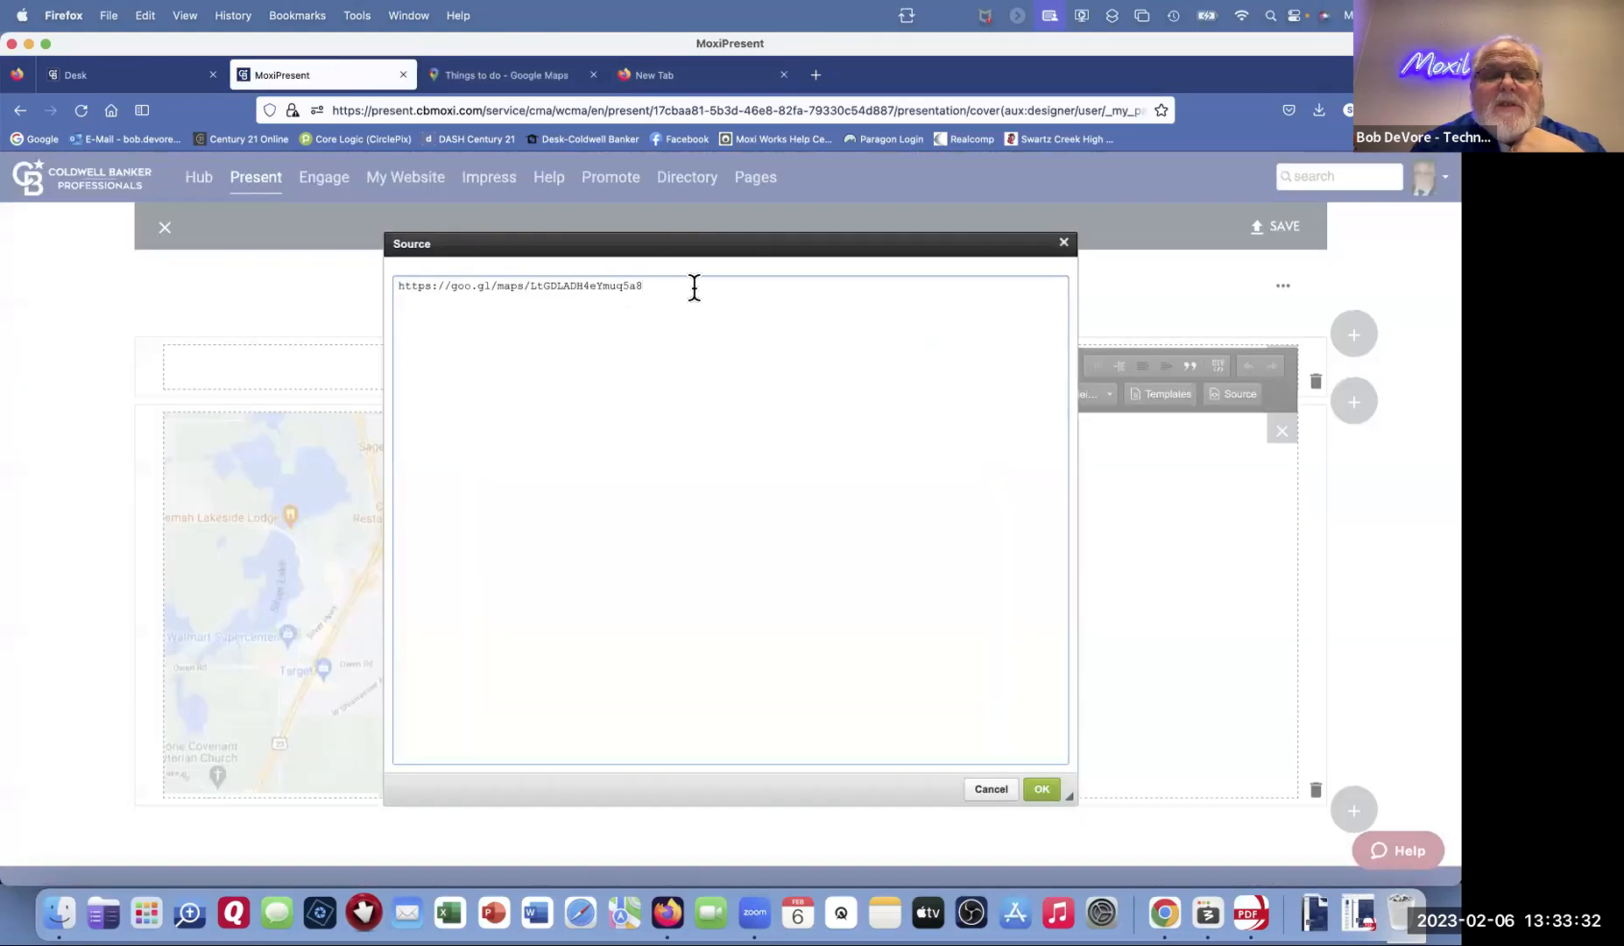
{"action": "left_click_drag", "start_coordinate": [690, 288], "coordinate": [374, 290]}
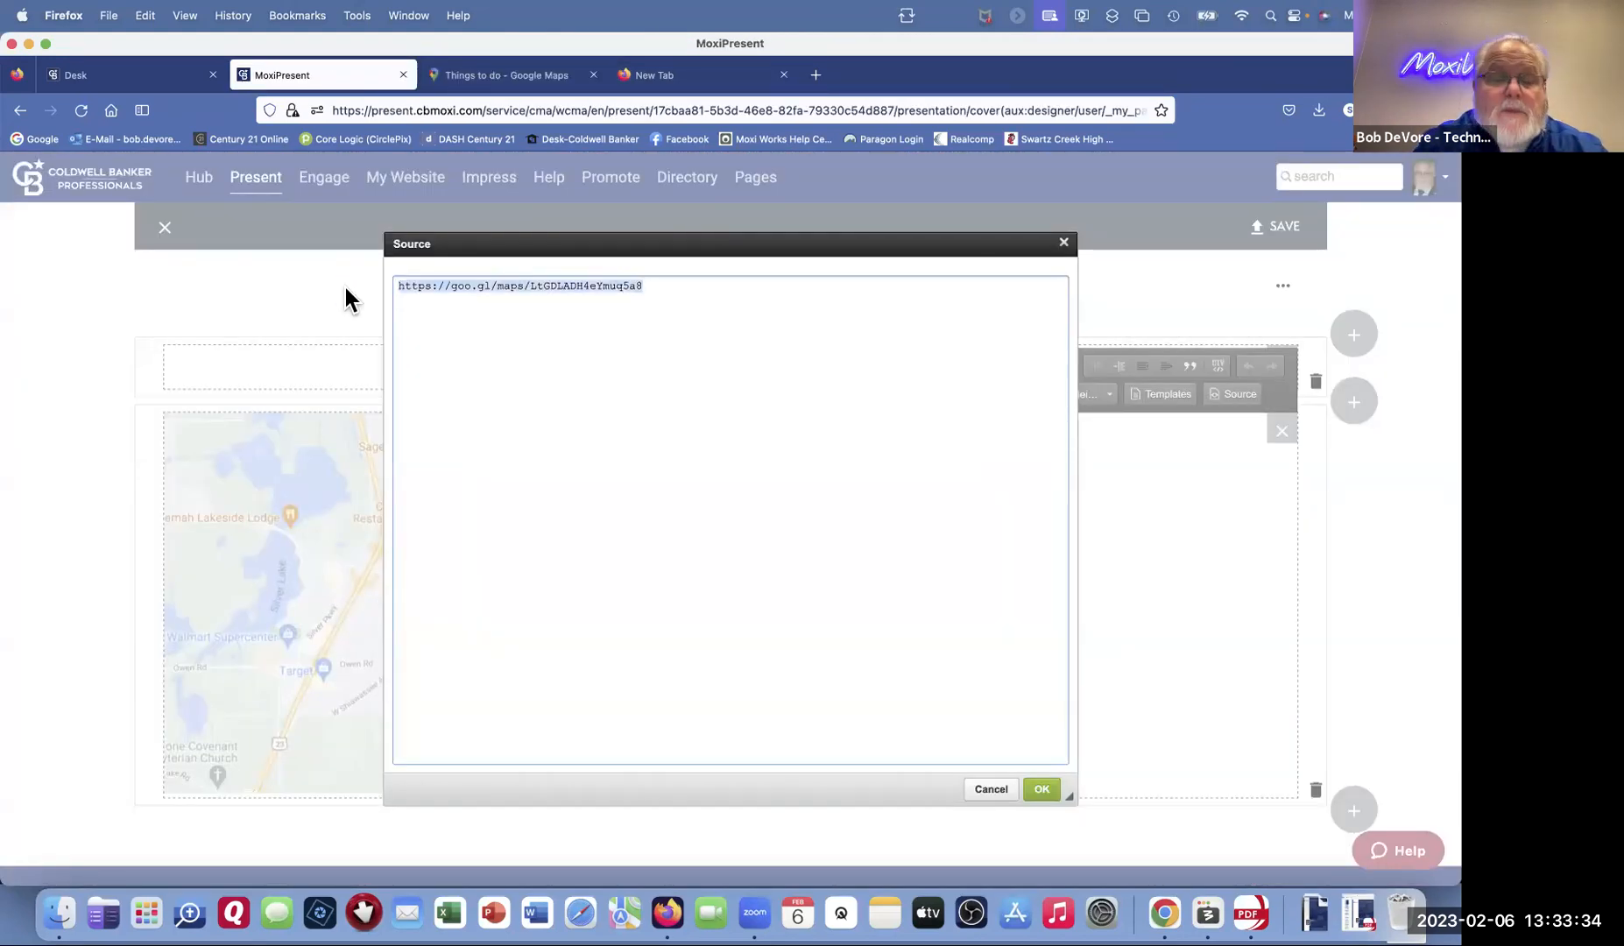
{"action": "key", "text": "super+v"}
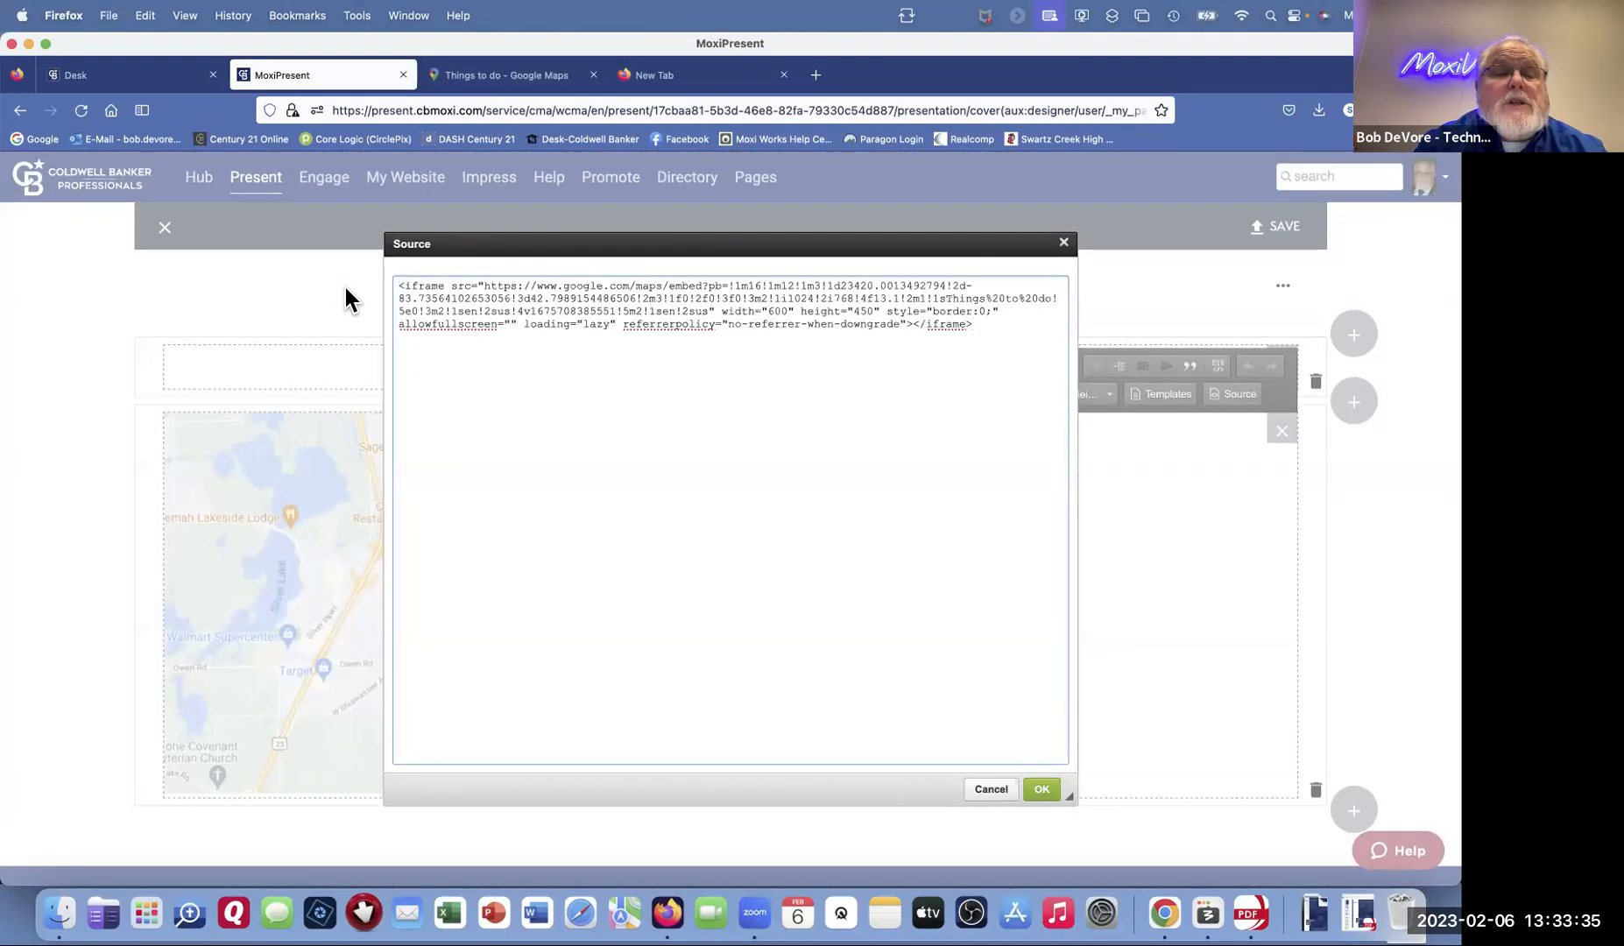
{"action": "left_click", "coordinate": [1042, 790]}
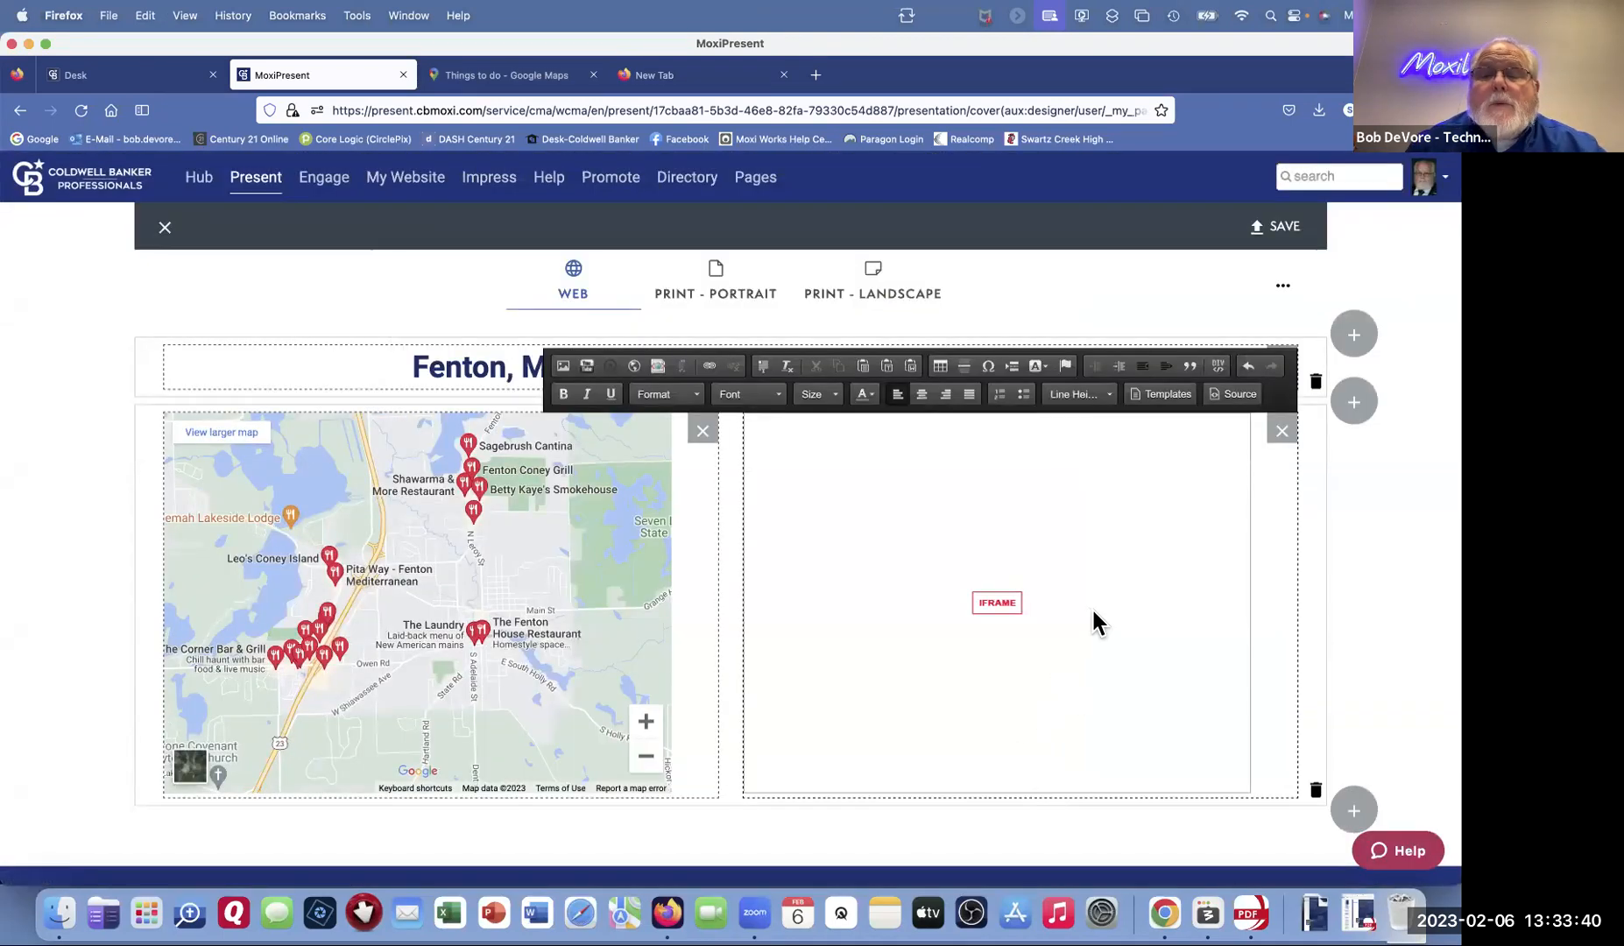
{"action": "left_click", "coordinate": [1029, 289]}
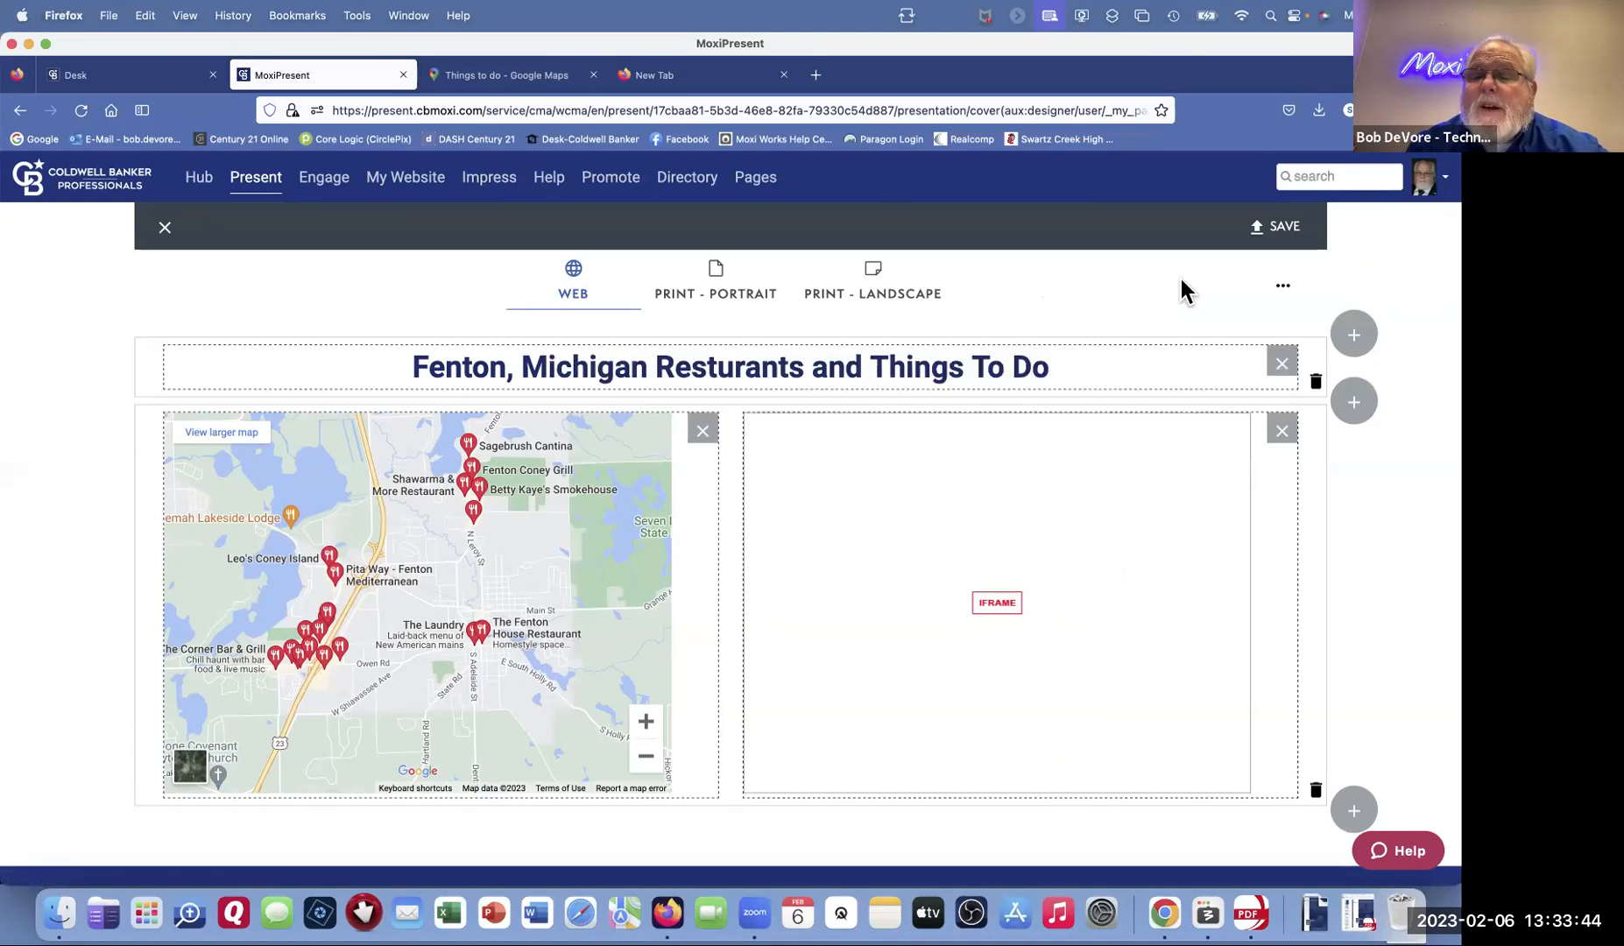
Step: Start saving the page, using its copied heading as the name and shortening it to "Fenton, Michigan"
{"action": "left_click_drag", "start_coordinate": [414, 355], "coordinate": [1062, 363]}
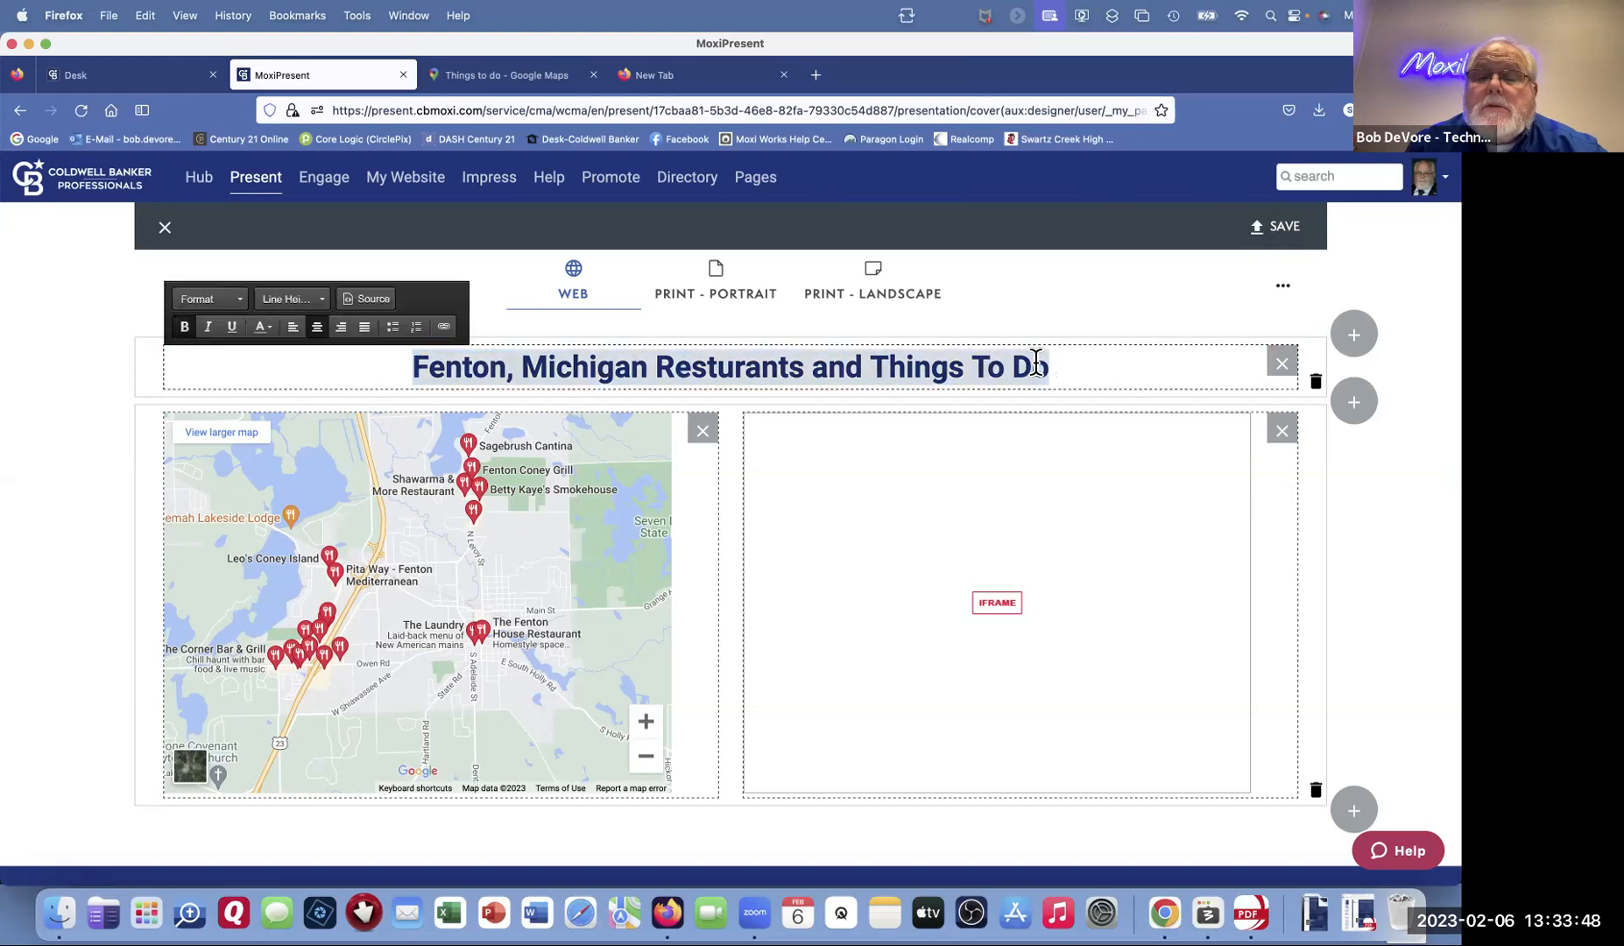
{"action": "right_click", "coordinate": [1038, 366]}
{"action": "left_click", "coordinate": [1073, 397]}
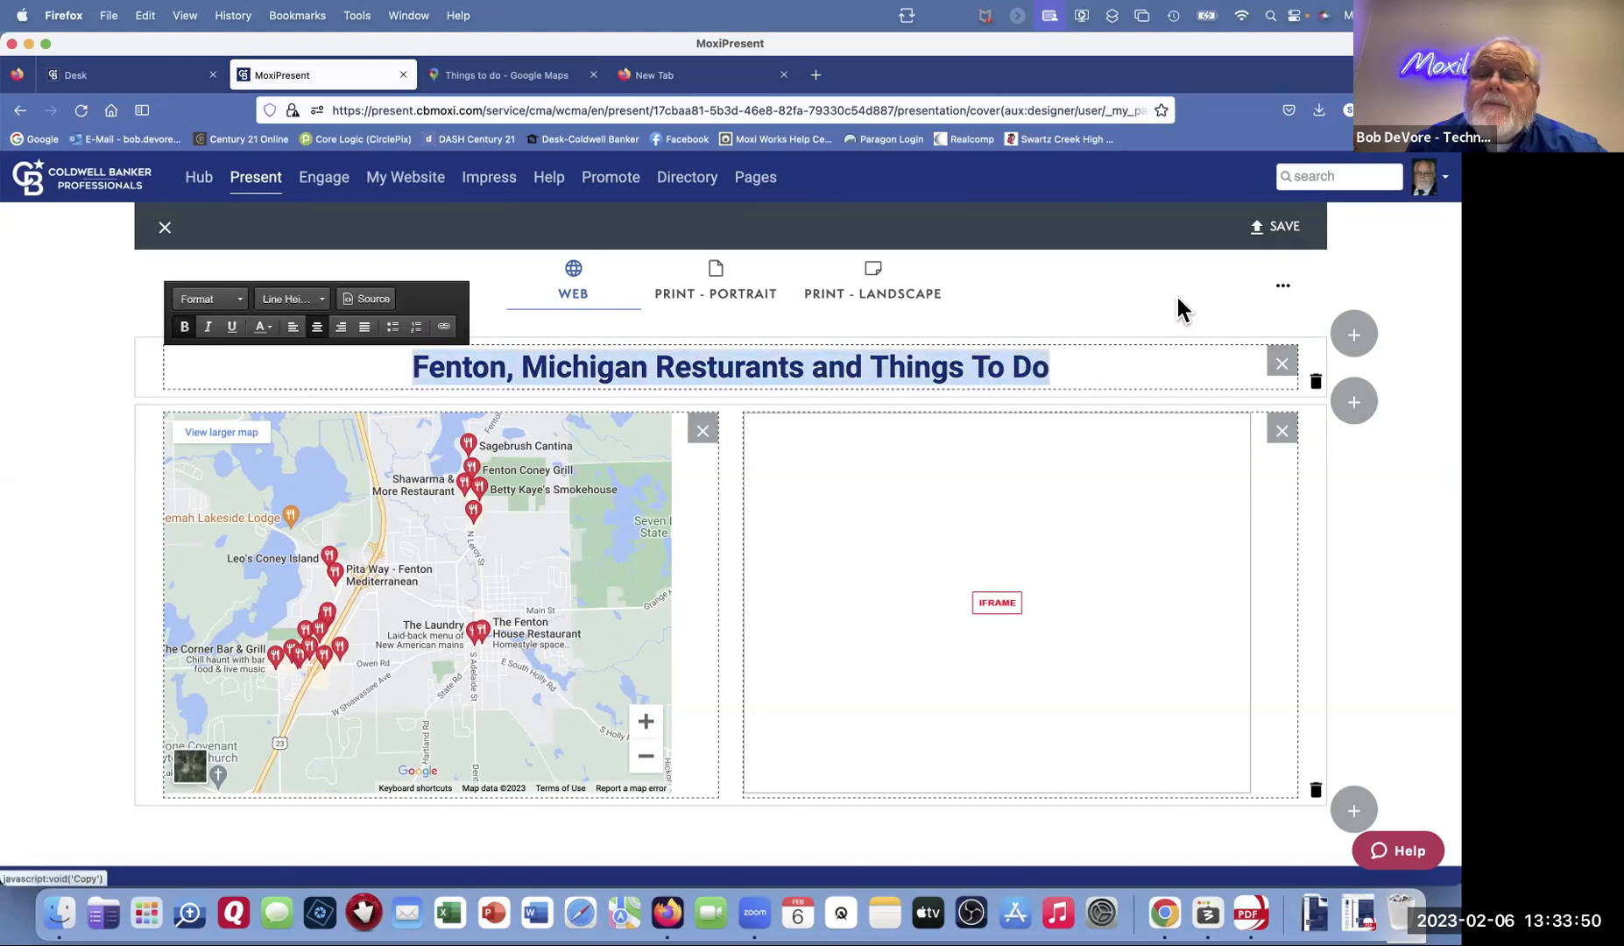
{"action": "left_click", "coordinate": [1275, 226]}
{"action": "right_click", "coordinate": [586, 383]}
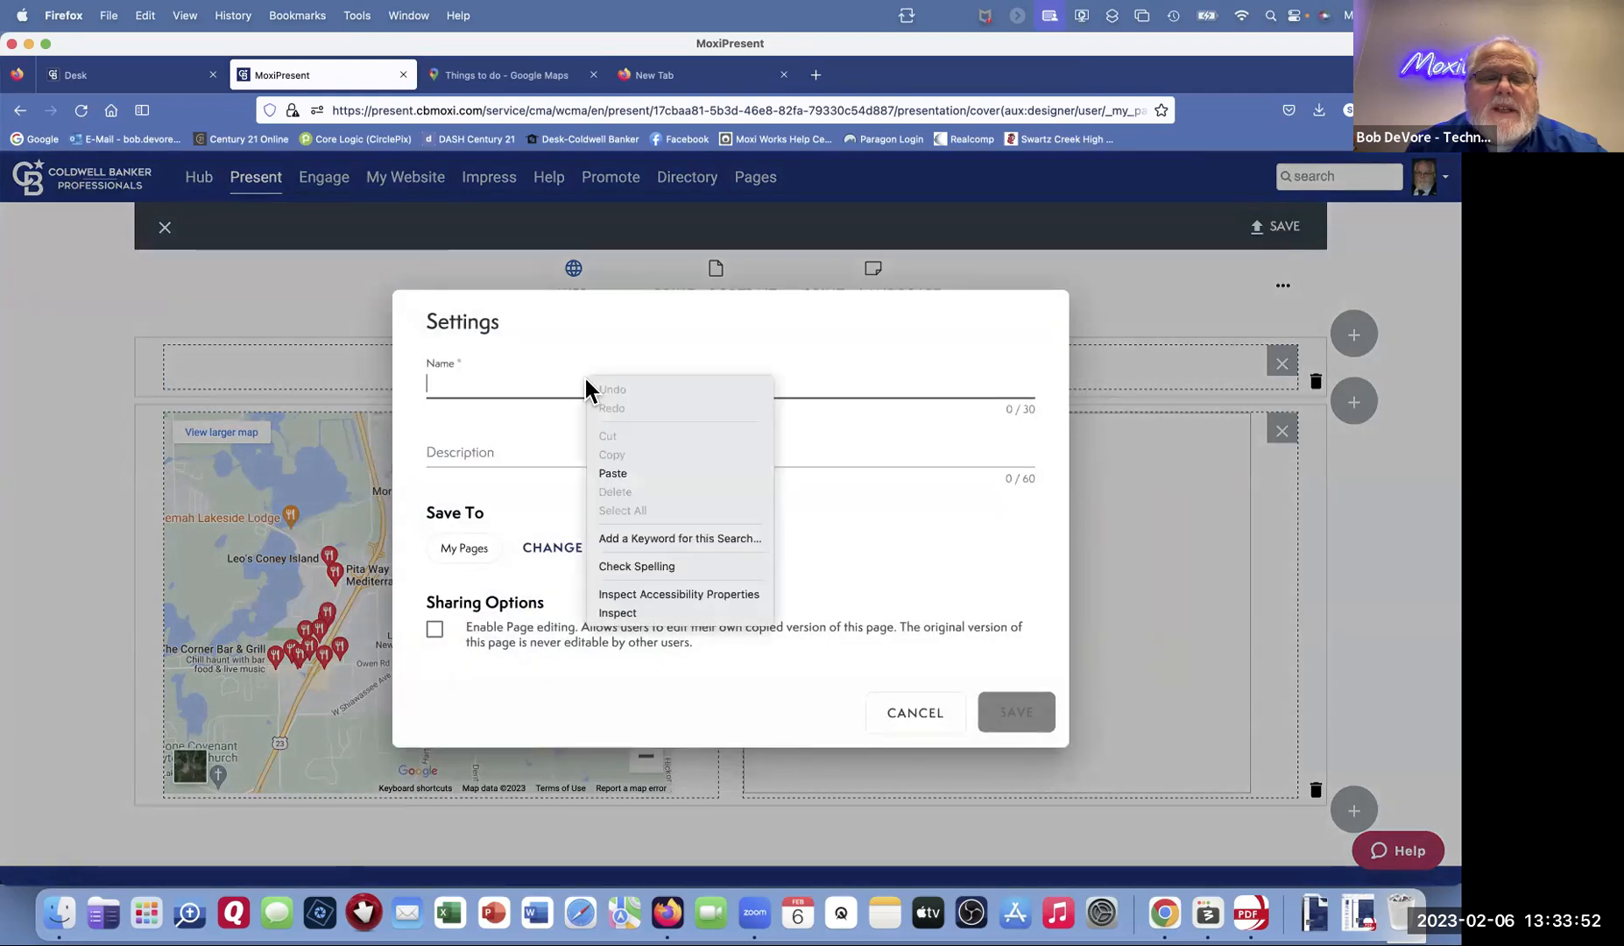
{"action": "left_click", "coordinate": [615, 474]}
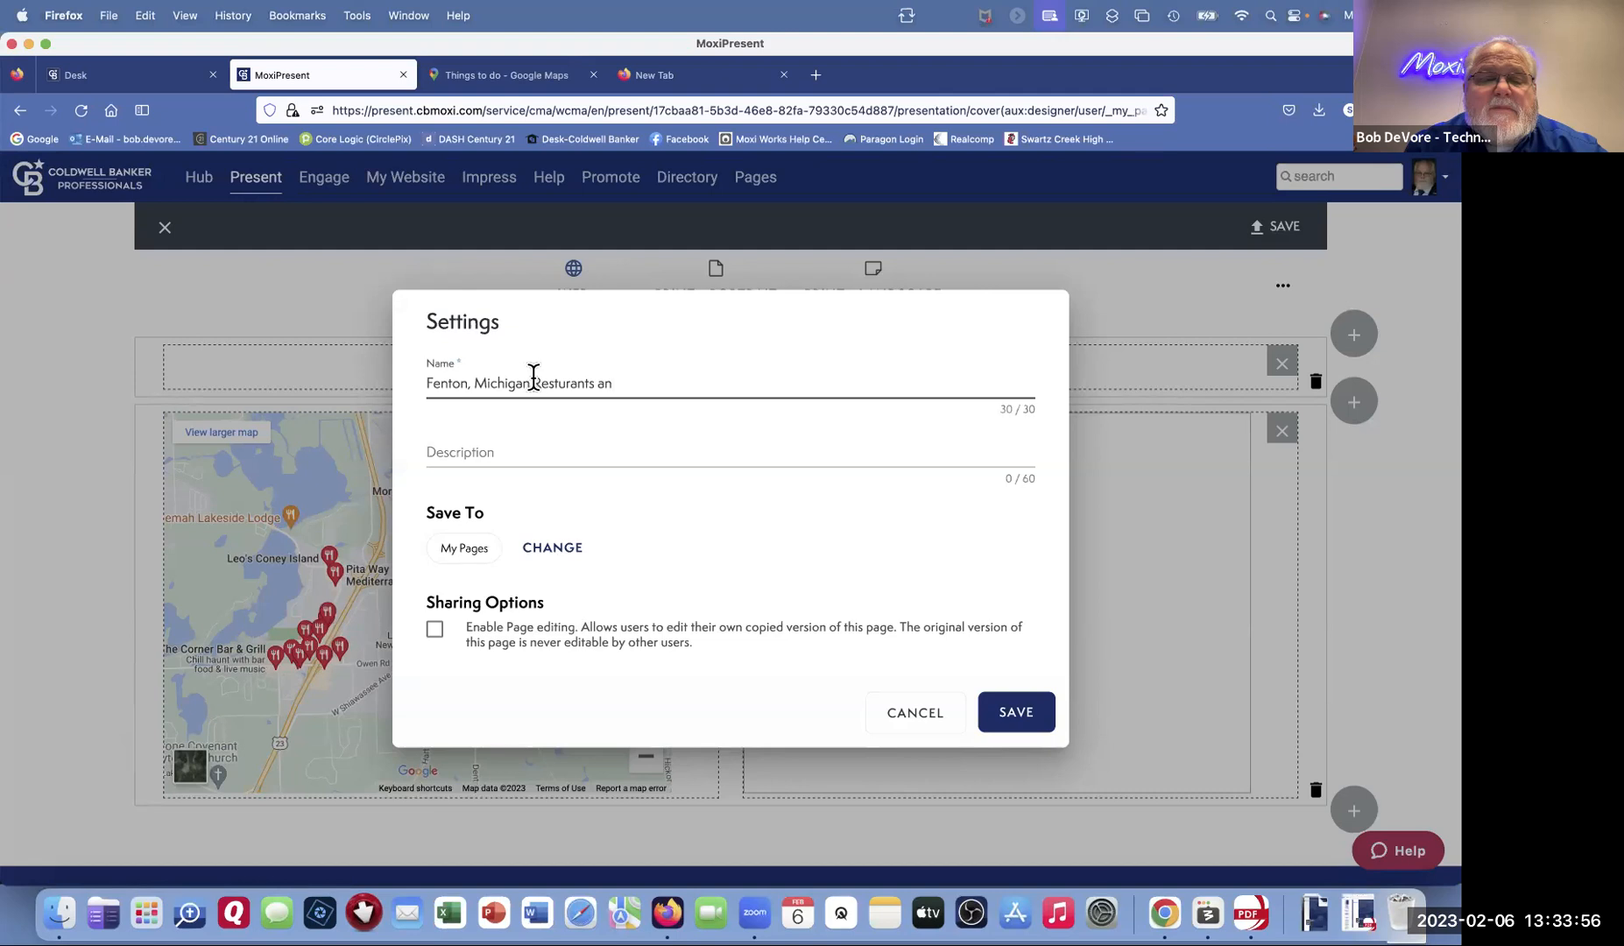
{"action": "left_click_drag", "start_coordinate": [533, 383], "coordinate": [618, 383]}
{"action": "right_click", "coordinate": [608, 382]}
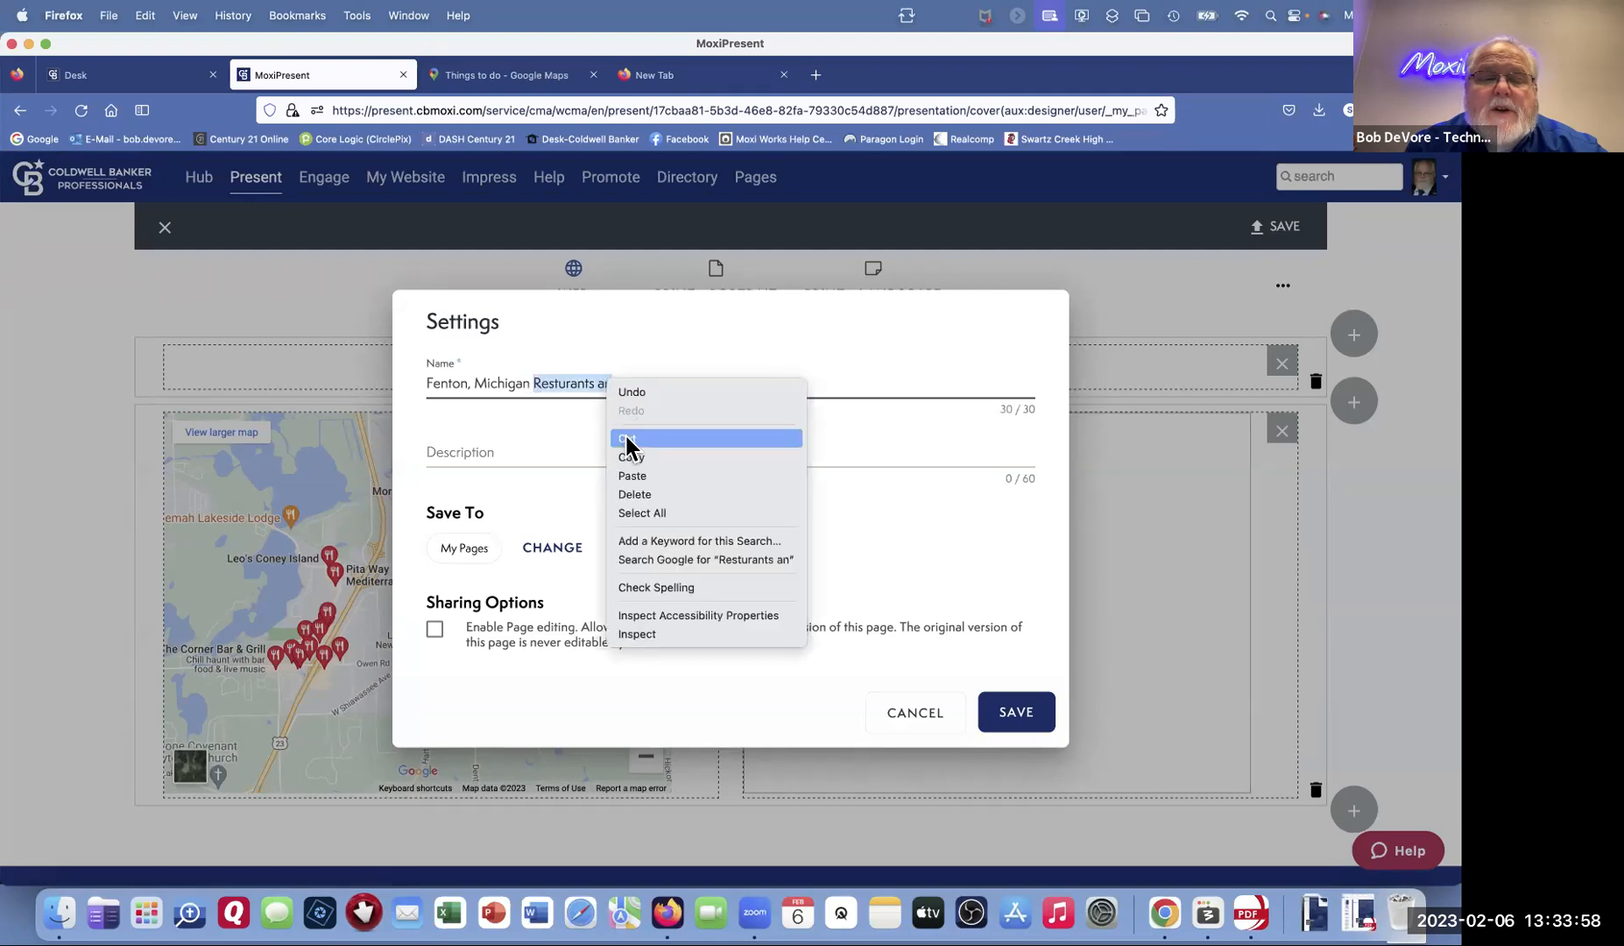
{"action": "left_click", "coordinate": [627, 439]}
Step: Enter "Resturants and Things To Do" as the description, save the page to My Pages and close the editor
{"action": "left_click", "coordinate": [504, 454]}
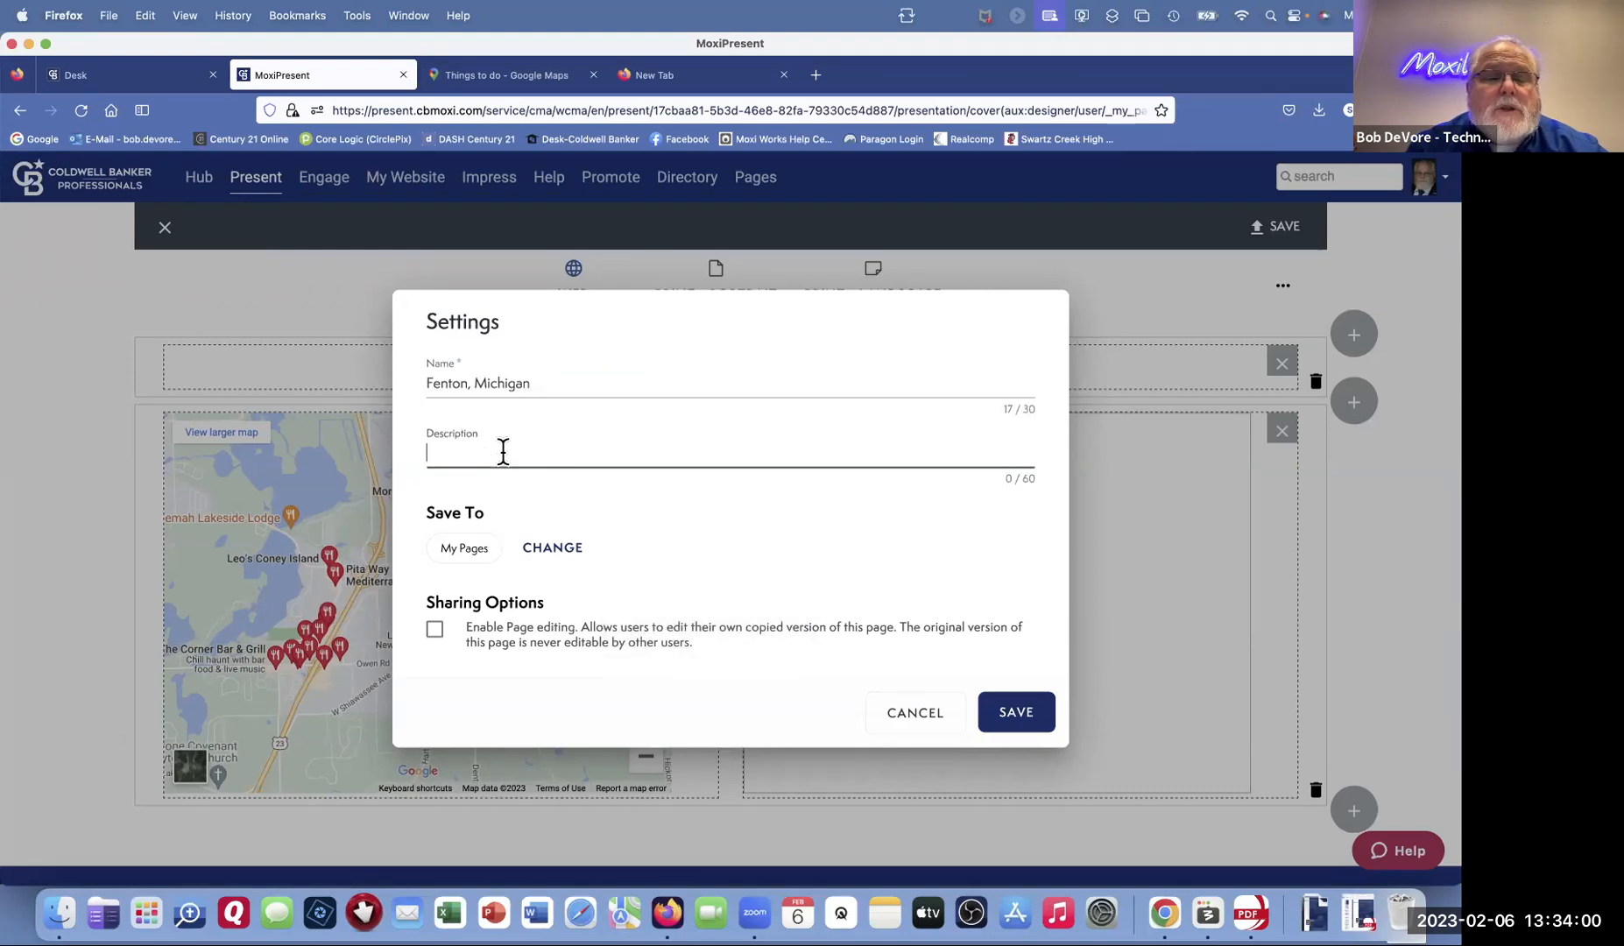
{"action": "right_click", "coordinate": [504, 454]}
{"action": "left_click", "coordinate": [531, 546]}
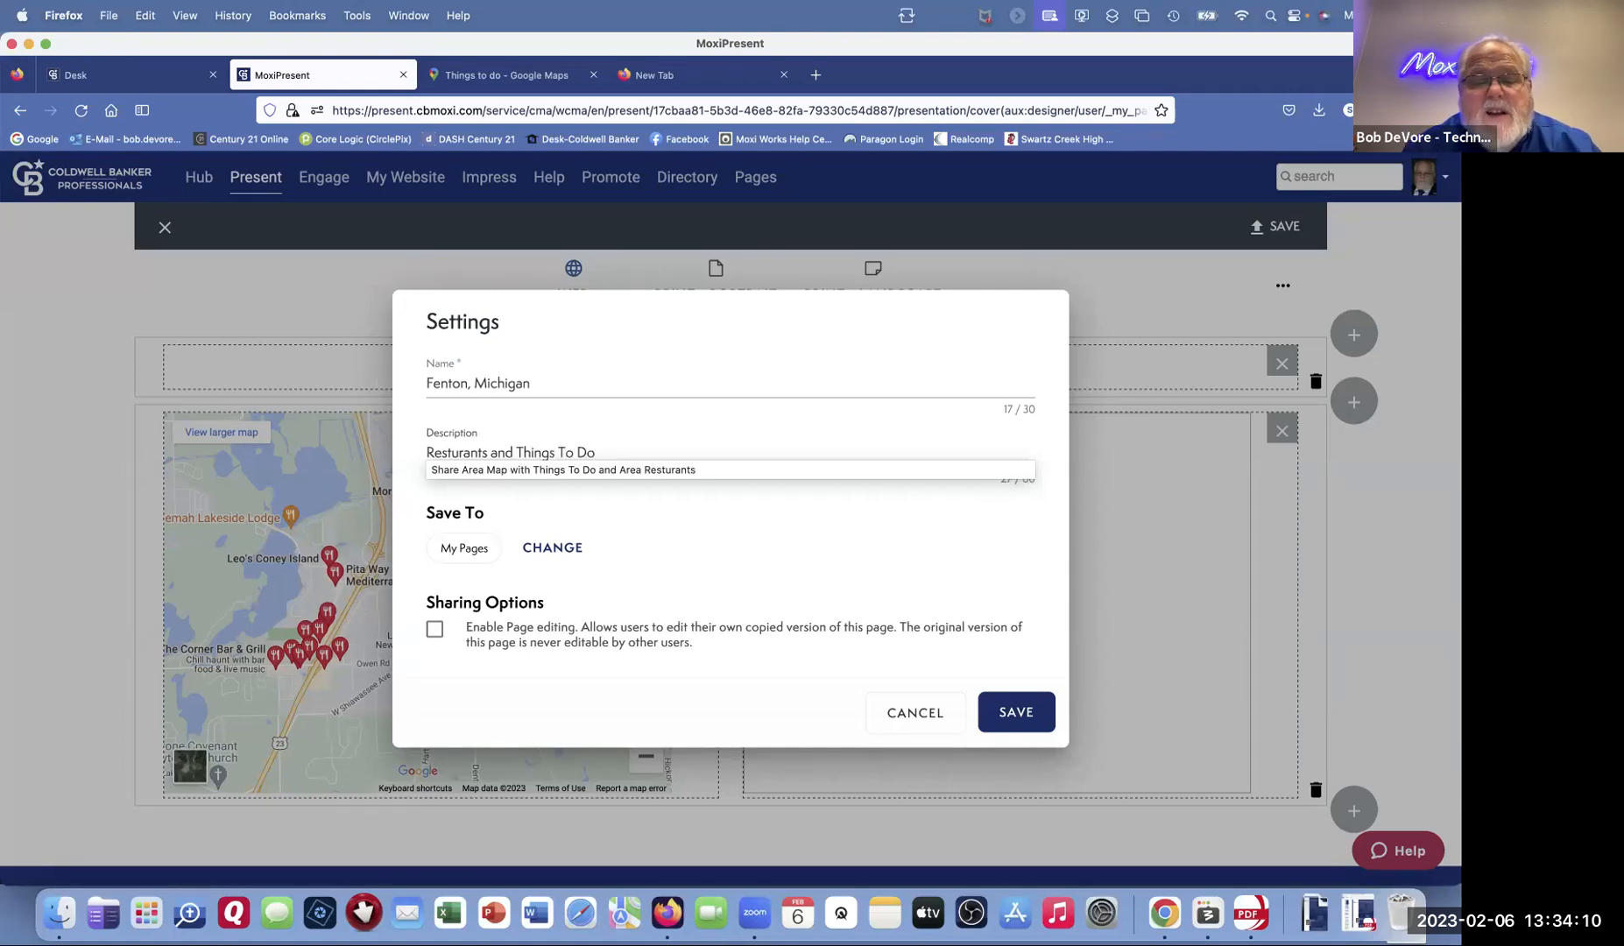
{"action": "left_click", "coordinate": [1006, 711]}
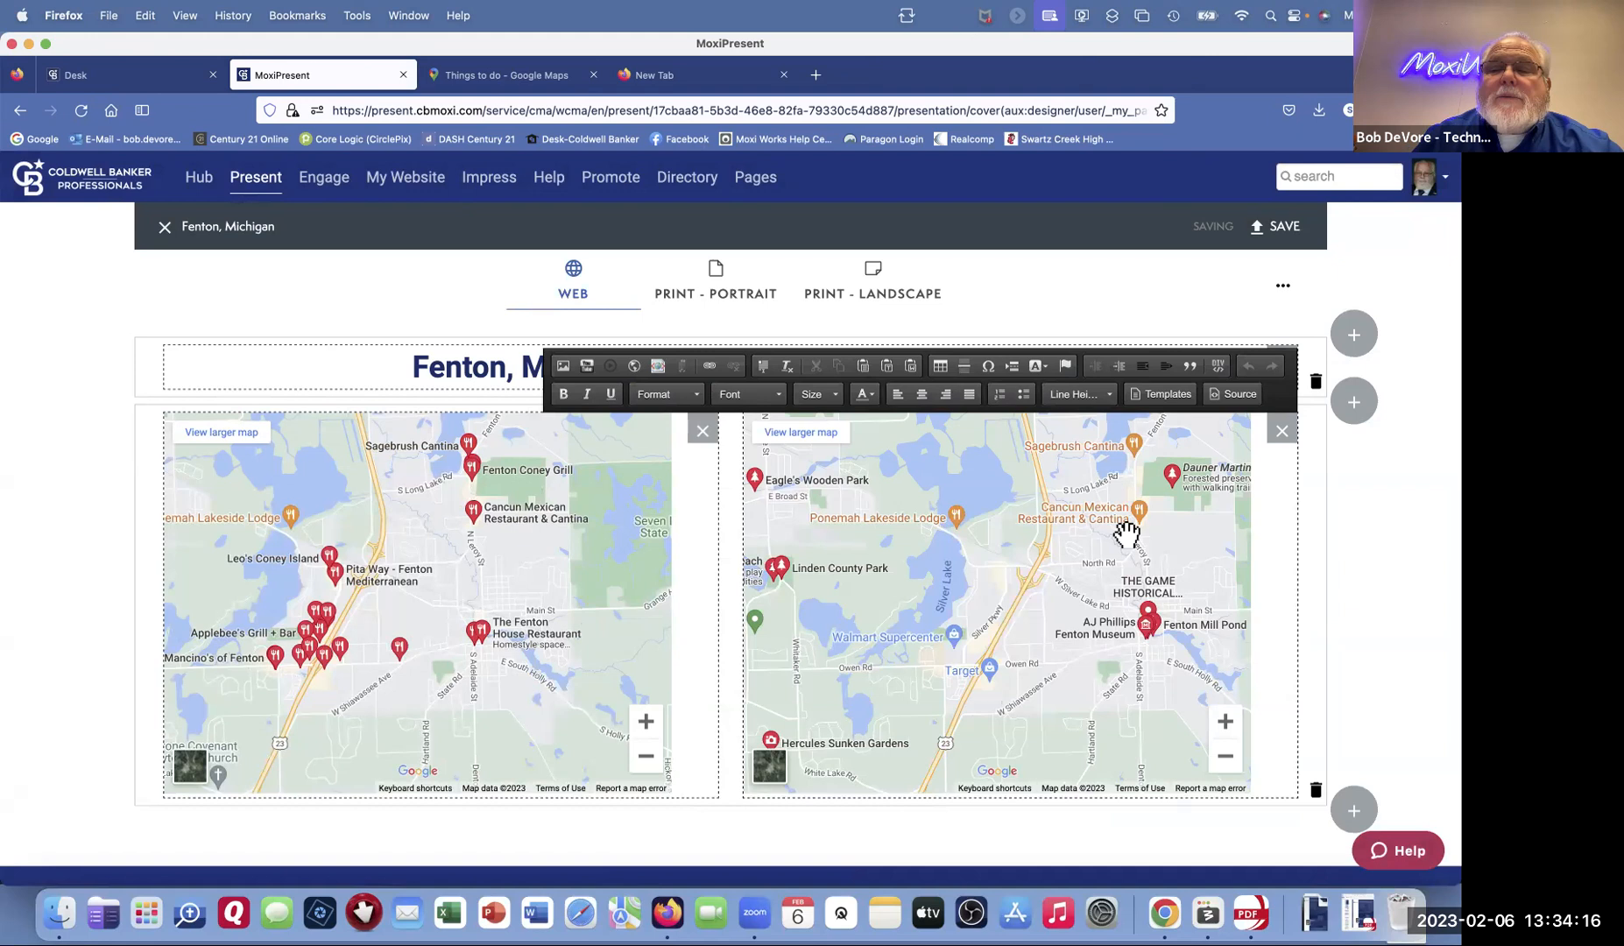
{"action": "left_click", "coordinate": [165, 233]}
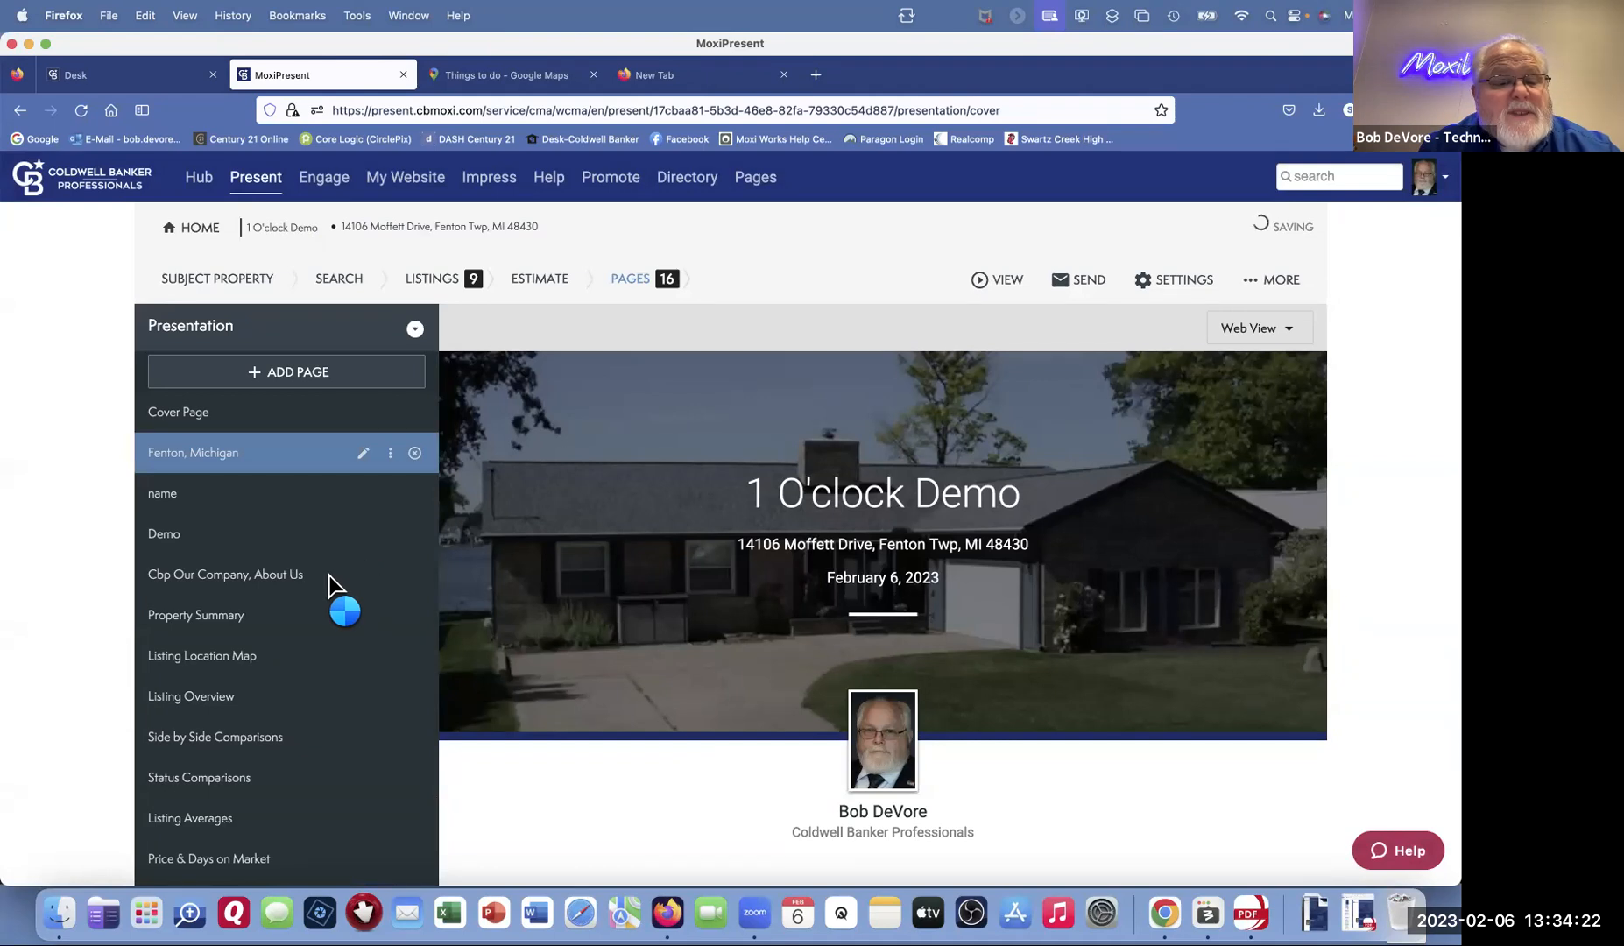
Step: Display the Fenton, Michigan page in the presentation's web view
{"action": "left_click", "coordinate": [237, 473]}
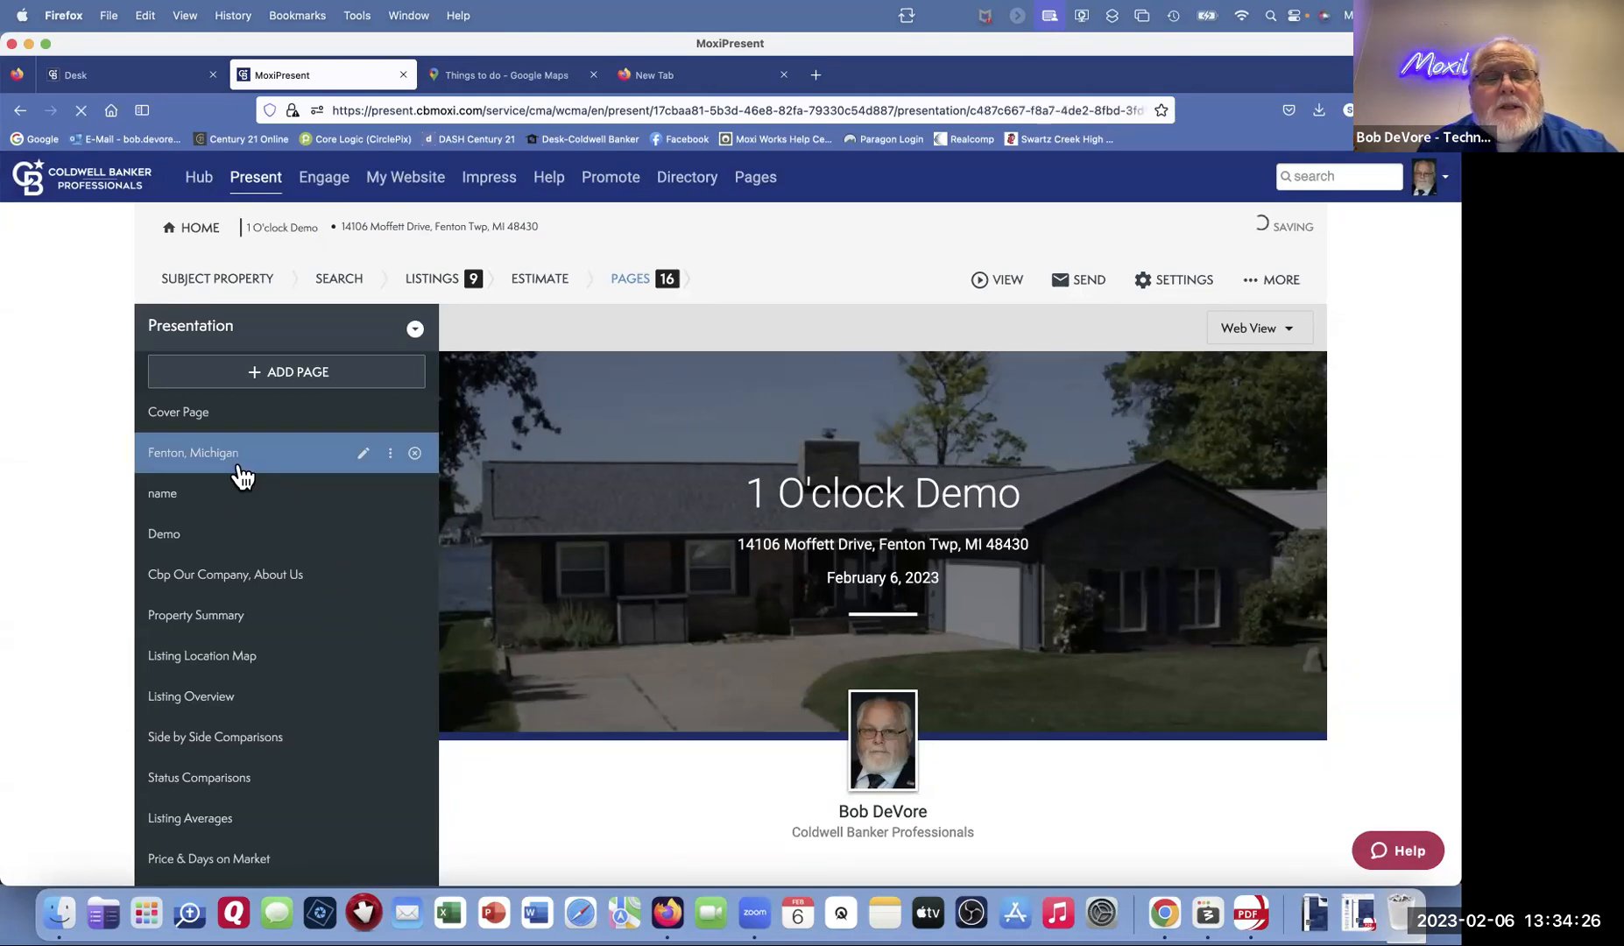
{"action": "left_click", "coordinate": [1015, 282]}
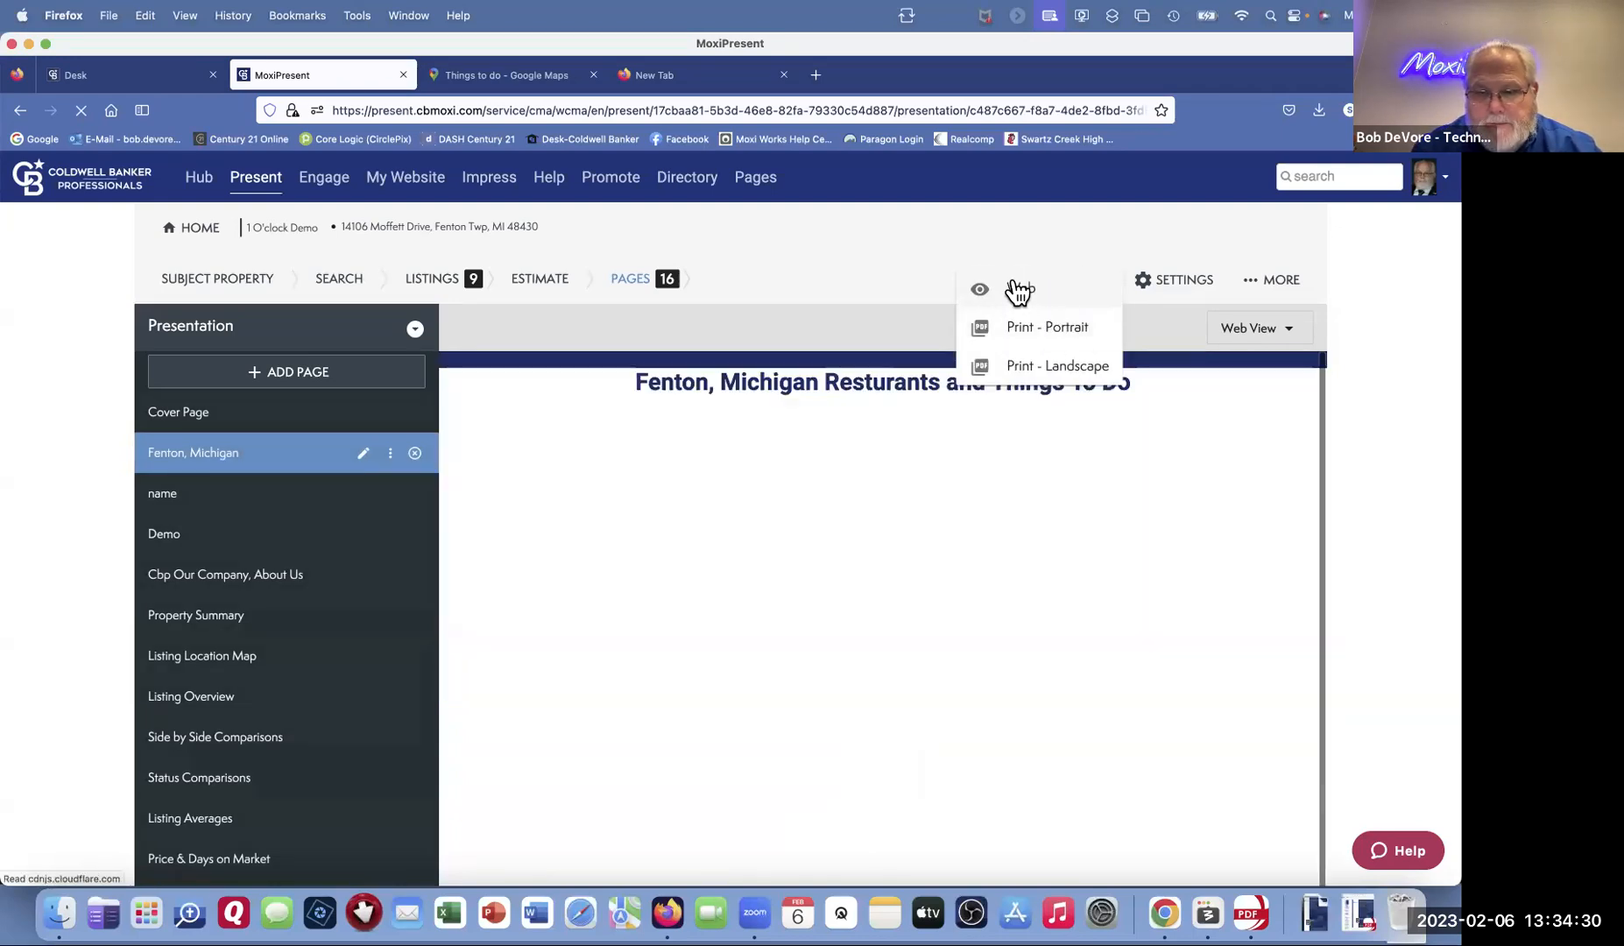
{"action": "left_click", "coordinate": [805, 277]}
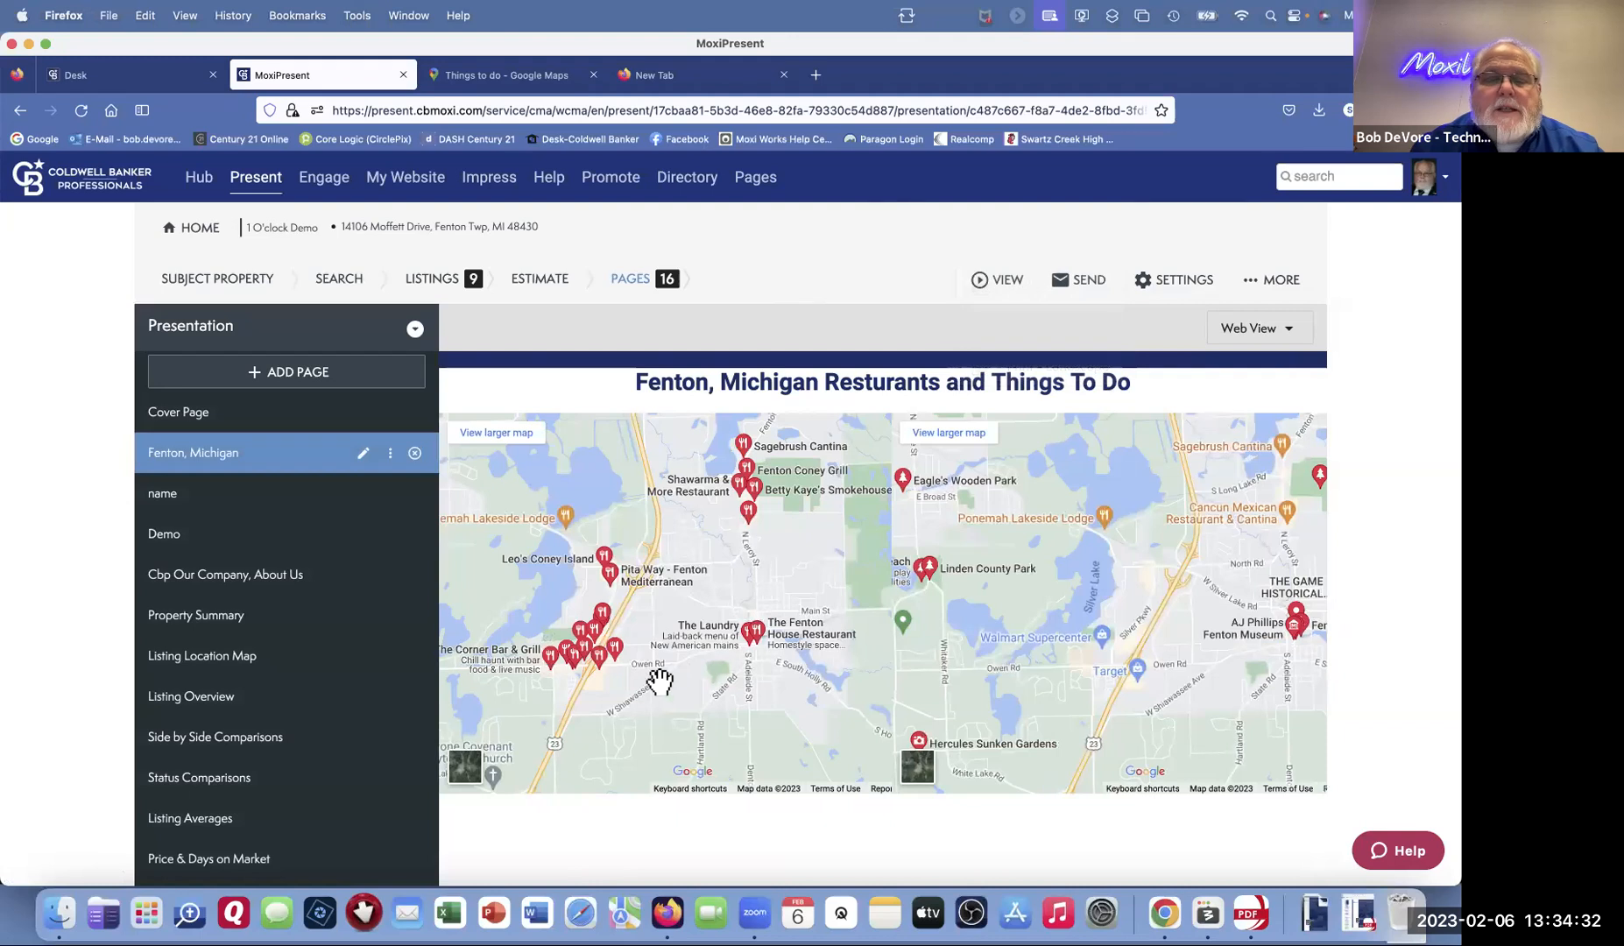
Step: Inspect several places on the restaurants map, open directions to The Fenton House Restaurant, and return to the MoxiPresent page
{"action": "left_click", "coordinate": [615, 653]}
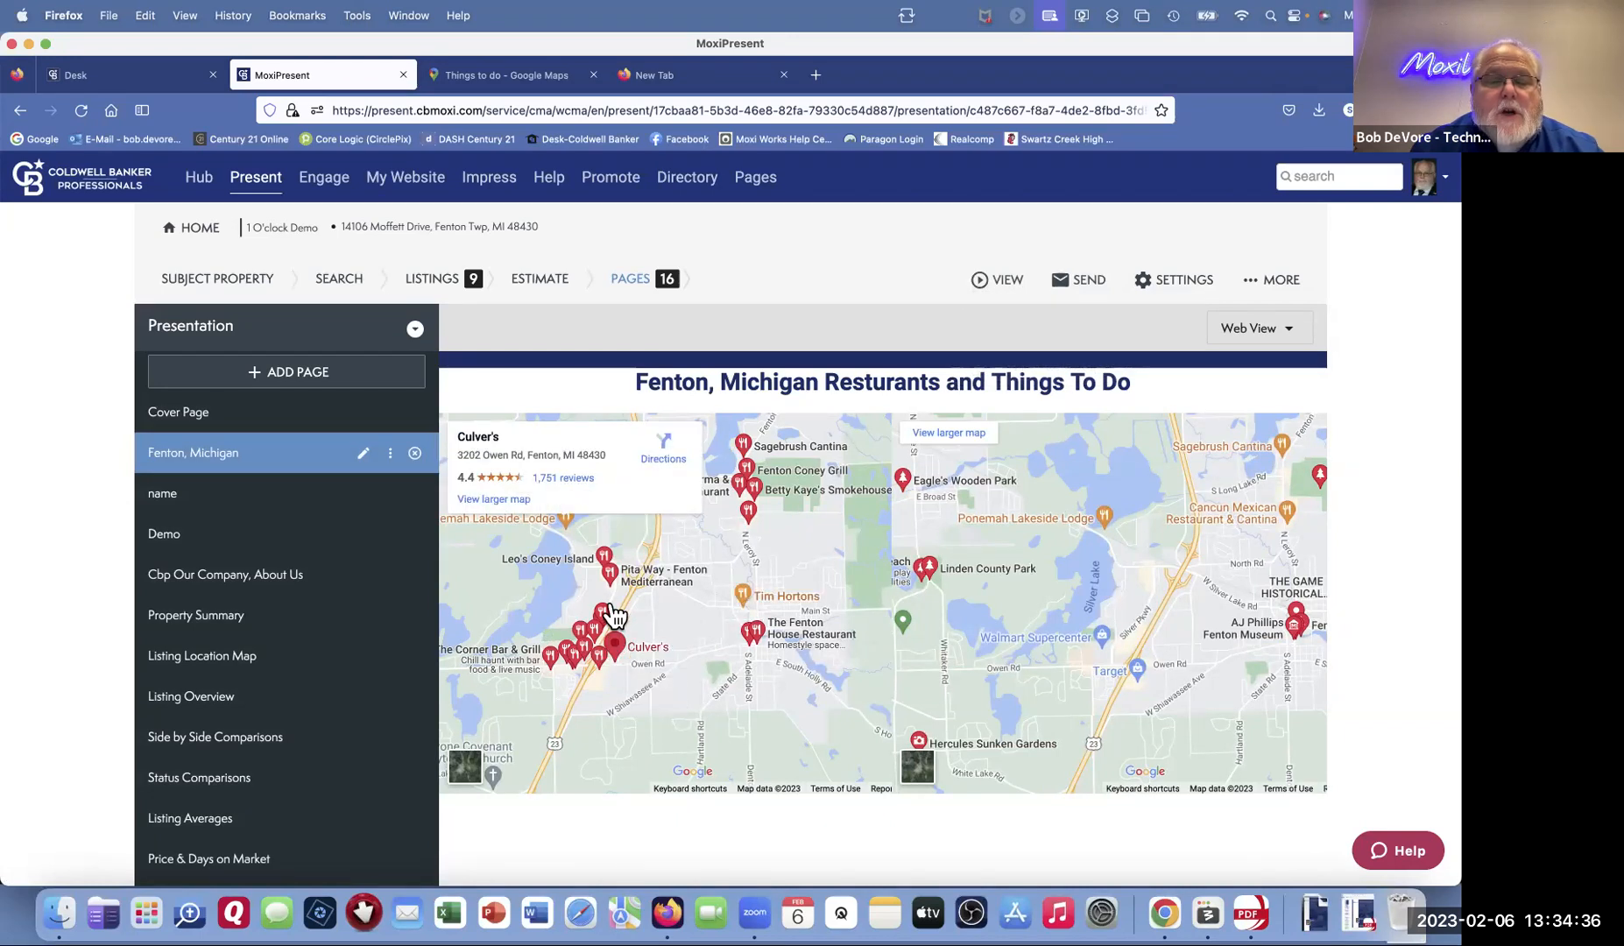
{"action": "left_click", "coordinate": [610, 572]}
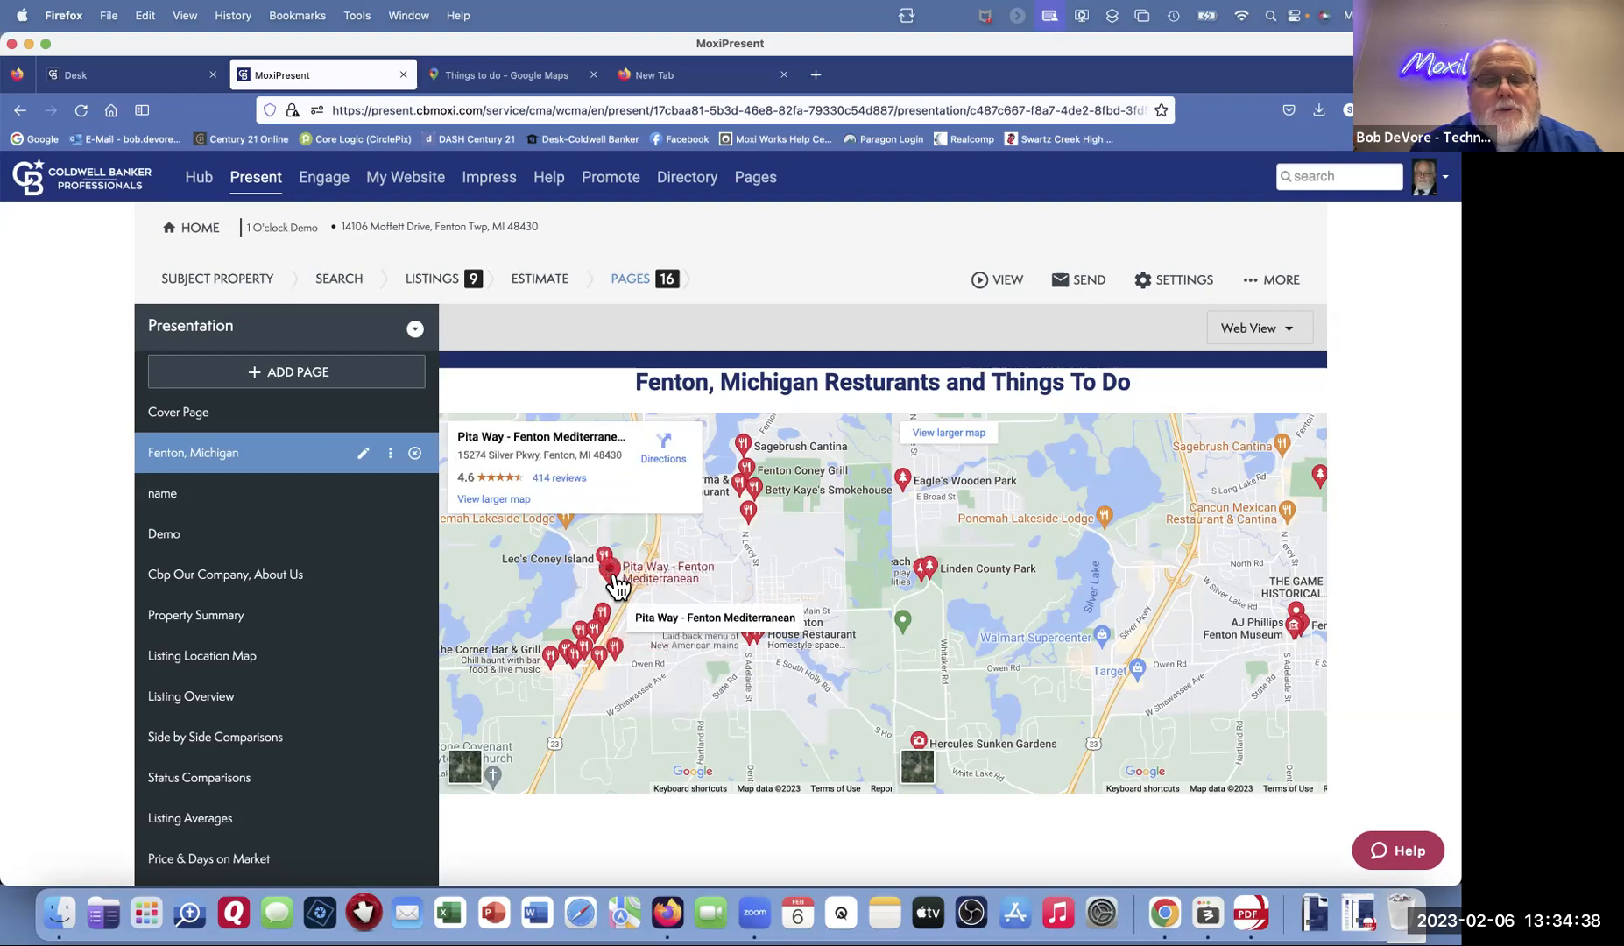
{"action": "mouse_move", "coordinate": [707, 596]}
{"action": "left_mouse_down"}
{"action": "mouse_move", "coordinate": [622, 623]}
{"action": "mouse_move", "coordinate": [661, 593]}
{"action": "left_mouse_up"}
{"action": "left_click", "coordinate": [715, 617]}
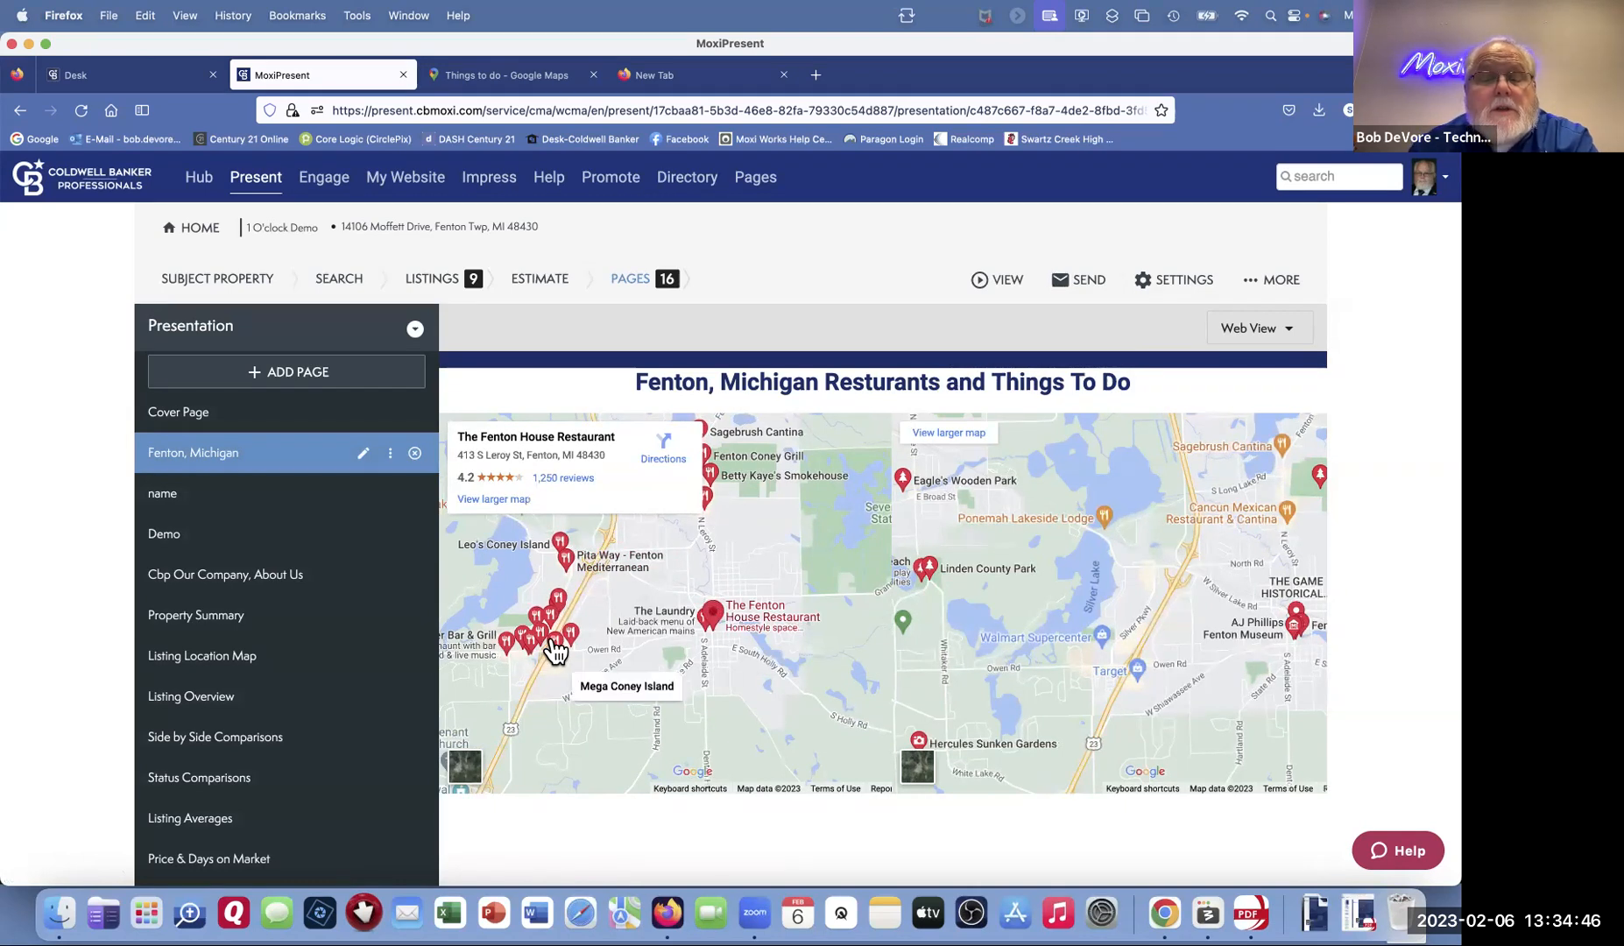
{"action": "left_click", "coordinate": [680, 448]}
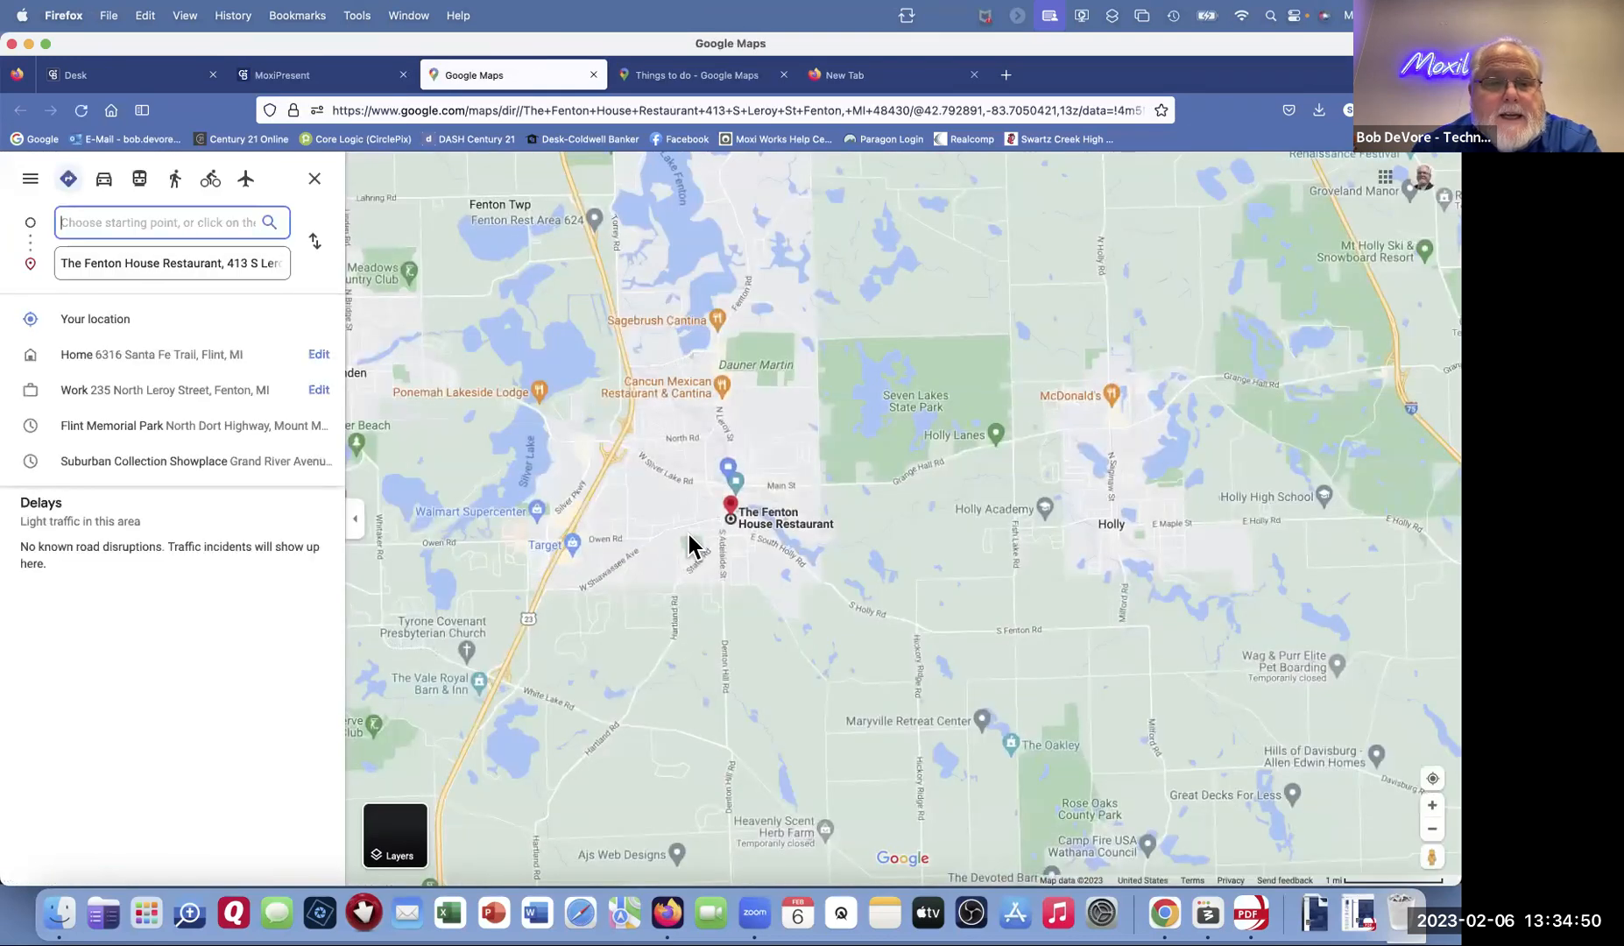
{"action": "left_click", "coordinate": [321, 82]}
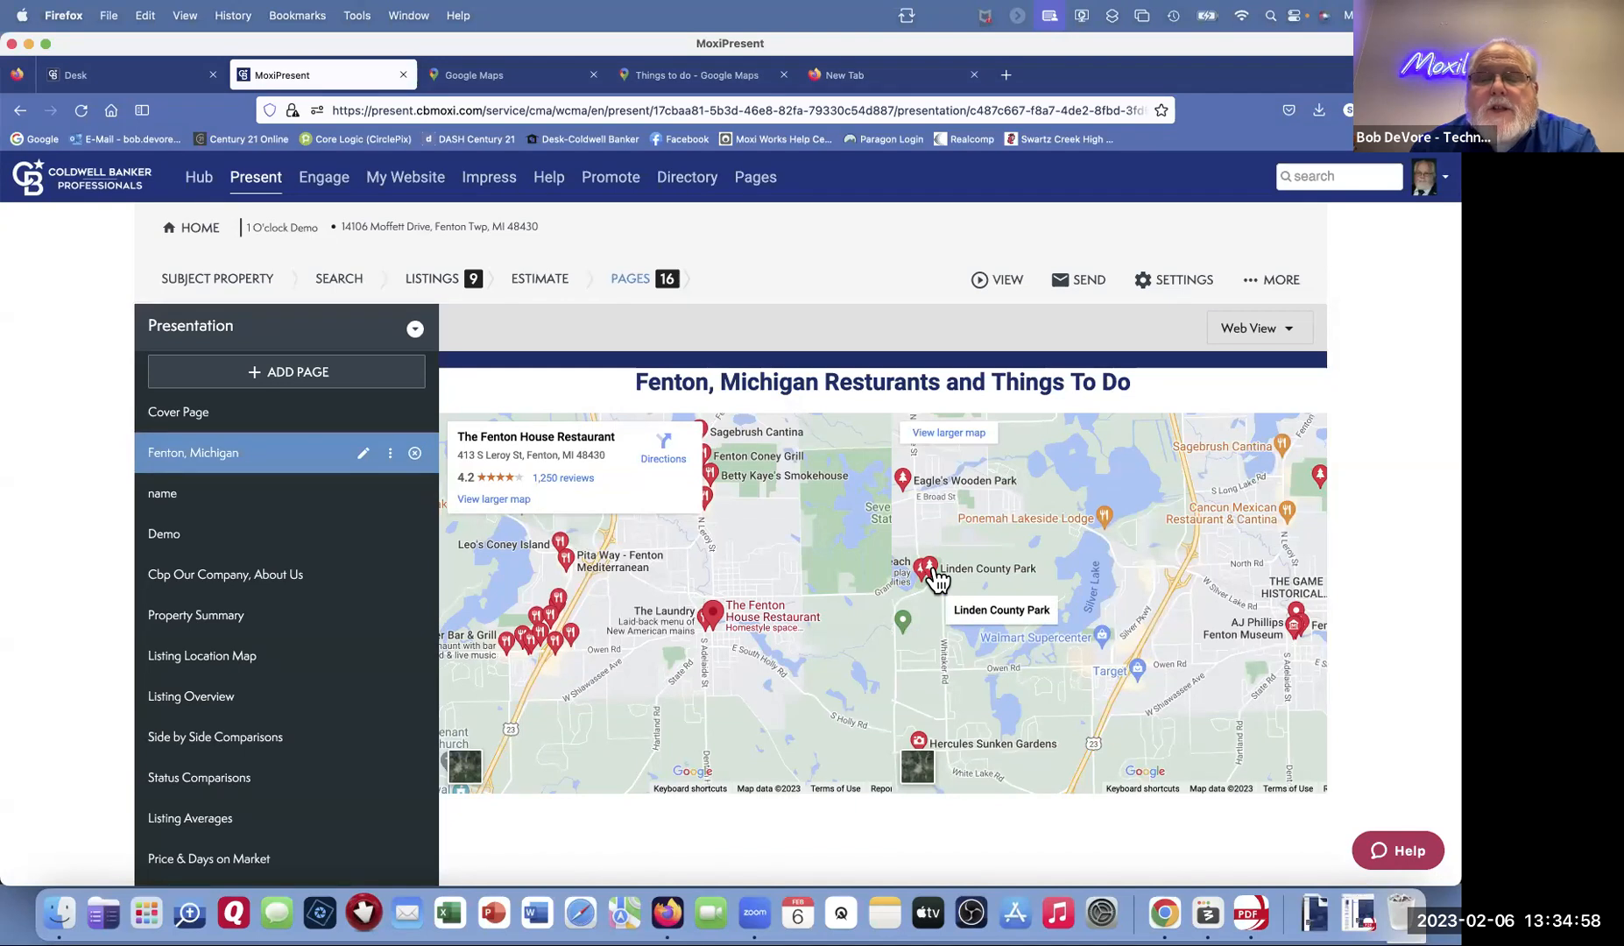
Step: Open directions to Linden County Park from the things-to-do map and review both destinations' directions pages
{"action": "left_click", "coordinate": [932, 571]}
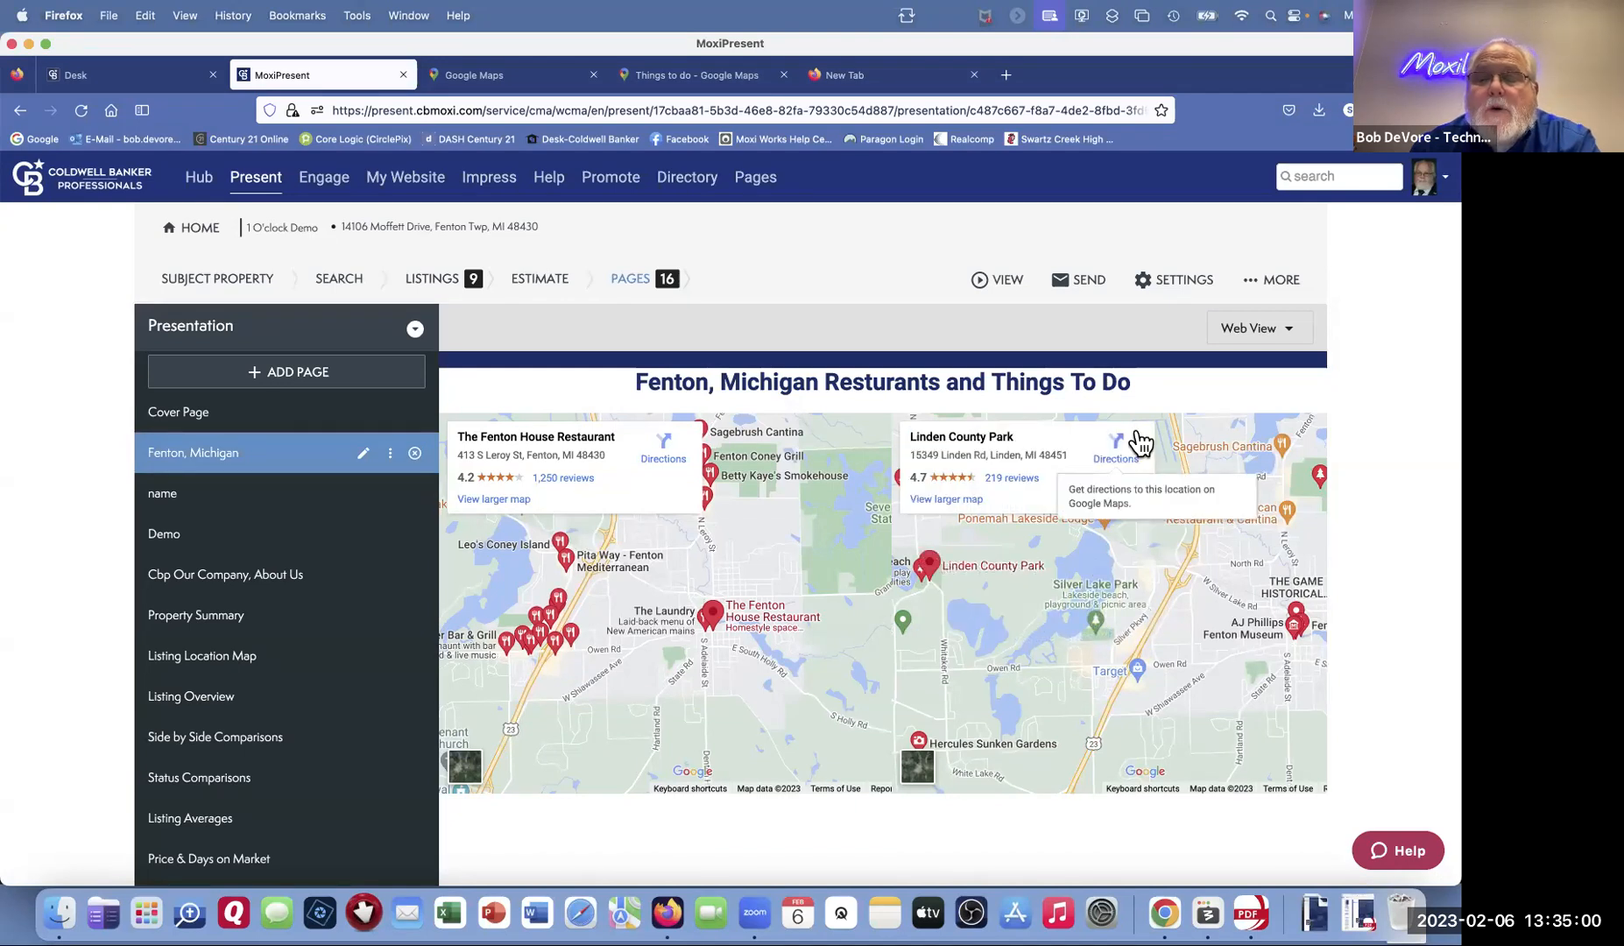
{"action": "left_click", "coordinate": [1118, 451]}
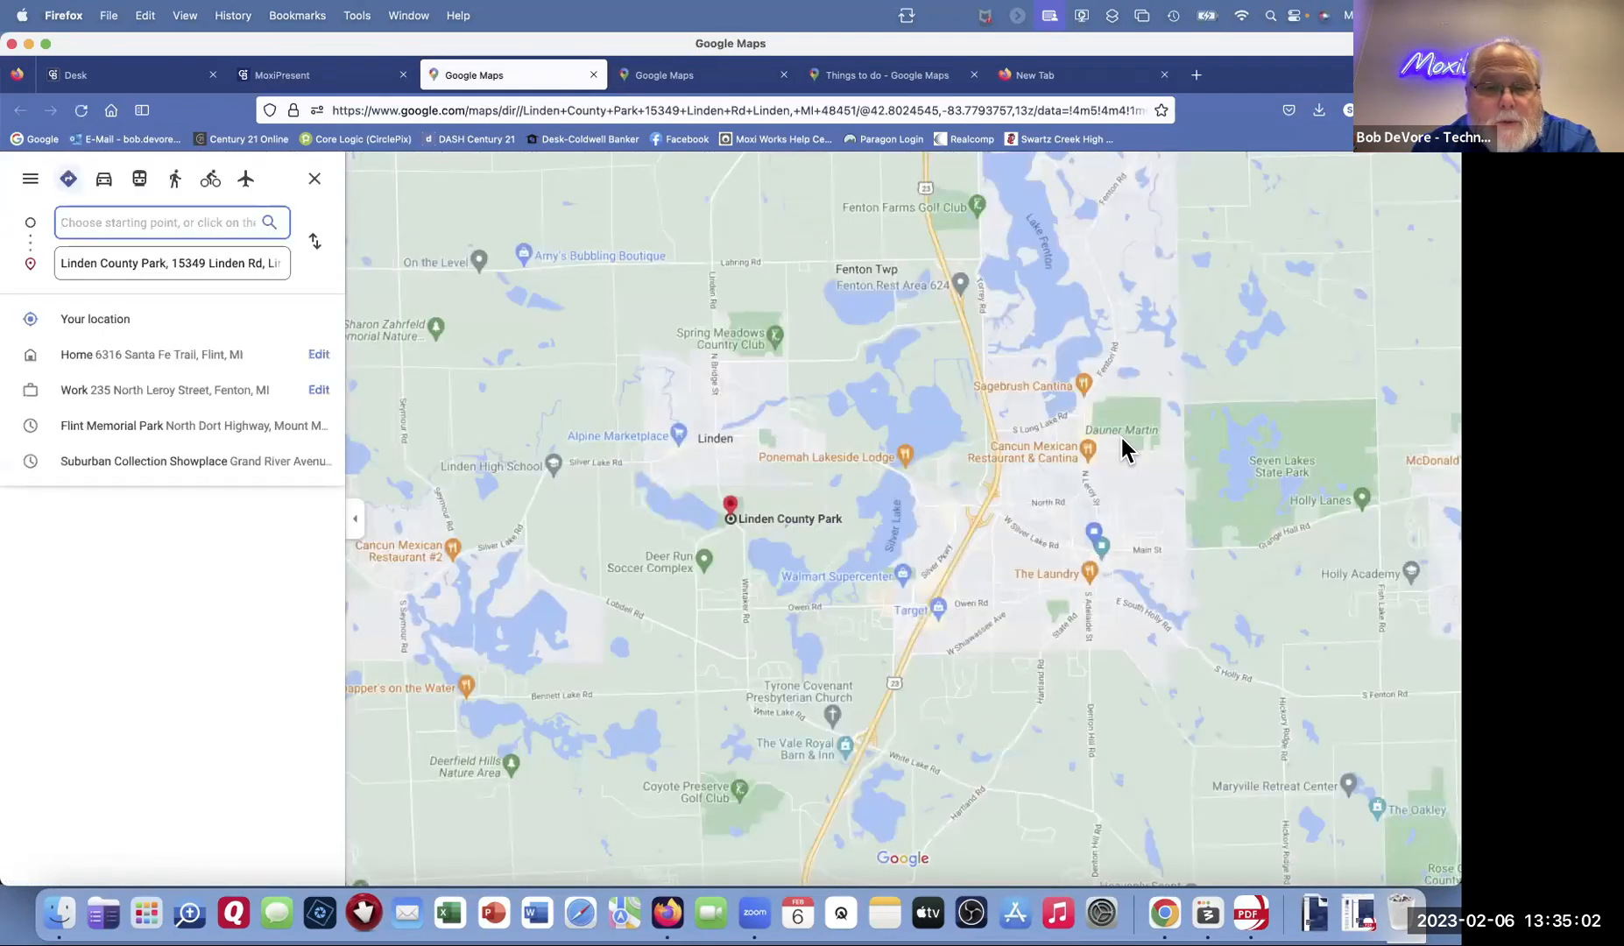
{"action": "left_click", "coordinate": [291, 79]}
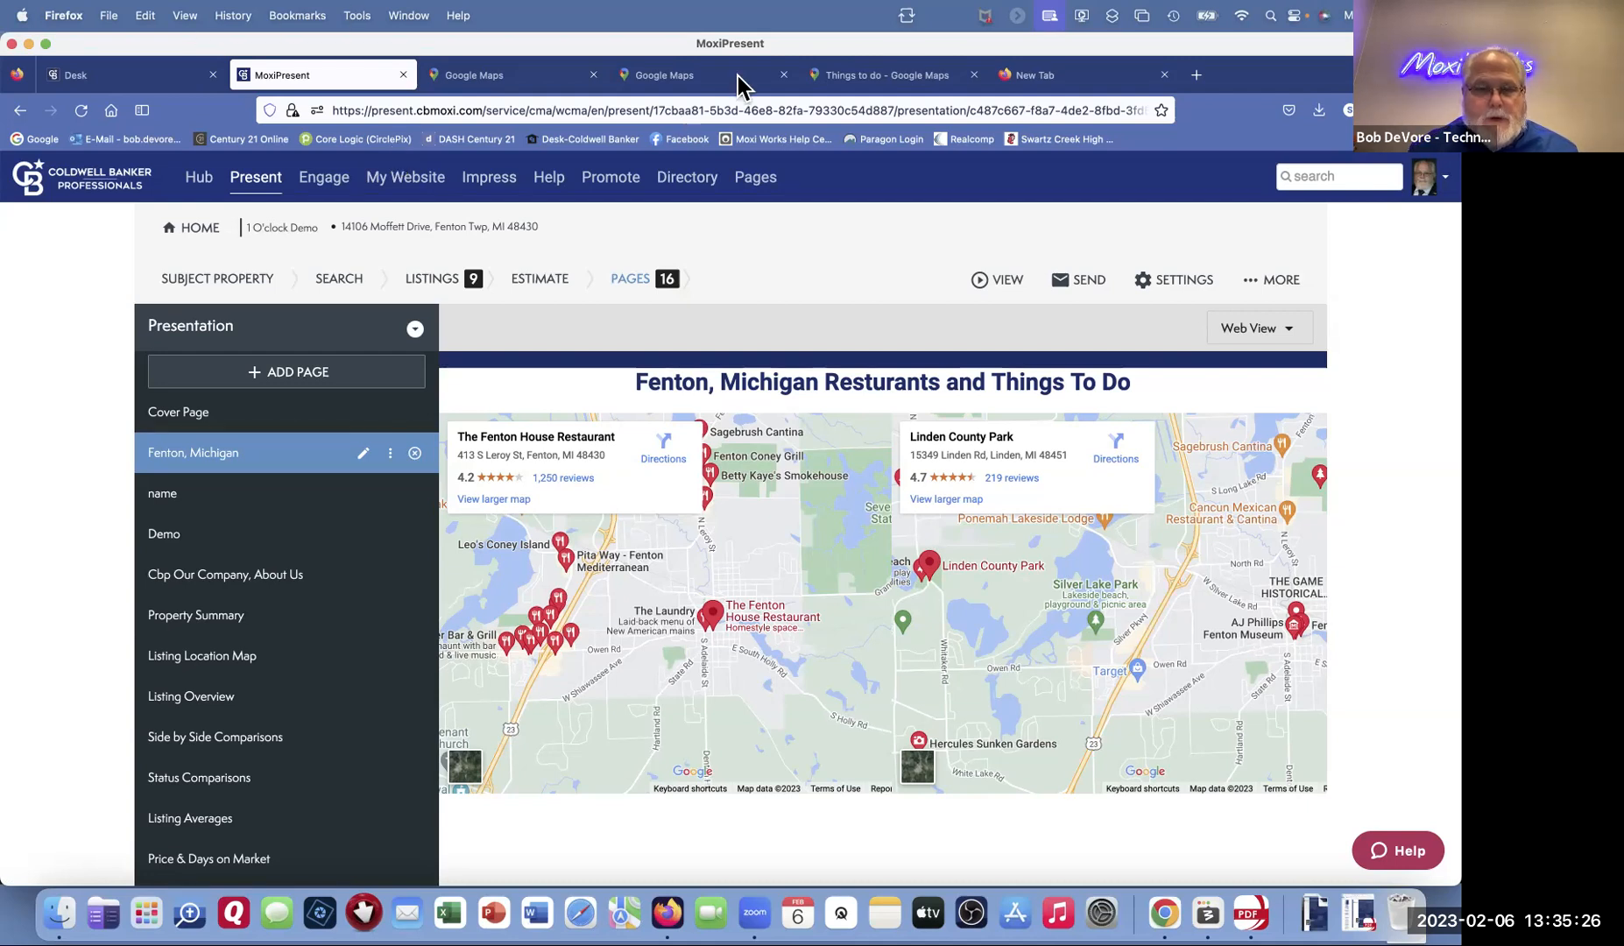
{"action": "left_click", "coordinate": [684, 80]}
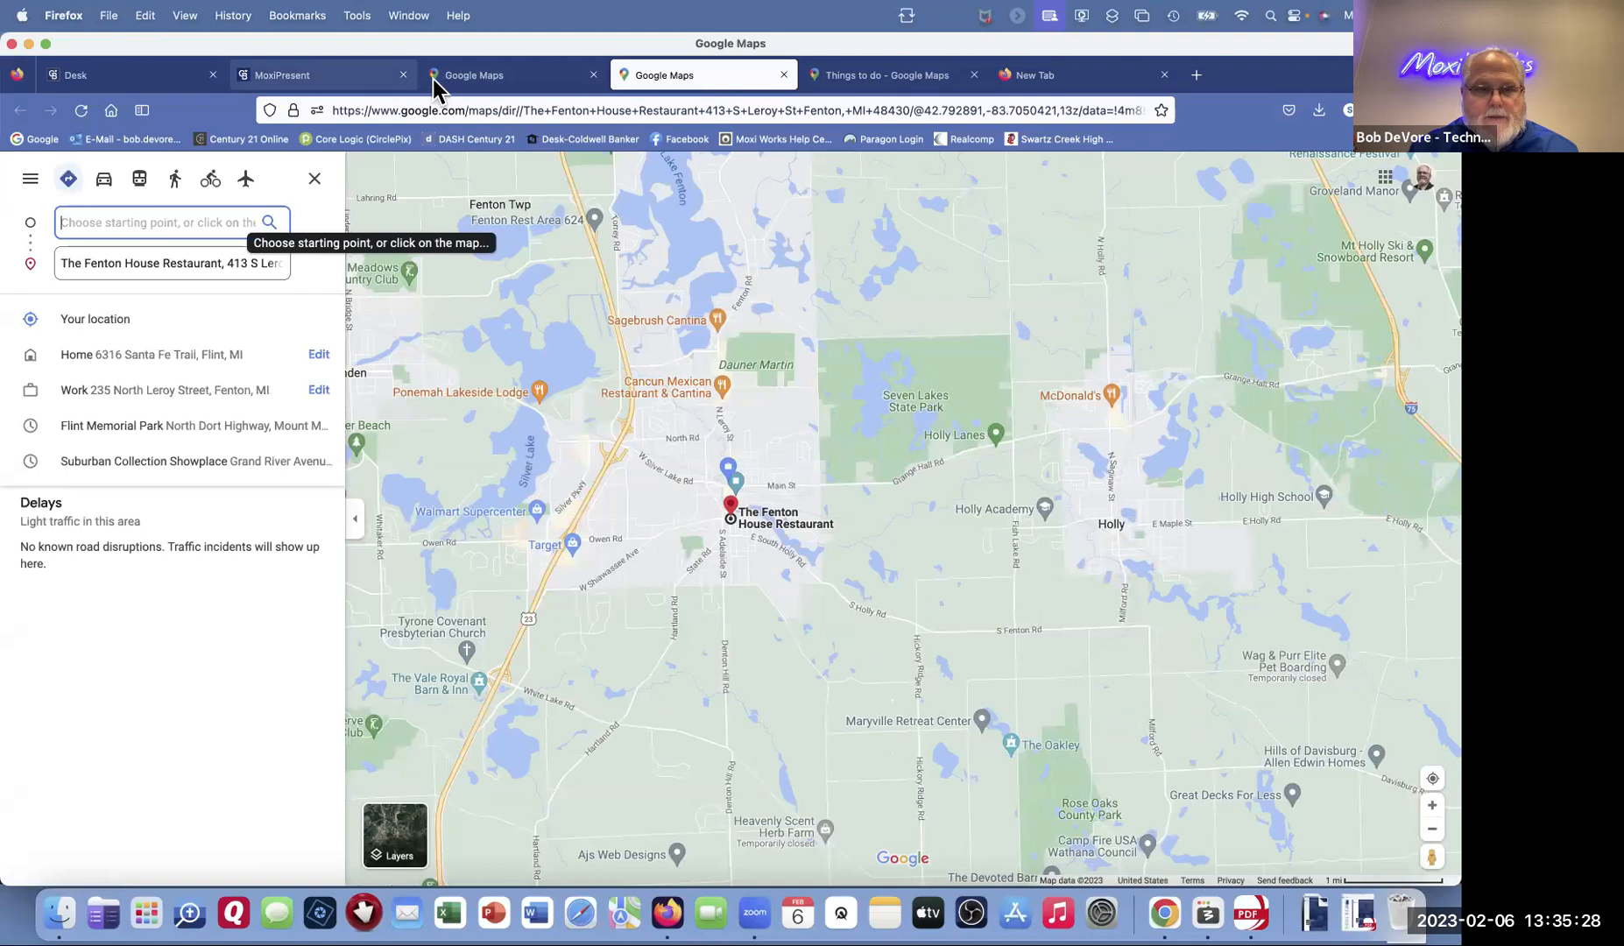
{"action": "left_click", "coordinate": [473, 77]}
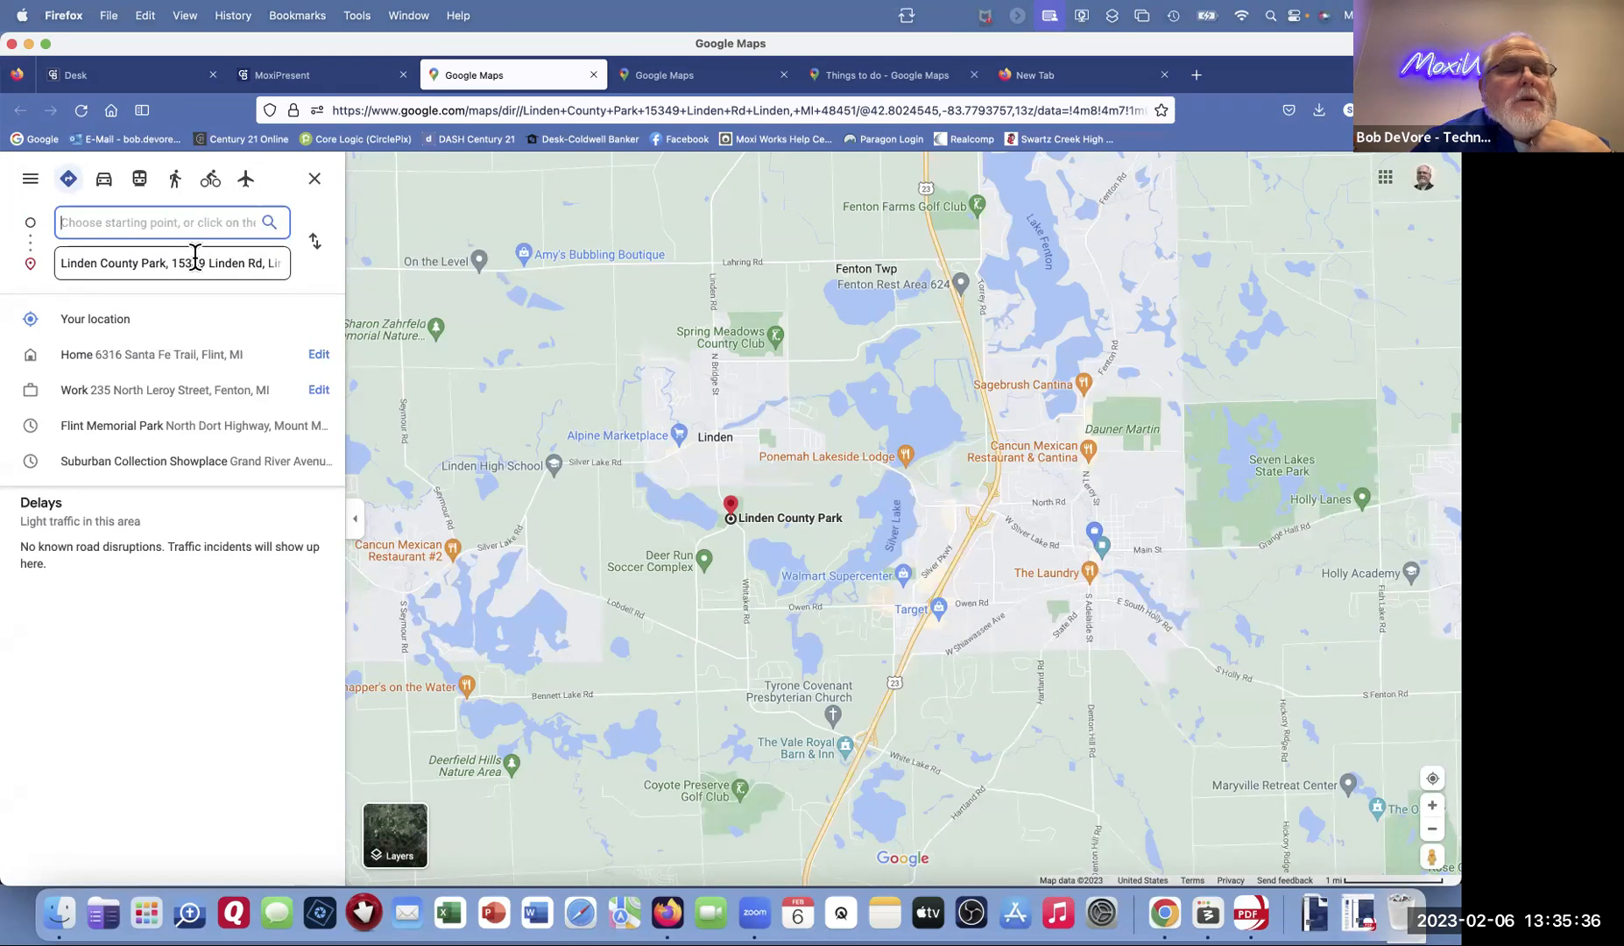
Step: Return to the things-to-do results in Google Maps, close the embed dialog and copy the map's share link
{"action": "left_click", "coordinate": [909, 76]}
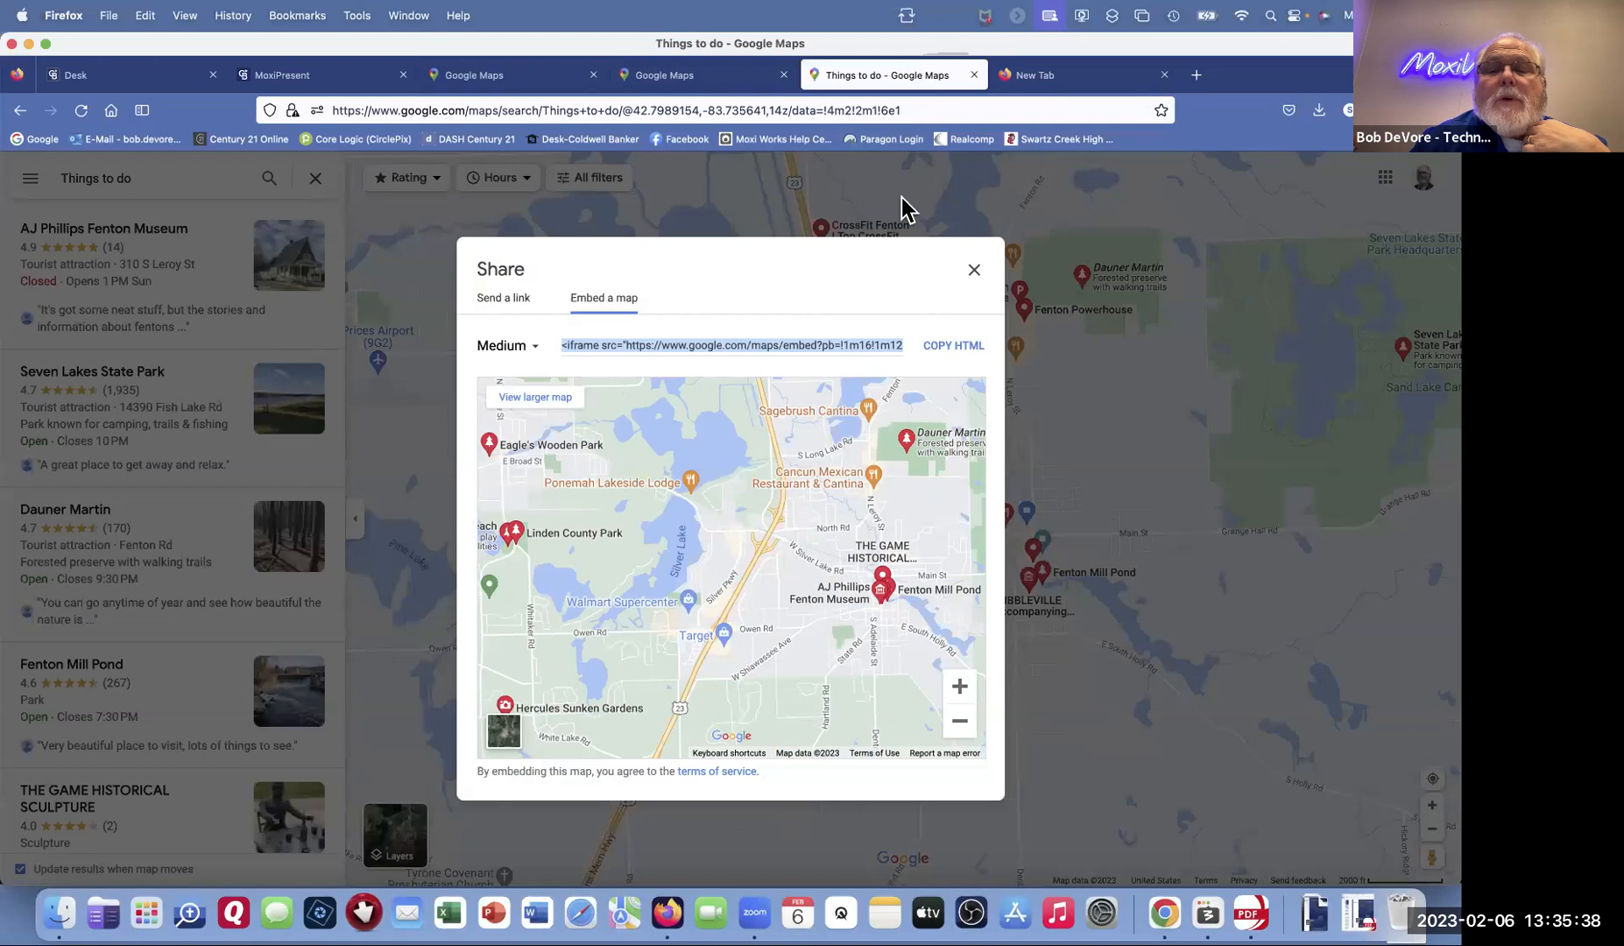
{"action": "left_click", "coordinate": [975, 270]}
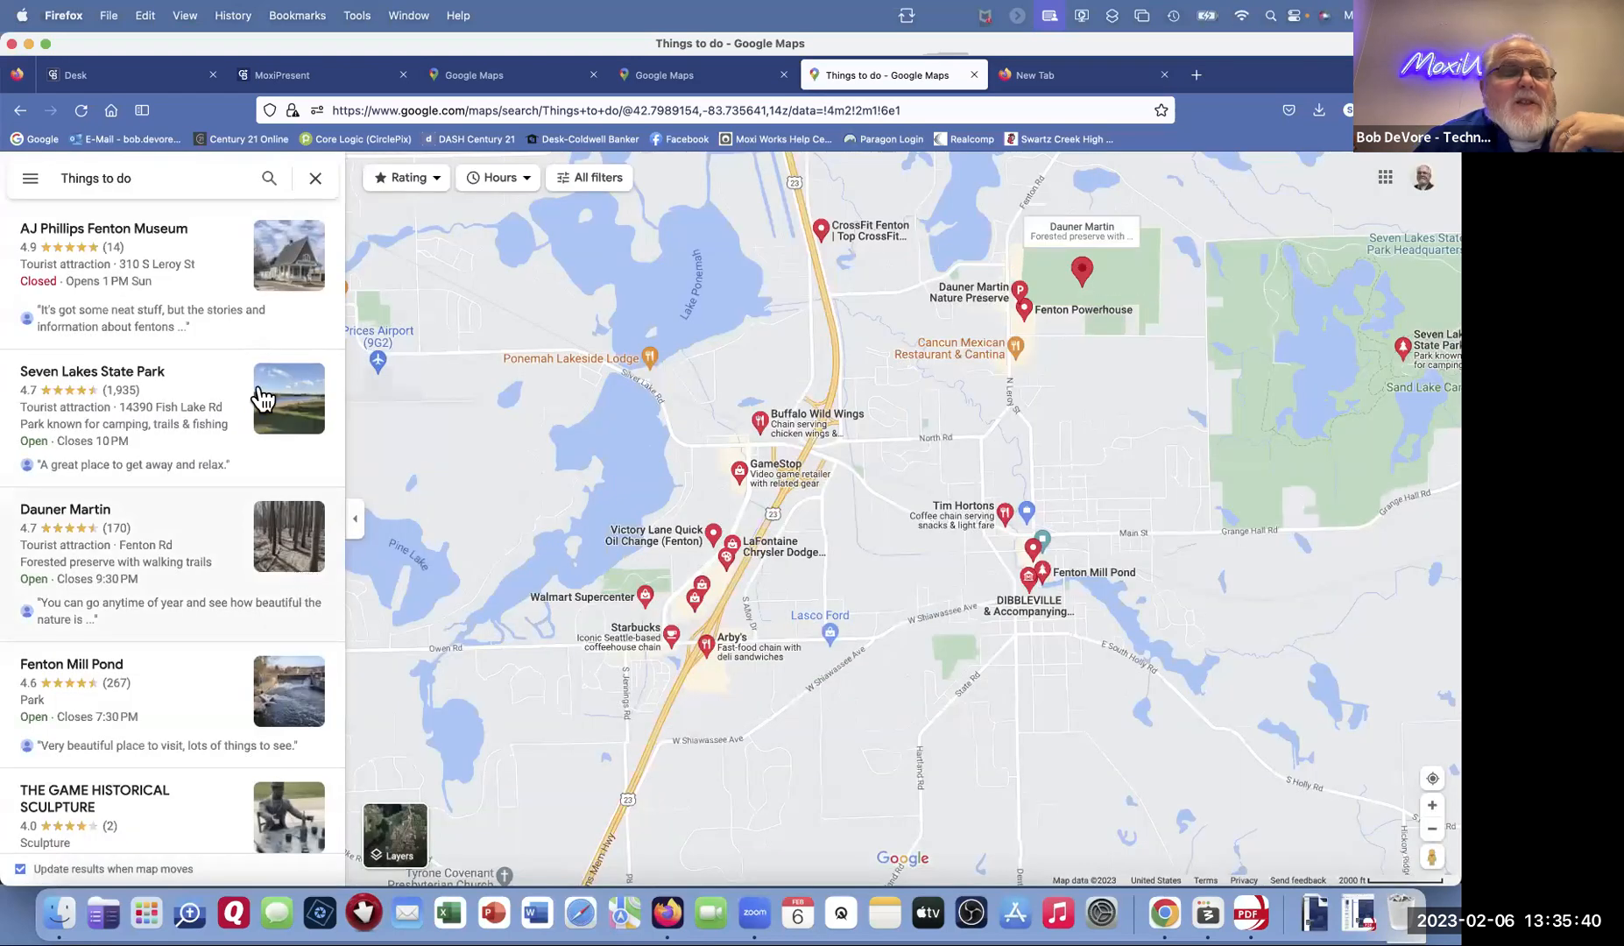
{"action": "left_click", "coordinate": [31, 184]}
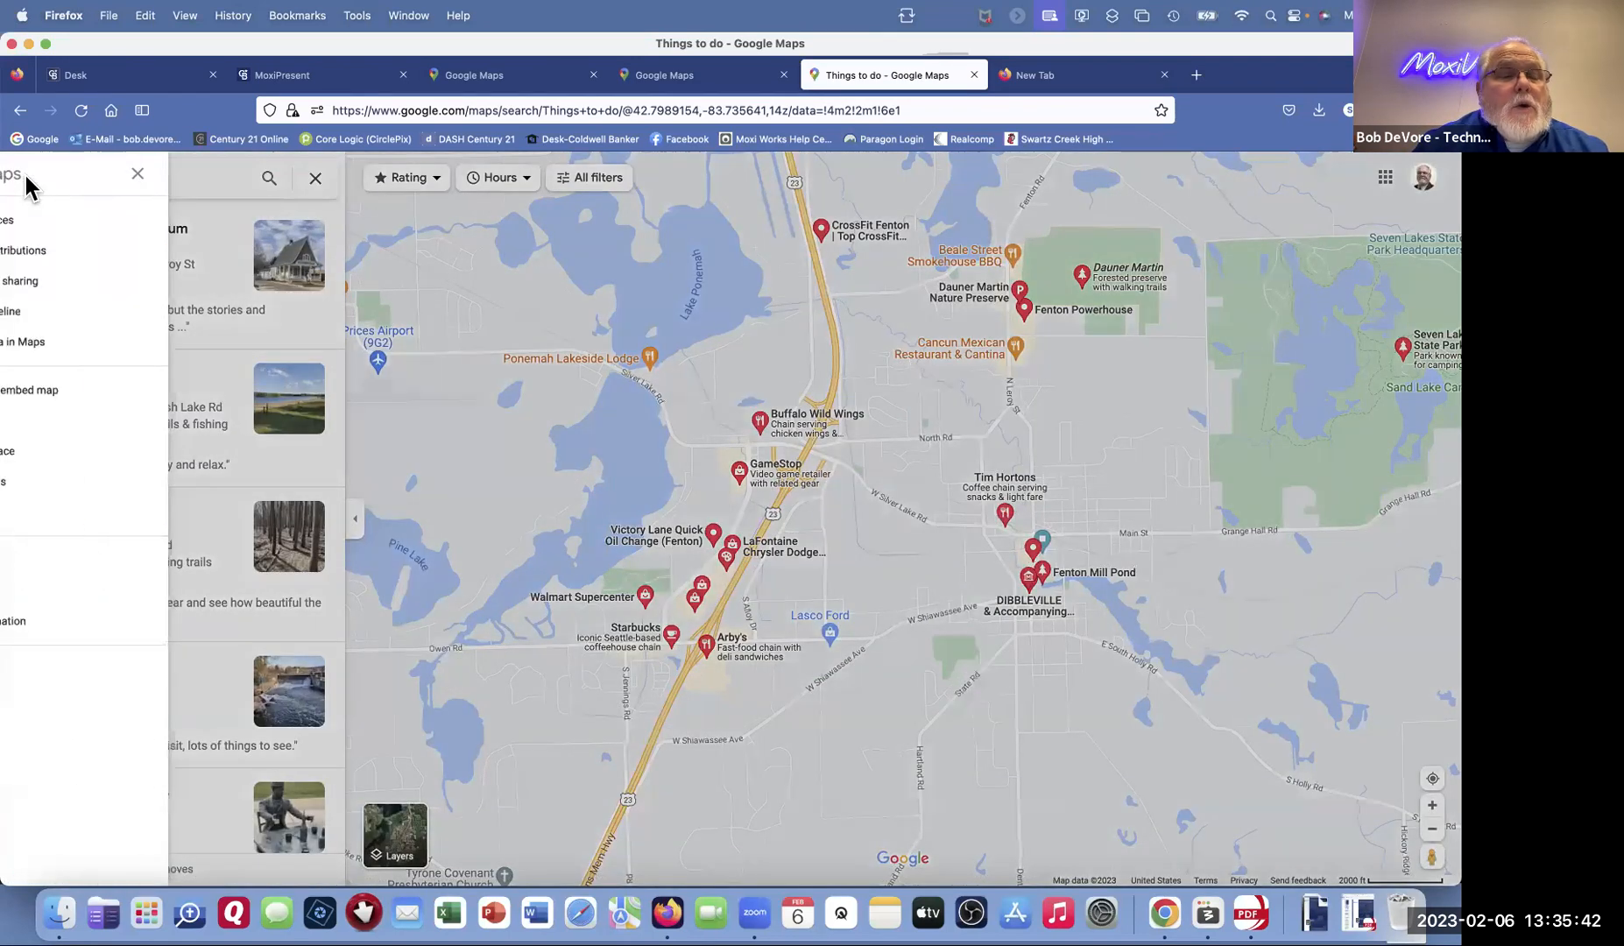
{"action": "left_click", "coordinate": [99, 396]}
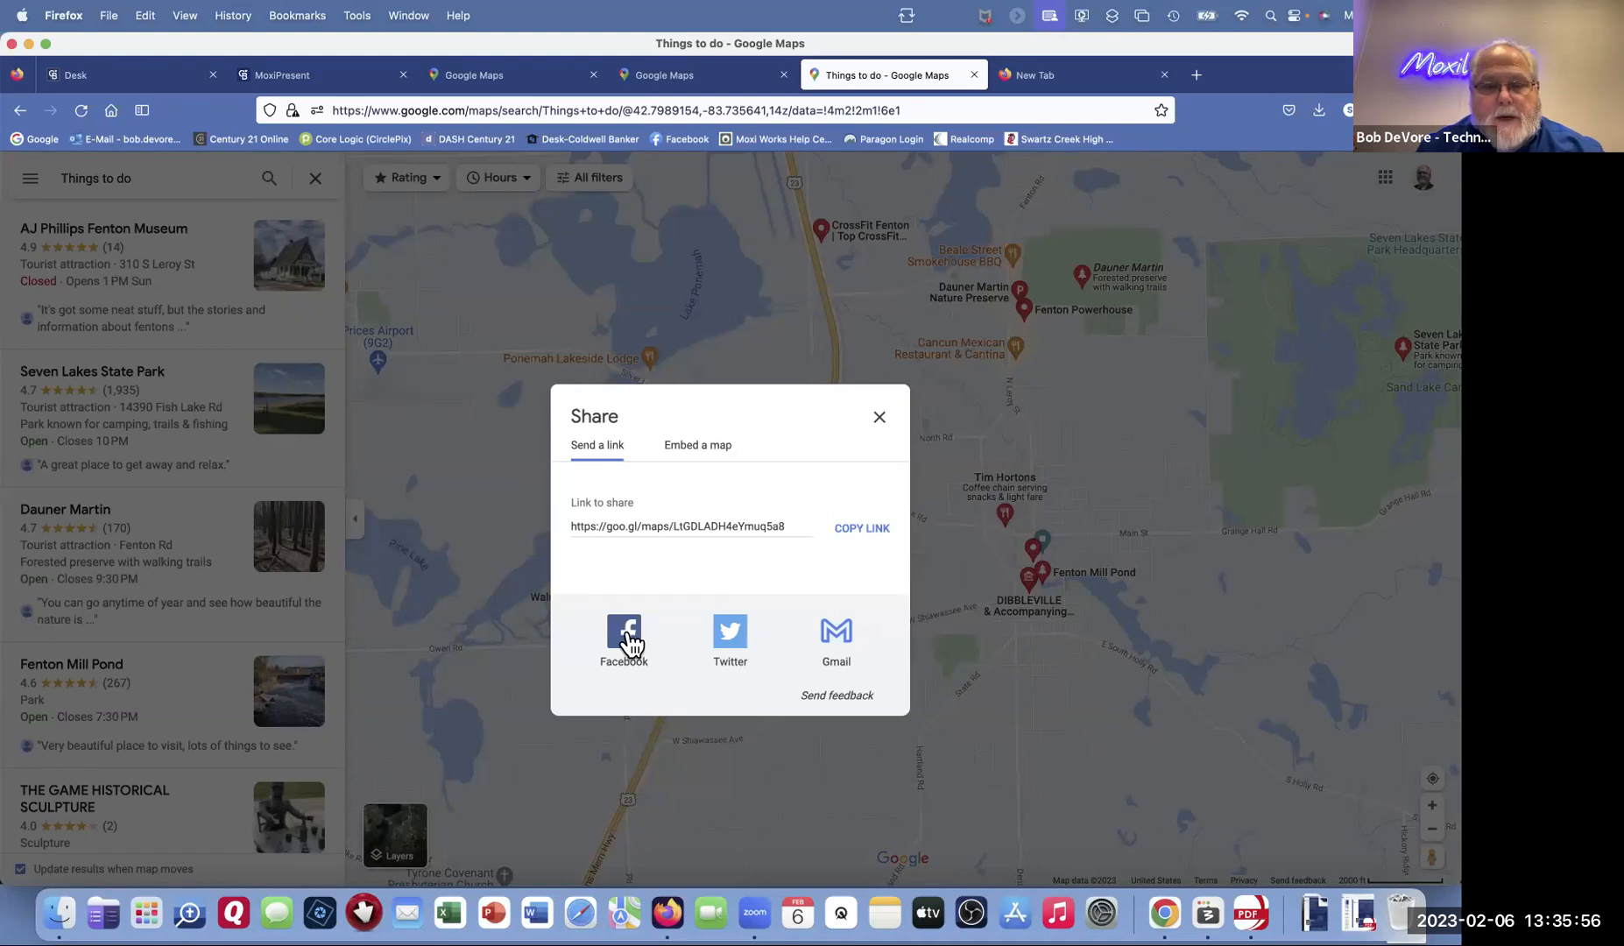
{"action": "left_click", "coordinate": [861, 530]}
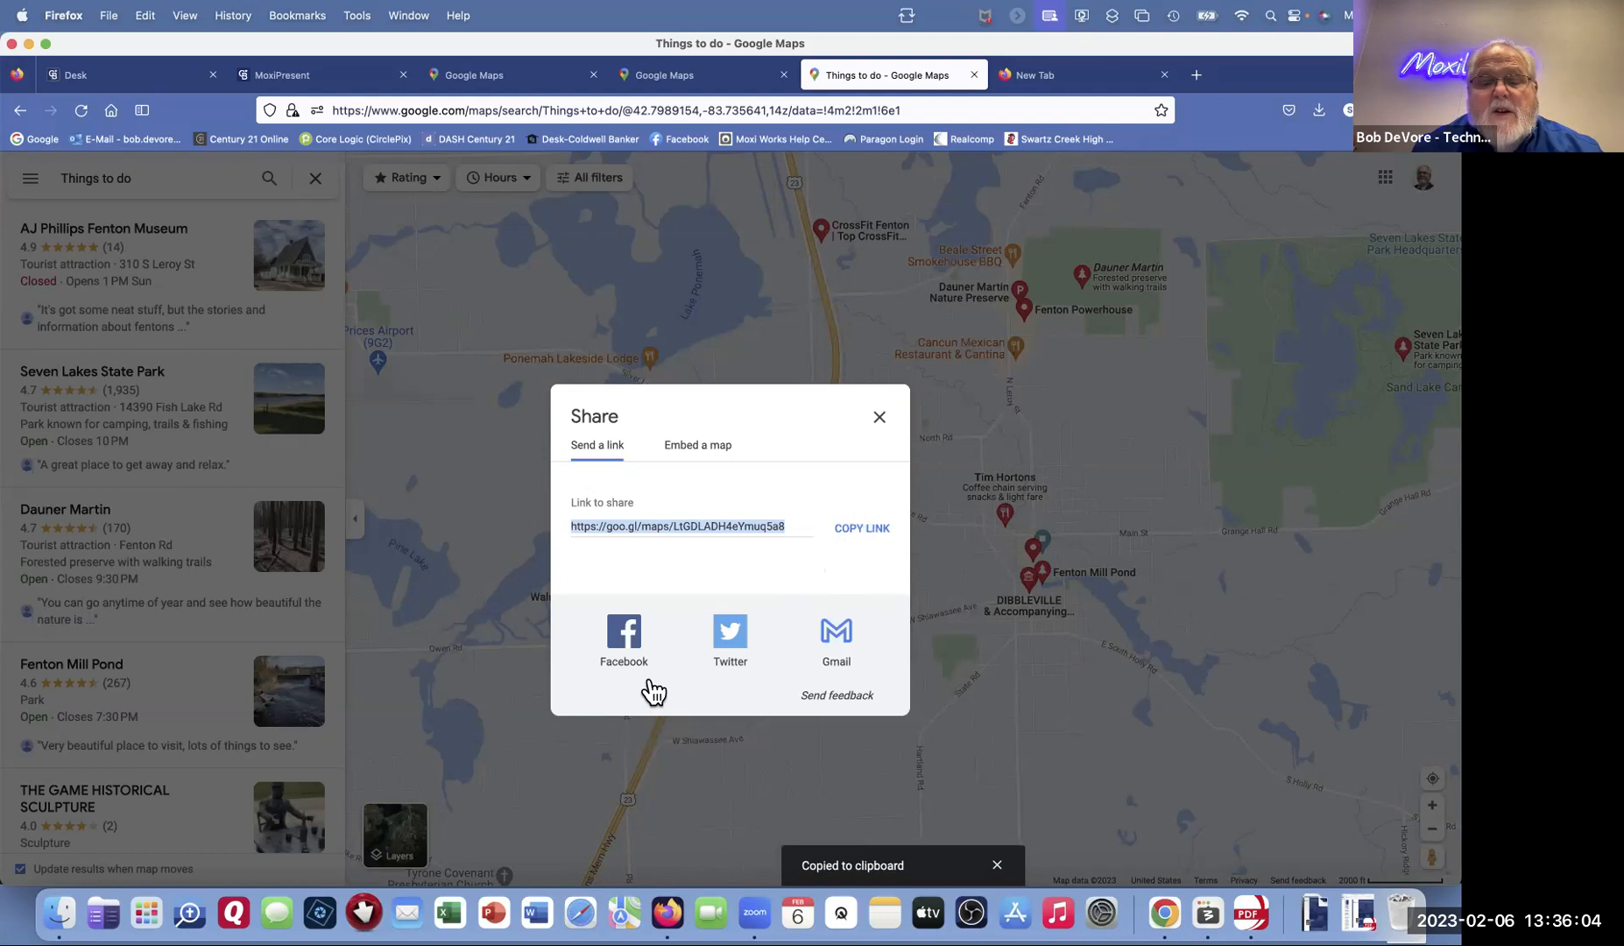
Step: Open Facebook in a new browser tab and go to the agent's Coldwell Banker Professionals business page
{"action": "right_click", "coordinate": [687, 142]}
{"action": "left_click", "coordinate": [736, 153]}
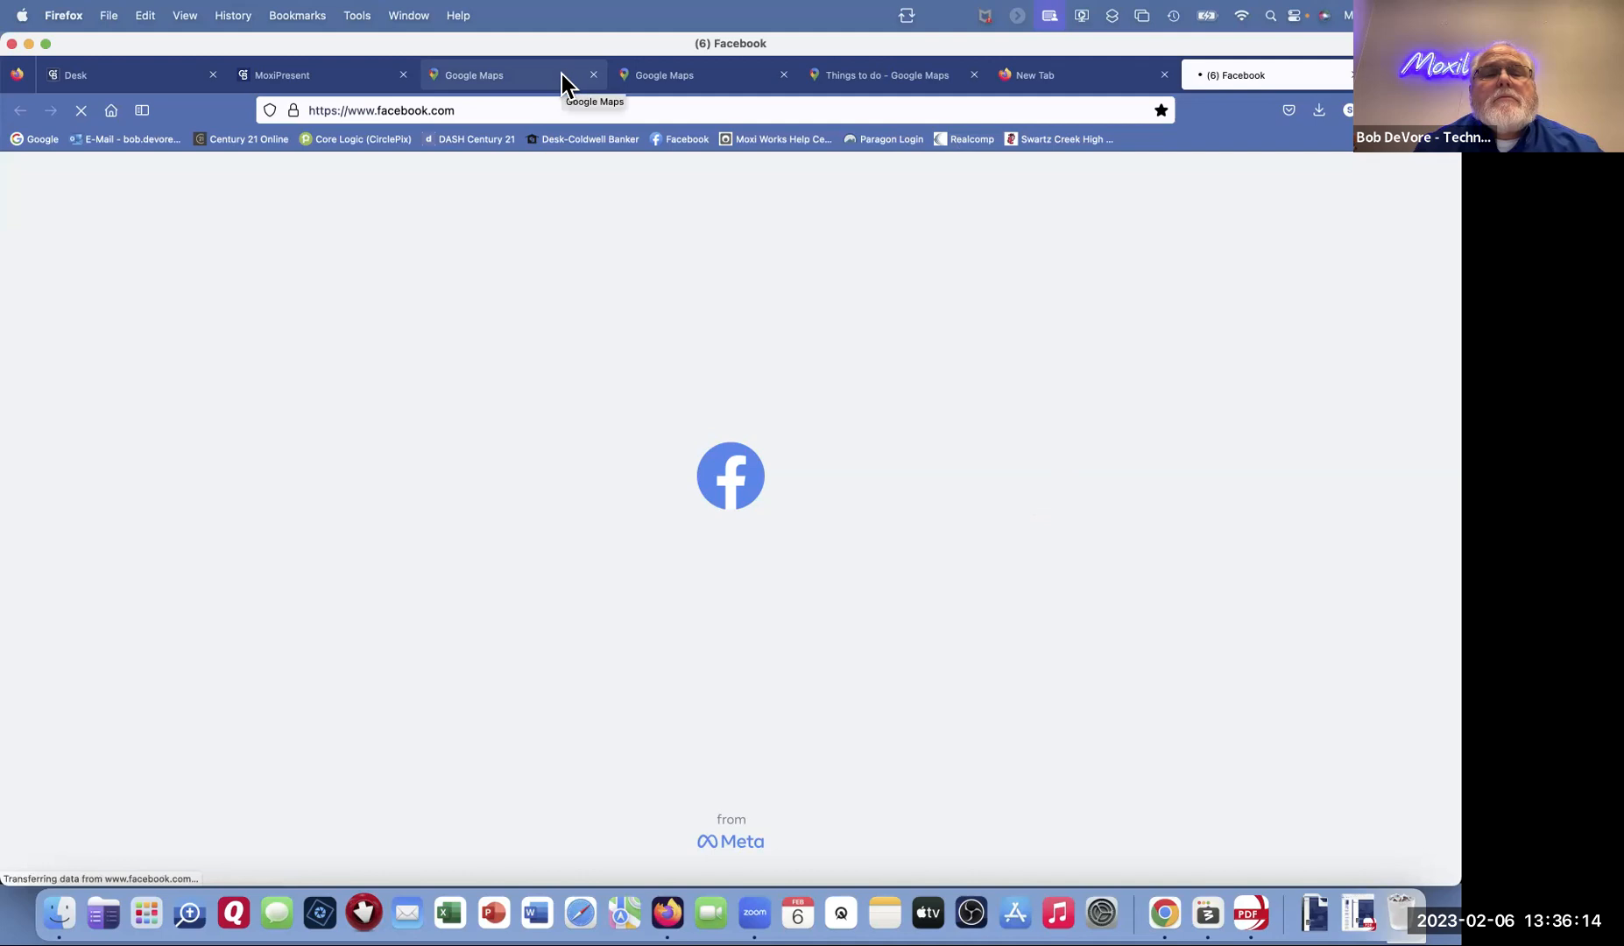
{"action": "left_click", "coordinate": [300, 76]}
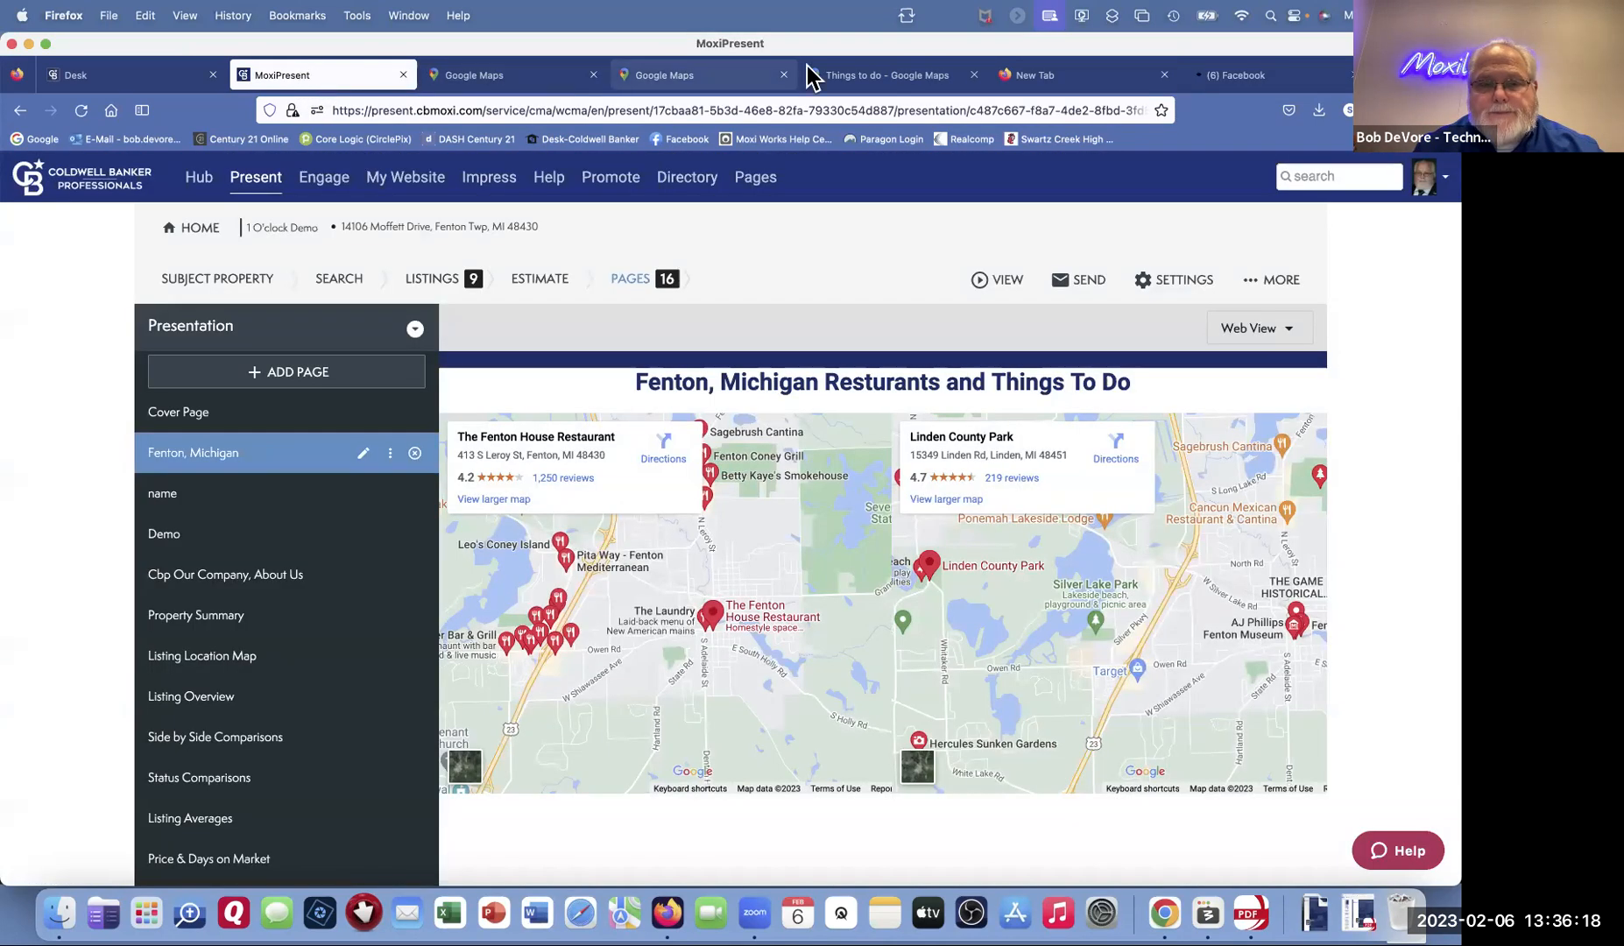
{"action": "left_click", "coordinate": [1237, 75]}
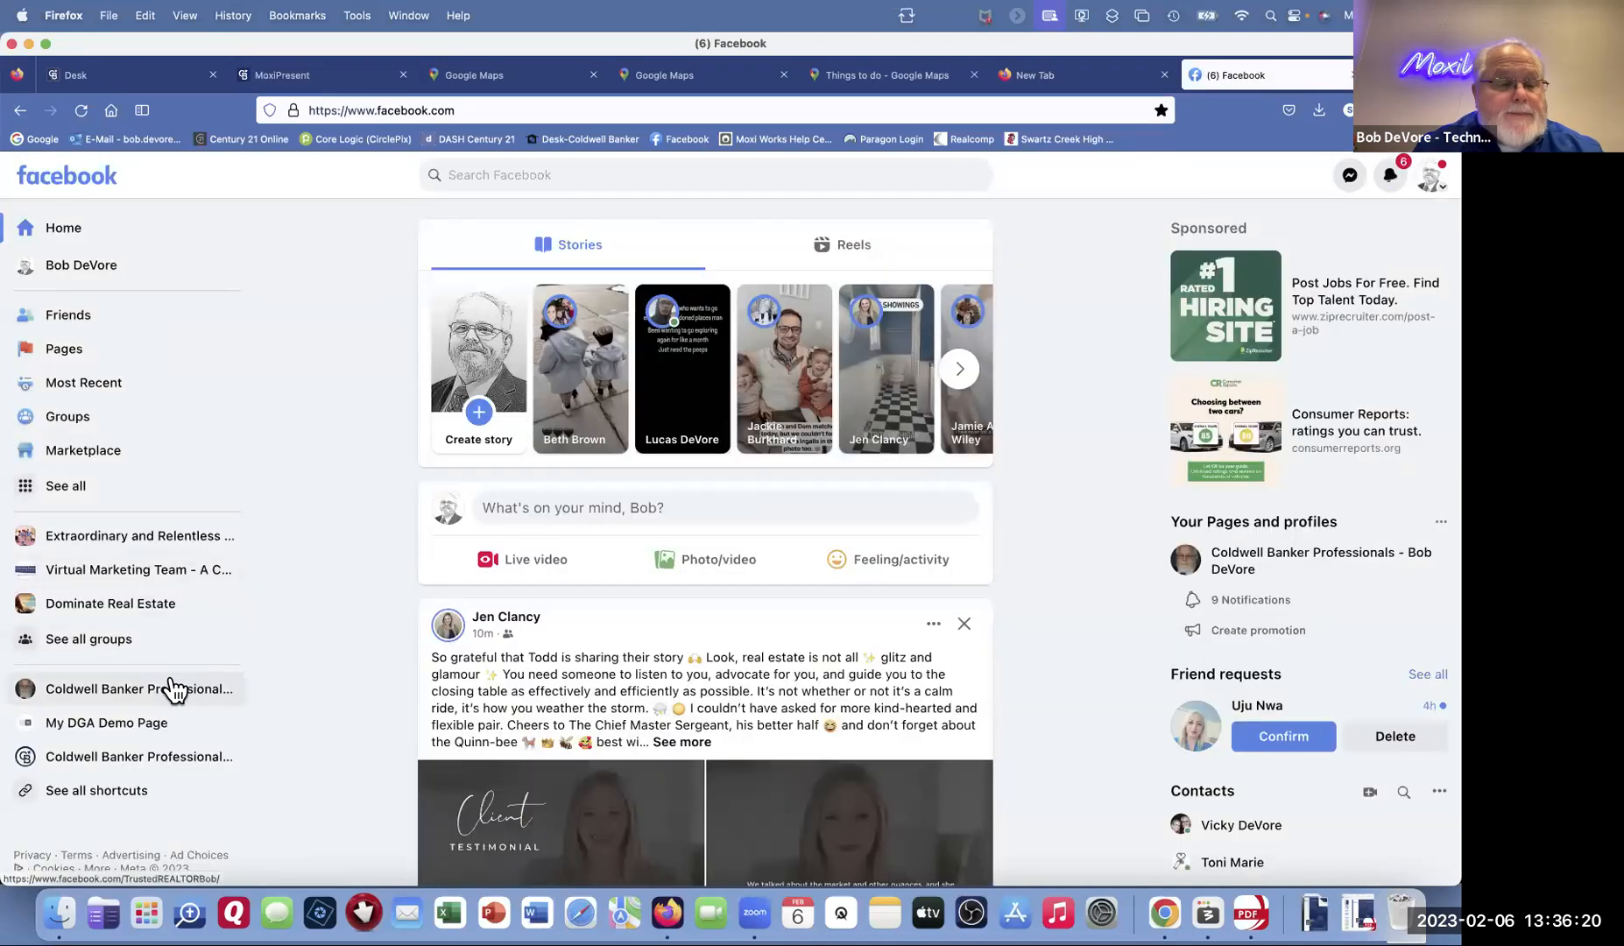
{"action": "left_click", "coordinate": [121, 690]}
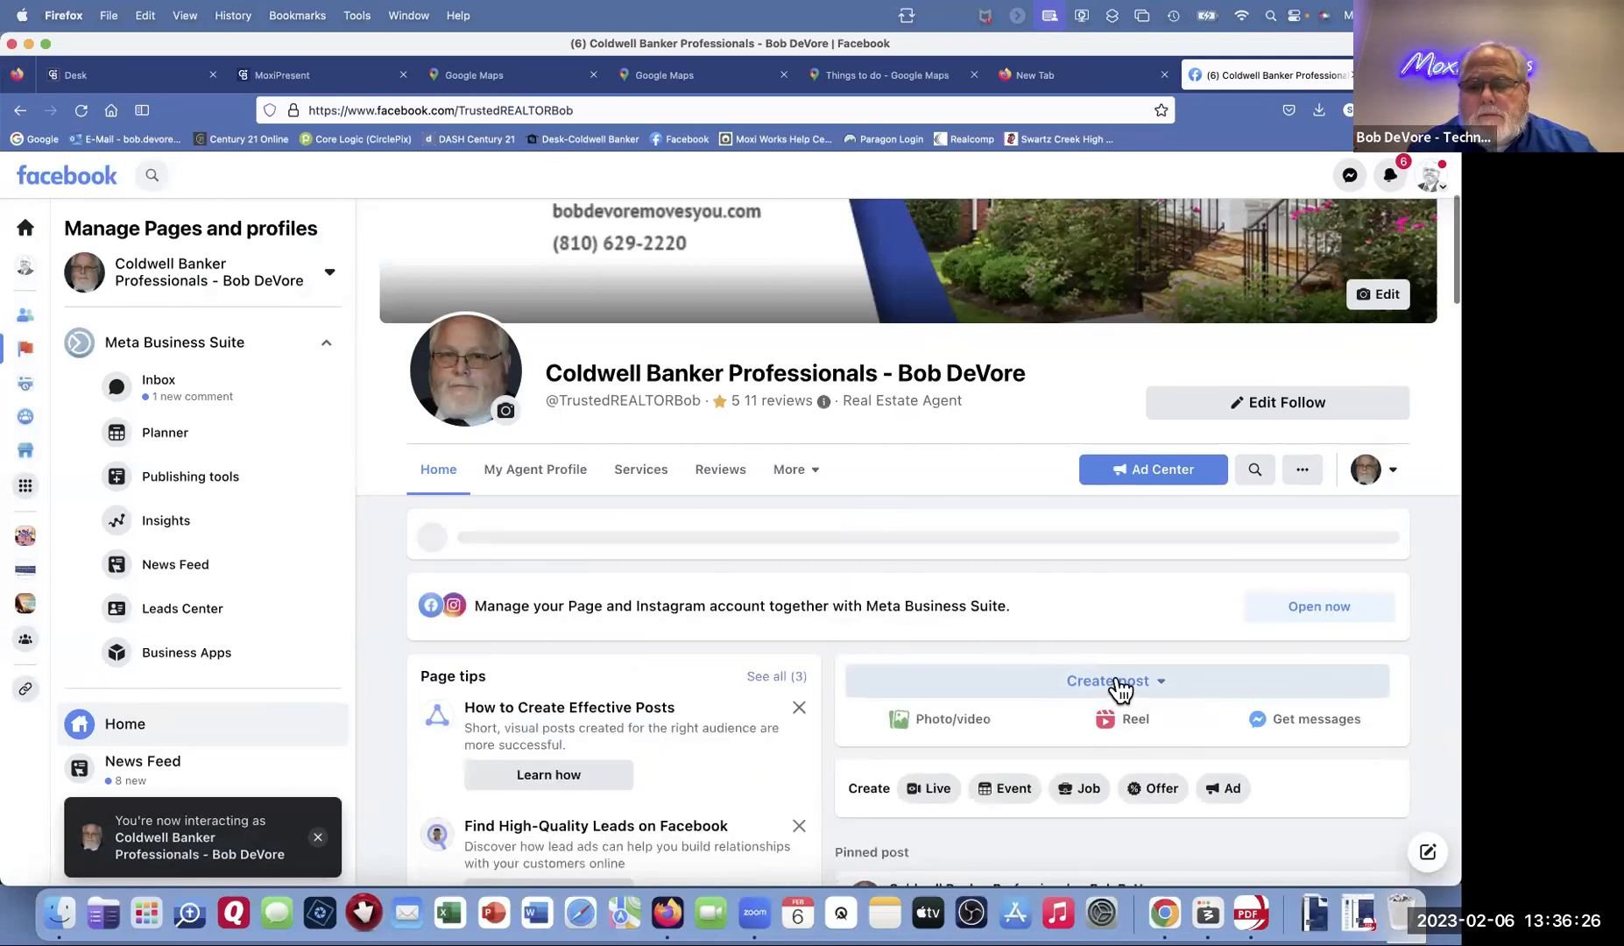
Step: Create a page post containing the copied map link, preceded by "While checking out my latest listing in Fenton, Michigan"
{"action": "left_click", "coordinate": [1115, 682]}
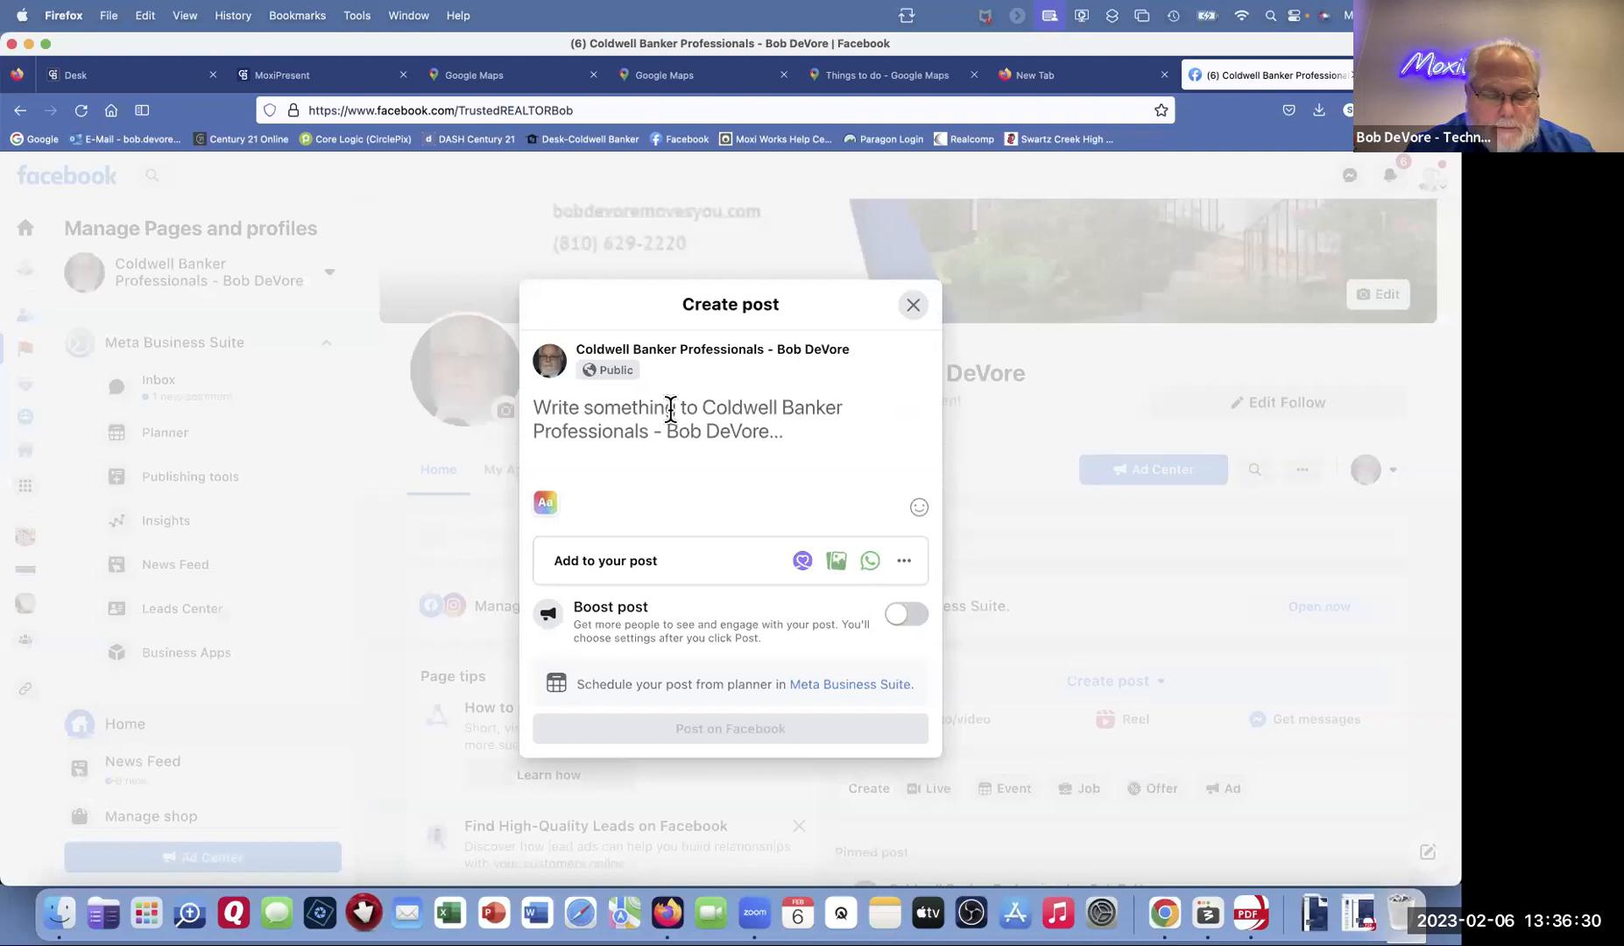
{"action": "key", "text": "super+v"}
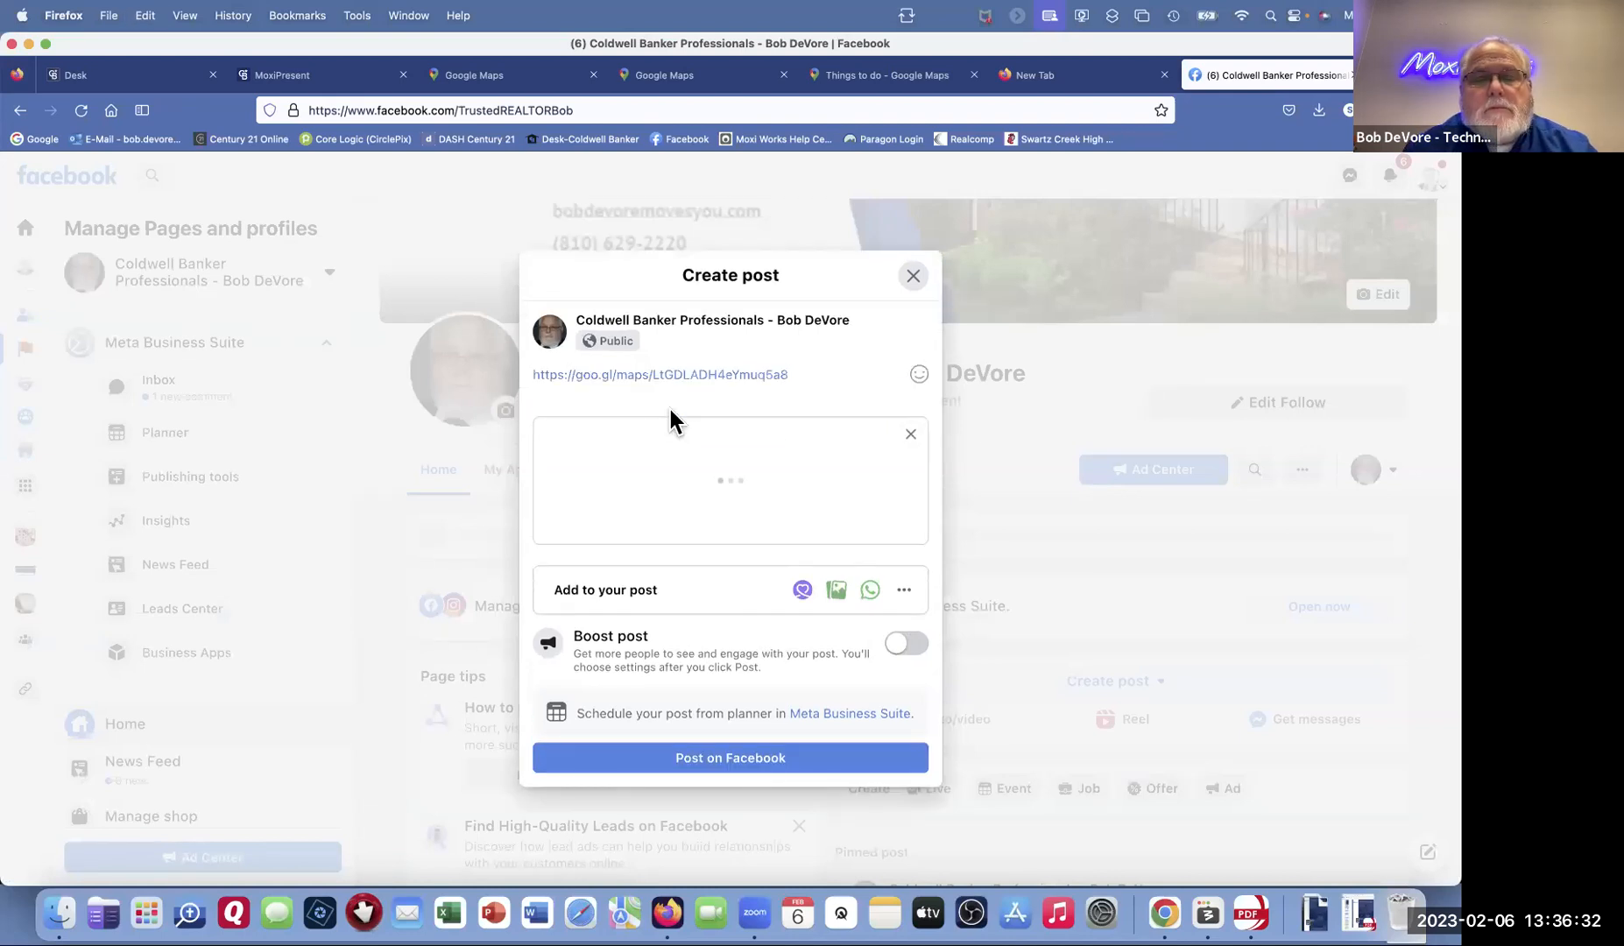
{"action": "left_click", "coordinate": [533, 374]}
{"action": "type", "text": "While "}
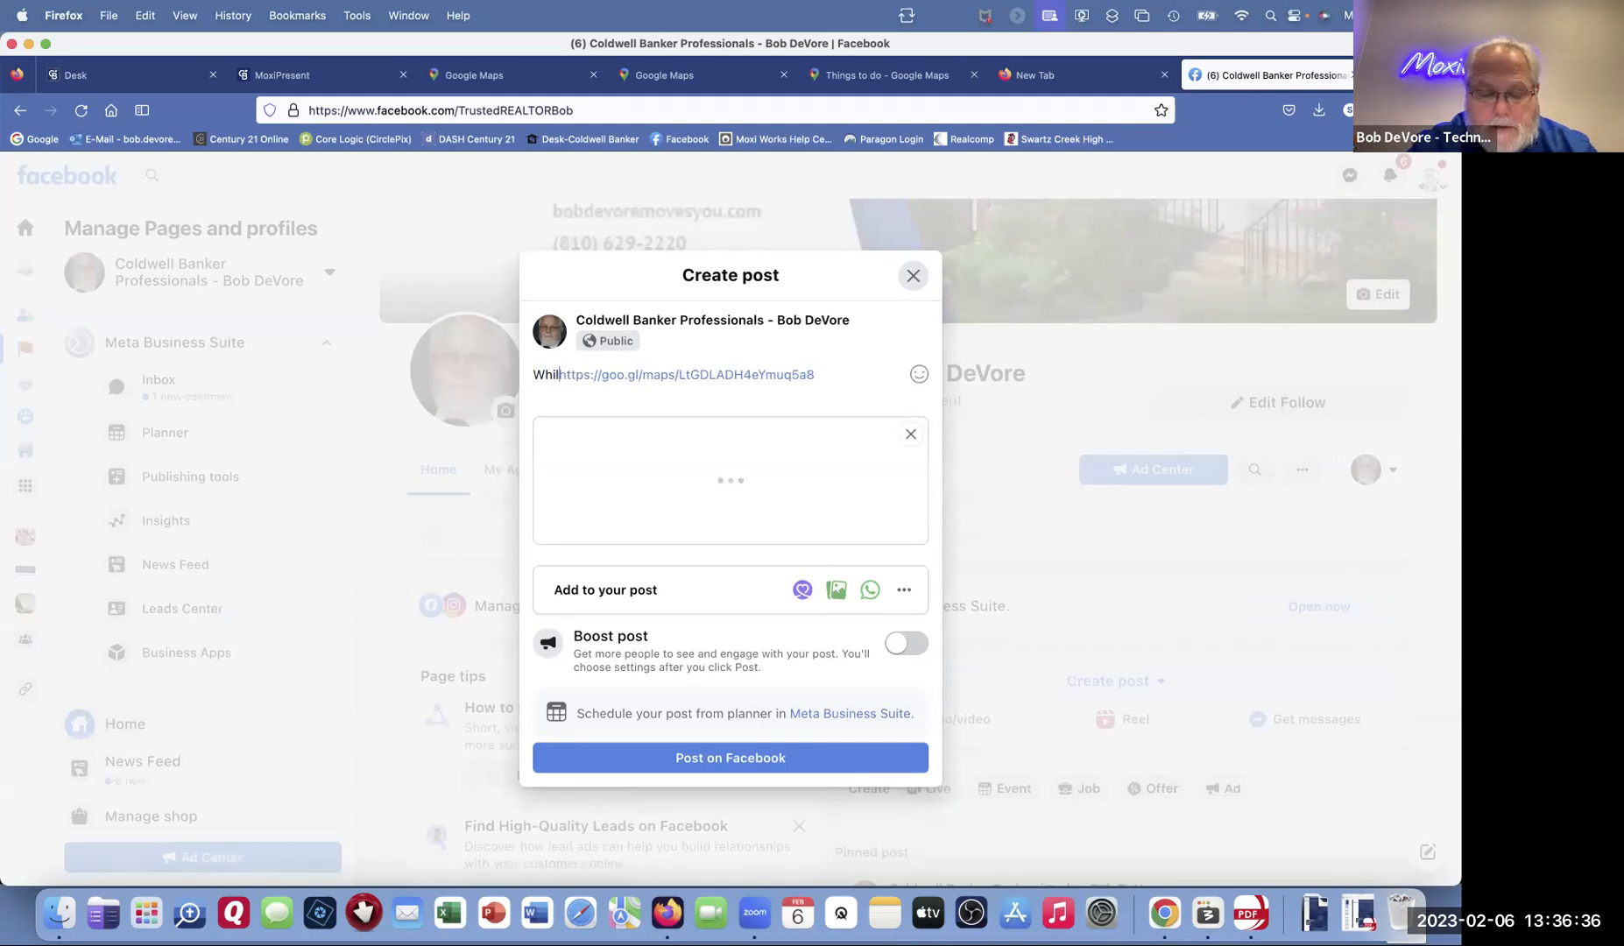
{"action": "type", "text": "checking"}
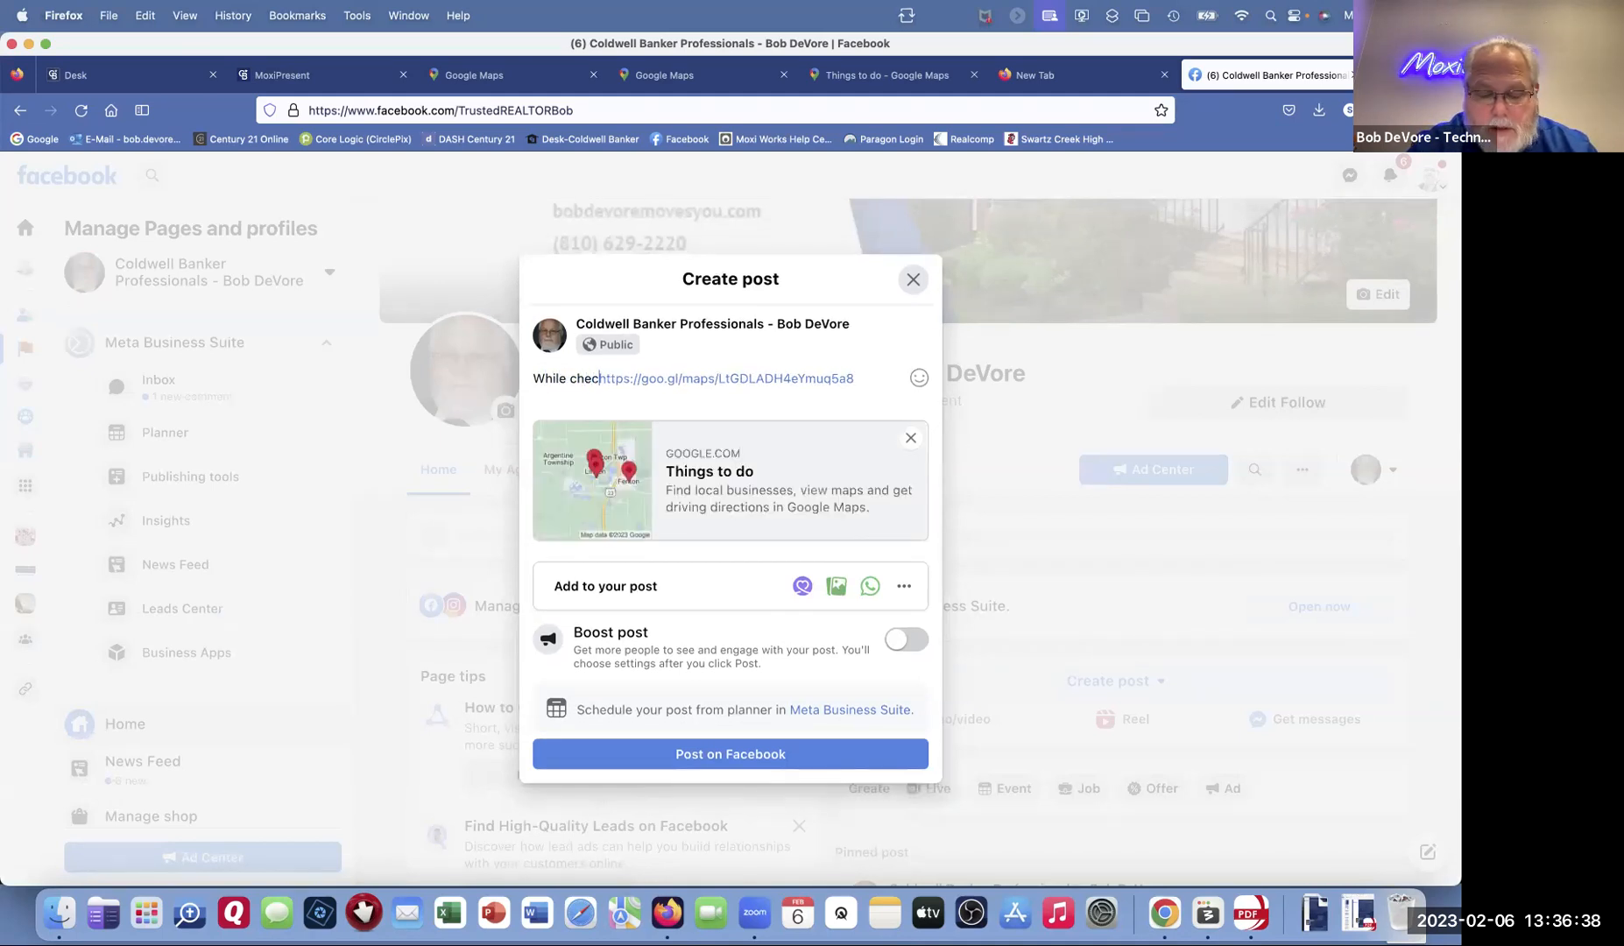
{"action": "type", "text": " out "}
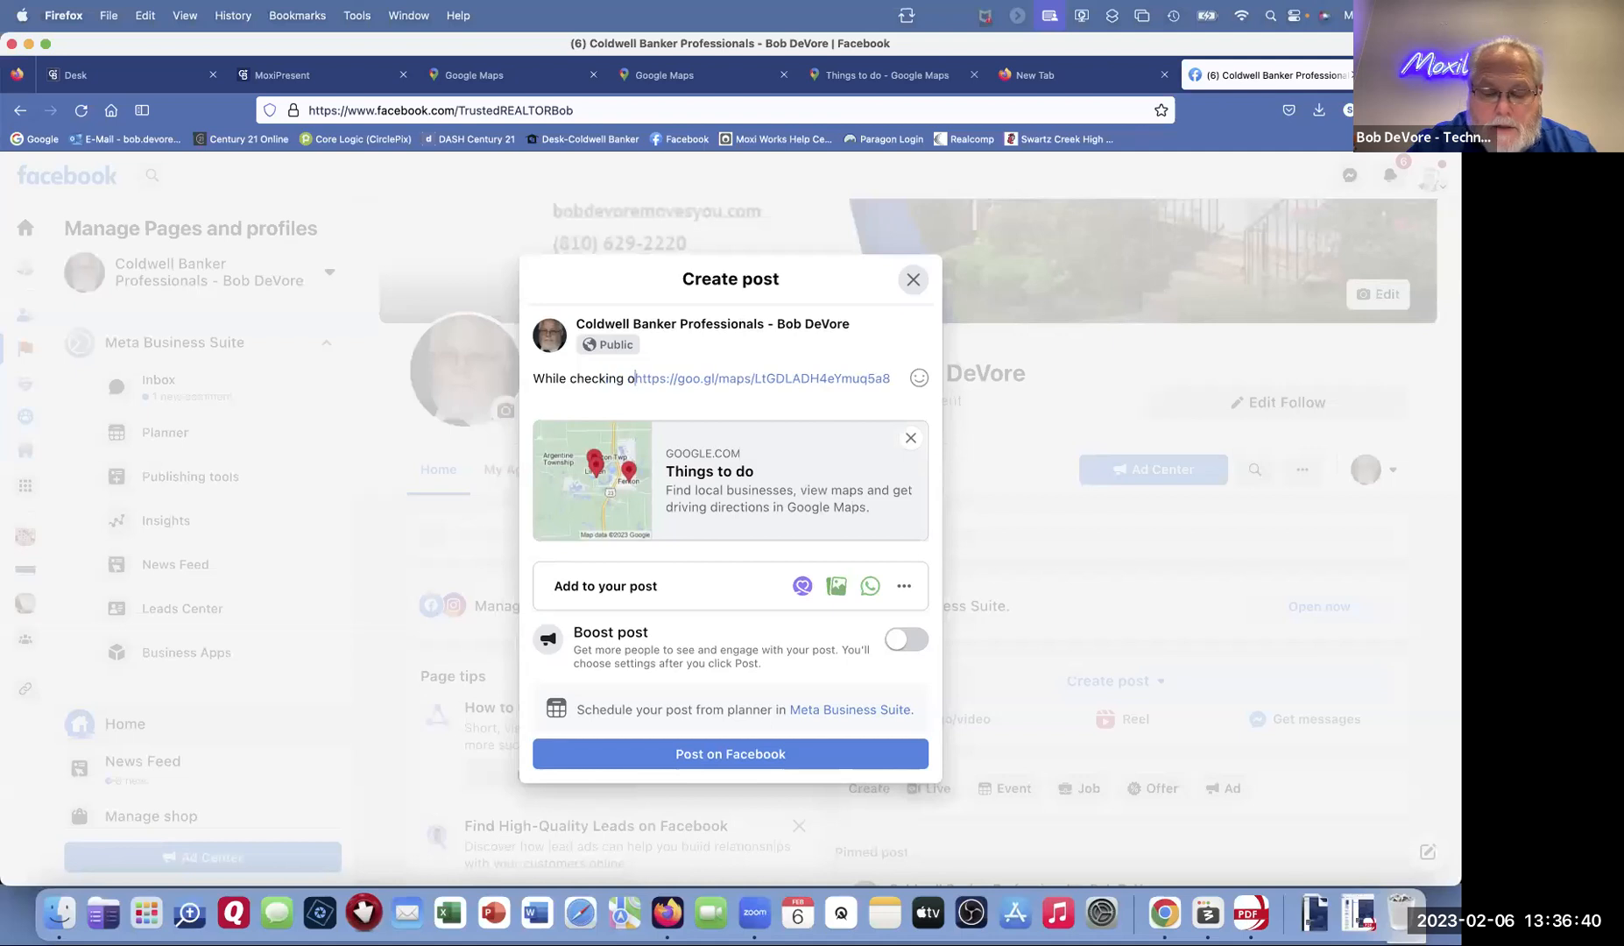
{"action": "type", "text": "my "}
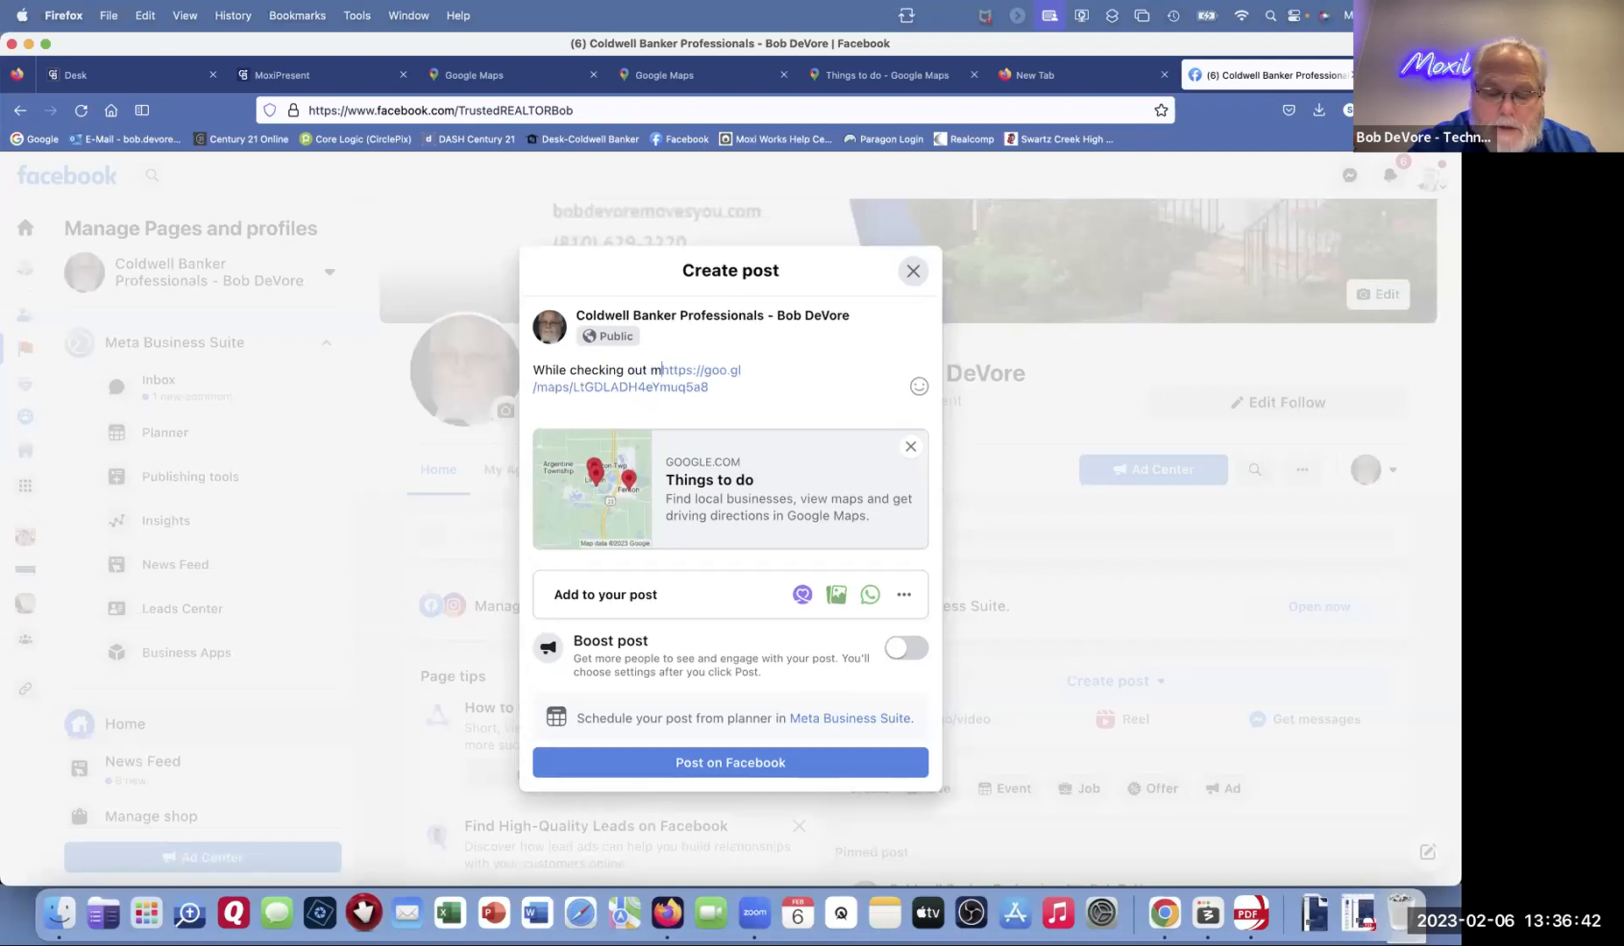
{"action": "type", "text": "latest "}
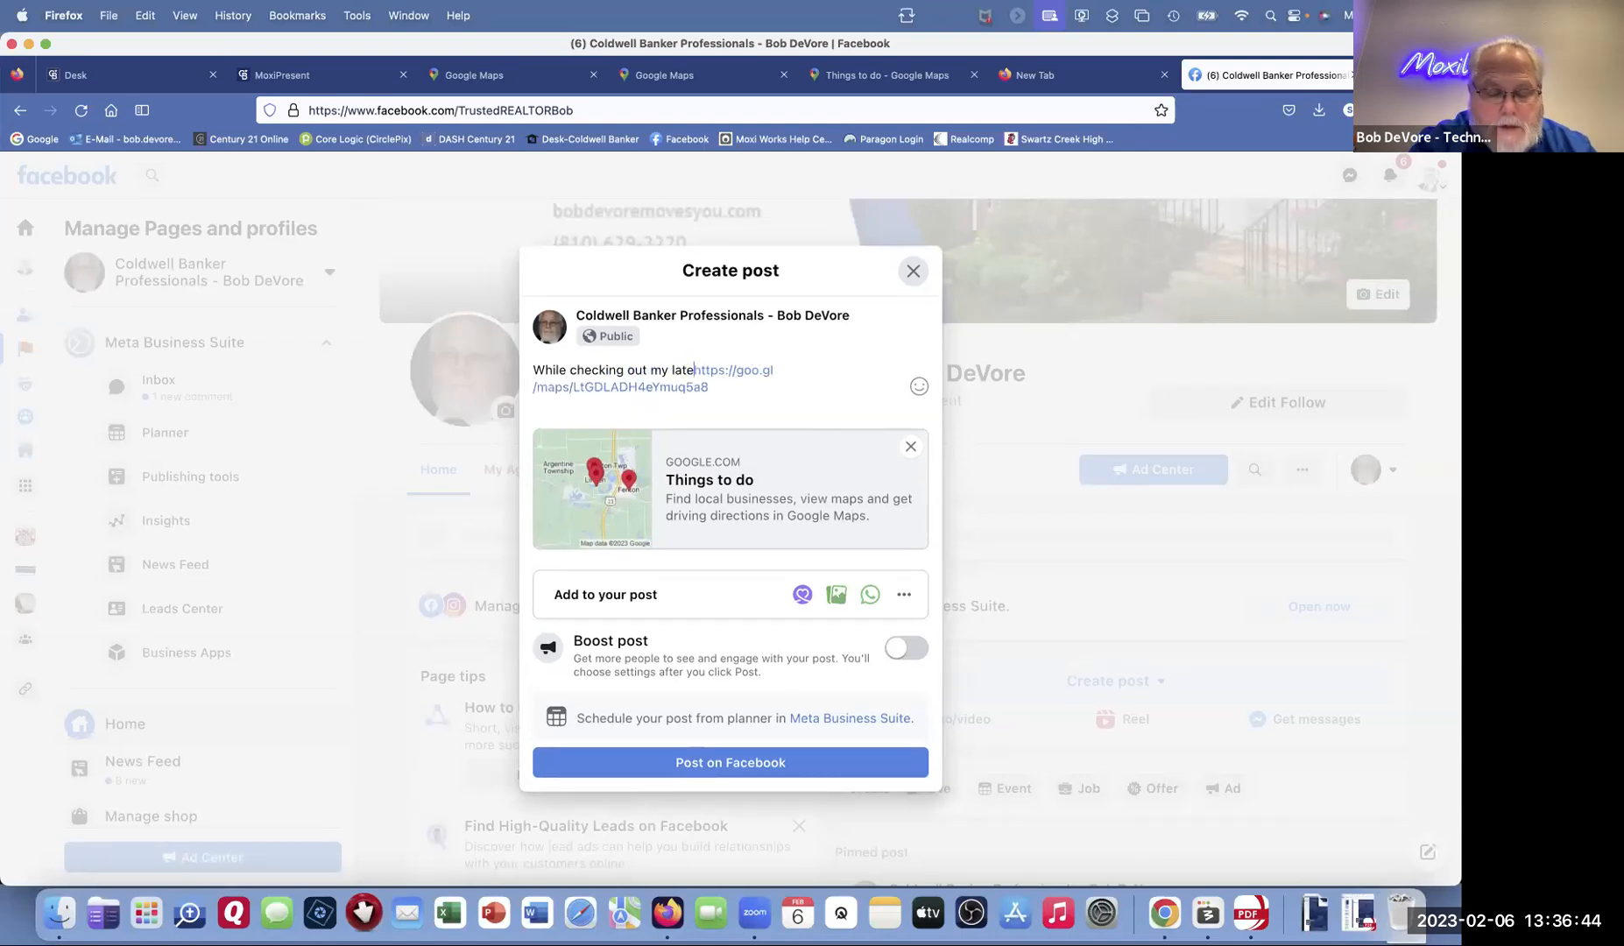
{"action": "type", "text": "listin"}
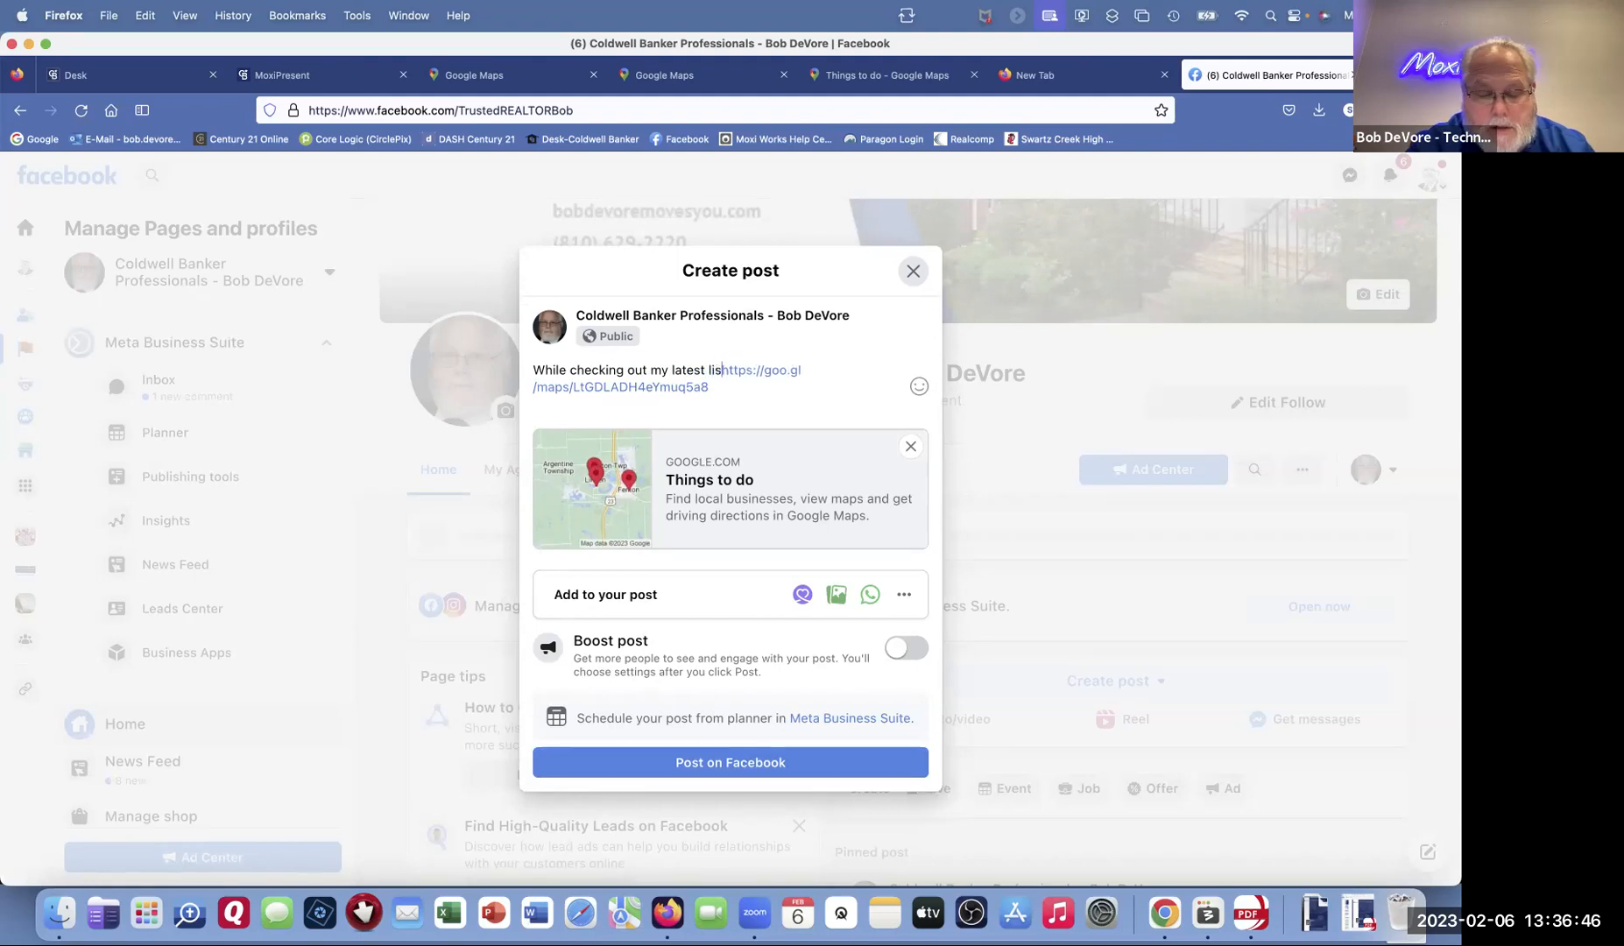
{"action": "type", "text": "g in "}
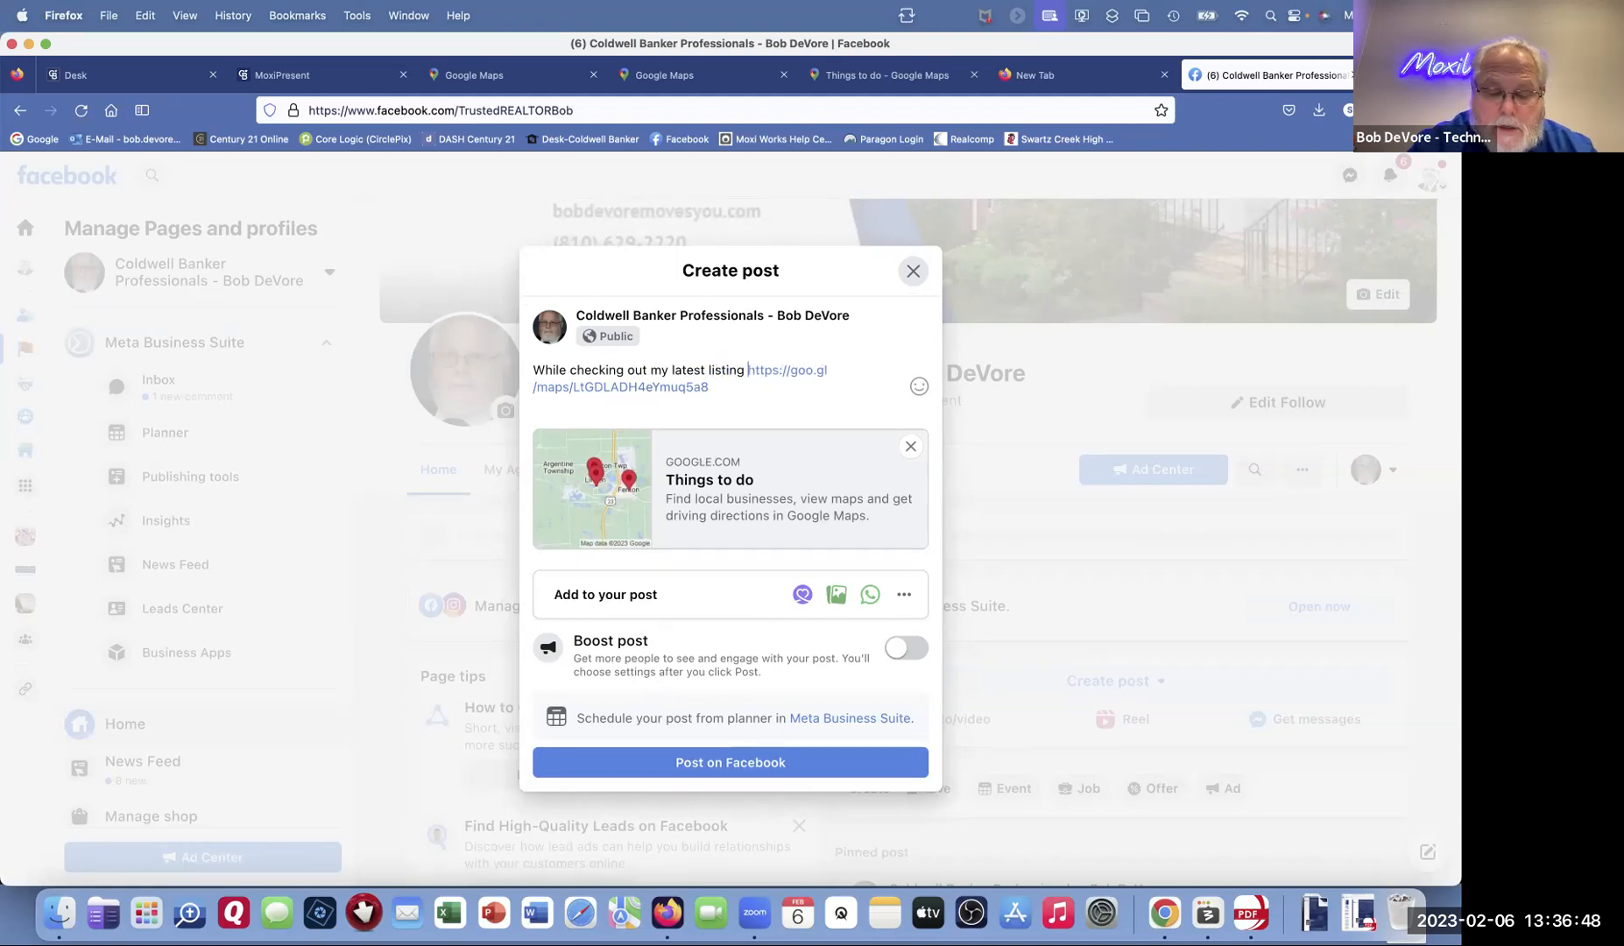
{"action": "type", "text": "Fenton"}
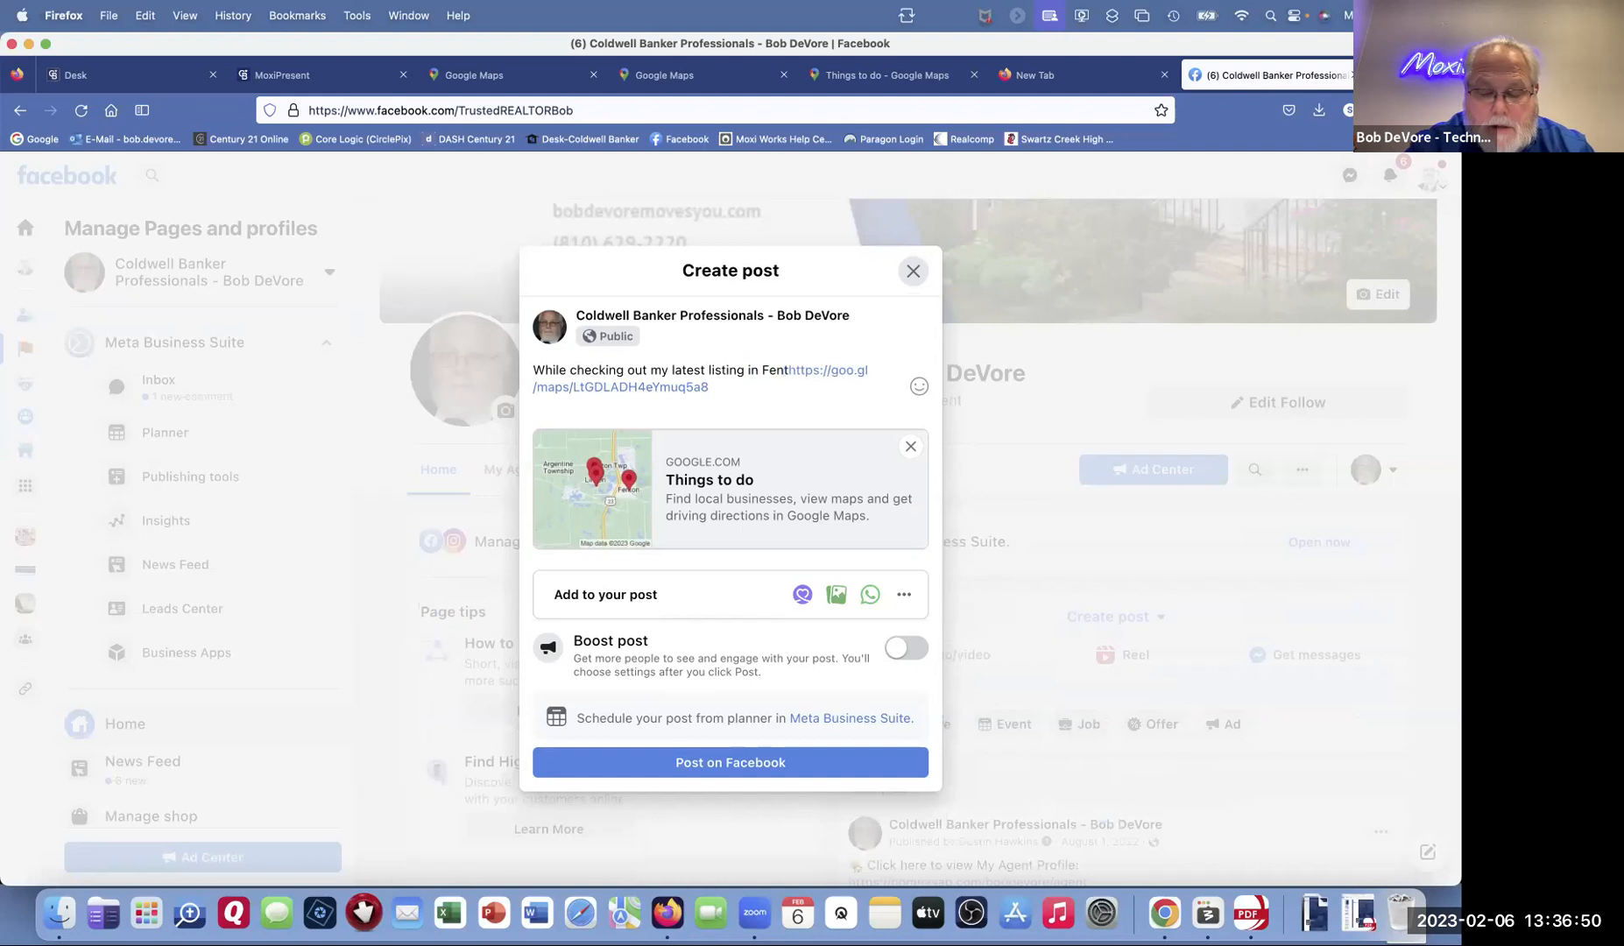
{"action": "type", "text": ", Michigan"}
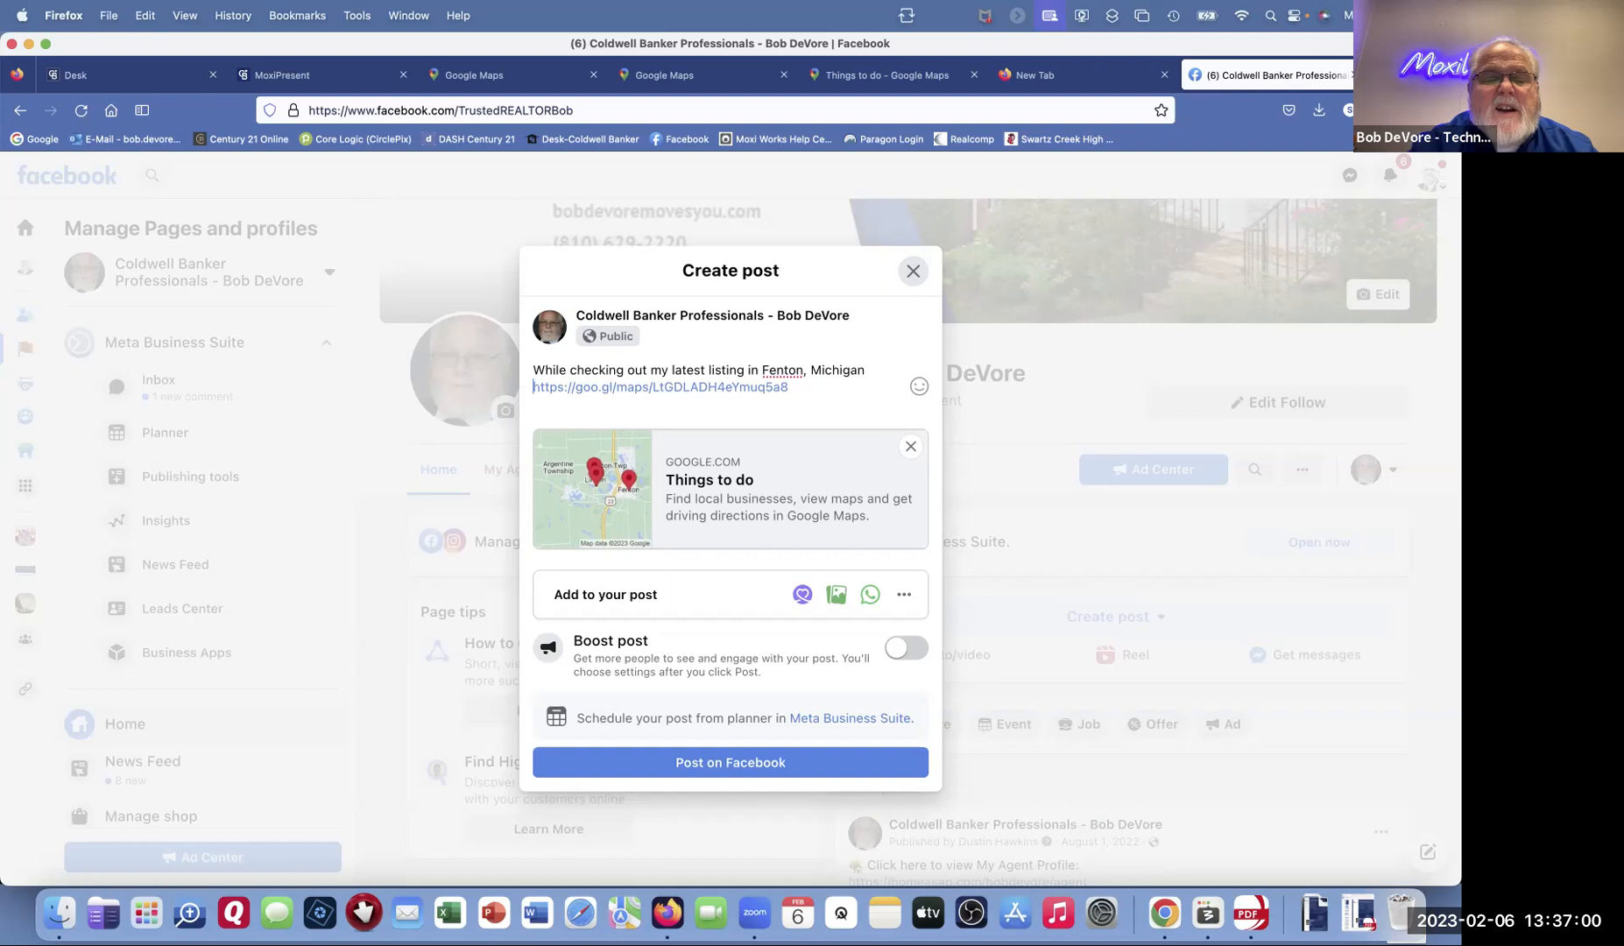
Step: Continue the post text with "here are some Things To Do While you Are There" and put the link on its own line
{"action": "type", "text": " here are "}
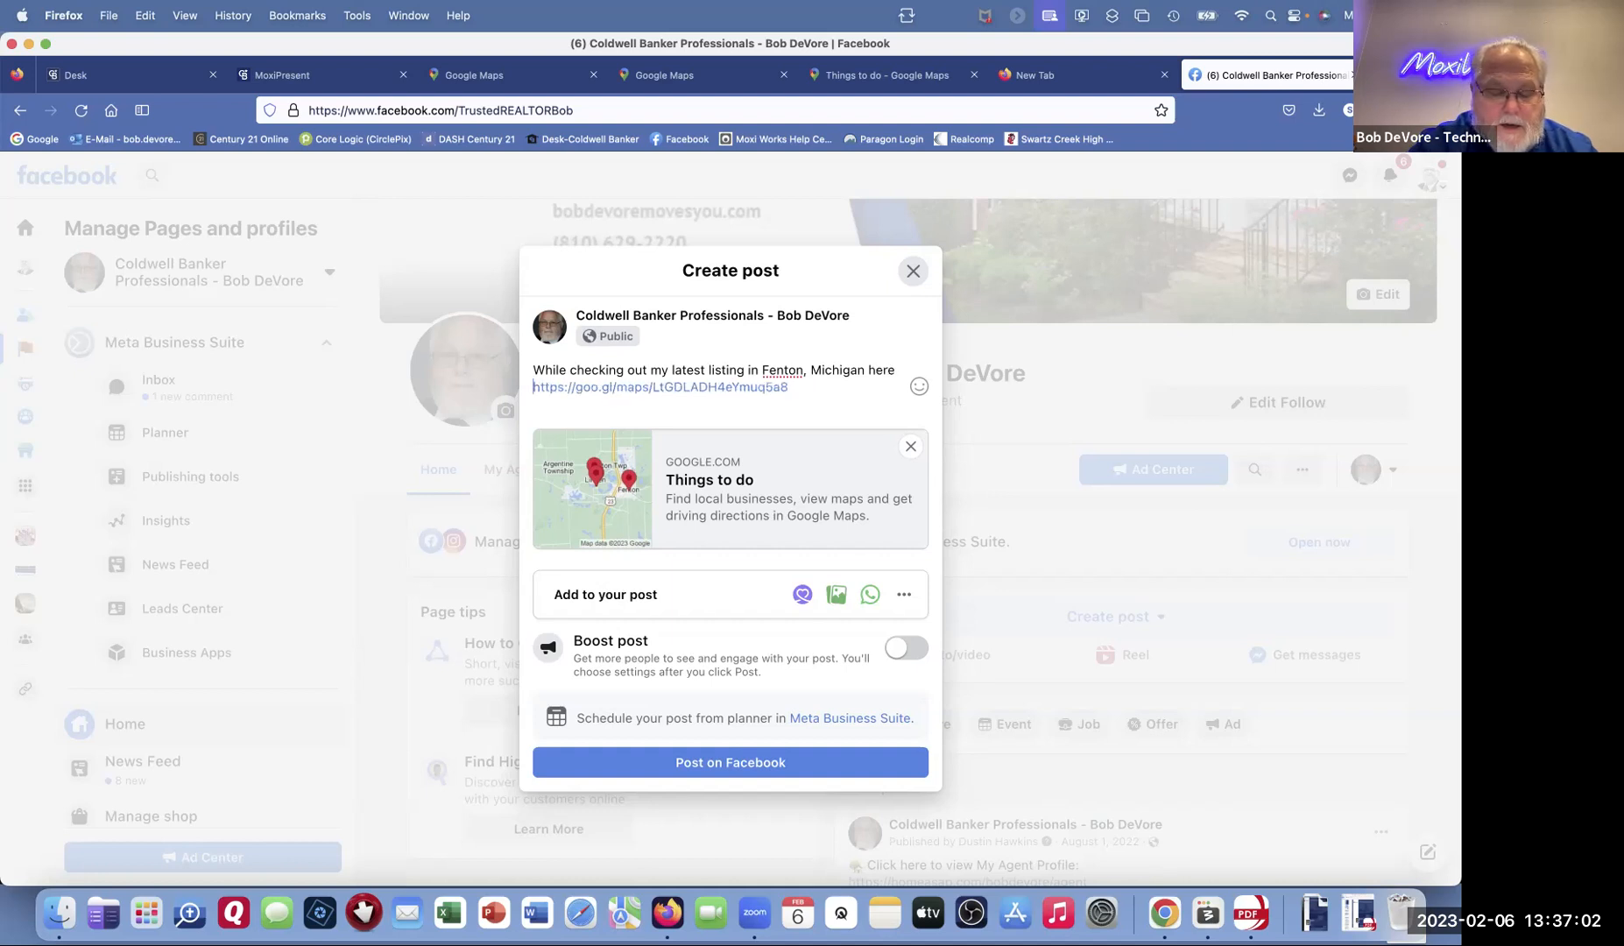
{"action": "type", "text": "some "}
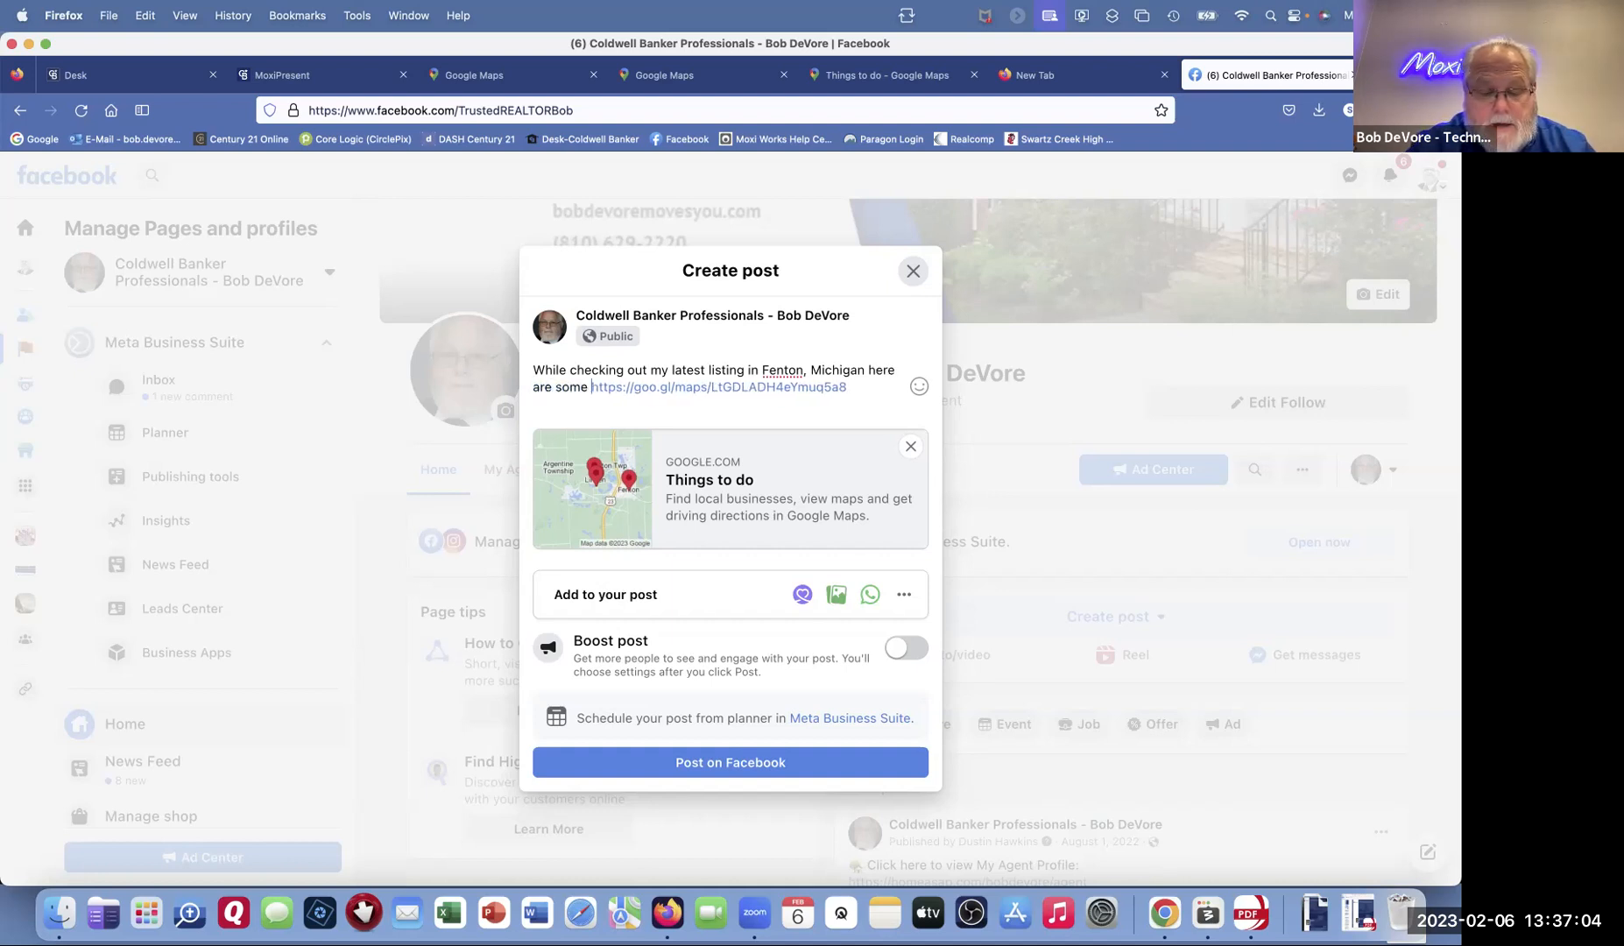
{"action": "type", "text": "Things "}
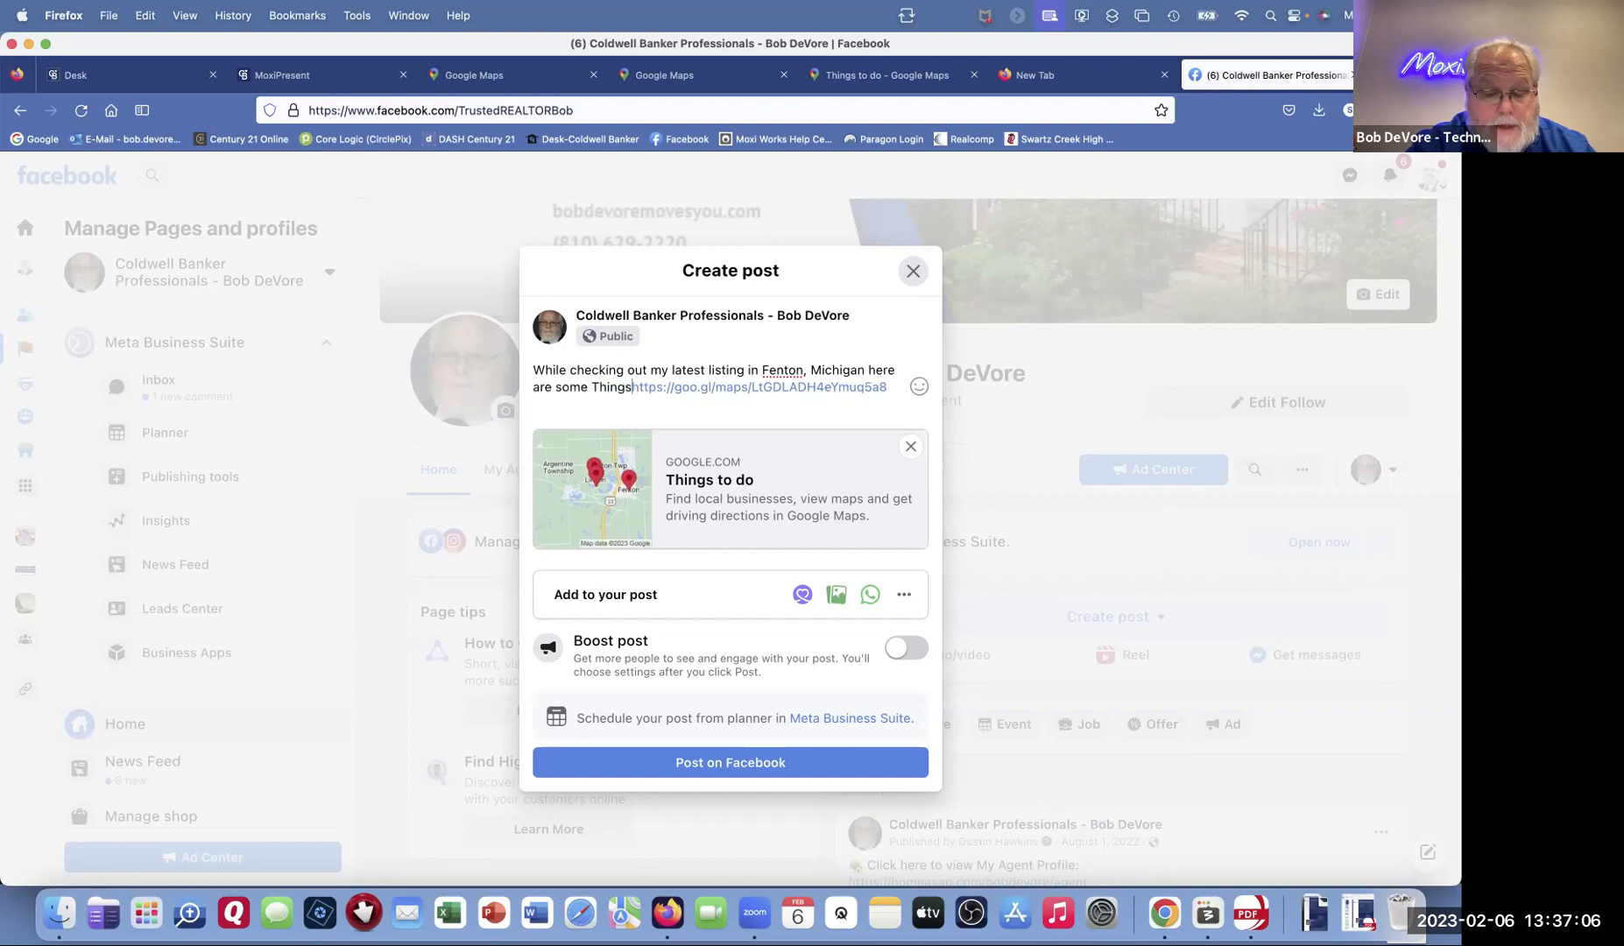
{"action": "type", "text": "To Do "}
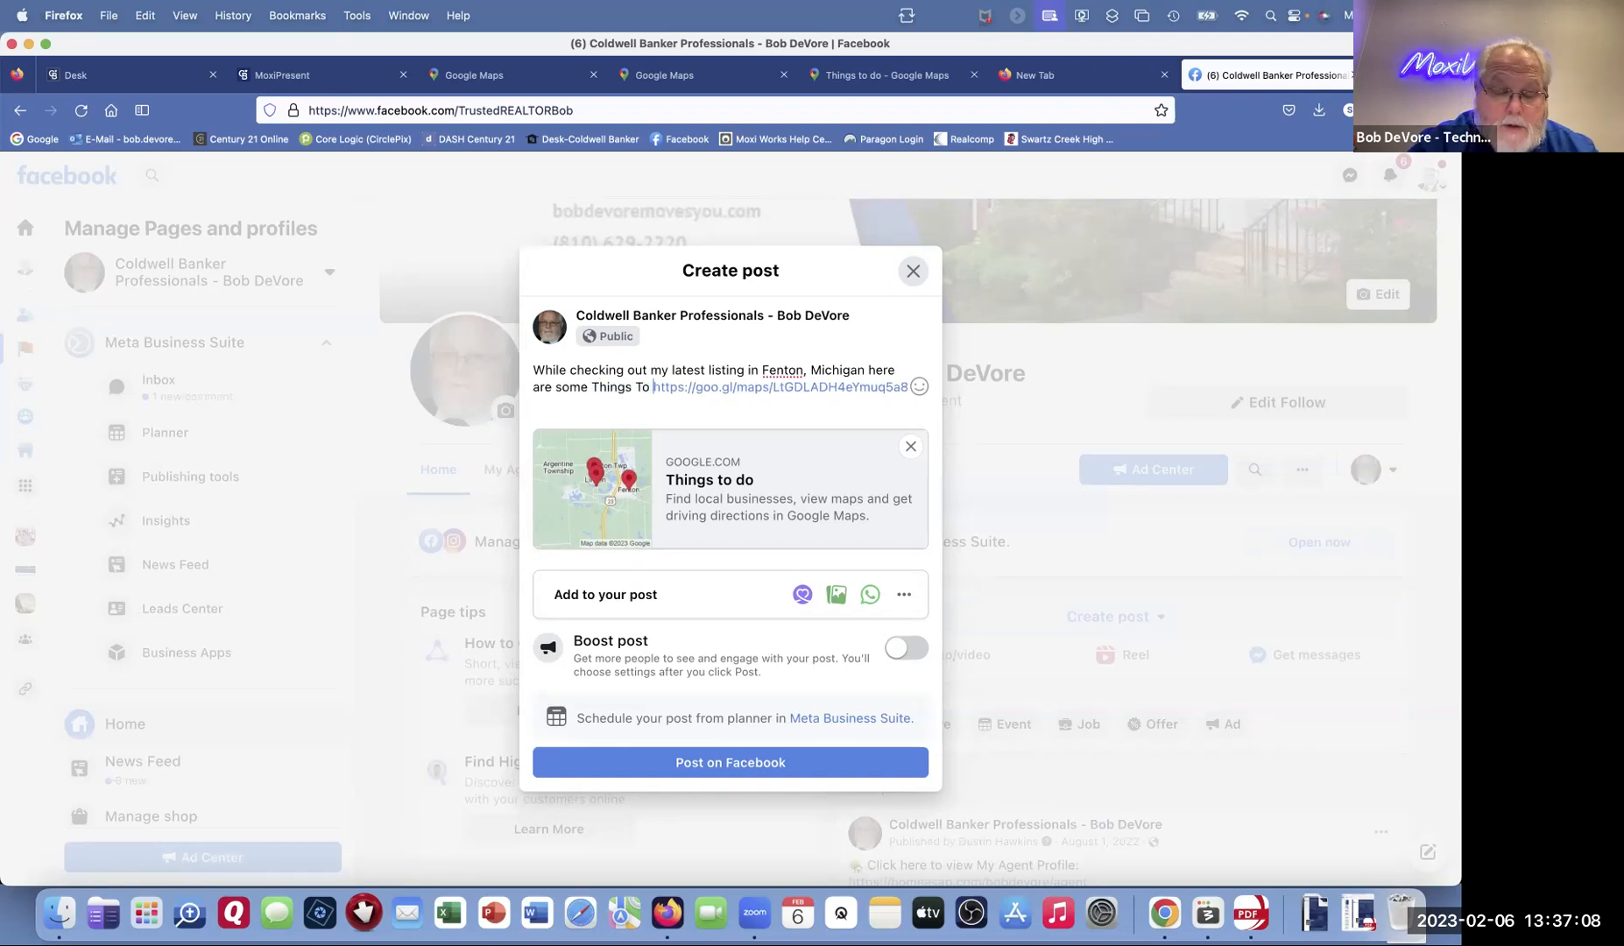
{"action": "type", "text": "While "}
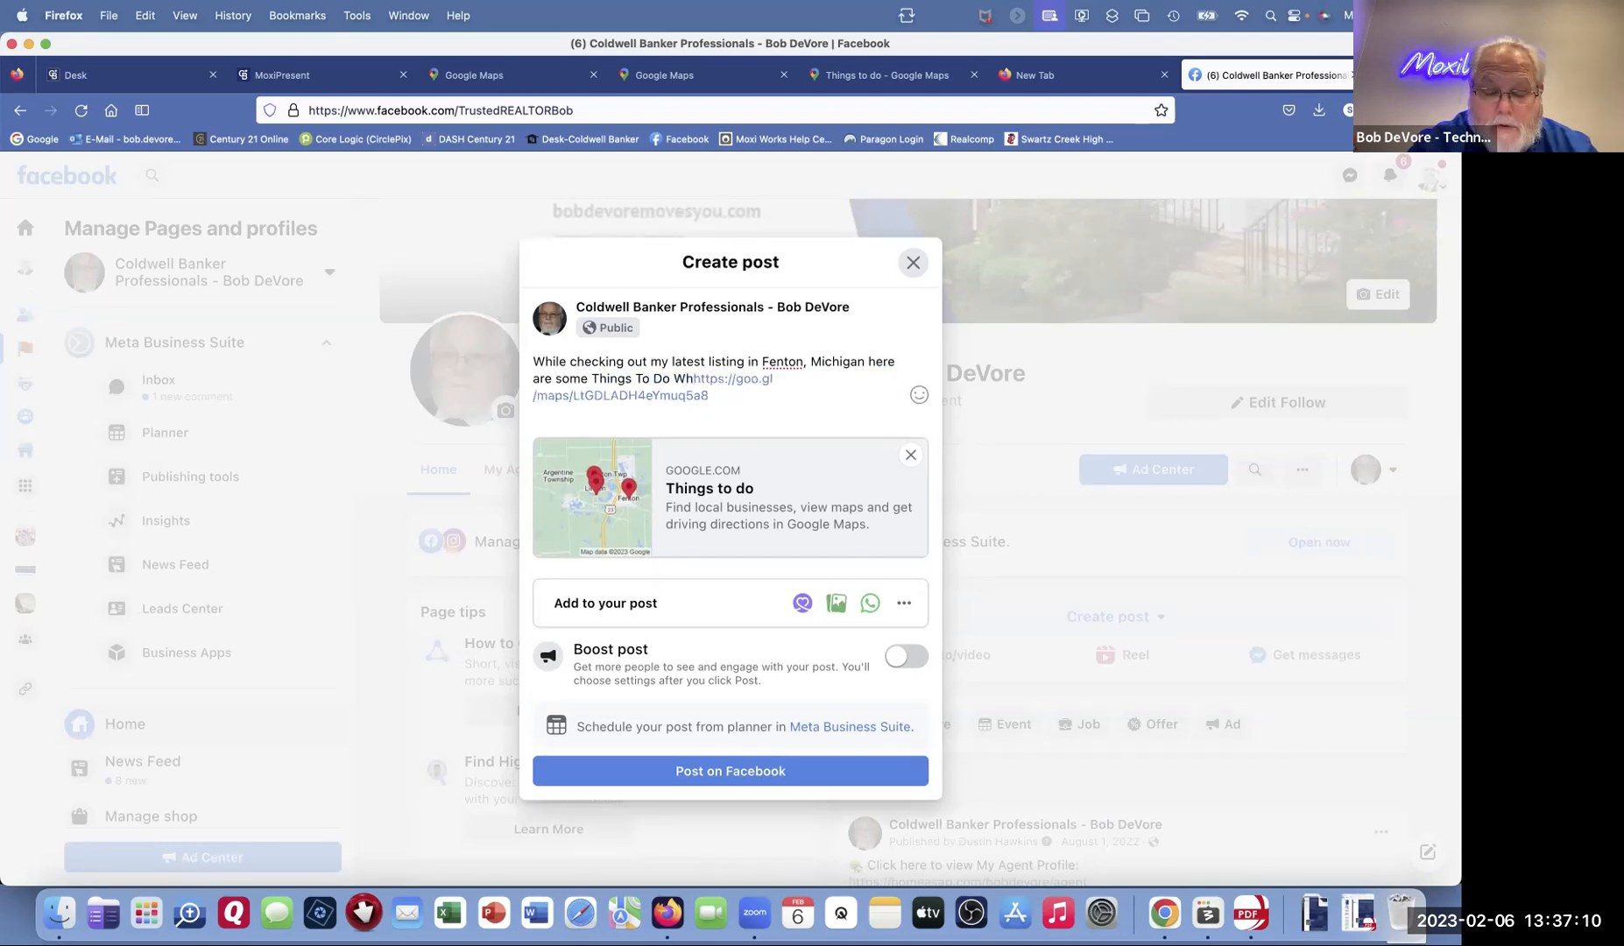
{"action": "type", "text": "you A"}
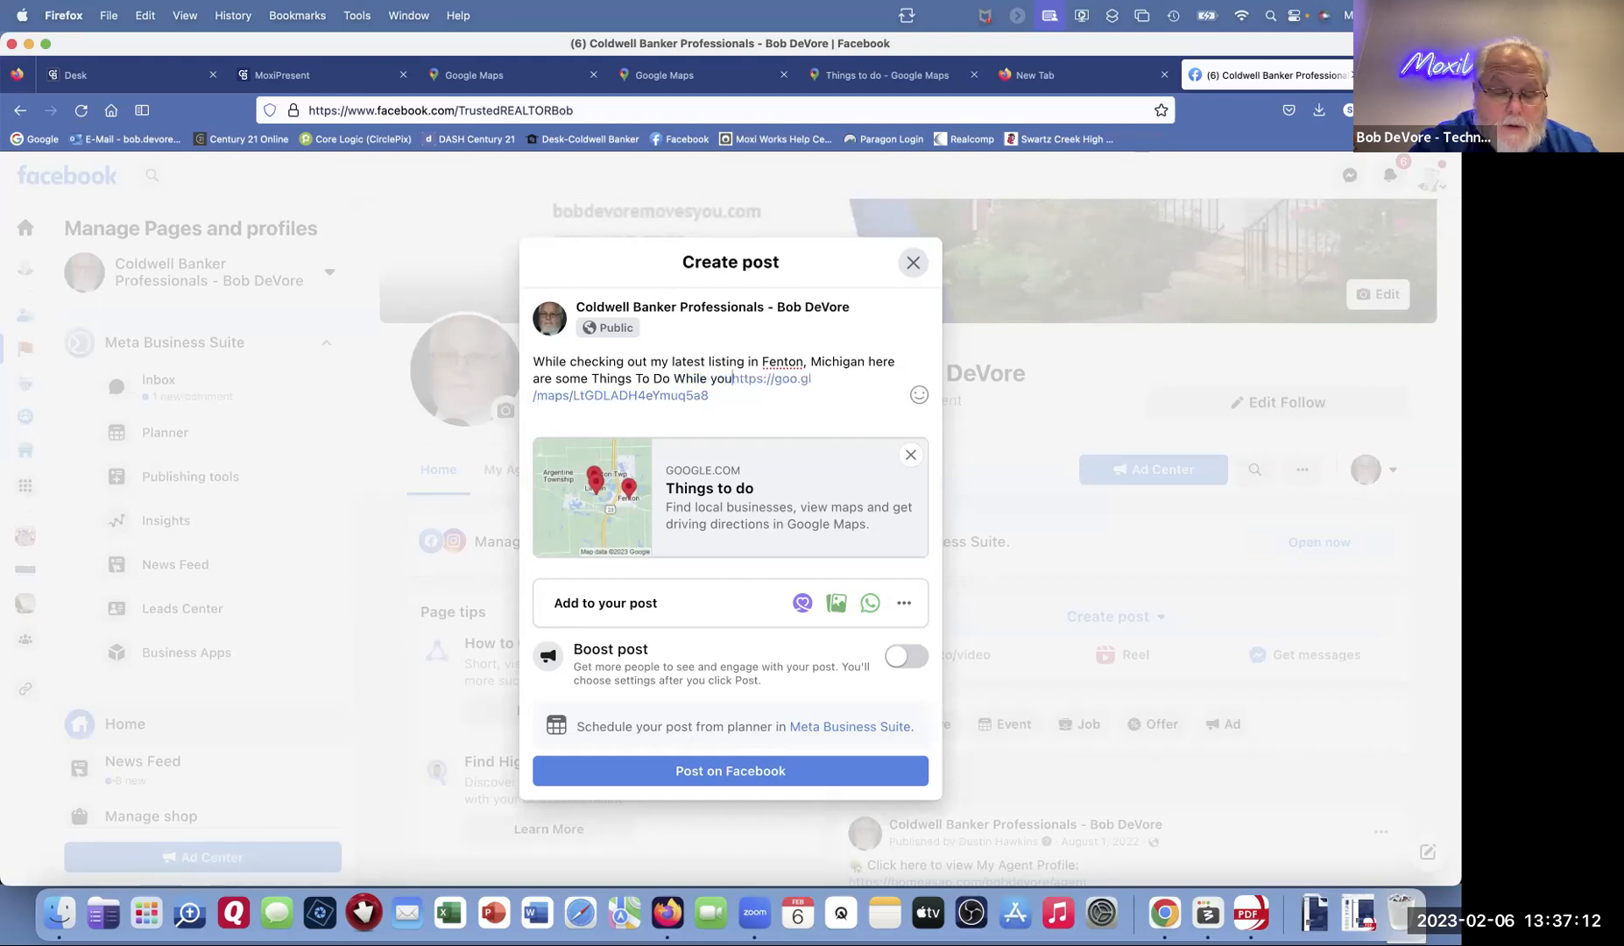
{"action": "type", "text": "re "}
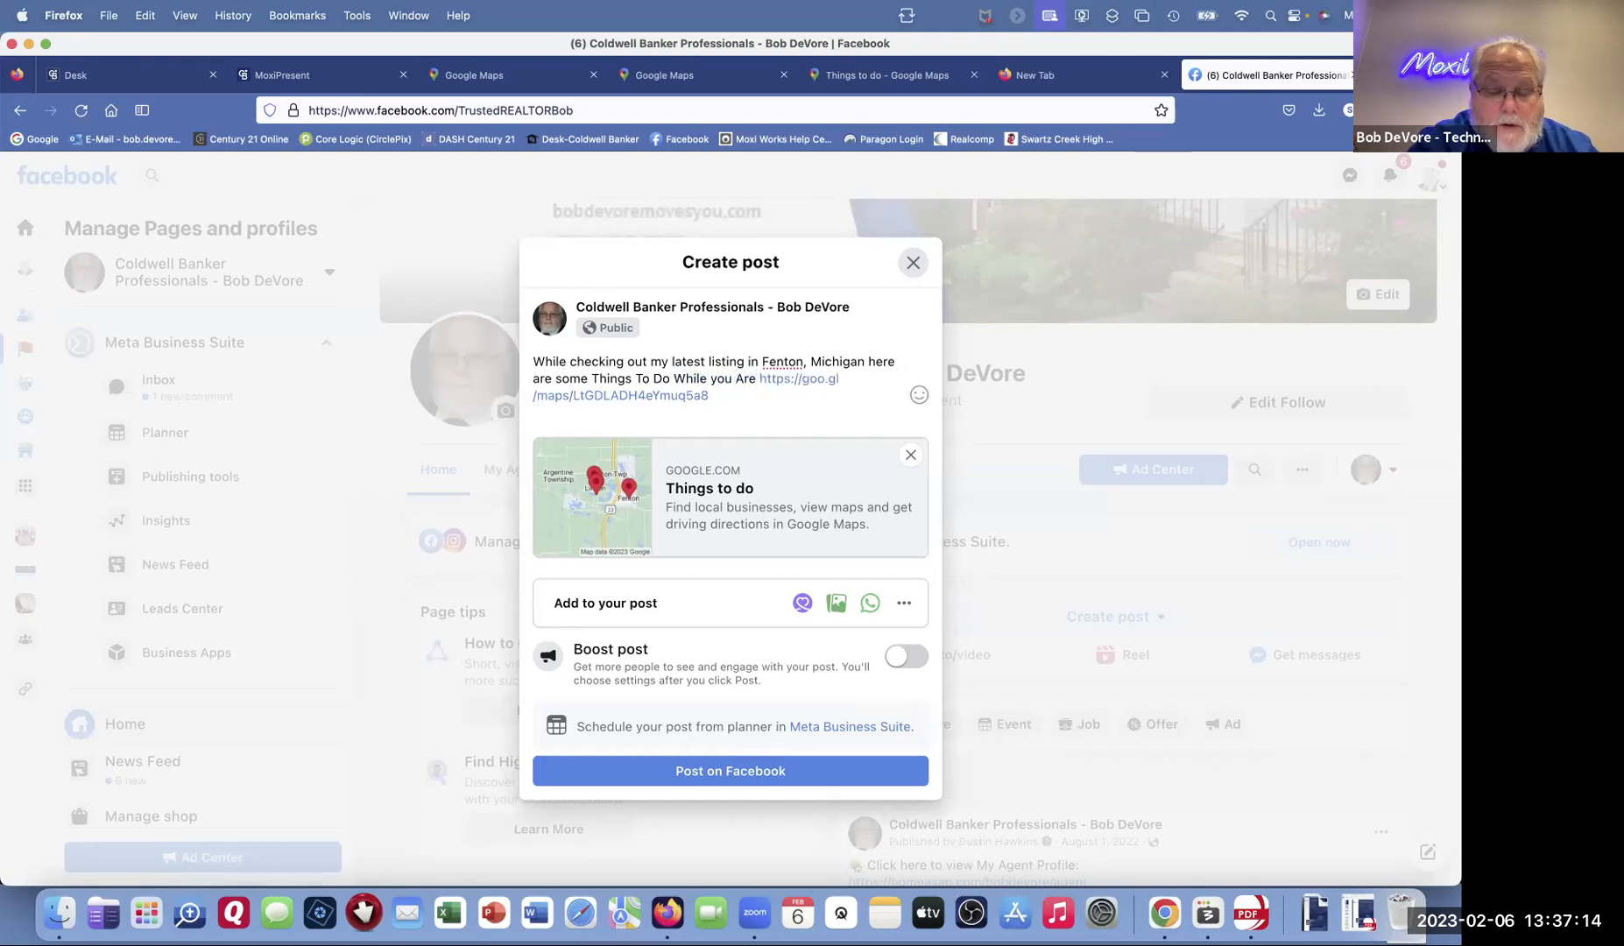
{"action": "type", "text": "There"}
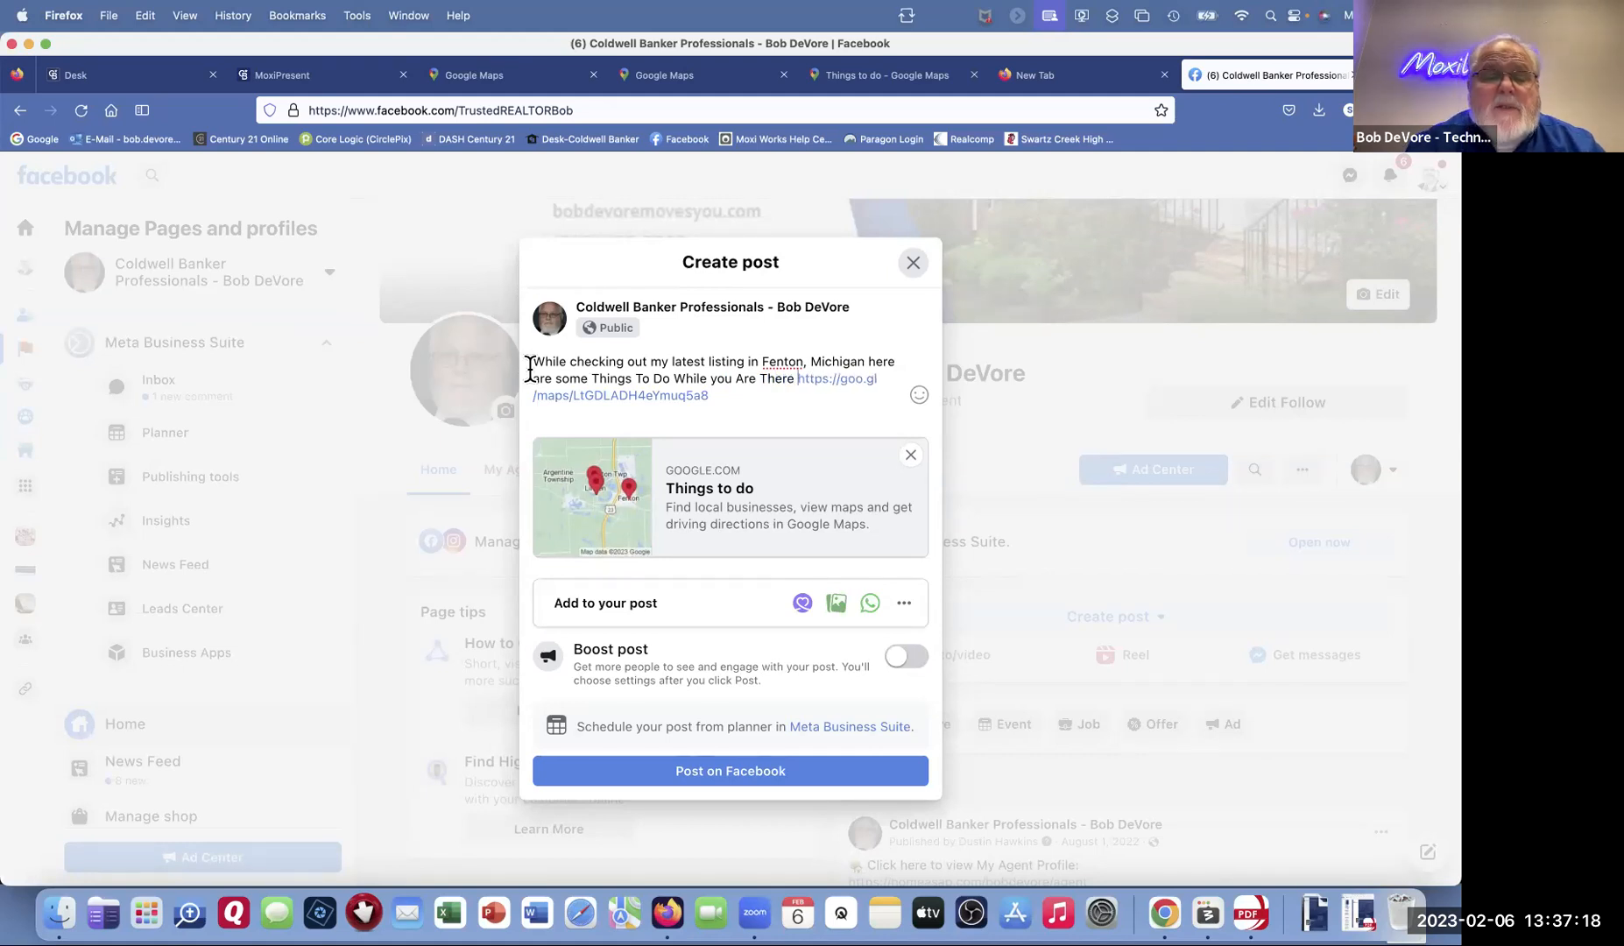
{"action": "key", "text": "Return"}
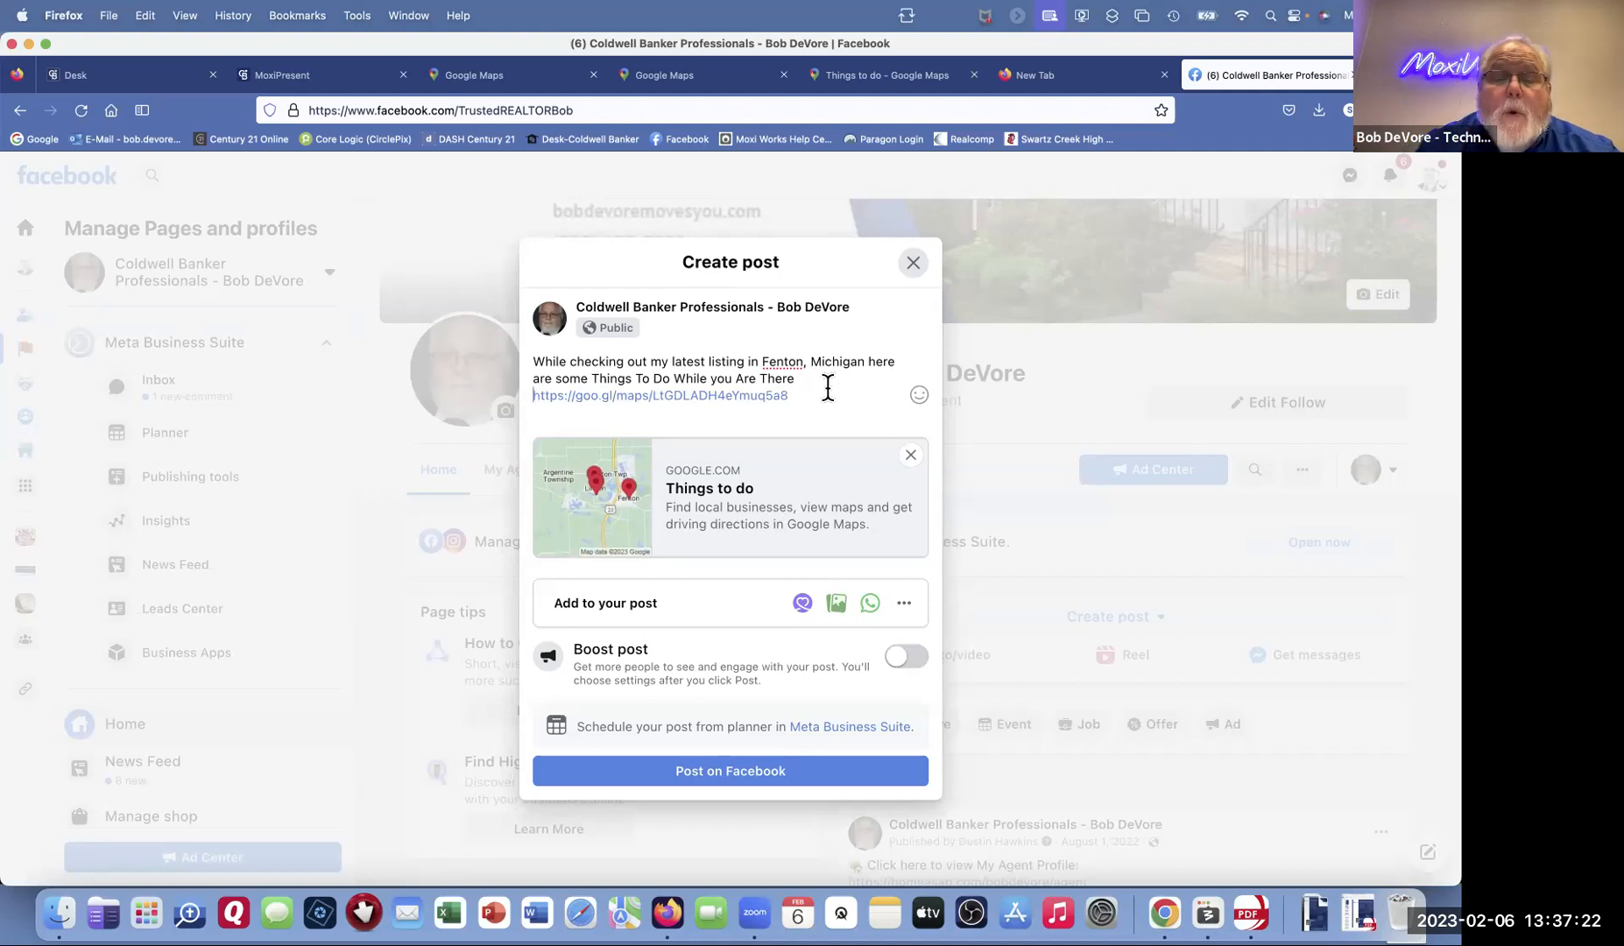
Step: Cut the map URL from the post text, keep its preview card, and publish the post to the page
{"action": "left_click_drag", "start_coordinate": [791, 399], "coordinate": [530, 403]}
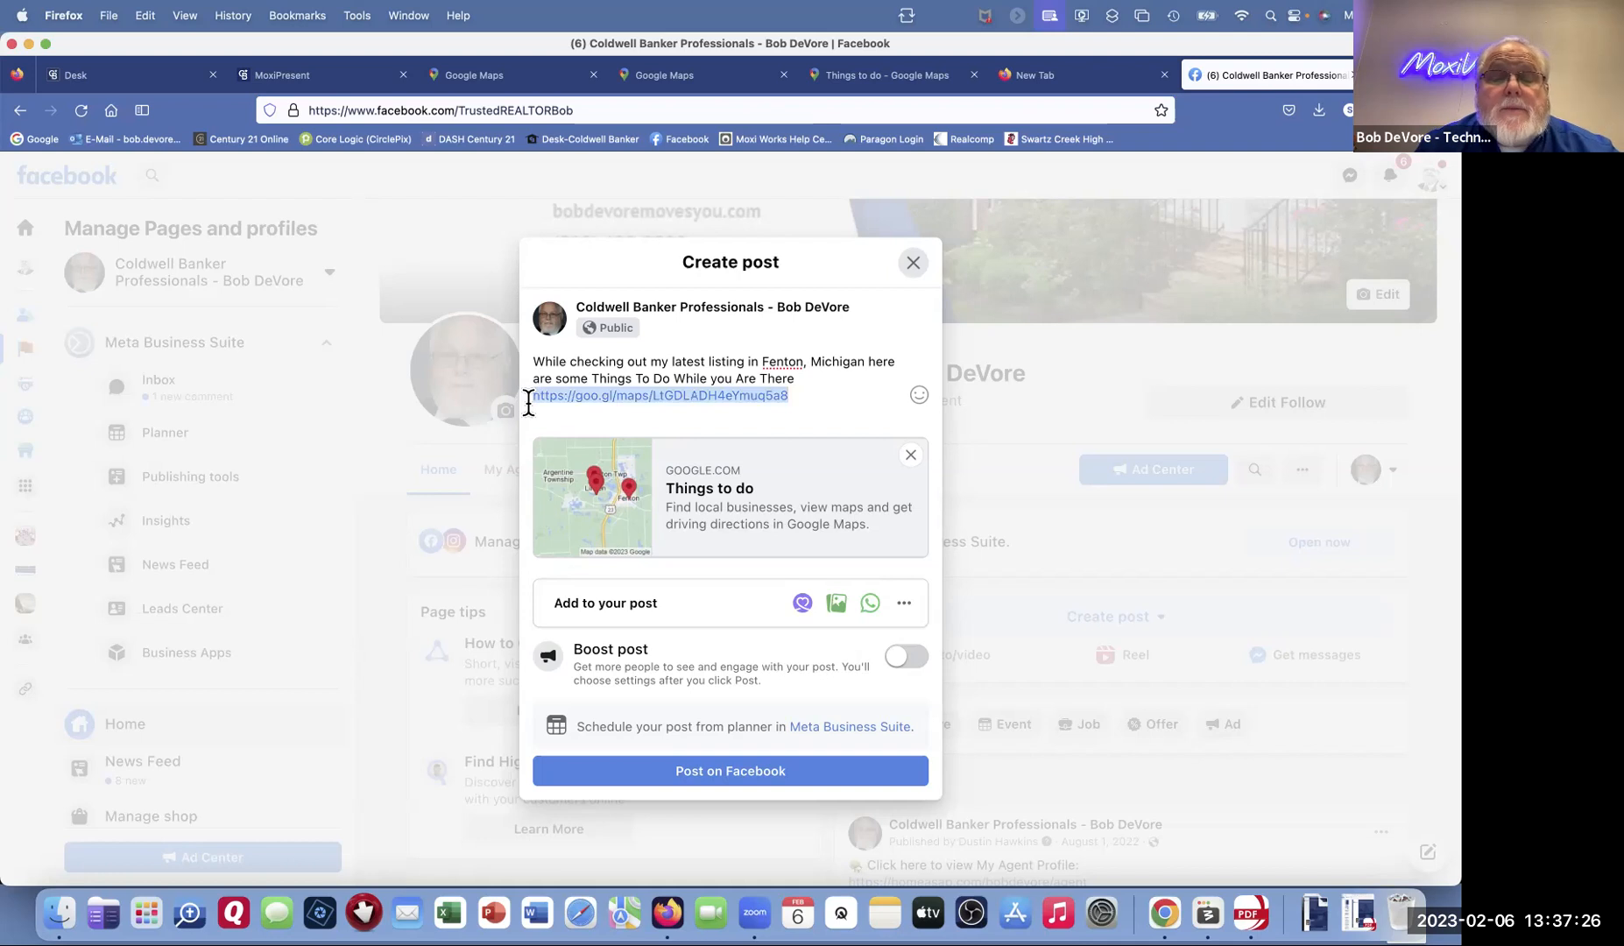
{"action": "right_click", "coordinate": [698, 391]}
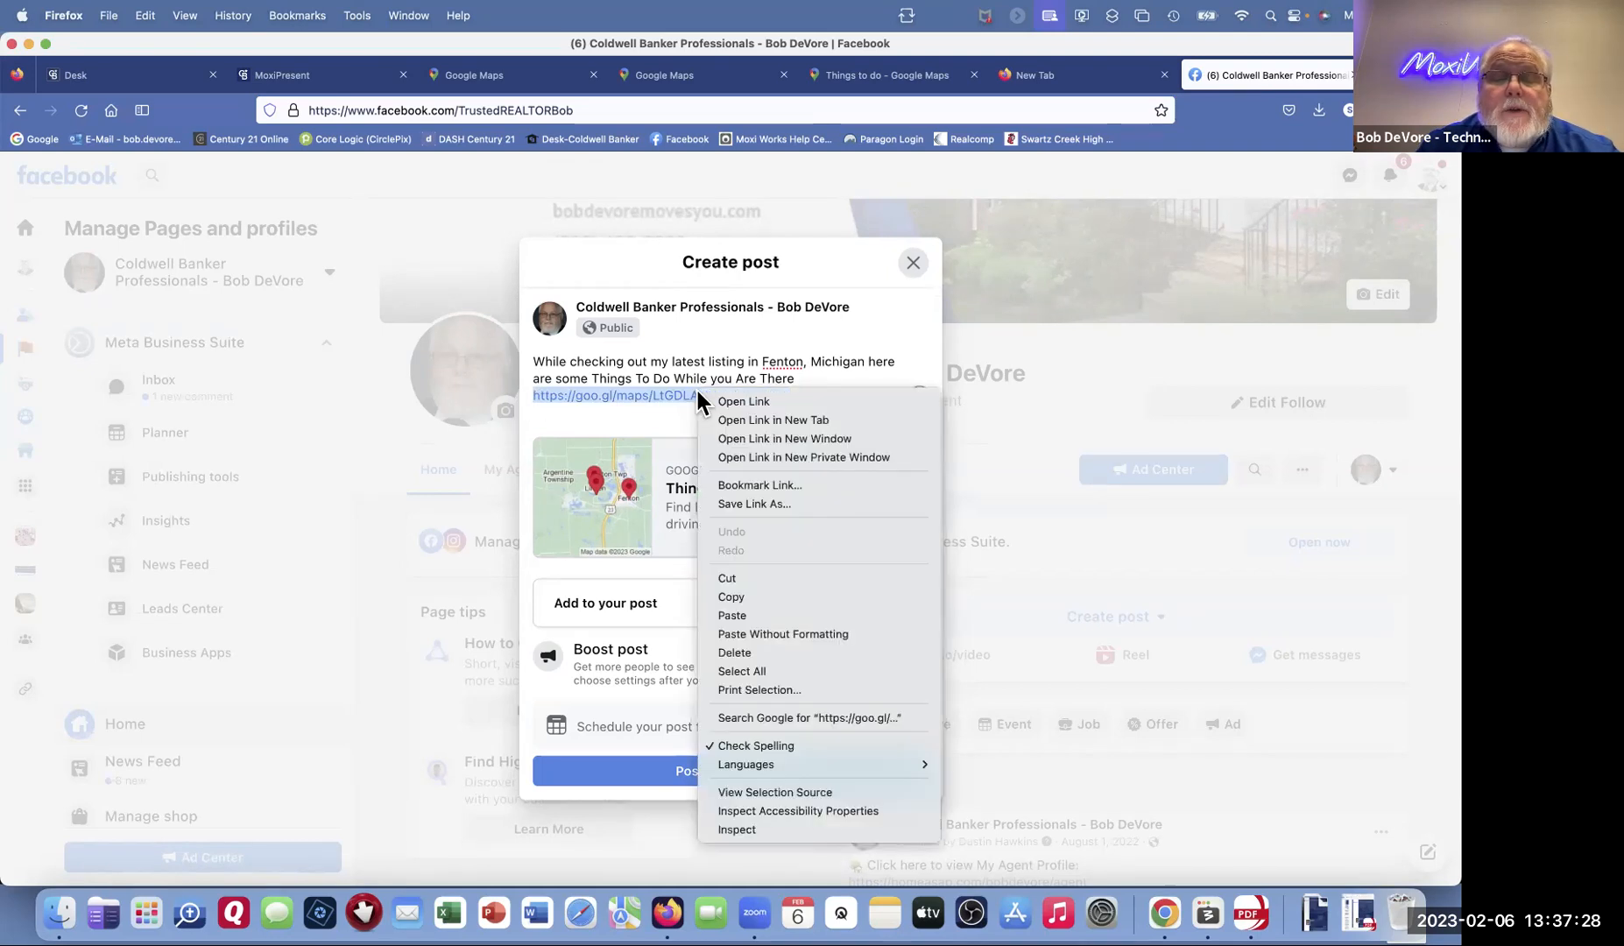
{"action": "left_click", "coordinate": [724, 585]}
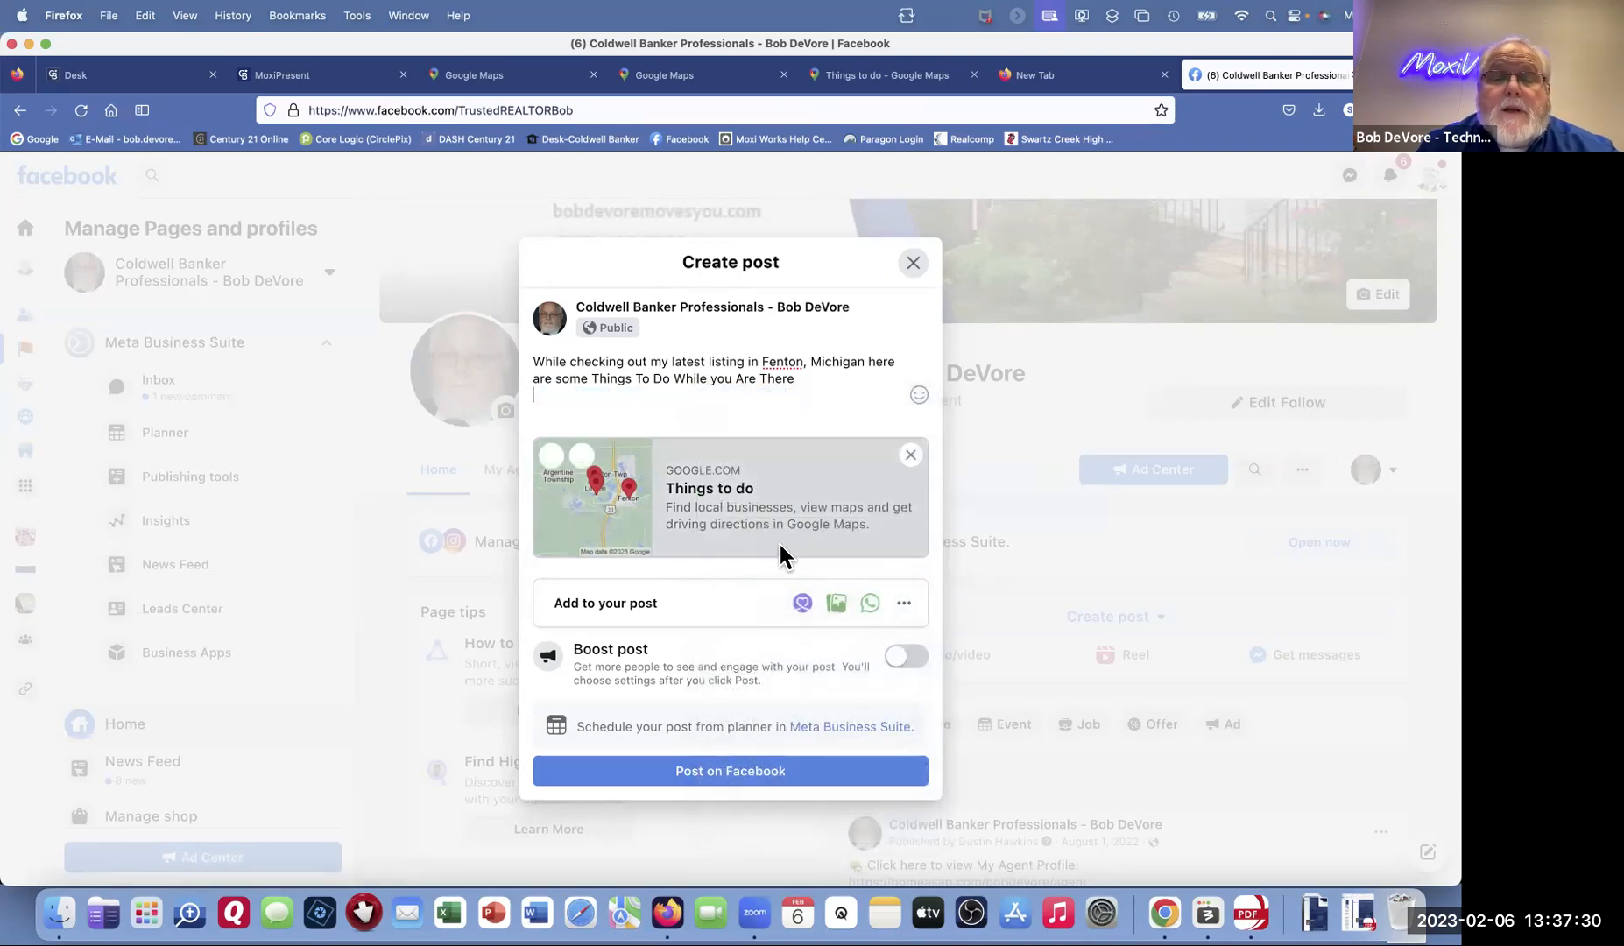
{"action": "left_click", "coordinate": [739, 776]}
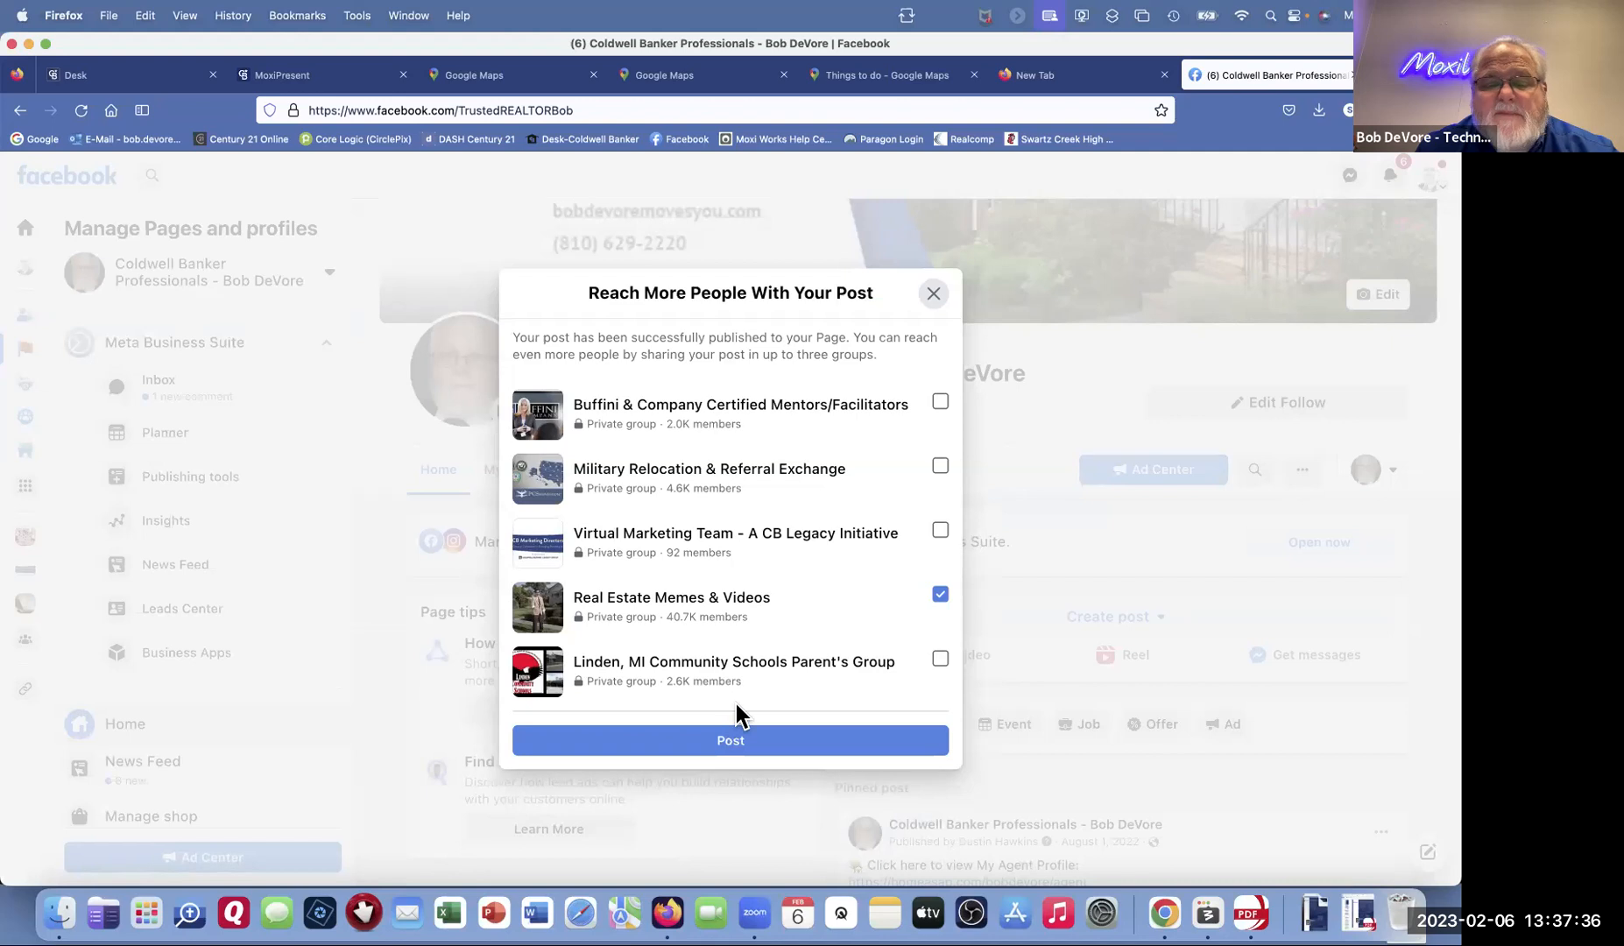
Step: Skip sharing the post to groups, find the published post on the page and open its things-to-do map
{"action": "left_click", "coordinate": [934, 293]}
{"action": "scroll", "coordinate": [1126, 429], "scroll_direction": "down", "scroll_amount": 6}
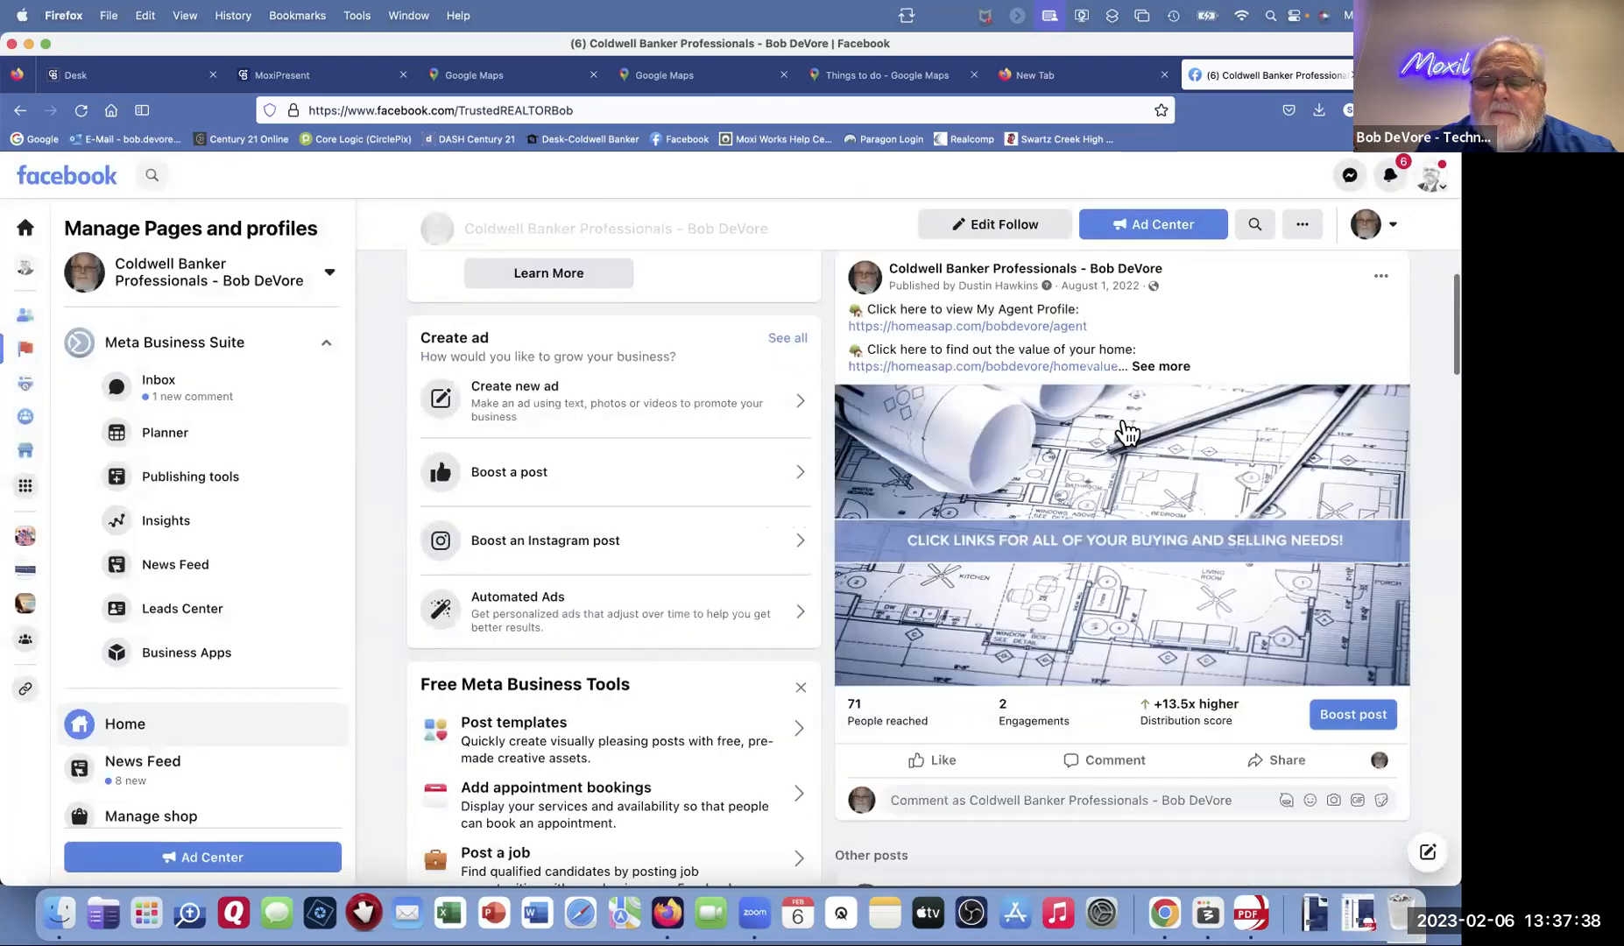
{"action": "scroll", "coordinate": [1126, 429], "scroll_direction": "down", "scroll_amount": 7}
{"action": "left_click", "coordinate": [950, 377]}
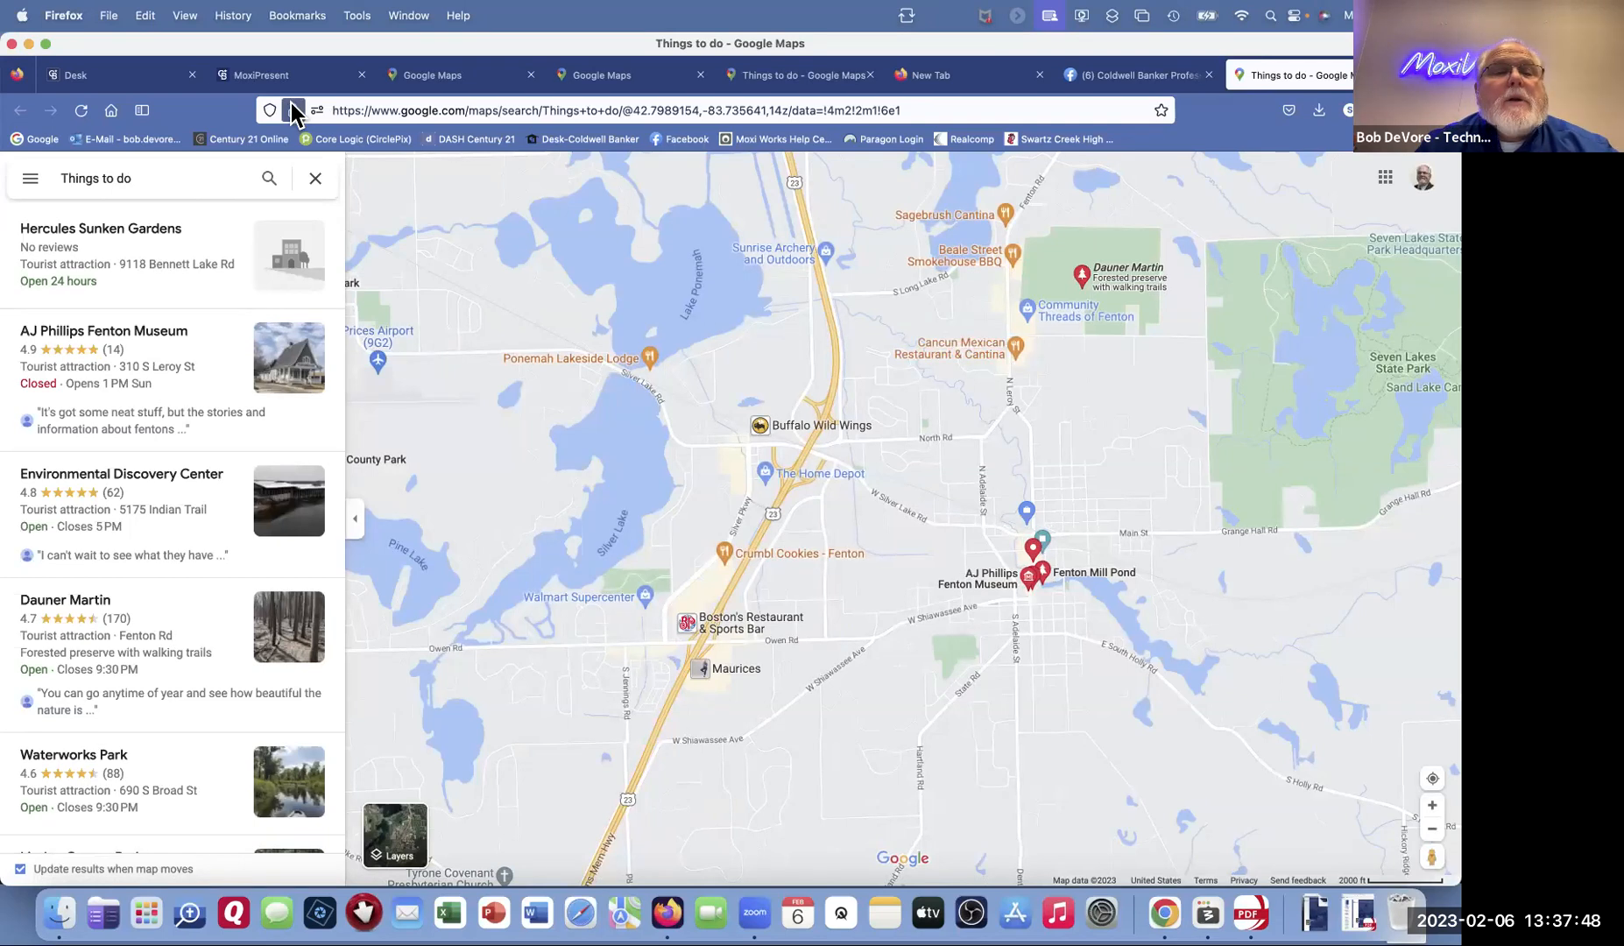
Step: Switch to MoxiPresent, open the web view of the seller presentation and copy its link
{"action": "left_click", "coordinate": [267, 75]}
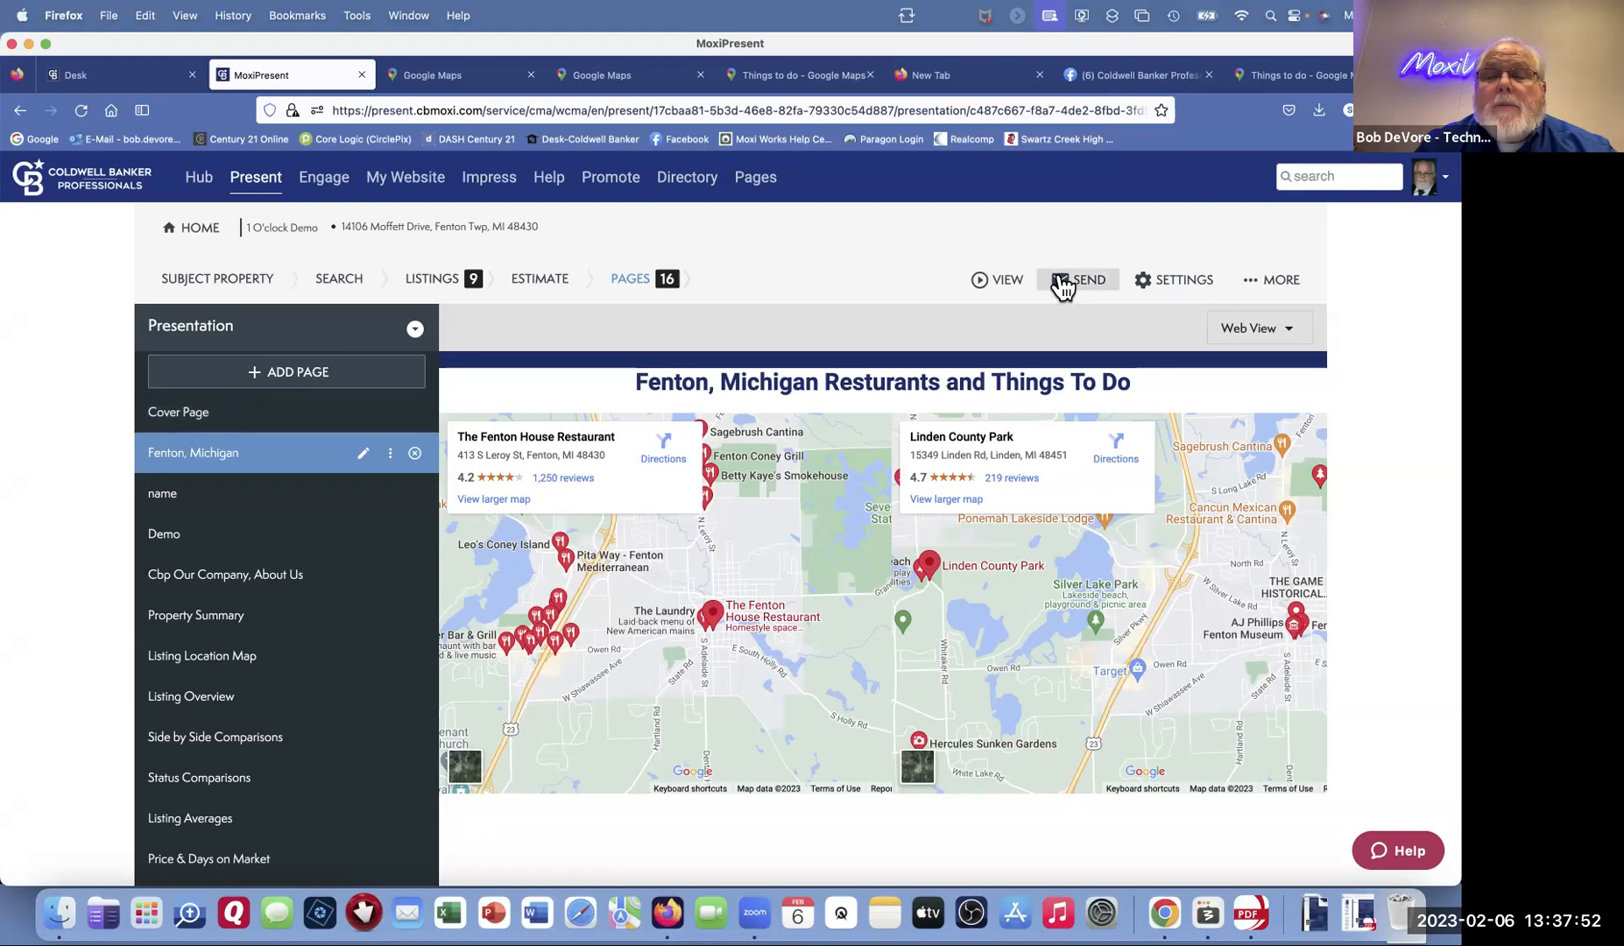
{"action": "left_click", "coordinate": [1013, 284]}
{"action": "left_click", "coordinate": [1019, 287]}
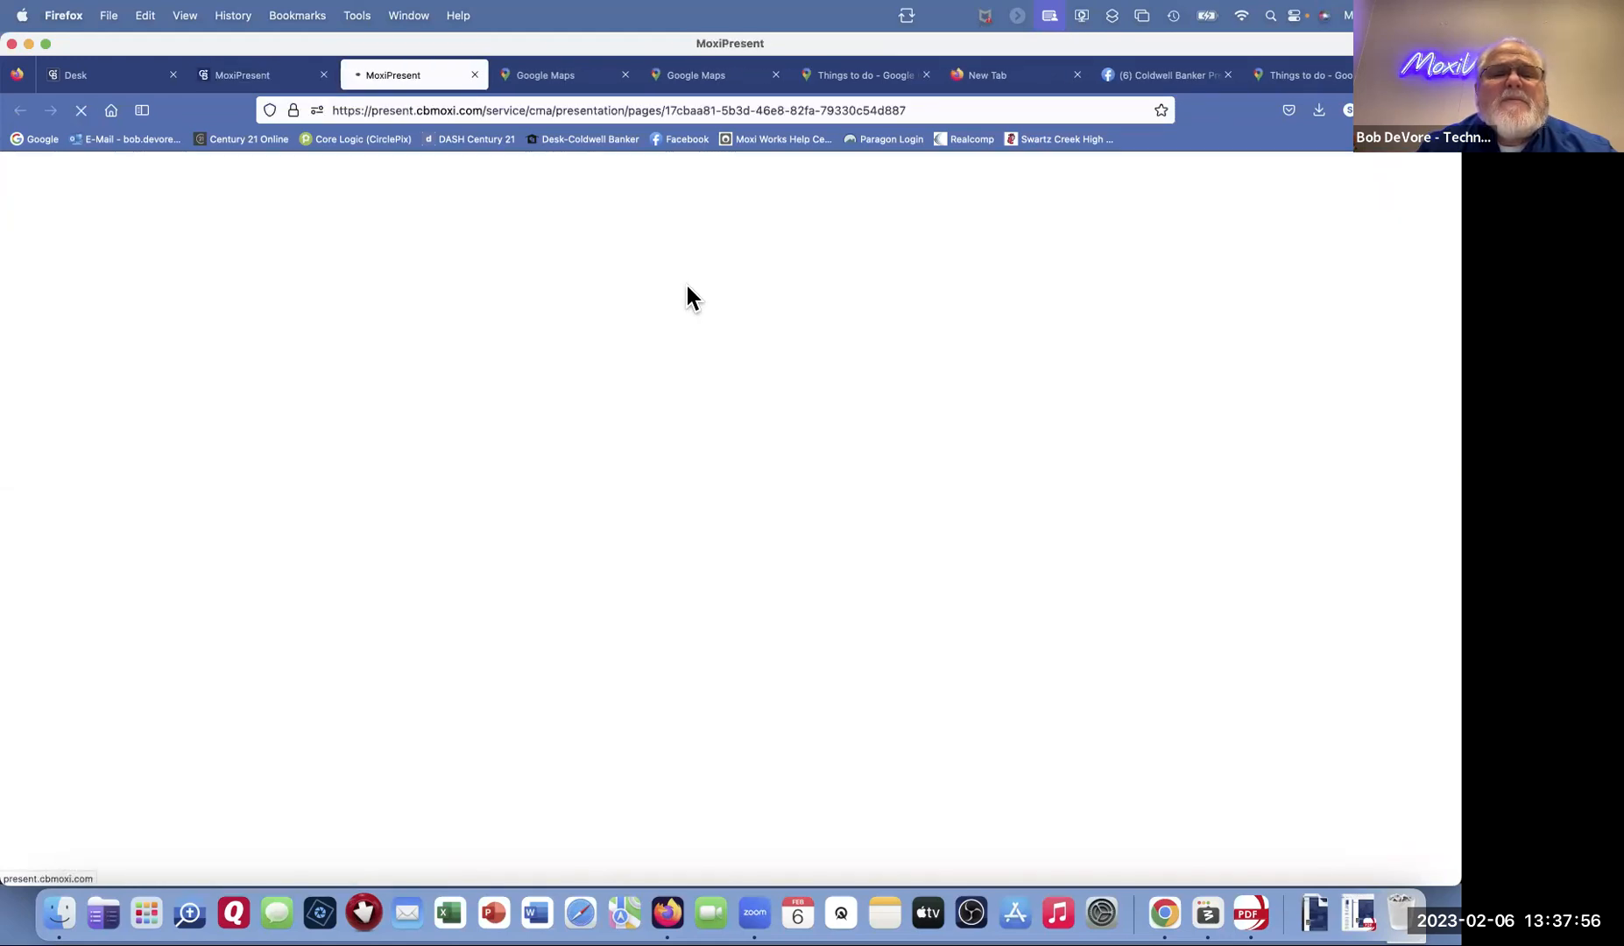
{"action": "left_click", "coordinate": [568, 107]}
{"action": "right_click", "coordinate": [568, 108]}
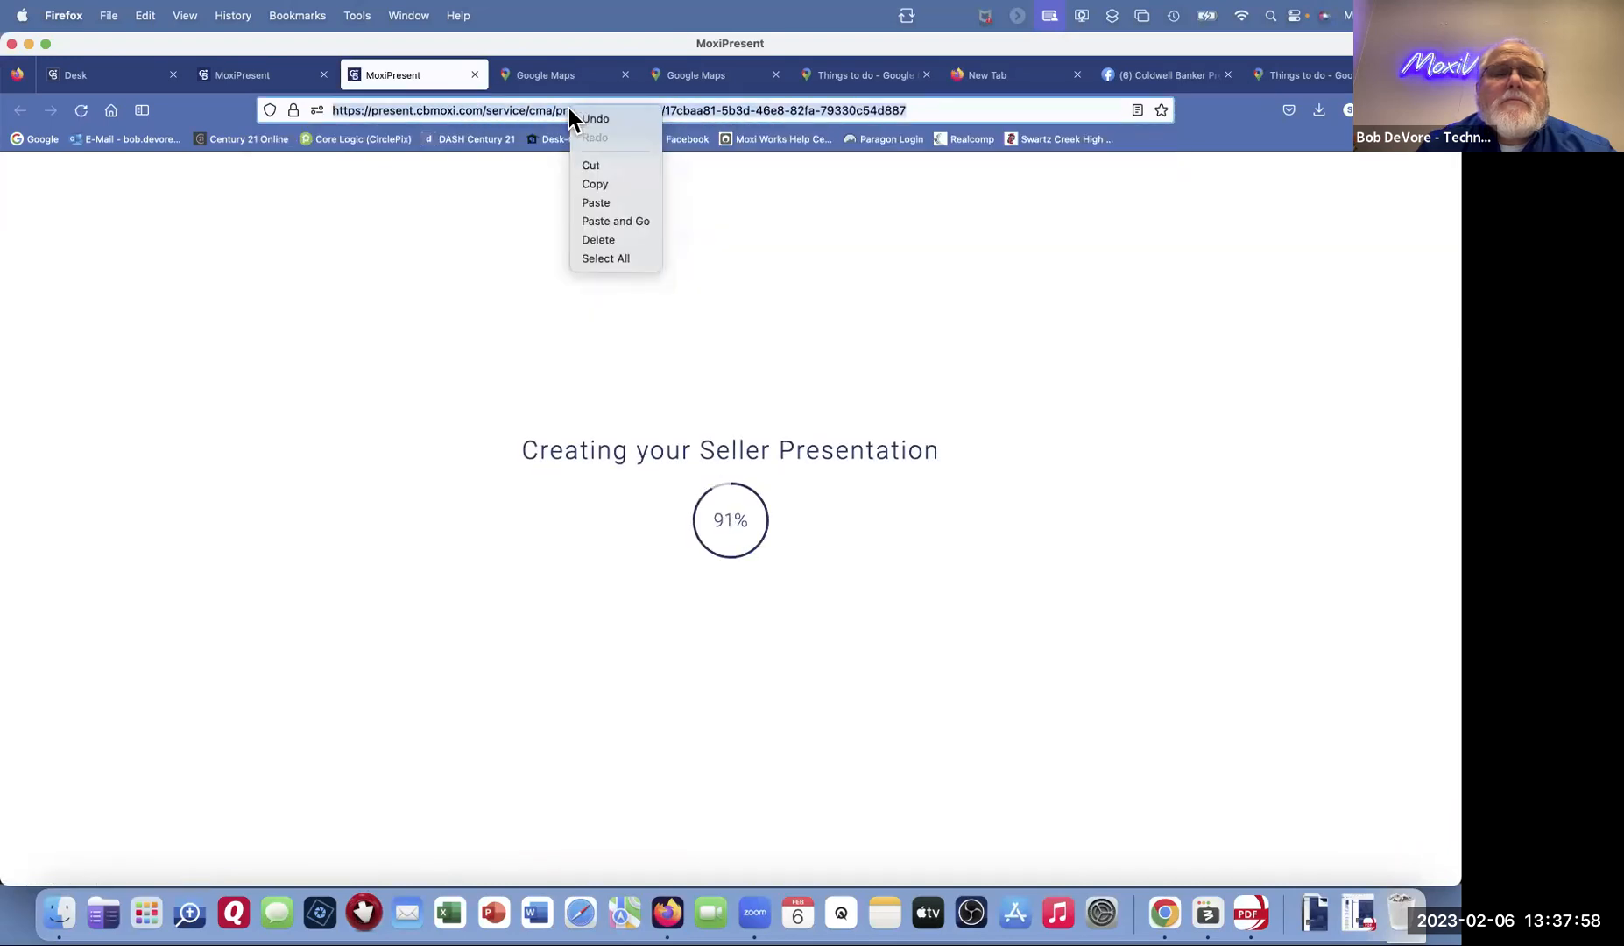
{"action": "left_click", "coordinate": [587, 183]}
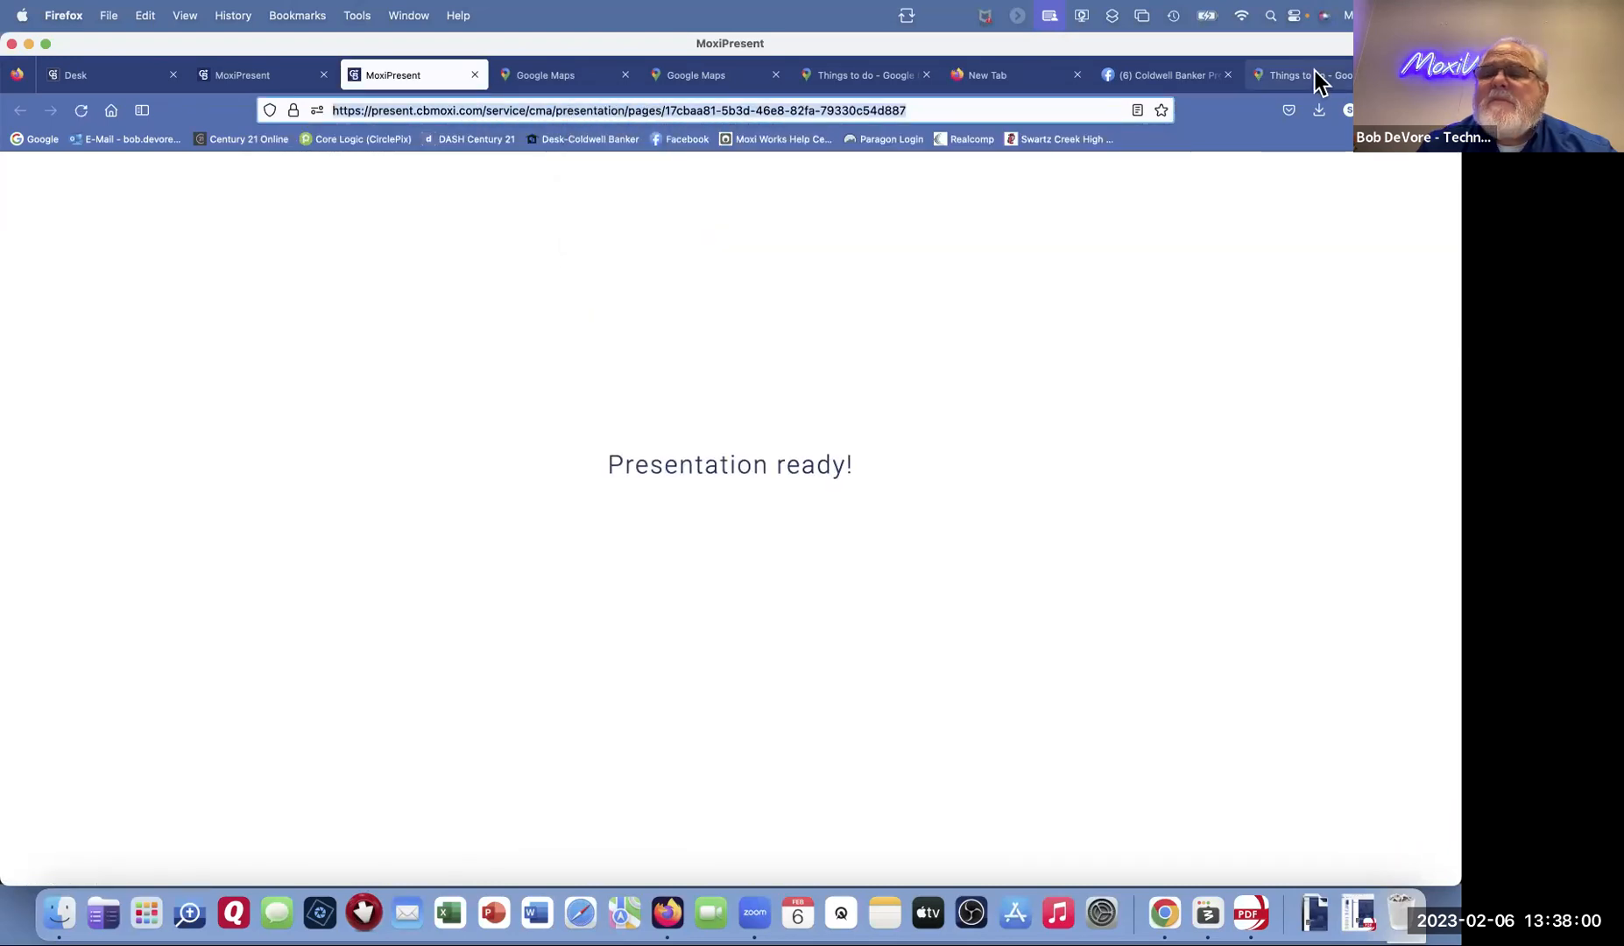
Step: Create a Facebook page post reading "Check Out My Latest Listing in Fenton" with the presentation link below a blank line
{"action": "left_click", "coordinate": [1128, 79]}
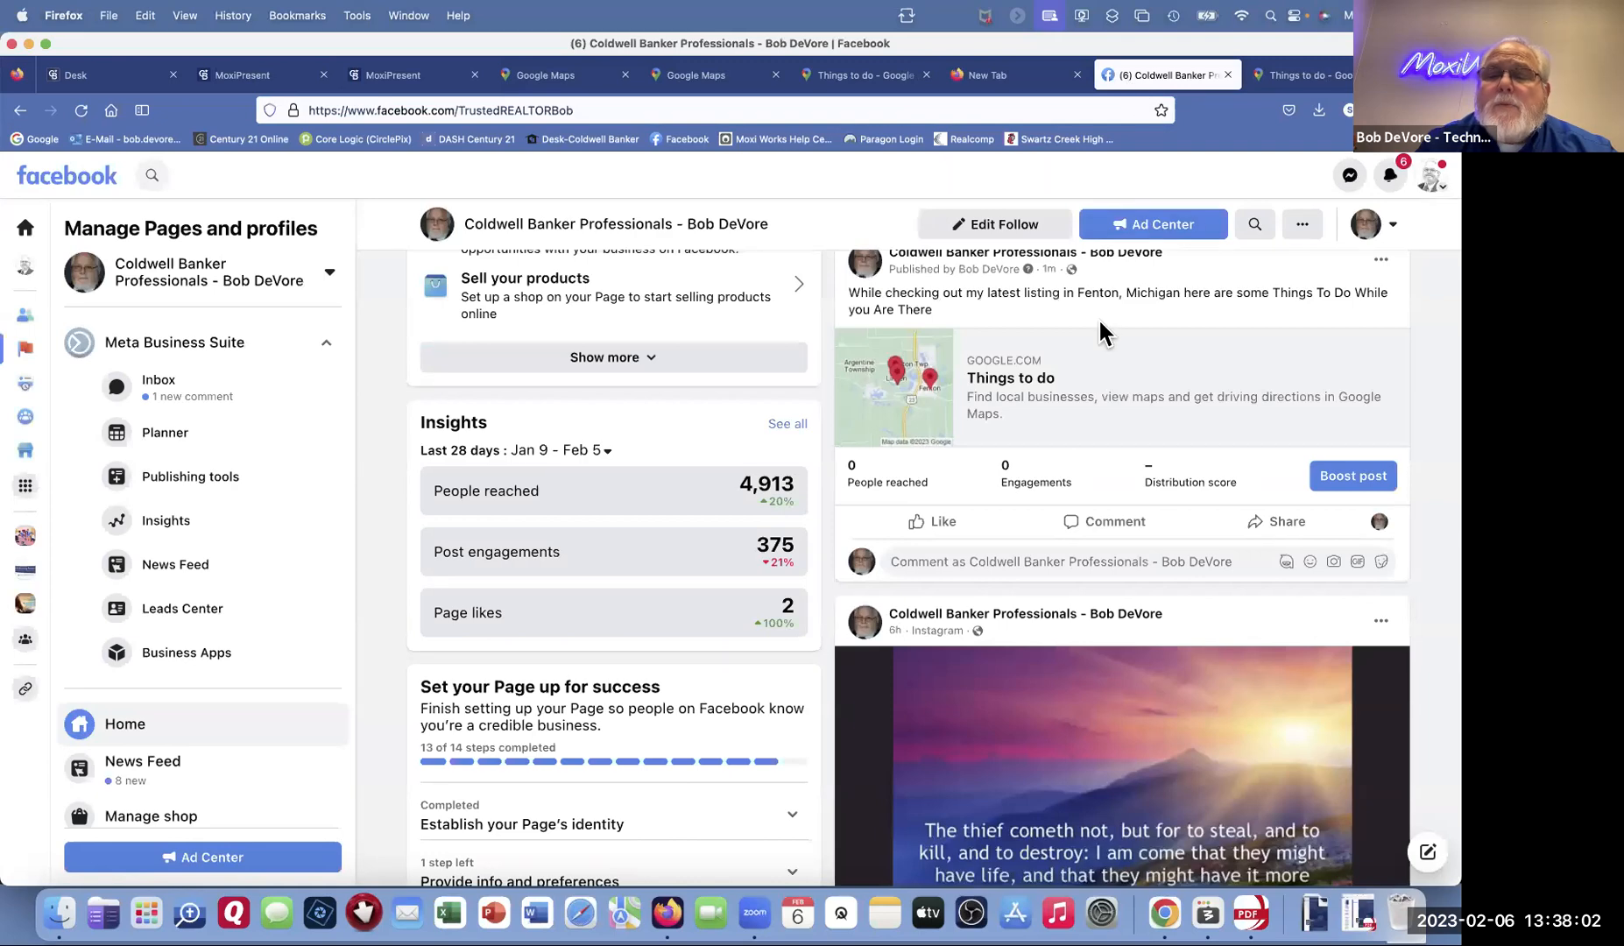
{"action": "scroll", "coordinate": [1098, 317], "scroll_direction": "up", "scroll_amount": 15}
{"action": "scroll", "coordinate": [1099, 399], "scroll_direction": "down", "scroll_amount": 5}
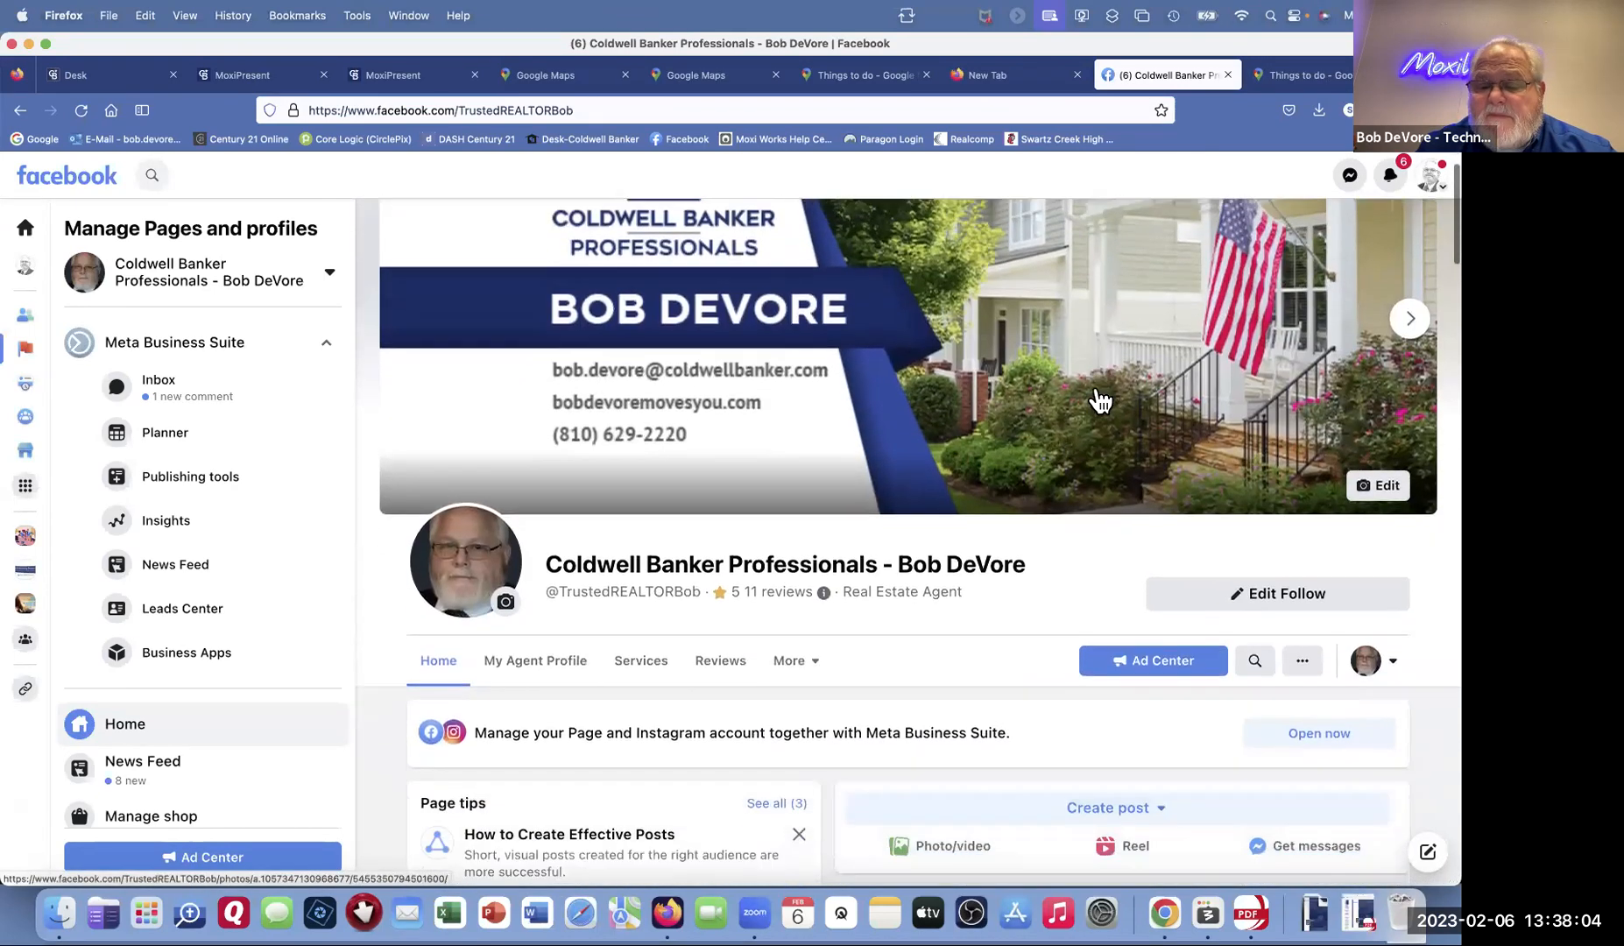
{"action": "left_click", "coordinate": [1158, 561]}
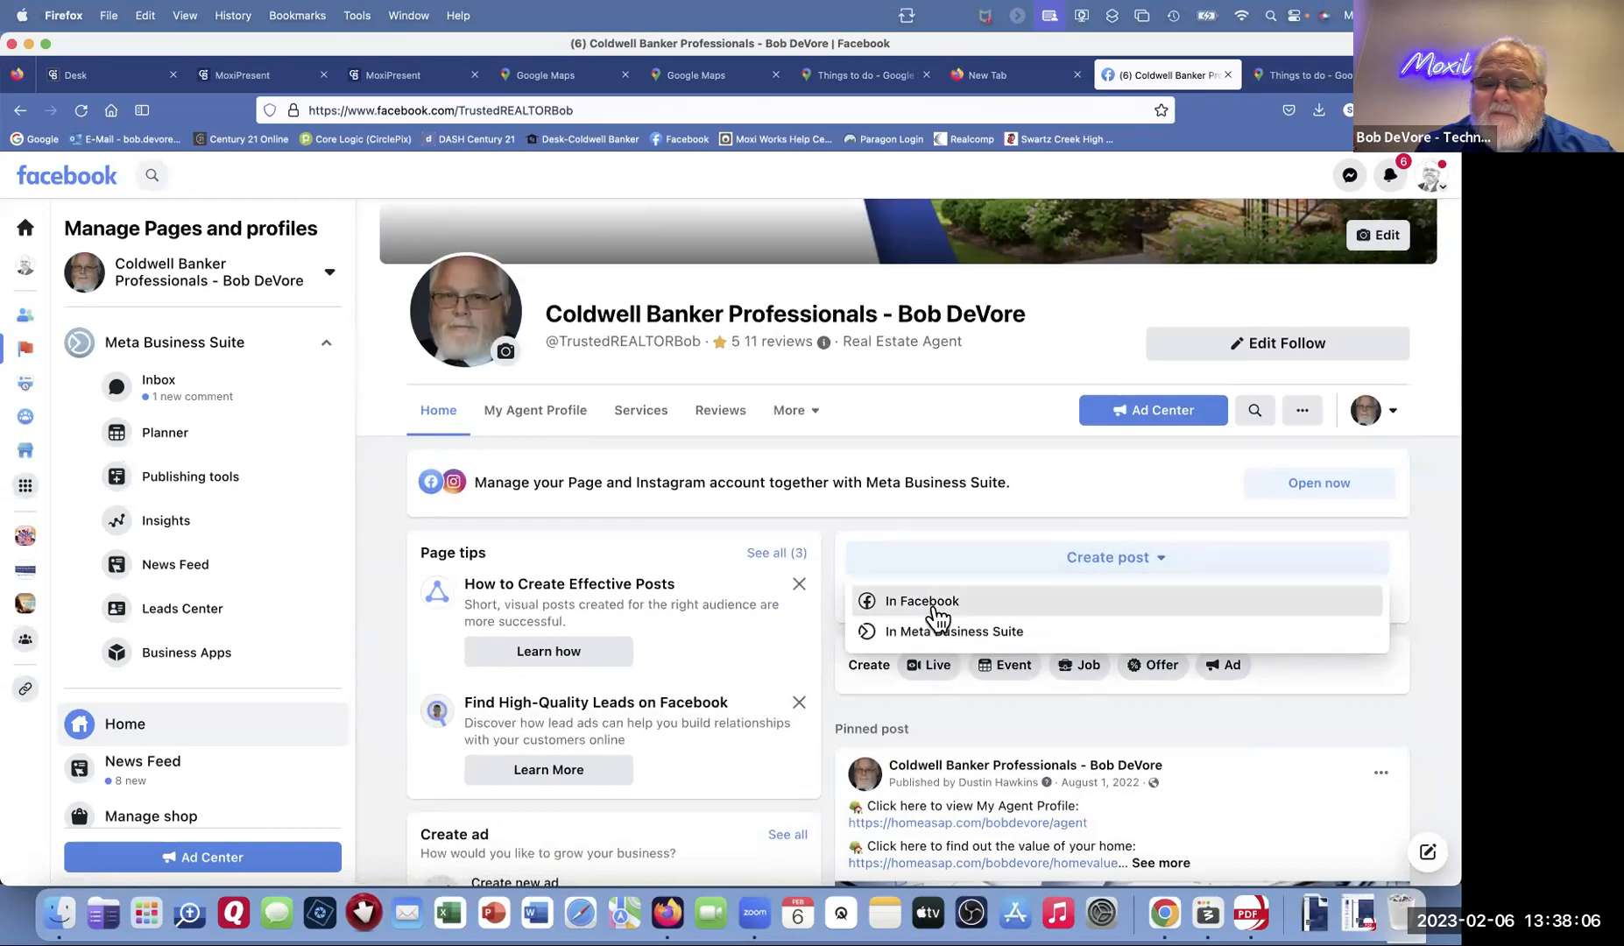
{"action": "left_click", "coordinate": [938, 604]}
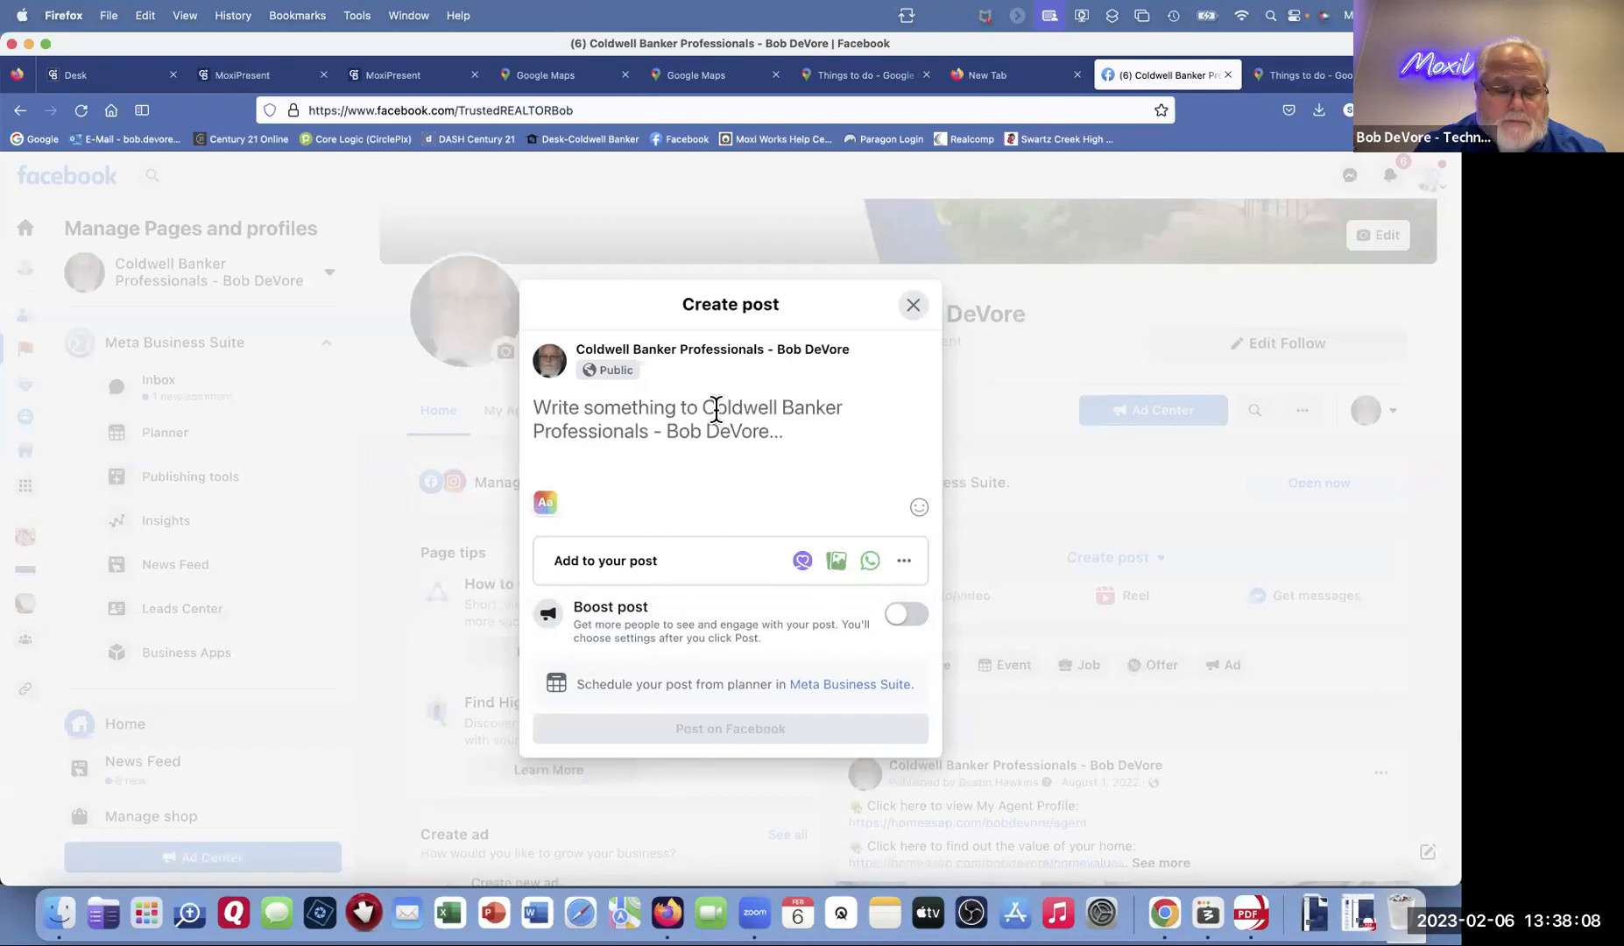
{"action": "type", "text": "Check"}
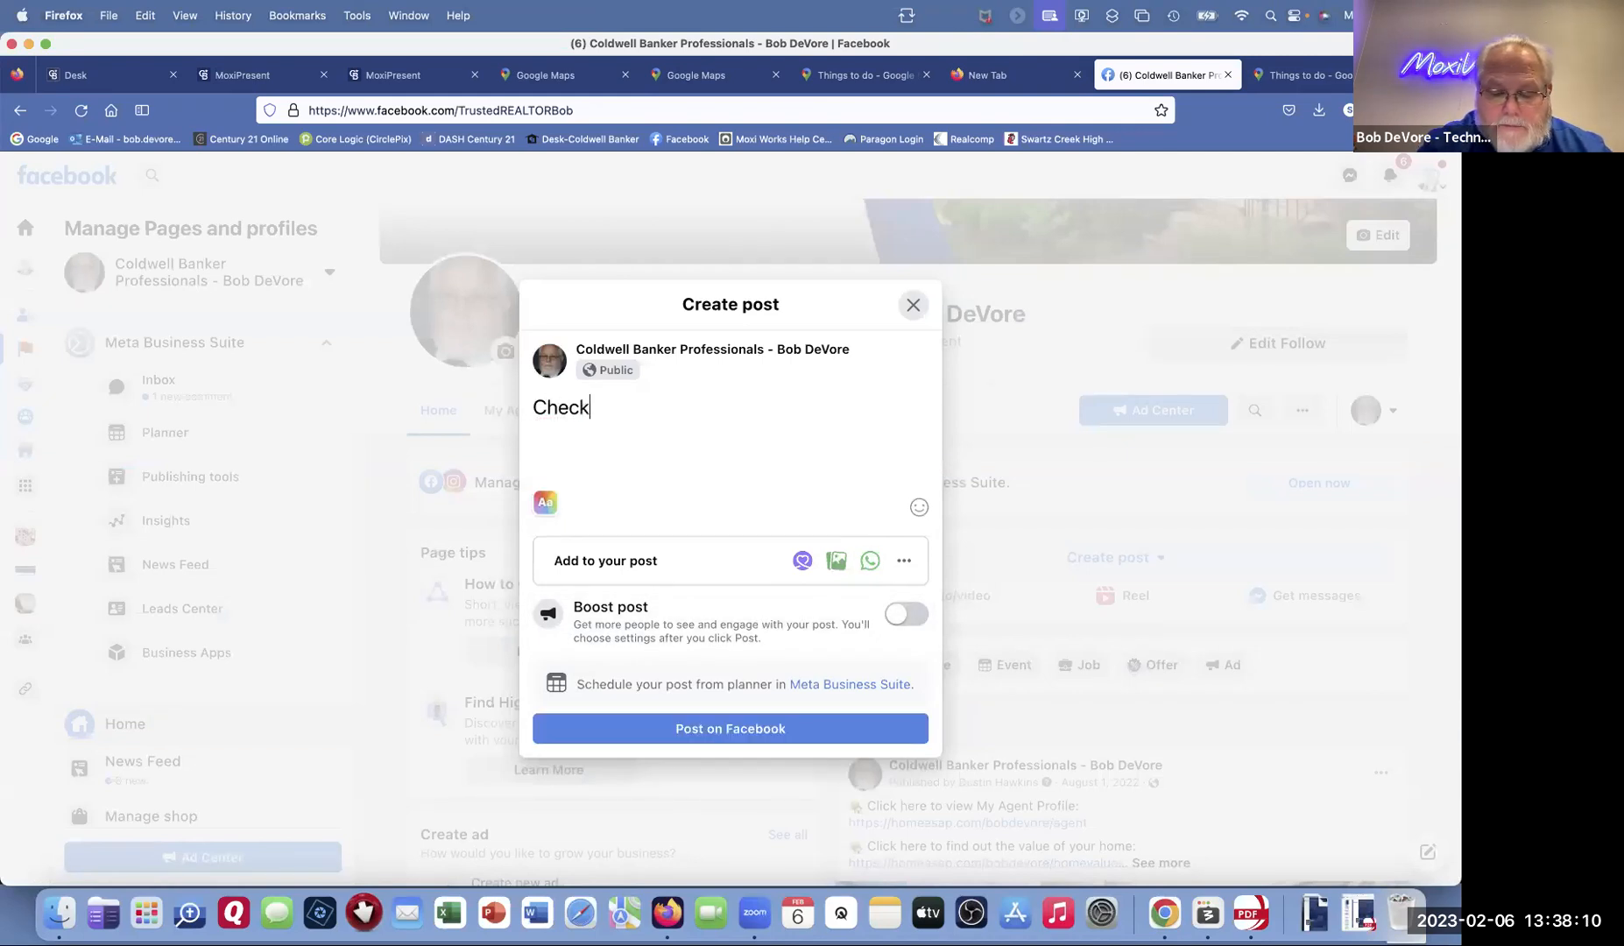
{"action": "type", "text": " Out My Latest Listing in Fento"}
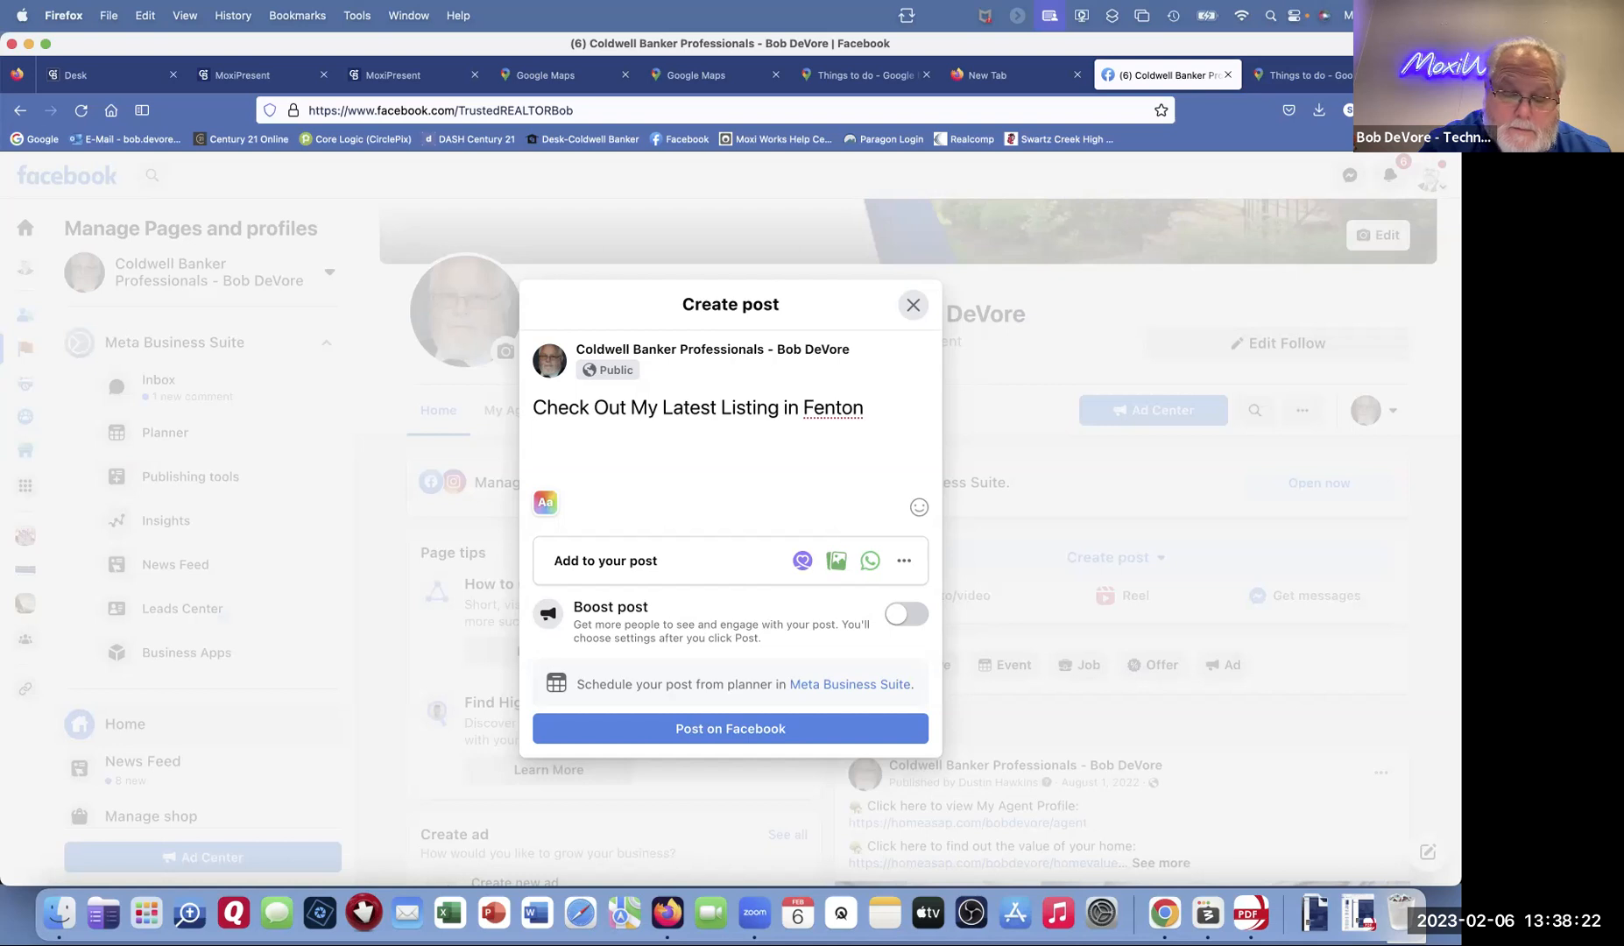
{"action": "type", "text": "n"}
{"action": "key", "text": "Return"}
{"action": "key", "text": "Return"}
{"action": "key", "text": "super+v"}
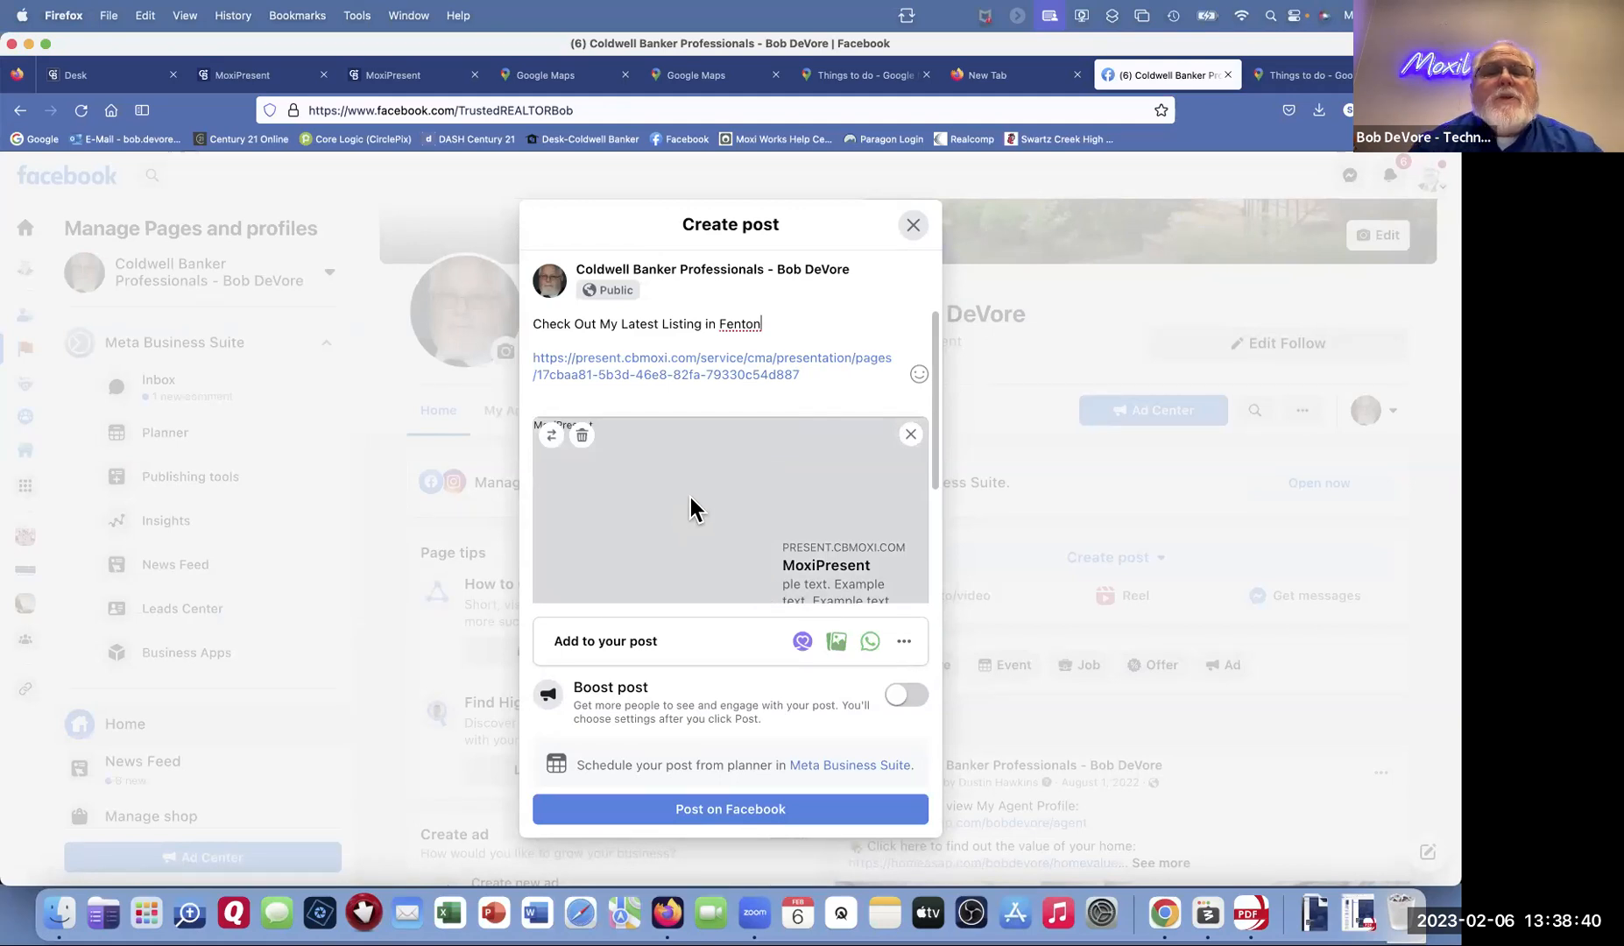
Step: Close the presentation preview, open the subject property details in MoxiPresent and capture a screenshot of the house photo
{"action": "left_click", "coordinate": [404, 75]}
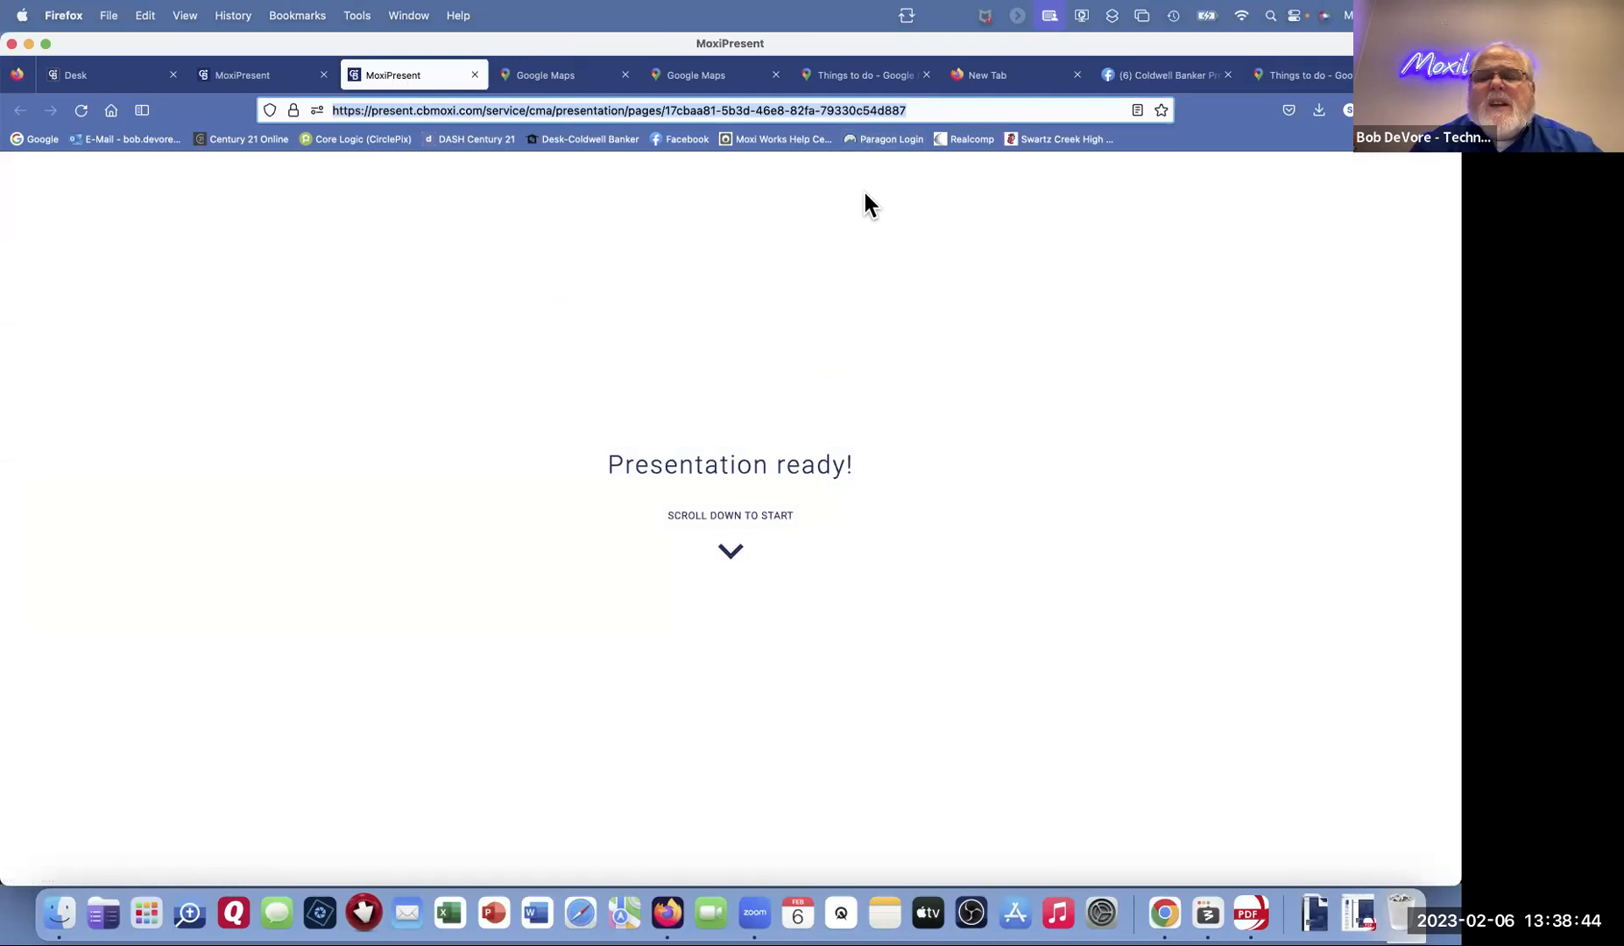
{"action": "left_click", "coordinate": [474, 75]}
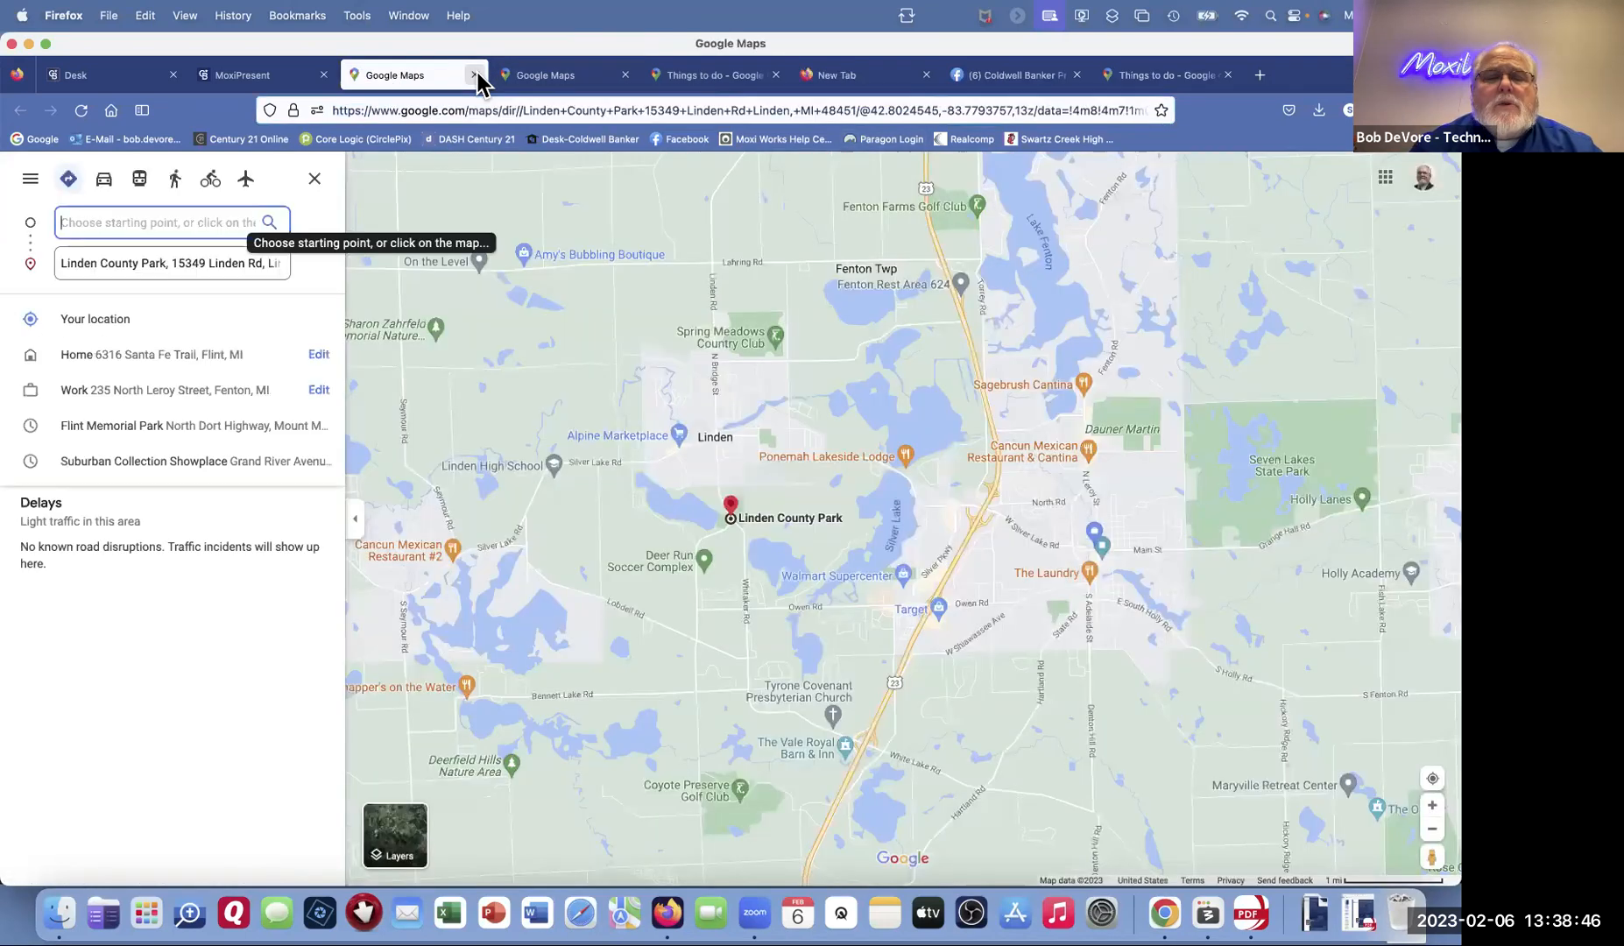
{"action": "left_click", "coordinate": [290, 75]}
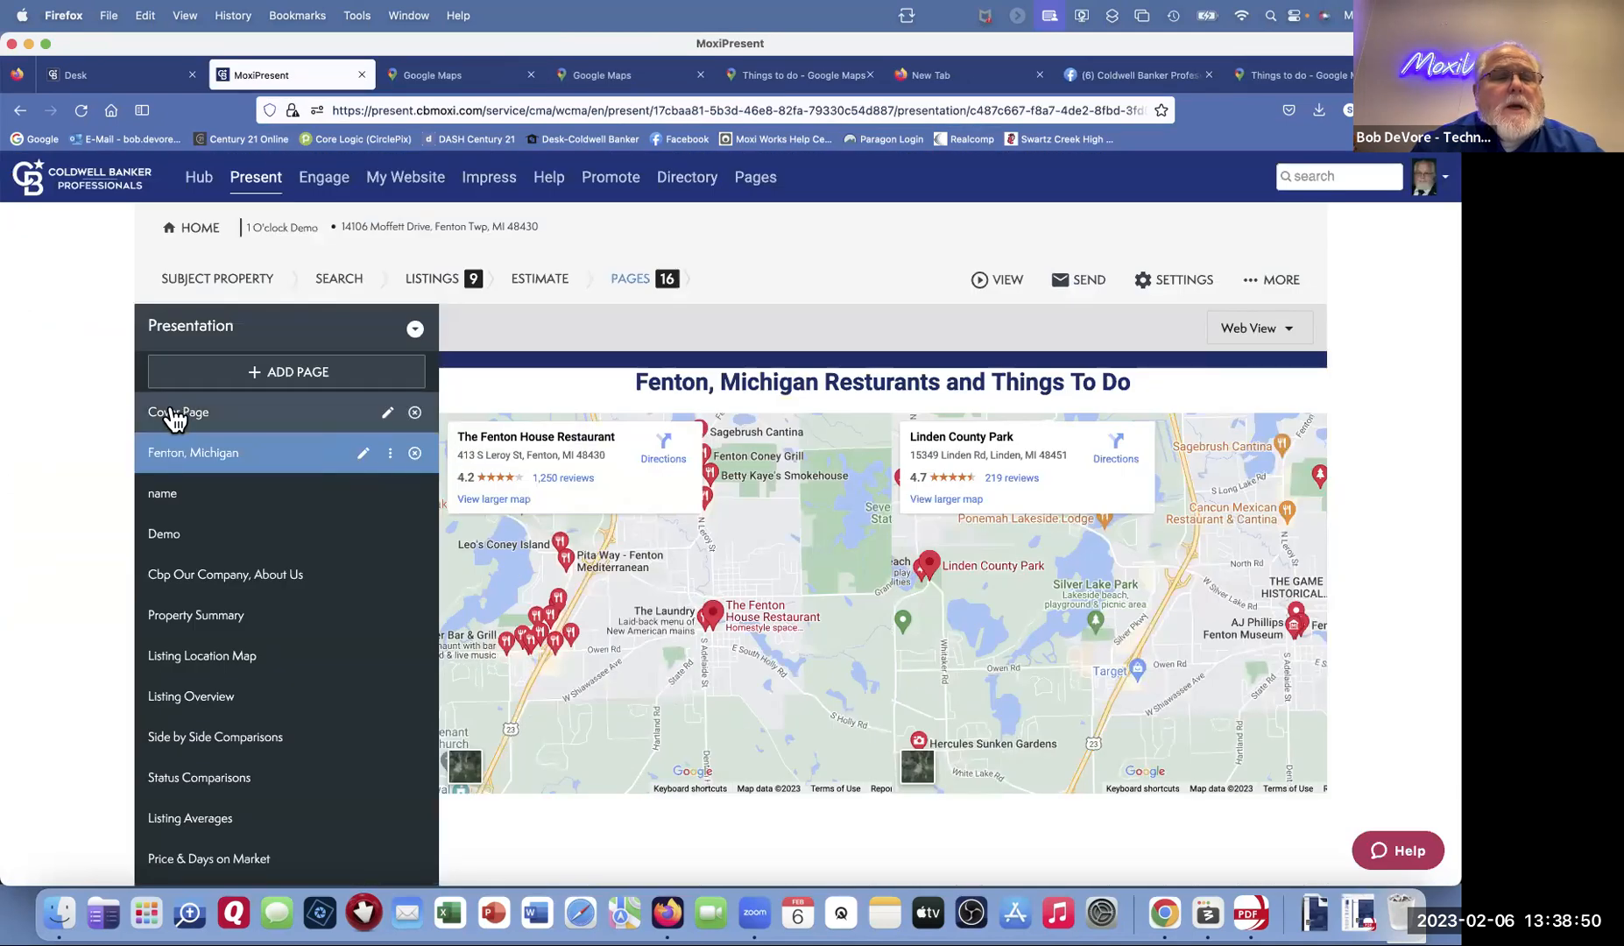
{"action": "left_click", "coordinate": [215, 284]}
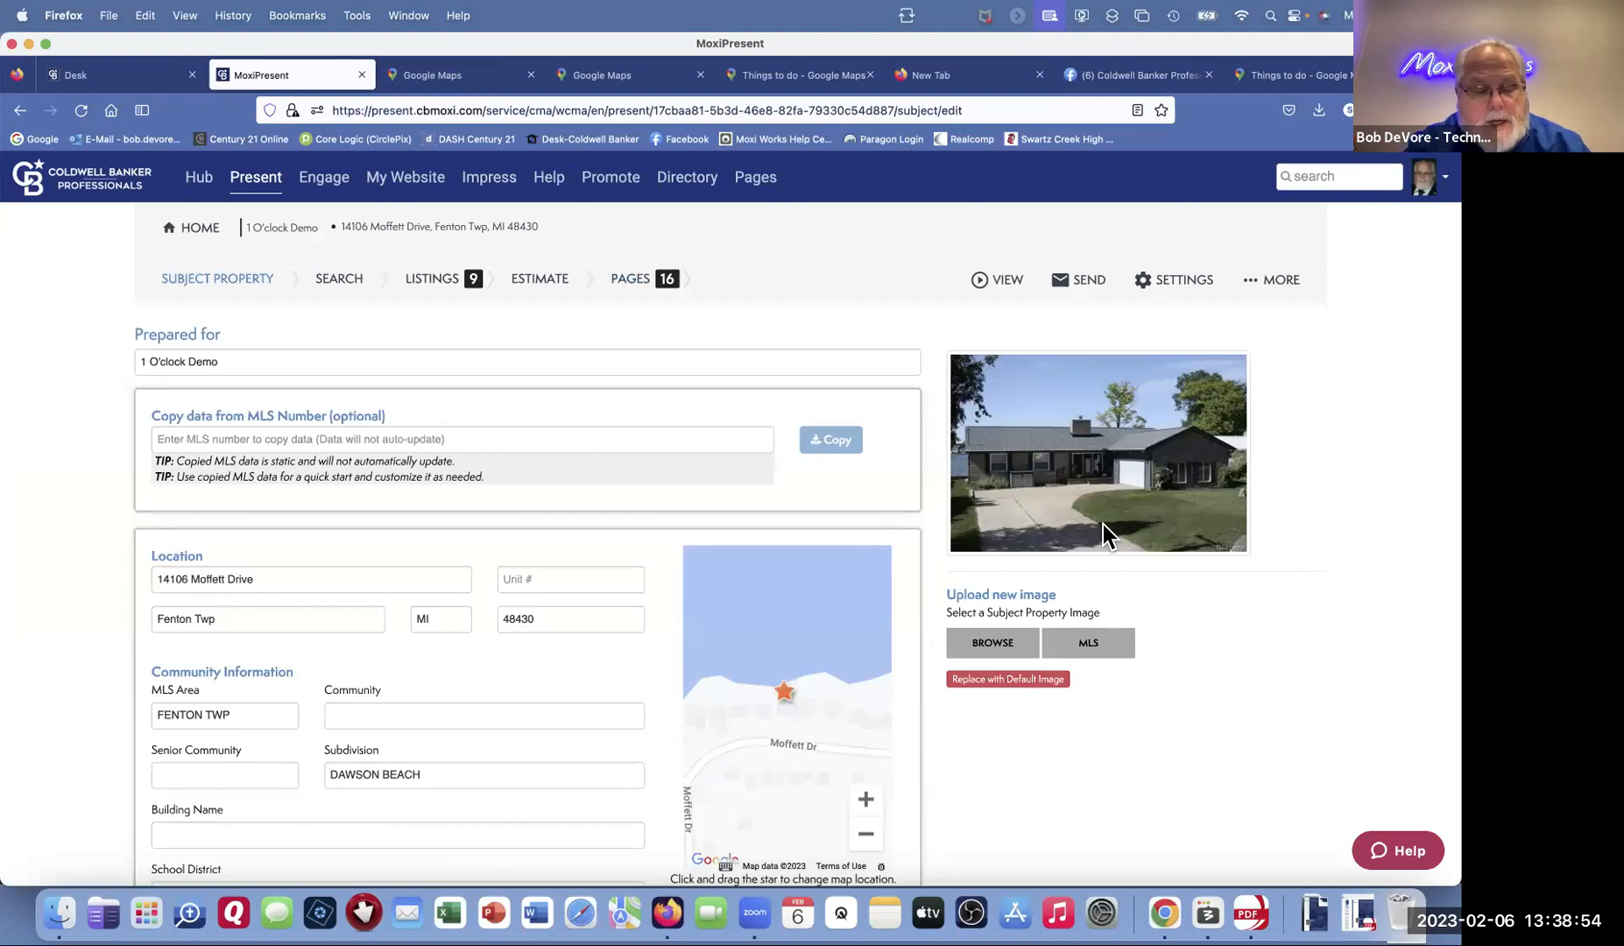
{"action": "key", "text": "super+shift+4"}
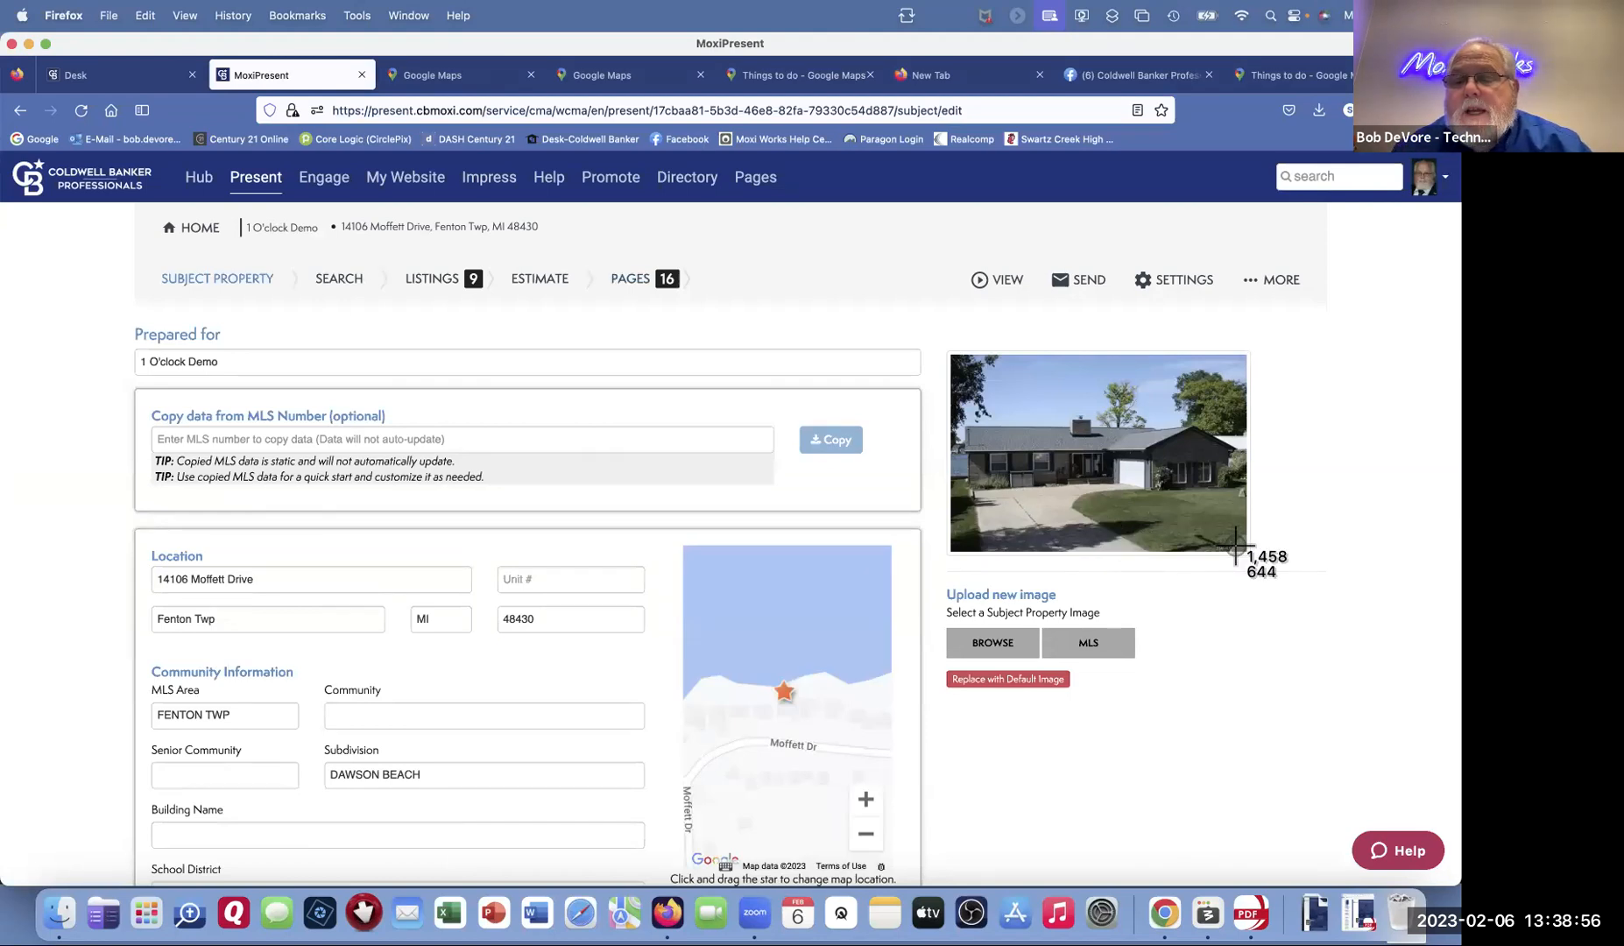
{"action": "mouse_move", "coordinate": [1246, 550]}
{"action": "left_mouse_down"}
{"action": "mouse_move", "coordinate": [1082, 480]}
{"action": "mouse_move", "coordinate": [1004, 377]}
{"action": "mouse_move", "coordinate": [950, 354]}
{"action": "left_mouse_up"}
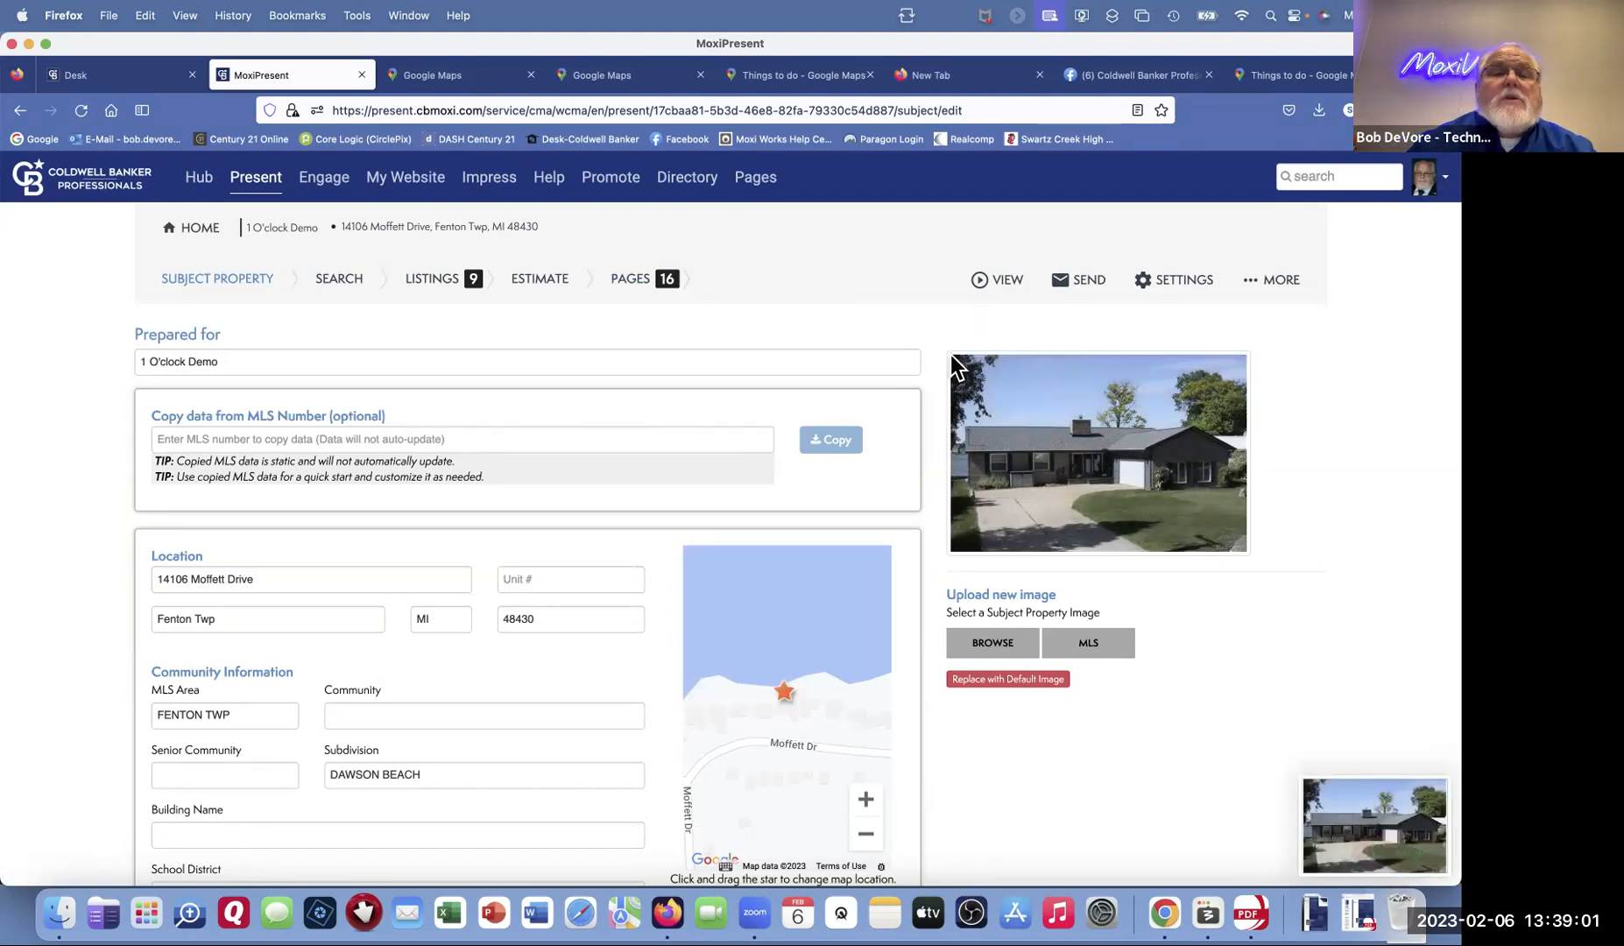
Step: Return to the Facebook draft post and attach the newest house screenshot from the Desktop folder
{"action": "left_click", "coordinate": [1131, 77]}
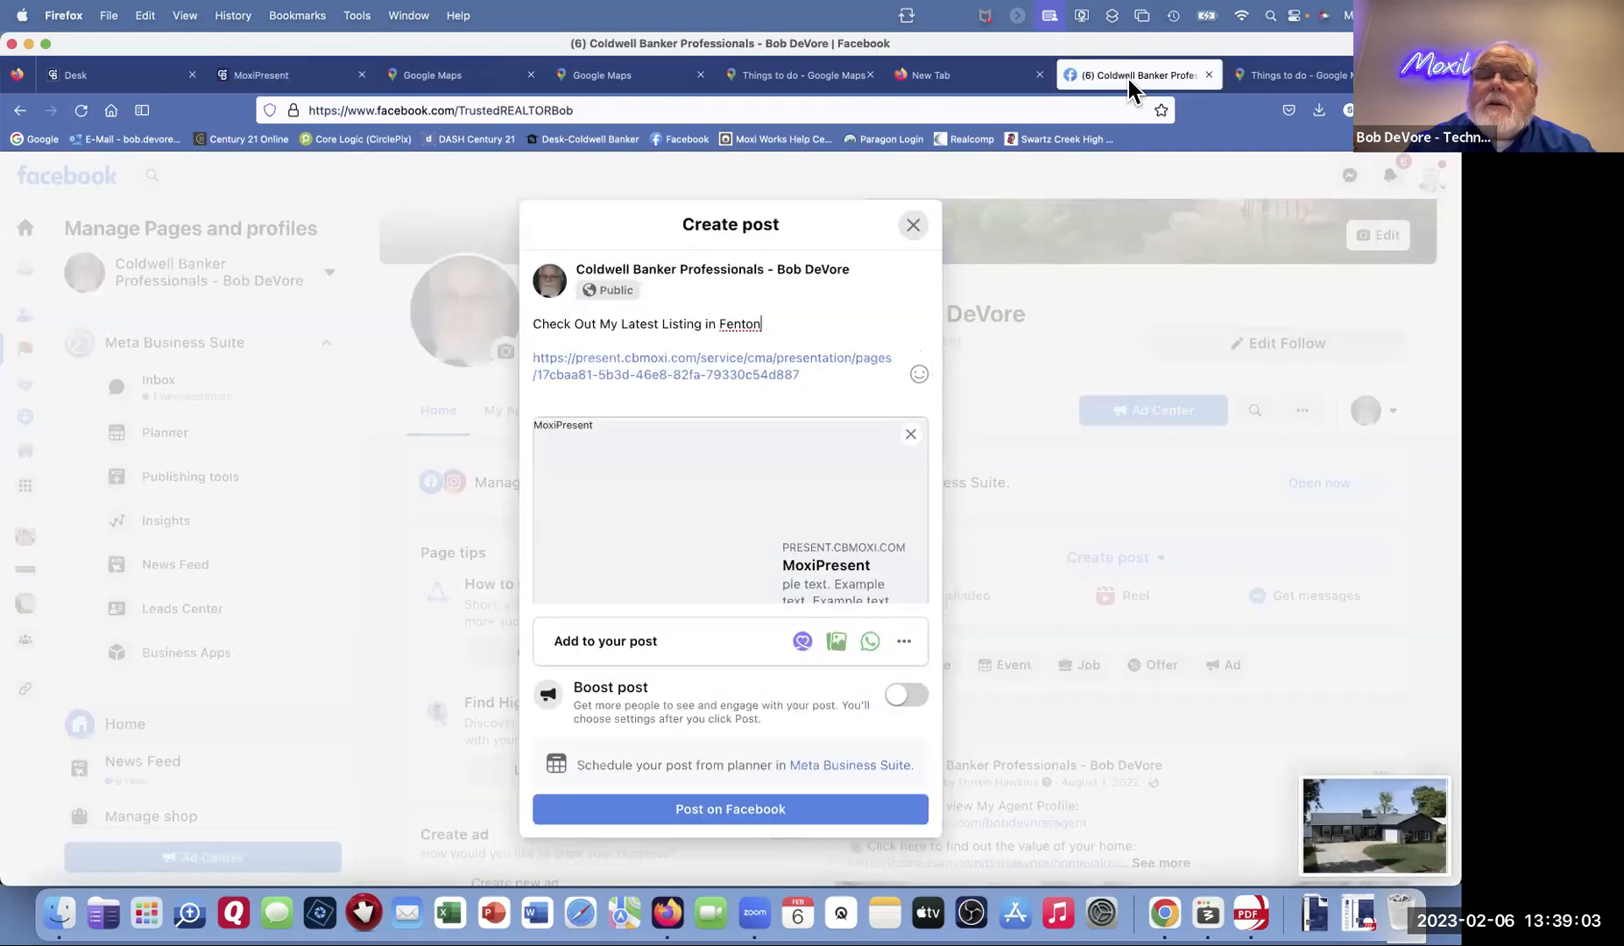
{"action": "left_click", "coordinate": [838, 647]}
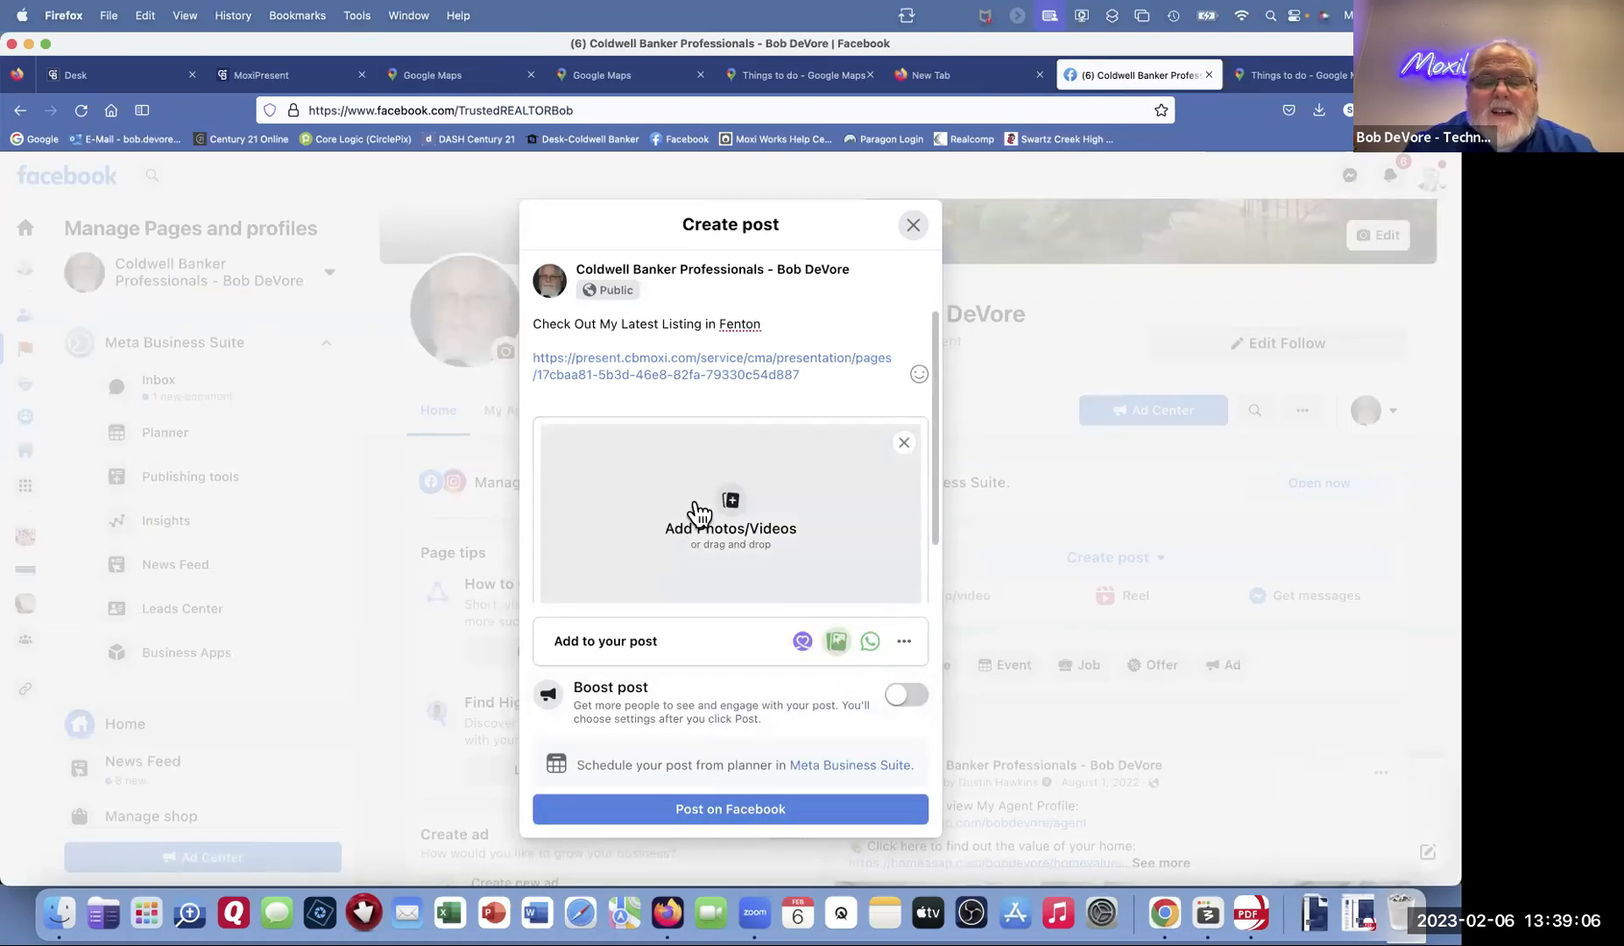
{"action": "left_click", "coordinate": [730, 509]}
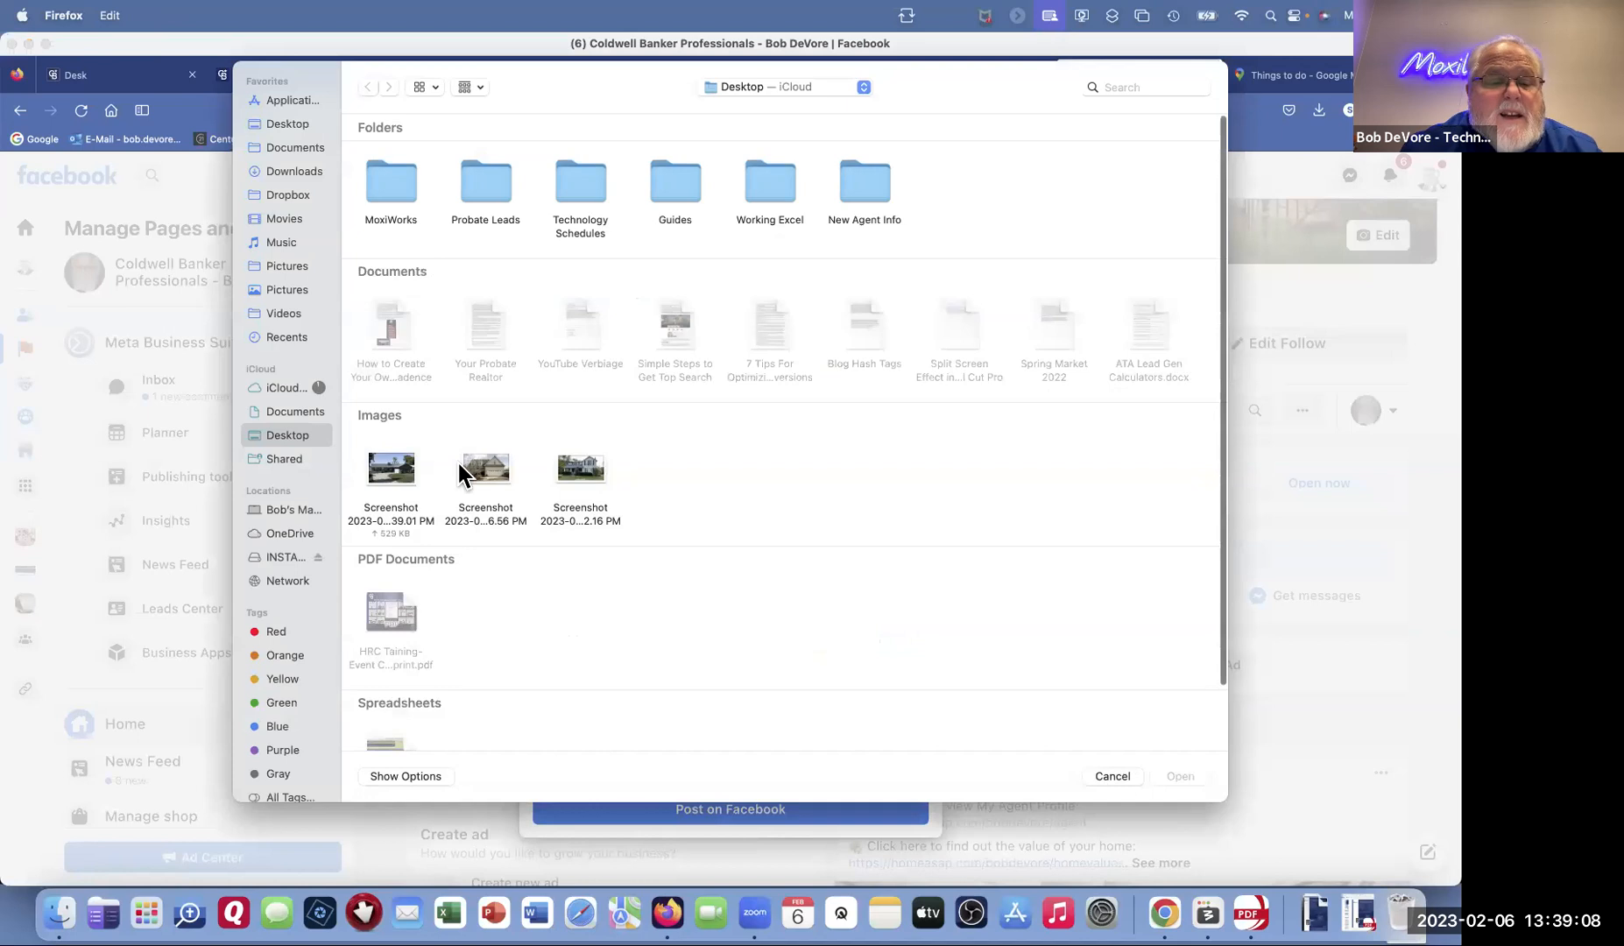
{"action": "left_click", "coordinate": [381, 469]}
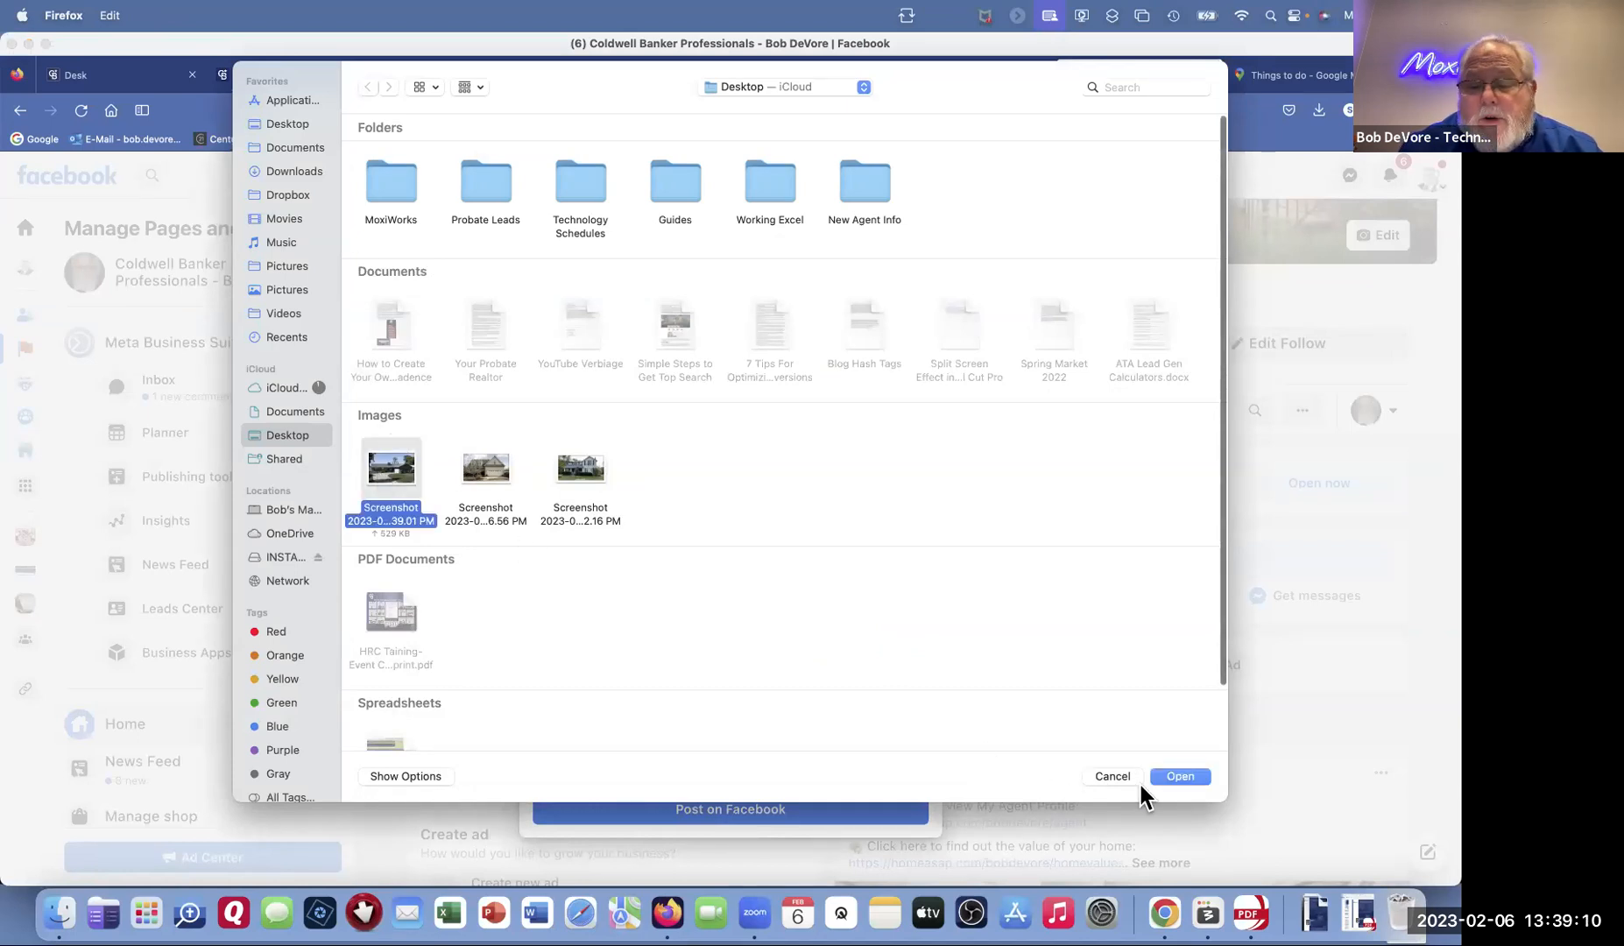
{"action": "left_click", "coordinate": [1180, 777]}
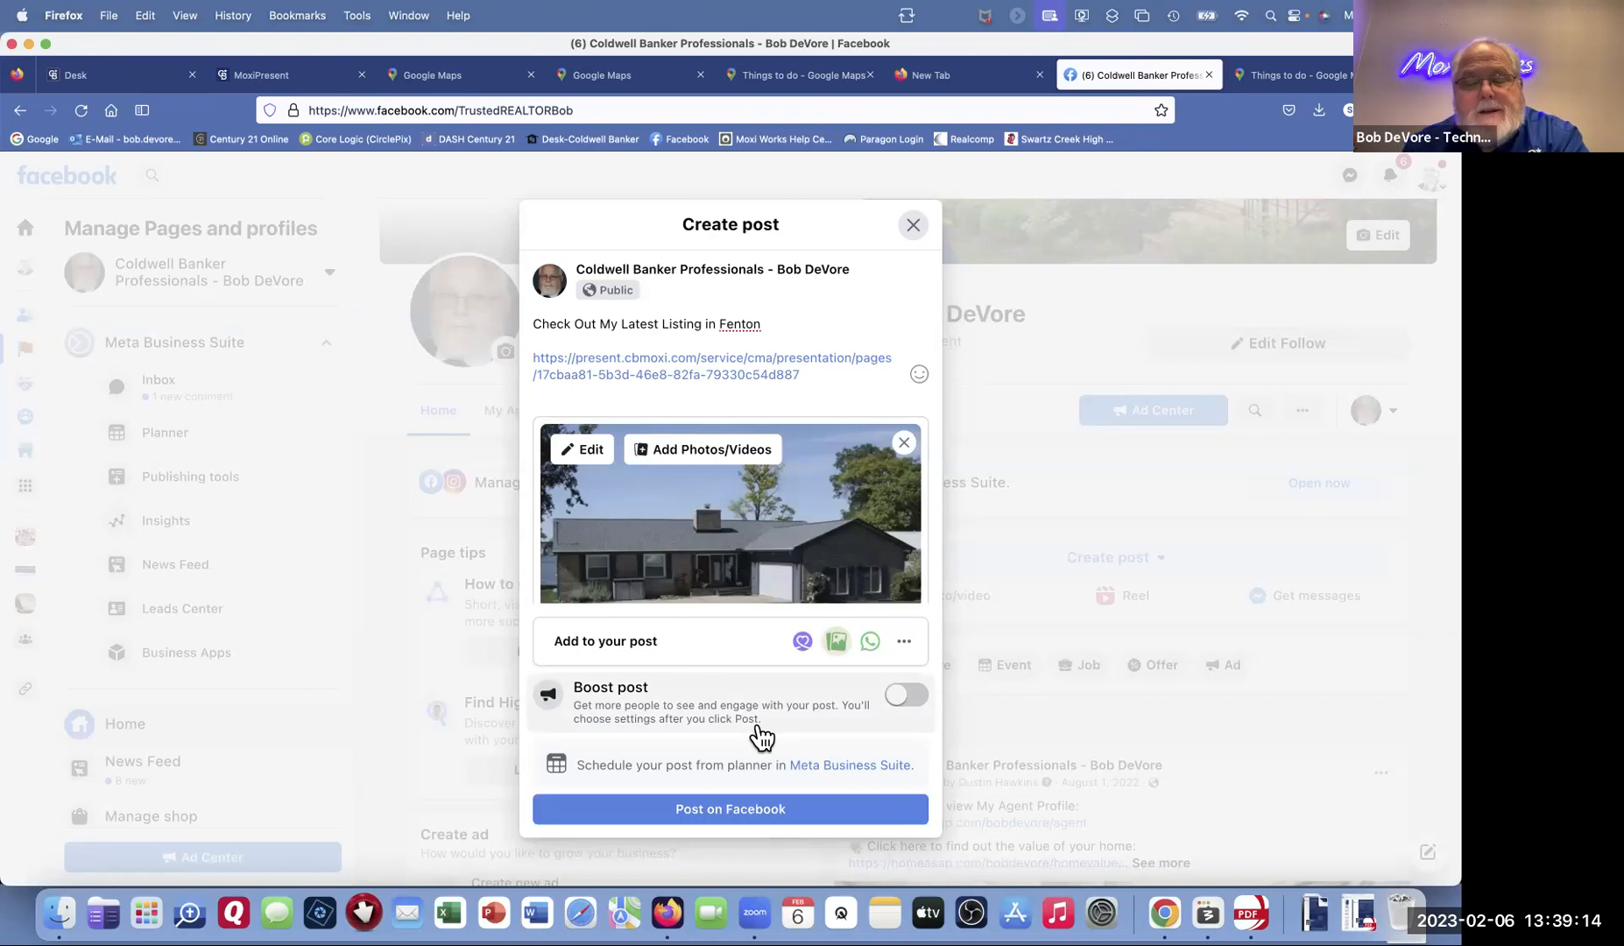
Step: Publish the listing post, skip sharing it to groups, and review the post on the page
{"action": "left_click", "coordinate": [727, 814]}
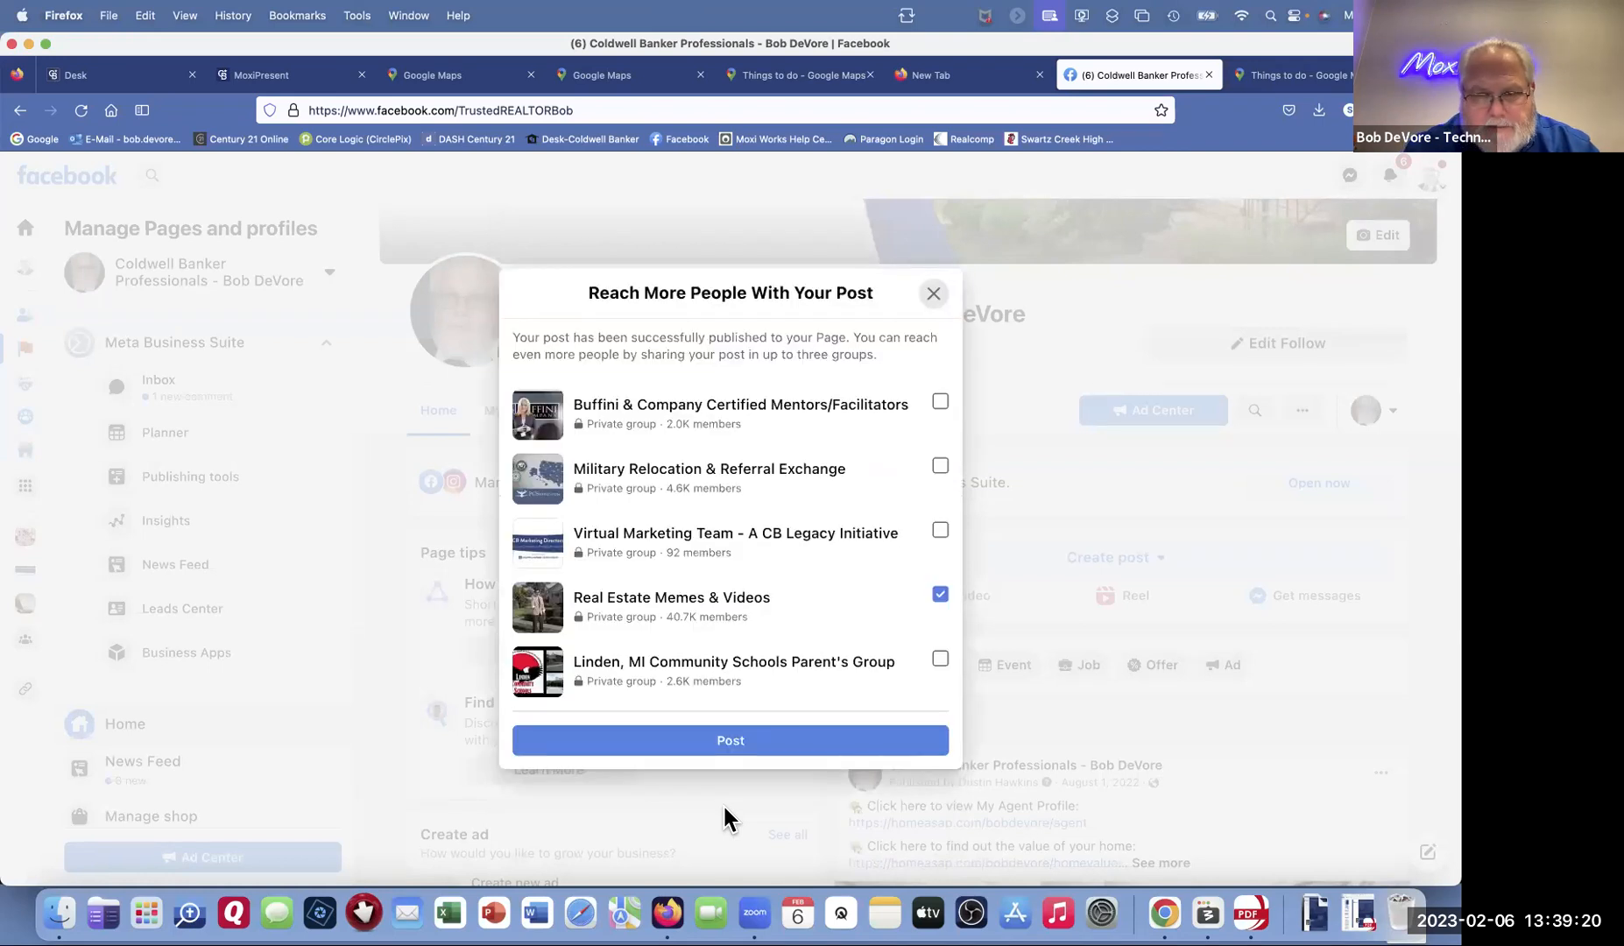
{"action": "left_click", "coordinate": [934, 295]}
{"action": "scroll", "coordinate": [1154, 439], "scroll_direction": "down", "scroll_amount": 8}
{"action": "scroll", "coordinate": [1159, 456], "scroll_direction": "down", "scroll_amount": 6}
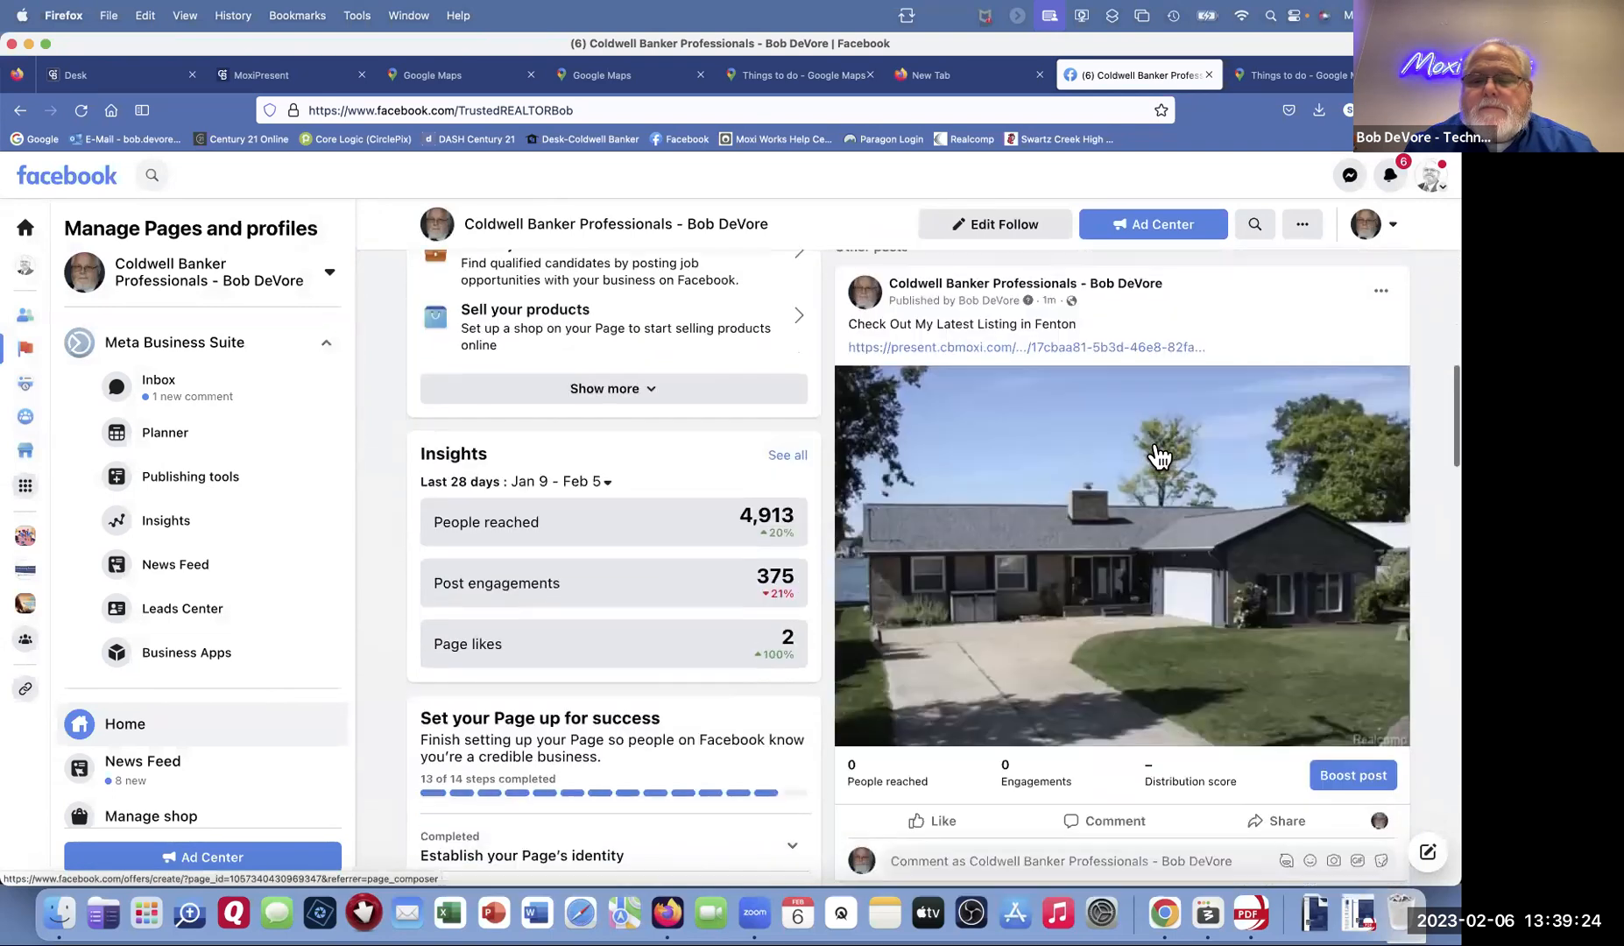
{"action": "scroll", "coordinate": [1158, 455], "scroll_direction": "up", "scroll_amount": 2}
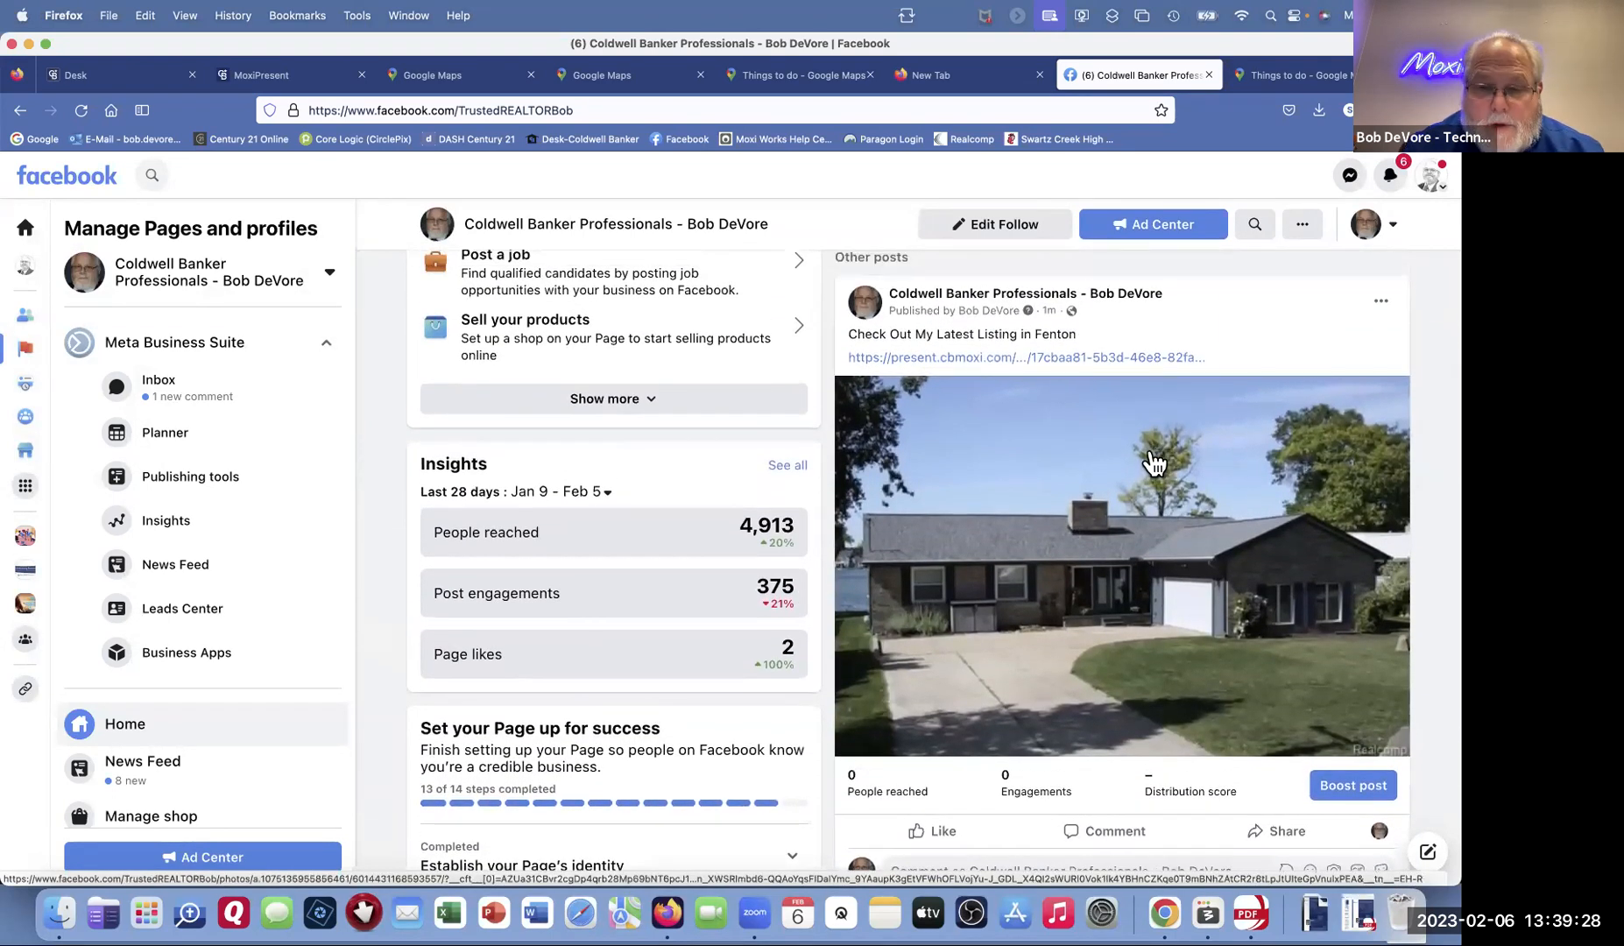
{"action": "scroll", "coordinate": [1158, 469], "scroll_direction": "down", "scroll_amount": 2}
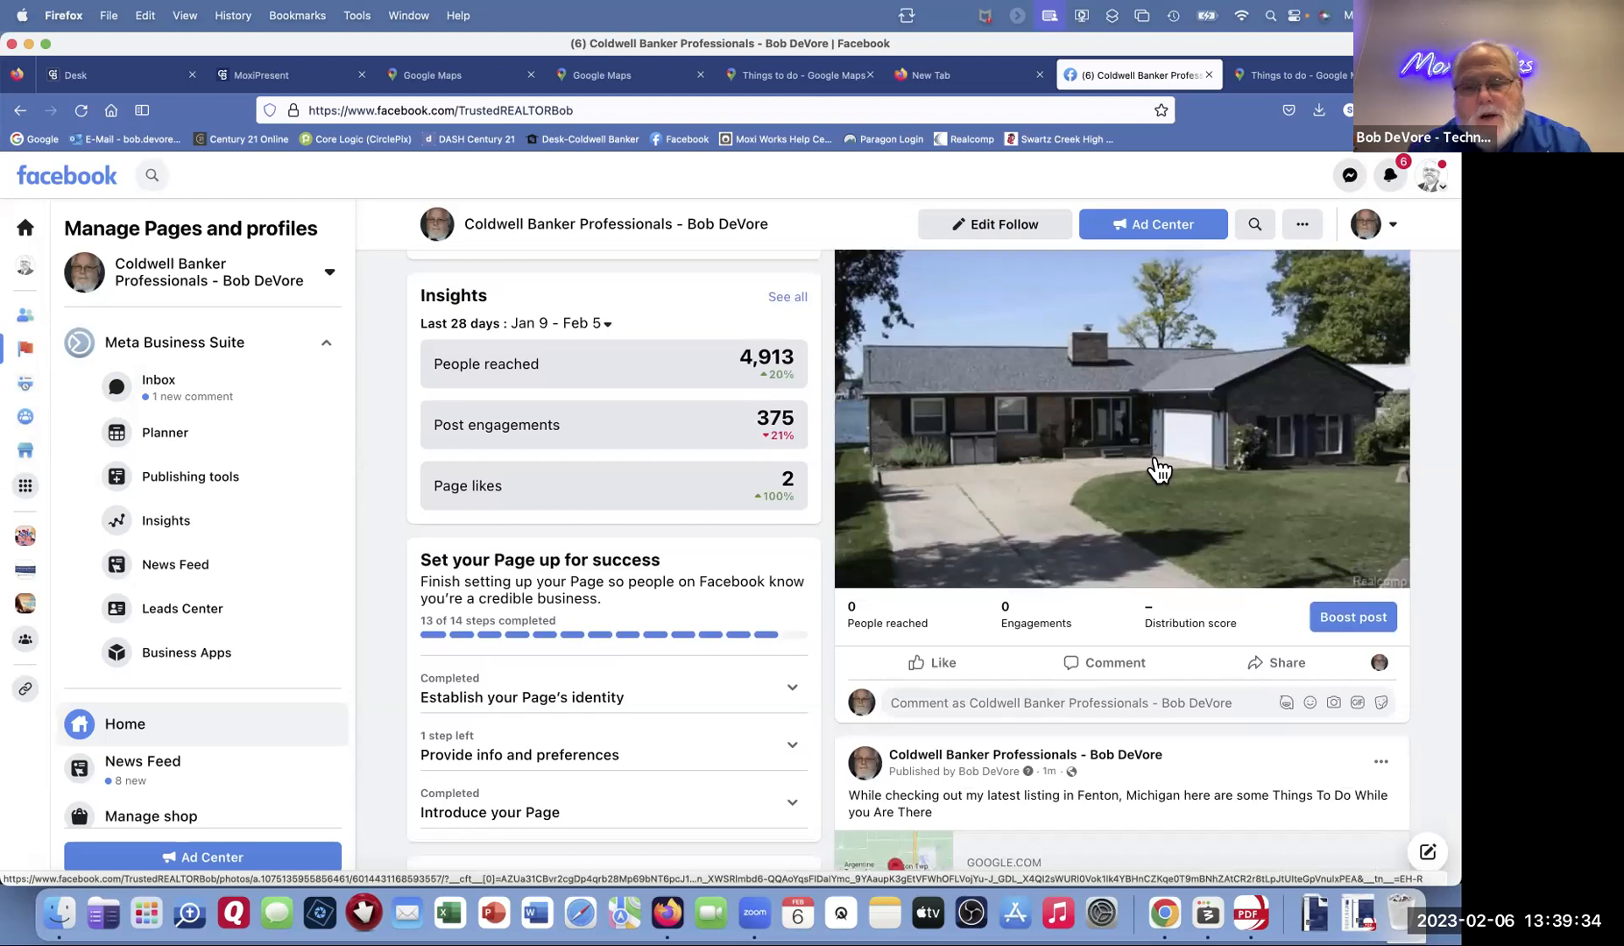
{"action": "scroll", "coordinate": [1155, 460], "scroll_direction": "up", "scroll_amount": 4}
{"action": "scroll", "coordinate": [1155, 460], "scroll_direction": "down", "scroll_amount": 1}
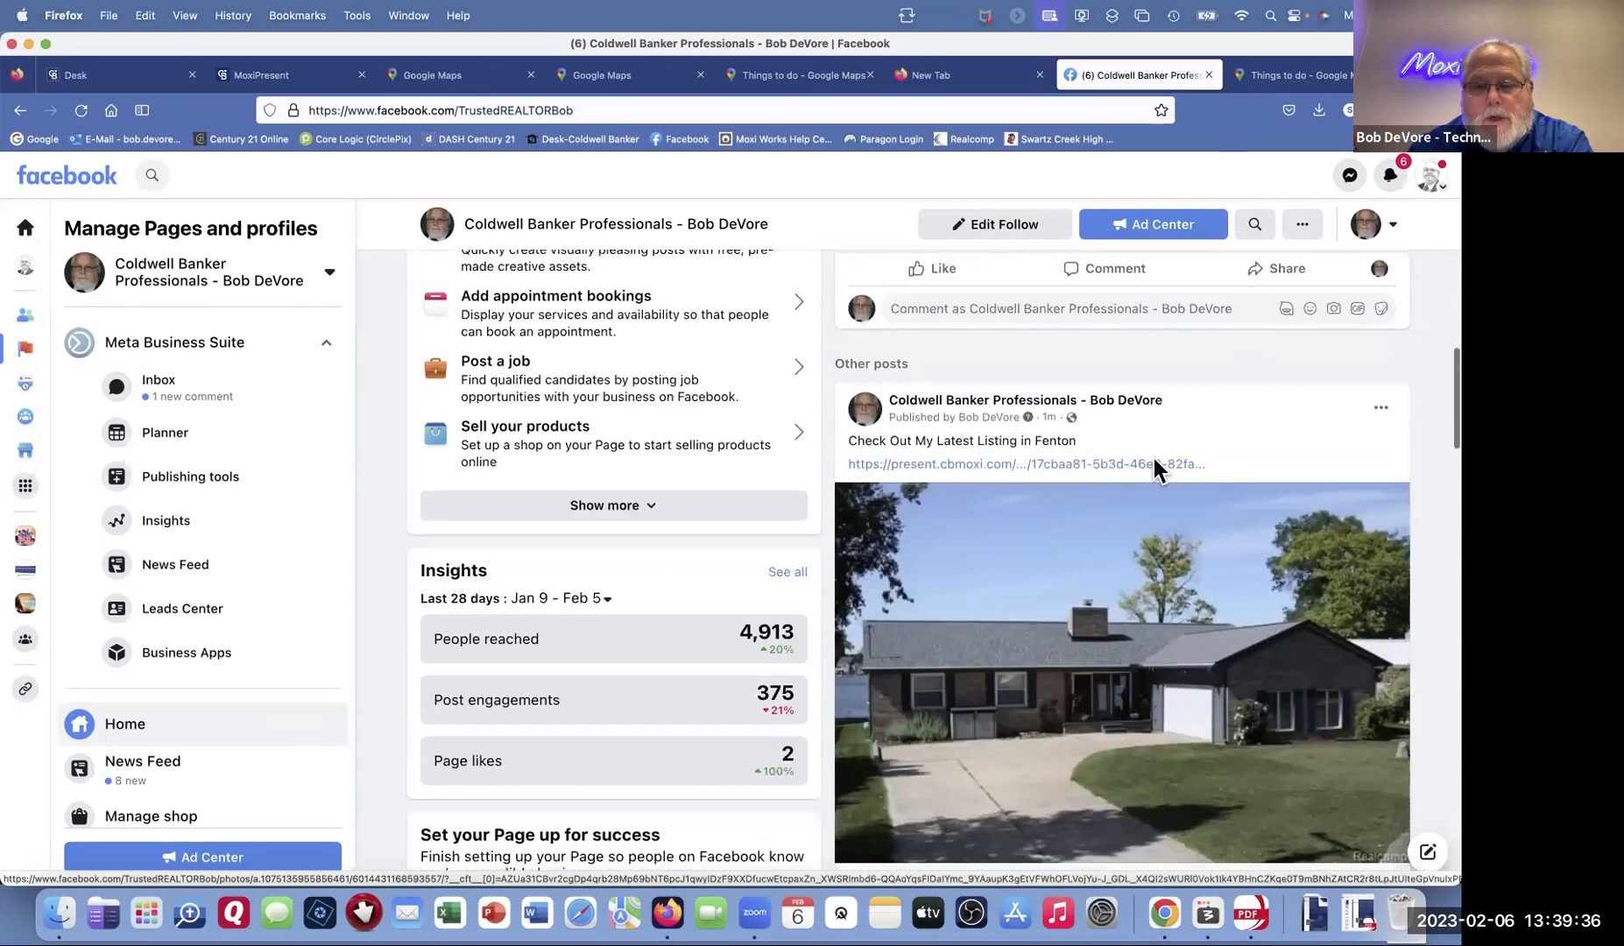
{"action": "scroll", "coordinate": [1154, 459], "scroll_direction": "down", "scroll_amount": 3}
{"action": "scroll", "coordinate": [1147, 463], "scroll_direction": "up", "scroll_amount": 1}
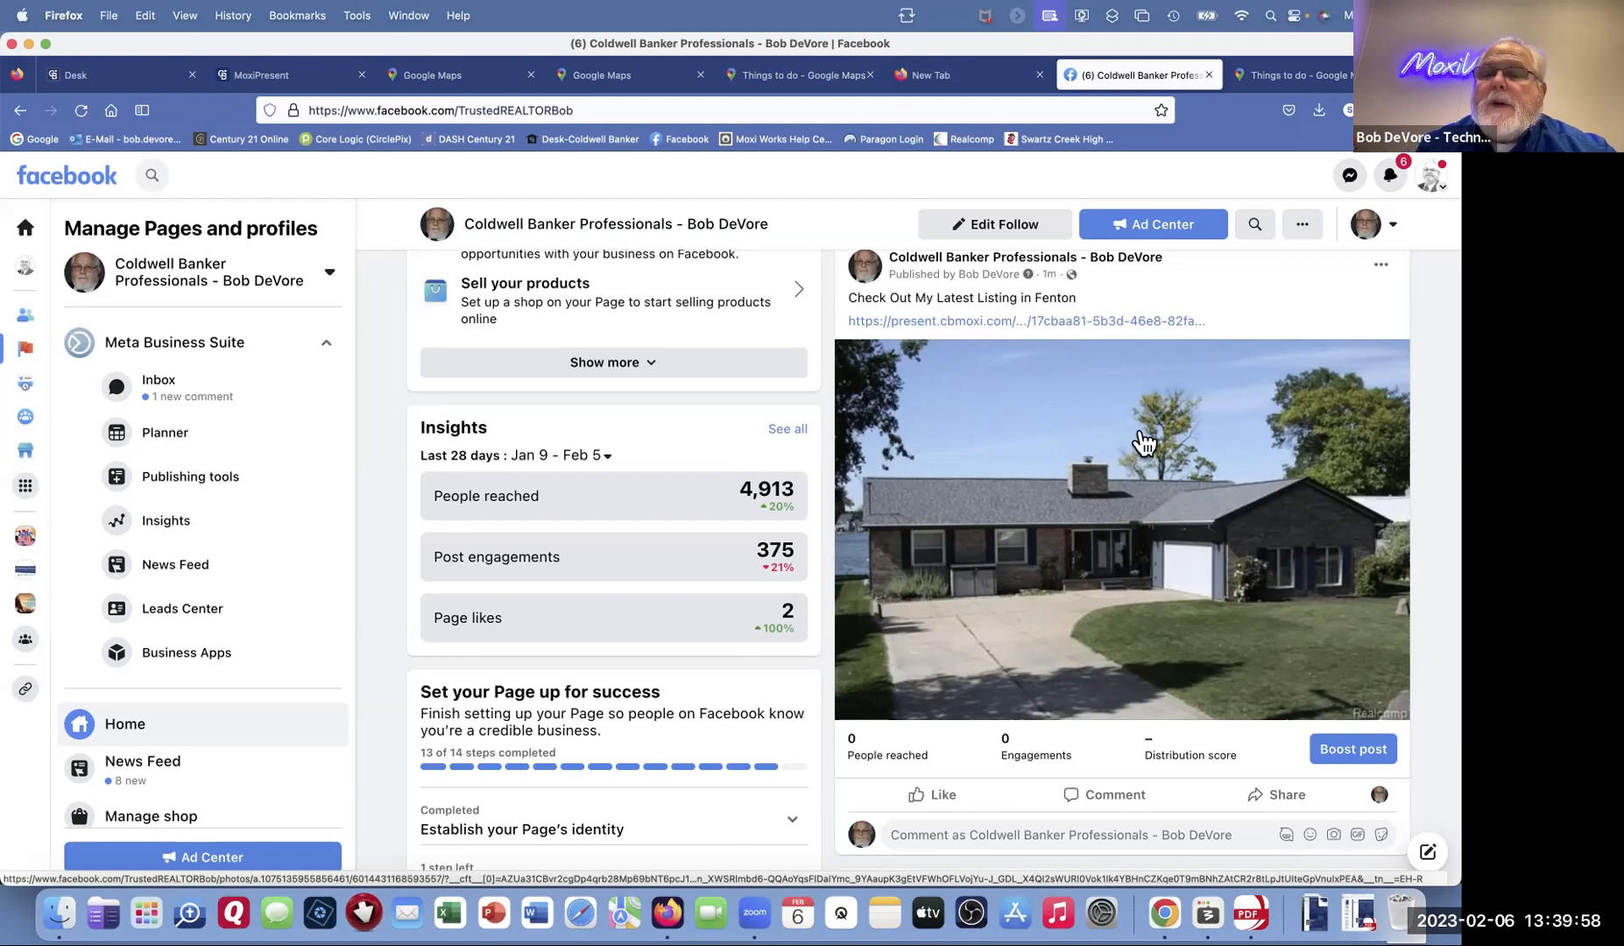
Step: Delete the "Check Out My Latest Listing in Fenton" post and check the page's remaining posts
{"action": "left_click", "coordinate": [1381, 265]}
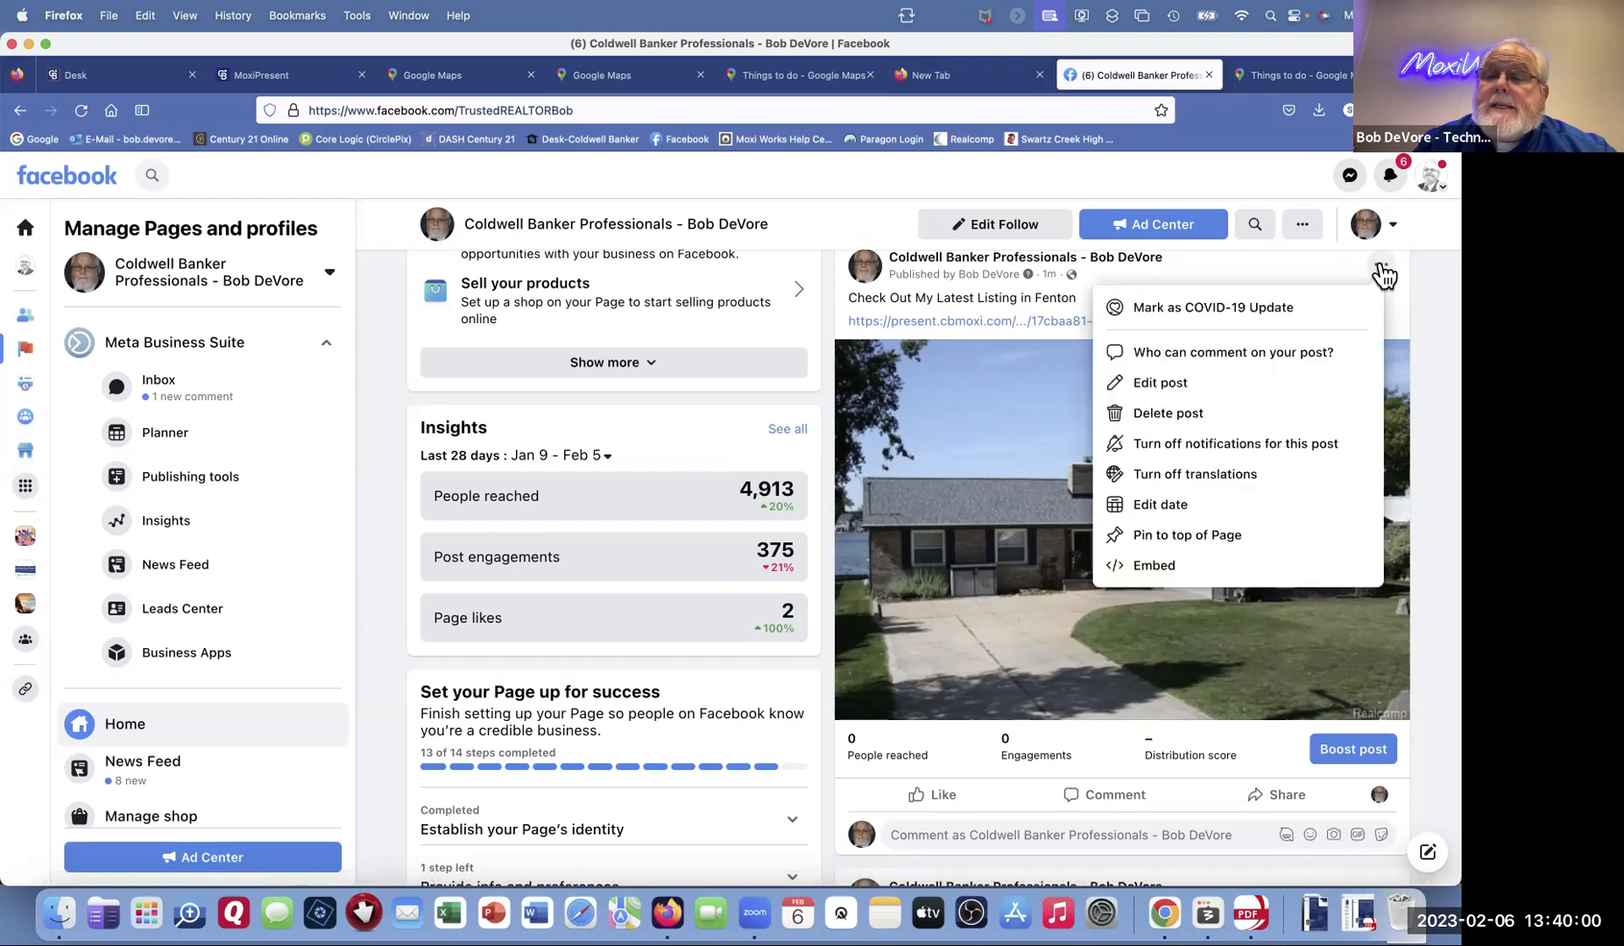
{"action": "left_click", "coordinate": [1159, 415]}
{"action": "left_click", "coordinate": [913, 559]}
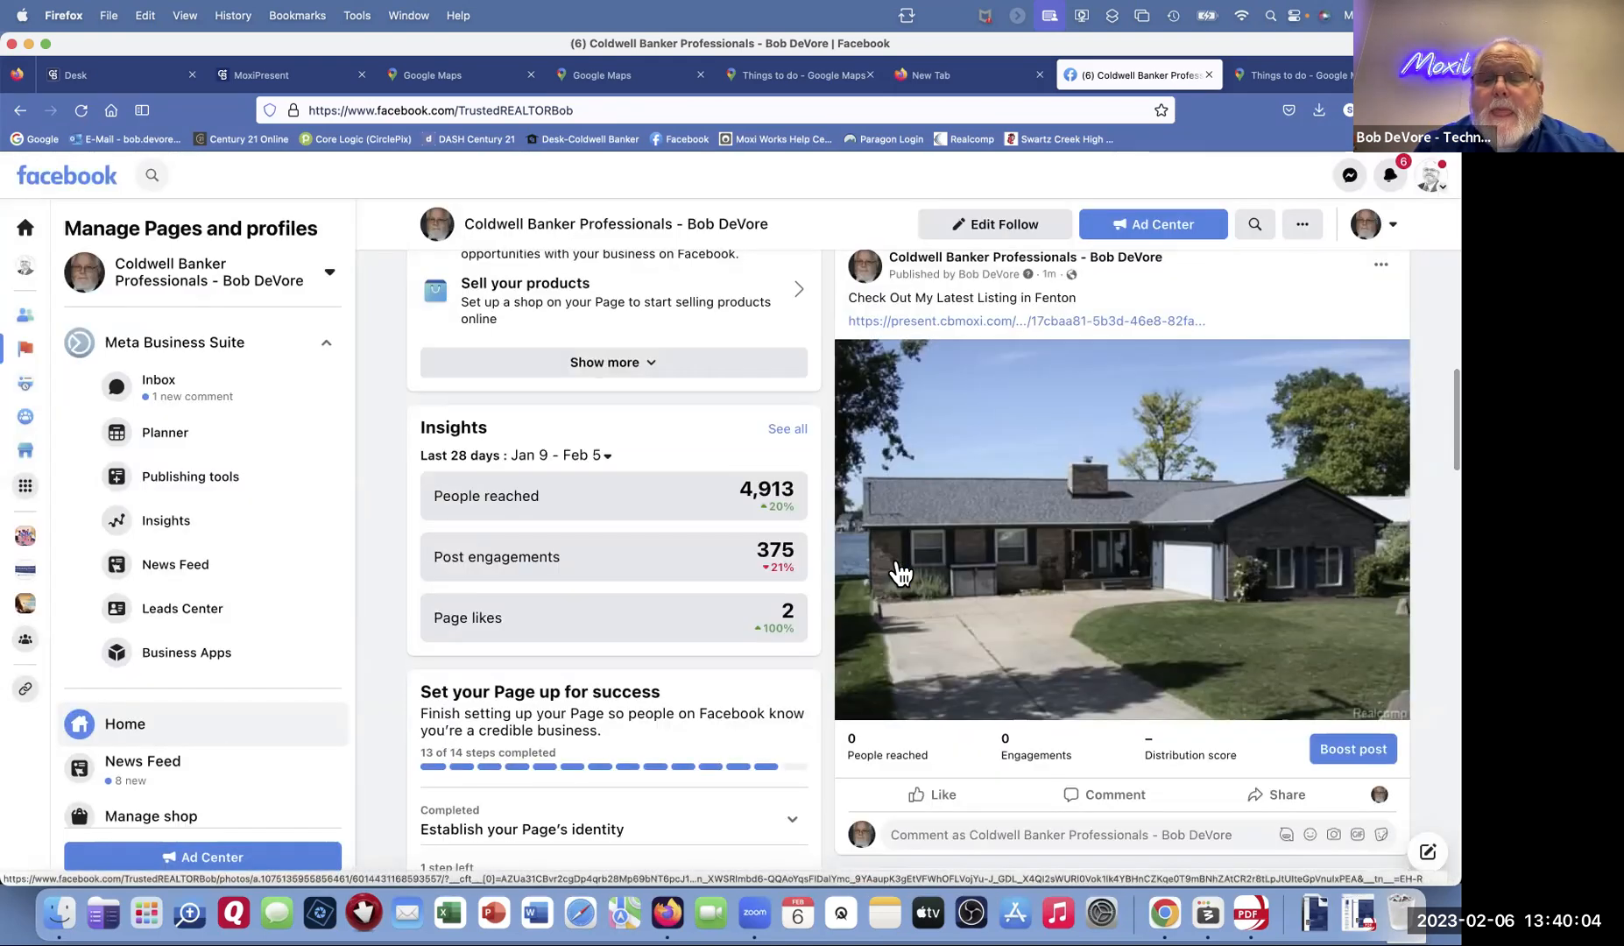
{"action": "scroll", "coordinate": [898, 570], "scroll_direction": "down", "scroll_amount": 10}
{"action": "scroll", "coordinate": [898, 570], "scroll_direction": "up", "scroll_amount": 5}
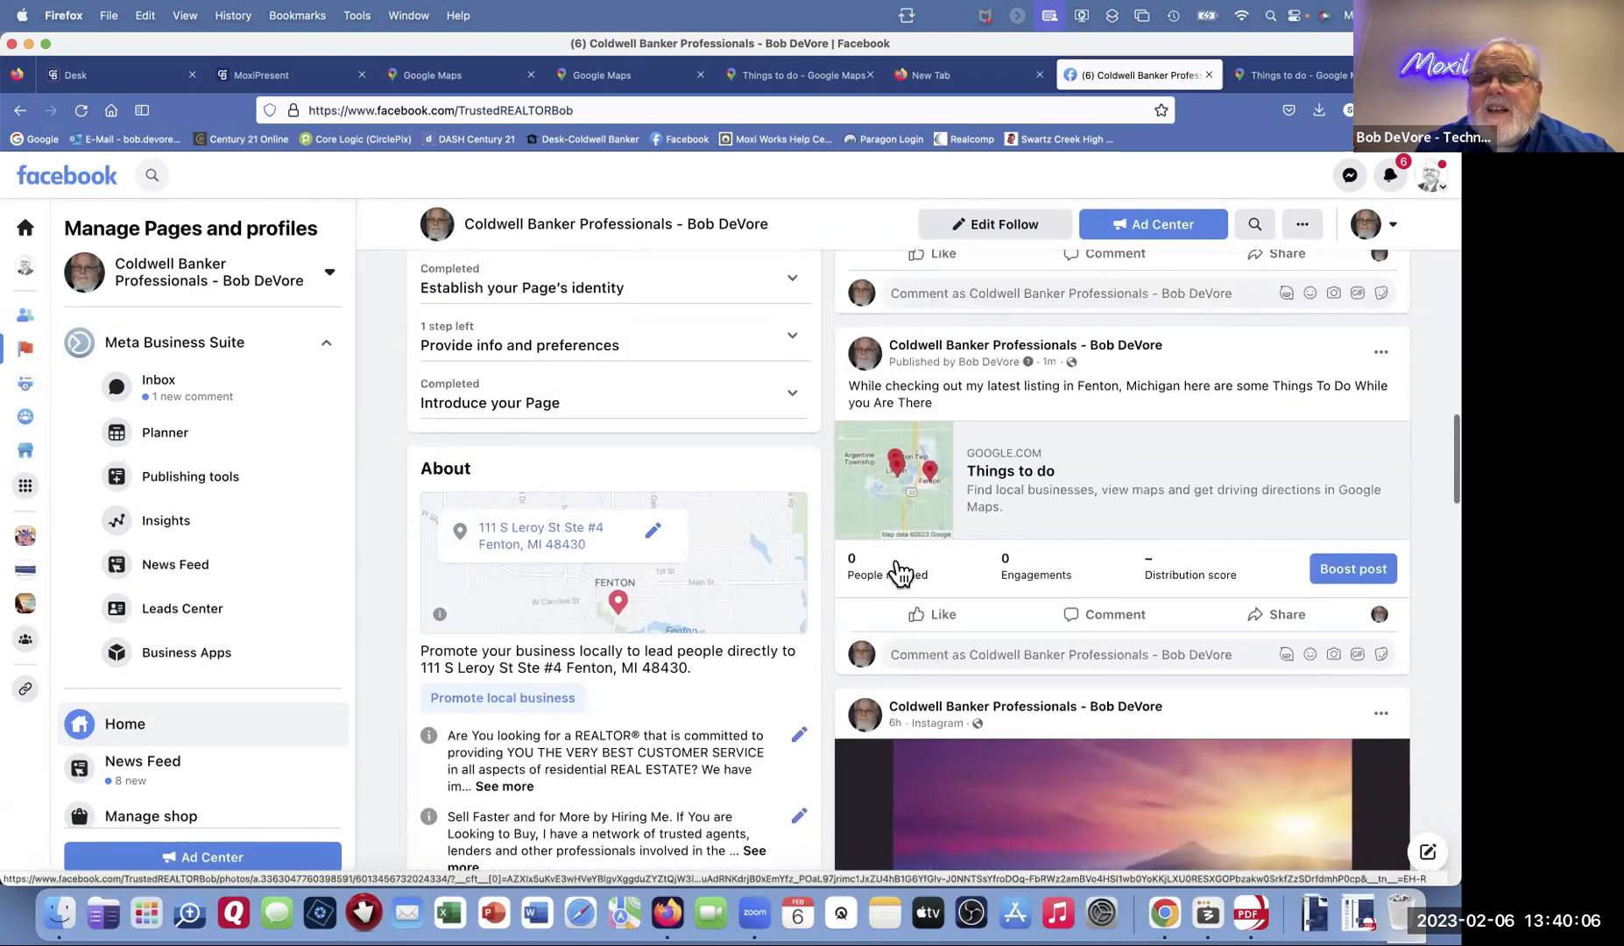
{"action": "scroll", "coordinate": [707, 537], "scroll_direction": "up", "scroll_amount": 5}
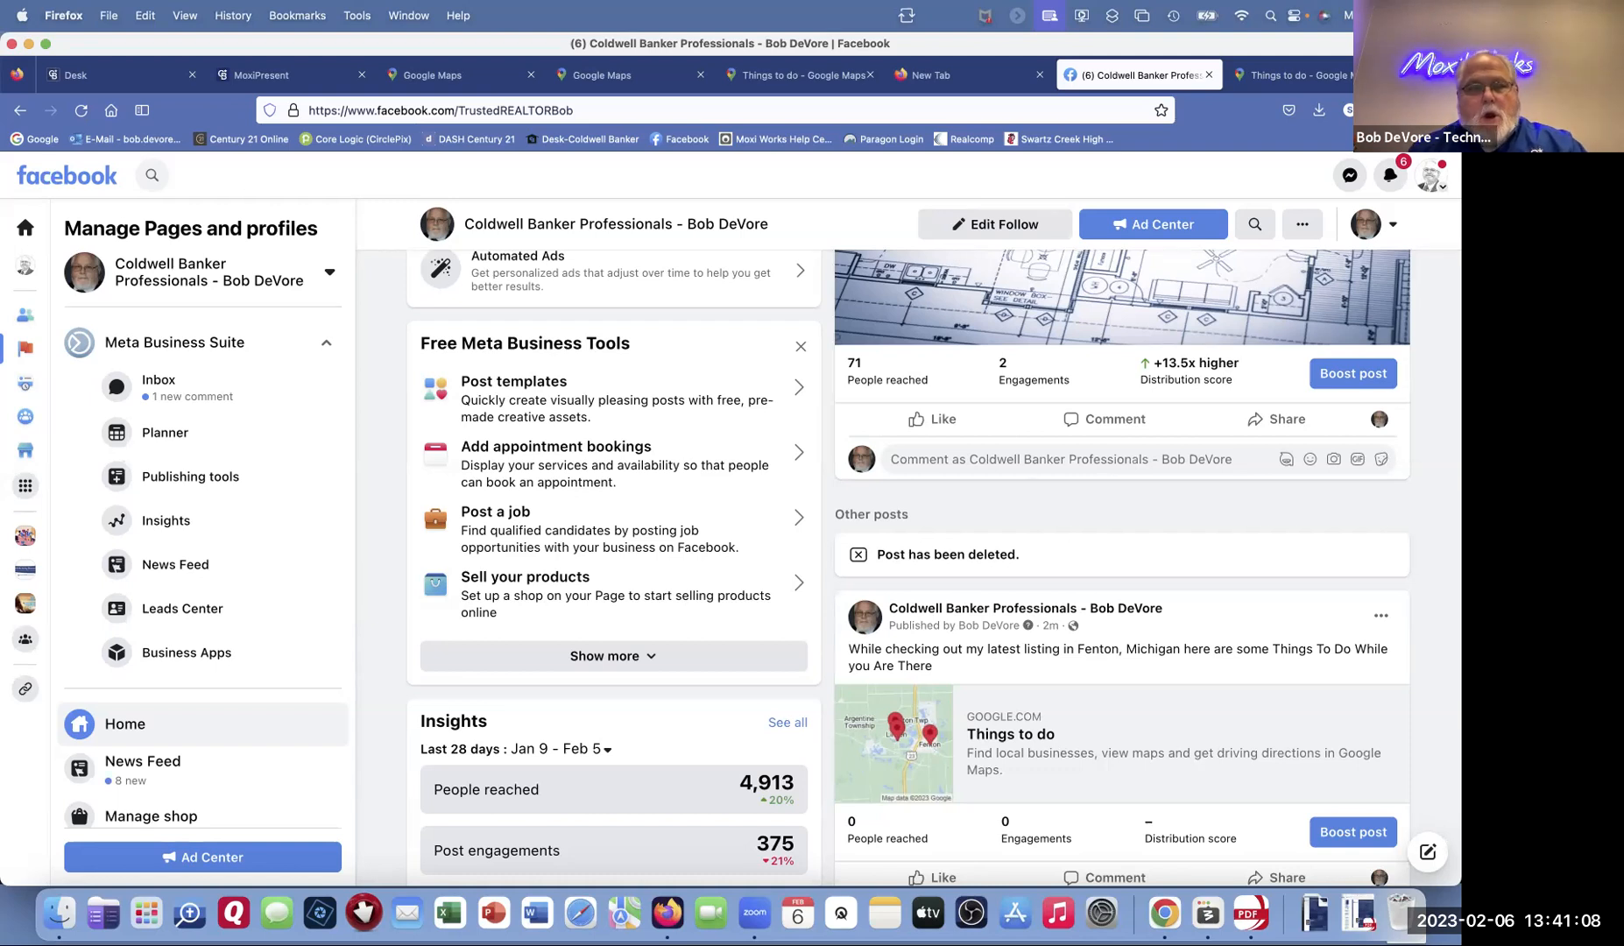
Step: Switch to MoxiPresent and open the Trusted Advisor page from the My Pages library of the 1 O'clock Demo presentation
{"action": "left_click", "coordinate": [263, 75]}
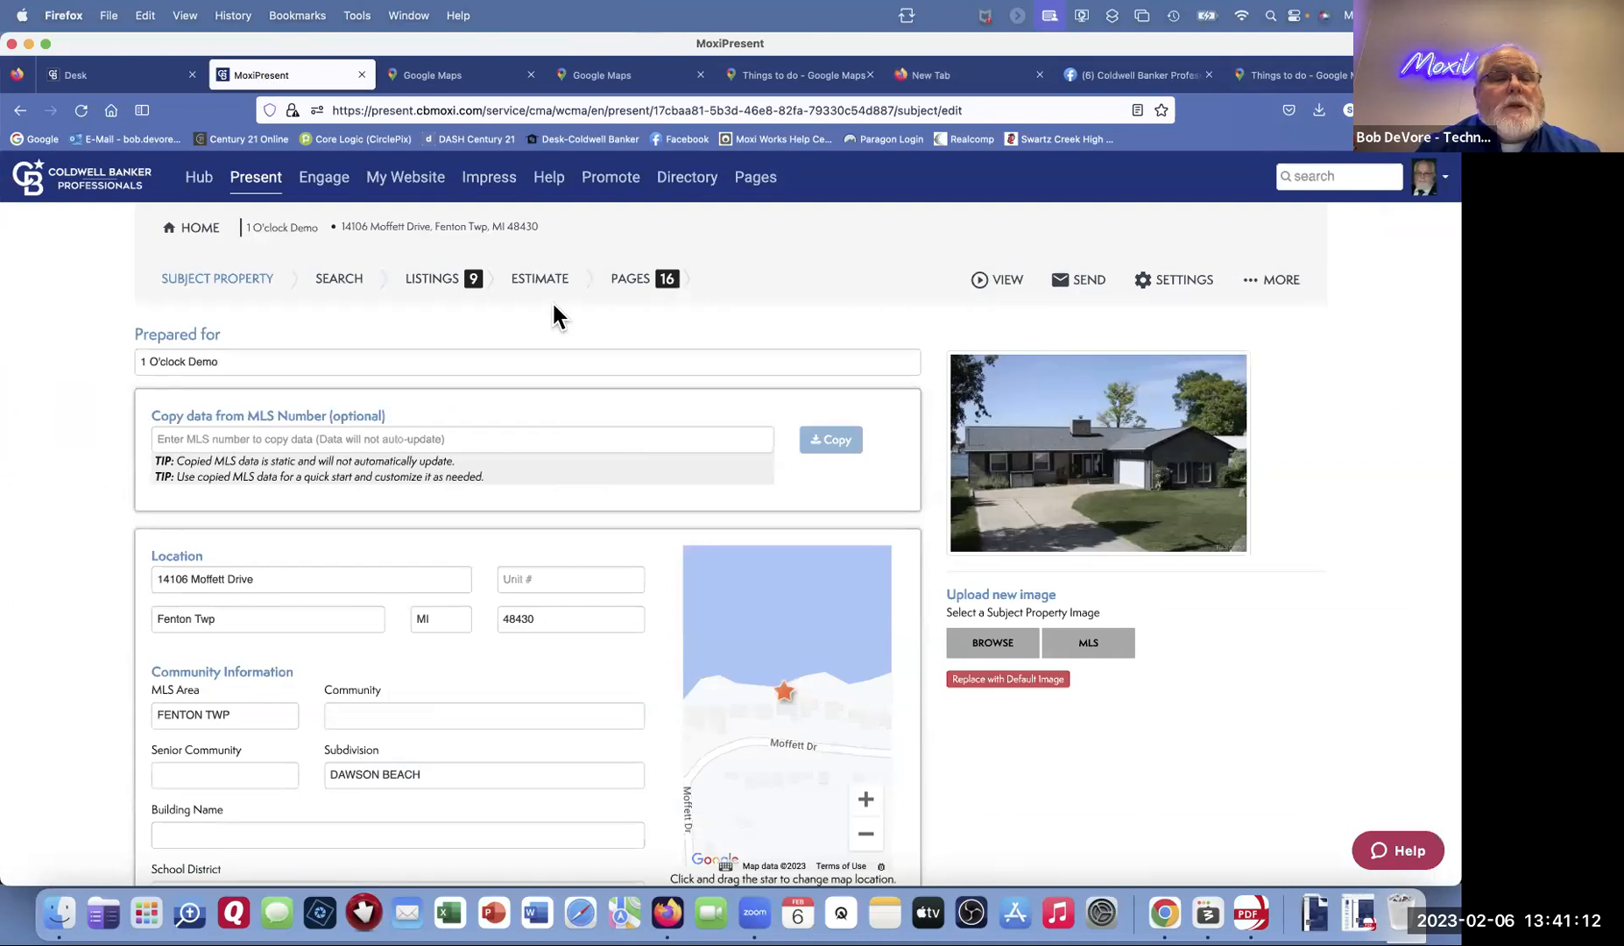
{"action": "left_click", "coordinate": [633, 281]}
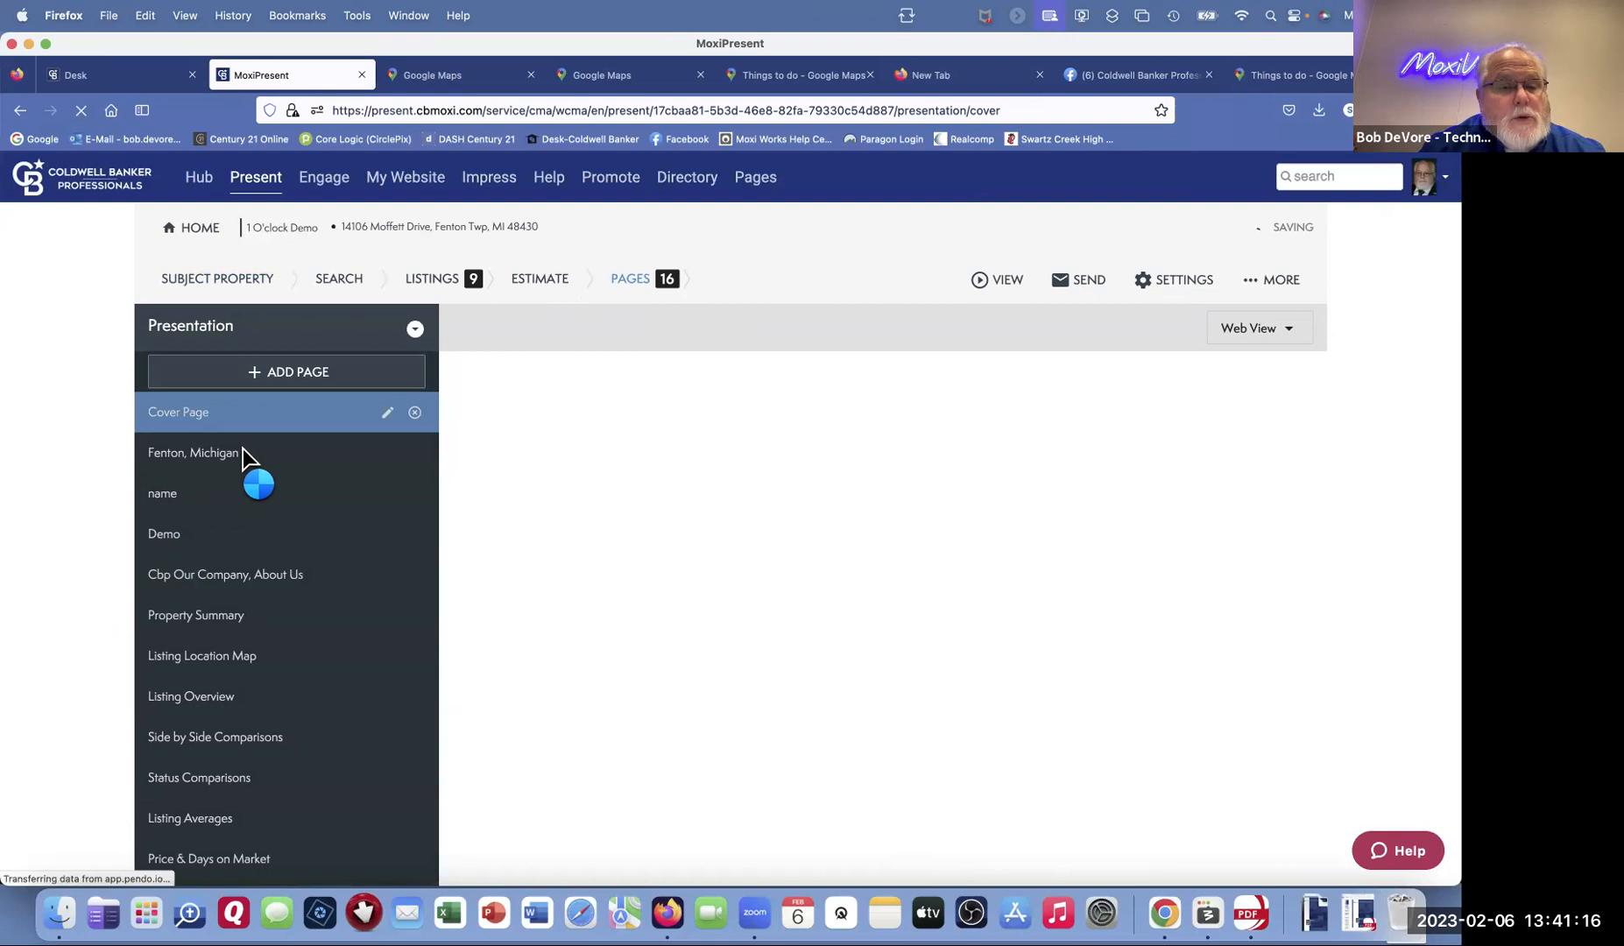
{"action": "left_click", "coordinate": [283, 376]}
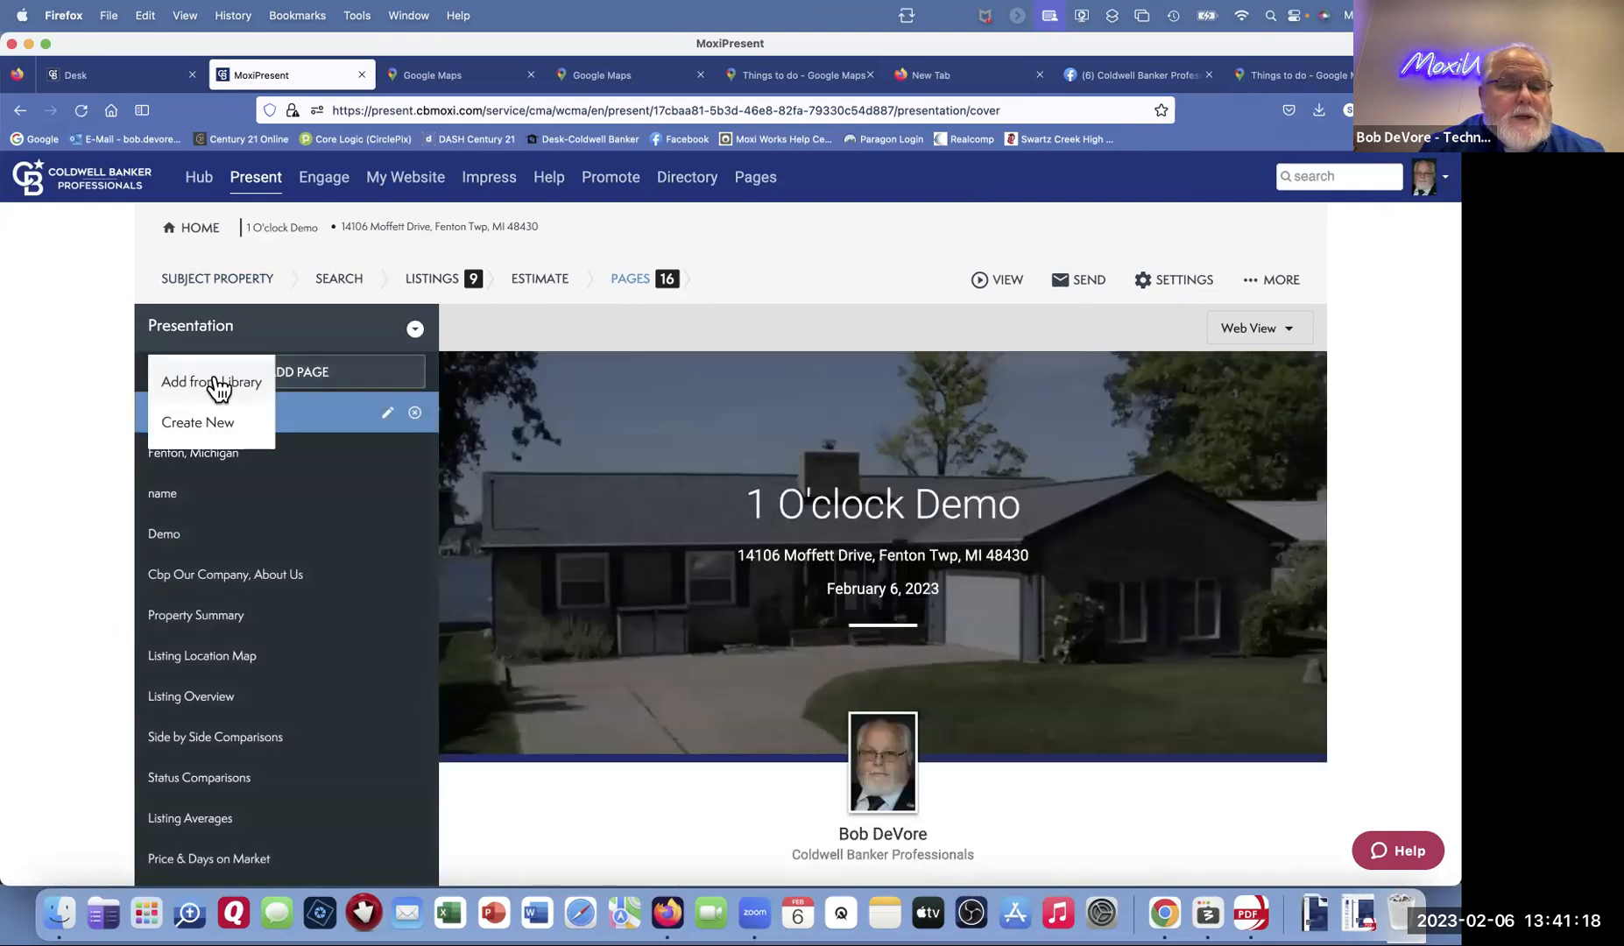
{"action": "left_click", "coordinate": [216, 387]}
{"action": "left_click", "coordinate": [195, 465]}
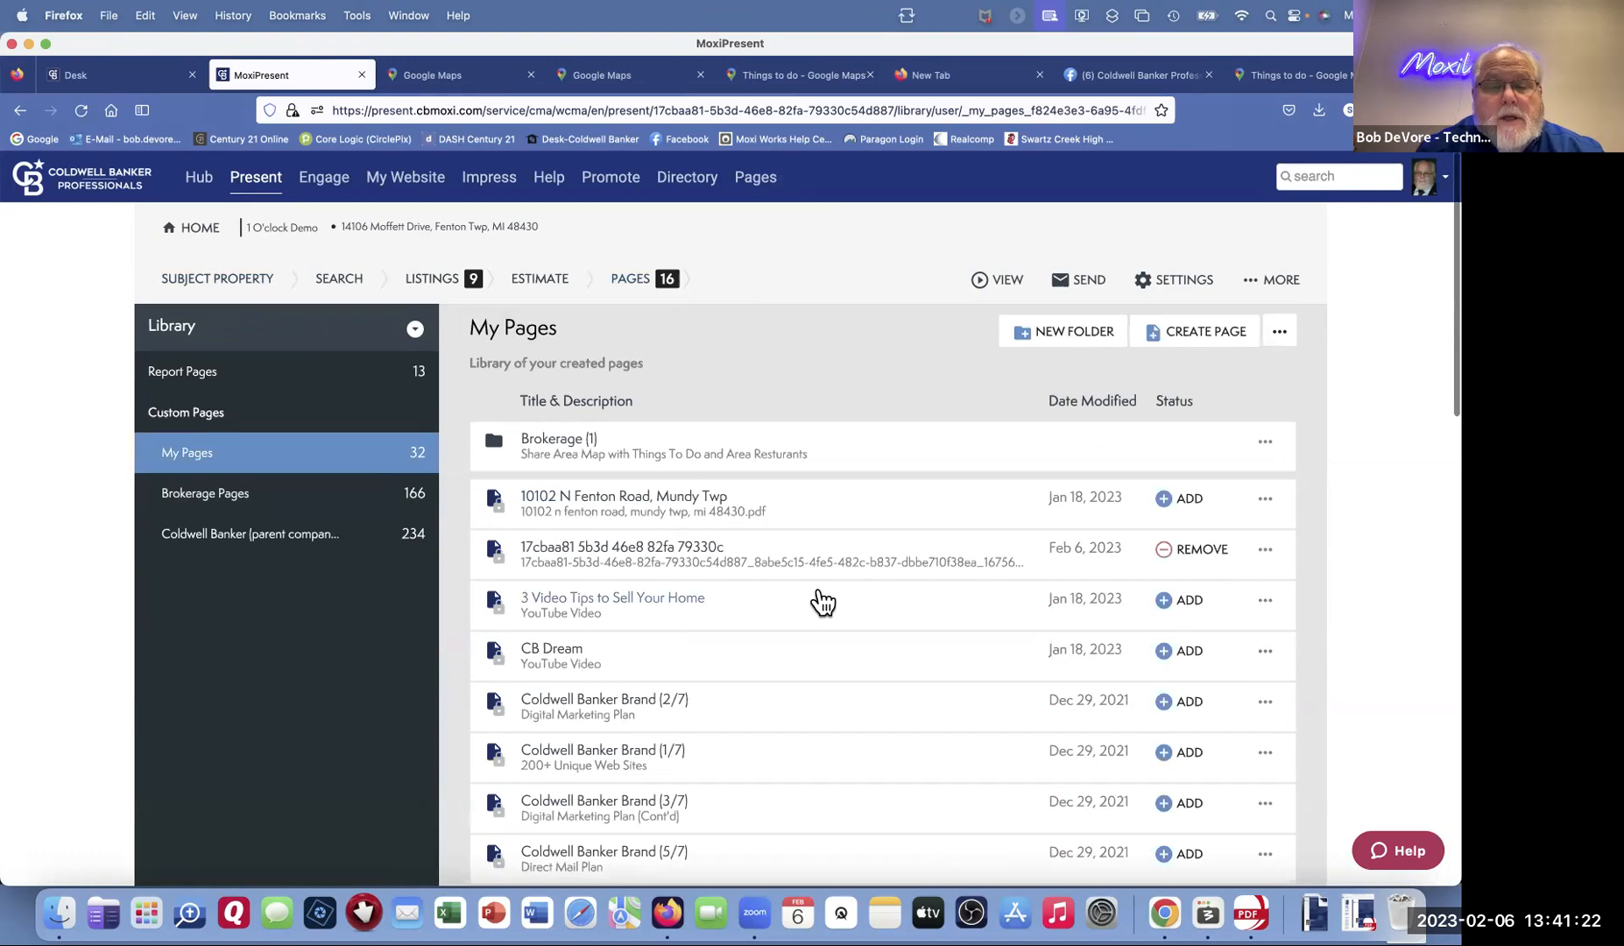
{"action": "scroll", "coordinate": [822, 603], "scroll_direction": "down", "scroll_amount": 15}
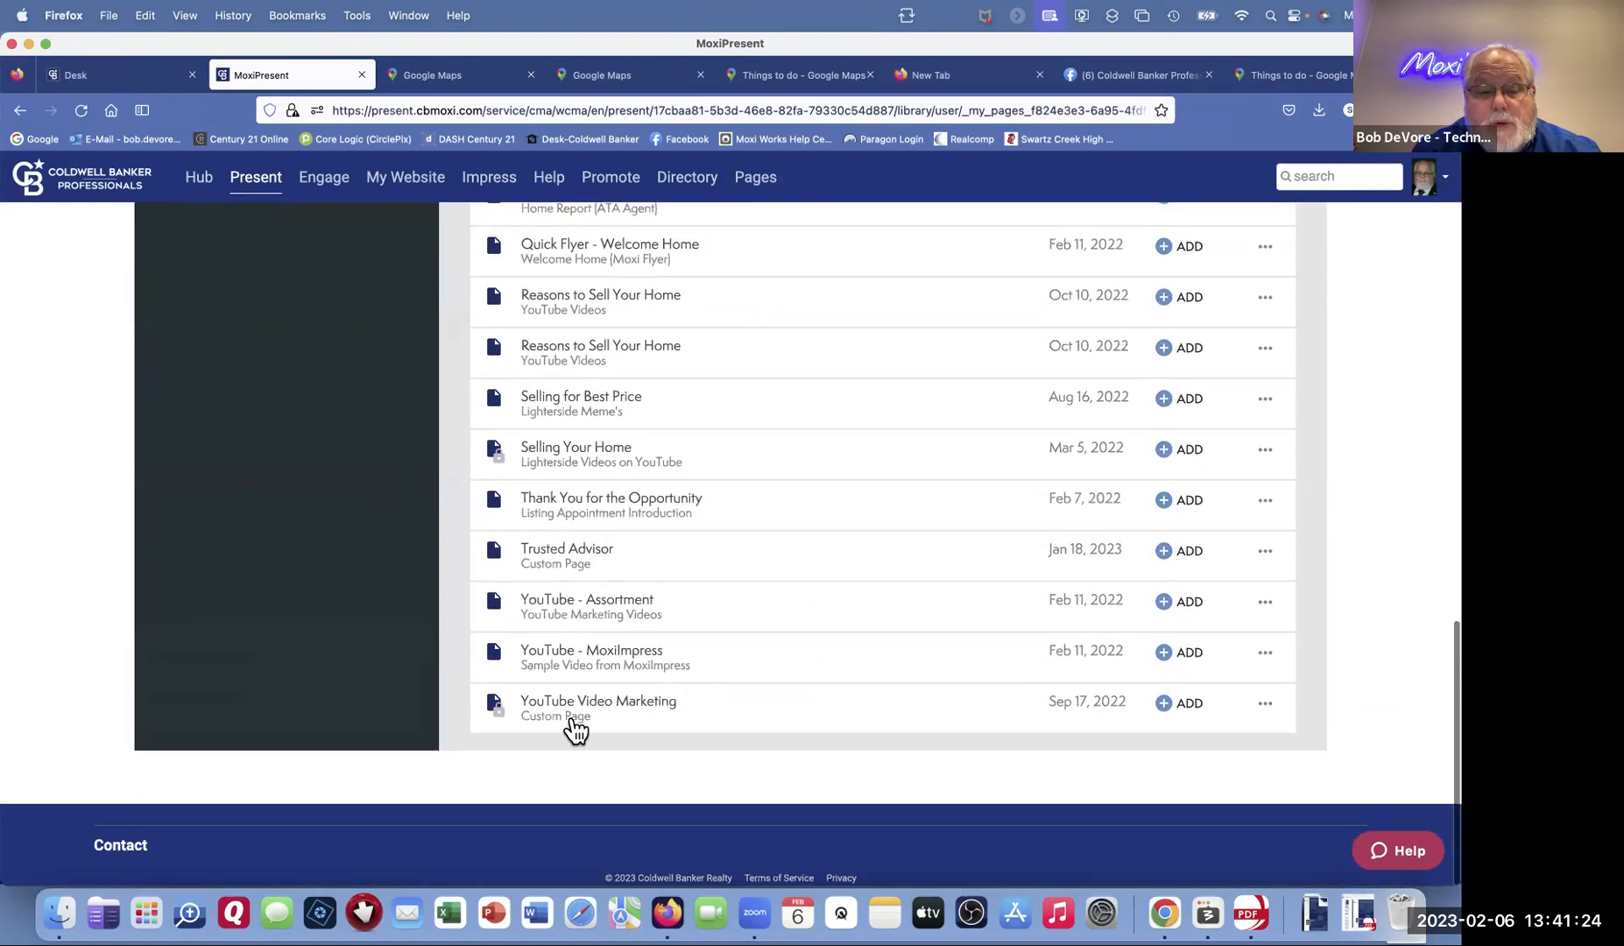
{"action": "left_click", "coordinate": [566, 552]}
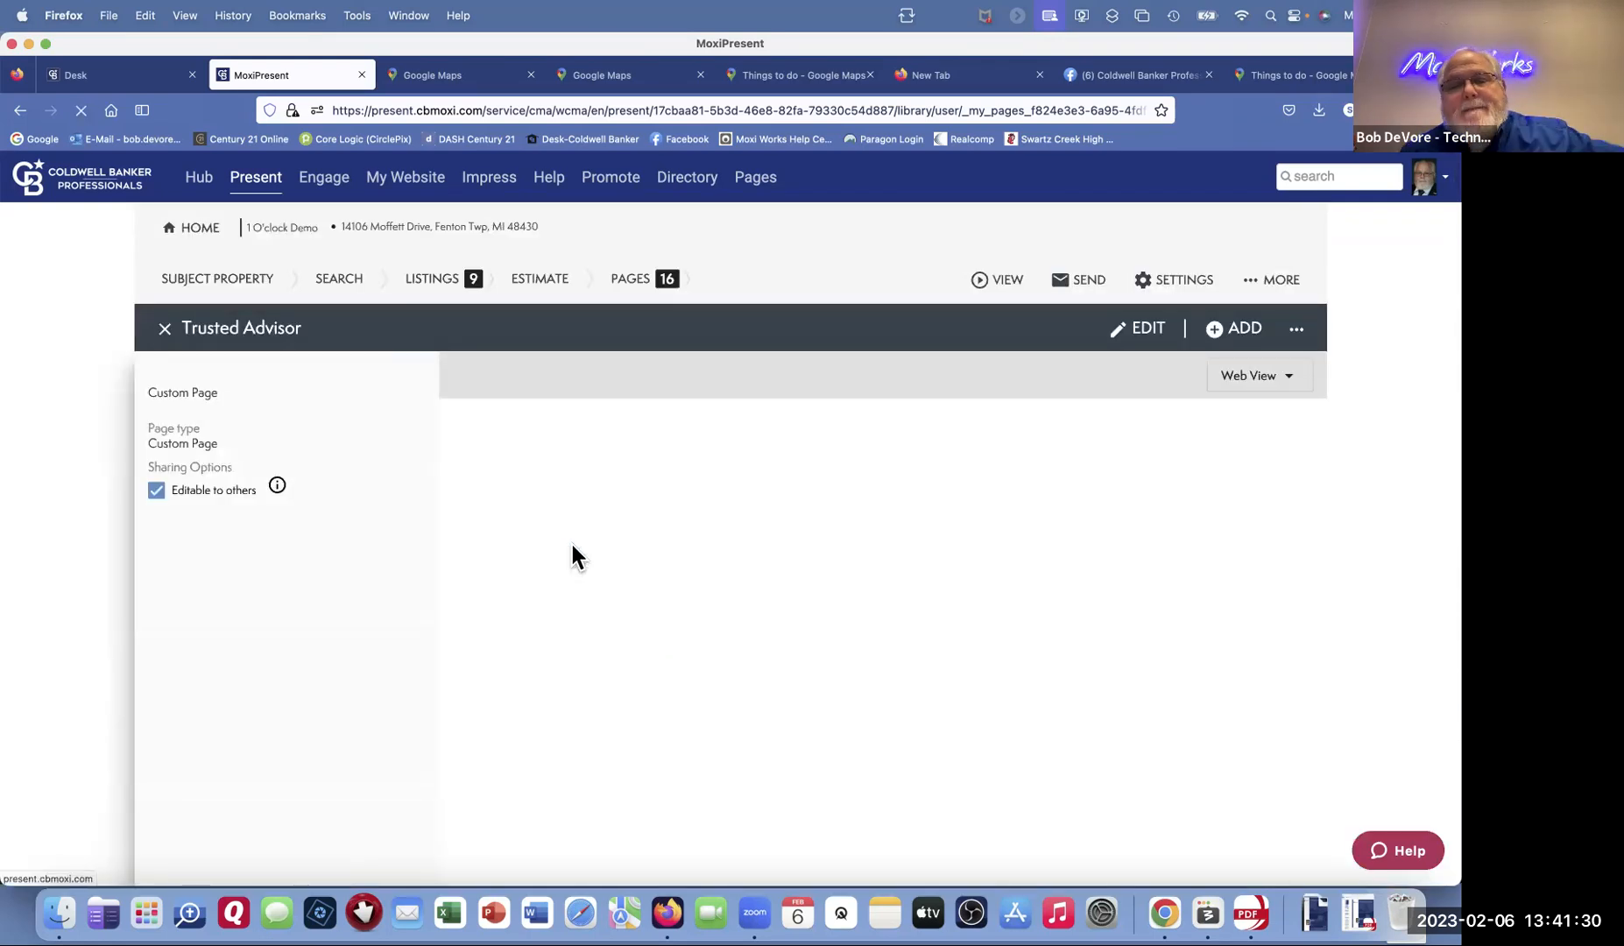
Step: Examine the credentials, affiliations and seller and buyer resource links on the Trusted Advisor page
{"action": "scroll", "coordinate": [1301, 526], "scroll_direction": "down", "scroll_amount": 3}
{"action": "scroll", "coordinate": [1305, 529], "scroll_direction": "up", "scroll_amount": 3}
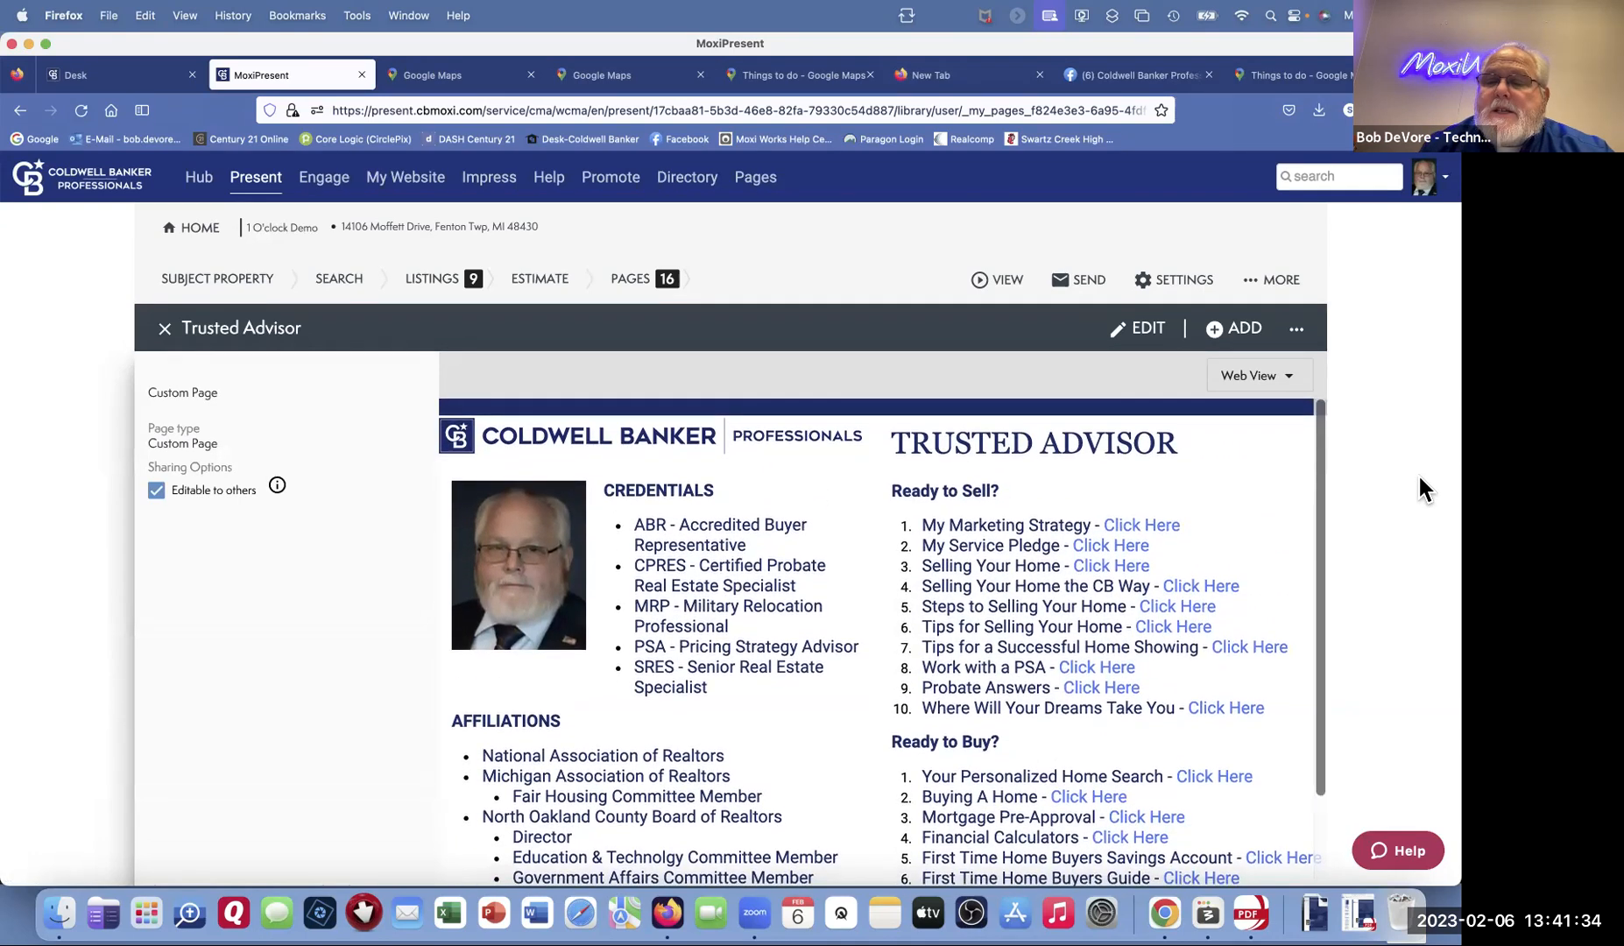
{"action": "scroll", "coordinate": [1420, 477], "scroll_direction": "down", "scroll_amount": 1}
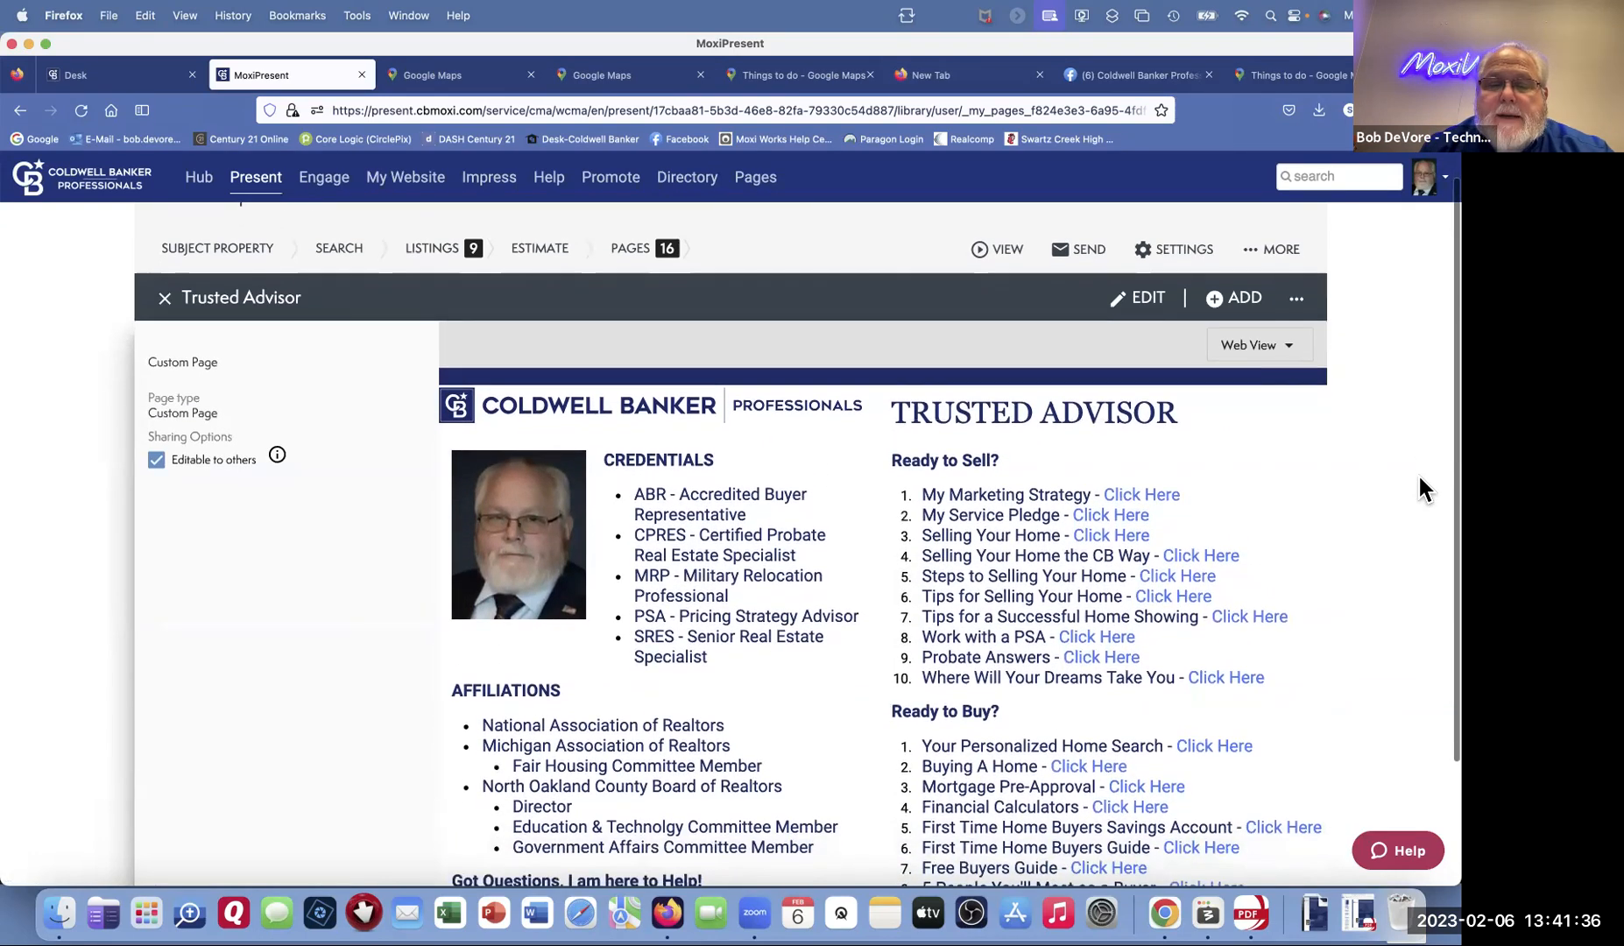
{"action": "scroll", "coordinate": [1421, 488], "scroll_direction": "down", "scroll_amount": 1}
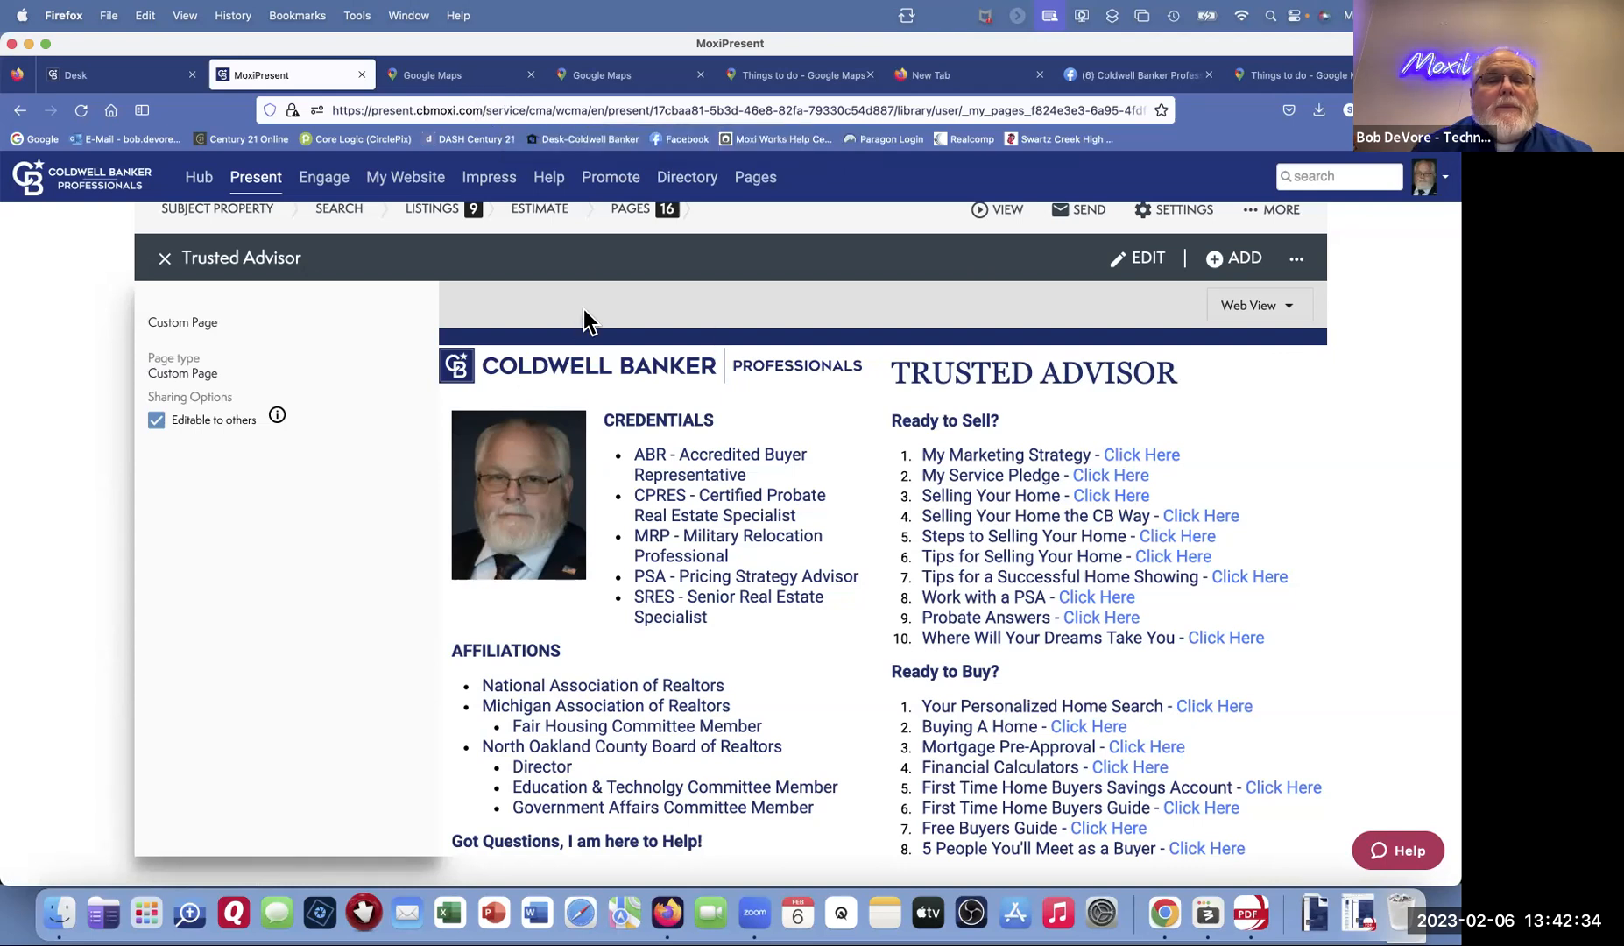
{"action": "scroll", "coordinate": [613, 271], "scroll_direction": "up", "scroll_amount": 2}
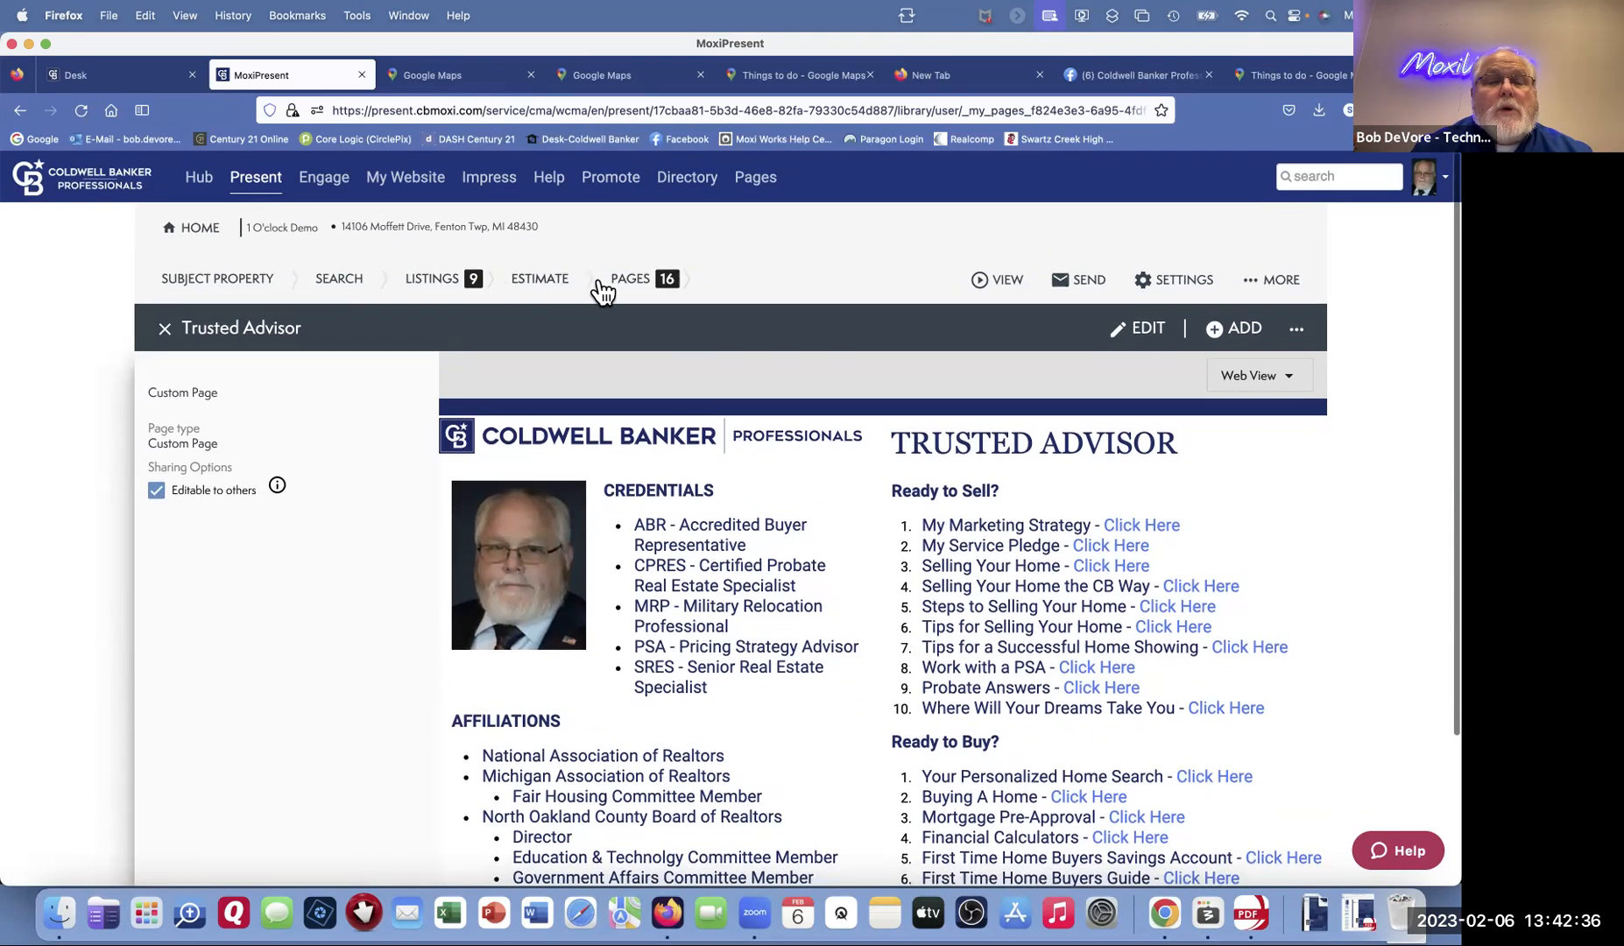
Step: Create a new page in the presentation using the layout with a full-width header above two columns
{"action": "left_click", "coordinate": [634, 282]}
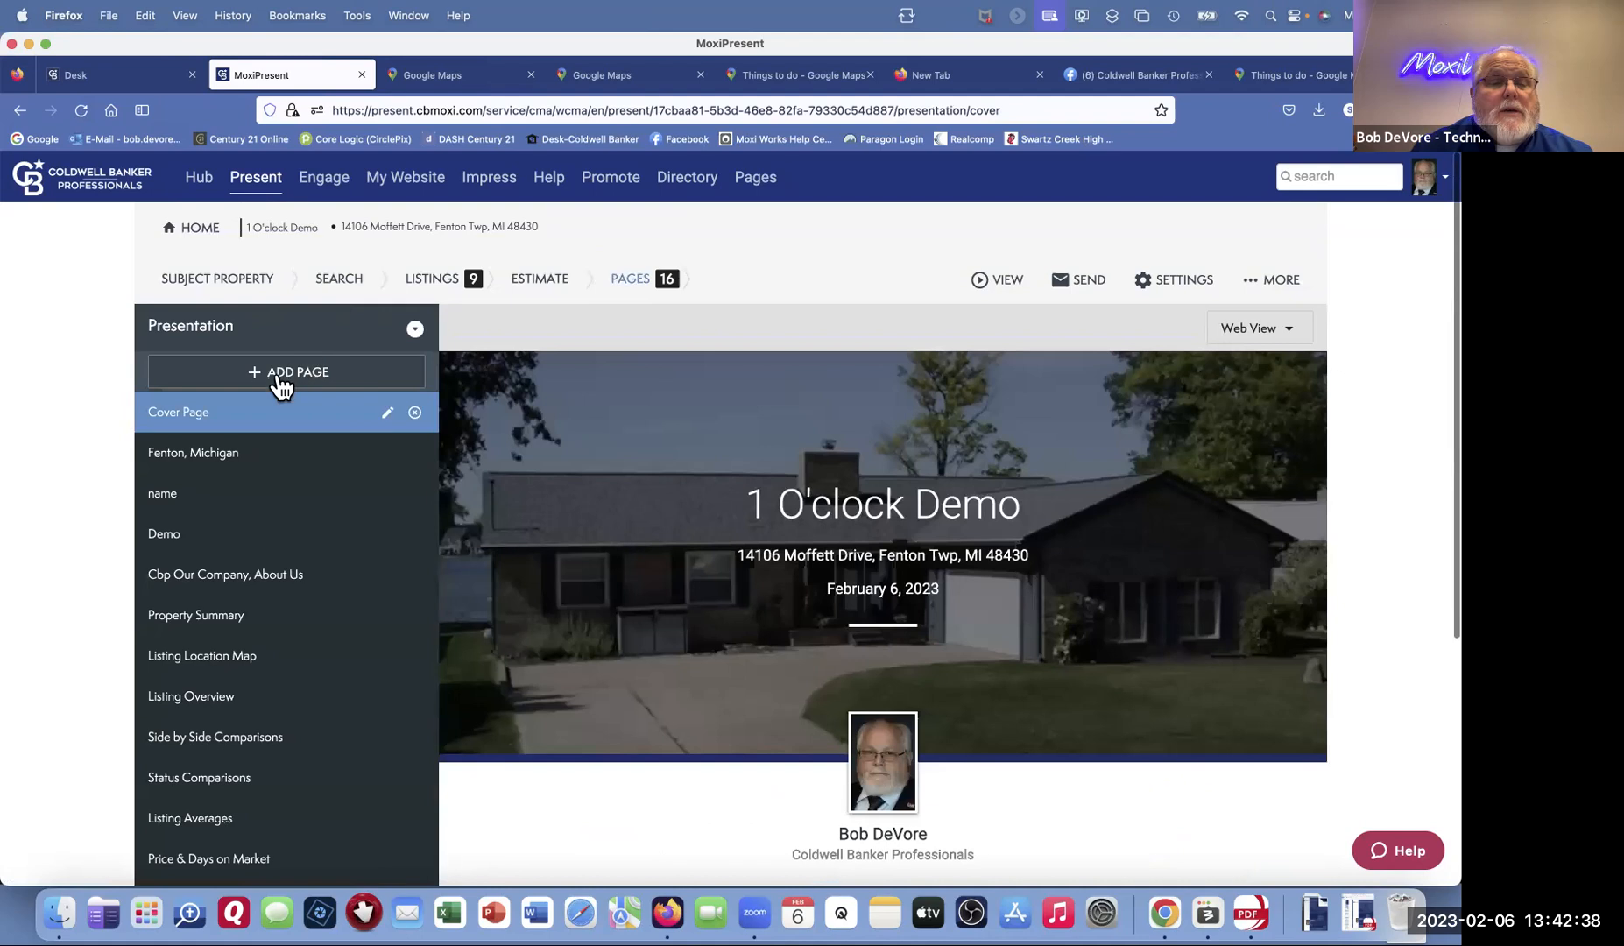
{"action": "left_click", "coordinate": [281, 375]}
{"action": "left_click", "coordinate": [205, 424]}
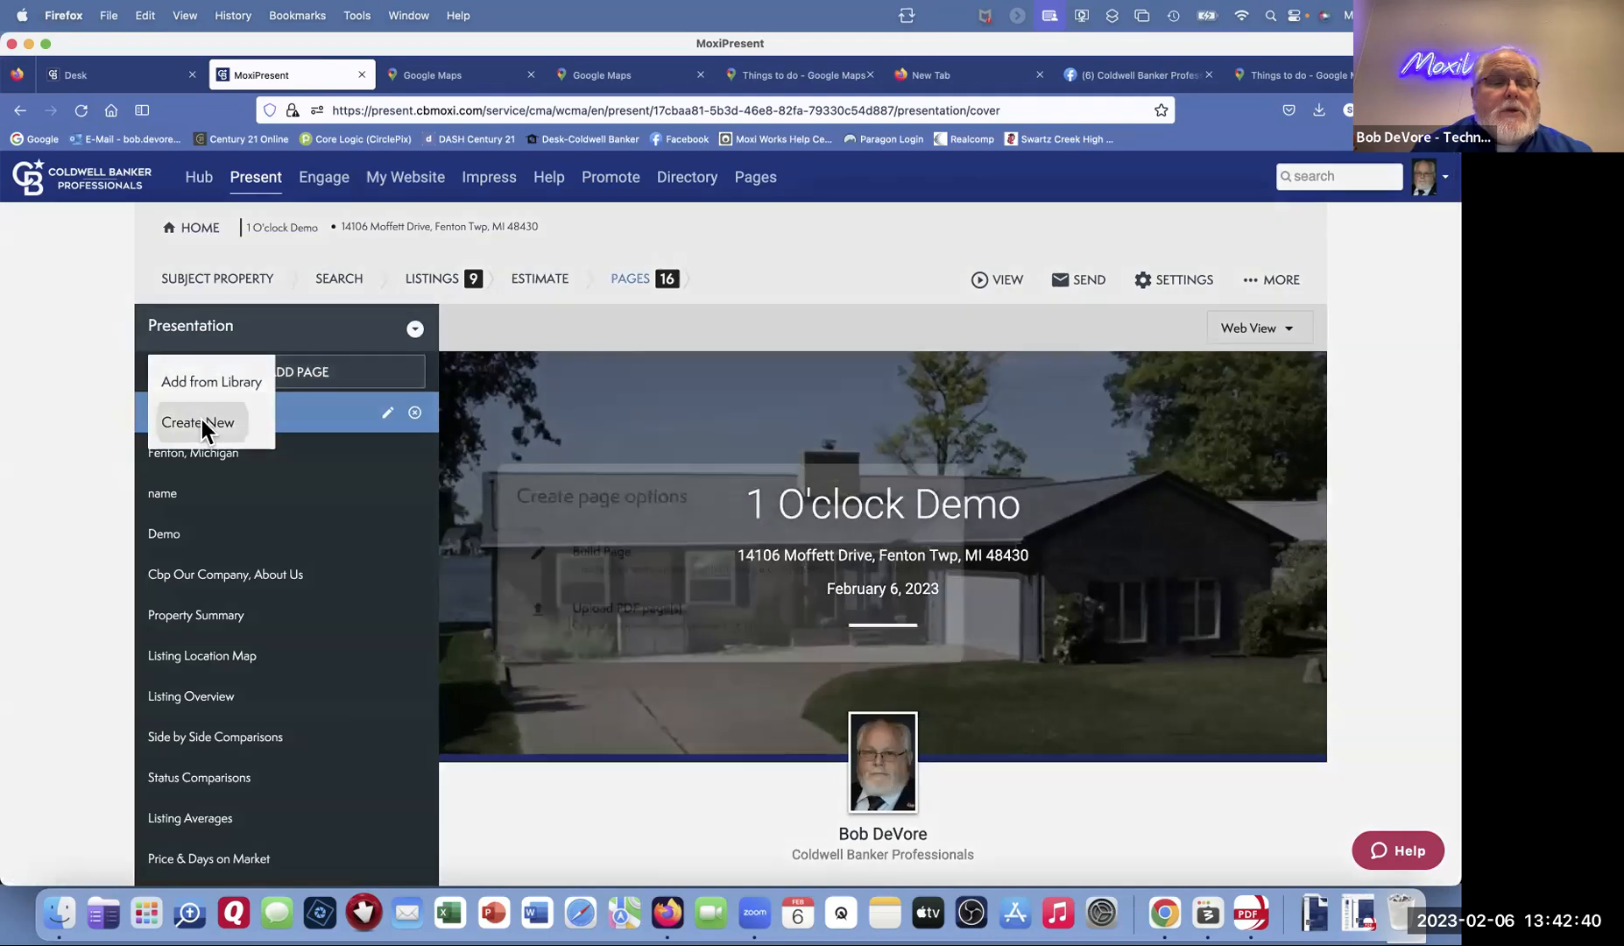
{"action": "left_click", "coordinate": [593, 516]}
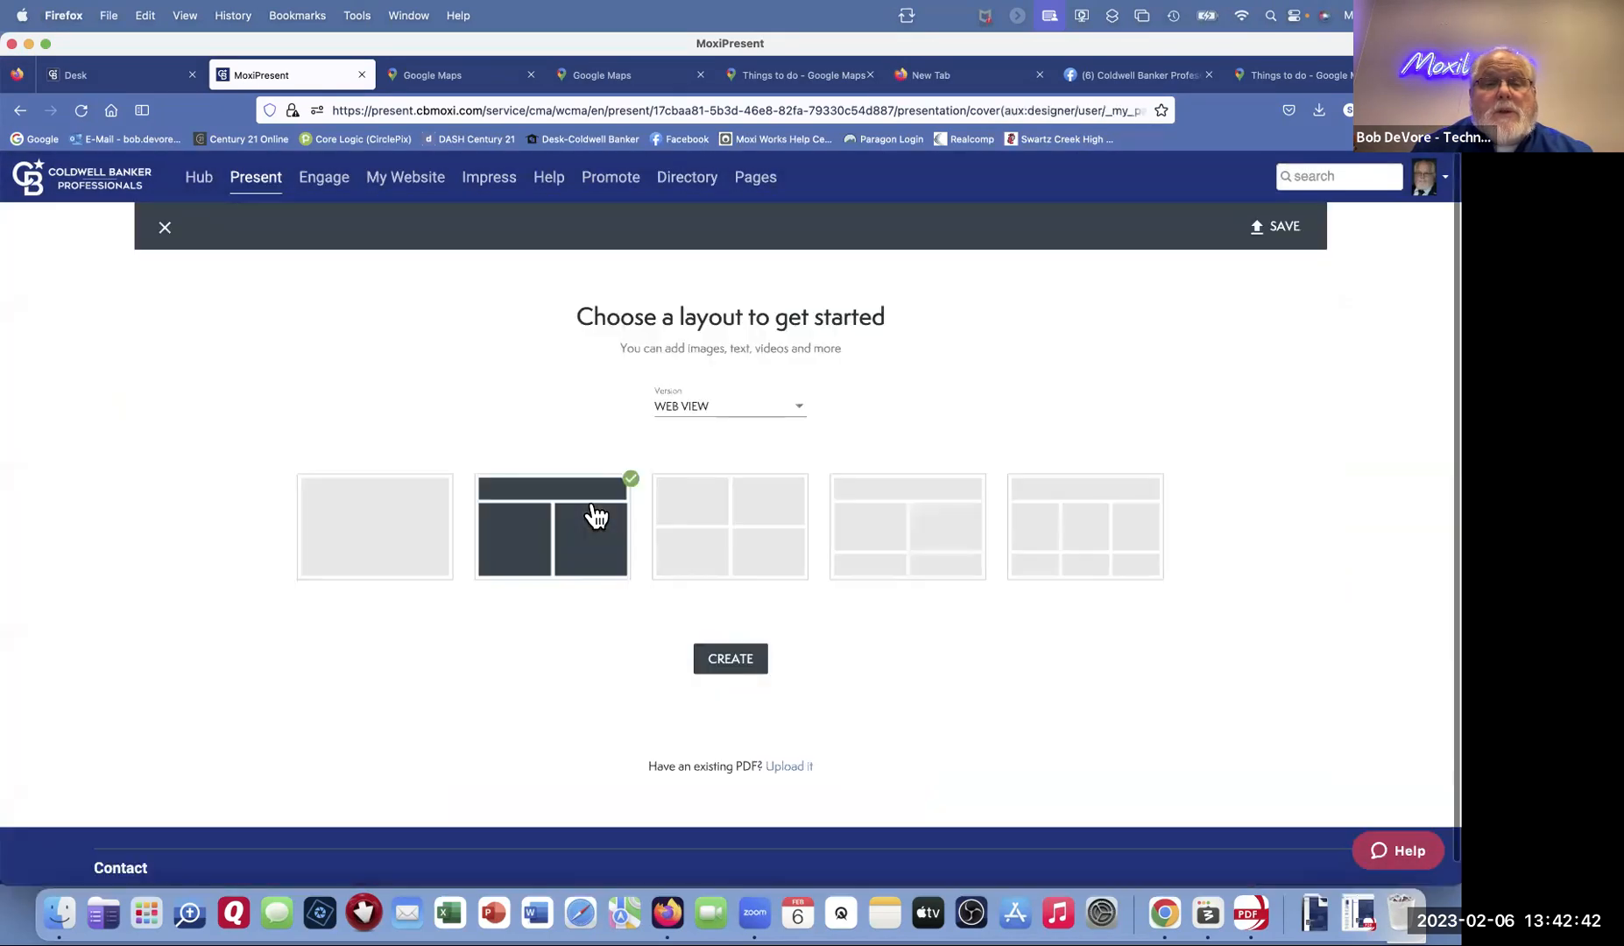
{"action": "left_click", "coordinate": [733, 669]}
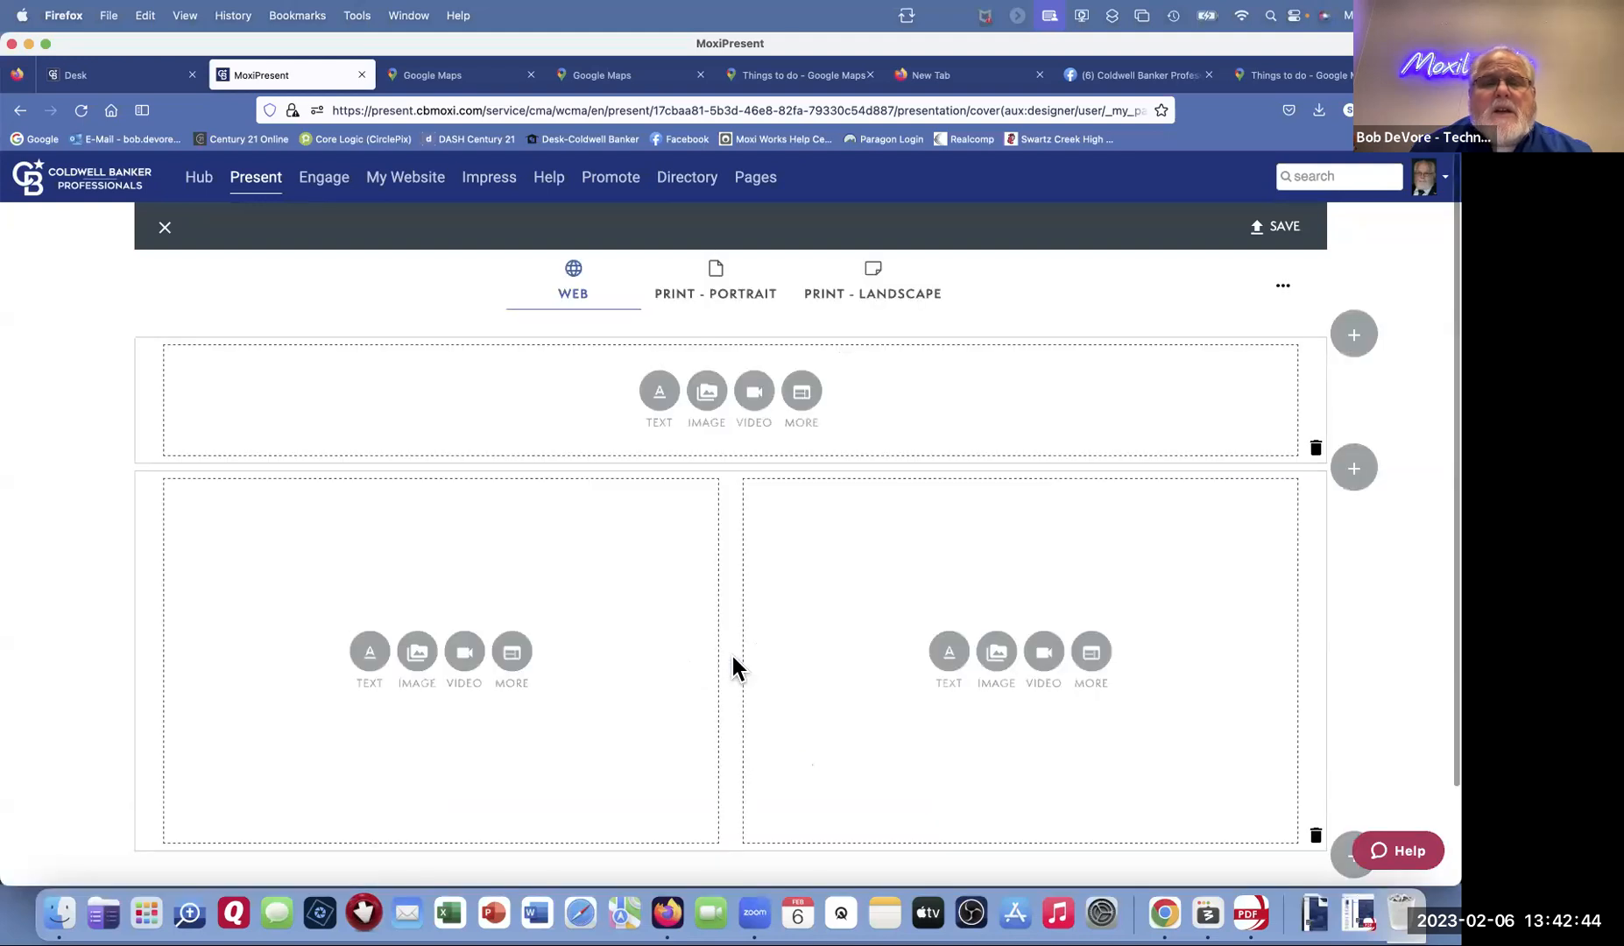
Step: Insert the "Page Section - Heading and Text" template as text content in the new page's left column
{"action": "left_click", "coordinate": [513, 659]}
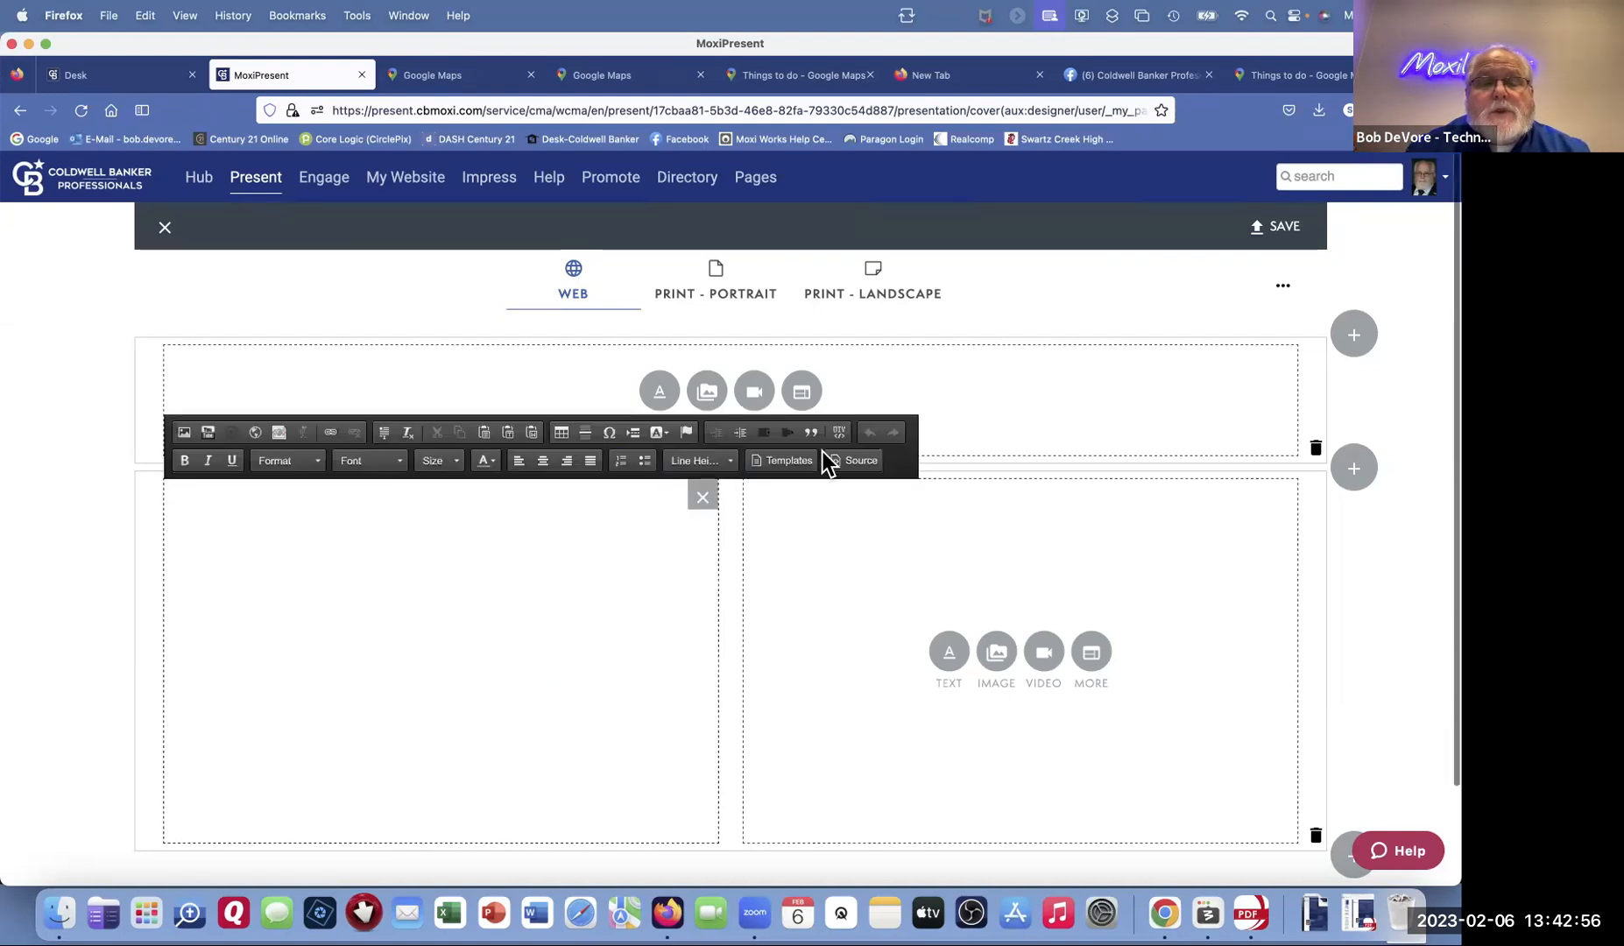
{"action": "left_click", "coordinate": [786, 463]}
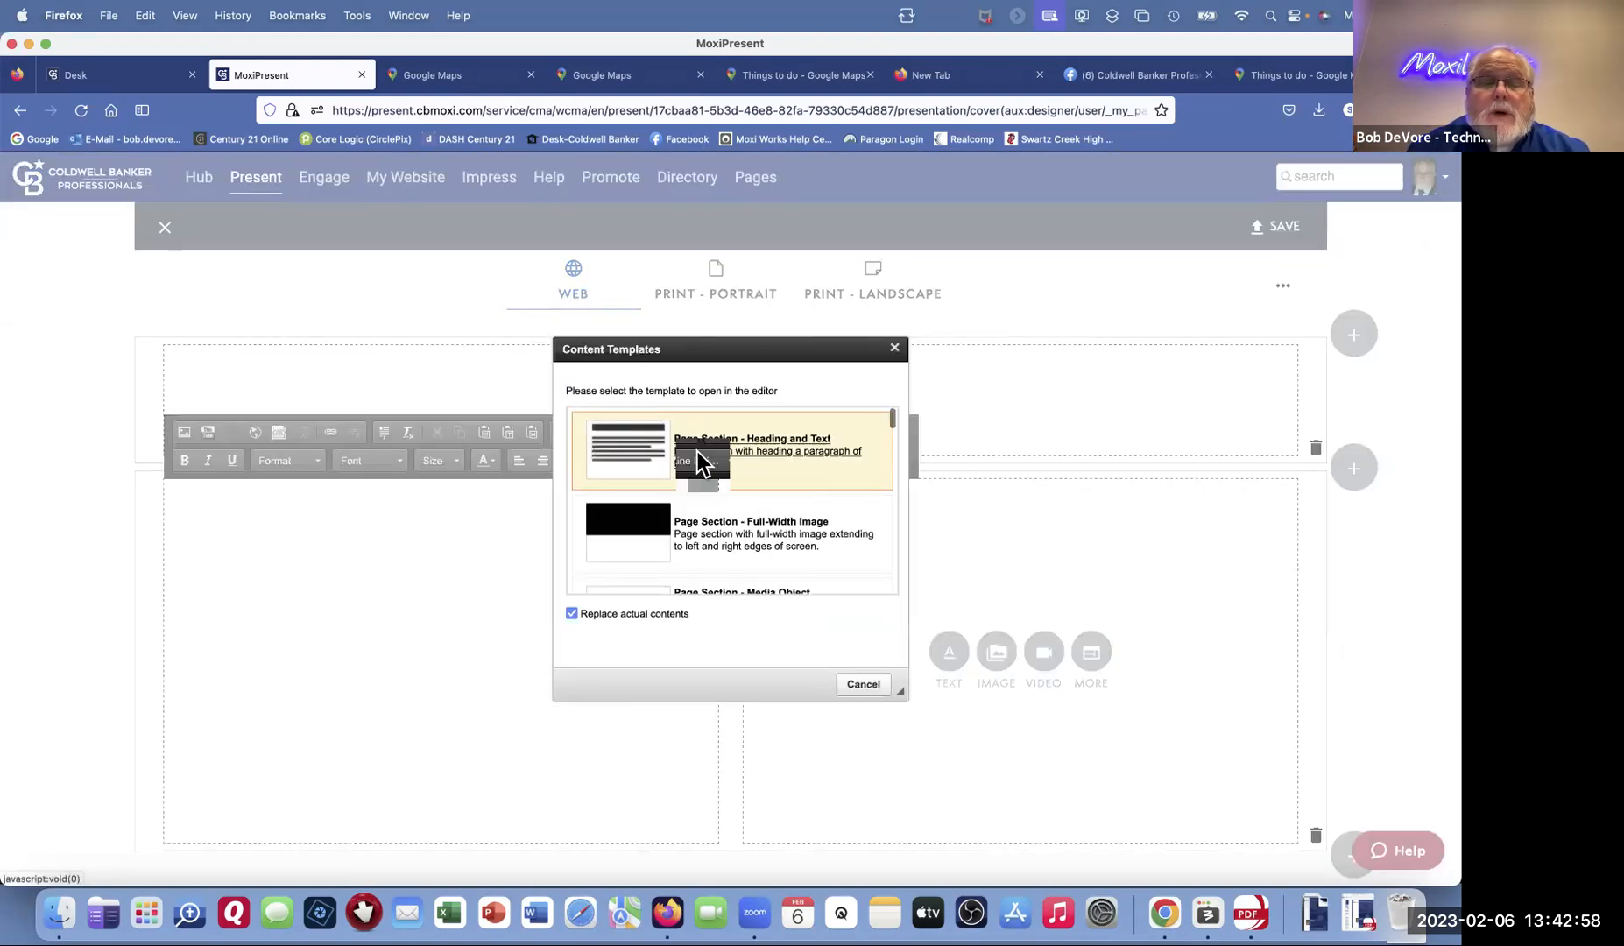
{"action": "left_click", "coordinate": [699, 460]}
Step: Replace the start of the example text with "dadedad click here" on a line of its own below the heading
{"action": "left_click_drag", "start_coordinate": [174, 529], "coordinate": [333, 517]}
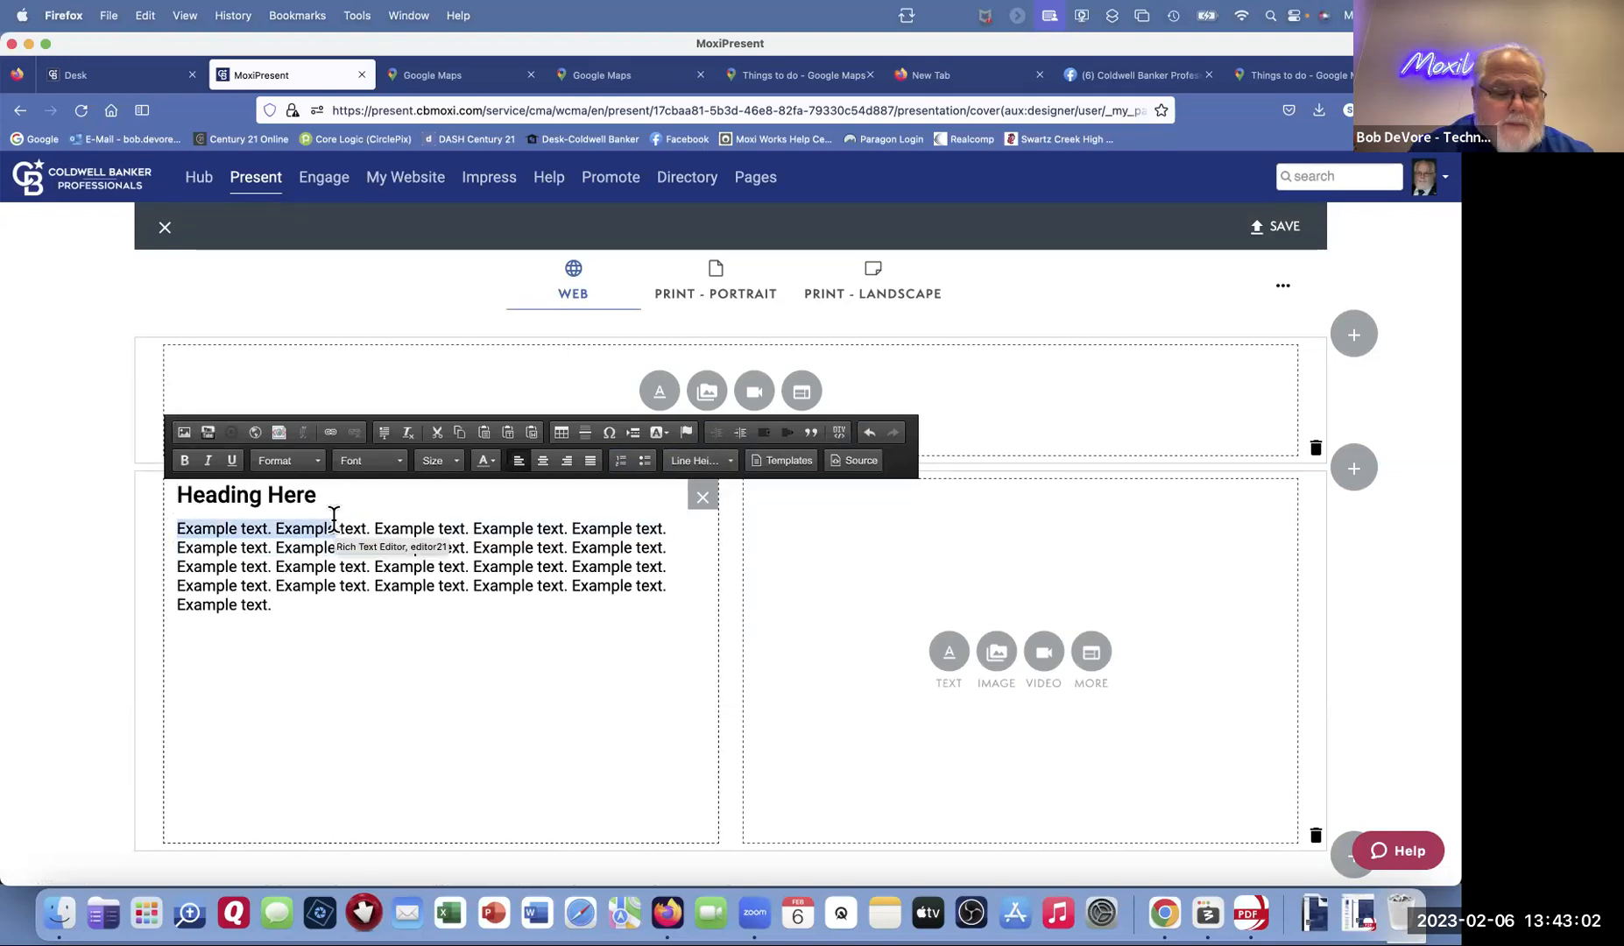
{"action": "type", "text": "da"}
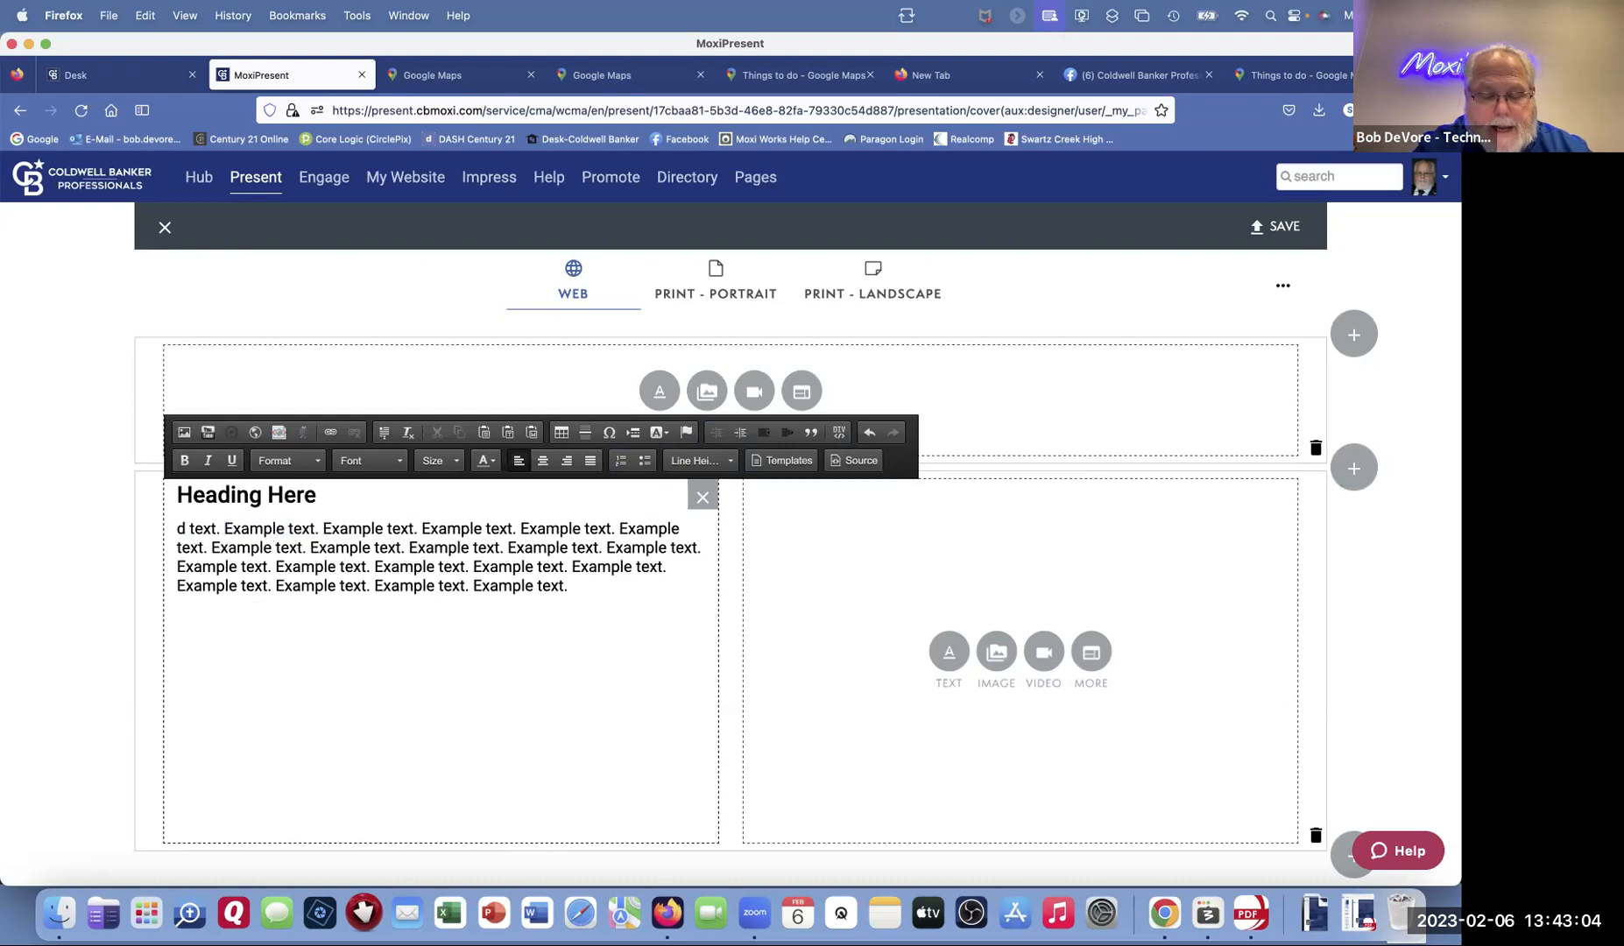
{"action": "type", "text": "dedad"}
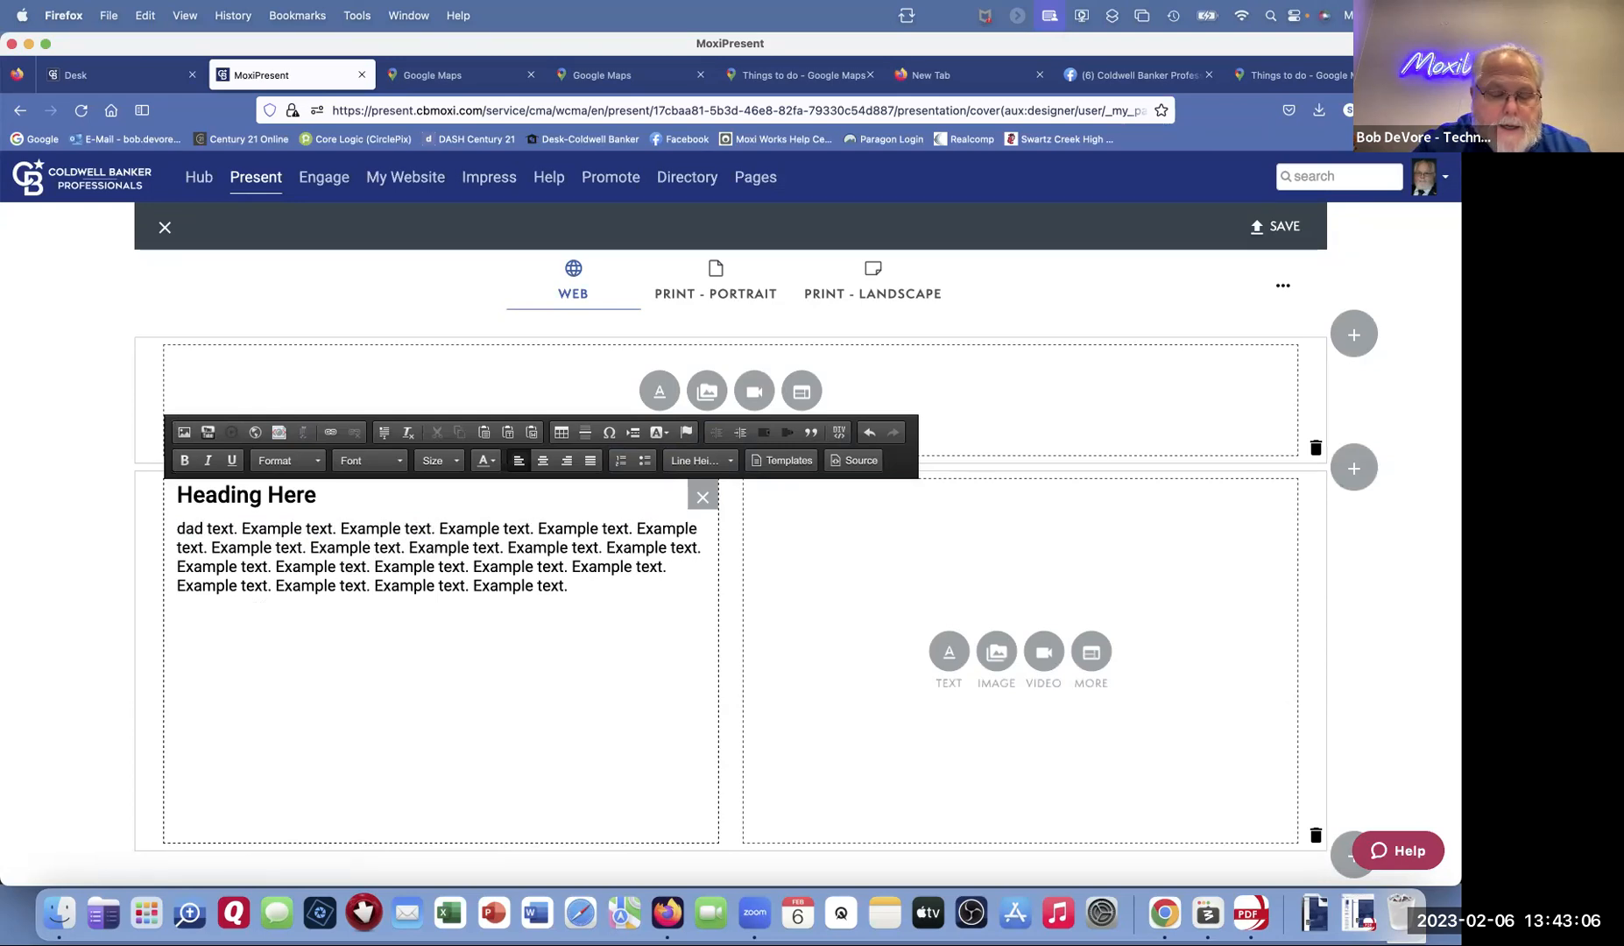
{"action": "key", "text": "Return"}
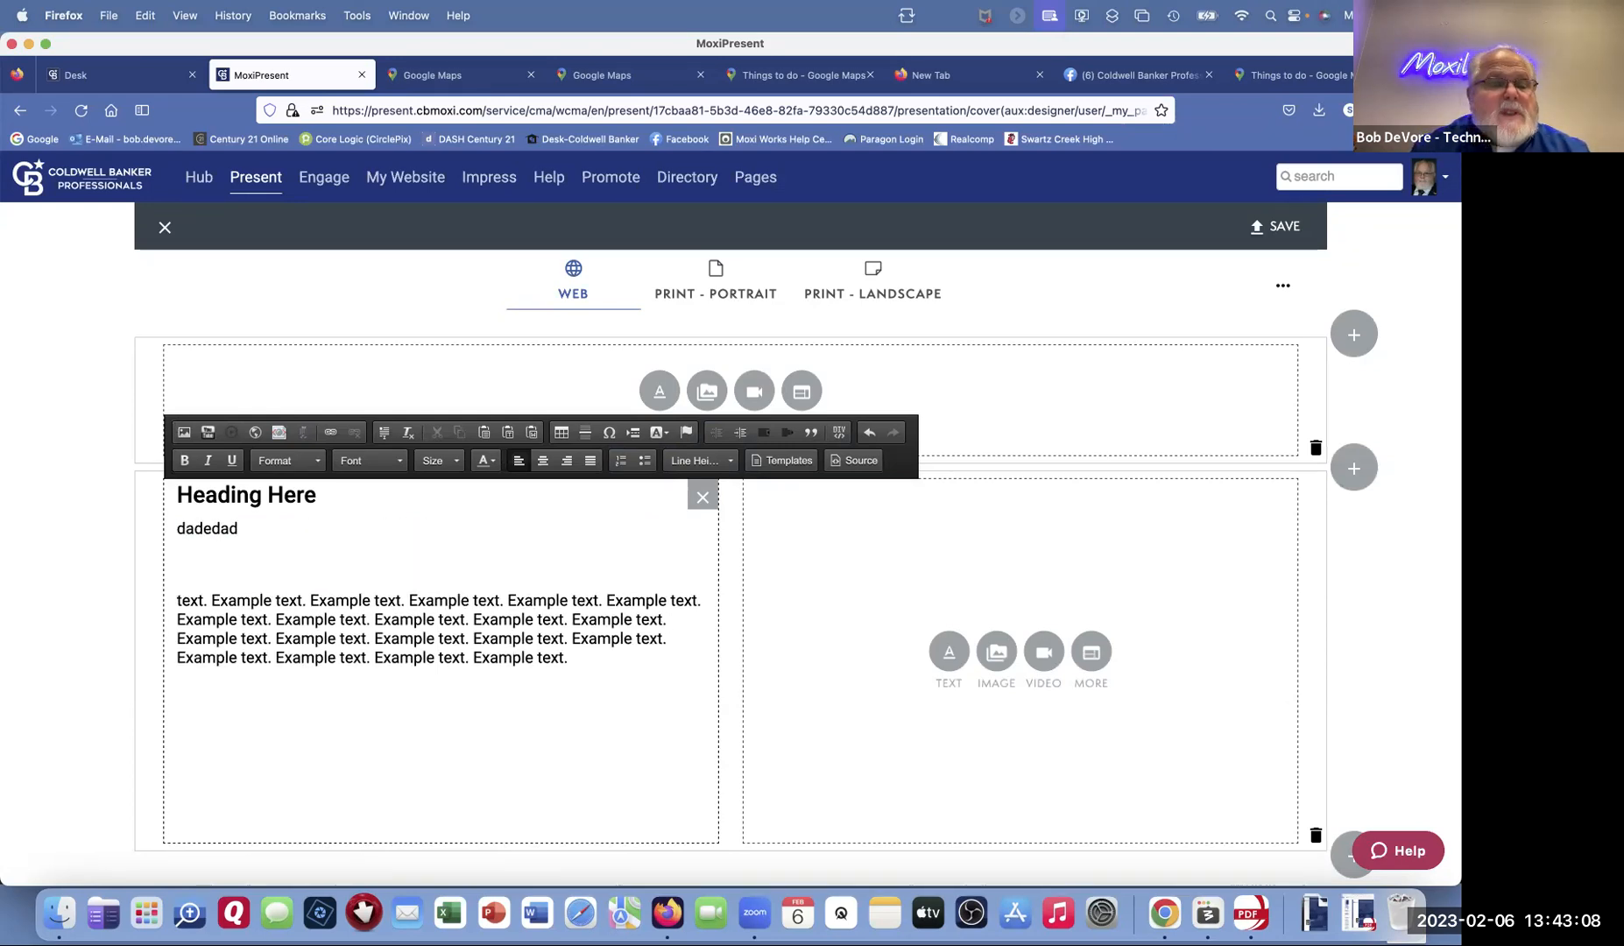
{"action": "left_click", "coordinate": [359, 528]}
{"action": "type", "text": "click here"}
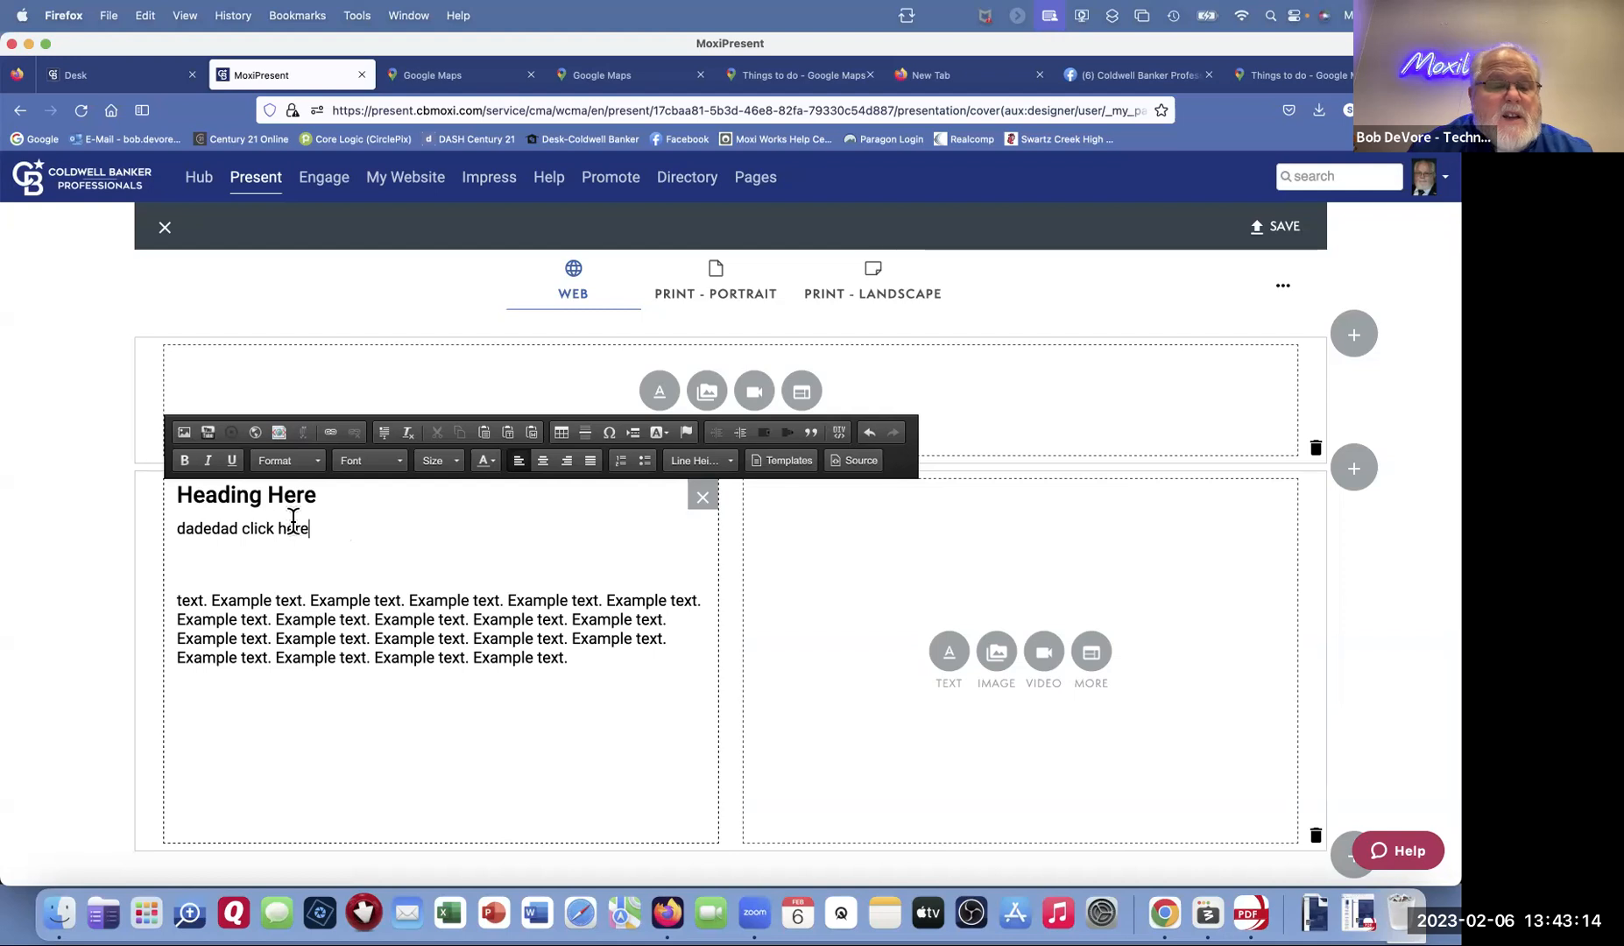
Step: Open the link settings for the words "click here" and cancel without entering a URL
{"action": "left_click_drag", "start_coordinate": [241, 529], "coordinate": [308, 527]}
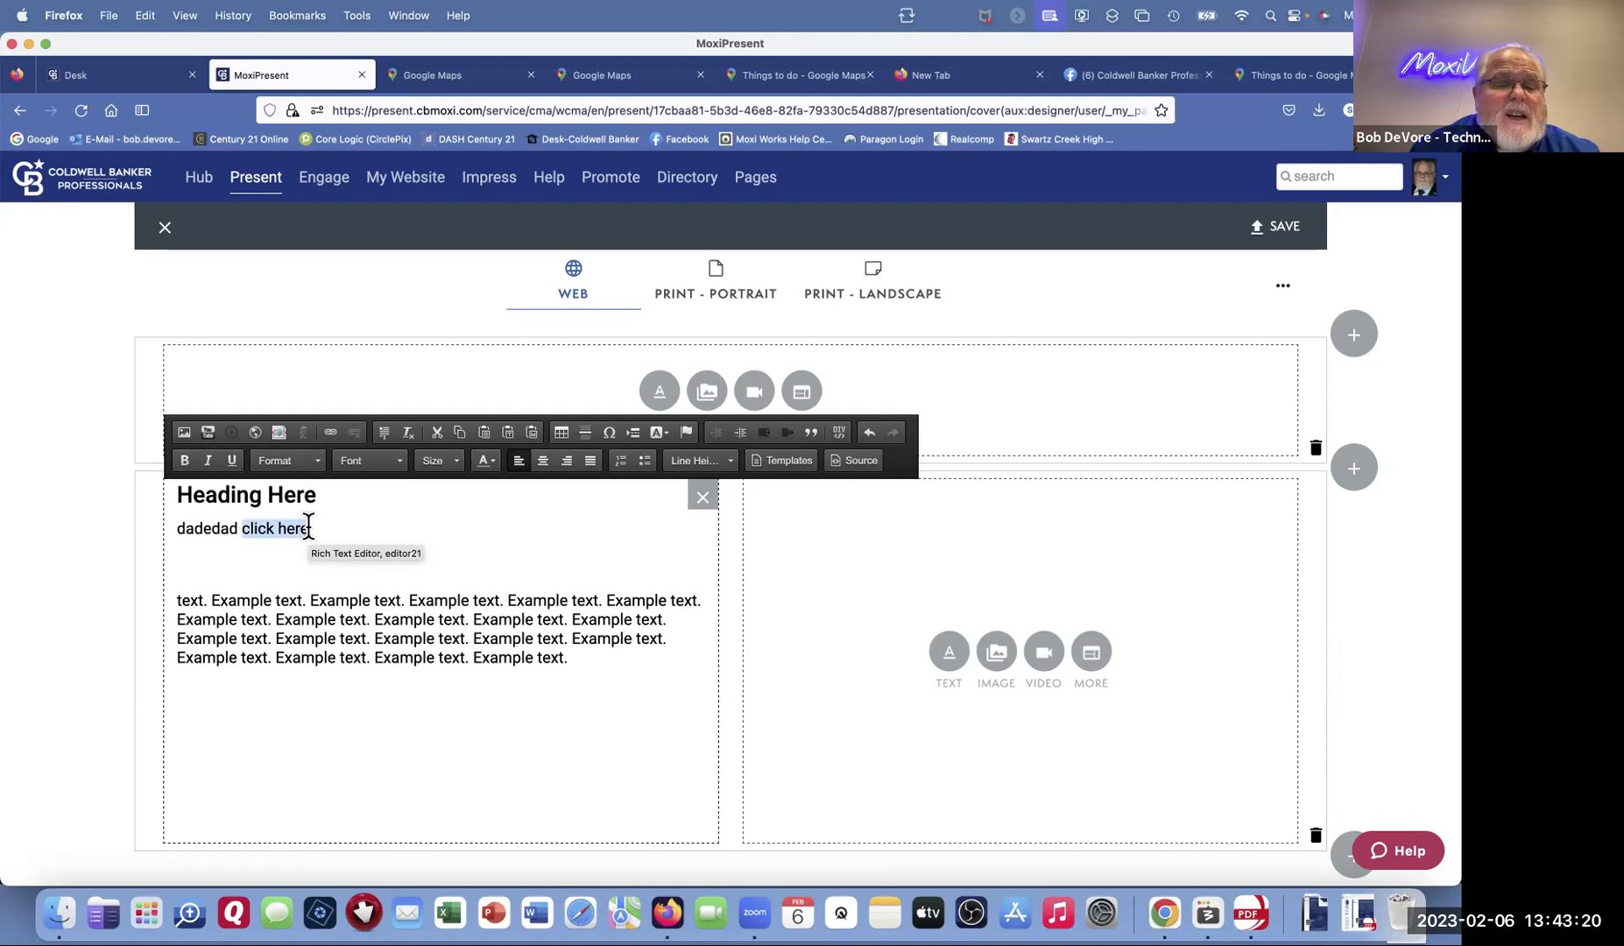
{"action": "left_click", "coordinate": [331, 435]}
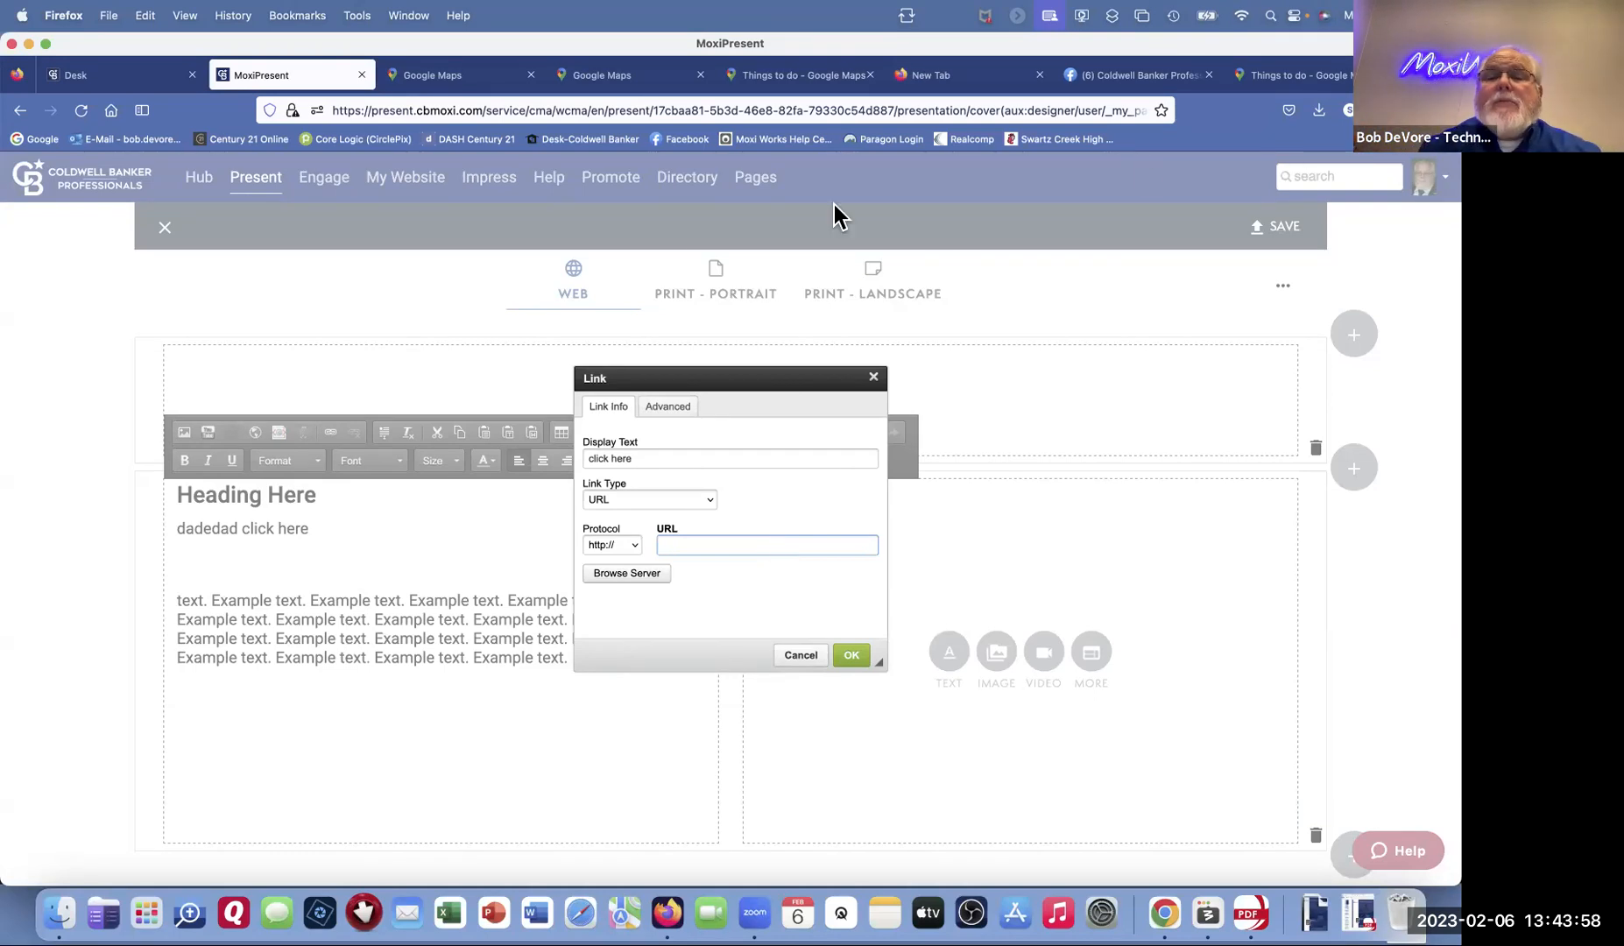
{"action": "left_click", "coordinate": [163, 227]}
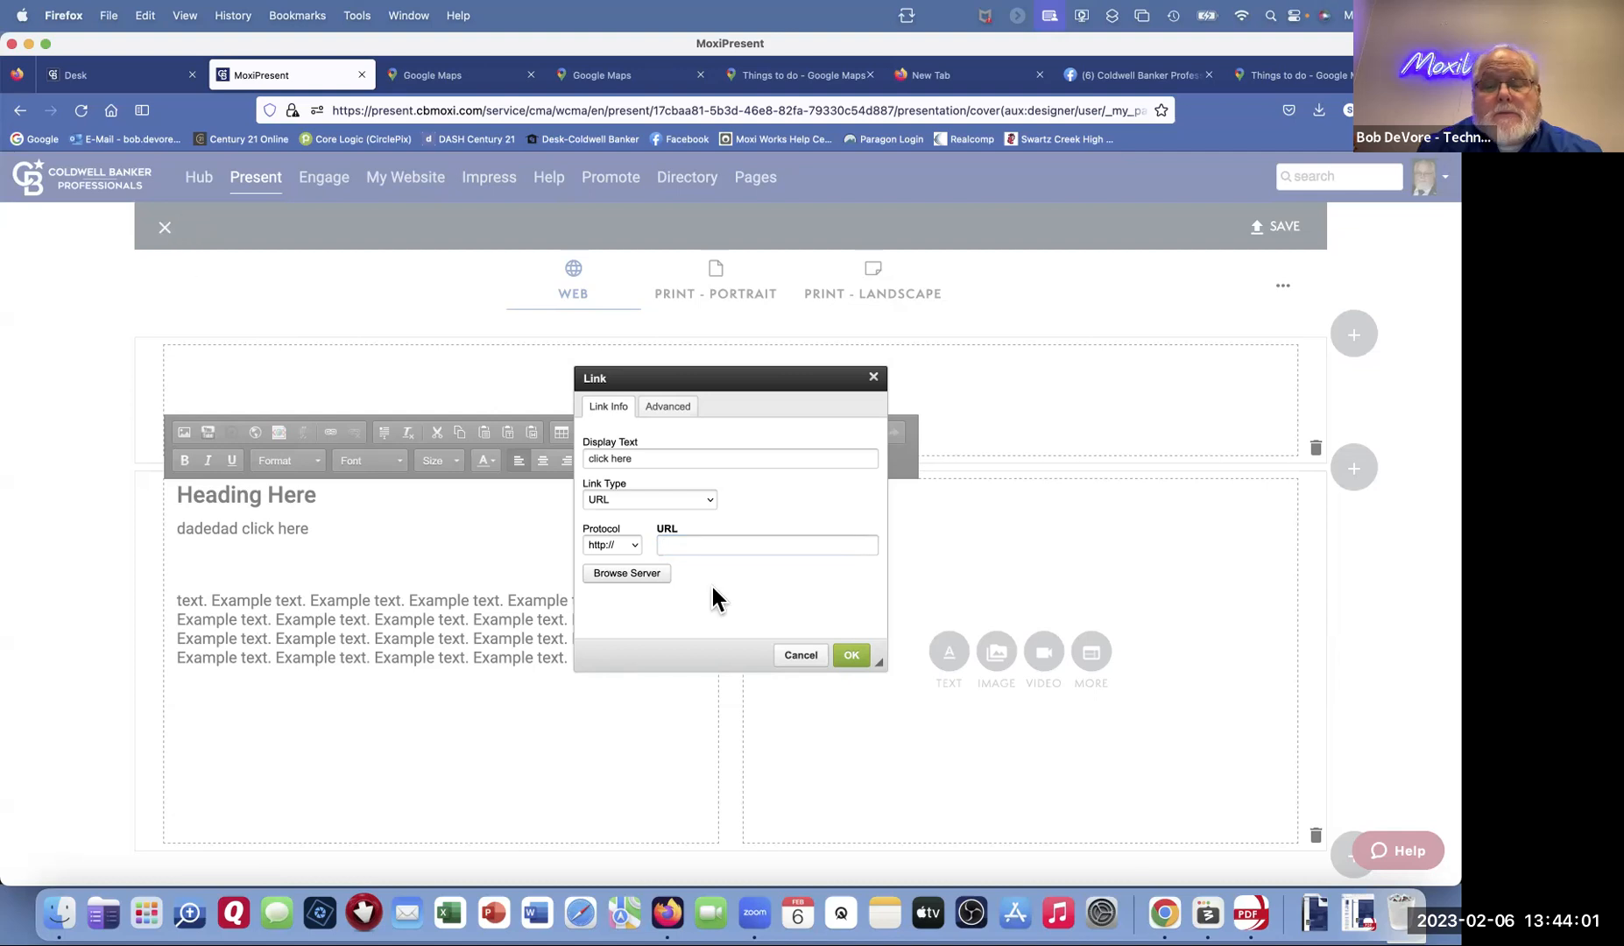
{"action": "left_click", "coordinate": [804, 659]}
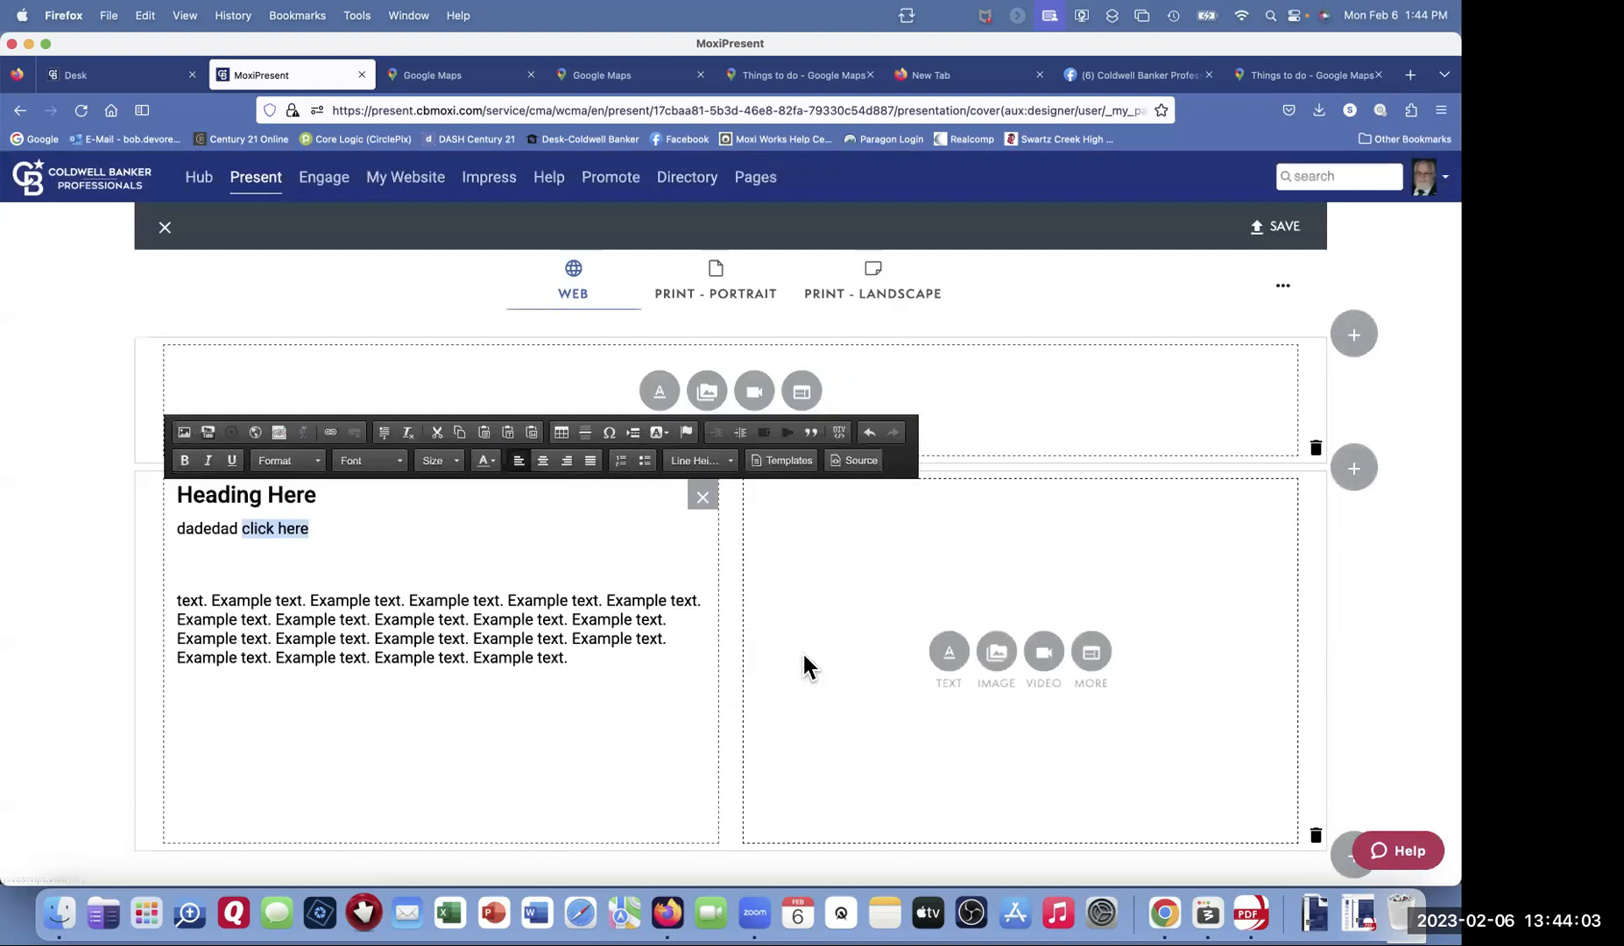
Step: Close the page designer and discard the unsaved two-column page
{"action": "left_click", "coordinate": [165, 228]}
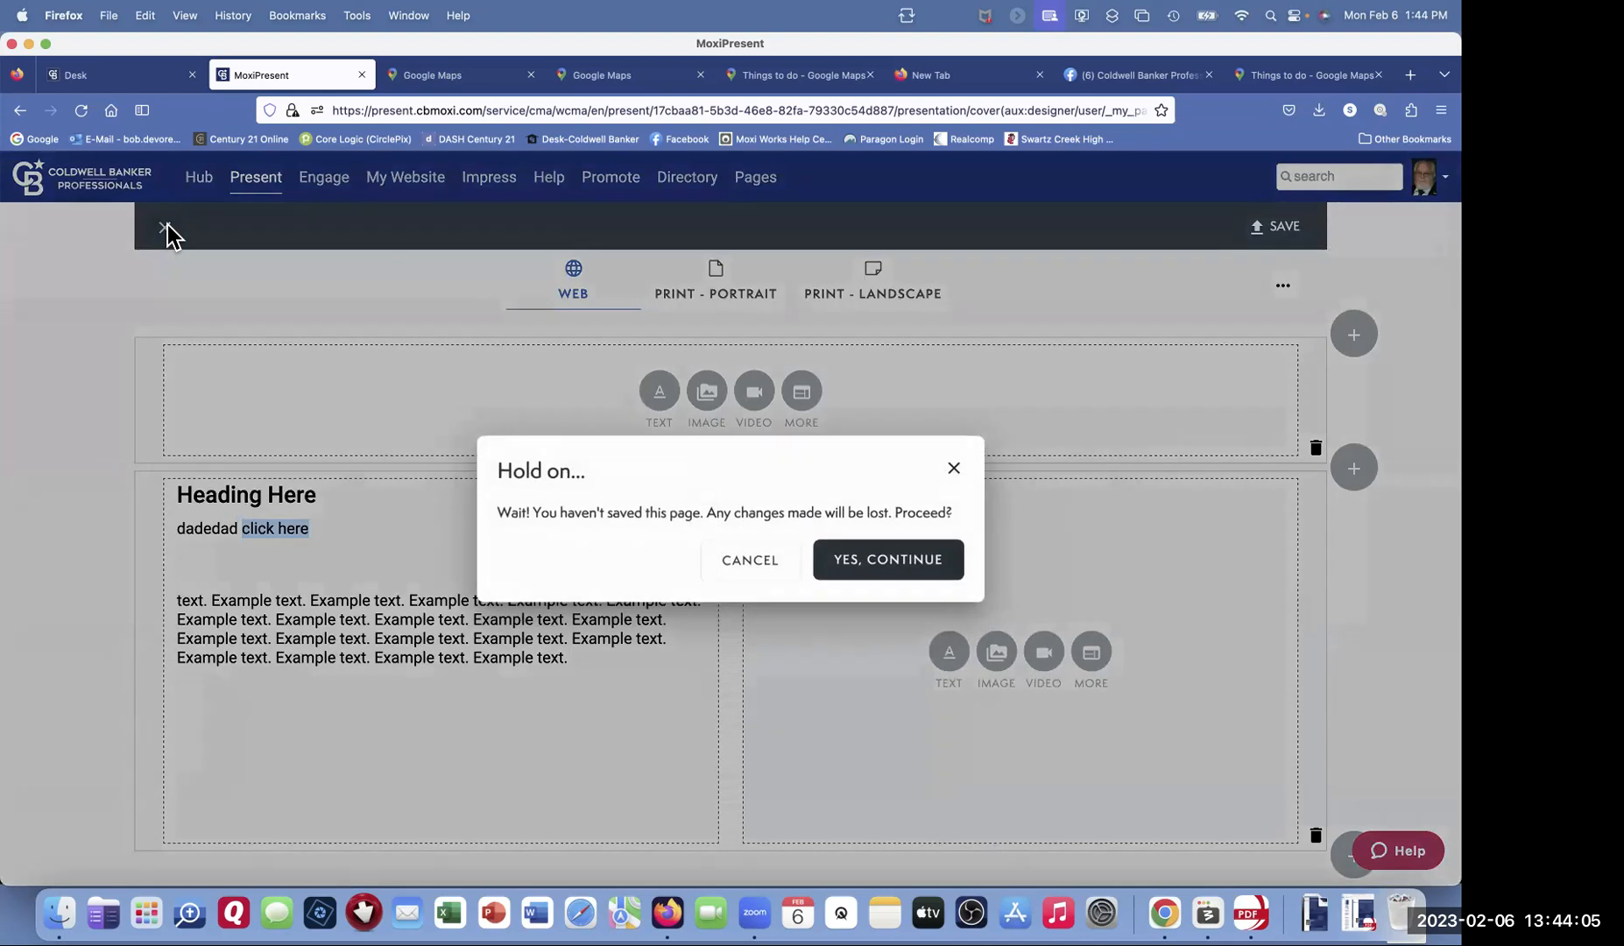
{"action": "left_click", "coordinate": [749, 563]}
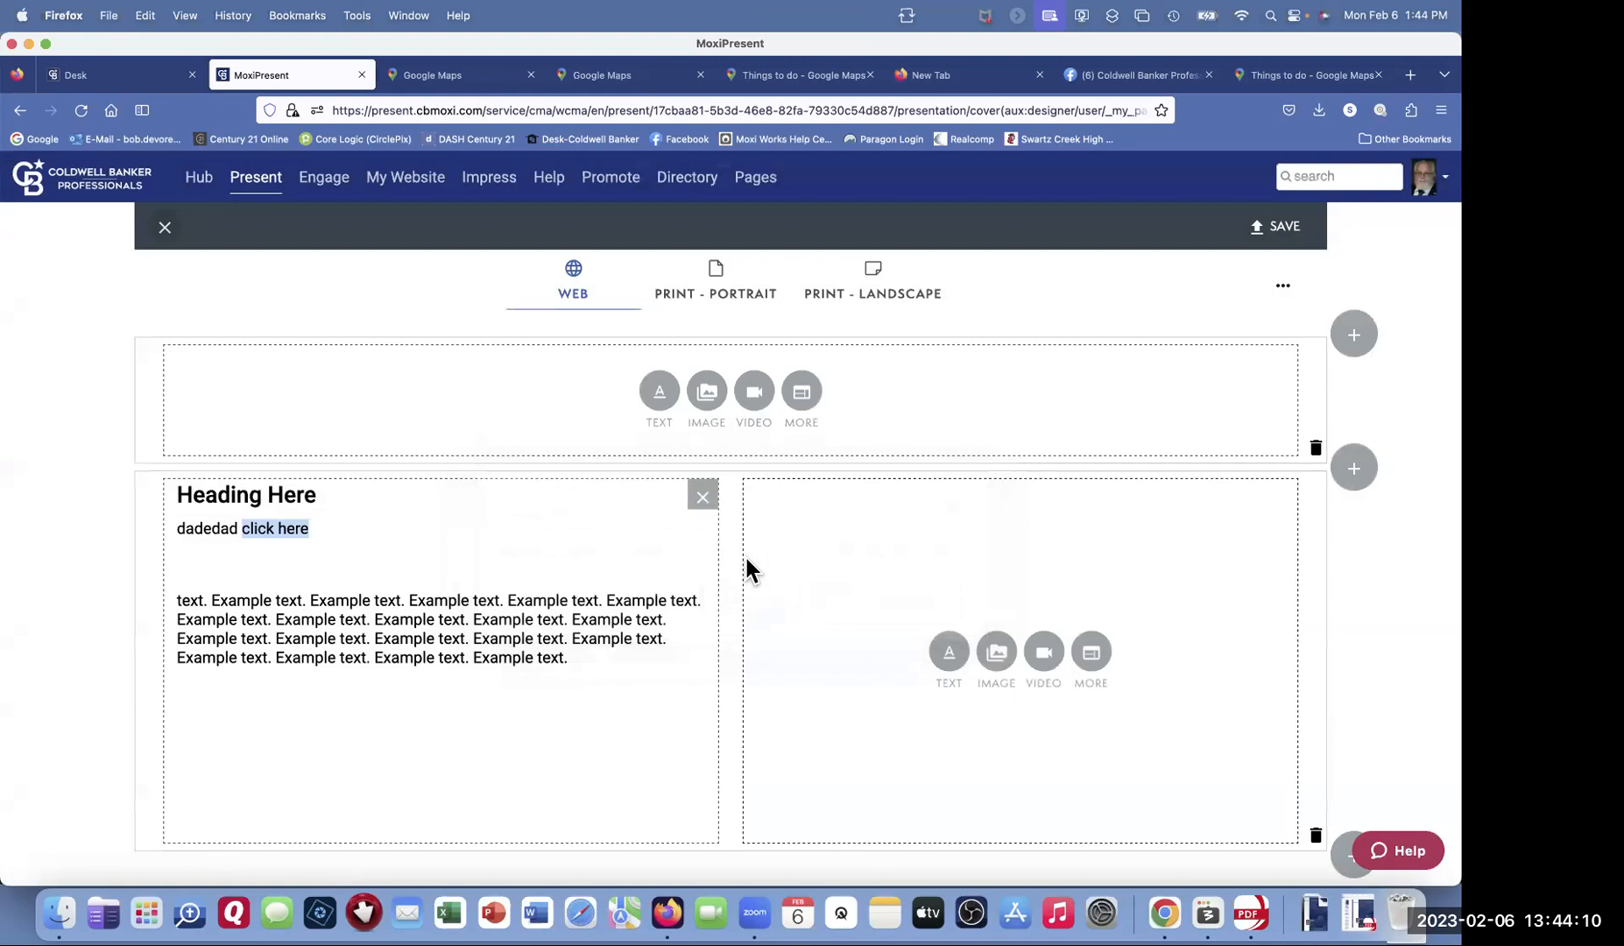
{"action": "left_click", "coordinate": [164, 228]}
{"action": "left_click", "coordinate": [903, 567]}
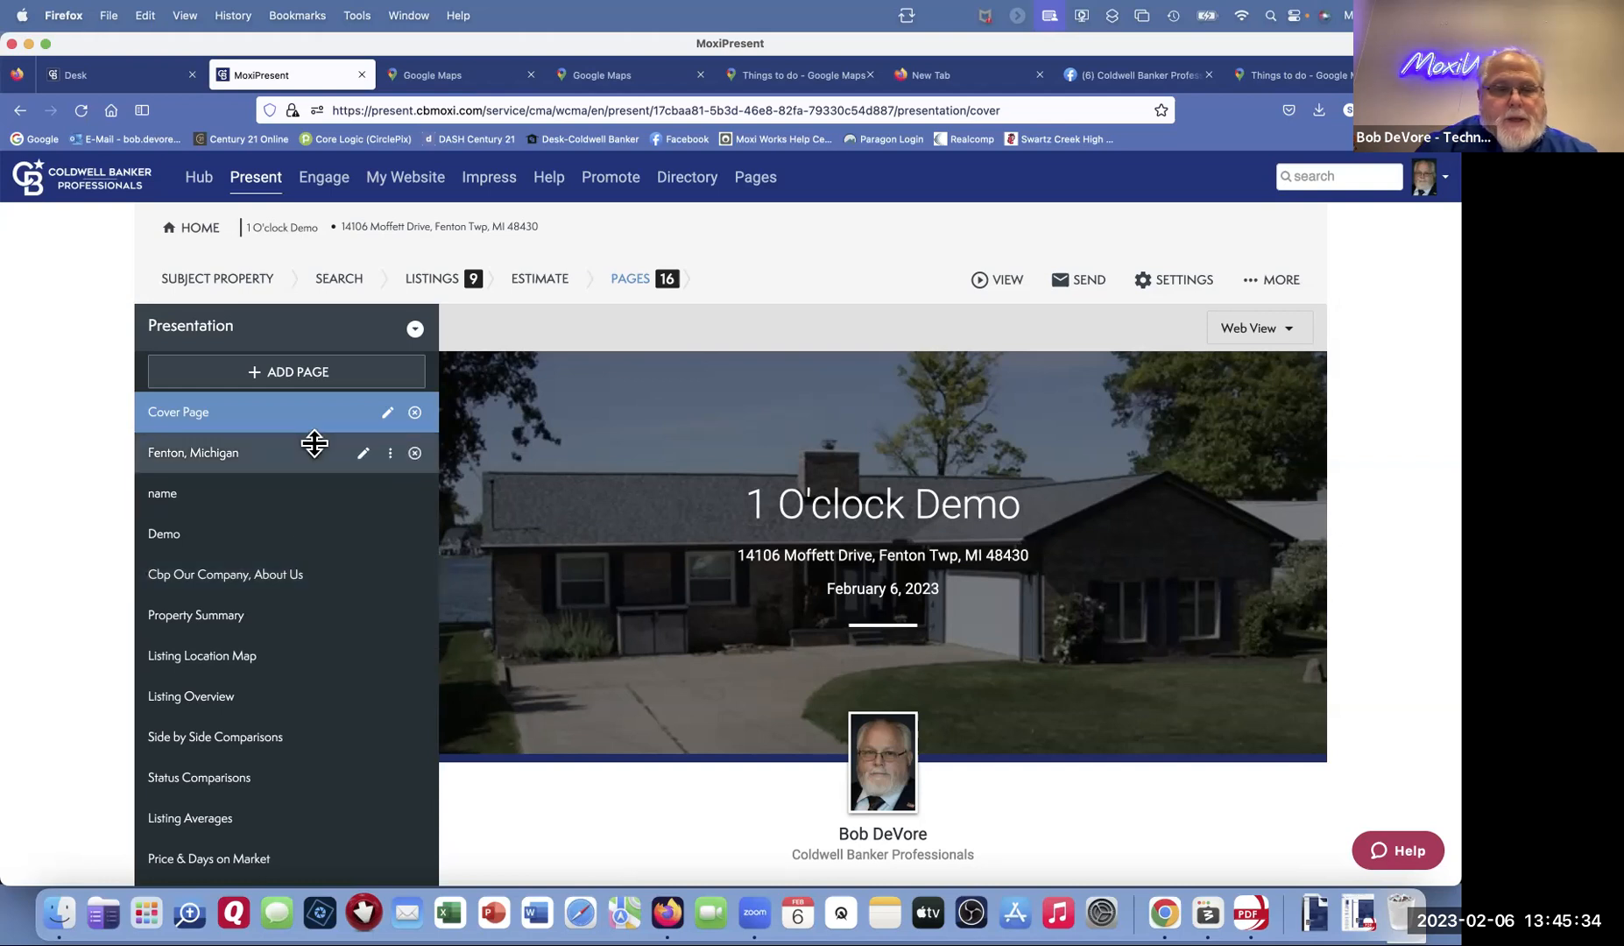
Step: Open the Trusted Advisor page from My Library on the MoxiPresent home page and review its sharing options and links
{"action": "left_click", "coordinate": [200, 230]}
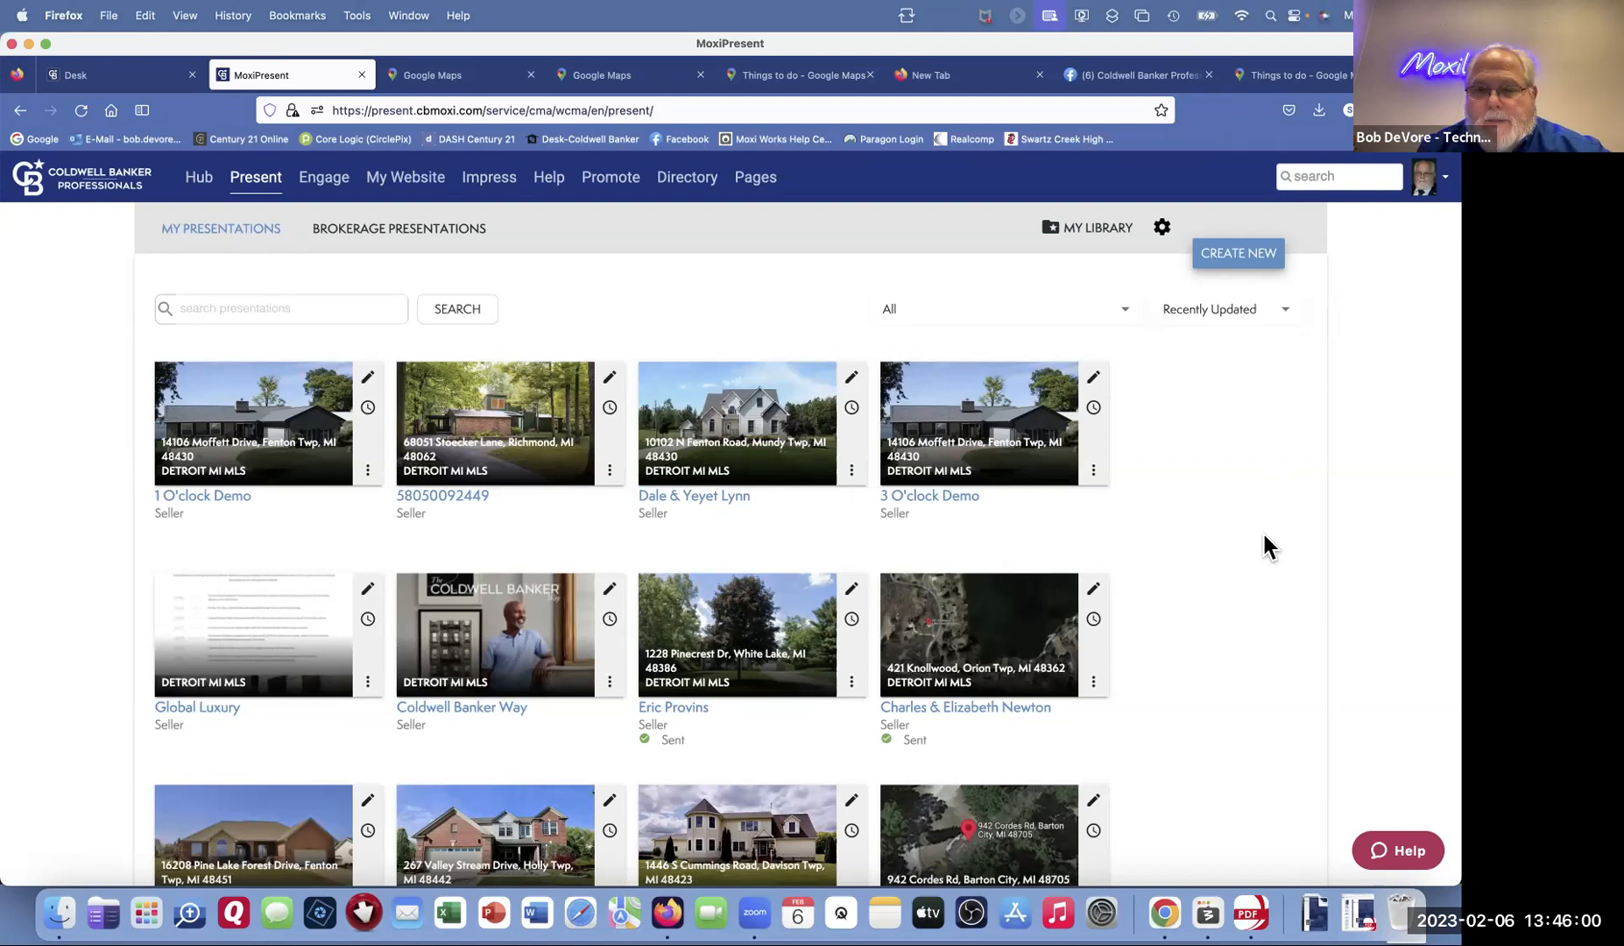
{"action": "left_click", "coordinate": [1087, 228]}
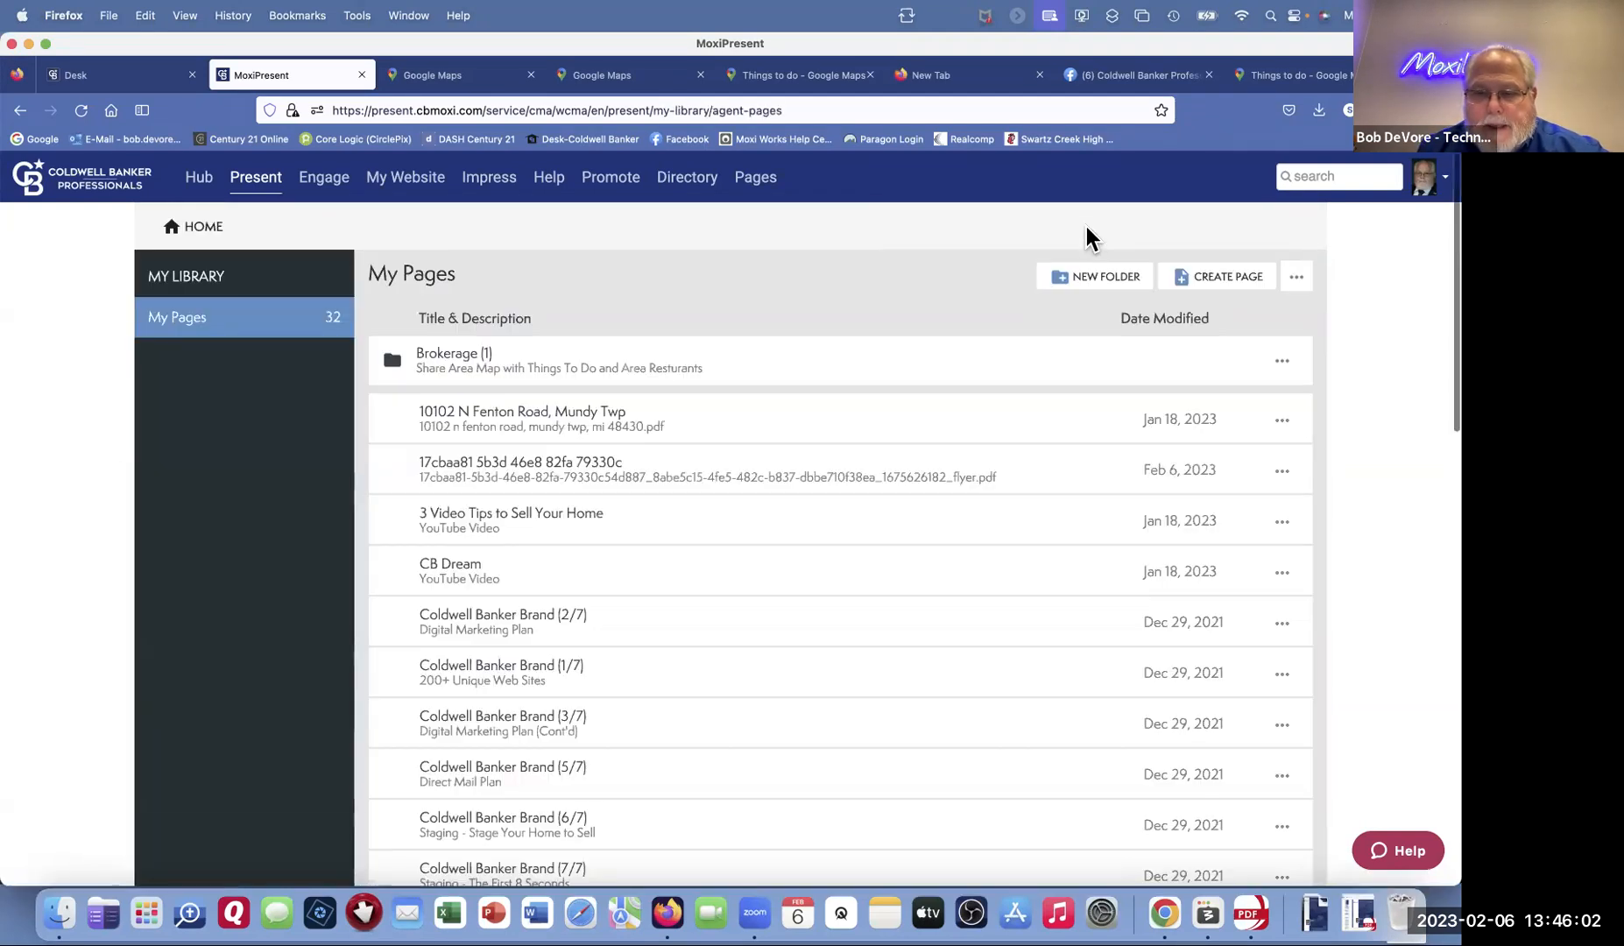
{"action": "scroll", "coordinate": [997, 456], "scroll_direction": "down", "scroll_amount": 7}
{"action": "scroll", "coordinate": [999, 458], "scroll_direction": "down", "scroll_amount": 6}
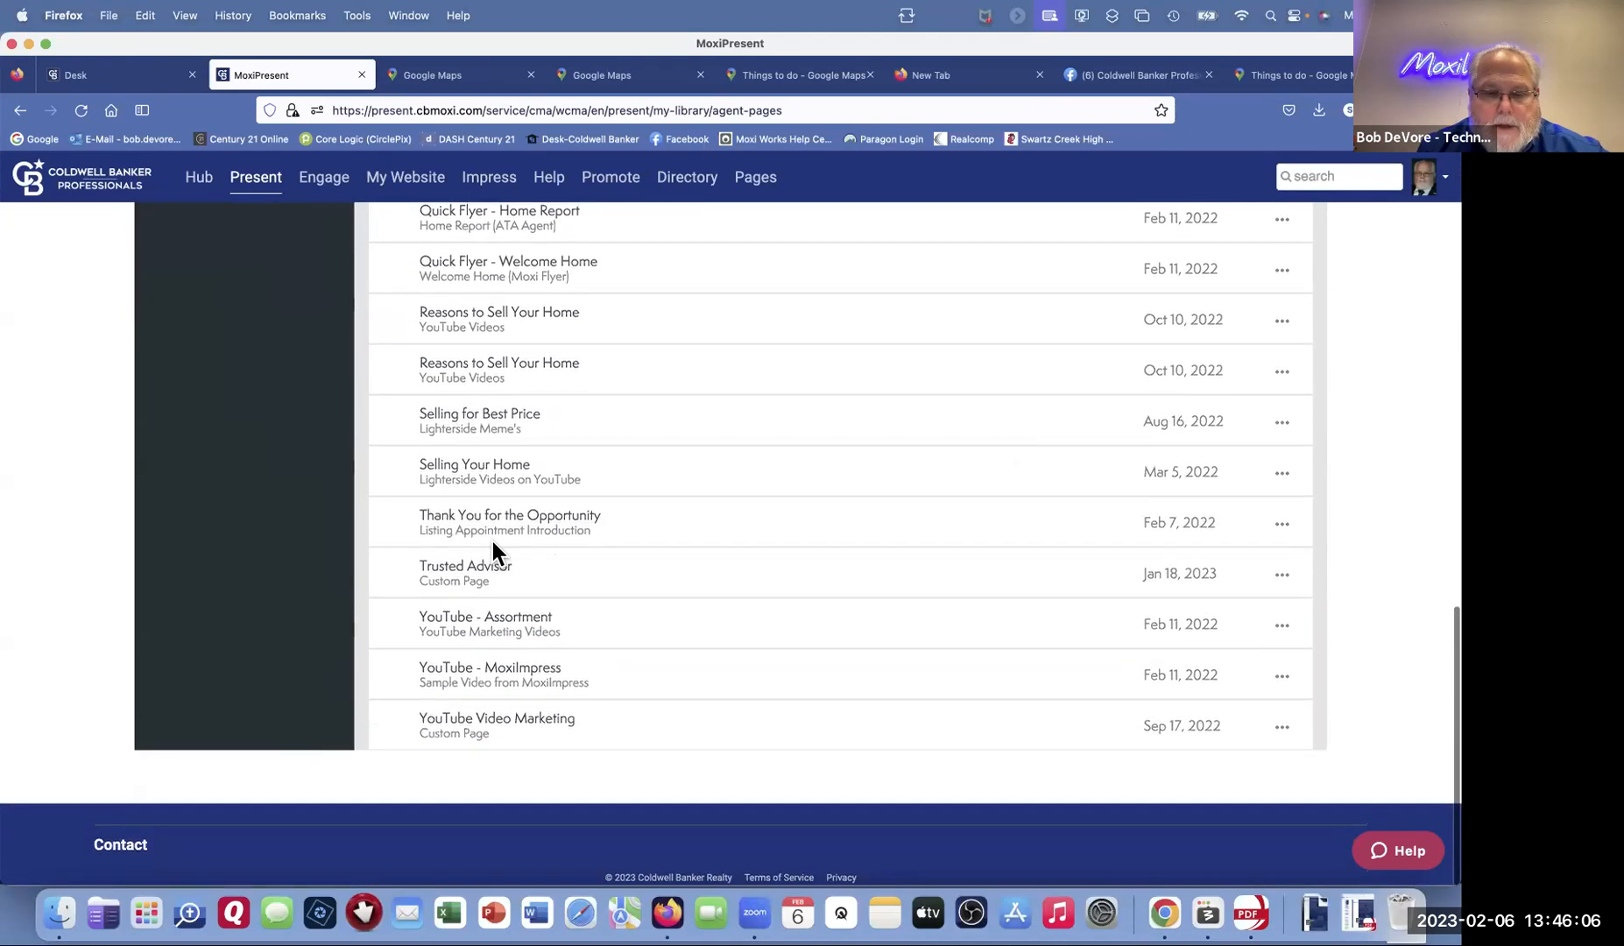
{"action": "left_click", "coordinate": [472, 565]}
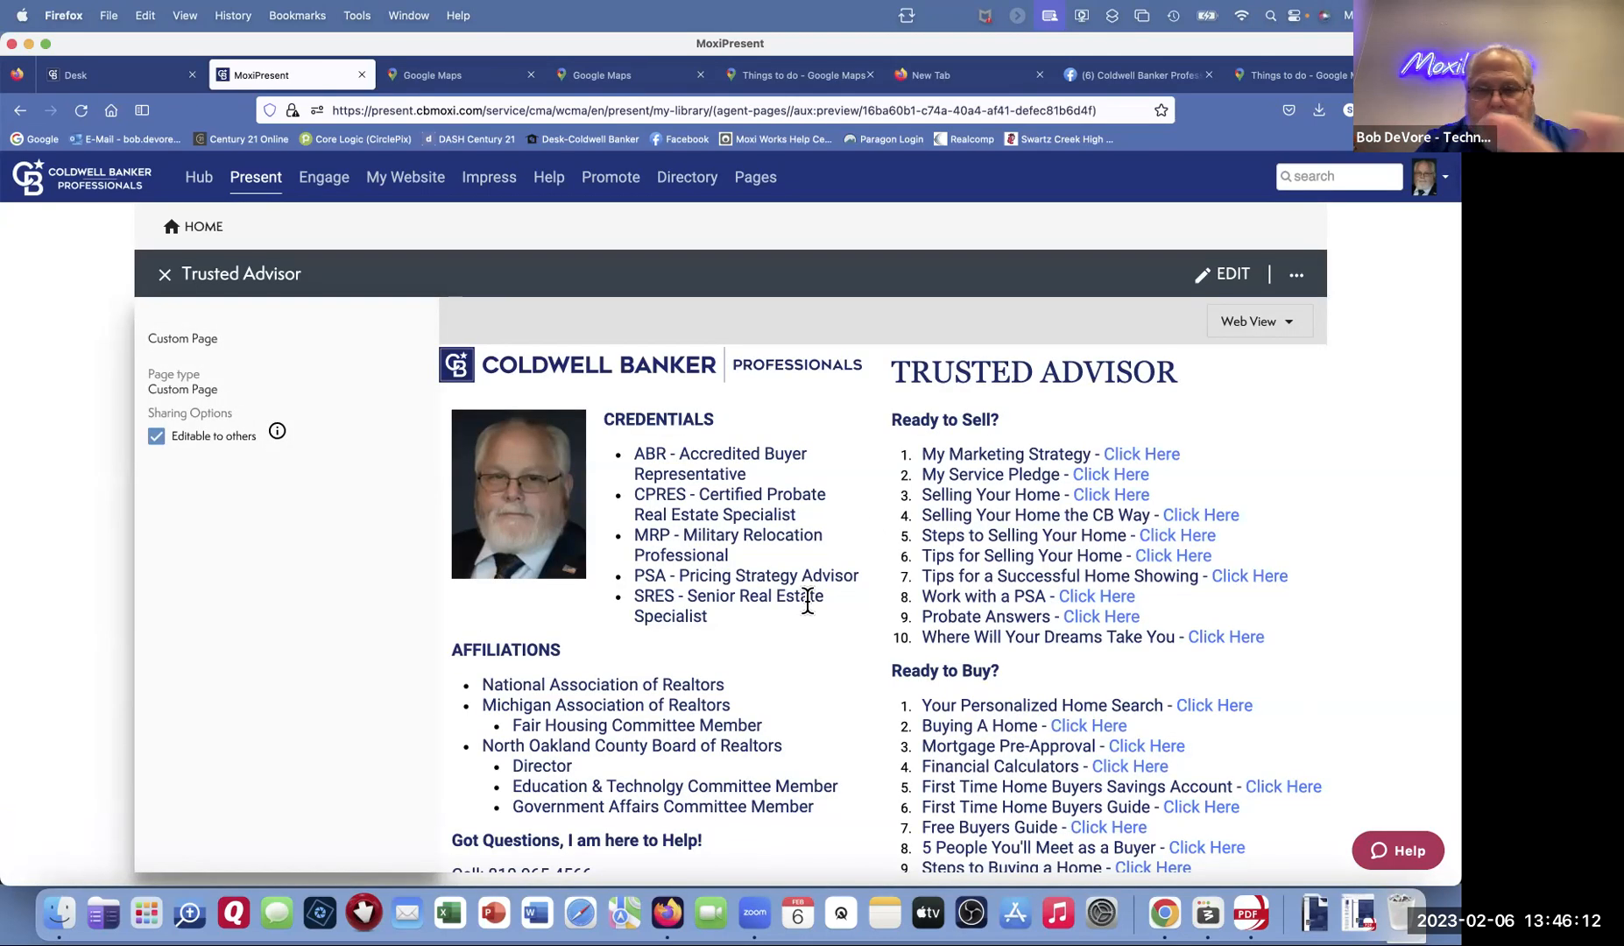
{"action": "scroll", "coordinate": [134, 477], "scroll_direction": "down", "scroll_amount": 1}
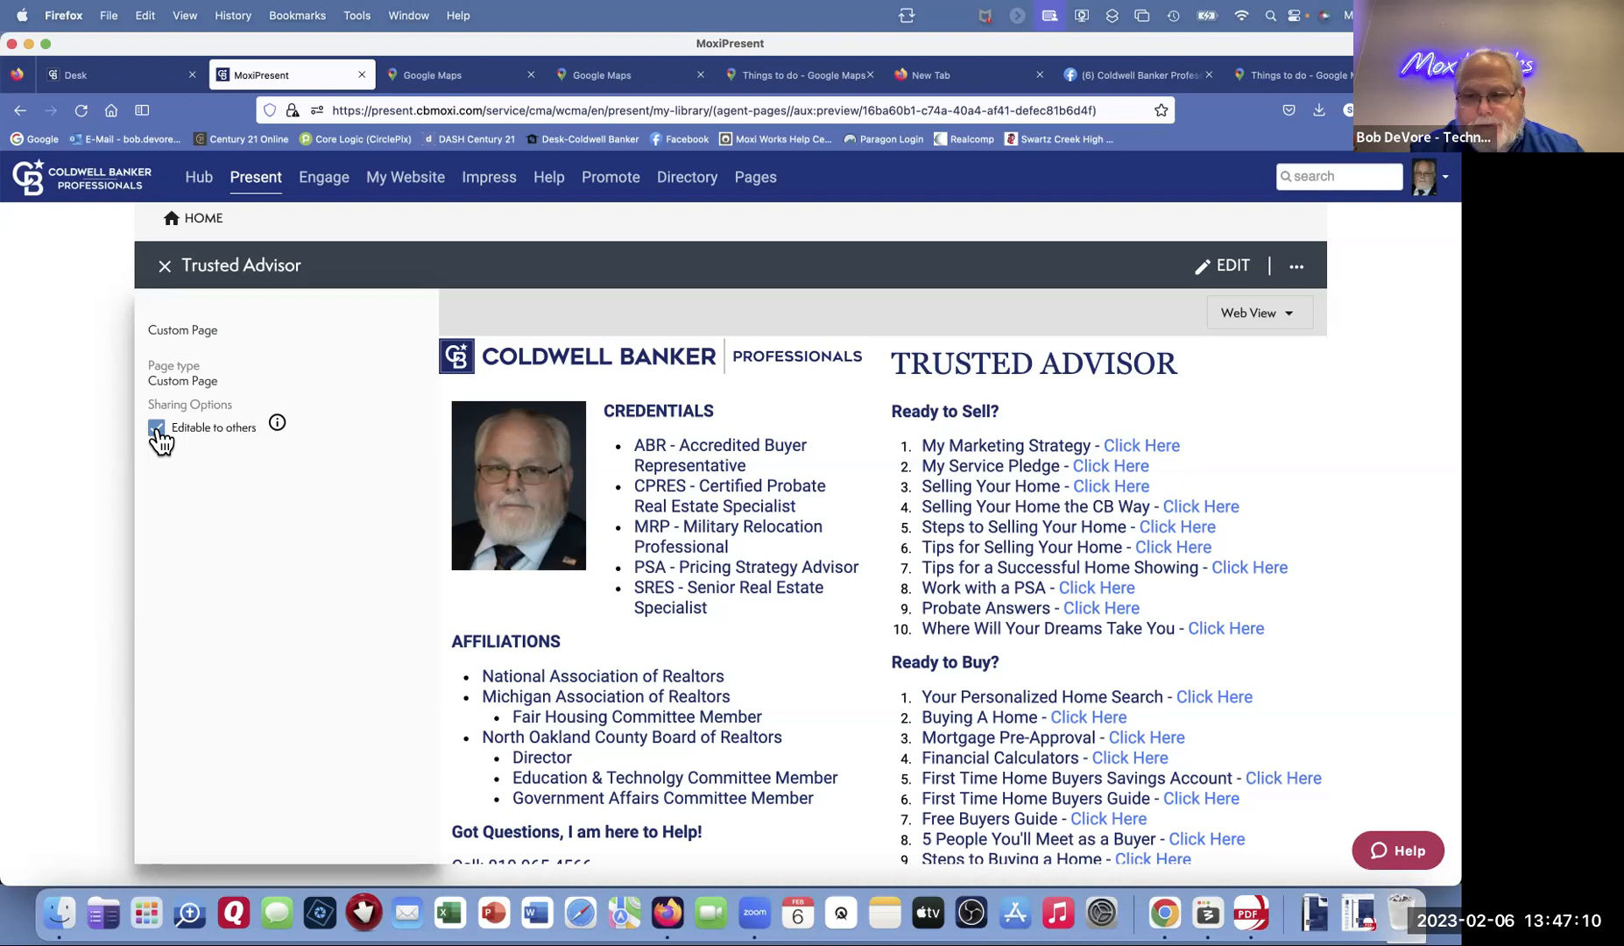
{"action": "left_click", "coordinate": [1299, 275]}
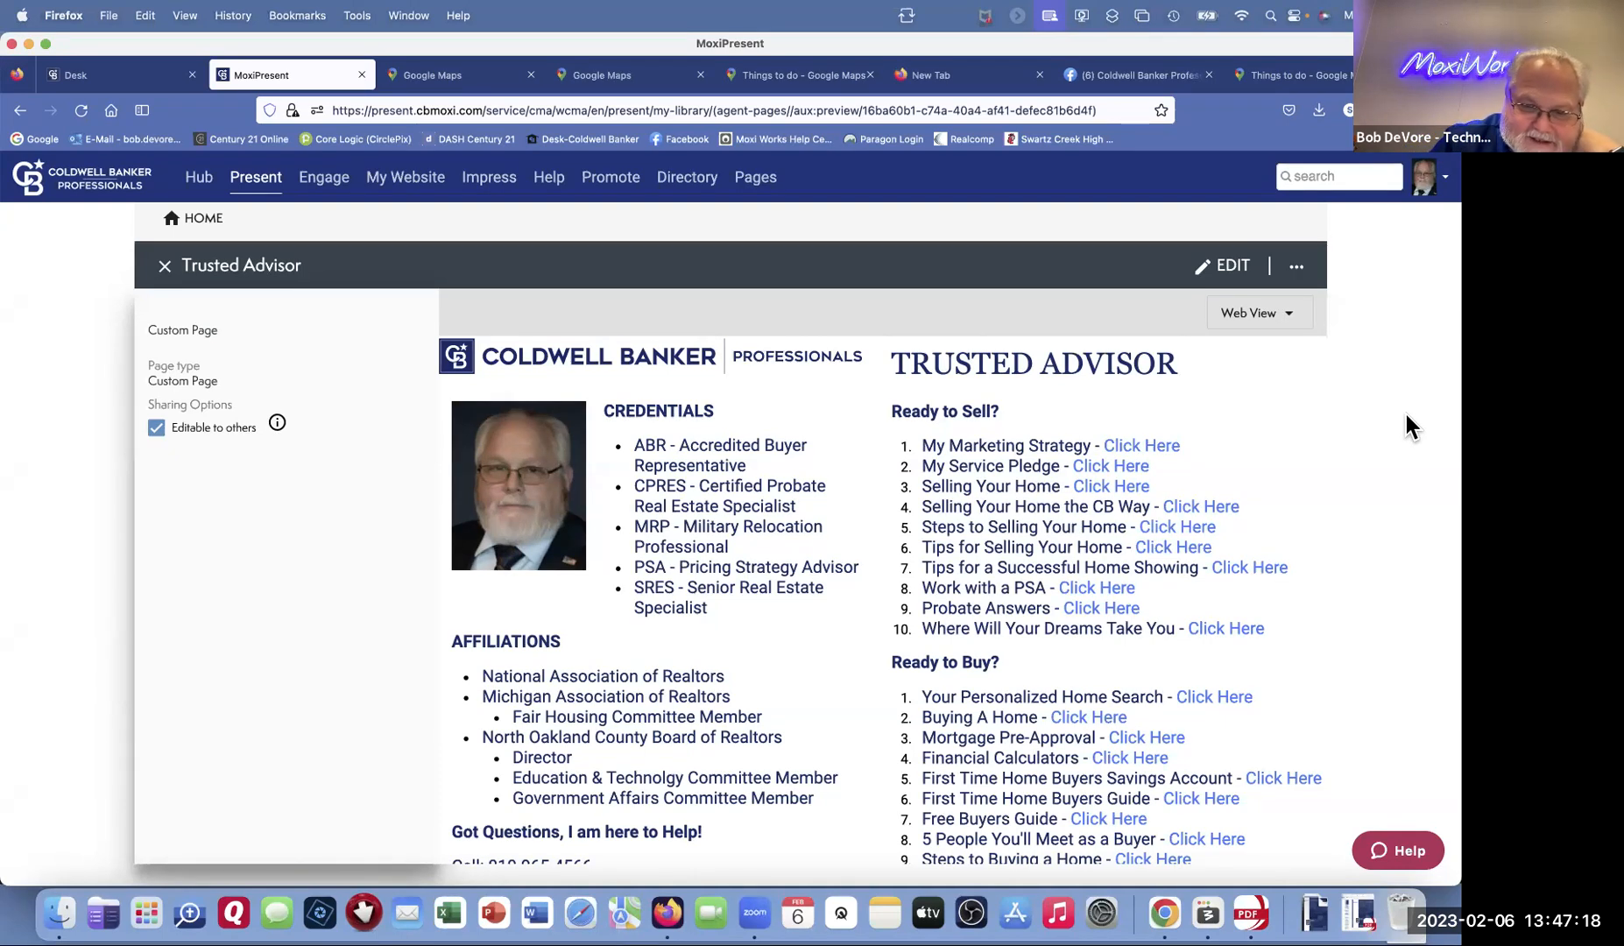
{"action": "scroll", "coordinate": [1406, 415], "scroll_direction": "down", "scroll_amount": 3}
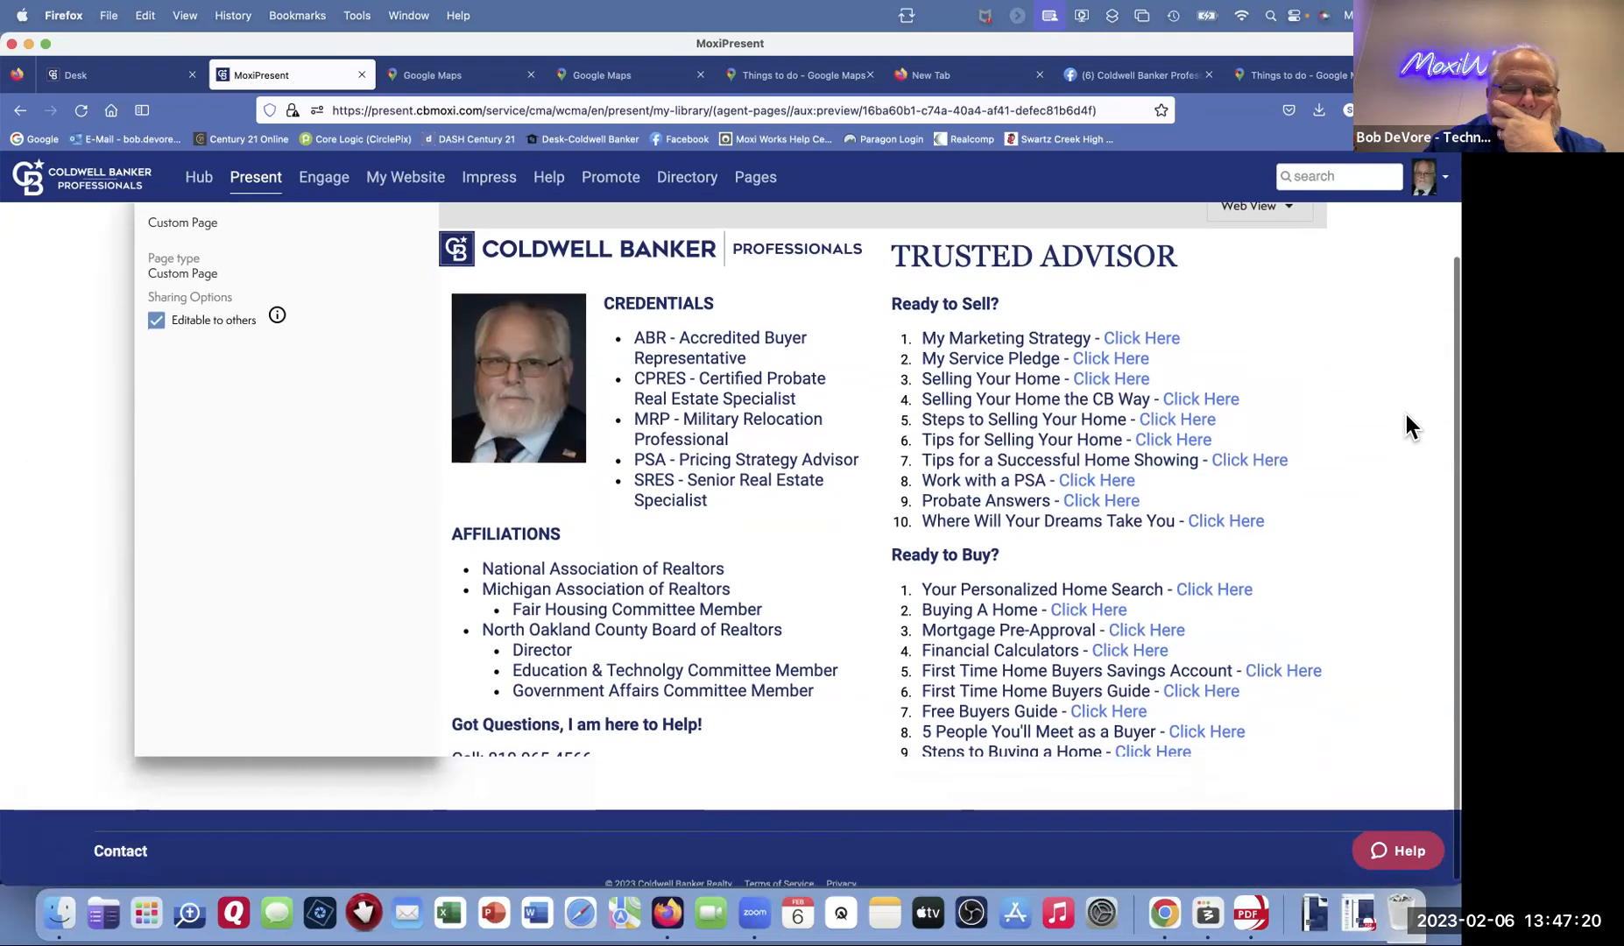
Step: Examine the Trusted Advisor page's credentials, affiliations and contact section alongside its Ready to Sell and Ready to Buy link lists
{"action": "scroll", "coordinate": [790, 541], "scroll_direction": "down", "scroll_amount": 4}
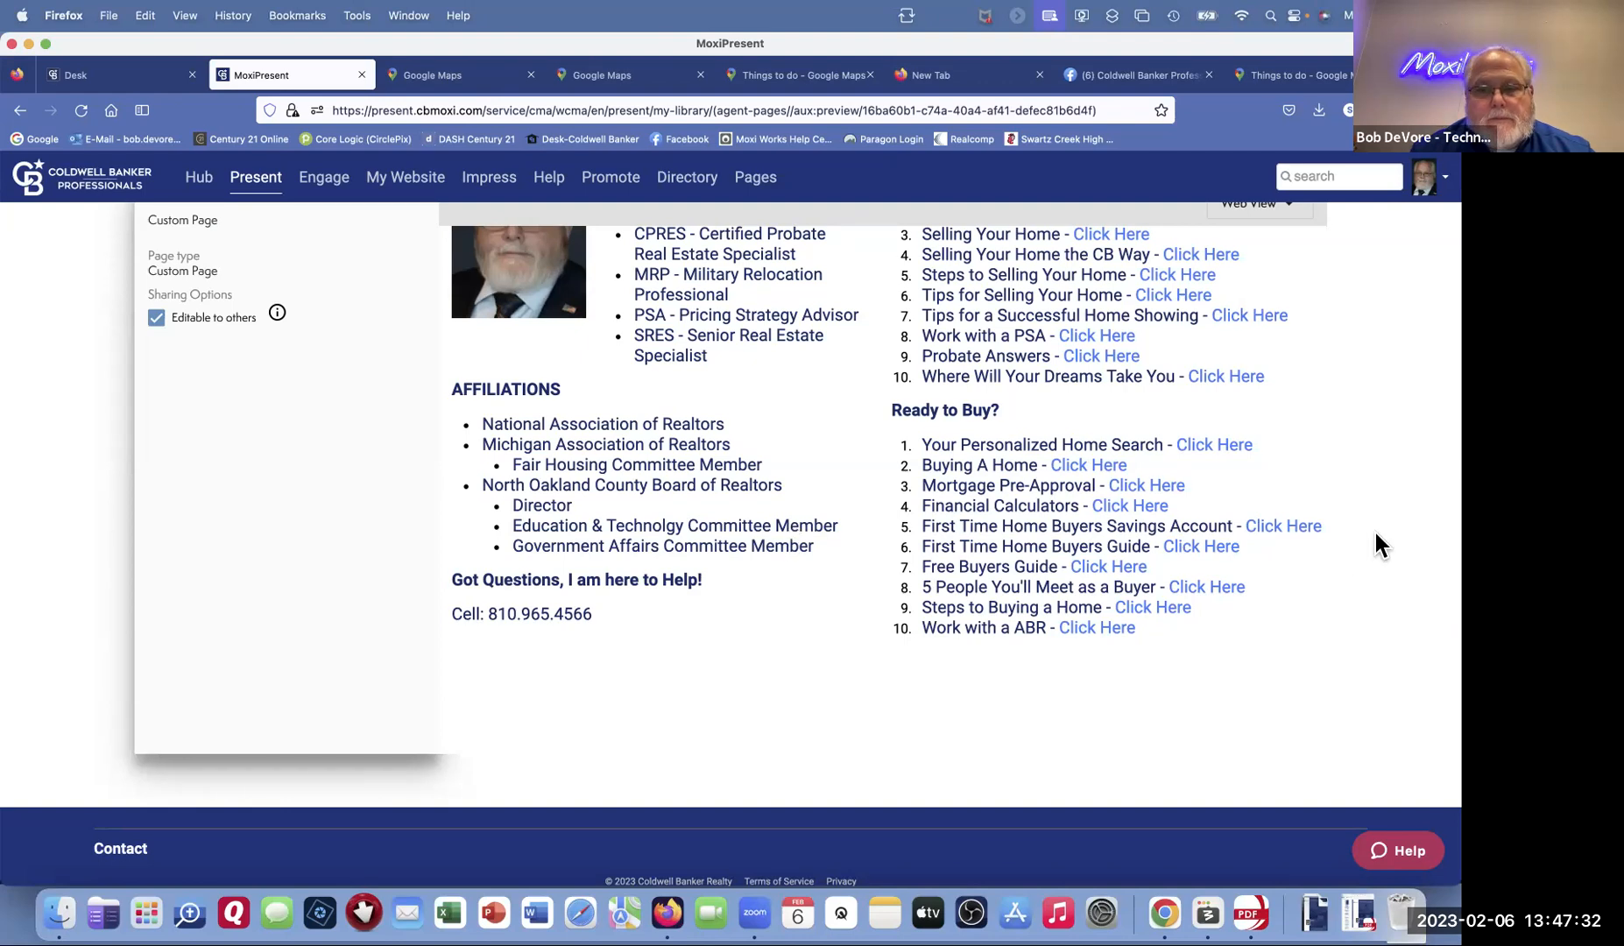
{"action": "scroll", "coordinate": [1376, 545], "scroll_direction": "up", "scroll_amount": 3}
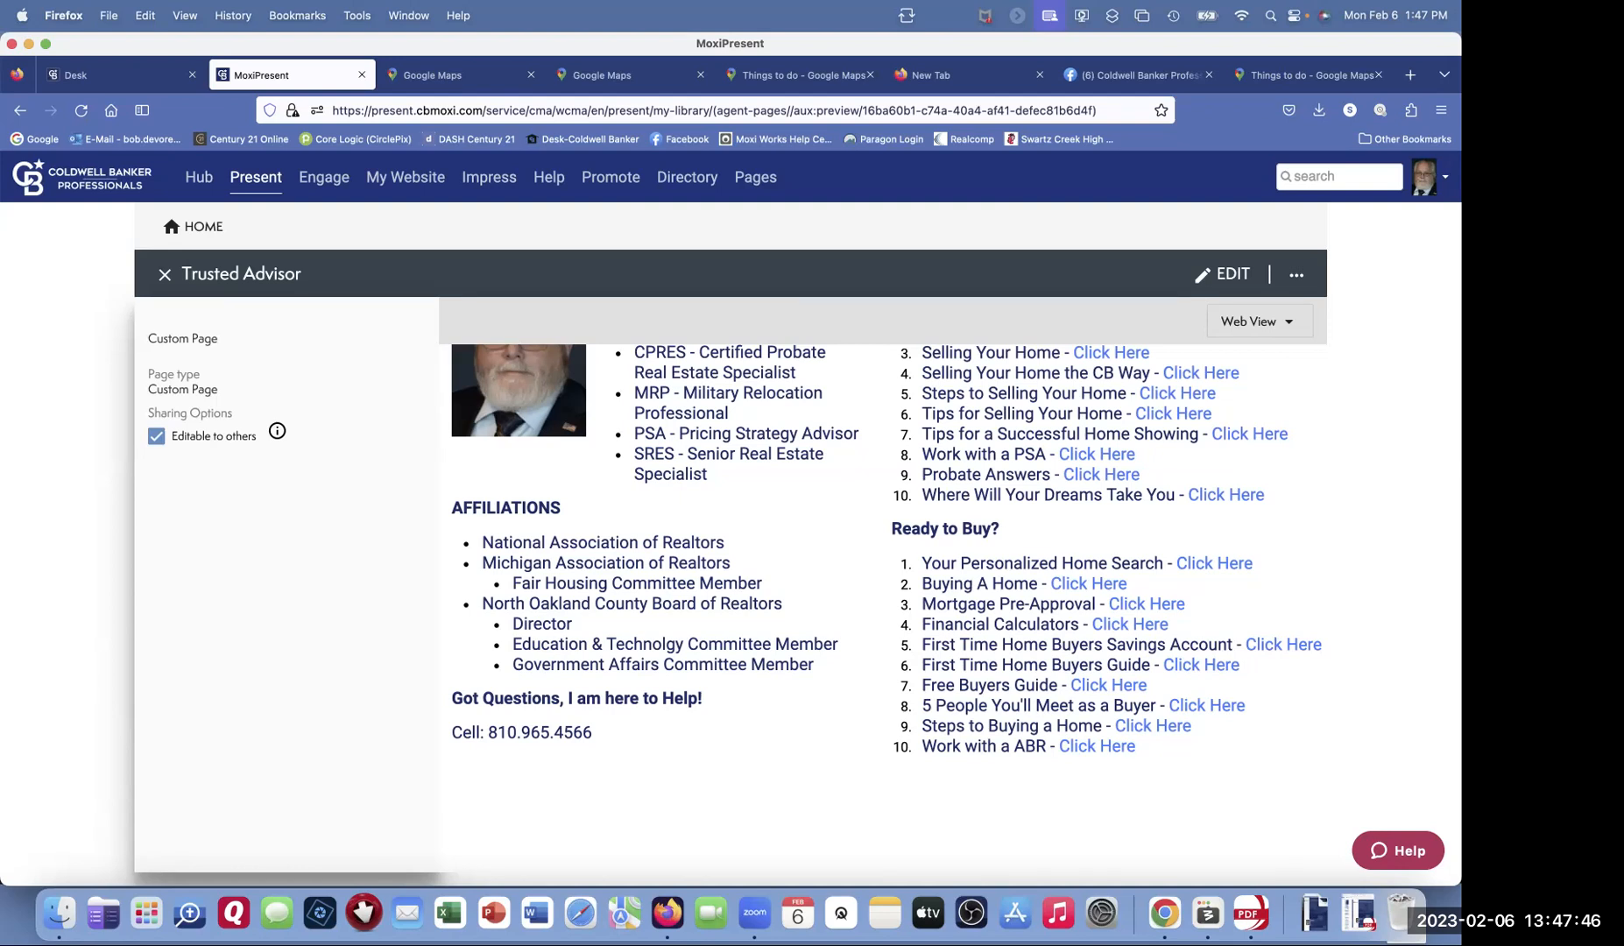
{"action": "scroll", "coordinate": [1319, 599], "scroll_direction": "down", "scroll_amount": 1}
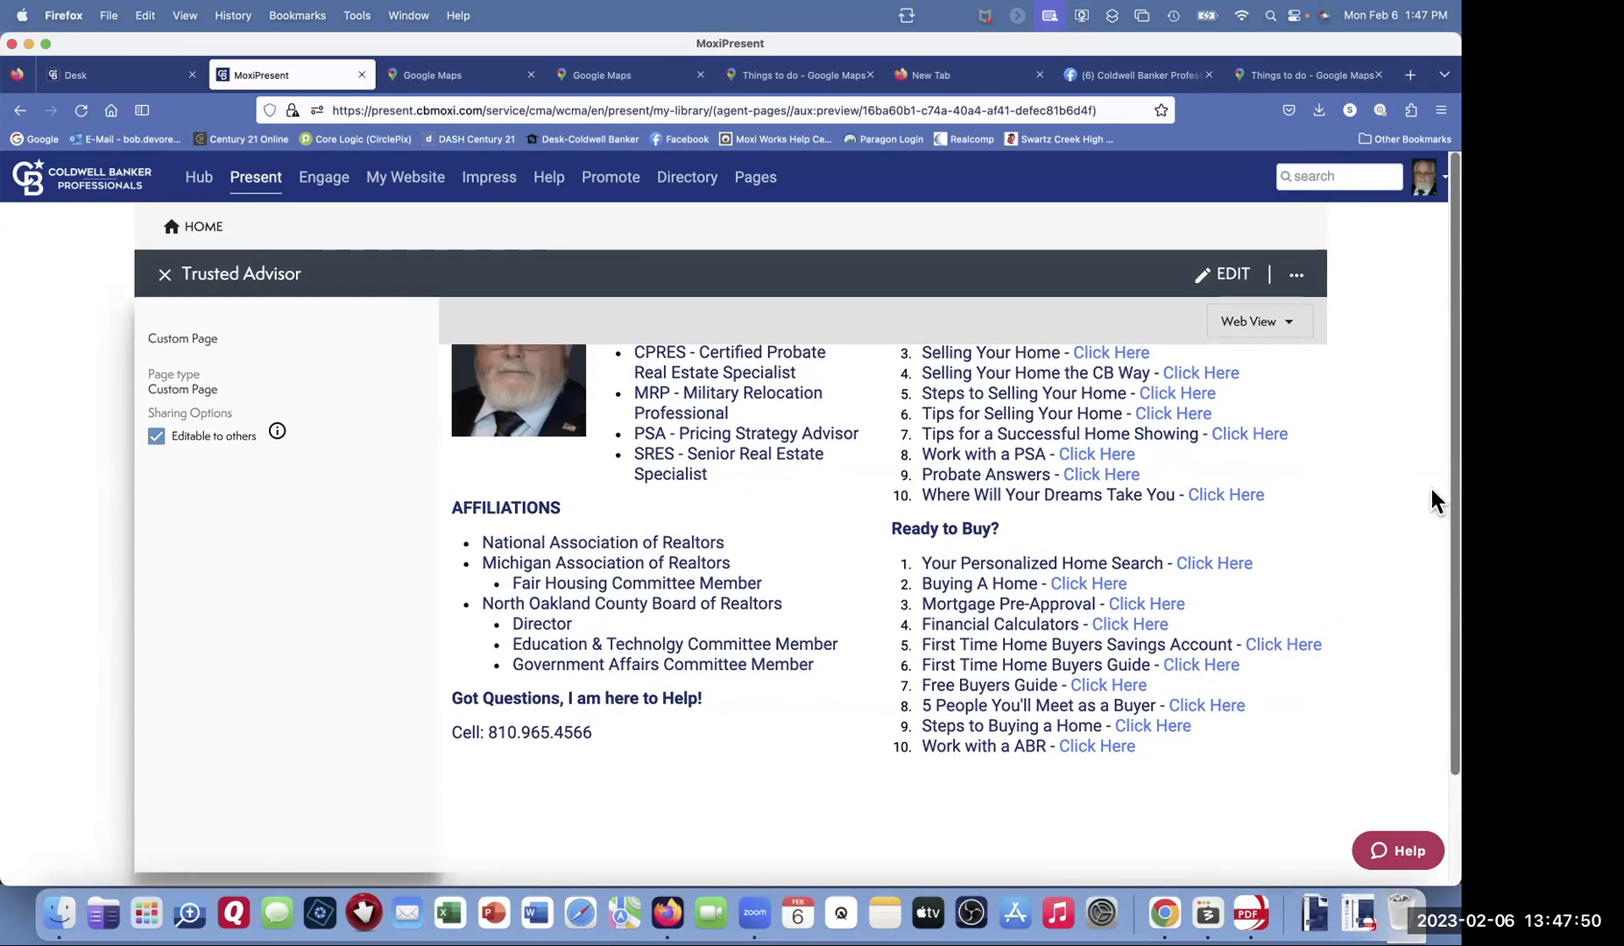
{"action": "scroll", "coordinate": [802, 535], "scroll_direction": "up", "scroll_amount": 4}
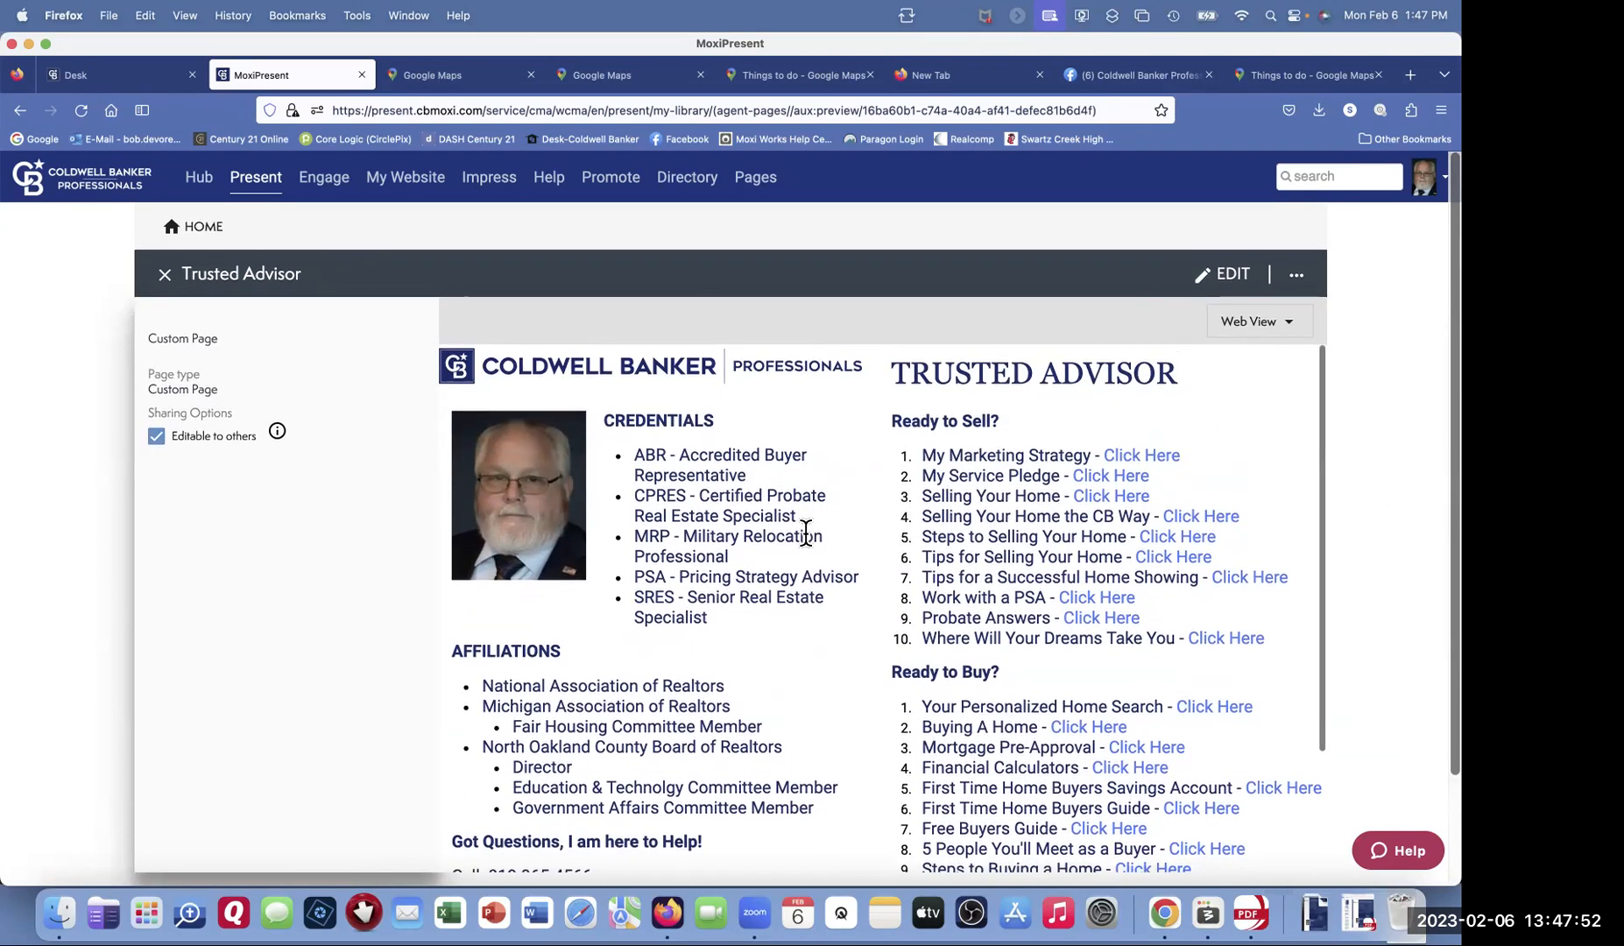
{"action": "scroll", "coordinate": [806, 532], "scroll_direction": "down", "scroll_amount": 1}
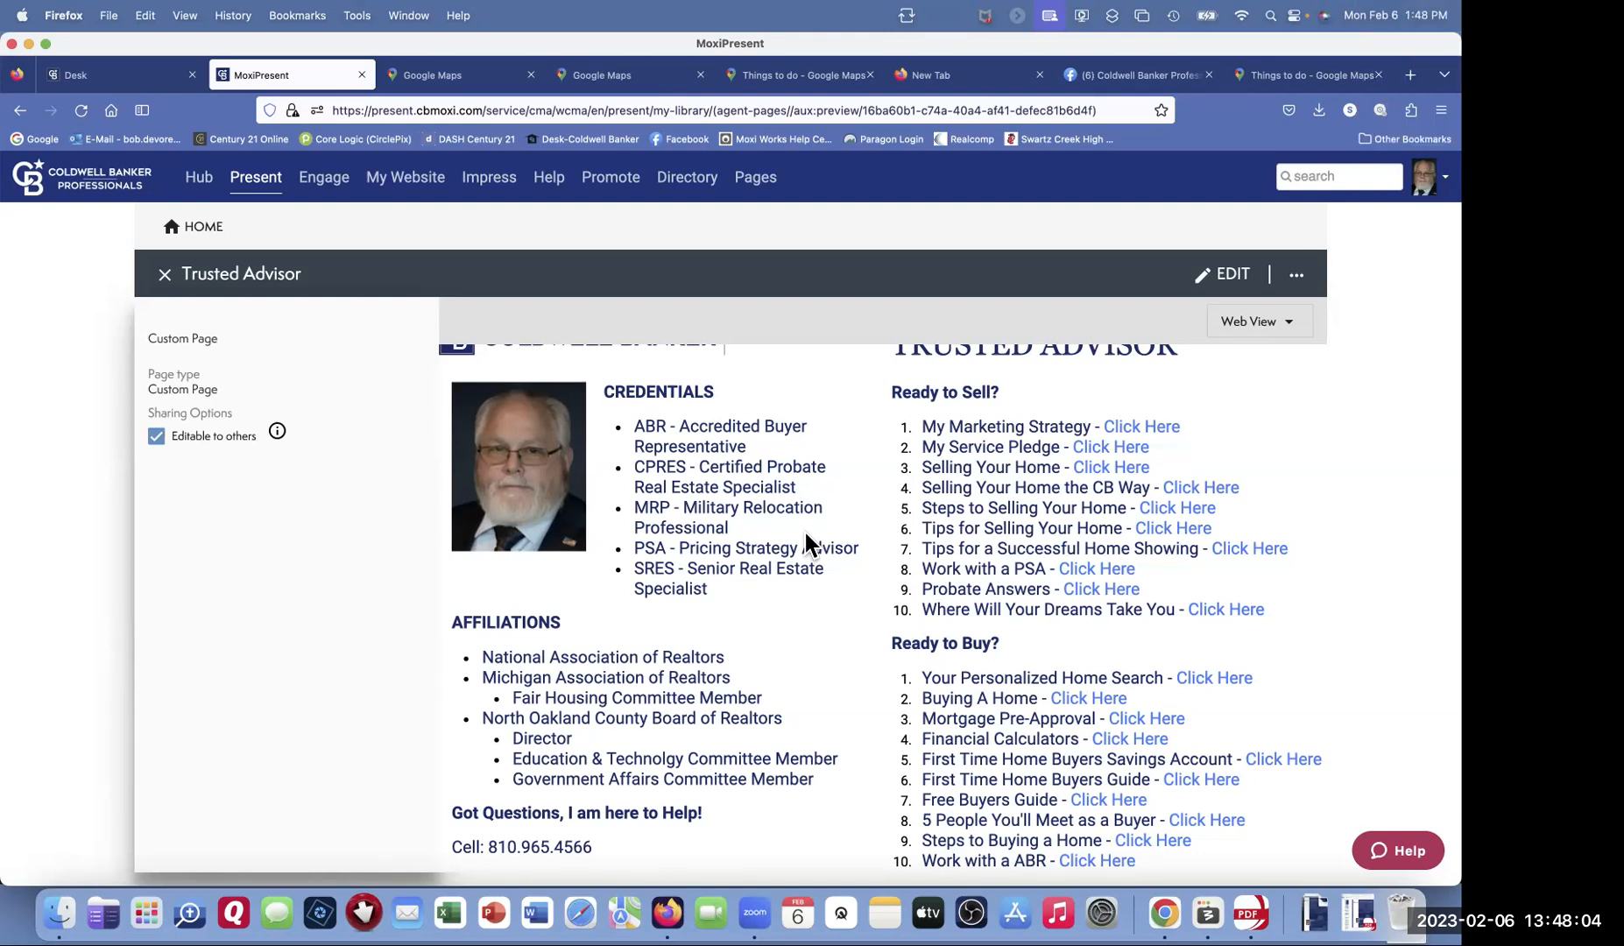
{"action": "scroll", "coordinate": [1414, 471], "scroll_direction": "down", "scroll_amount": 2}
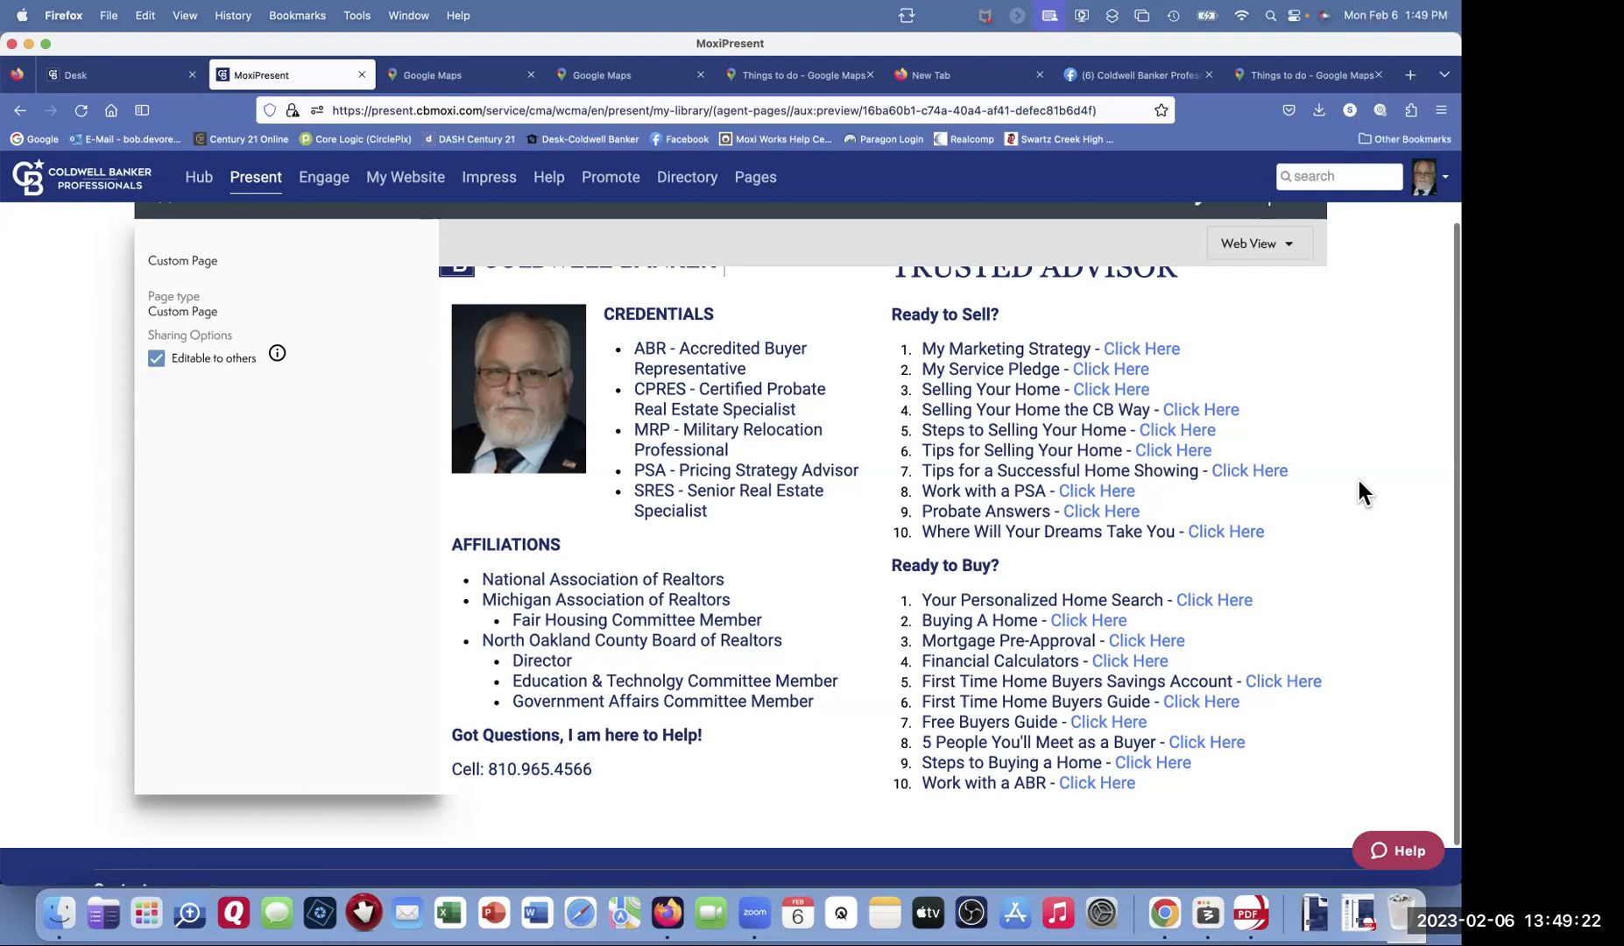
{"action": "scroll", "coordinate": [1359, 480], "scroll_direction": "up", "scroll_amount": 2}
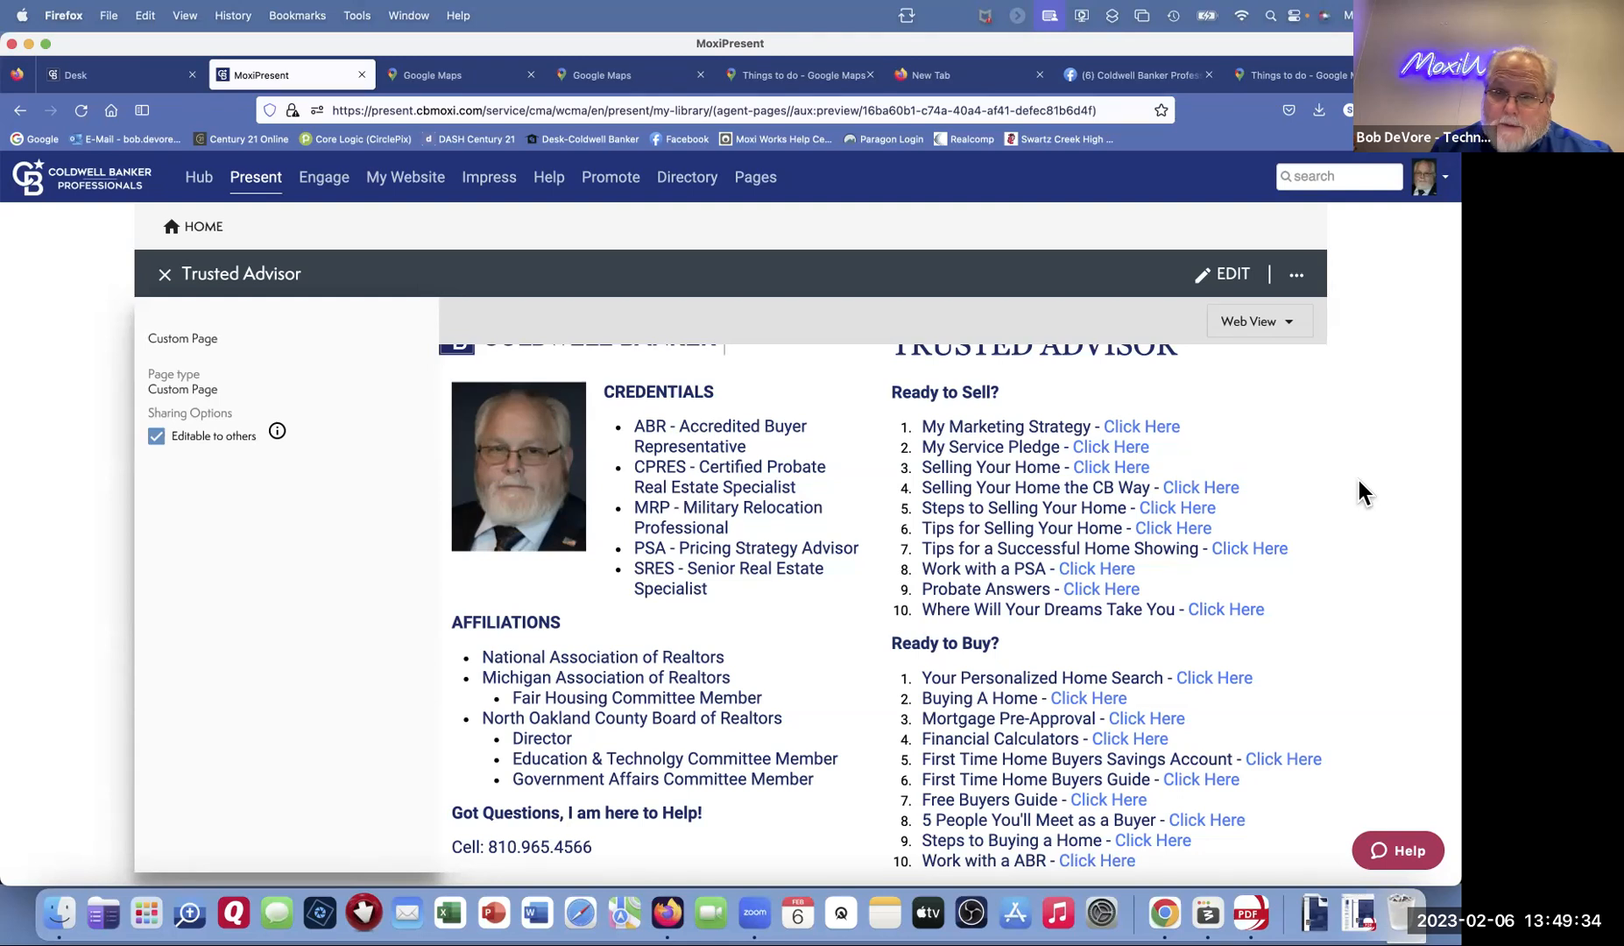
{"action": "scroll", "coordinate": [1364, 392], "scroll_direction": "down", "scroll_amount": 1}
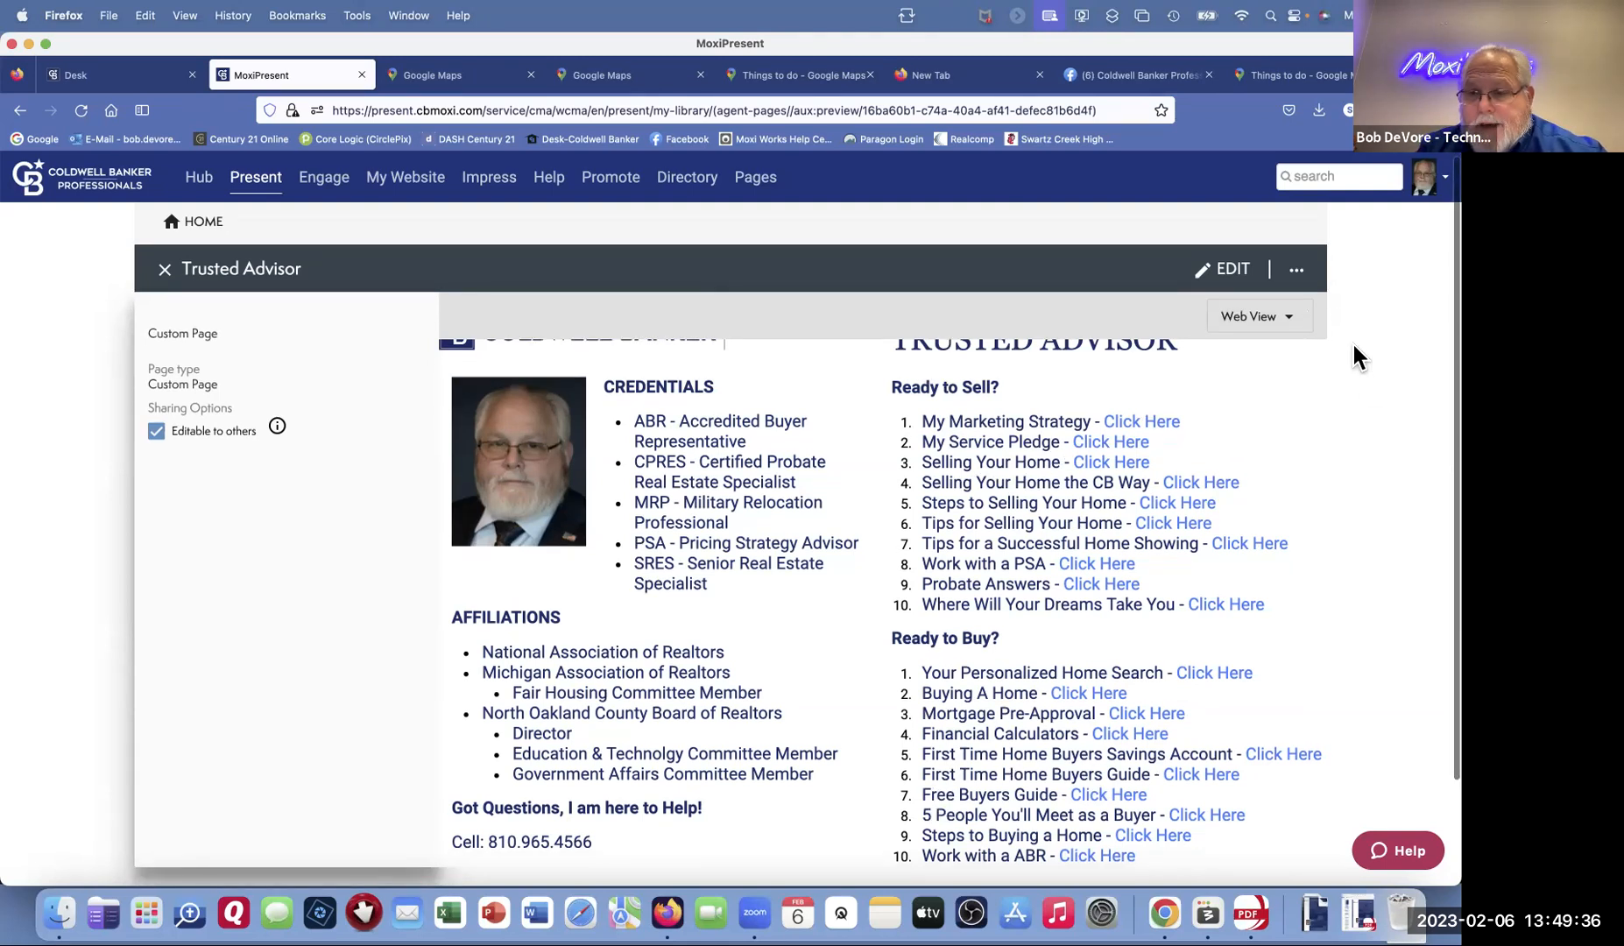